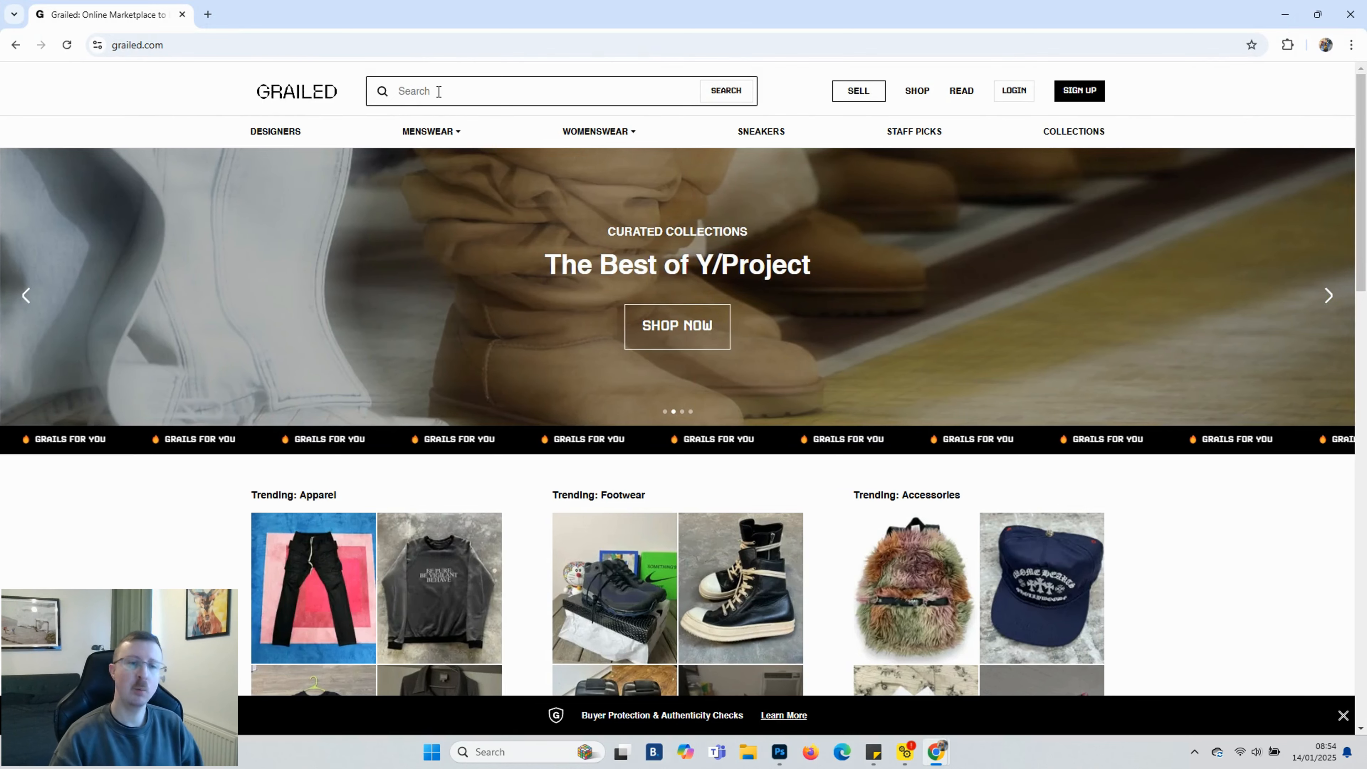
# Search the marketplace for Usa Olympics Basketball and sort the listings by high price
pyautogui.write('usa')
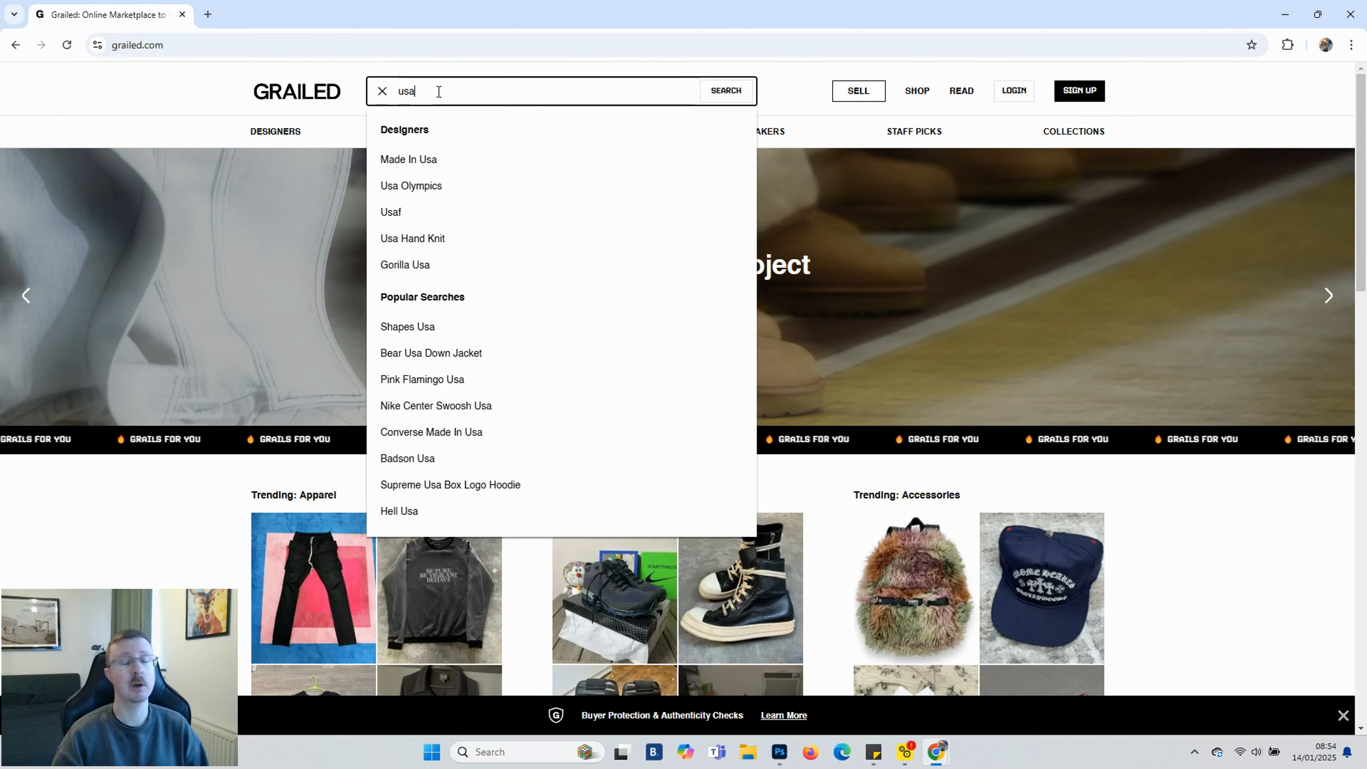
pyautogui.write(' basketball')
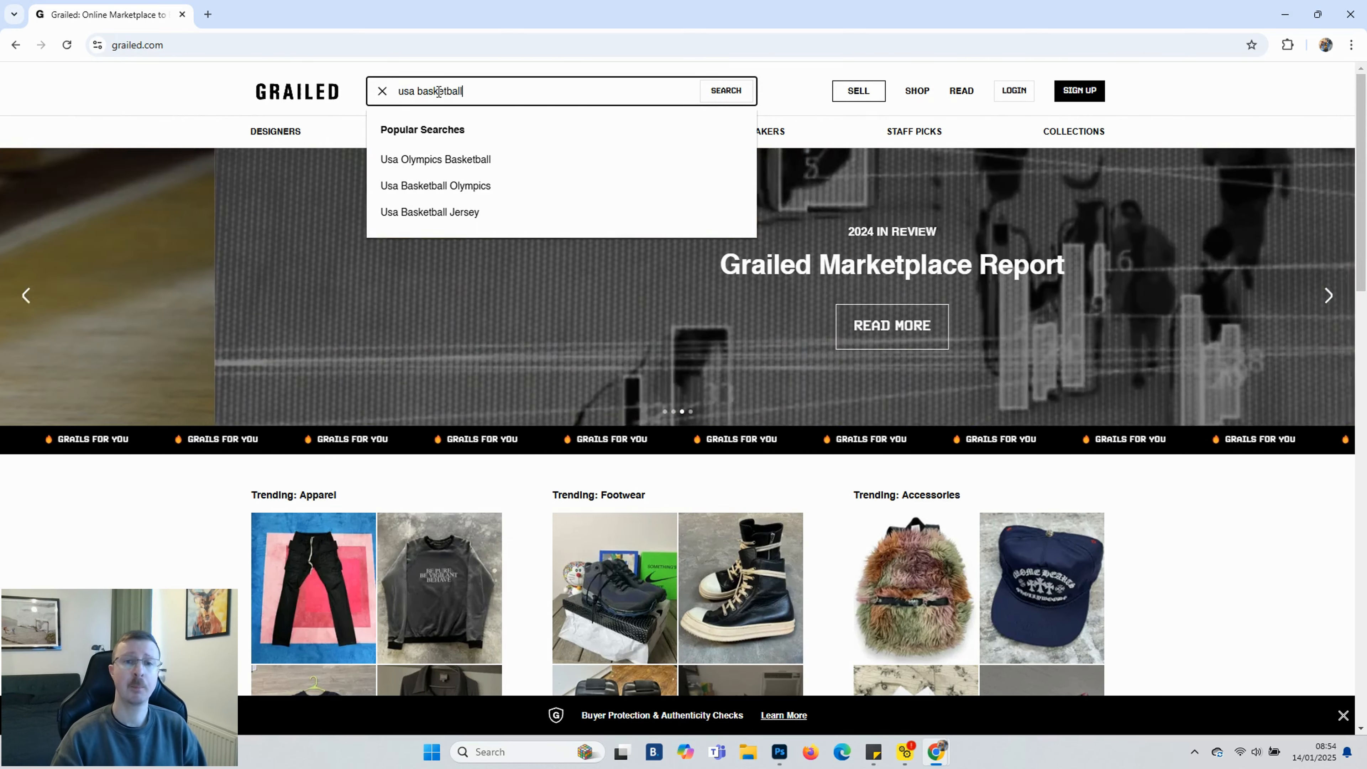
pyautogui.click(476, 158)
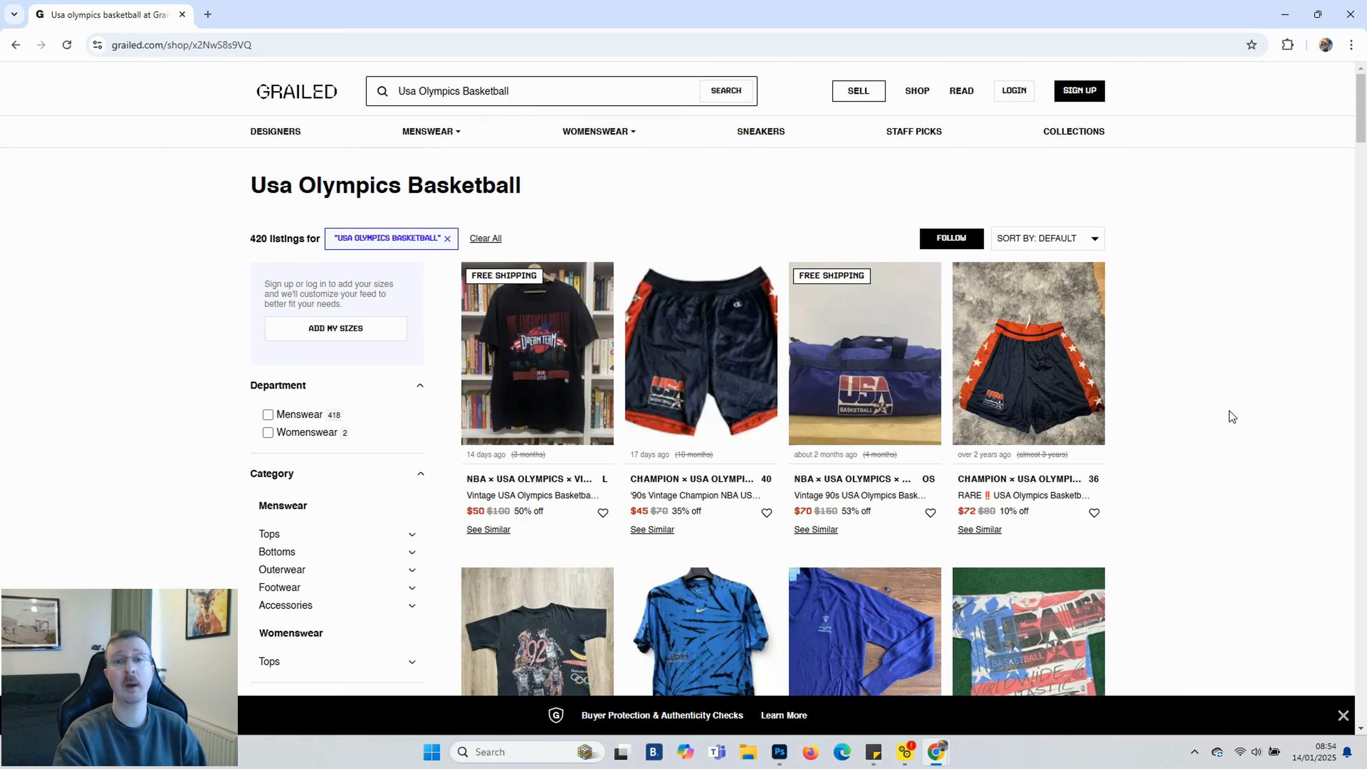
pyautogui.click(1074, 239)
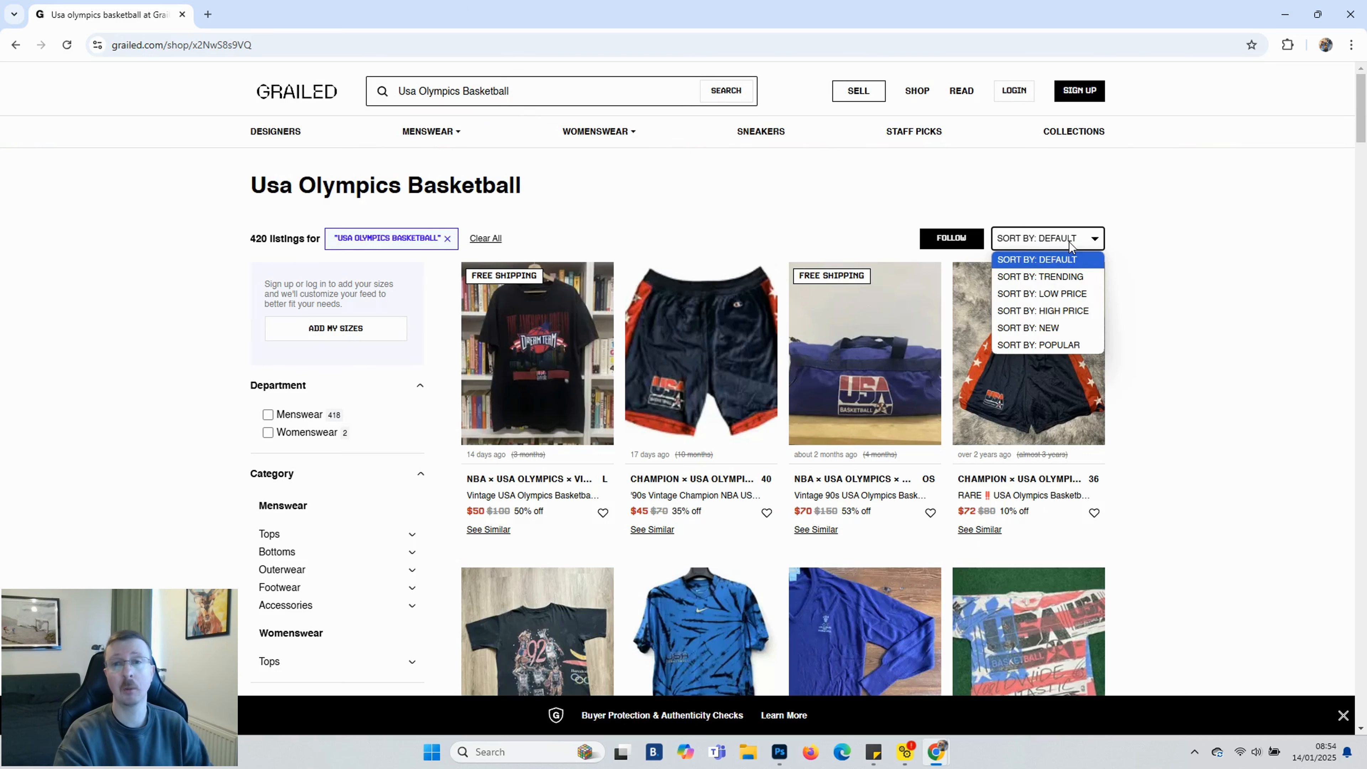
pyautogui.click(1046, 315)
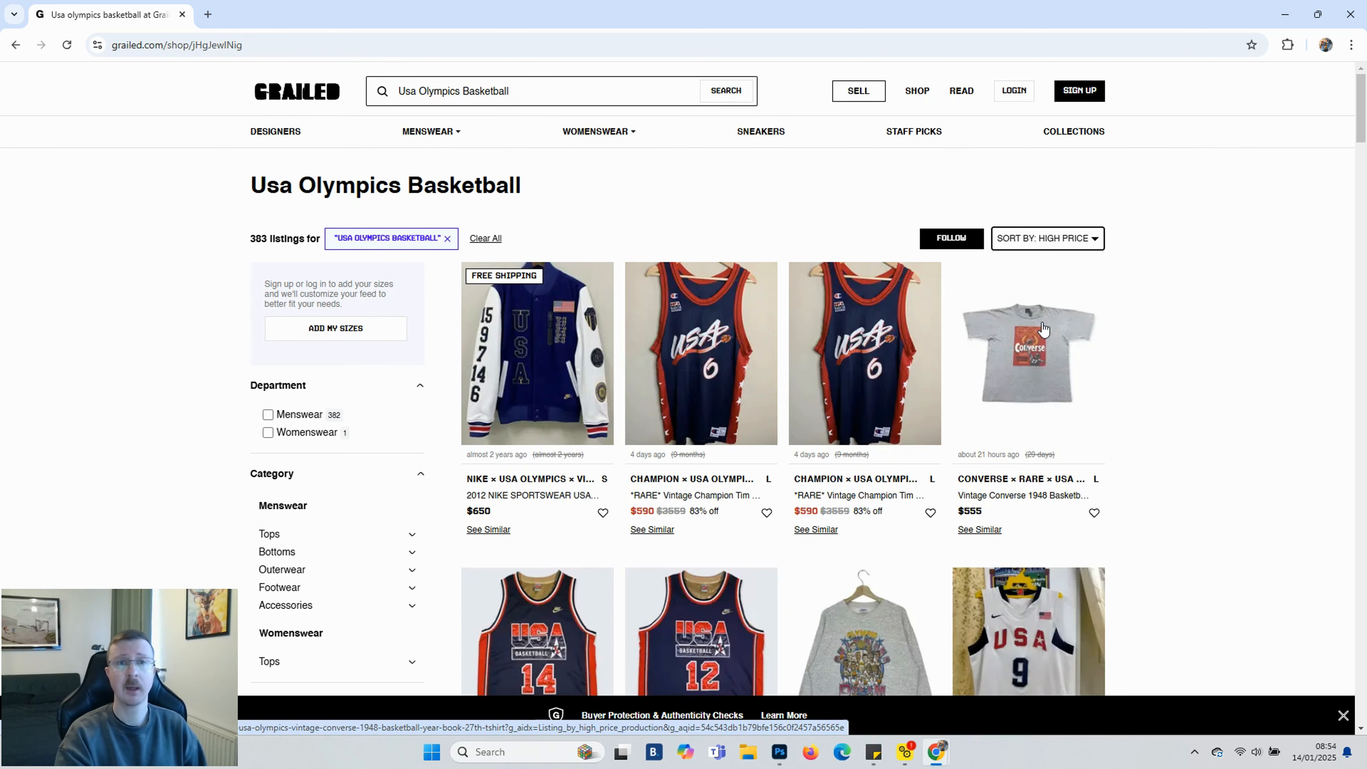
# Open the 1992 USA Basketball Dream Team sweatshirt and a Made In Usa × Salem Sportswear listing in new tabs
pyautogui.scroll(-5, 944, 376)
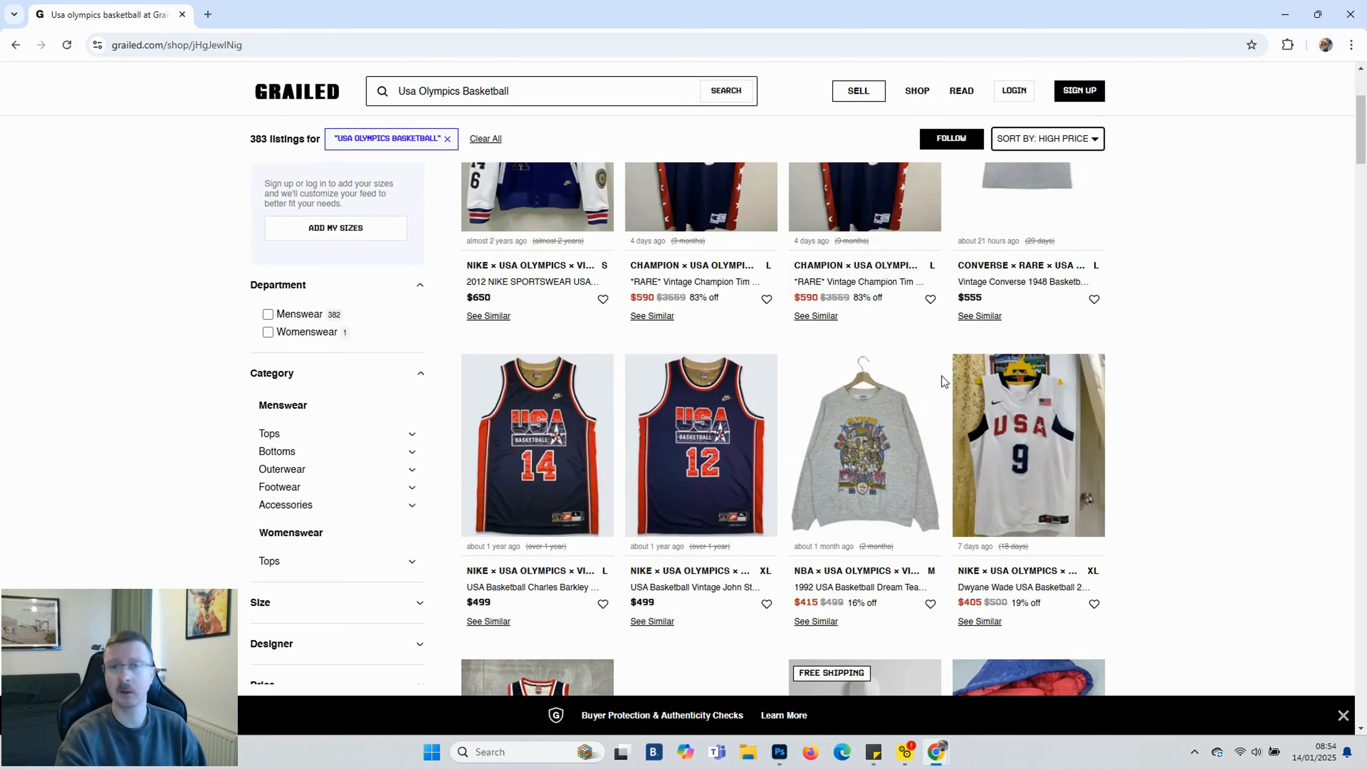
pyautogui.click(873, 310)
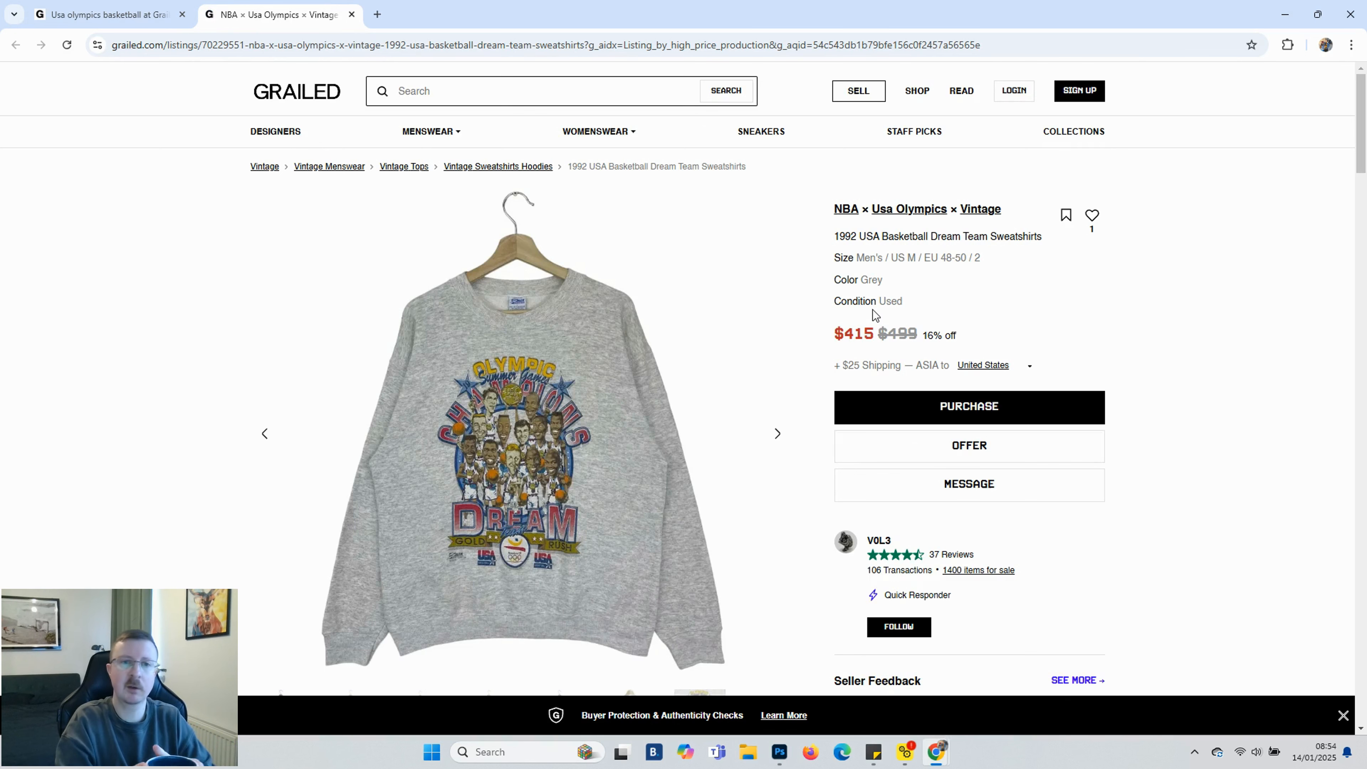
pyautogui.click(91, 15)
pyautogui.scroll(-5, 739, 449)
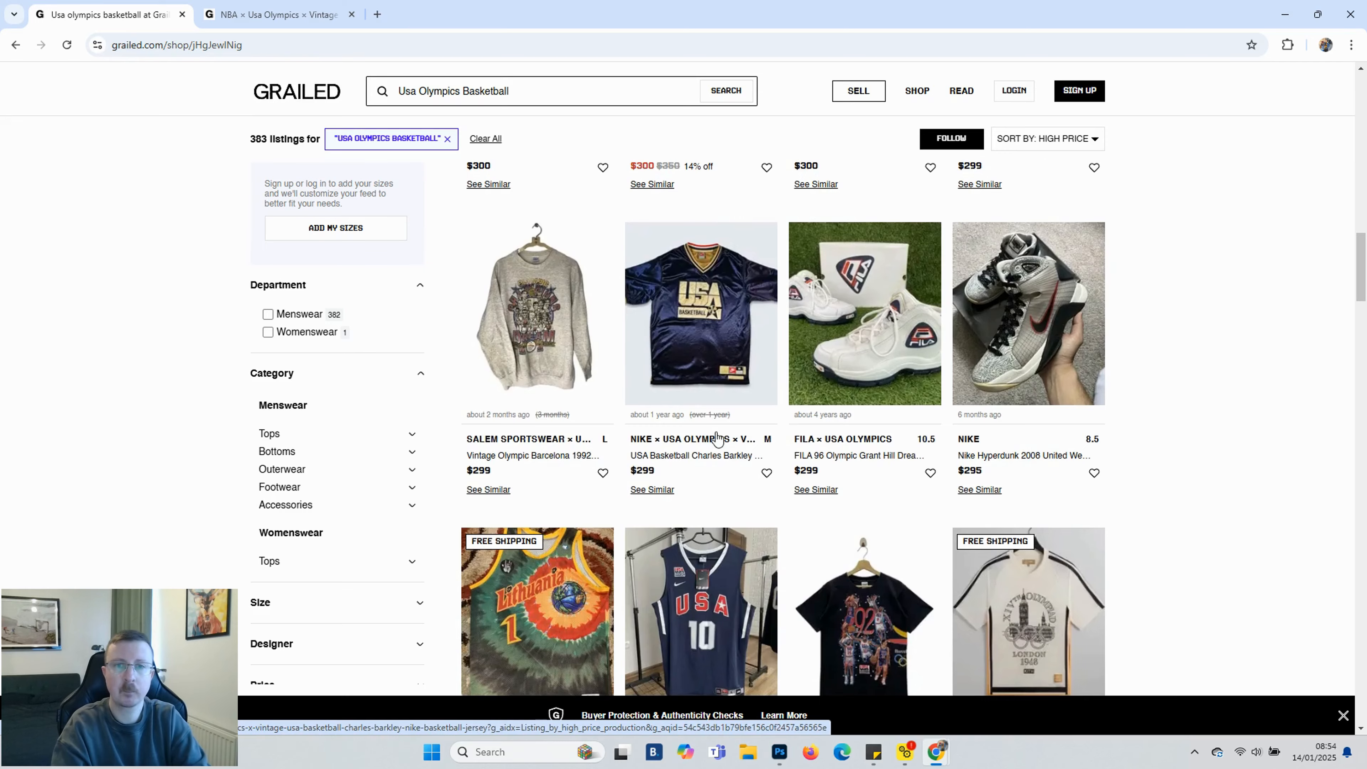
pyautogui.scroll(-10, 716, 439)
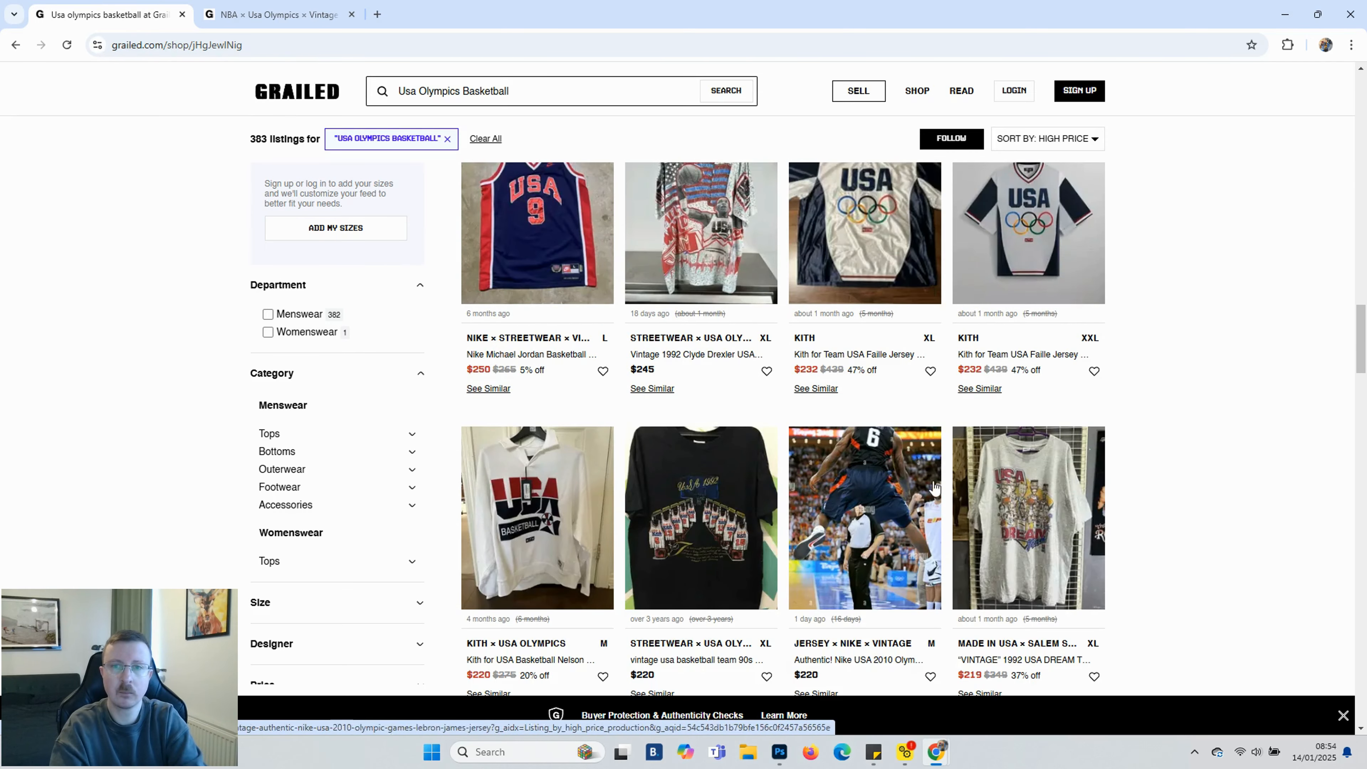
pyautogui.click(995, 516)
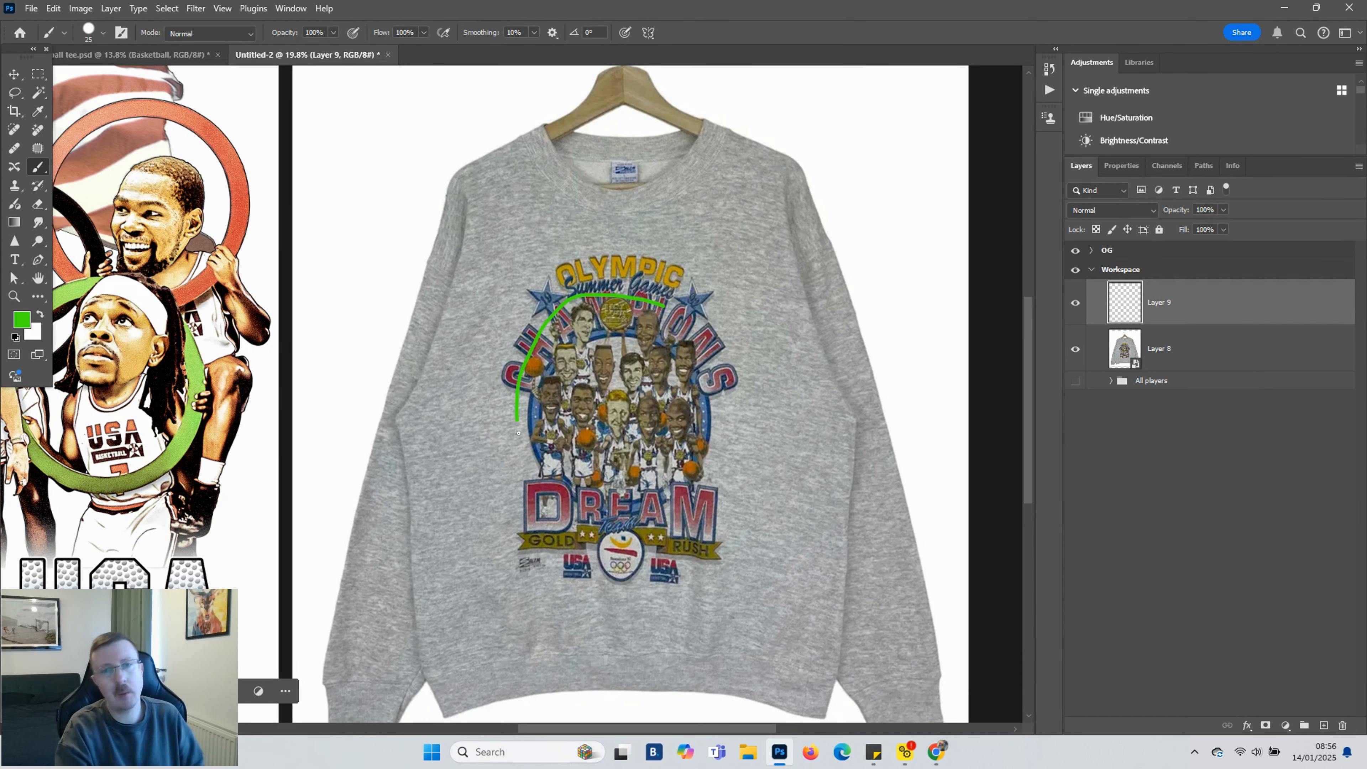
# Finish circling the player caricatures on the sweatshirt image in green
pyautogui.moveTo(613, 492); pyautogui.dragTo(672, 494)
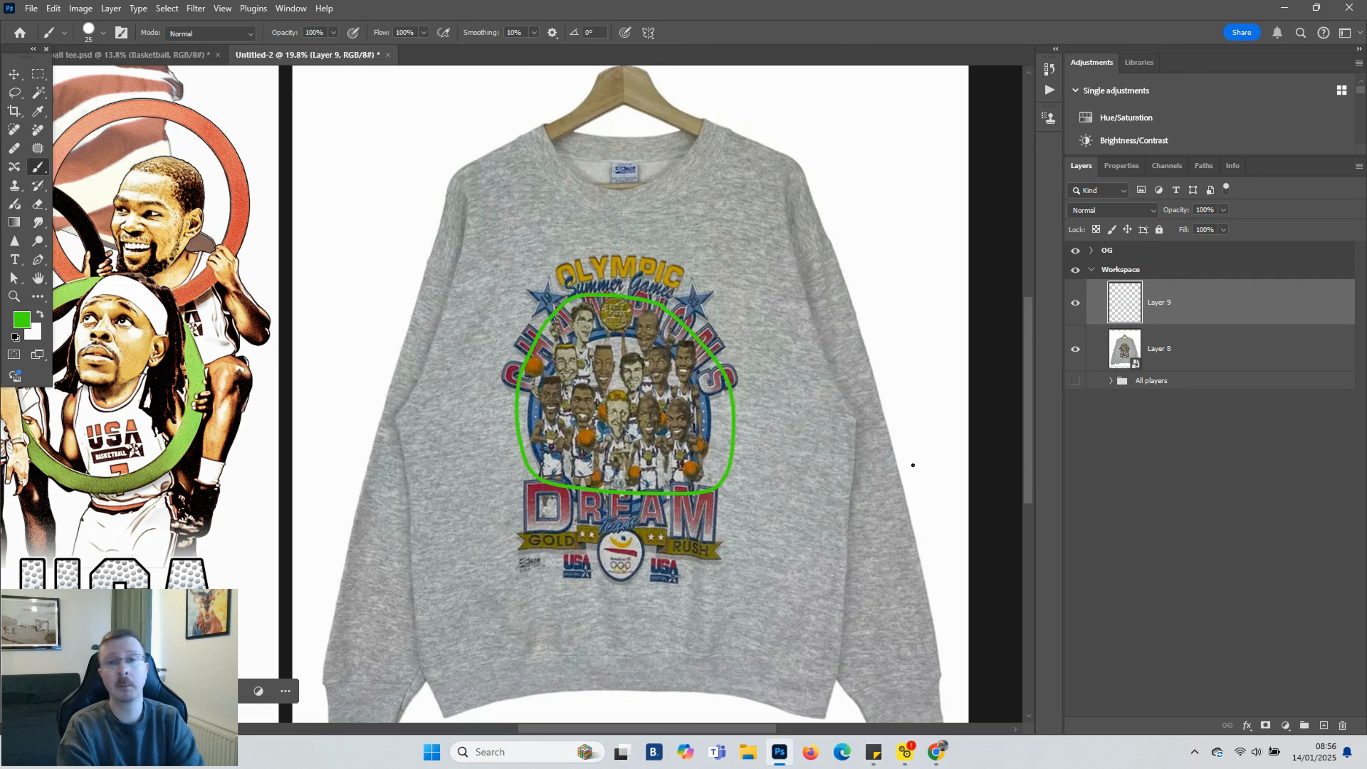
# On a new layer, circle the DREAM lettering and both USA logos in cyan
pyautogui.keyDown('ctrl'); pyautogui.click(1324, 726); pyautogui.keyUp('ctrl')
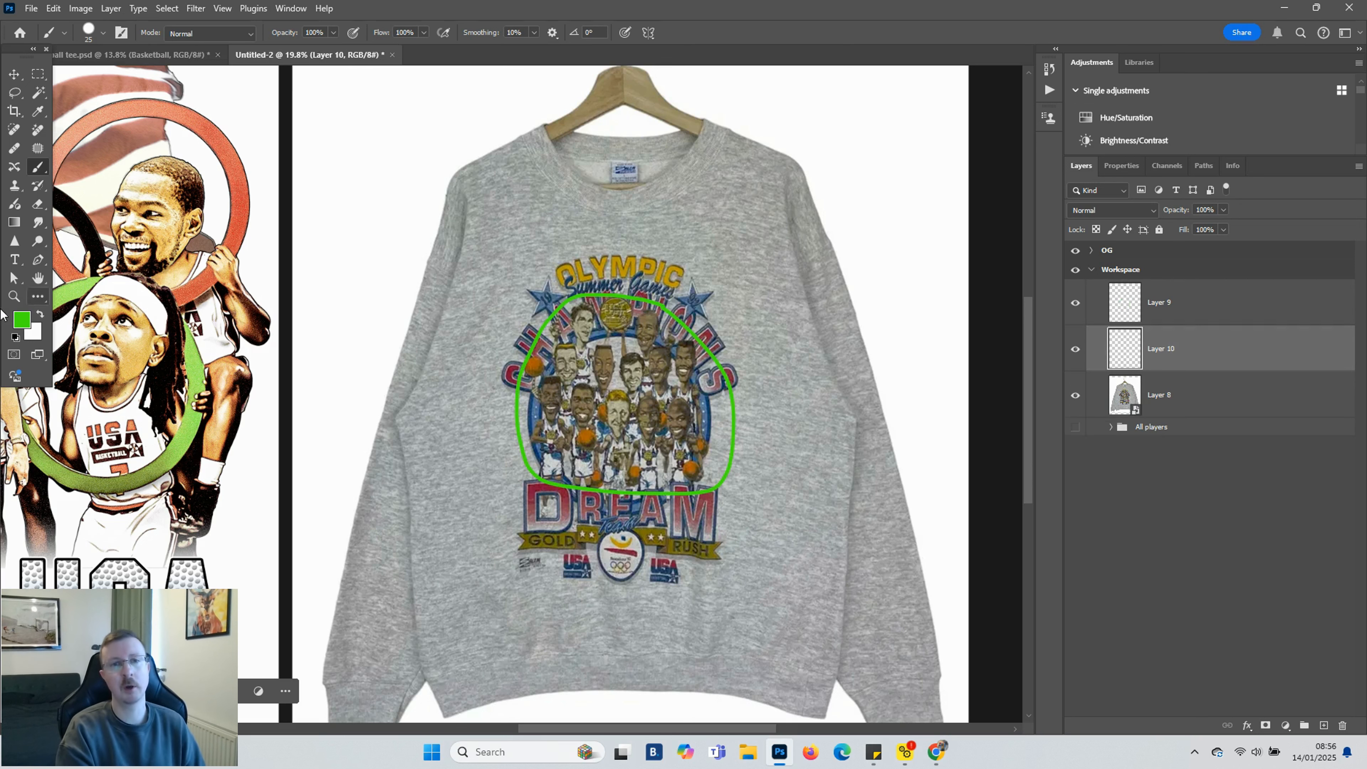
pyautogui.click(21, 319)
pyautogui.click(1085, 503)
pyautogui.click(1211, 405)
pyautogui.press('b')
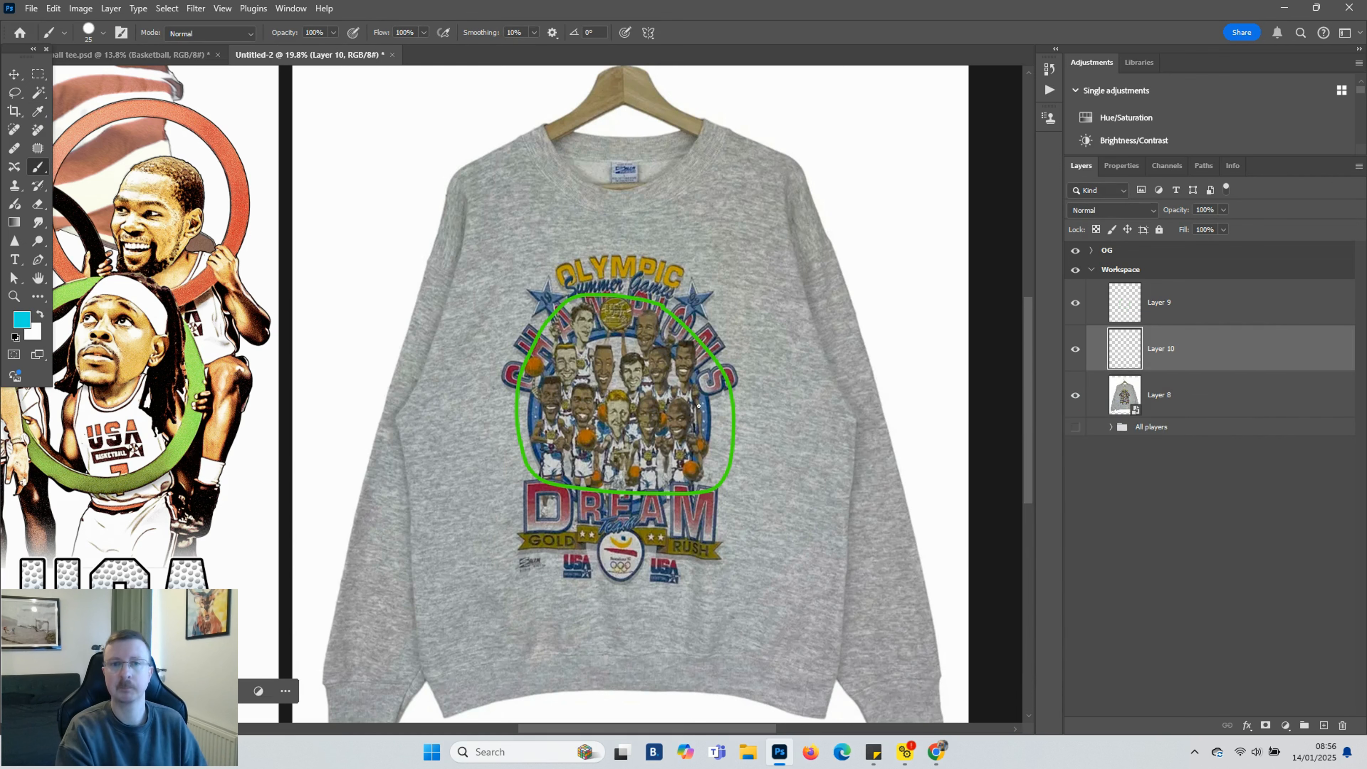
pyautogui.moveTo(565, 478)
pyautogui.mouseDown()
pyautogui.moveTo(522, 480)
pyautogui.moveTo(526, 528)
pyautogui.moveTo(656, 535)
pyautogui.moveTo(735, 515)
pyautogui.moveTo(551, 488)
pyautogui.mouseUp()
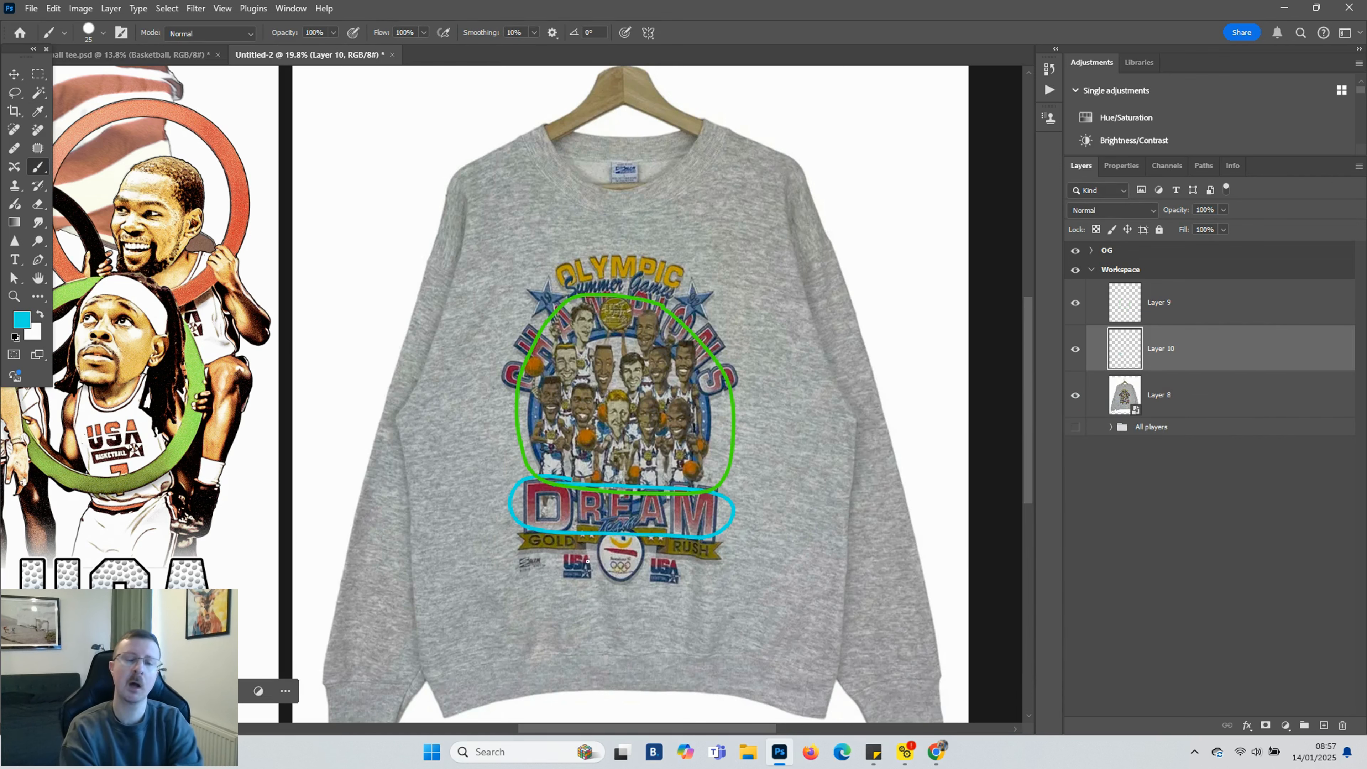
pyautogui.moveTo(625, 554); pyautogui.dragTo(649, 553)
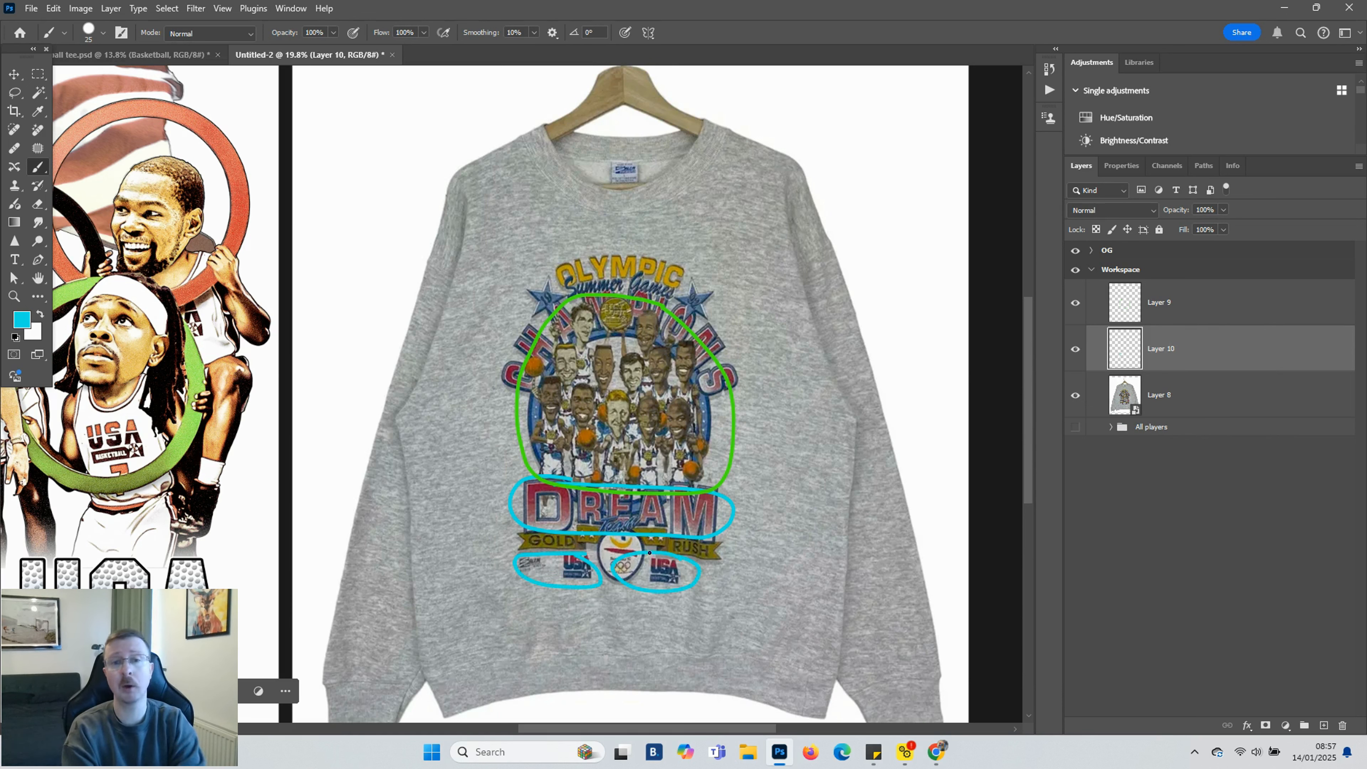
# On another new layer, circle the Summer Games stars and the group of players in magenta
pyautogui.click(1211, 398)
pyautogui.click(1324, 726)
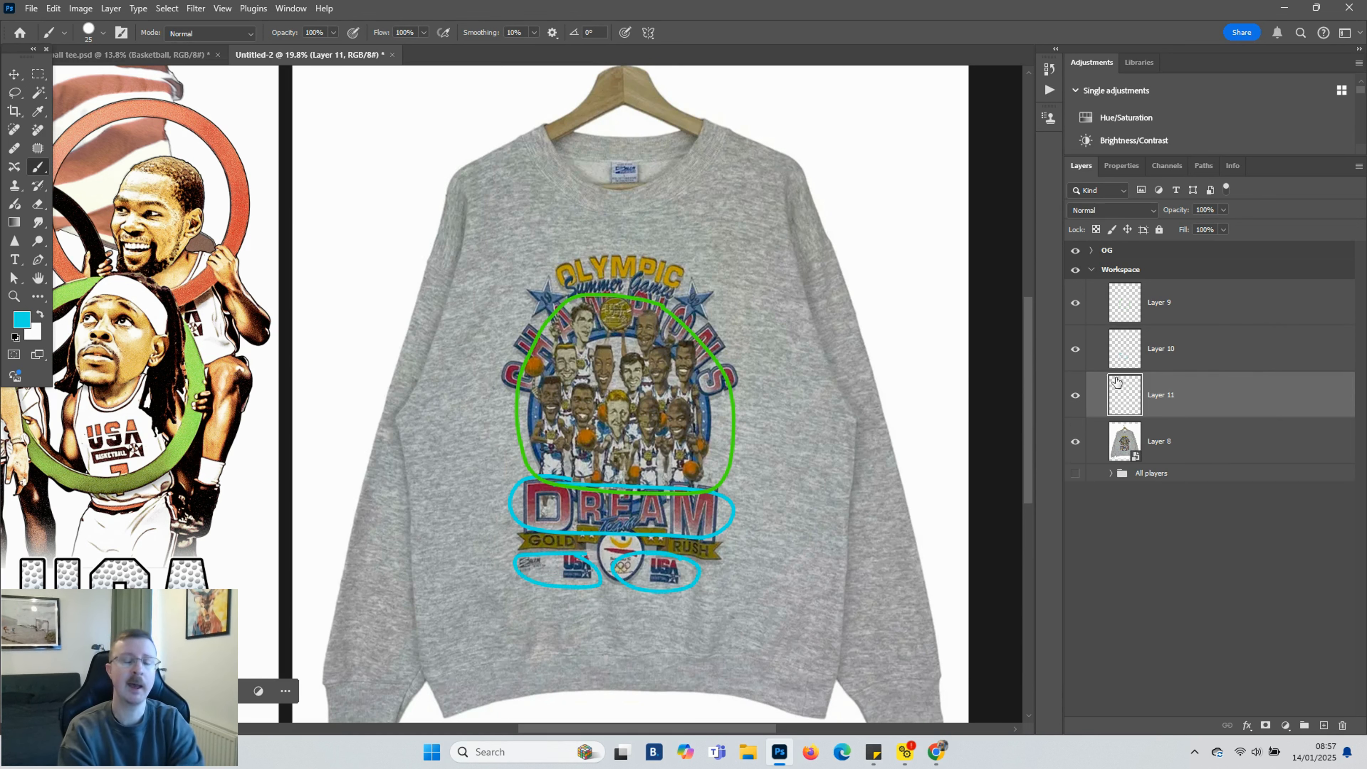
pyautogui.click(22, 319)
pyautogui.click(1085, 451)
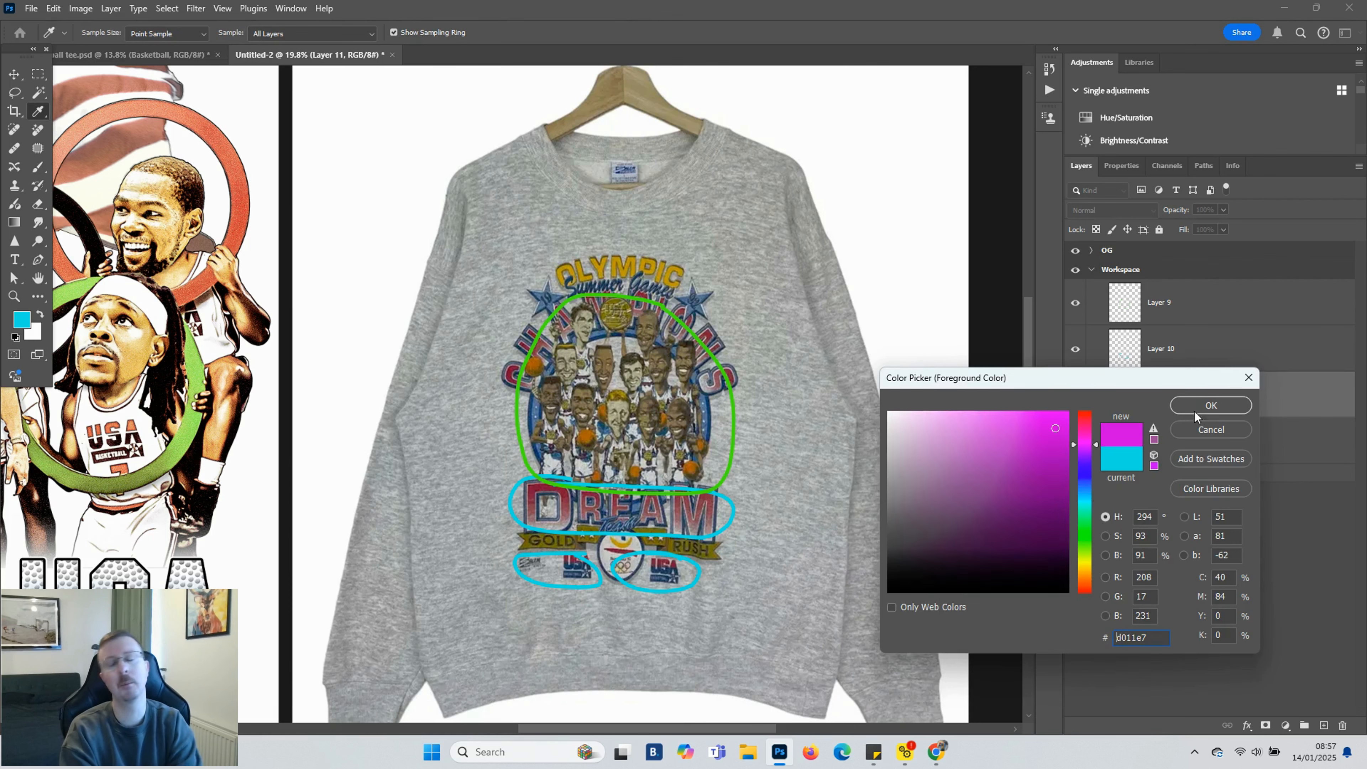
pyautogui.click(1196, 410)
pyautogui.moveTo(533, 317); pyautogui.dragTo(553, 282)
pyautogui.moveTo(696, 283)
pyautogui.mouseDown()
pyautogui.moveTo(693, 320)
pyautogui.moveTo(716, 293)
pyautogui.mouseUp()
pyautogui.moveTo(558, 338)
pyautogui.mouseDown()
pyautogui.moveTo(526, 466)
pyautogui.moveTo(617, 492)
pyautogui.moveTo(711, 435)
pyautogui.moveTo(571, 315)
pyautogui.mouseUp()
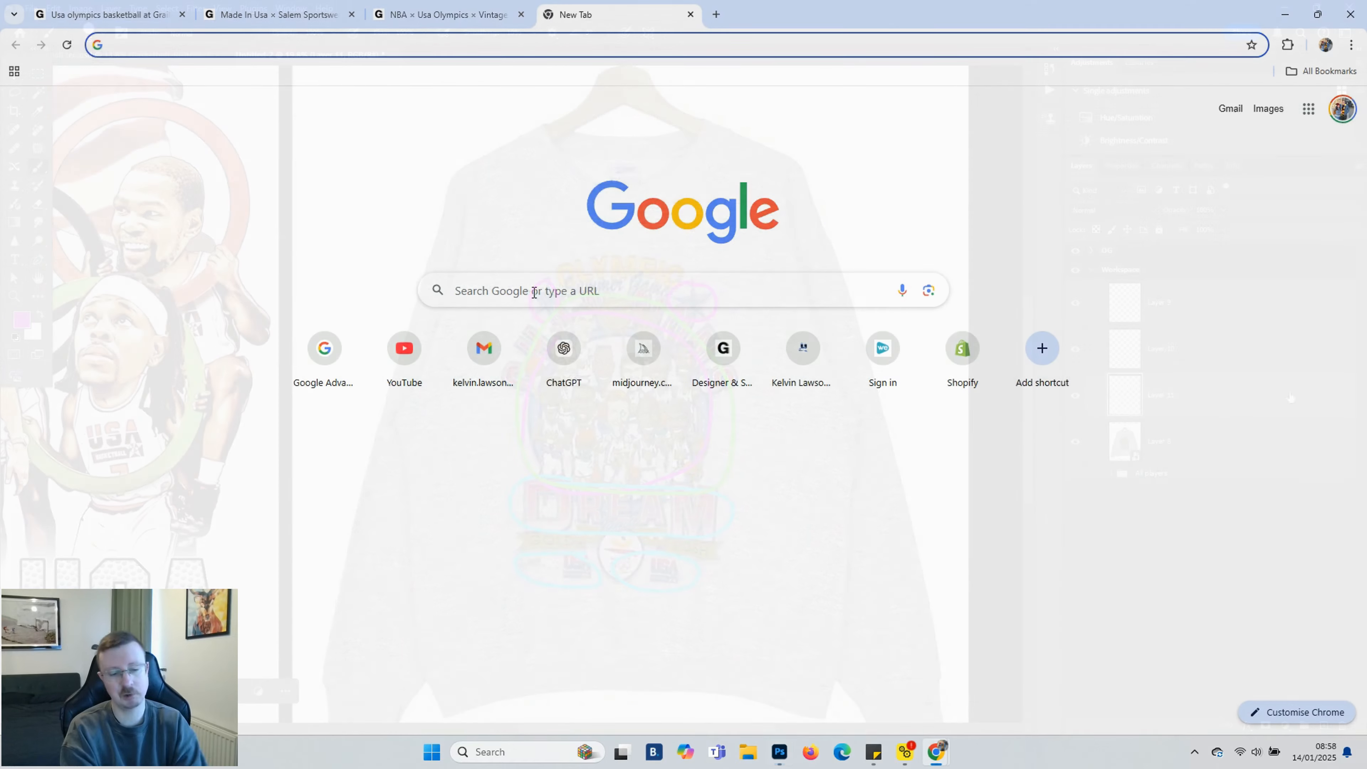
pyautogui.click(534, 292)
# Search Google images for usa 92 olympics basketball and open the Sporting News Dream Team photo
pyautogui.write('usa ')
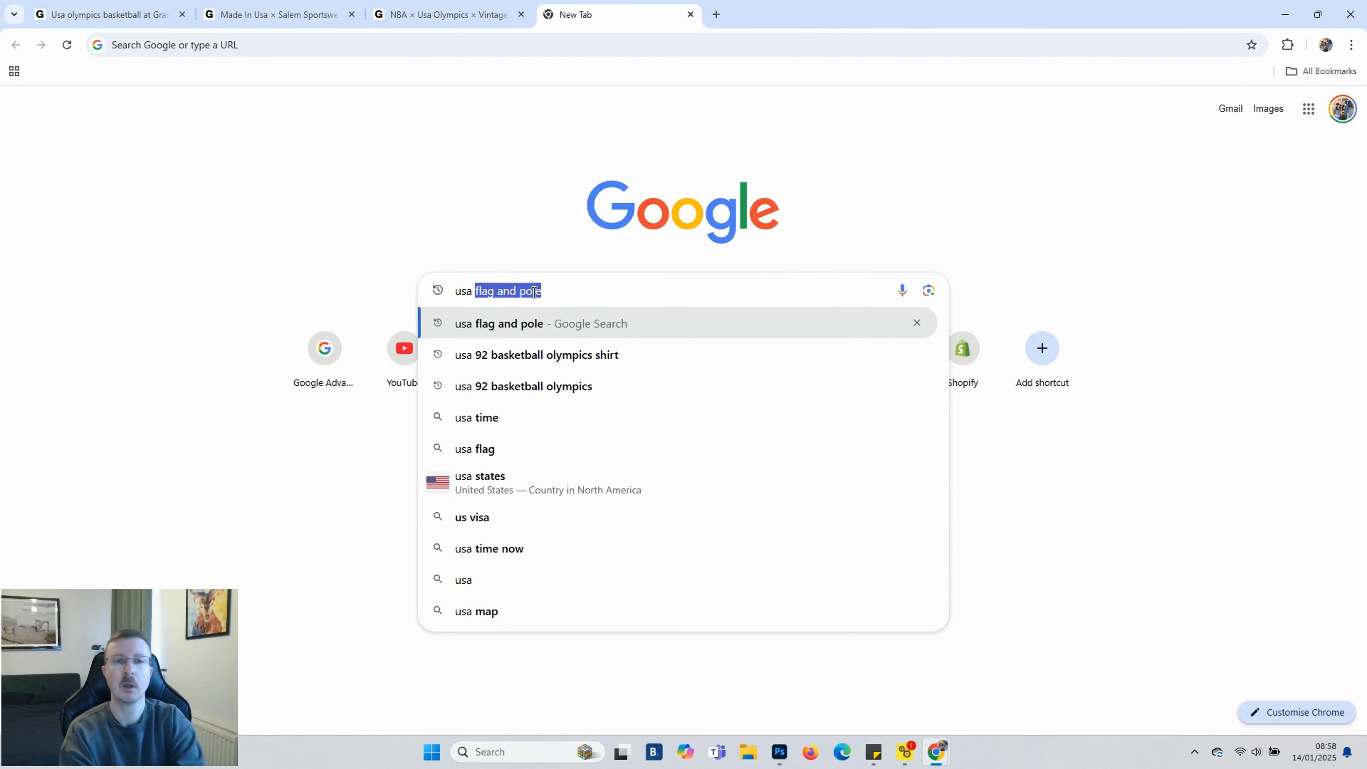
pyautogui.write('92 olympi')
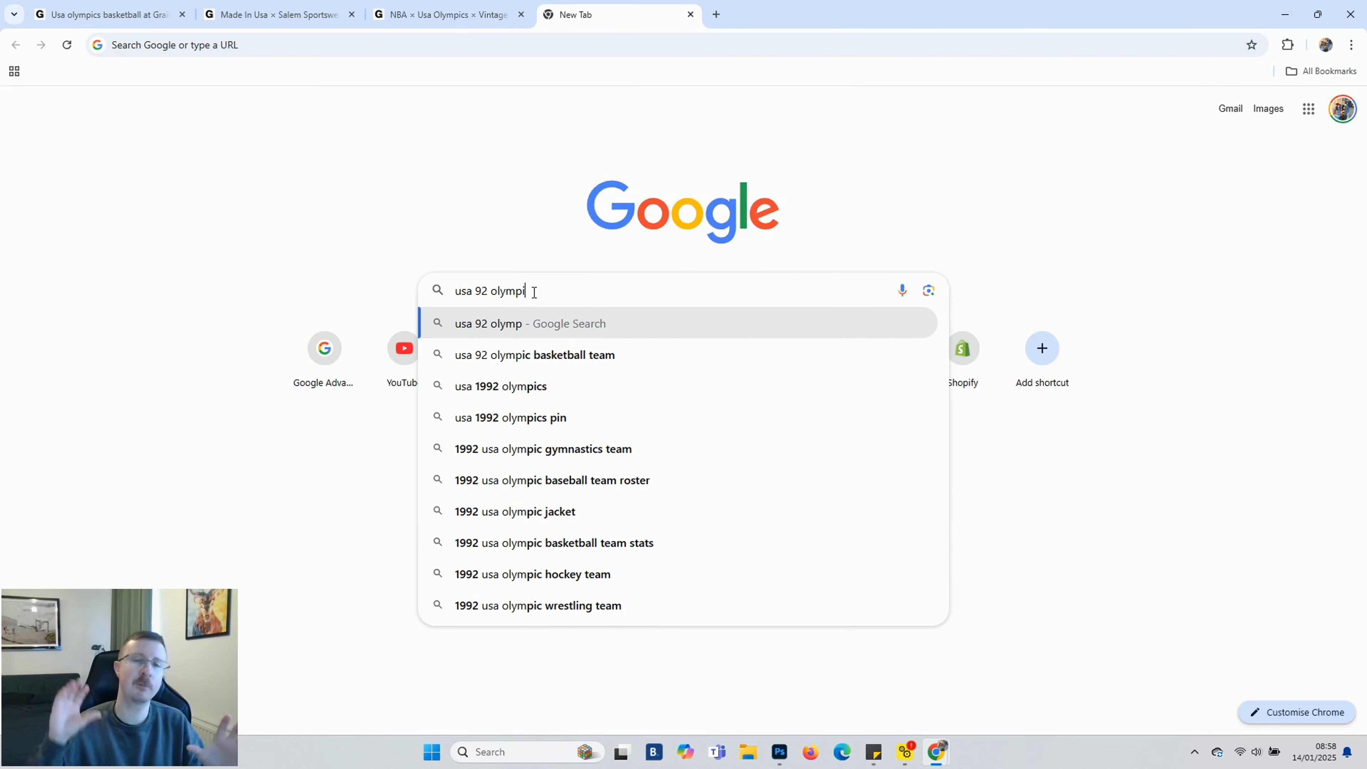
pyautogui.write('cs basketball')
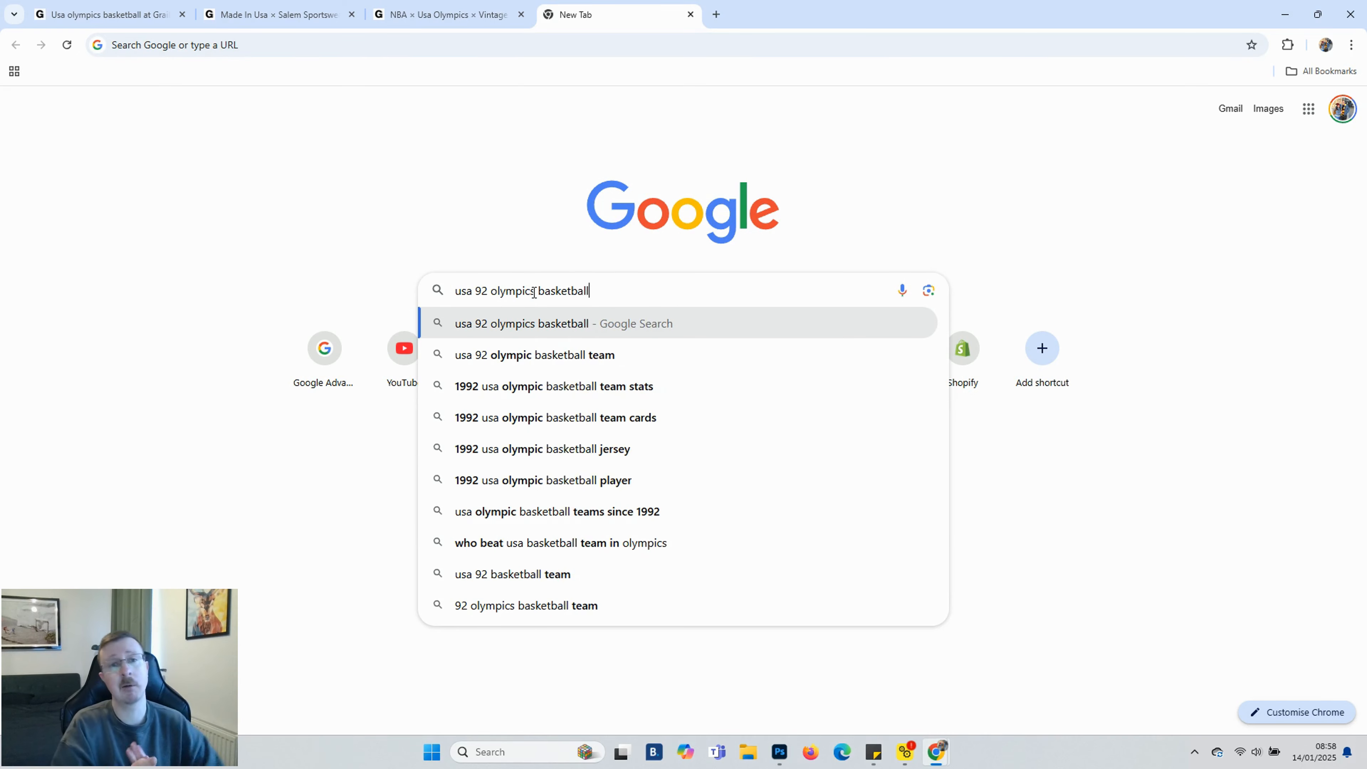
pyautogui.press('Return')
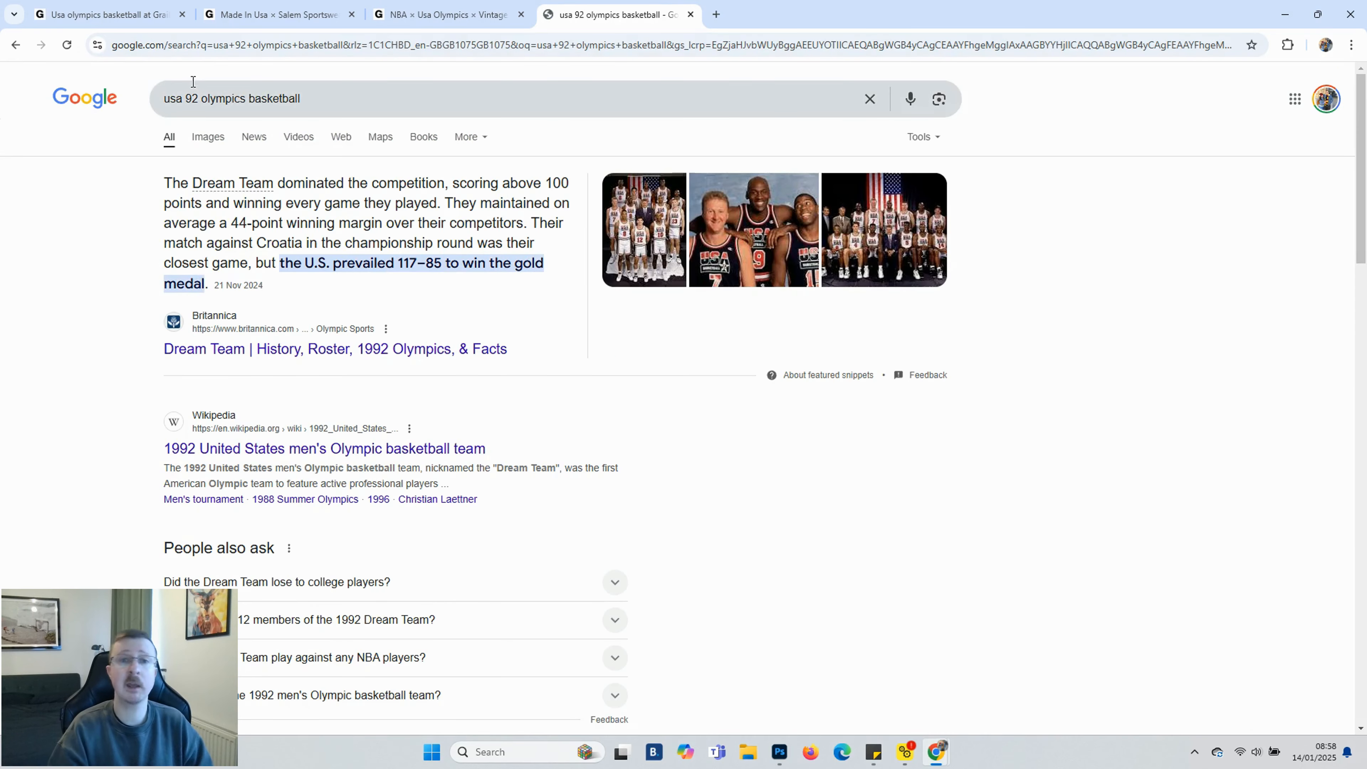
pyautogui.click(207, 138)
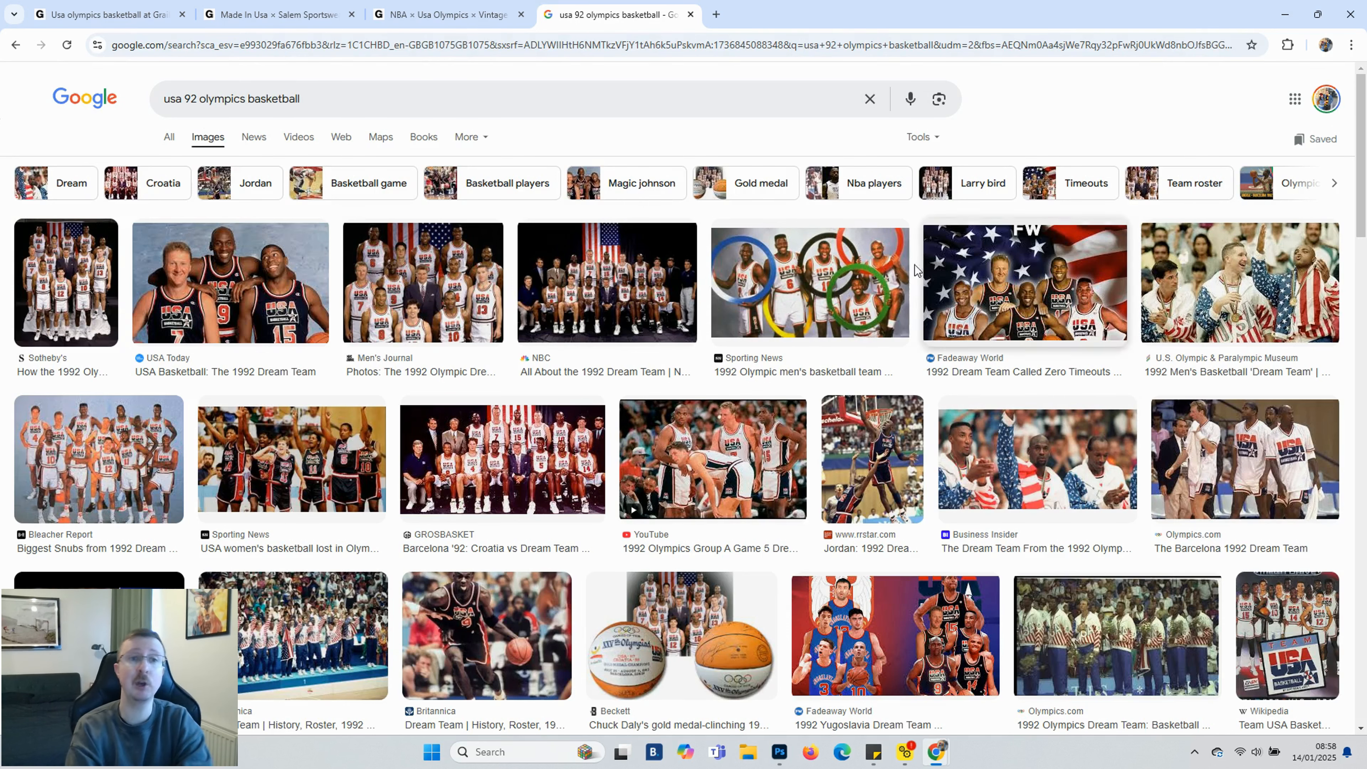
pyautogui.click(832, 285)
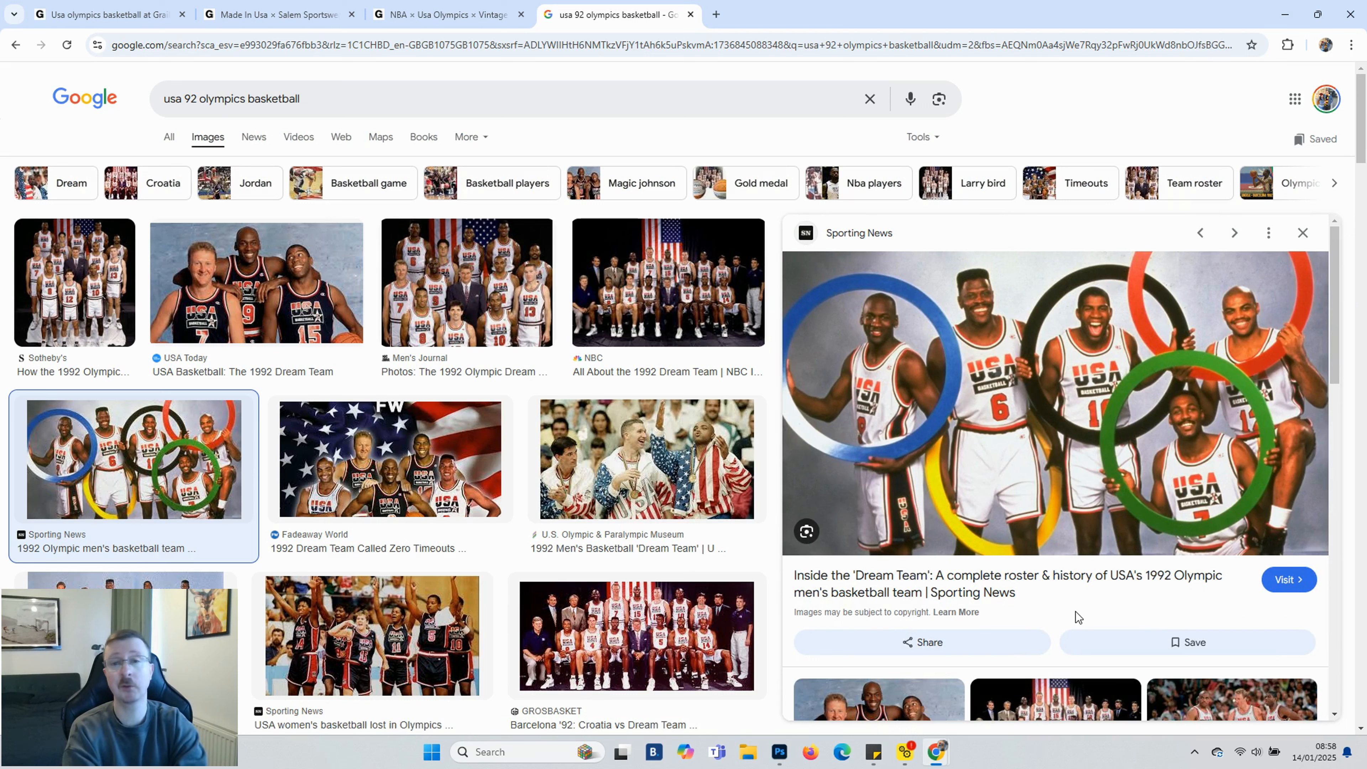
# Open Google Advanced Image Search and set the image size to Larger than 1024×768
pyautogui.click(716, 15)
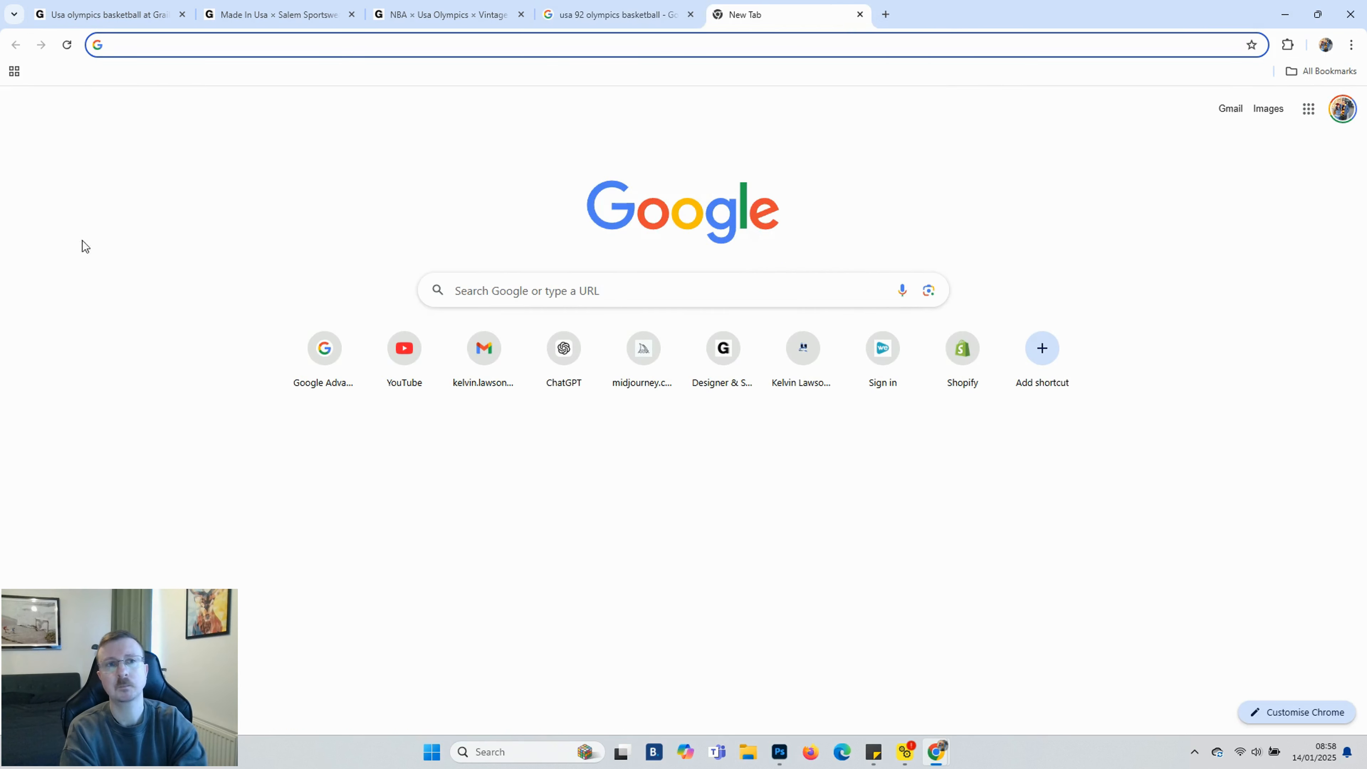
pyautogui.click(323, 348)
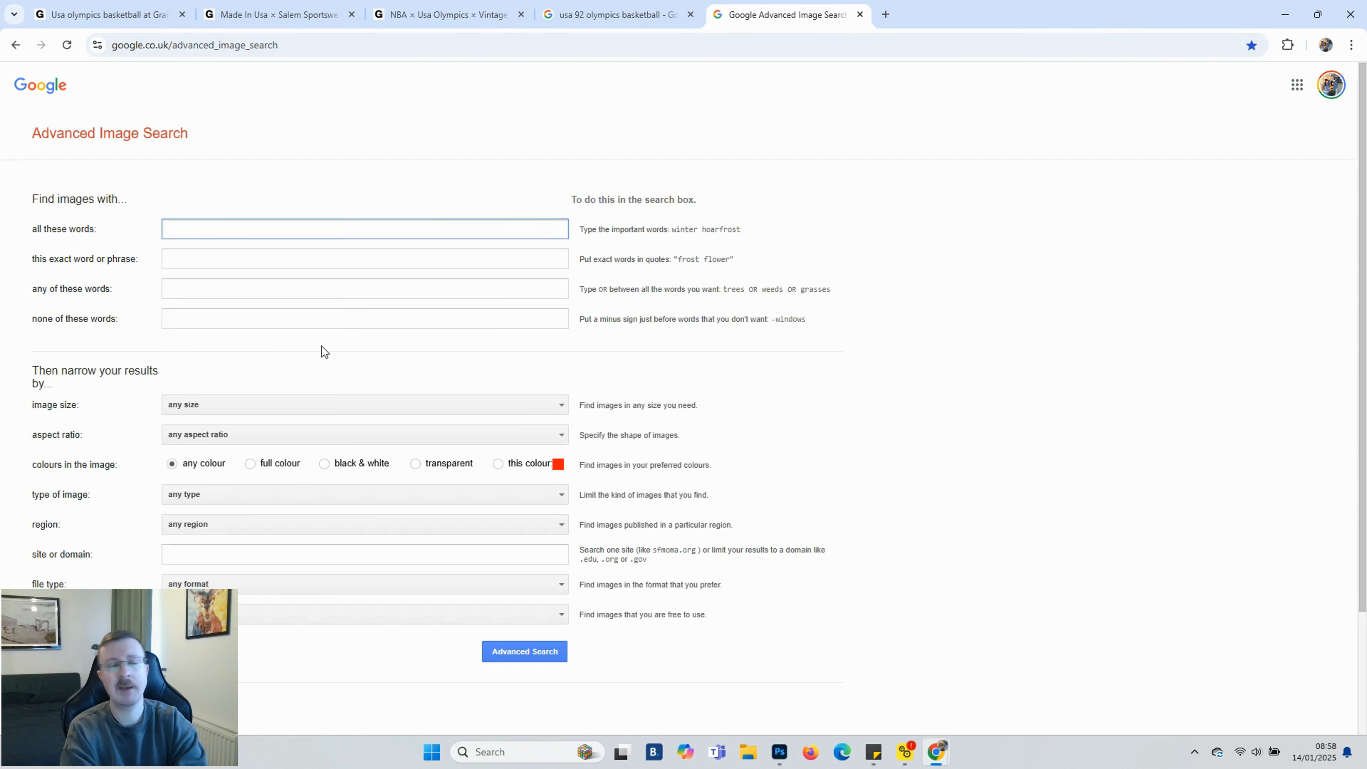
pyautogui.click(215, 403)
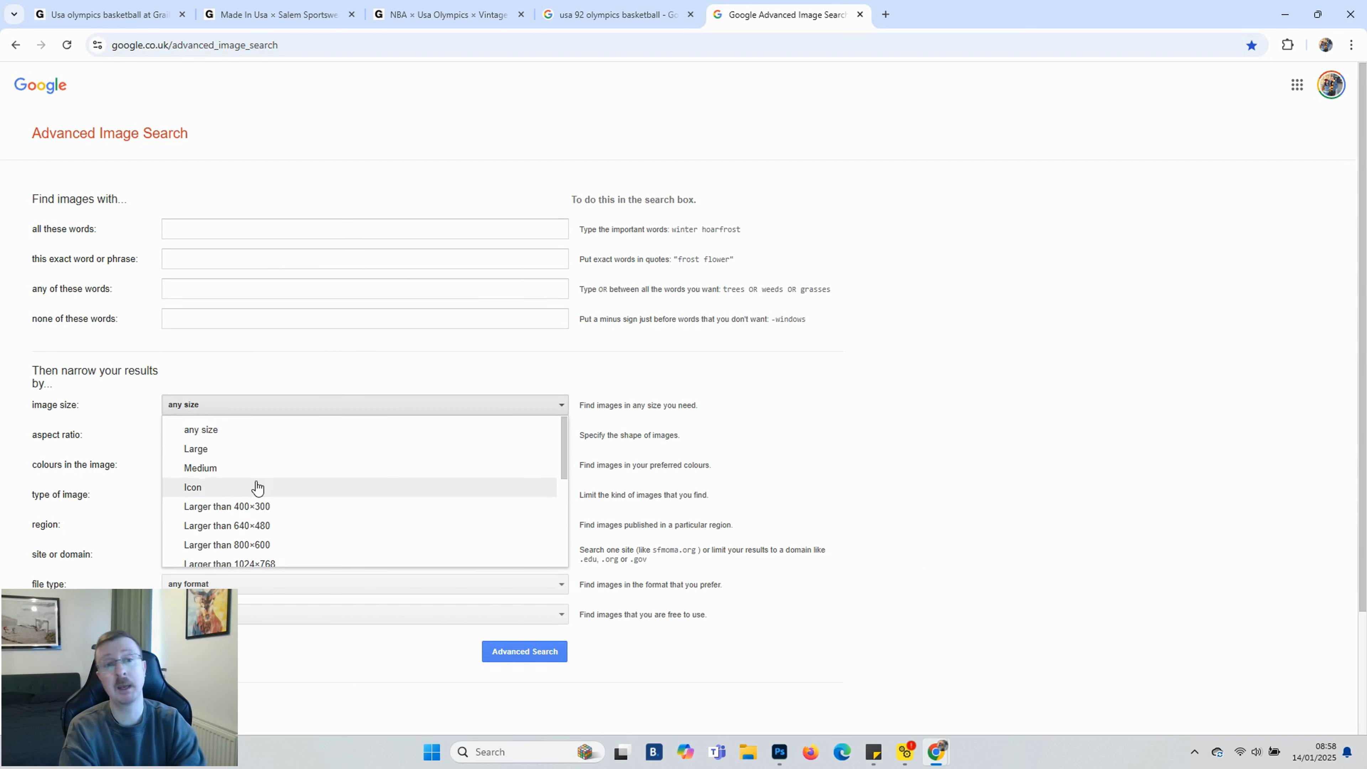
pyautogui.scroll(-1, 258, 488)
pyautogui.click(263, 493)
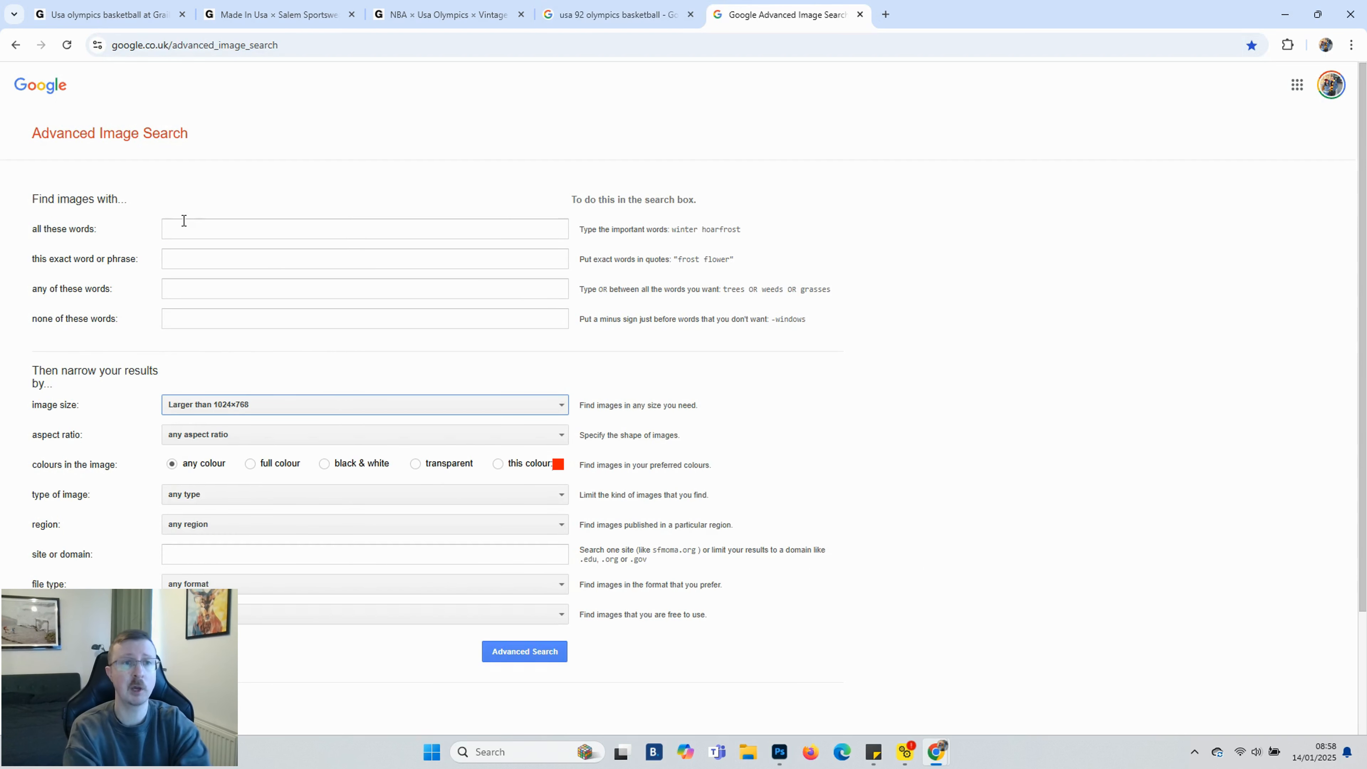
# Run the advanced image search for usa 92 basketball olympics
pyautogui.click(189, 226)
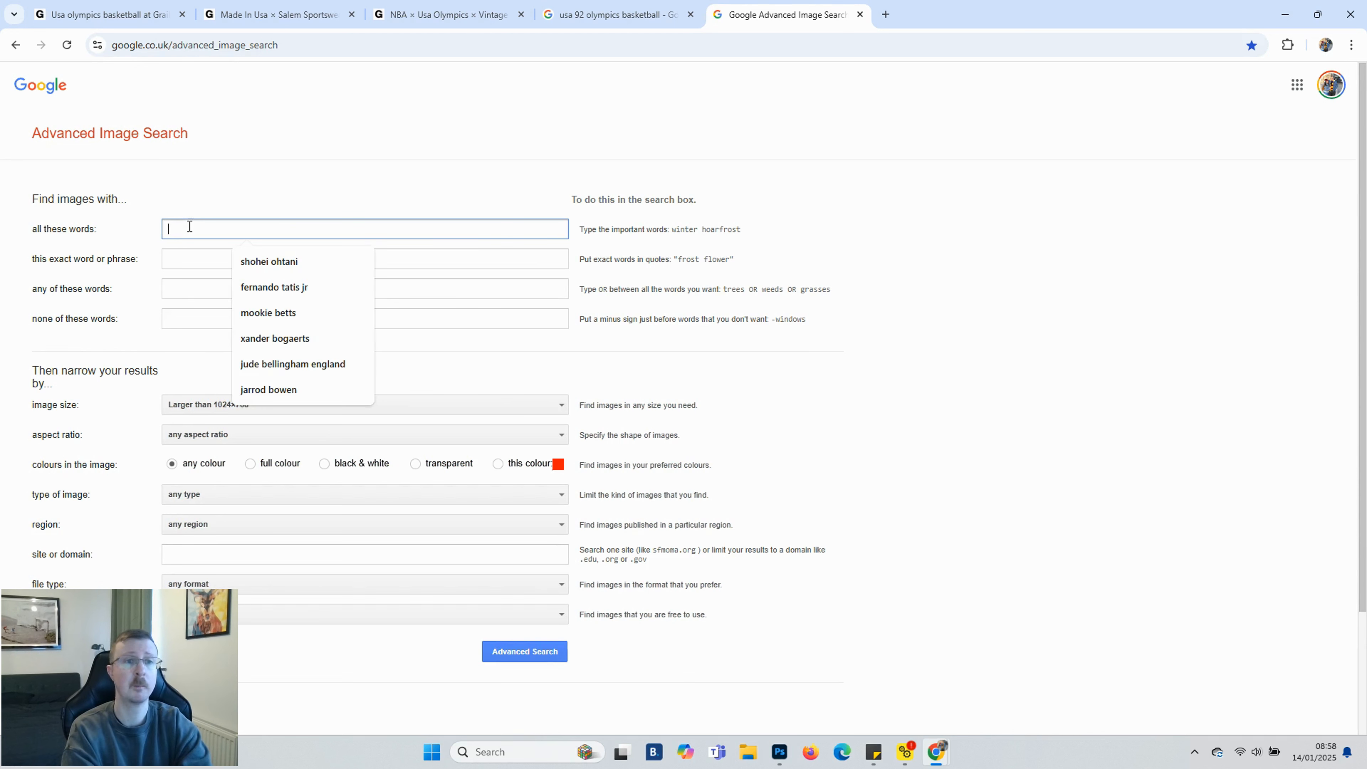
pyautogui.write('usa 92 basketball olympics')
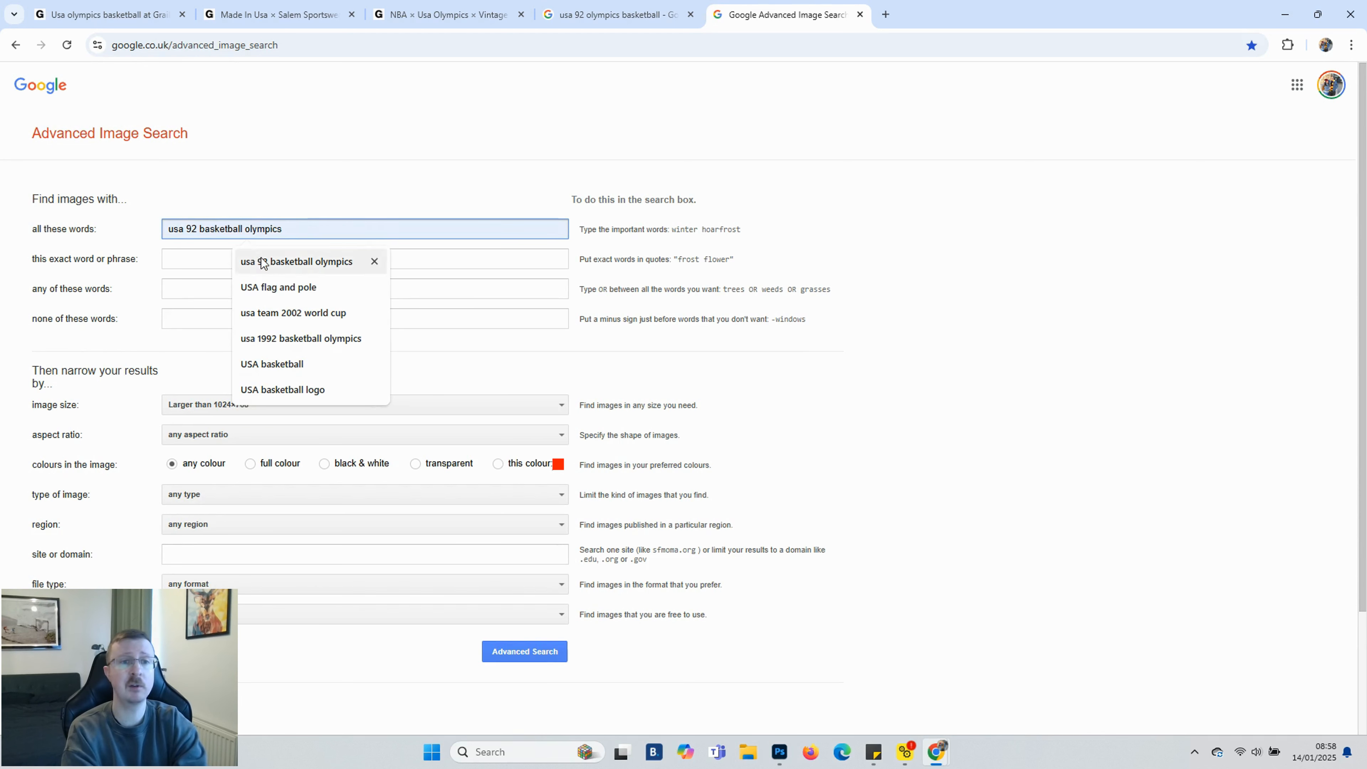
pyautogui.click(262, 263)
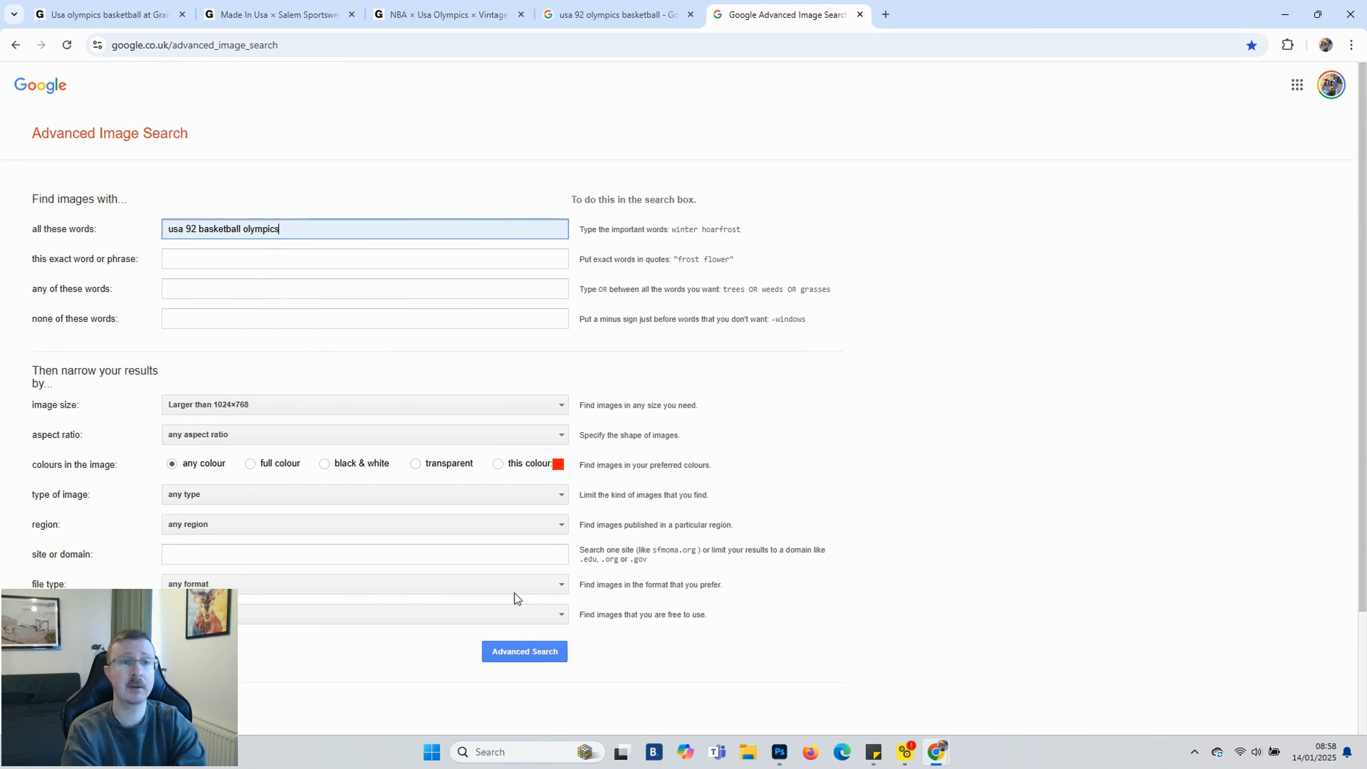
pyautogui.click(524, 652)
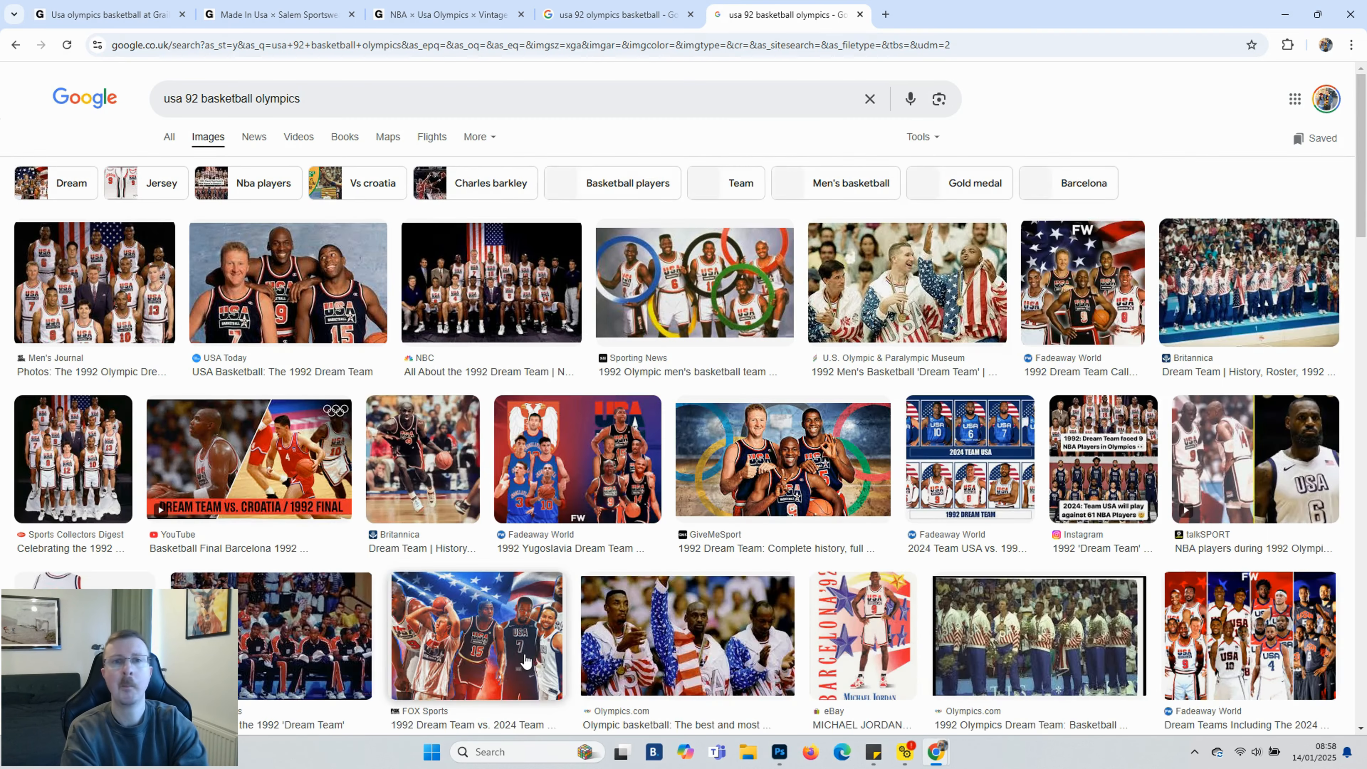
# Save the Sporting News Olympic rings team photo to the desktop as usa image, replacing the existing file
pyautogui.click(684, 298)
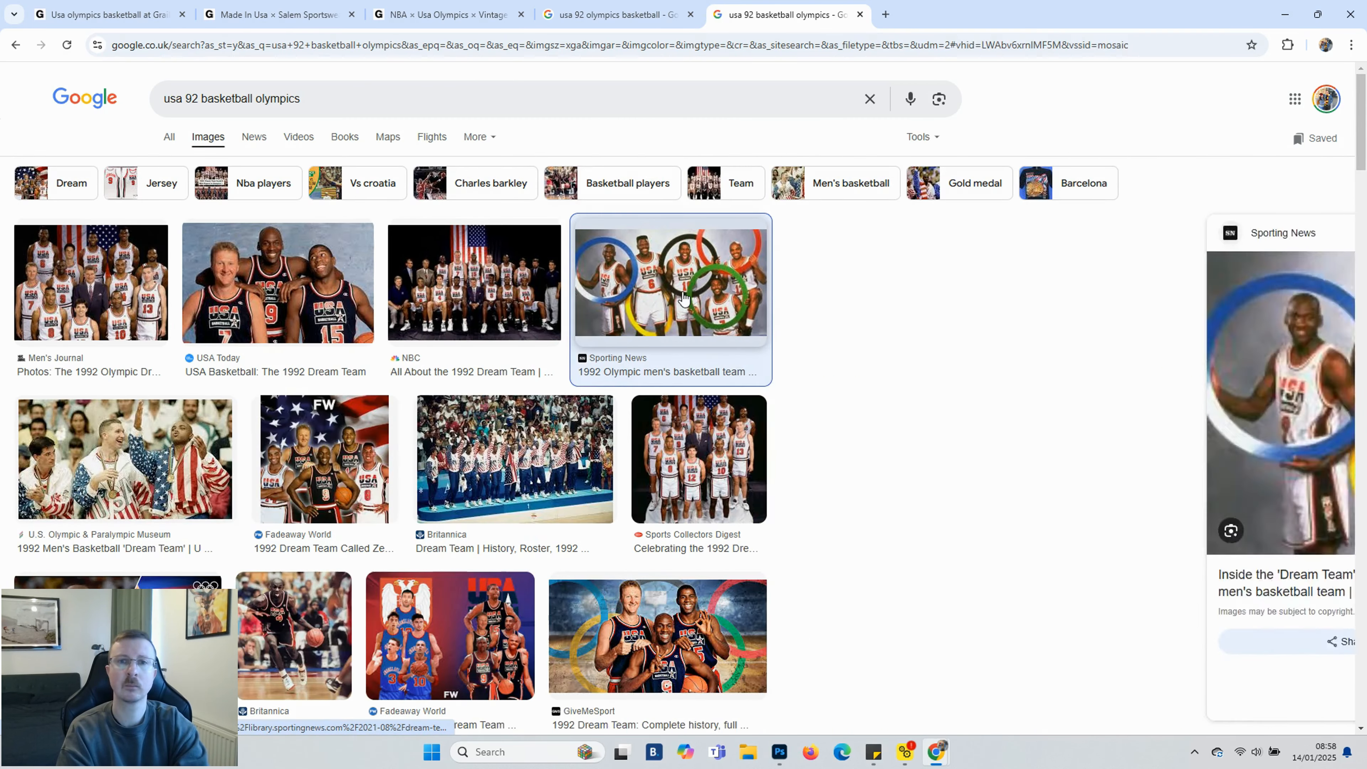
pyautogui.rightClick(924, 462)
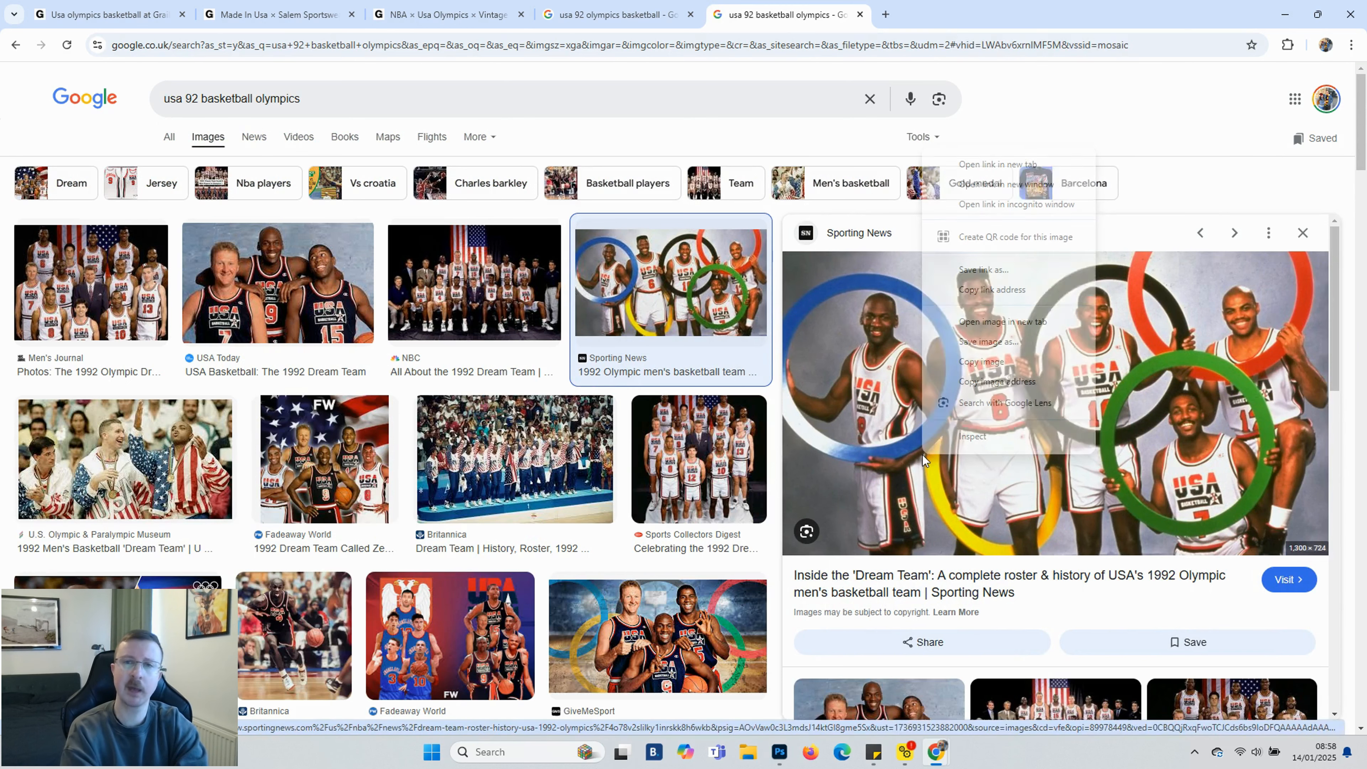
pyautogui.click(988, 341)
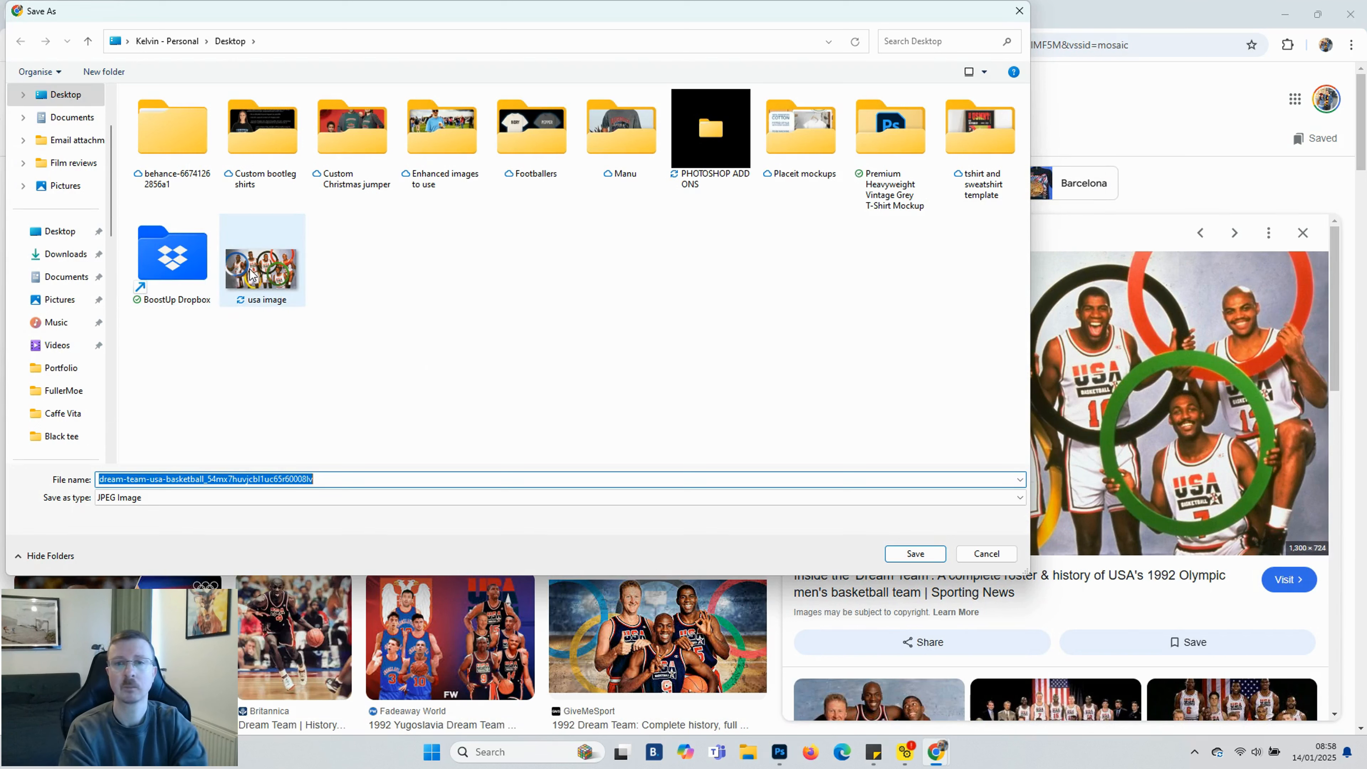
pyautogui.click(253, 282)
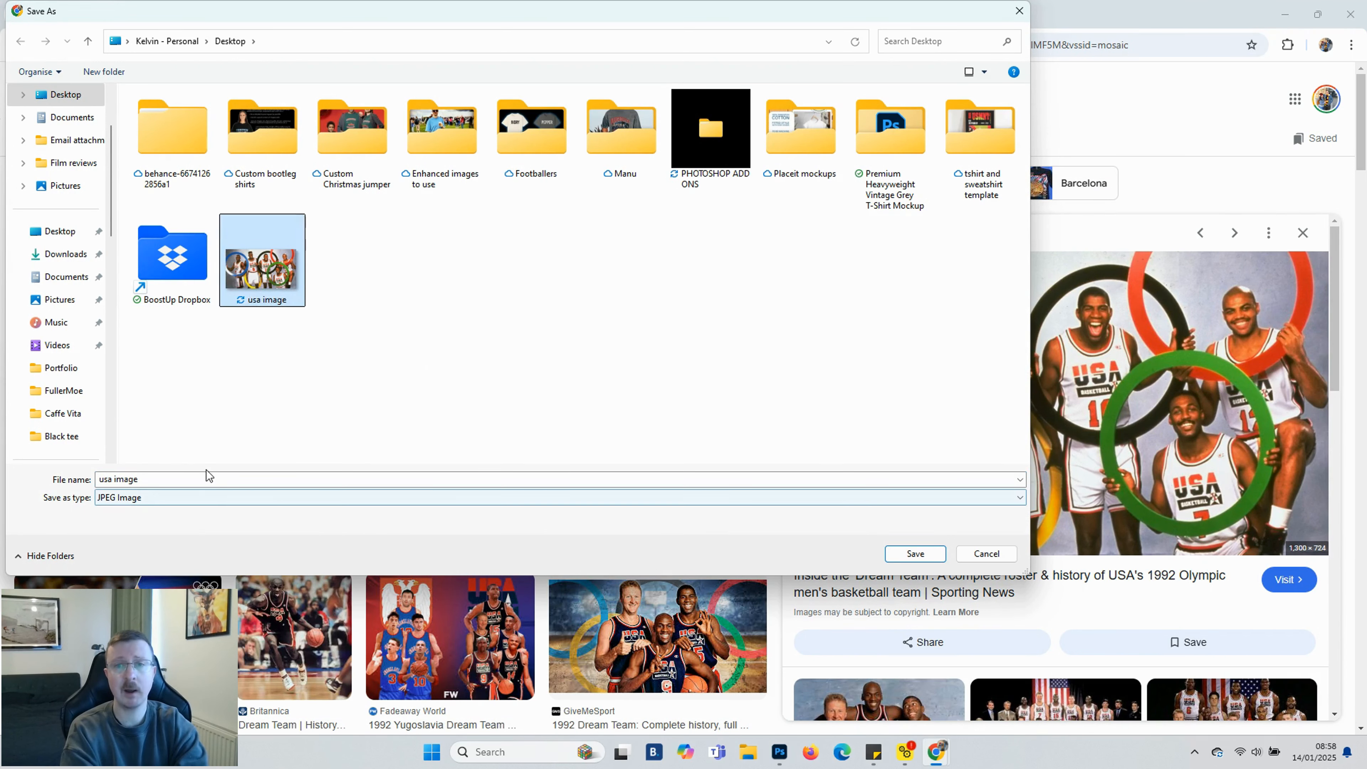
pyautogui.click(915, 554)
pyautogui.click(713, 376)
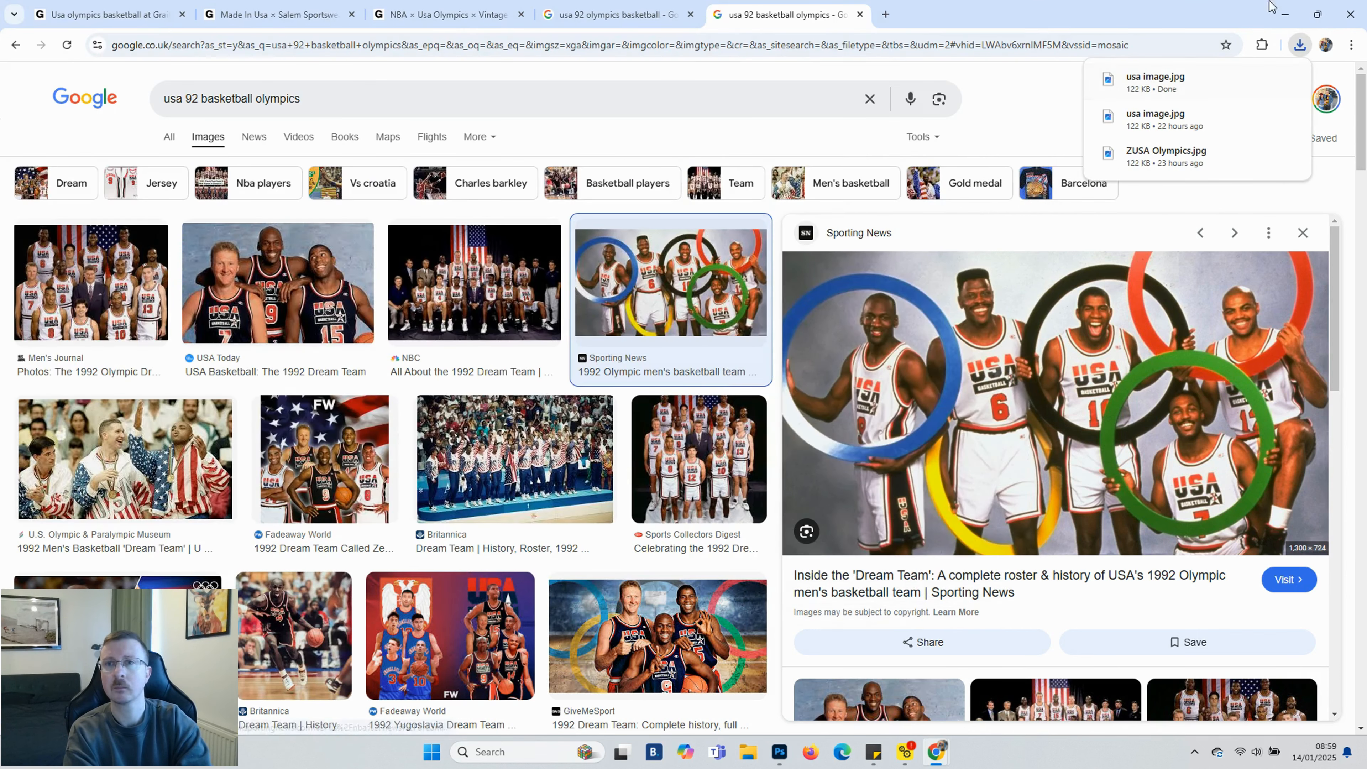
# Load the usa image into the Upscayl upscaler and close it without upscaling
pyautogui.click(1290, 14)
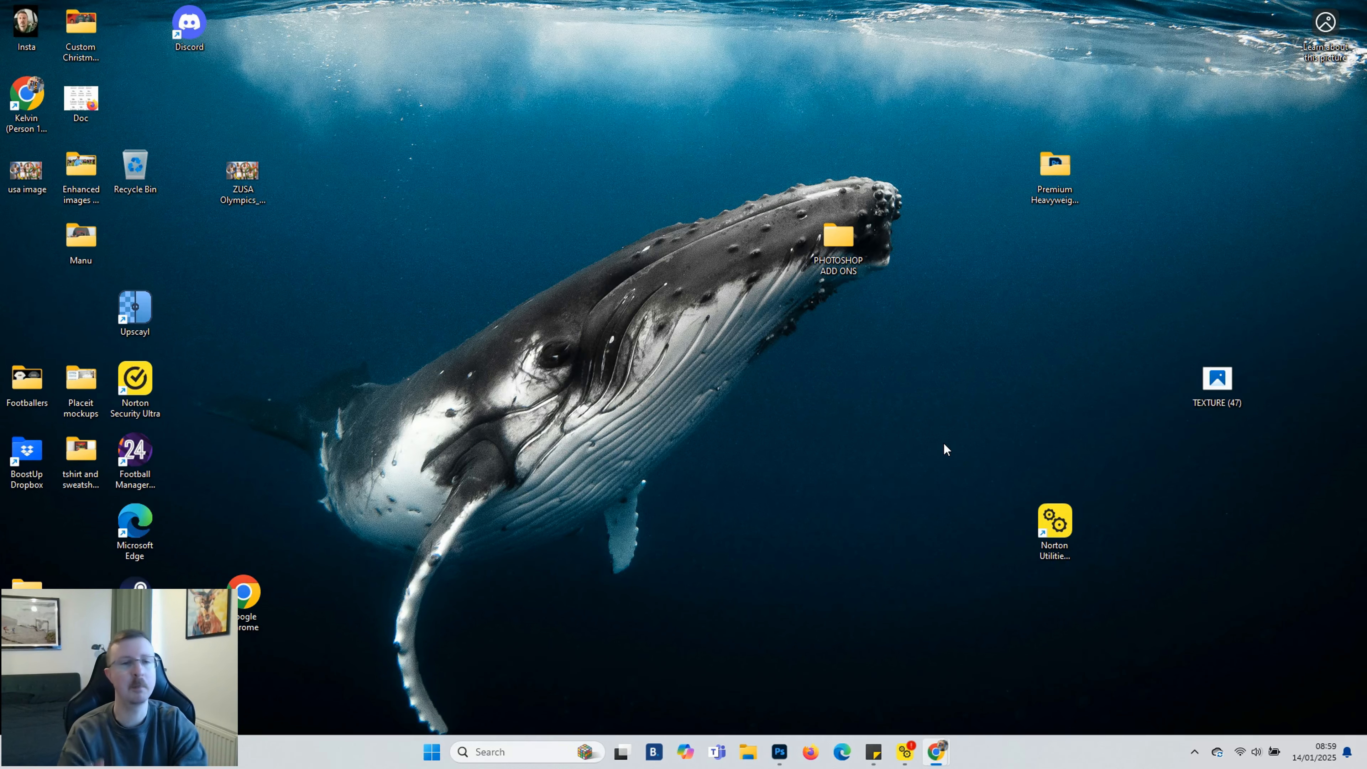
pyautogui.doubleClick(134, 311)
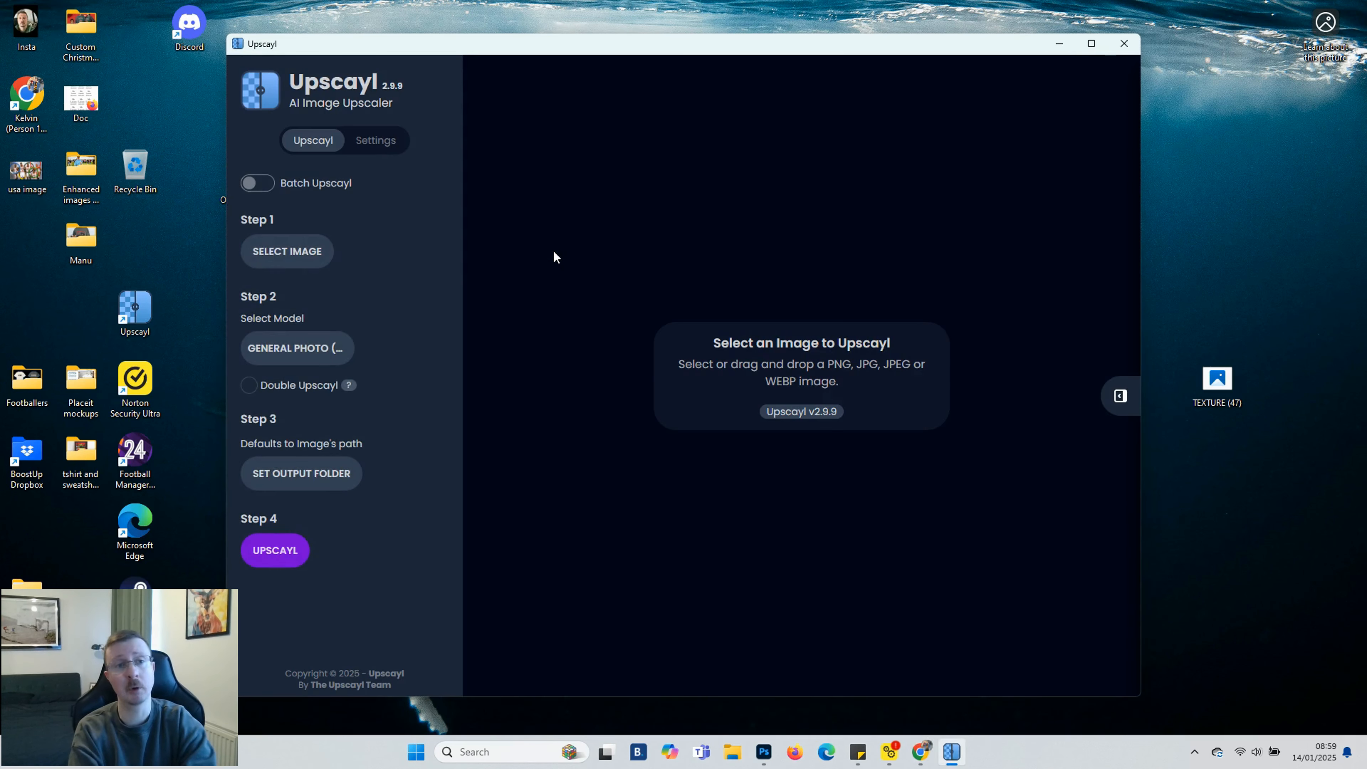
pyautogui.moveTo(32, 171); pyautogui.dragTo(594, 457)
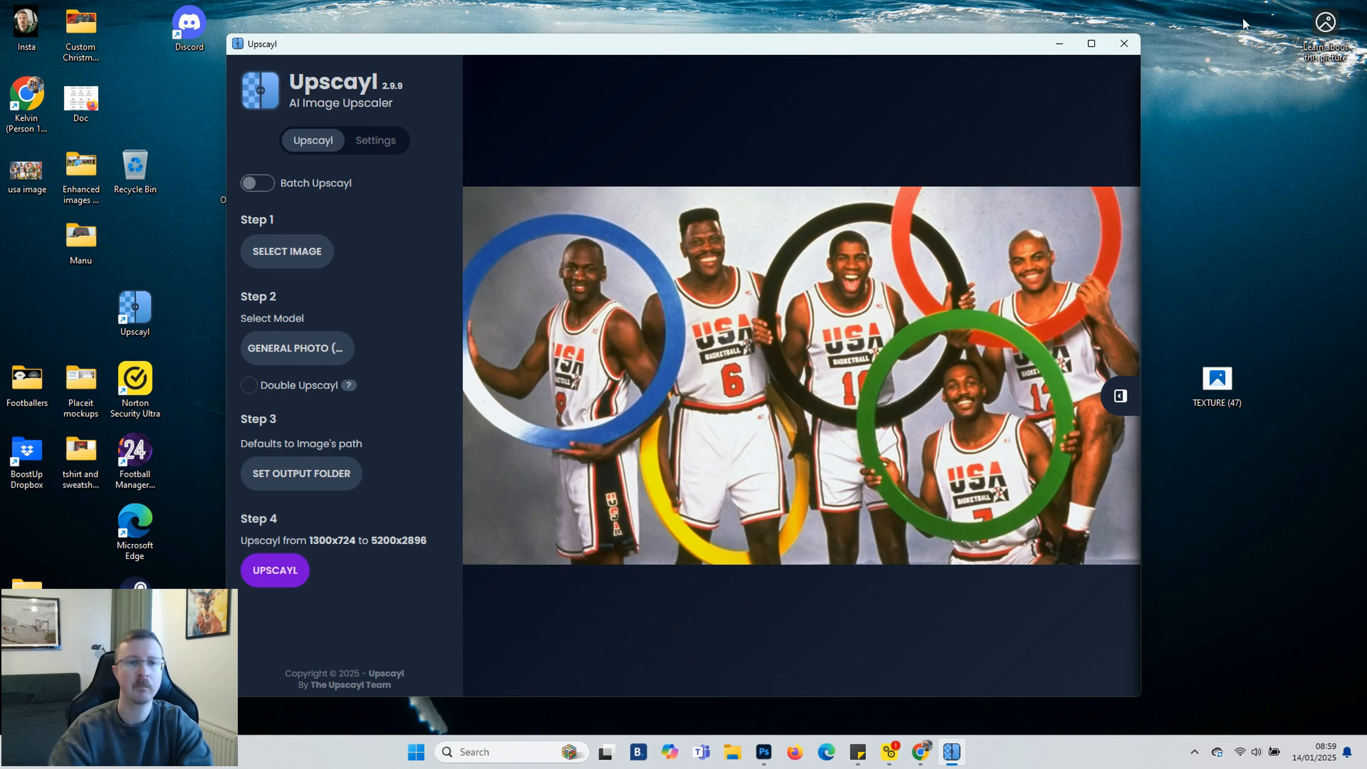
pyautogui.click(1125, 44)
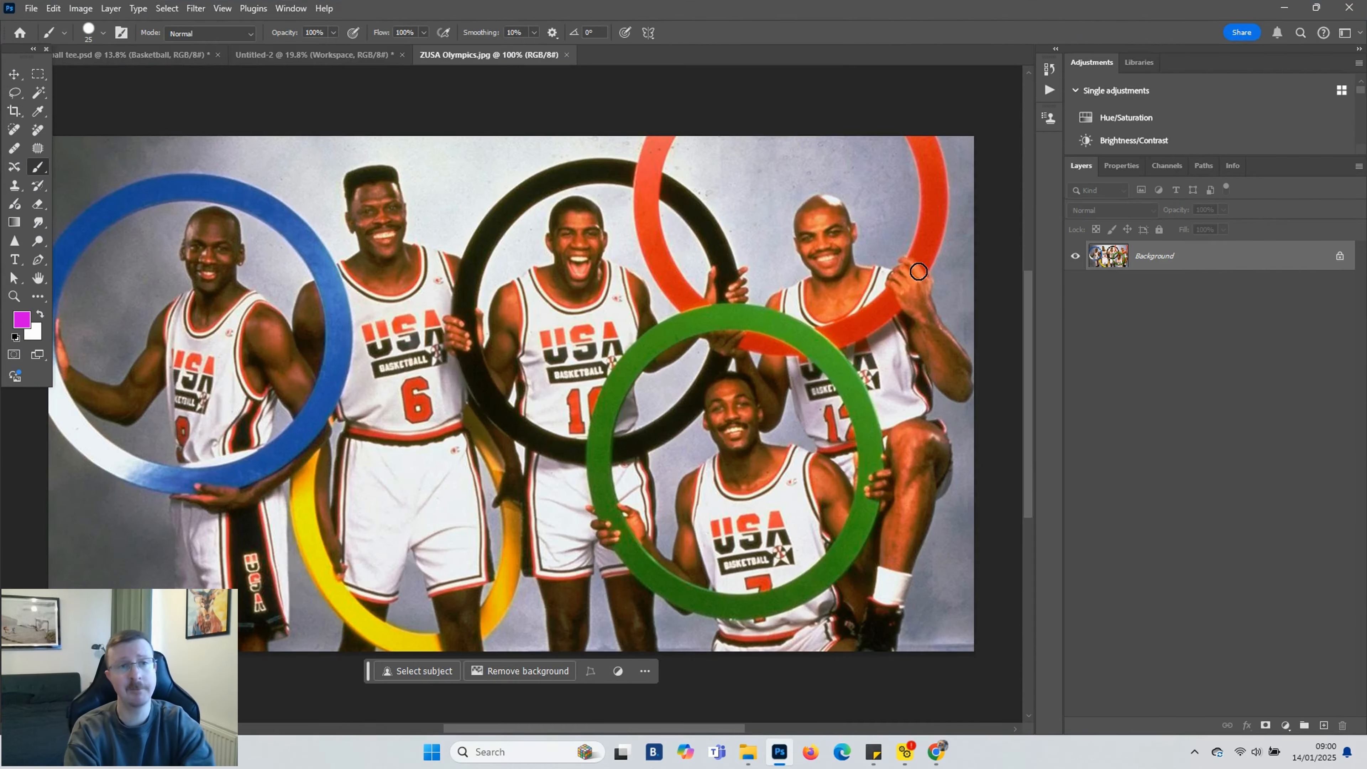
# Unlock the background layer of the ZUSA Olympics photo
pyautogui.moveTo(364, 680); pyautogui.dragTo(368, 696)
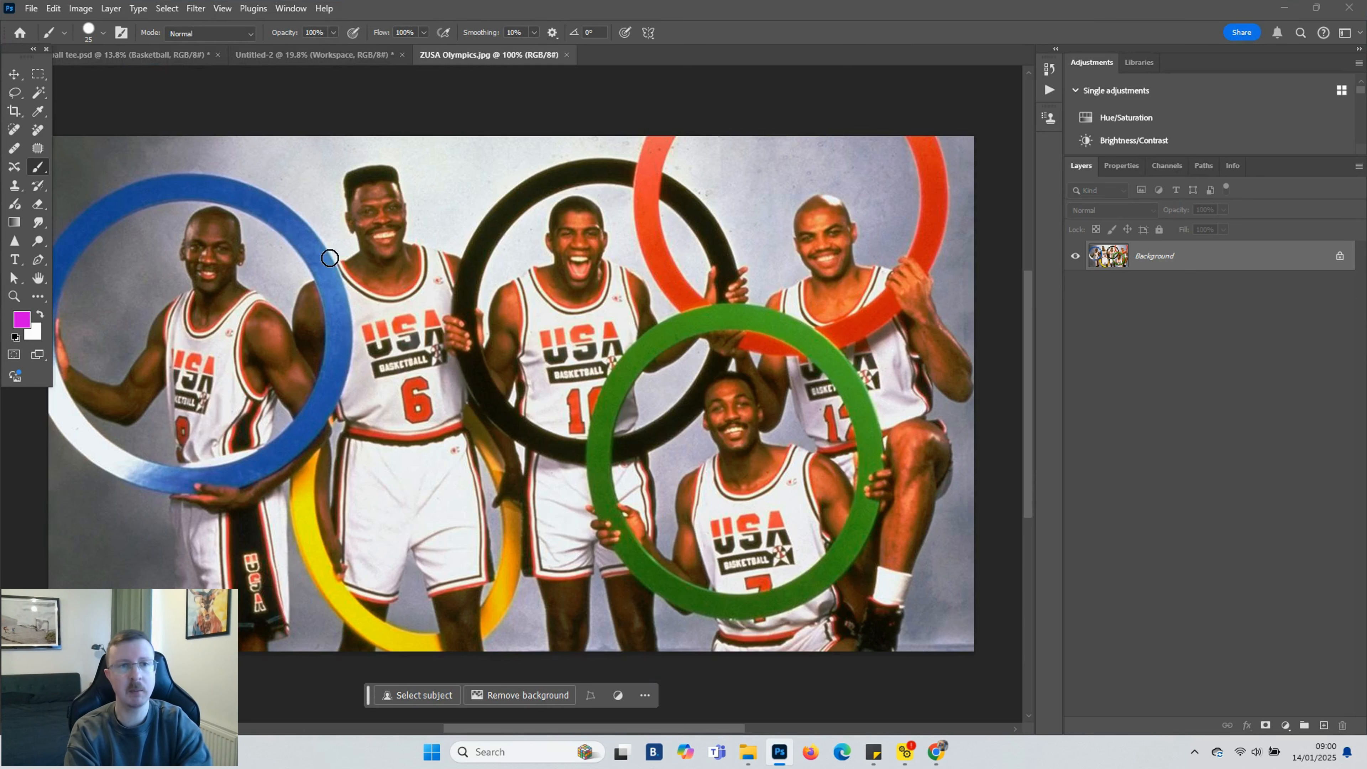
pyautogui.scroll(-1, 375, 264)
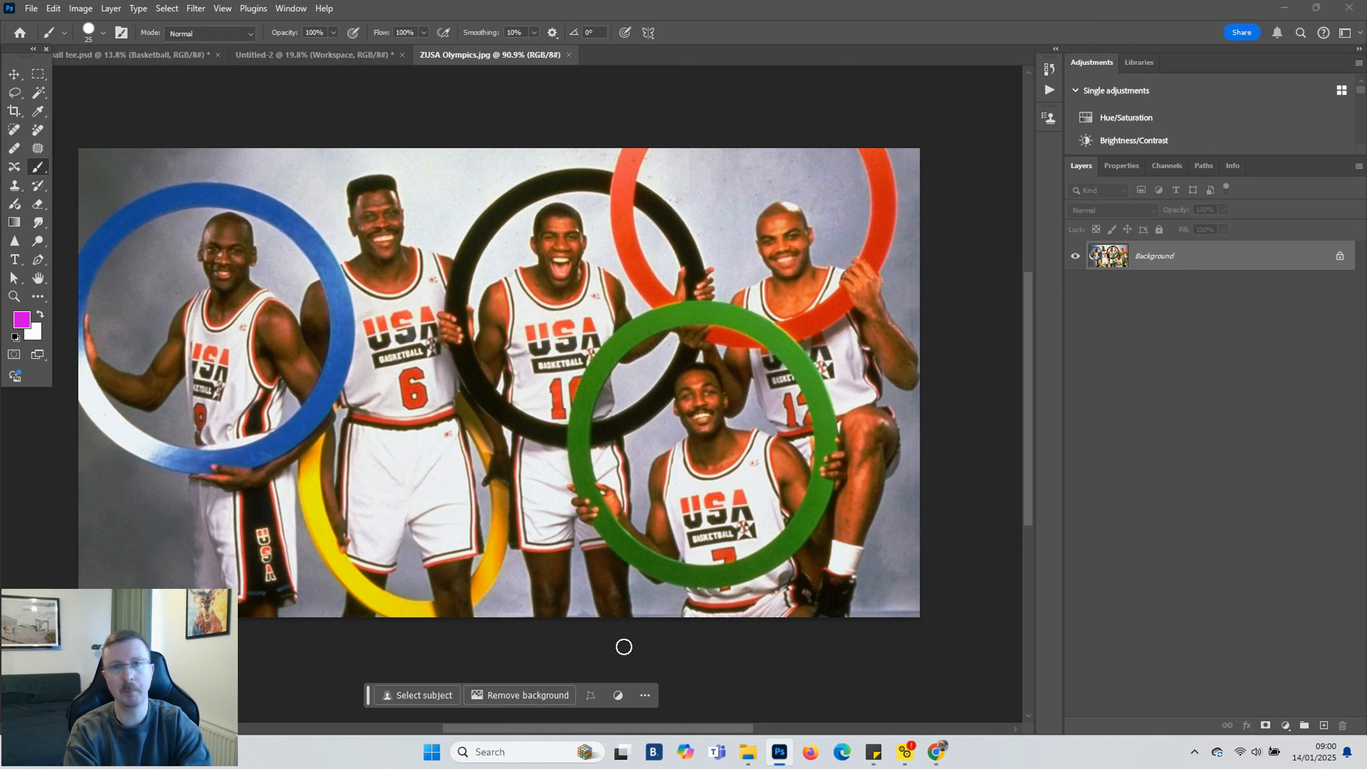
pyautogui.moveTo(641, 730); pyautogui.dragTo(627, 729)
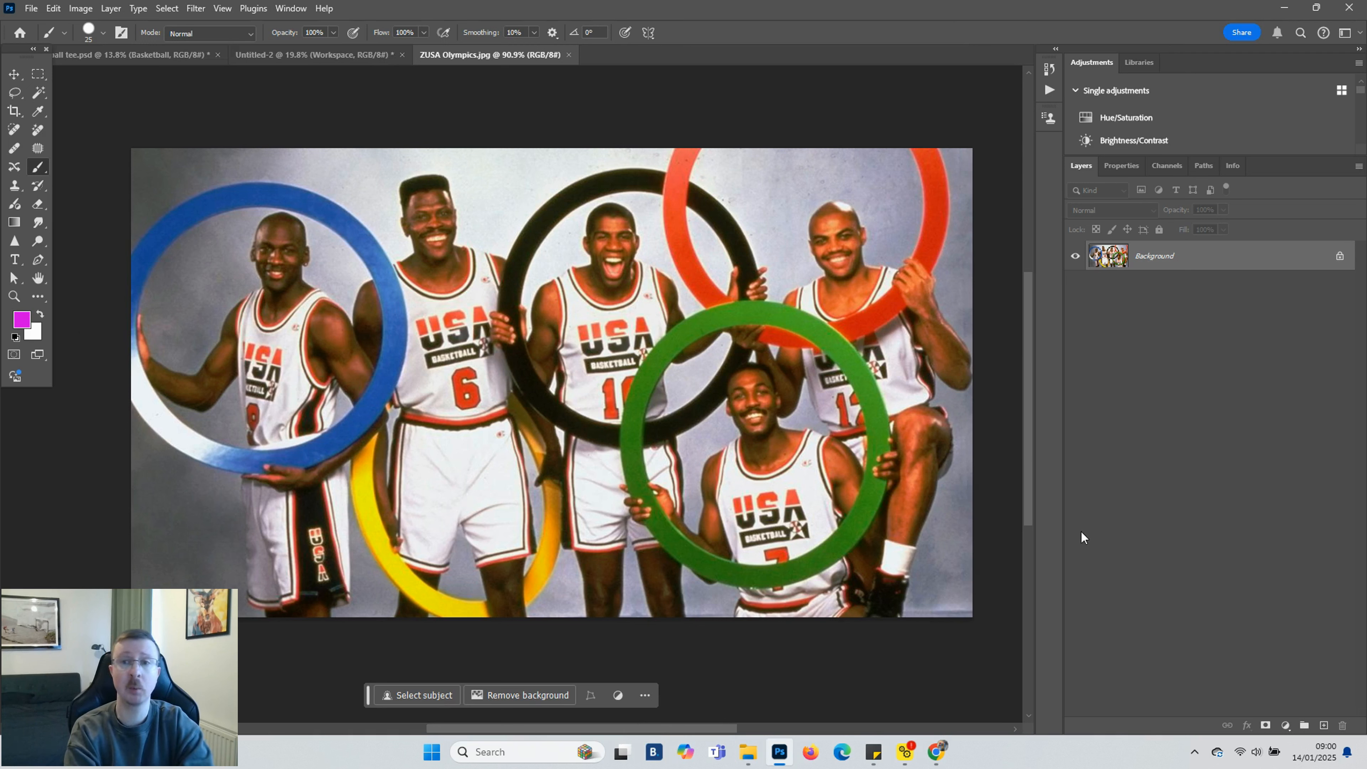
pyautogui.click(1341, 258)
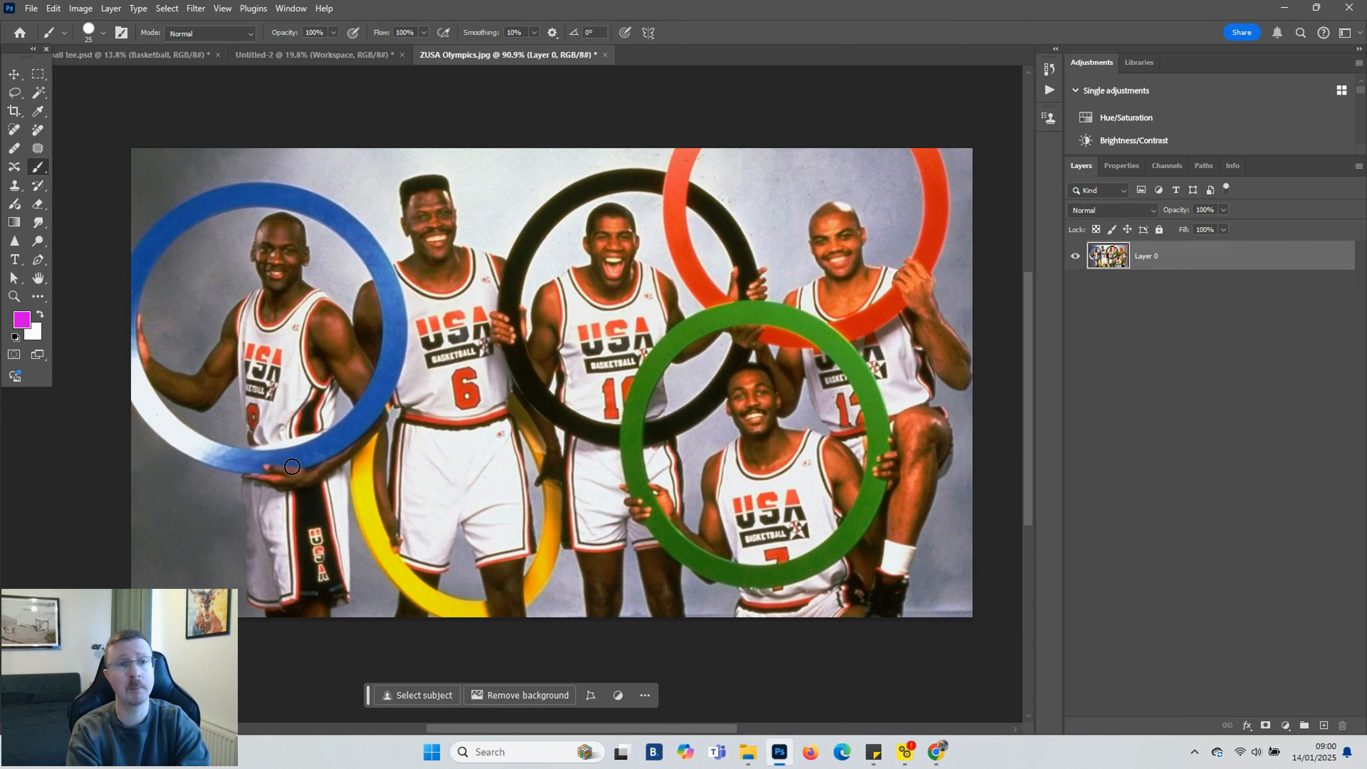
# Extend the canvas at the top and both sides with the Crop tool and run Generative Expand without a prompt
pyautogui.click(15, 111)
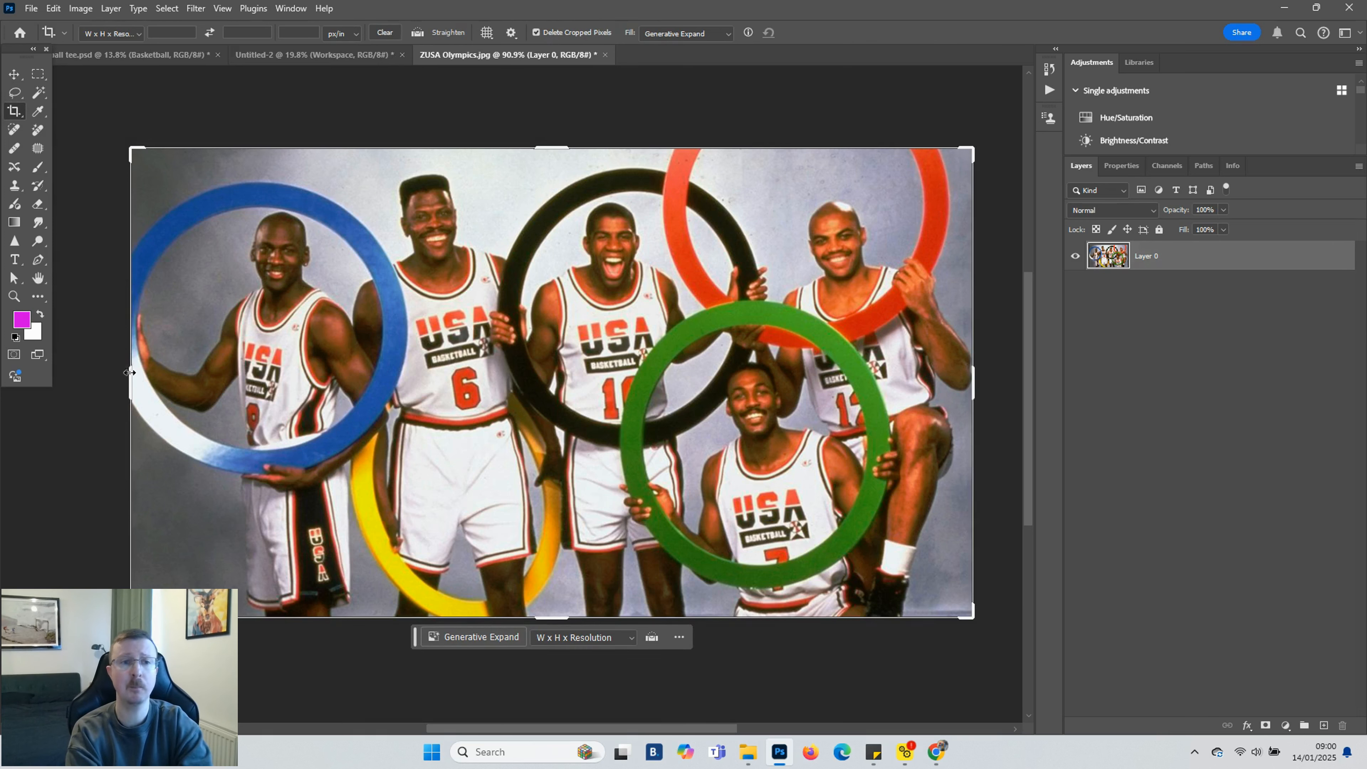
pyautogui.moveTo(131, 376); pyautogui.dragTo(104, 376)
pyautogui.moveTo(549, 622); pyautogui.dragTo(547, 629)
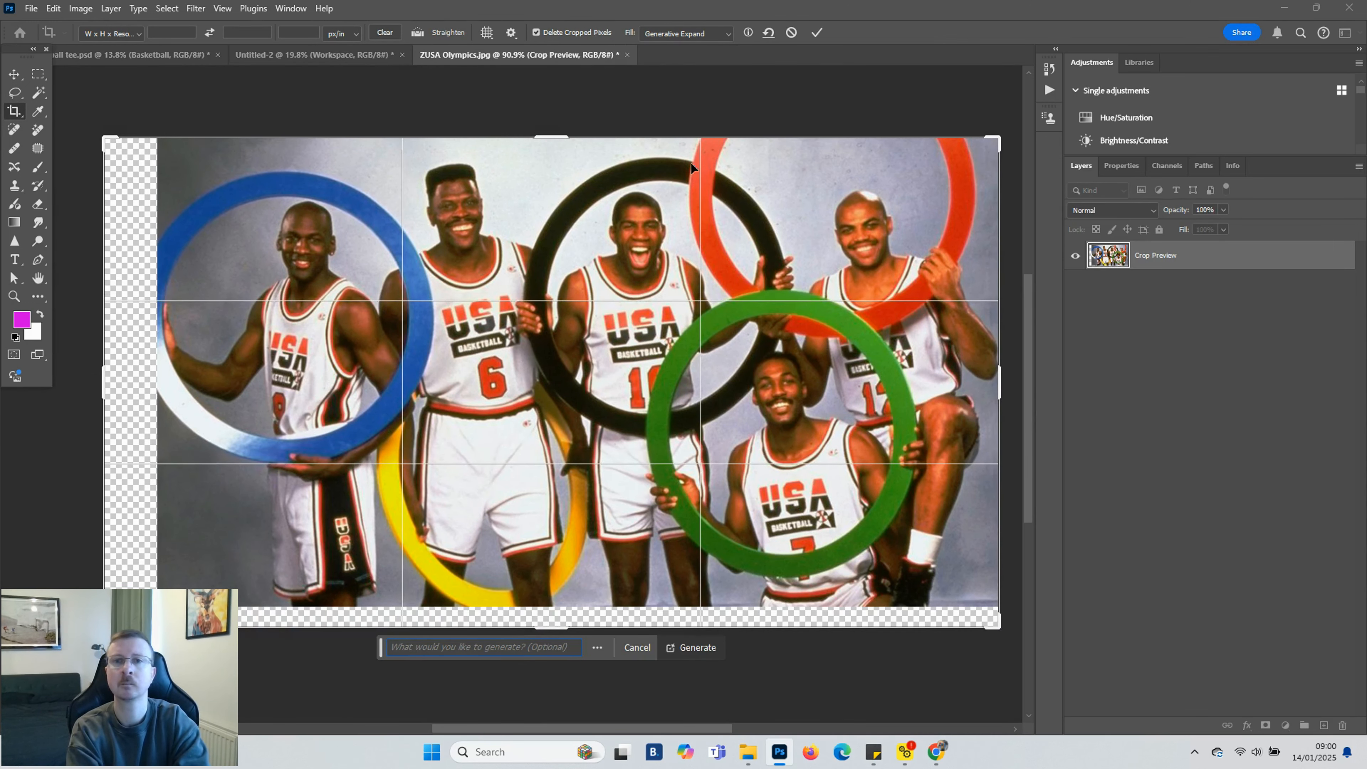
pyautogui.moveTo(1031, 441); pyautogui.dragTo(1028, 404)
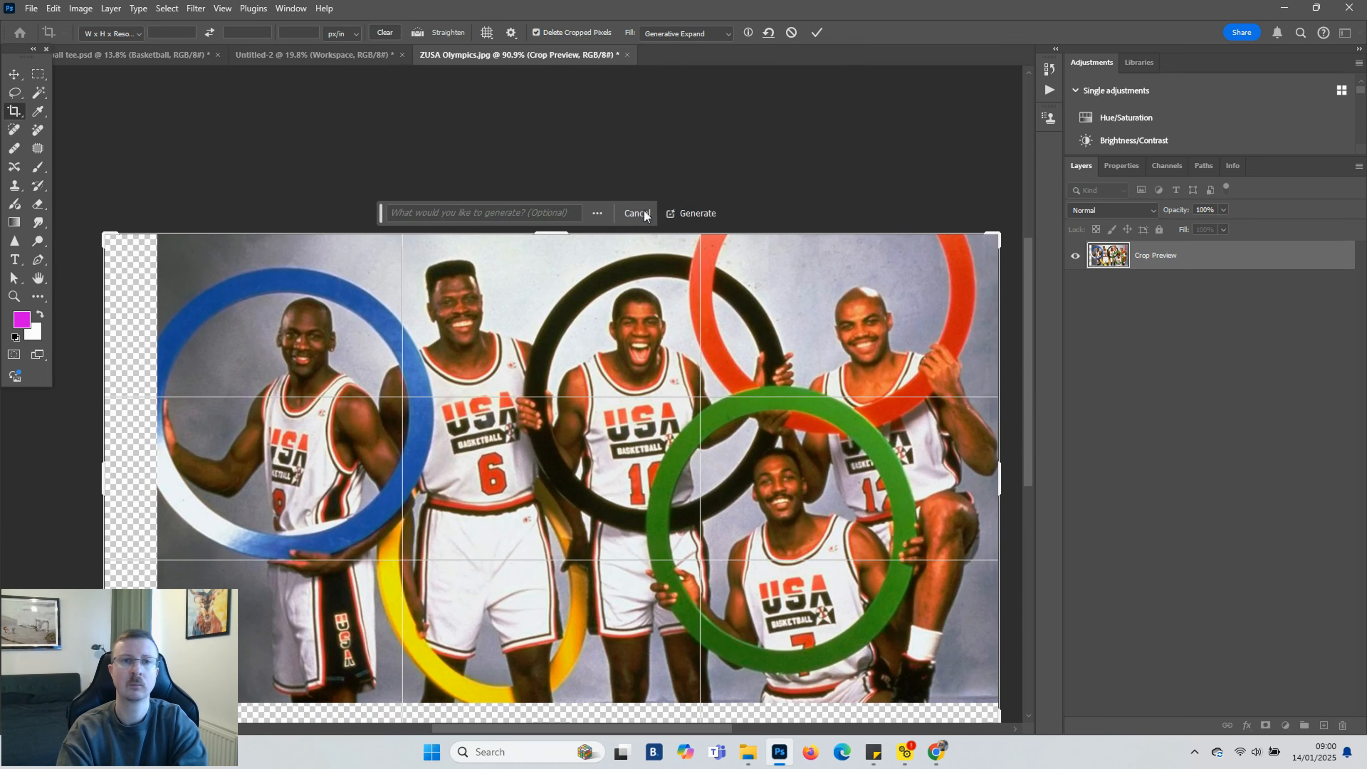
pyautogui.moveTo(547, 232); pyautogui.dragTo(543, 170)
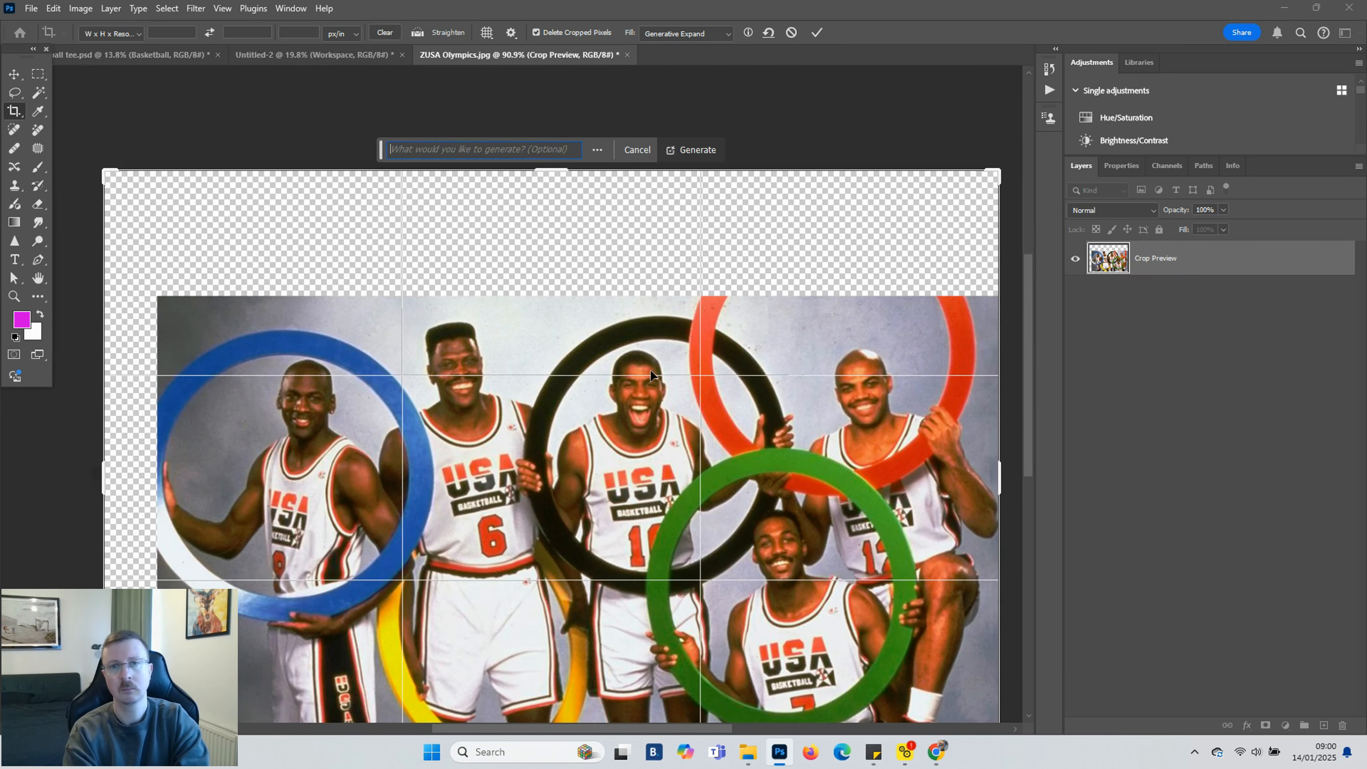
pyautogui.moveTo(97, 478); pyautogui.dragTo(76, 478)
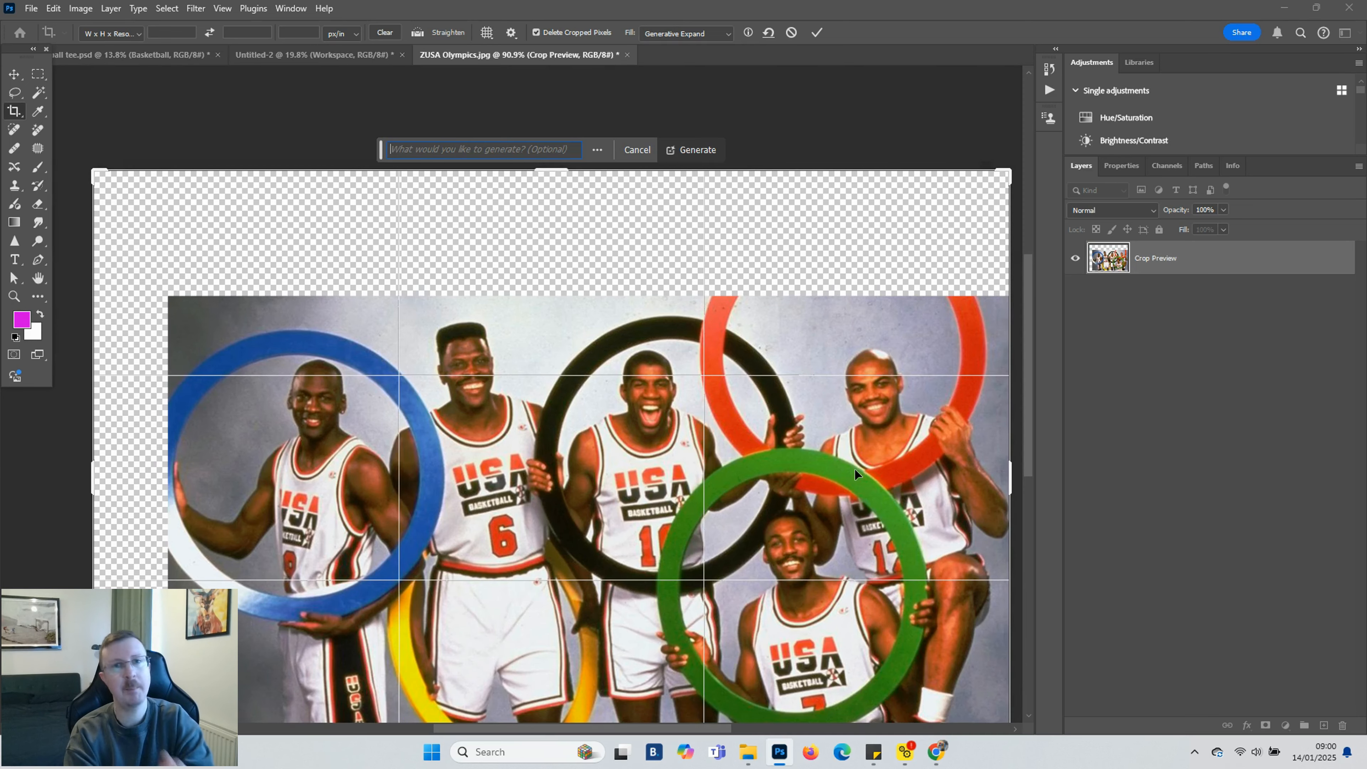
pyautogui.moveTo(1028, 363); pyautogui.dragTo(1027, 385)
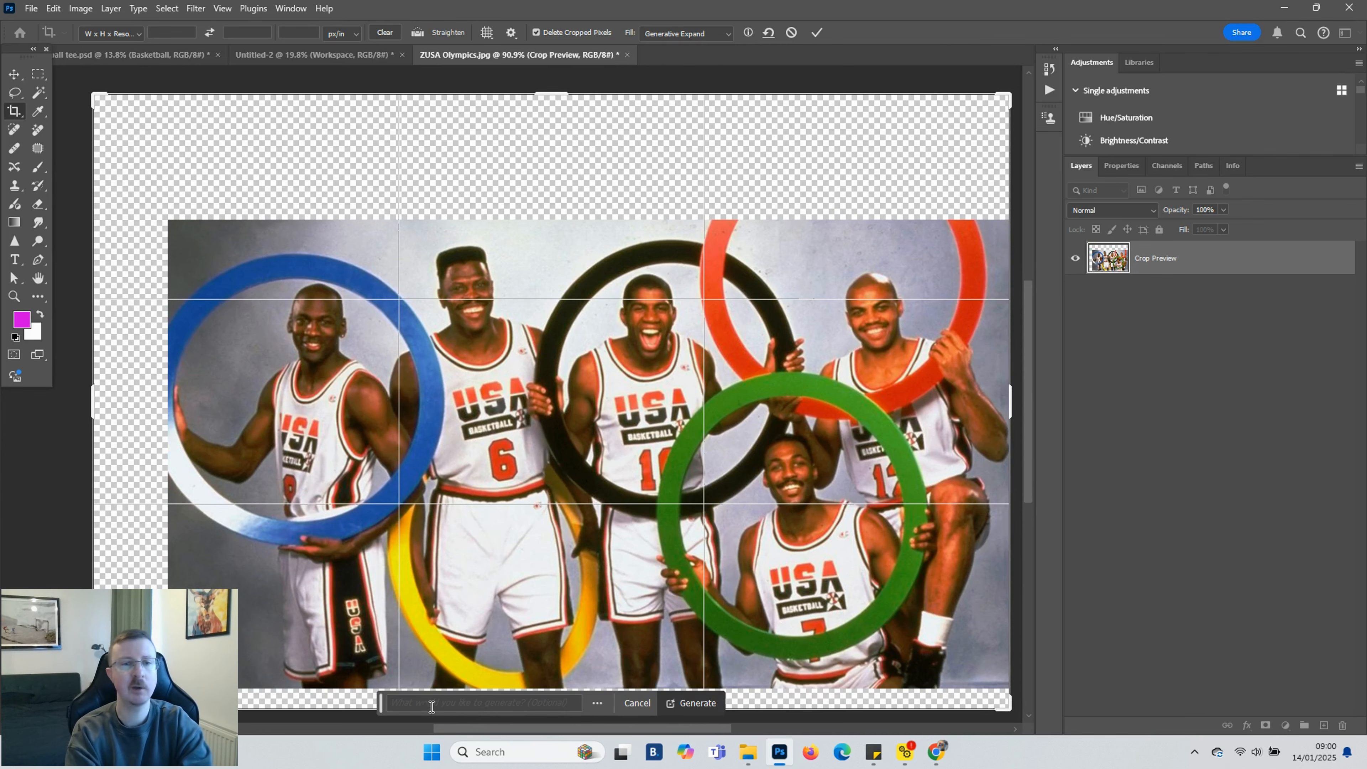
pyautogui.click(697, 703)
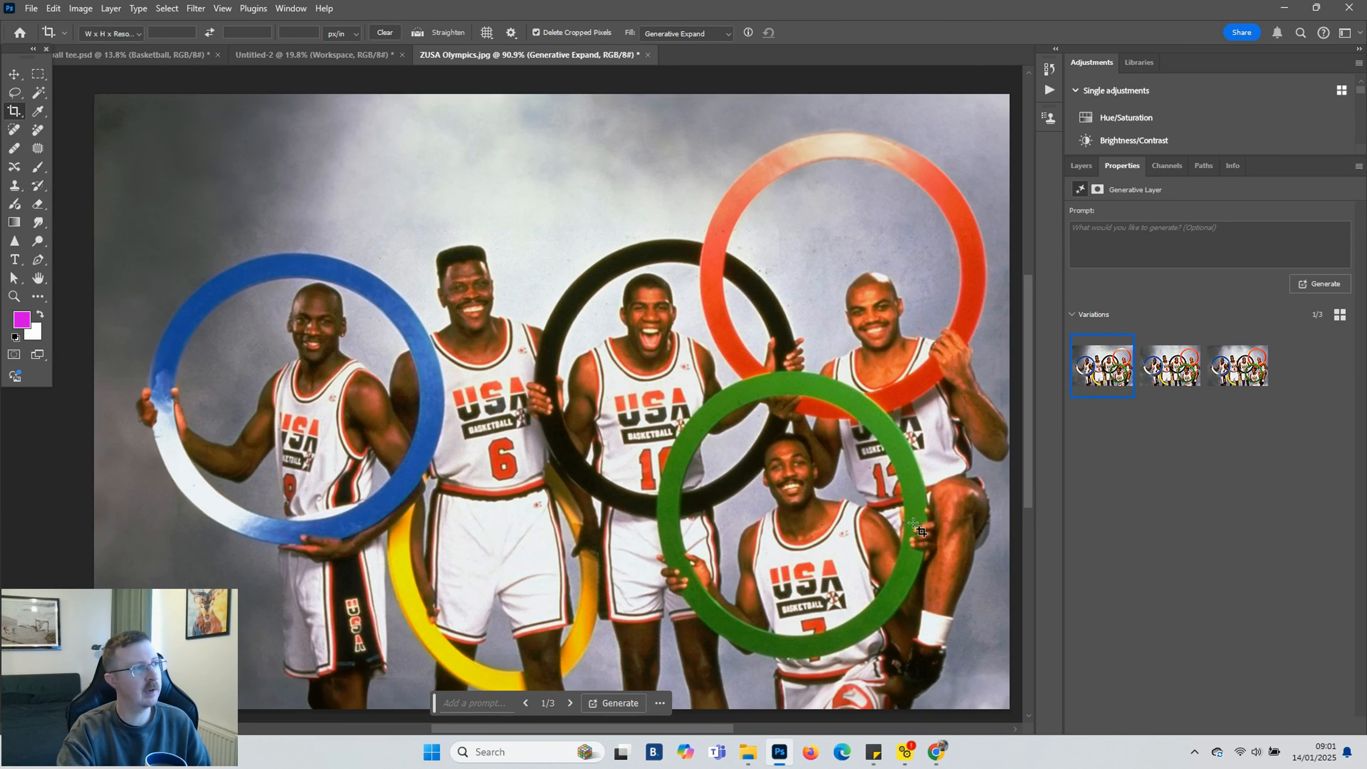
# Preview the Generative Expand variations and generate three more
pyautogui.moveTo(435, 703); pyautogui.dragTo(1087, 702)
pyautogui.click(1171, 367)
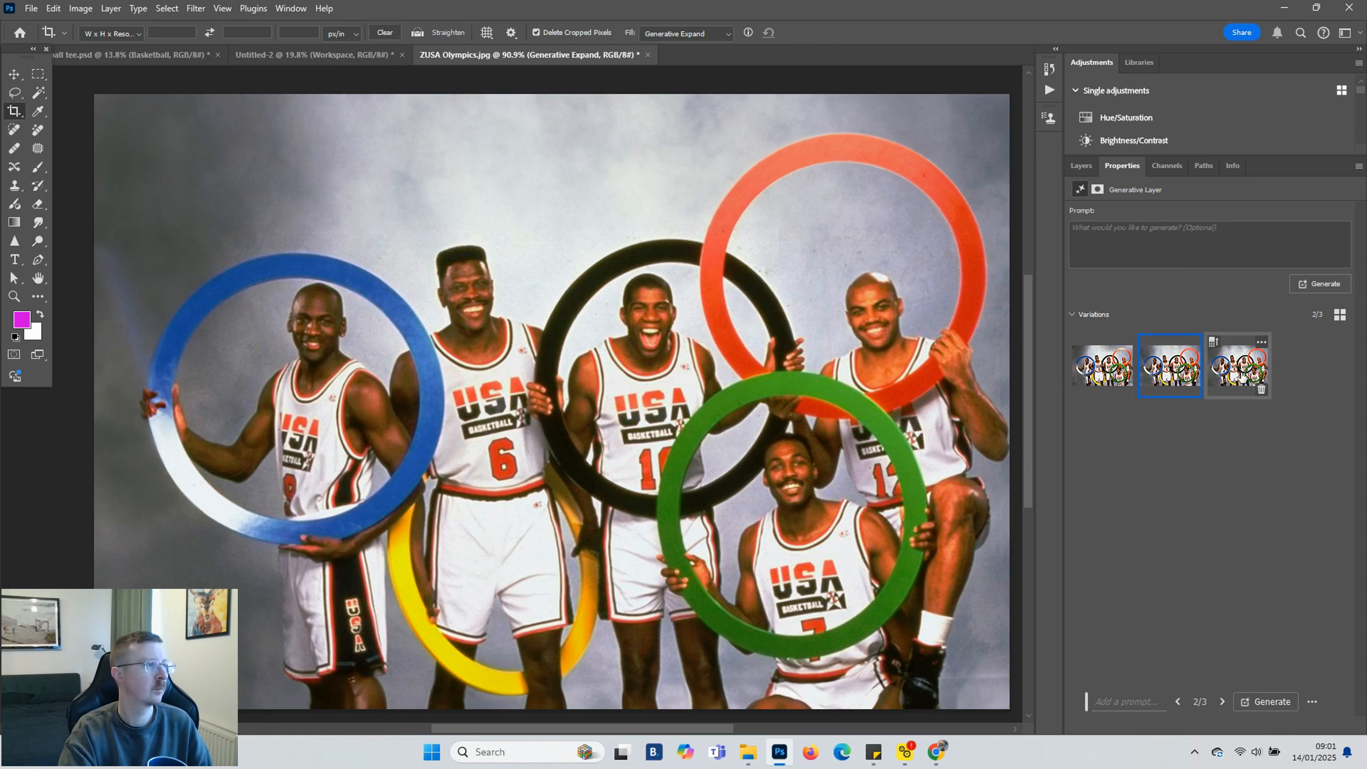
pyautogui.click(1241, 377)
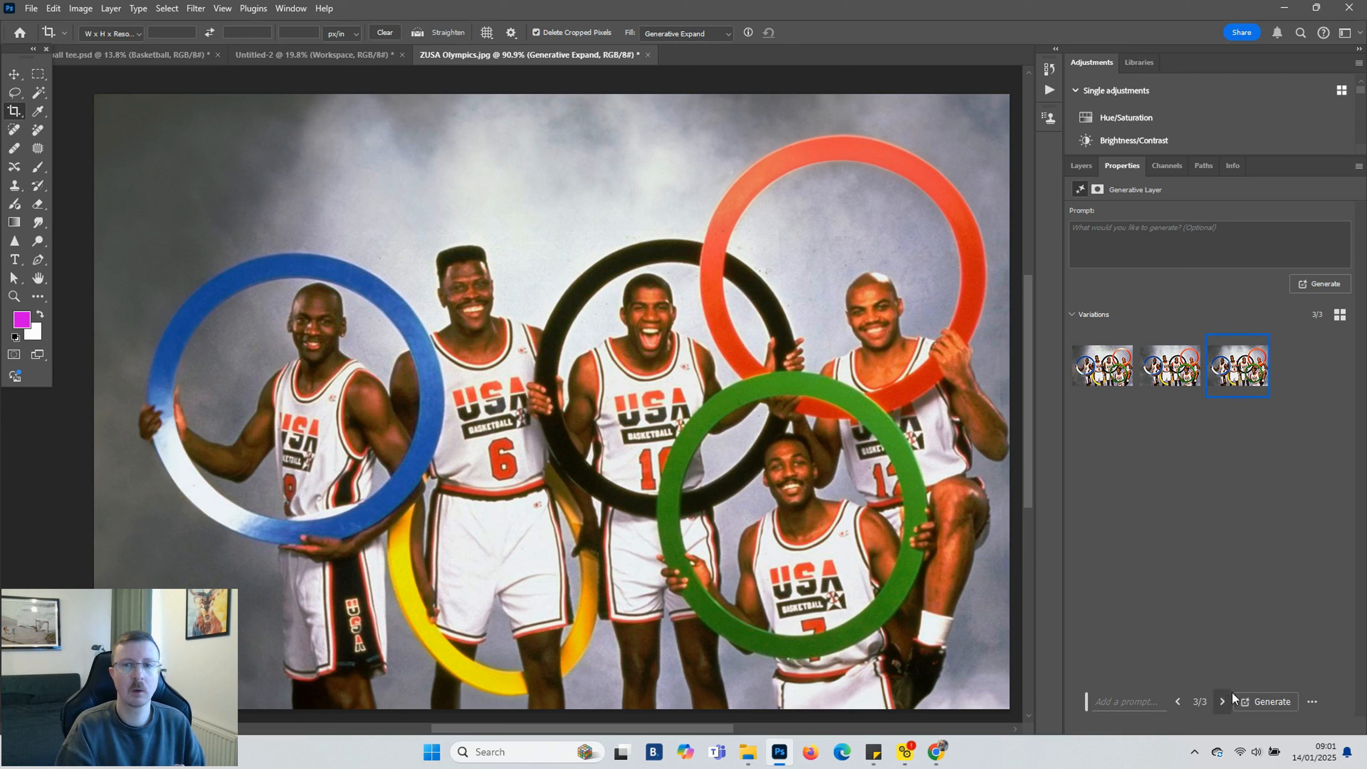
pyautogui.click(1265, 701)
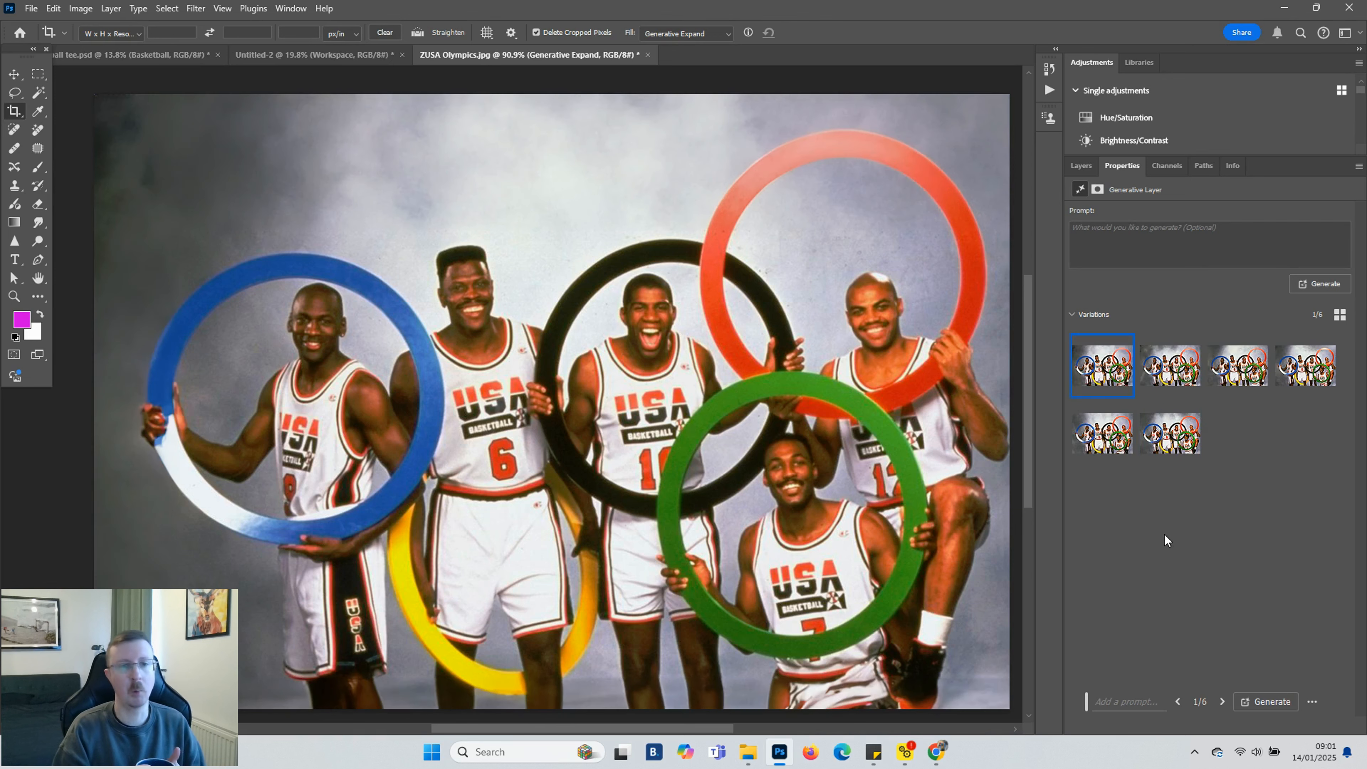
# Compare the Generative Expand variations and choose the sixth one
pyautogui.click(1168, 374)
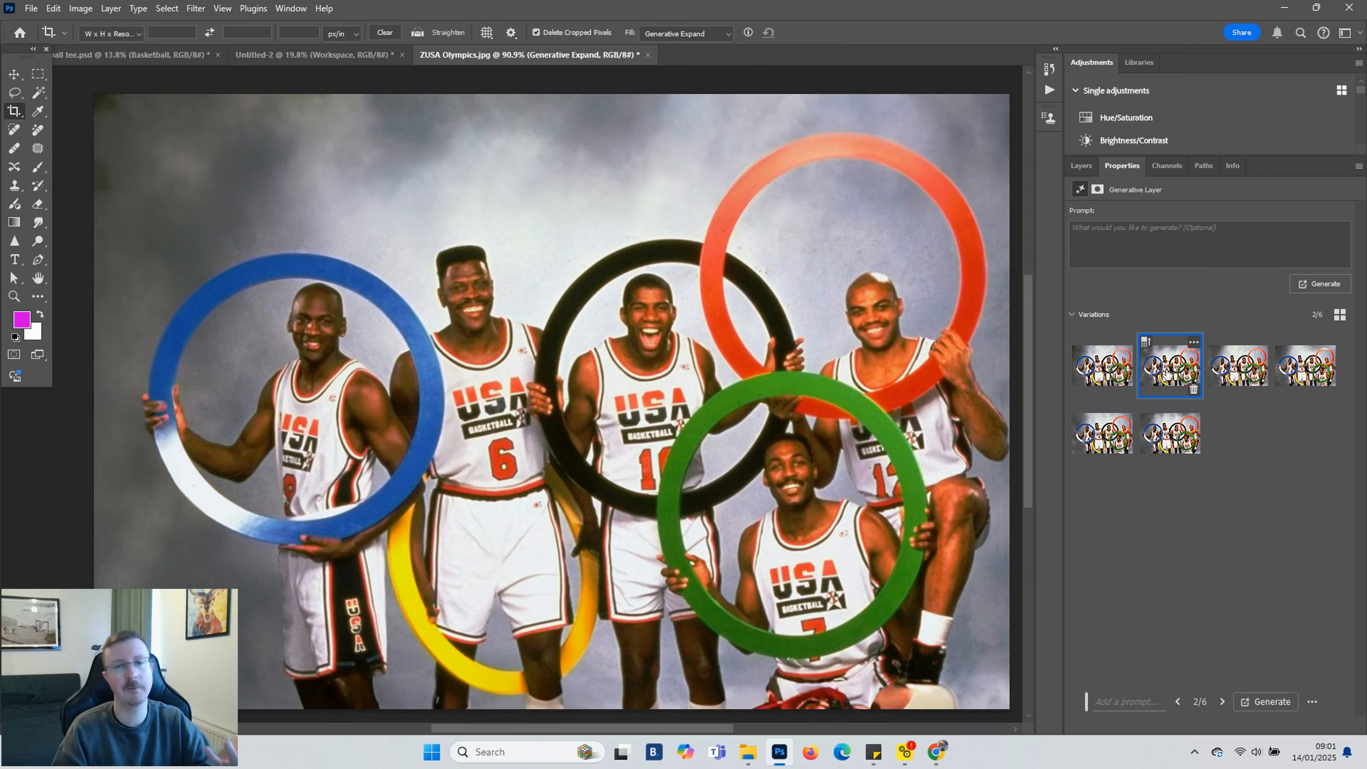
pyautogui.click(1223, 369)
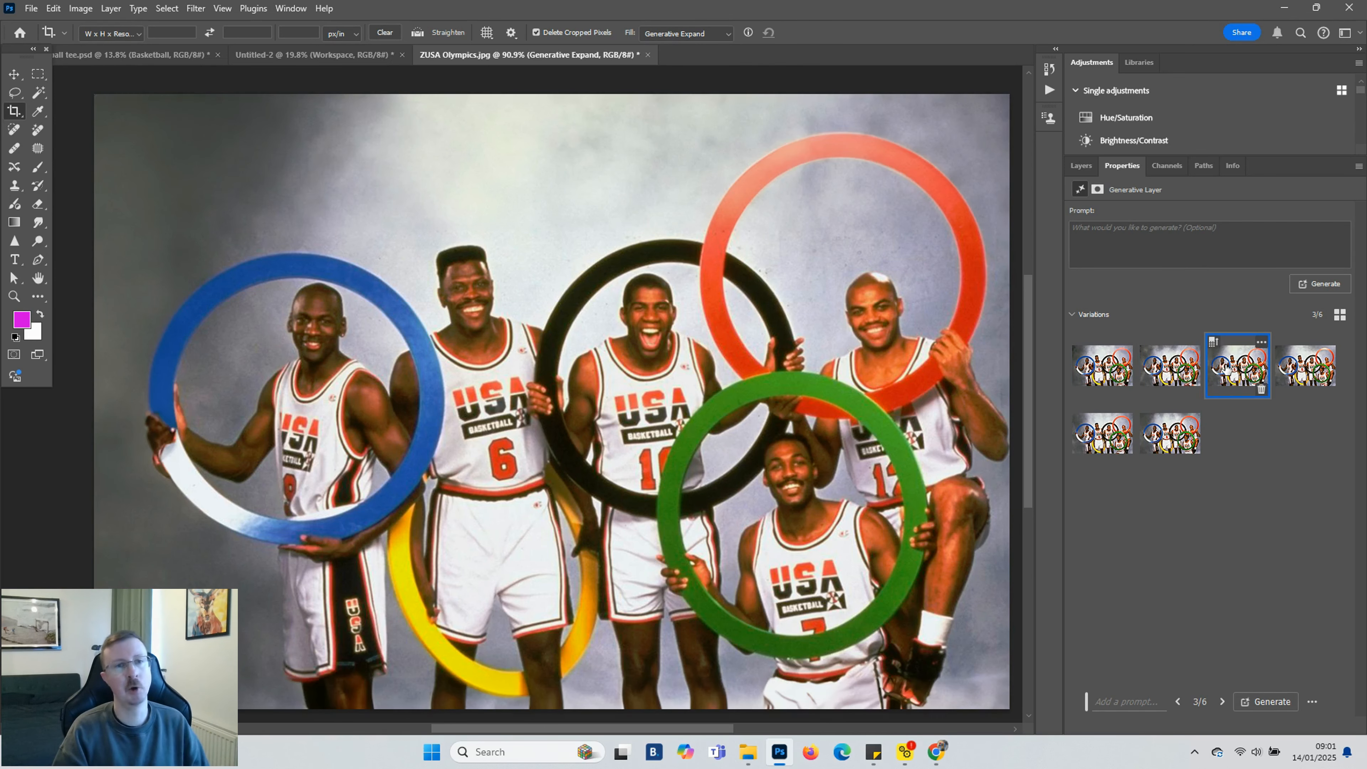
pyautogui.click(1298, 371)
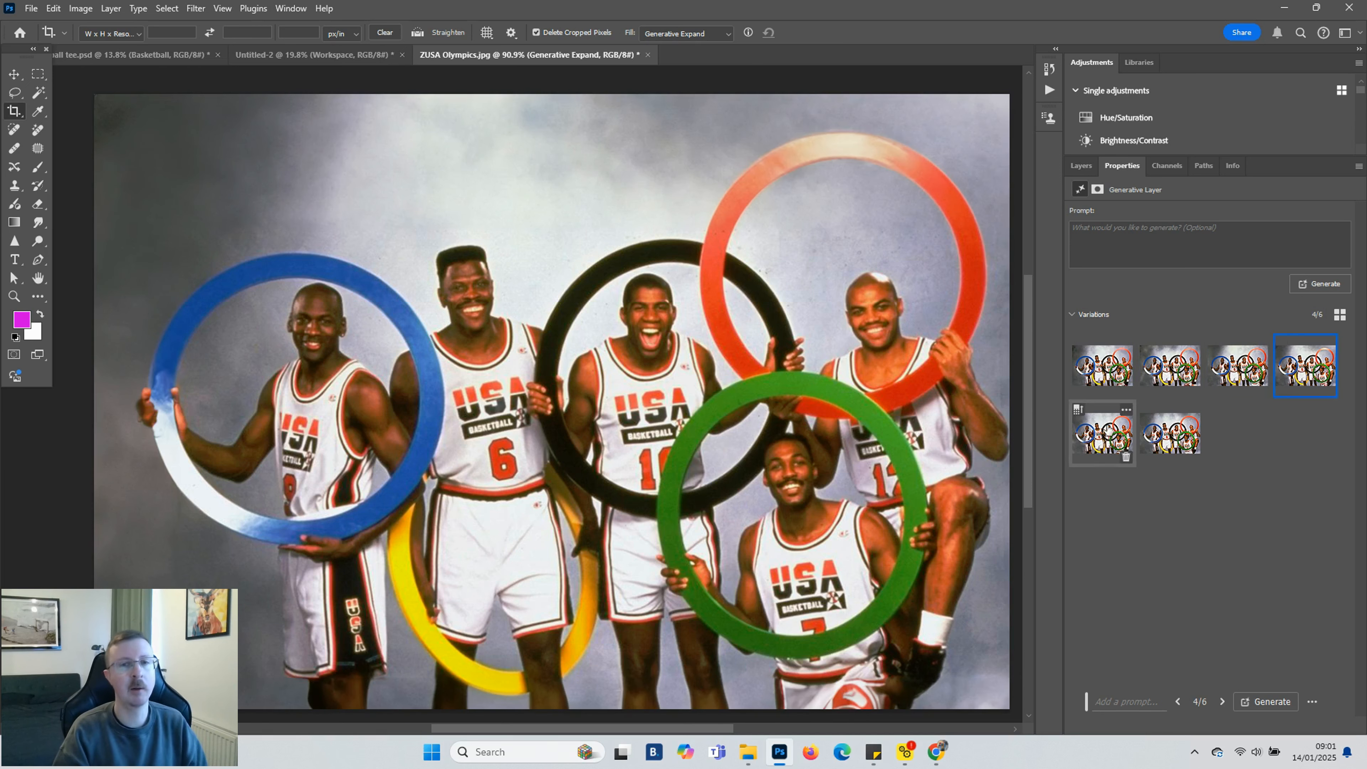
pyautogui.click(1103, 435)
pyautogui.click(1177, 438)
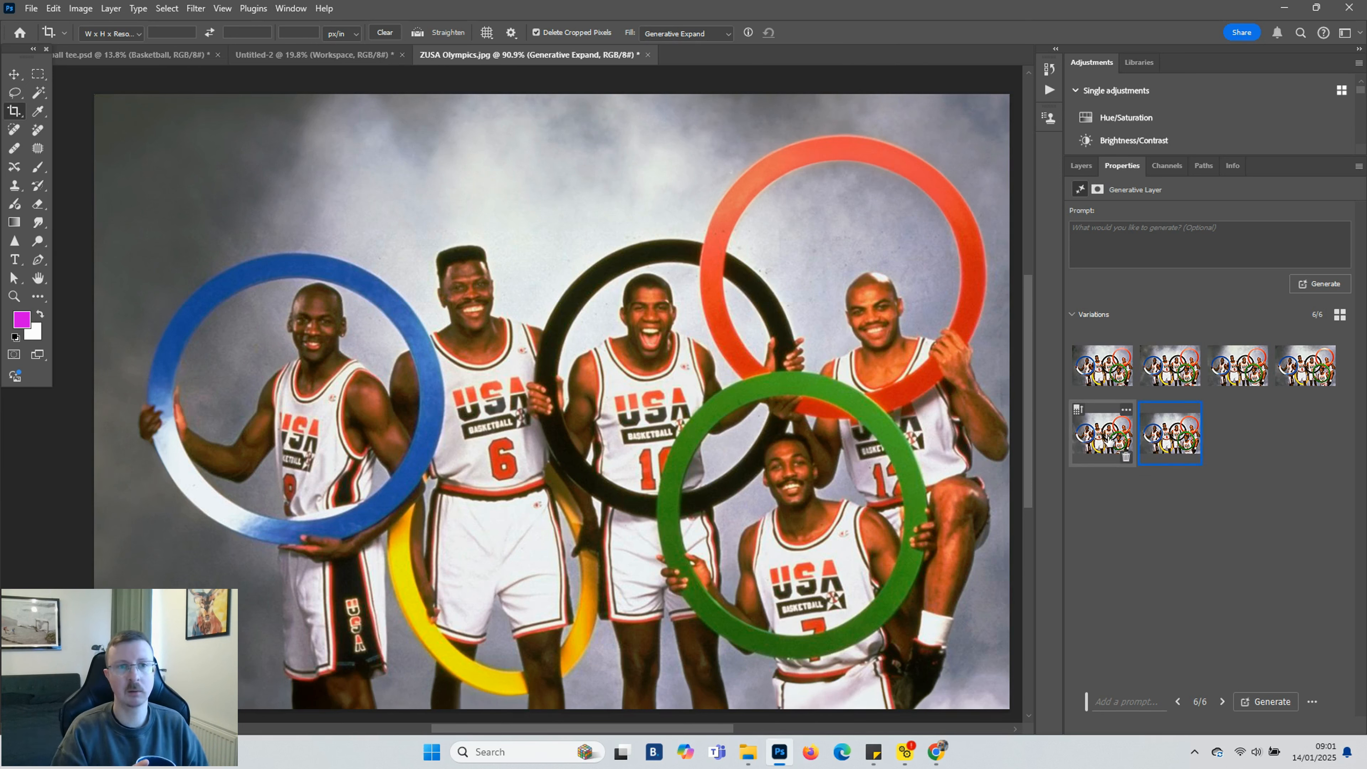
pyautogui.click(1086, 433)
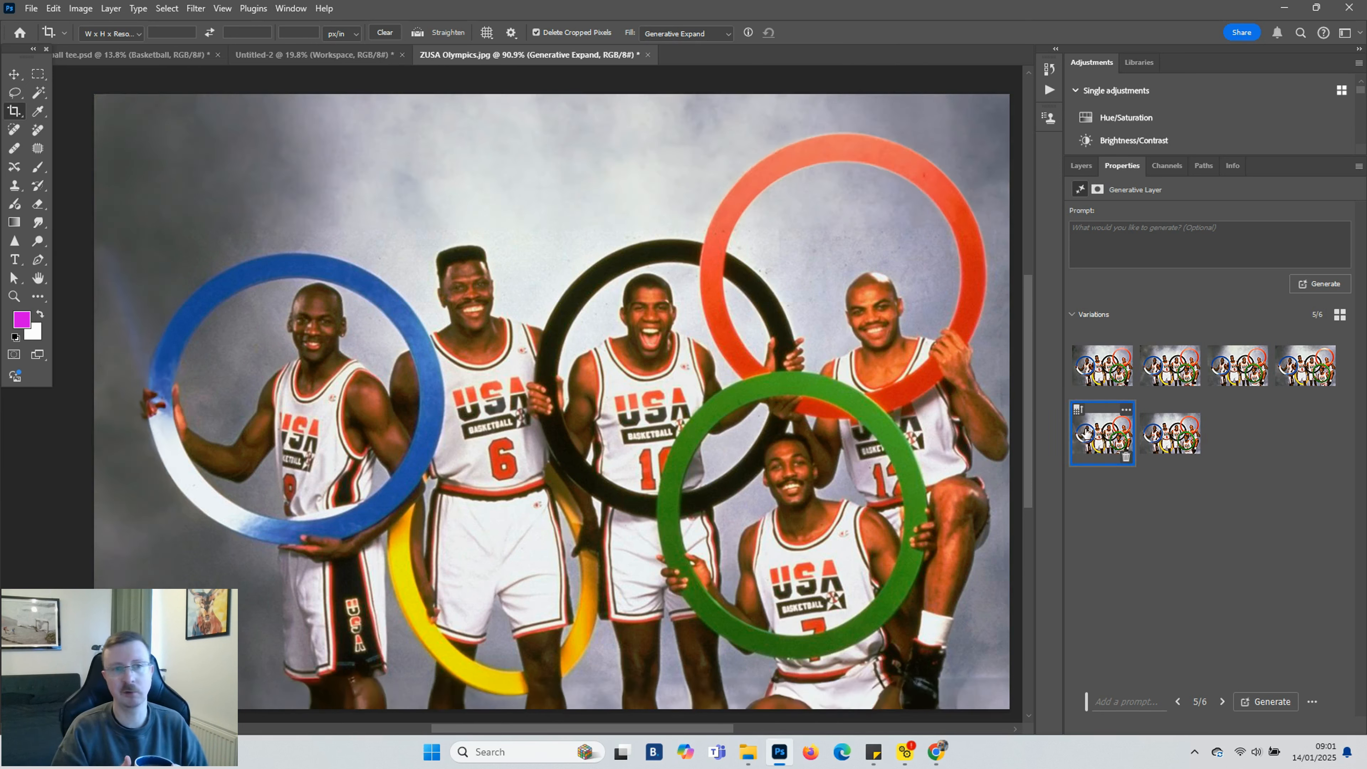
pyautogui.click(1177, 434)
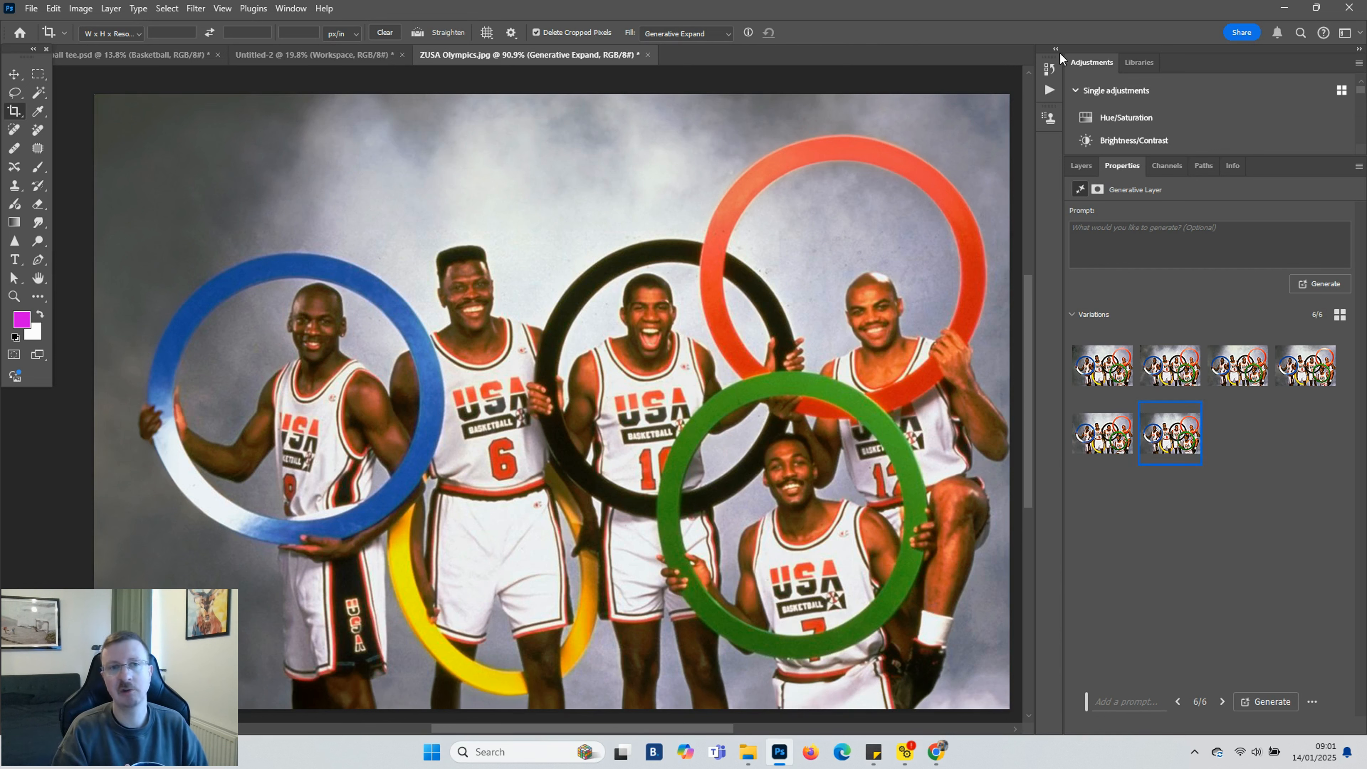
# Select both layers and convert them into a single smart object
pyautogui.click(1082, 166)
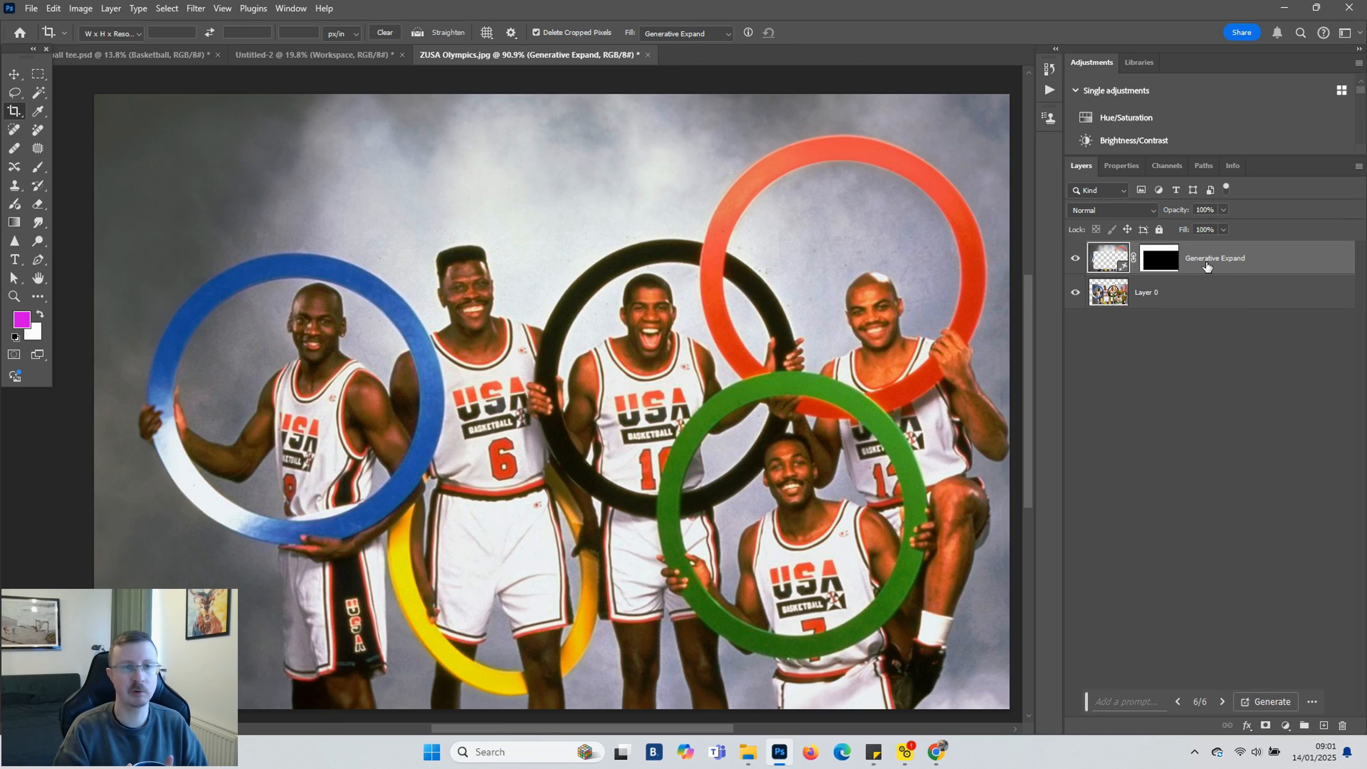
pyautogui.keyDown('shift'); pyautogui.click(1215, 298); pyautogui.keyUp('shift')
pyautogui.rightClick(1216, 298)
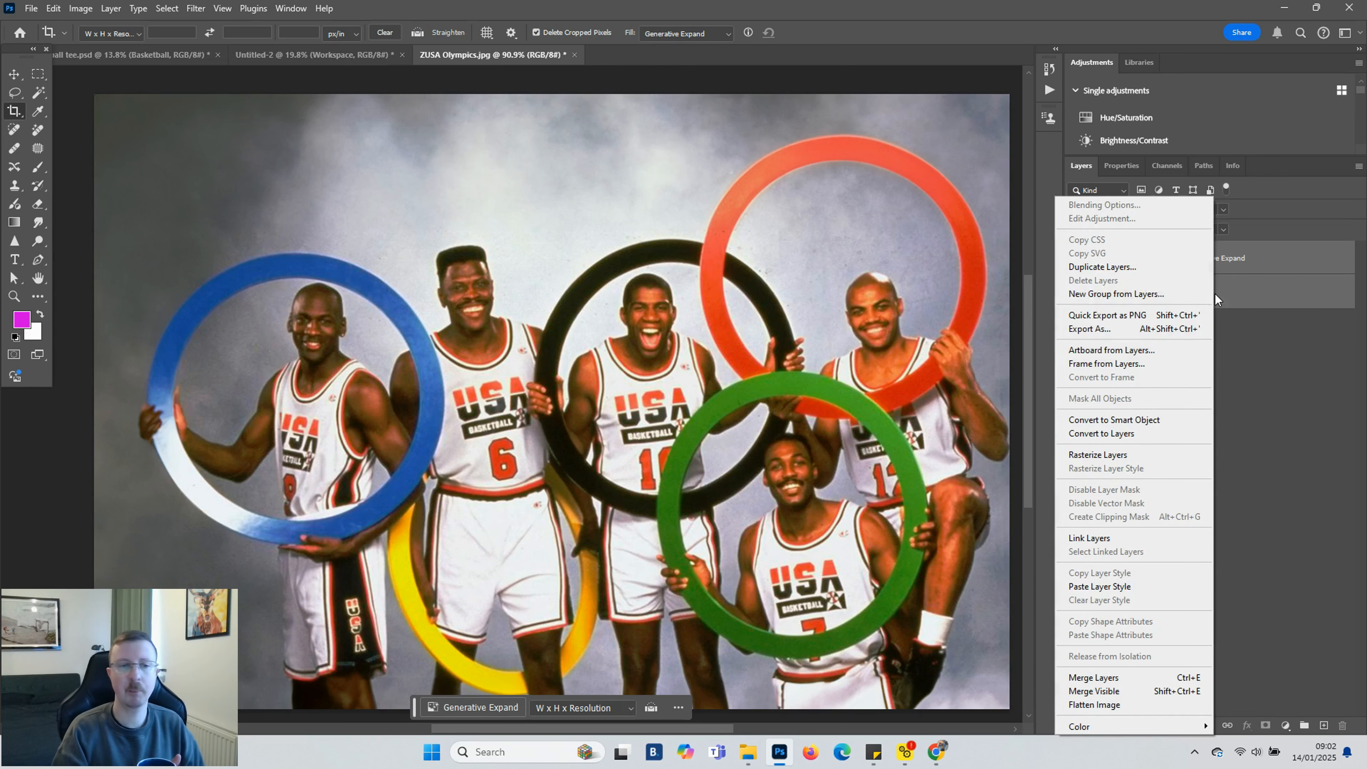
pyautogui.click(1144, 419)
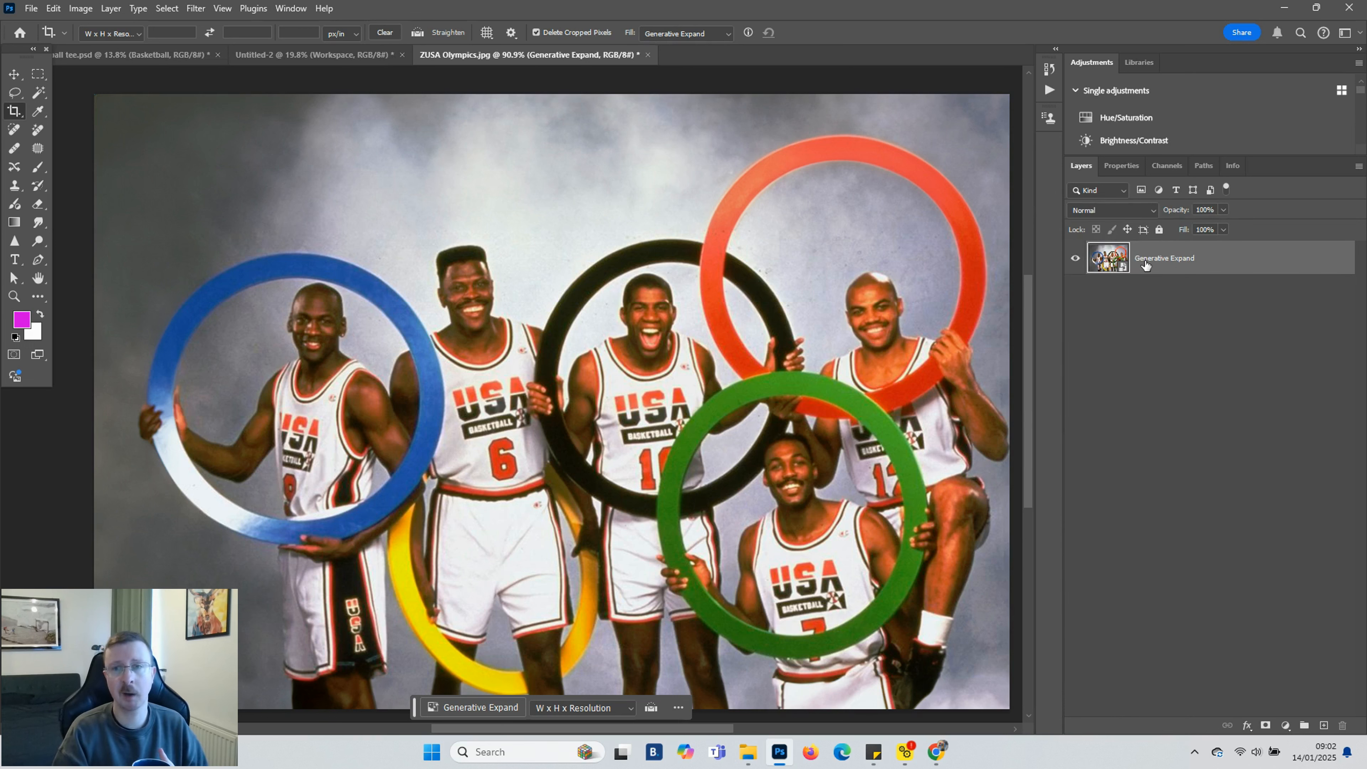
# Switch to the Move tool and hide the Contextual Task Bar
pyautogui.click(14, 74)
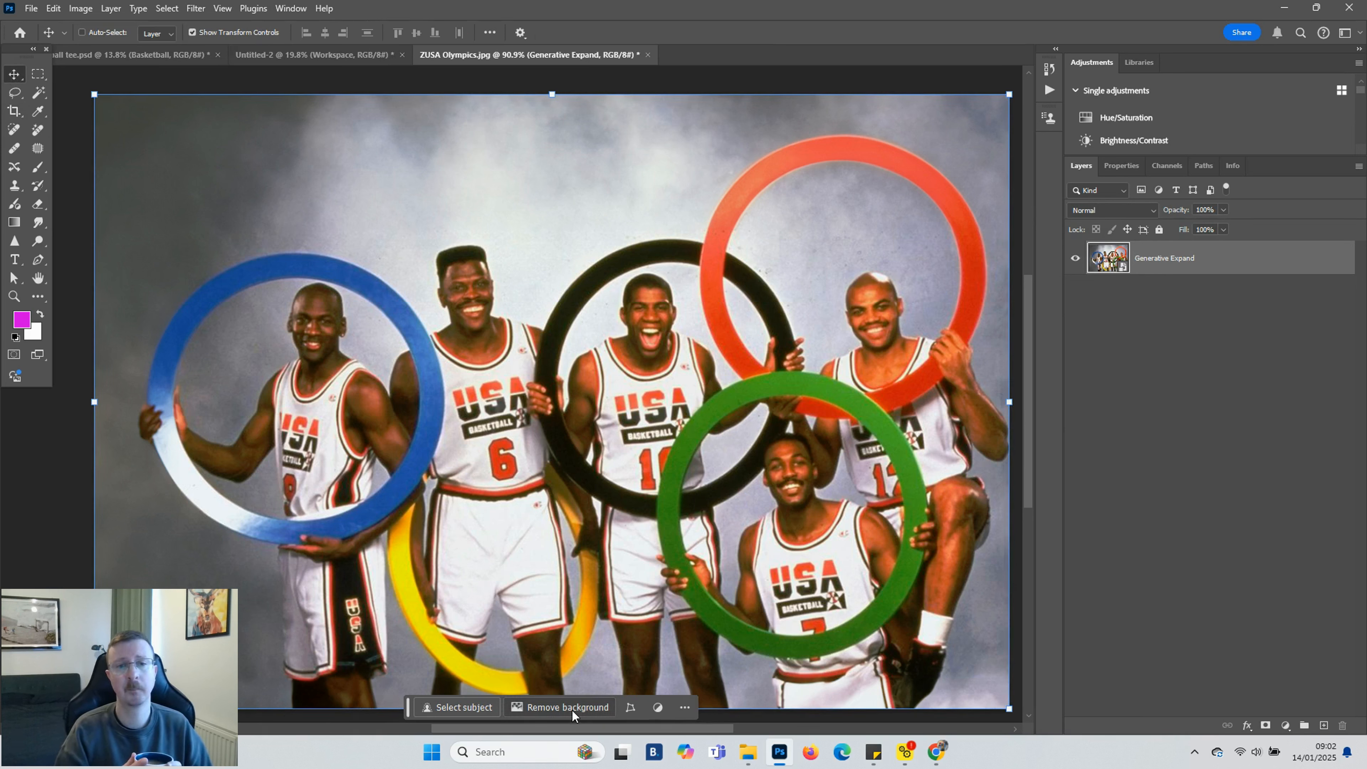
pyautogui.click(291, 8)
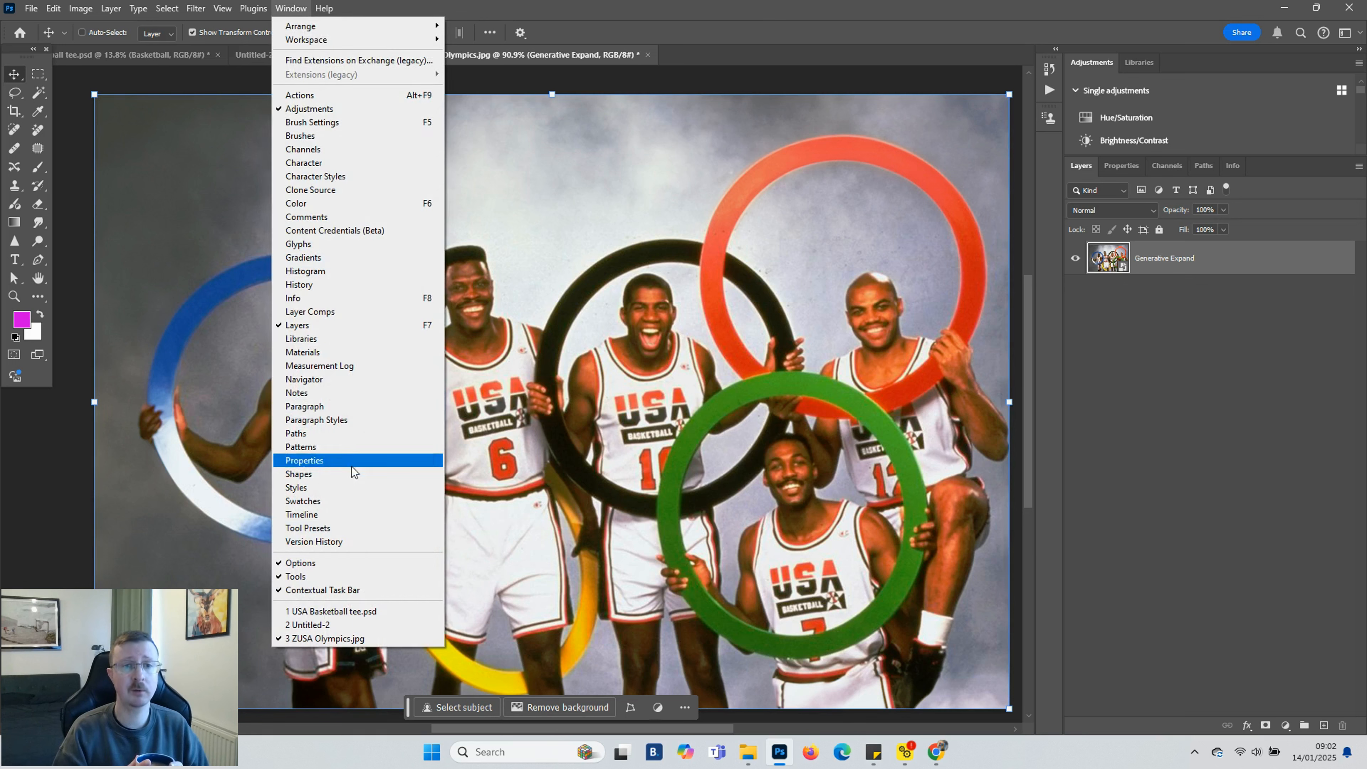
pyautogui.click(338, 591)
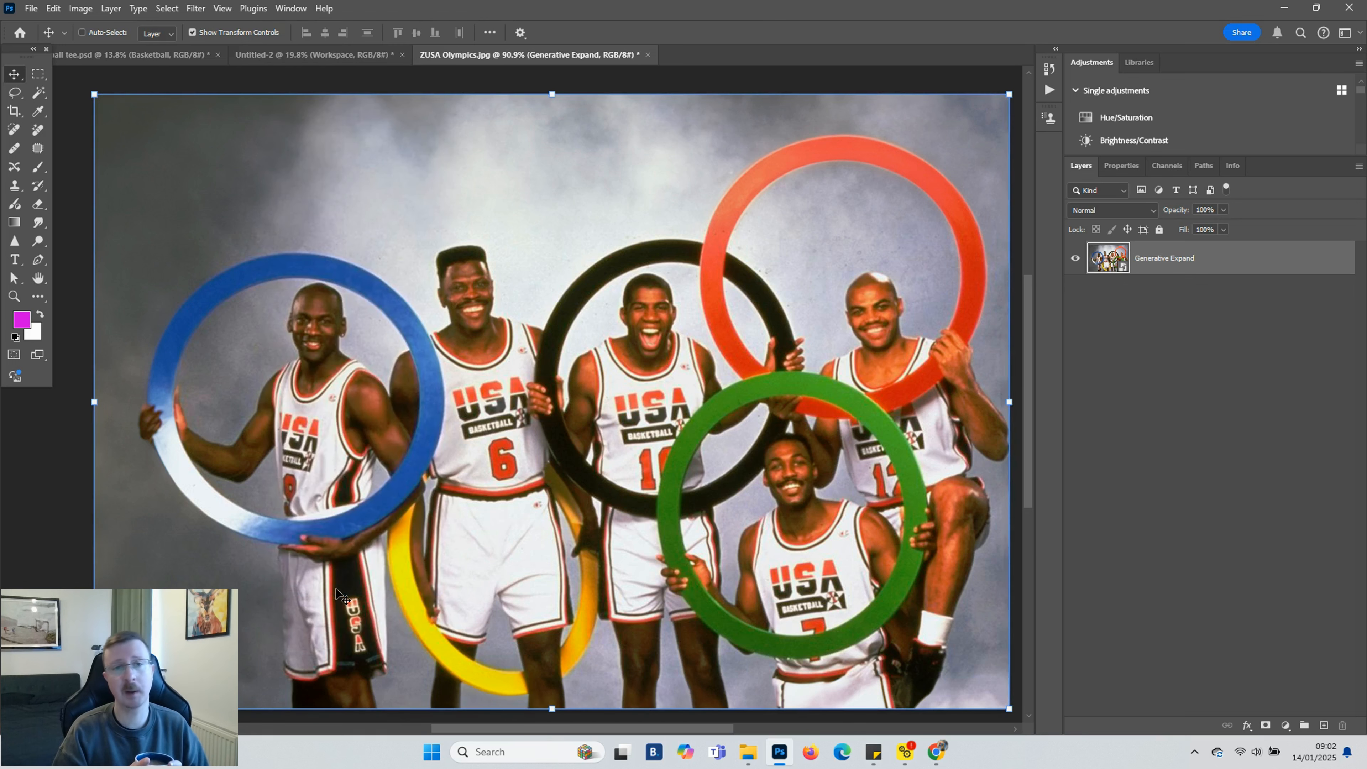
# Turn the Contextual Task Bar back on
pyautogui.click(290, 8)
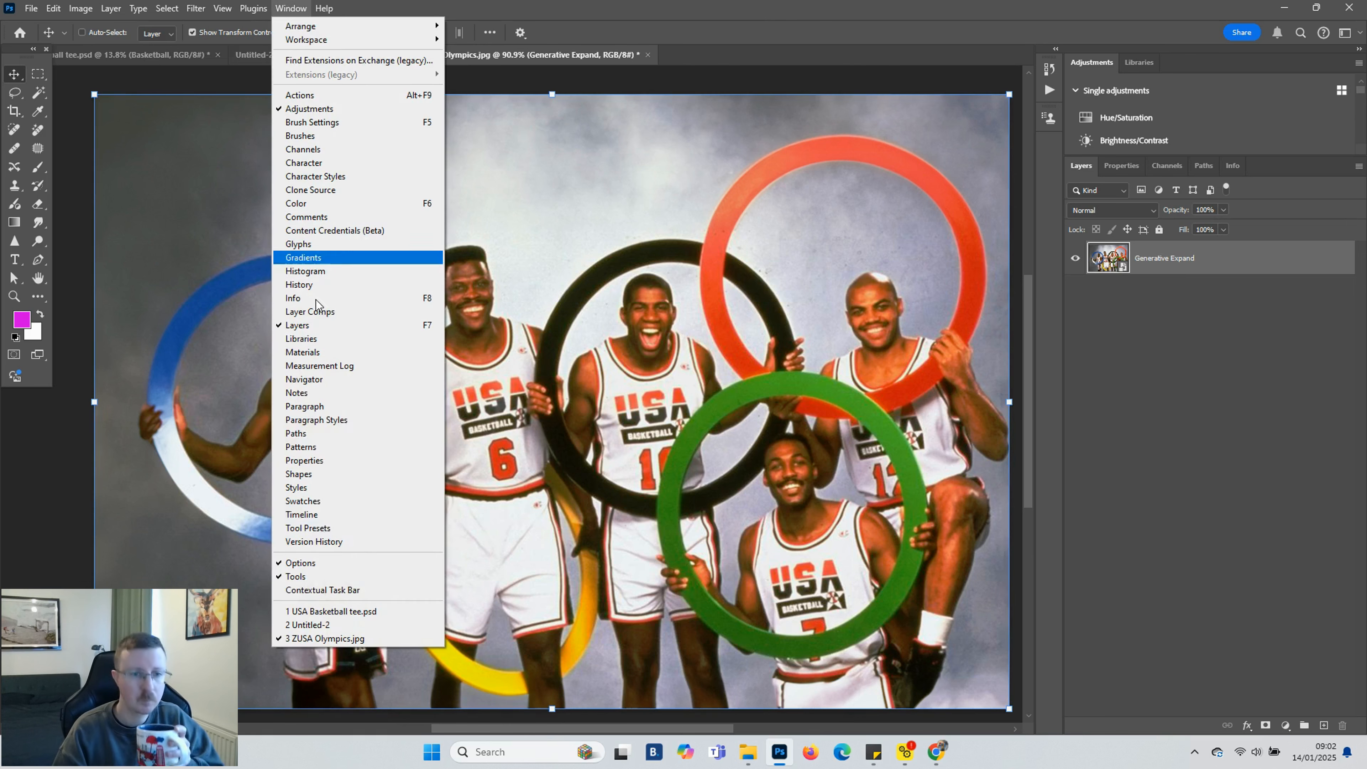
pyautogui.click(321, 591)
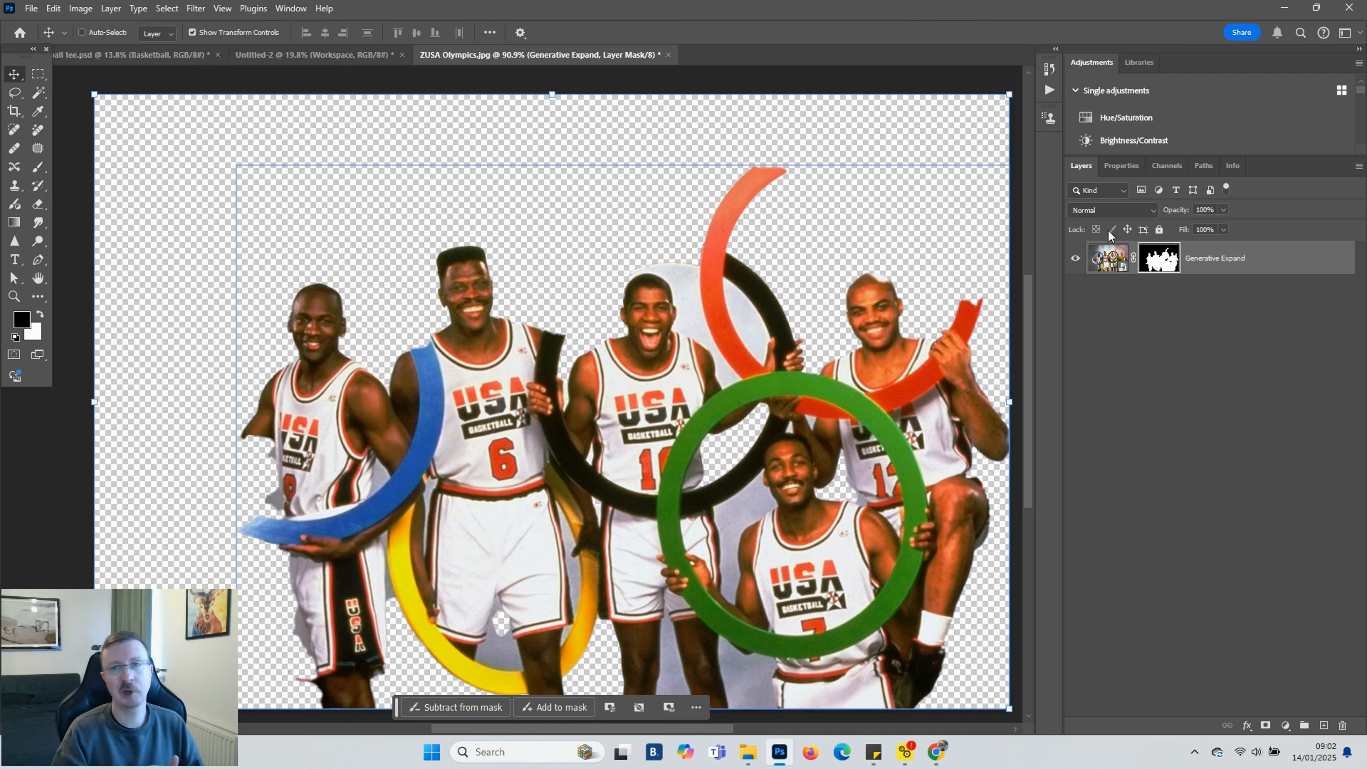
# Add a new layer under the Generative Expand layer and turn it into a pink solid colour fill, ec61fc
pyautogui.click(1324, 726)
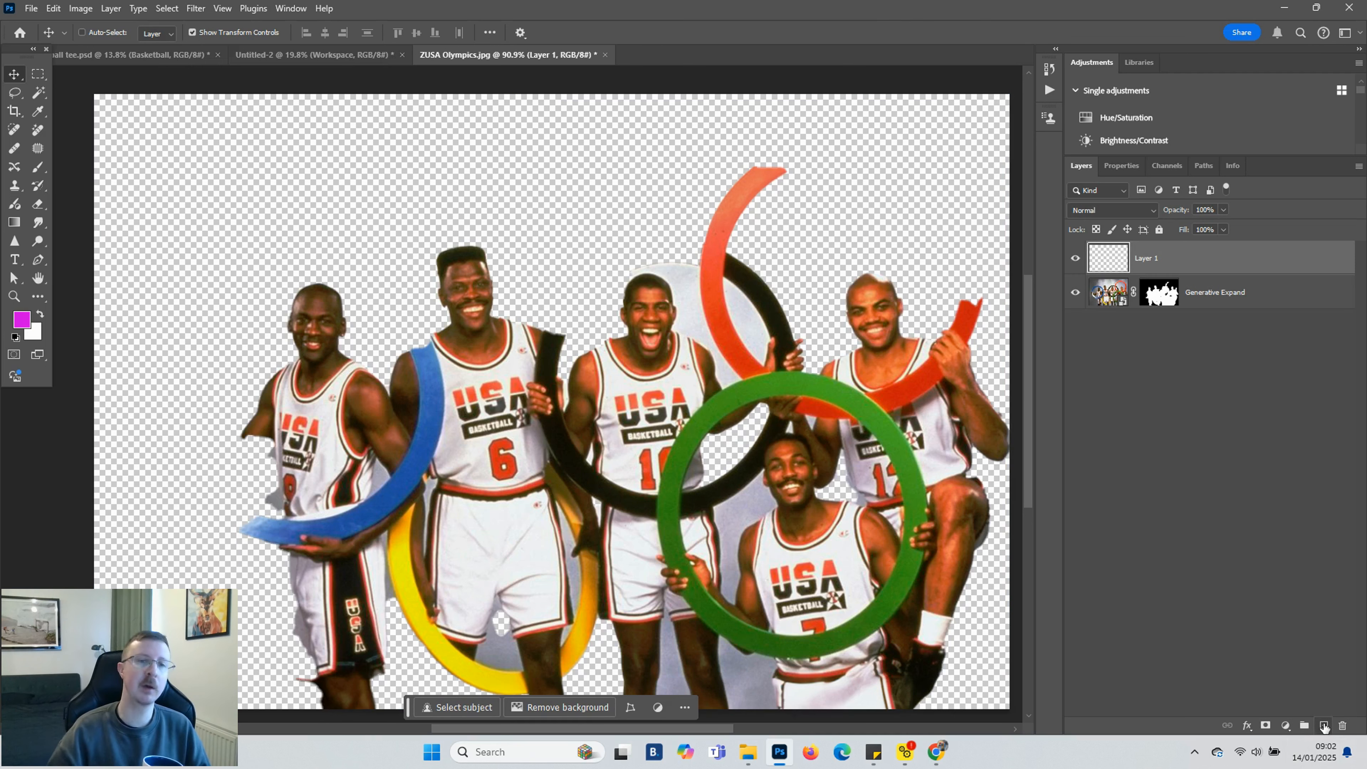
pyautogui.moveTo(1215, 301); pyautogui.dragTo(1213, 257)
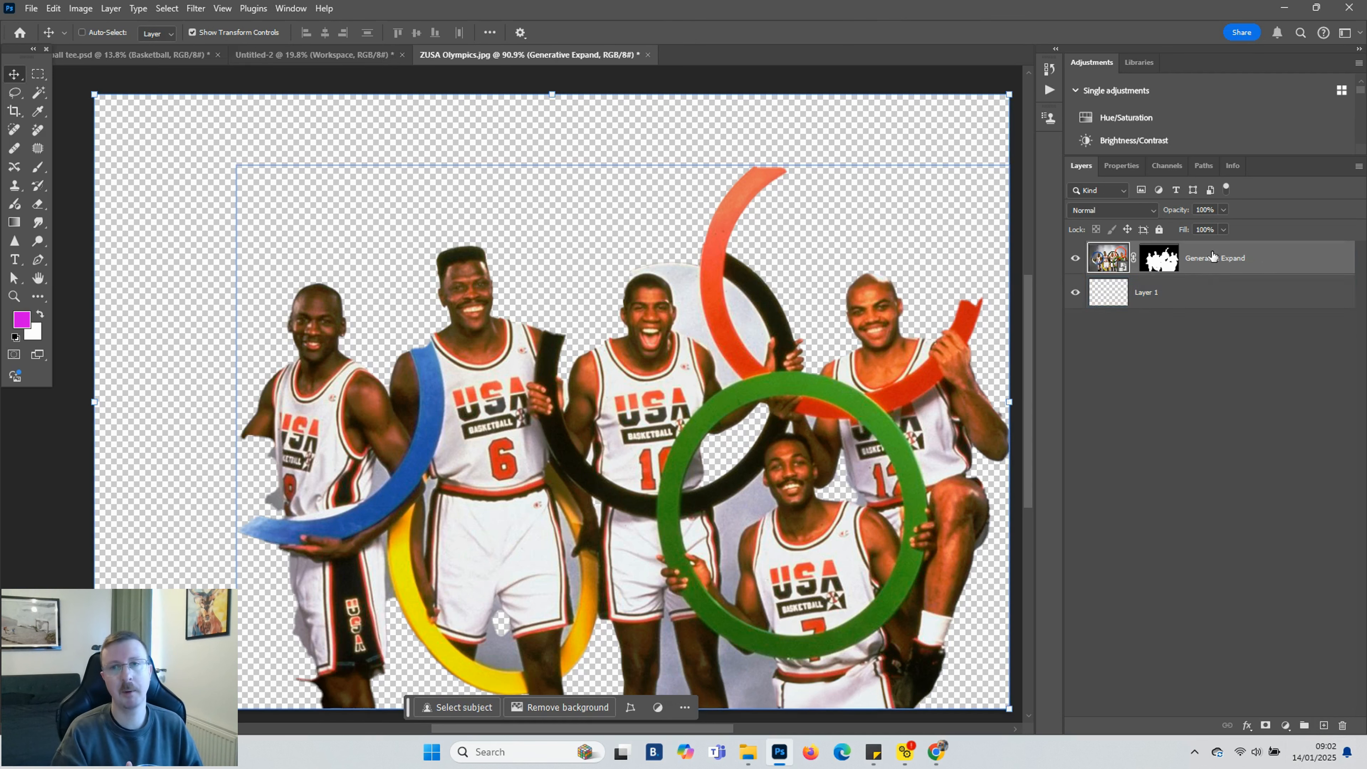
pyautogui.click(1113, 293)
pyautogui.click(1287, 726)
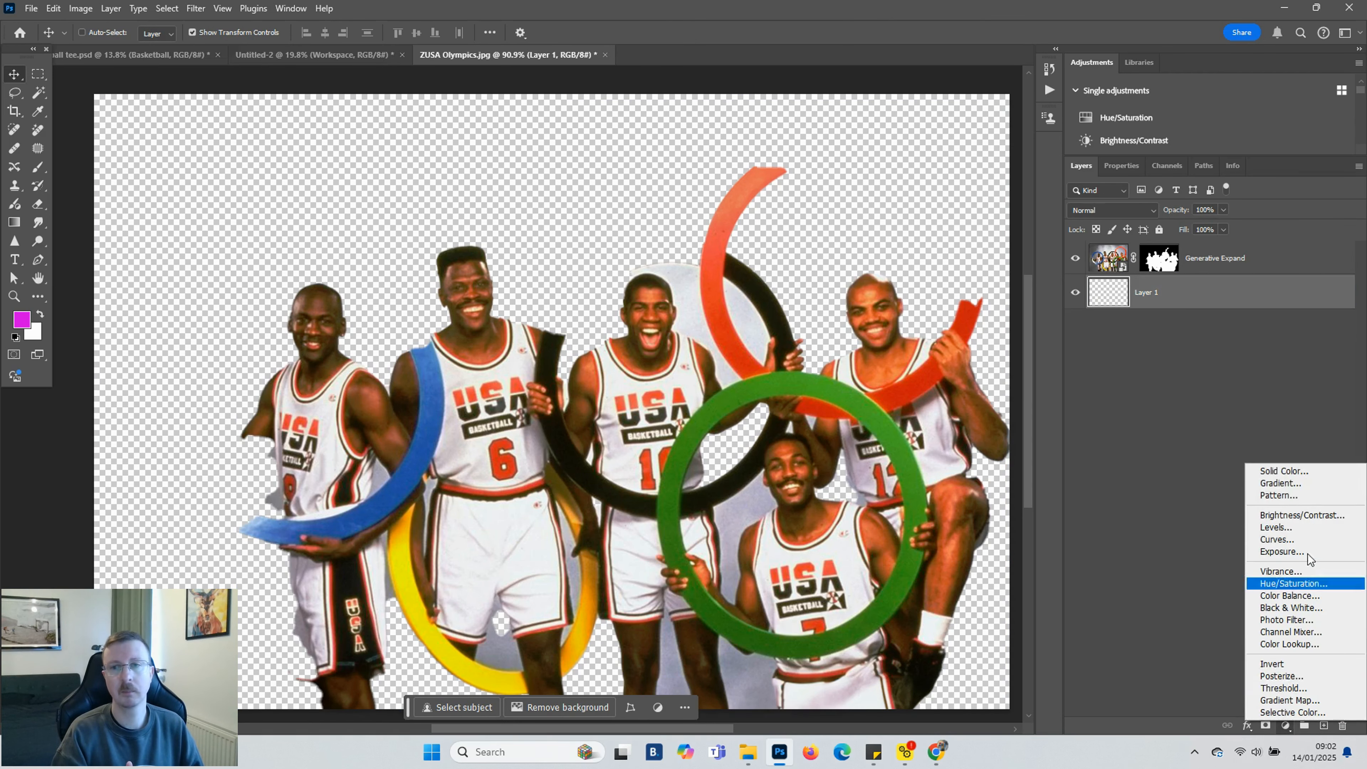
pyautogui.click(1292, 471)
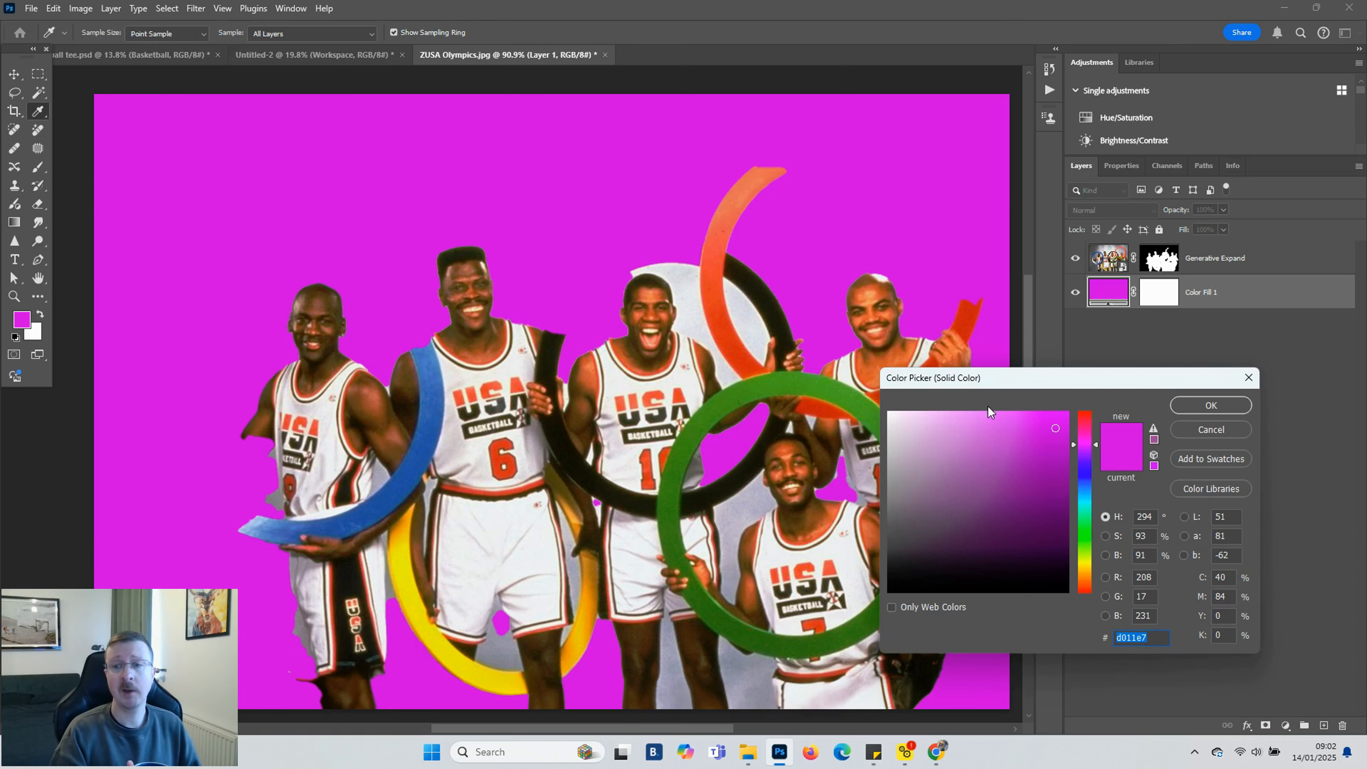
pyautogui.click(1002, 418)
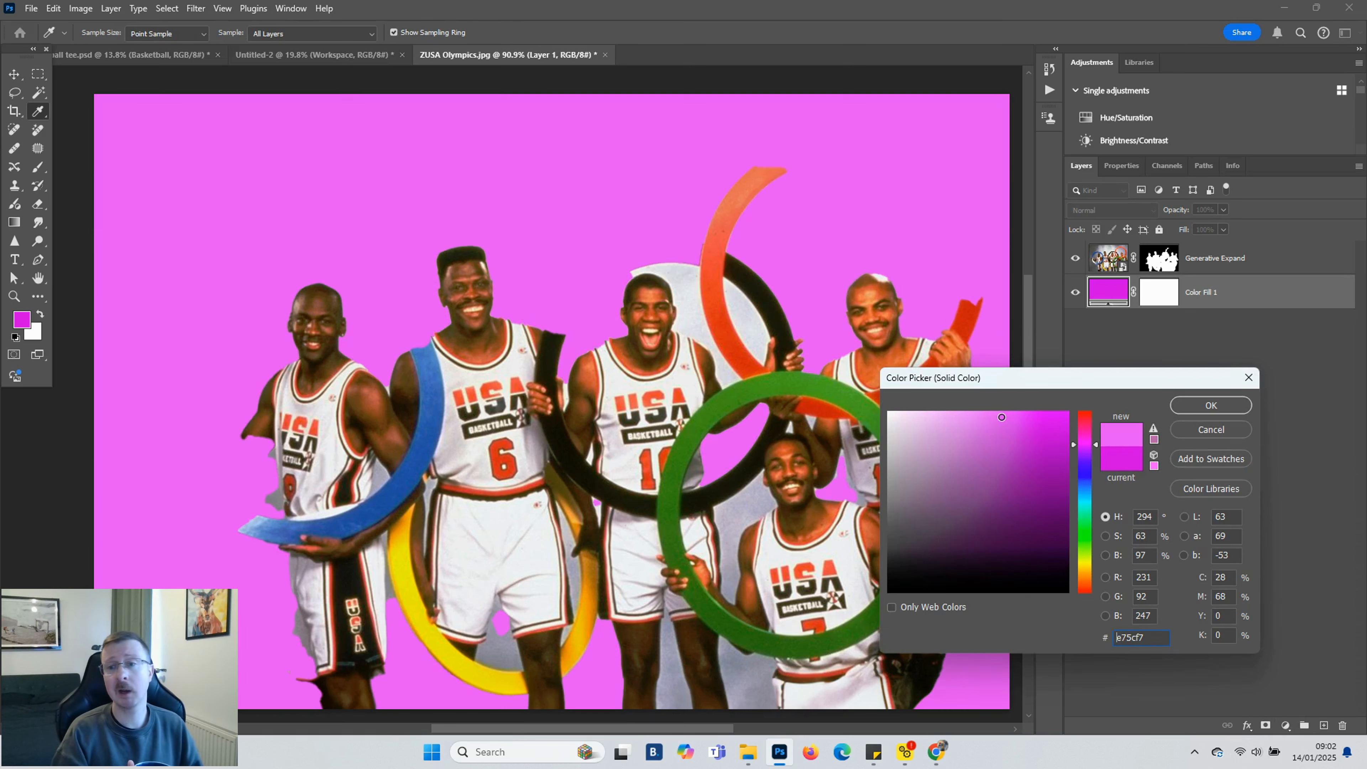
pyautogui.click(1201, 406)
# Target the Generative Expand layer mask and paint white with a 150 px brush to restore the backdrop around the rings
pyautogui.press('v')
pyautogui.click(1160, 259)
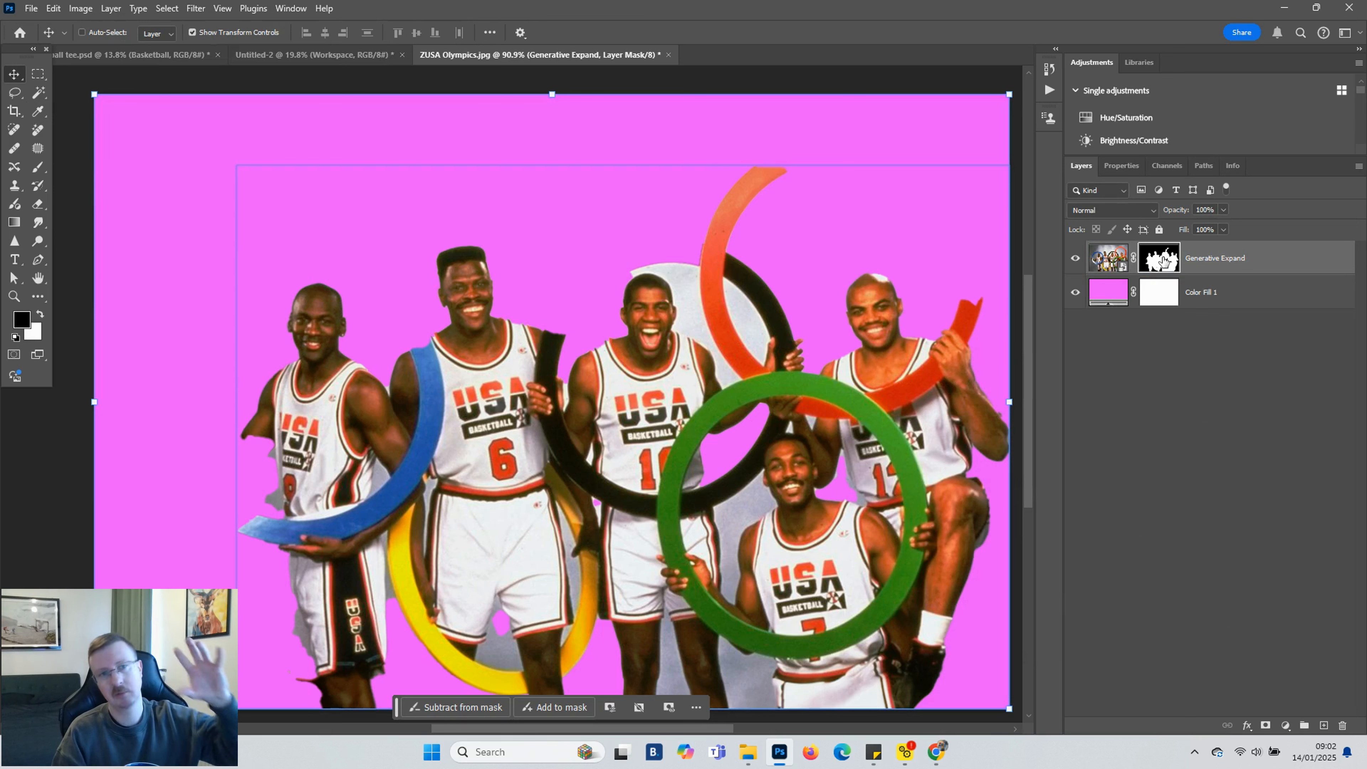
pyautogui.click(41, 172)
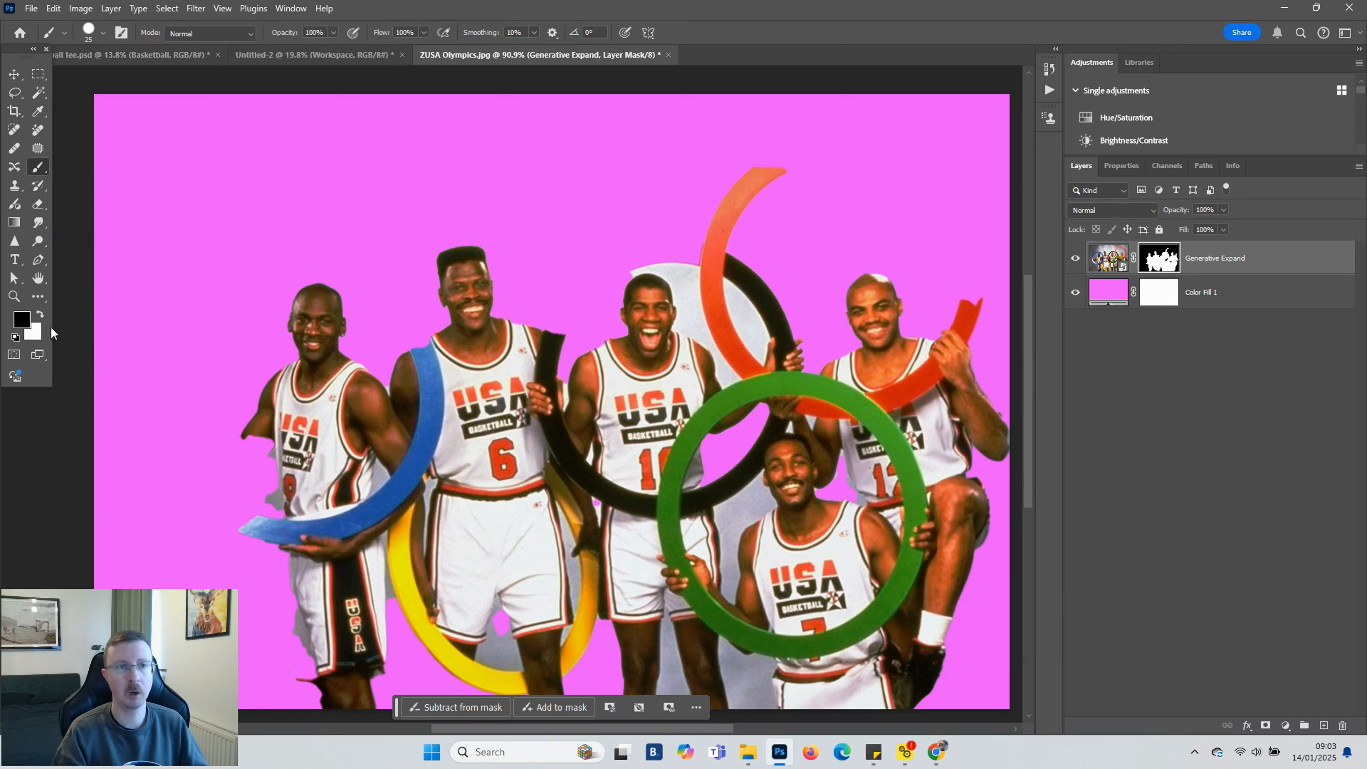
pyautogui.press('x')
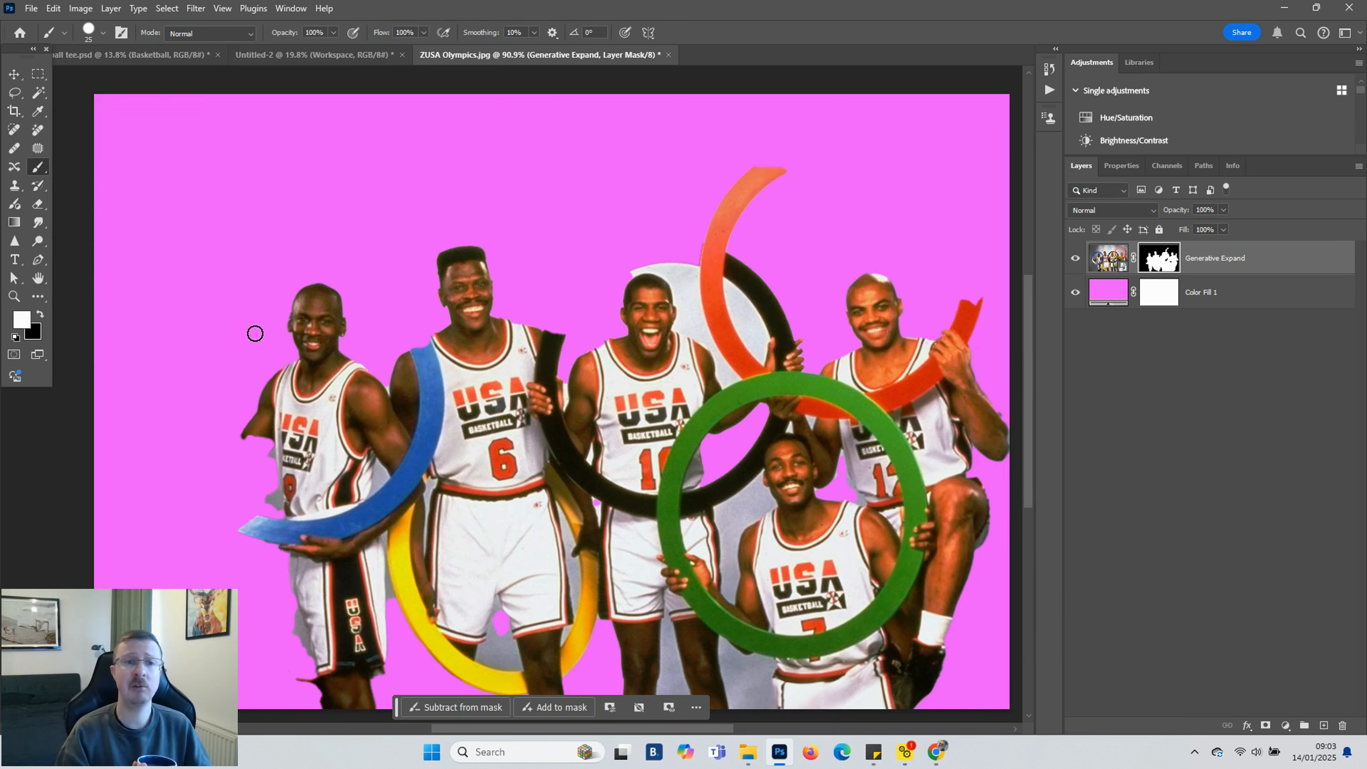
pyautogui.press(']')
pyautogui.press(']')
pyautogui.press(']')
pyautogui.press(']')
pyautogui.press(']')
pyautogui.press(']')
pyautogui.press(']')
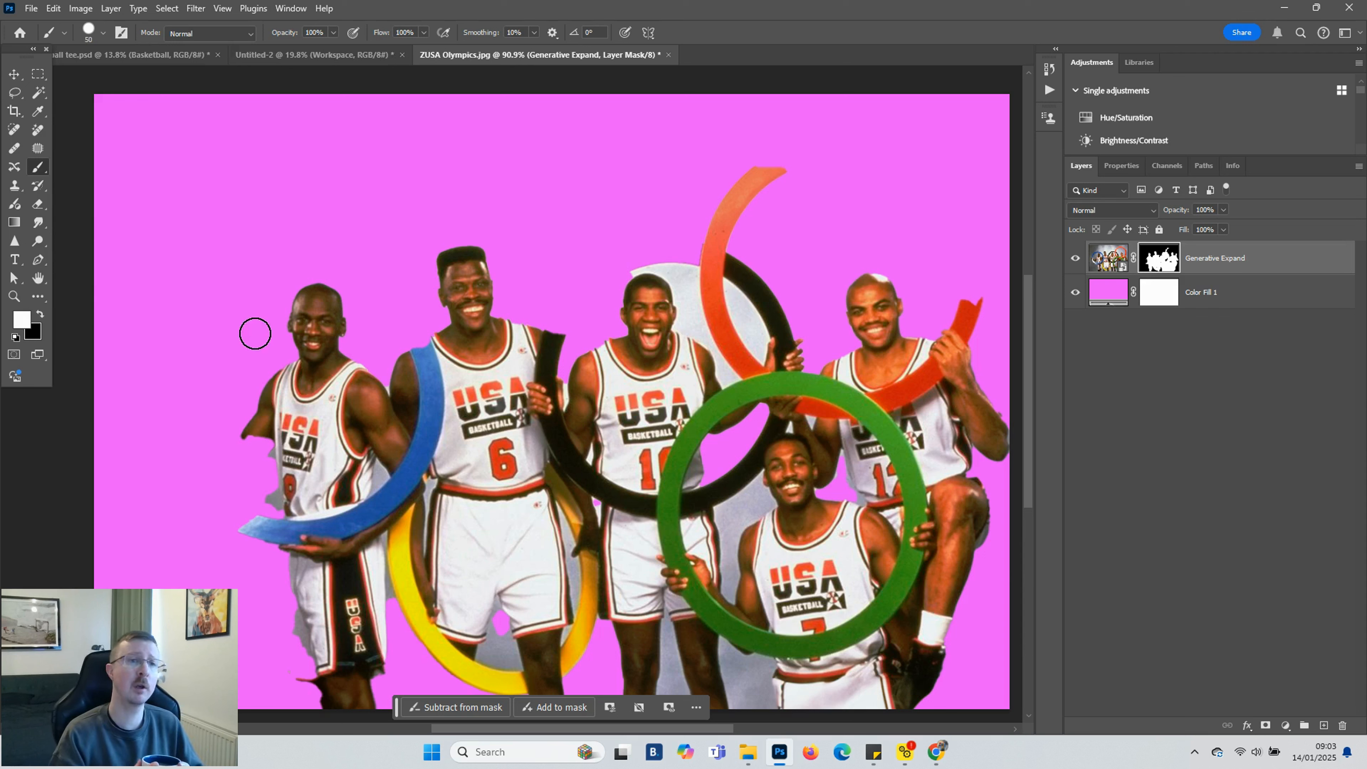
pyautogui.press(']')
pyautogui.press(']')
pyautogui.moveTo(235, 520)
pyautogui.mouseDown()
pyautogui.moveTo(245, 504)
pyautogui.moveTo(198, 474)
pyautogui.moveTo(165, 408)
pyautogui.moveTo(167, 336)
pyautogui.moveTo(202, 283)
pyautogui.moveTo(256, 262)
pyautogui.moveTo(317, 268)
pyautogui.moveTo(384, 322)
pyautogui.moveTo(394, 385)
pyautogui.mouseUp()
pyautogui.moveTo(279, 466); pyautogui.dragTo(265, 456)
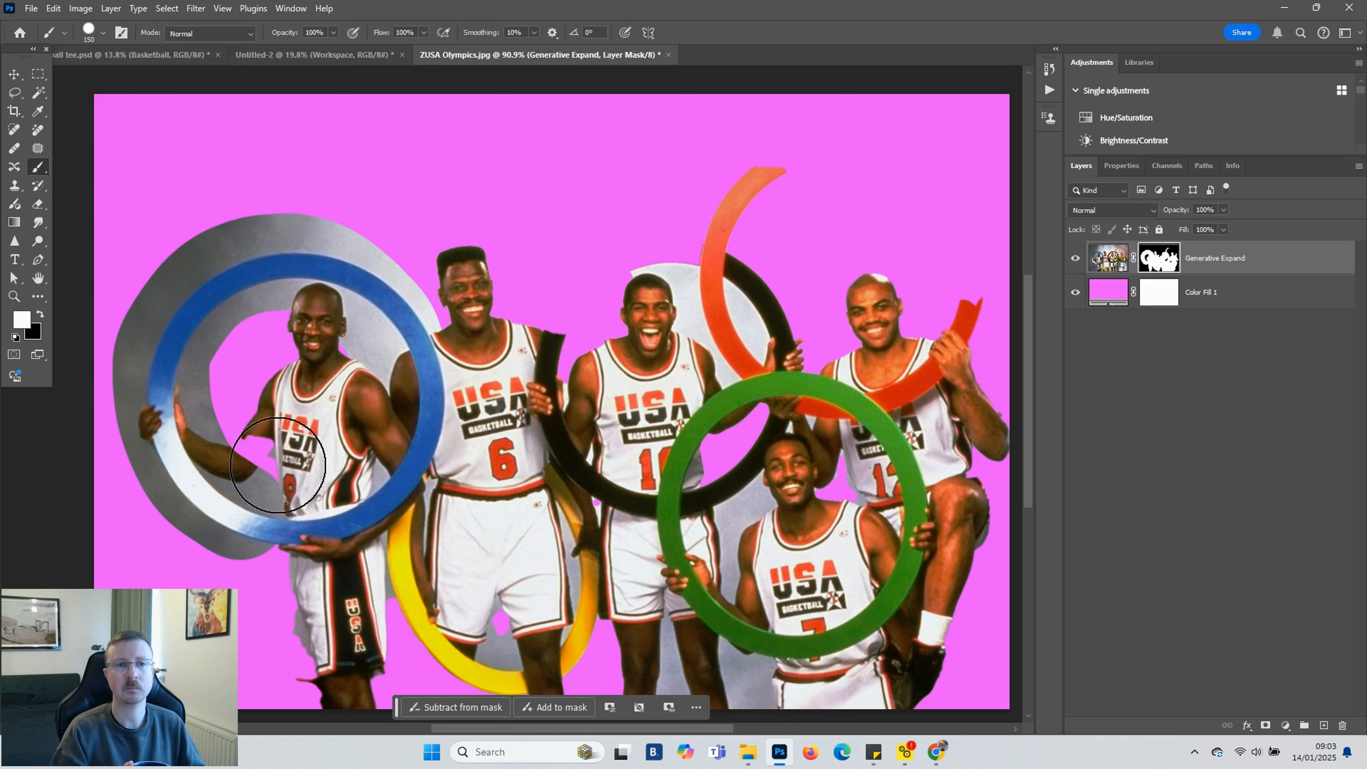
pyautogui.moveTo(563, 359)
pyautogui.mouseDown()
pyautogui.moveTo(632, 279)
pyautogui.moveTo(801, 166)
pyautogui.moveTo(940, 140)
pyautogui.moveTo(983, 306)
pyautogui.mouseUp()
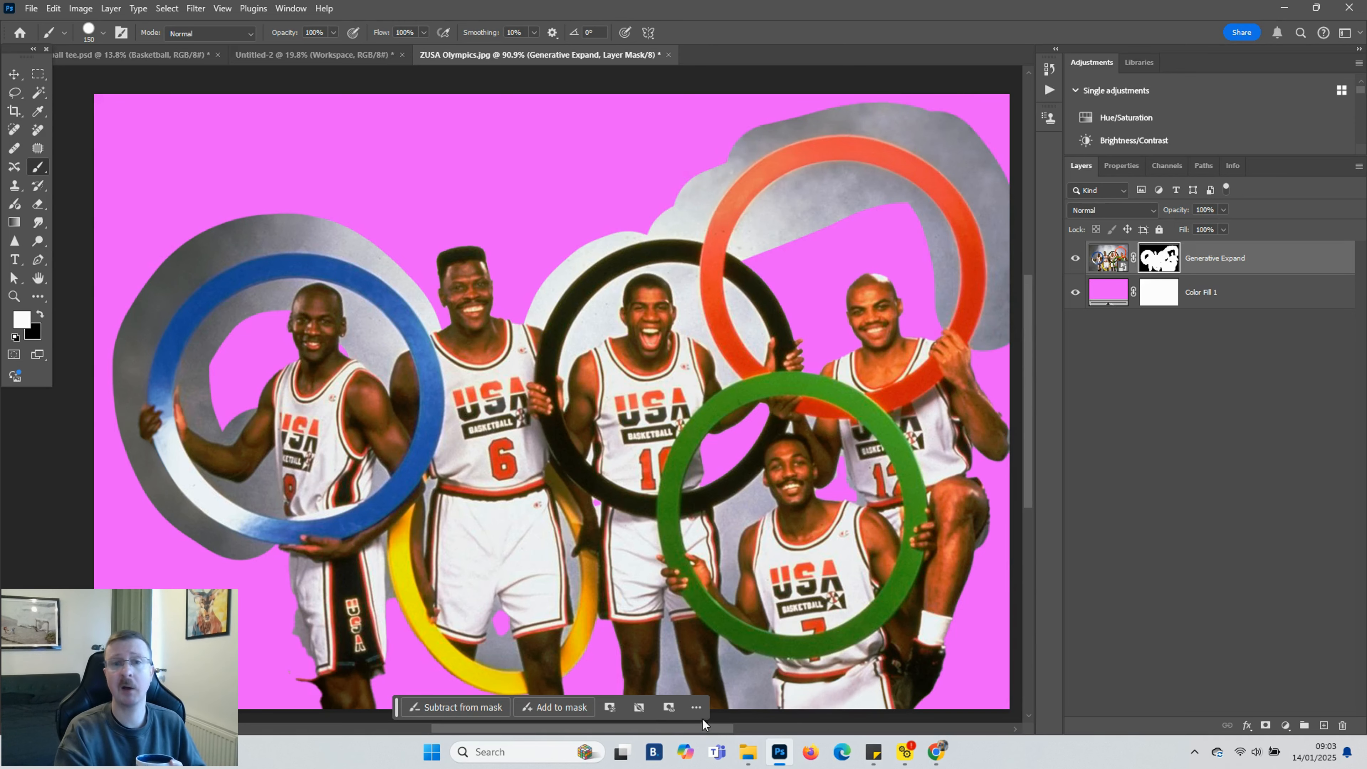
# Paint more of the backdrop back in around the yellow ring on the mask
pyautogui.scroll(-2, 977, 548)
pyautogui.moveTo(365, 517)
pyautogui.mouseDown()
pyautogui.moveTo(440, 584)
pyautogui.moveTo(451, 628)
pyautogui.moveTo(492, 565)
pyautogui.mouseUp()
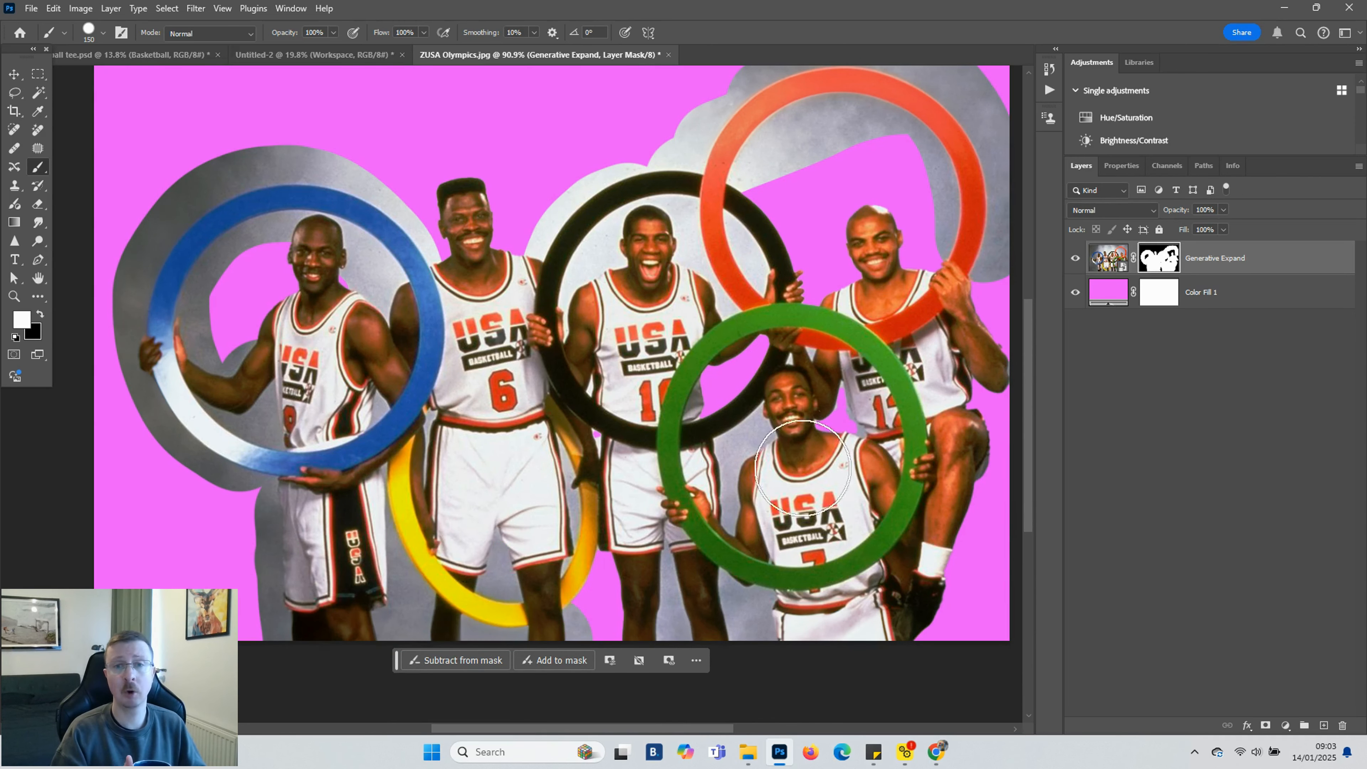
pyautogui.moveTo(712, 732); pyautogui.dragTo(736, 733)
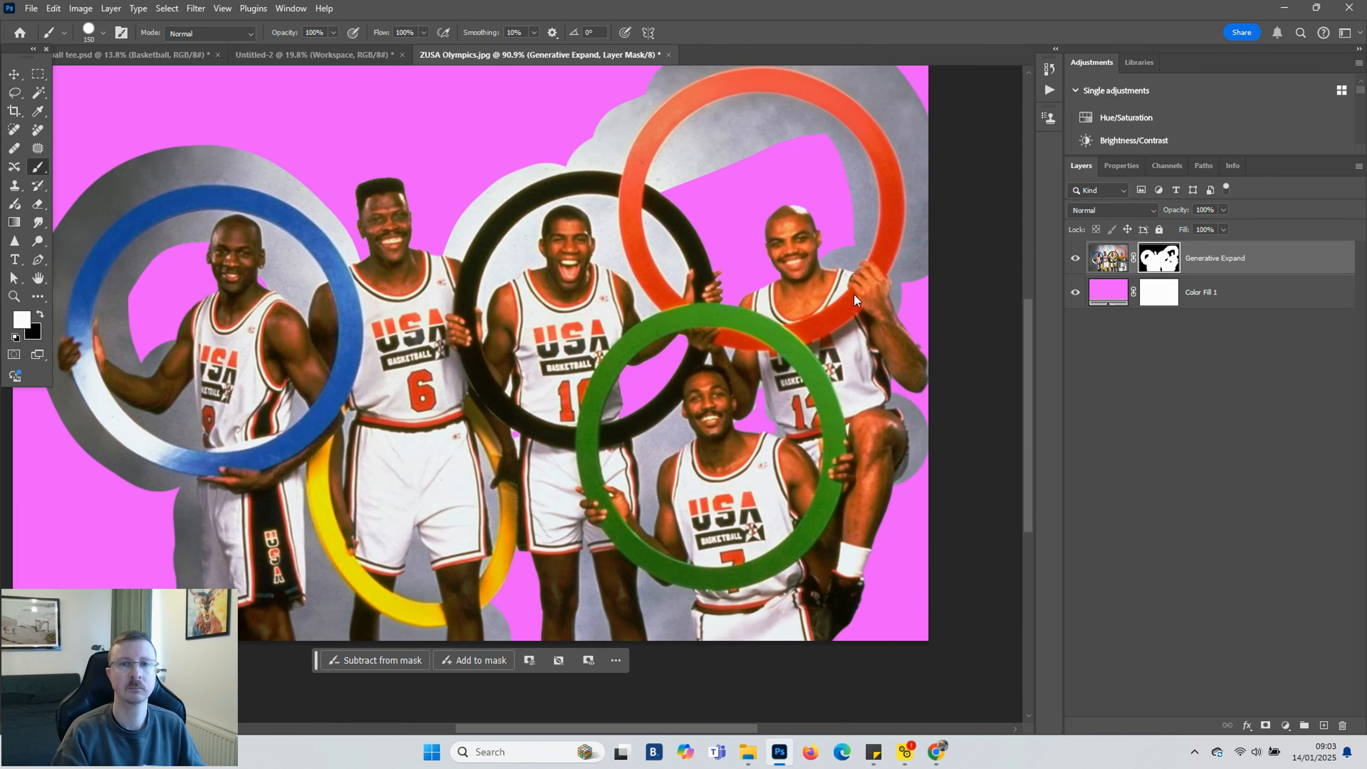
pyautogui.moveTo(551, 729); pyautogui.dragTo(532, 728)
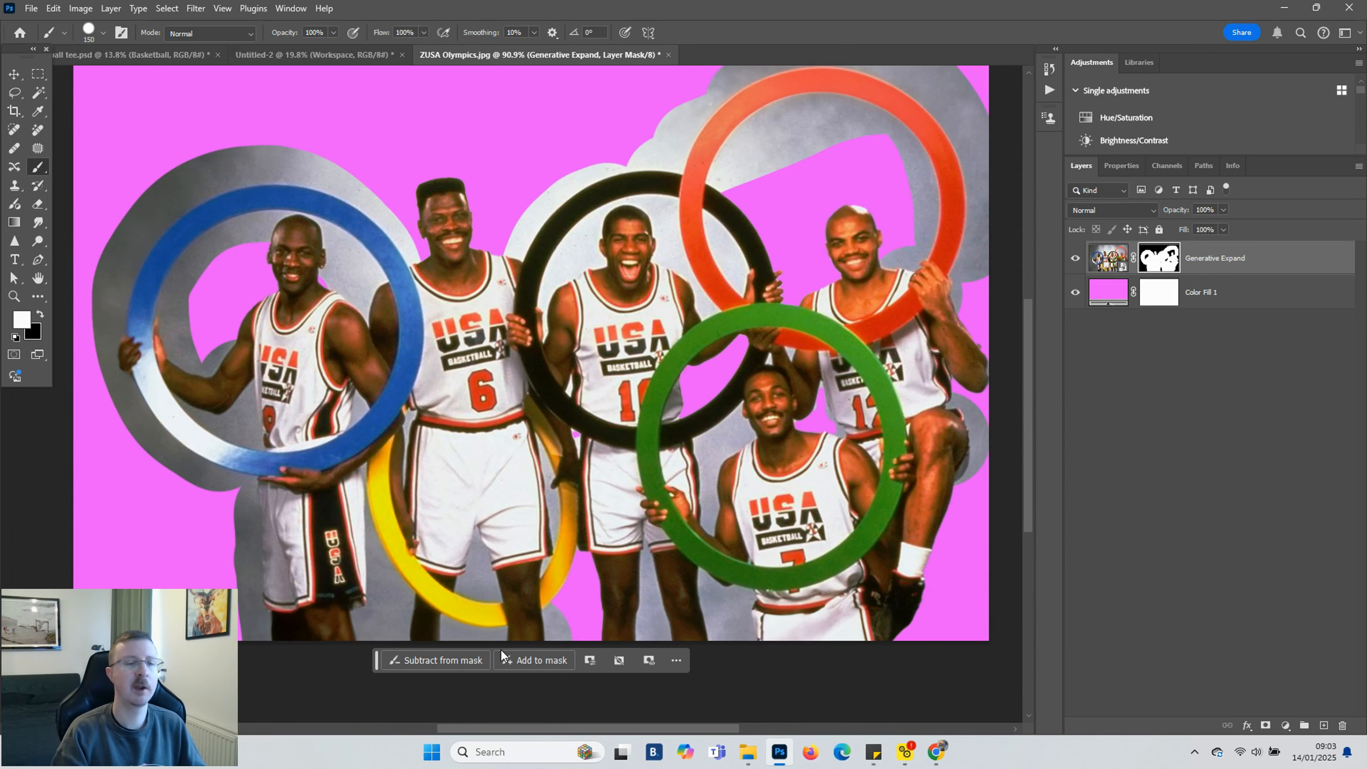
pyautogui.scroll(1, 501, 650)
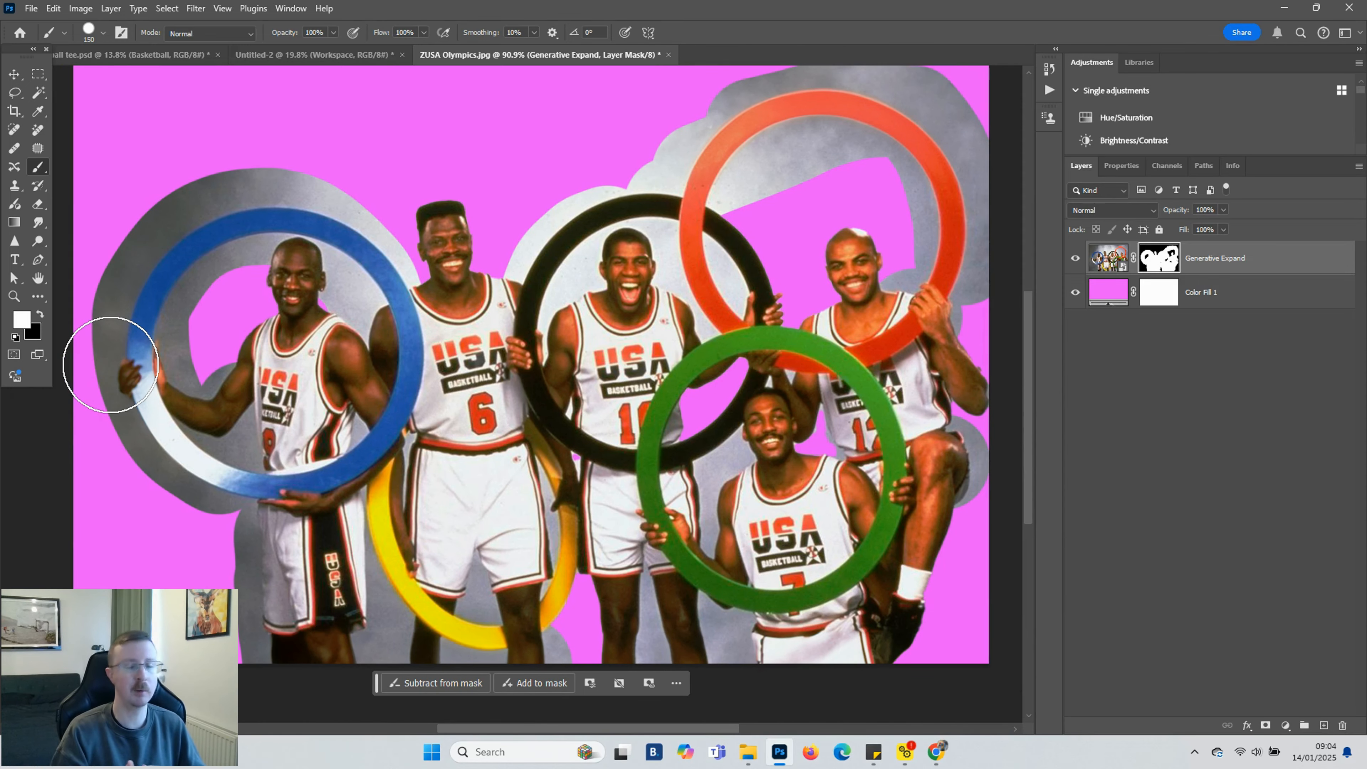
# Switch to black and paint out backdrop above the blue ring on the mask
pyautogui.press('x')
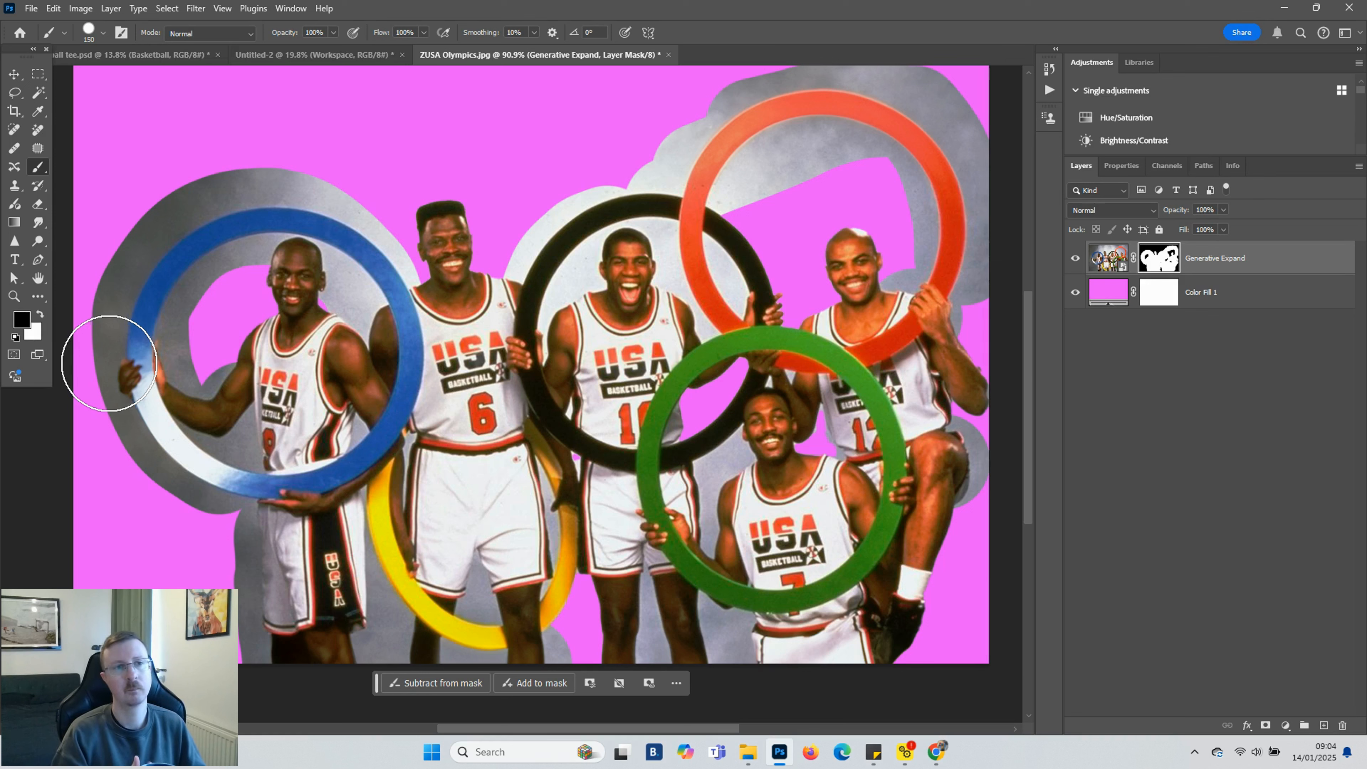
pyautogui.moveTo(155, 184)
pyautogui.mouseDown()
pyautogui.moveTo(221, 159)
pyautogui.moveTo(349, 155)
pyautogui.mouseUp()
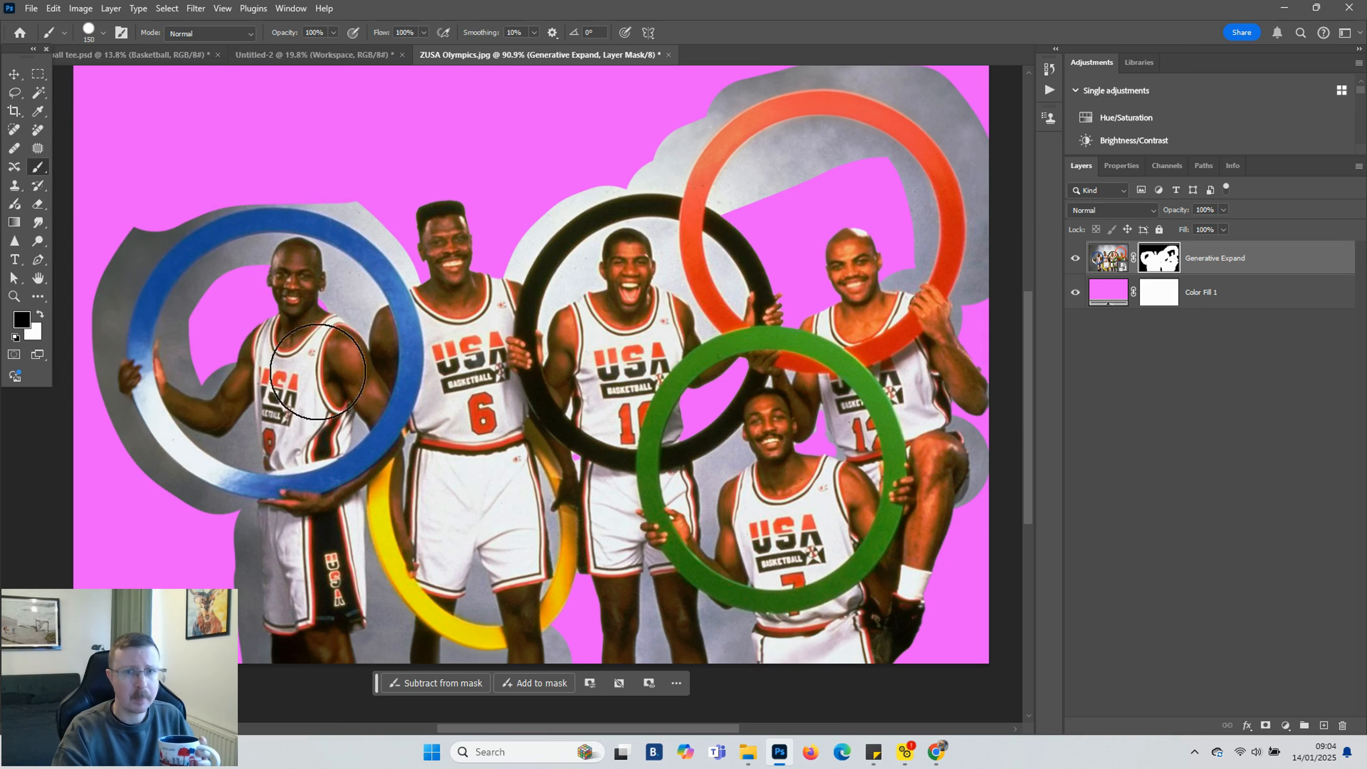
# Zoom in, select the grey backdrop beside the first player's shorts with the Polygonal Lasso, and fill it black on the mask
pyautogui.click(13, 95)
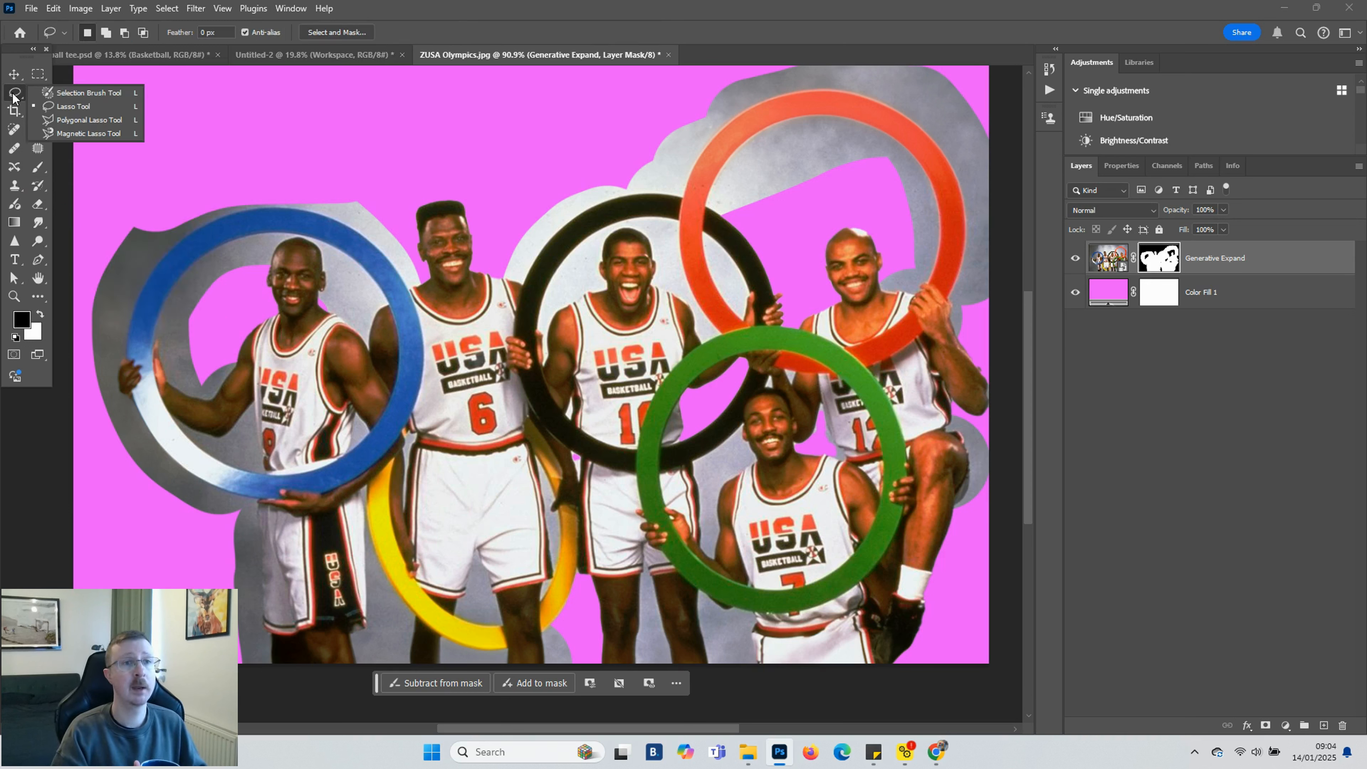
pyautogui.click(87, 117)
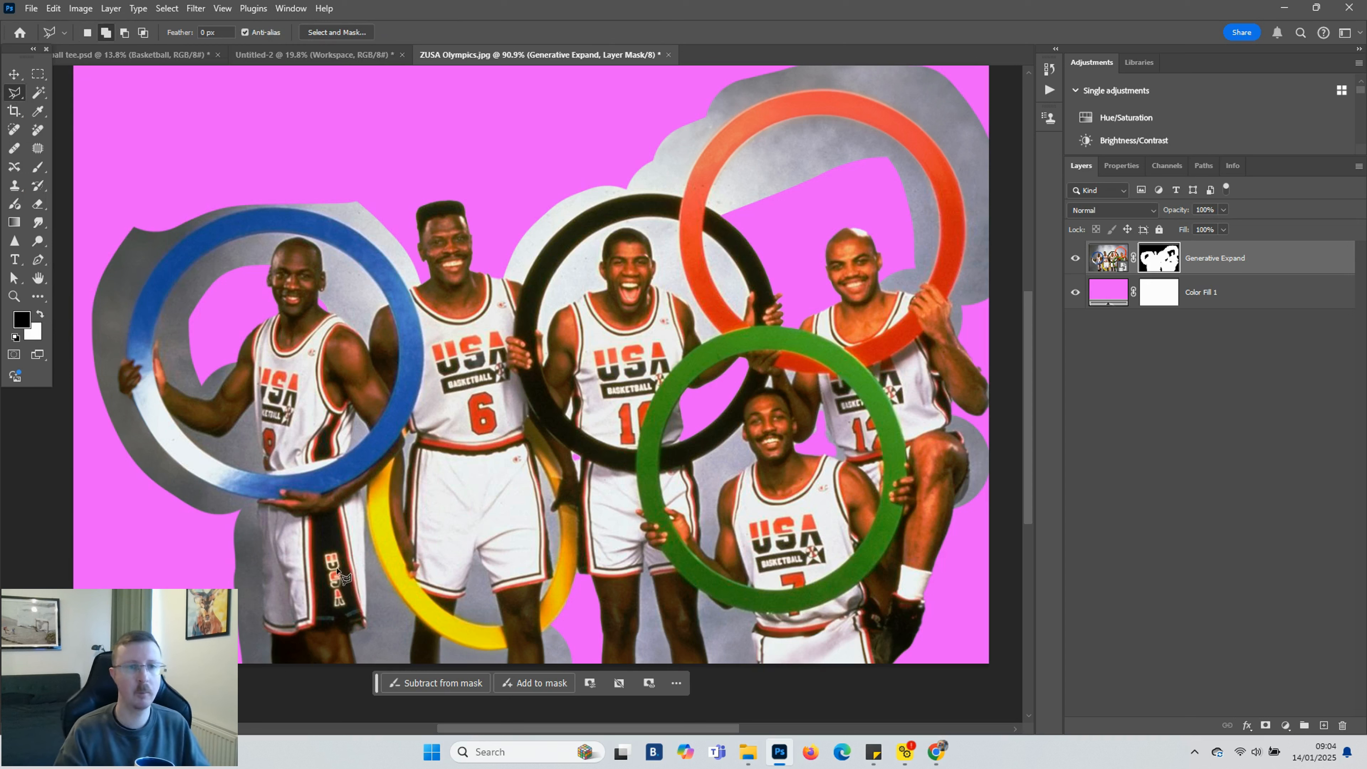
pyautogui.scroll(4, 206, 584)
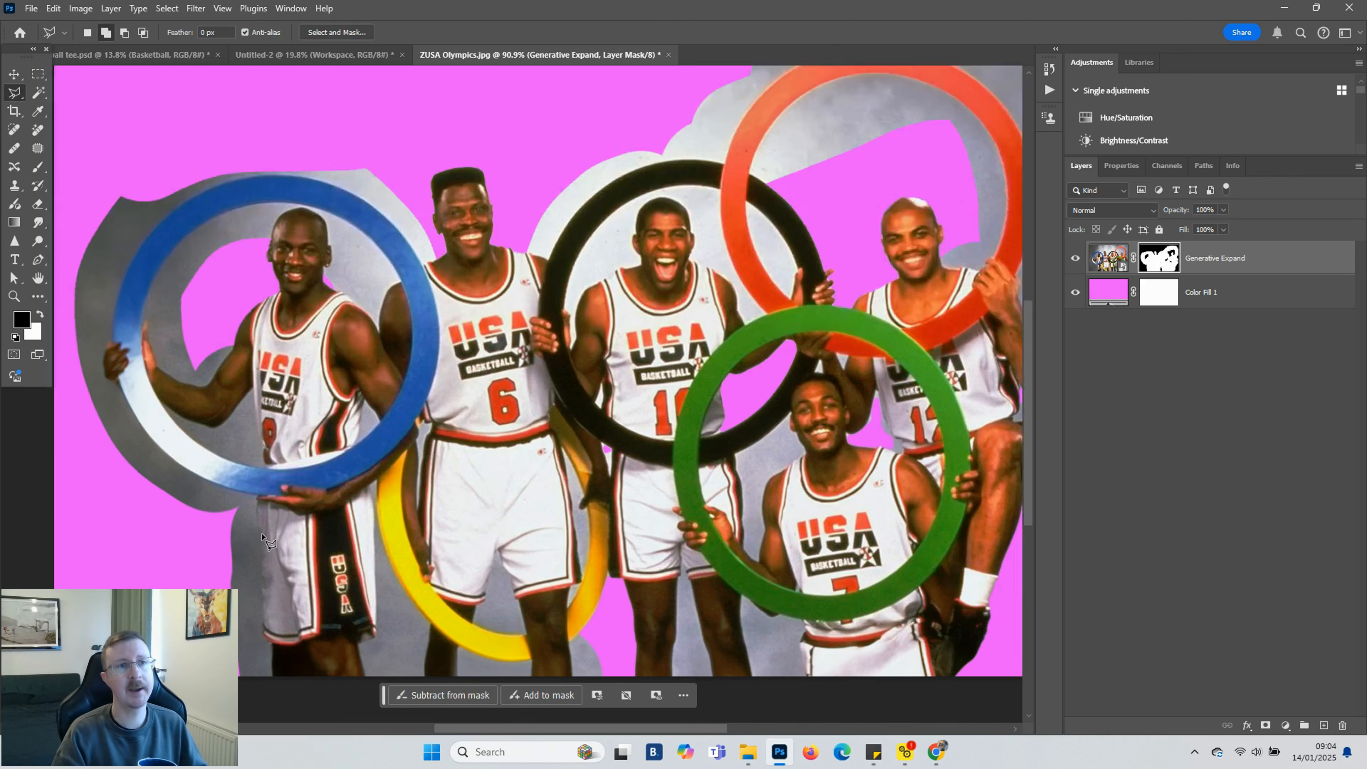
pyautogui.scroll(3, 233, 509)
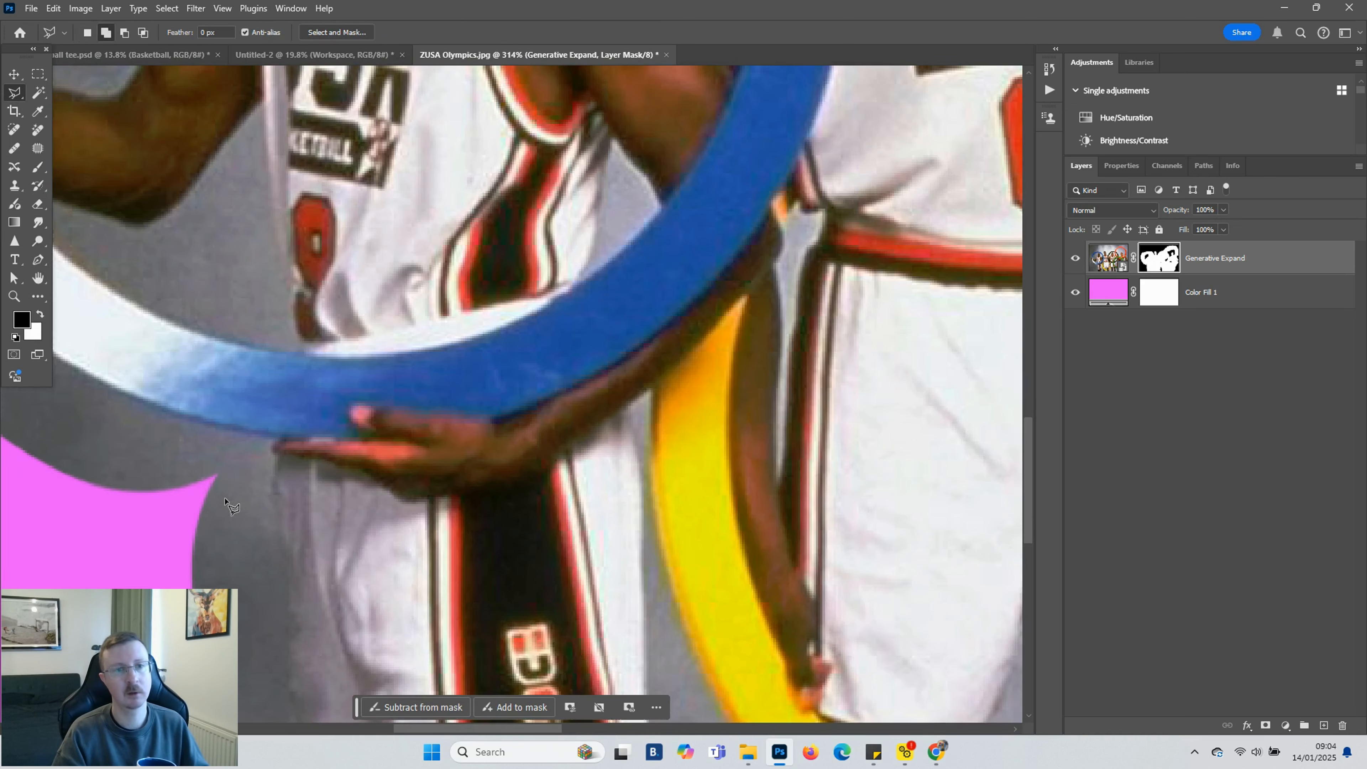
pyautogui.click(222, 458)
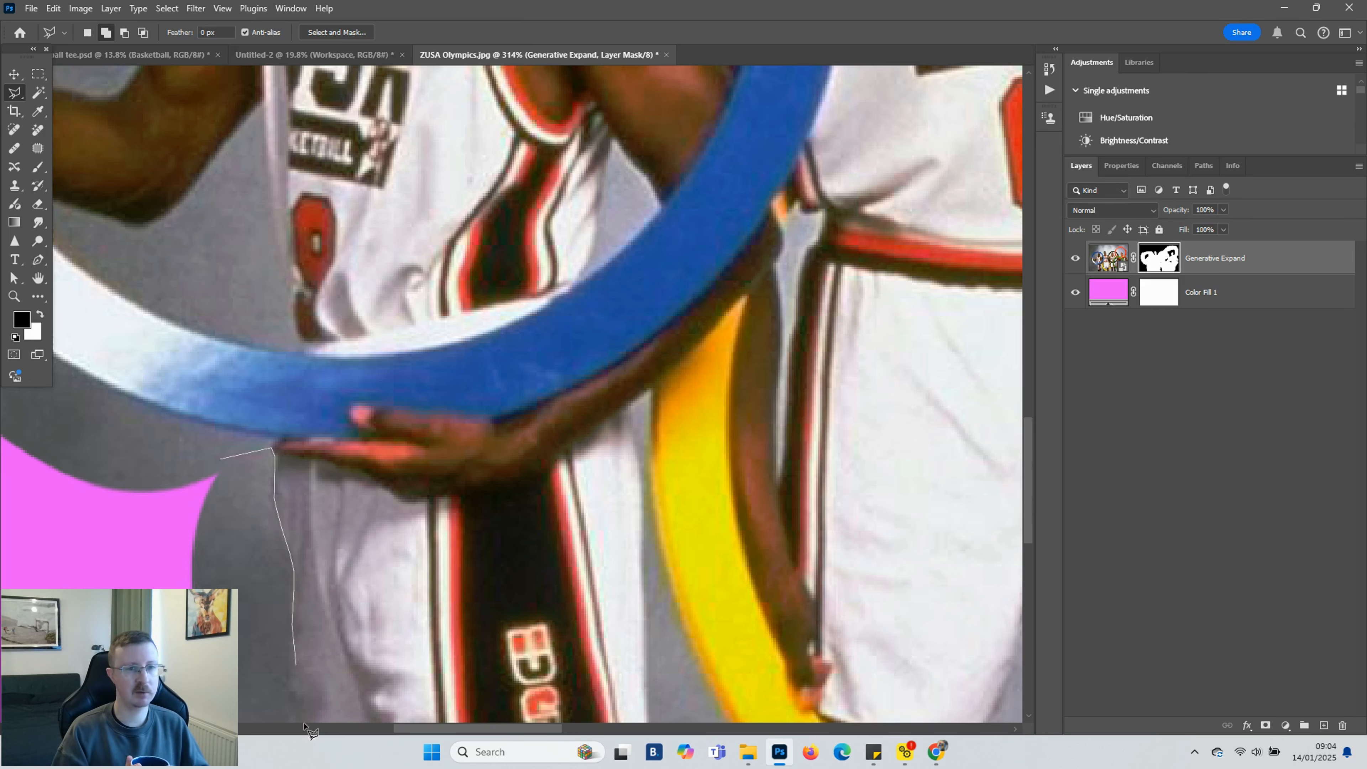
pyautogui.scroll(-5, 305, 725)
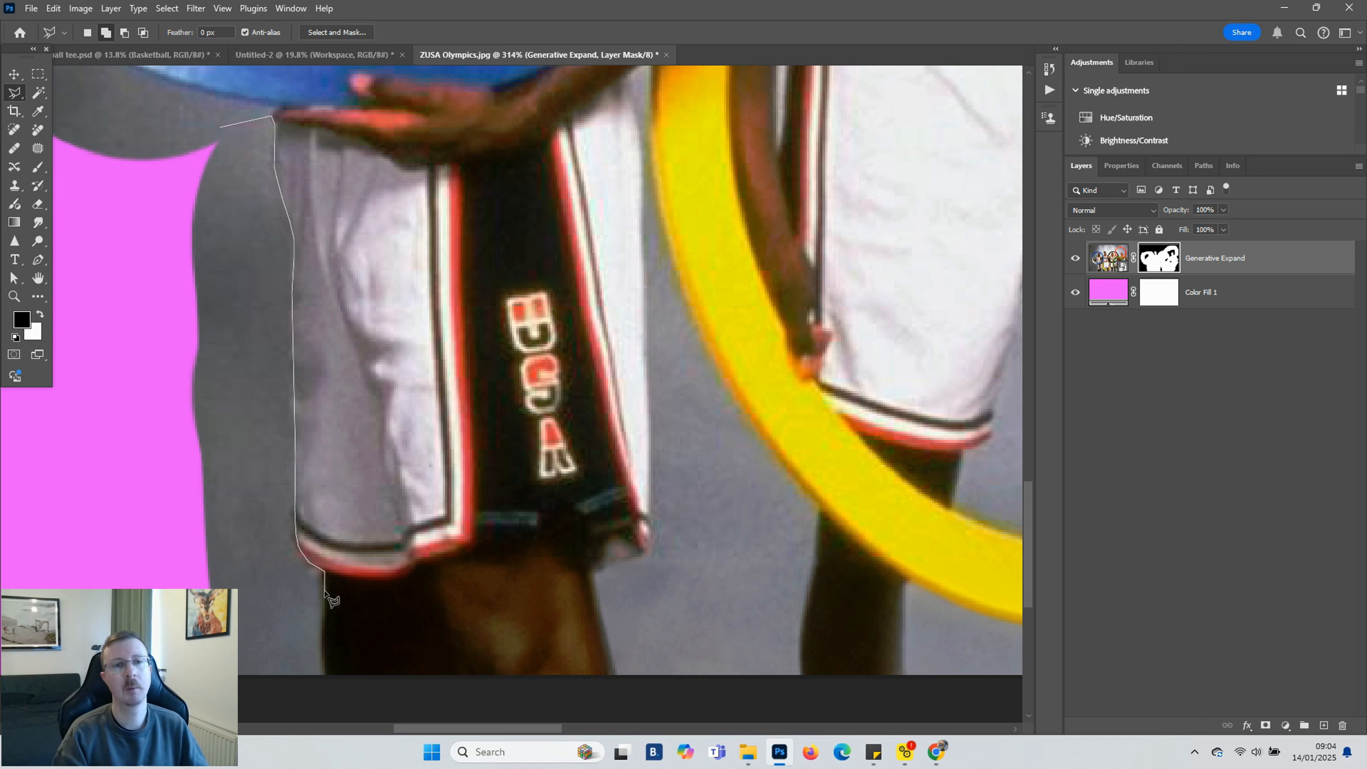
pyautogui.click(139, 677)
pyautogui.click(96, 347)
pyautogui.click(111, 116)
pyautogui.doubleClick(152, 118)
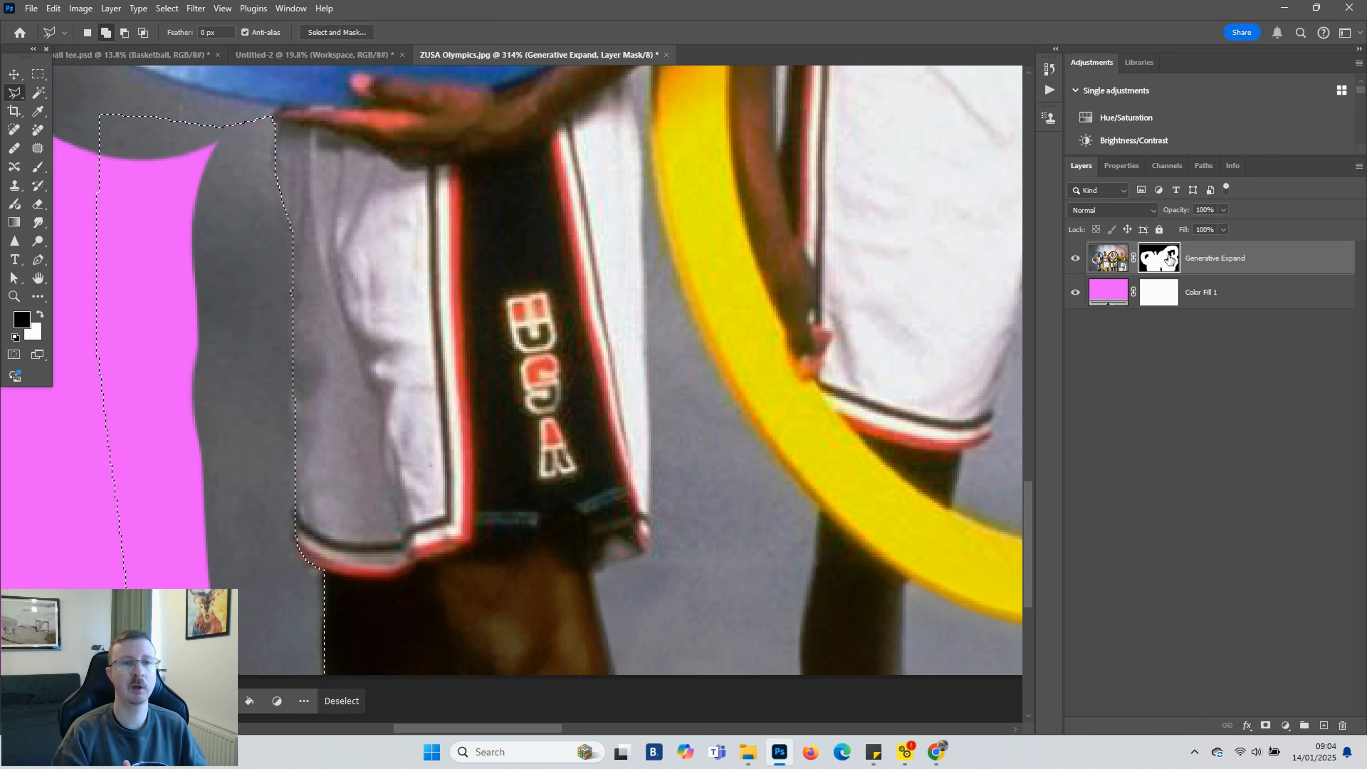
pyautogui.hotkey('shift', 'BackSpace')
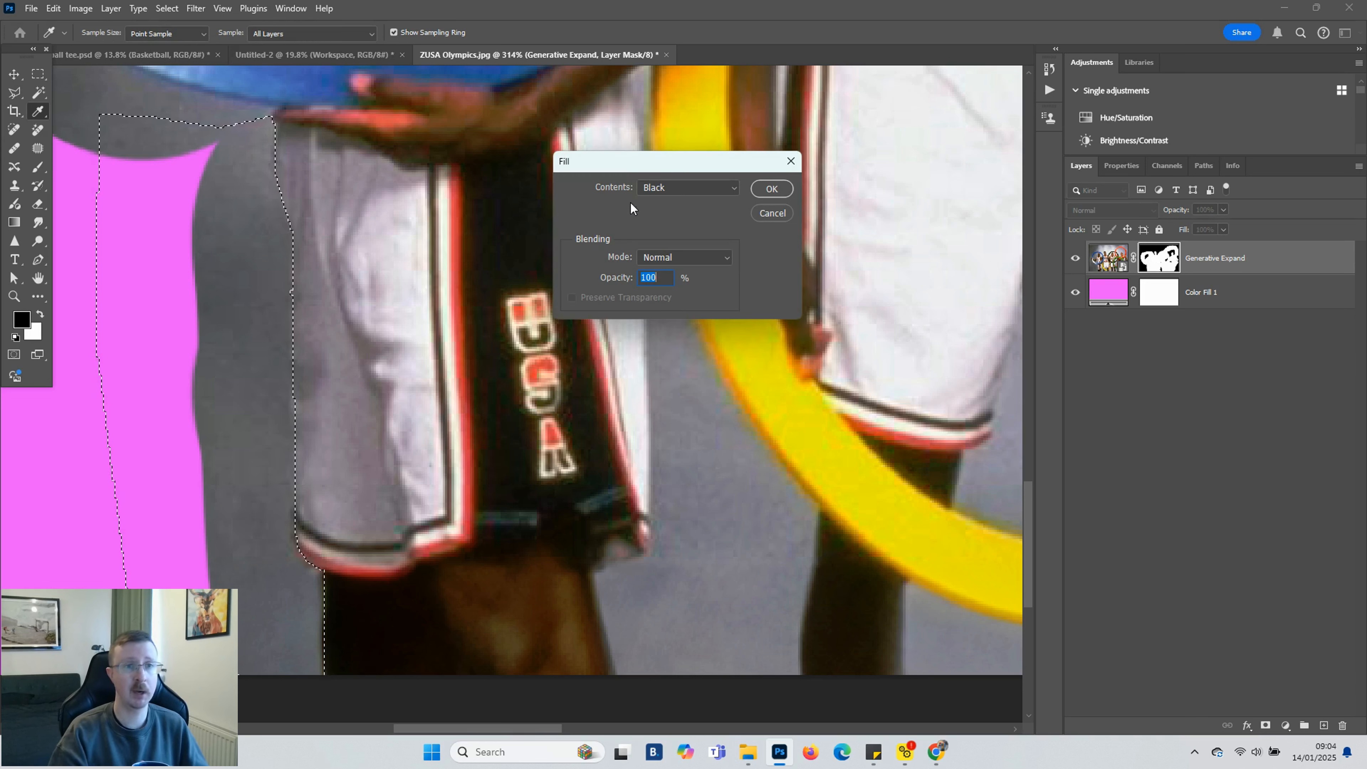
pyautogui.click(646, 189)
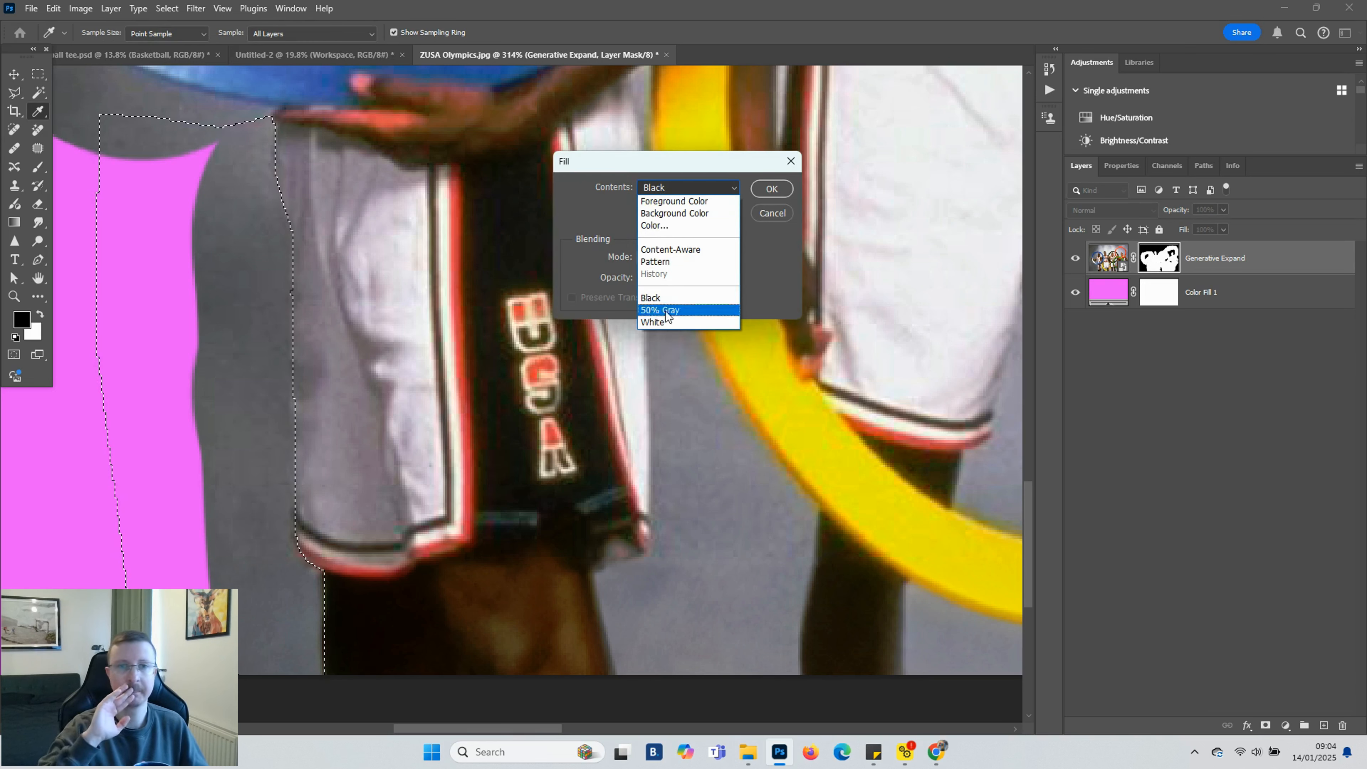
pyautogui.click(657, 299)
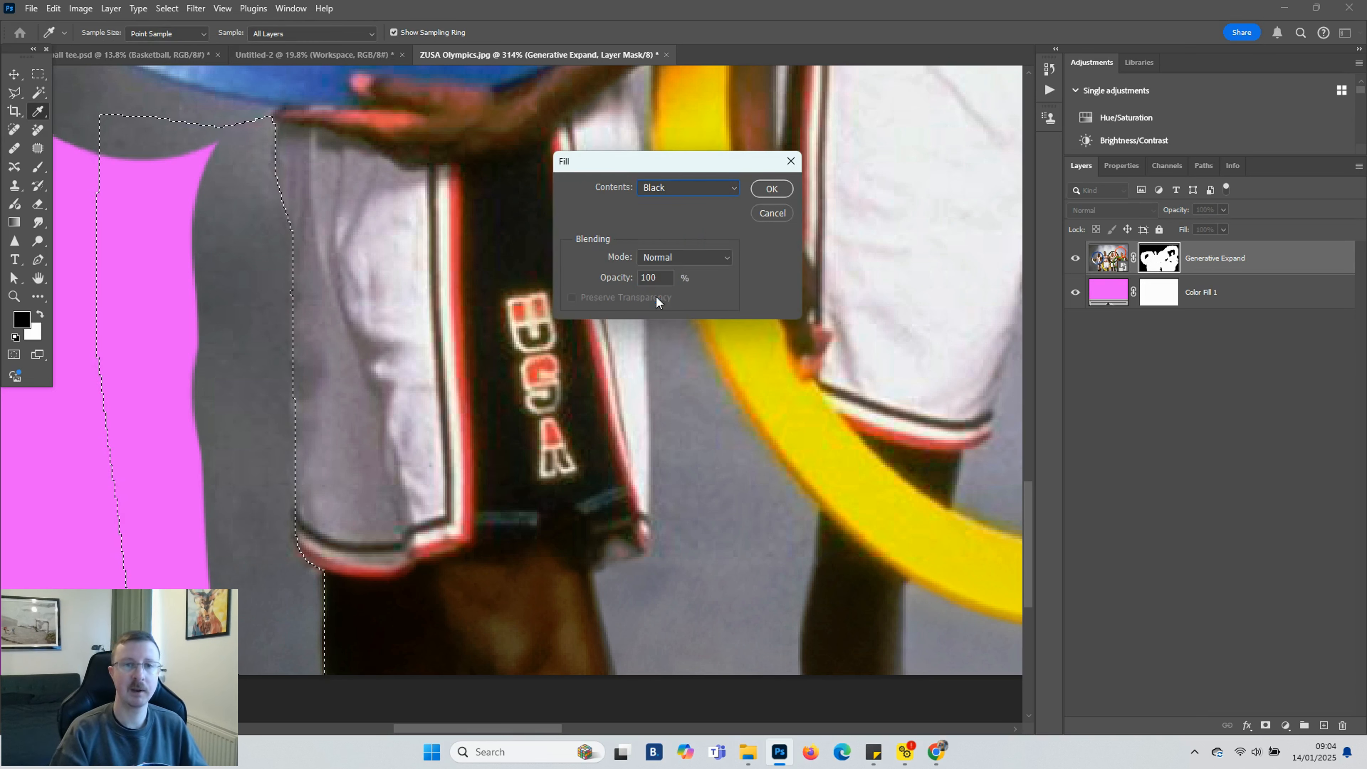
pyautogui.click(762, 189)
pyautogui.click(328, 709)
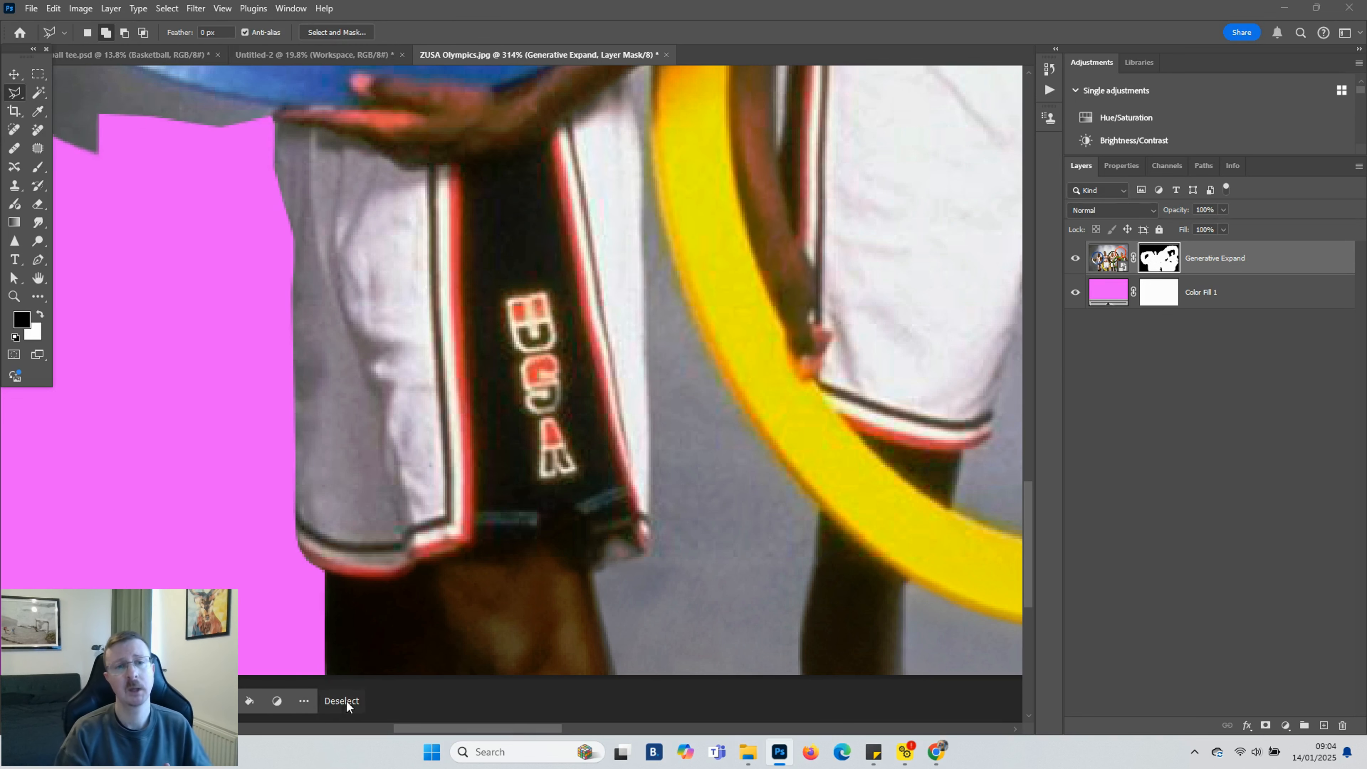
# Lasso the backdrop between the first player's shorts and the yellow ring and fill it black on the mask
pyautogui.scroll(-1, 700, 630)
pyautogui.click(711, 671)
pyautogui.click(610, 617)
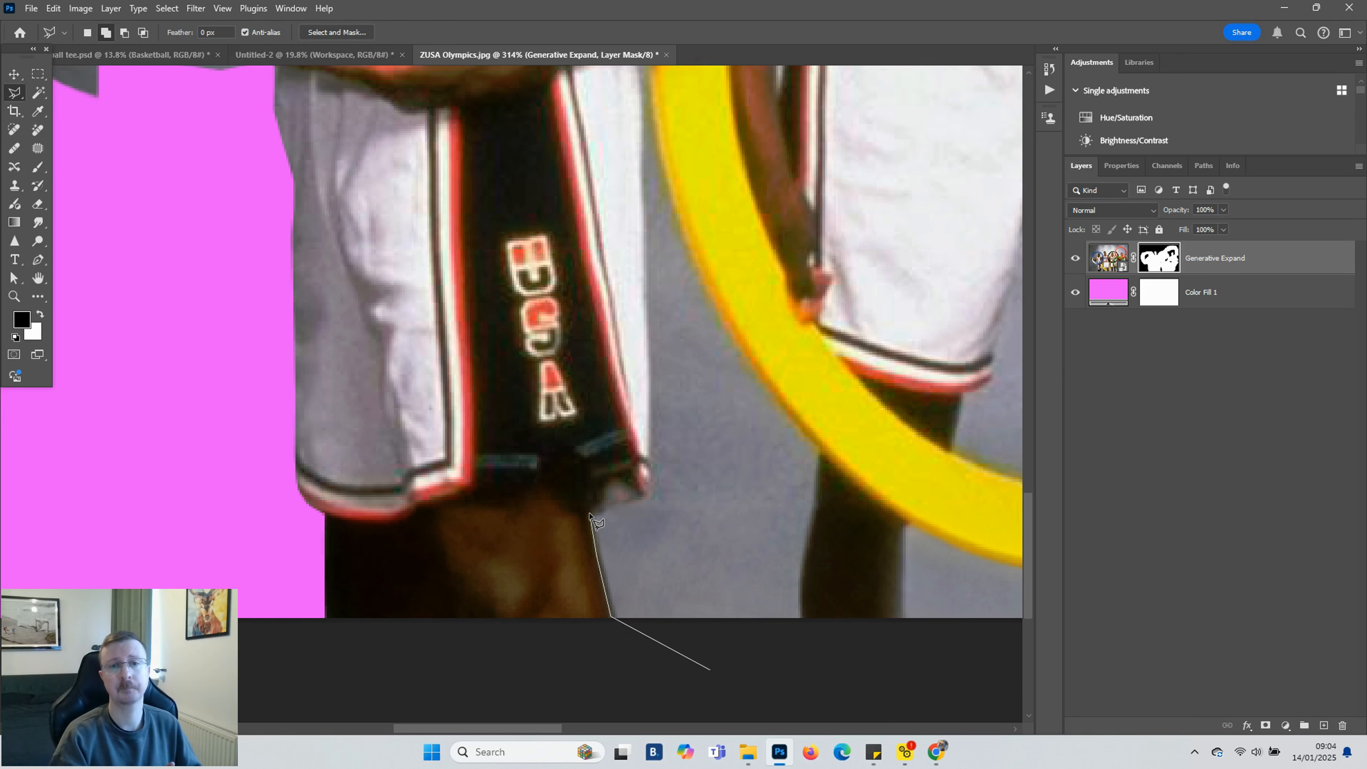
pyautogui.click(648, 486)
pyautogui.scroll(5, 646, 463)
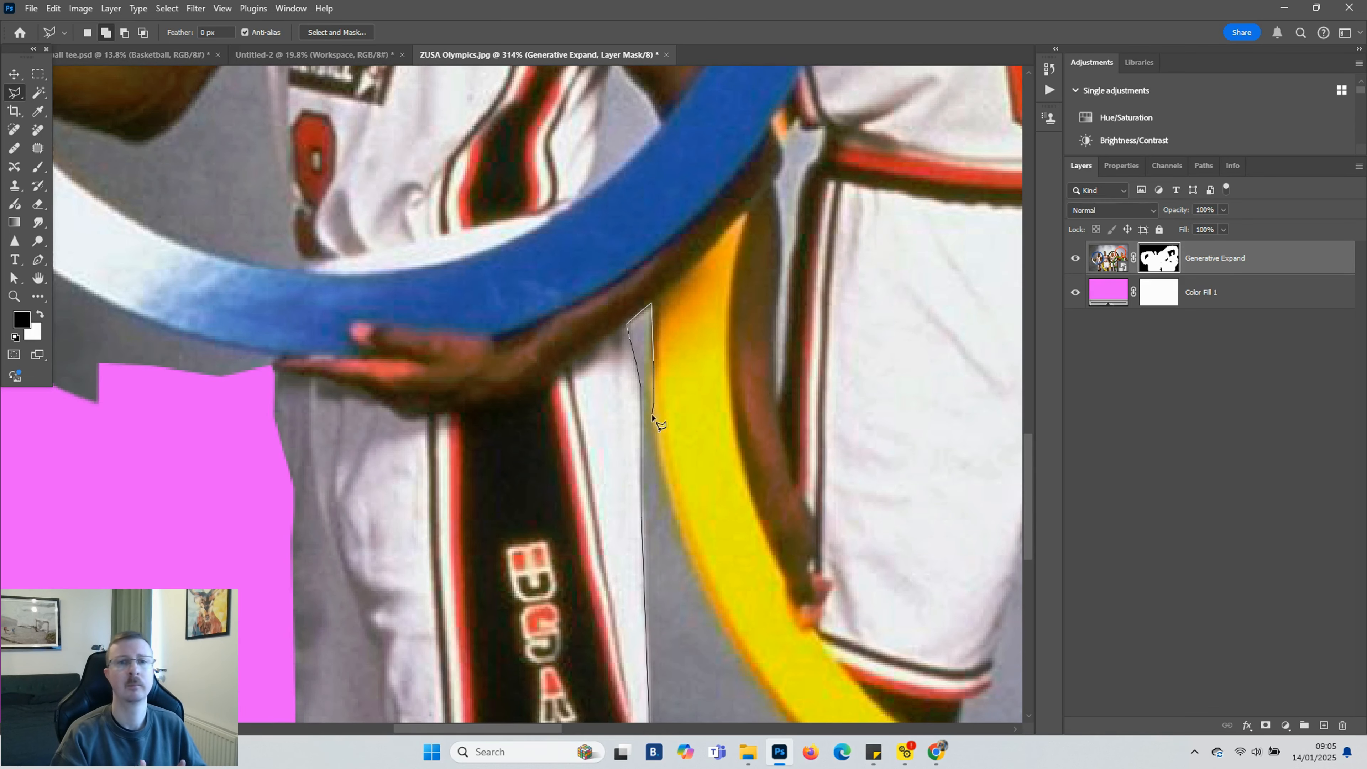
pyautogui.click(653, 533)
pyautogui.scroll(-6, 654, 533)
pyautogui.click(700, 312)
pyautogui.click(730, 393)
pyautogui.click(782, 405)
pyautogui.click(819, 415)
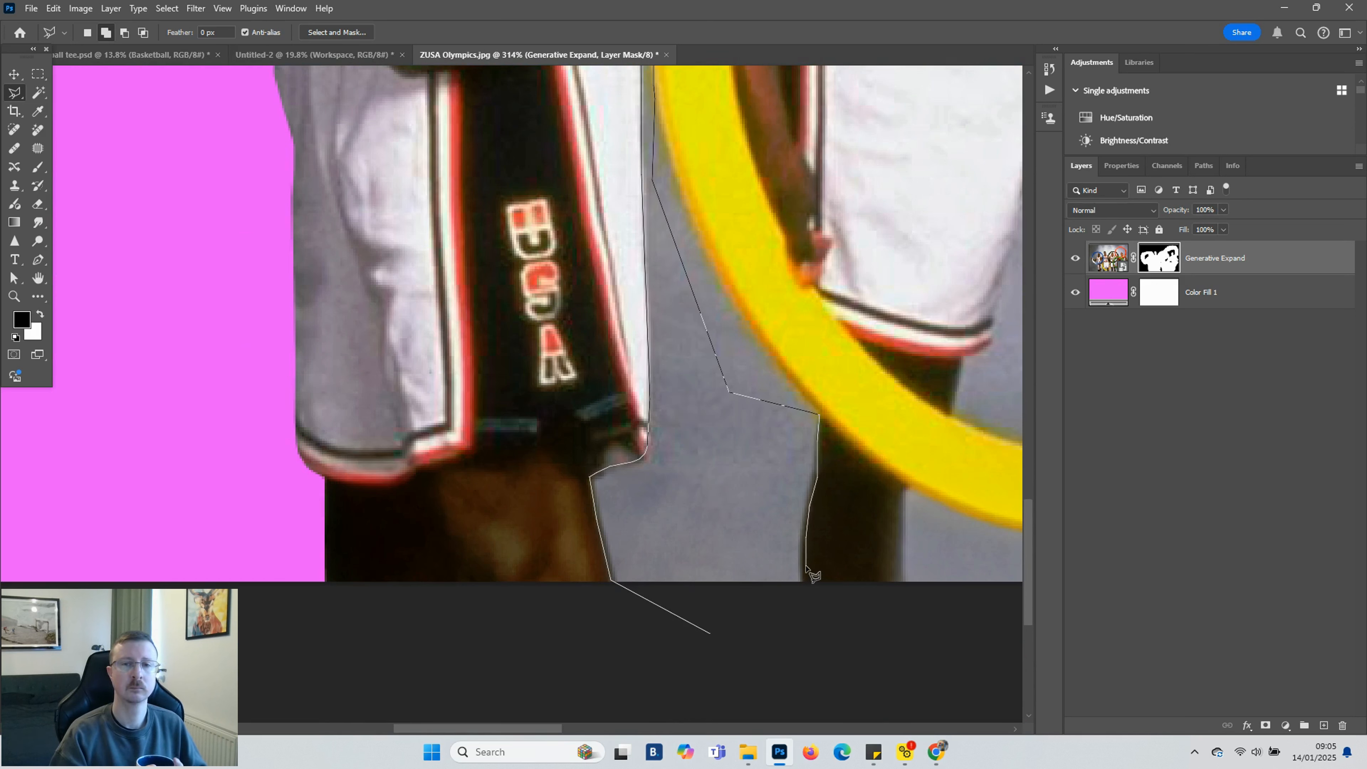
pyautogui.doubleClick(806, 584)
pyautogui.hotkey('shift', 'BackSpace')
pyautogui.press('Return')
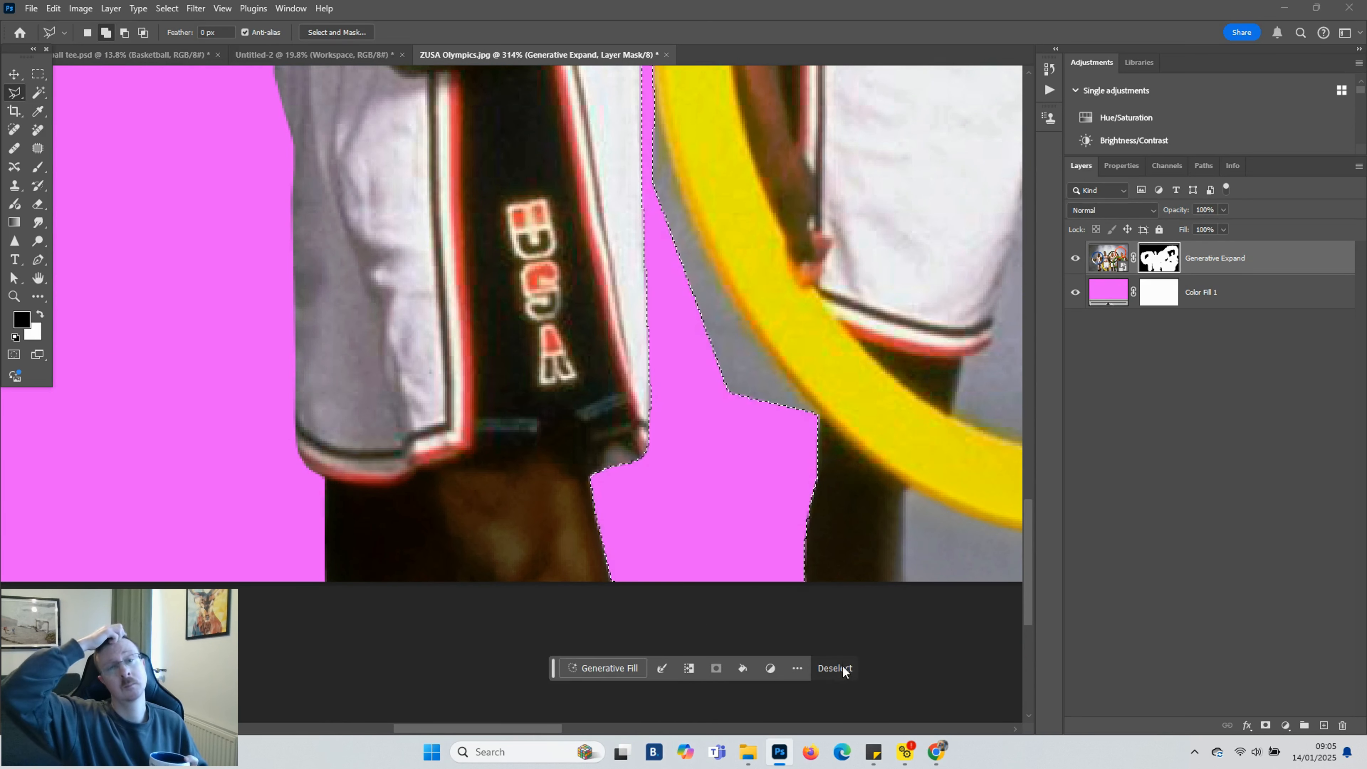
pyautogui.click(832, 667)
# Lasso the grey backdrop under the yellow ring between the second player's legs and fill it black on the mask
pyautogui.moveTo(543, 729); pyautogui.dragTo(603, 729)
pyautogui.scroll(-1, 586, 674)
pyautogui.click(578, 635)
pyautogui.click(554, 452)
pyautogui.click(612, 502)
pyautogui.click(685, 515)
pyautogui.click(749, 509)
pyautogui.click(783, 553)
pyautogui.click(896, 586)
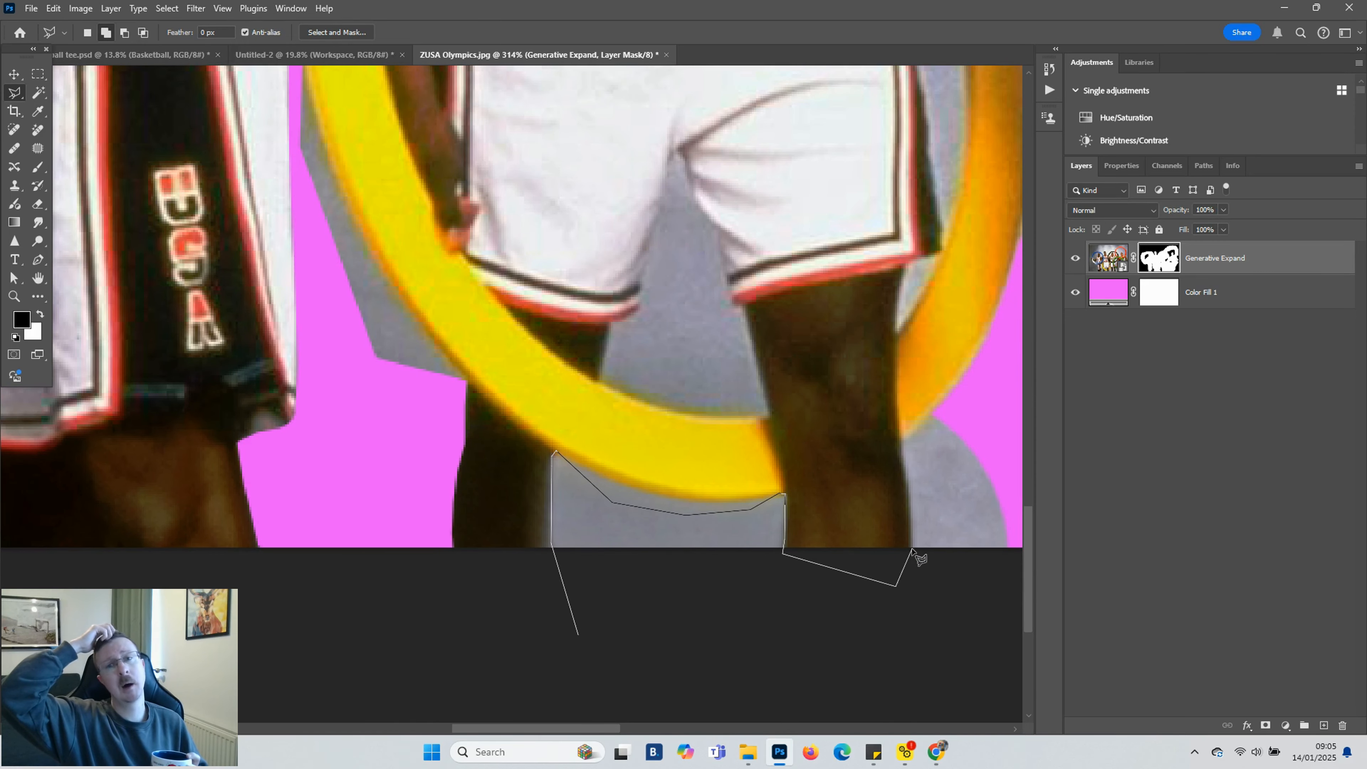
pyautogui.click(902, 439)
pyautogui.click(931, 414)
pyautogui.click(984, 412)
pyautogui.click(1003, 444)
pyautogui.hscroll(9, 1002, 445)
pyautogui.click(765, 492)
pyautogui.click(760, 620)
pyautogui.click(265, 636)
pyautogui.hotkey('shift', 'F5')
pyautogui.press('Return')
pyautogui.hotkey('ctrl', 'd')
# Fill the backdrop selection between the third player's legs black on the mask and deselect
pyautogui.hscroll(10, 557, 569)
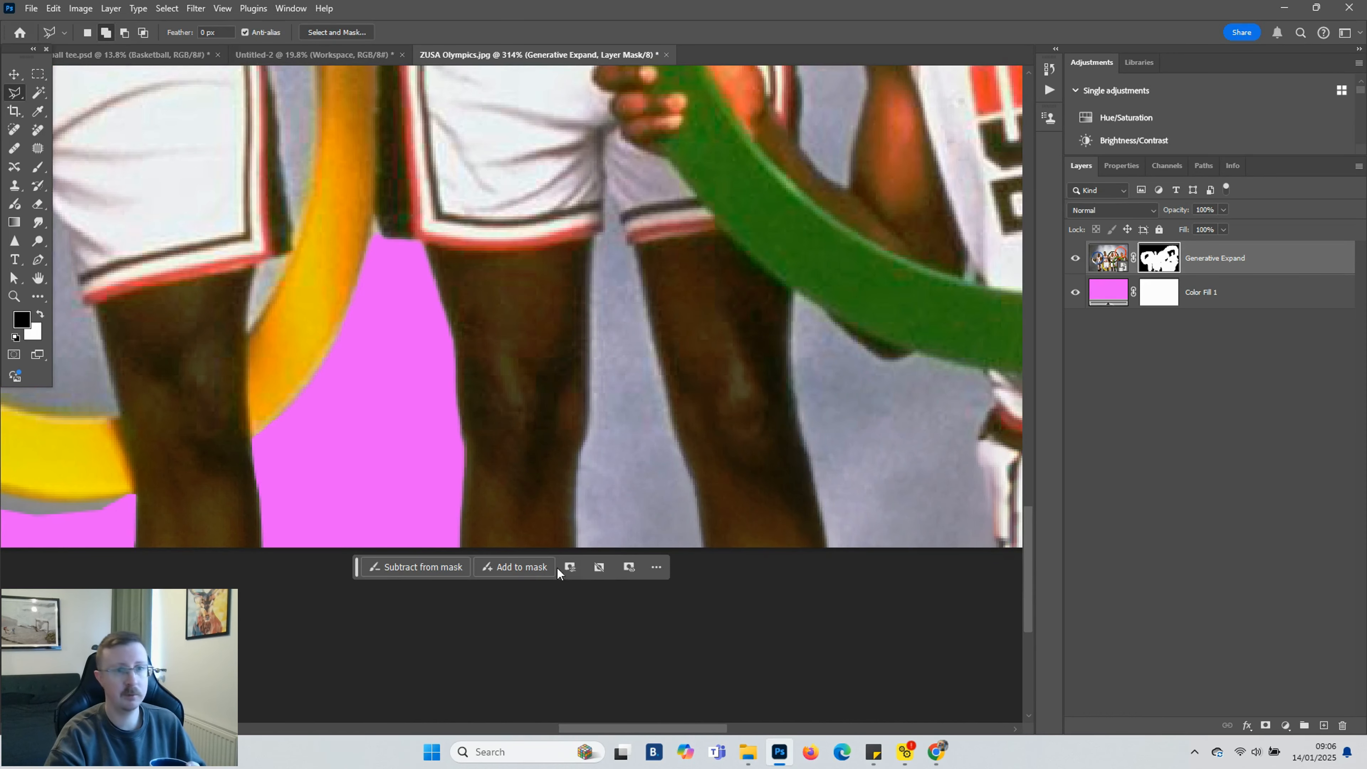
pyautogui.moveTo(587, 645)
pyautogui.mouseDown()
pyautogui.moveTo(574, 481)
pyautogui.moveTo(596, 235)
pyautogui.moveTo(685, 458)
pyautogui.moveTo(677, 611)
pyautogui.mouseUp()
pyautogui.hotkey('shift', 'F5')
pyautogui.press('Return')
pyautogui.hotkey('ctrl', 'd')
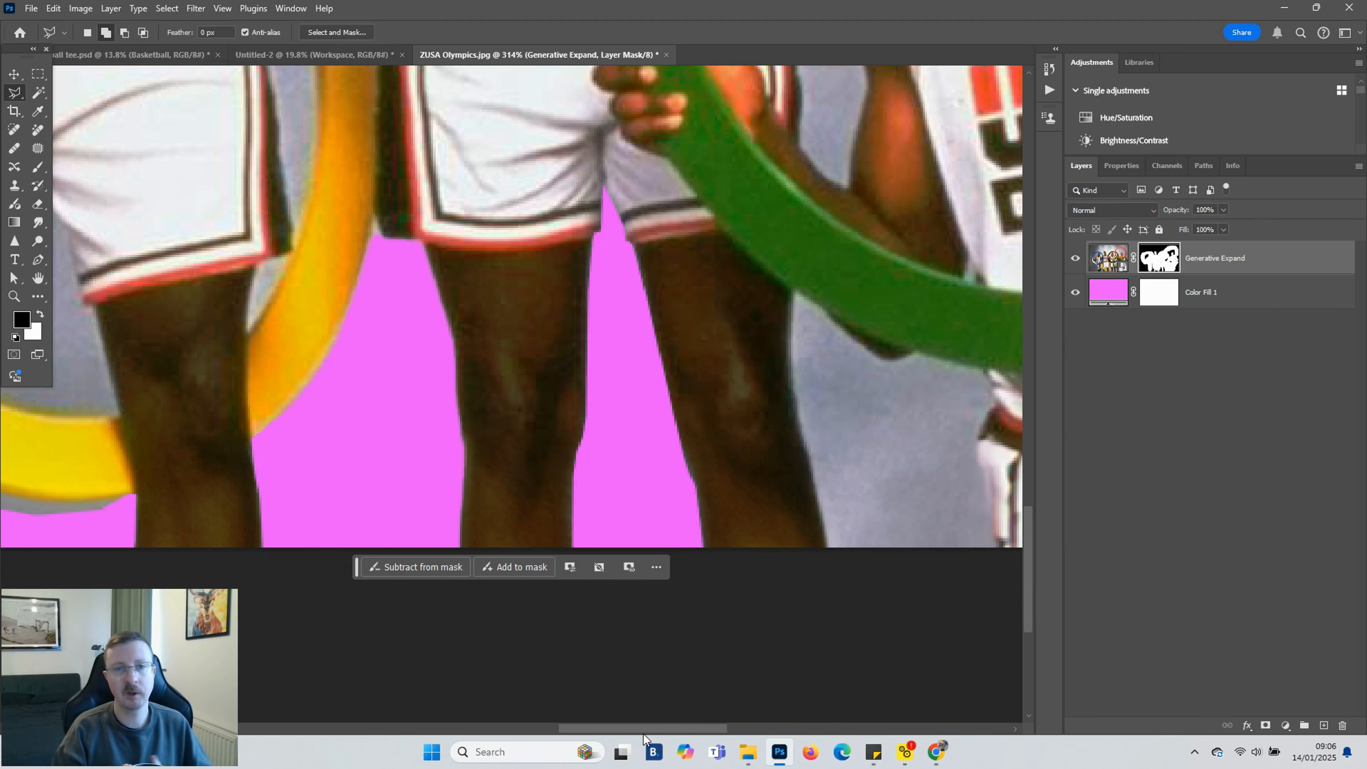
# Lasso the backdrop below the green ring beside the fourth player's leg and fill it black on the mask
pyautogui.hscroll(5, 644, 734)
pyautogui.moveTo(500, 678); pyautogui.dragTo(443, 319)
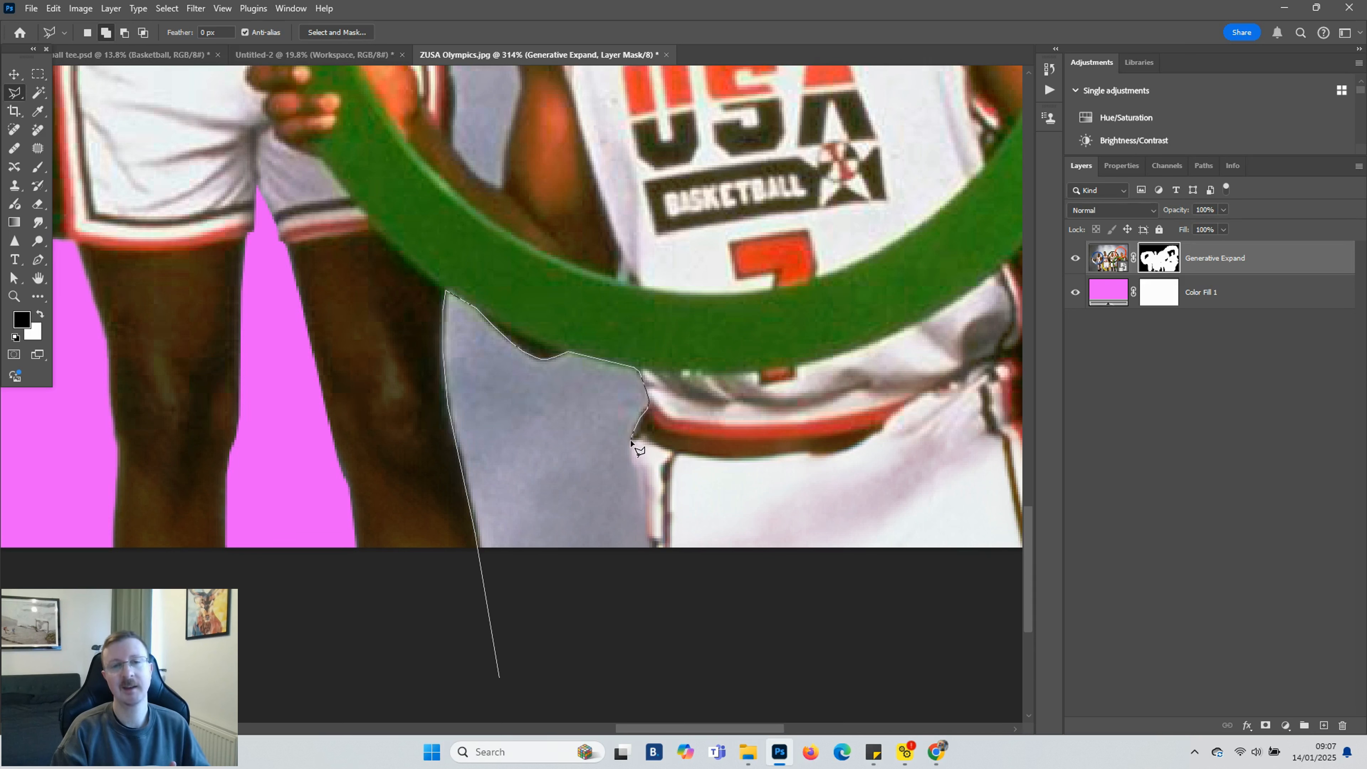
pyautogui.moveTo(645, 506); pyautogui.dragTo(652, 558)
pyautogui.hotkey('shift', 'F5')
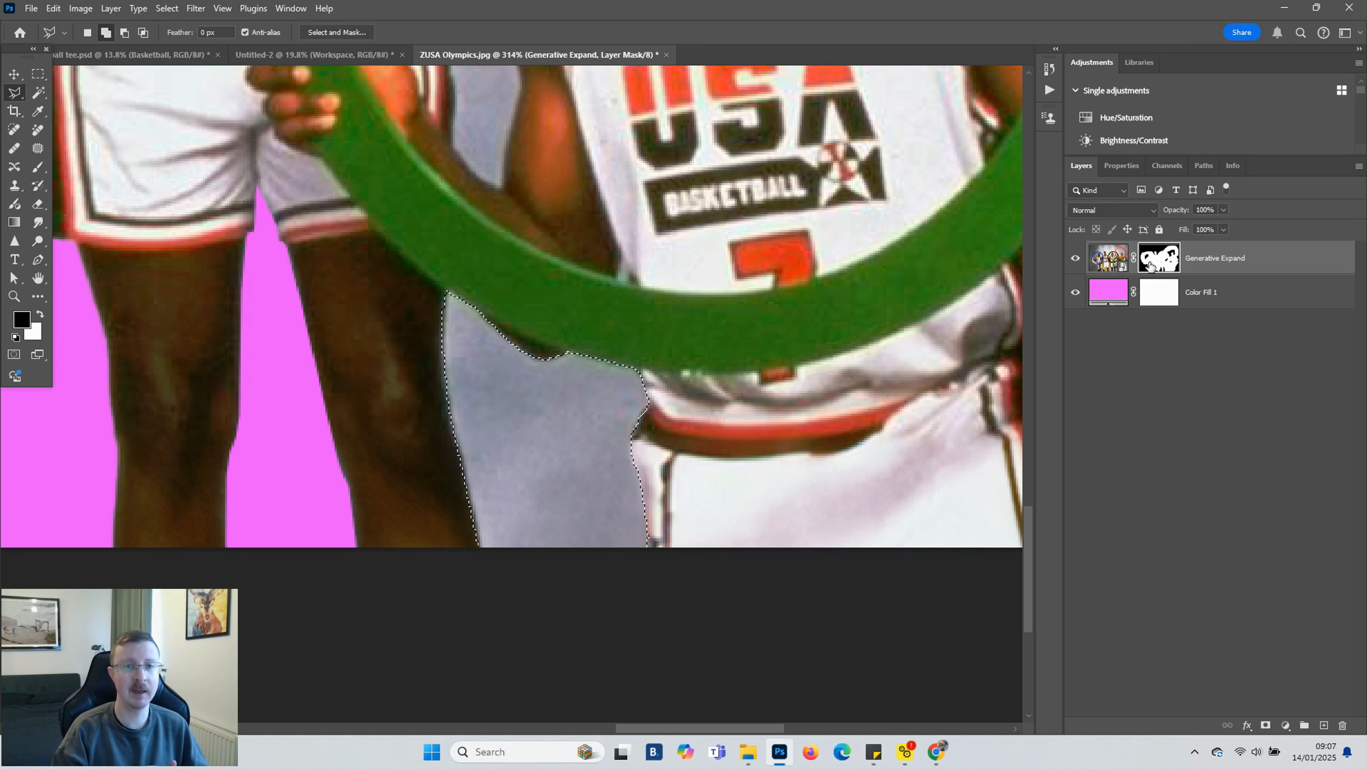
pyautogui.press('Return')
pyautogui.hotkey('ctrl', 'd')
# Zoom in, lasso the small grey gap between the player's shorts, and fill it black on the mask
pyautogui.scroll(-10, 646, 528)
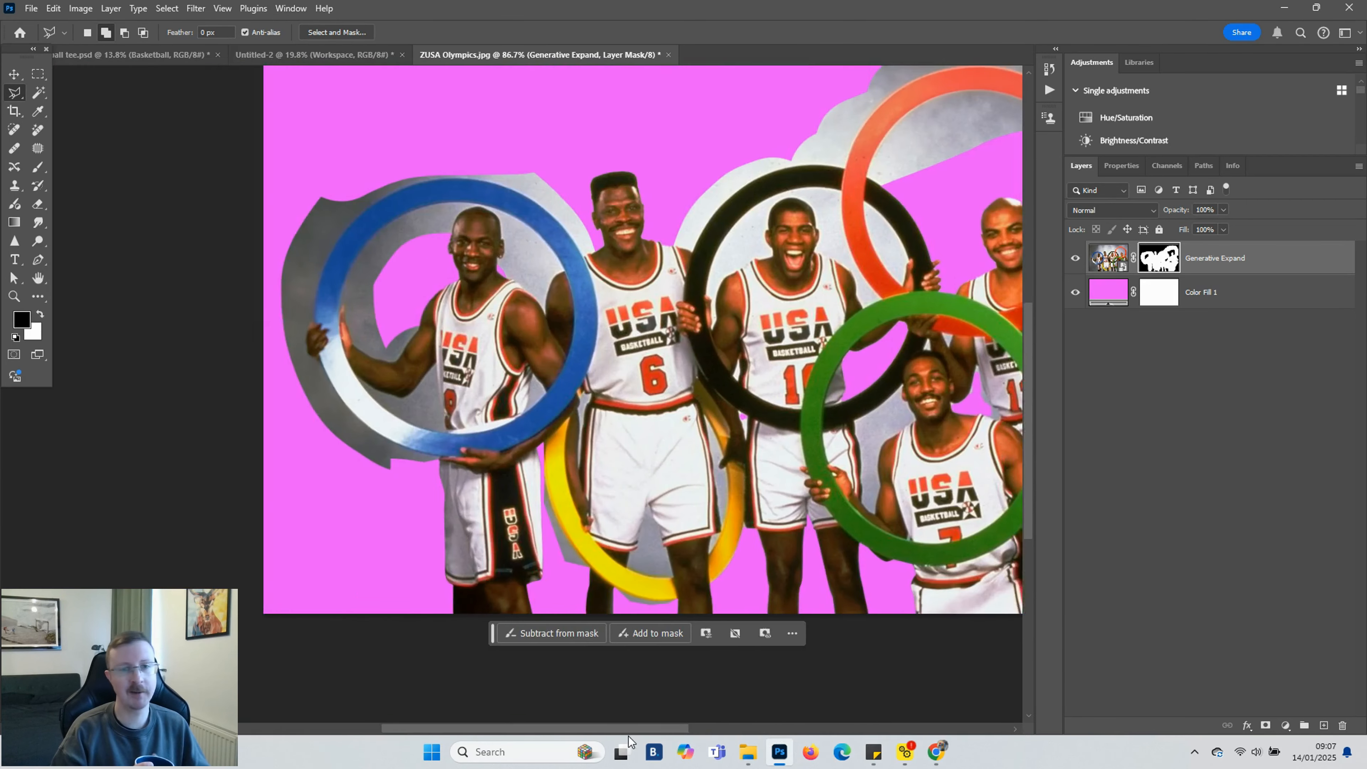
pyautogui.moveTo(628, 737); pyautogui.dragTo(656, 735)
pyautogui.scroll(10, 541, 570)
pyautogui.click(568, 565)
pyautogui.click(545, 560)
pyautogui.click(563, 453)
pyautogui.click(568, 439)
pyautogui.click(591, 434)
pyautogui.click(630, 379)
pyautogui.scroll(5, 685, 426)
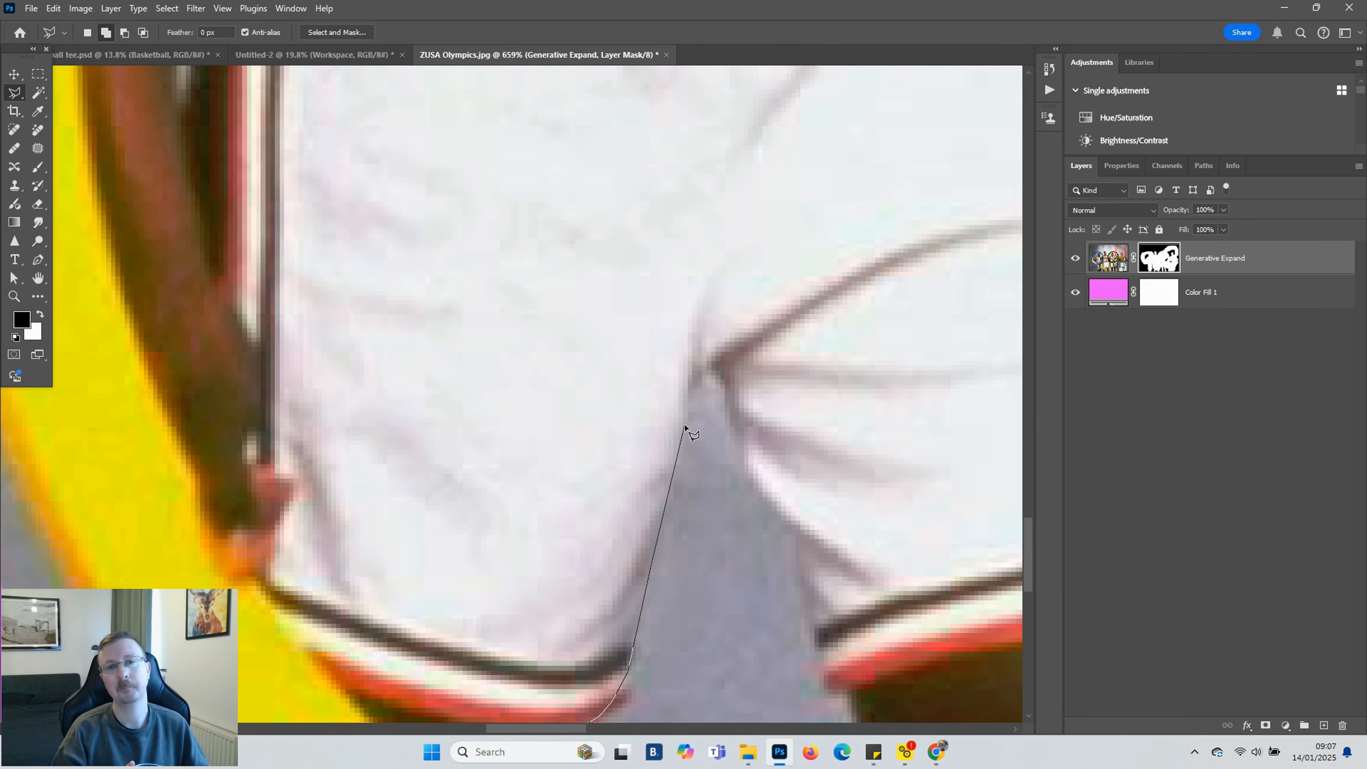
pyautogui.click(753, 499)
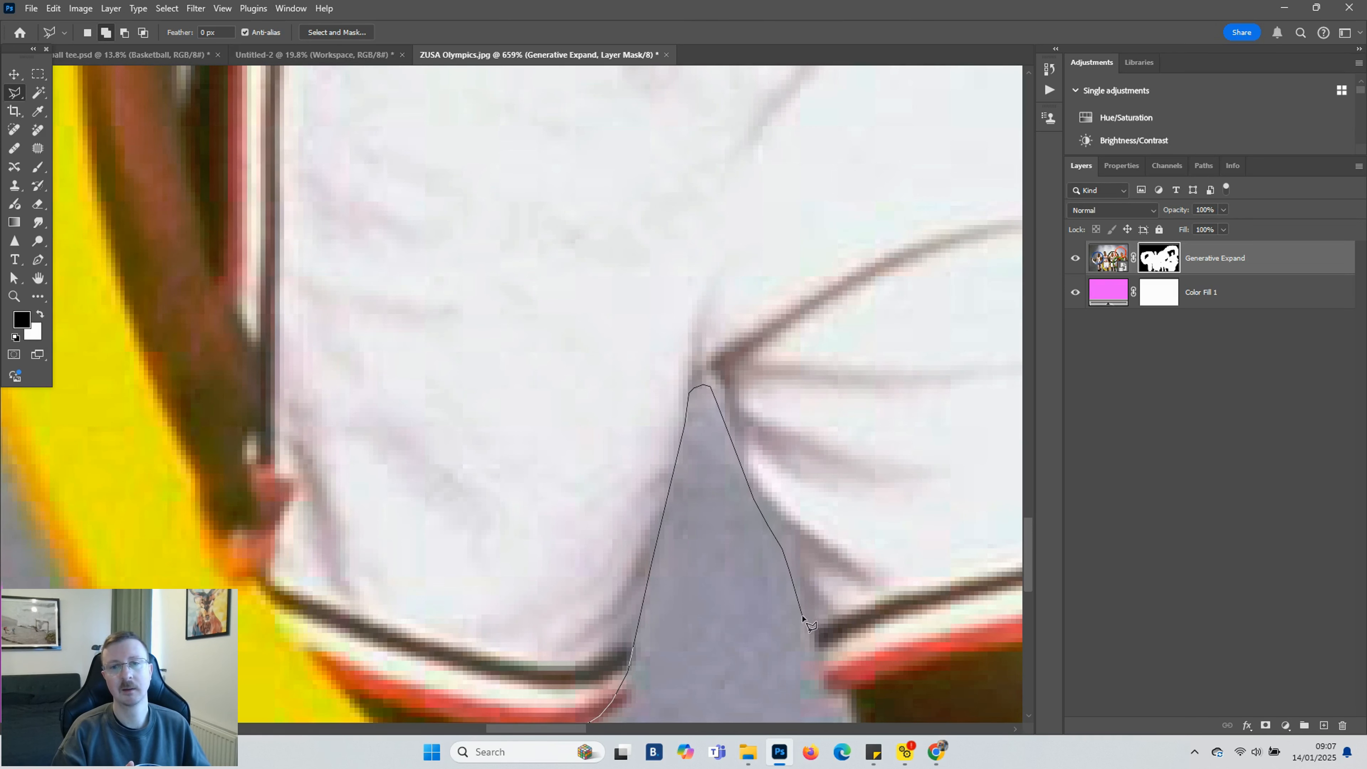
pyautogui.scroll(-5, 846, 696)
pyautogui.click(902, 599)
pyautogui.click(665, 527)
pyautogui.click(568, 540)
pyautogui.hotkey('shift', 'F5')
pyautogui.press('Return')
pyautogui.click(841, 622)
# Lasso the thin sliver of backdrop between a player's shorts and the yellow ring and fill it black on the mask
pyautogui.scroll(-10, 838, 620)
pyautogui.moveTo(583, 731); pyautogui.dragTo(742, 731)
pyautogui.scroll(10, 474, 321)
pyautogui.click(499, 267)
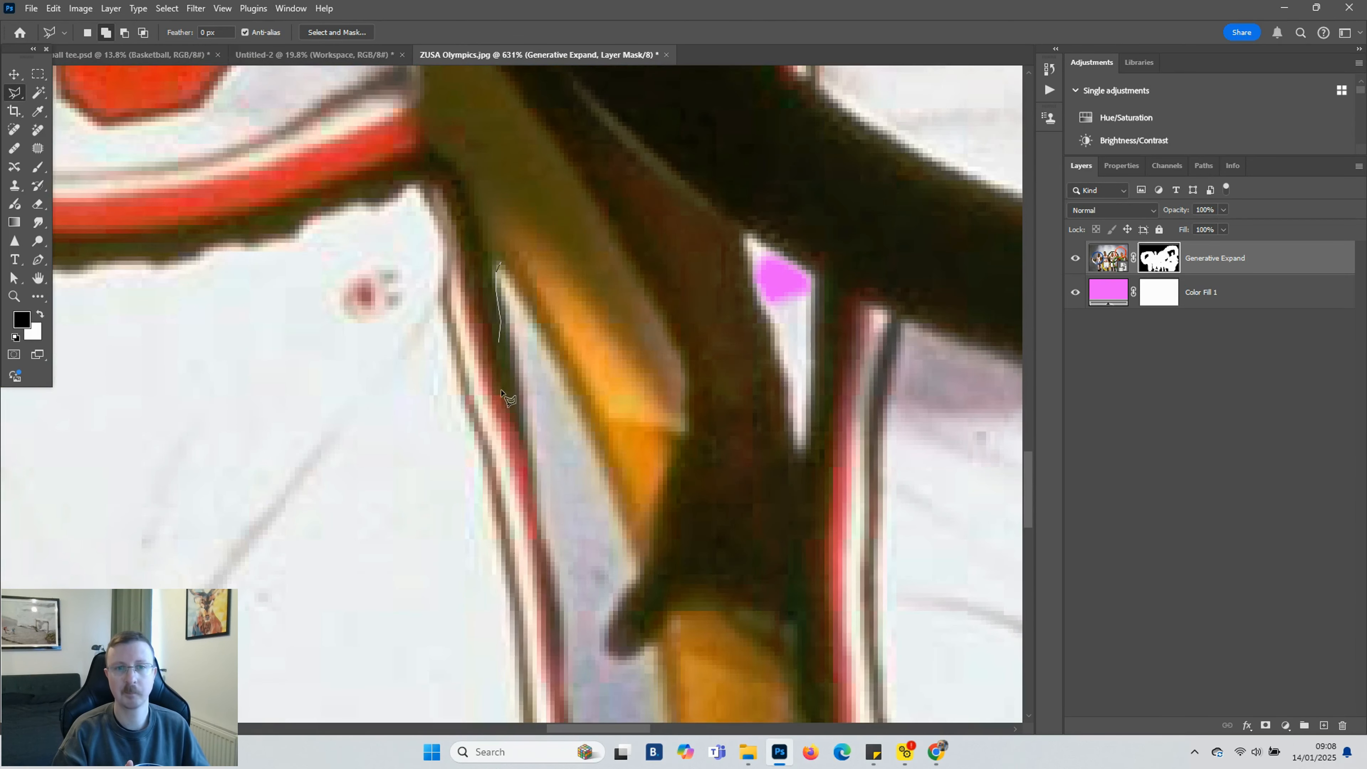
pyautogui.scroll(-5, 571, 668)
pyautogui.scroll(-4, 608, 676)
pyautogui.click(622, 506)
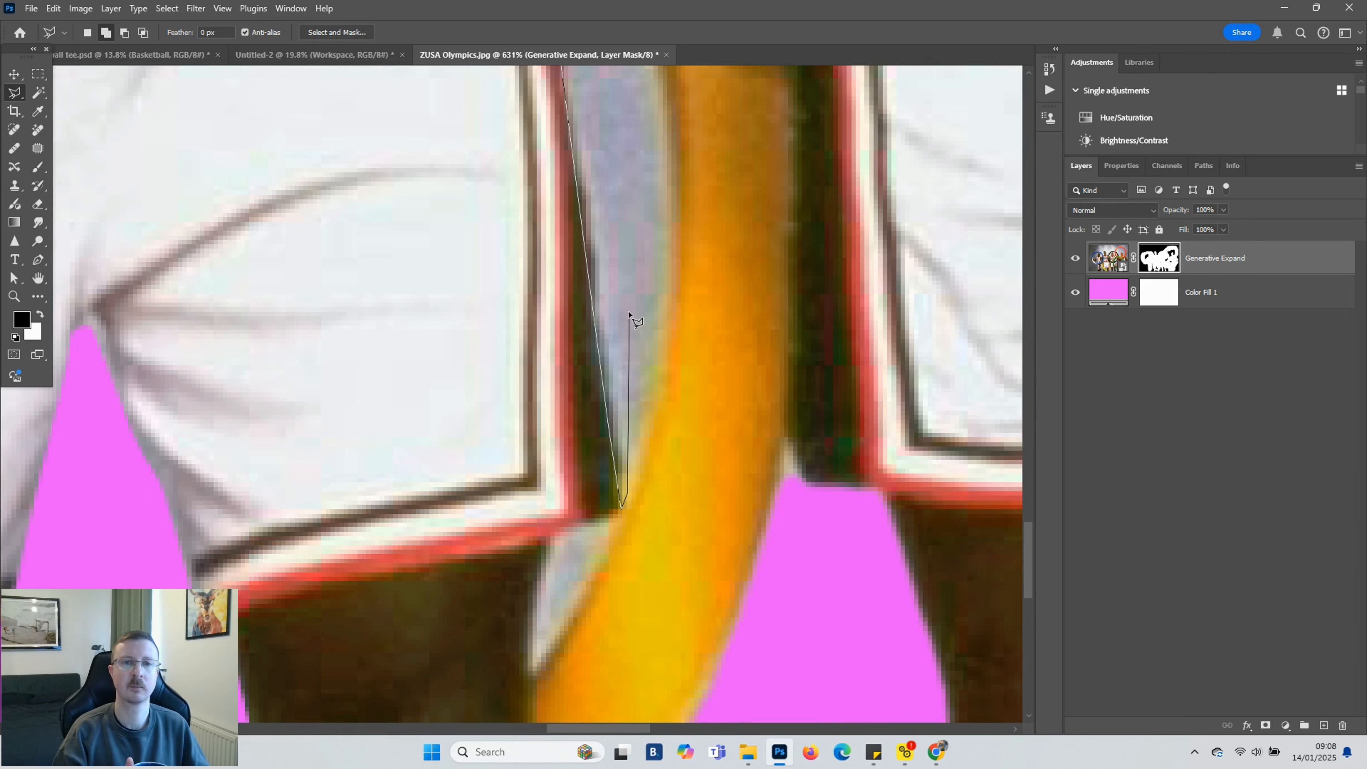
pyautogui.click(643, 202)
pyautogui.scroll(6, 641, 205)
pyautogui.click(581, 385)
pyautogui.scroll(5, 543, 132)
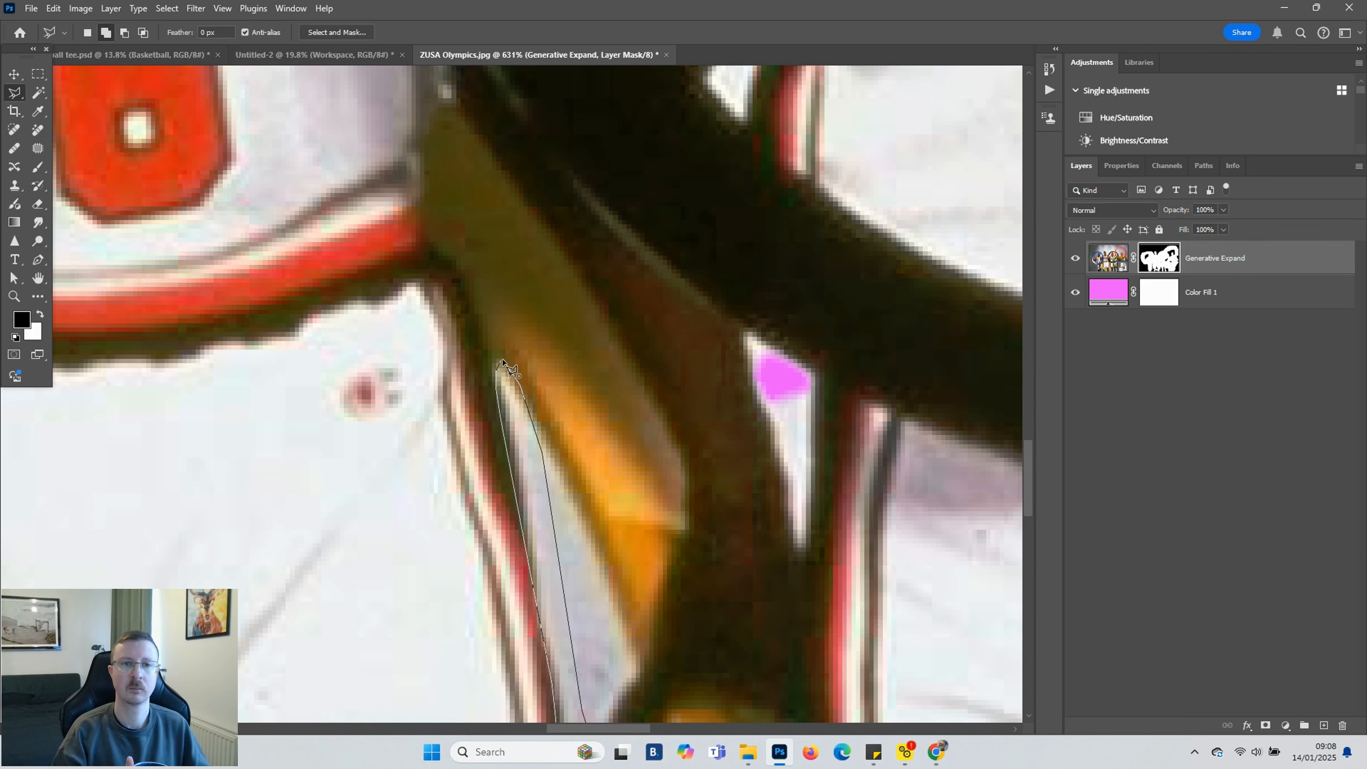
pyautogui.click(502, 360)
pyautogui.hotkey('alt', 'BackSpace')
pyautogui.click(708, 336)
# Lasso the grey backdrop beside the green ring behind the player's shorts and hand and fill it black on the mask
pyautogui.scroll(-10, 799, 310)
pyautogui.scroll(4, 846, 409)
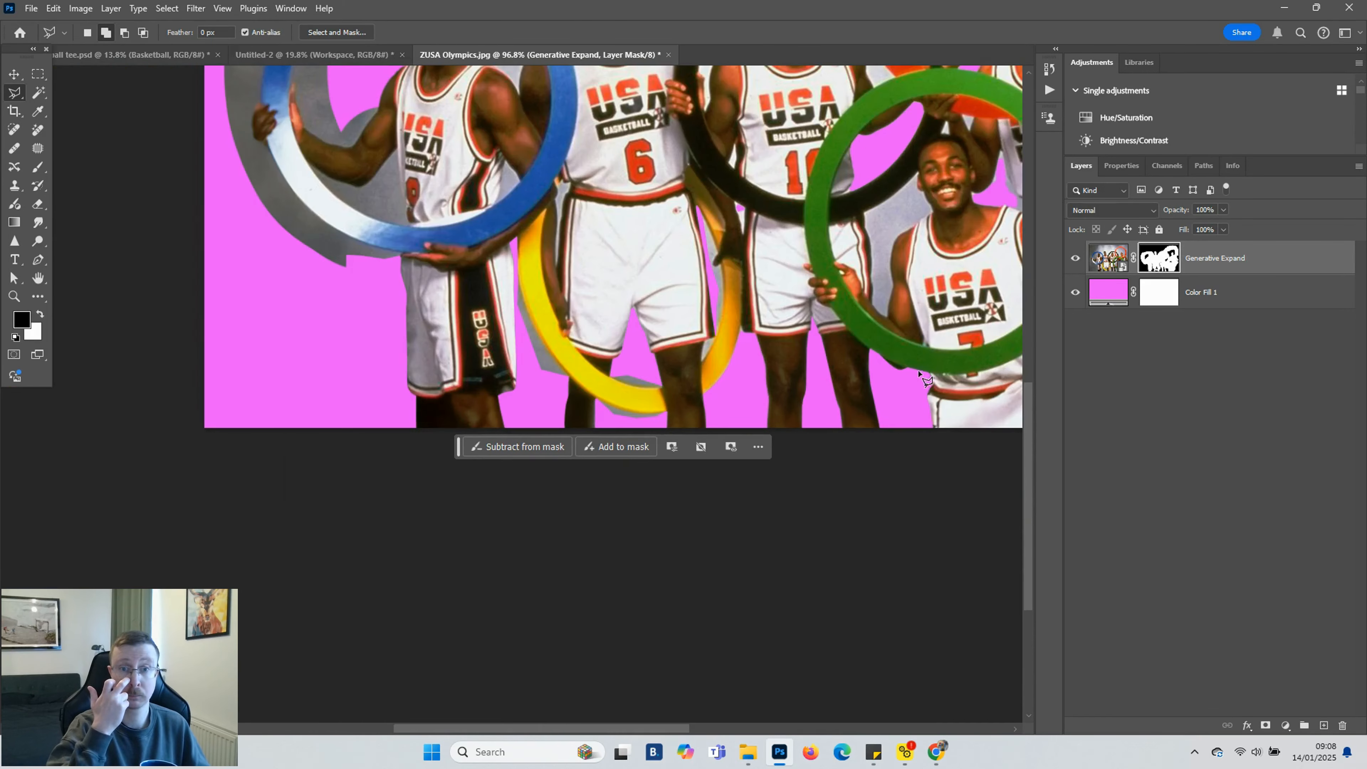
pyautogui.scroll(8, 926, 380)
pyautogui.click(820, 415)
pyautogui.click(755, 344)
pyautogui.click(750, 285)
pyautogui.click(754, 223)
pyautogui.click(746, 163)
pyautogui.click(746, 130)
pyautogui.scroll(6, 746, 131)
pyautogui.click(751, 474)
pyautogui.click(747, 321)
pyautogui.click(737, 264)
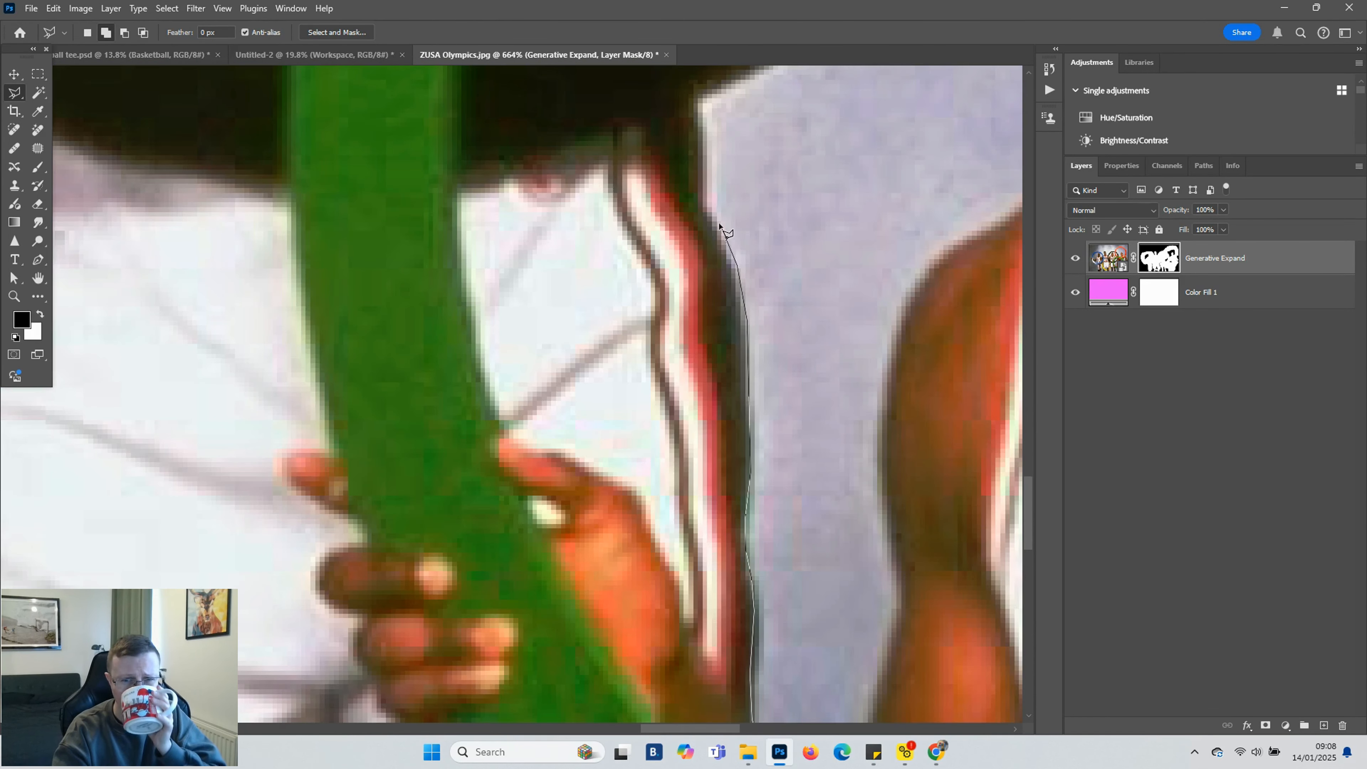
pyautogui.click(701, 120)
pyautogui.moveTo(702, 123); pyautogui.dragTo(705, 385)
pyautogui.click(741, 359)
pyautogui.click(897, 403)
pyautogui.moveTo(908, 431); pyautogui.dragTo(519, 200)
pyautogui.click(480, 653)
pyautogui.moveTo(486, 658); pyautogui.dragTo(487, 459)
pyautogui.click(448, 653)
pyautogui.click(429, 642)
pyautogui.hotkey('shift', 'F5')
pyautogui.press('Return')
pyautogui.hotkey('ctrl', 'd')
# Switch to a hard round brush, adjust its size, and paint out backdrop inside the blue ring on the mask
pyautogui.scroll(-7, 430, 503)
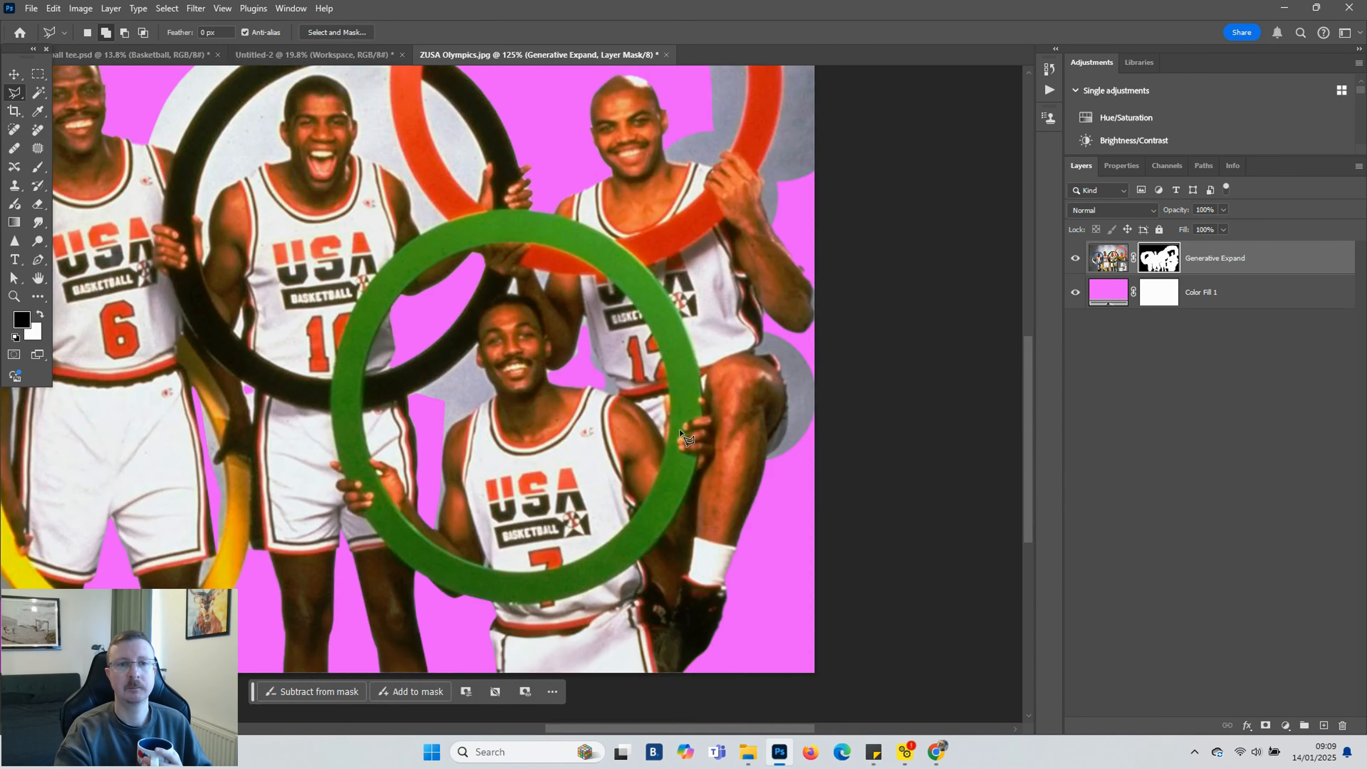
pyautogui.scroll(1, 549, 408)
pyautogui.scroll(-5, 656, 711)
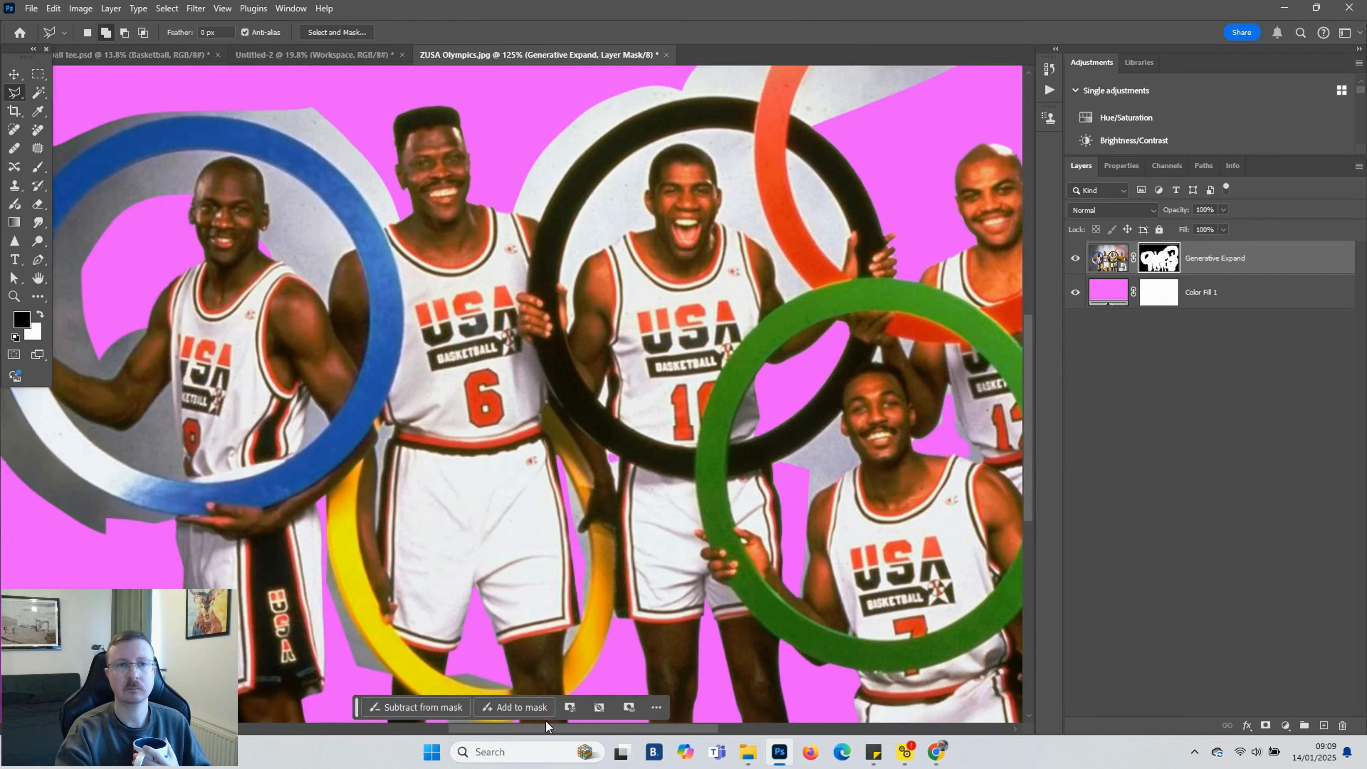
pyautogui.scroll(2, 694, 678)
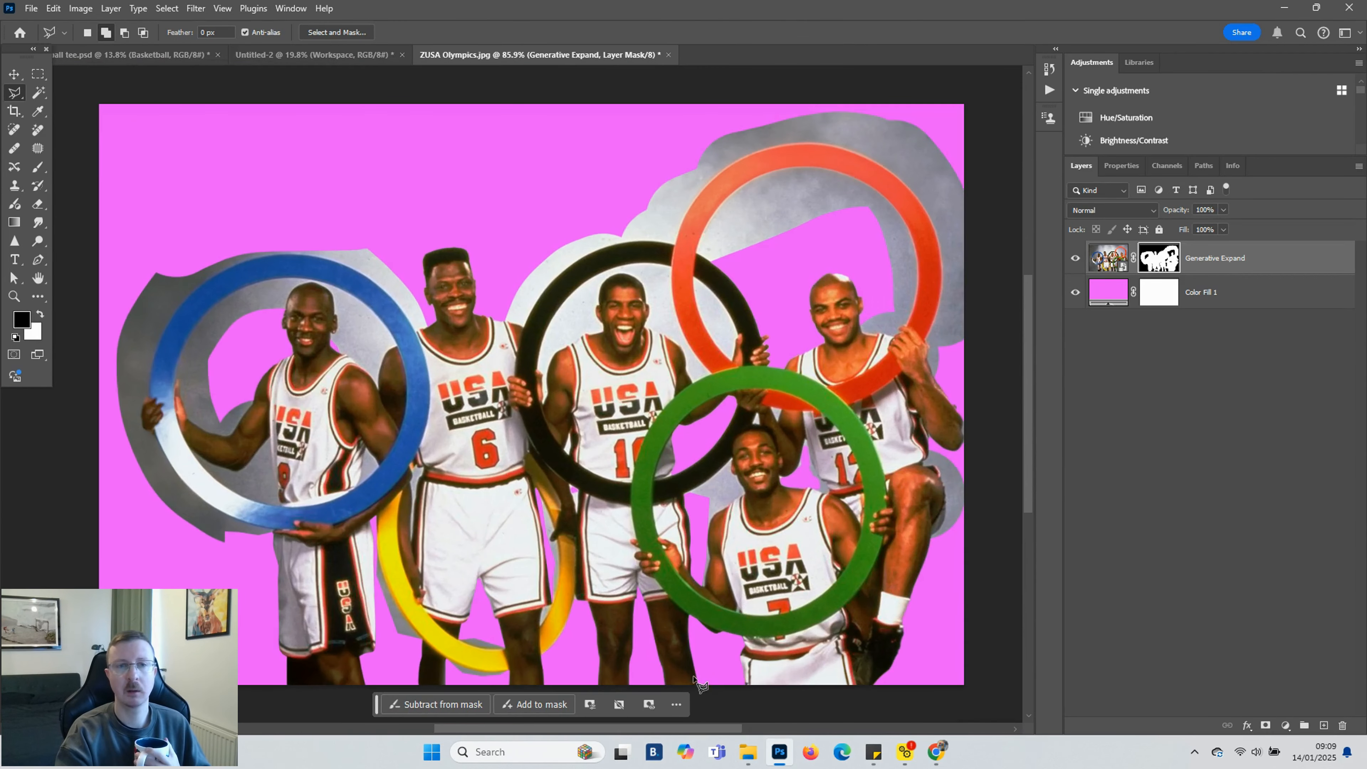
pyautogui.press('b')
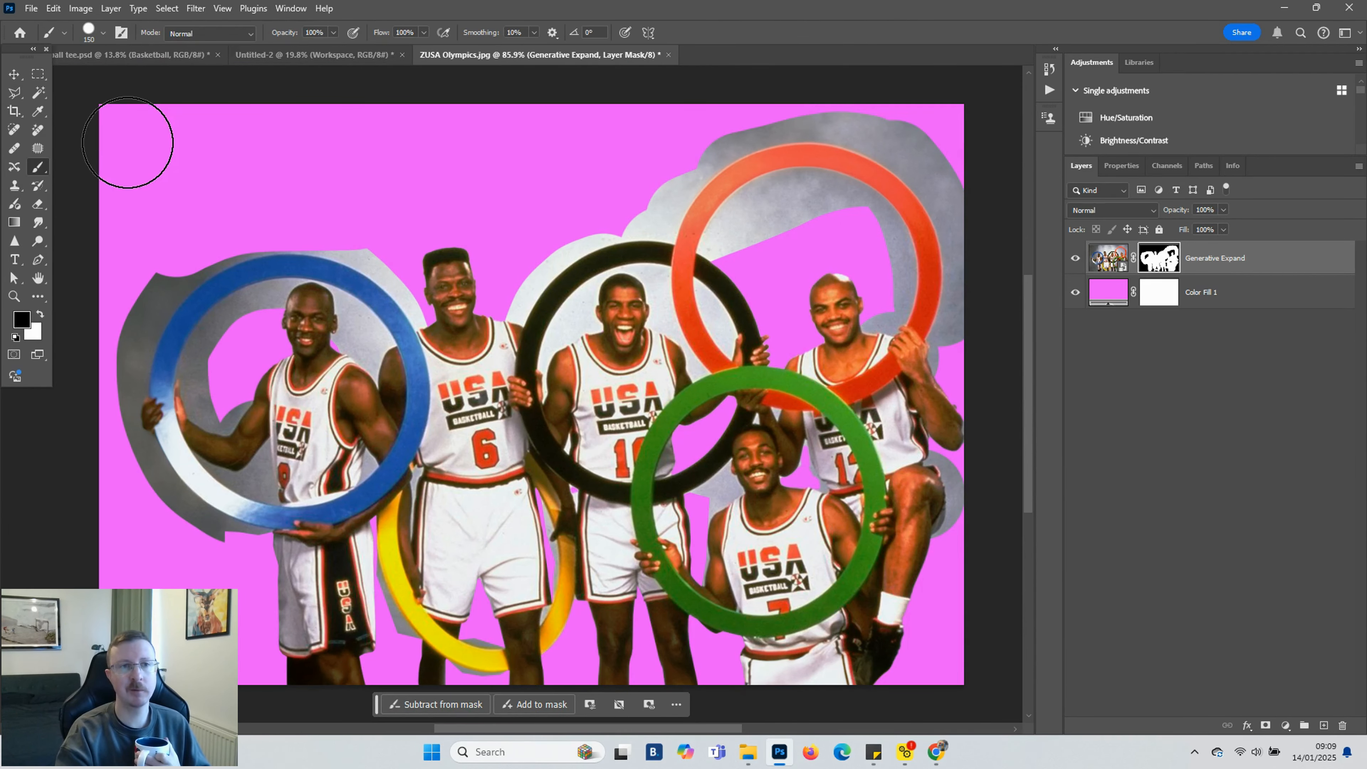
pyautogui.click(103, 33)
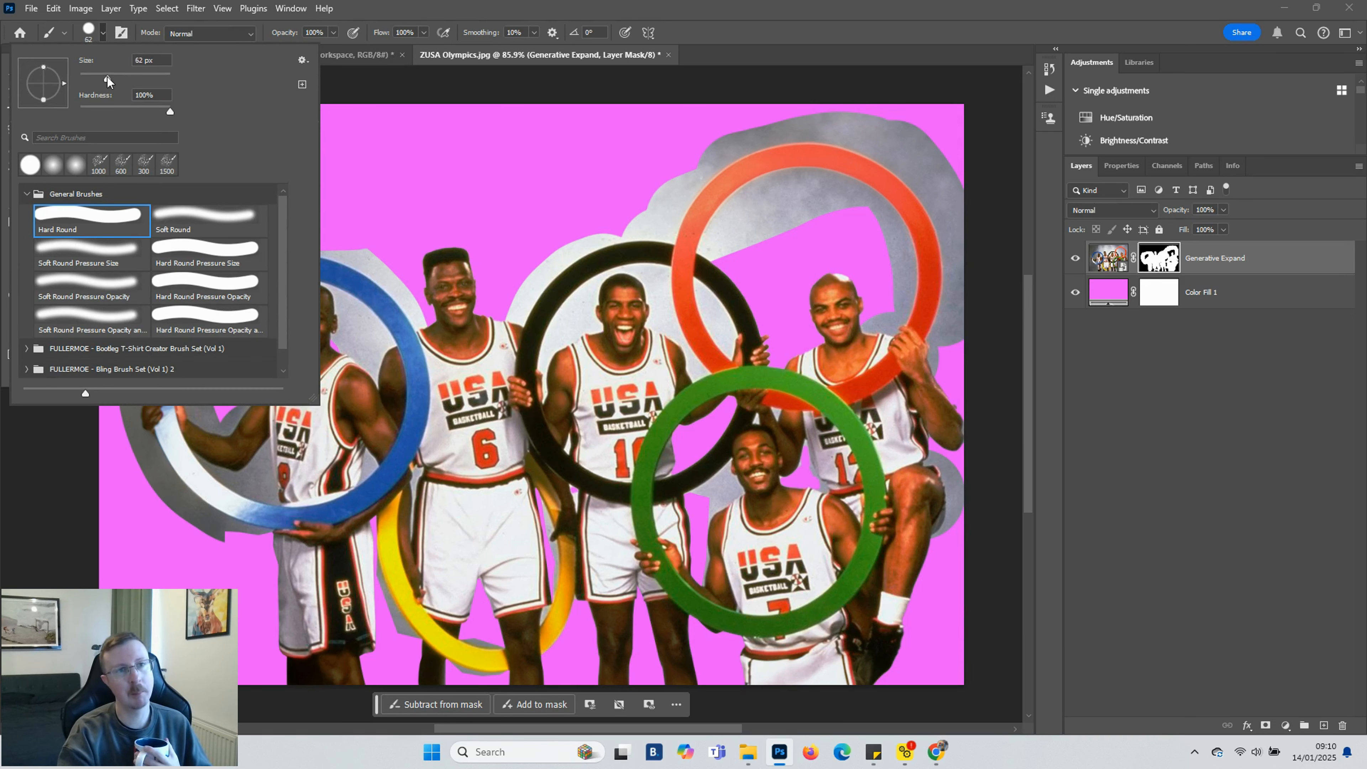
pyautogui.click(424, 161)
pyautogui.press(']')
pyautogui.press(']')
pyautogui.press(']')
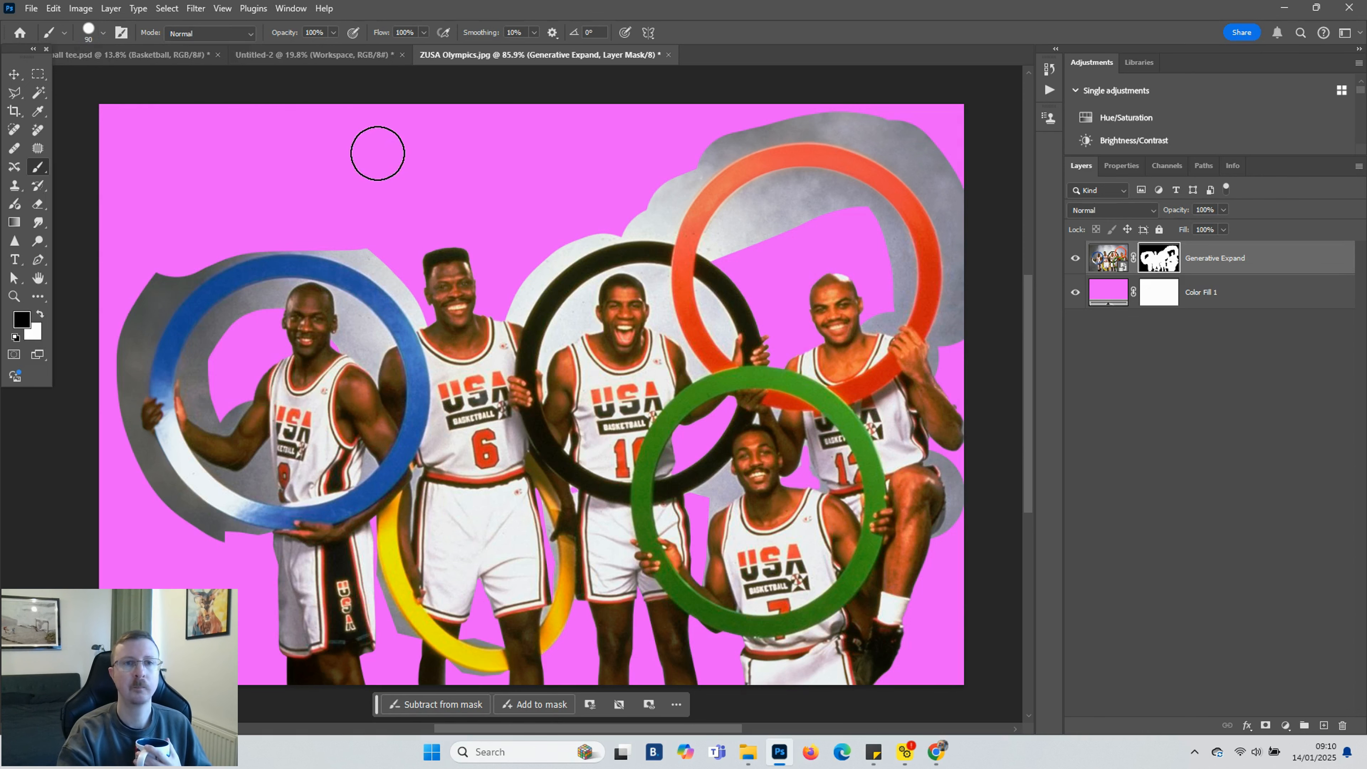
pyautogui.press('[')
pyautogui.press('[')
pyautogui.press('[')
pyautogui.press('[')
pyautogui.press('[')
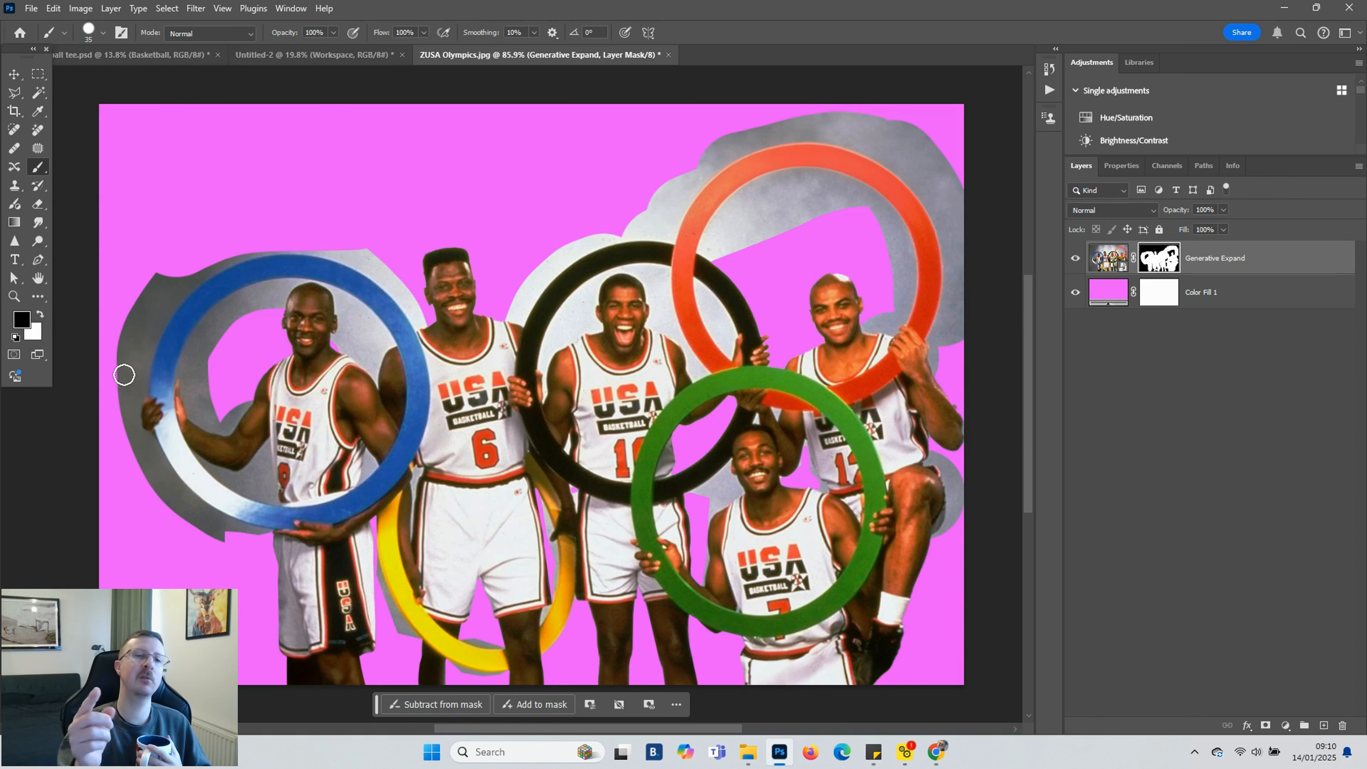
pyautogui.scroll(5, 185, 325)
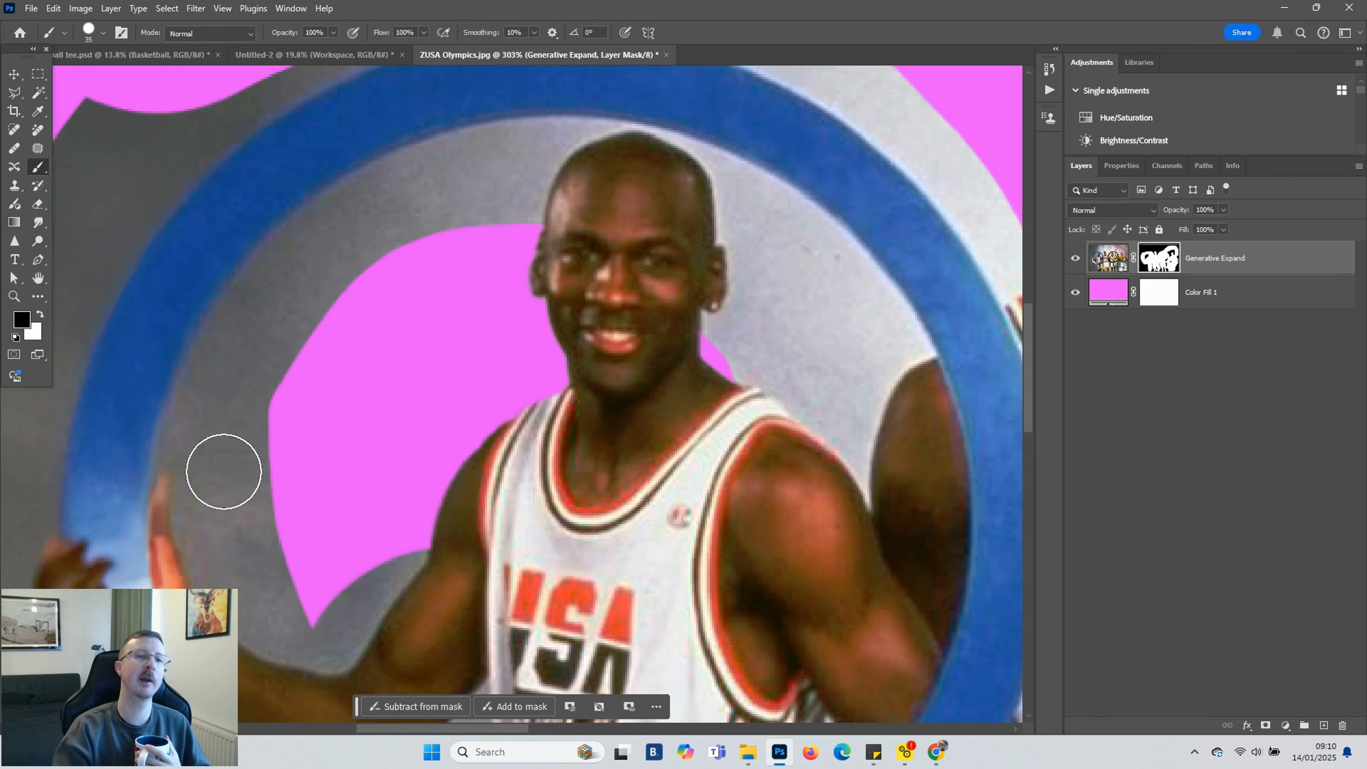
pyautogui.press('[')
pyautogui.press('[')
pyautogui.press('[')
pyautogui.press('[')
pyautogui.scroll(3, 189, 510)
pyautogui.moveTo(194, 520)
pyautogui.mouseDown()
pyautogui.moveTo(195, 573)
pyautogui.moveTo(176, 438)
pyautogui.moveTo(132, 439)
pyautogui.moveTo(141, 348)
pyautogui.mouseUp()
pyautogui.press('[')
pyautogui.press('[')
pyautogui.press('[')
pyautogui.press('[')
pyautogui.press('[')
pyautogui.press(']')
pyautogui.press(']')
pyautogui.press(']')
pyautogui.press(']')
pyautogui.press(']')
pyautogui.press(']')
pyautogui.press(']')
pyautogui.scroll(3, 168, 397)
pyautogui.moveTo(177, 543)
pyautogui.mouseDown()
pyautogui.moveTo(172, 501)
pyautogui.moveTo(193, 428)
pyautogui.moveTo(345, 199)
pyautogui.mouseUp()
pyautogui.scroll(3, 345, 199)
pyautogui.moveTo(446, 339)
pyautogui.mouseDown()
pyautogui.moveTo(483, 313)
pyautogui.moveTo(689, 235)
pyautogui.moveTo(841, 224)
pyautogui.moveTo(794, 292)
pyautogui.moveTo(775, 377)
pyautogui.mouseUp()
pyautogui.press('[')
pyautogui.press('[')
pyautogui.press('[')
pyautogui.press('[')
pyautogui.press('[')
pyautogui.press('[')
pyautogui.press('[')
pyautogui.press('[')
pyautogui.scroll(-5, 531, 461)
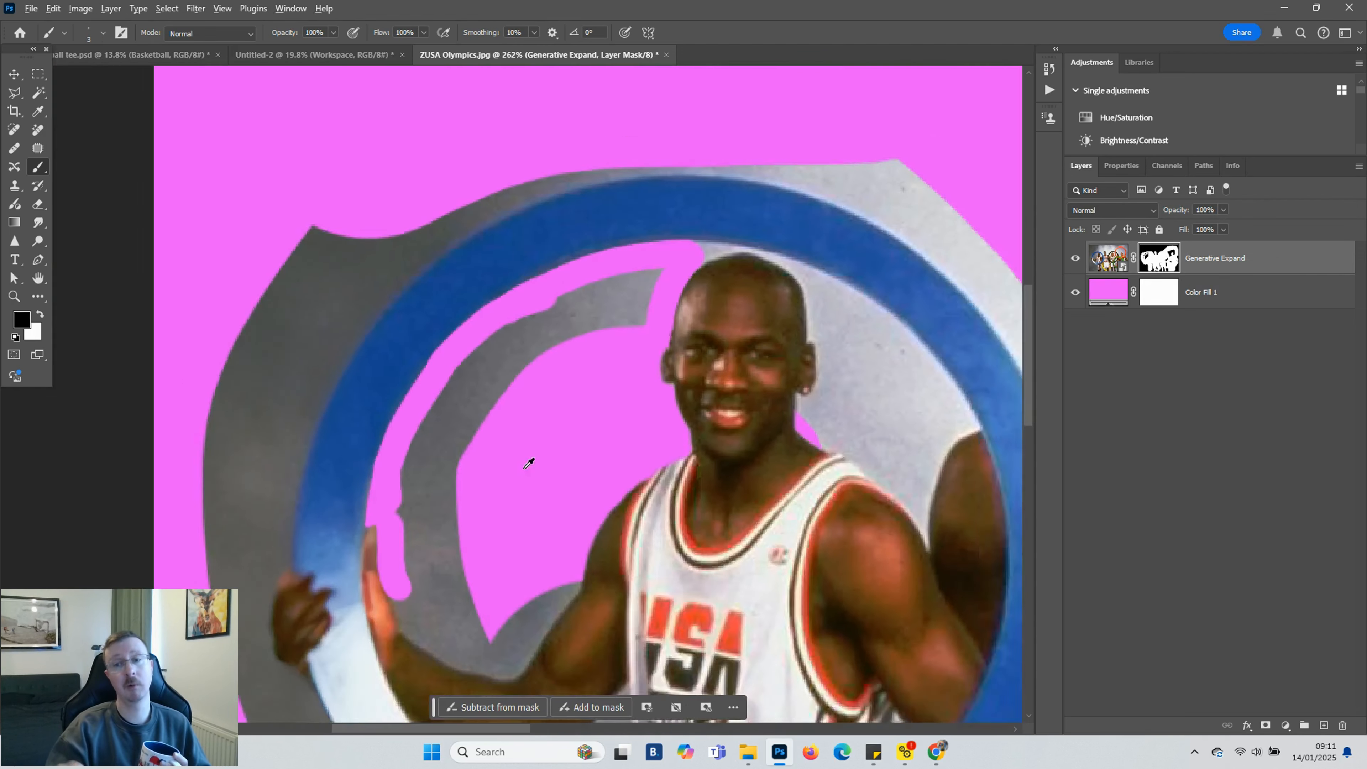
# Paint out the remaining grey backdrop inside the blue ring and around the player's head on the mask, resizing the brush as needed
pyautogui.scroll(3, 451, 357)
pyautogui.press('x')
pyautogui.press(']')
pyautogui.press(']')
pyautogui.press(']')
pyautogui.press(']')
pyautogui.press(']')
pyautogui.press(']')
pyautogui.press(']')
pyautogui.press(']')
pyautogui.press(']')
pyautogui.press(']')
pyautogui.scroll(-3, 415, 334)
pyautogui.press('x')
pyautogui.moveTo(421, 474)
pyautogui.mouseDown()
pyautogui.moveTo(402, 444)
pyautogui.moveTo(620, 119)
pyautogui.moveTo(702, 128)
pyautogui.moveTo(537, 256)
pyautogui.moveTo(422, 552)
pyautogui.moveTo(426, 513)
pyautogui.moveTo(359, 472)
pyautogui.moveTo(353, 521)
pyautogui.moveTo(378, 635)
pyautogui.moveTo(467, 667)
pyautogui.moveTo(402, 464)
pyautogui.moveTo(451, 502)
pyautogui.moveTo(523, 526)
pyautogui.moveTo(561, 518)
pyautogui.moveTo(646, 390)
pyautogui.moveTo(566, 427)
pyautogui.moveTo(613, 405)
pyautogui.moveTo(516, 504)
pyautogui.moveTo(512, 420)
pyautogui.moveTo(532, 395)
pyautogui.mouseUp()
pyautogui.scroll(1, 307, 473)
pyautogui.press('[')
pyautogui.press('[')
pyautogui.press('[')
pyautogui.press('[')
pyautogui.press('[')
pyautogui.press('[')
pyautogui.scroll(-3, 464, 663)
pyautogui.press(']')
pyautogui.press(']')
pyautogui.press(']')
pyautogui.press(']')
pyautogui.scroll(-10, 532, 395)
pyautogui.scroll(10, 616, 363)
pyautogui.scroll(4, 648, 402)
pyautogui.moveTo(648, 457)
pyautogui.mouseDown()
pyautogui.moveTo(601, 406)
pyautogui.moveTo(571, 329)
pyautogui.moveTo(611, 322)
pyautogui.mouseUp()
pyautogui.scroll(7, 586, 412)
pyautogui.press('[')
pyautogui.press('[')
pyautogui.press('[')
pyautogui.press('[')
pyautogui.press('[')
pyautogui.press('[')
pyautogui.press('[')
pyautogui.press('[')
pyautogui.press(']')
pyautogui.moveTo(587, 369); pyautogui.dragTo(655, 178)
pyautogui.scroll(5, 656, 177)
pyautogui.moveTo(656, 497)
pyautogui.mouseDown()
pyautogui.moveTo(656, 448)
pyautogui.moveTo(623, 373)
pyautogui.moveTo(641, 265)
pyautogui.mouseUp()
pyautogui.scroll(2, 400, 232)
pyautogui.moveTo(167, 236); pyautogui.dragTo(305, 190)
pyautogui.moveTo(184, 232); pyautogui.dragTo(175, 240)
pyautogui.moveTo(305, 195)
pyautogui.mouseDown()
pyautogui.moveTo(511, 273)
pyautogui.moveTo(597, 477)
pyautogui.mouseUp()
pyautogui.press(']')
pyautogui.press(']')
pyautogui.moveTo(218, 241)
pyautogui.mouseDown()
pyautogui.moveTo(190, 165)
pyautogui.moveTo(287, 174)
pyautogui.moveTo(579, 248)
pyautogui.moveTo(841, 388)
pyautogui.mouseUp()
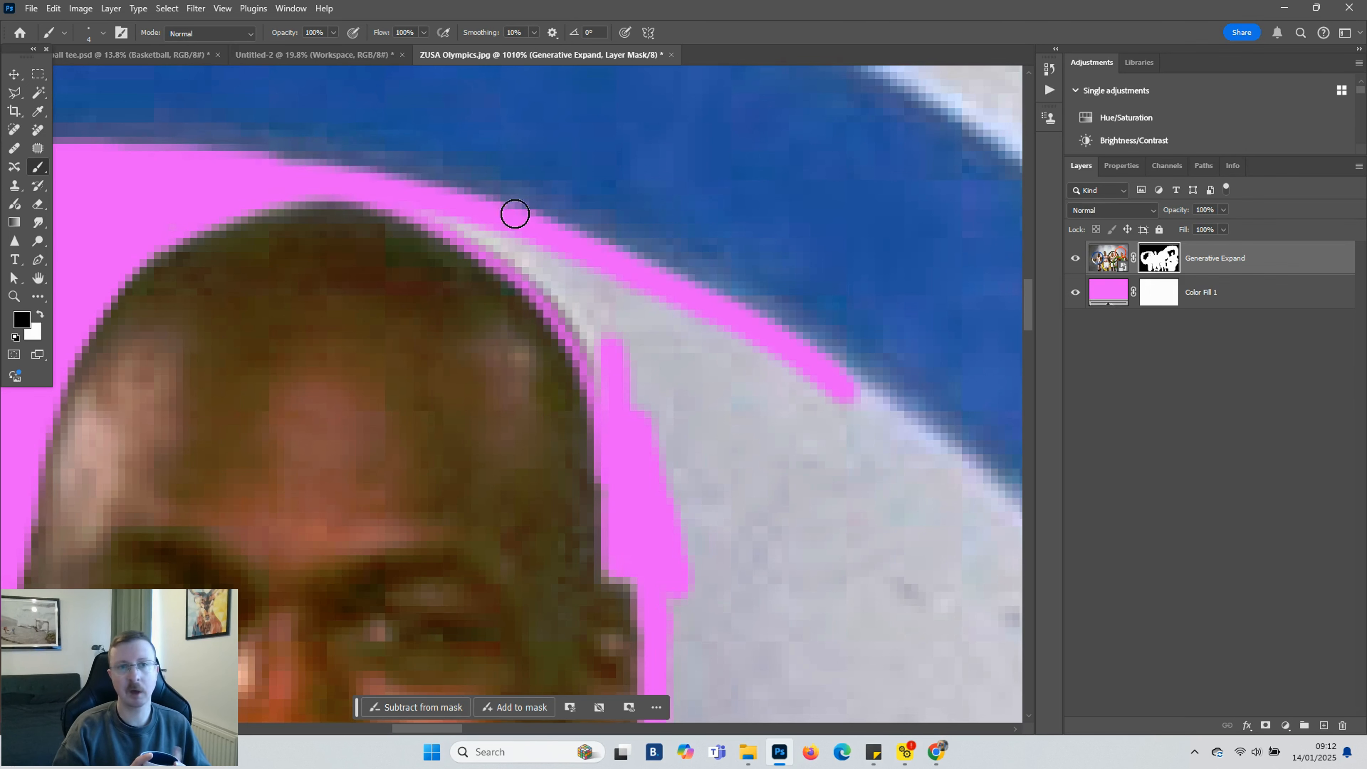
# Refine the mask edge along the player's head and the blue ring, alternating black and white to hide or restore pixels
pyautogui.moveTo(431, 223); pyautogui.dragTo(612, 392)
pyautogui.moveTo(516, 245); pyautogui.dragTo(839, 439)
pyautogui.press(']')
pyautogui.press(']')
pyautogui.press(']')
pyautogui.press(']')
pyautogui.press(']')
pyautogui.moveTo(653, 396)
pyautogui.mouseDown()
pyautogui.moveTo(800, 391)
pyautogui.moveTo(982, 525)
pyautogui.mouseUp()
pyautogui.scroll(-1, 934, 525)
pyautogui.moveTo(910, 342)
pyautogui.mouseDown()
pyautogui.moveTo(888, 424)
pyautogui.moveTo(902, 355)
pyautogui.mouseUp()
pyautogui.press('x')
pyautogui.moveTo(887, 287); pyautogui.dragTo(914, 331)
pyautogui.press('x')
pyautogui.moveTo(859, 402); pyautogui.dragTo(813, 522)
pyautogui.scroll(-7, 813, 517)
pyautogui.scroll(5, 872, 456)
pyautogui.press('[')
pyautogui.press('[')
pyautogui.press('[')
pyautogui.moveTo(672, 449)
pyautogui.mouseDown()
pyautogui.moveTo(851, 587)
pyautogui.moveTo(922, 577)
pyautogui.moveTo(916, 605)
pyautogui.moveTo(1007, 340)
pyautogui.mouseUp()
pyautogui.scroll(-1, 962, 595)
pyautogui.press('[')
pyautogui.press('[')
pyautogui.press('[')
pyautogui.press(']')
pyautogui.press(']')
pyautogui.moveTo(458, 729); pyautogui.dragTo(489, 729)
pyautogui.scroll(2, 539, 269)
pyautogui.moveTo(537, 100)
pyautogui.mouseDown()
pyautogui.moveTo(672, 245)
pyautogui.moveTo(742, 378)
pyautogui.moveTo(704, 388)
pyautogui.mouseUp()
pyautogui.press(']')
pyautogui.press(']')
pyautogui.press(']')
pyautogui.press(']')
pyautogui.press(']')
pyautogui.press(']')
pyautogui.moveTo(576, 567); pyautogui.dragTo(656, 290)
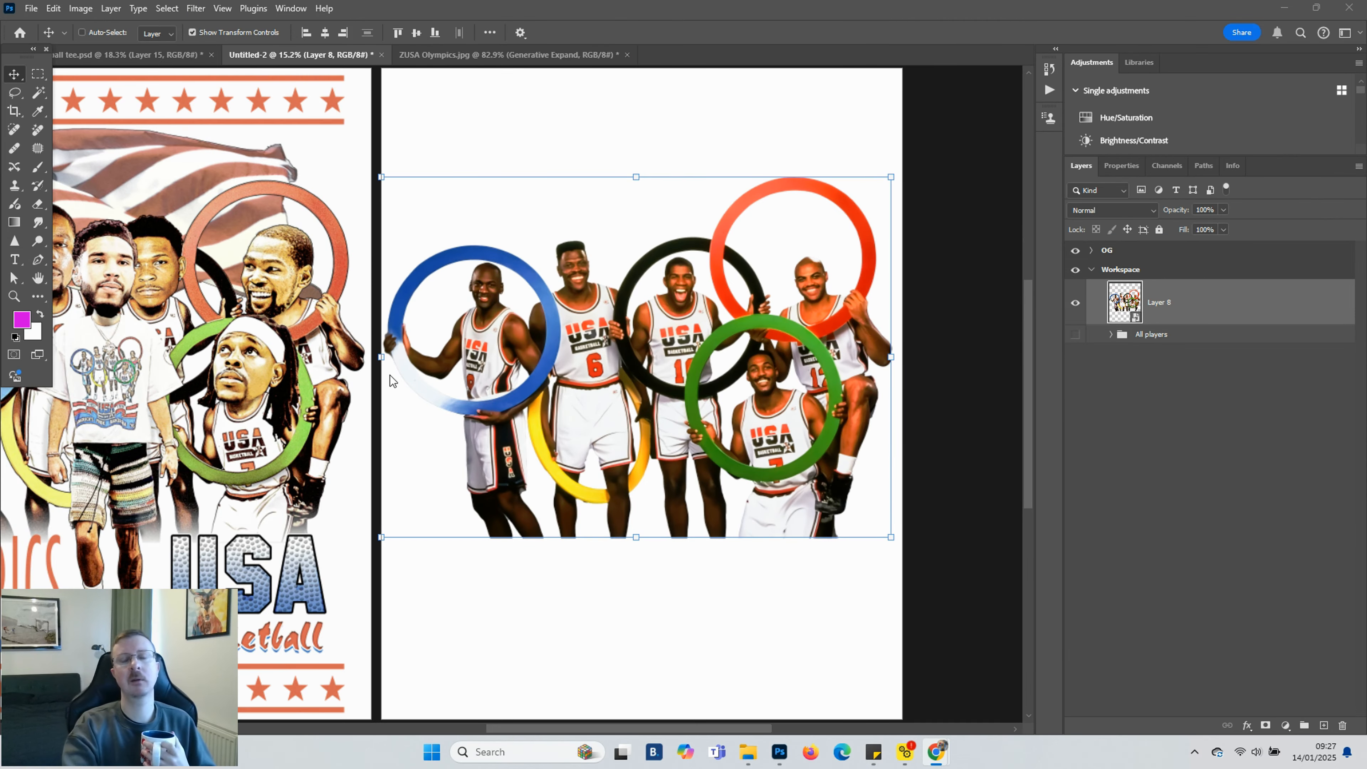
pyautogui.click(32, 9)
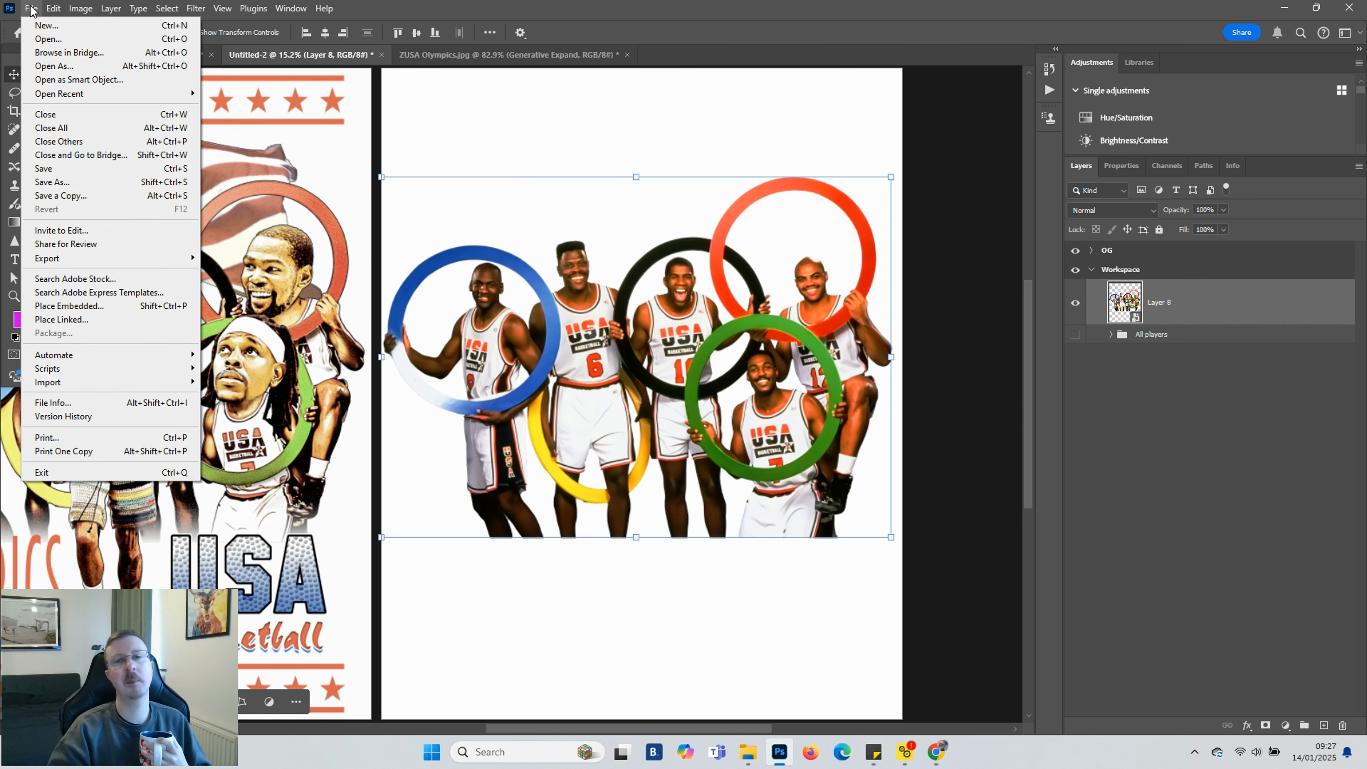
pyautogui.click(41, 26)
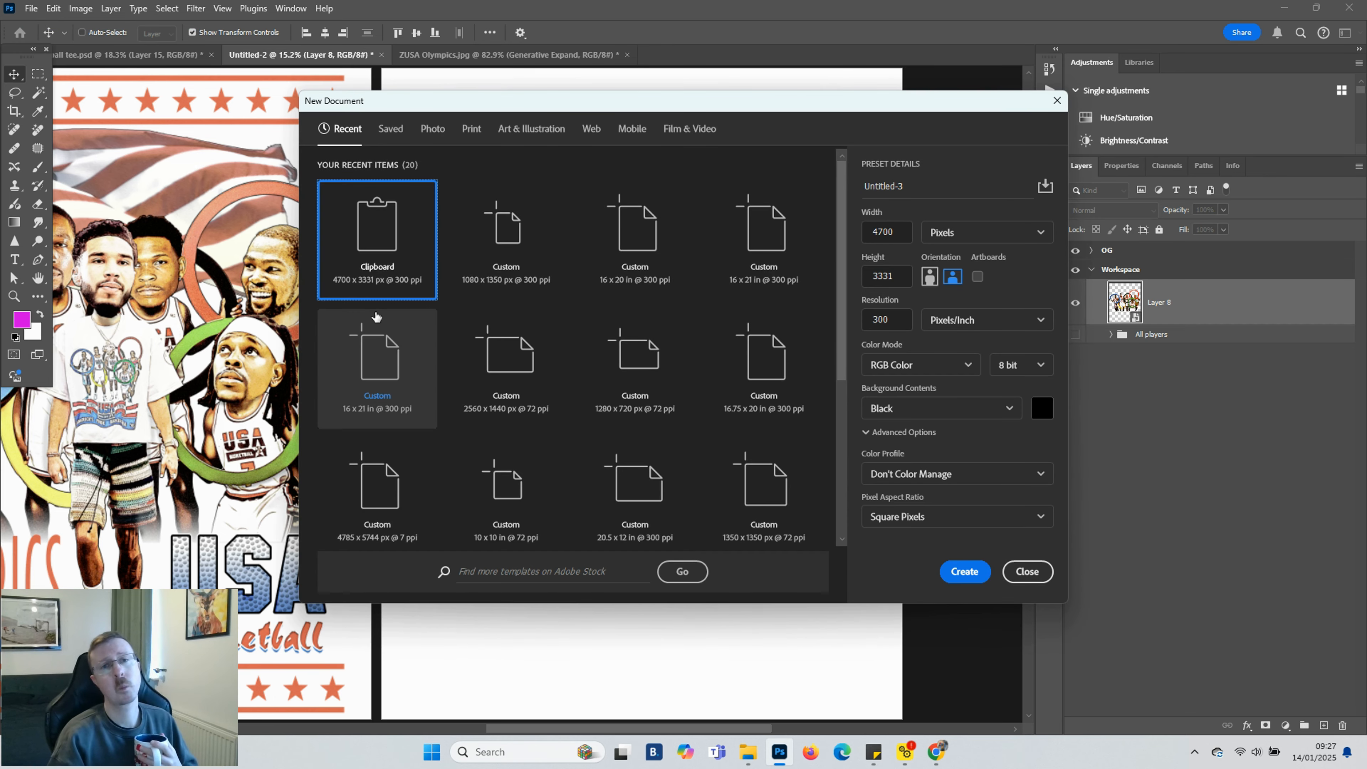
pyautogui.click(635, 248)
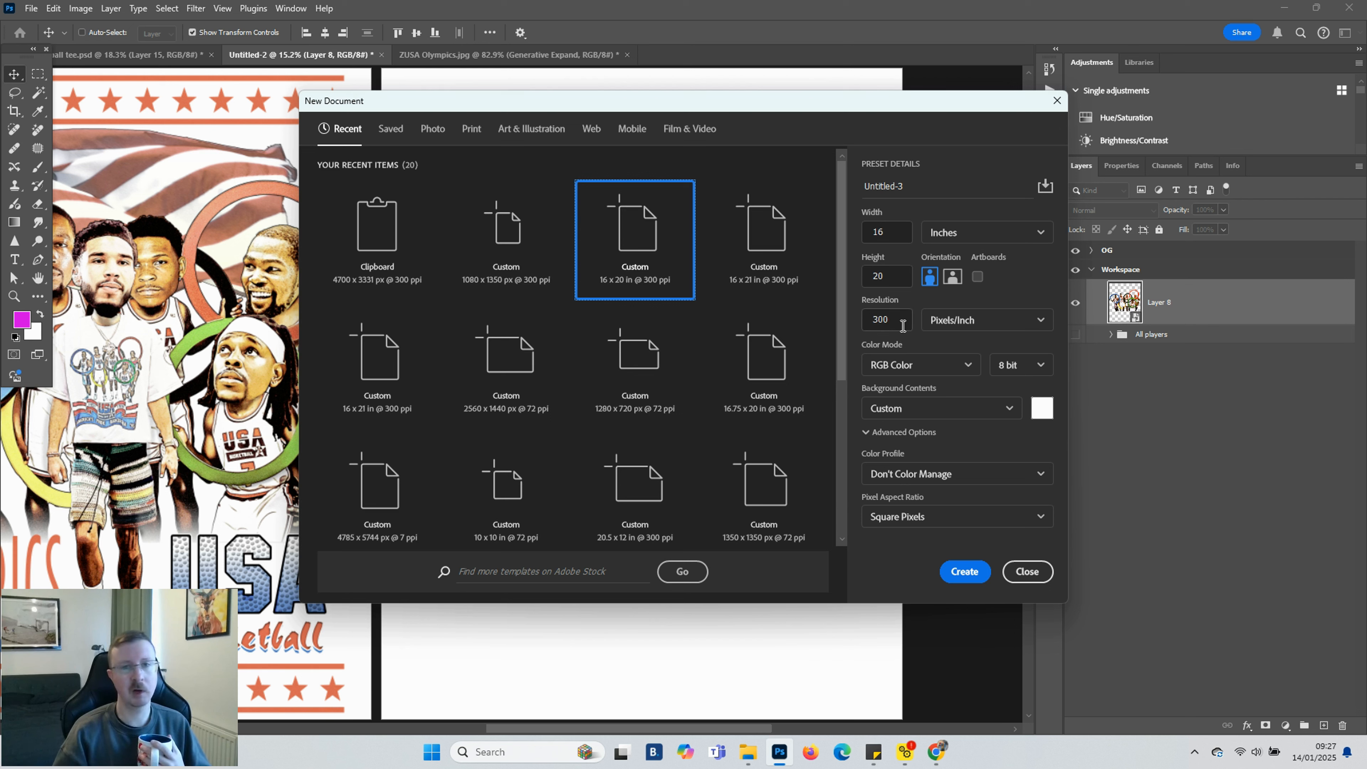
pyautogui.click(1043, 411)
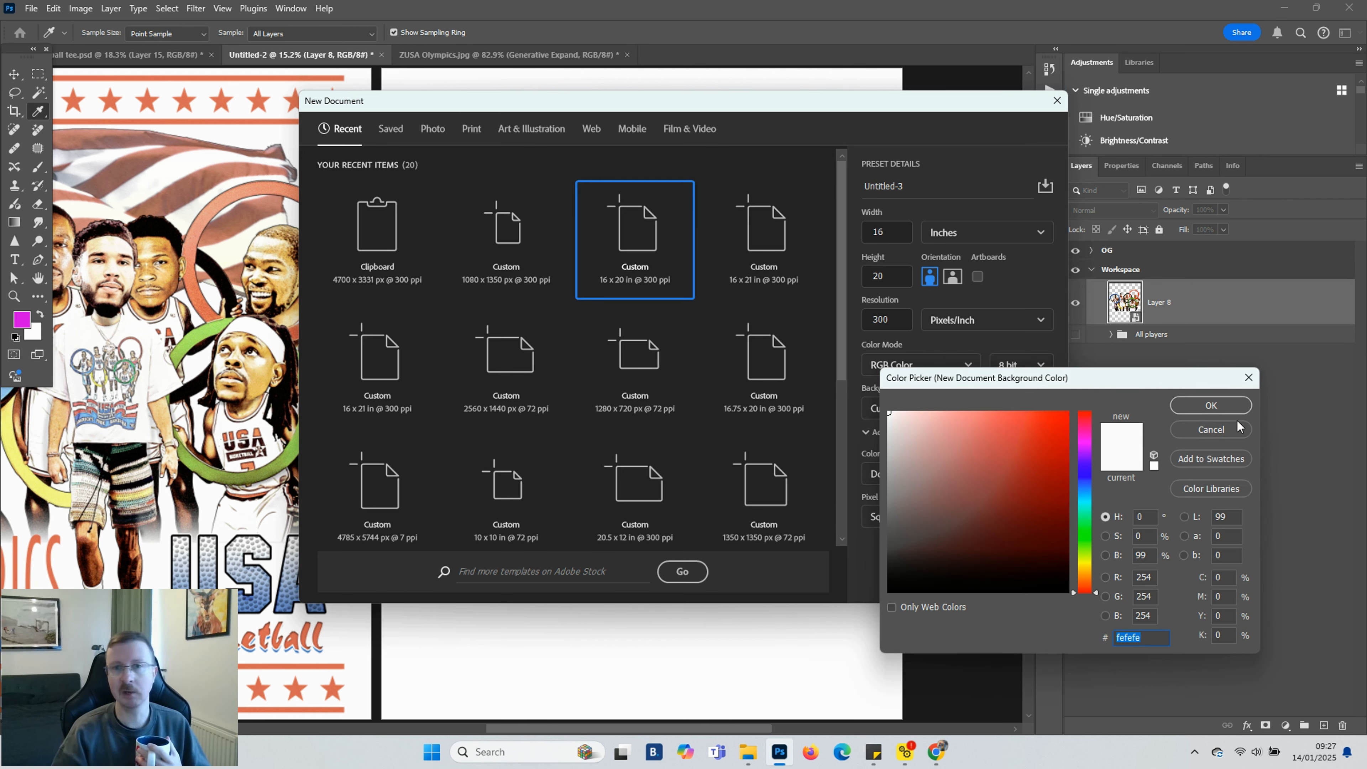
pyautogui.click(1205, 431)
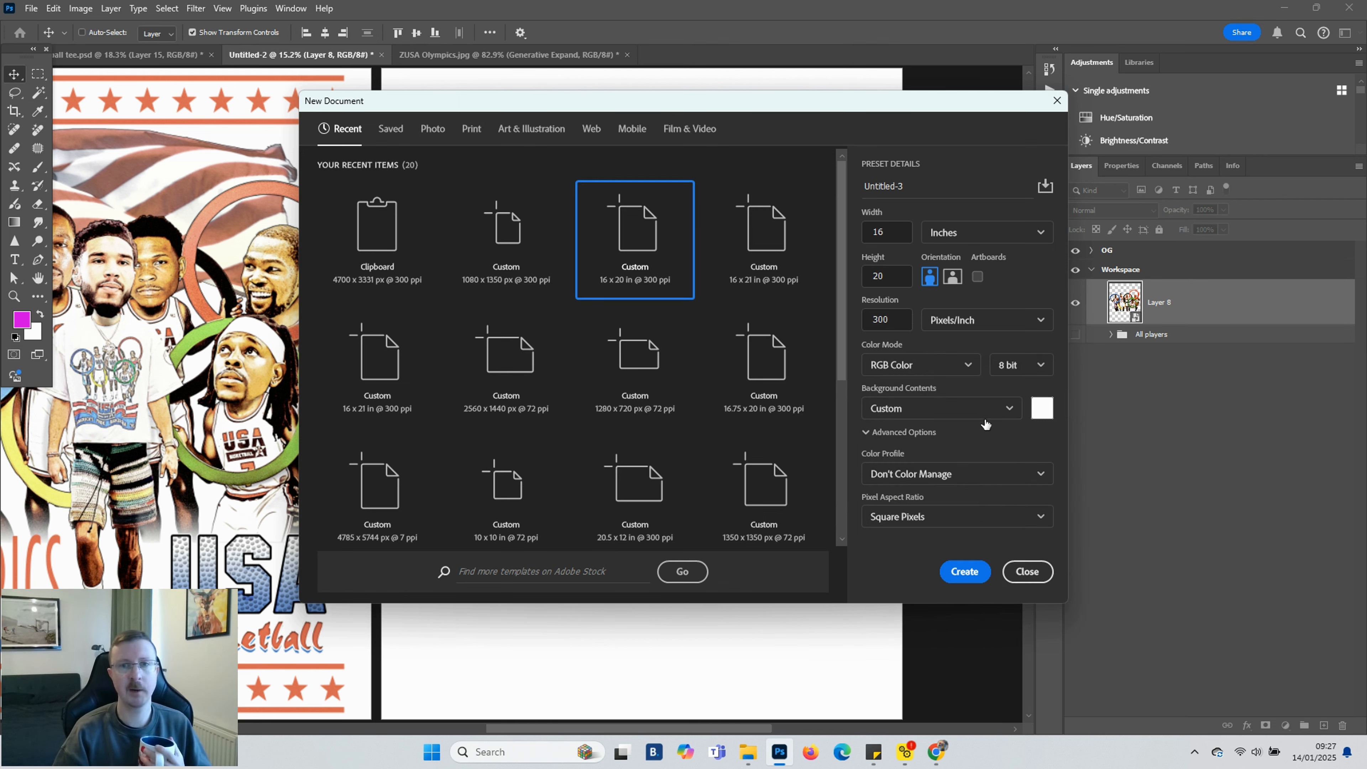
pyautogui.click(955, 409)
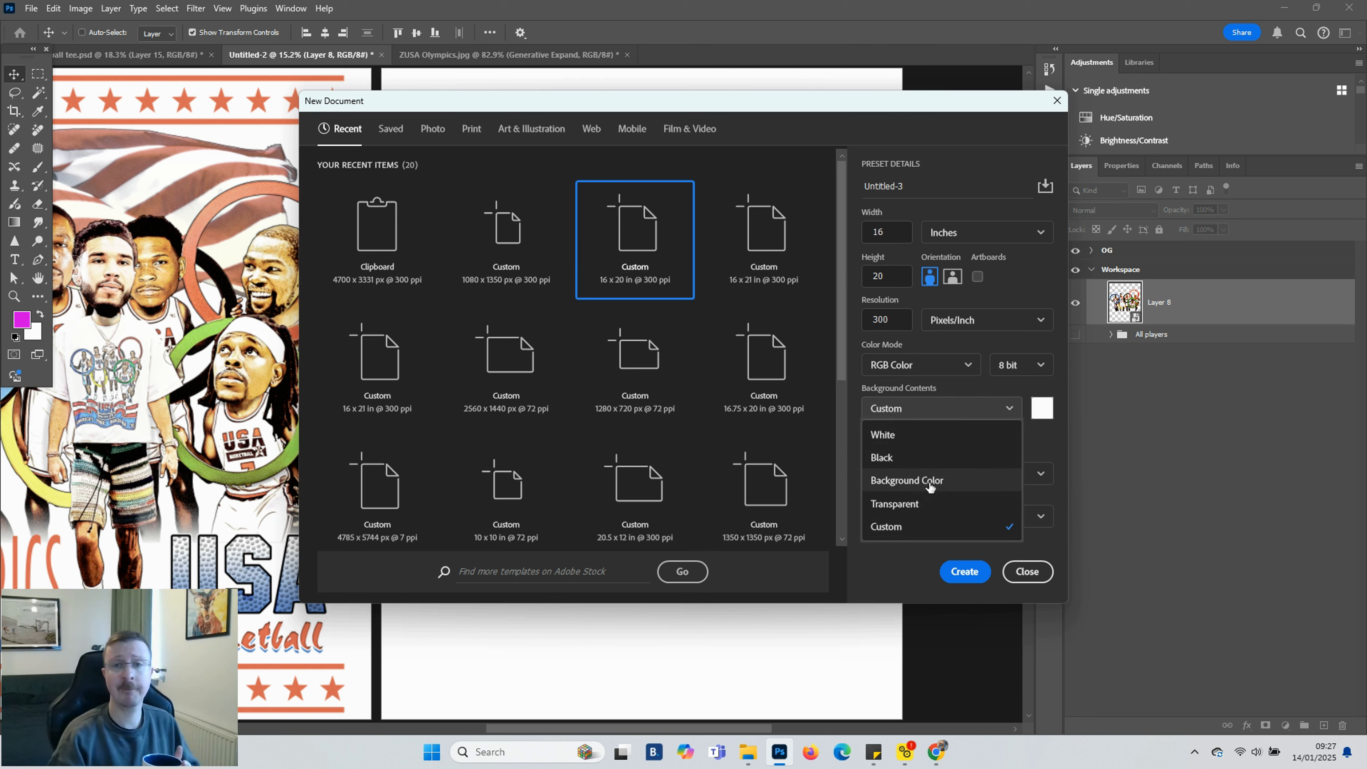
pyautogui.click(1121, 534)
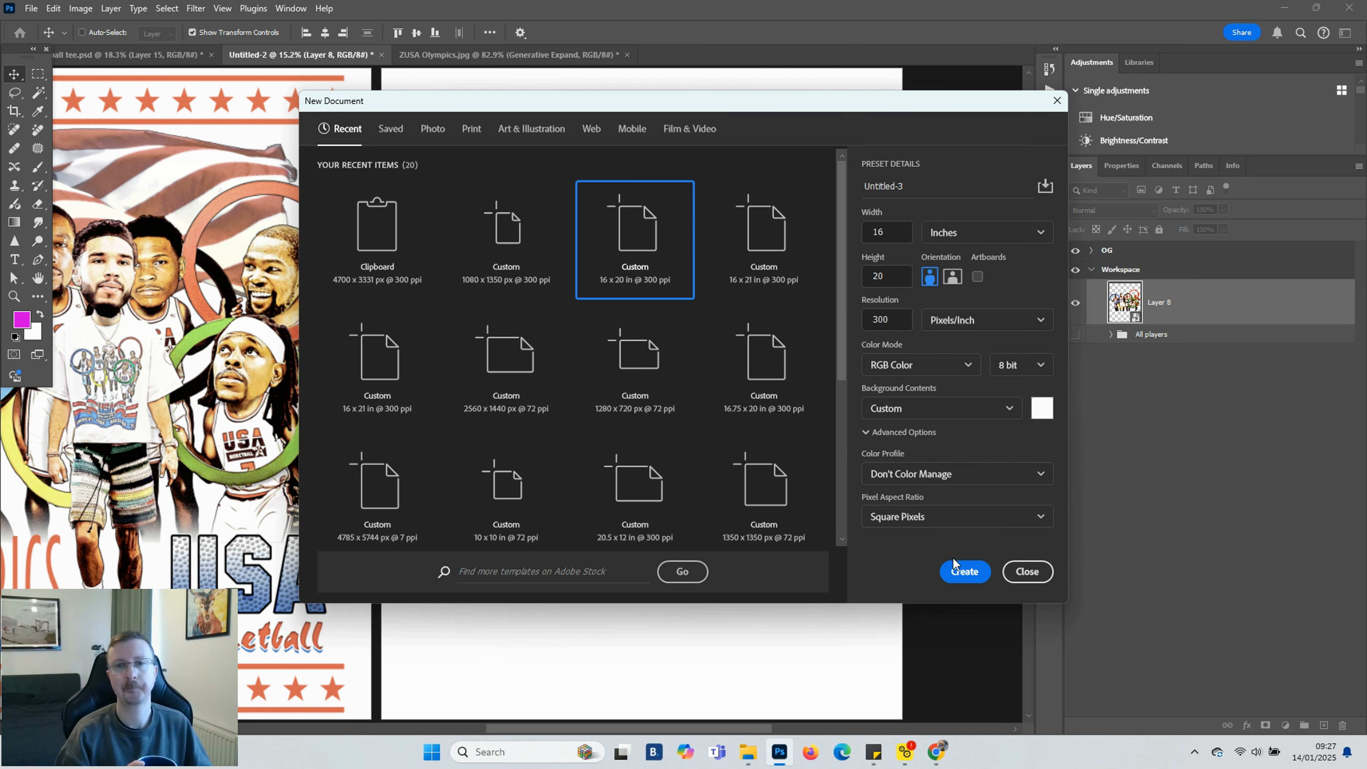
pyautogui.click(1029, 571)
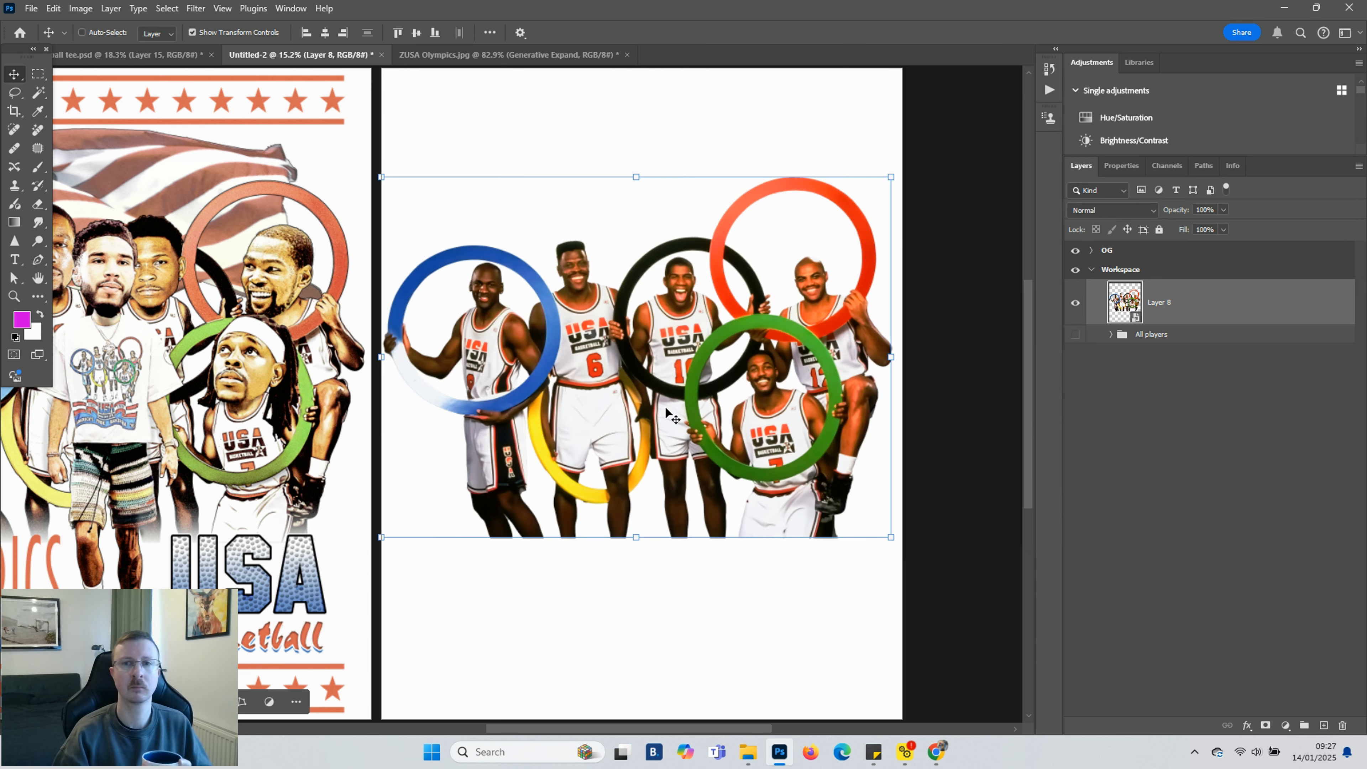
# Open the Camera Raw Filter on the team photo layer and expand its Effects settings
pyautogui.scroll(3, 632, 372)
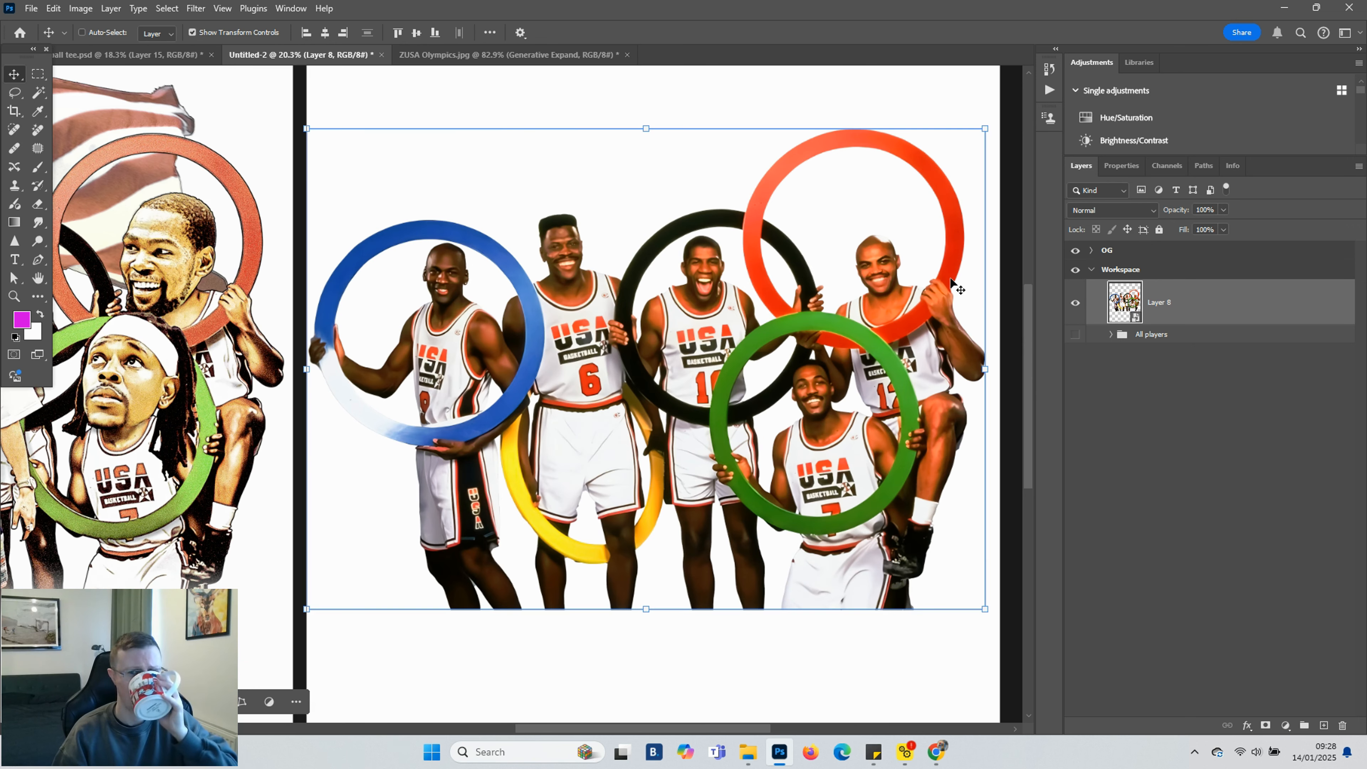
pyautogui.scroll(2, 700, 425)
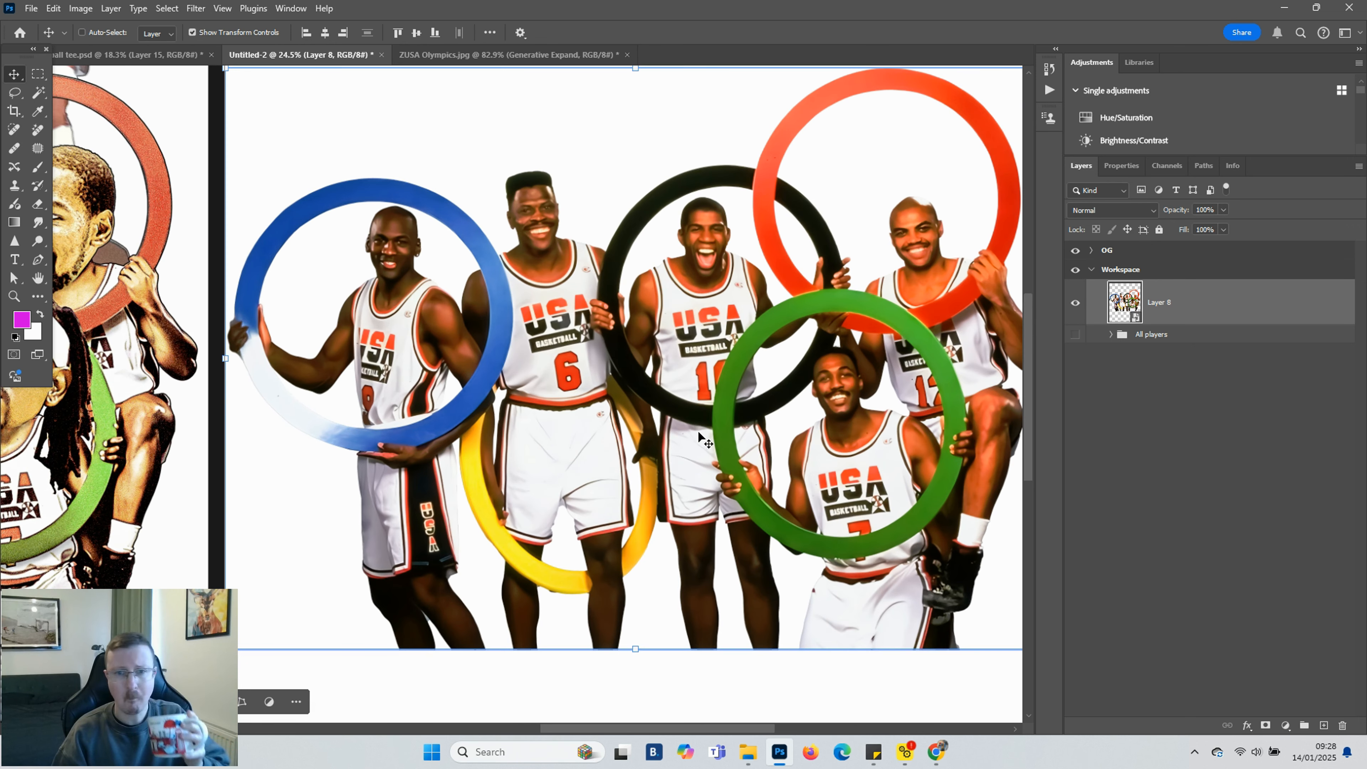
pyautogui.click(194, 9)
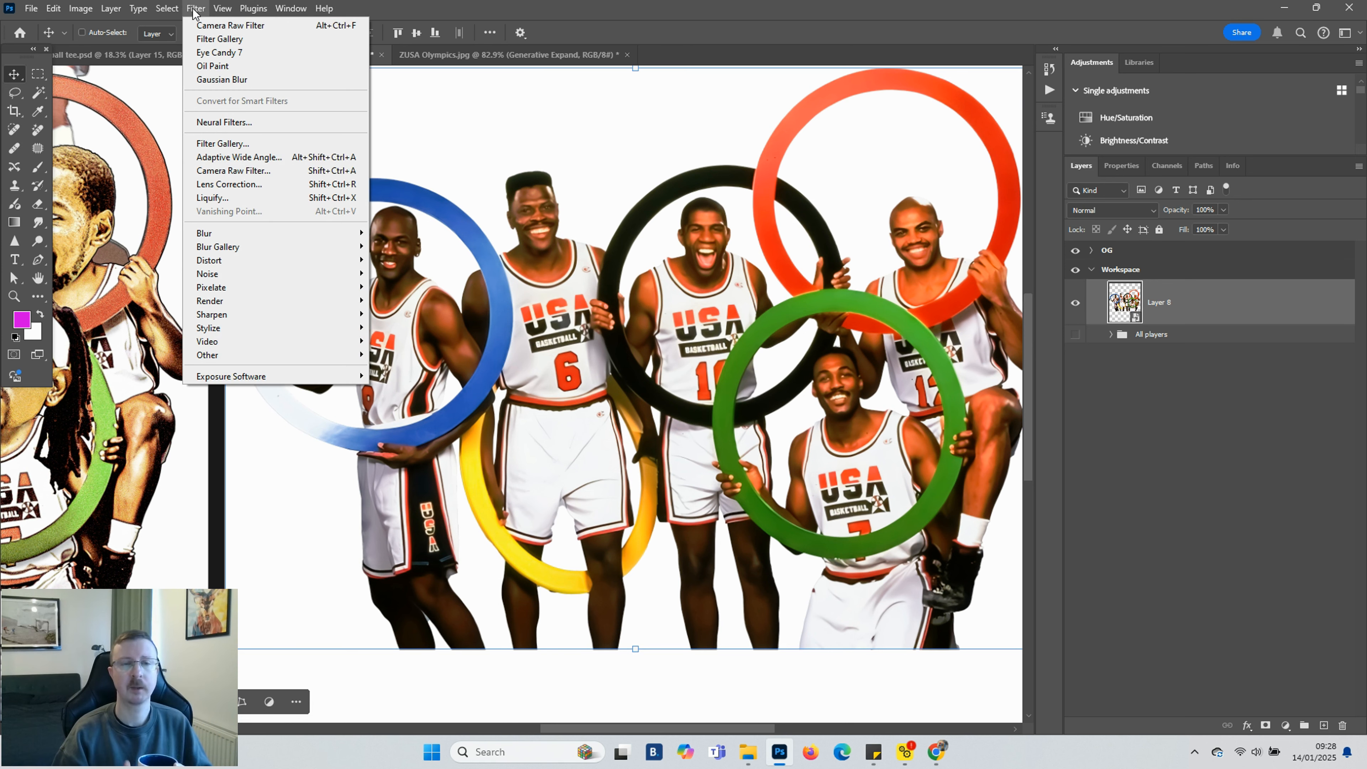
pyautogui.click(232, 171)
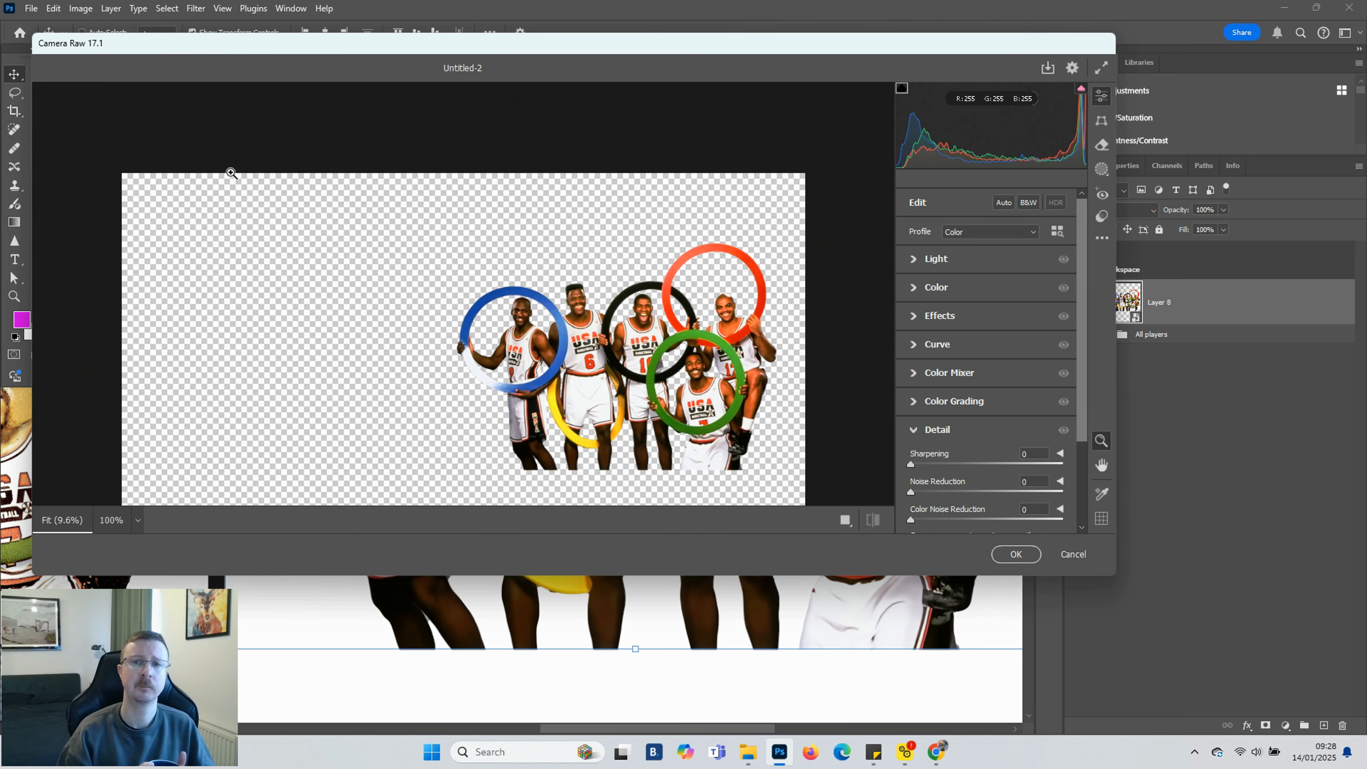
pyautogui.scroll(4, 671, 375)
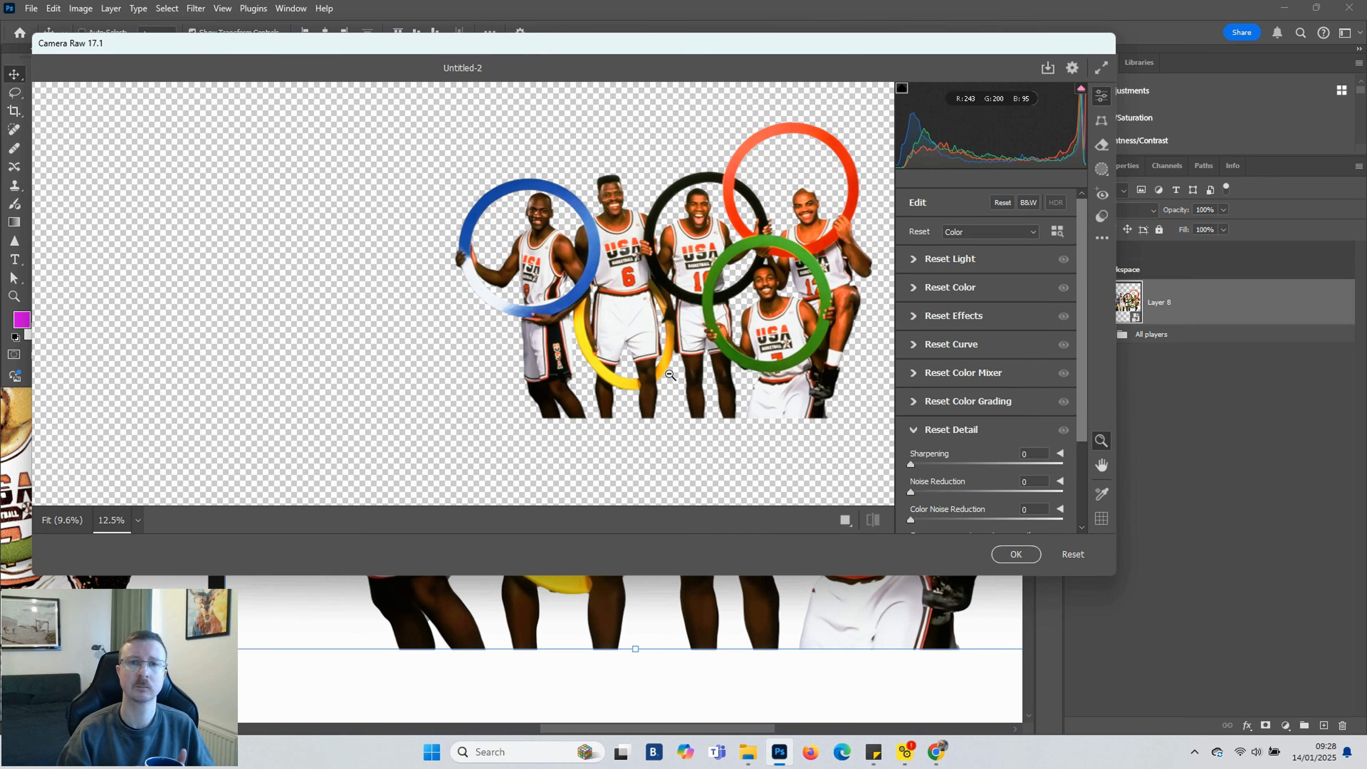
pyautogui.scroll(-4, 741, 374)
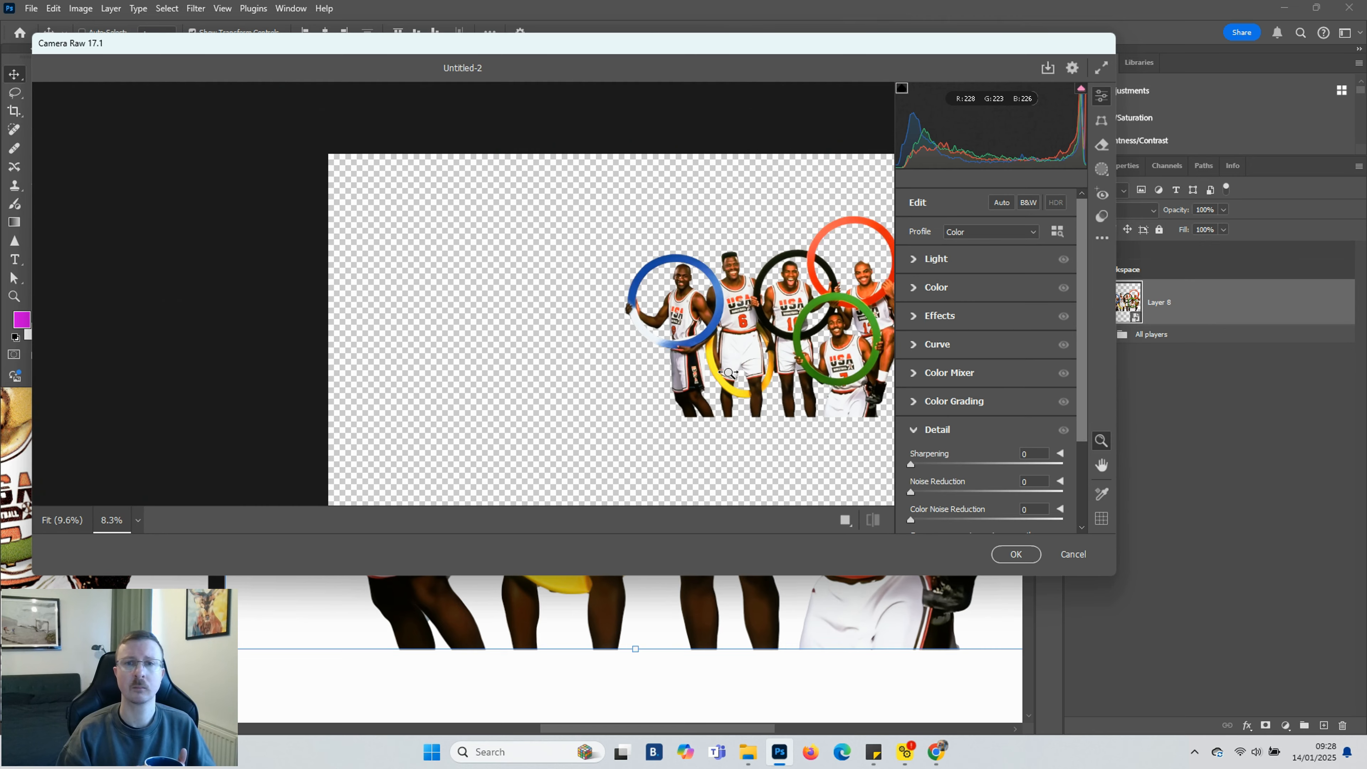
pyautogui.moveTo(740, 374); pyautogui.dragTo(742, 373)
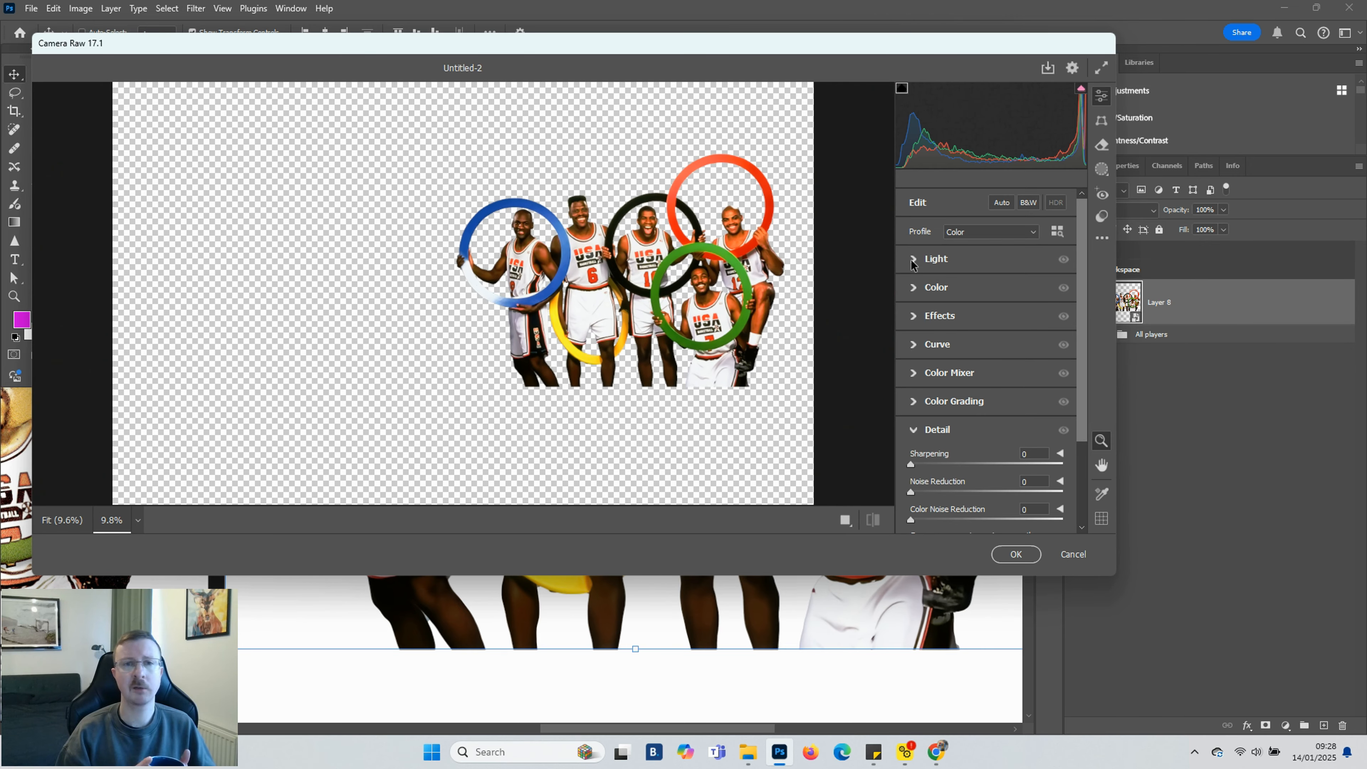
pyautogui.click(913, 319)
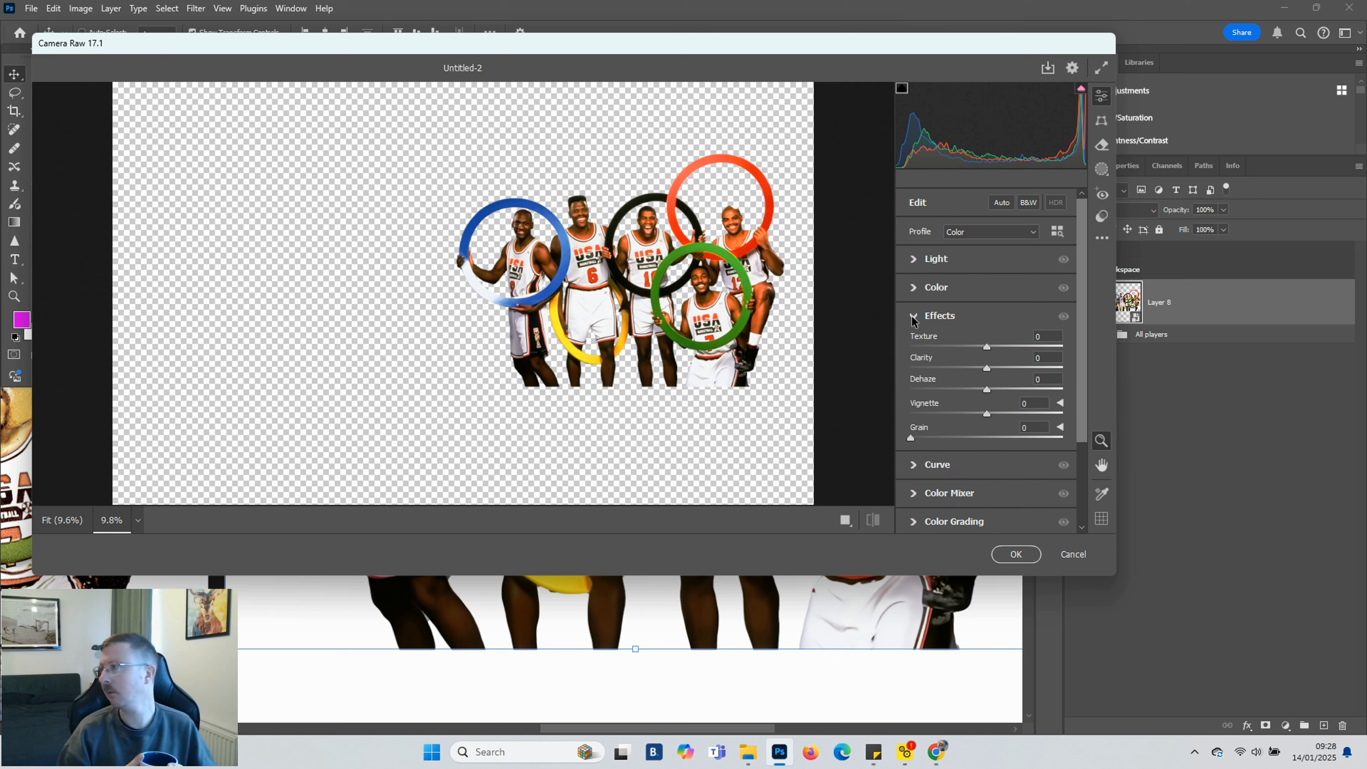
# Set the Camera Raw Texture to -10 and Clarity to +29
pyautogui.click(969, 347)
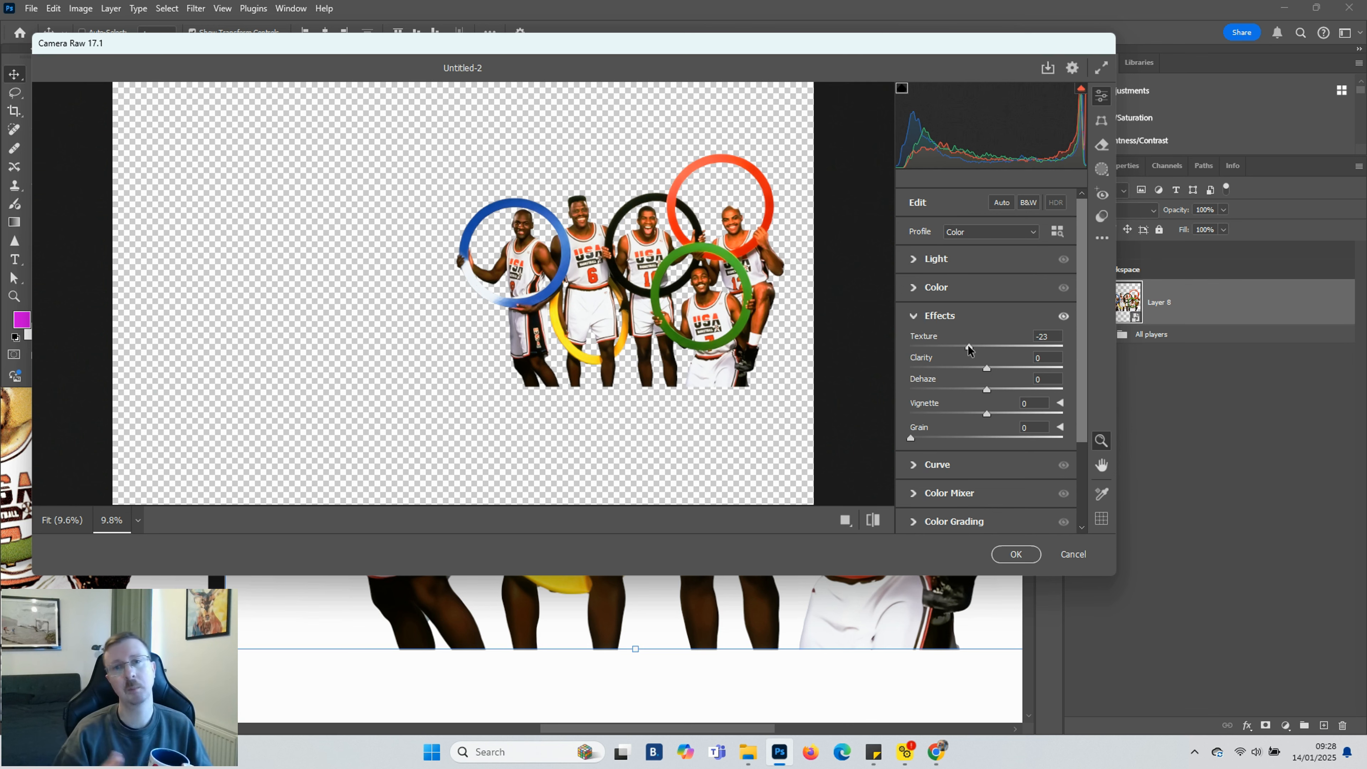
pyautogui.click(1057, 346)
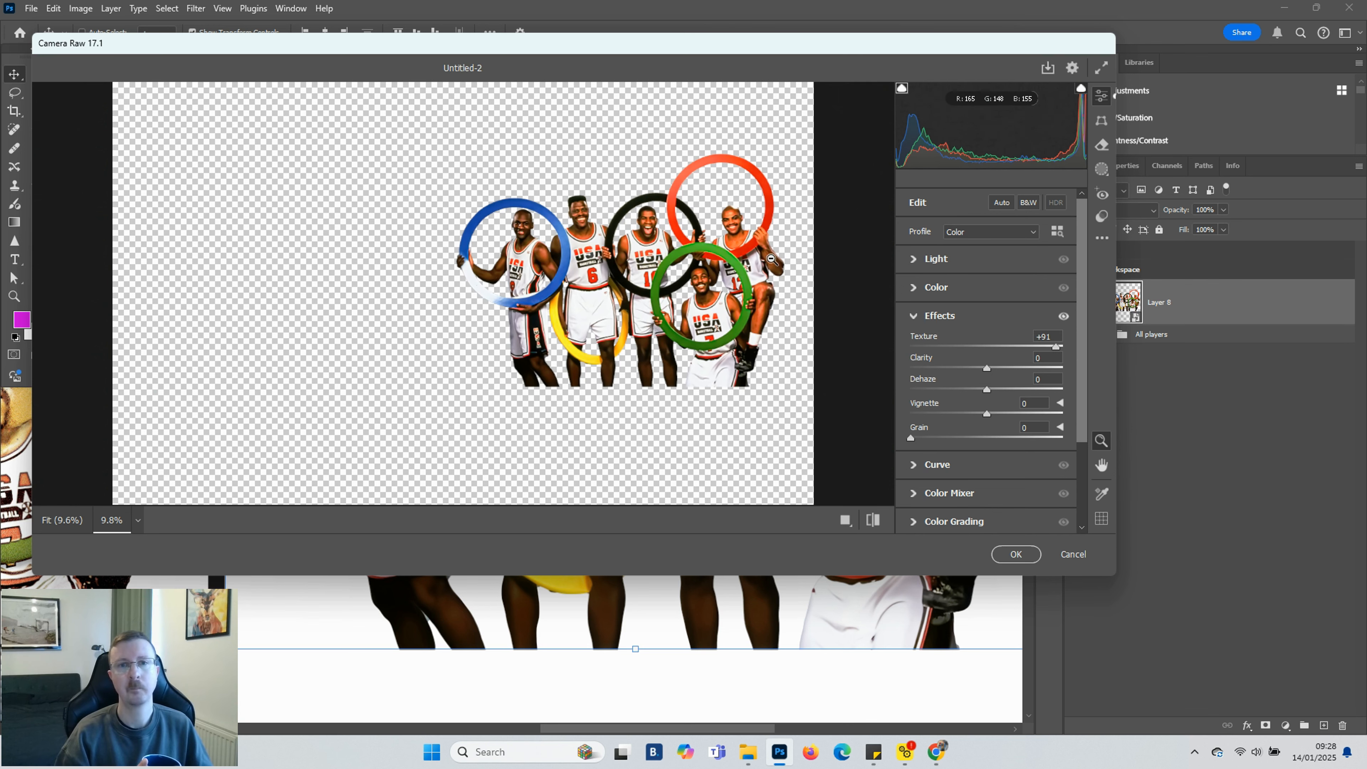
pyautogui.scroll(1, 767, 262)
pyautogui.scroll(3, 767, 262)
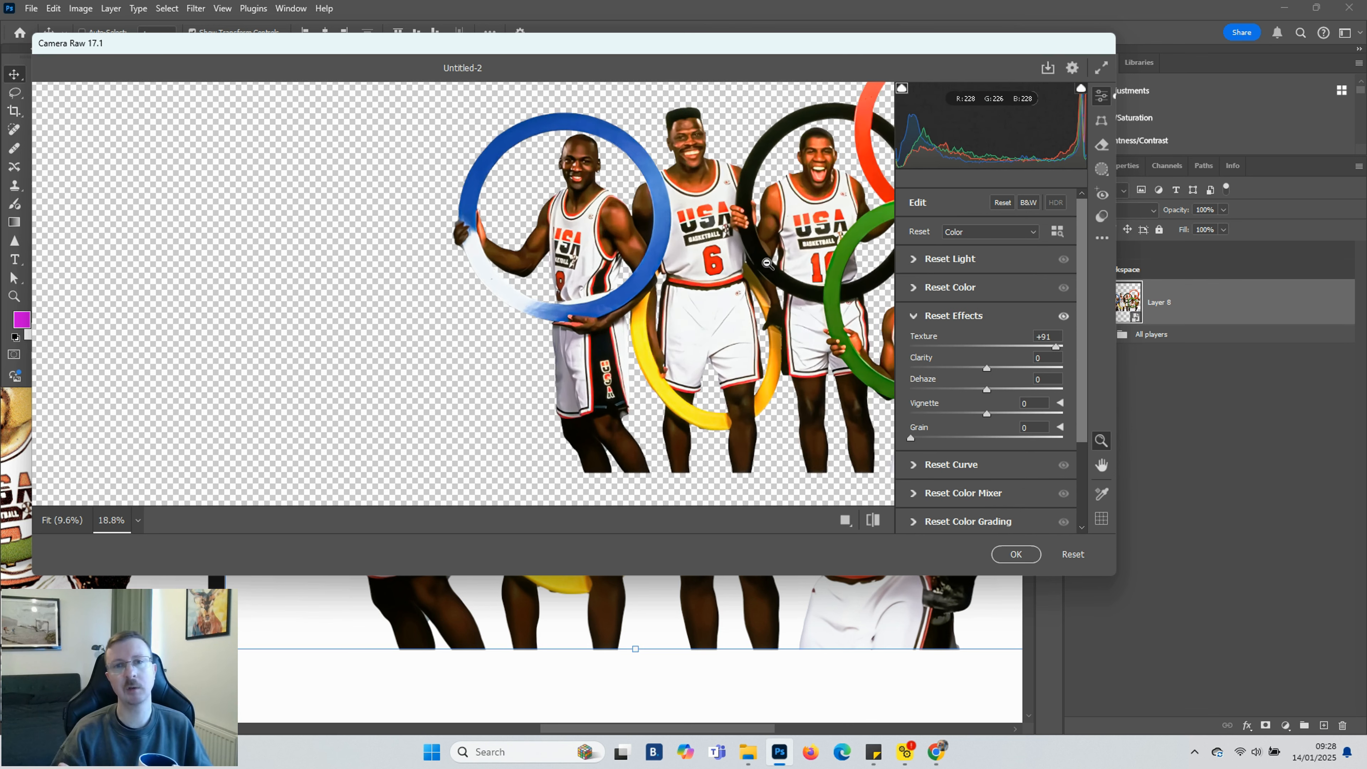
pyautogui.click(931, 347)
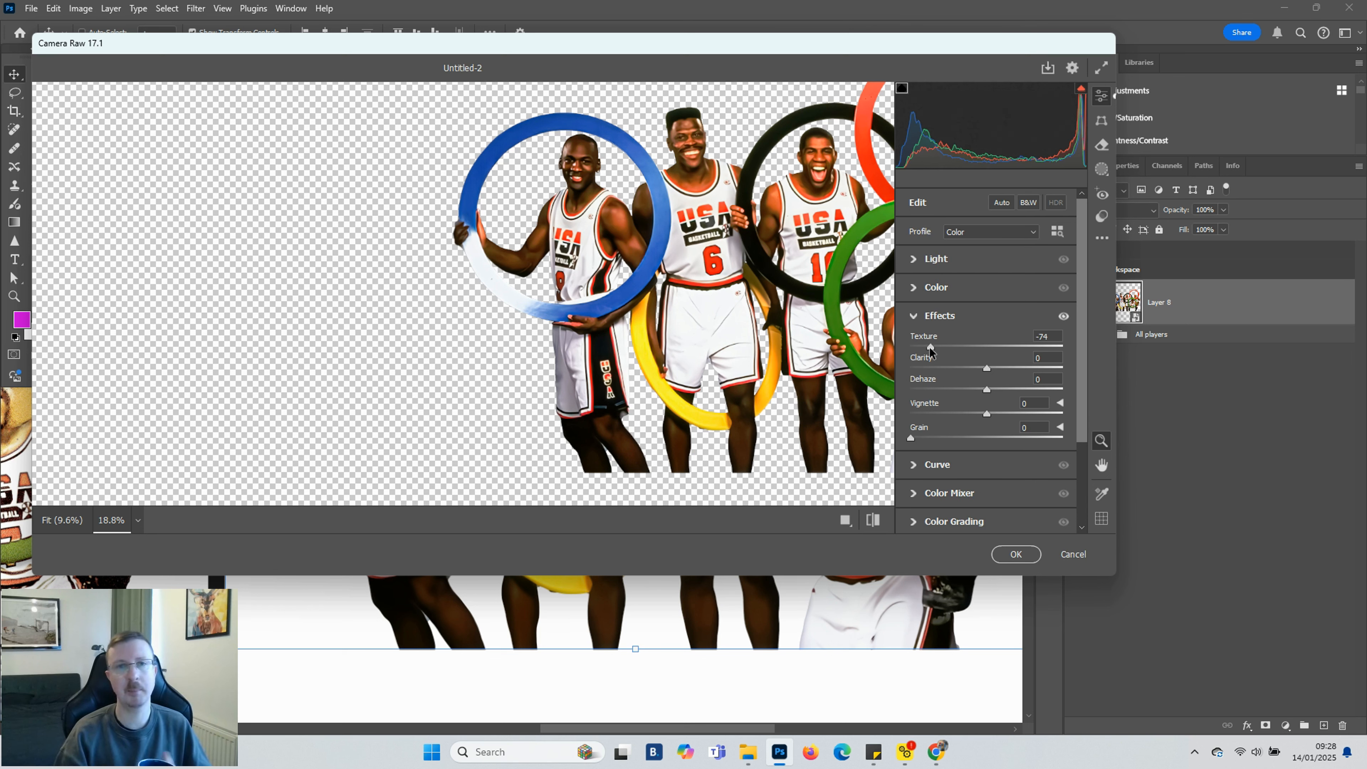
pyautogui.click(969, 347)
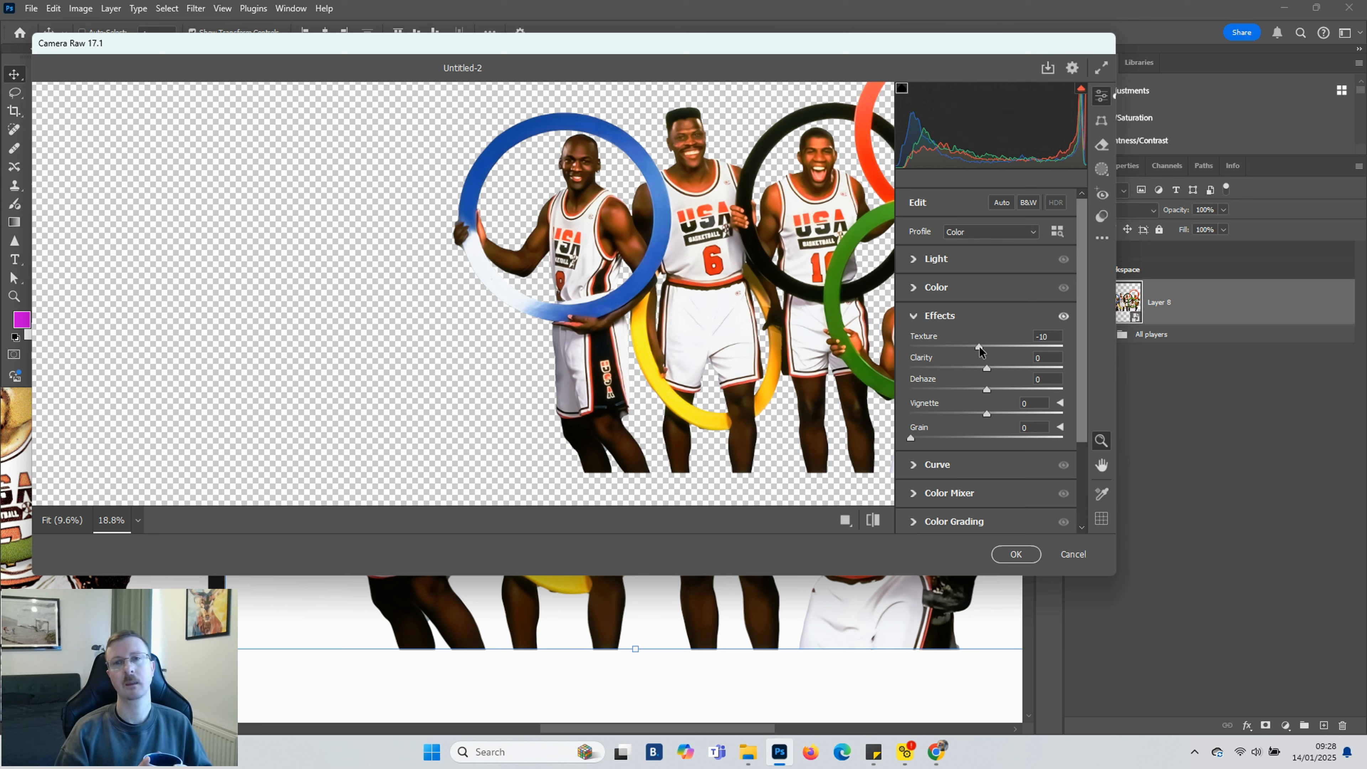
pyautogui.click(1018, 368)
pyautogui.click(1009, 368)
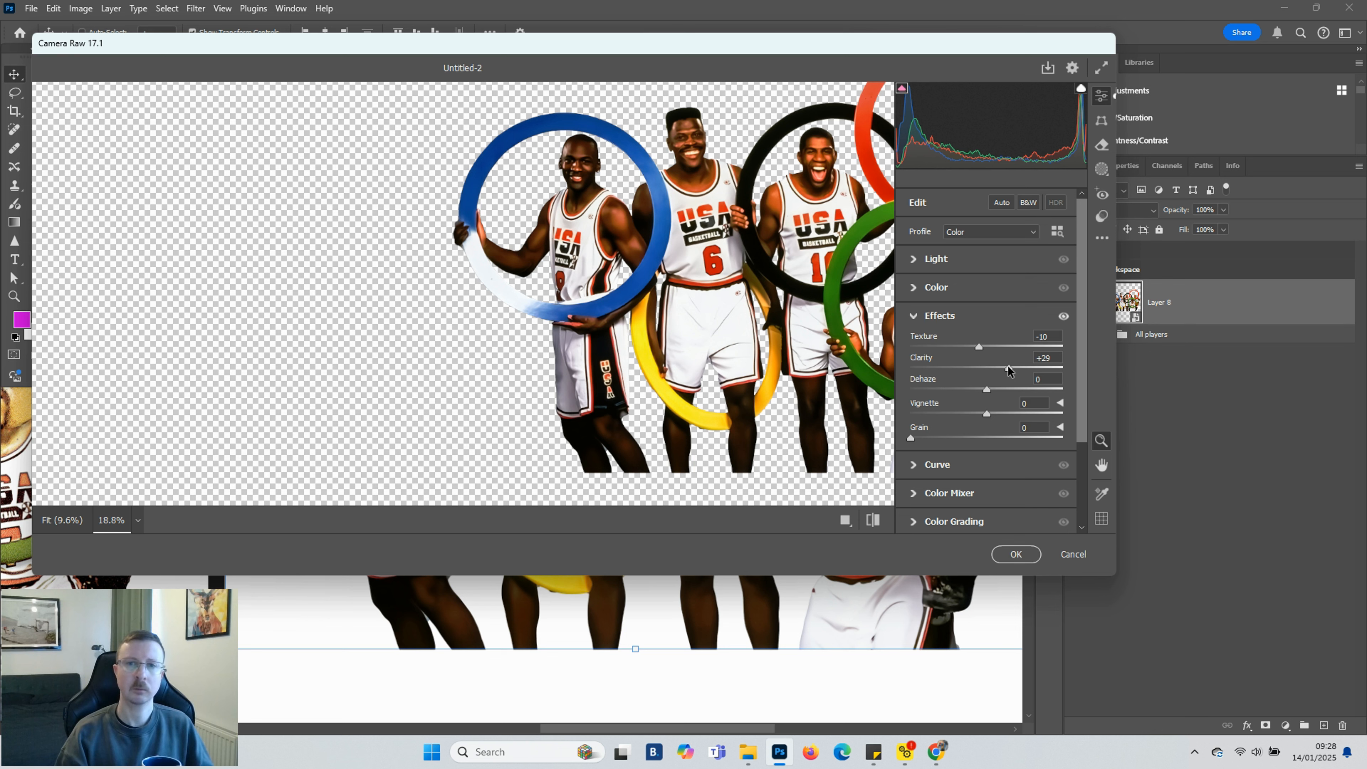
# Set Detail sharpening to 107, noise reduction to 79 and colour noise reduction to 86, then apply the filter
pyautogui.scroll(-3, 969, 398)
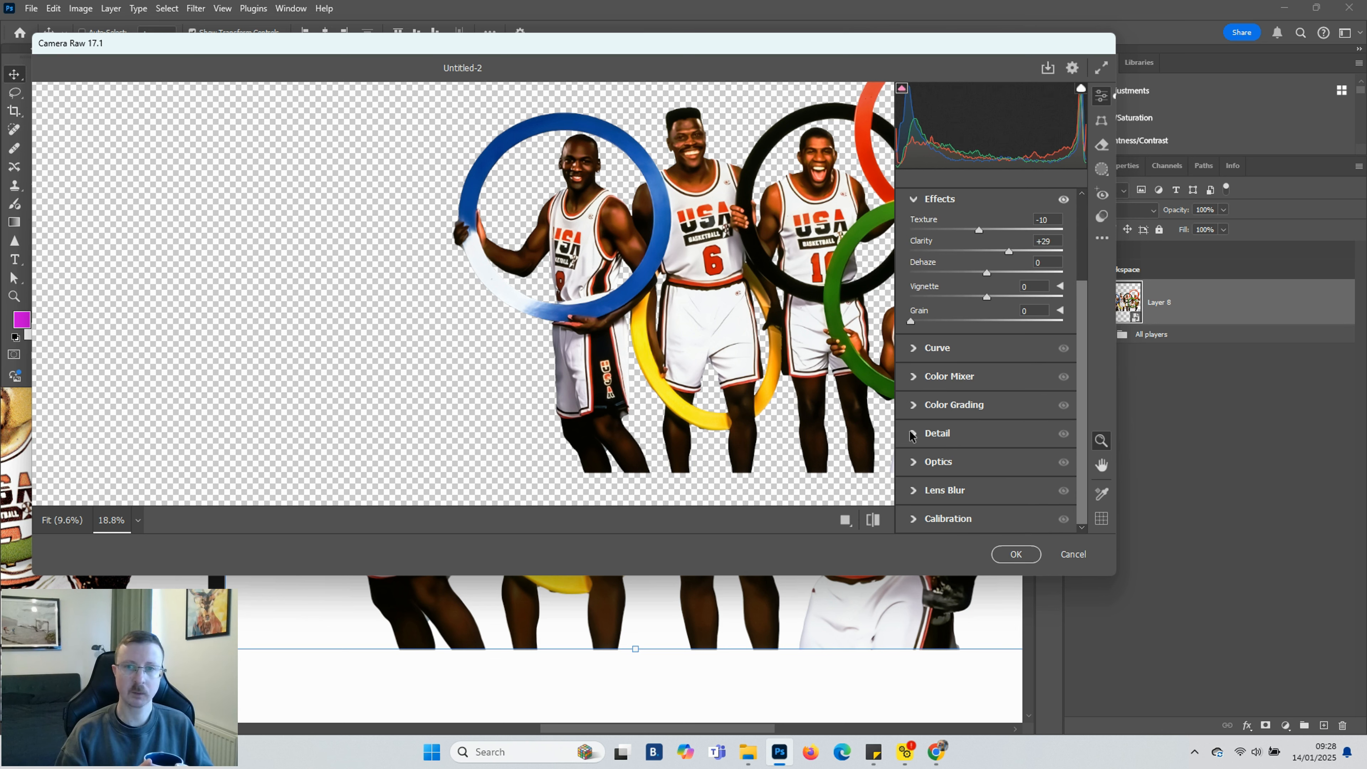
pyautogui.click(914, 434)
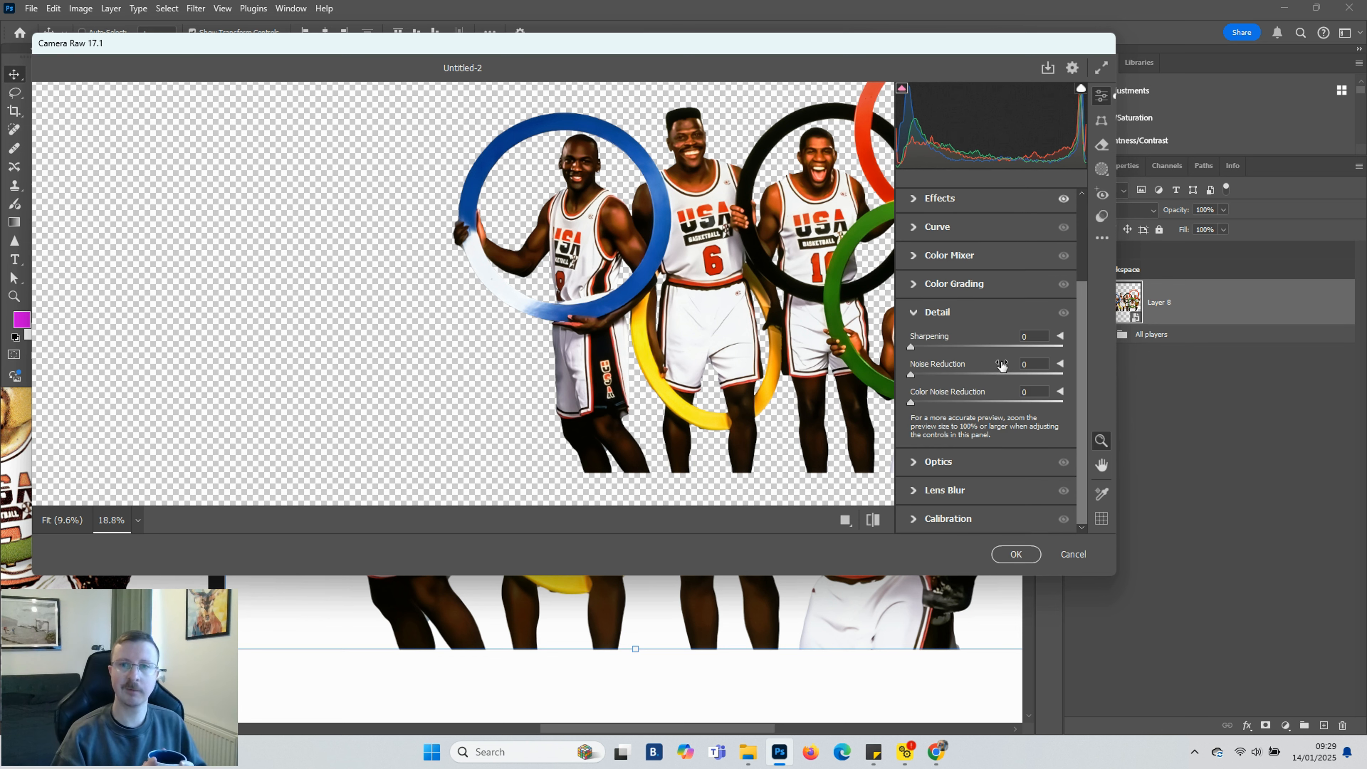
pyautogui.click(1019, 347)
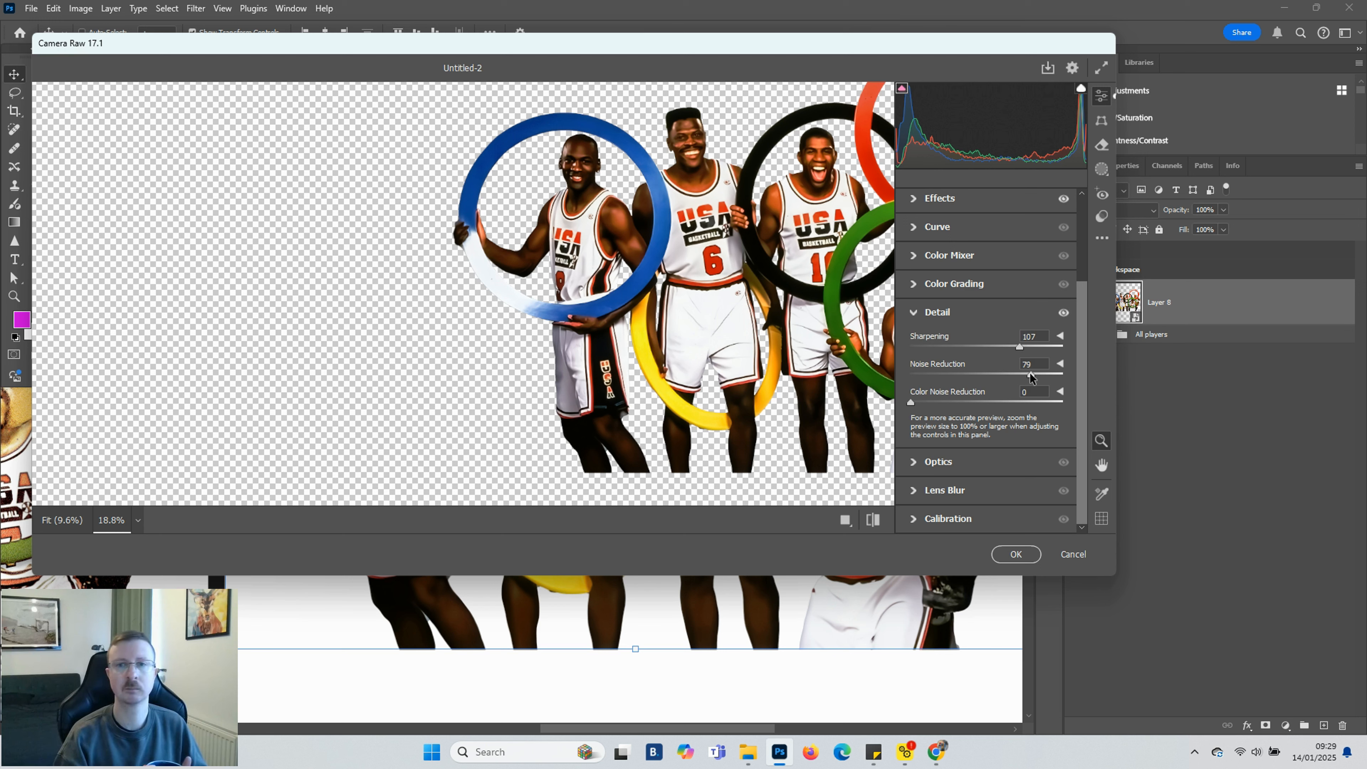
pyautogui.click(1016, 554)
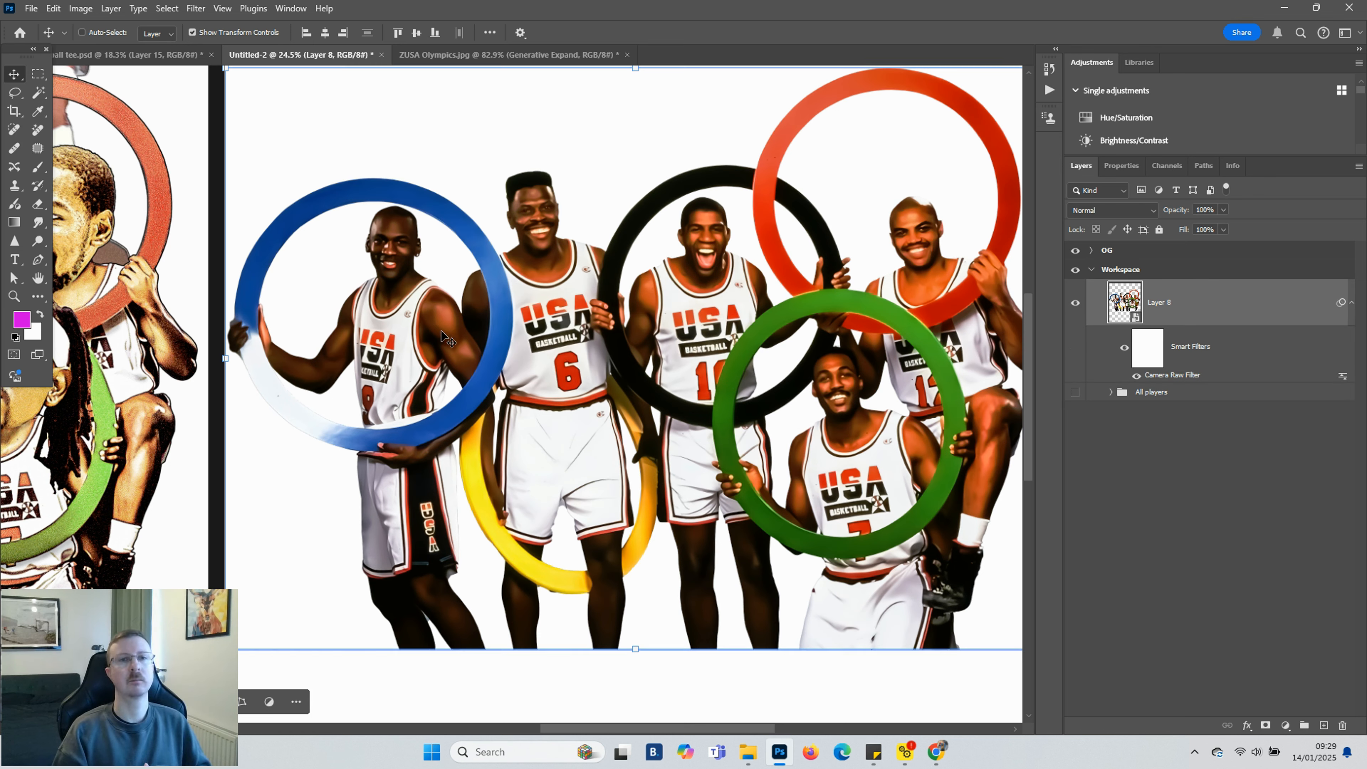
# Add a Brightness/Contrast adjustment layer above the filtered team photo
pyautogui.scroll(5, 442, 336)
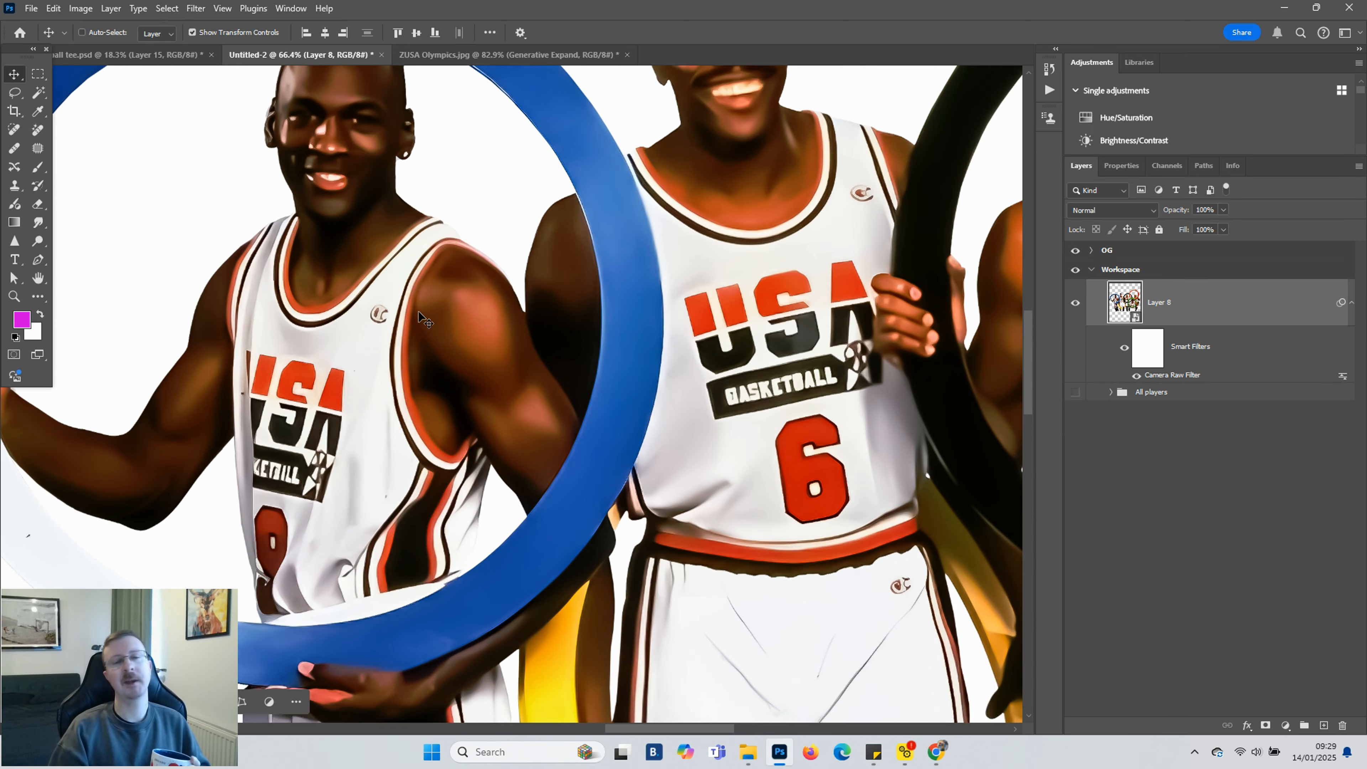
pyautogui.scroll(-3, 425, 322)
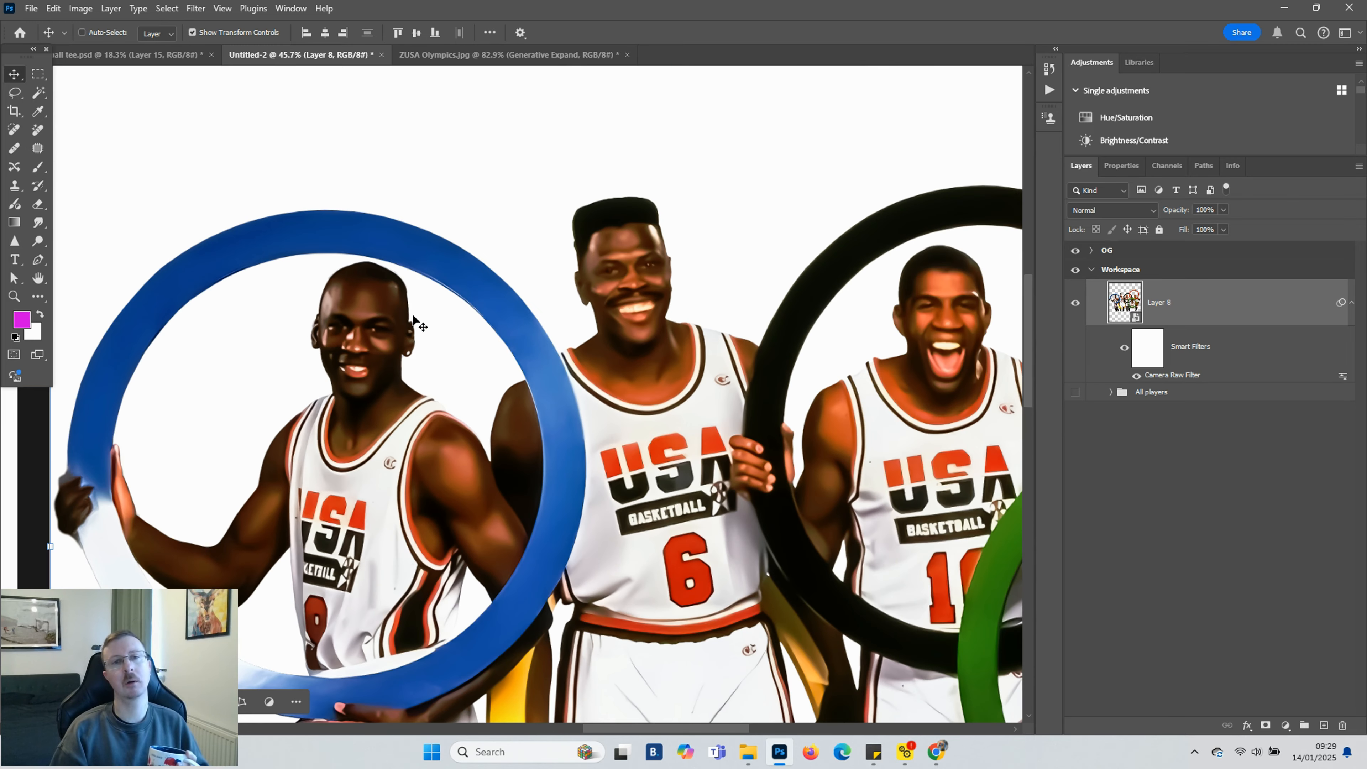
pyautogui.scroll(-2, 412, 318)
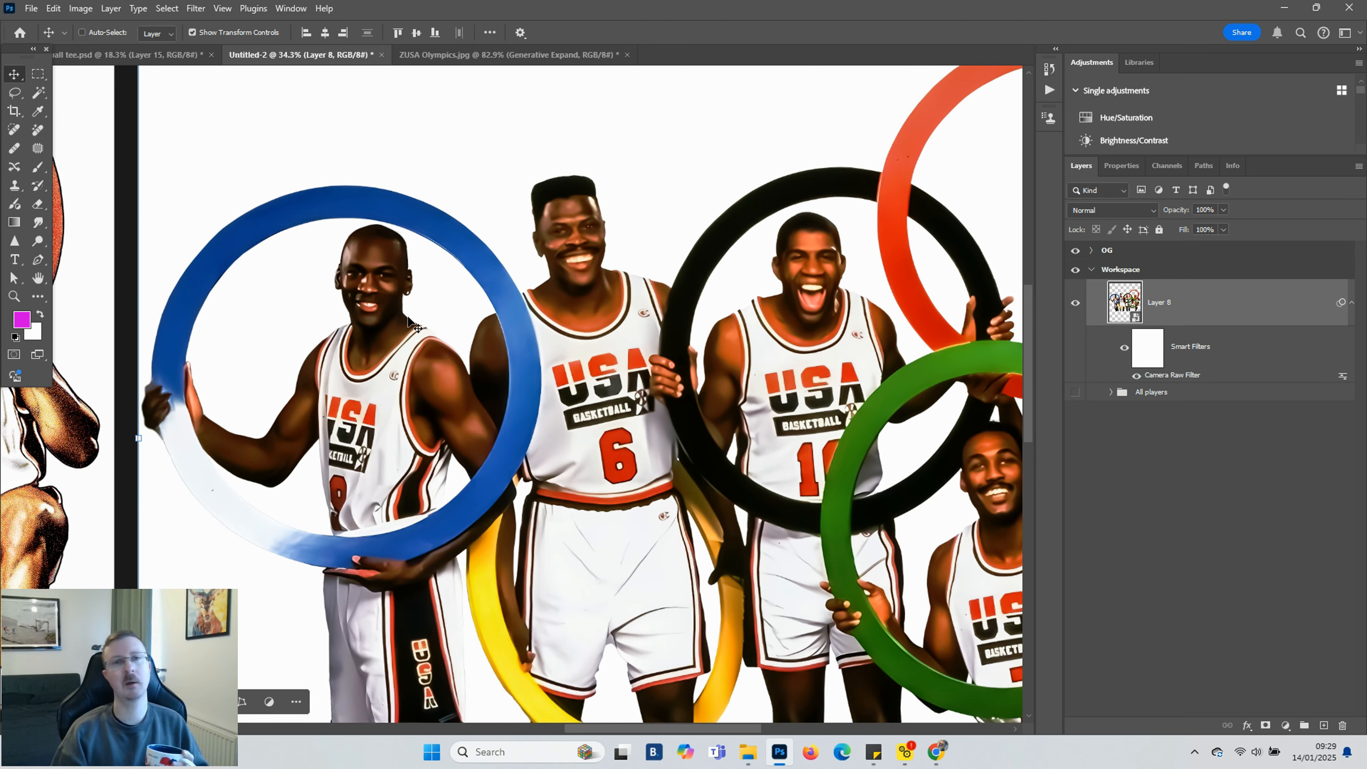
pyautogui.moveTo(667, 730); pyautogui.dragTo(712, 729)
pyautogui.scroll(-1, 710, 596)
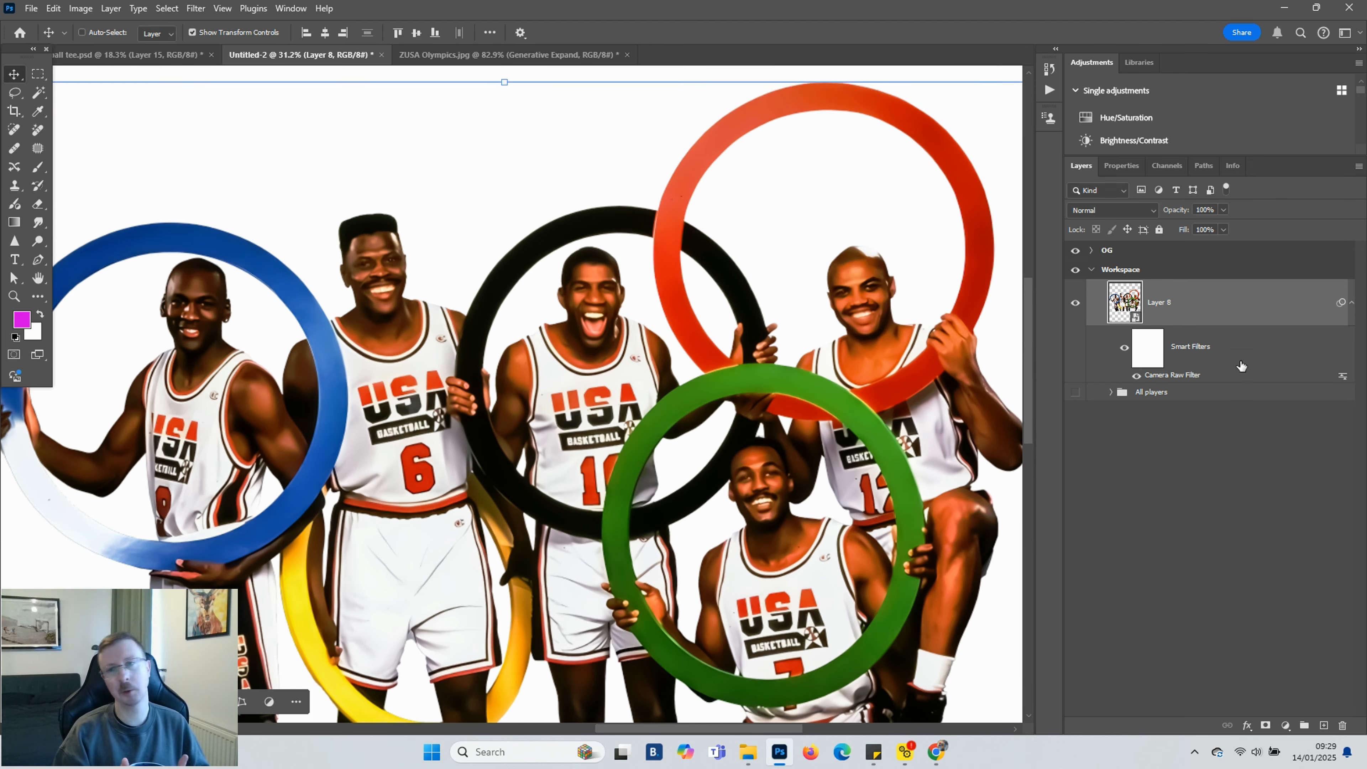
pyautogui.scroll(-1, 818, 403)
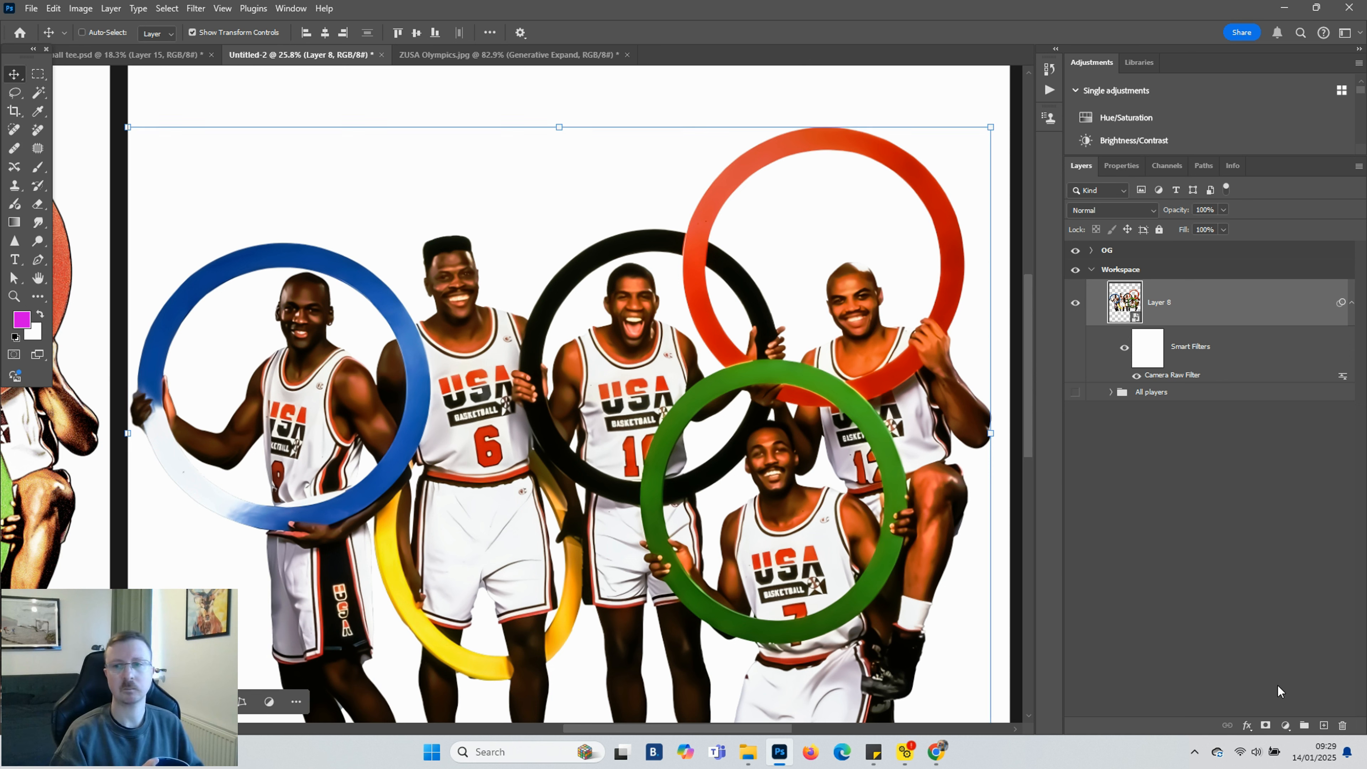
pyautogui.click(1285, 726)
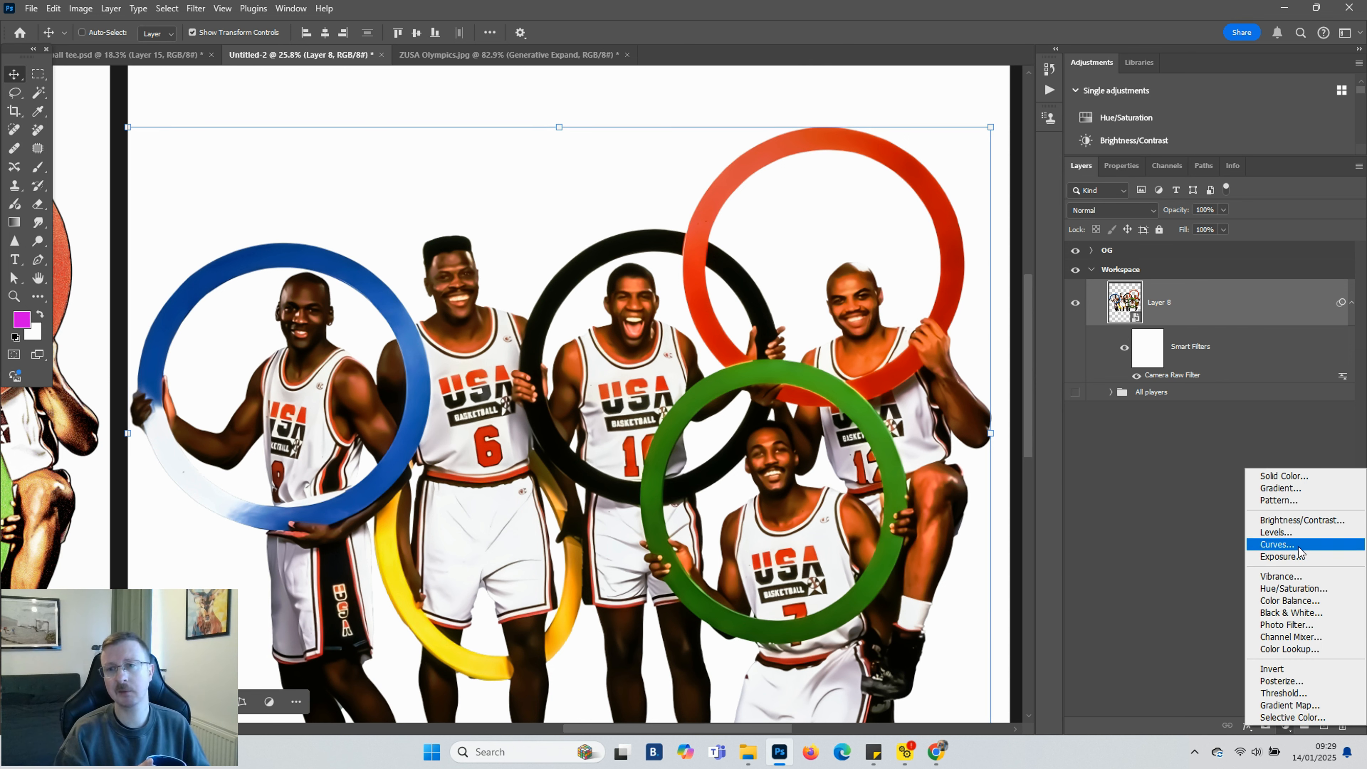
pyautogui.click(1300, 521)
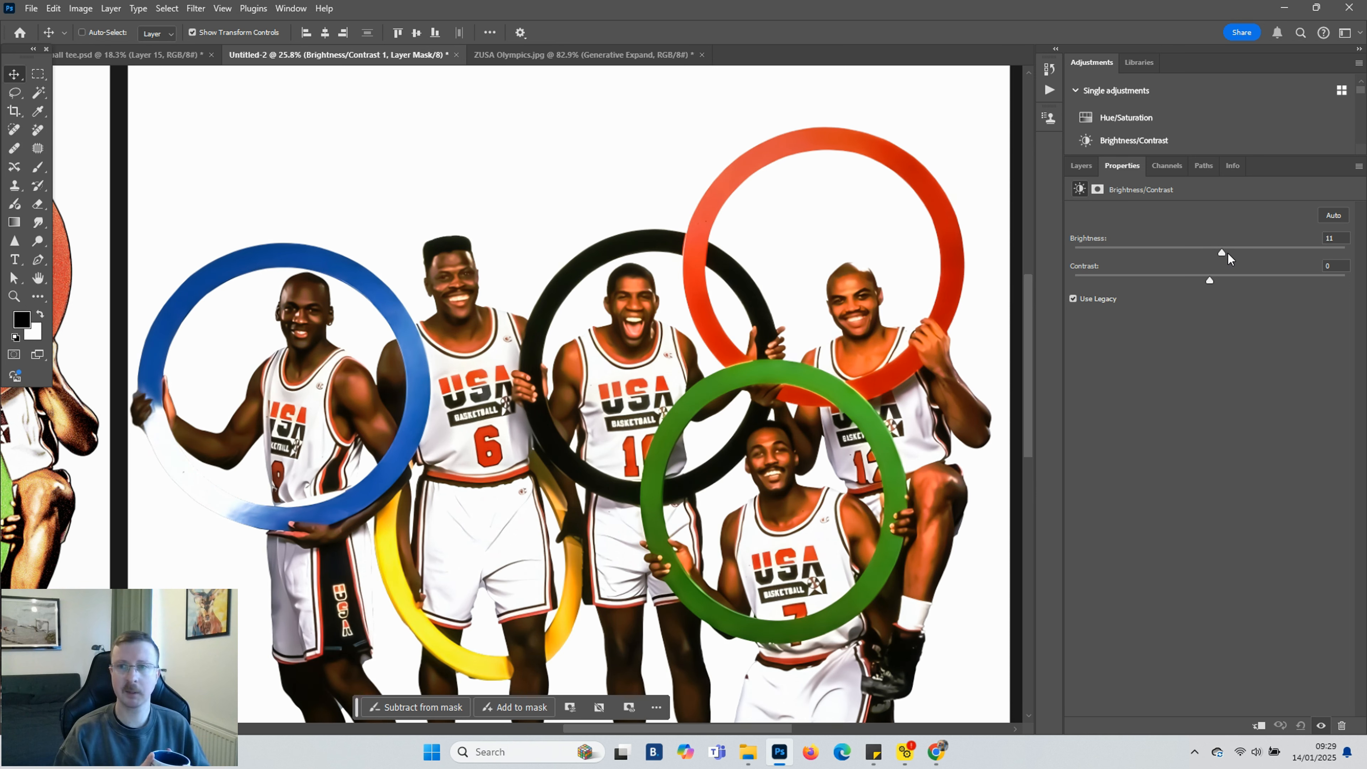
# Set the Brightness/Contrast adjustment to Brightness 24 and Contrast -2
pyautogui.moveTo(1235, 254)
pyautogui.mouseDown()
pyautogui.moveTo(1318, 257)
pyautogui.moveTo(1235, 257)
pyautogui.mouseUp()
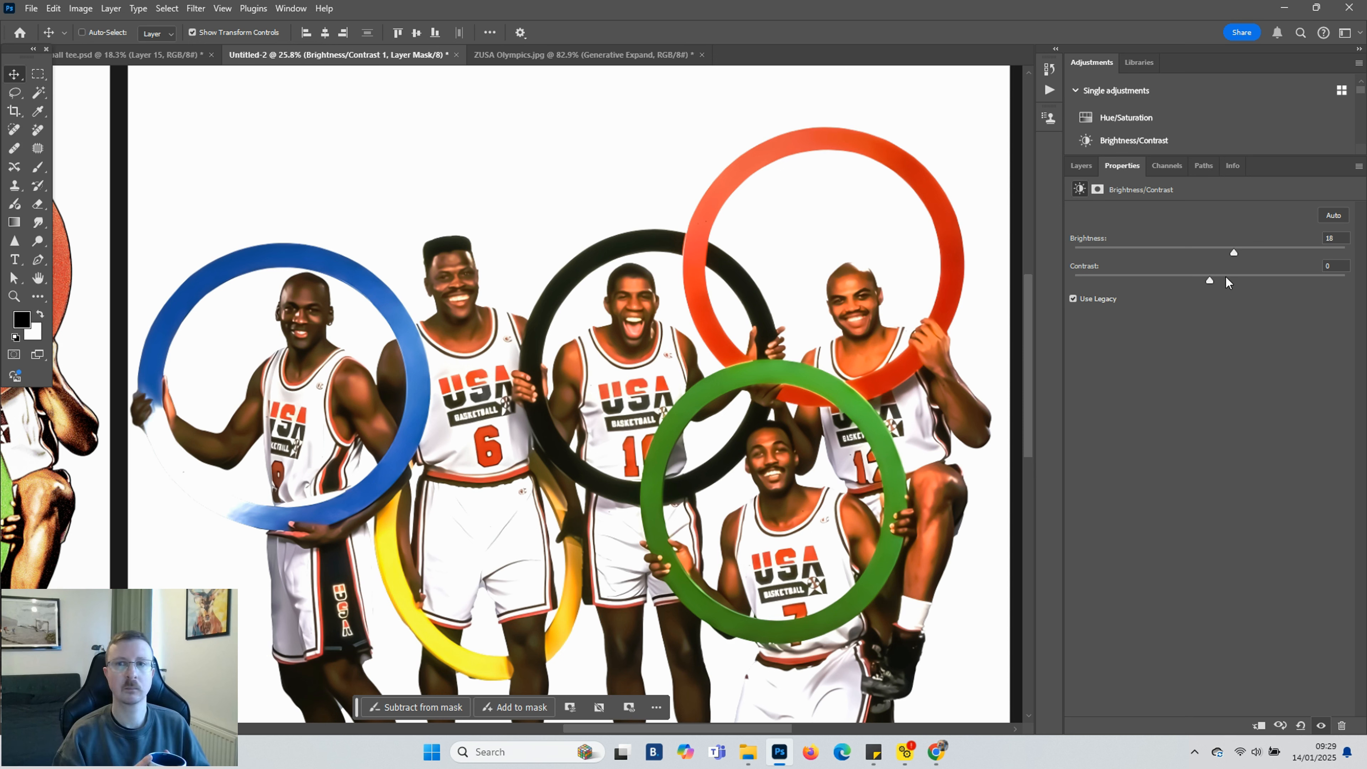
pyautogui.click(1226, 277)
pyautogui.click(1203, 277)
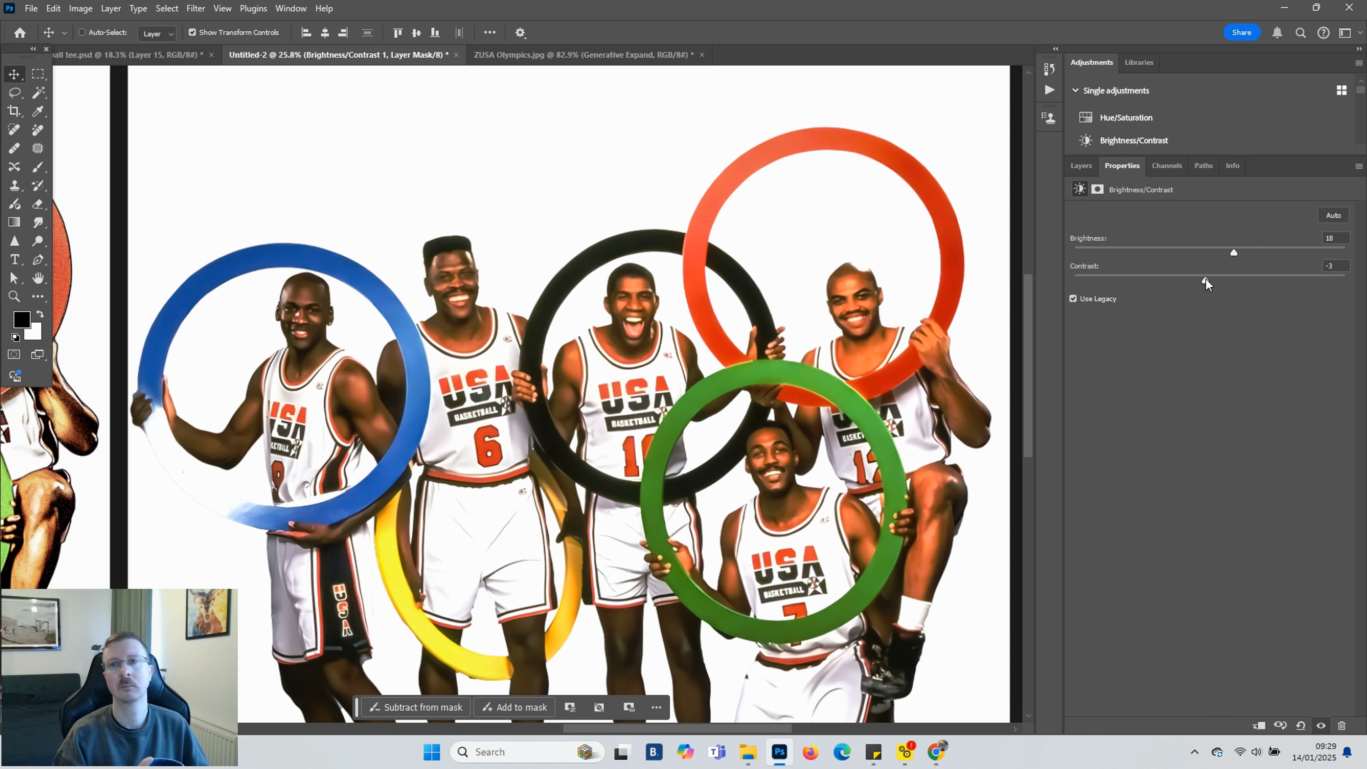
pyautogui.moveTo(1209, 280); pyautogui.dragTo(1243, 251)
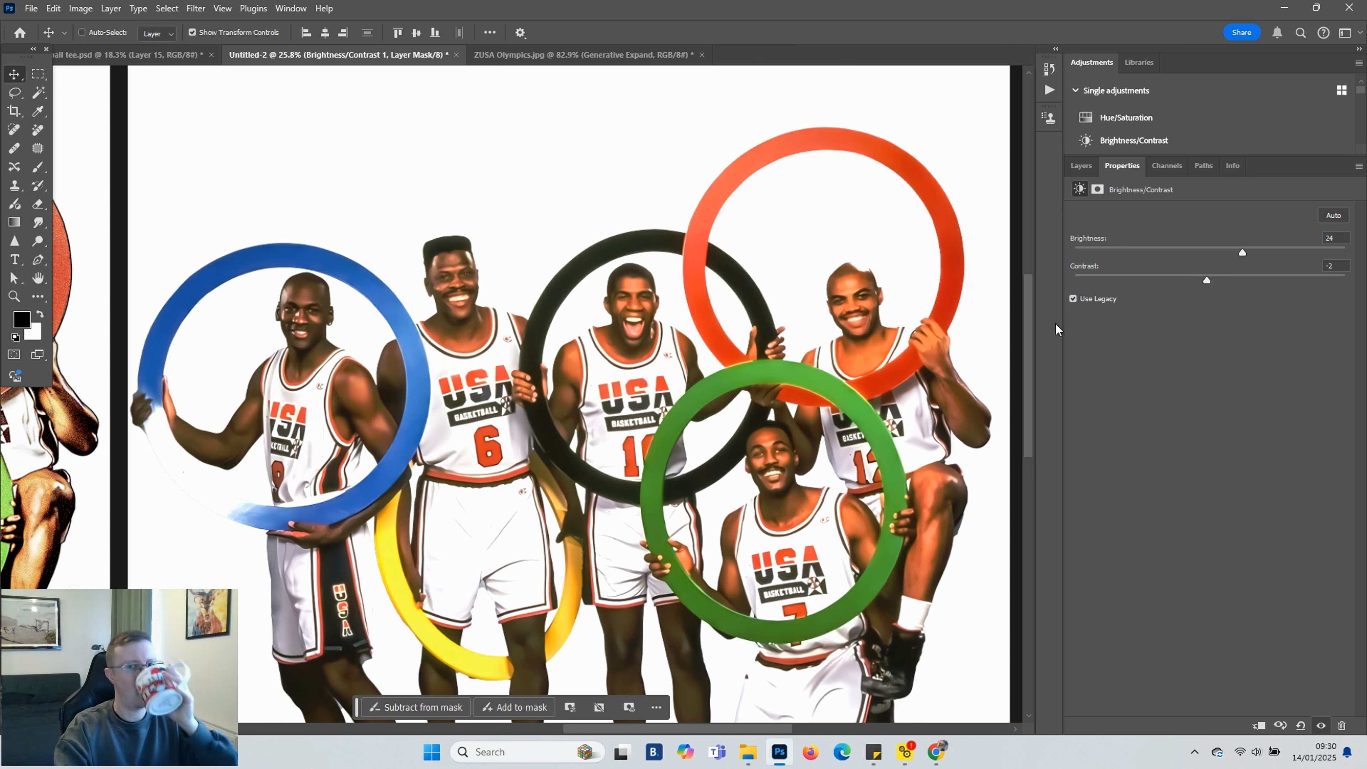
# Clip the Brightness/Contrast adjustment layer to the team photo layer beneath it
pyautogui.click(1082, 167)
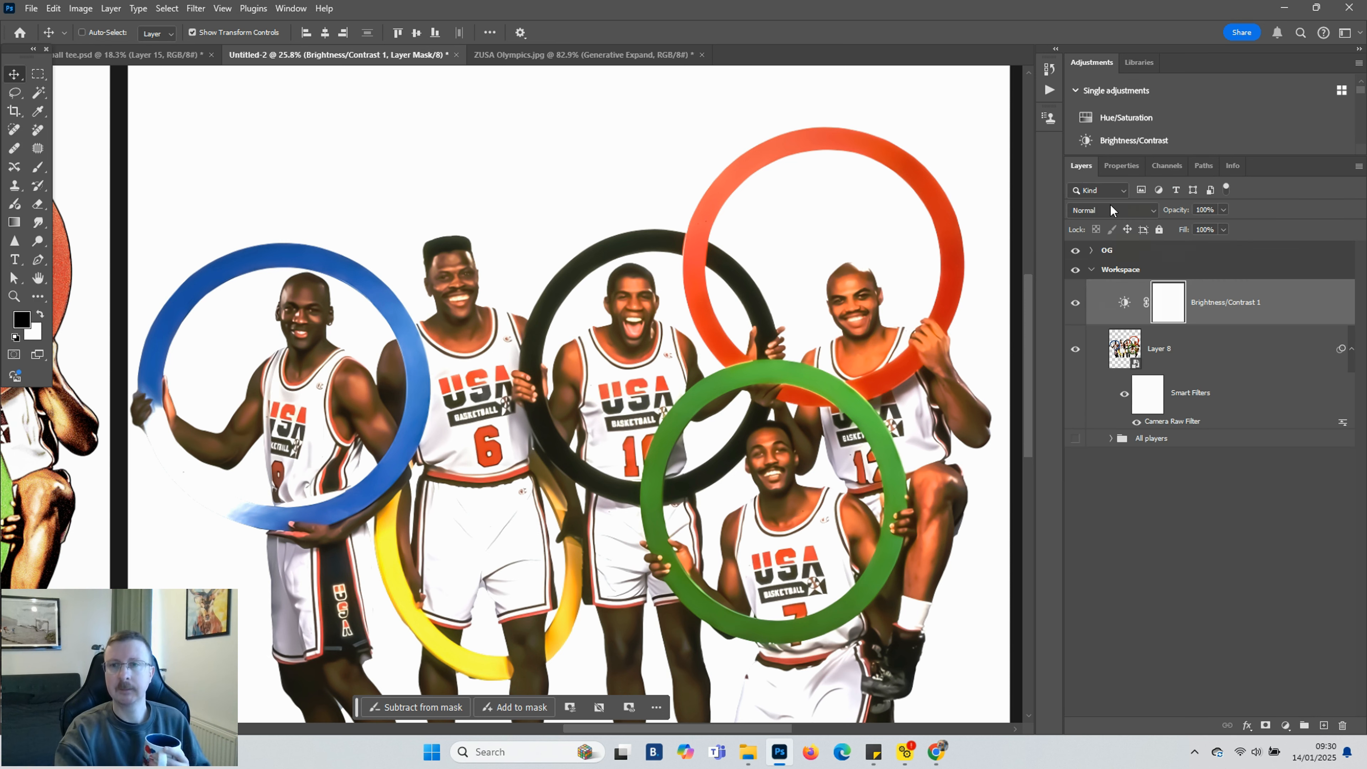
pyautogui.click(1282, 308)
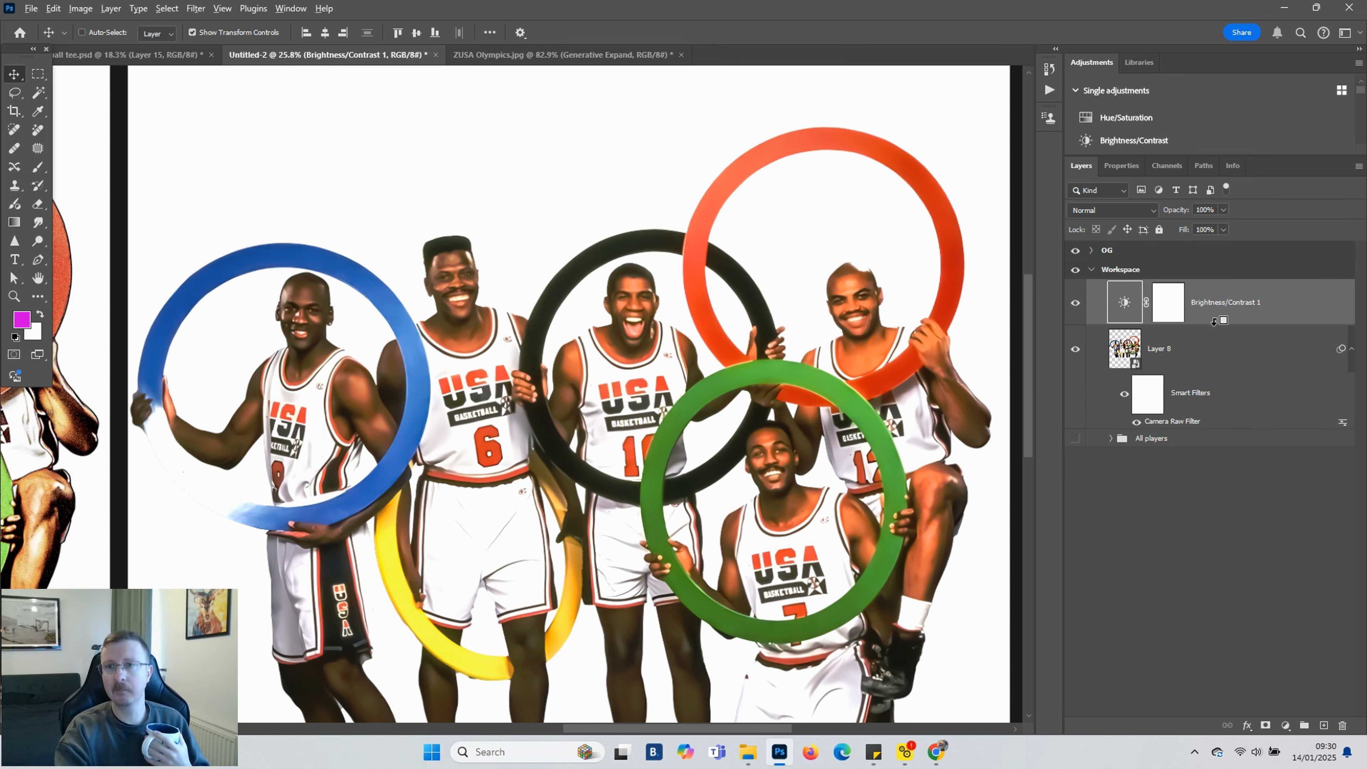
pyautogui.keyDown('alt'); pyautogui.click(1215, 322); pyautogui.keyUp('alt')
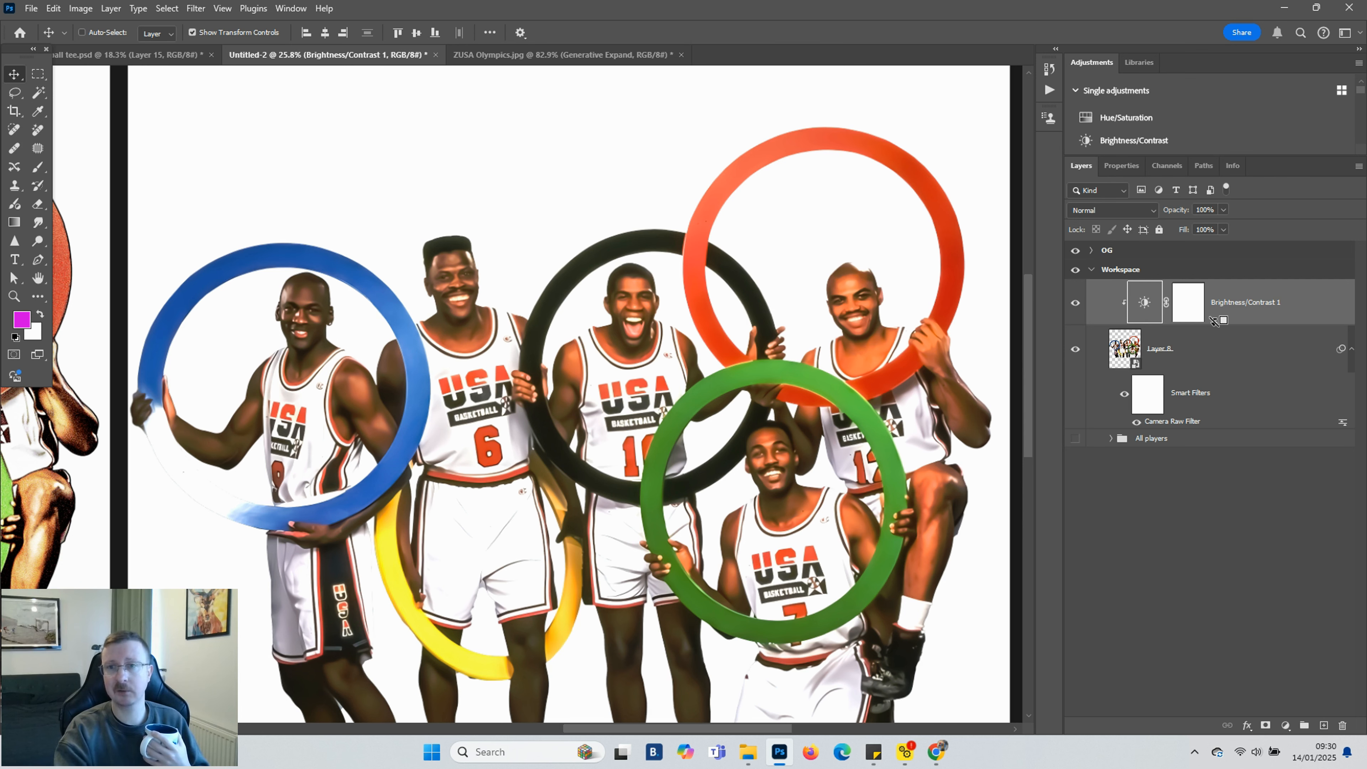
pyautogui.scroll(-2, 1038, 347)
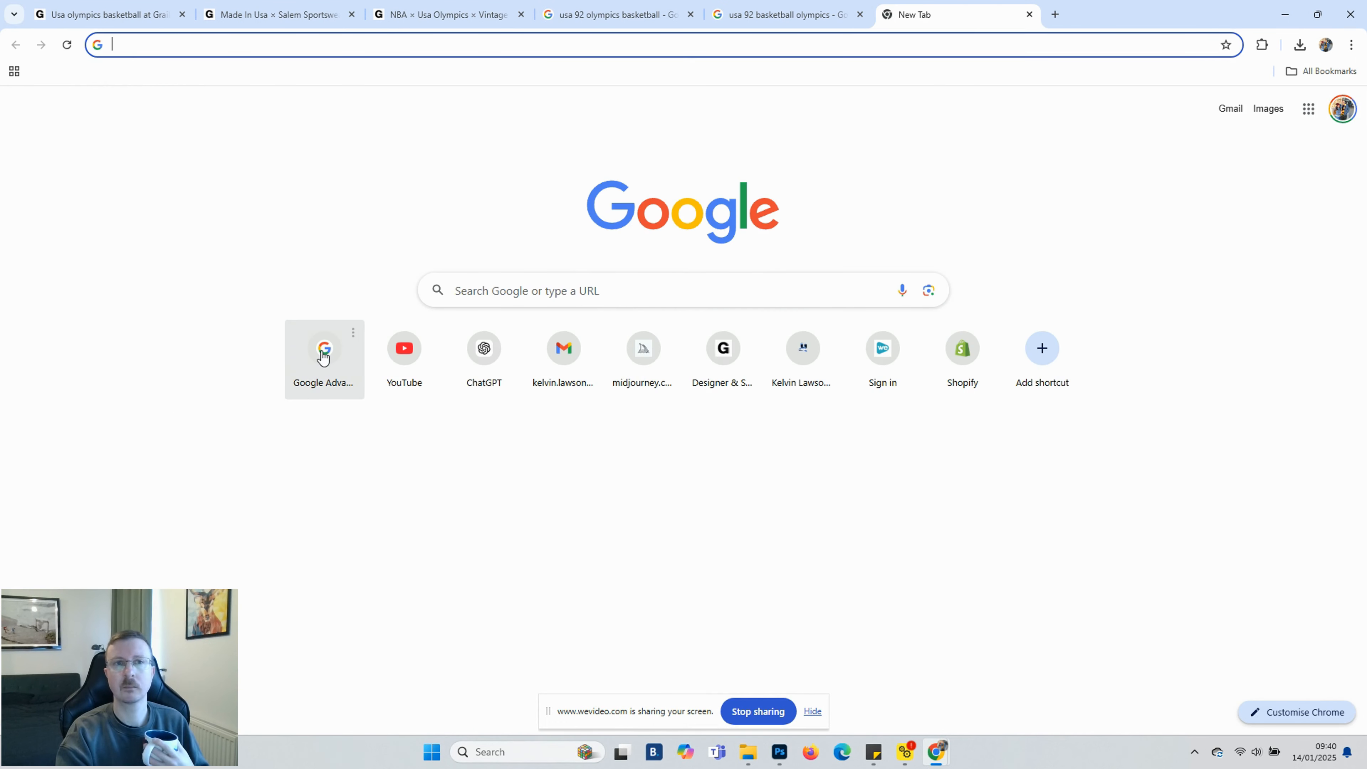
# Search Google Advanced Image Search for "jayson tatum wearing a plain white tshirt" larger than 2 MP and browse the results
pyautogui.click(320, 355)
pyautogui.write('jayson')
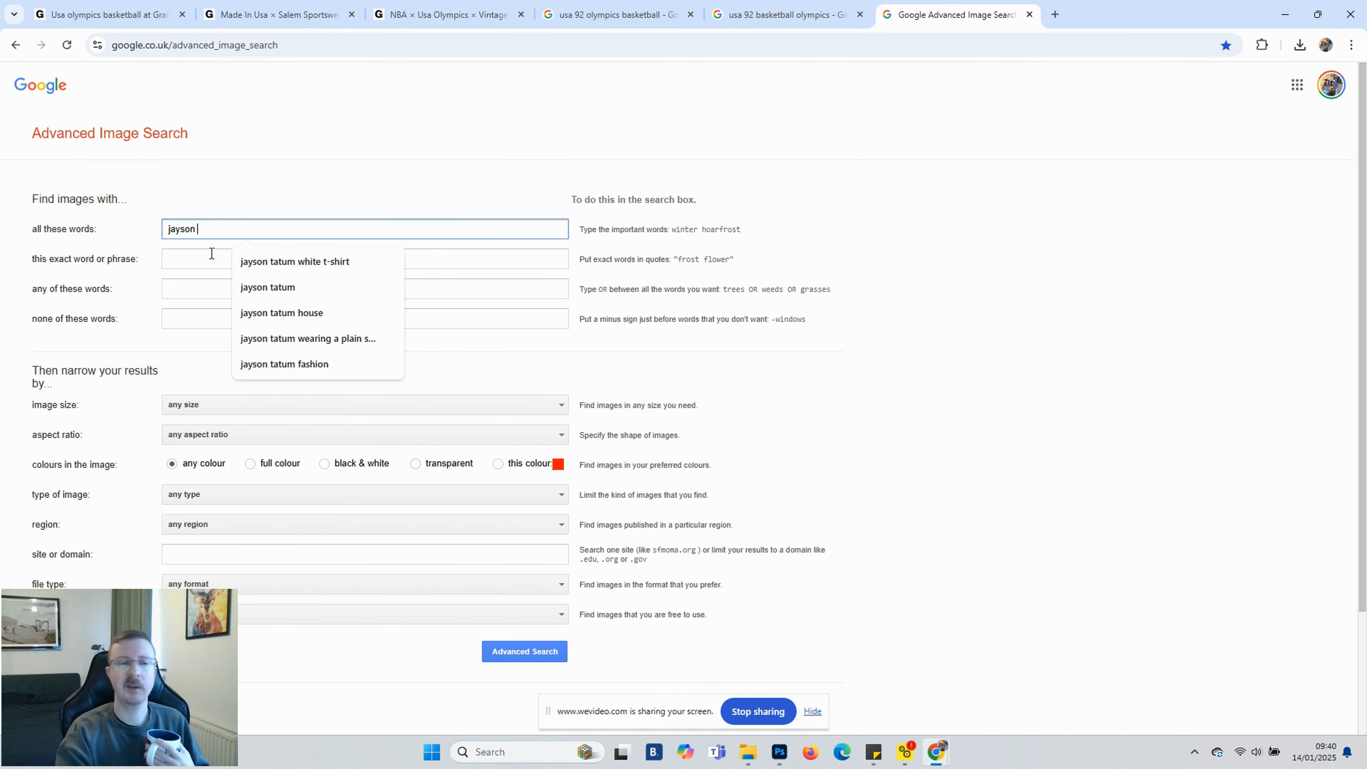
pyautogui.click(309, 338)
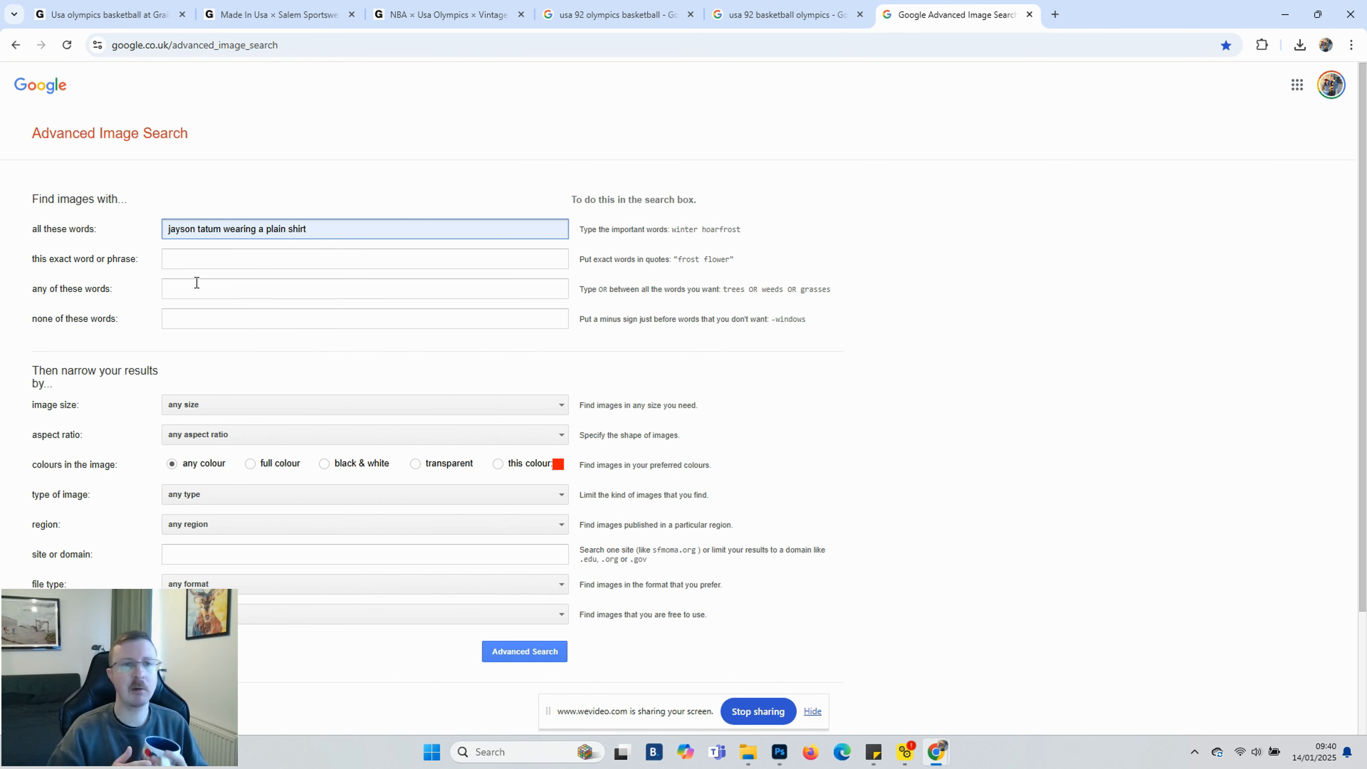
pyautogui.click(288, 227)
pyautogui.write('white t')
pyautogui.click(458, 405)
pyautogui.click(266, 518)
pyautogui.click(539, 649)
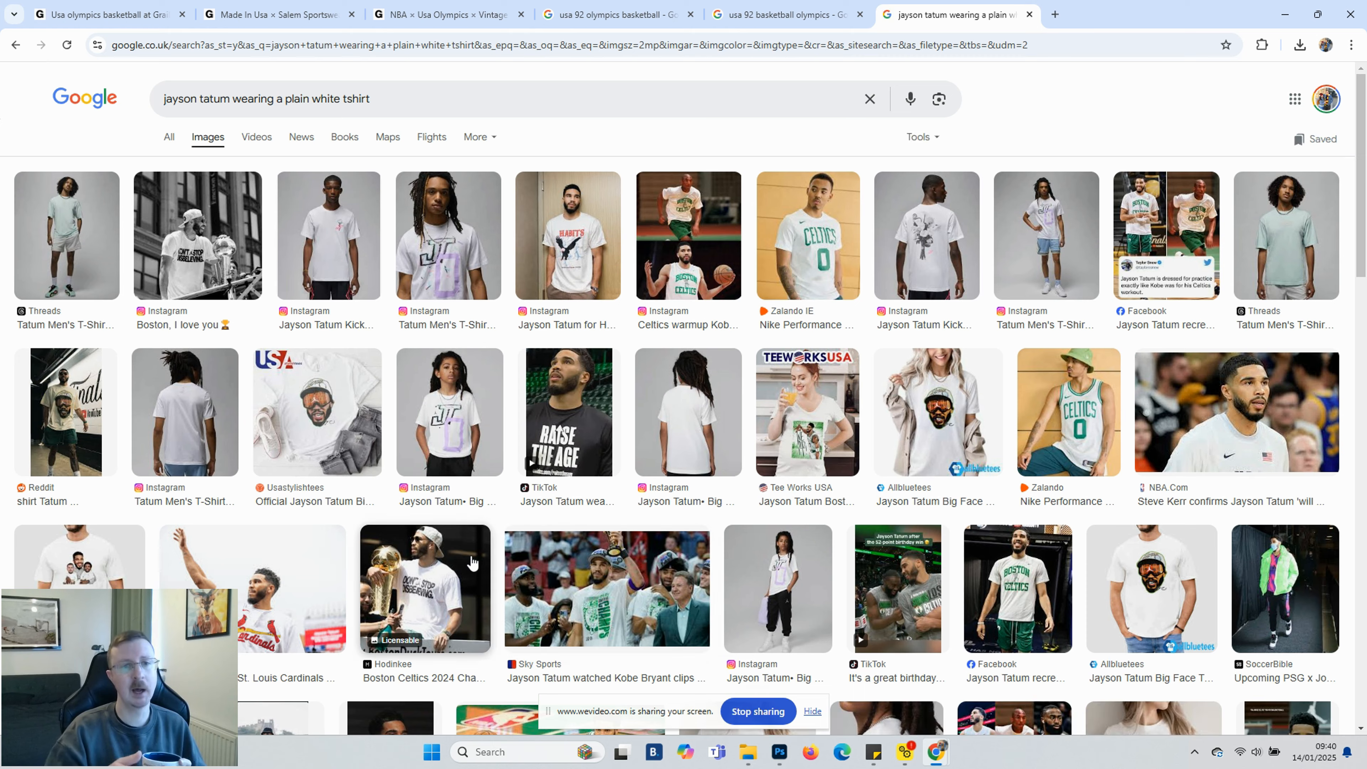
pyautogui.scroll(-8, 472, 563)
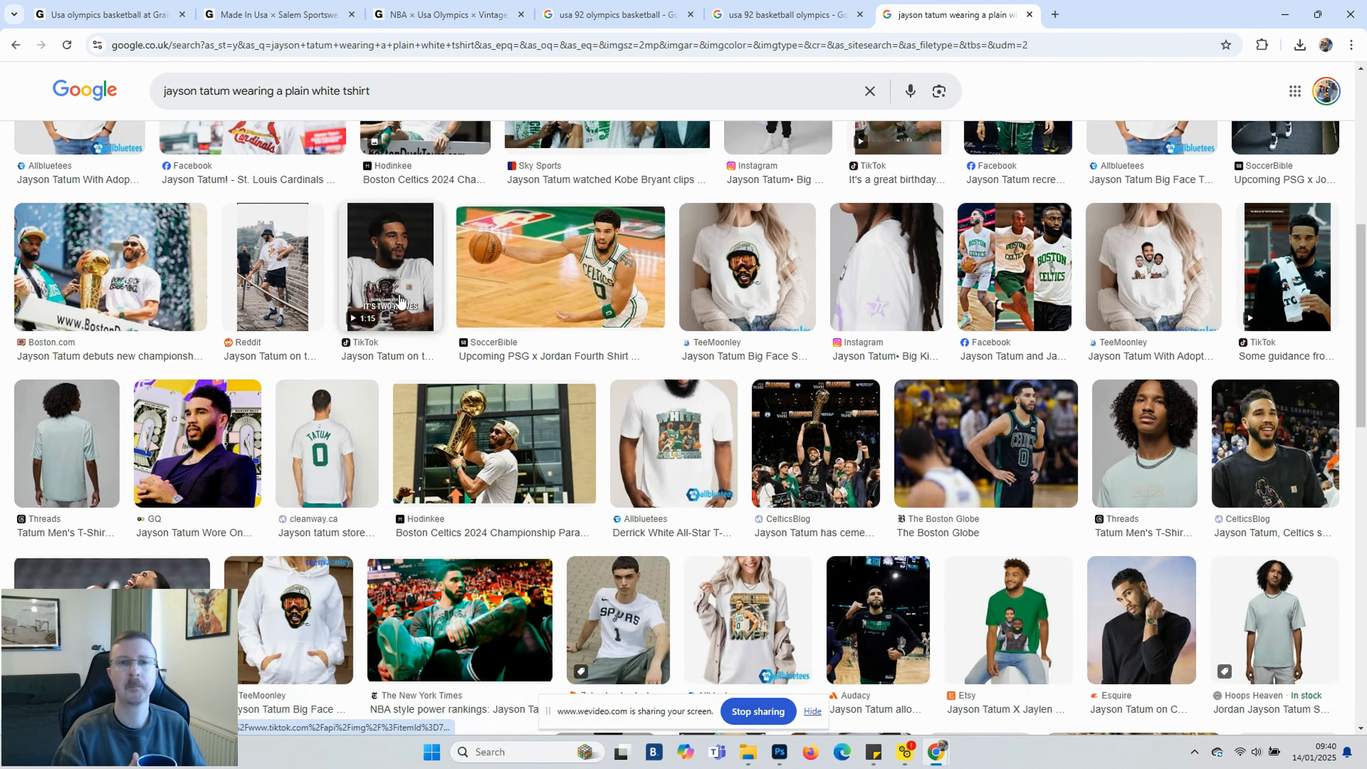
pyautogui.scroll(-20, 400, 299)
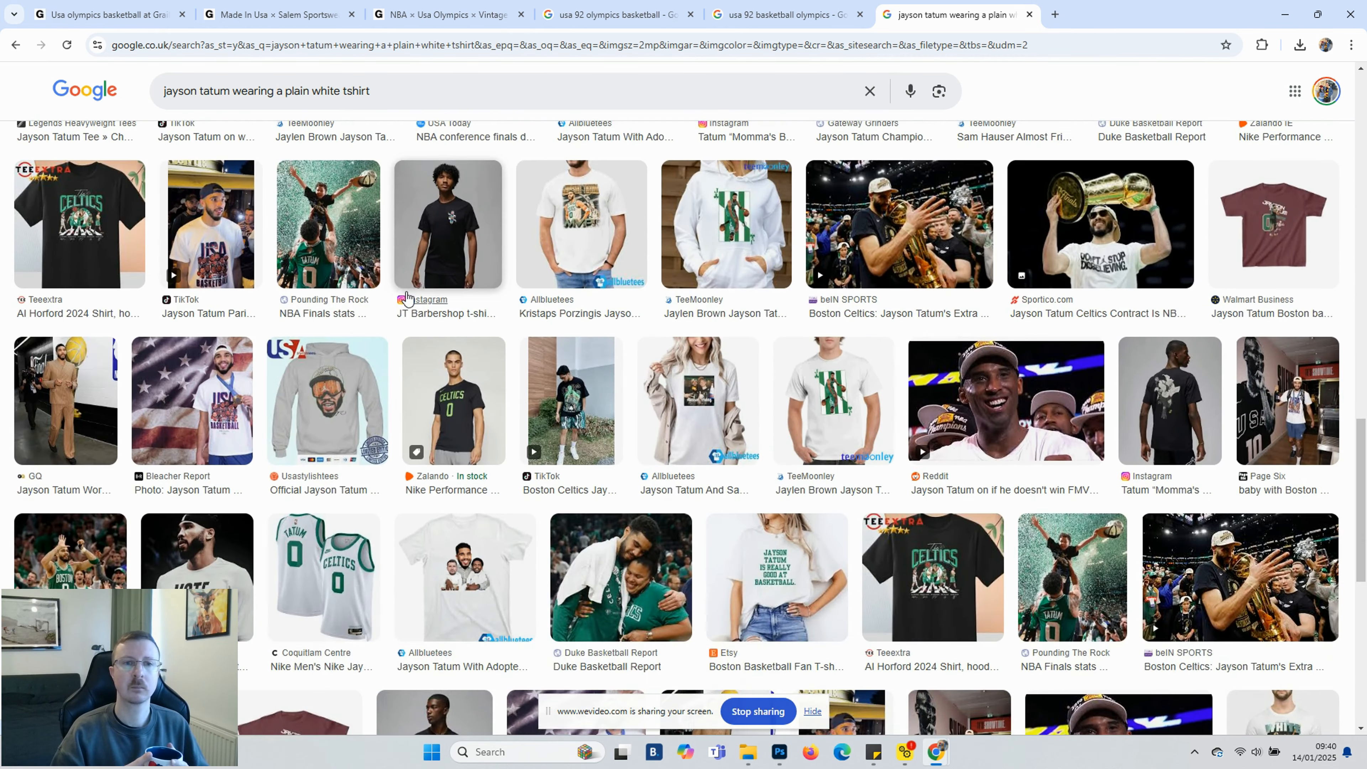
pyautogui.scroll(-15, 406, 298)
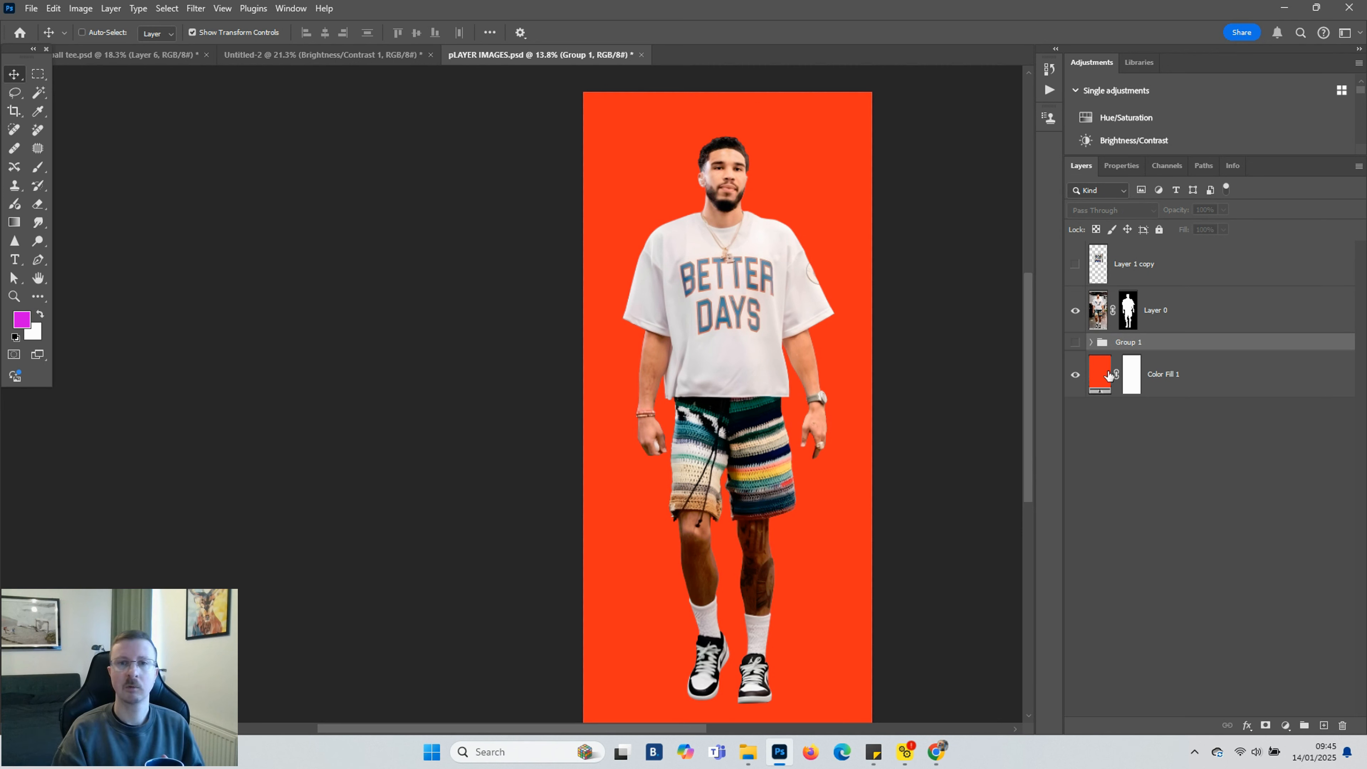
# Convert the player photo layer, Layer 0, to a Smart Object
pyautogui.click(1165, 311)
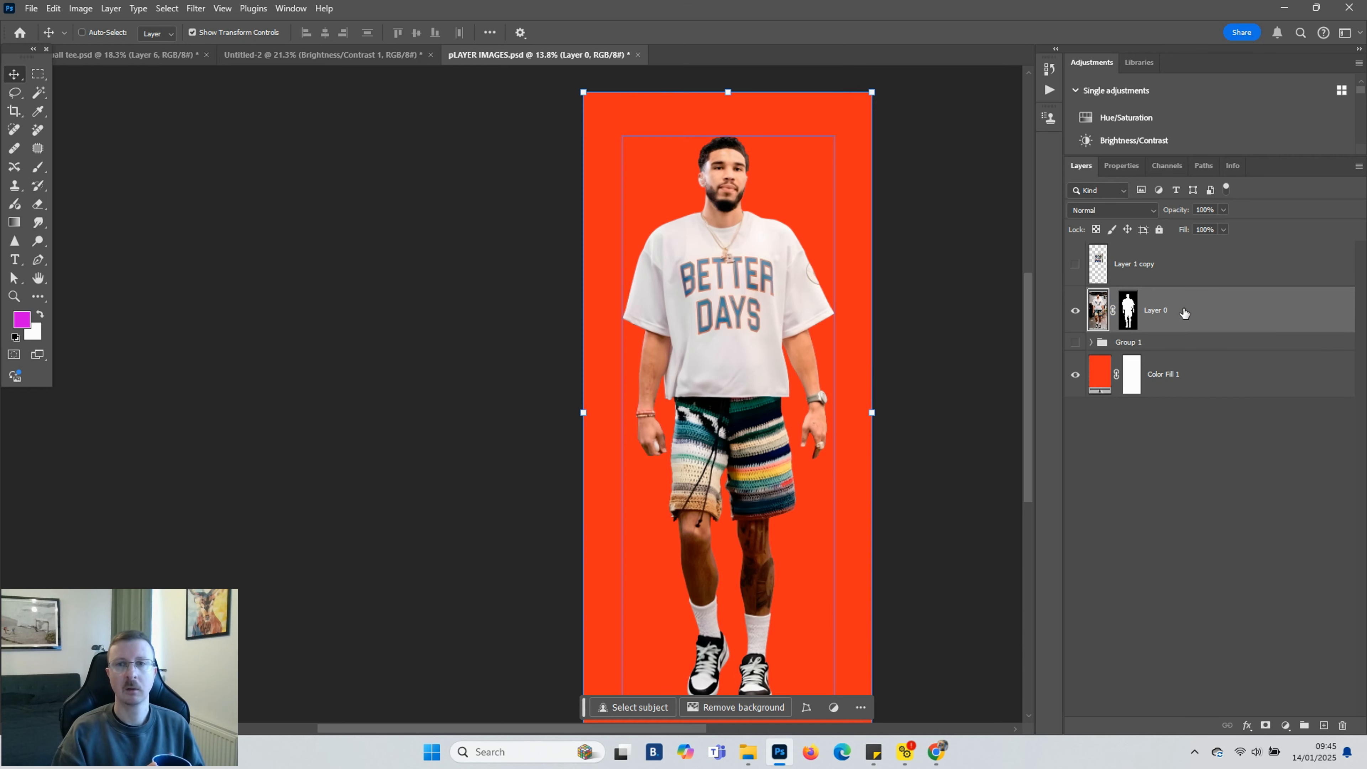
pyautogui.rightClick(1186, 313)
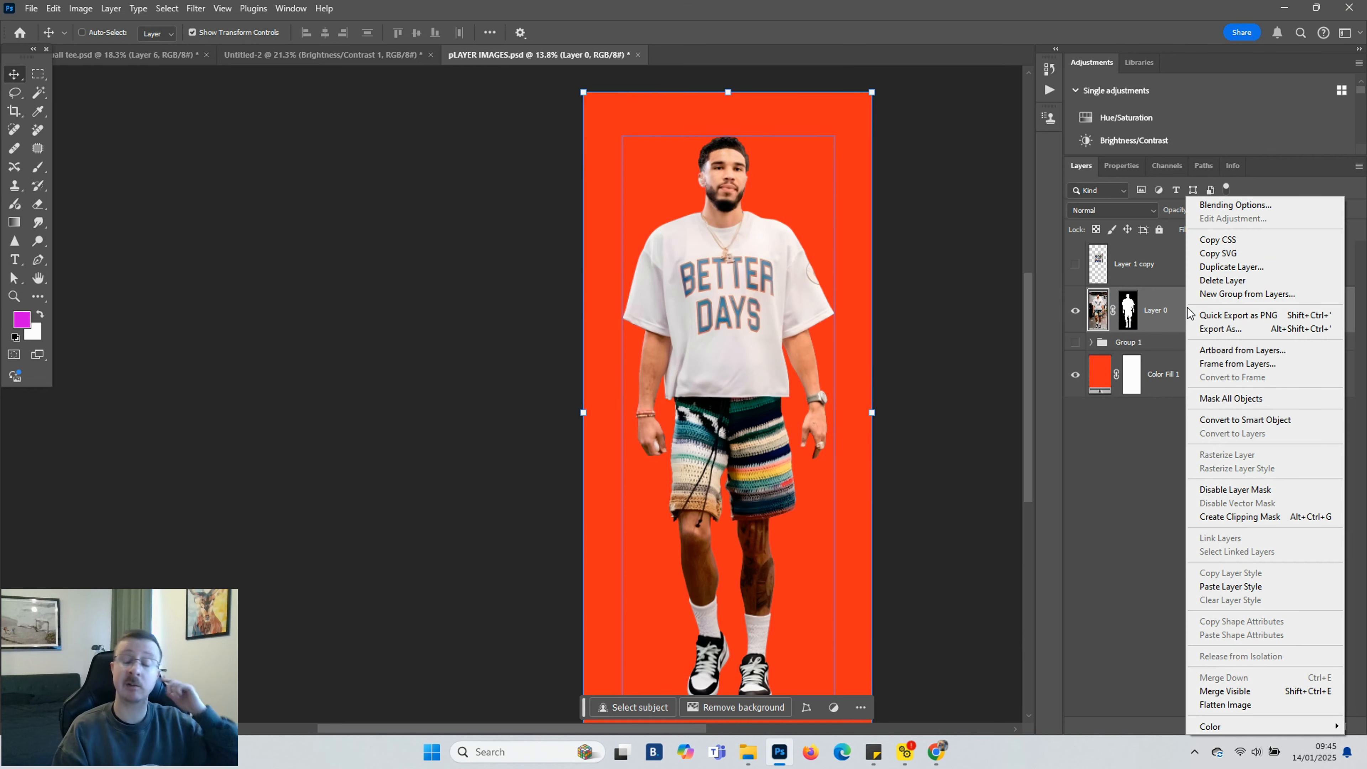
pyautogui.click(1247, 421)
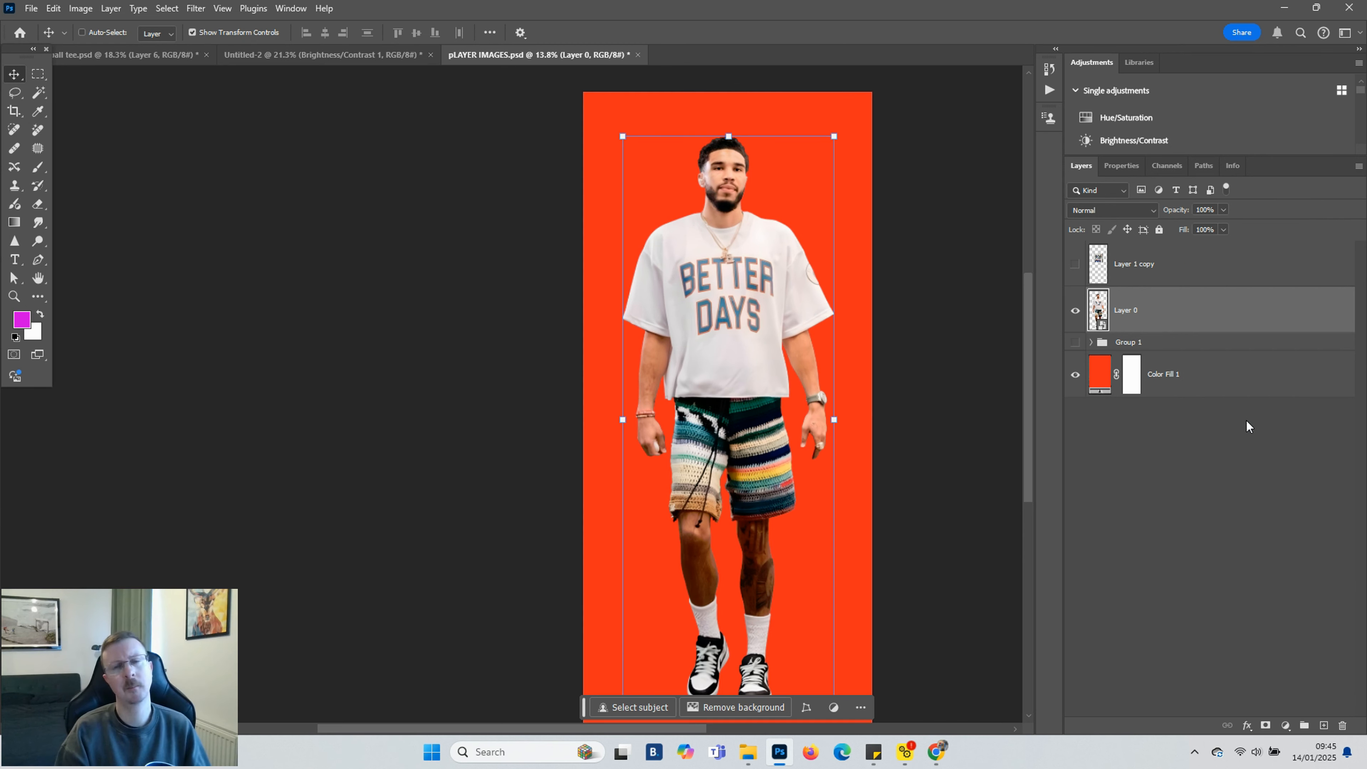
# Preview the Olympic shirt graphic layer over the player photo, zoomed in on the chest
pyautogui.scroll(-2, 695, 429)
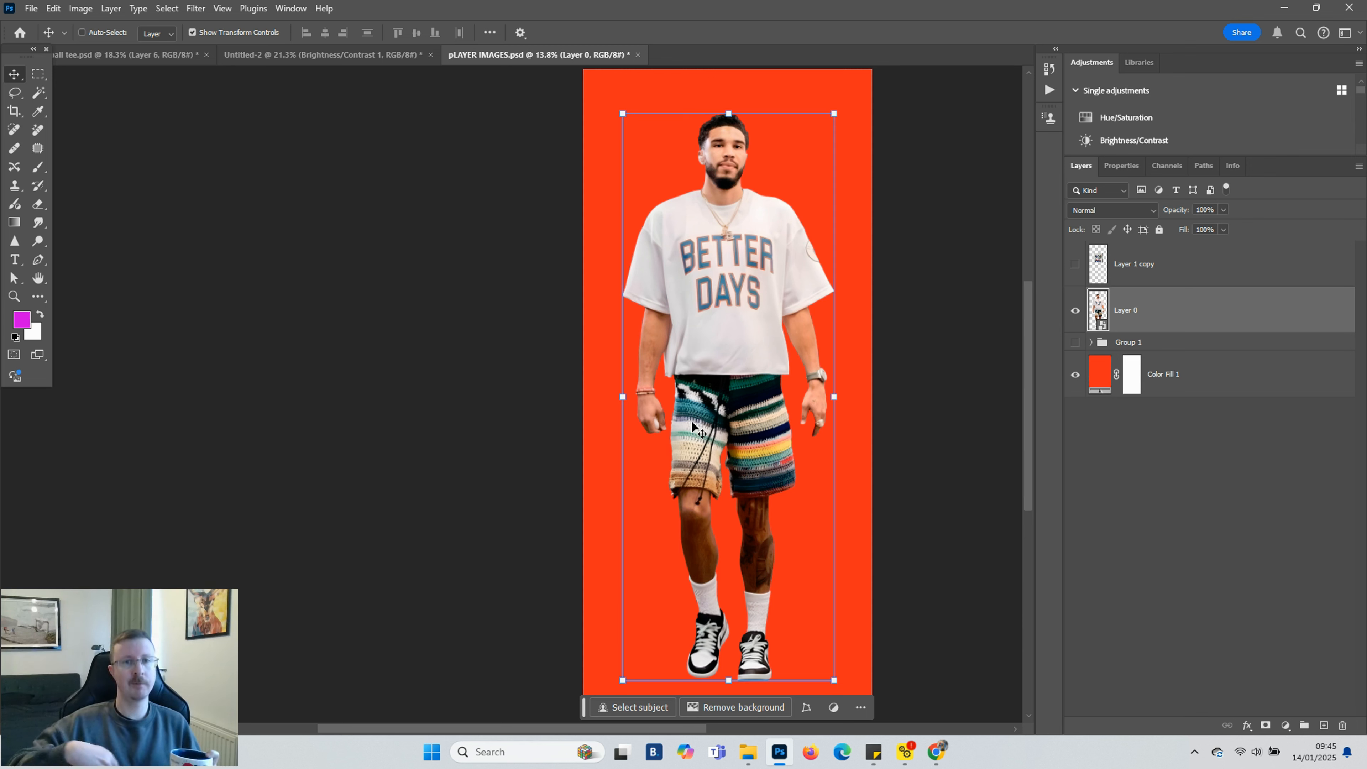
pyautogui.scroll(1, 694, 429)
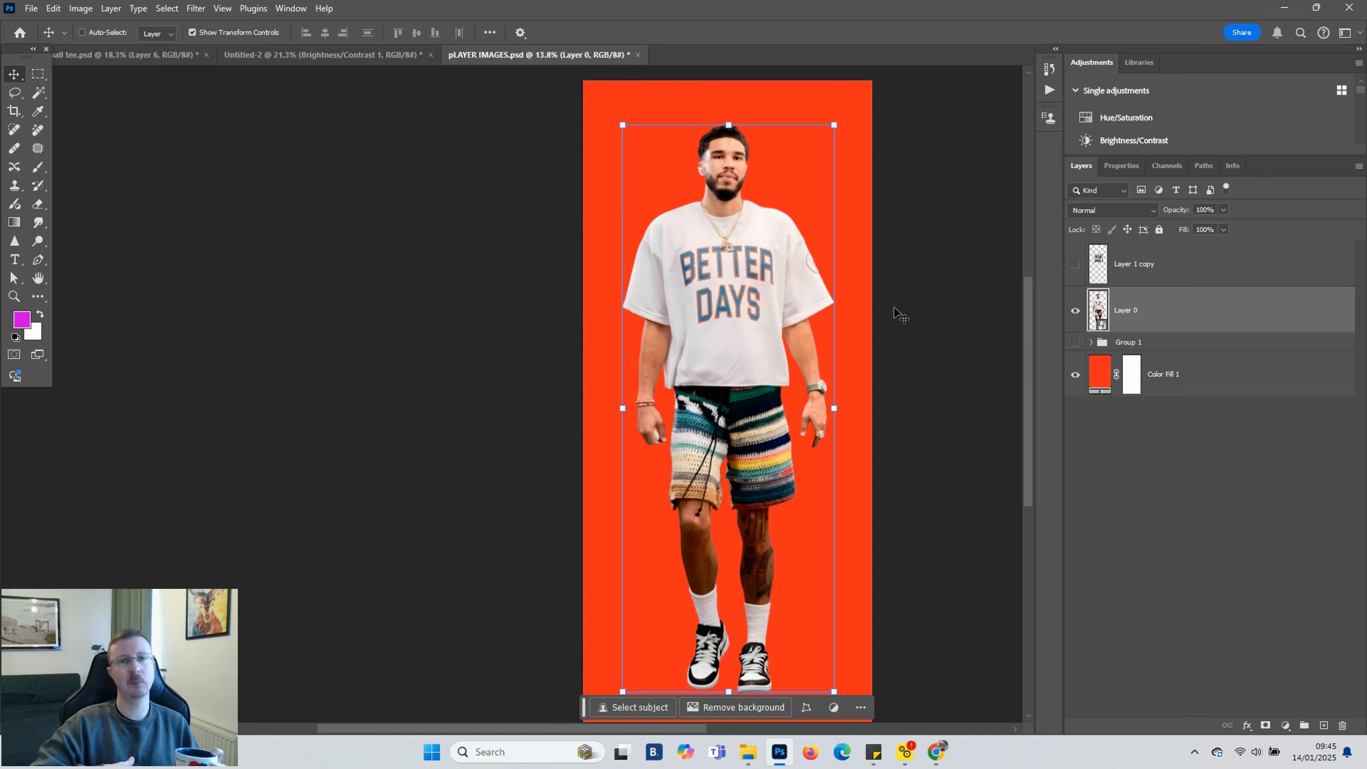
pyautogui.click(1077, 265)
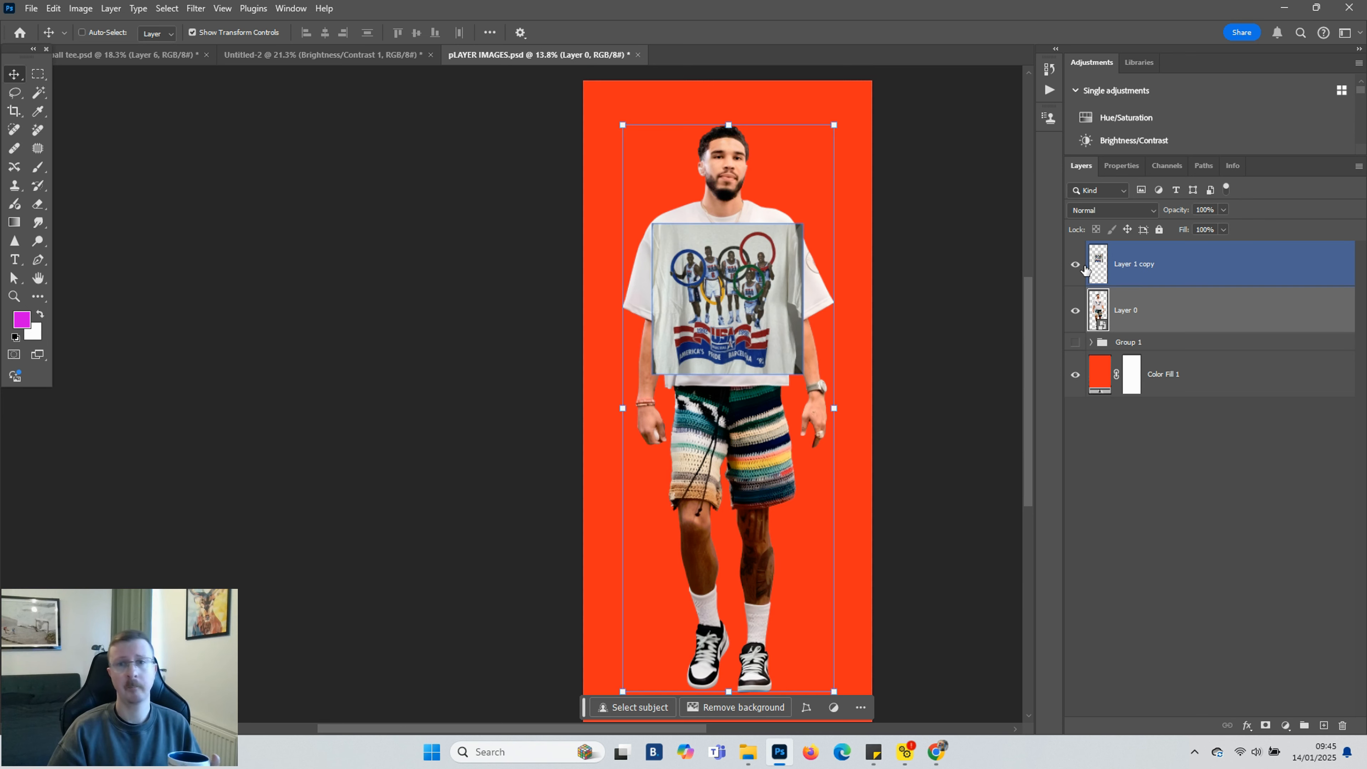
pyautogui.click(1077, 315)
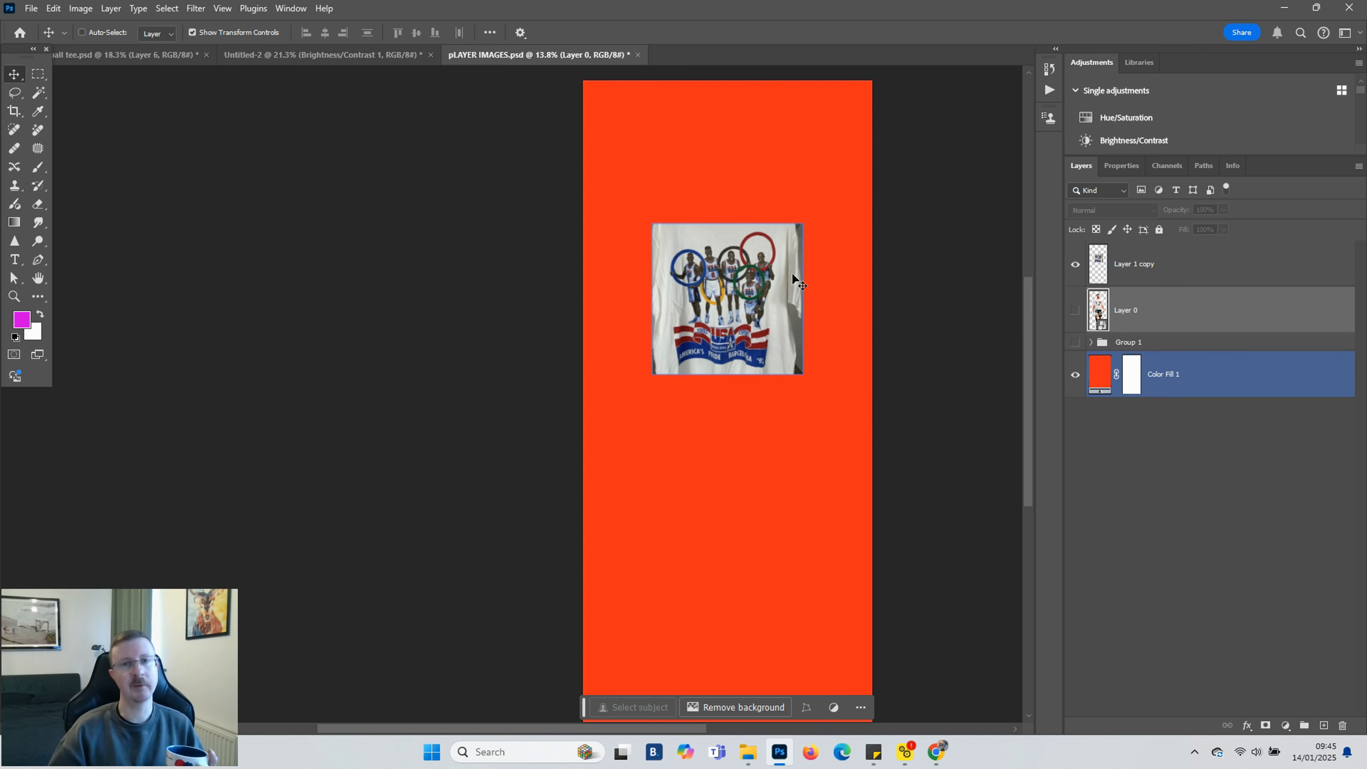
pyautogui.click(1077, 313)
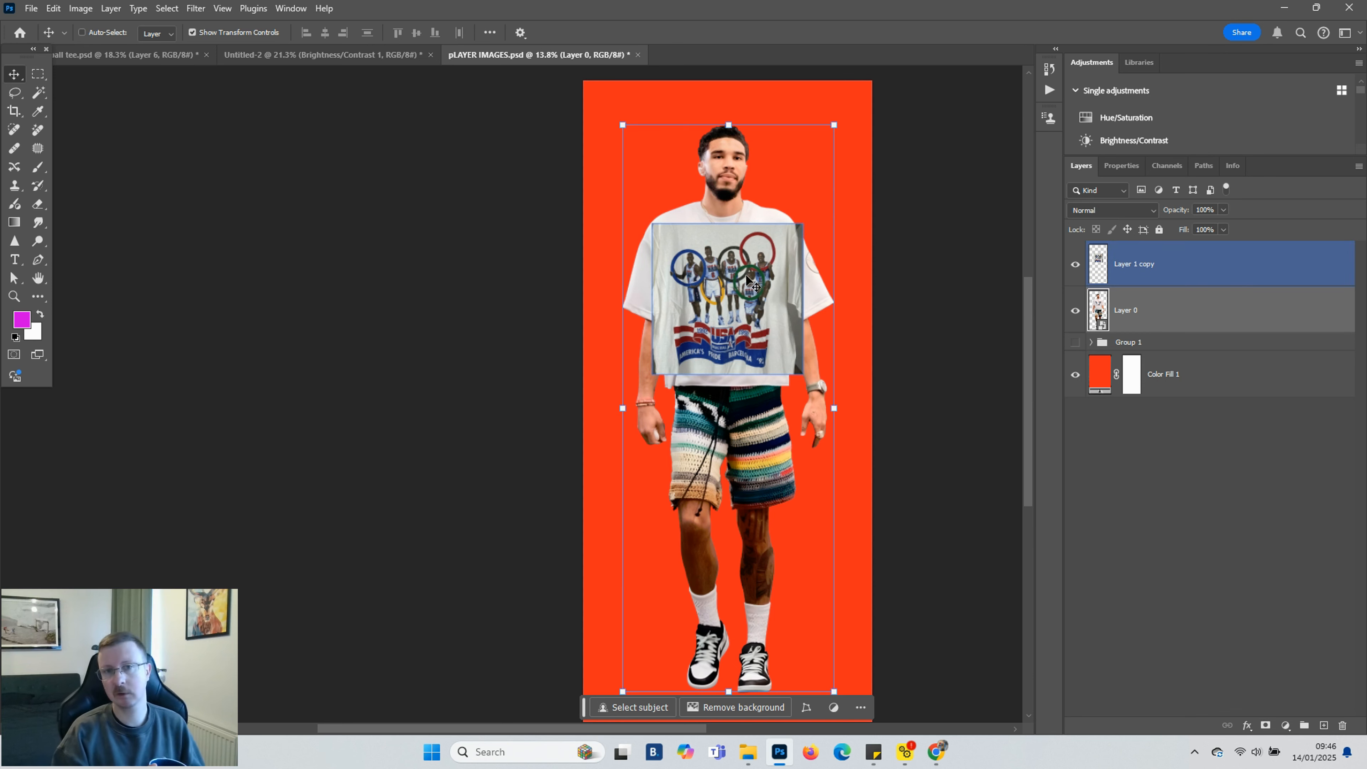
pyautogui.scroll(5, 750, 280)
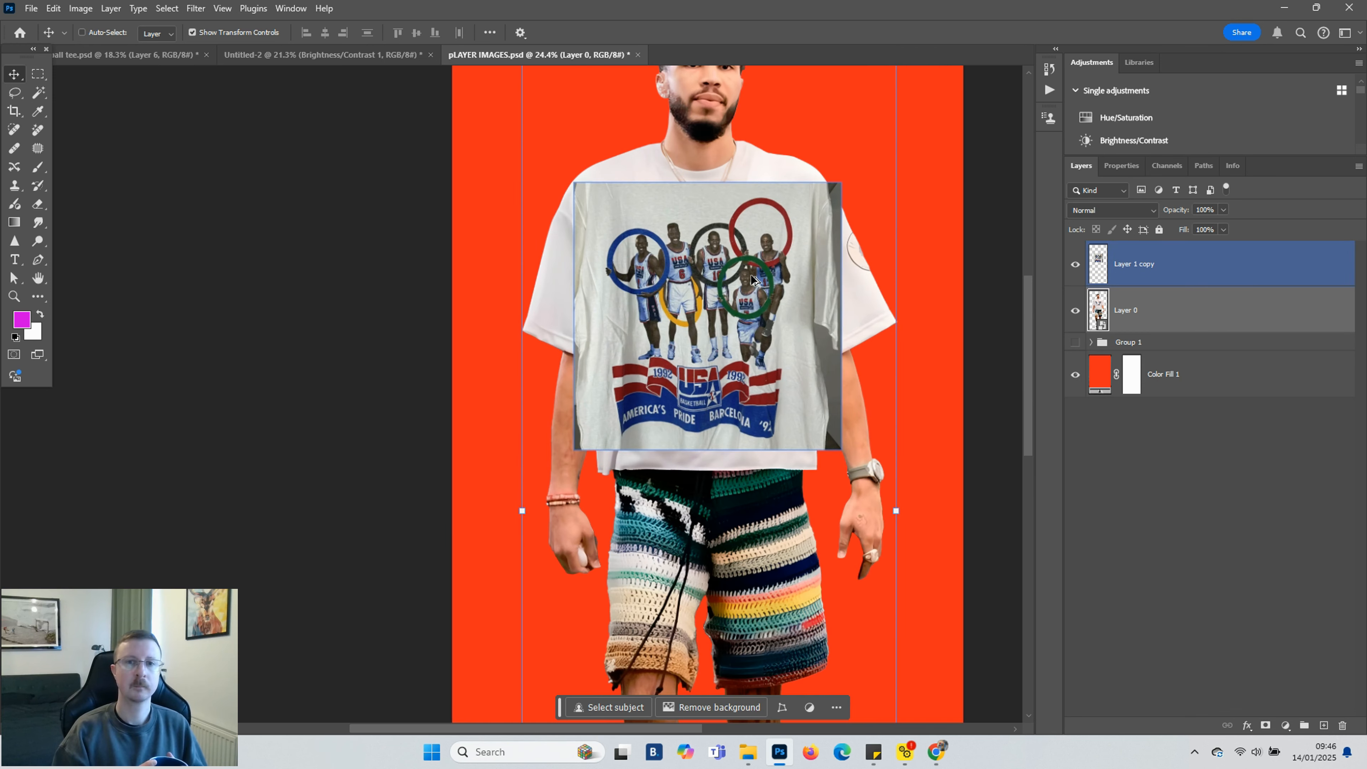
pyautogui.scroll(3, 752, 278)
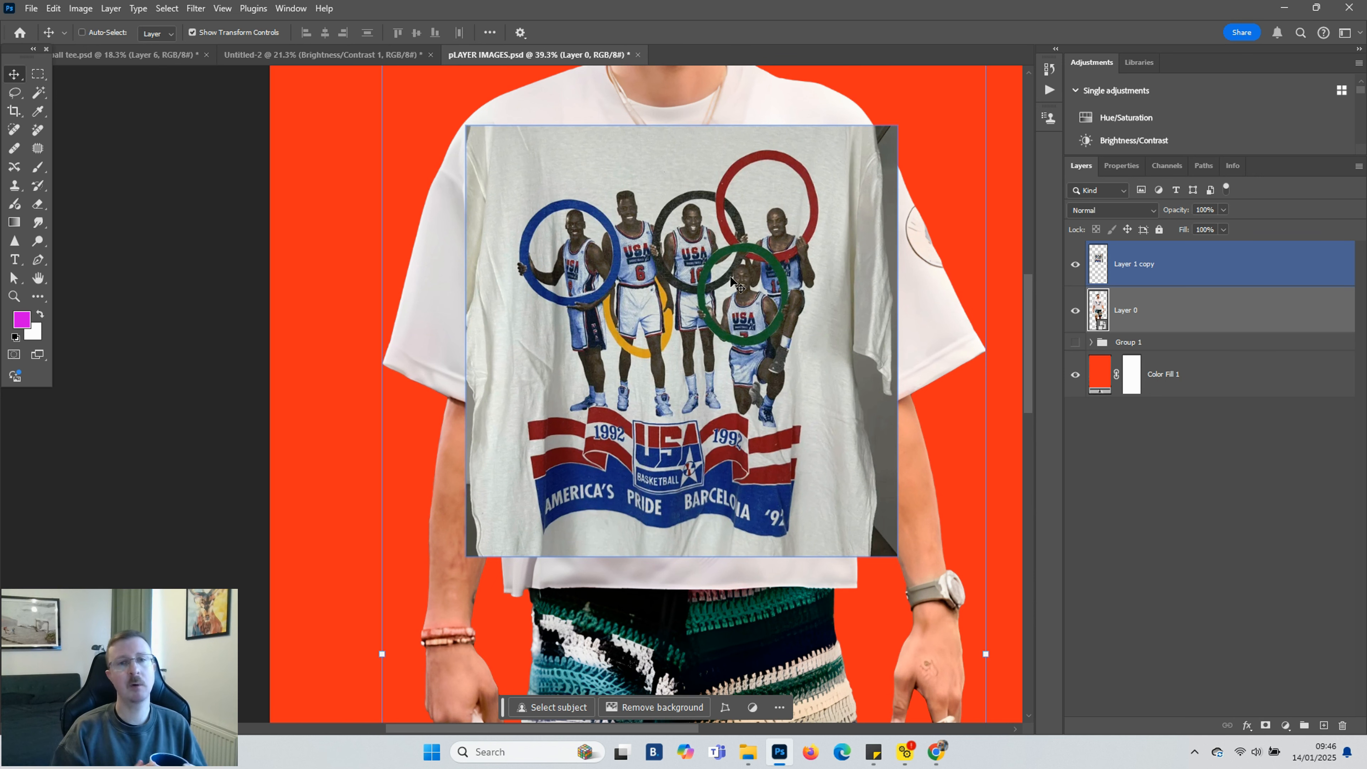
pyautogui.scroll(2, 735, 283)
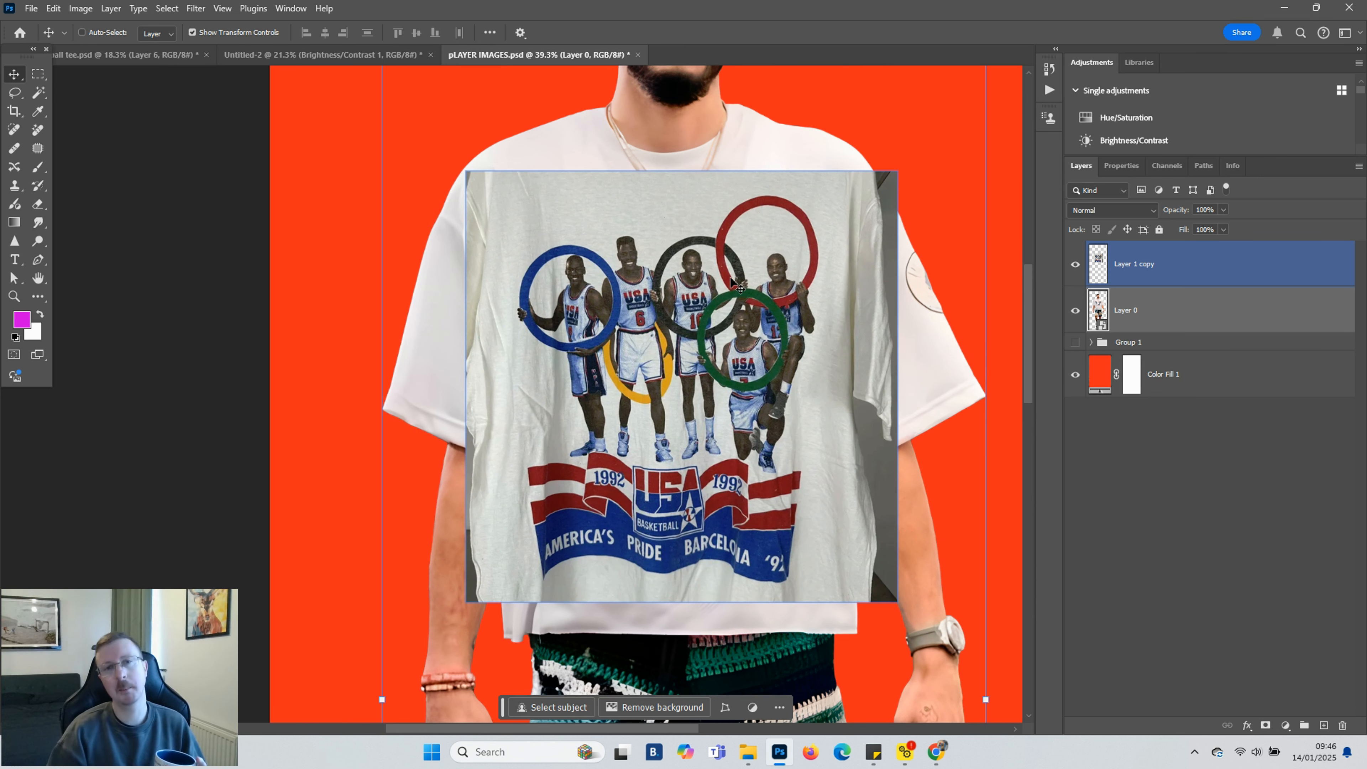
pyautogui.click(1187, 320)
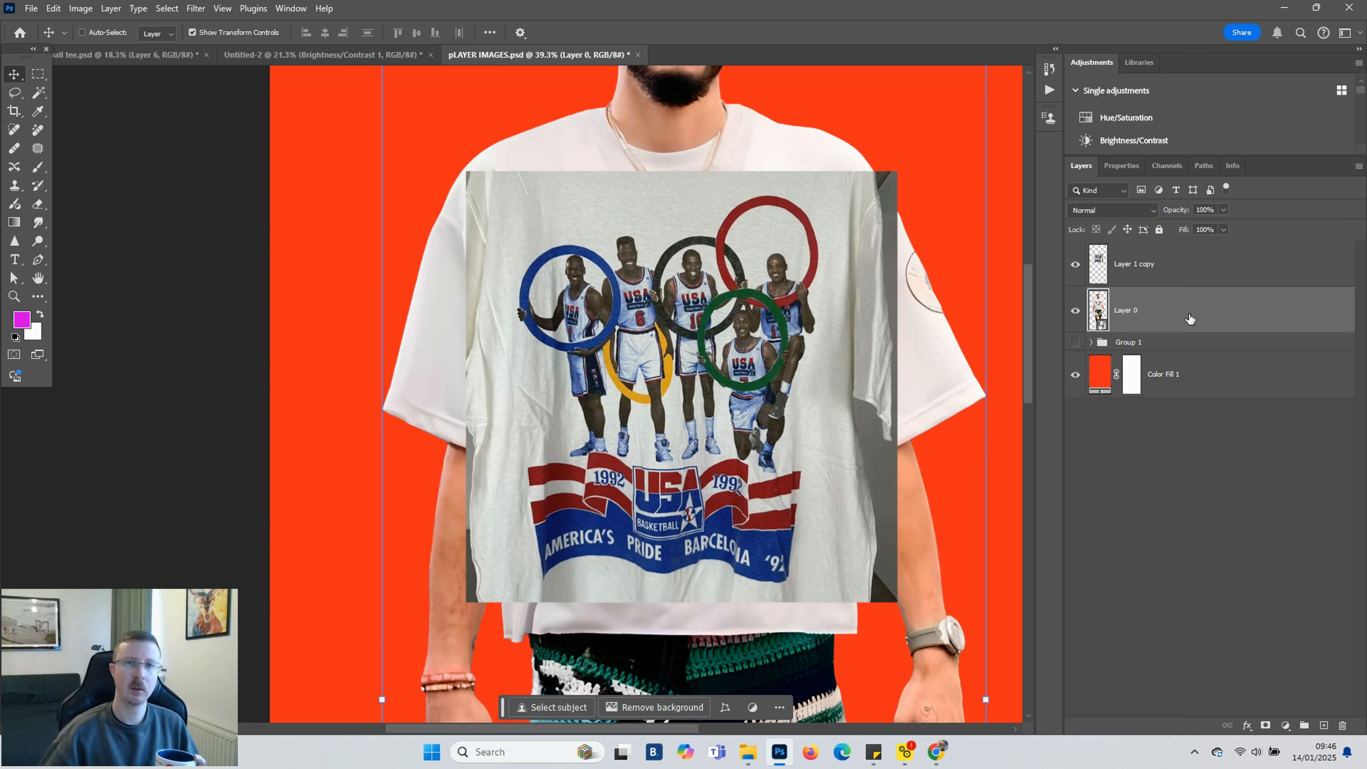
pyautogui.keyDown('ctrl'); pyautogui.click(1179, 267); pyautogui.keyUp('ctrl')
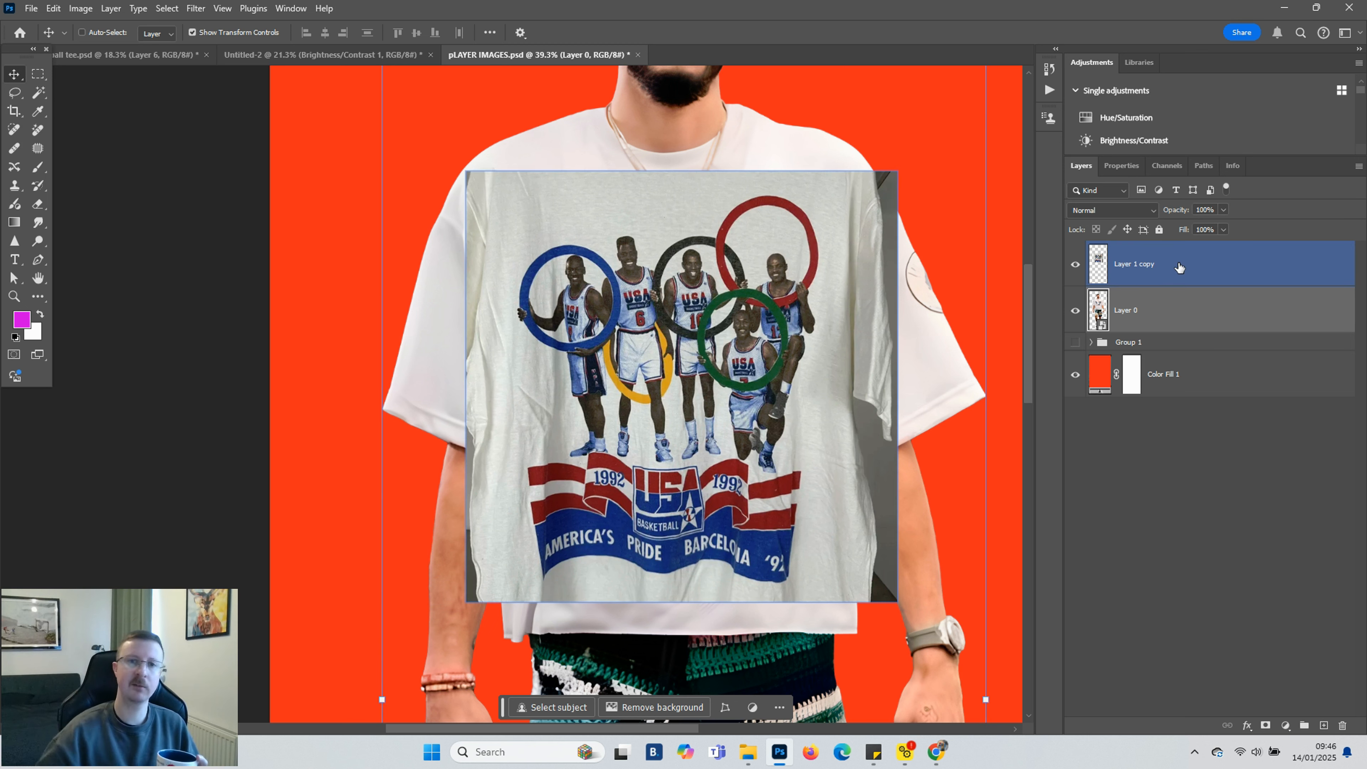
pyautogui.click(1187, 268)
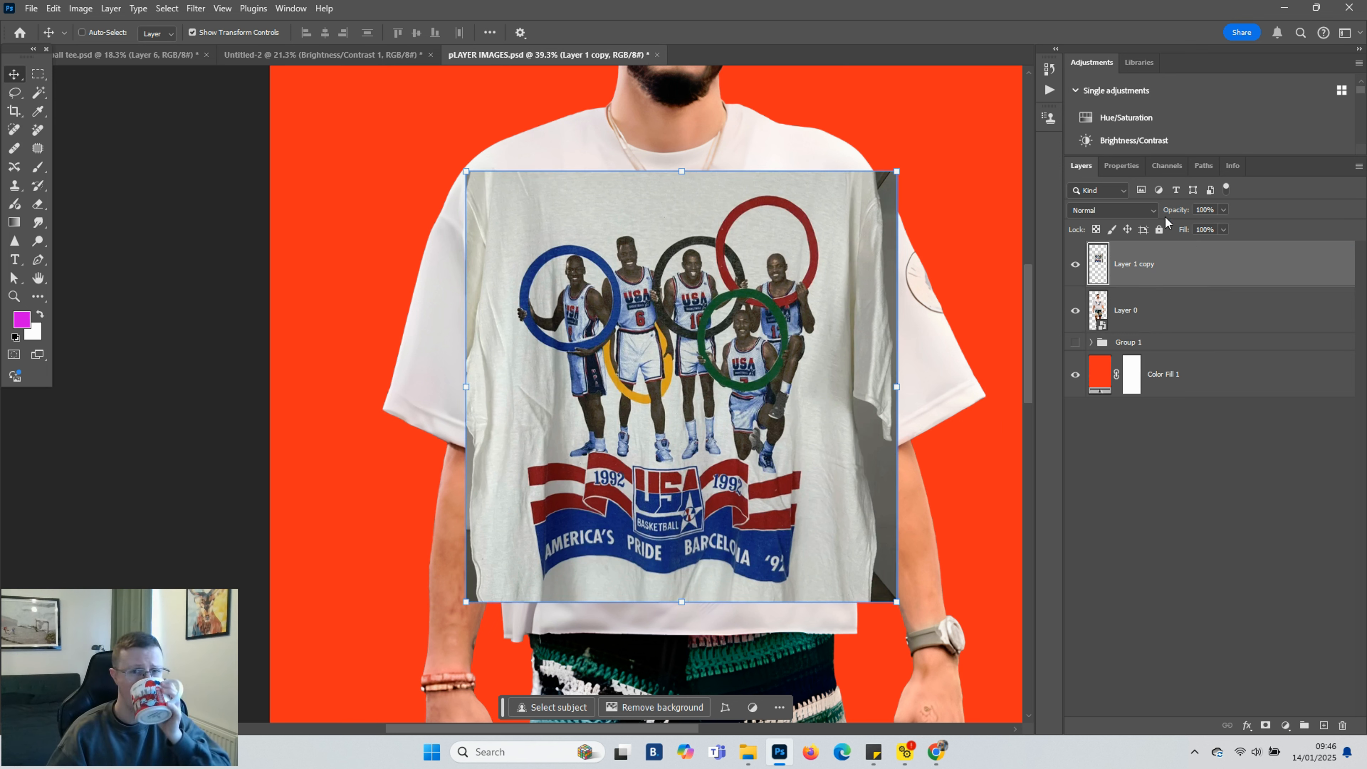
pyautogui.click(1153, 210)
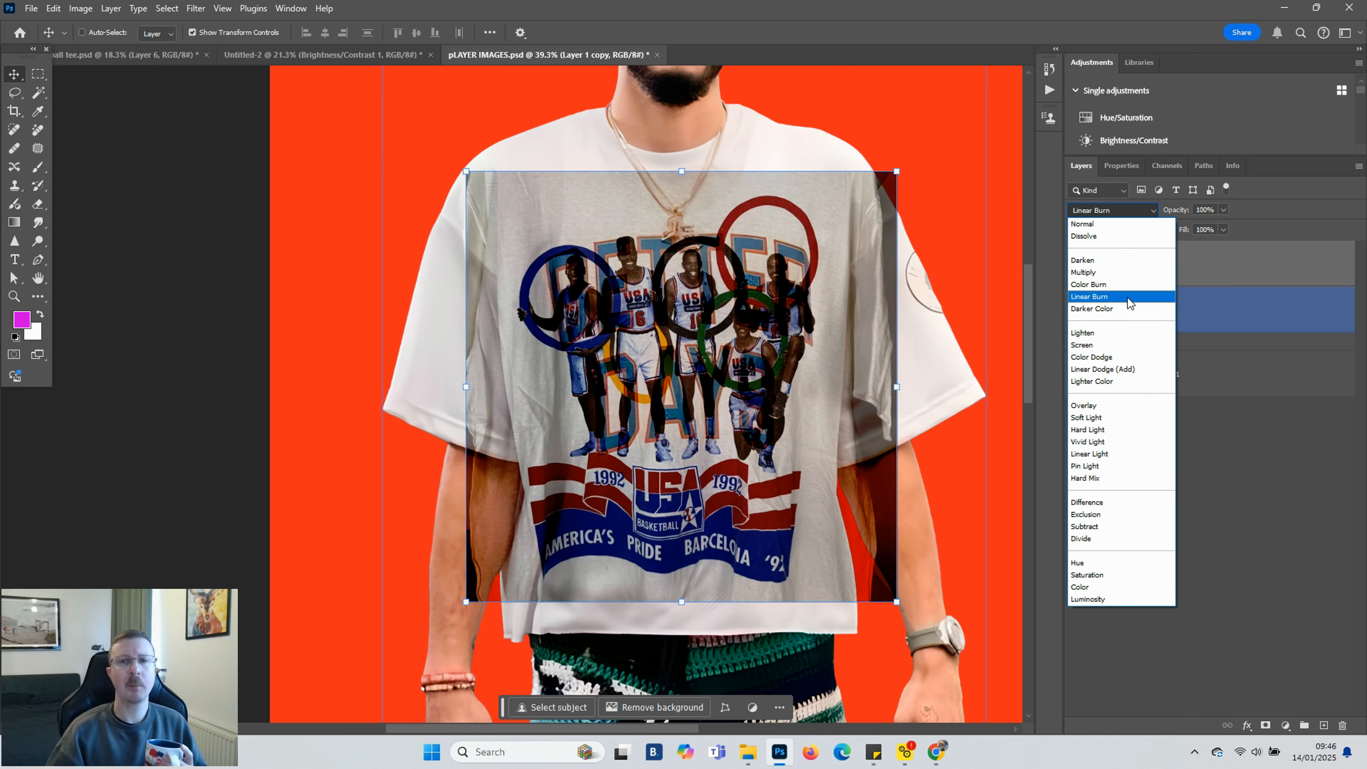
pyautogui.click(1294, 269)
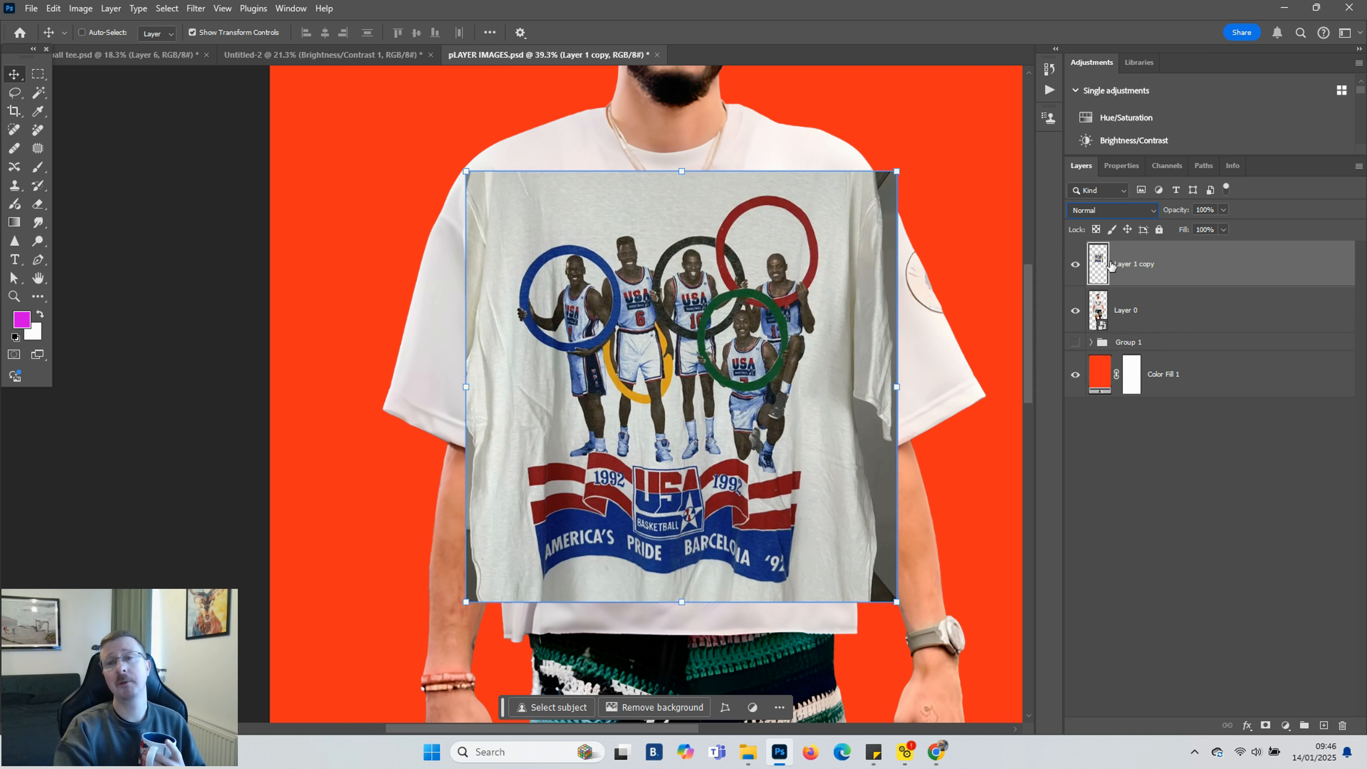
# Hide the shirt graphic layer and lasso-select the BETTER DAYS print on the player photo layer
pyautogui.click(1076, 265)
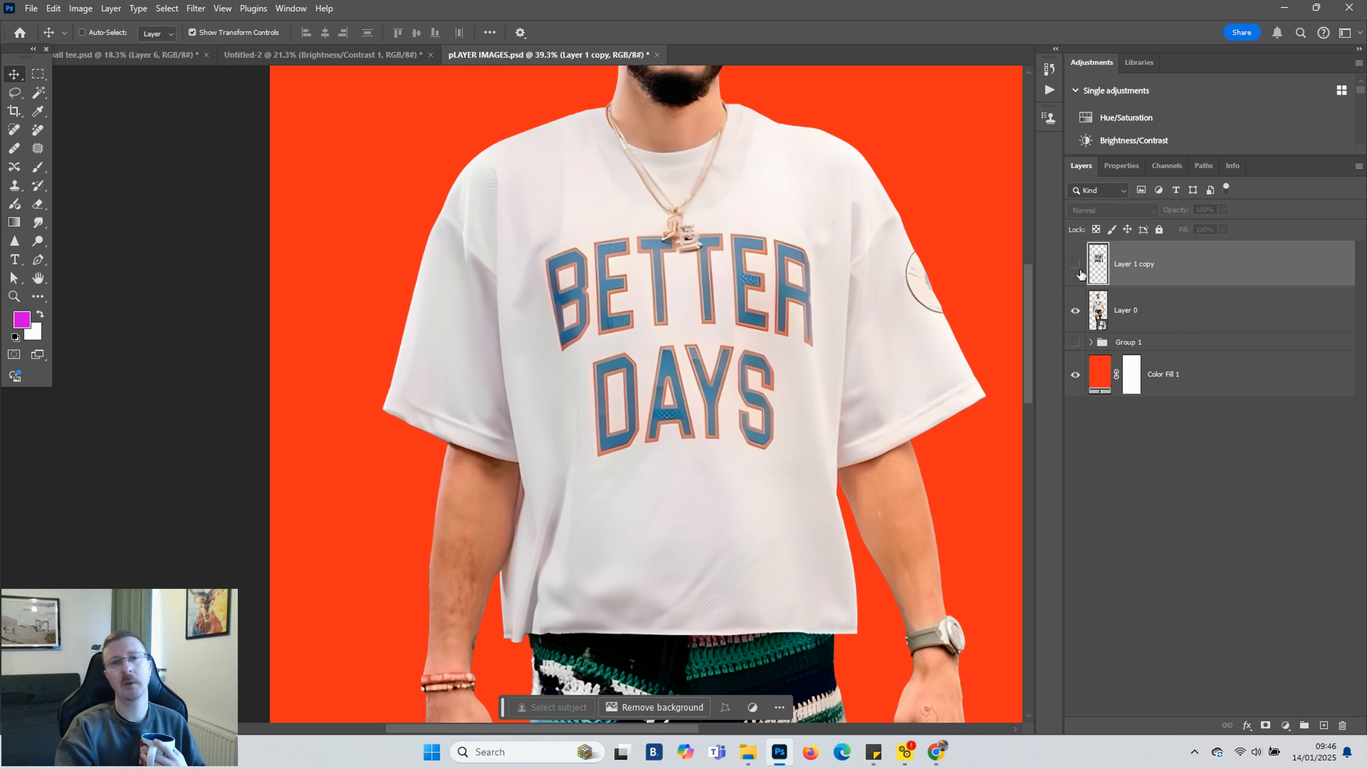
pyautogui.click(1098, 302)
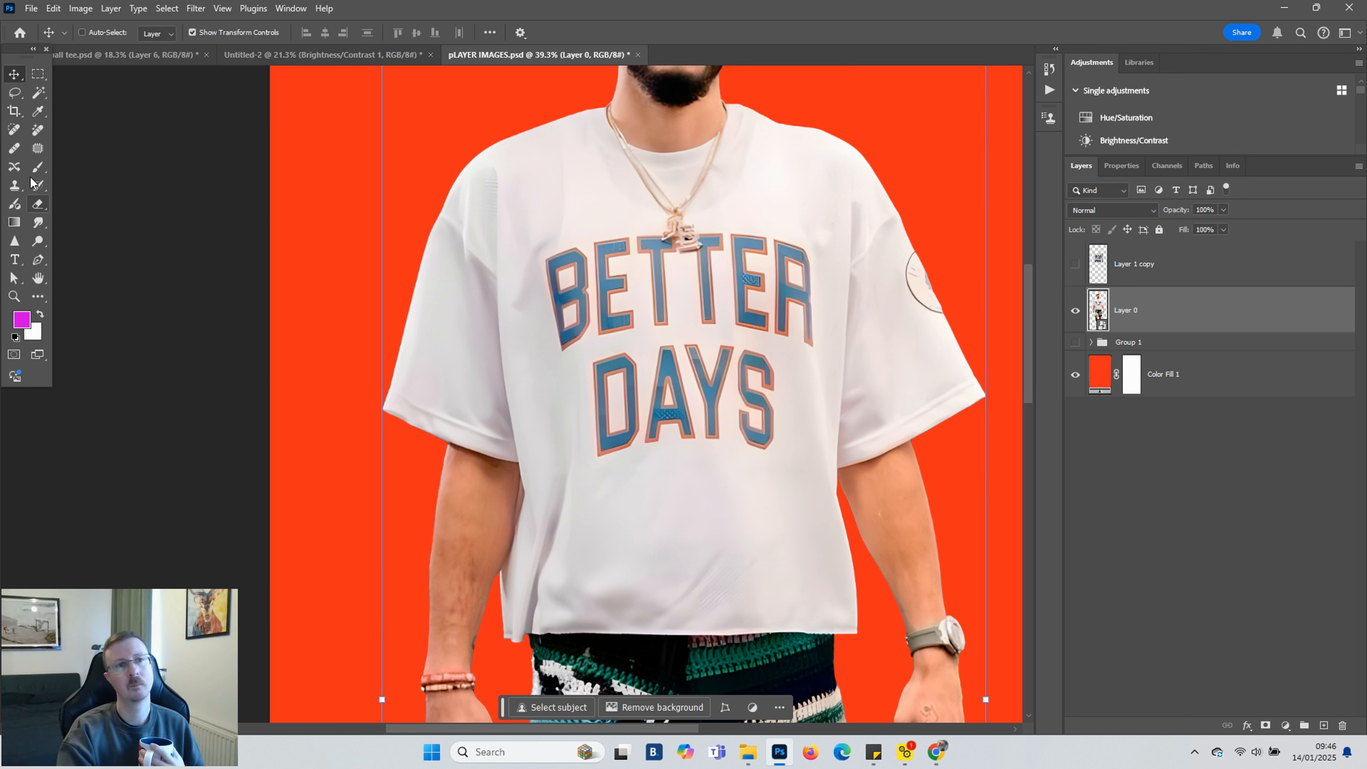
pyautogui.click(15, 92)
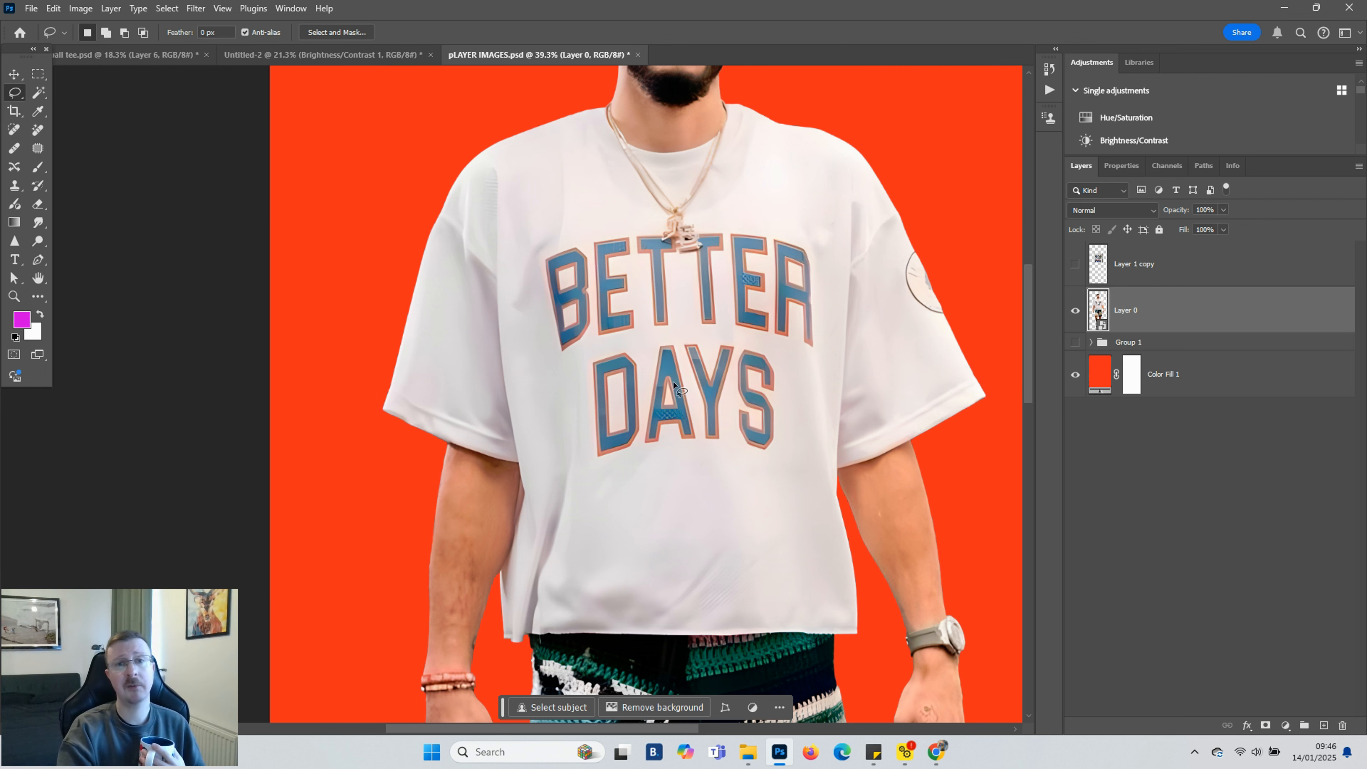
pyautogui.scroll(4, 678, 360)
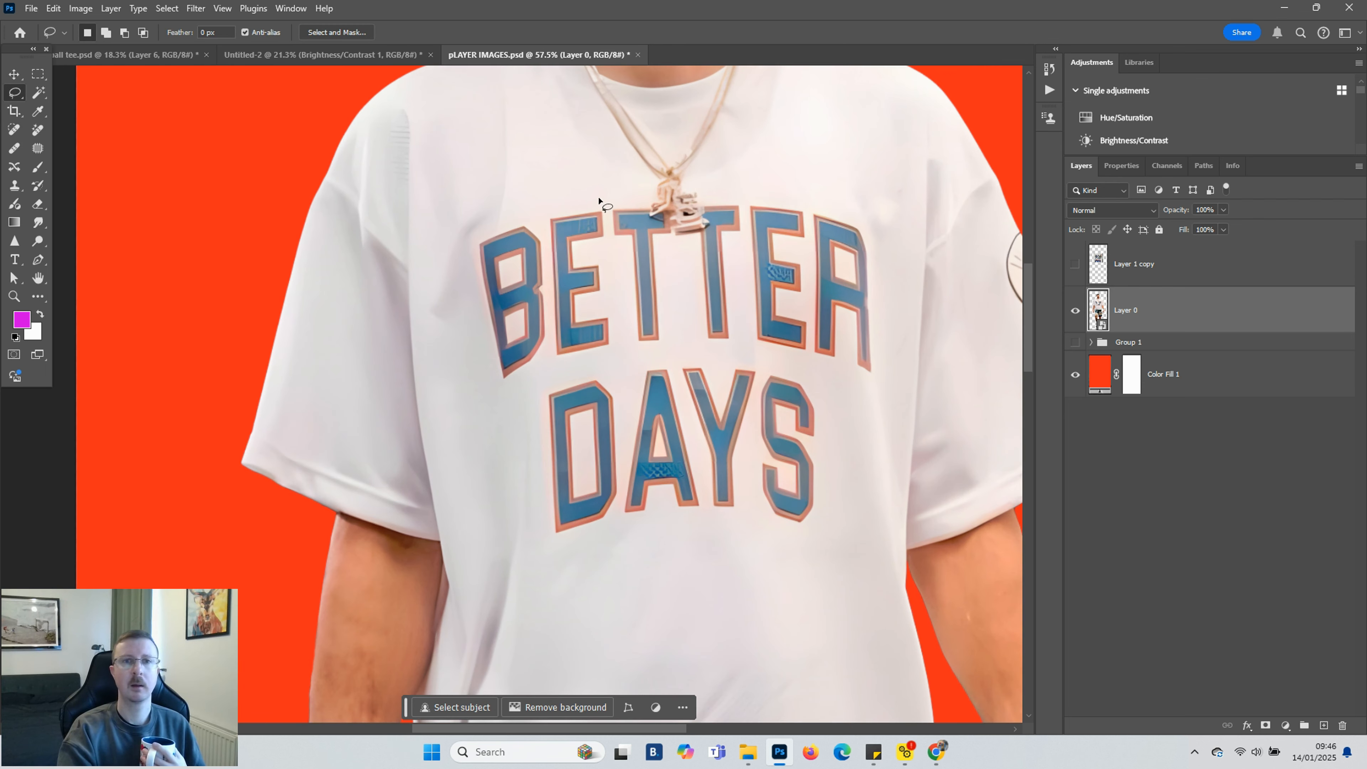
pyautogui.moveTo(644, 202)
pyautogui.mouseDown()
pyautogui.moveTo(495, 223)
pyautogui.moveTo(467, 245)
pyautogui.moveTo(486, 367)
pyautogui.moveTo(537, 415)
pyautogui.moveTo(550, 546)
pyautogui.moveTo(821, 535)
pyautogui.moveTo(832, 393)
pyautogui.moveTo(877, 380)
pyautogui.moveTo(882, 361)
pyautogui.moveTo(864, 219)
pyautogui.moveTo(831, 198)
pyautogui.moveTo(655, 205)
pyautogui.mouseUp()
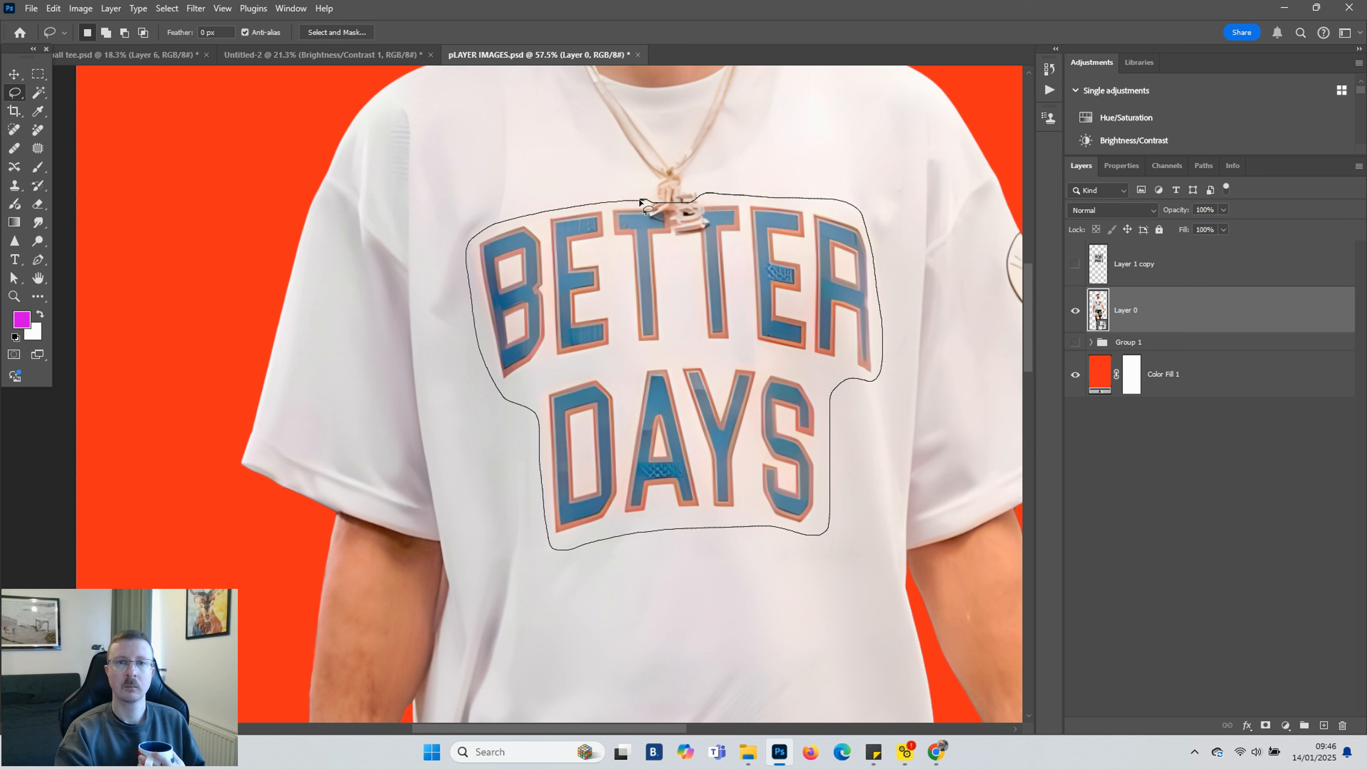
pyautogui.moveTo(640, 202); pyautogui.dragTo(637, 200)
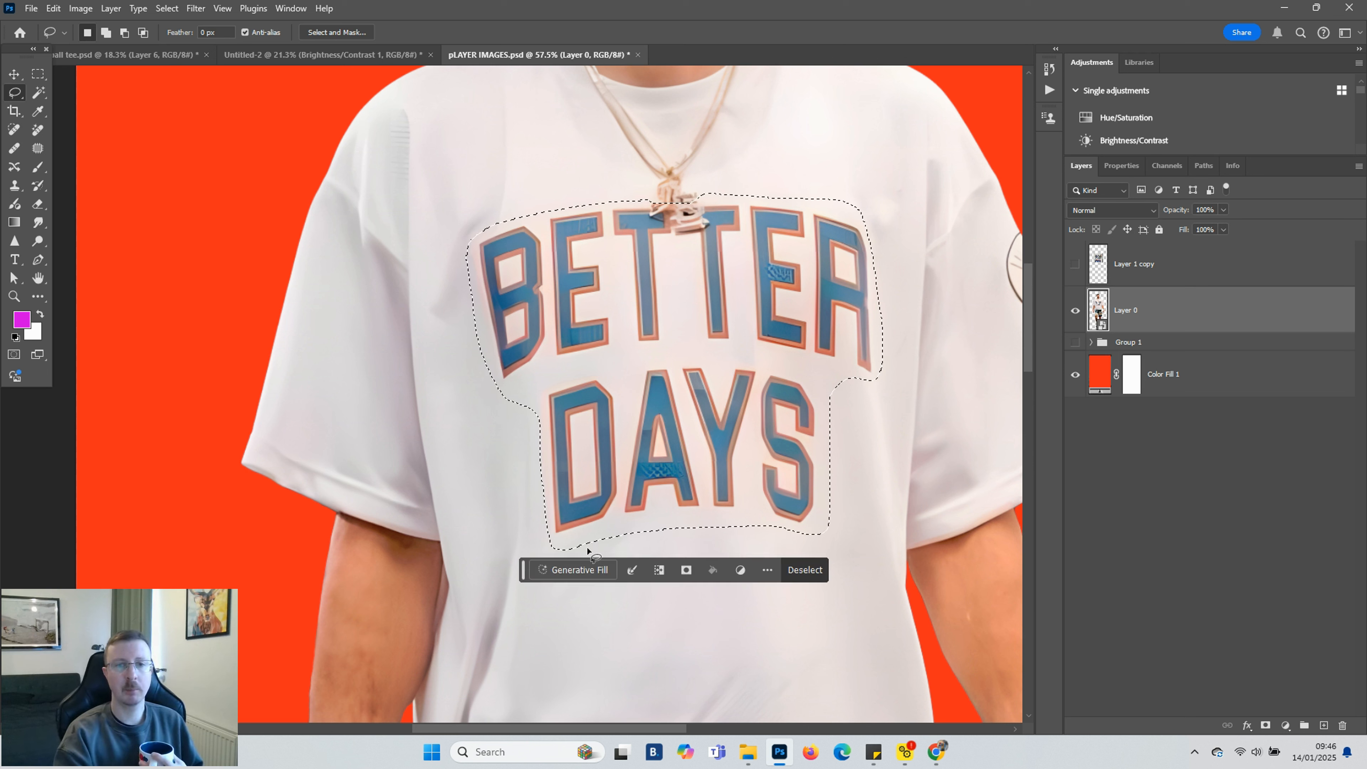
# Run Generative Fill on the selected print with the prompt "remove logo"
pyautogui.click(582, 574)
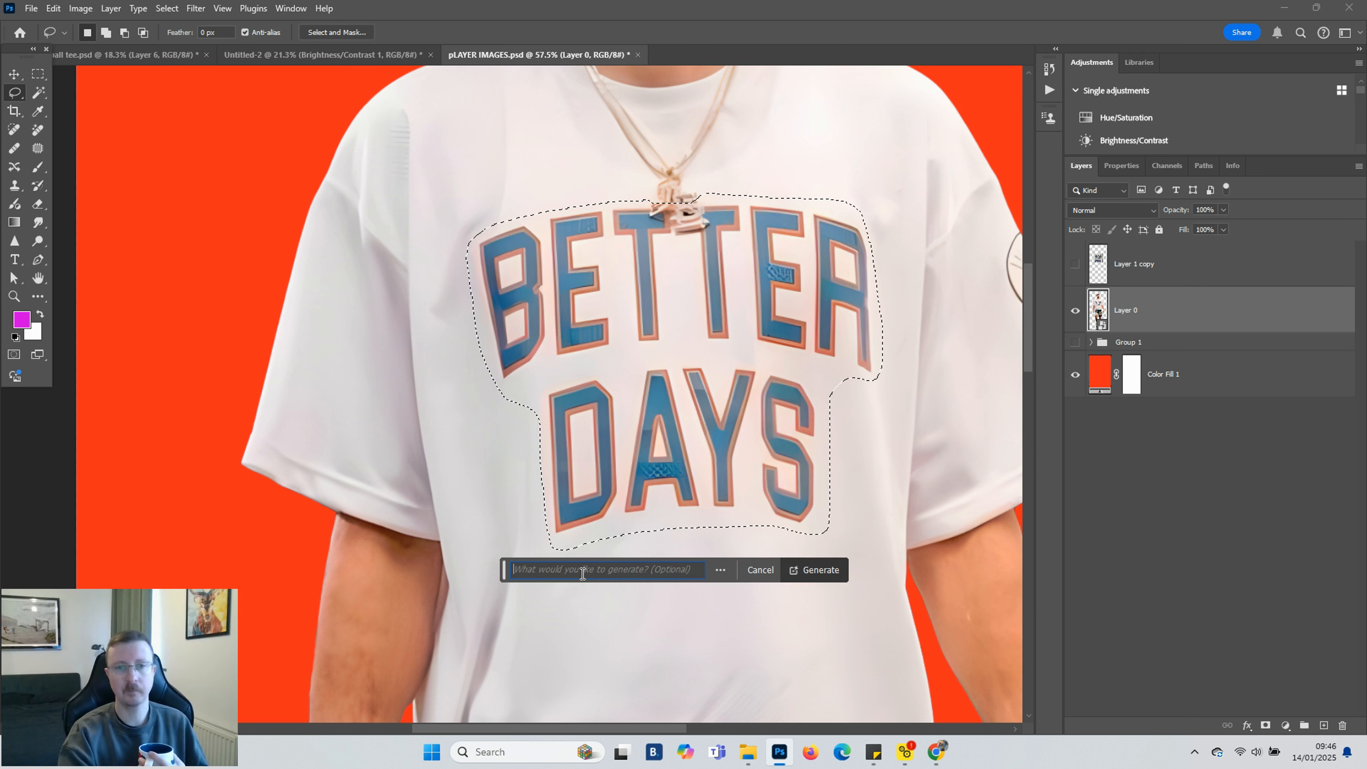
pyautogui.write('remove logo')
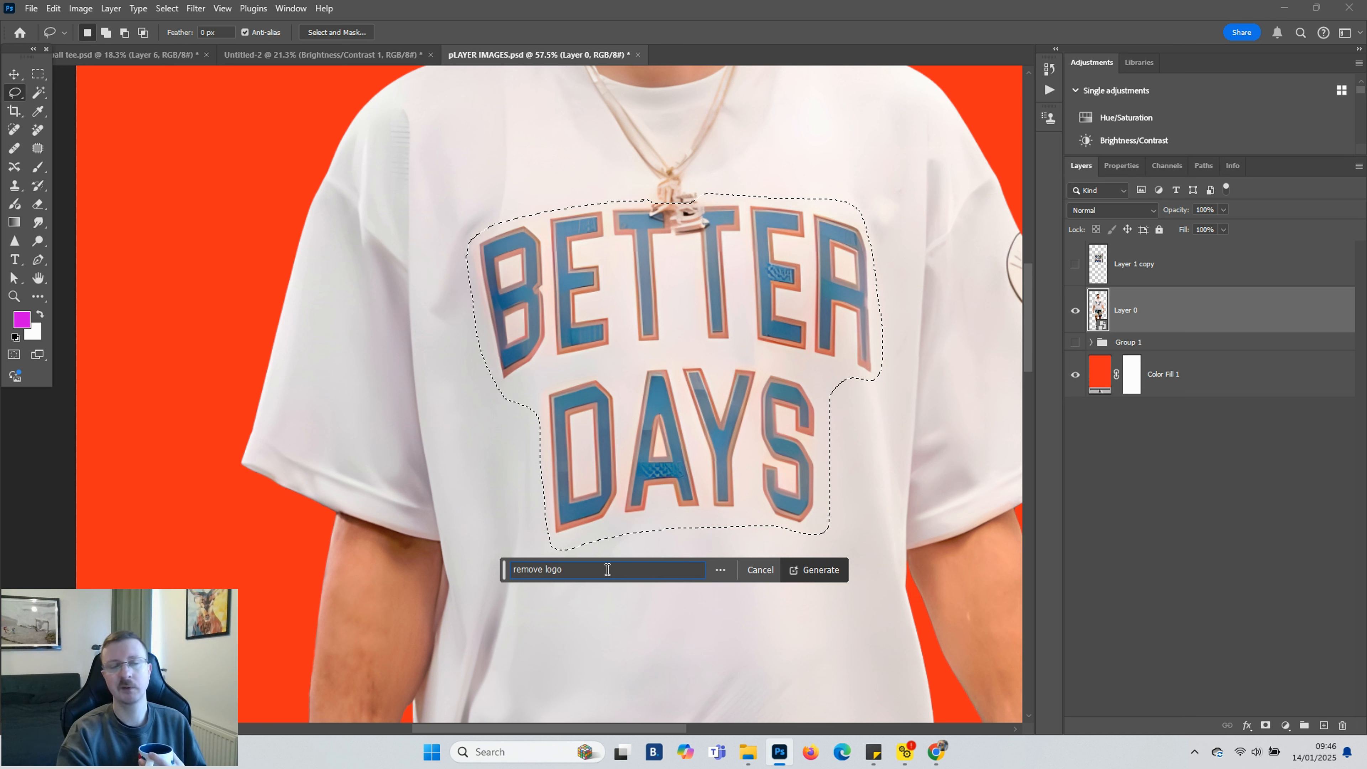
pyautogui.press('Return')
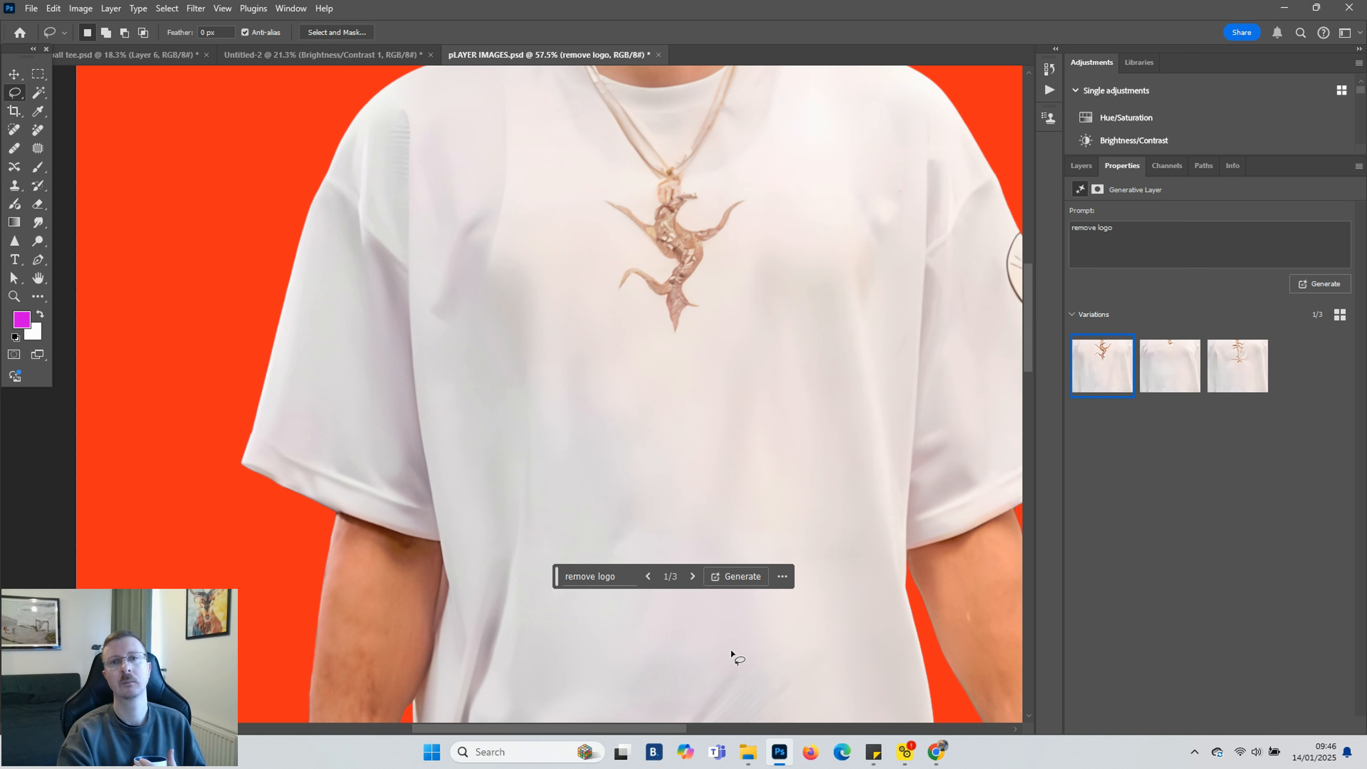
# Compare the generated variations, choose the second one, and generate another set of variations with the same prompt
pyautogui.click(1171, 378)
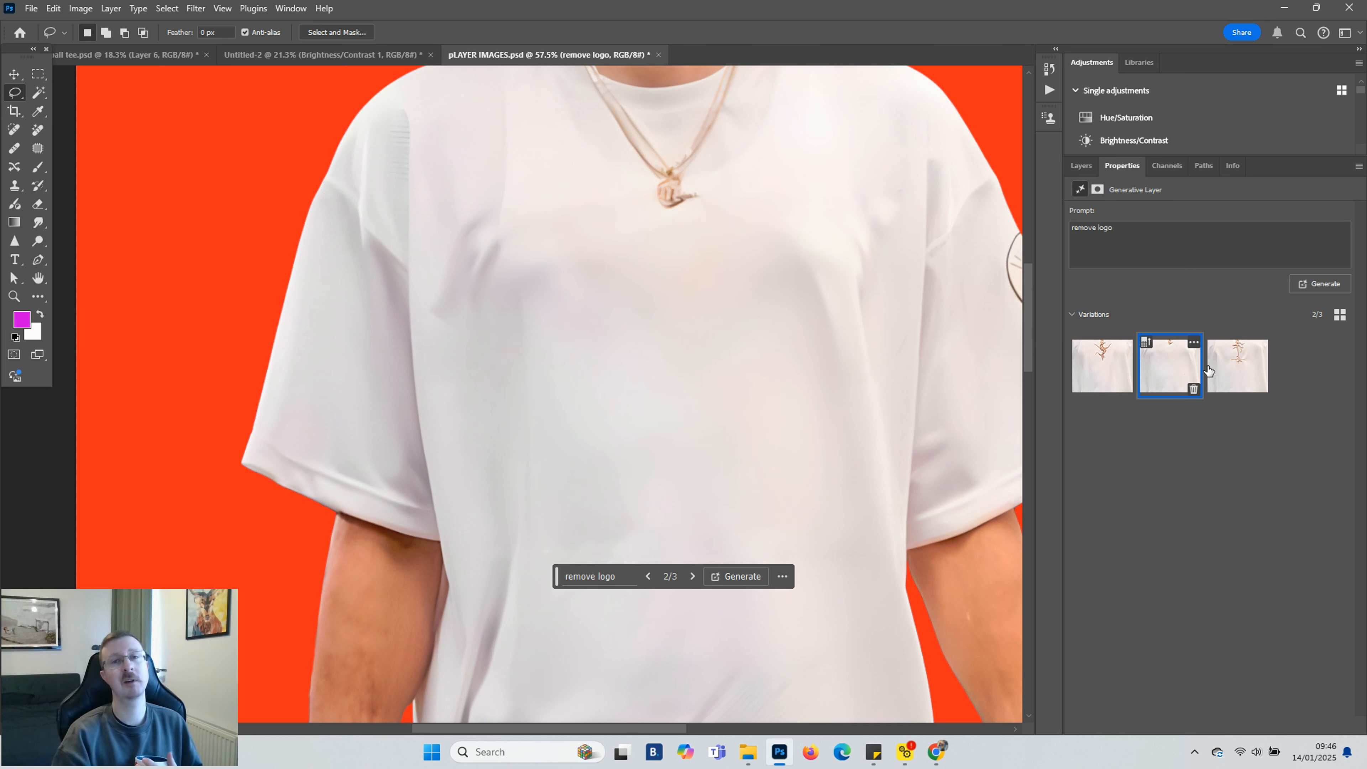
pyautogui.click(1252, 370)
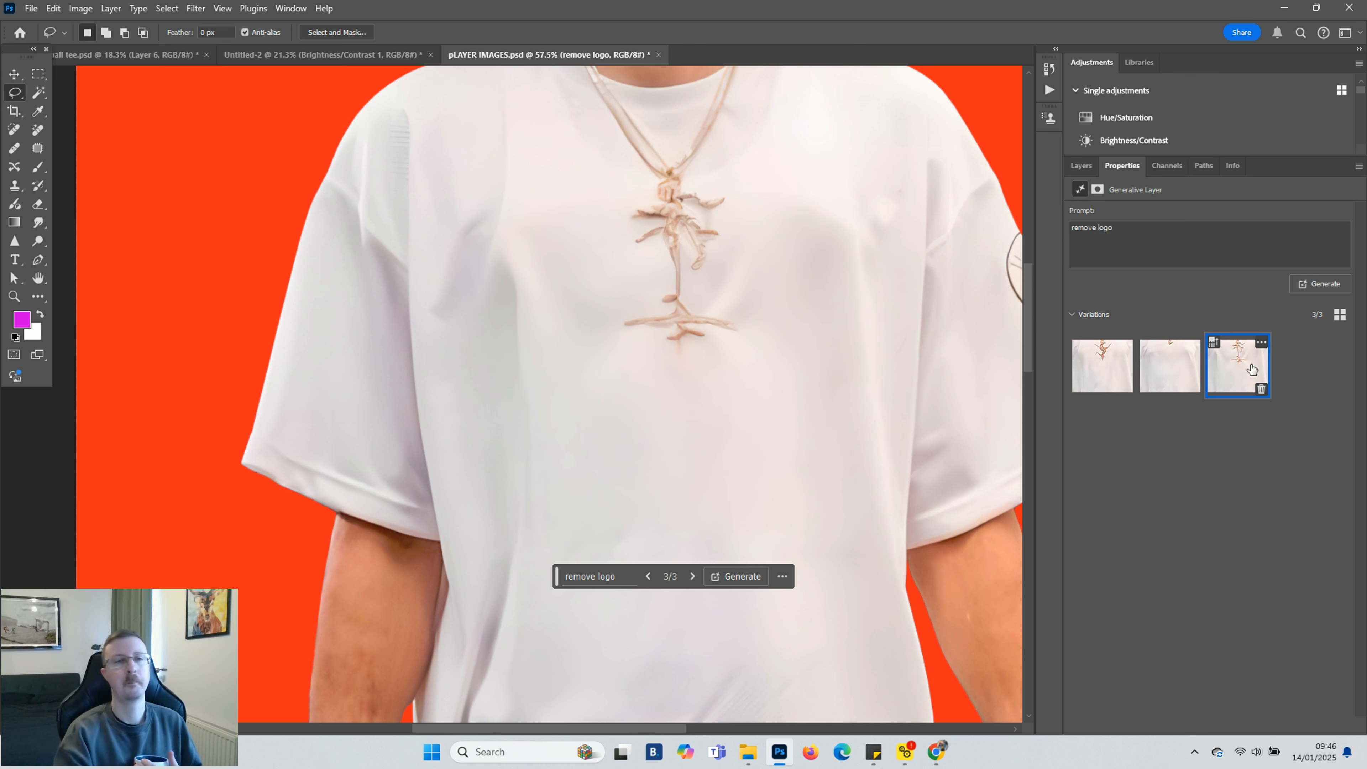
pyautogui.click(1177, 373)
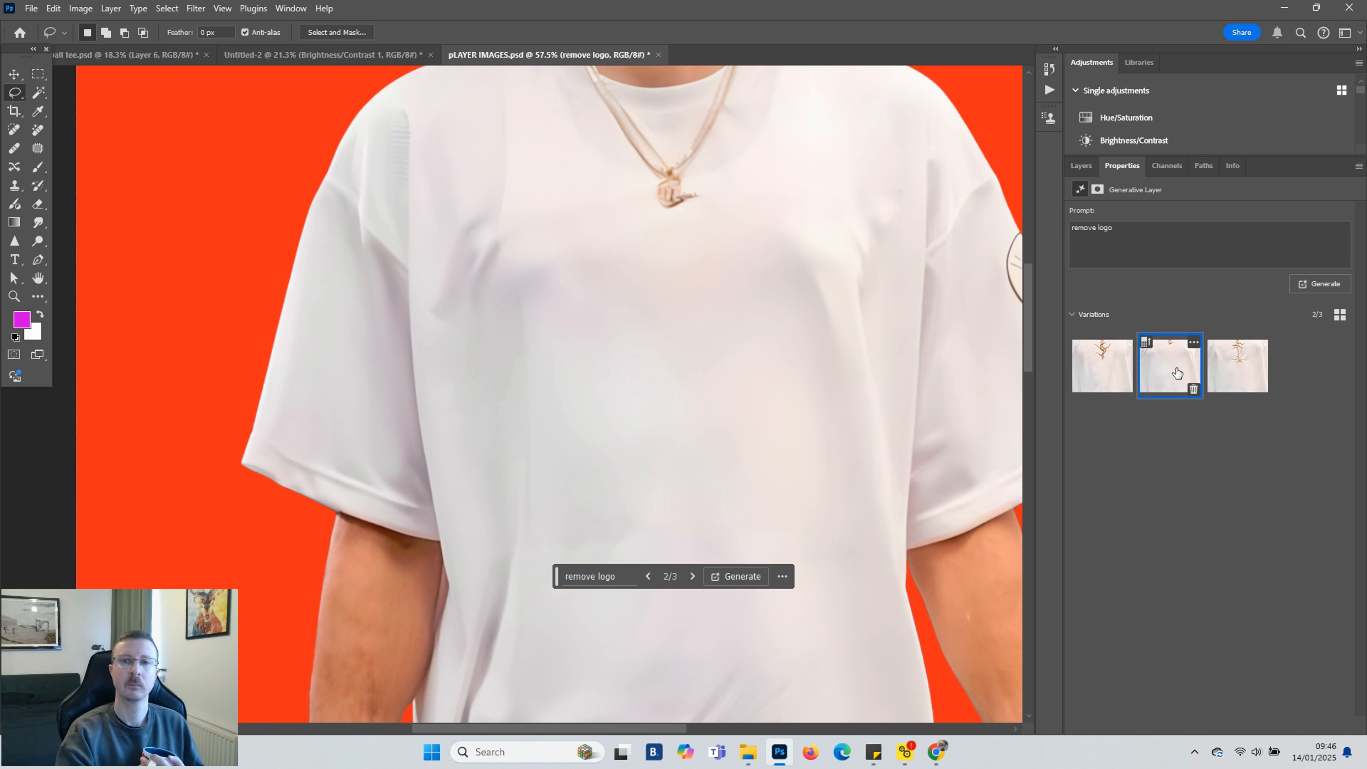
pyautogui.click(735, 579)
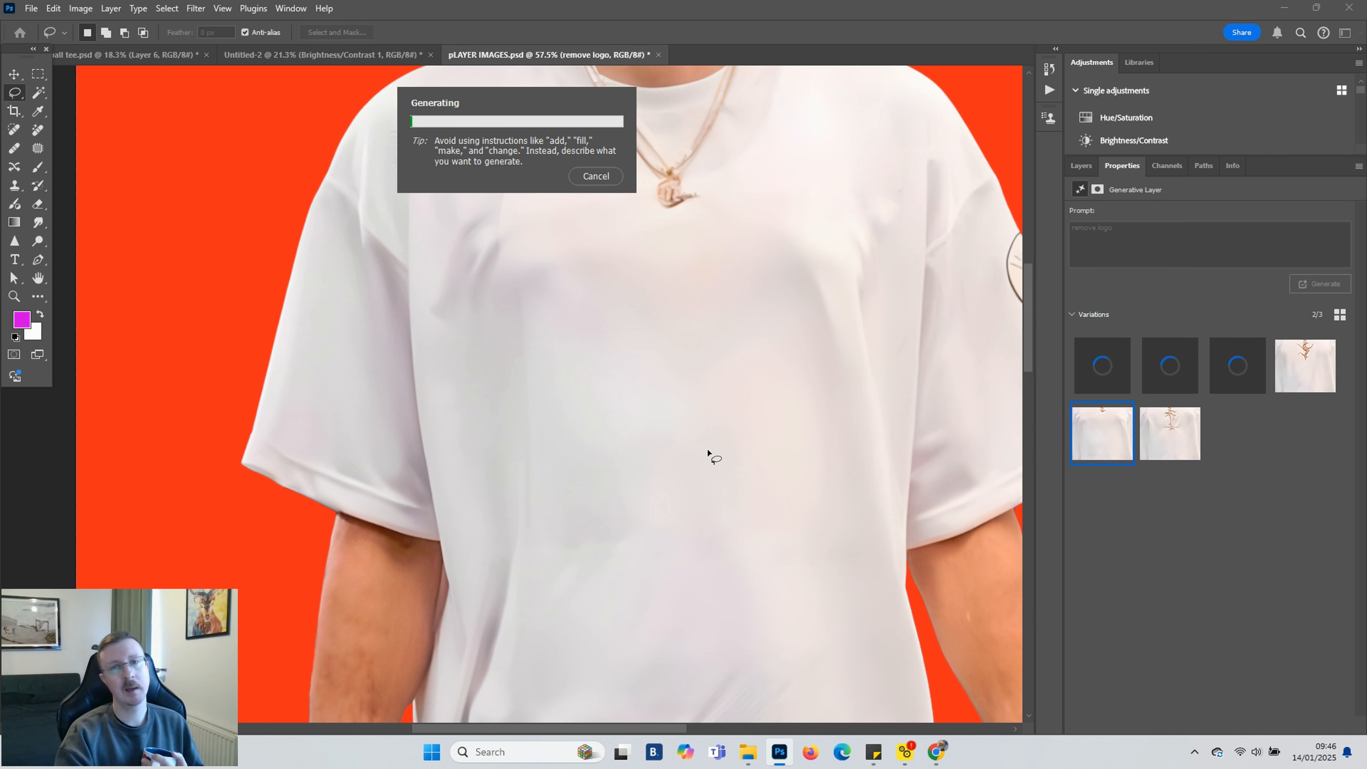
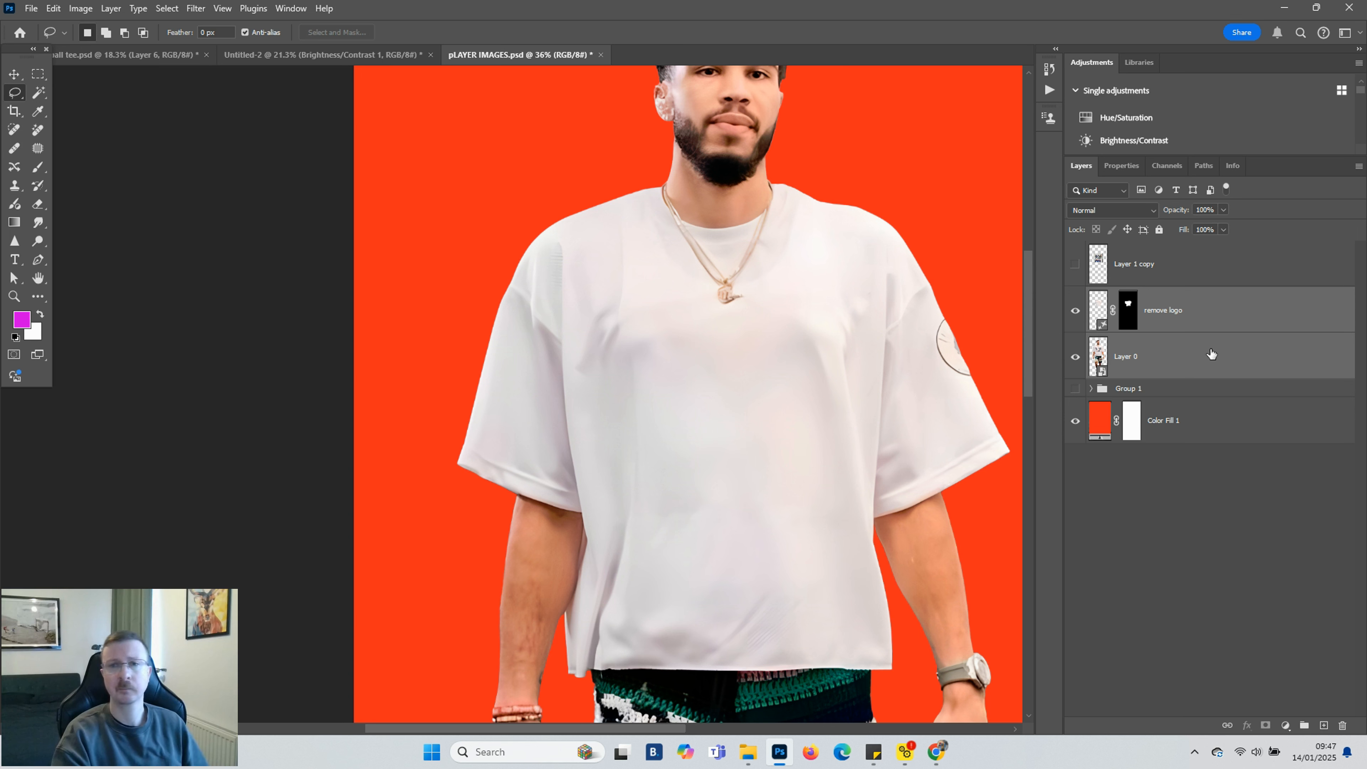
# Duplicate the player photo layer and convert the copy together with the remove logo layer into a single smart object
pyautogui.rightClick(1212, 353)
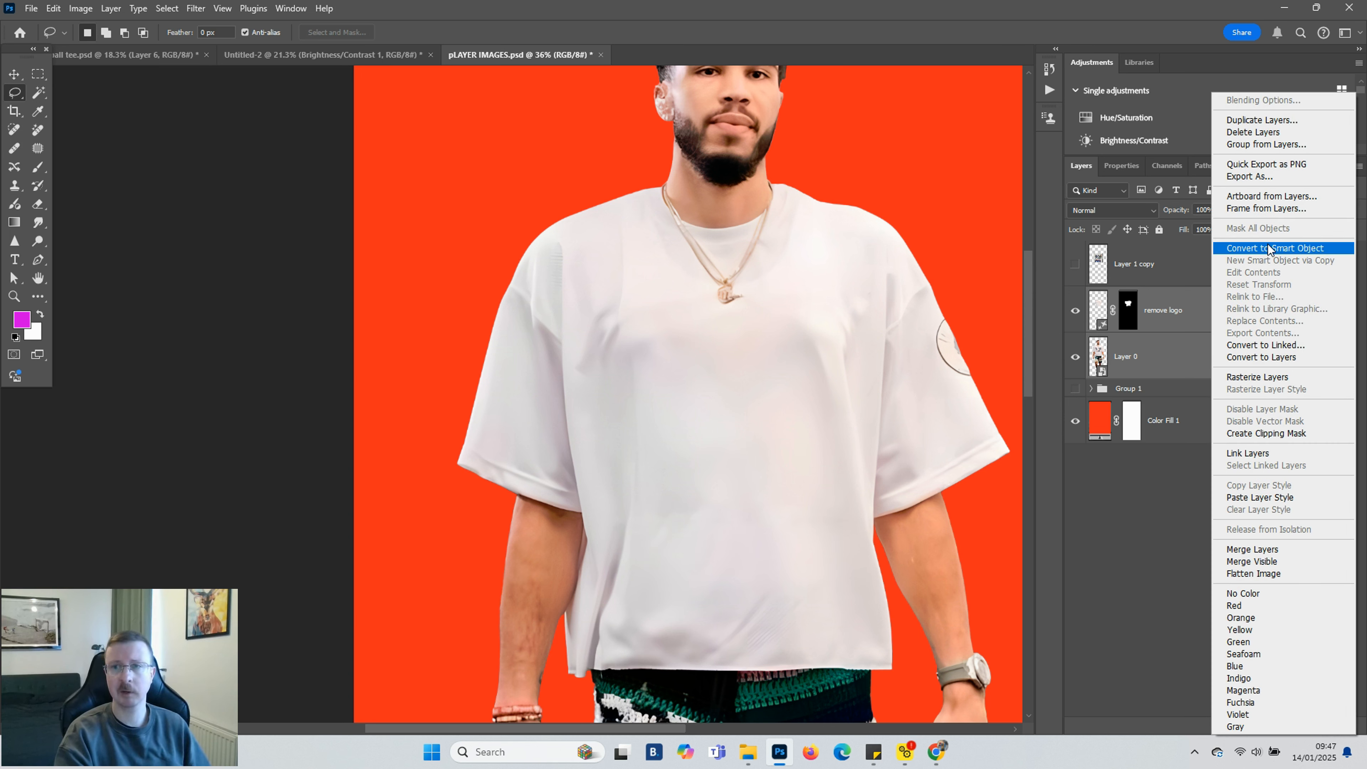
pyautogui.click(1184, 361)
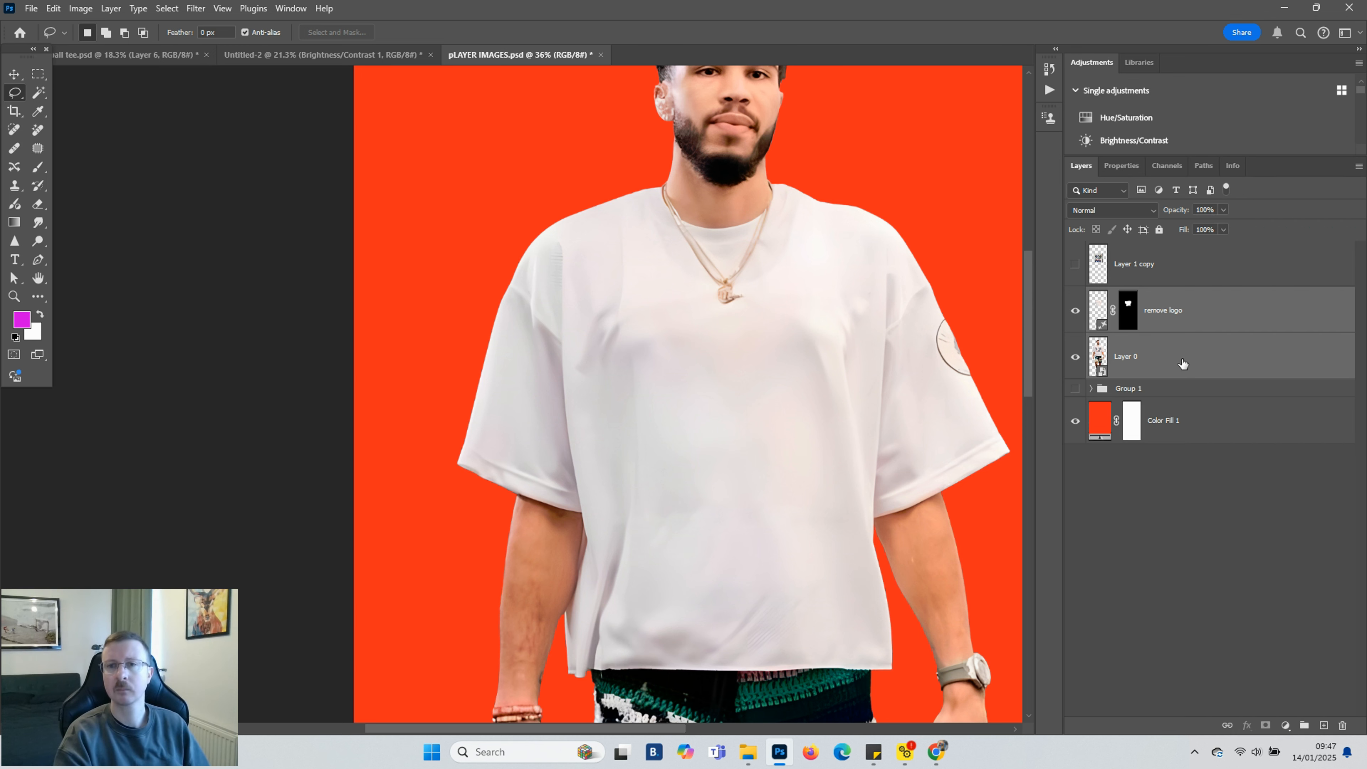
pyautogui.click(1182, 365)
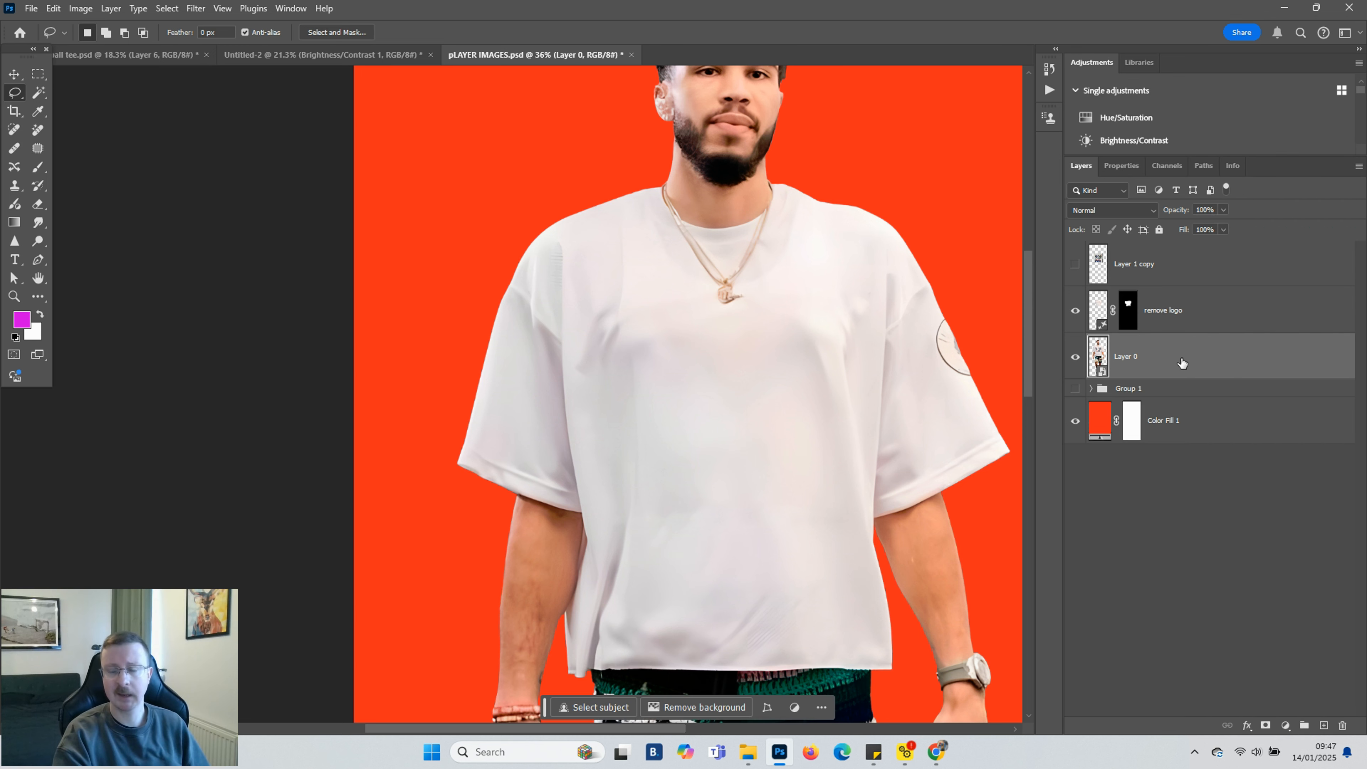
pyautogui.hotkey('ctrl', 'j')
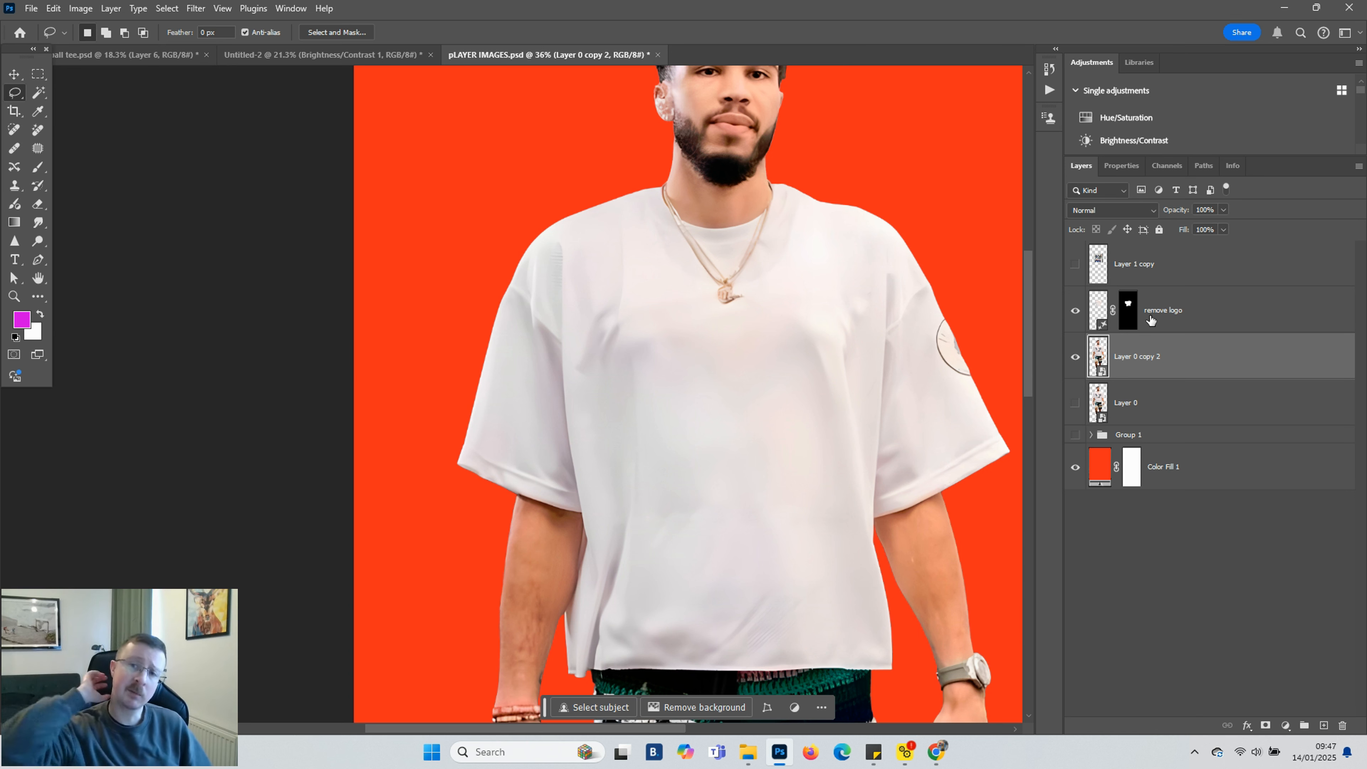
pyautogui.click(1166, 318)
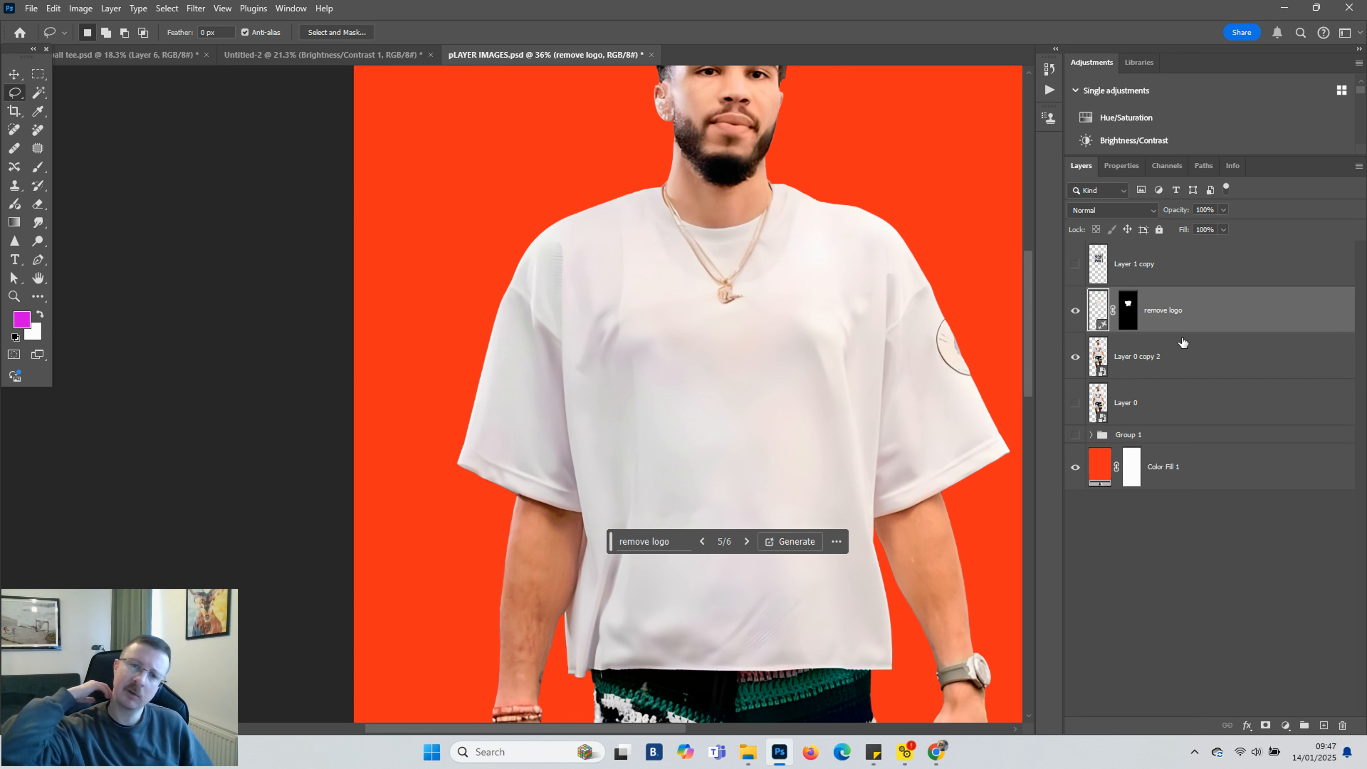
pyautogui.keyDown('ctrl'); pyautogui.click(1189, 359); pyautogui.keyUp('ctrl')
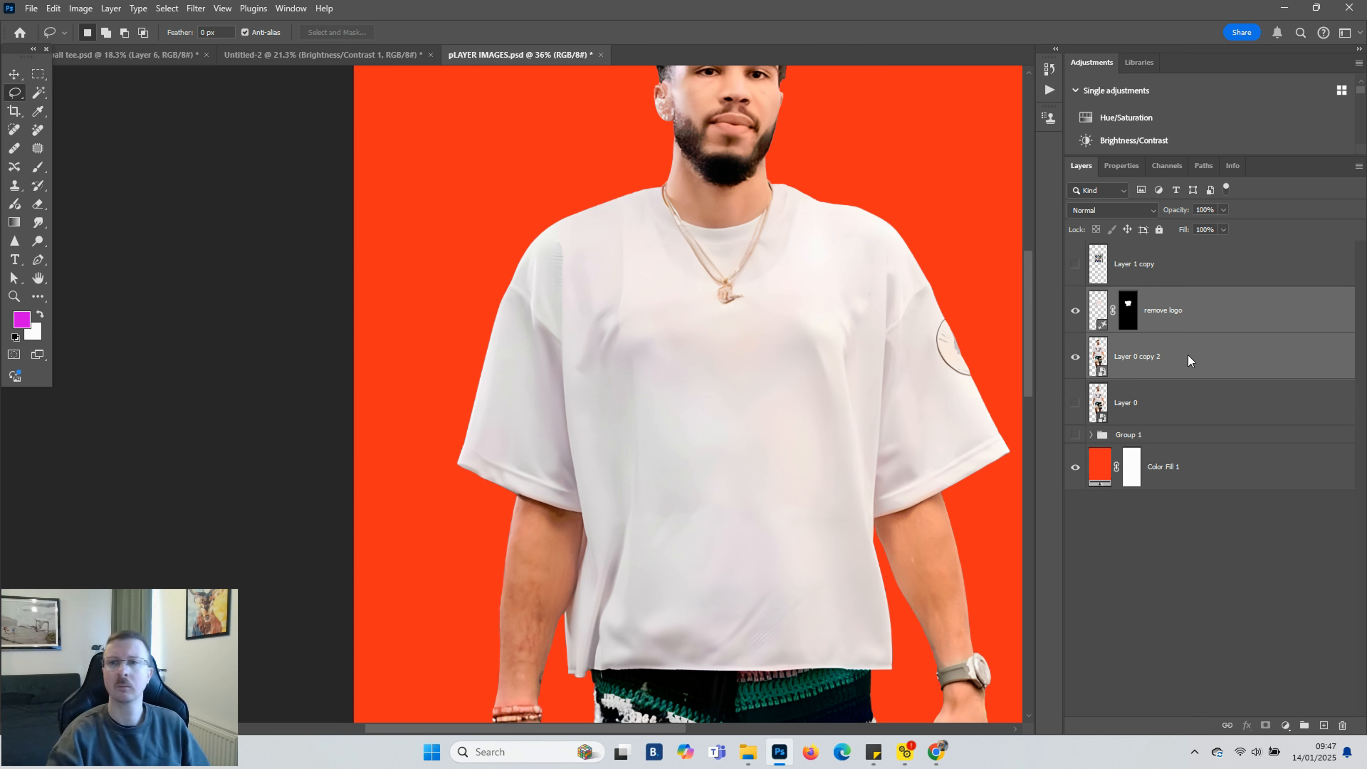
pyautogui.rightClick(1188, 355)
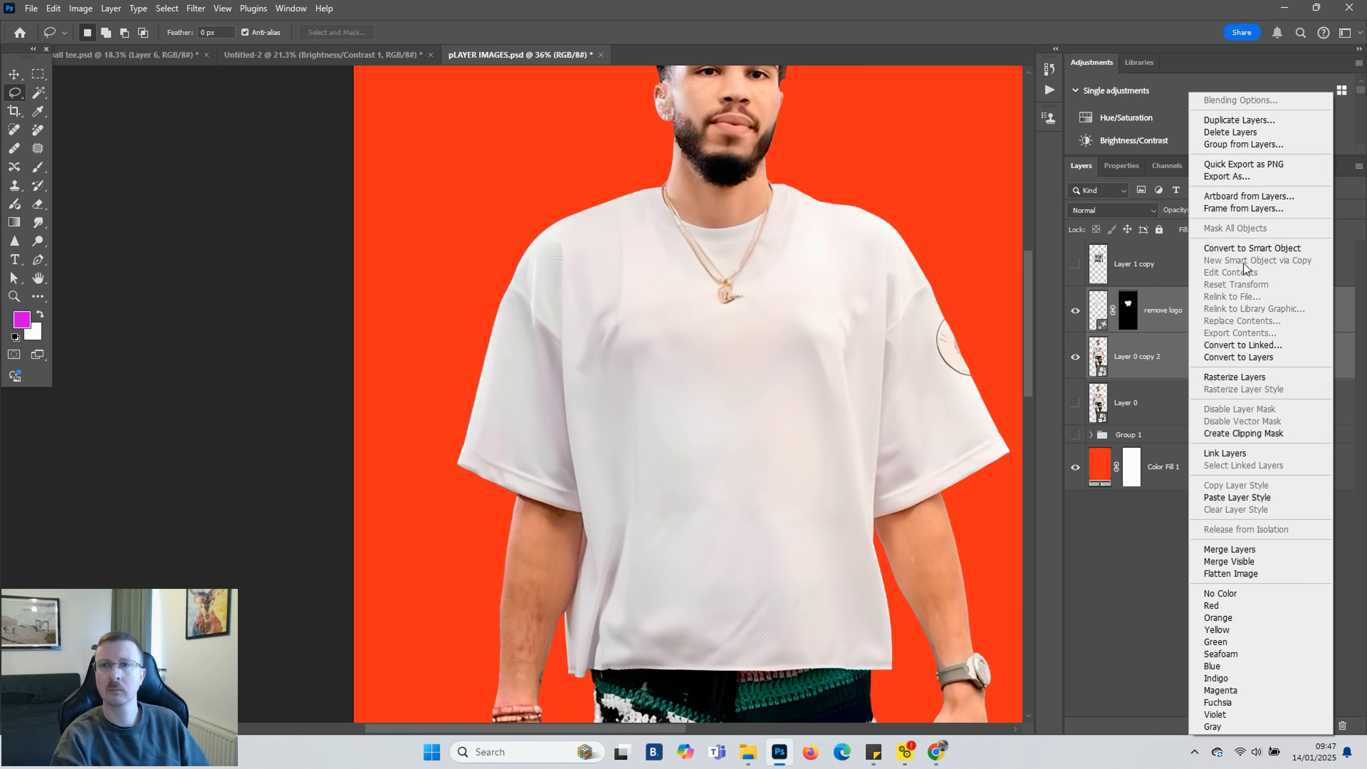
pyautogui.click(1242, 247)
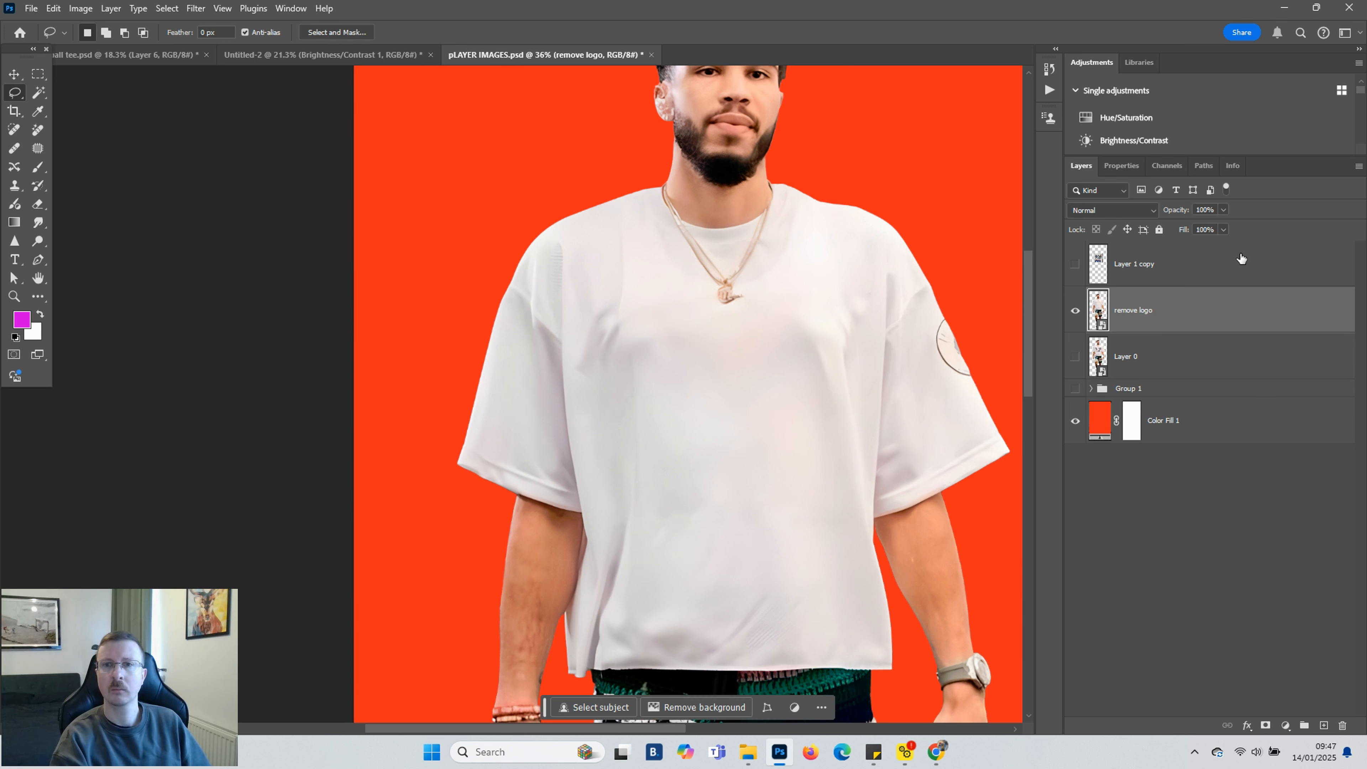
# Show the shirt graphic layer again and set its blend mode to Hard Light
pyautogui.click(1079, 269)
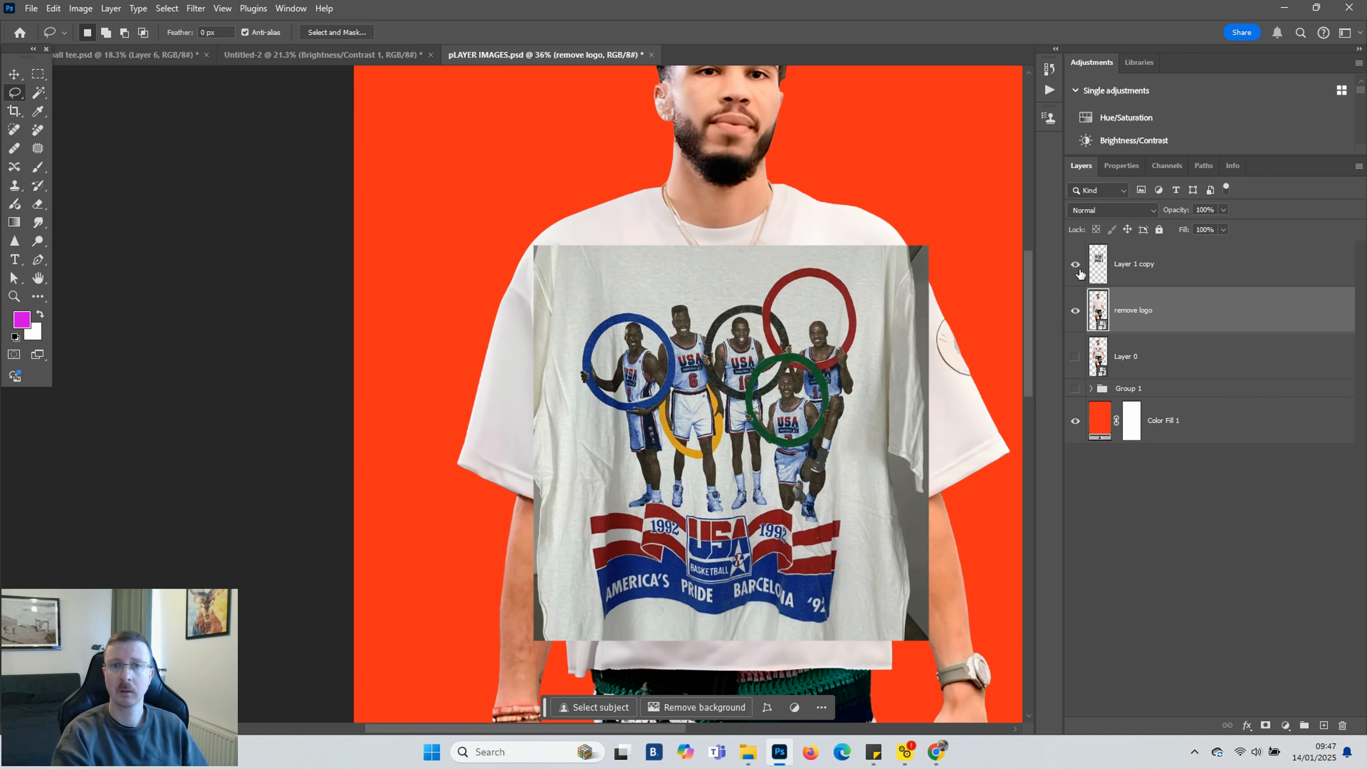
pyautogui.click(1194, 279)
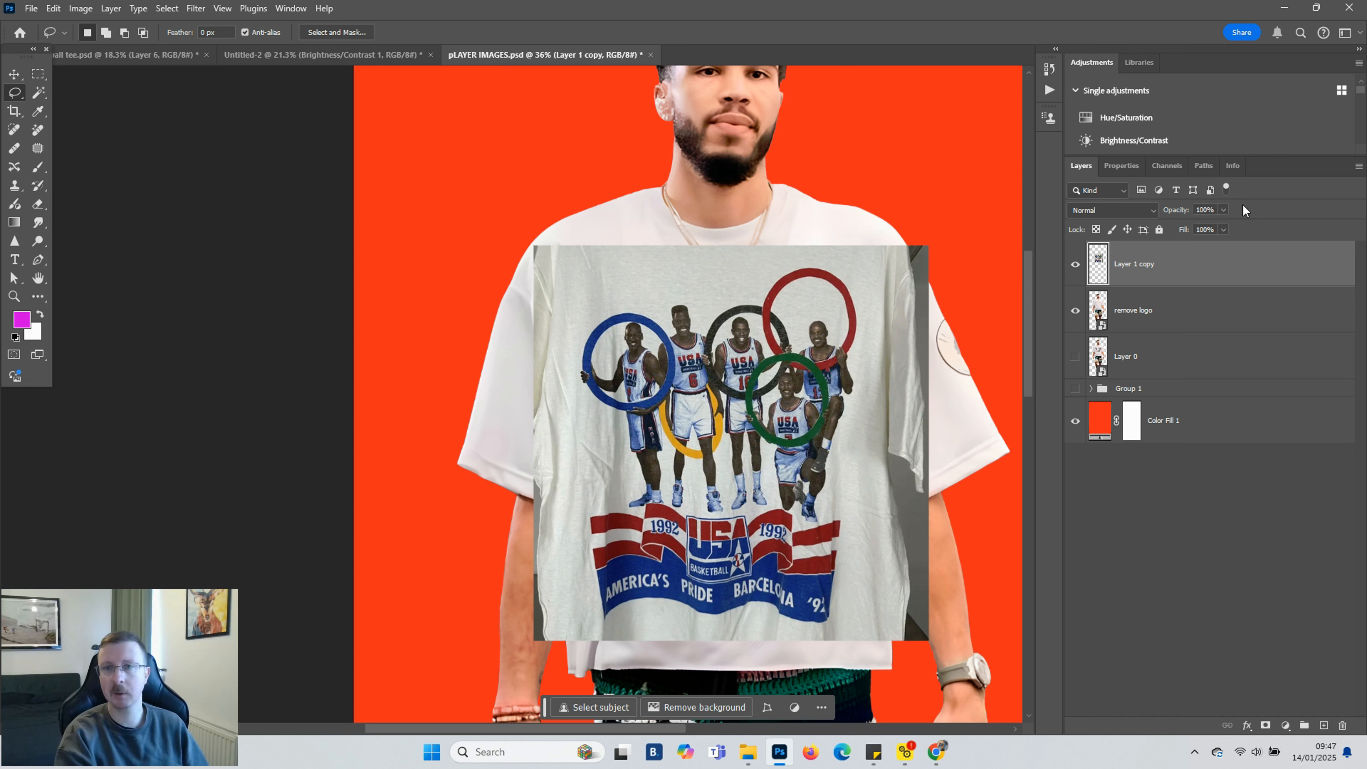
pyautogui.click(1150, 211)
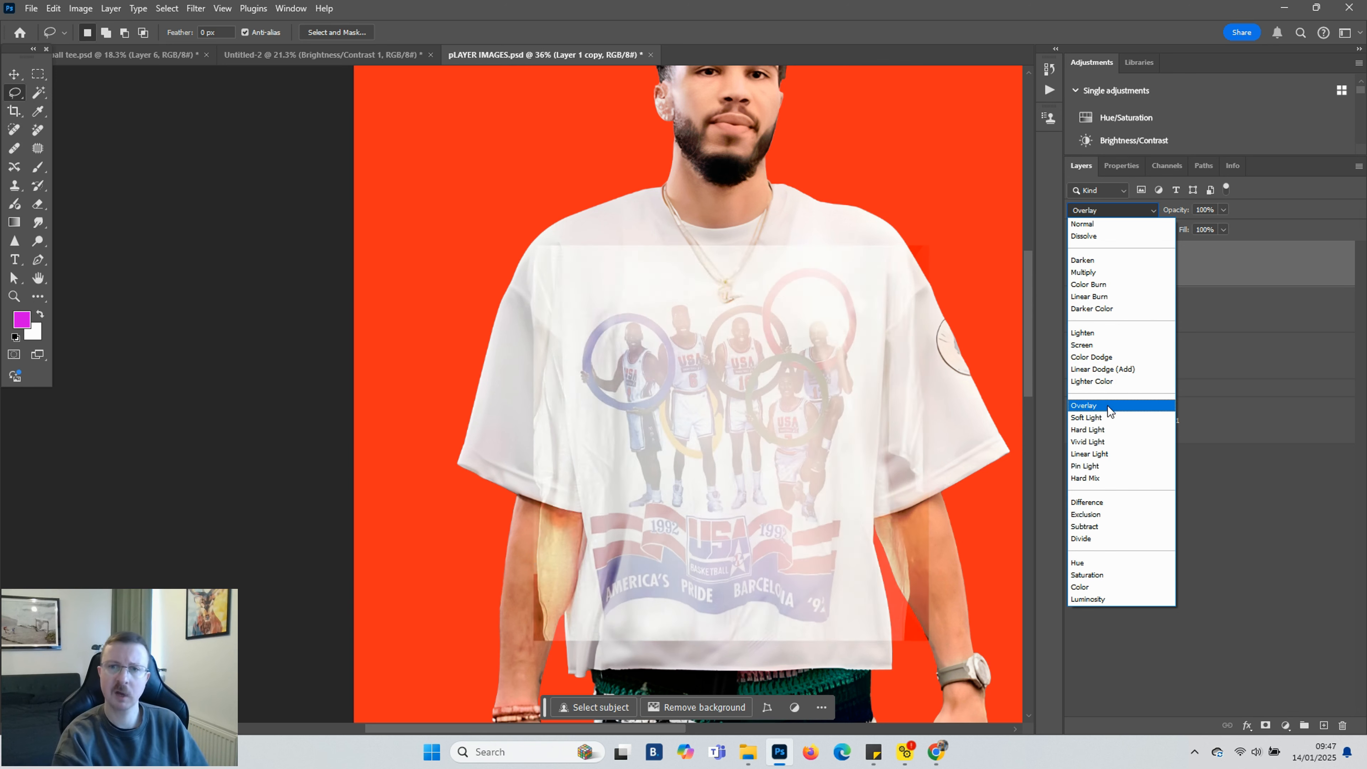
pyautogui.click(1104, 430)
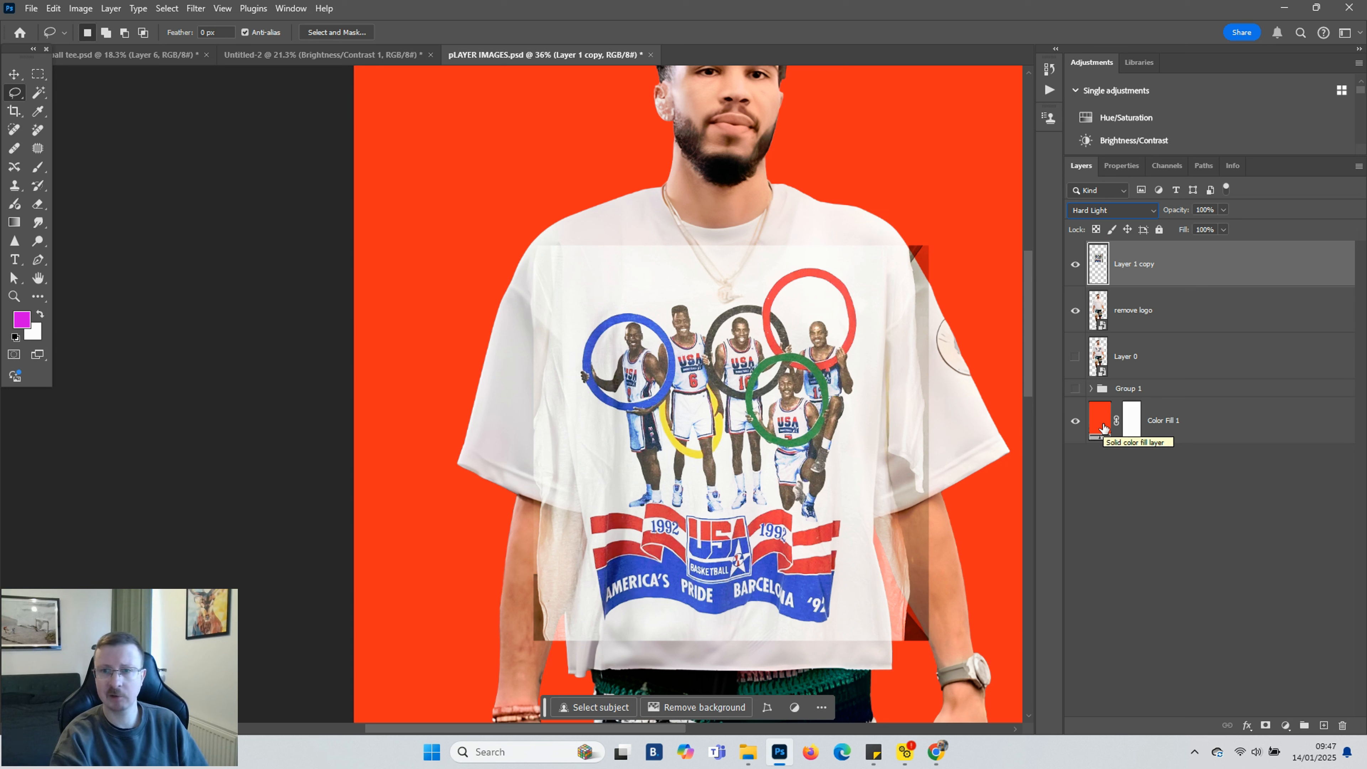
# Move the shirt graphic slightly upward on the player's chest
pyautogui.moveTo(799, 413); pyautogui.dragTo(846, 423)
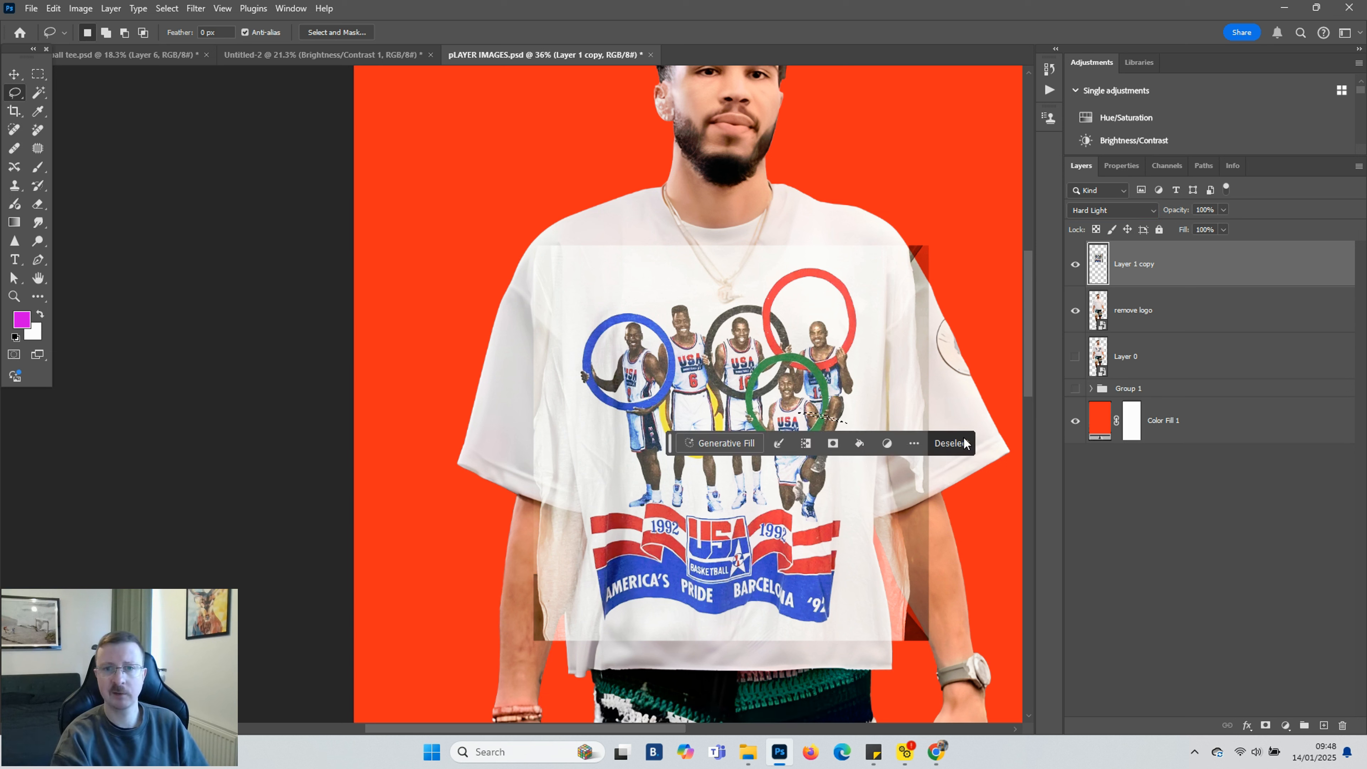
pyautogui.click(957, 447)
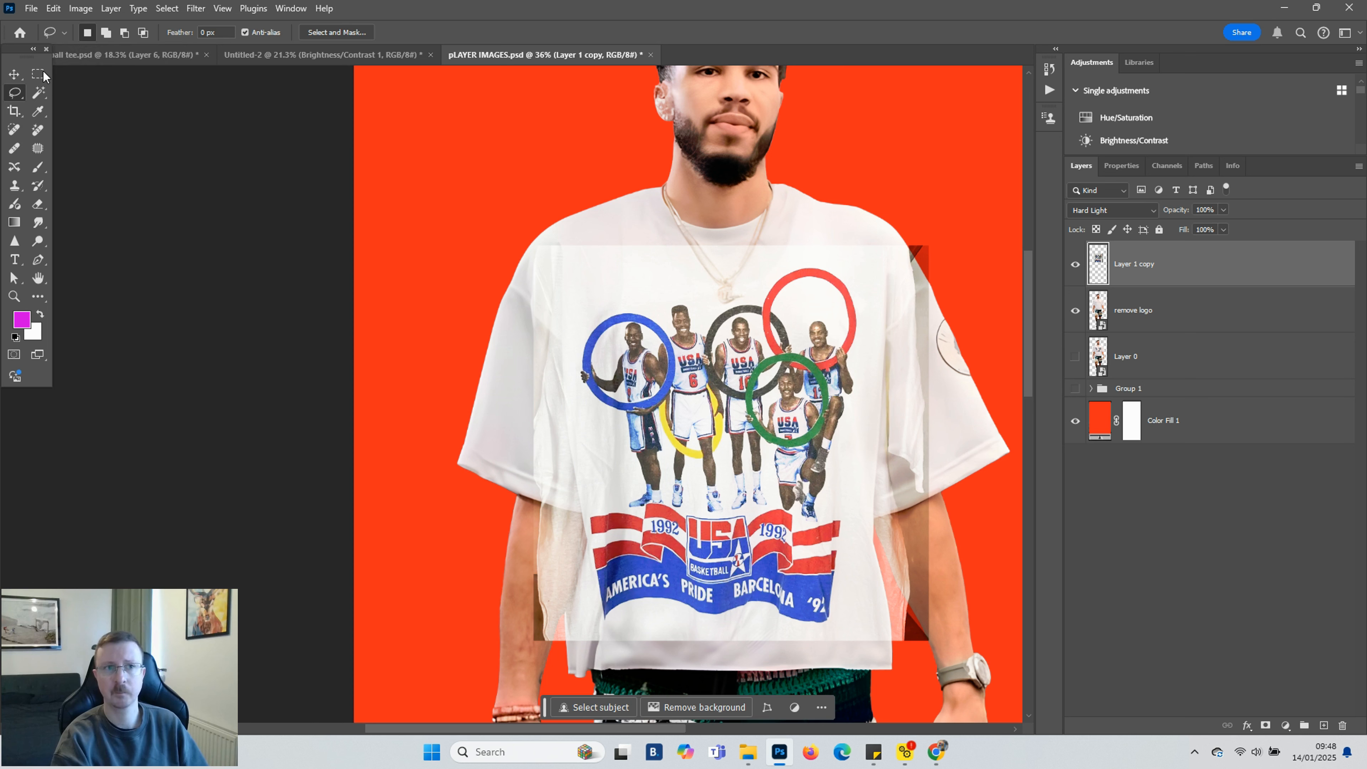
pyautogui.click(14, 73)
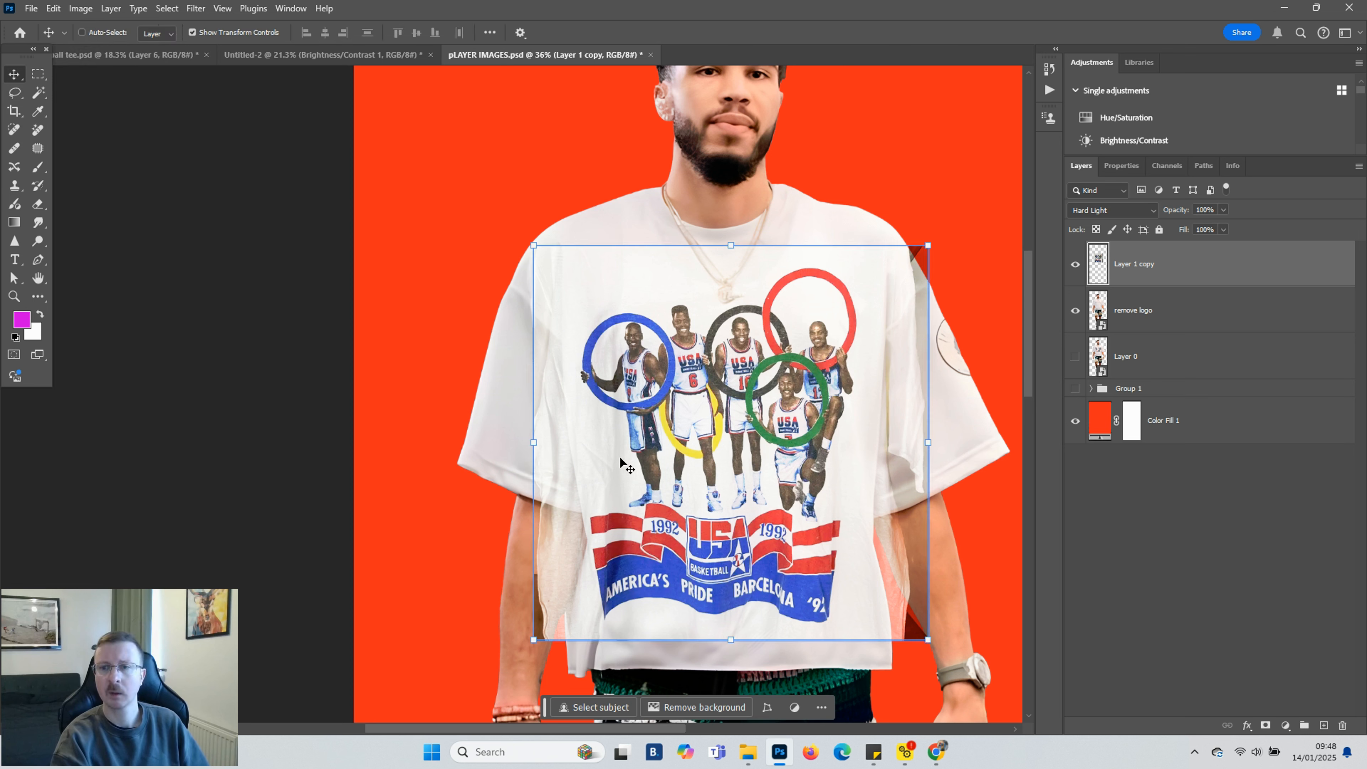
pyautogui.moveTo(722, 484); pyautogui.dragTo(722, 474)
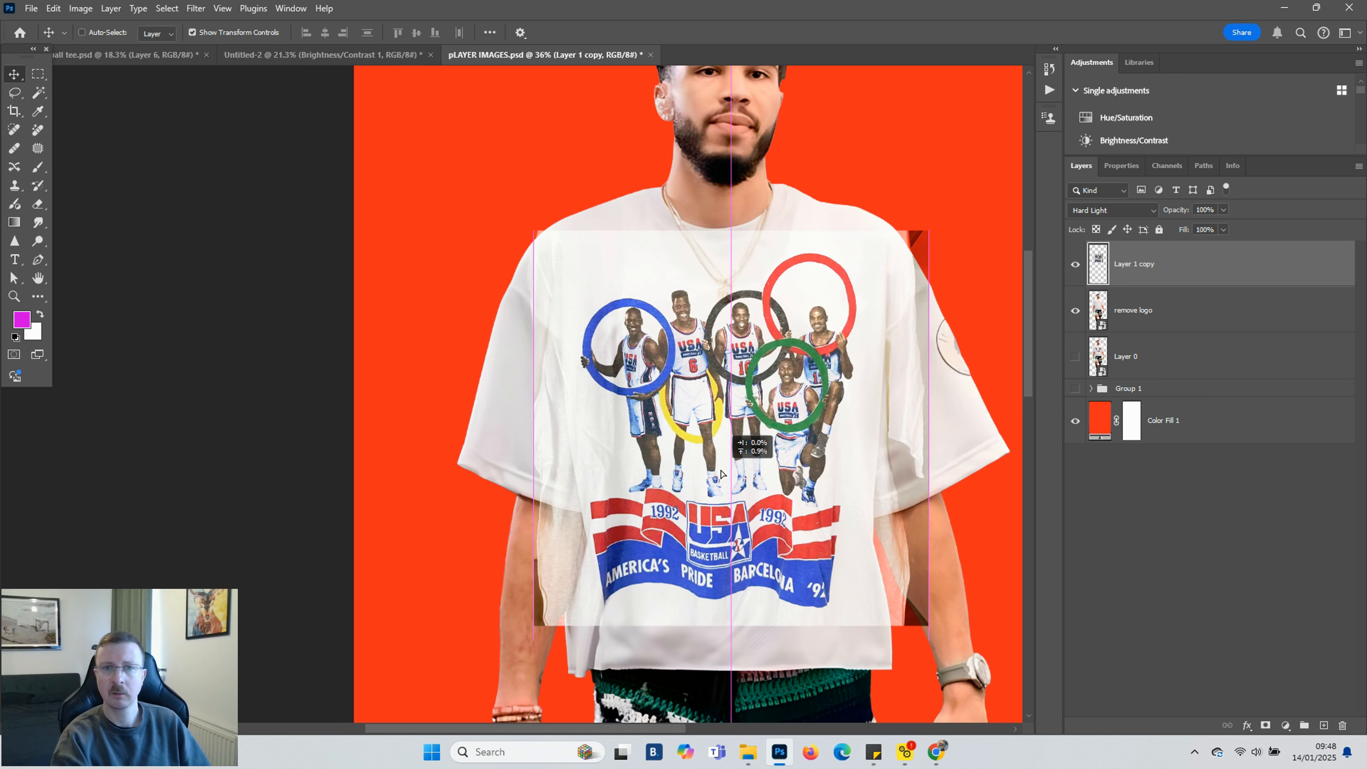
pyautogui.moveTo(721, 474); pyautogui.dragTo(722, 475)
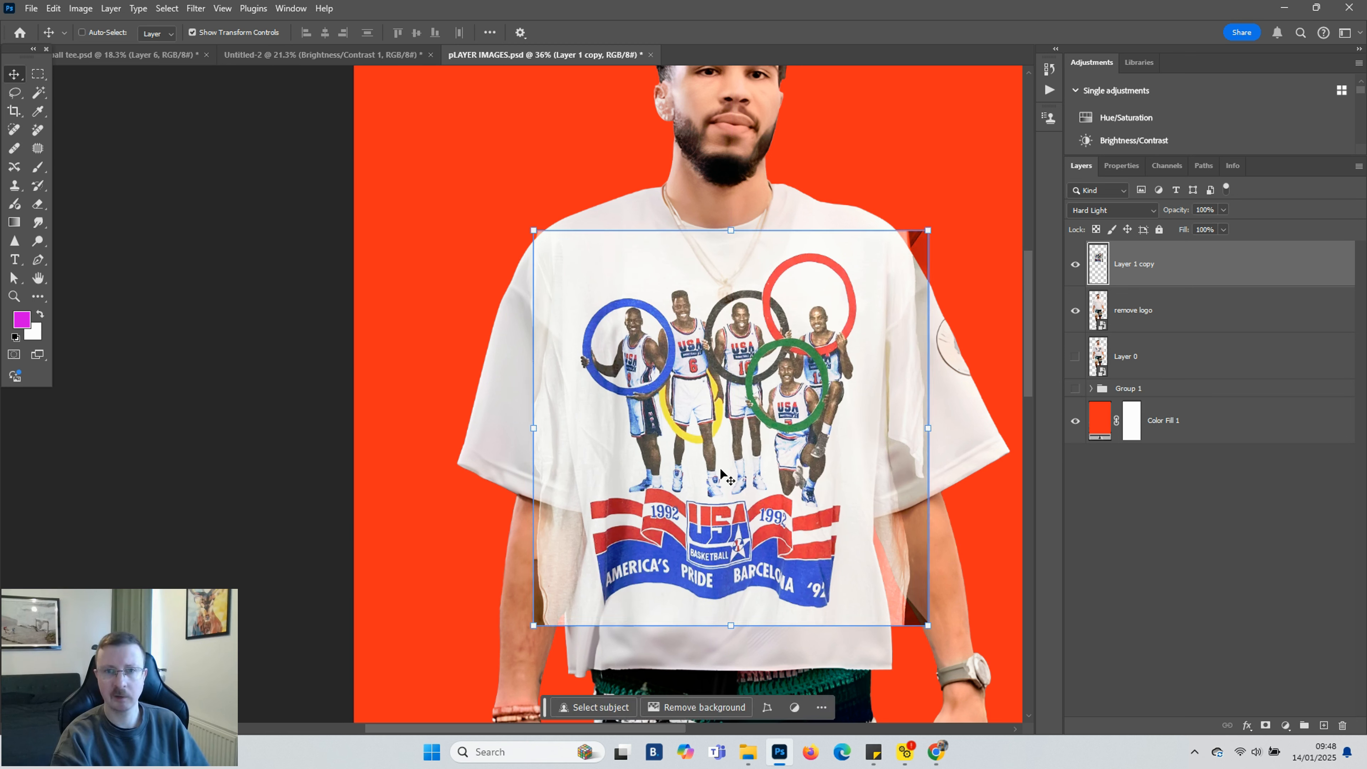
# Add a layer mask to the shirt graphic and paint black with a large brush to hide its edges over the sleeve and hem
pyautogui.click(1182, 311)
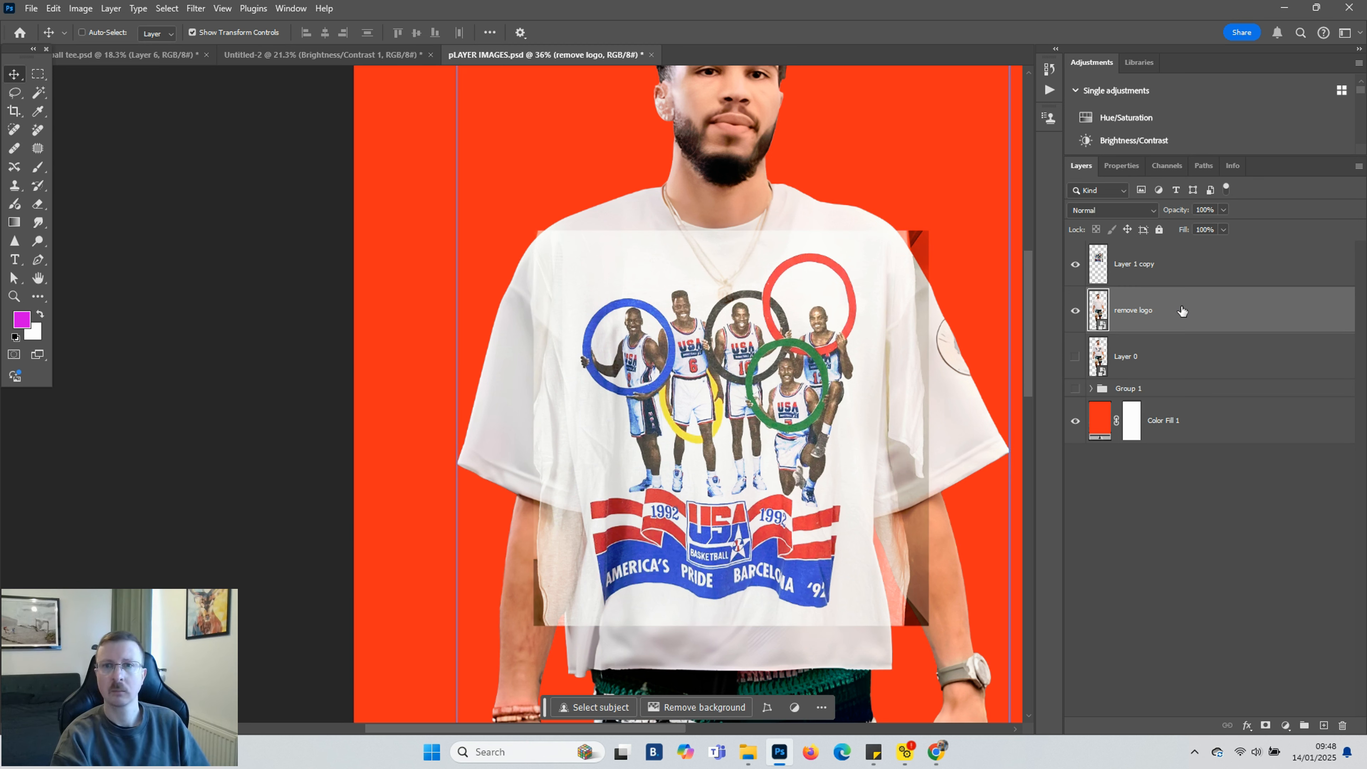
pyautogui.click(1189, 269)
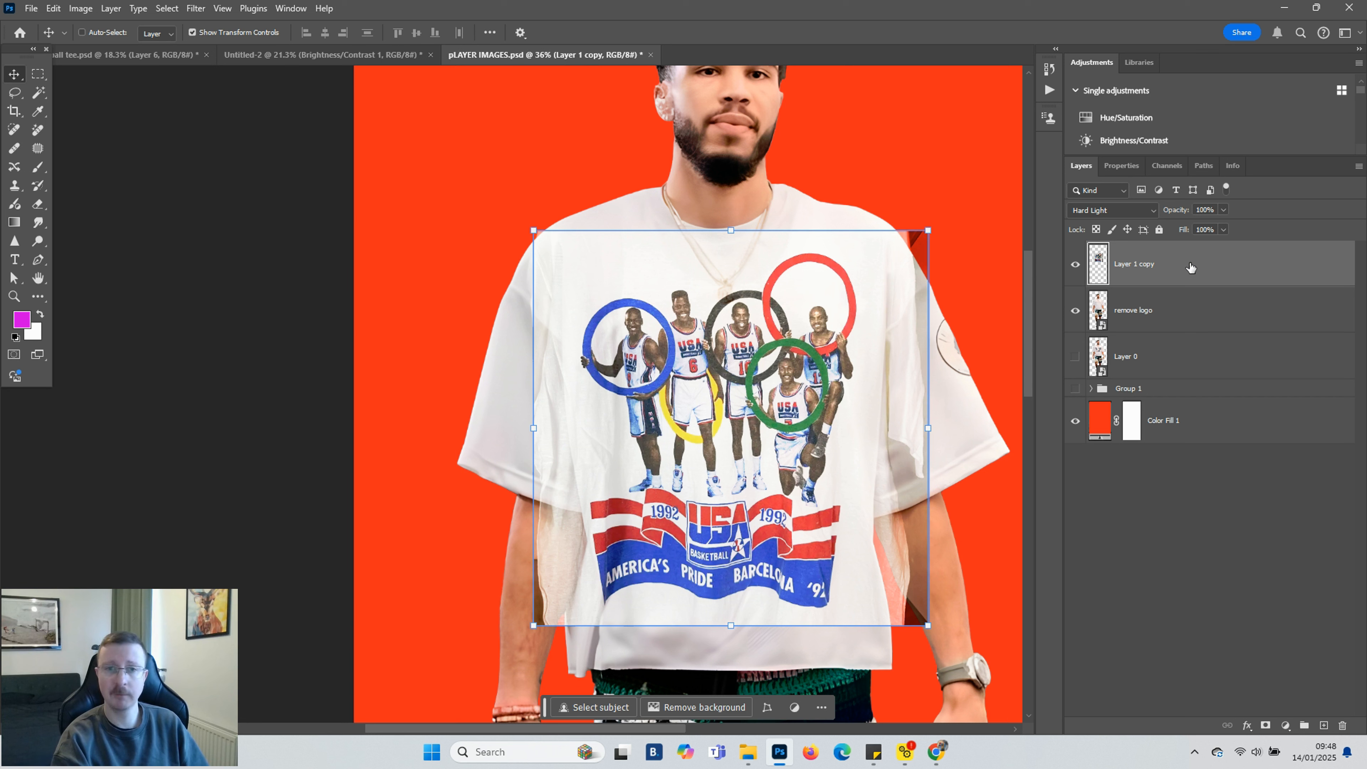
pyautogui.click(1266, 726)
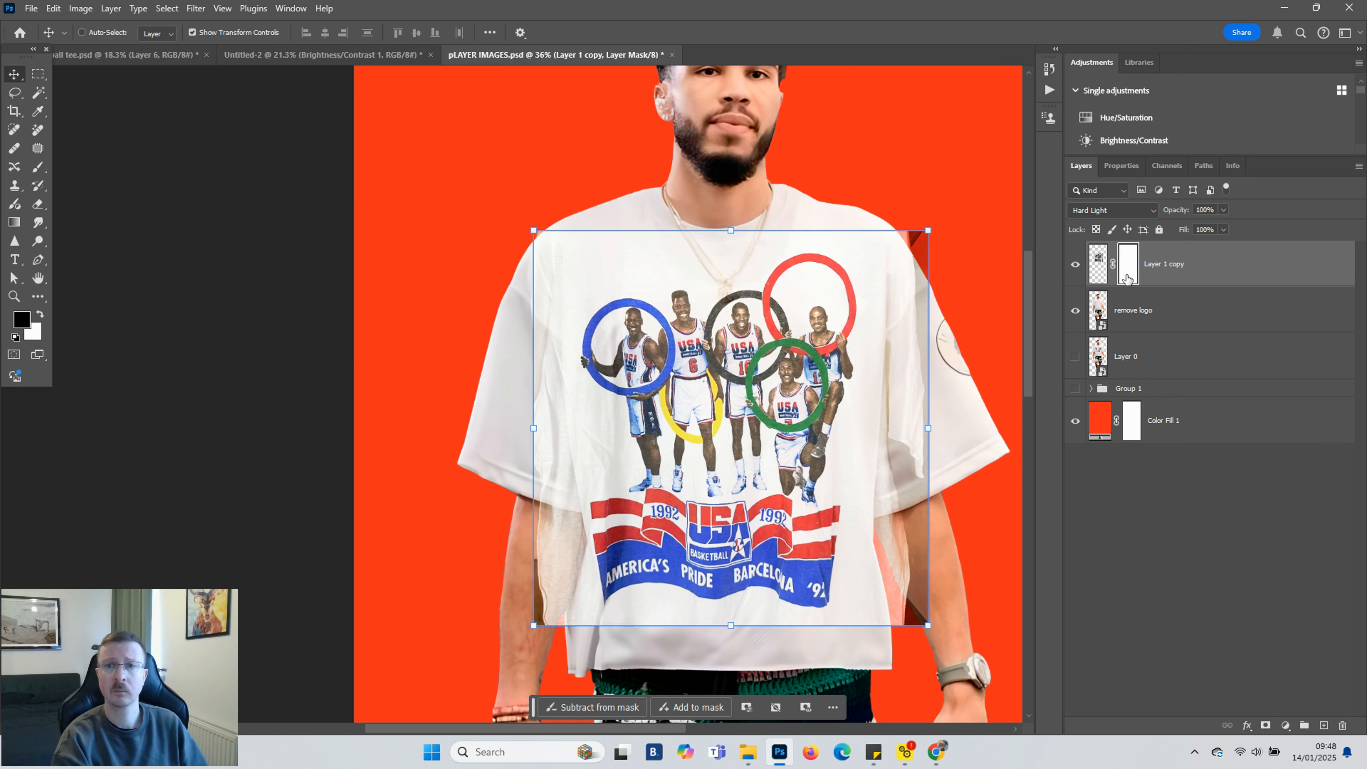
pyautogui.press('b')
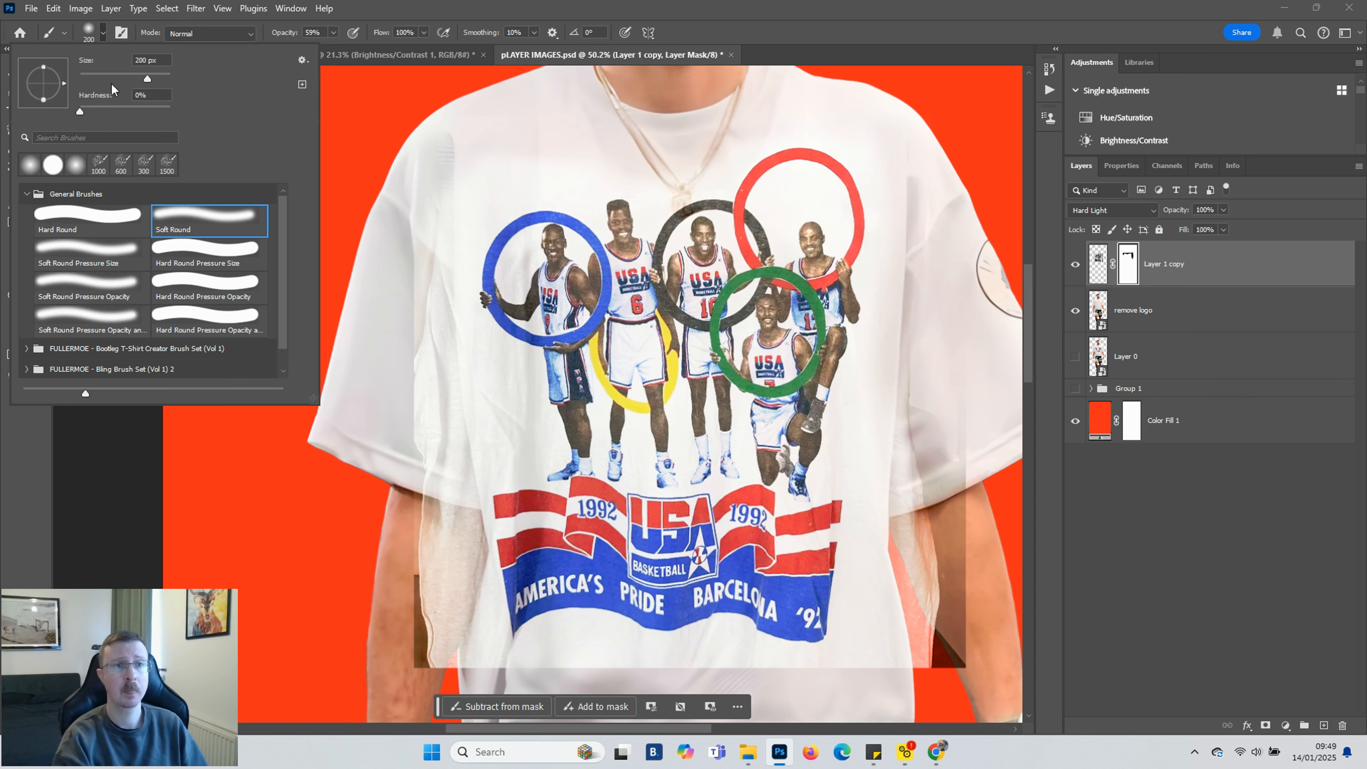
pyautogui.click(98, 217)
pyautogui.click(332, 35)
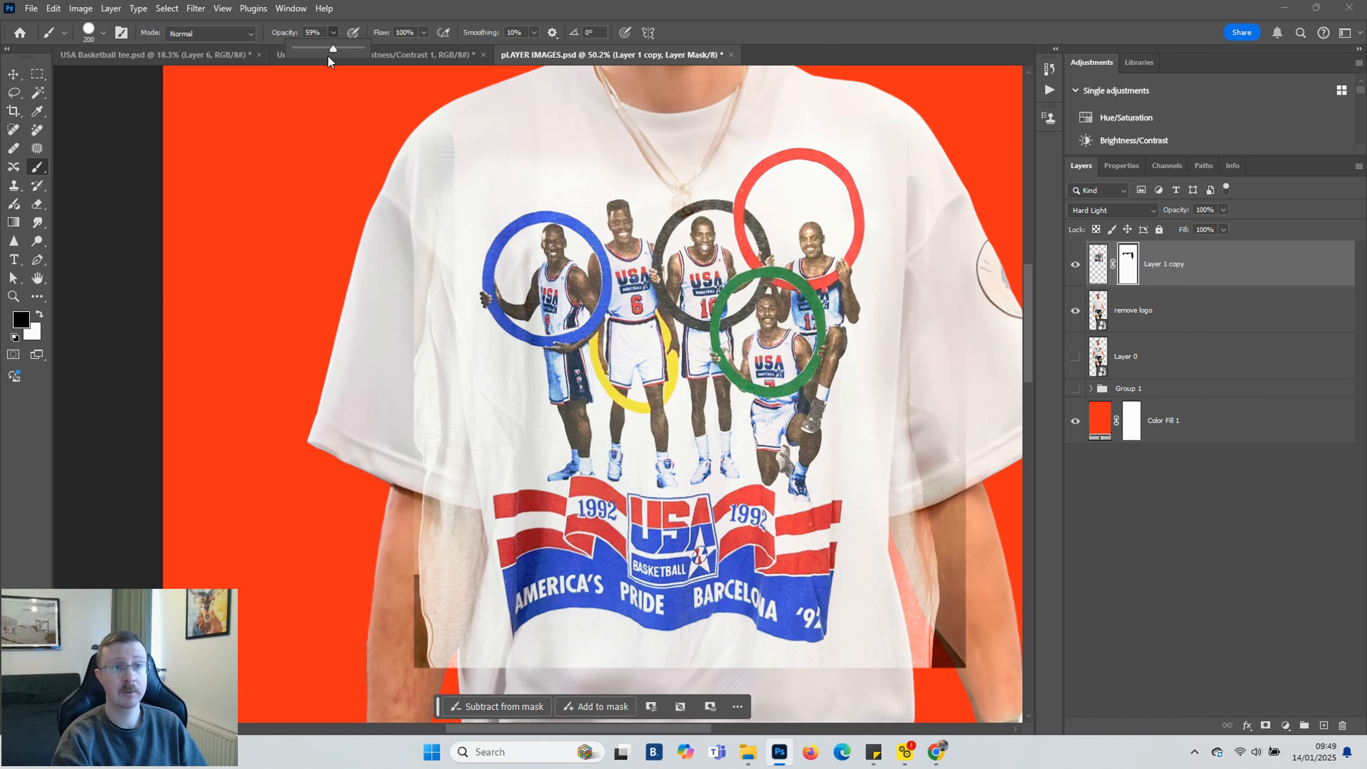
pyautogui.moveTo(427, 159)
pyautogui.mouseDown()
pyautogui.moveTo(417, 410)
pyautogui.moveTo(426, 503)
pyautogui.moveTo(430, 439)
pyautogui.moveTo(461, 593)
pyautogui.moveTo(448, 666)
pyautogui.mouseUp()
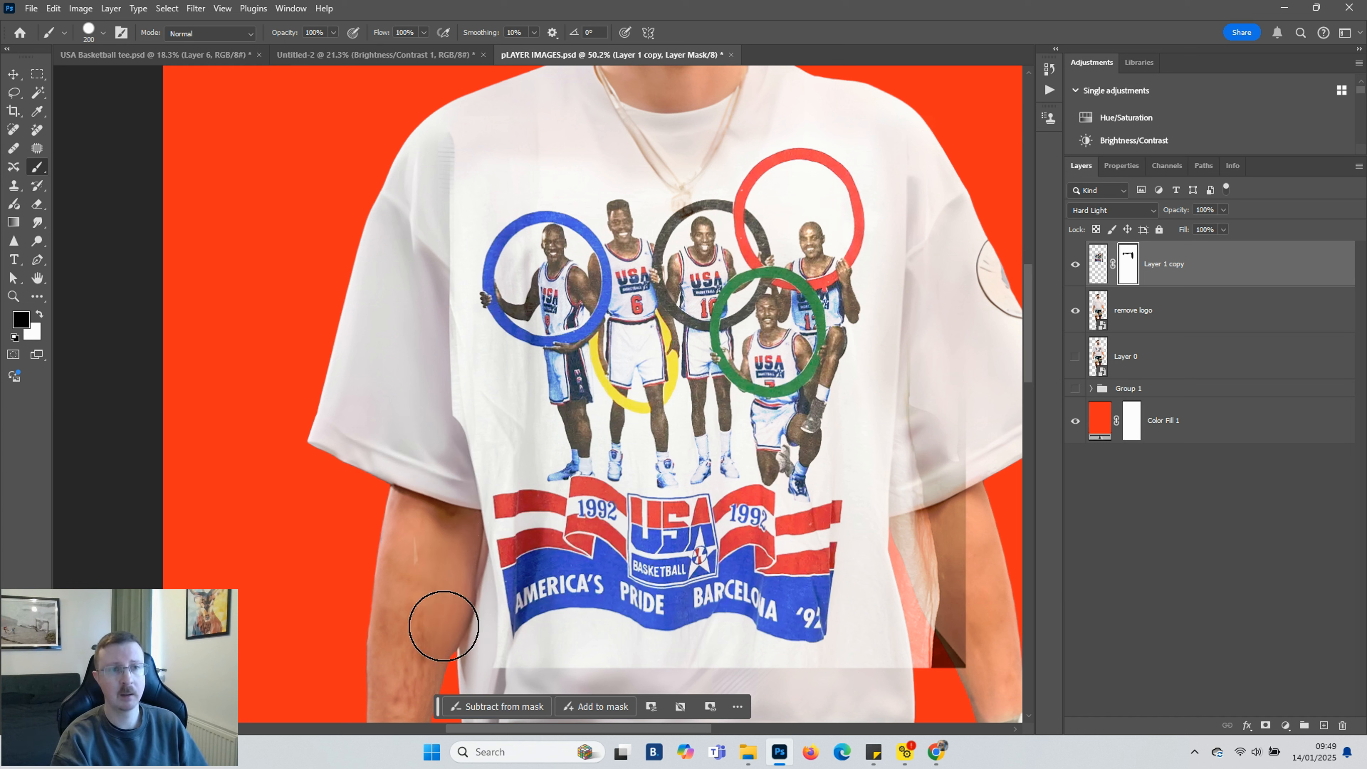
pyautogui.moveTo(427, 386)
pyautogui.mouseDown()
pyautogui.moveTo(432, 219)
pyautogui.moveTo(483, 164)
pyautogui.moveTo(660, 169)
pyautogui.moveTo(751, 115)
pyautogui.moveTo(808, 104)
pyautogui.moveTo(900, 133)
pyautogui.moveTo(917, 288)
pyautogui.moveTo(898, 677)
pyautogui.moveTo(976, 450)
pyautogui.moveTo(963, 530)
pyautogui.moveTo(912, 498)
pyautogui.moveTo(912, 469)
pyautogui.moveTo(896, 481)
pyautogui.moveTo(866, 666)
pyautogui.moveTo(828, 684)
pyautogui.moveTo(428, 669)
pyautogui.moveTo(525, 635)
pyautogui.mouseUp()
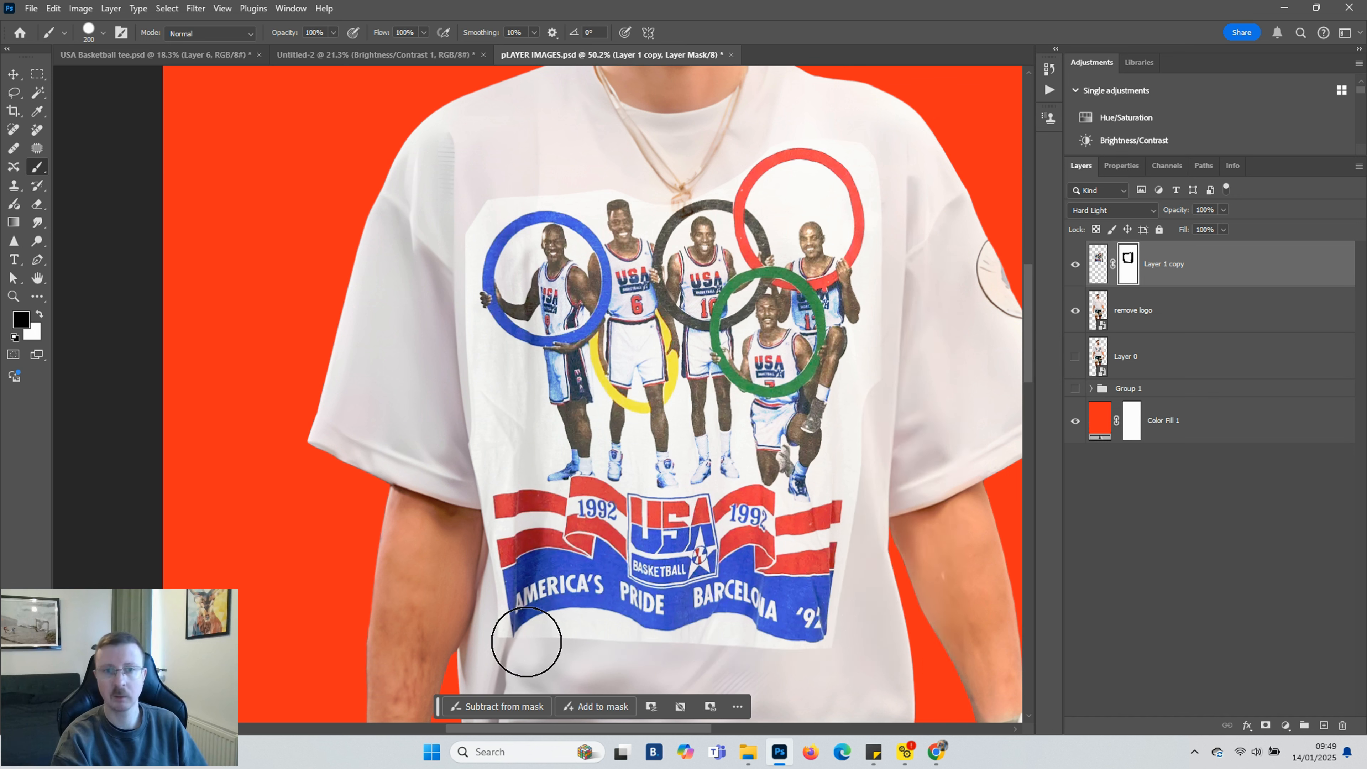
# Switch to white with a smaller brush and paint across the graphic's lower and upper areas to restore them on the mask
pyautogui.press('x')
pyautogui.press('[')
pyautogui.press('[')
pyautogui.press('[')
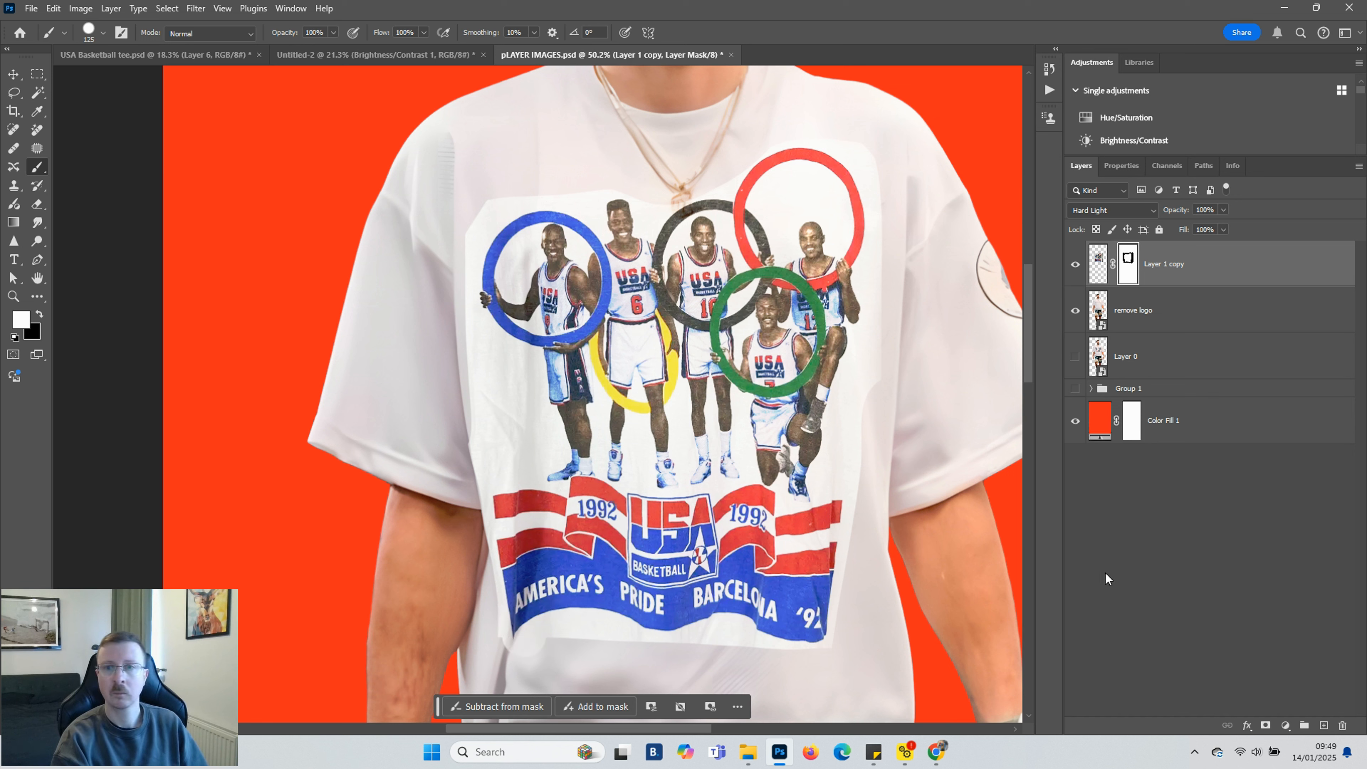
pyautogui.moveTo(614, 641)
pyautogui.mouseDown()
pyautogui.moveTo(554, 638)
pyautogui.moveTo(847, 642)
pyautogui.moveTo(848, 540)
pyautogui.mouseUp()
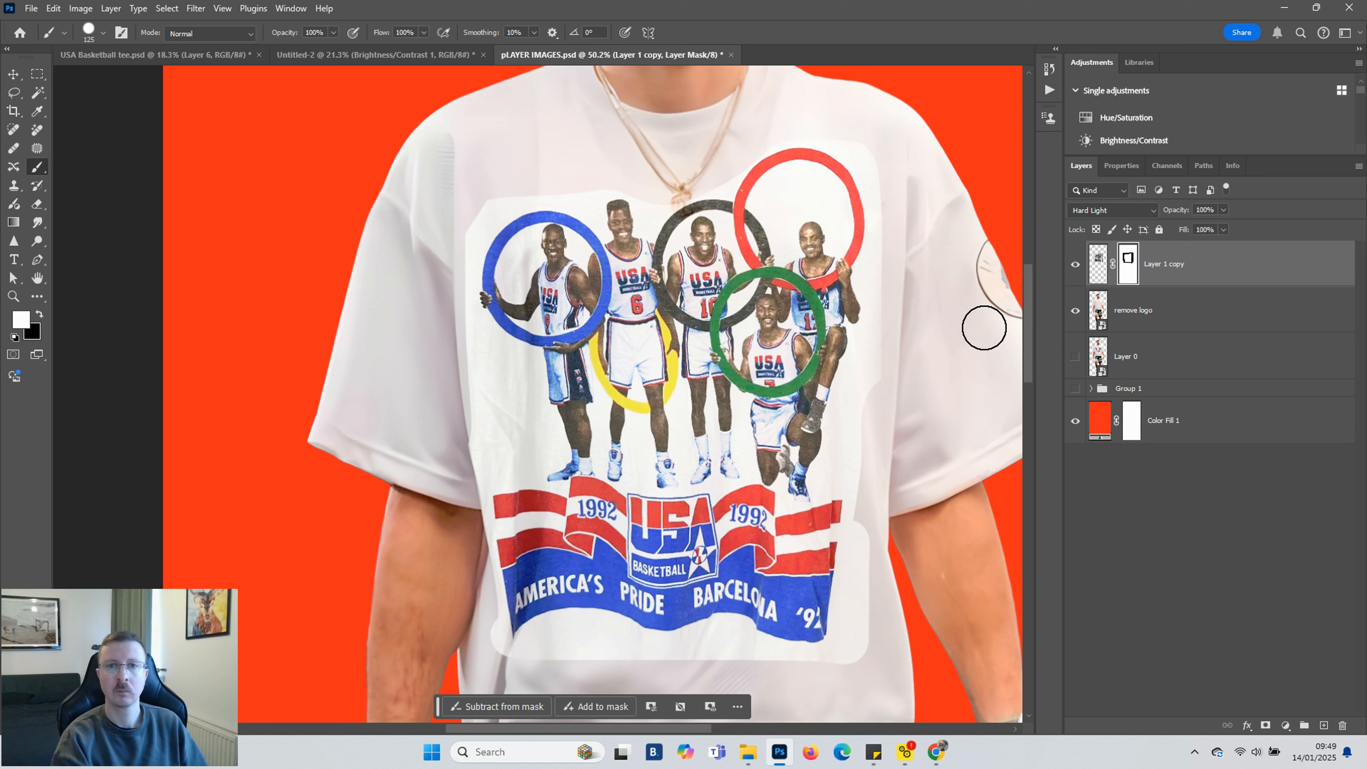
pyautogui.moveTo(846, 140)
pyautogui.mouseDown()
pyautogui.moveTo(706, 218)
pyautogui.moveTo(495, 213)
pyautogui.mouseUp()
# Switch to a soft round brush at 66% opacity in black and paint out the graphic's lower-right edge on the mask
pyautogui.click(103, 33)
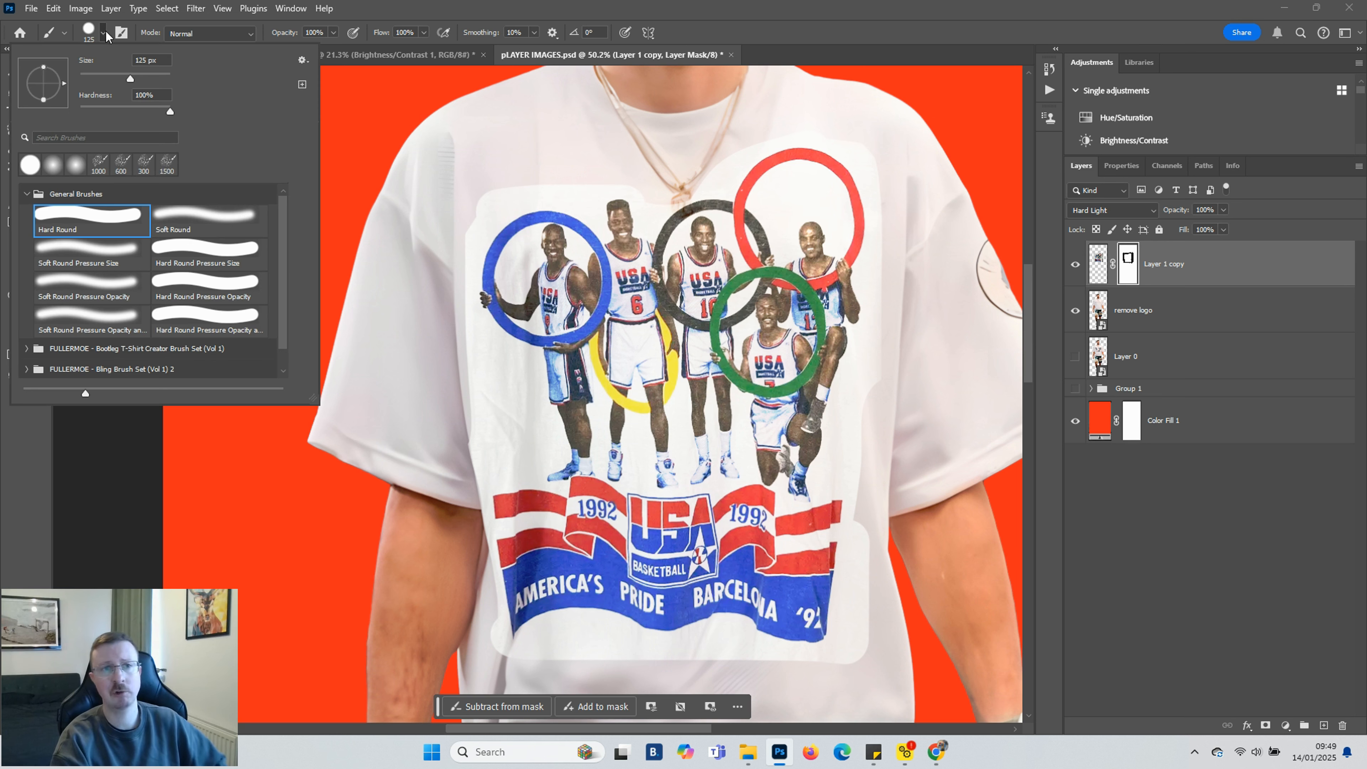
pyautogui.doubleClick(202, 213)
pyautogui.click(333, 33)
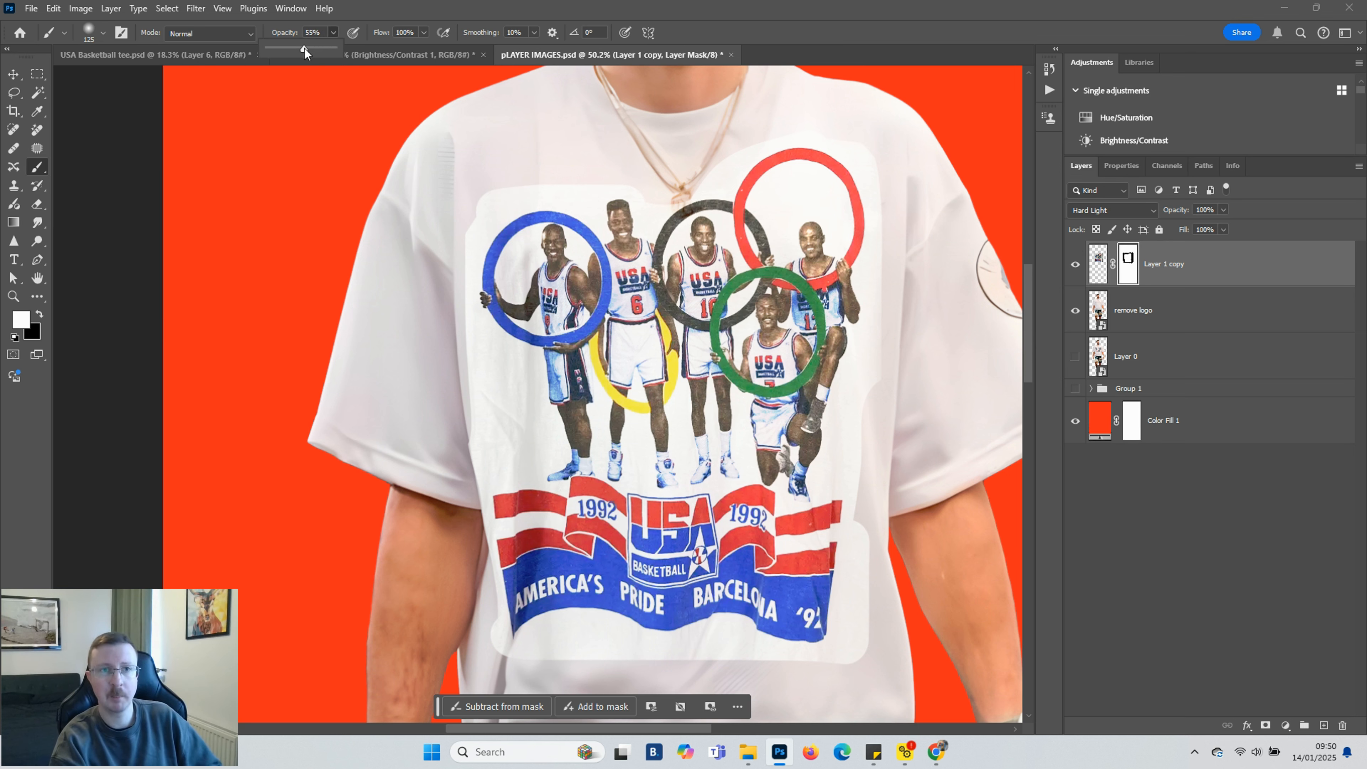
pyautogui.scroll(1, 474, 180)
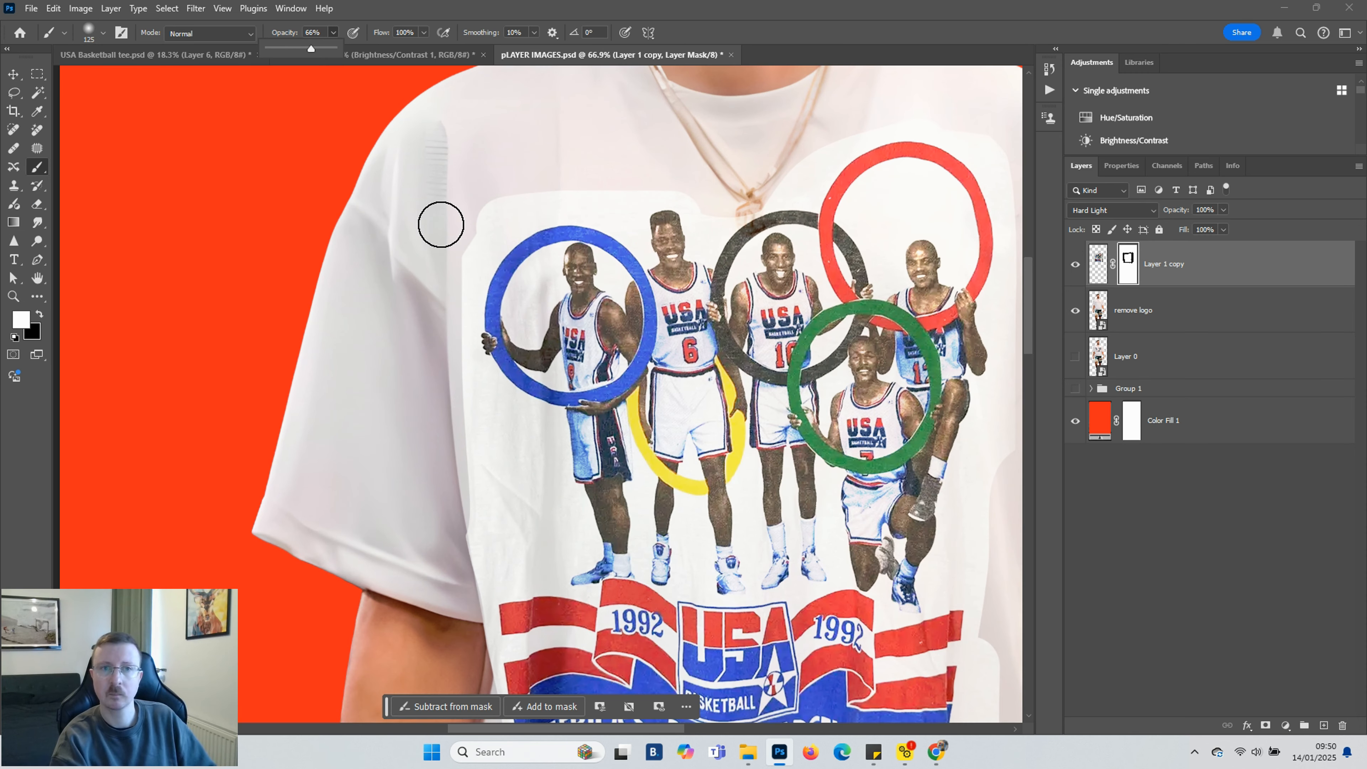
pyautogui.press('x')
pyautogui.press('6')
pyautogui.press('6')
pyautogui.press('[')
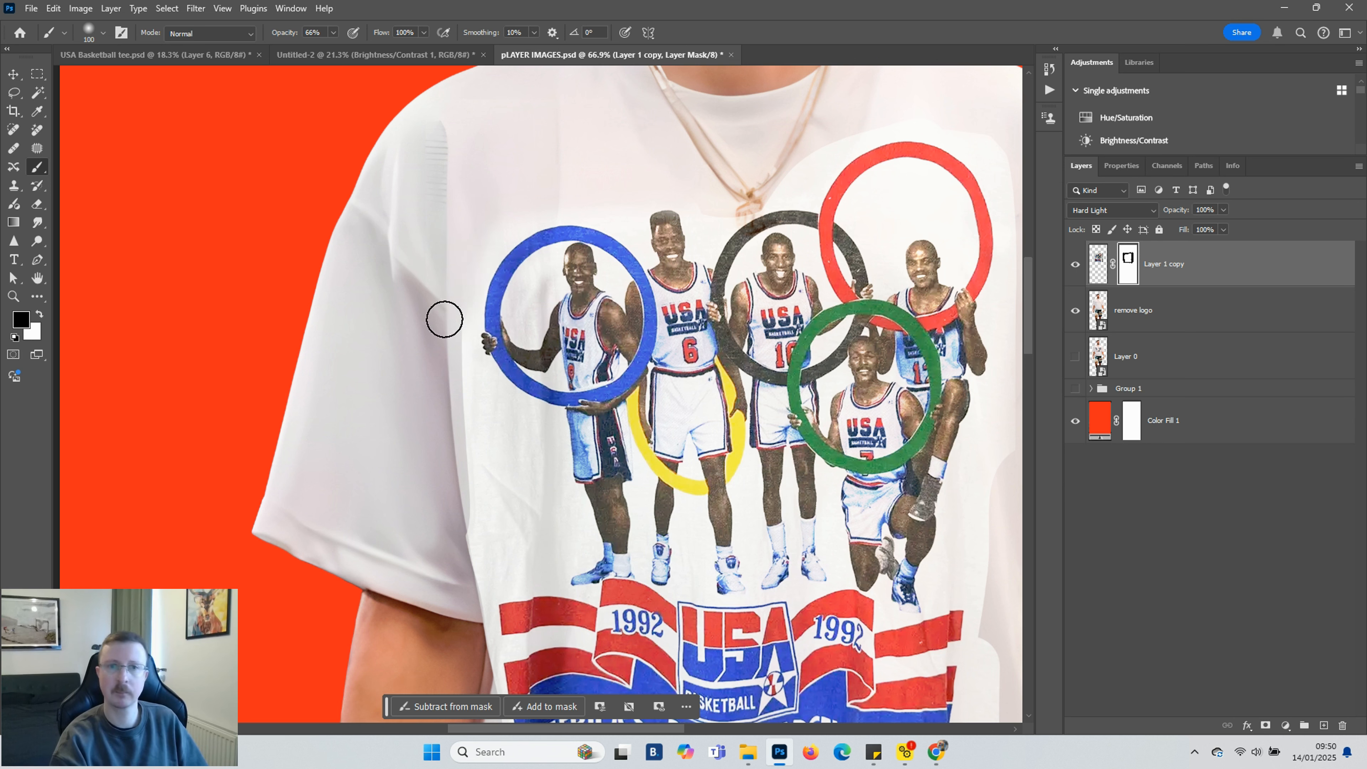
pyautogui.scroll(-5, 457, 574)
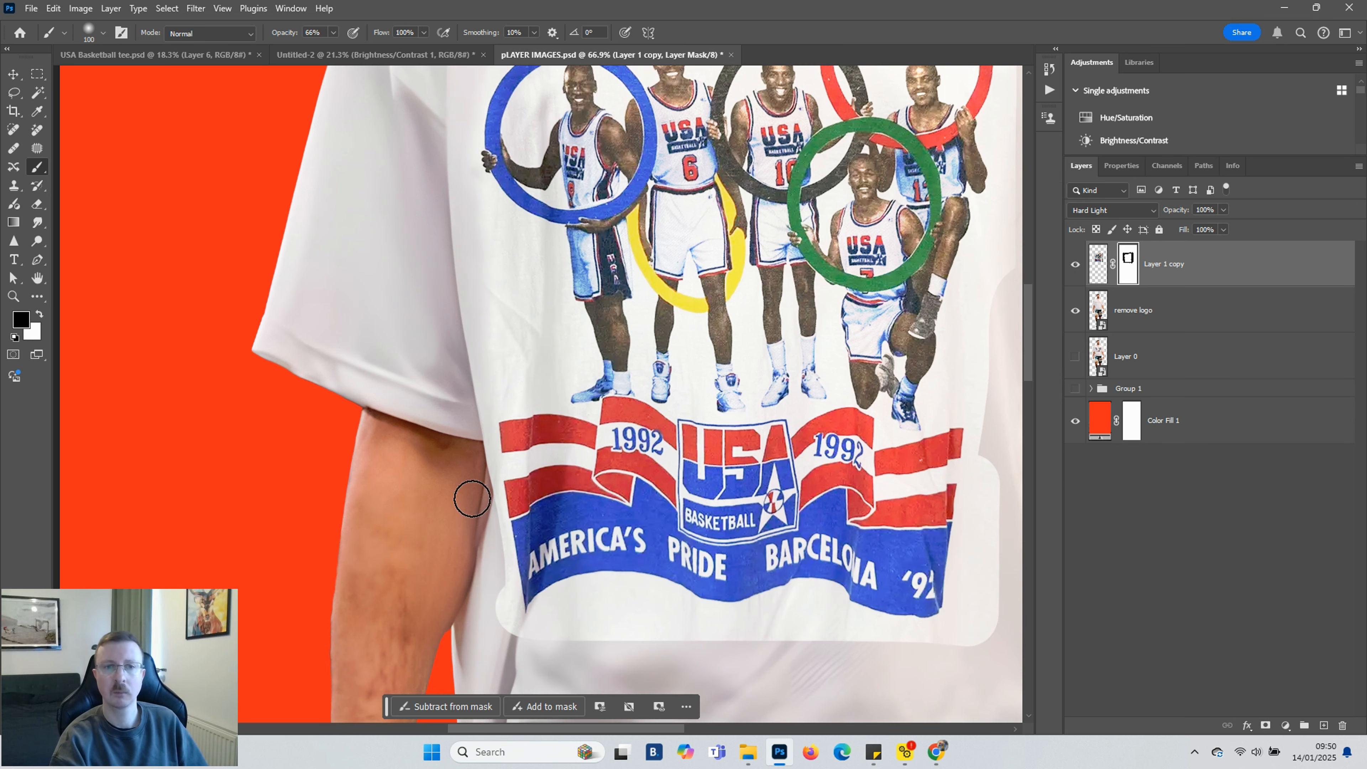
pyautogui.press('[')
pyautogui.press('[')
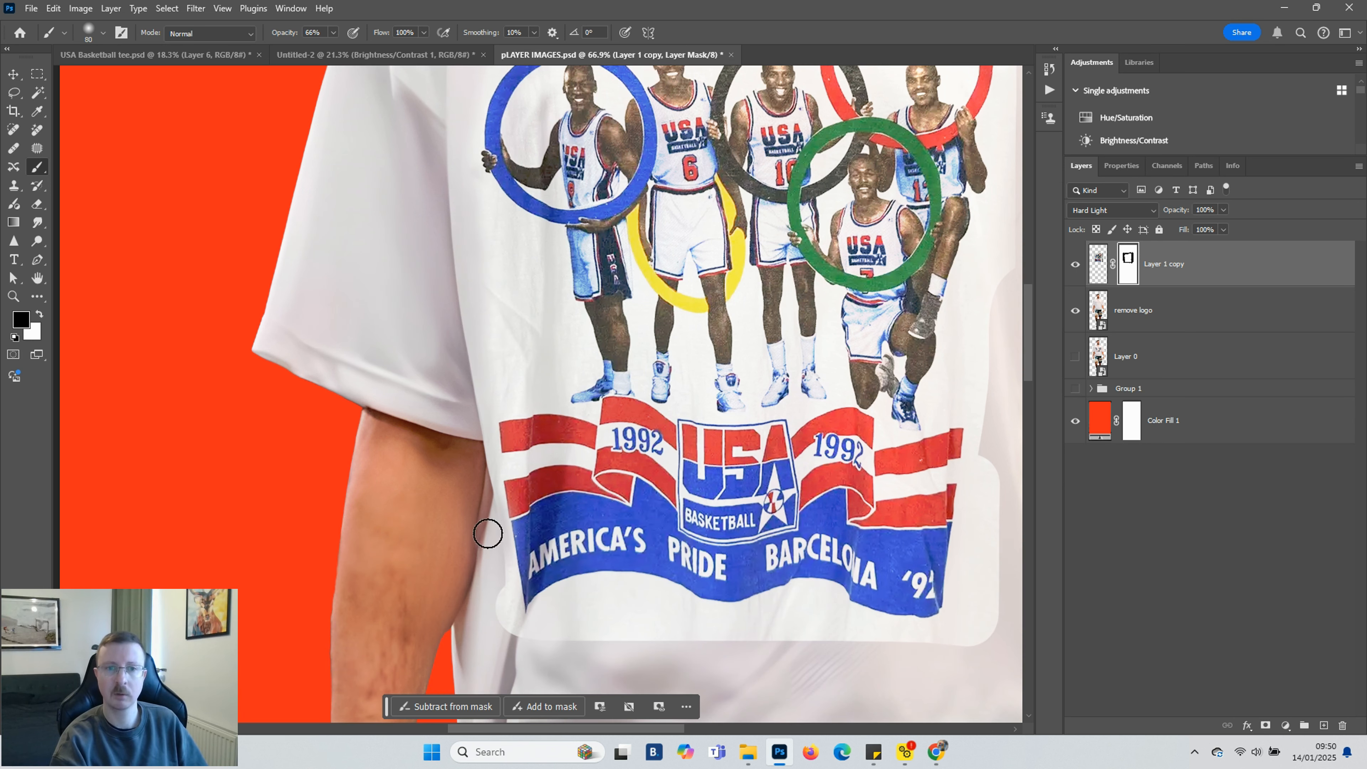
pyautogui.press(']')
pyautogui.press(']')
pyautogui.press(']')
pyautogui.press(']')
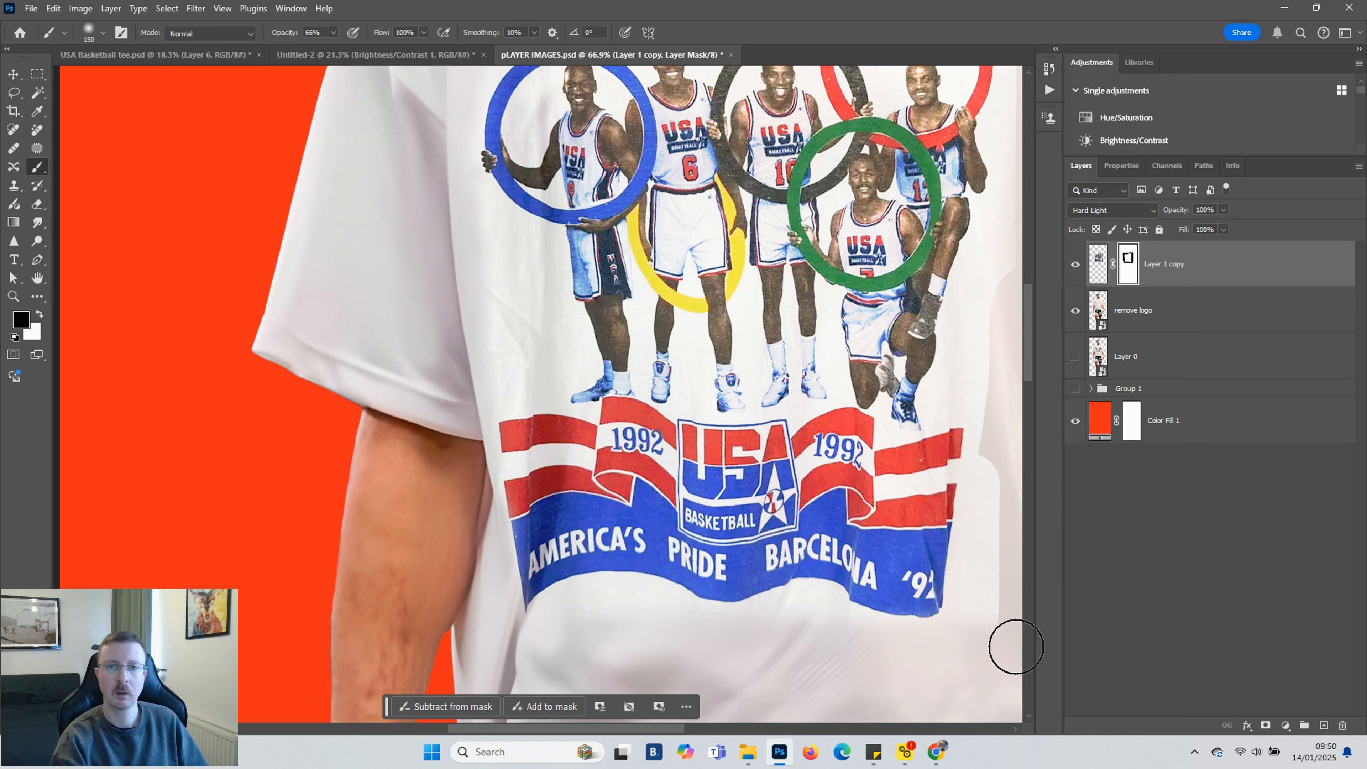
pyautogui.moveTo(1008, 581); pyautogui.dragTo(1013, 568)
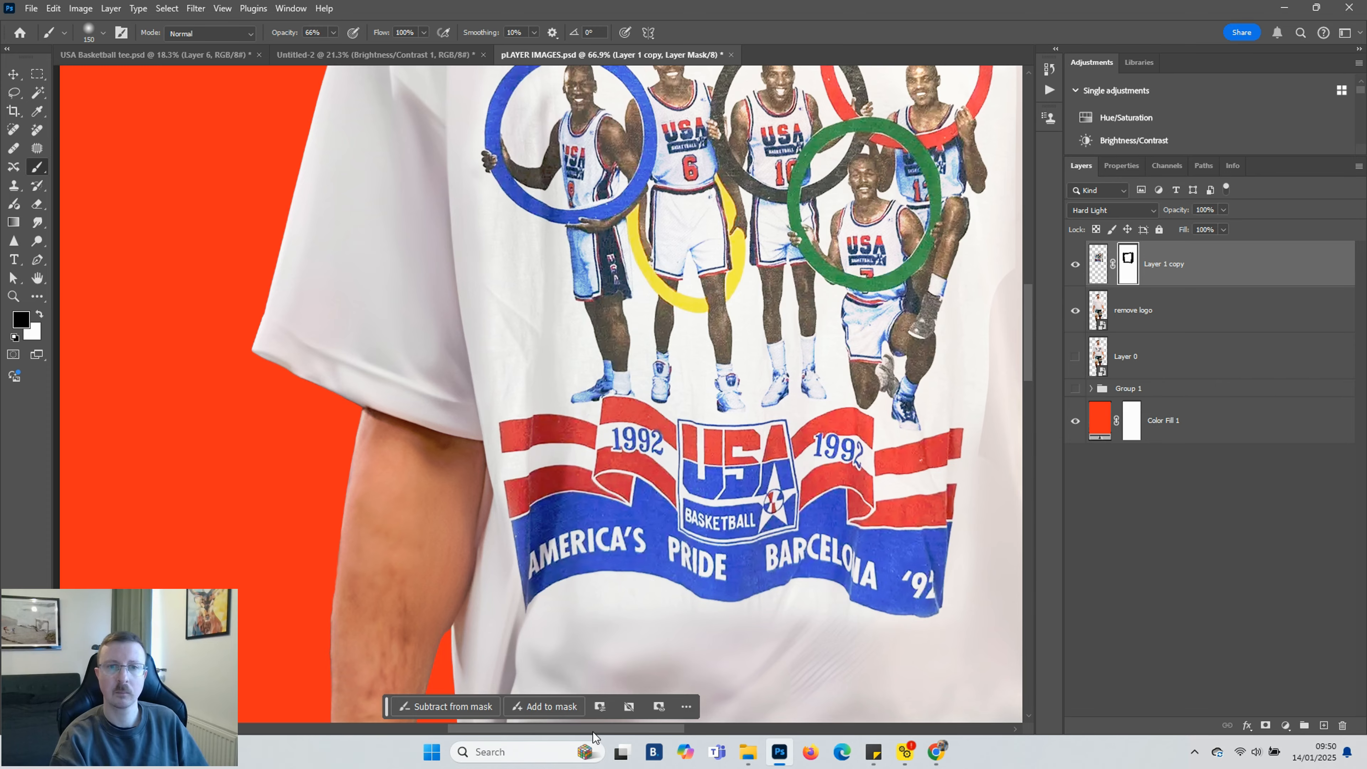
# Switch to a hard round brush at 100% opacity and paint black on the mask so the necklace pendant shows over the graphic
pyautogui.moveTo(593, 730); pyautogui.dragTo(655, 730)
pyautogui.scroll(2, 746, 632)
pyautogui.press('[')
pyautogui.press('[')
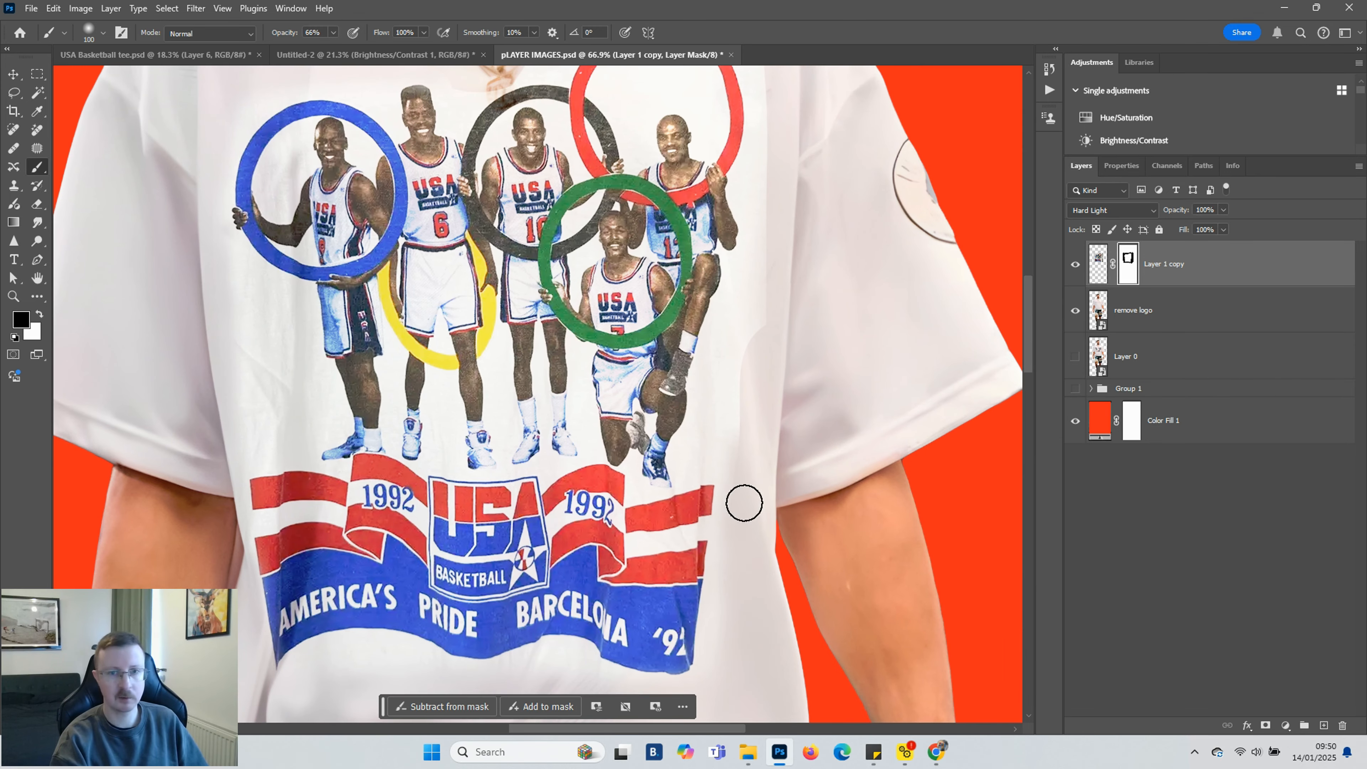
pyautogui.scroll(8, 765, 479)
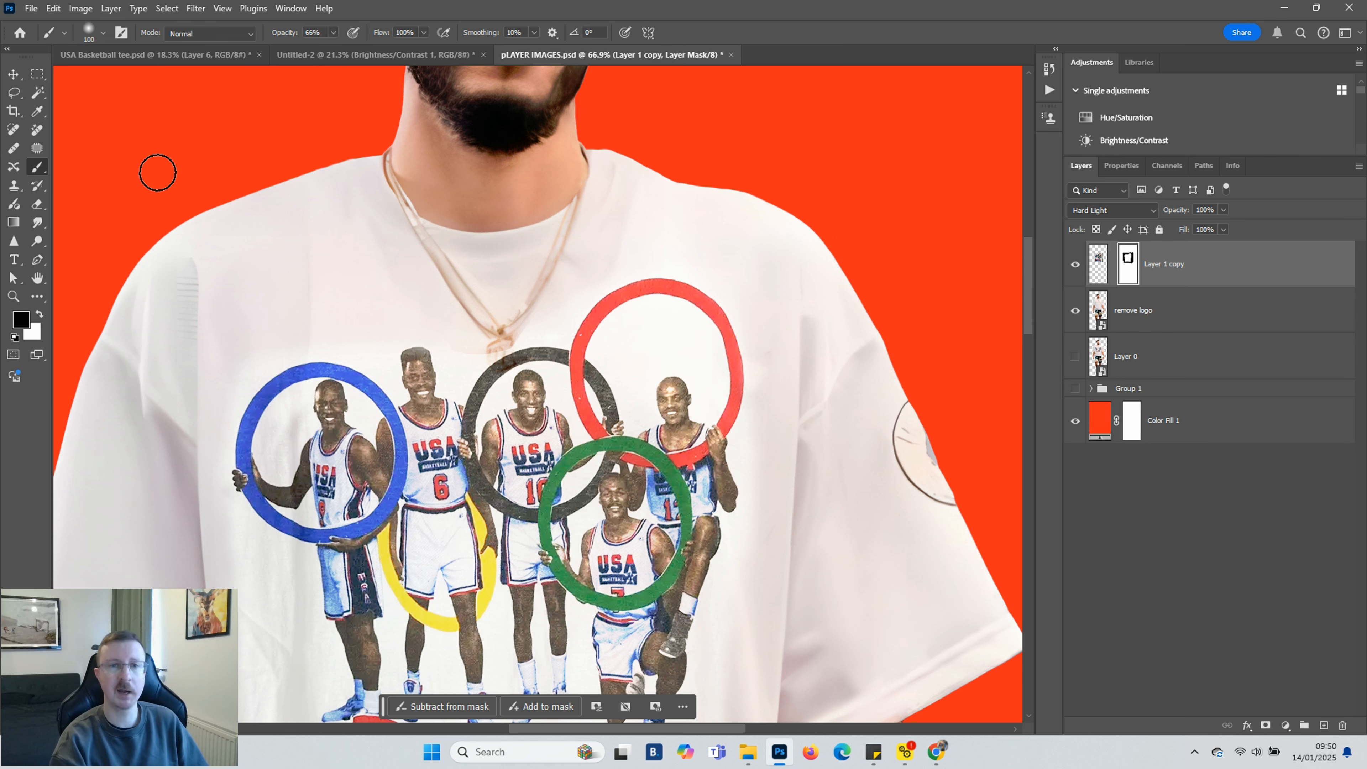
pyautogui.click(103, 34)
pyautogui.click(91, 211)
pyautogui.click(334, 33)
pyautogui.moveTo(334, 49); pyautogui.dragTo(542, 55)
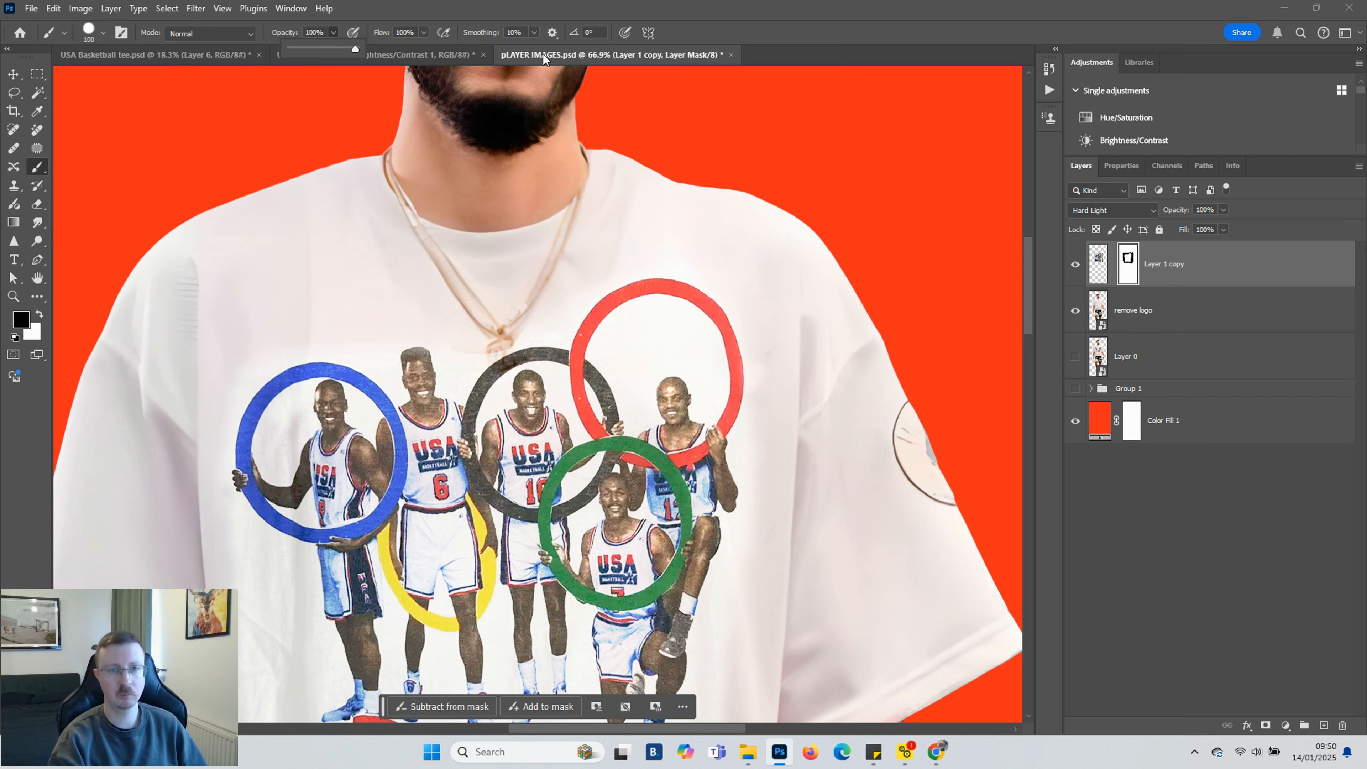
pyautogui.scroll(1, 532, 326)
pyautogui.scroll(3, 536, 320)
pyautogui.press('[')
pyautogui.press('[')
pyautogui.press('[')
pyautogui.press('[')
pyautogui.press('[')
pyautogui.press('[')
pyautogui.press('[')
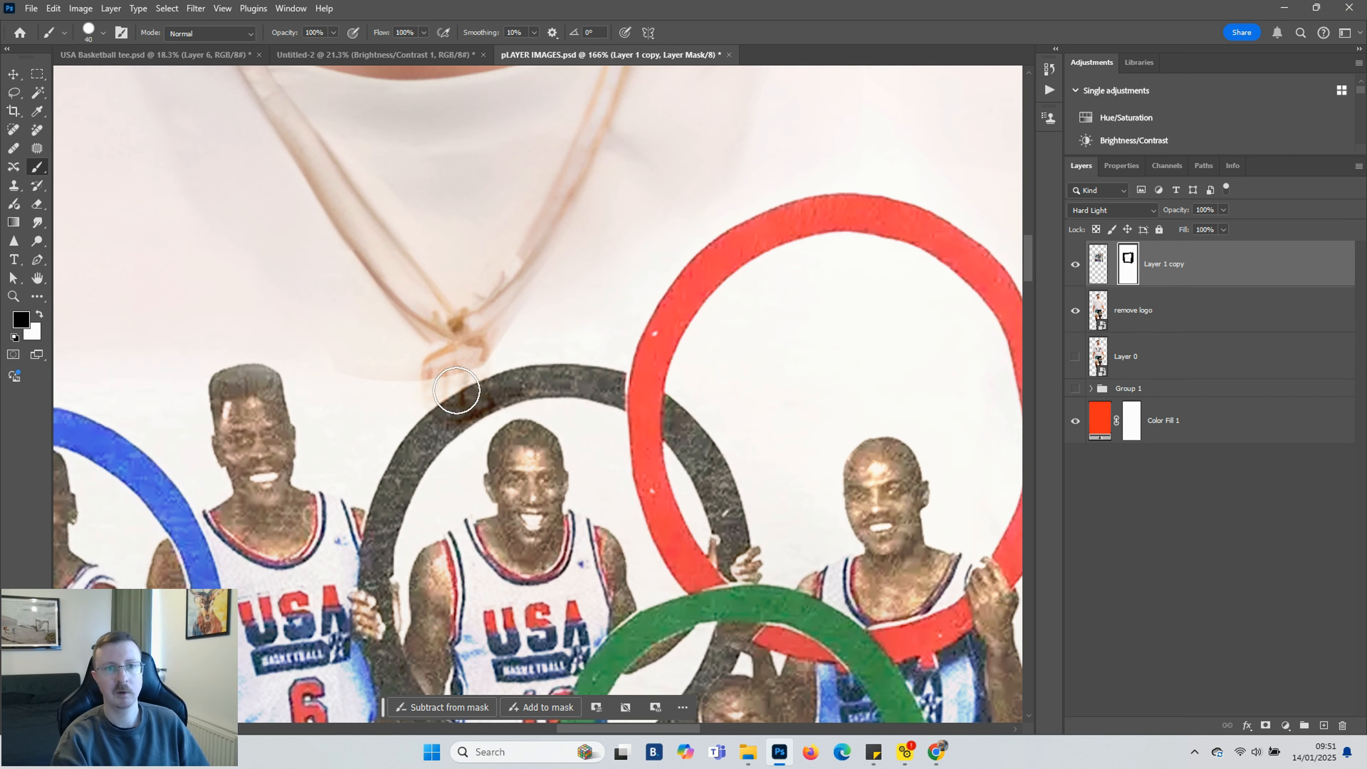
pyautogui.moveTo(439, 386)
pyautogui.mouseDown()
pyautogui.moveTo(474, 409)
pyautogui.moveTo(467, 360)
pyautogui.moveTo(465, 383)
pyautogui.moveTo(486, 401)
pyautogui.moveTo(453, 351)
pyautogui.moveTo(448, 416)
pyautogui.mouseUp()
# Switch to white with a smaller brush and restore the black ring beside the pendant on the mask
pyautogui.scroll(3, 449, 416)
pyautogui.press('x')
pyautogui.press('[')
pyautogui.press('[')
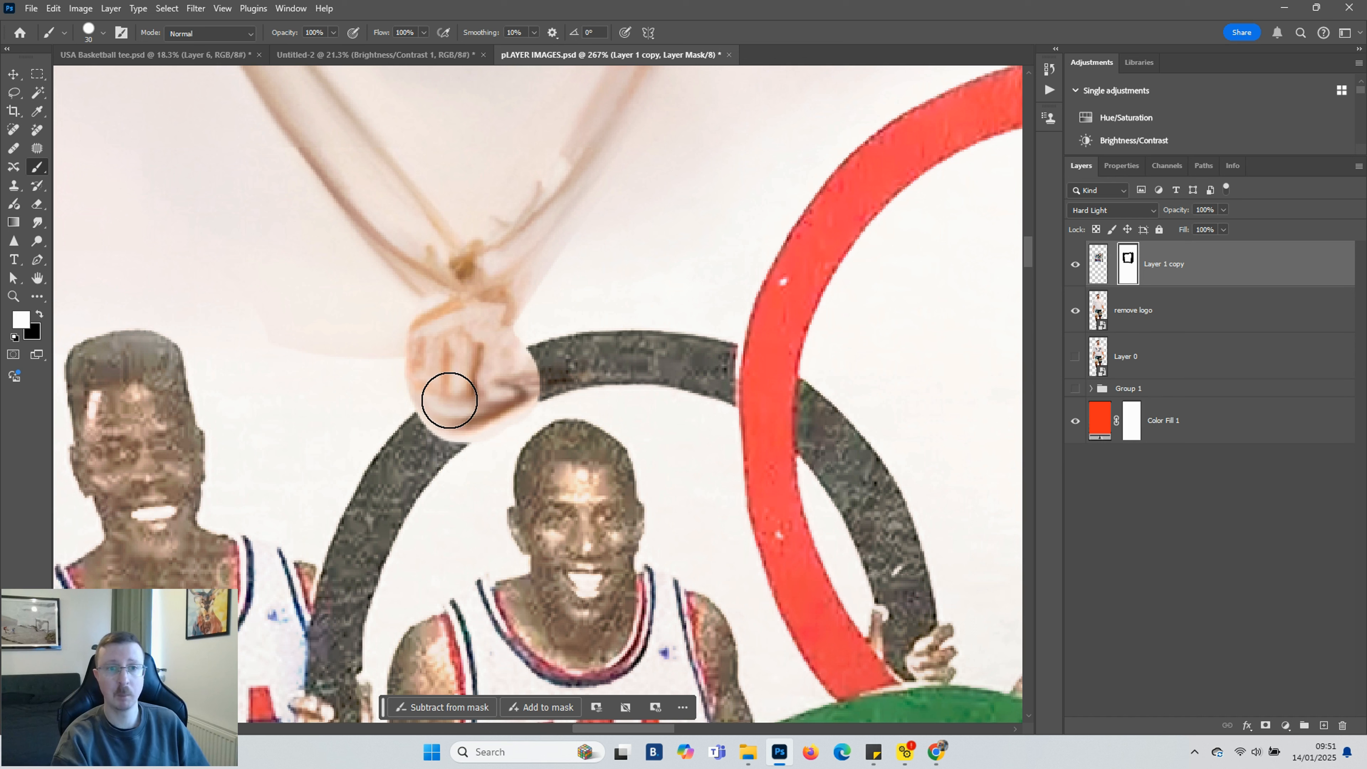
pyautogui.press('[')
pyautogui.moveTo(413, 420)
pyautogui.mouseDown()
pyautogui.moveTo(483, 442)
pyautogui.moveTo(540, 402)
pyautogui.mouseUp()
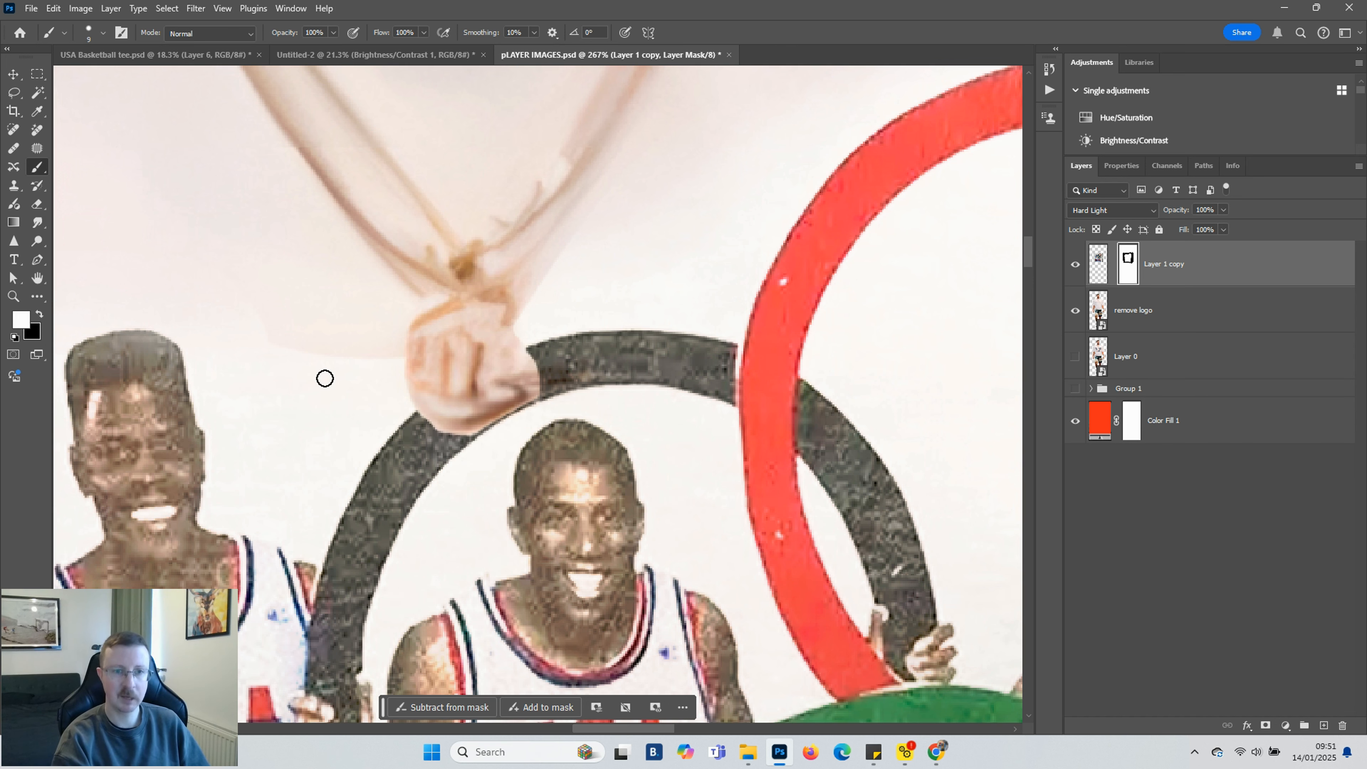
# Zoom out to review the masked graphic on the player's shirt
pyautogui.scroll(-5, 325, 379)
pyautogui.press('x')
pyautogui.click(103, 33)
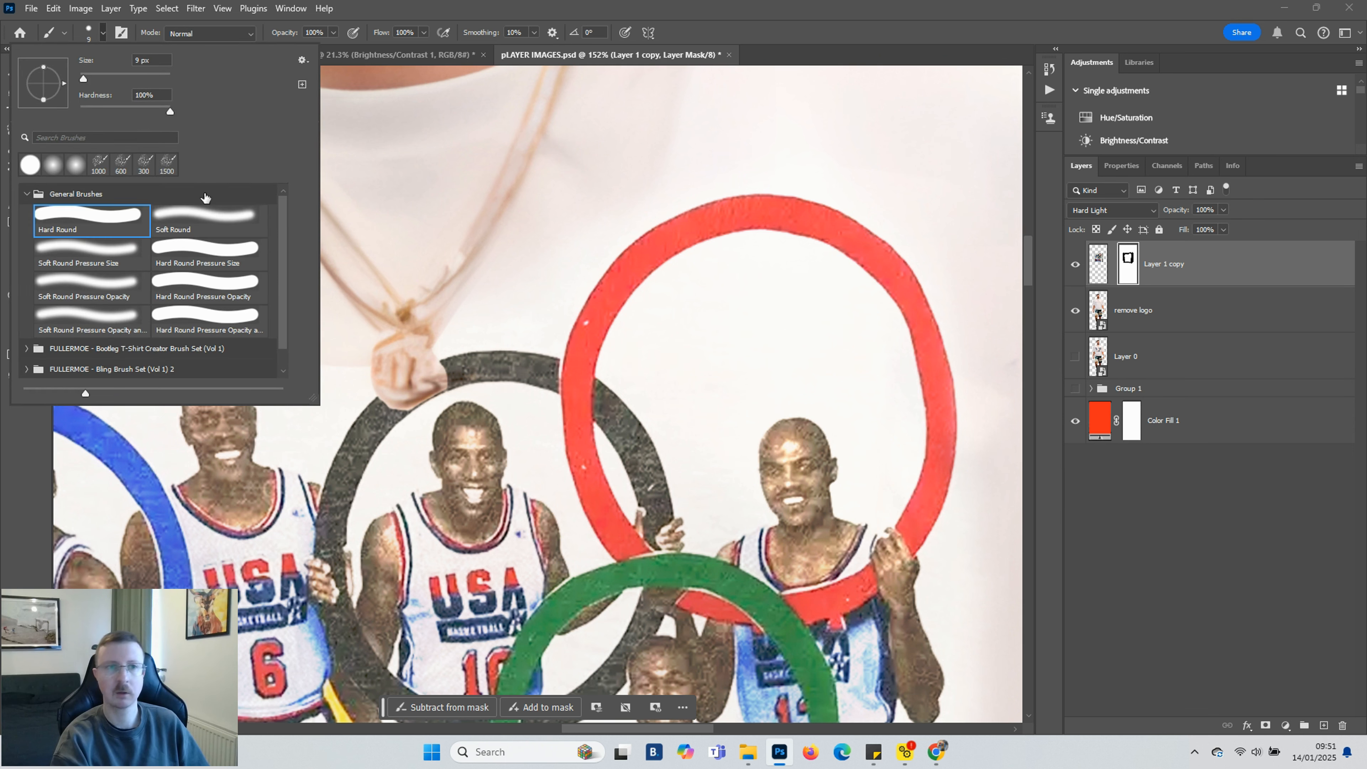
pyautogui.click(333, 32)
pyautogui.scroll(5, 335, 365)
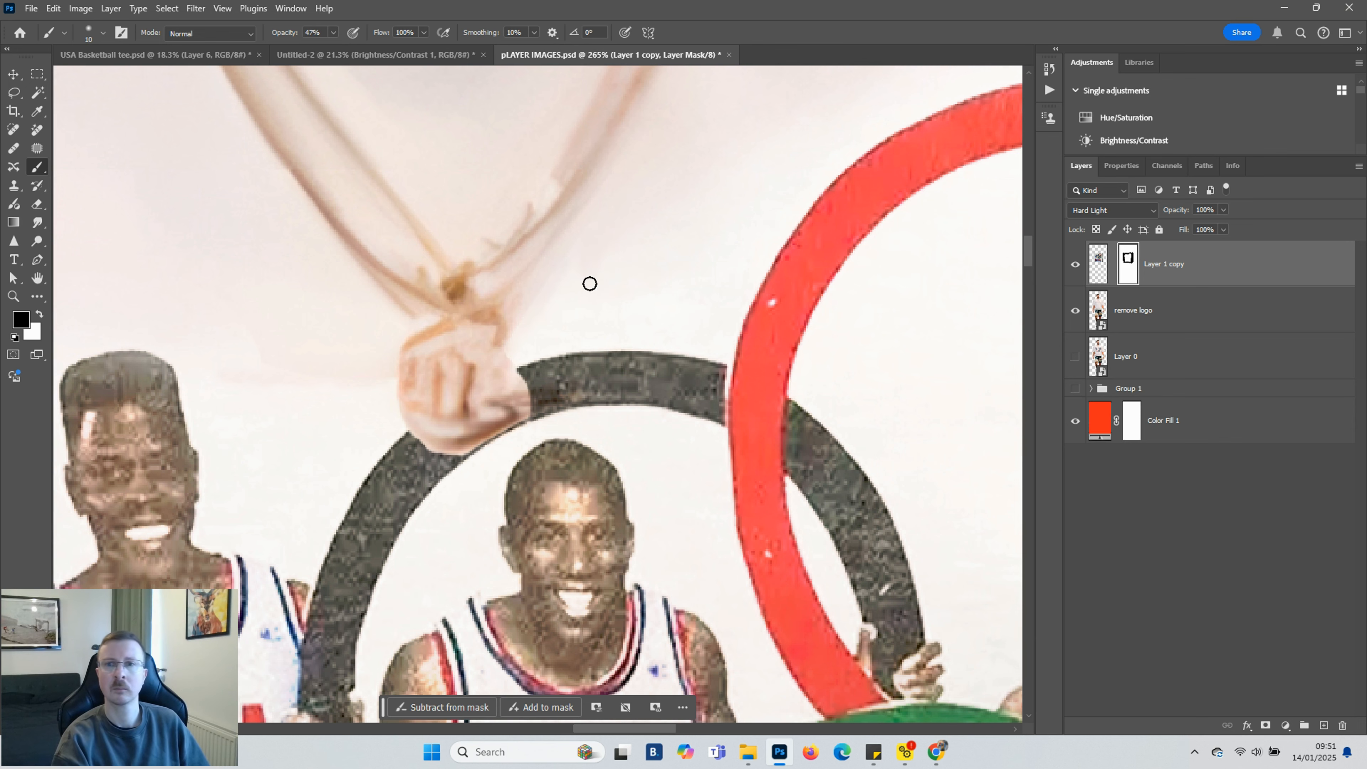
pyautogui.scroll(-15, 659, 214)
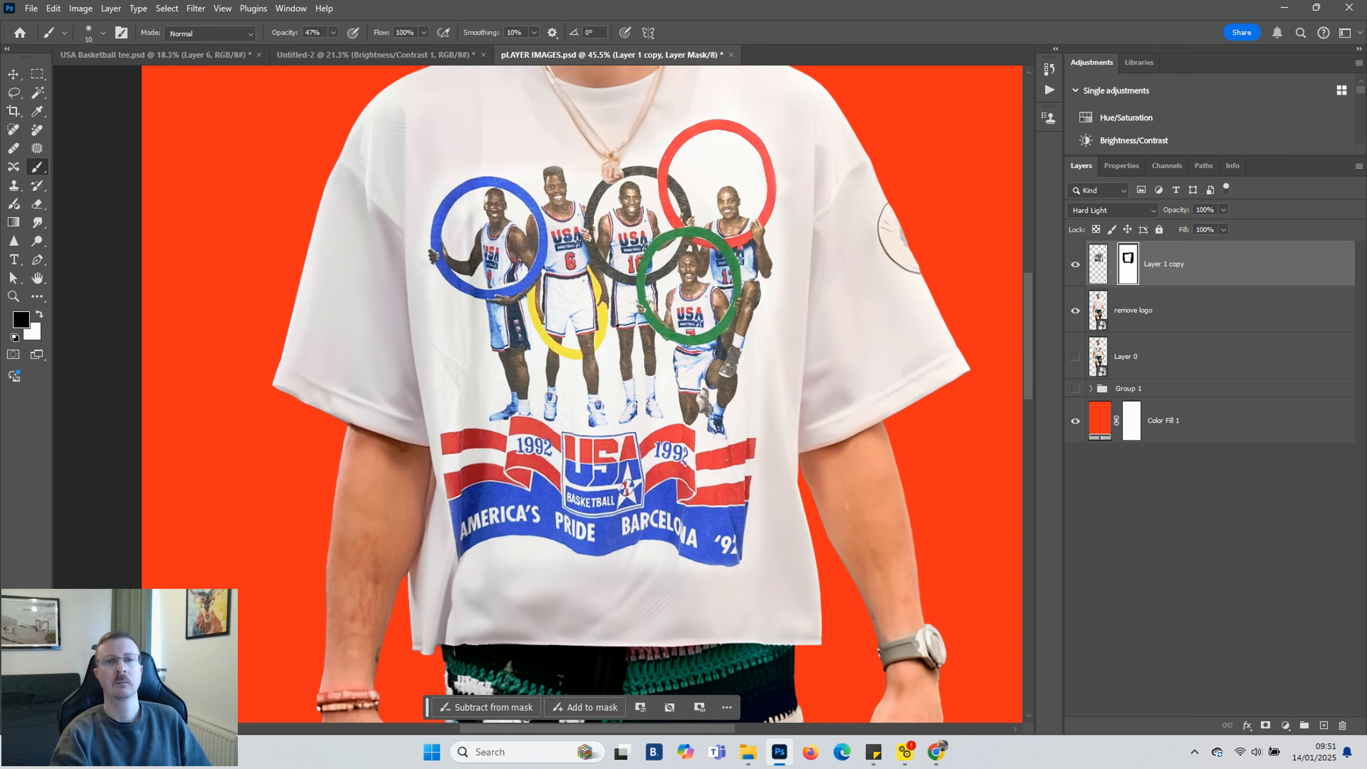
pyautogui.scroll(-3, 611, 312)
pyautogui.scroll(2, 638, 296)
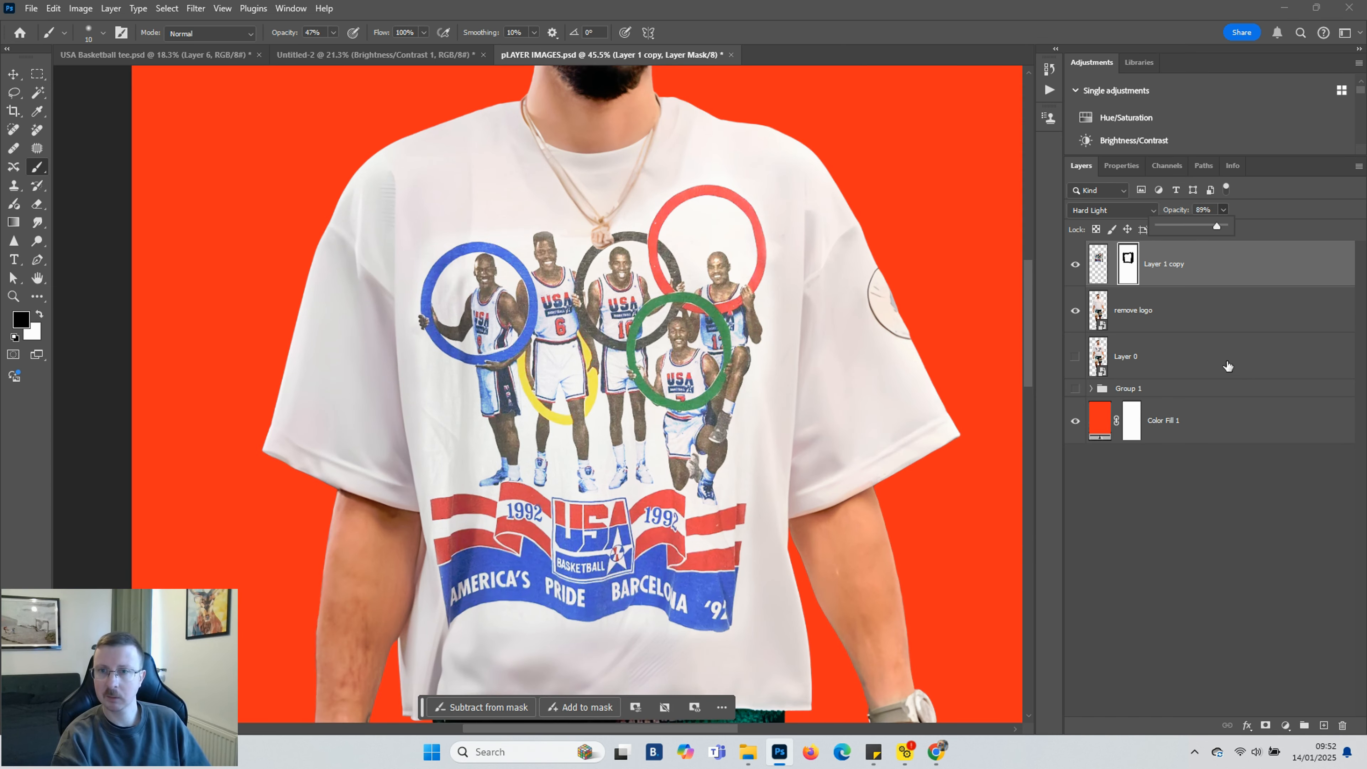
# Merge the shirt graphic layer with the remove logo player layer into a single layer
pyautogui.click(1122, 317)
pyautogui.press('v')
pyautogui.hotkey('ctrl', '0')
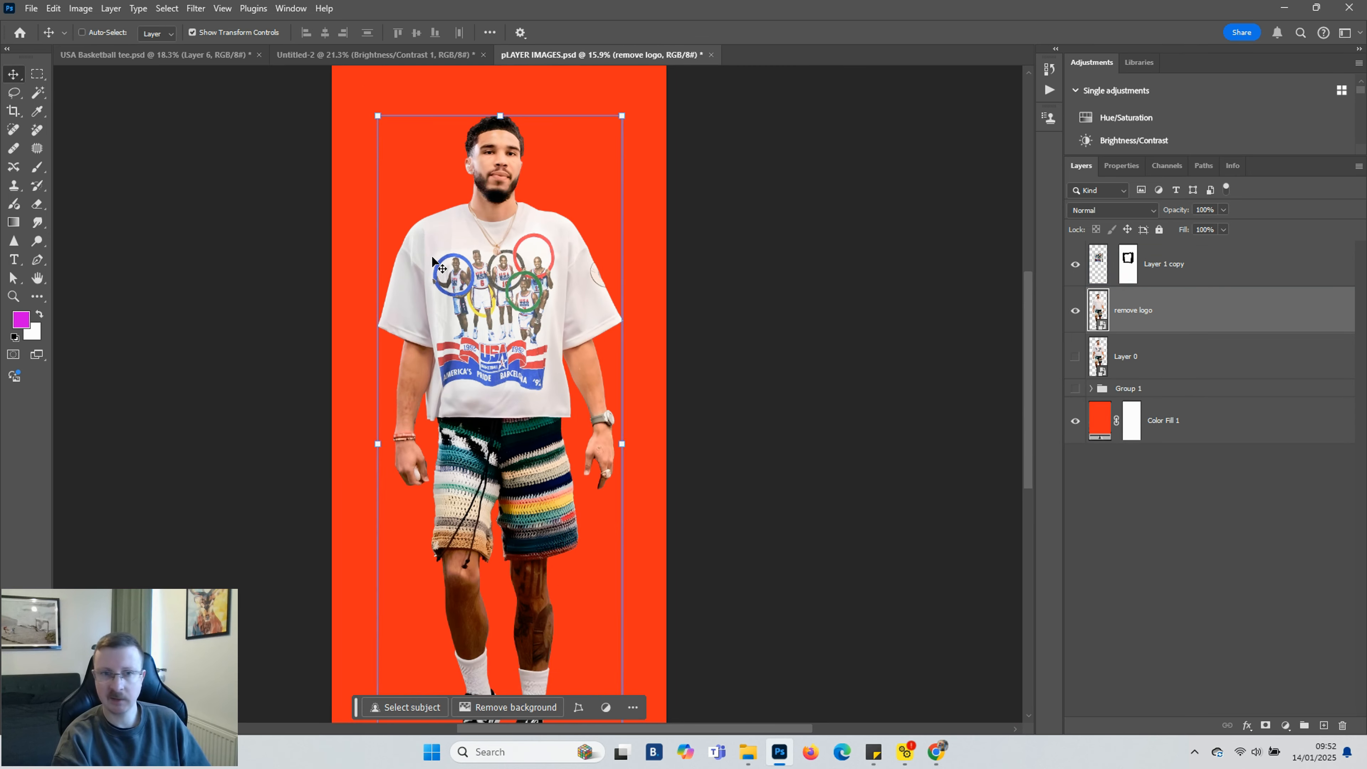
pyautogui.click(1206, 266)
pyautogui.keyDown('shift'); pyautogui.click(1205, 305); pyautogui.keyUp('shift')
pyautogui.rightClick(1205, 306)
pyautogui.click(1251, 250)
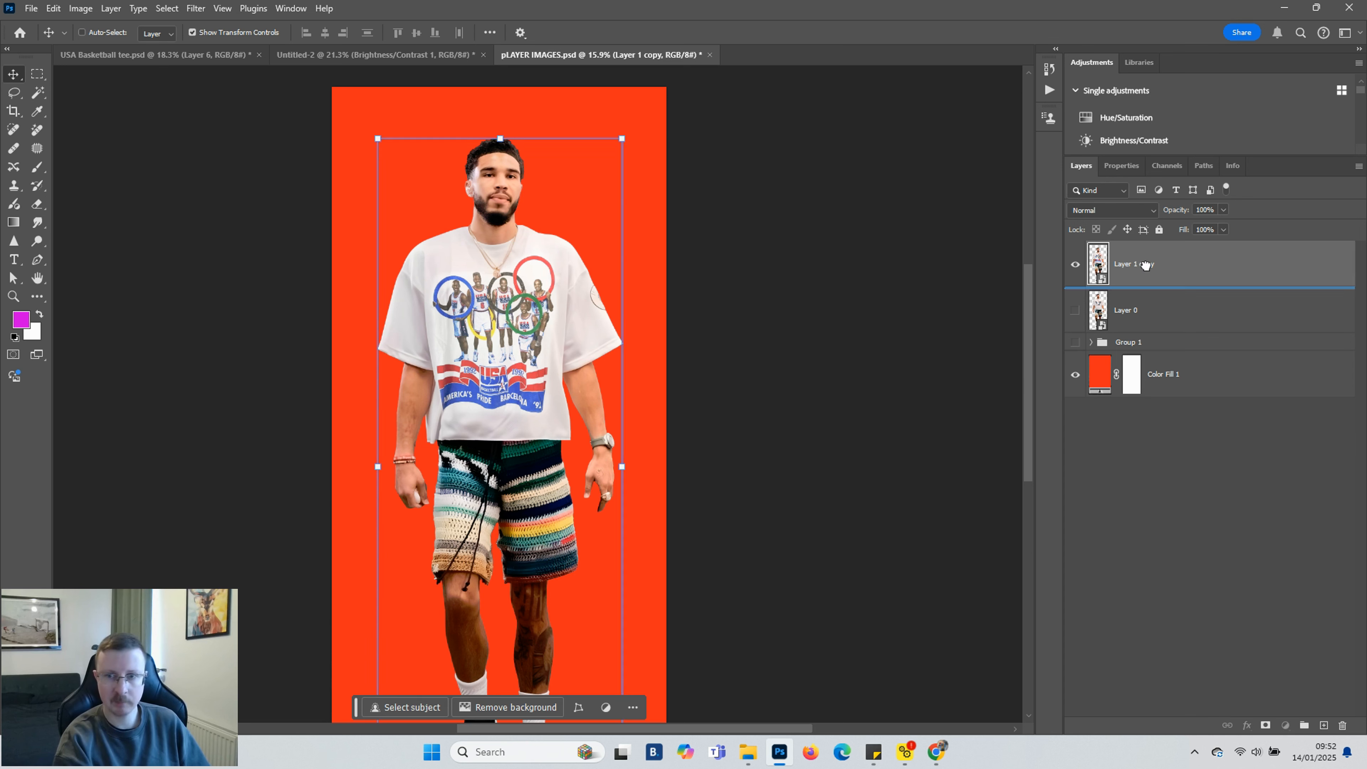
# Switch to the Untitled-2 document and paste the merged player image
pyautogui.click(376, 56)
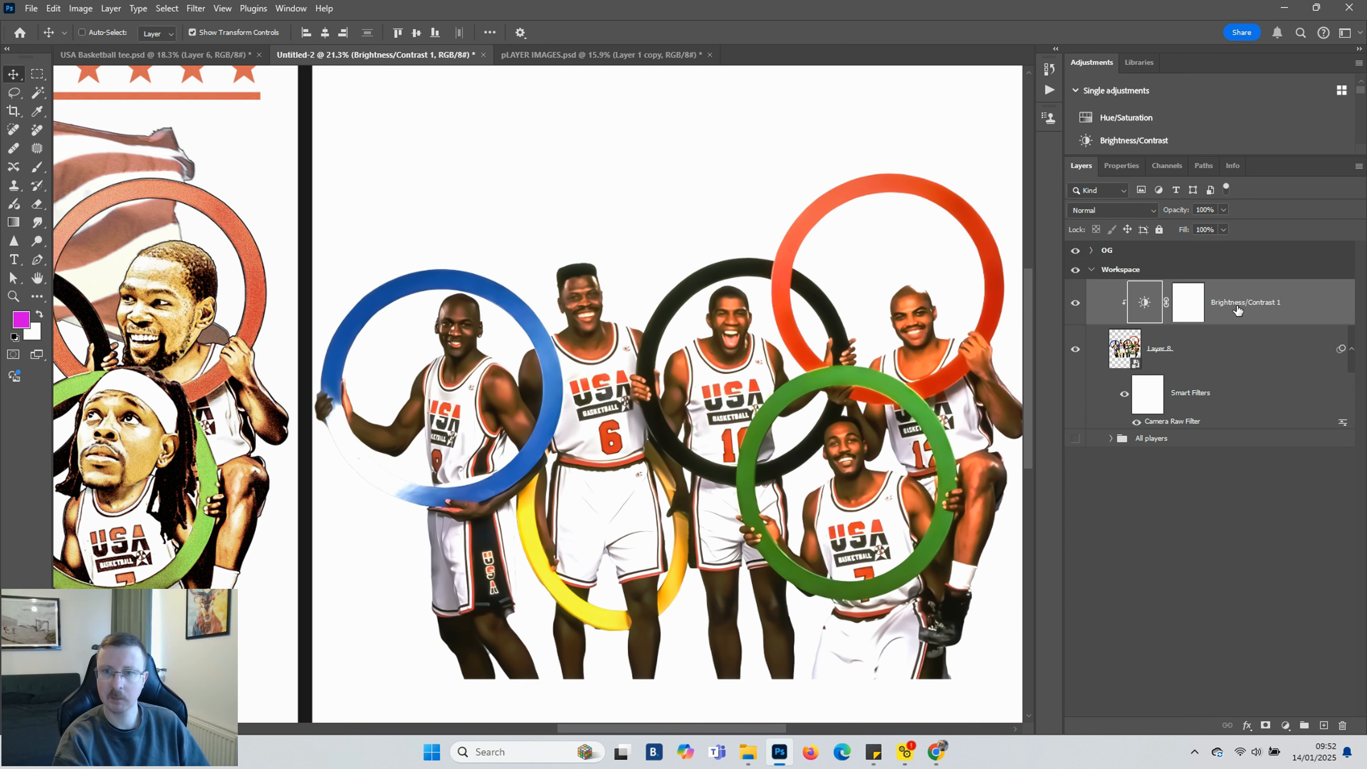
pyautogui.hotkey('ctrl', 'v')
# Merge the Brightness/Contrast adjustment down into the team photo layer
pyautogui.click(1237, 347)
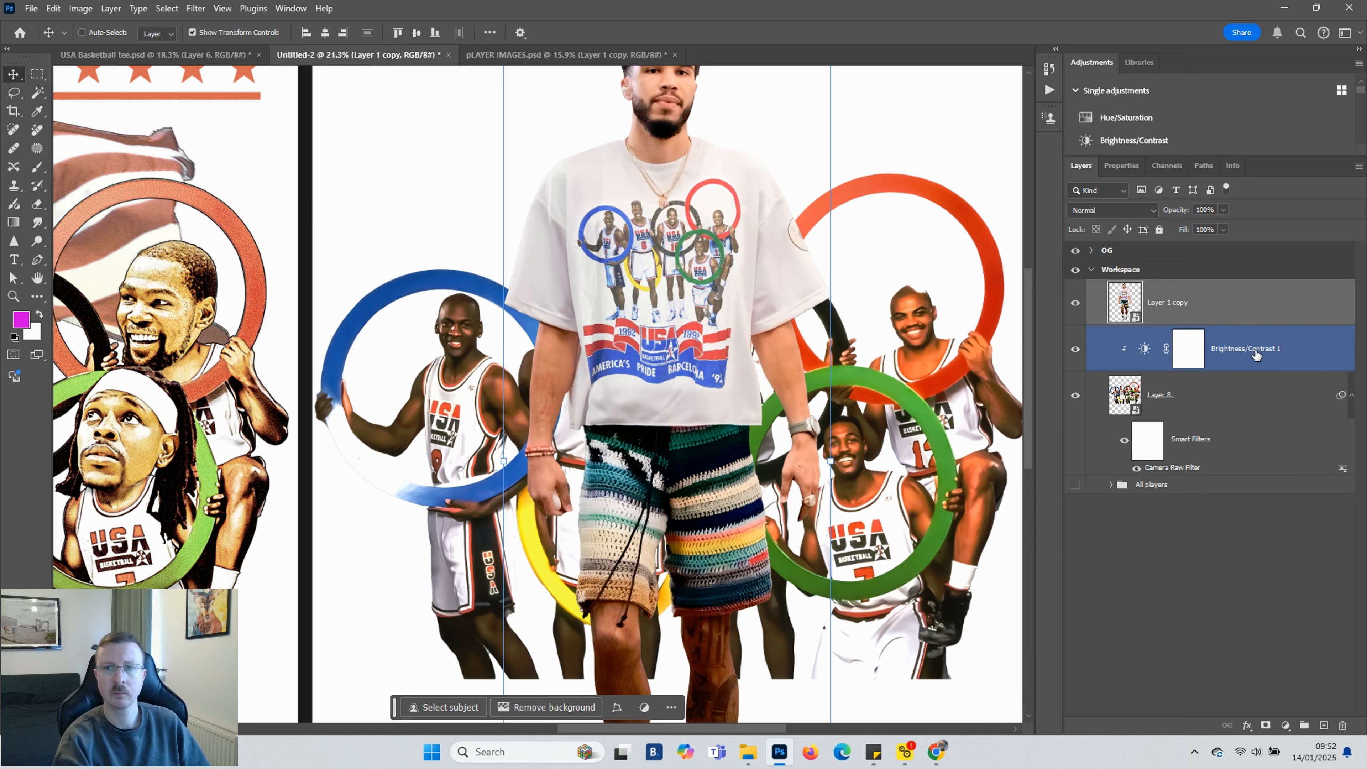
pyautogui.keyDown('ctrl'); pyautogui.click(1257, 391); pyautogui.keyUp('ctrl')
pyautogui.rightClick(1258, 391)
pyautogui.click(1184, 345)
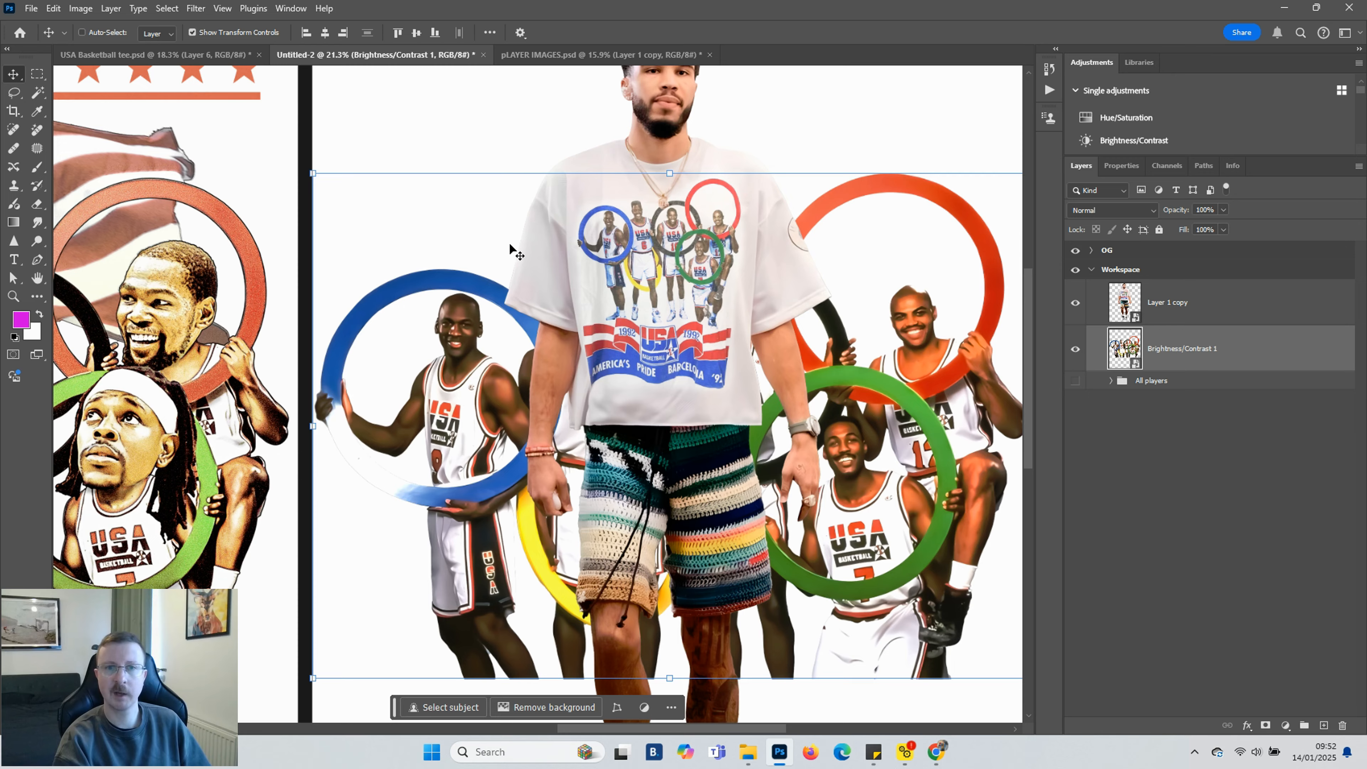
# Rename the pasted player layer as Single player
pyautogui.scroll(-5, 509, 248)
pyautogui.click(1168, 305)
pyautogui.click(1169, 349)
pyautogui.click(1173, 312)
pyautogui.doubleClick(1173, 302)
pyautogui.write('Player')
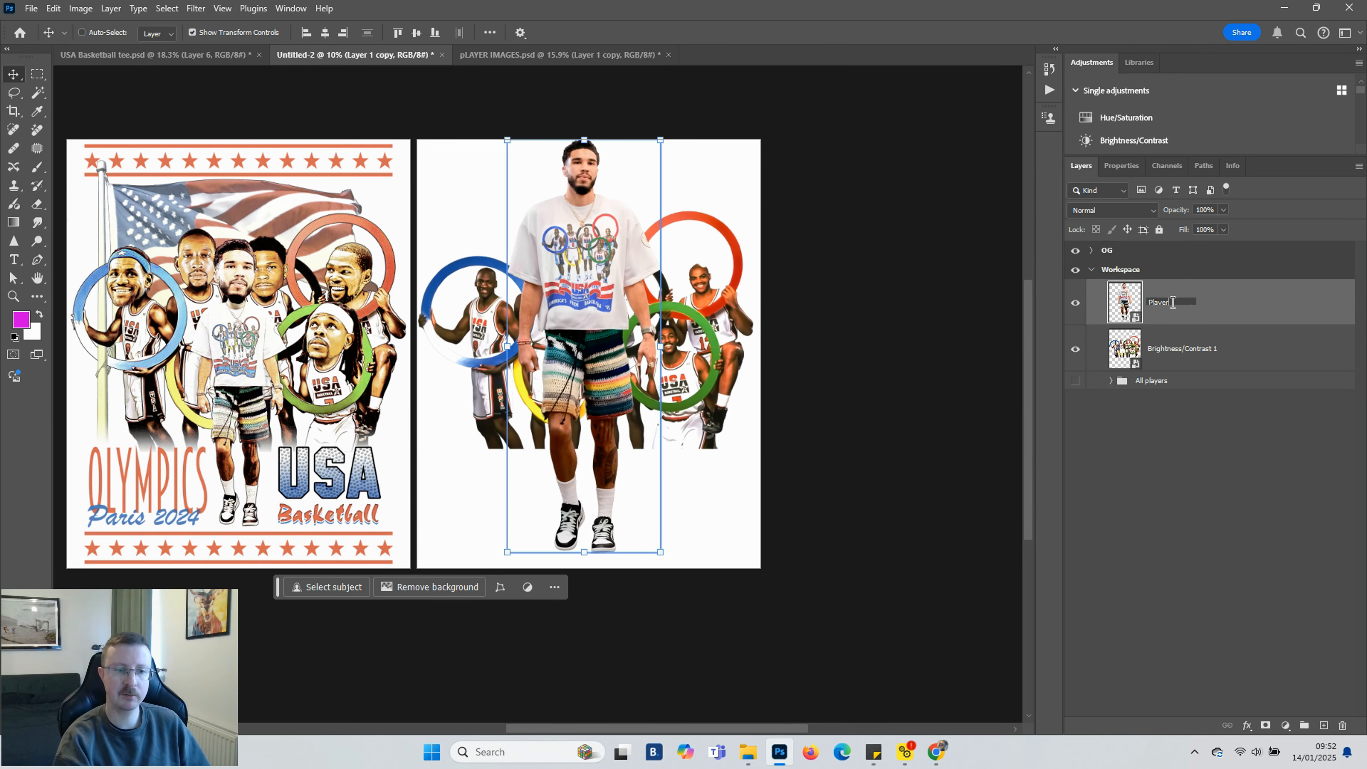
pyautogui.click(1153, 302)
pyautogui.write('Single player')
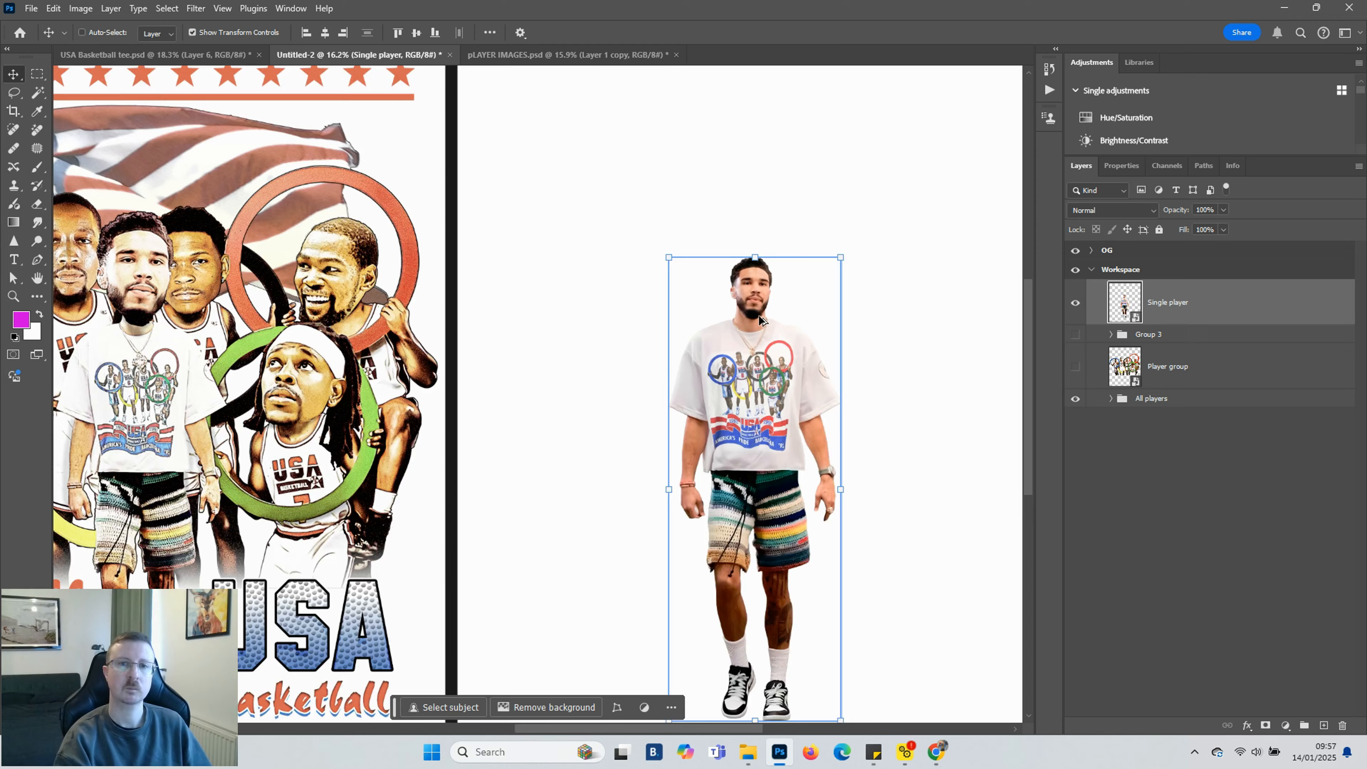
# Lasso around the player's head and copy it onto a new layer
pyautogui.scroll(6, 759, 316)
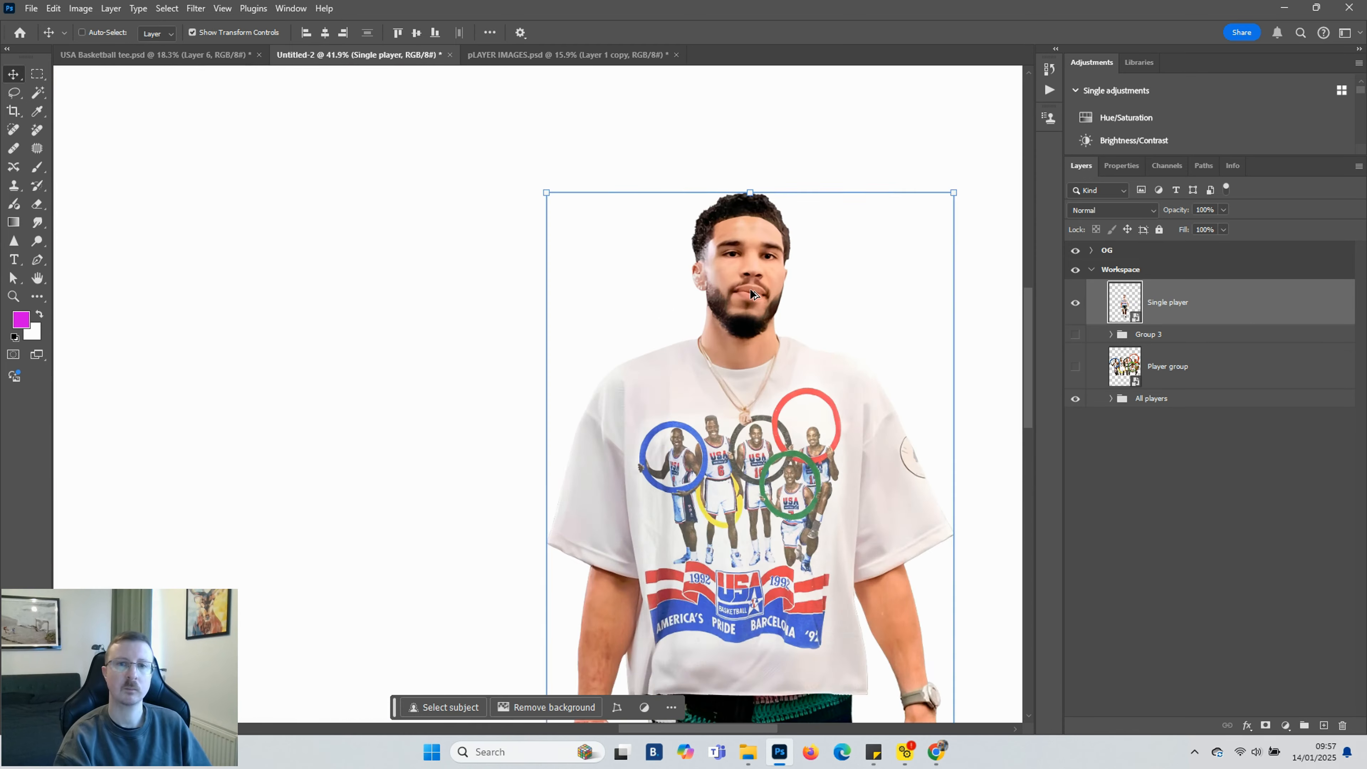
pyautogui.click(14, 93)
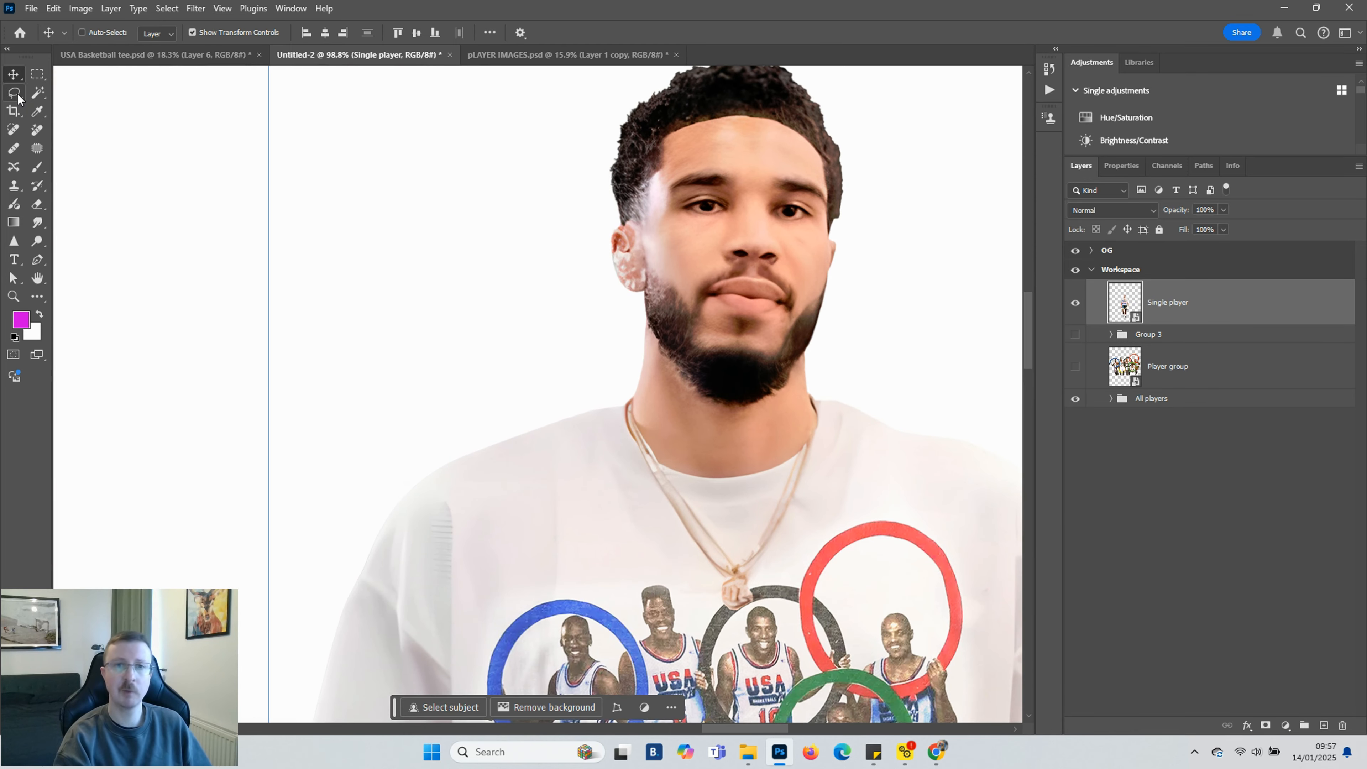
pyautogui.scroll(3, 818, 323)
pyautogui.scroll(2, 862, 421)
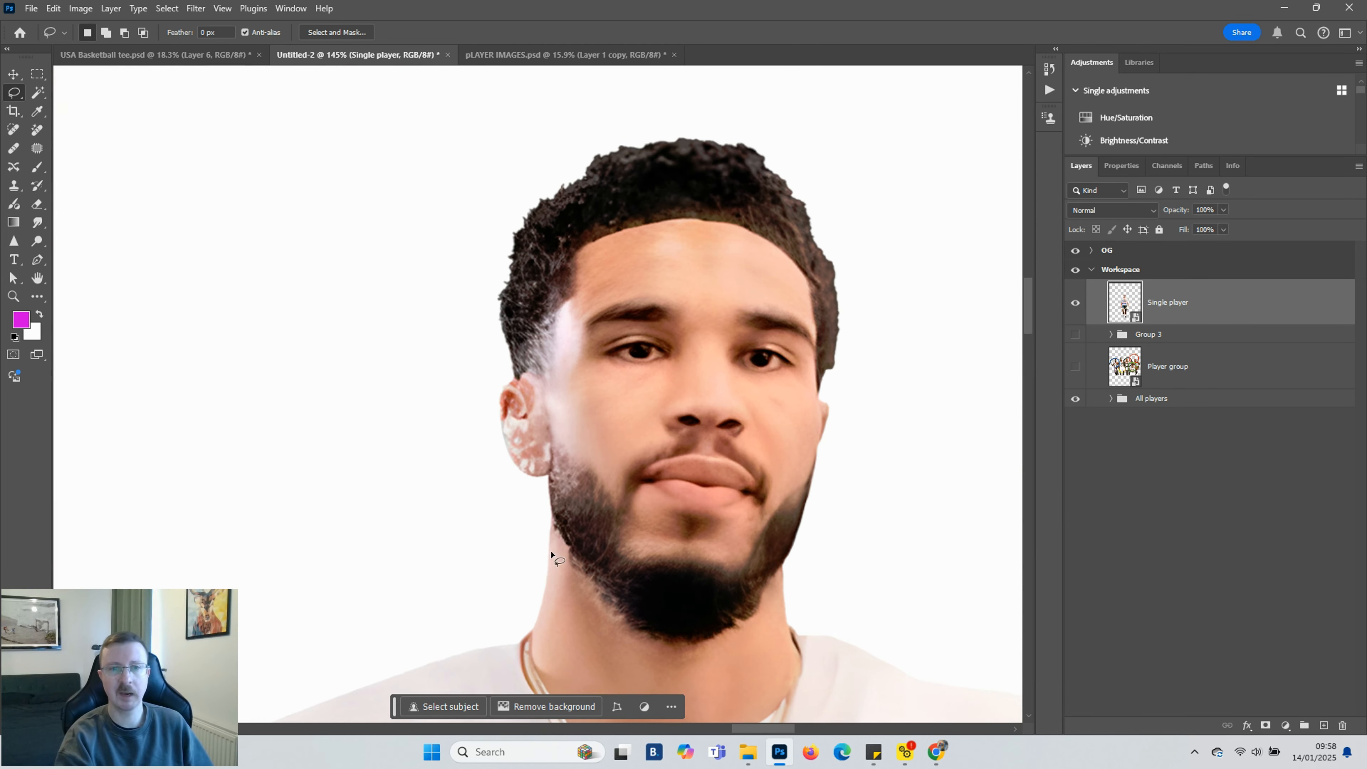
pyautogui.moveTo(512, 508)
pyautogui.mouseDown()
pyautogui.moveTo(551, 520)
pyautogui.moveTo(636, 626)
pyautogui.moveTo(695, 644)
pyautogui.mouseUp()
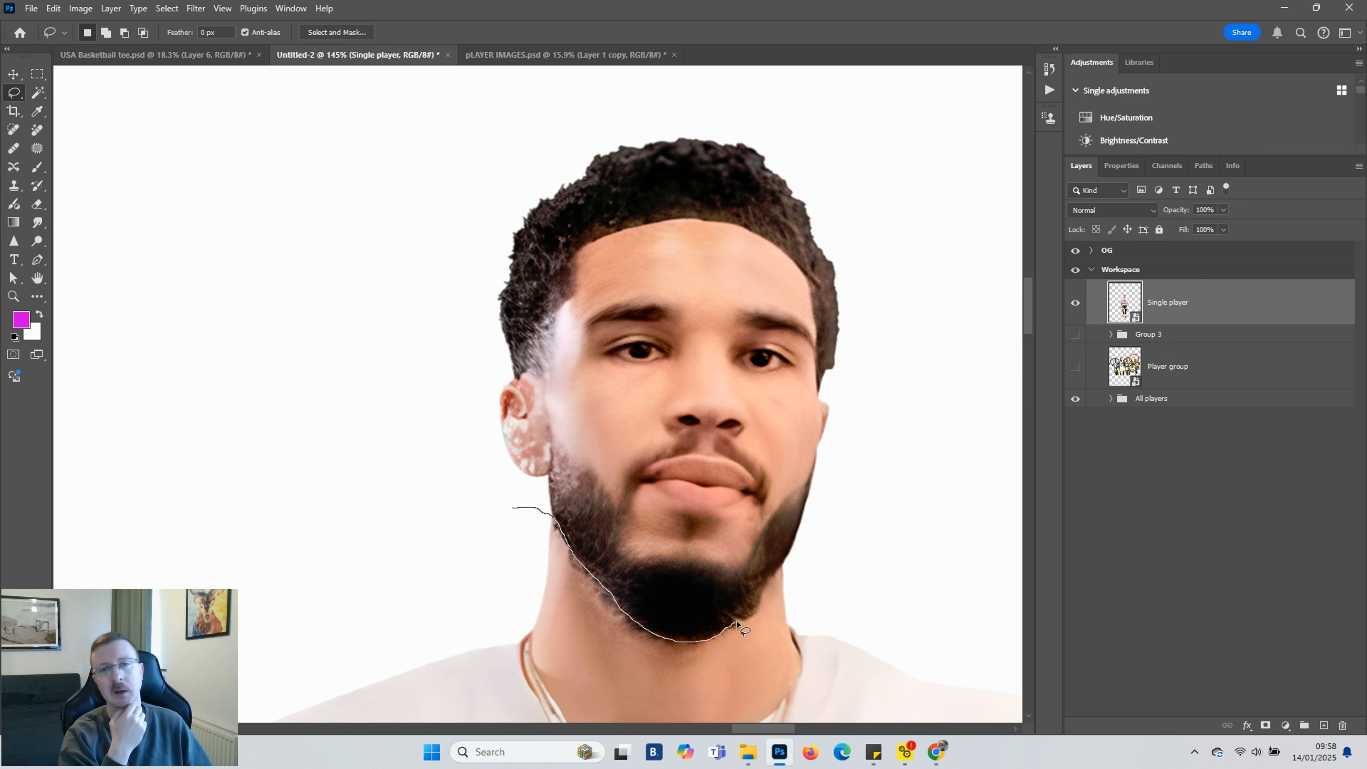
pyautogui.moveTo(778, 575)
pyautogui.mouseDown()
pyautogui.moveTo(835, 520)
pyautogui.moveTo(891, 296)
pyautogui.moveTo(848, 160)
pyautogui.moveTo(769, 109)
pyautogui.moveTo(493, 154)
pyautogui.moveTo(438, 401)
pyautogui.moveTo(485, 501)
pyautogui.mouseUp()
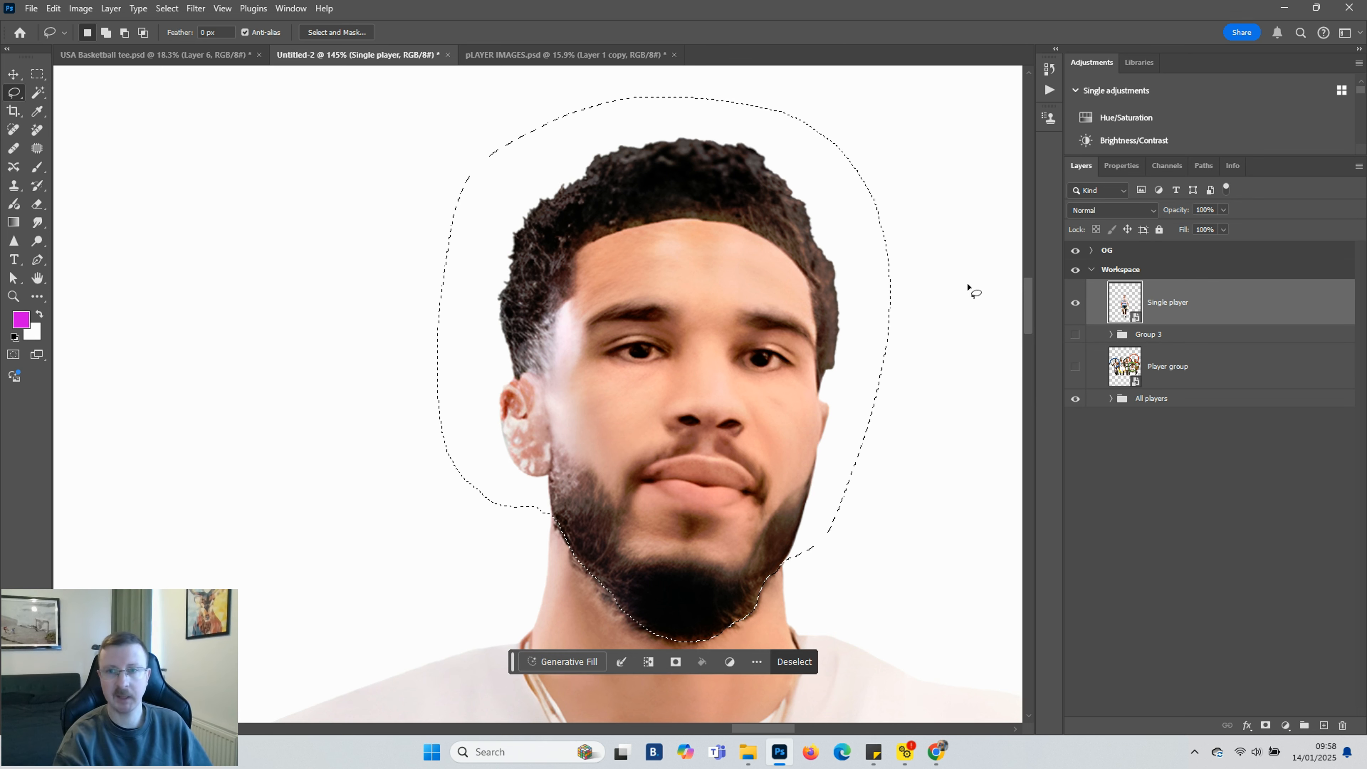
pyautogui.hotkey('ctrl', 'j')
pyautogui.hotkey('ctrl', 'd')
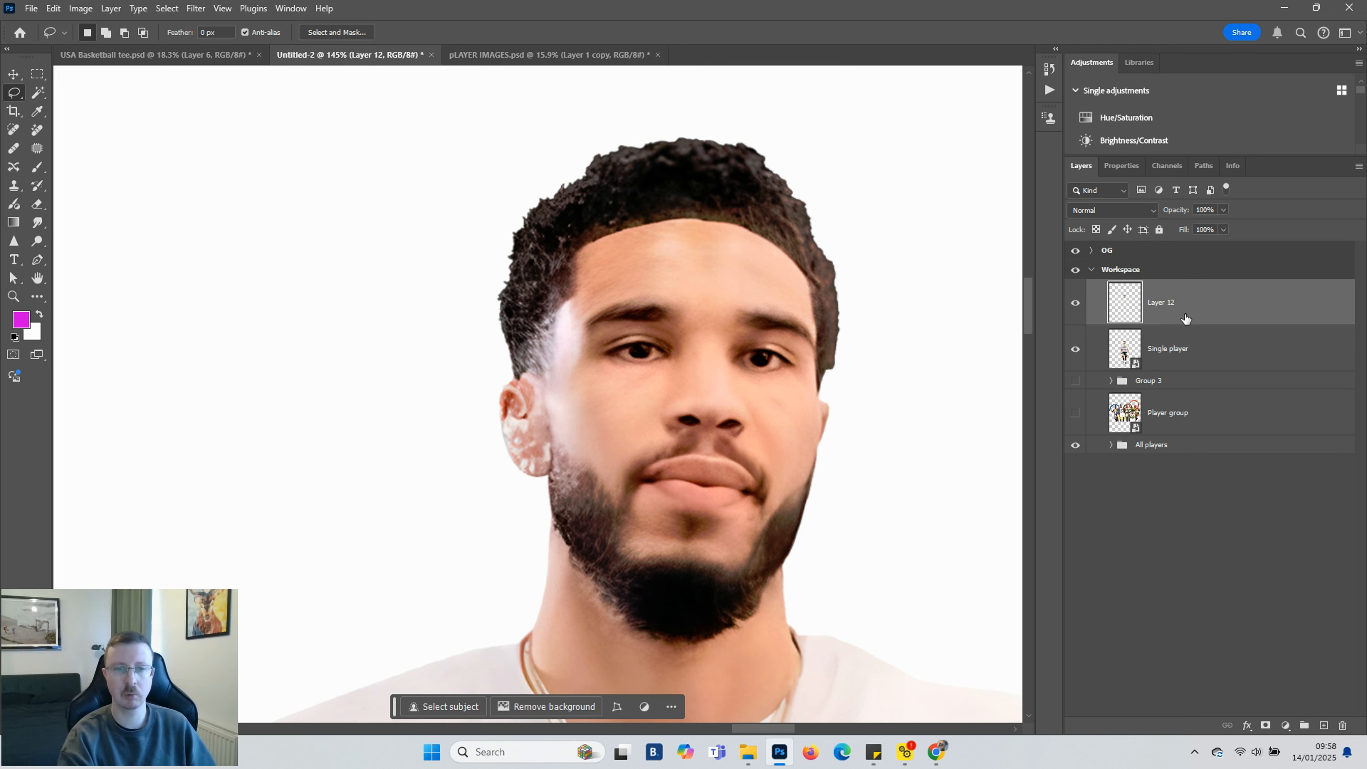
# Enlarge the copied head to about 156% and position it over the player's neck
pyautogui.press('v')
pyautogui.scroll(-5, 615, 266)
pyautogui.scroll(-1, 614, 266)
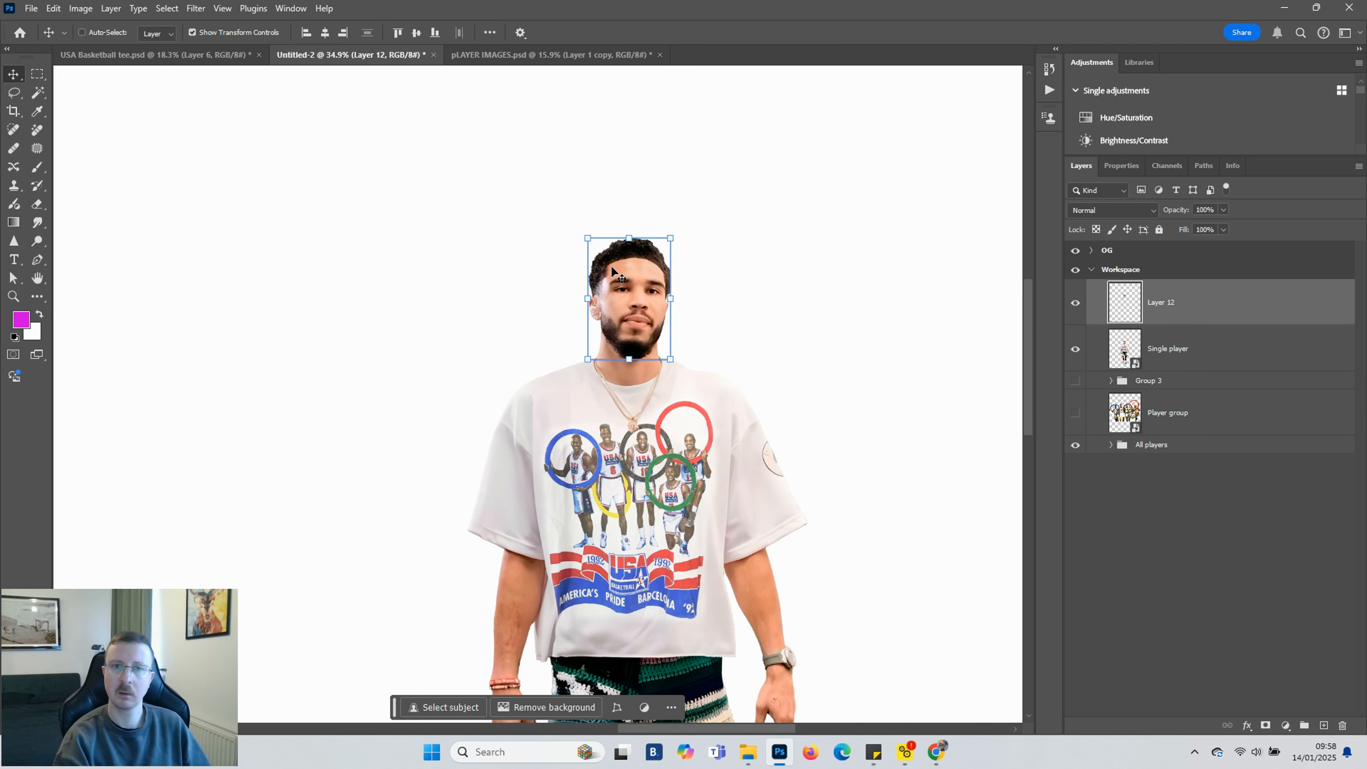
pyautogui.moveTo(589, 238); pyautogui.dragTo(562, 201)
pyautogui.moveTo(622, 342)
pyautogui.mouseDown()
pyautogui.moveTo(618, 308)
pyautogui.moveTo(614, 320)
pyautogui.mouseUp()
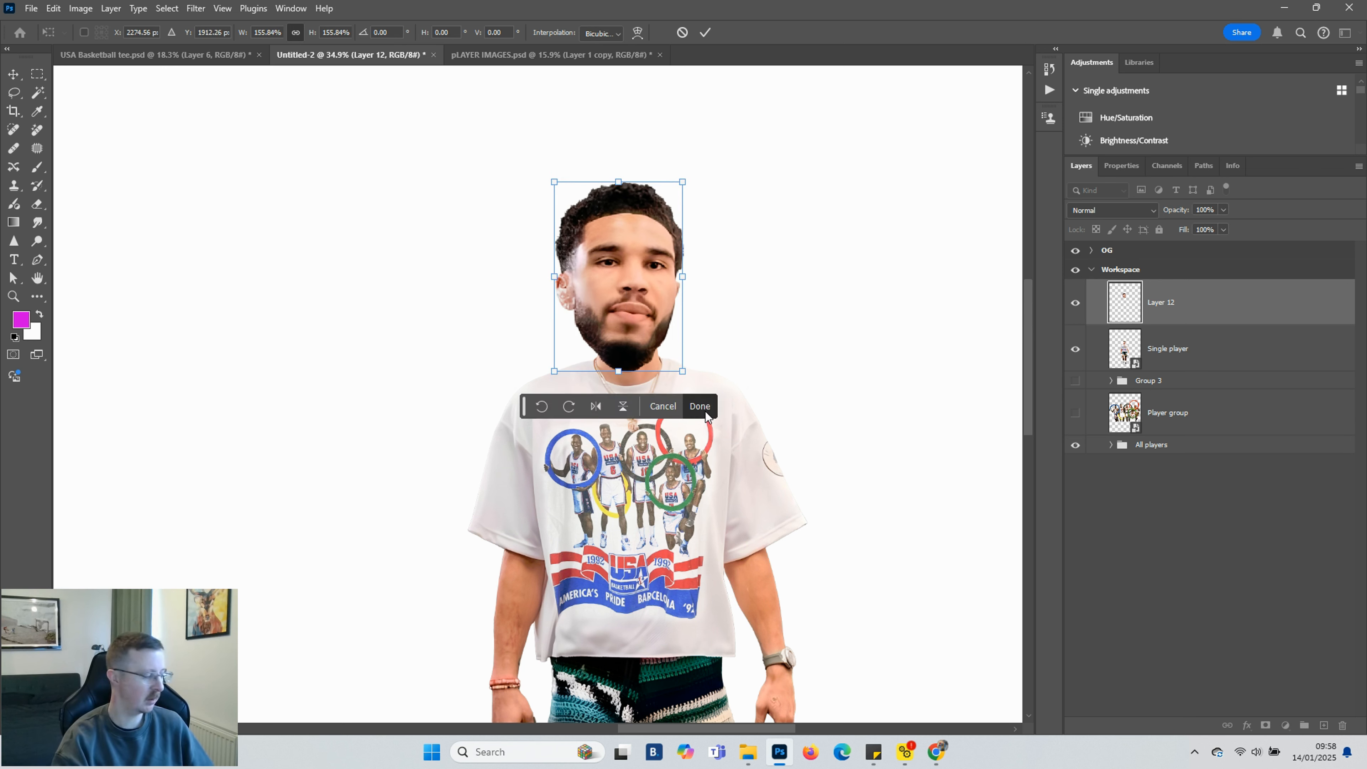
pyautogui.click(705, 412)
# Scale the head up again to about 116% and nudge it upward
pyautogui.scroll(-3, 439, 391)
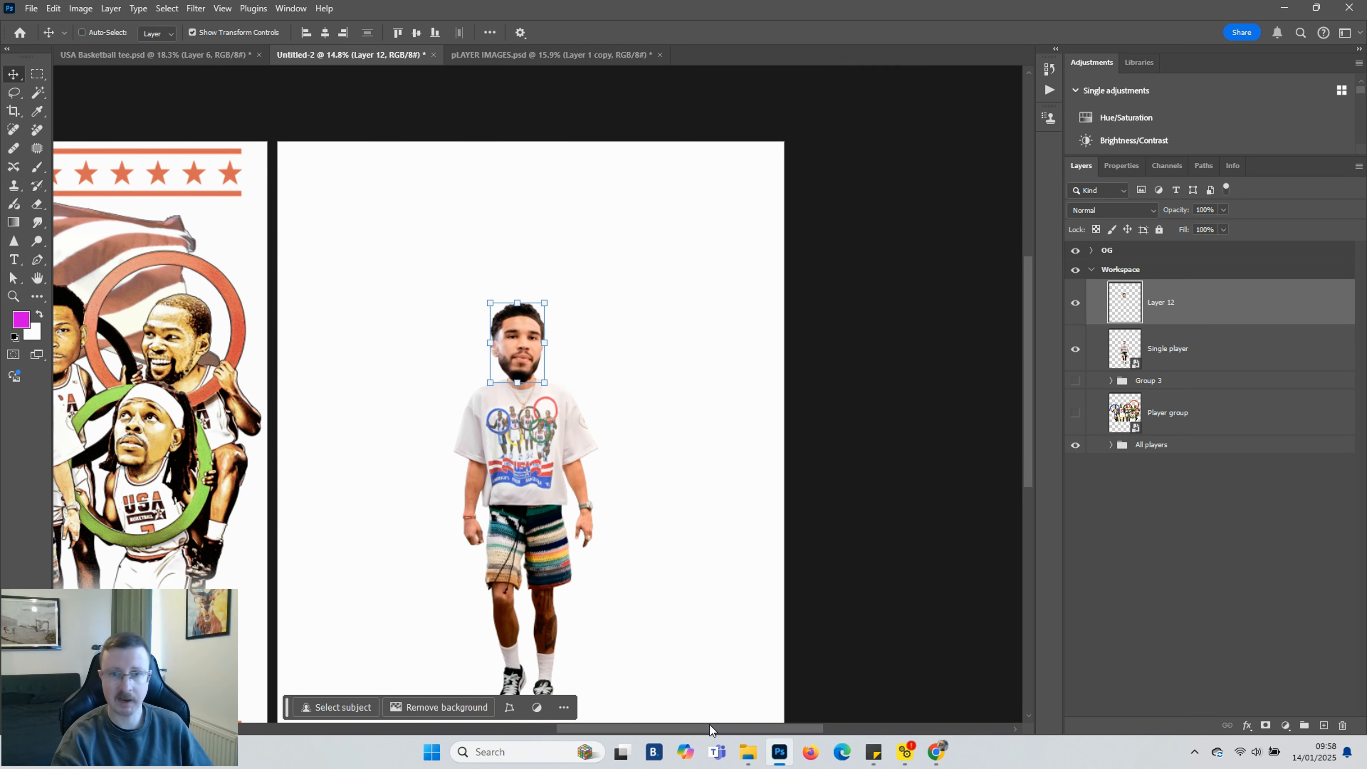
pyautogui.scroll(3, 664, 718)
pyautogui.moveTo(592, 286); pyautogui.dragTo(583, 273)
pyautogui.moveTo(660, 370); pyautogui.dragTo(659, 355)
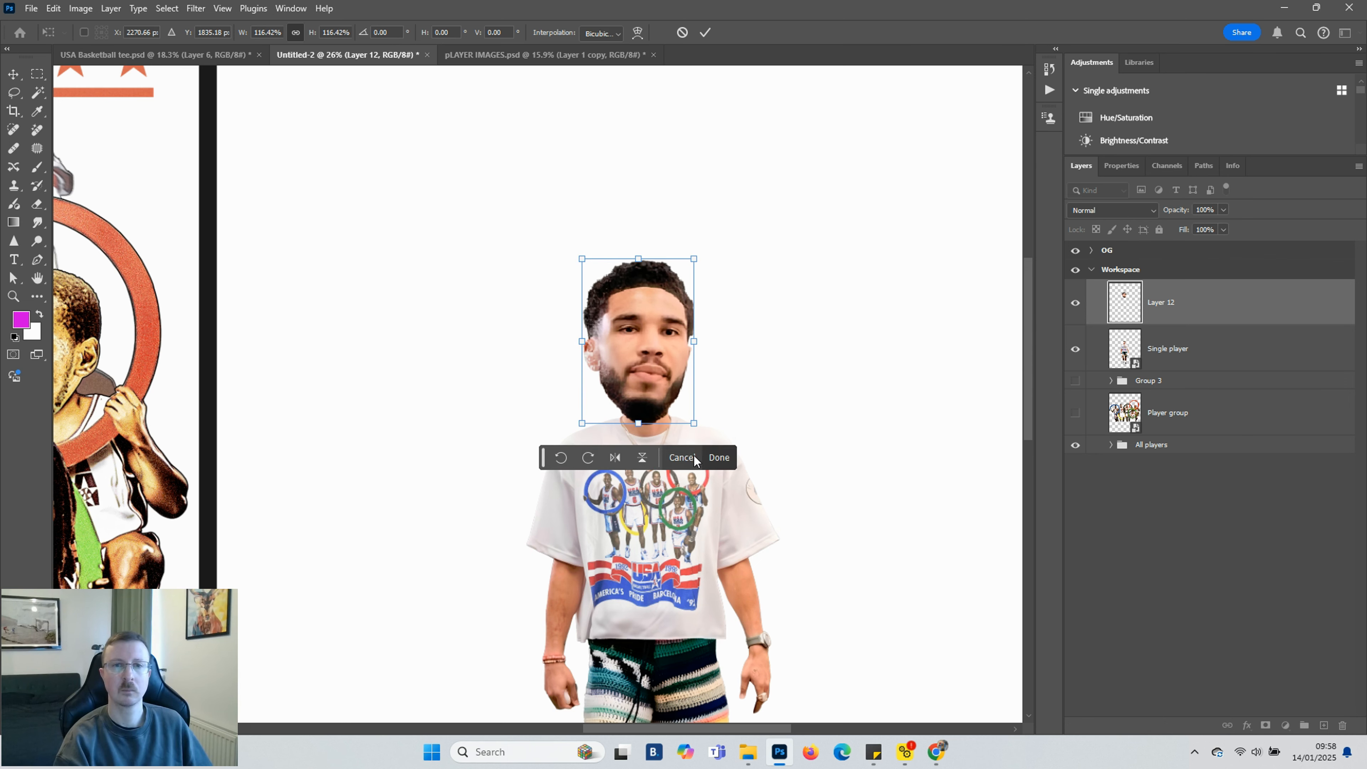
pyautogui.click(719, 458)
# Group the head layer with the Single player layer and name the group Single player
pyautogui.scroll(-4, 673, 512)
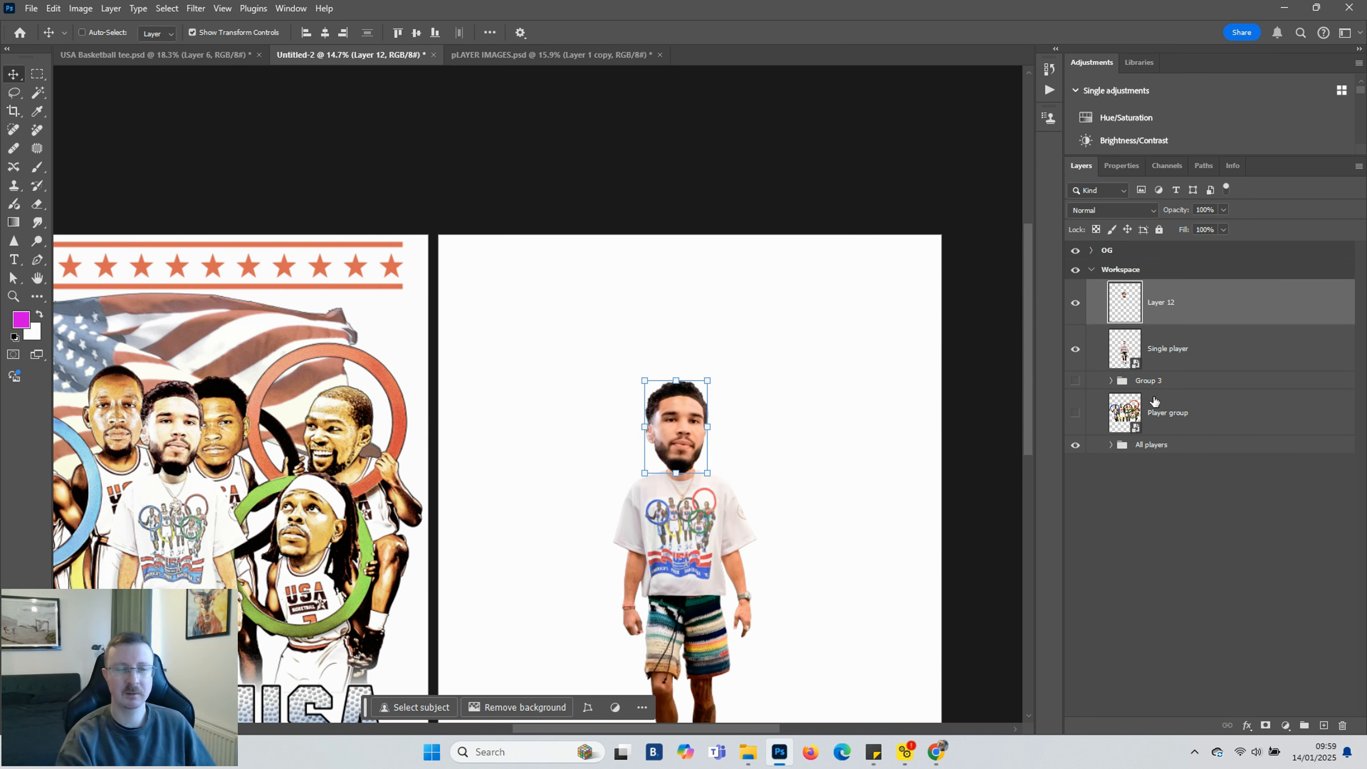
pyautogui.click(1154, 401)
pyautogui.scroll(1, 247, 401)
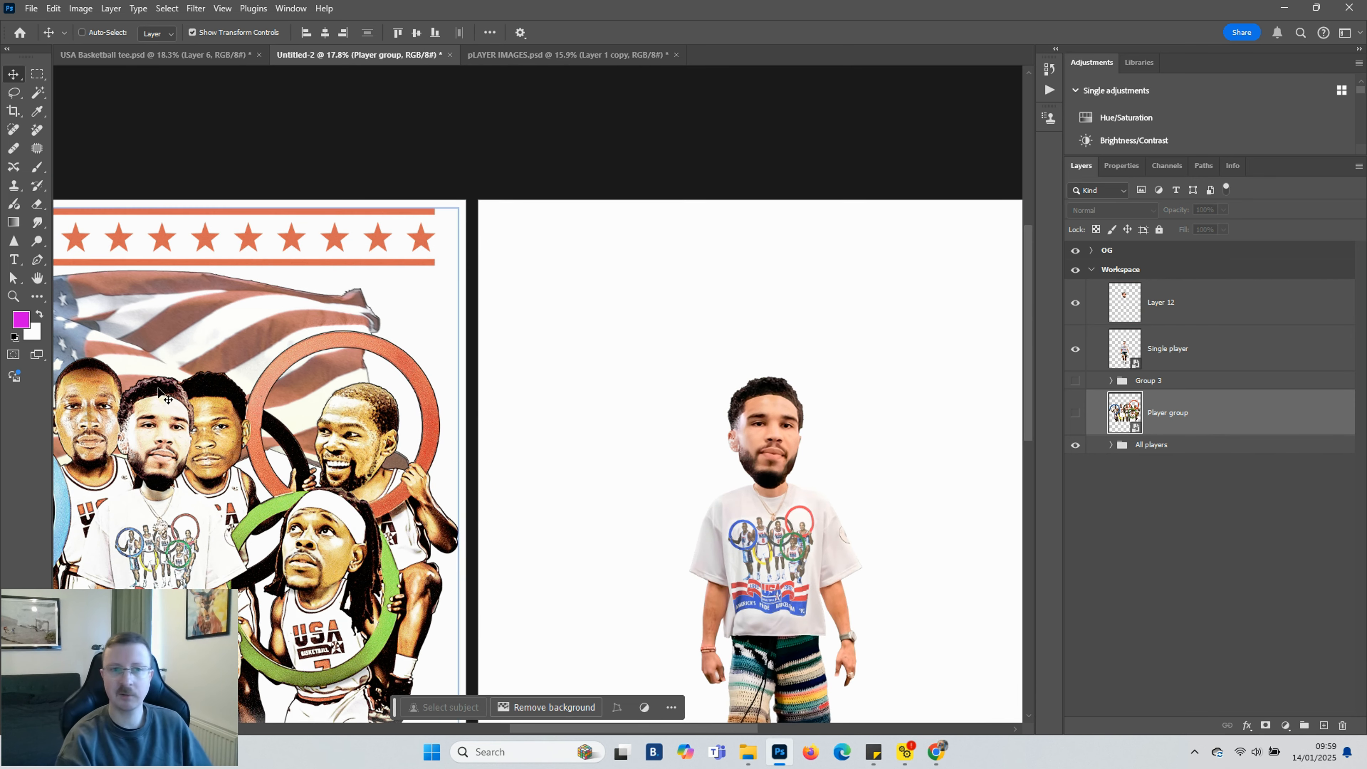
pyautogui.scroll(-2, 829, 522)
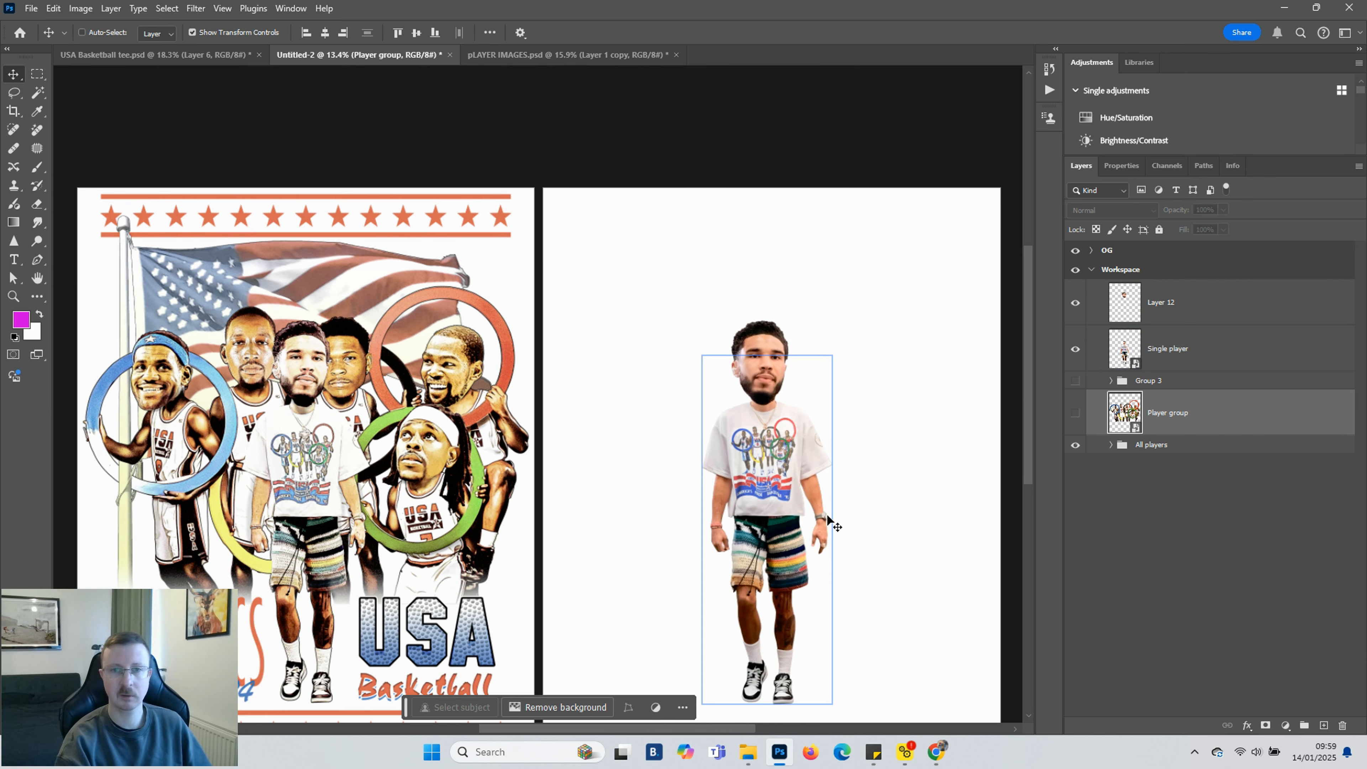
pyautogui.click(1211, 349)
pyautogui.click(1213, 303)
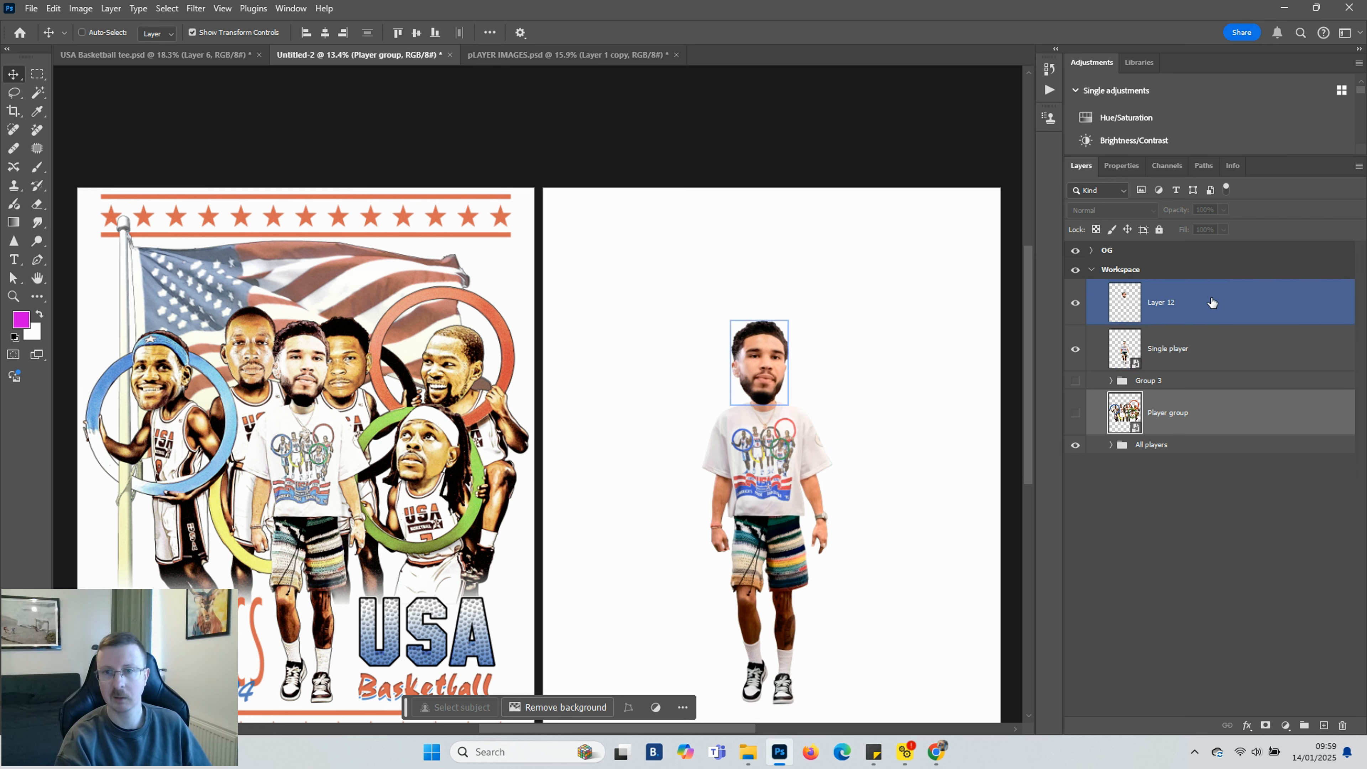
pyautogui.keyDown('shift'); pyautogui.click(1221, 347); pyautogui.keyUp('shift')
pyautogui.hotkey('ctrl', 'g')
pyautogui.doubleClick(1149, 291)
pyautogui.write('Single player')
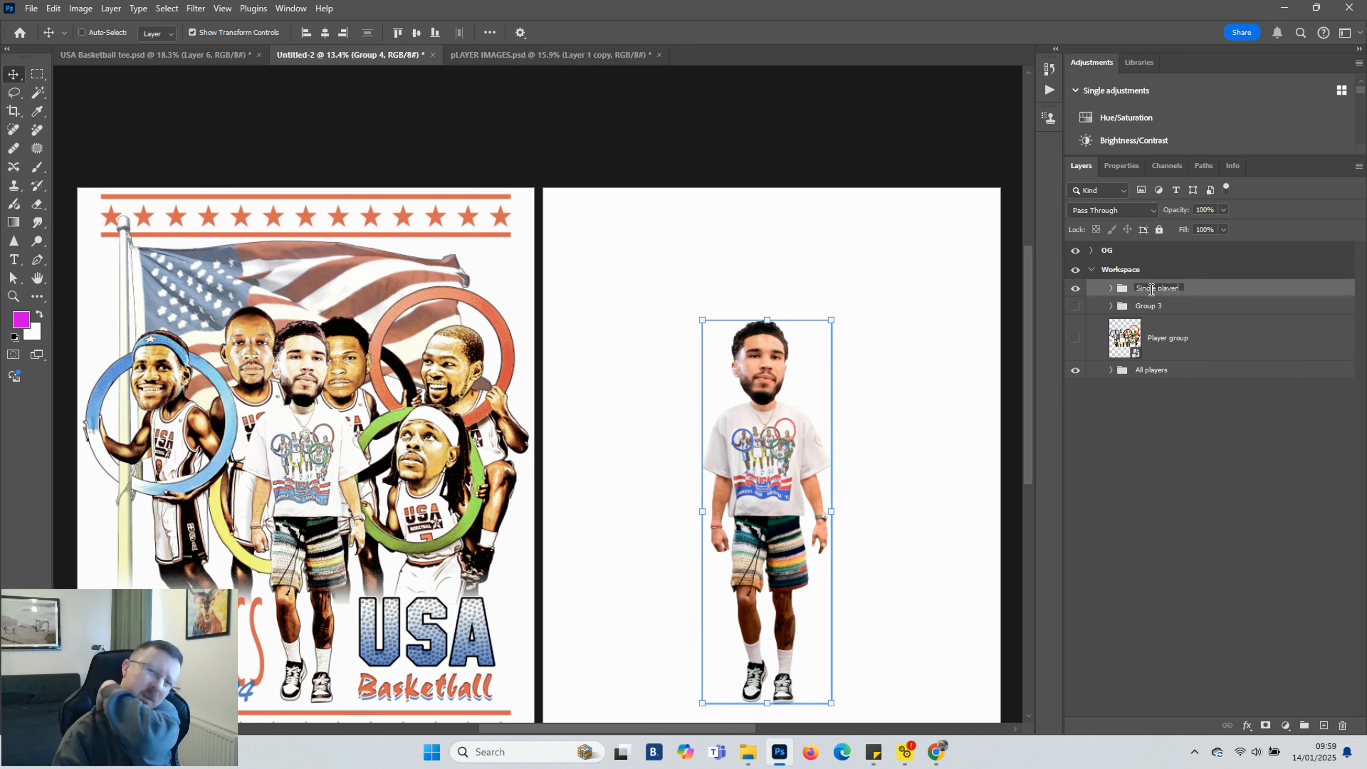
pyautogui.press('Return')
# Show the Group 3 face cutouts and move them up and left over the team photo
pyautogui.click(1211, 339)
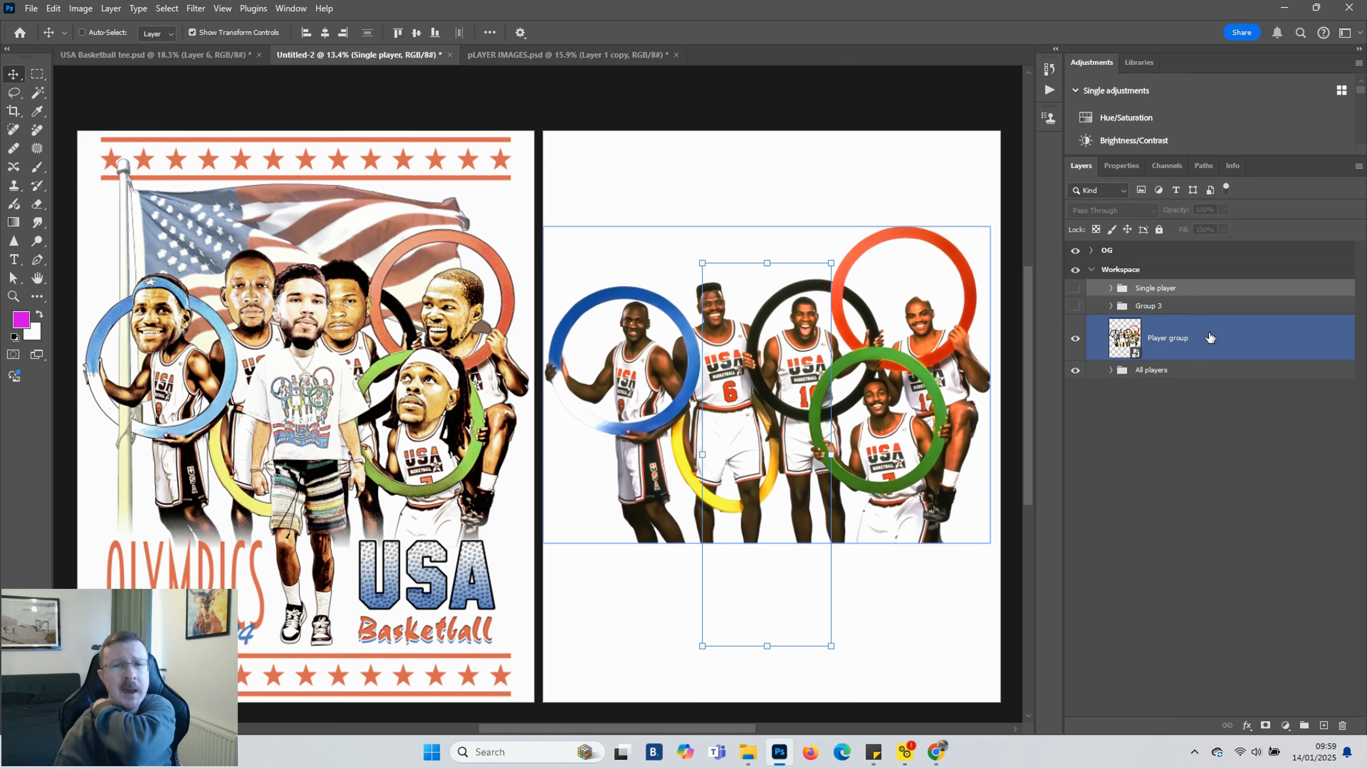
pyautogui.click(1080, 308)
pyautogui.click(1157, 307)
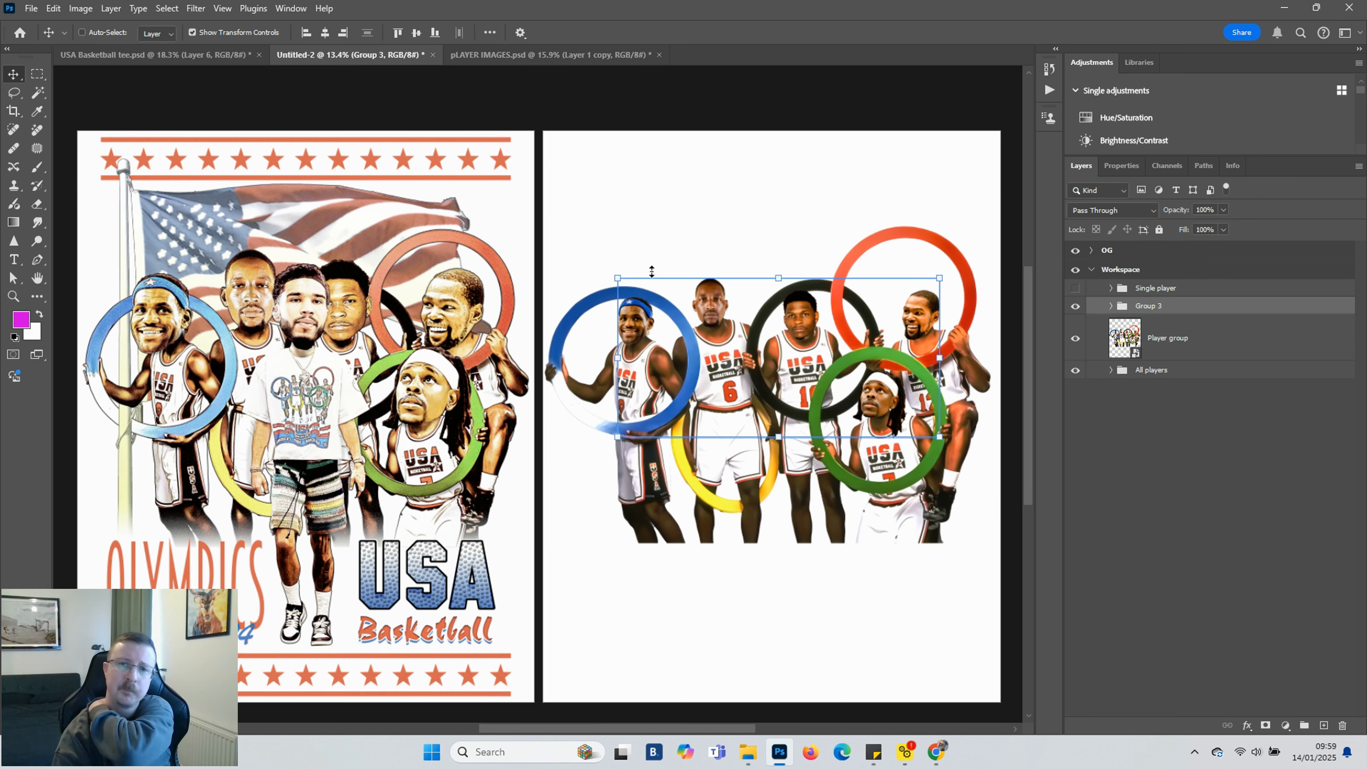
pyautogui.moveTo(617, 277); pyautogui.dragTo(504, 200)
# Move one face cutout onto the player inside the blue ring
pyautogui.click(862, 535)
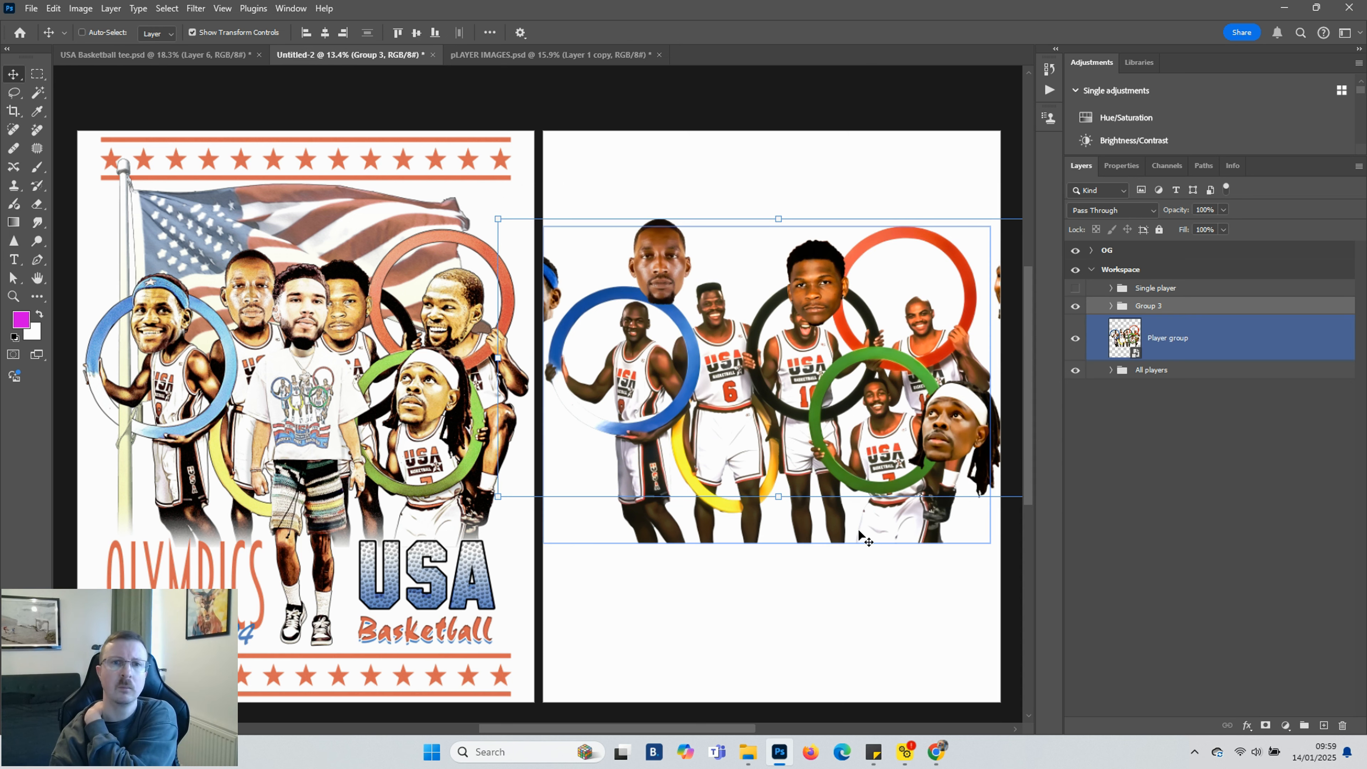
pyautogui.moveTo(530, 295); pyautogui.dragTo(642, 318)
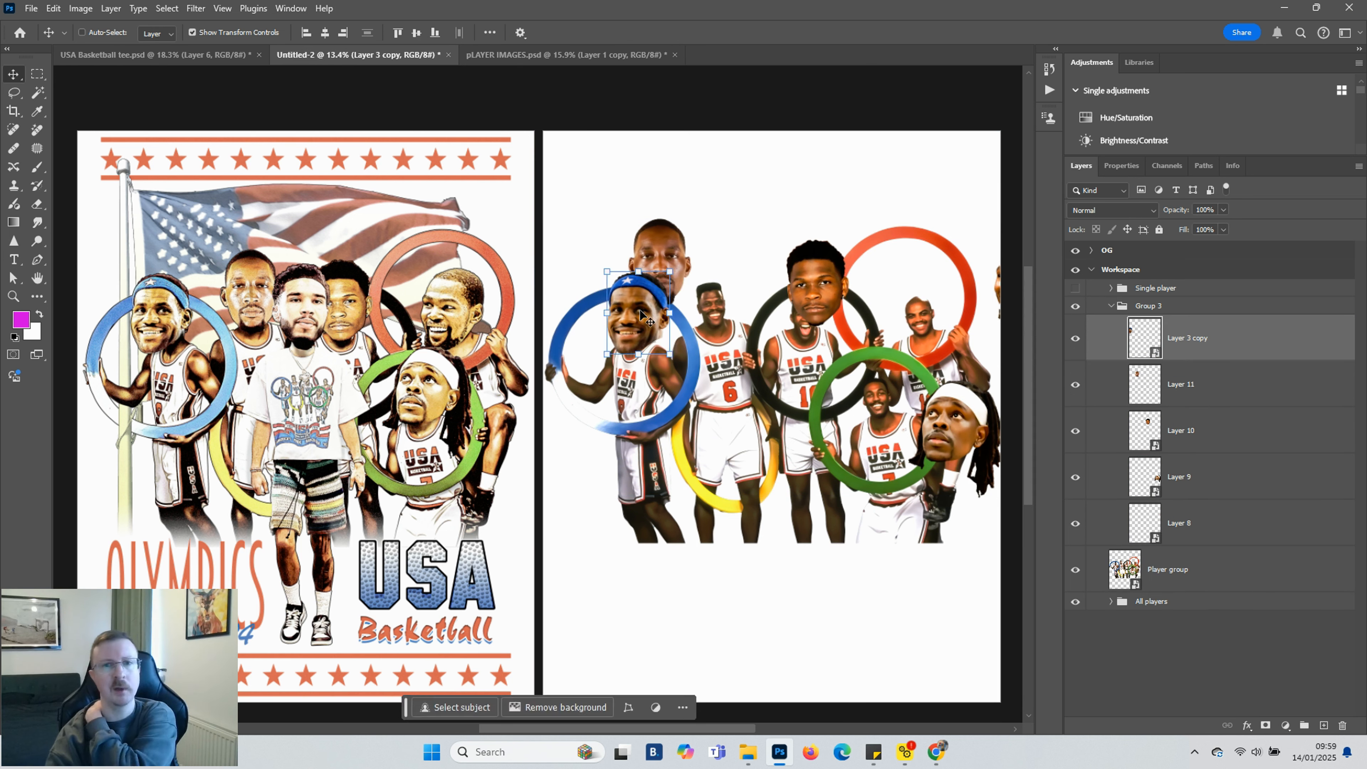
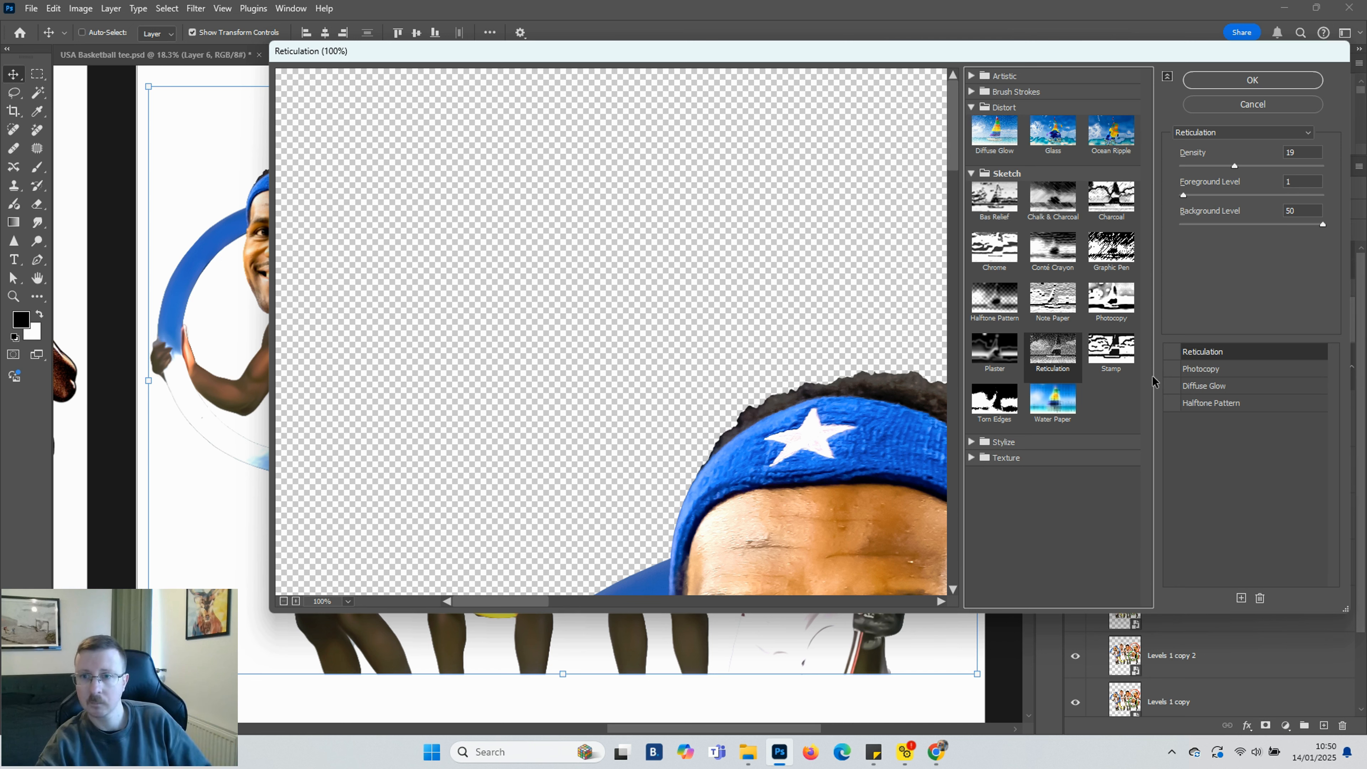
# Switch the filter stack to the Diffuse Glow effect, set its Glow Amount to 8, and apply the Filter Gallery
pyautogui.click(1172, 387)
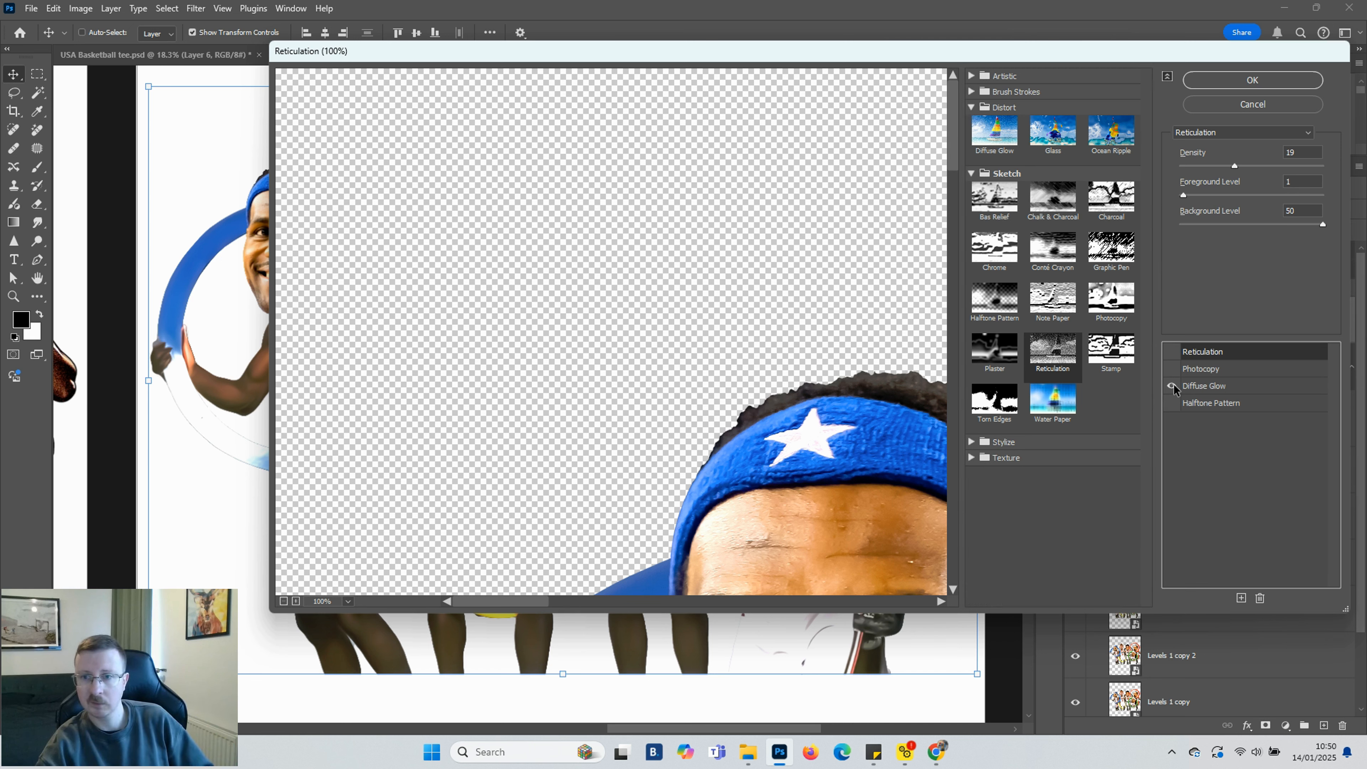
pyautogui.click(1209, 390)
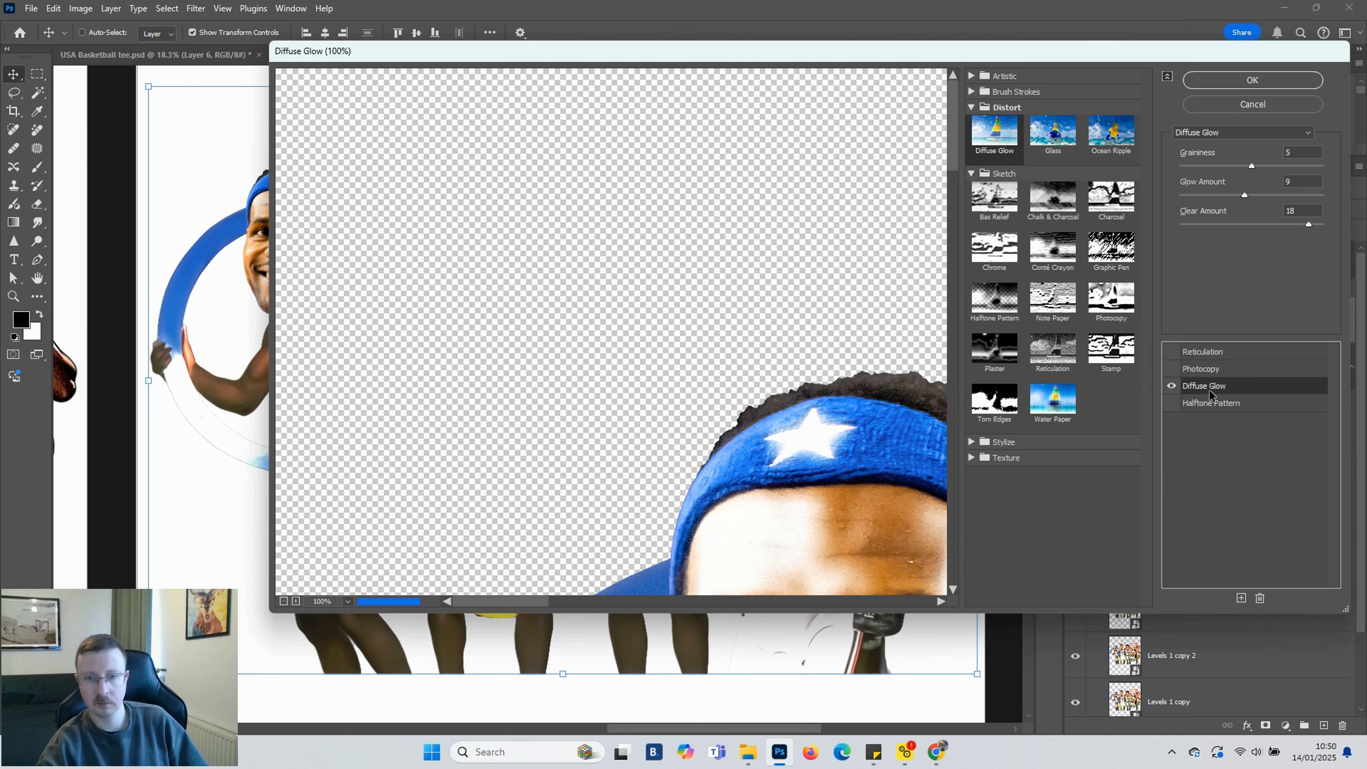
pyautogui.scroll(-1, 906, 379)
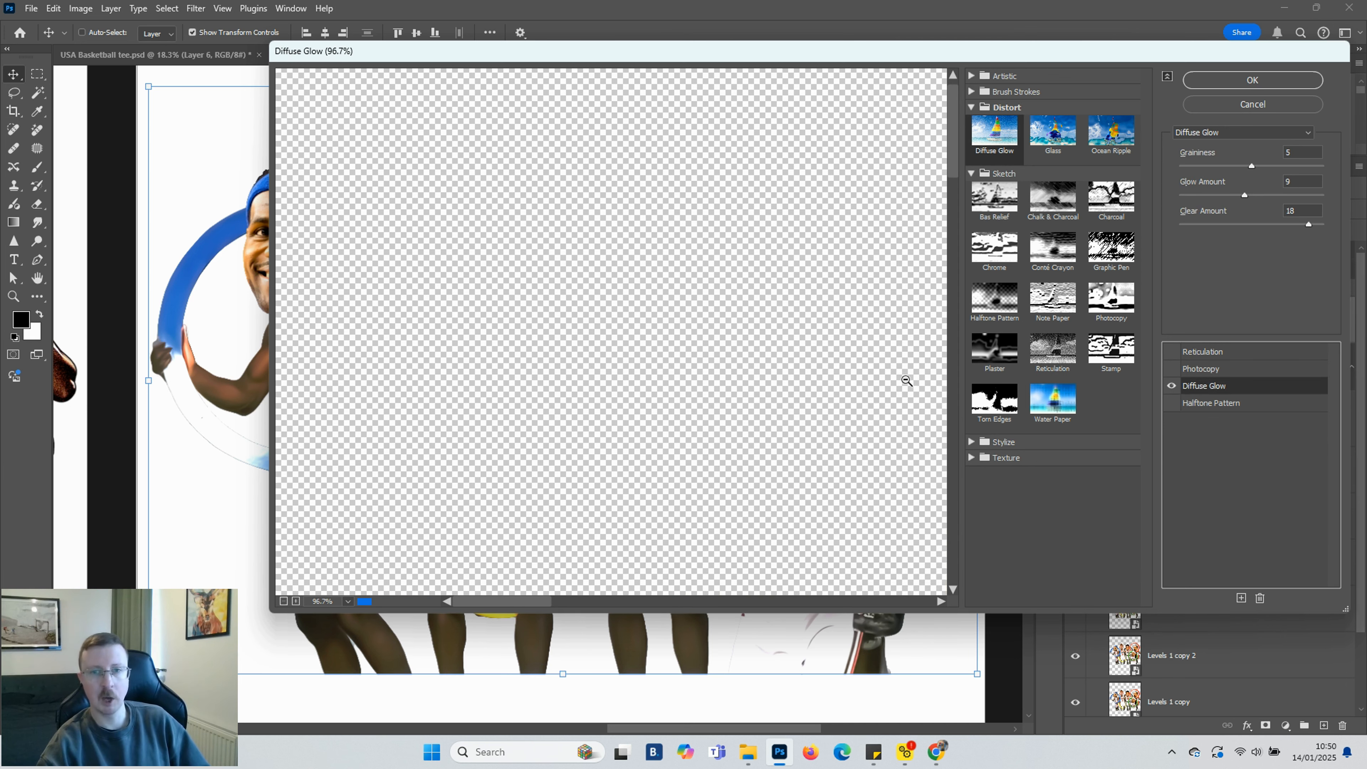
pyautogui.scroll(-2, 863, 351)
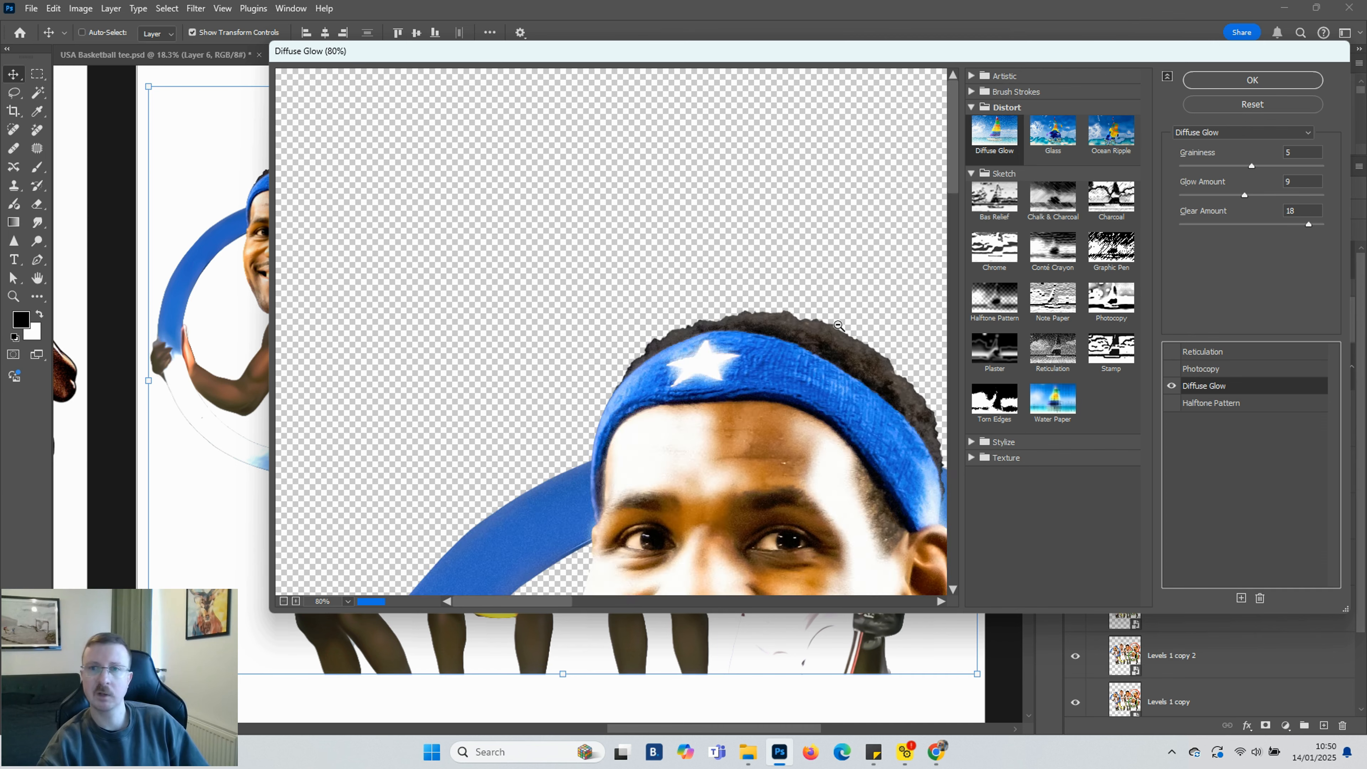
pyautogui.scroll(-2, 838, 326)
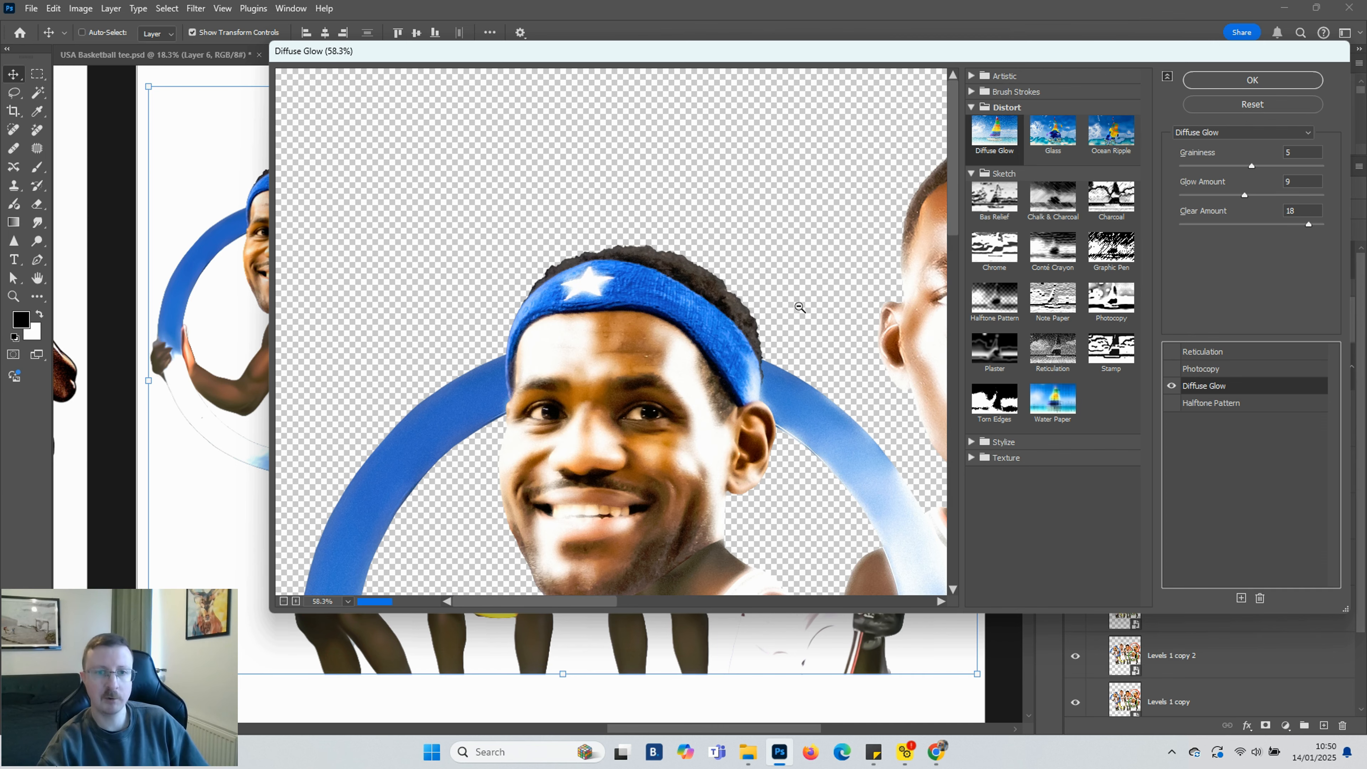
pyautogui.scroll(-2, 775, 305)
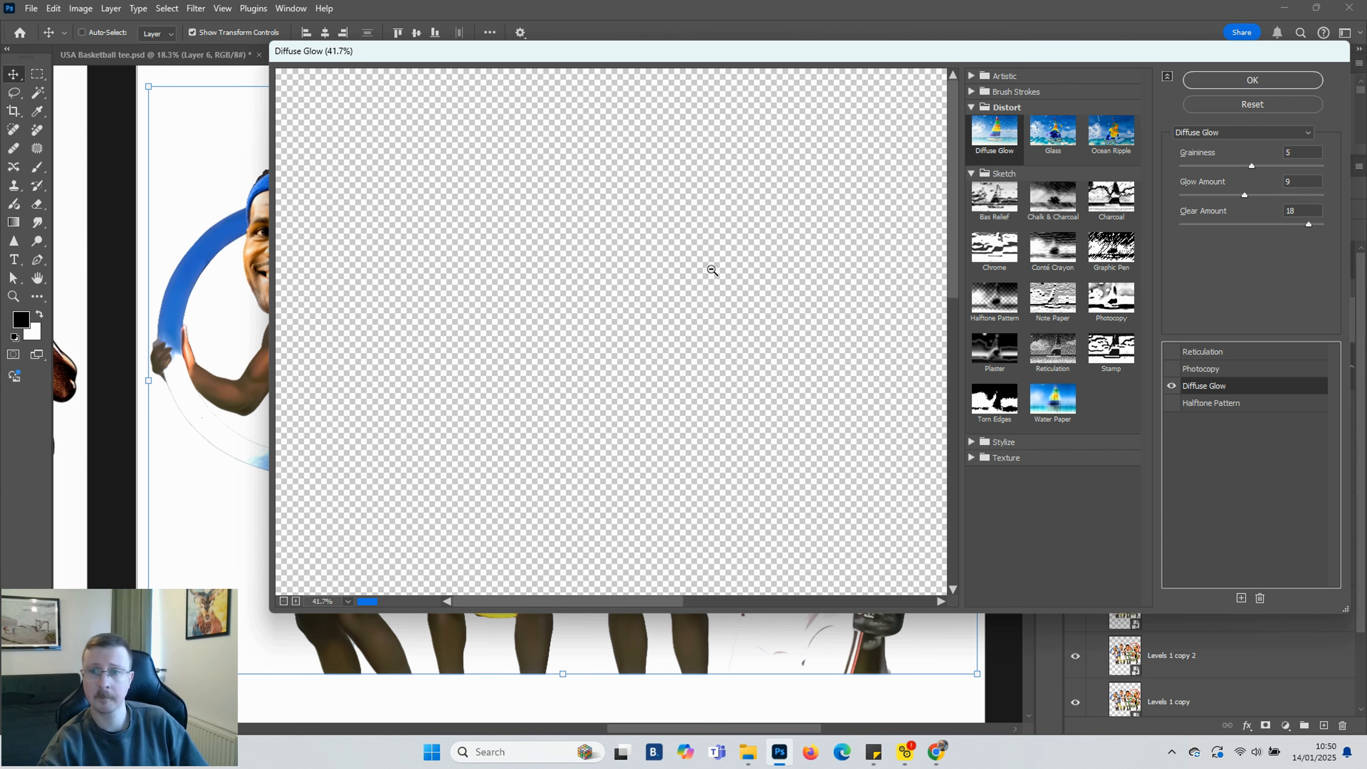
pyautogui.scroll(-2, 700, 272)
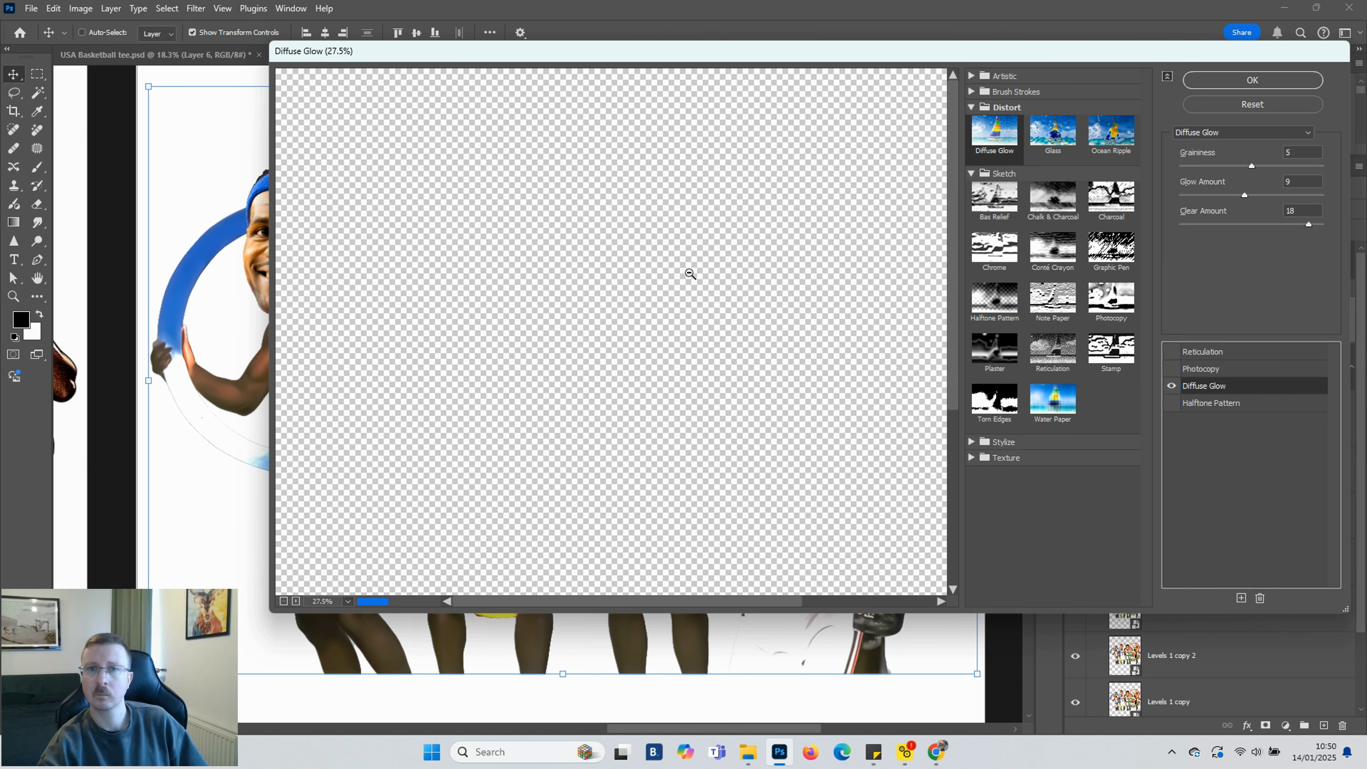
pyautogui.scroll(-1, 688, 274)
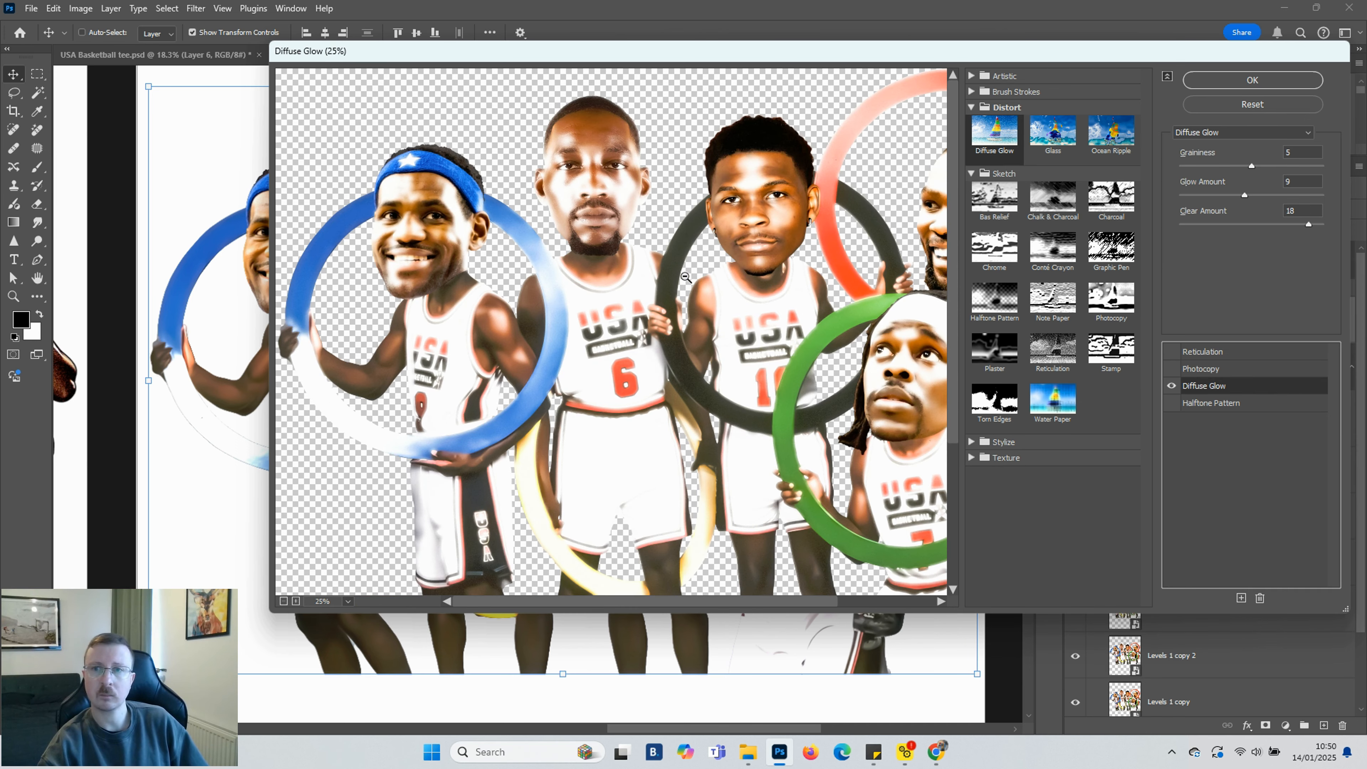
pyautogui.scroll(-1, 686, 277)
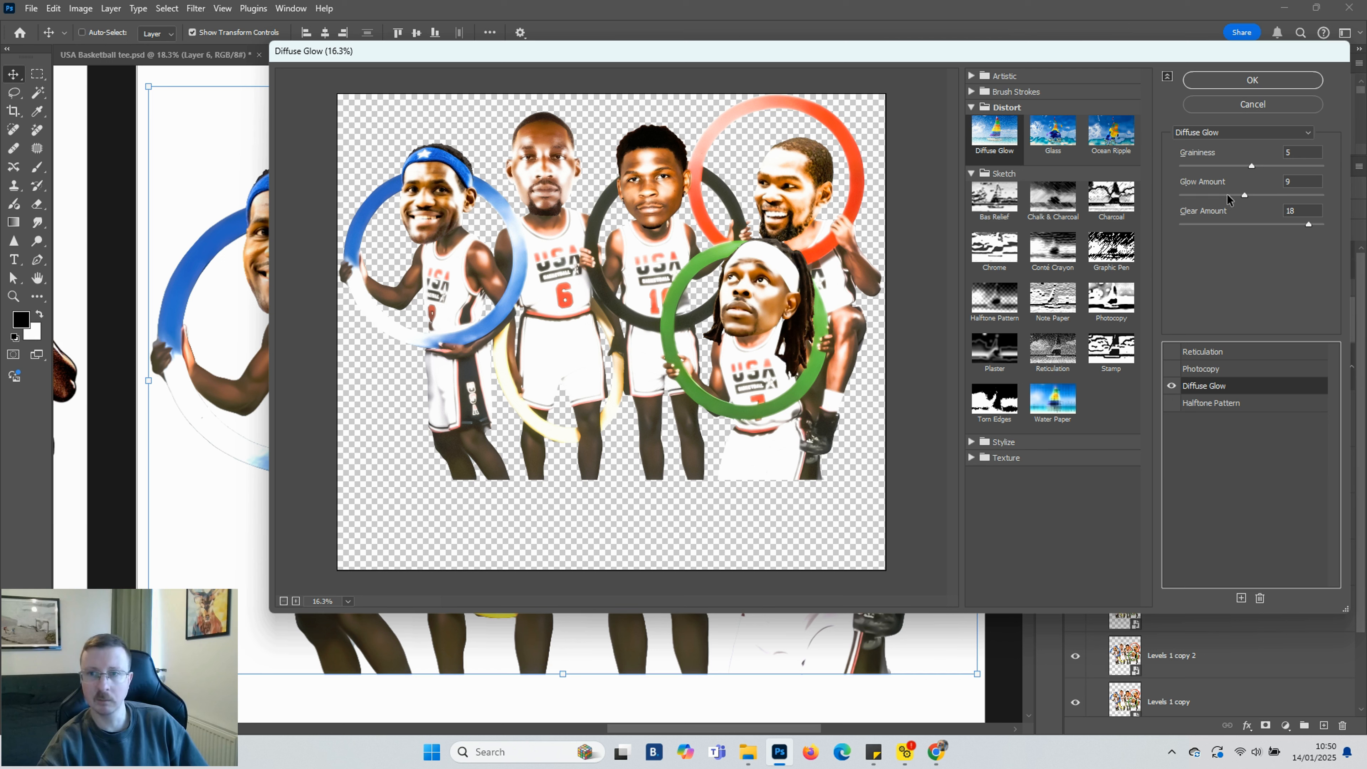
pyautogui.click(1192, 193)
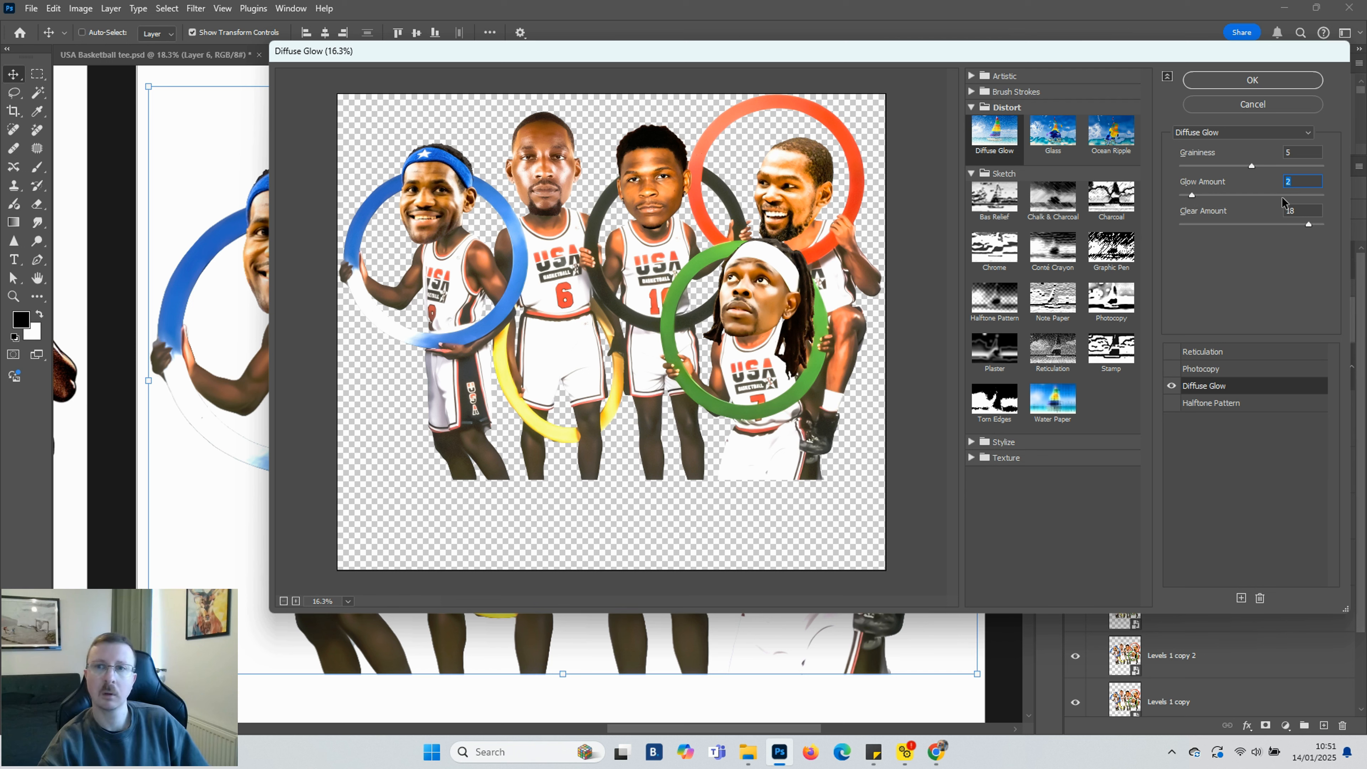
pyautogui.click(1313, 196)
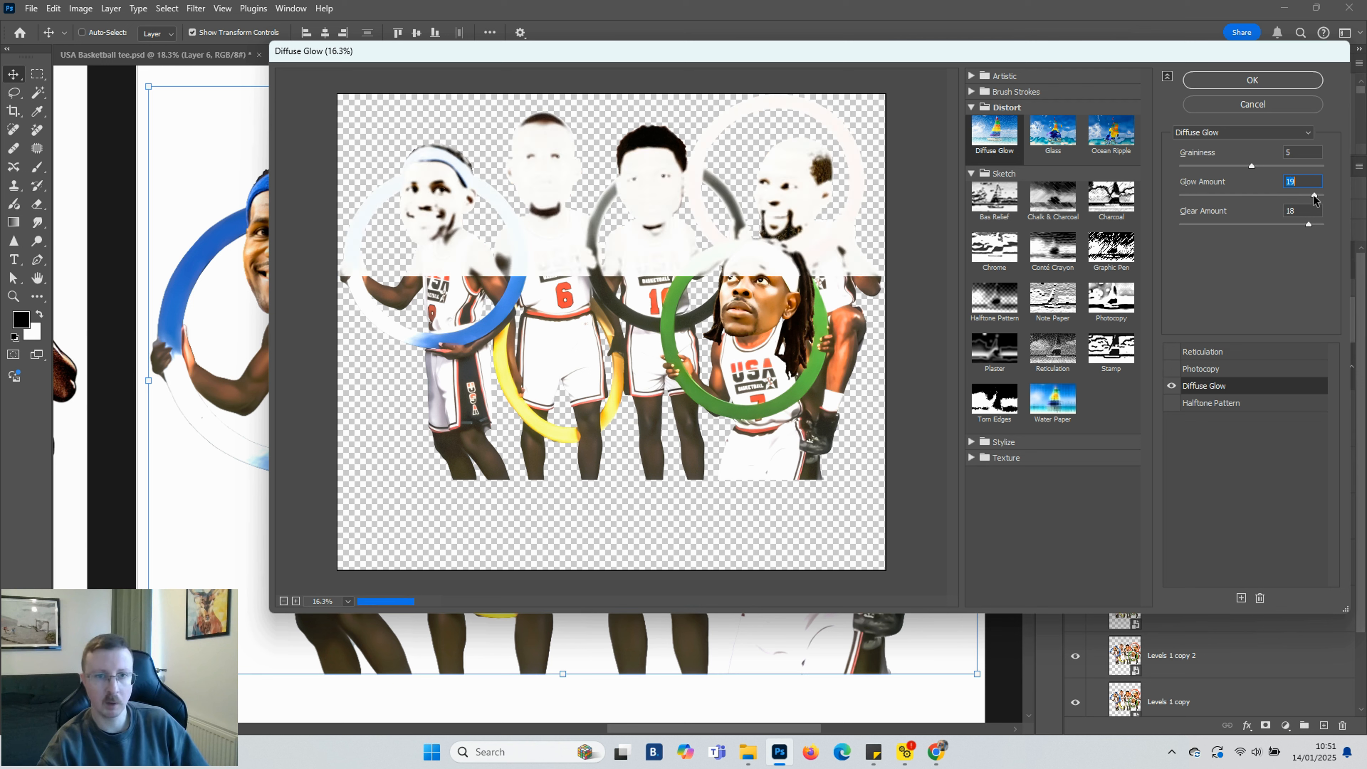
pyautogui.moveTo(1314, 197); pyautogui.dragTo(1237, 197)
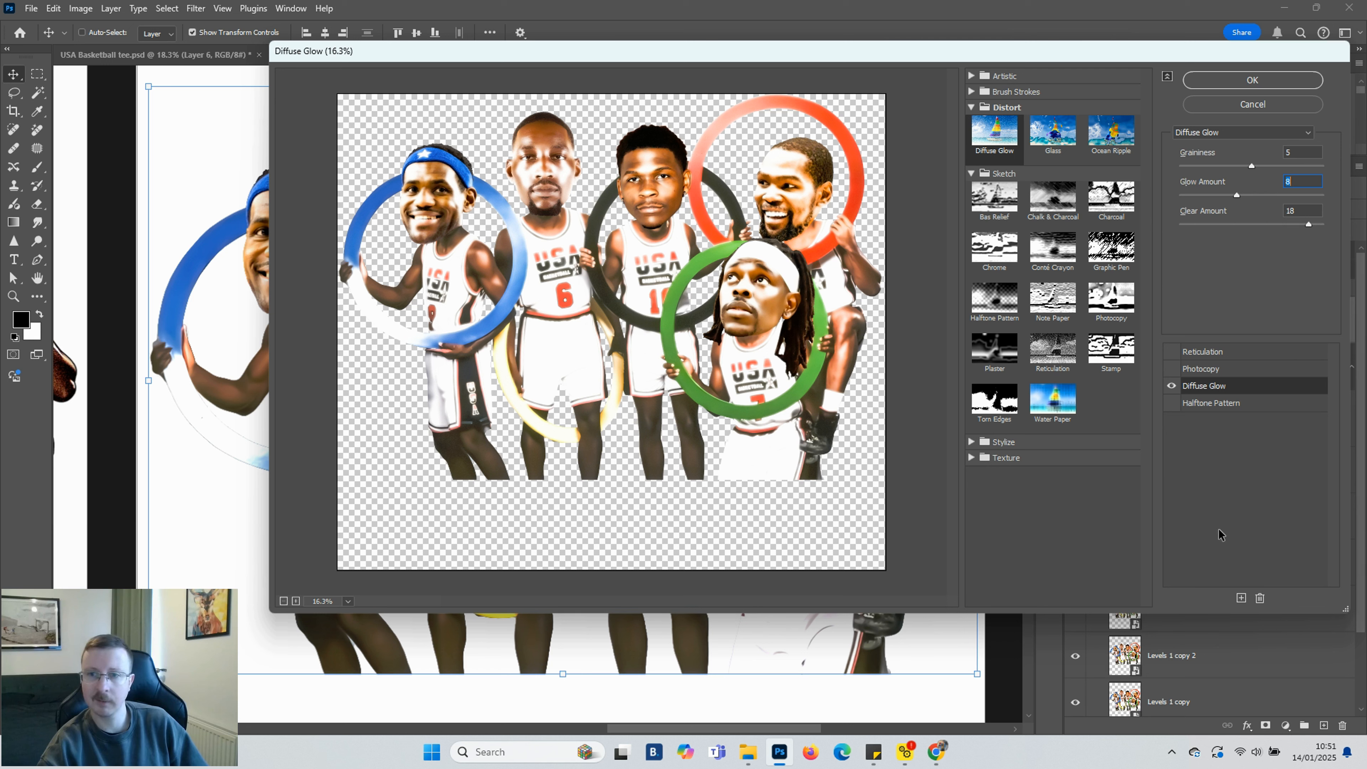
pyautogui.click(1251, 81)
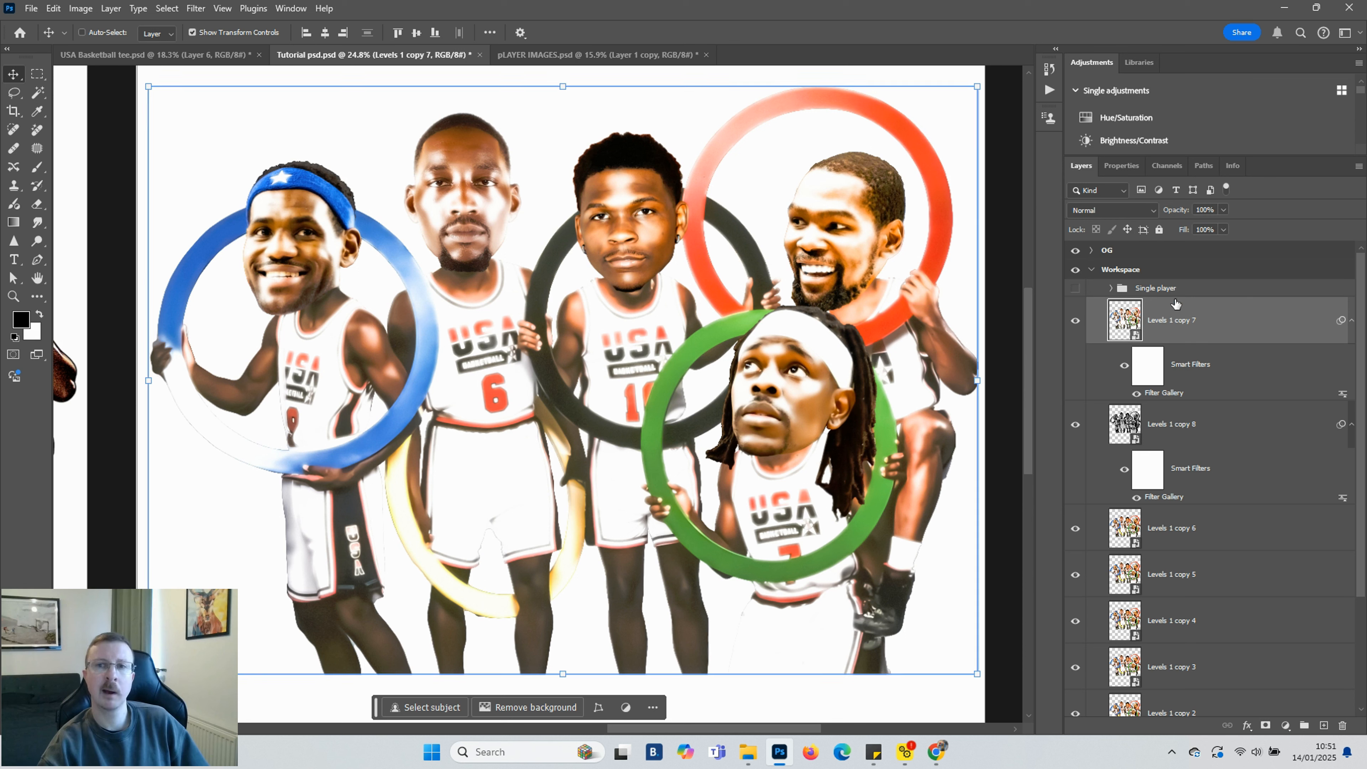
# Set the Levels 1 copy 7 layer's blend mode to Divide
pyautogui.click(1151, 214)
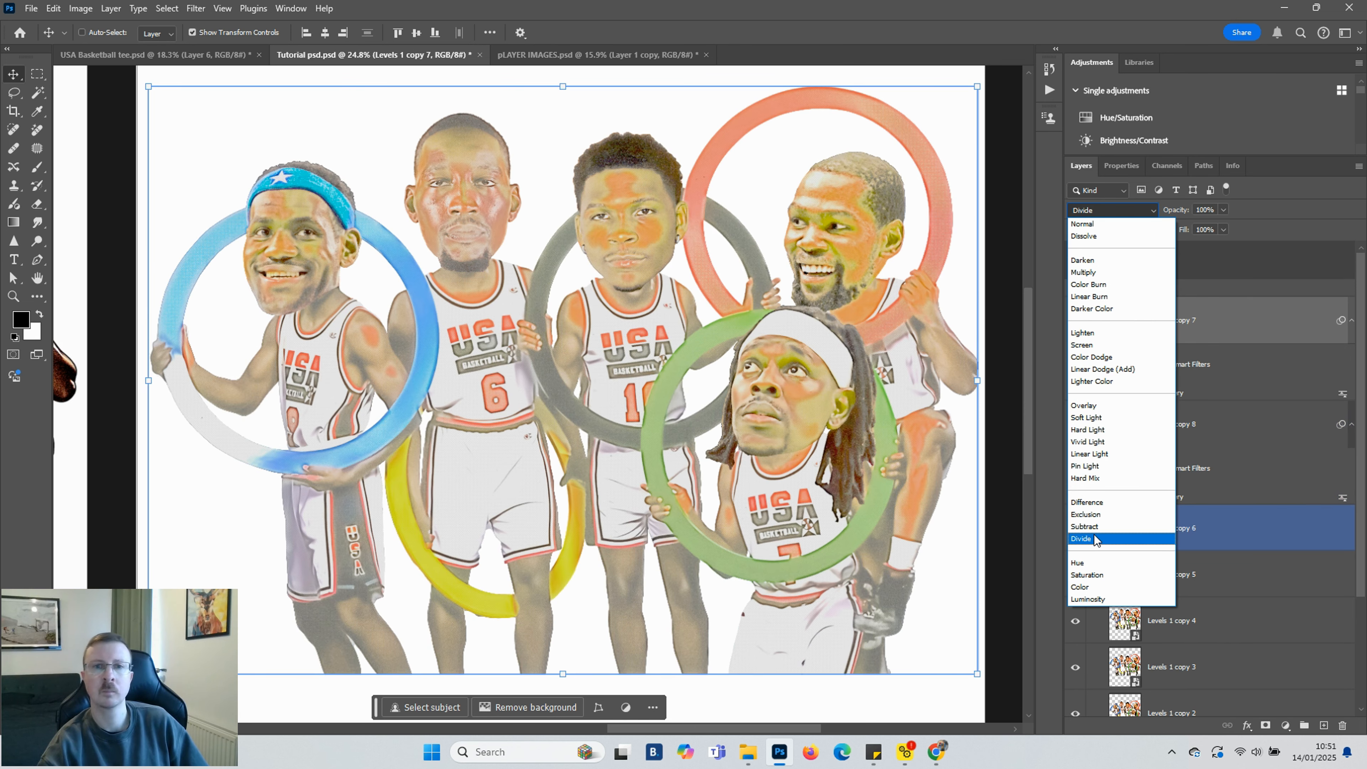
pyautogui.click(1095, 539)
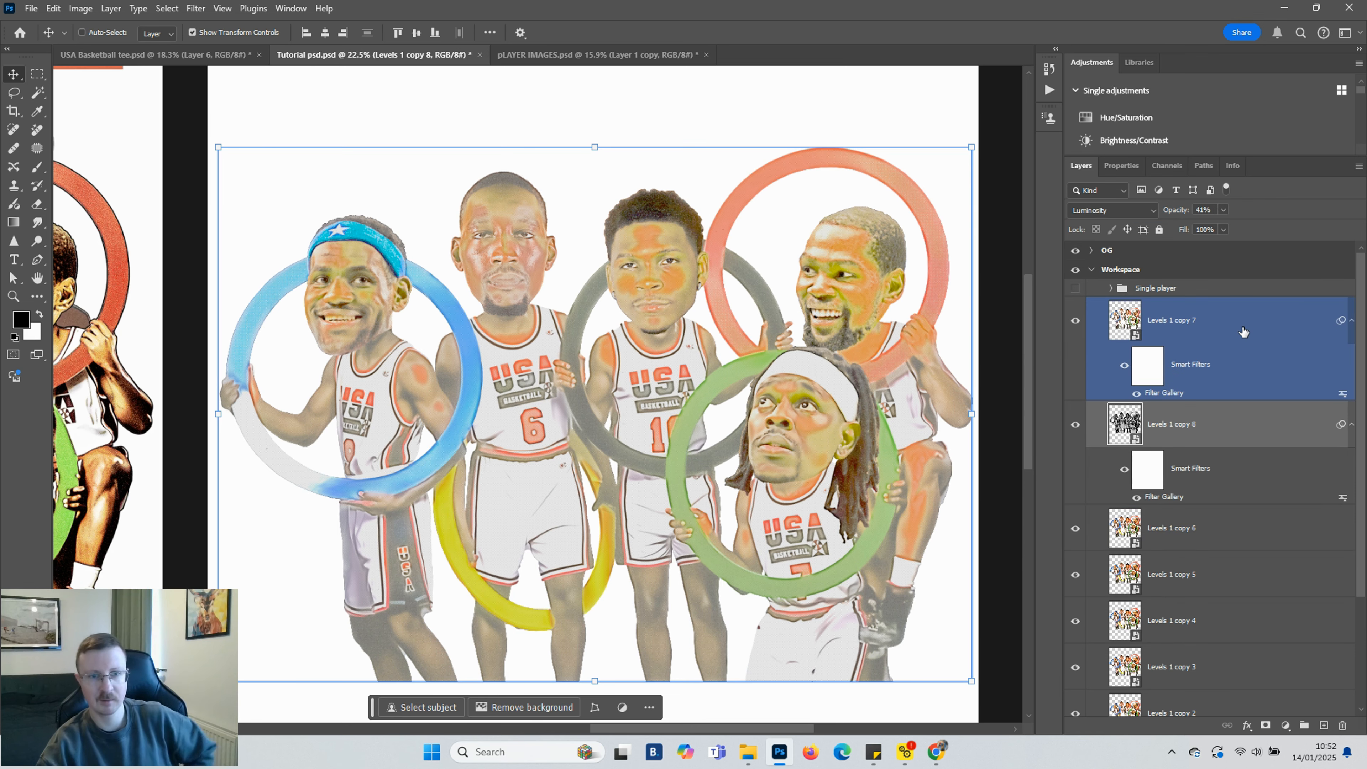
# Select the Levels 1 copy 7, copy 8 and copy 6 layers and convert them into one smart object
pyautogui.click(1244, 332)
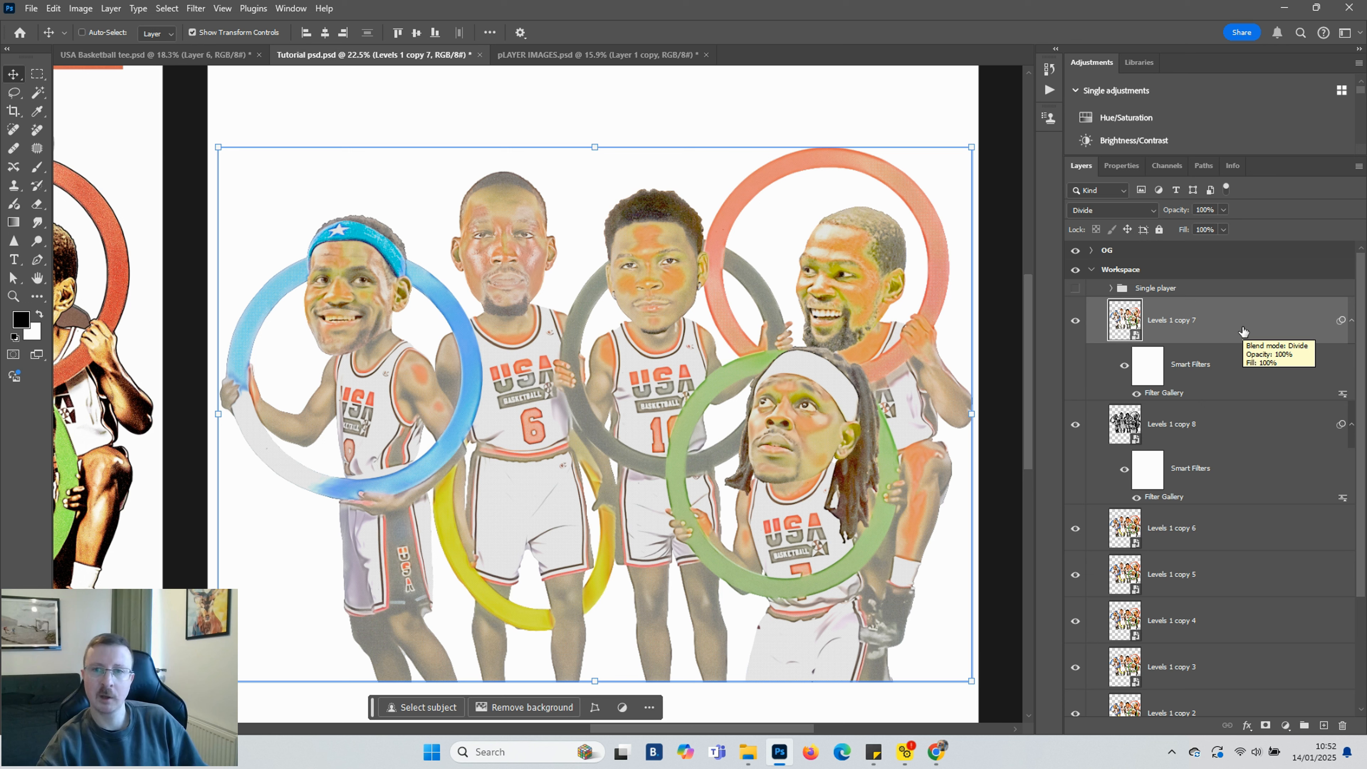
pyautogui.click(1215, 433)
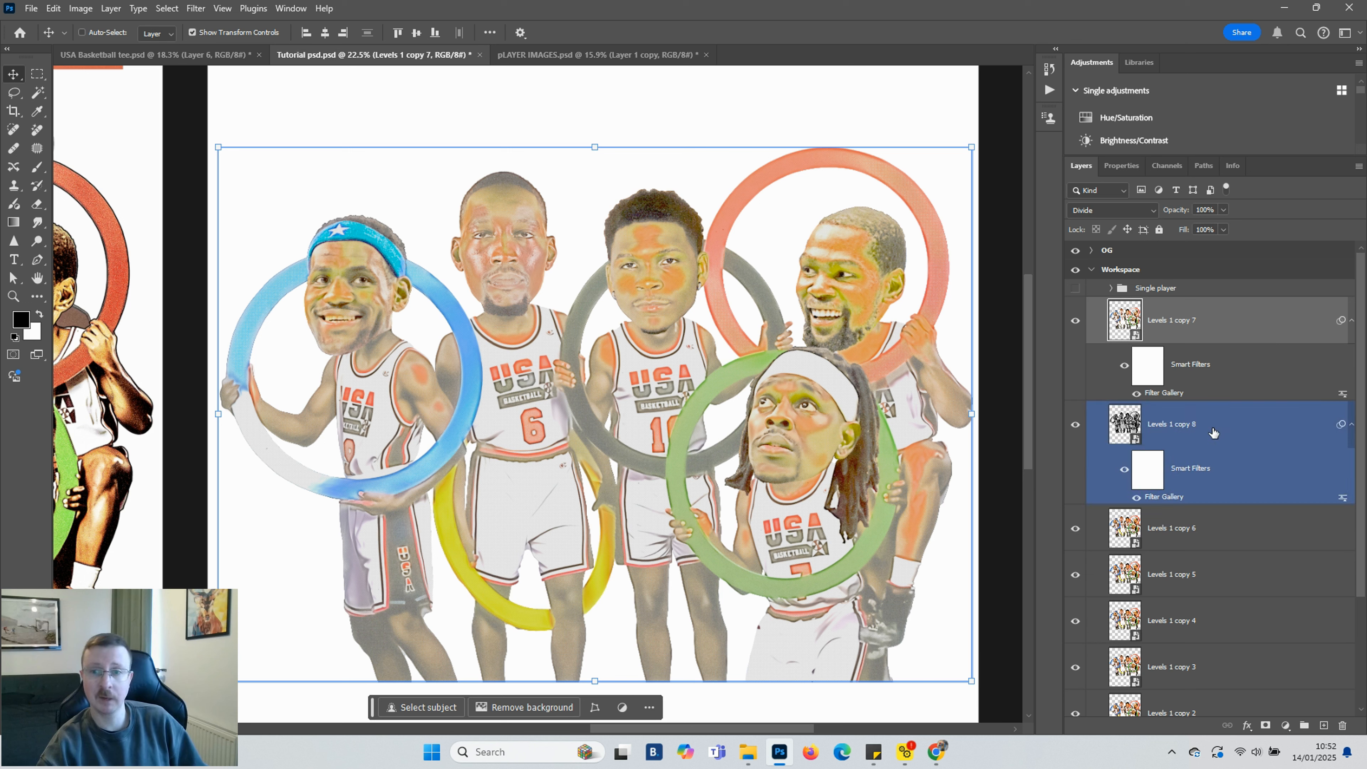
pyautogui.keyDown('ctrl'); pyautogui.click(1214, 434); pyautogui.keyUp('ctrl')
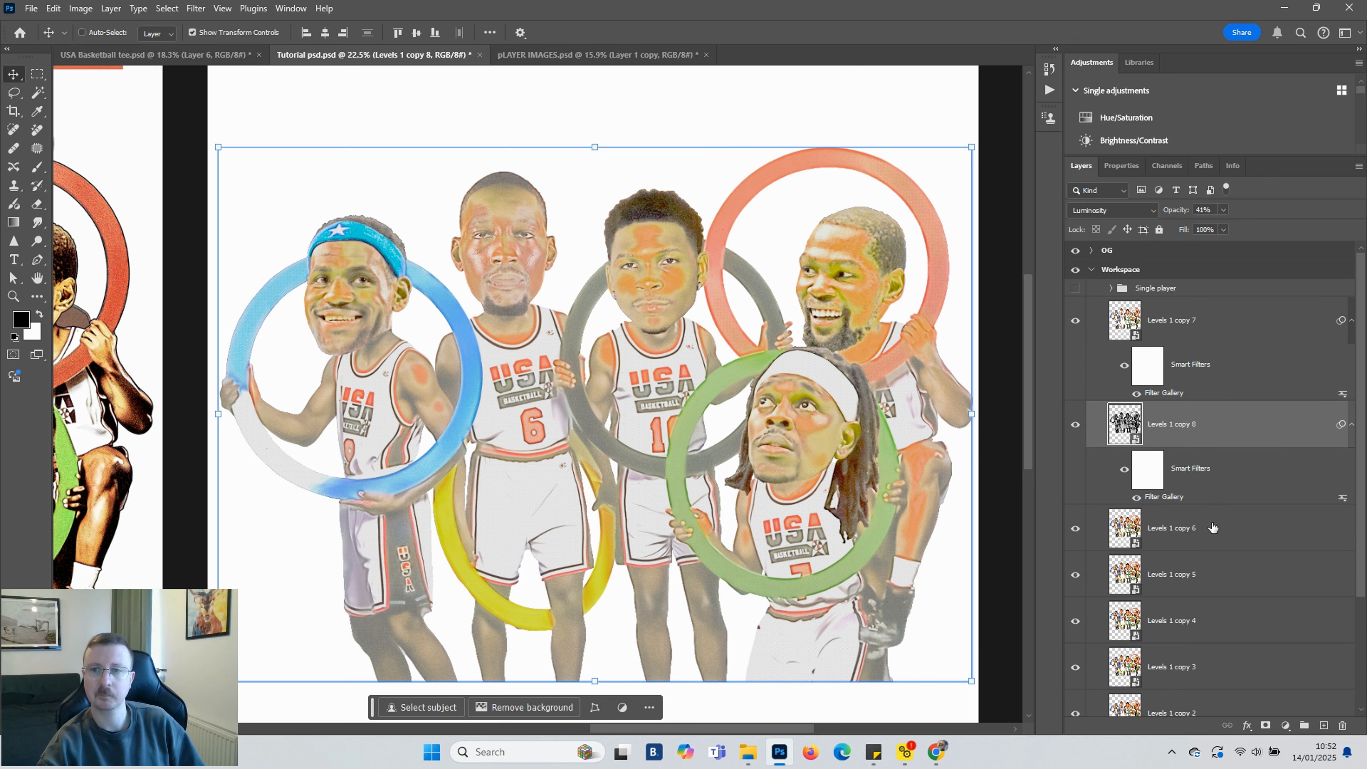
pyautogui.click(1213, 354)
pyautogui.keyDown('ctrl'); pyautogui.click(1213, 334); pyautogui.keyUp('ctrl')
pyautogui.click(1222, 498)
pyautogui.click(1233, 535)
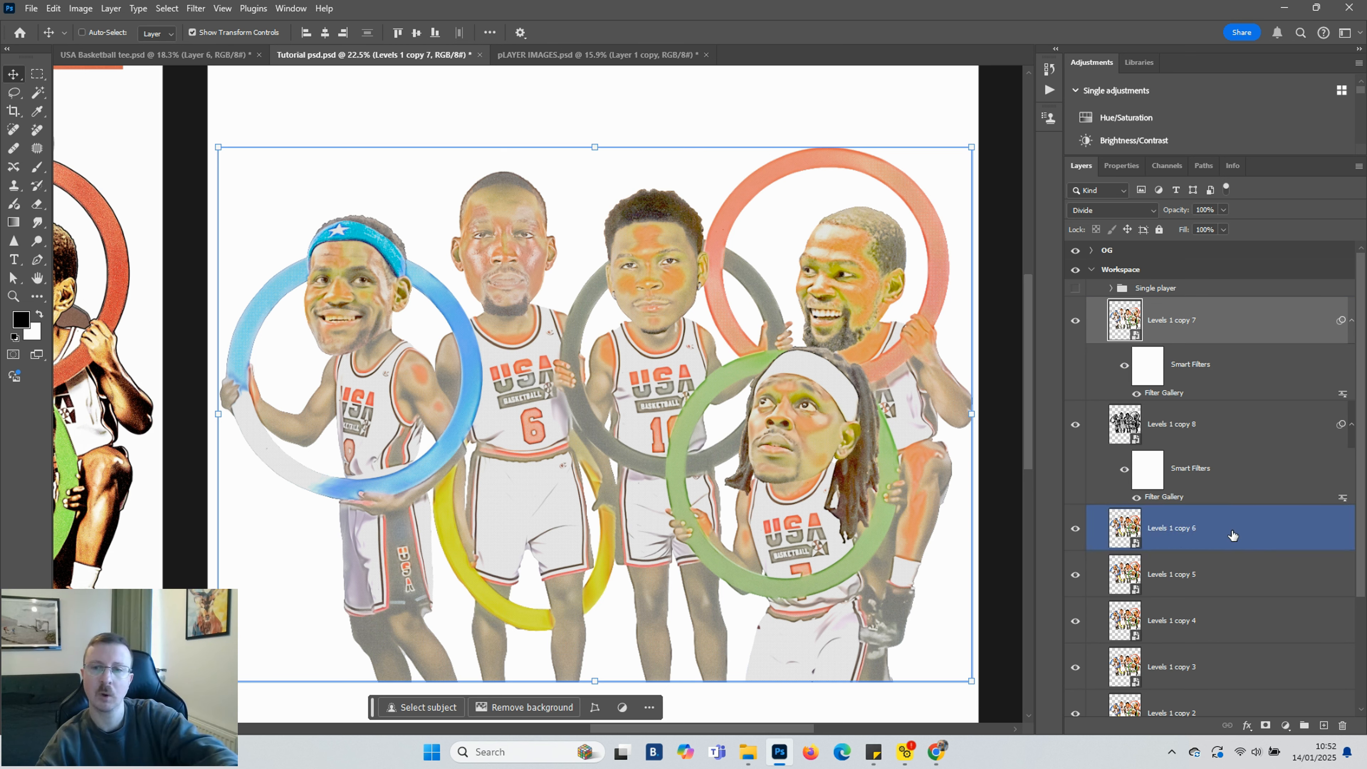
pyautogui.keyDown('ctrl'); pyautogui.click(1235, 534); pyautogui.keyUp('ctrl')
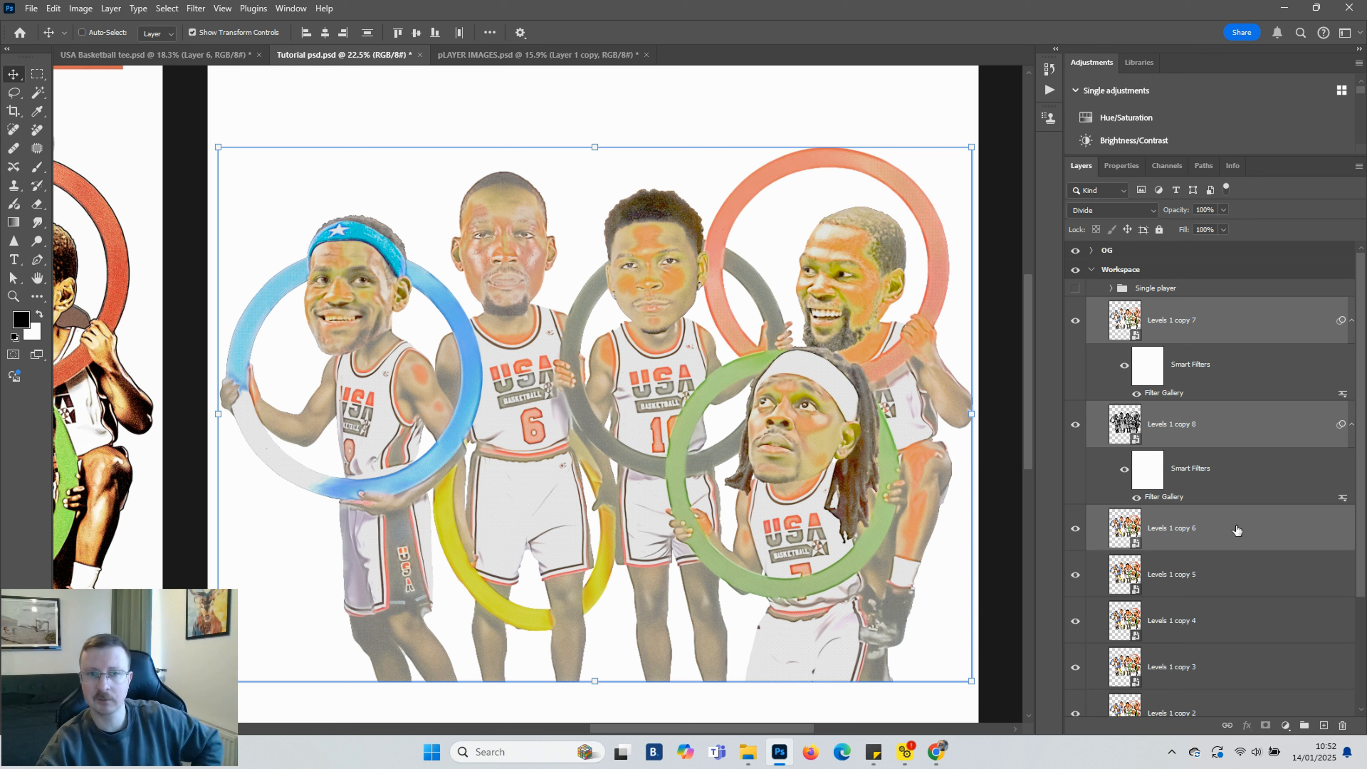
pyautogui.rightClick(1237, 533)
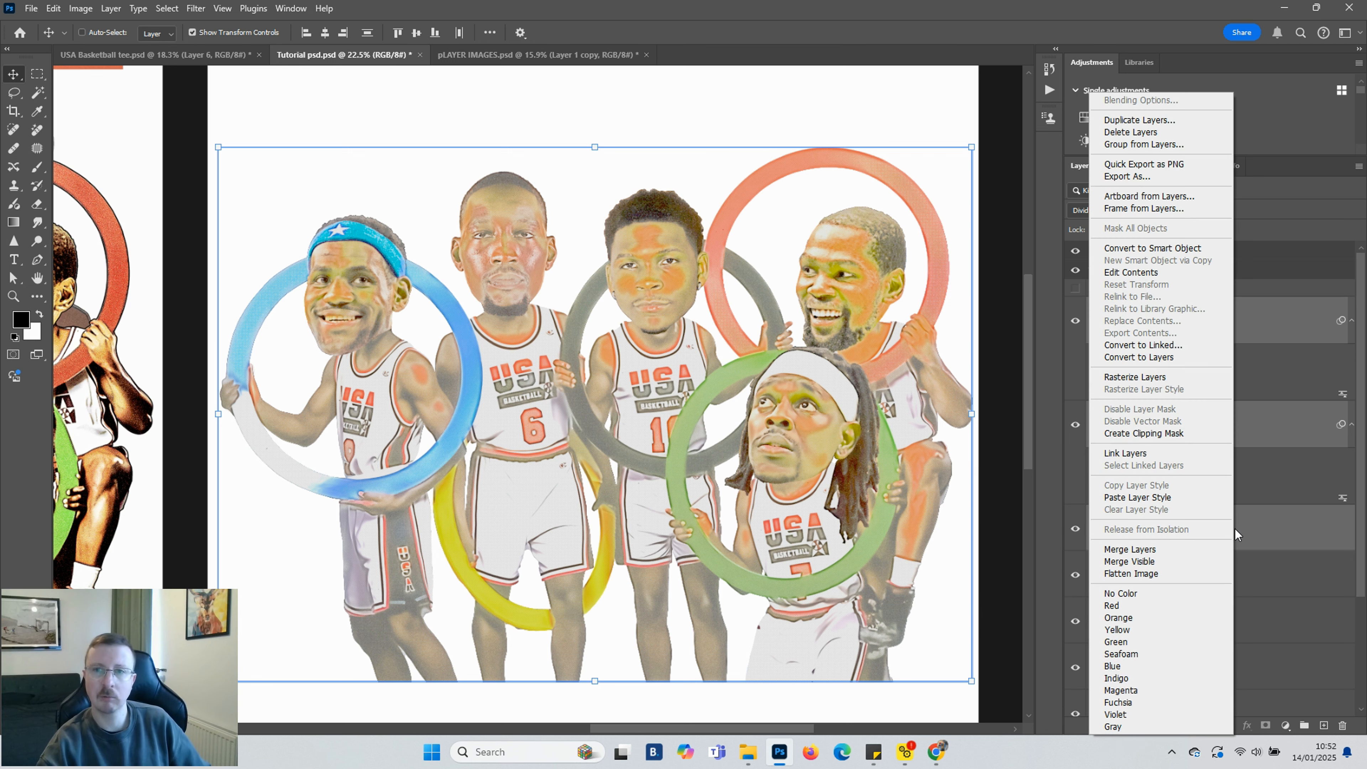
pyautogui.click(1175, 249)
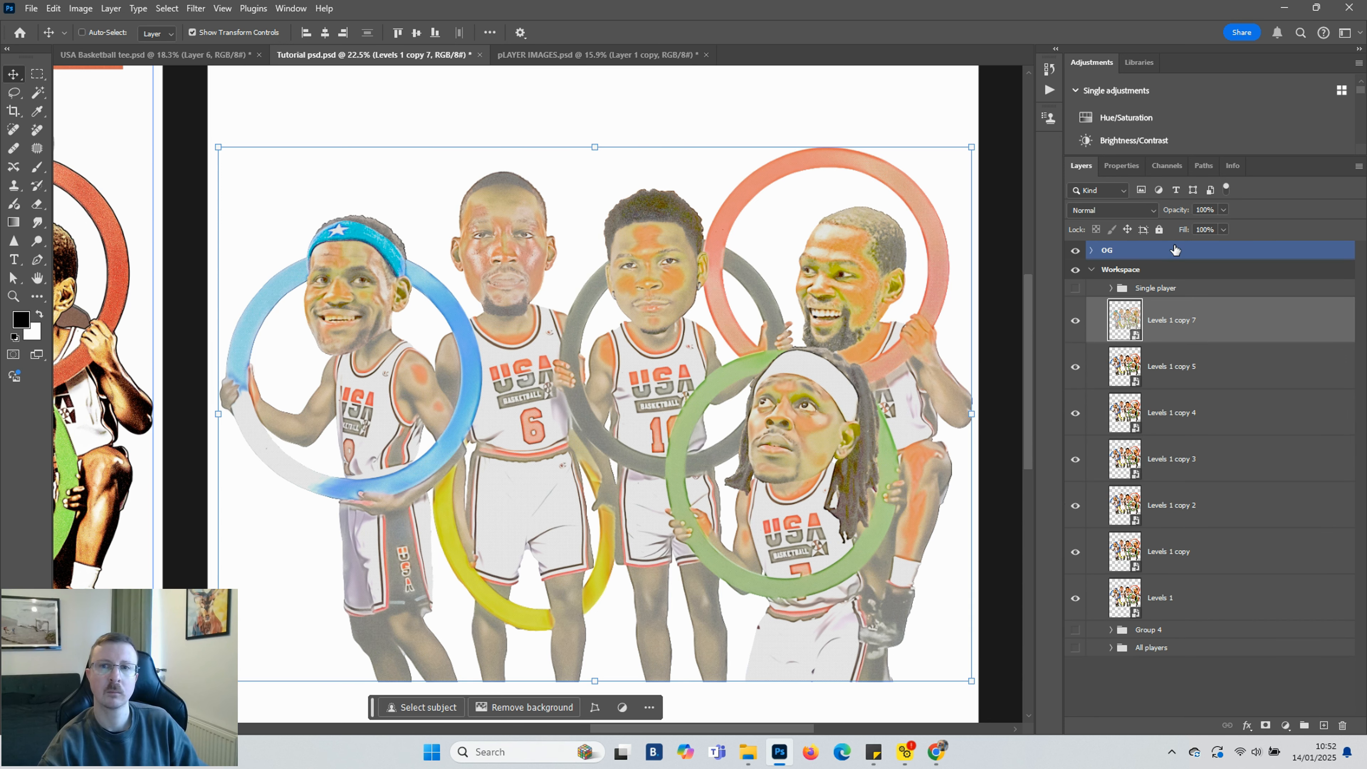
# Select the Levels 1 copy 5 layer and set its blend mode to Overlay
pyautogui.click(1202, 335)
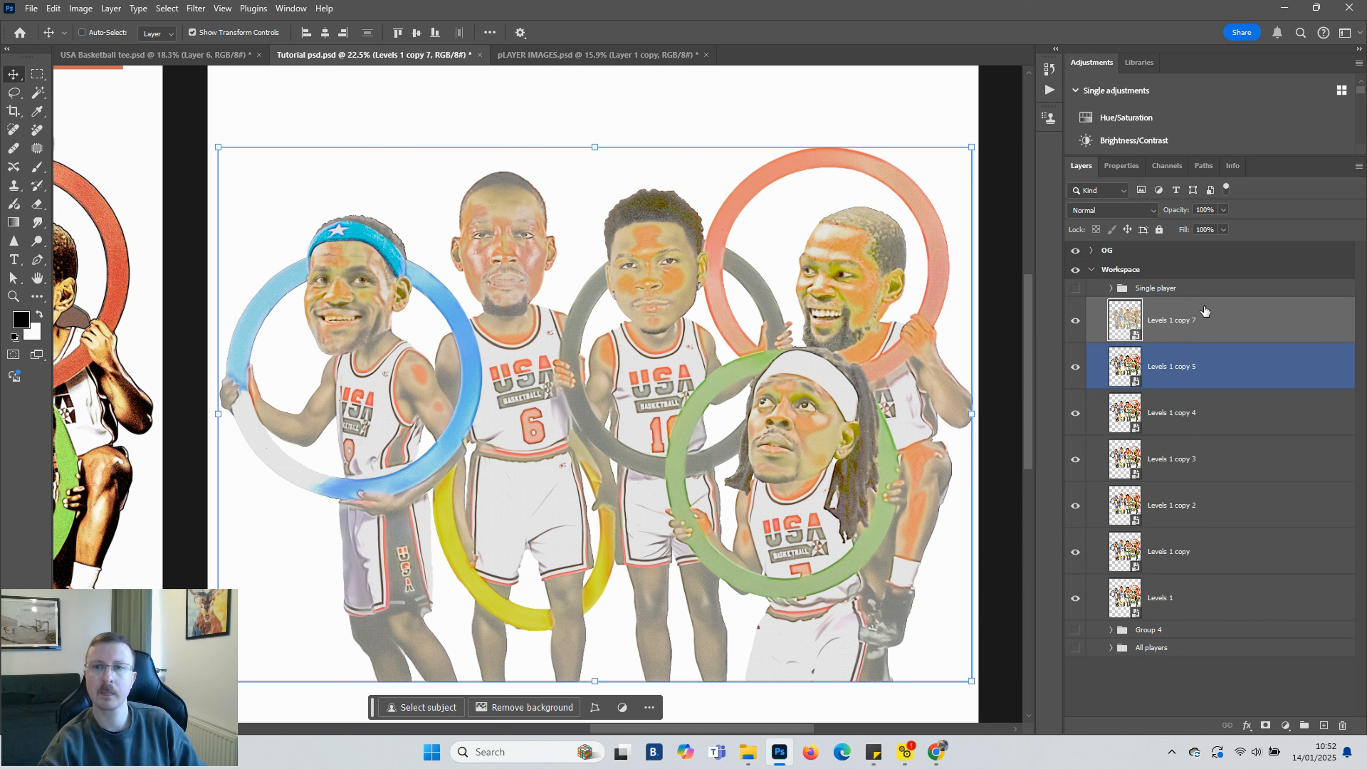
pyautogui.click(1154, 209)
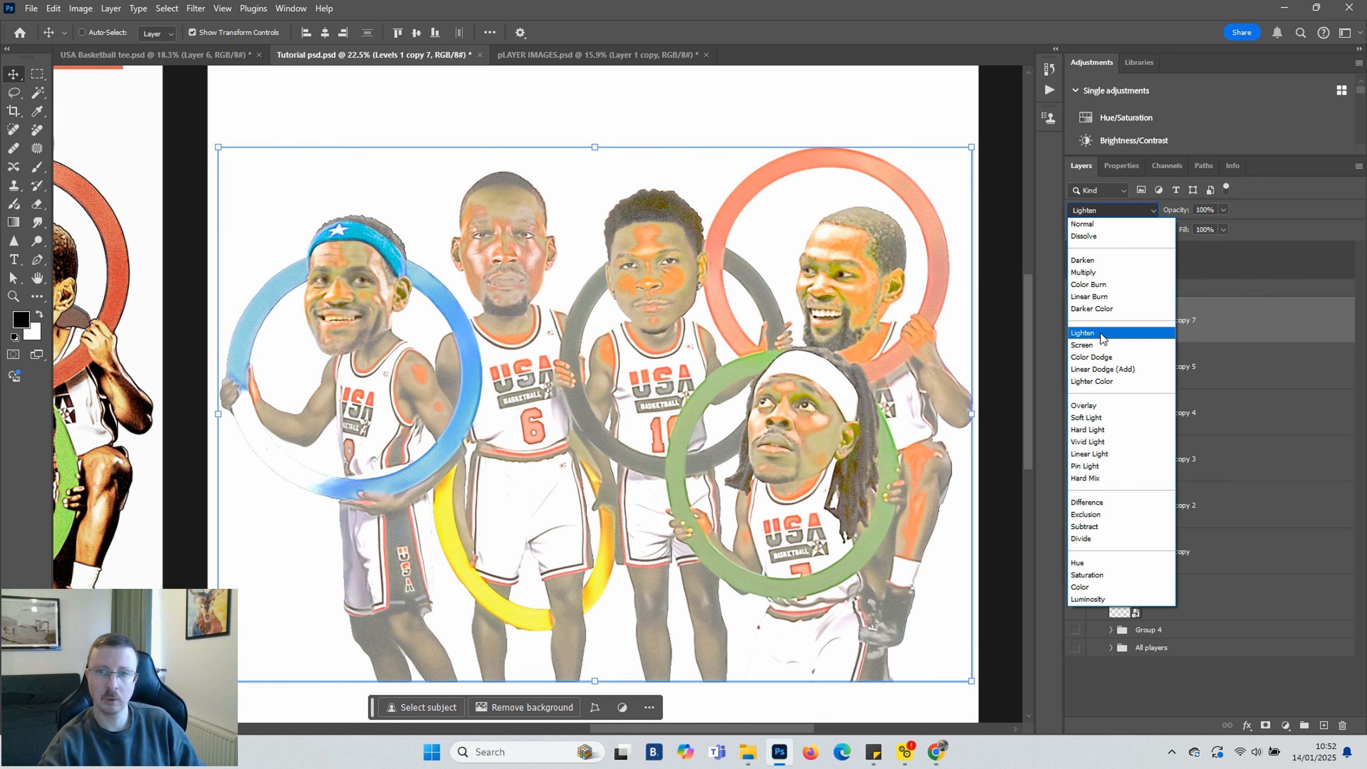
pyautogui.click(1093, 407)
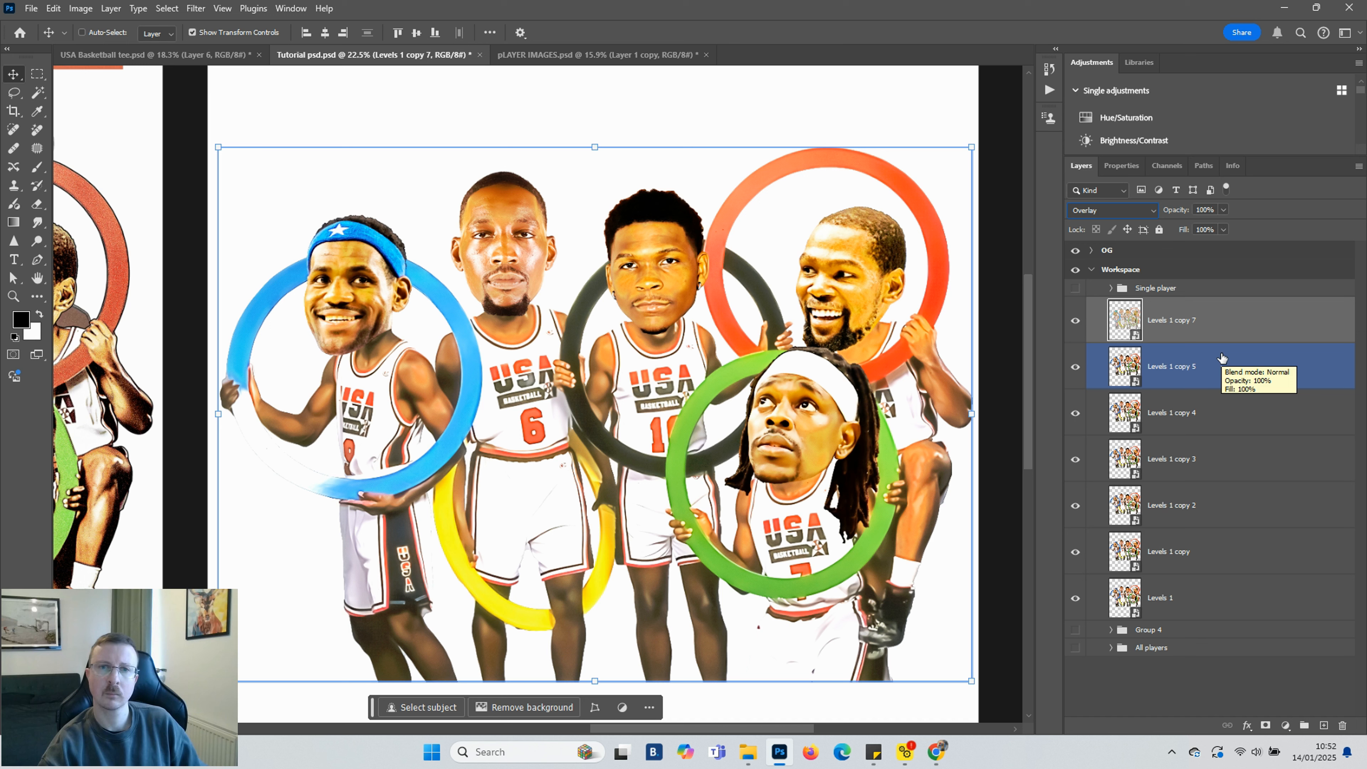
# Convert the selected Levels 1 copy 7 and copy 5 layers into a single smart object
pyautogui.keyDown('shift'); pyautogui.click(1195, 373); pyautogui.keyUp('shift')
pyautogui.rightClick(1195, 373)
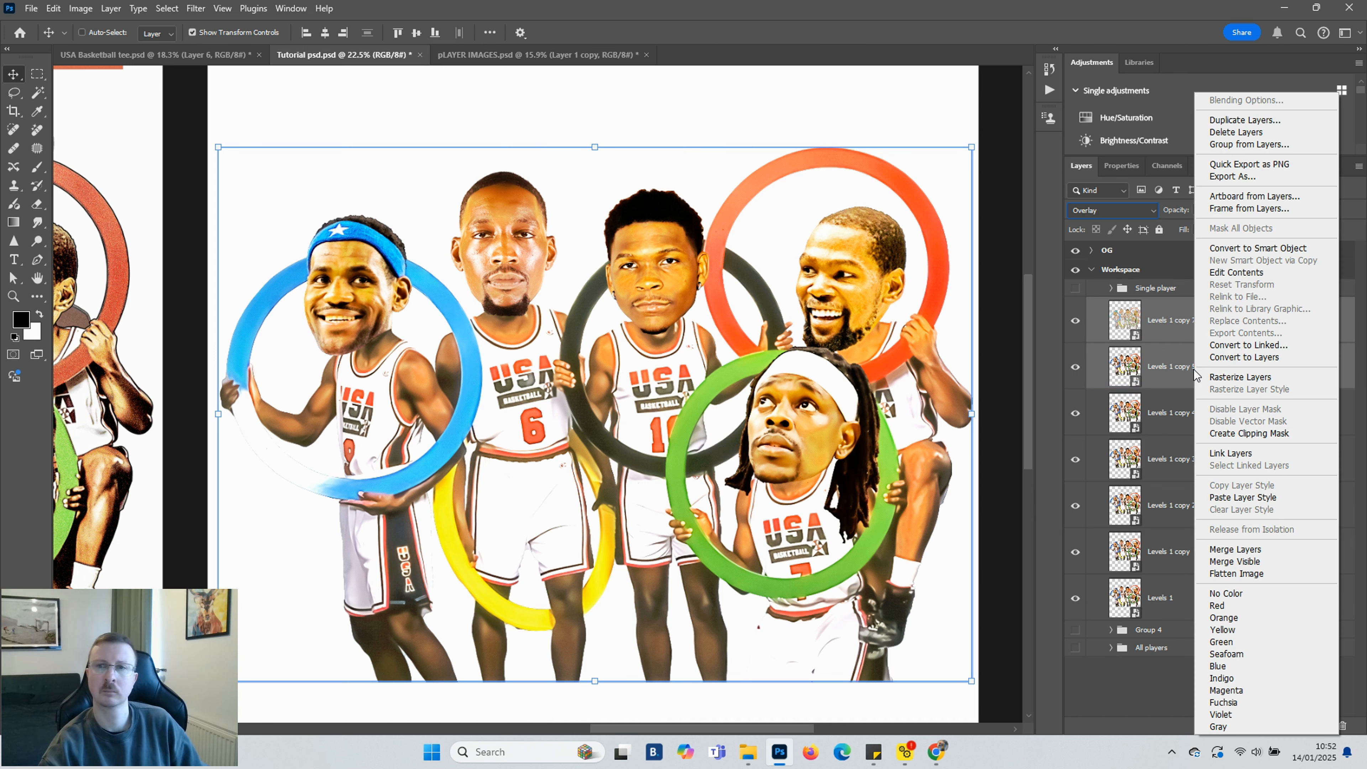
pyautogui.click(1237, 249)
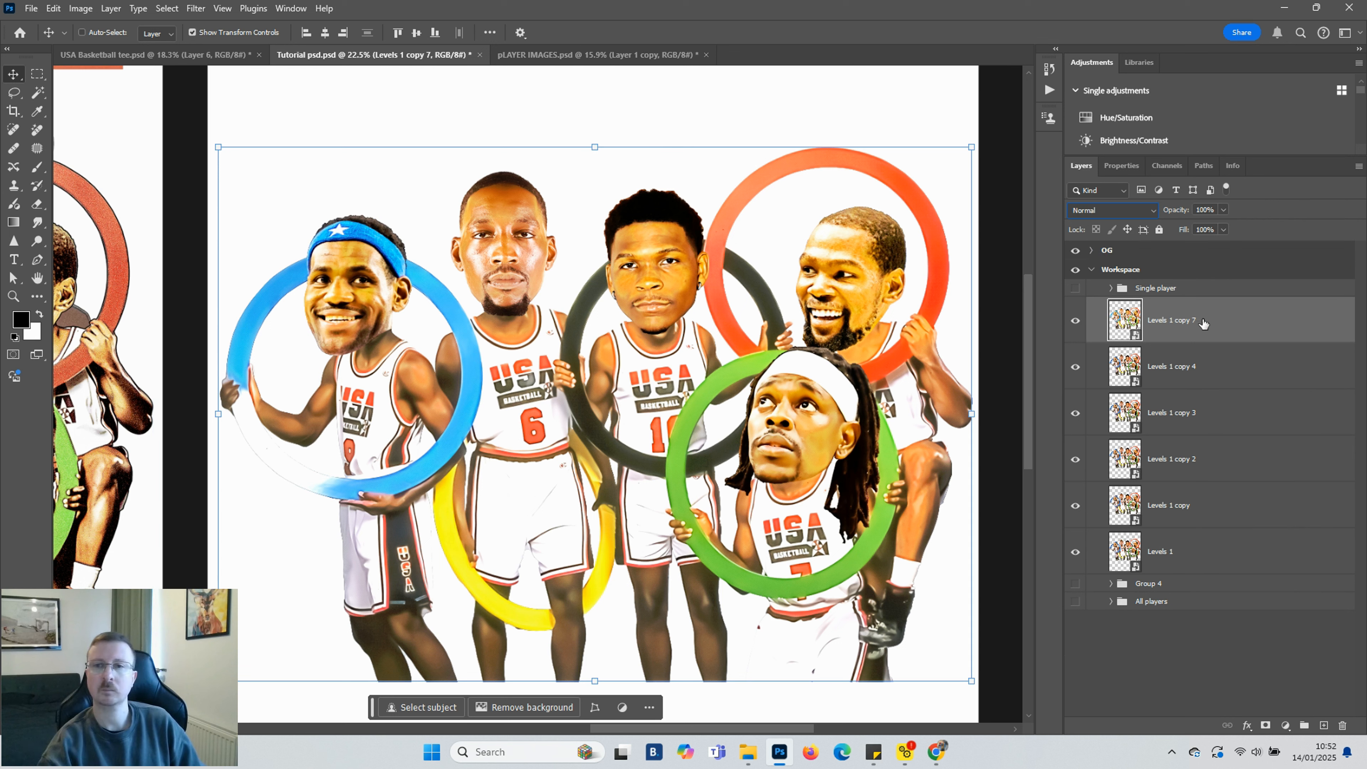
# Move the Levels 1 copy 4 layer to the top of the Workspace group's layer stack
pyautogui.click(1206, 367)
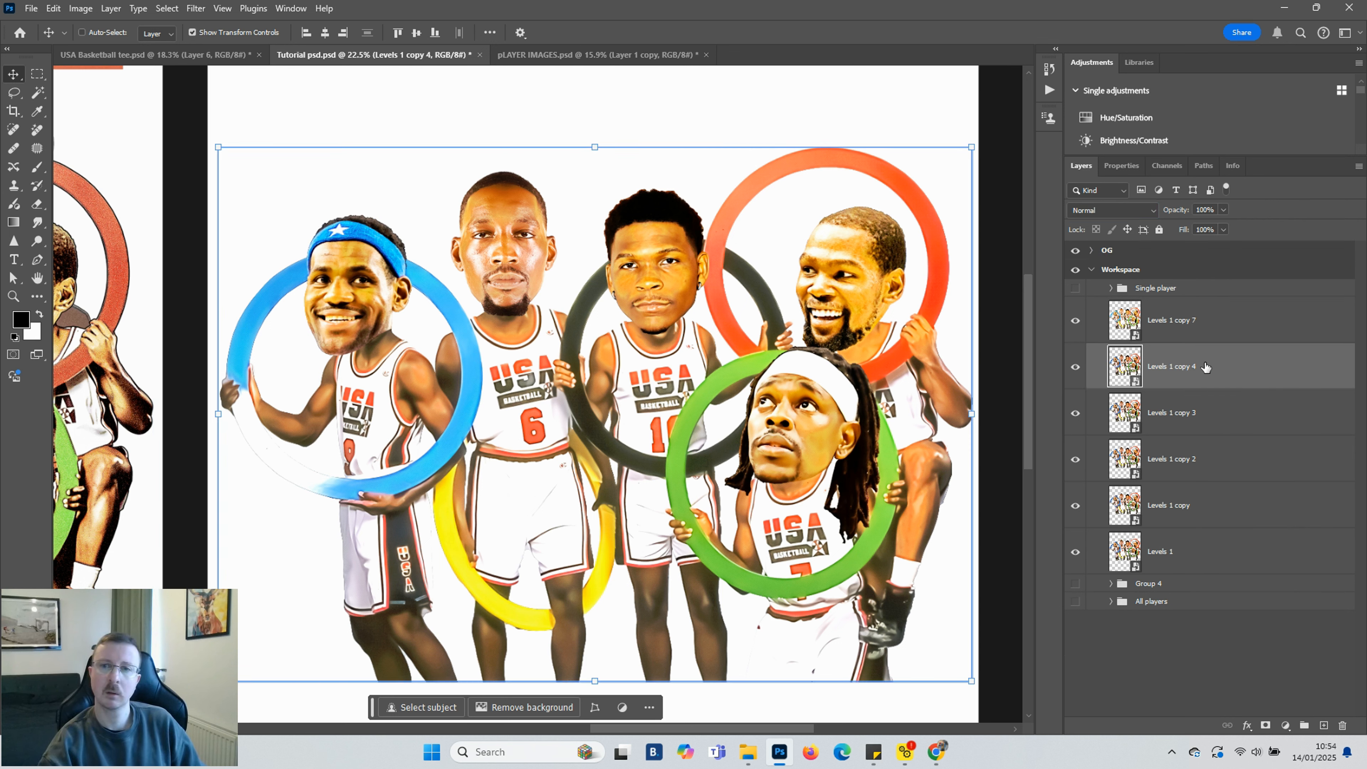
pyautogui.moveTo(1205, 366); pyautogui.dragTo(1201, 295)
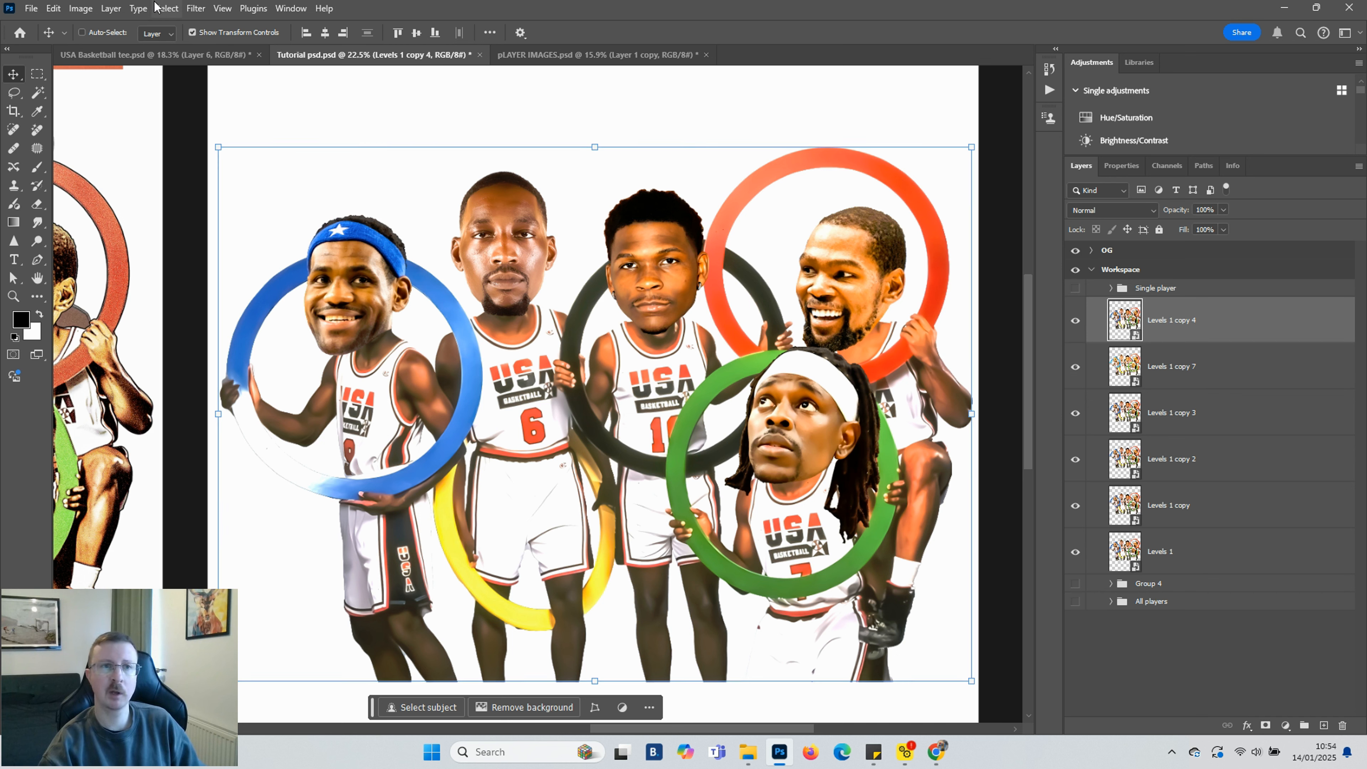
# Apply a Filter Gallery Photocopy effect with Detail 10 and Darkness 6 to the Levels 1 copy 4 layer
pyautogui.click(195, 8)
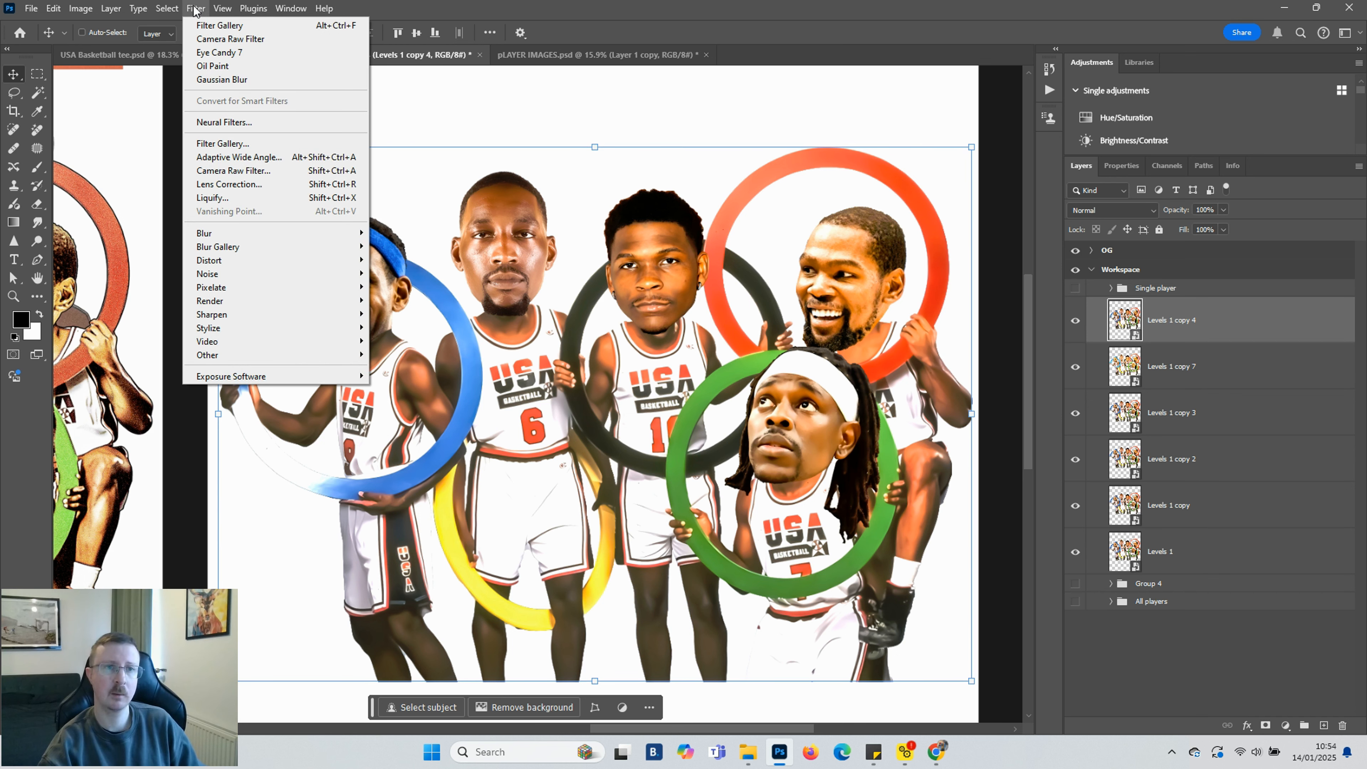
pyautogui.click(249, 144)
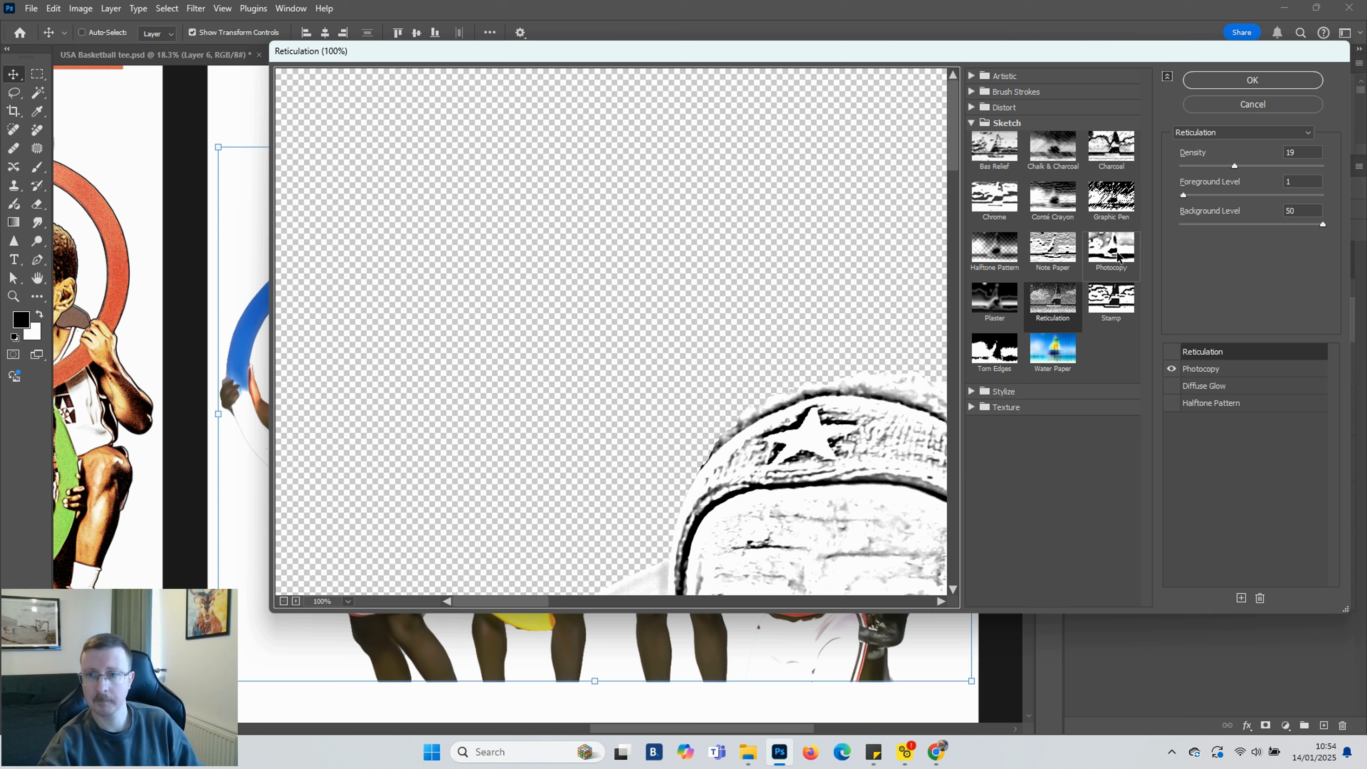
pyautogui.click(1205, 370)
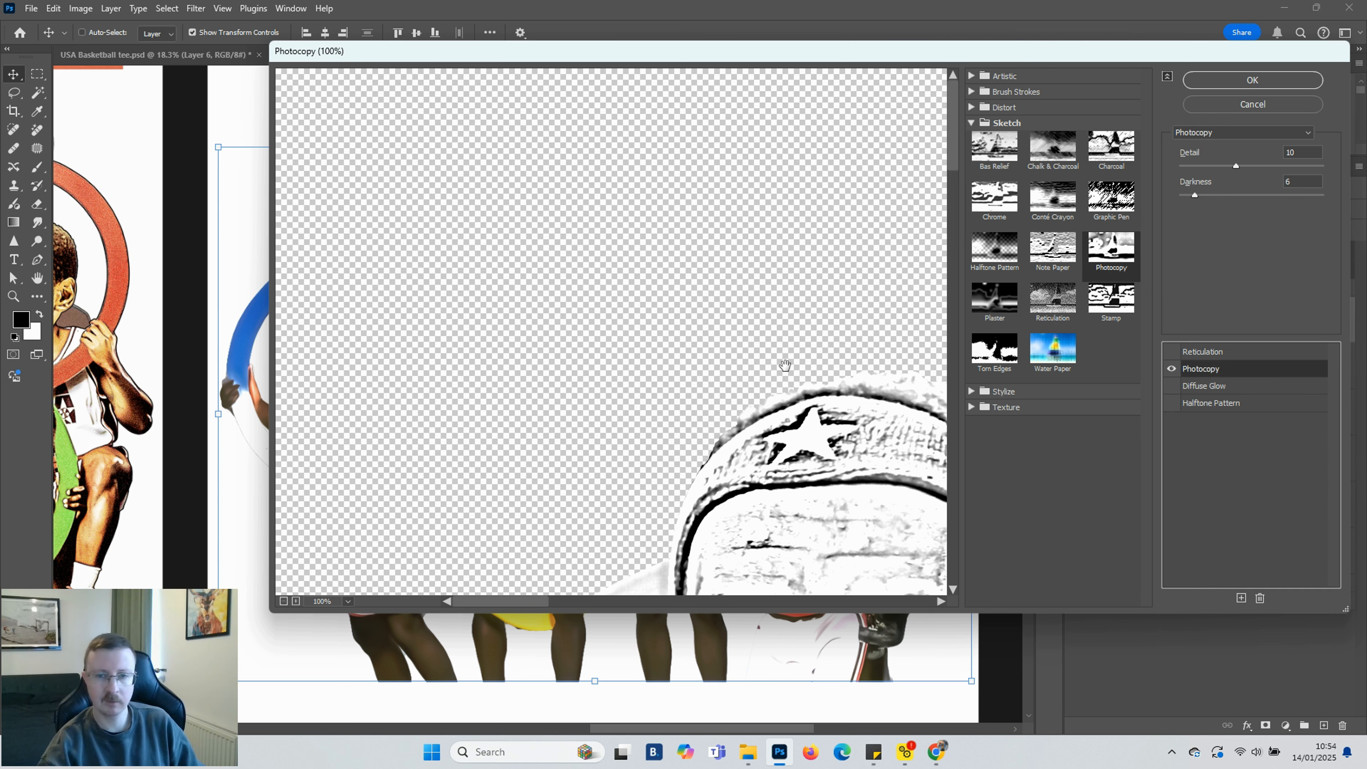
pyautogui.scroll(-5, 784, 365)
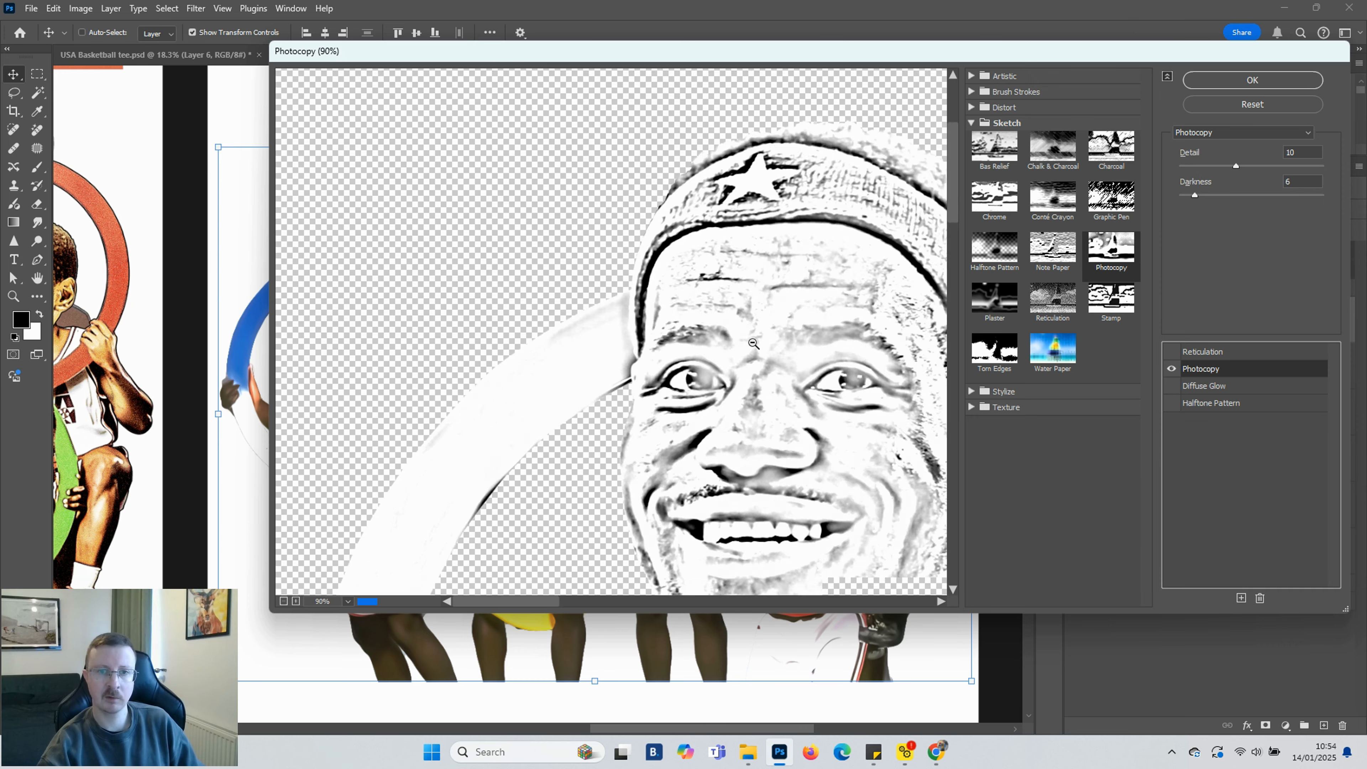
pyautogui.keyDown('alt'); pyautogui.click(747, 330); pyautogui.keyUp('alt')
pyautogui.keyDown('alt'); pyautogui.click(709, 315); pyautogui.keyUp('alt')
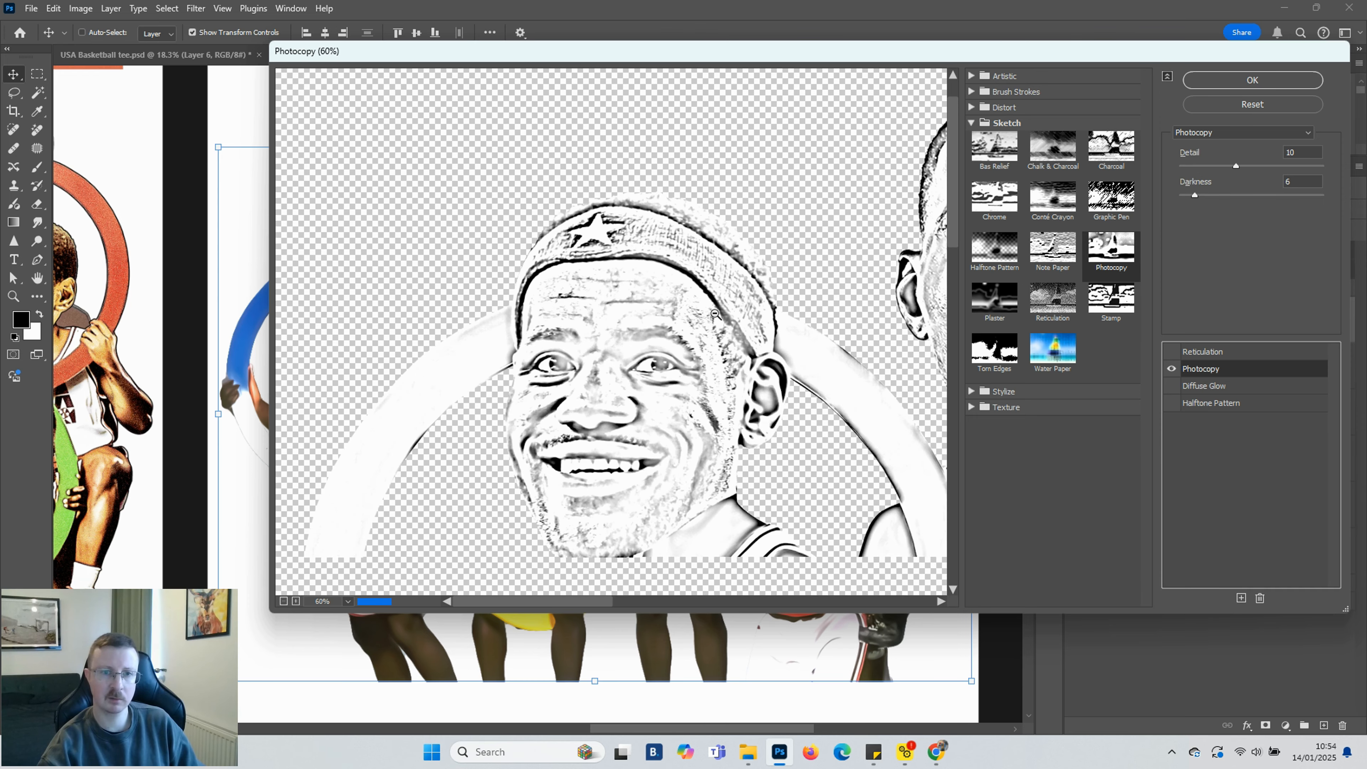
pyautogui.keyDown('alt'); pyautogui.click(691, 301); pyautogui.keyUp('alt')
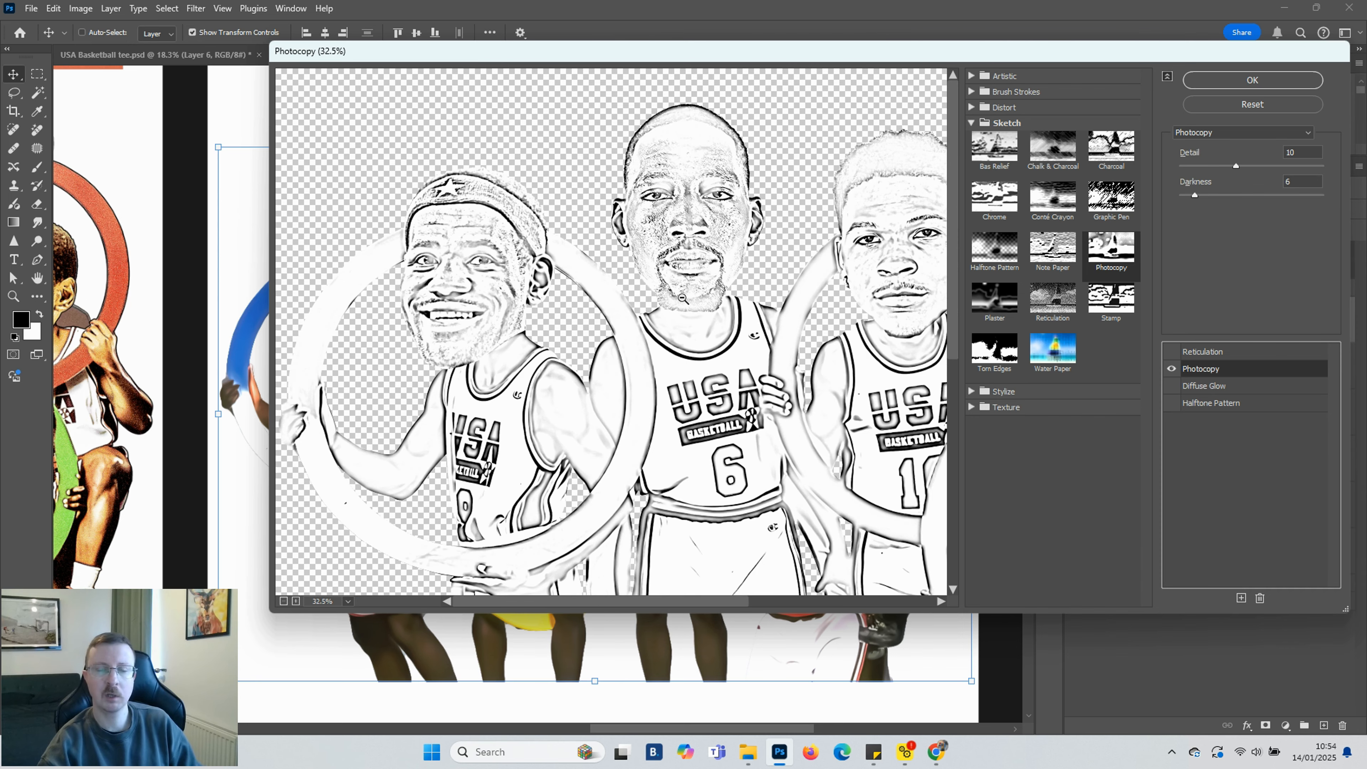
pyautogui.keyDown('alt'); pyautogui.click(685, 301); pyautogui.keyUp('alt')
pyautogui.keyDown('alt'); pyautogui.click(681, 301); pyautogui.keyUp('alt')
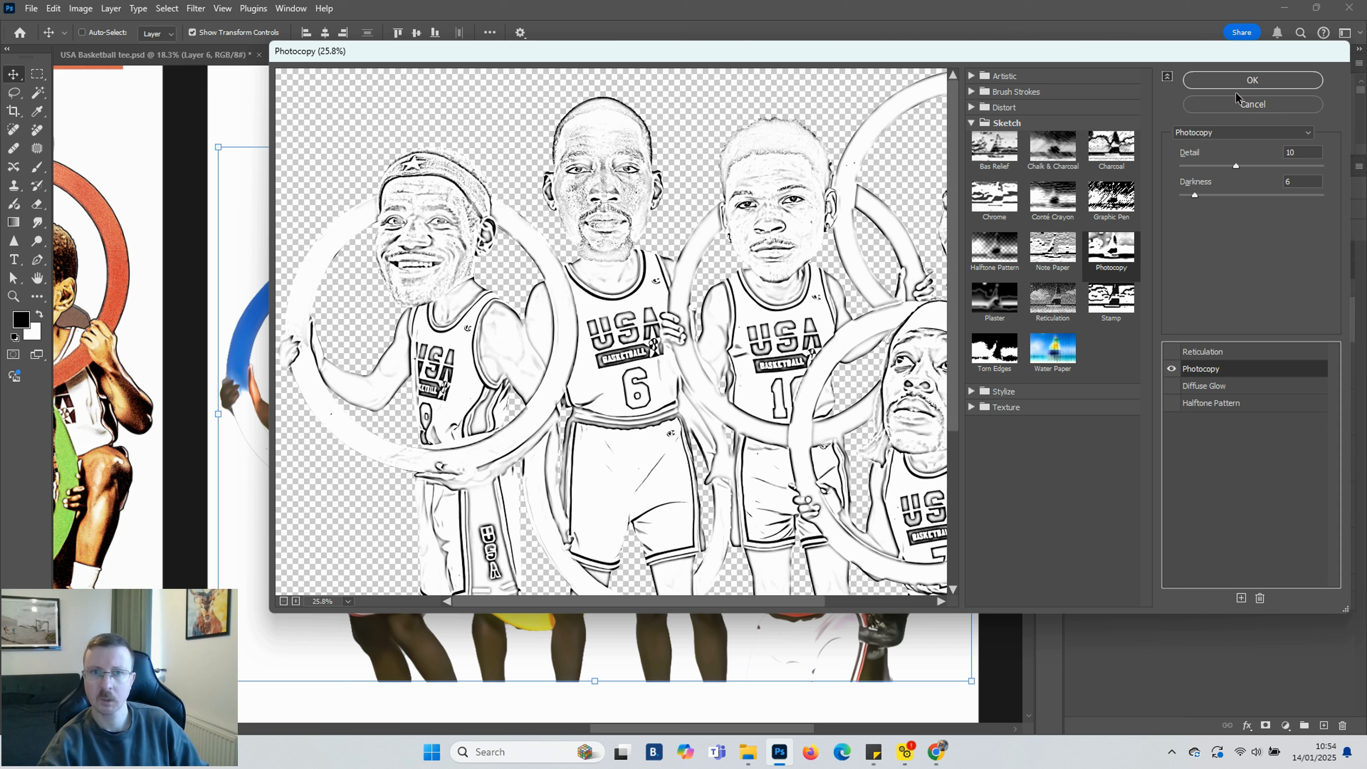
pyautogui.click(1246, 84)
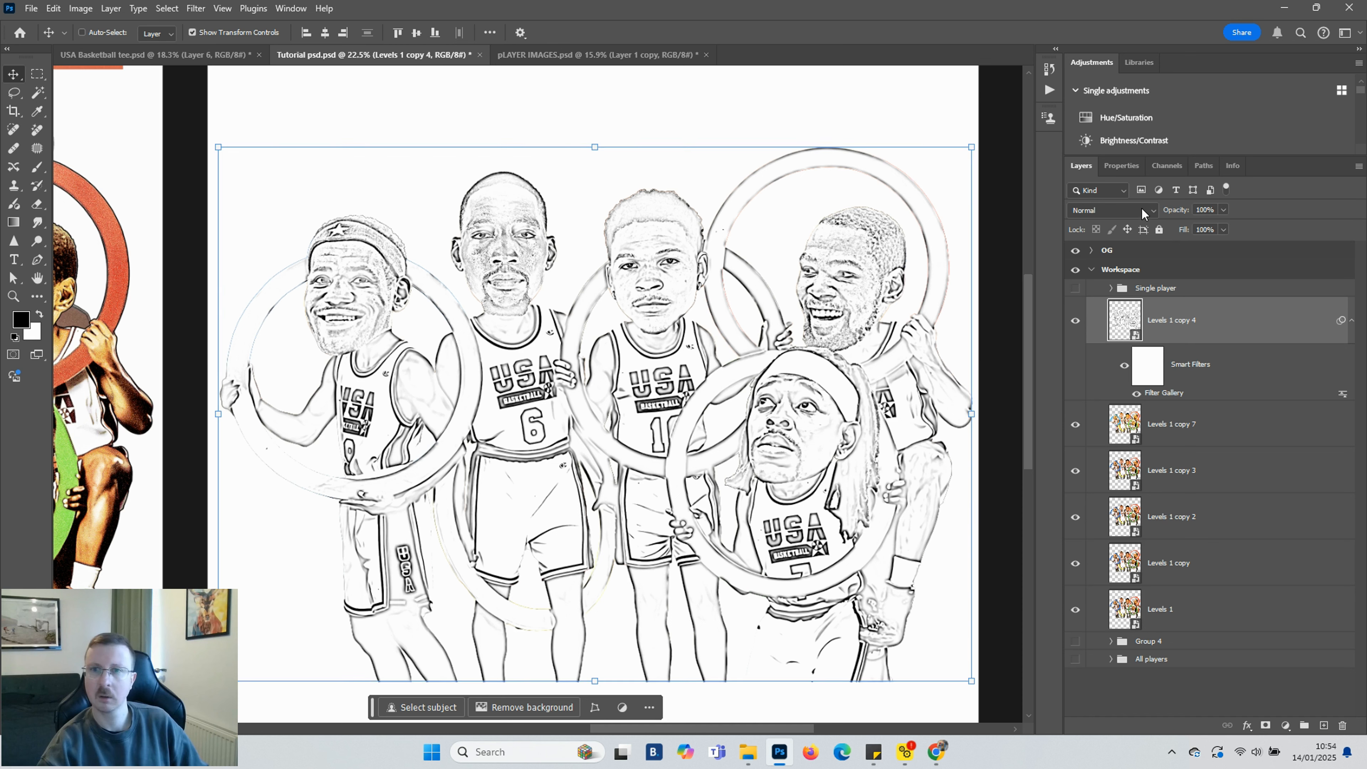
# Set the Levels 1 copy 4 layer's blend mode to Multiply
pyautogui.click(1154, 210)
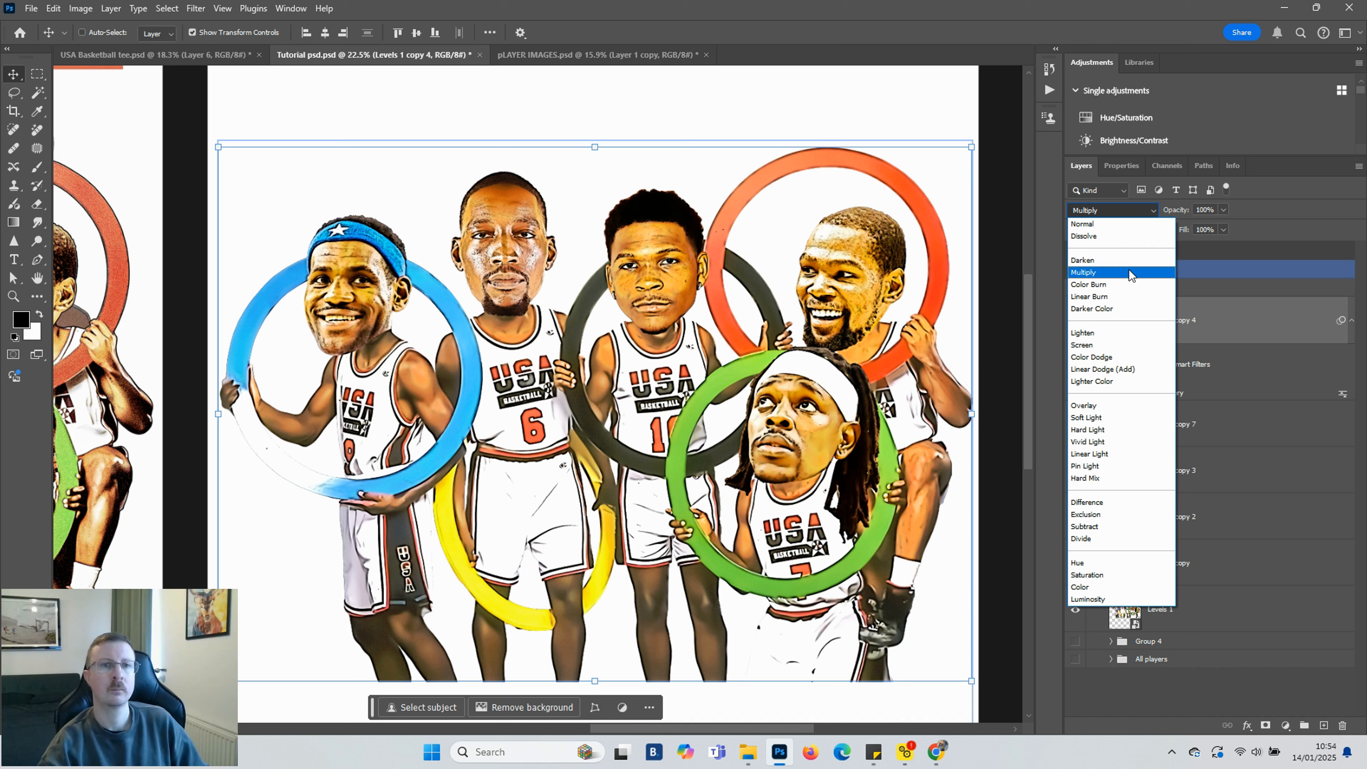
pyautogui.click(1128, 274)
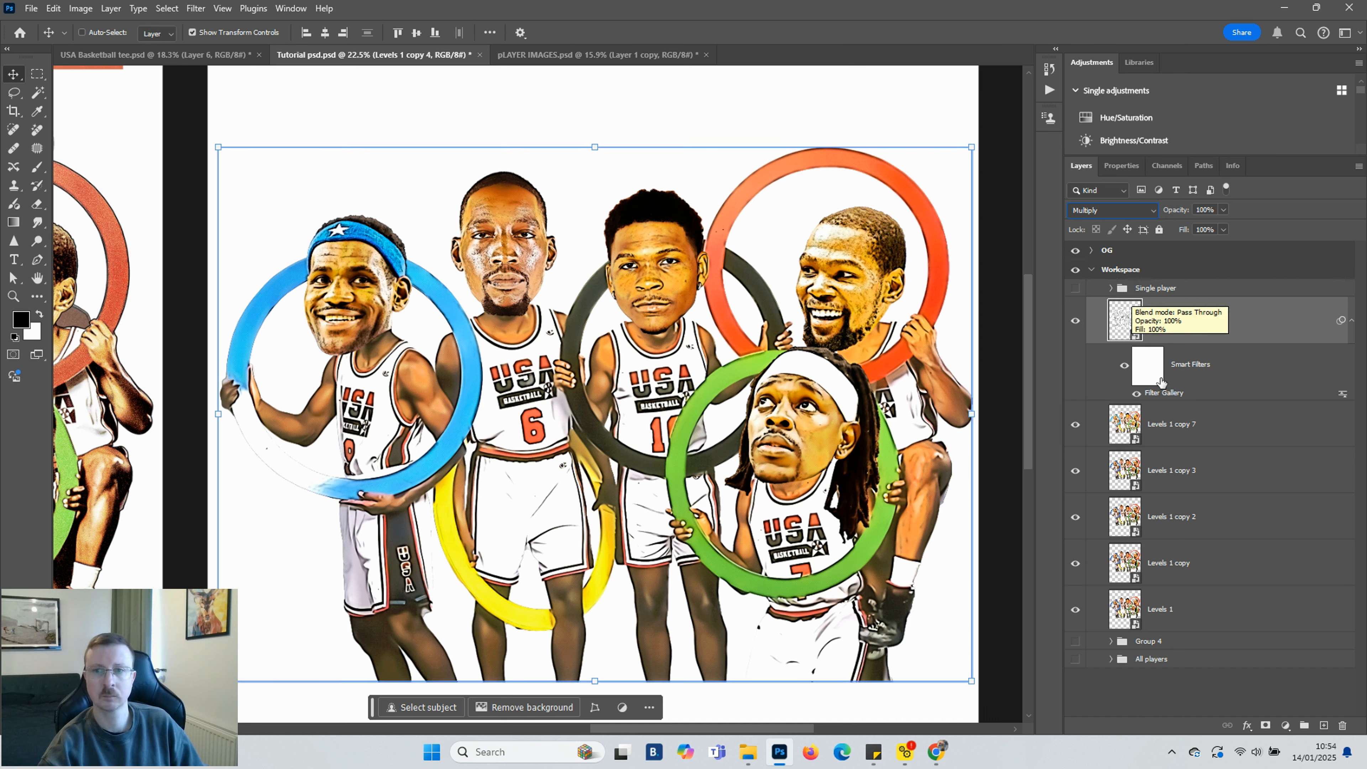
# Move the Levels 1 copy 3 layer to the top of the Workspace group's layer stack
pyautogui.click(1182, 426)
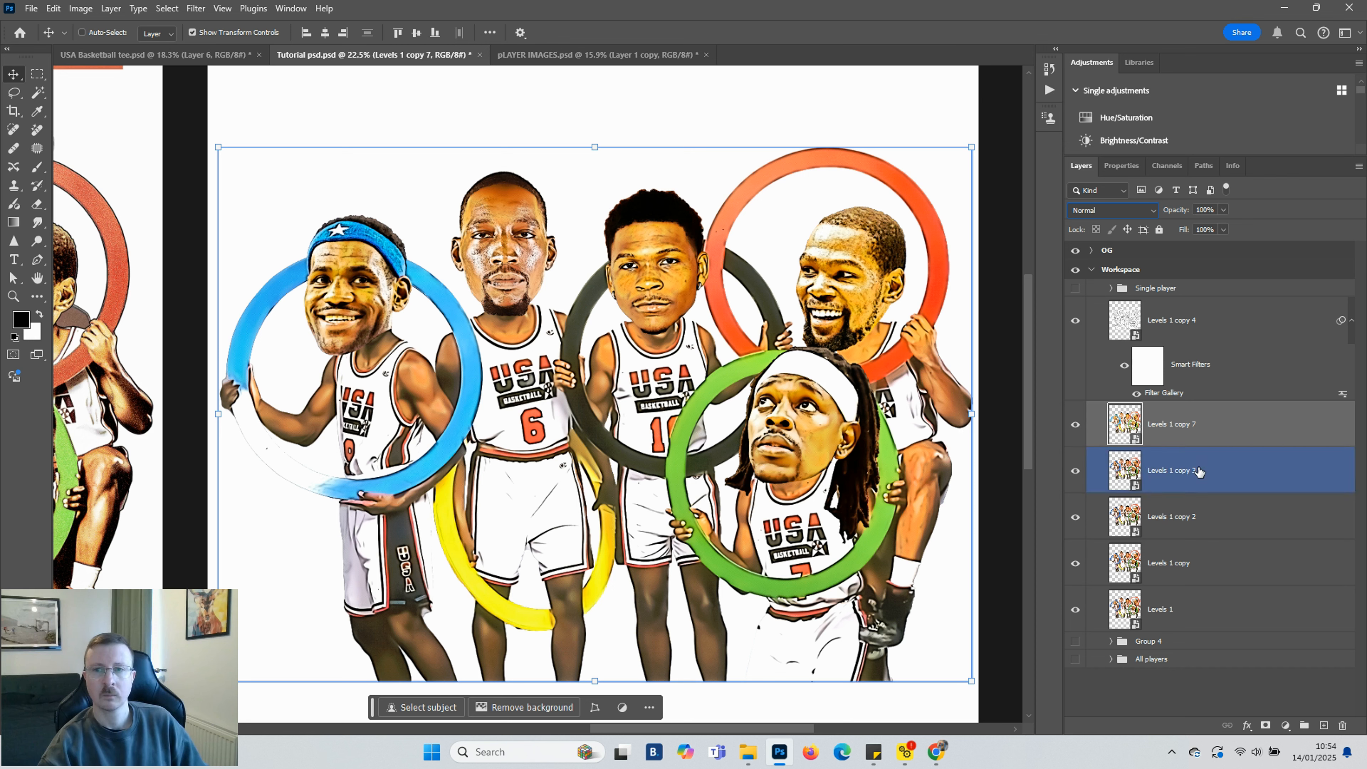
pyautogui.click(1200, 473)
pyautogui.moveTo(1252, 475); pyautogui.dragTo(1237, 331)
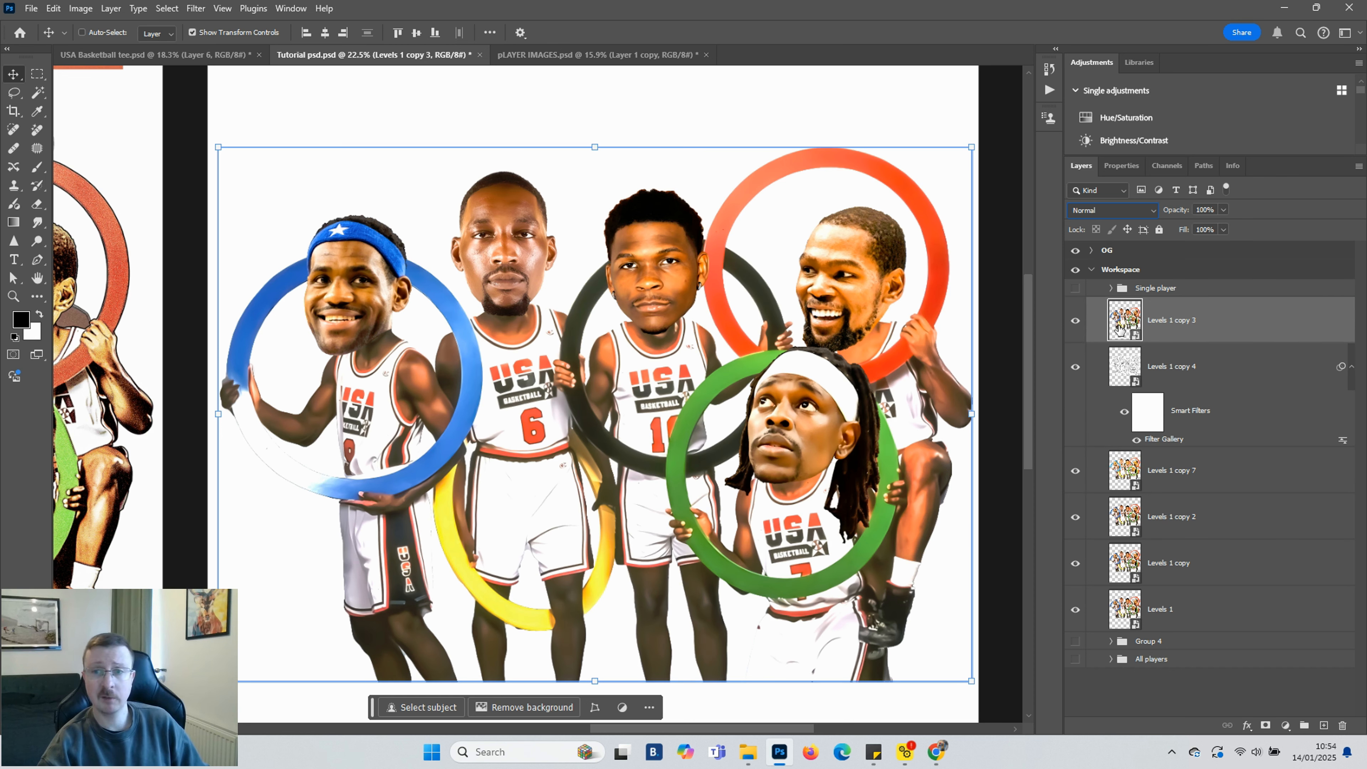
# Apply a Filter Gallery Reticulation effect to the Levels 1 copy 3 layer with Density 7, Foreground Level 1 and Background Level 50
pyautogui.click(196, 9)
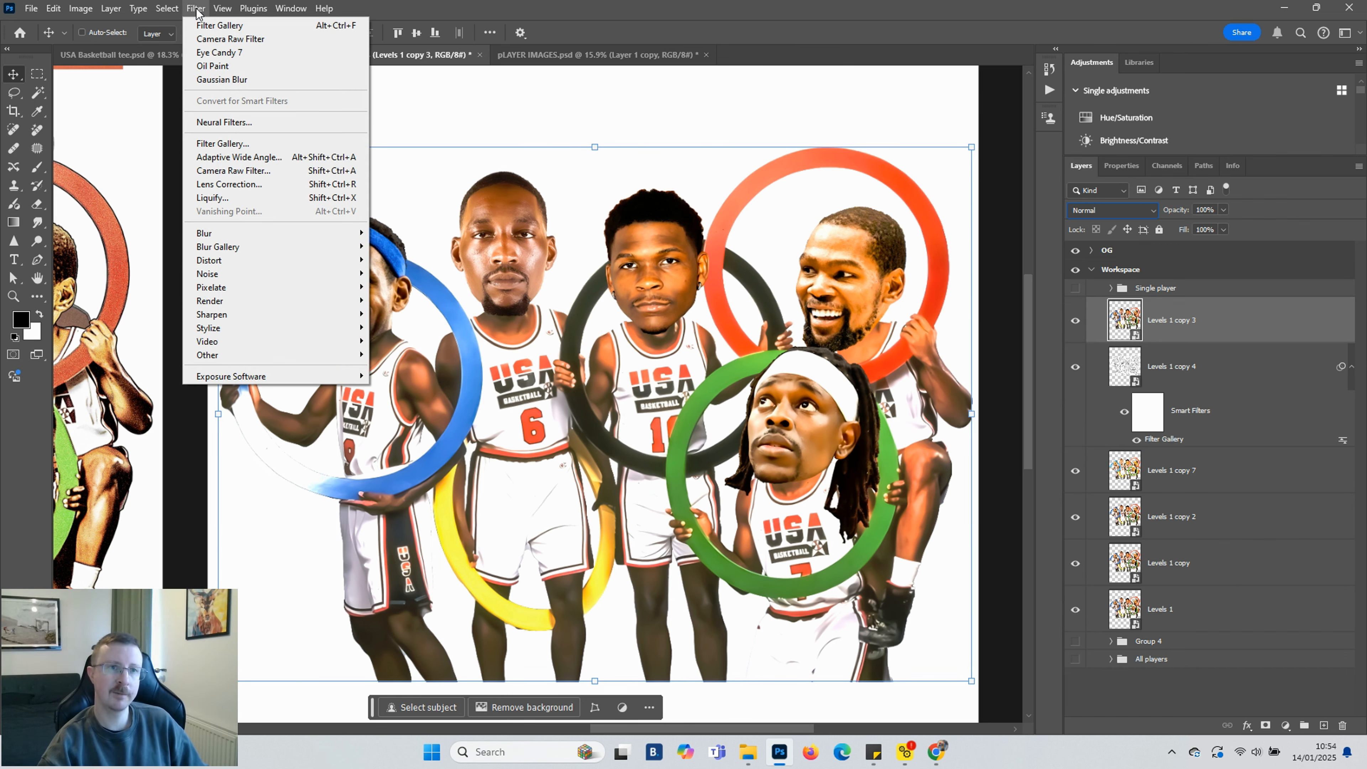
pyautogui.click(221, 143)
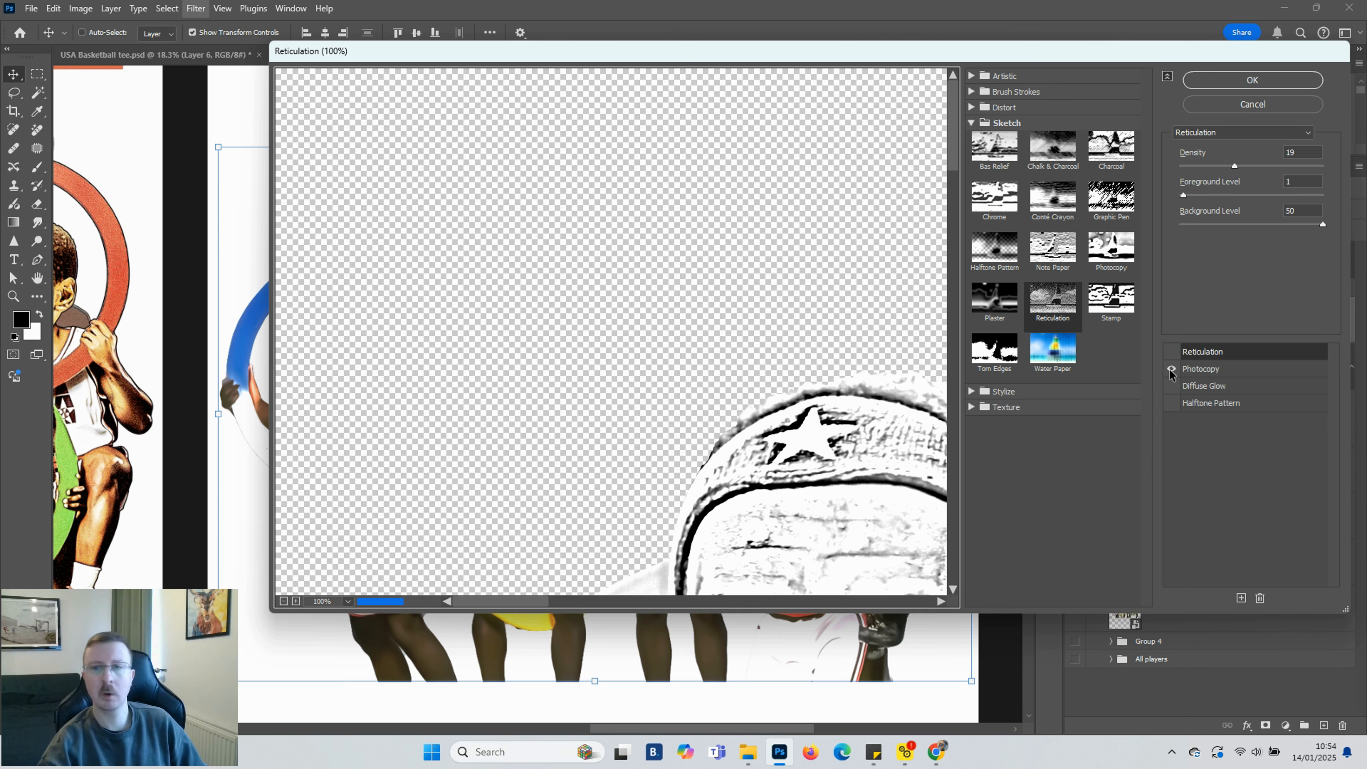
pyautogui.click(1171, 369)
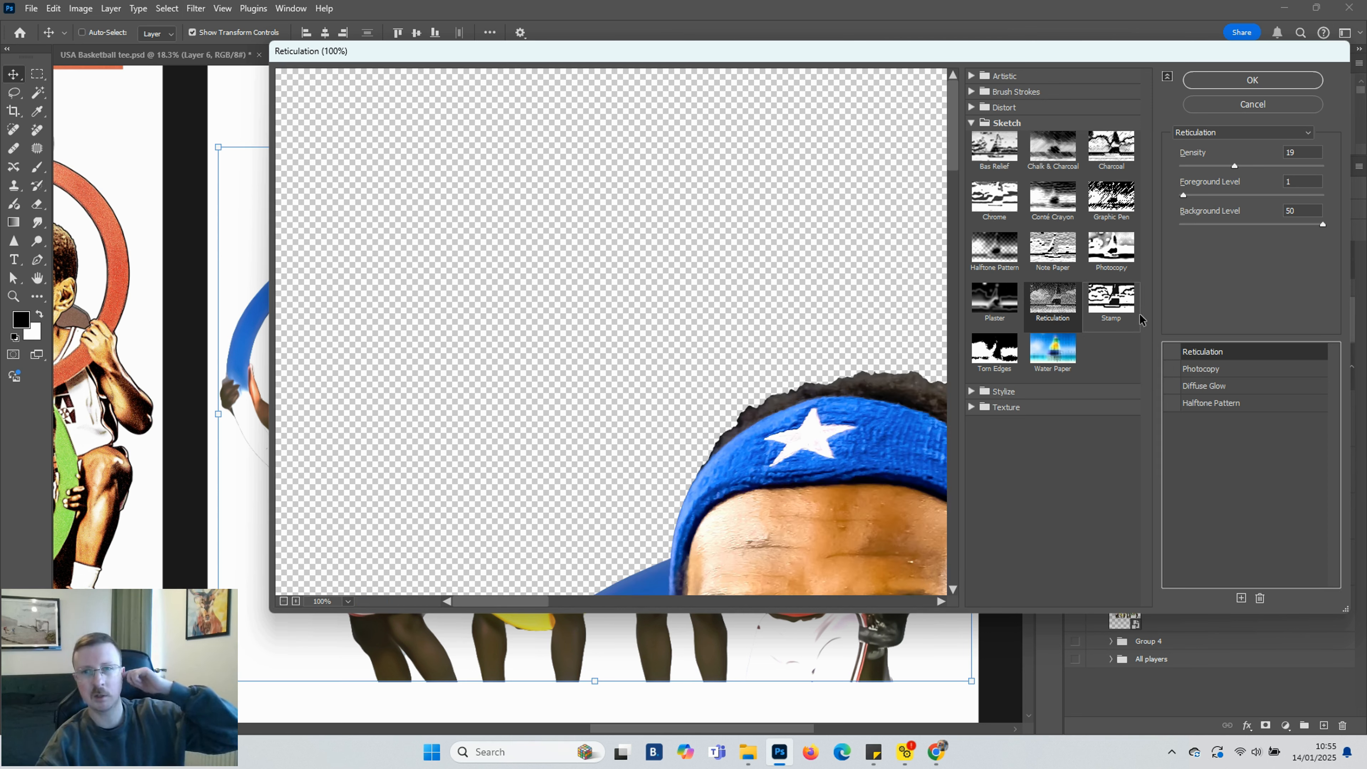
pyautogui.click(1172, 351)
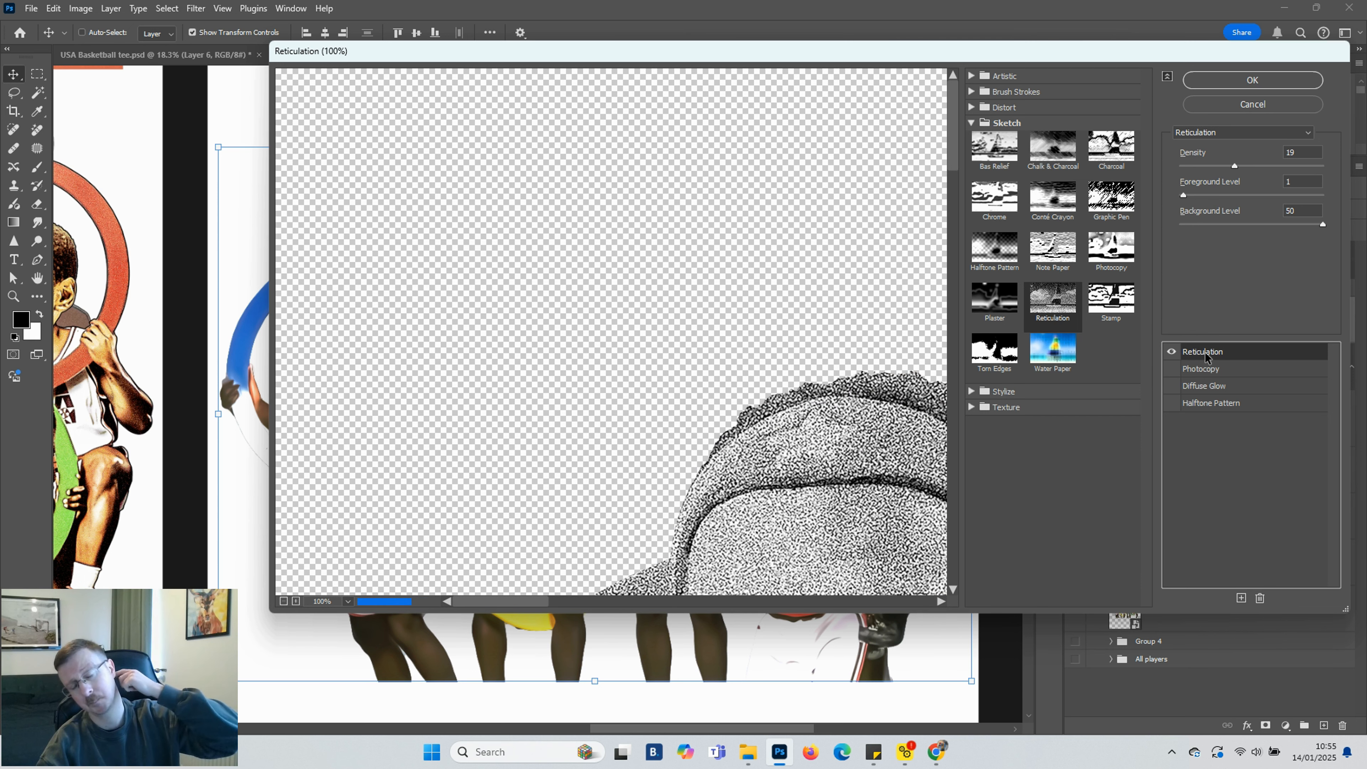
pyautogui.scroll(-1, 767, 312)
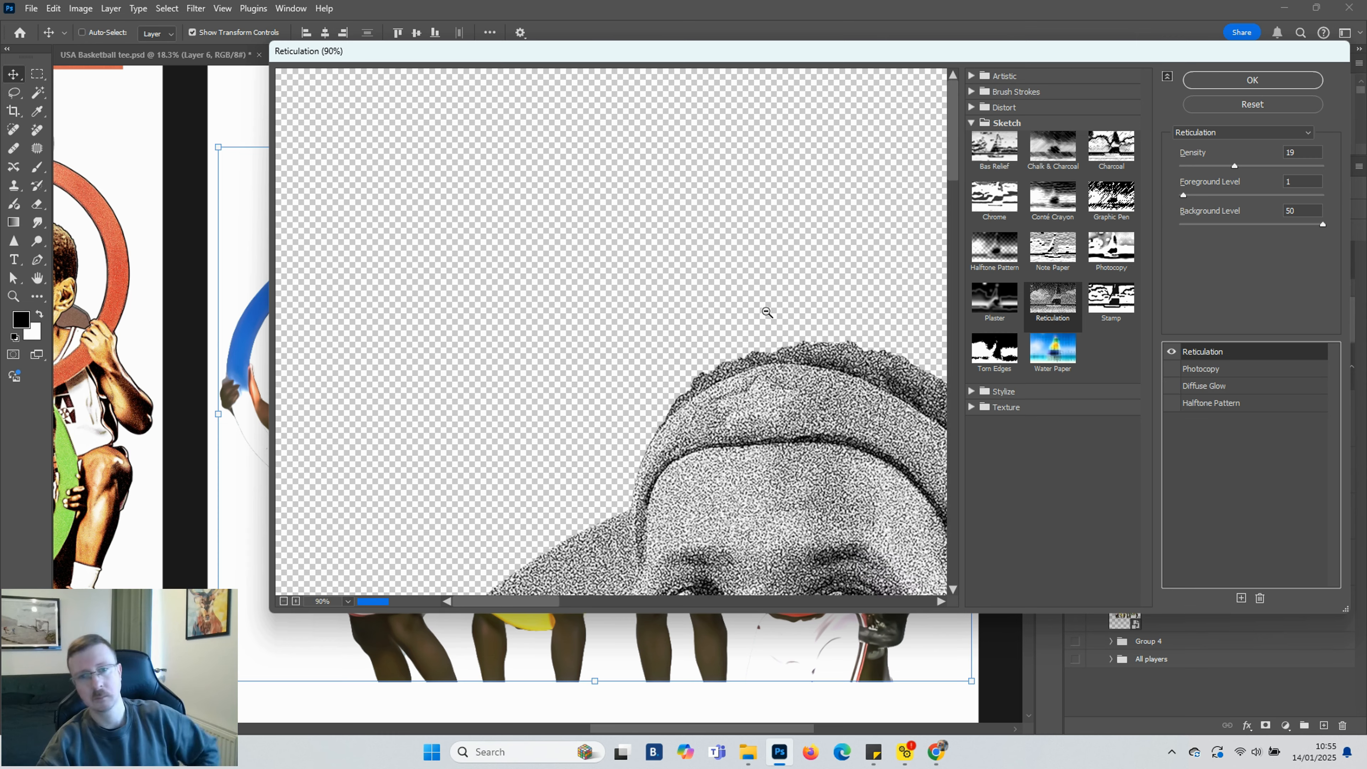
pyautogui.scroll(-5, 767, 312)
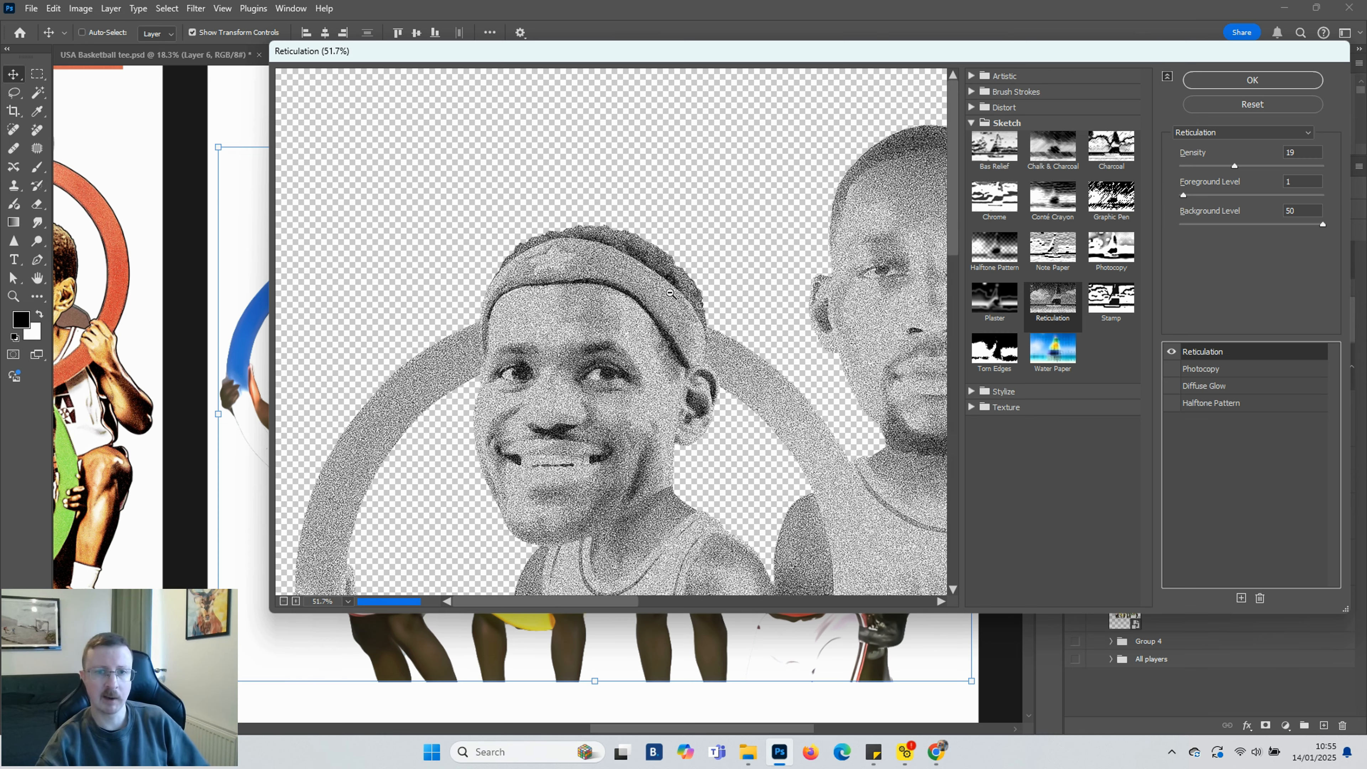
pyautogui.scroll(-4, 670, 292)
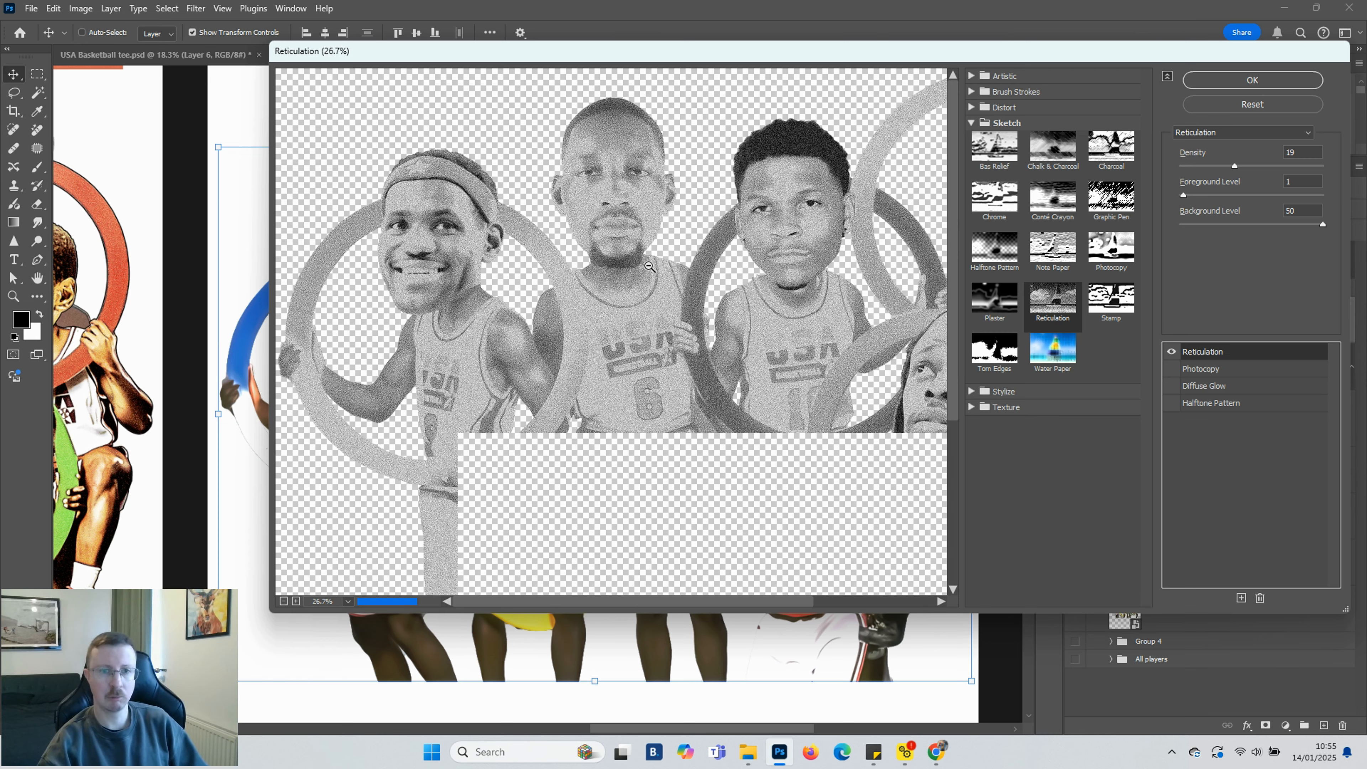
pyautogui.scroll(-3, 650, 266)
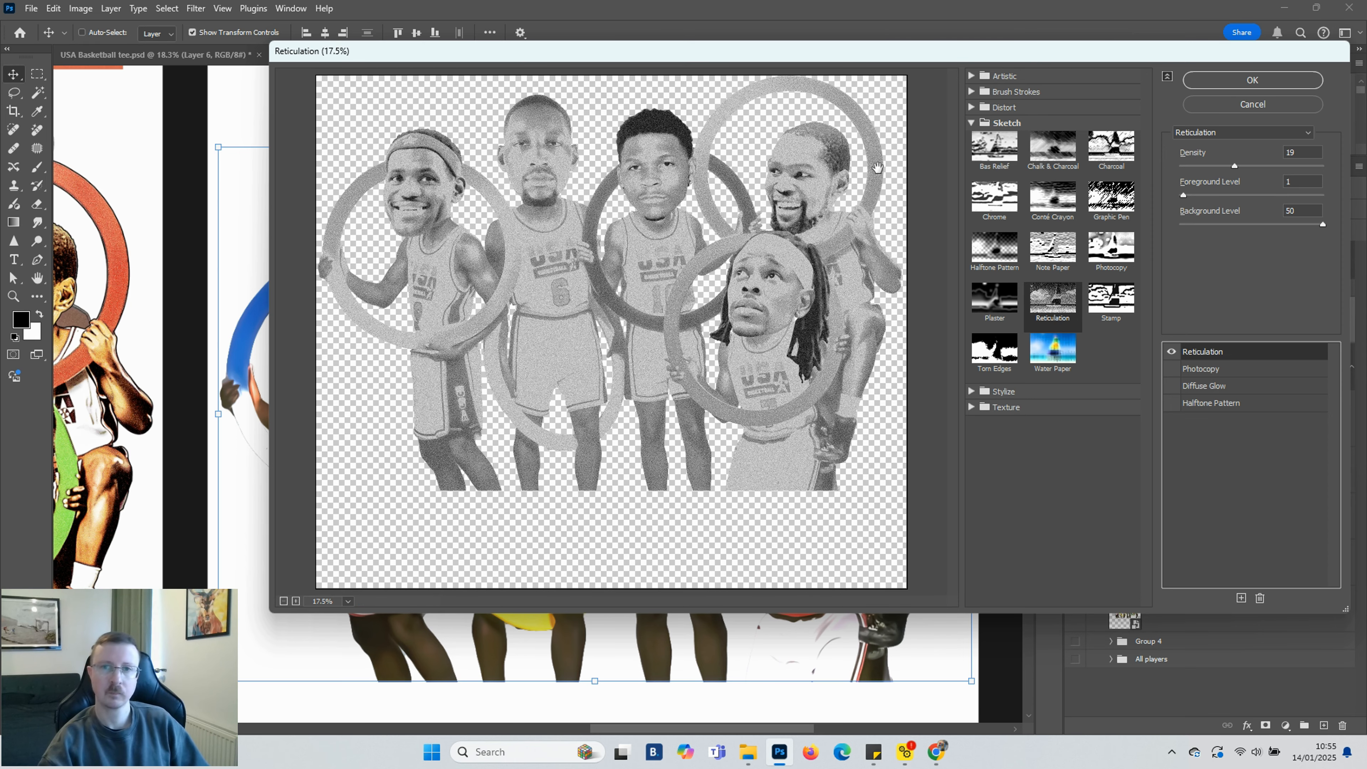
pyautogui.click(1279, 167)
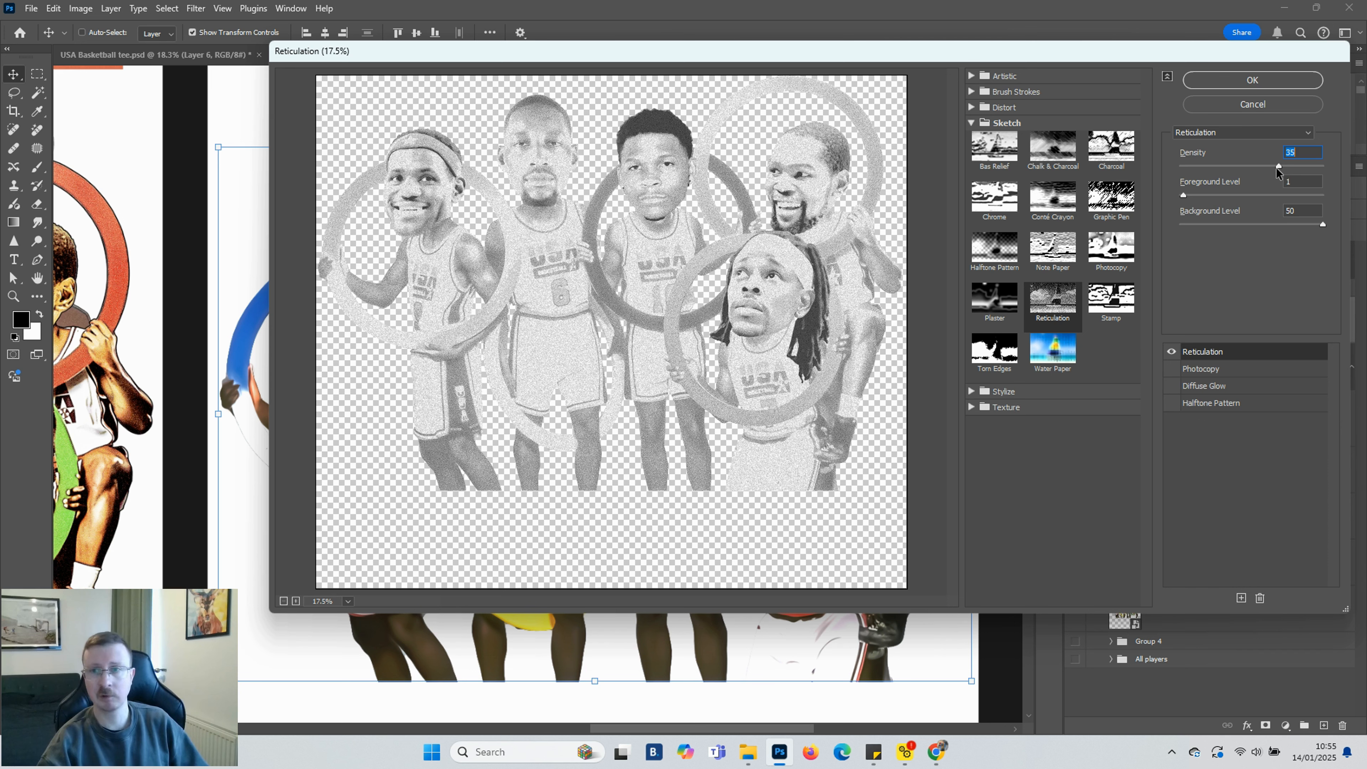
pyautogui.click(1258, 167)
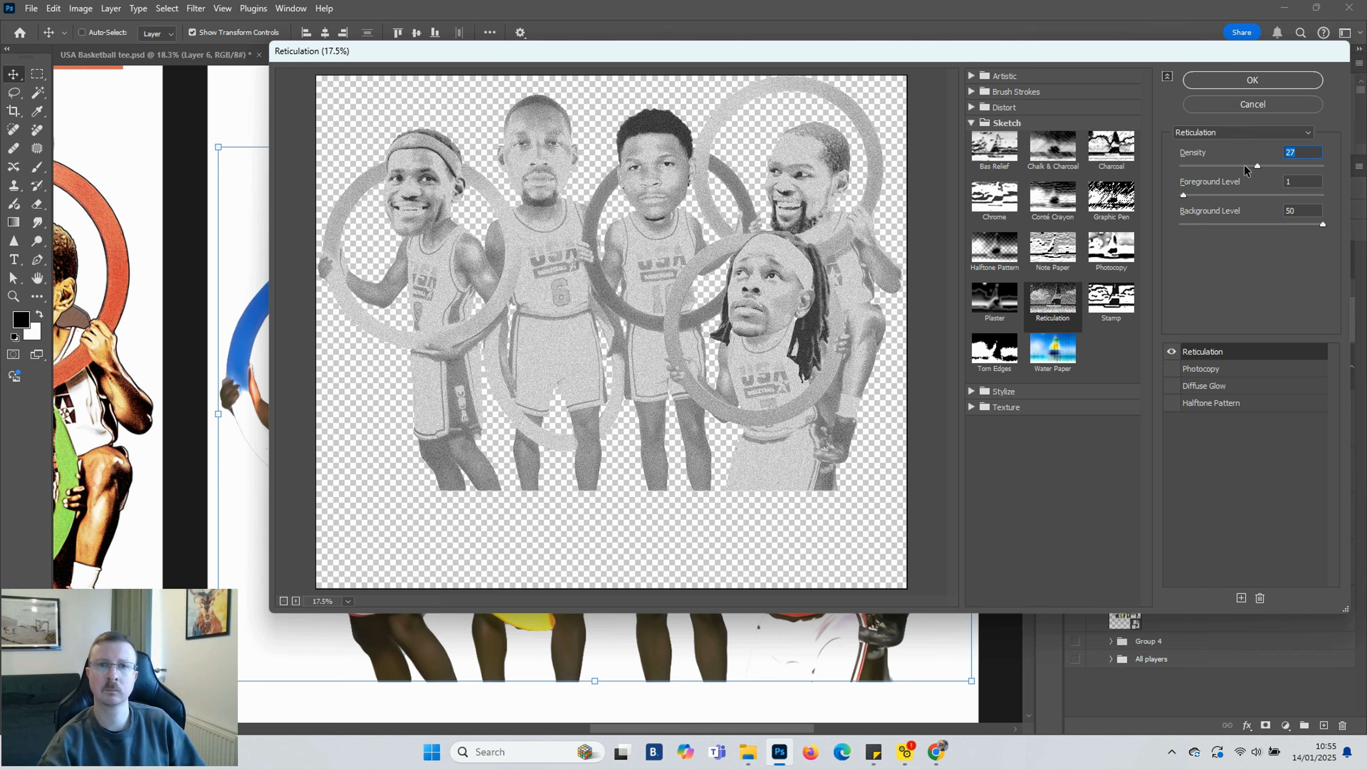
pyautogui.click(1190, 167)
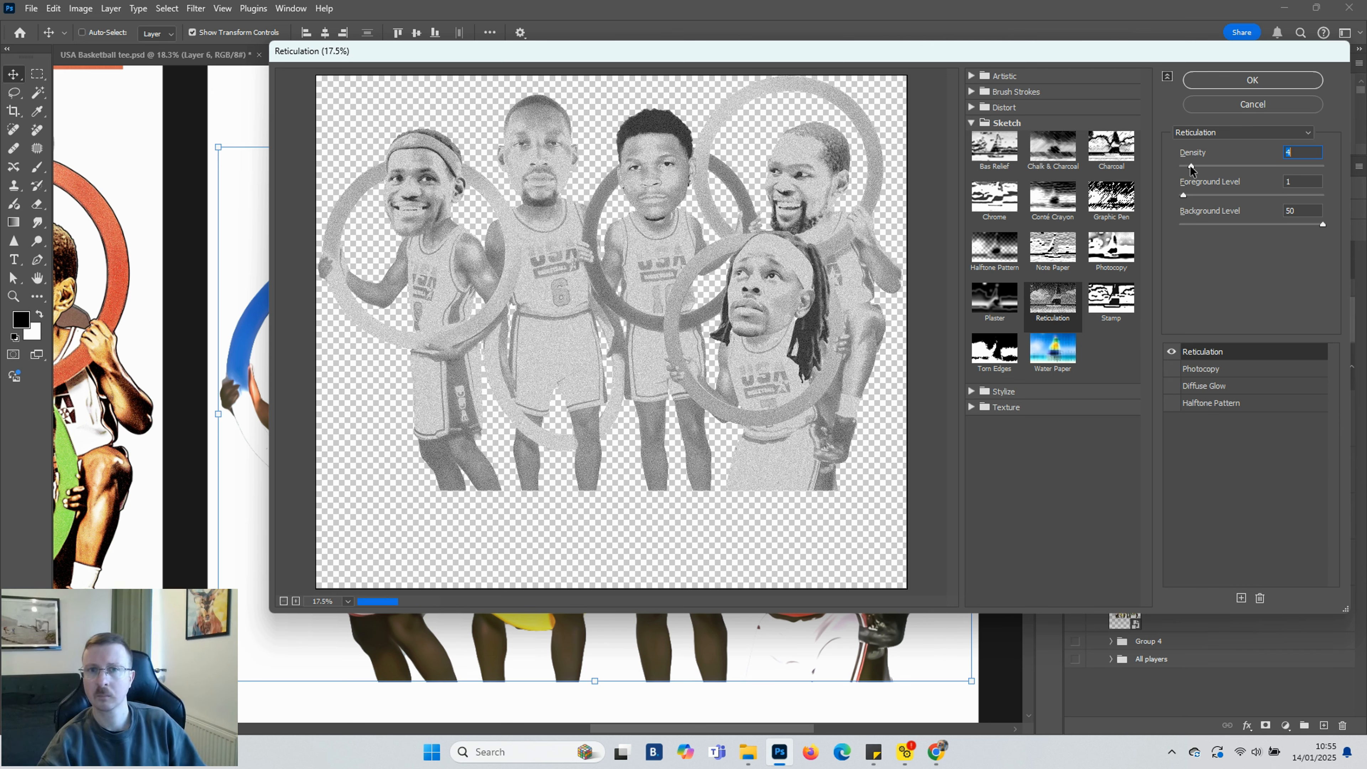
pyautogui.scroll(1, 751, 193)
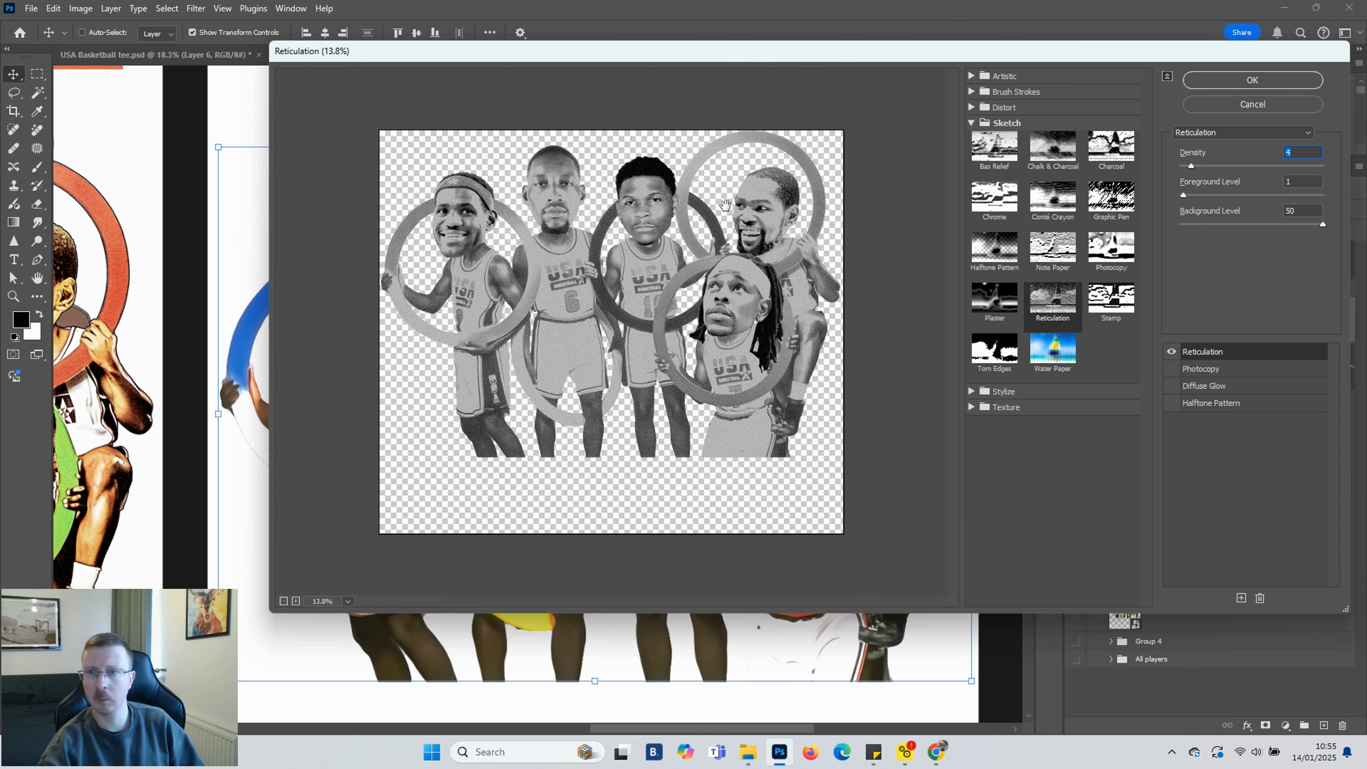
pyautogui.scroll(1, 728, 206)
pyautogui.scroll(1, 731, 205)
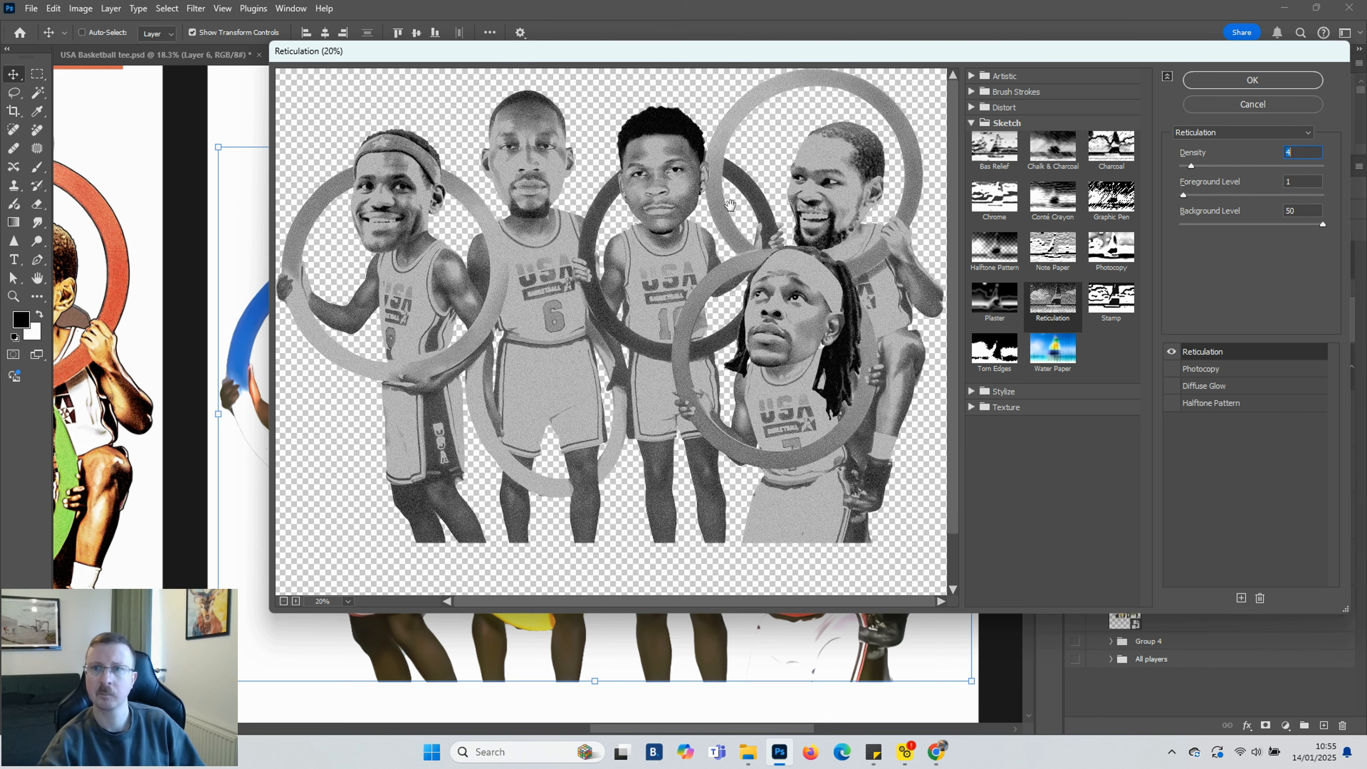
pyautogui.moveTo(1198, 168); pyautogui.dragTo(1202, 171)
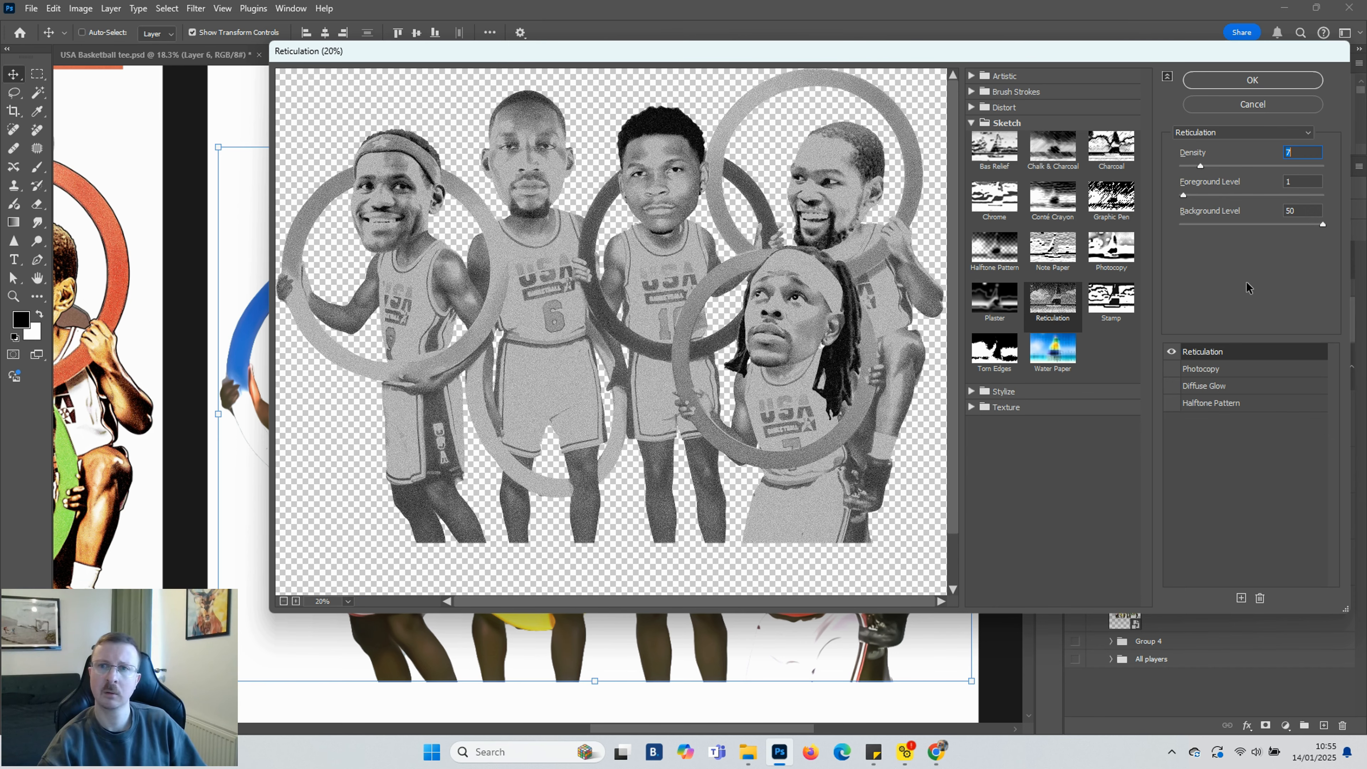
pyautogui.click(1244, 83)
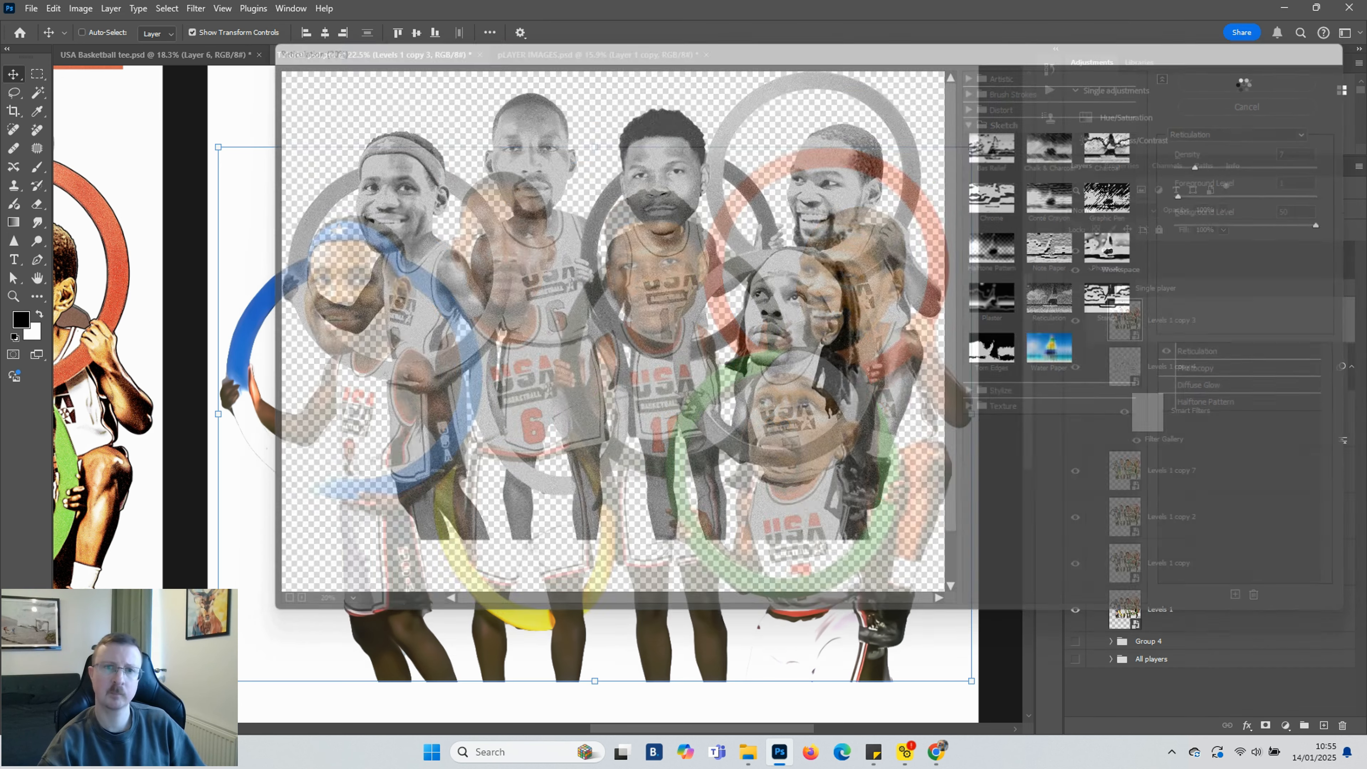
# Set the Levels 1 copy 3 layer's blend mode to Screen and its opacity to 36%
pyautogui.click(1168, 245)
pyautogui.click(1153, 209)
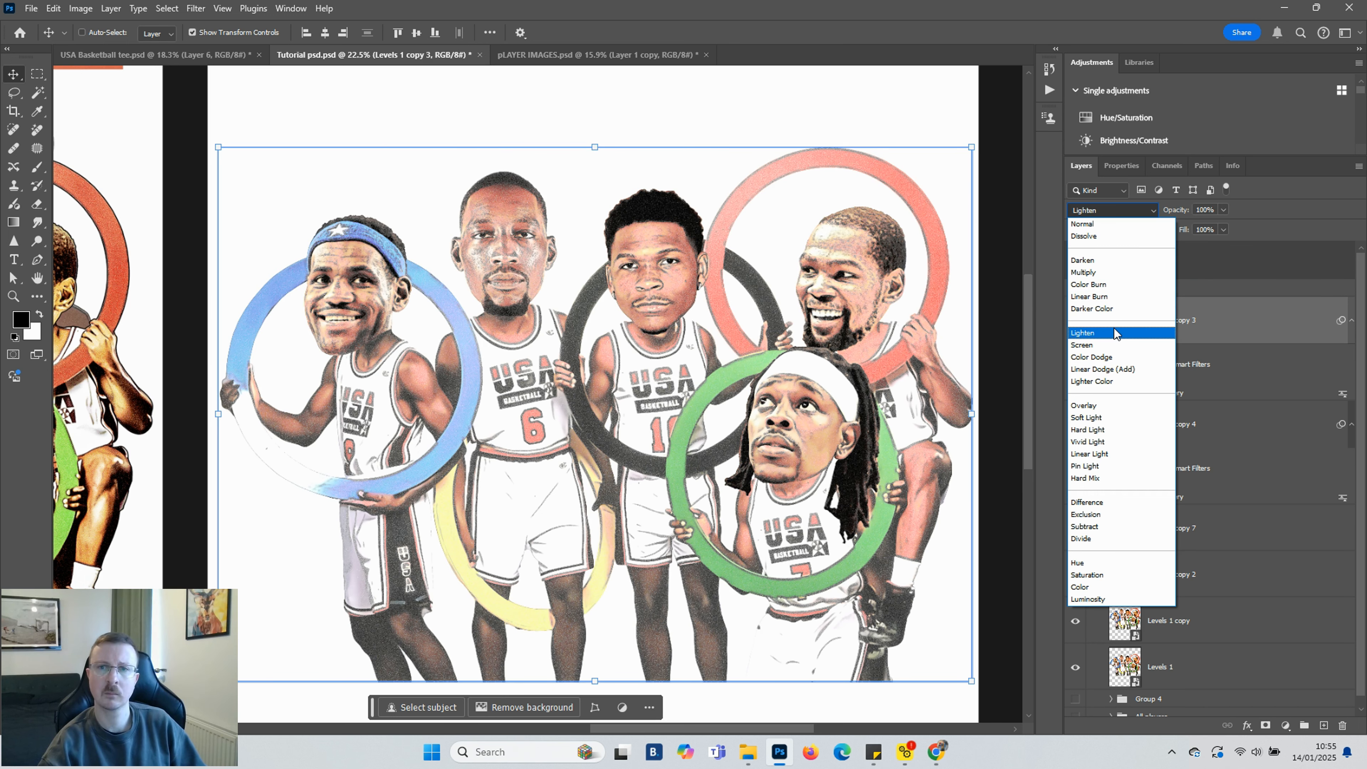
pyautogui.click(1099, 346)
pyautogui.moveTo(1223, 209); pyautogui.dragTo(1182, 226)
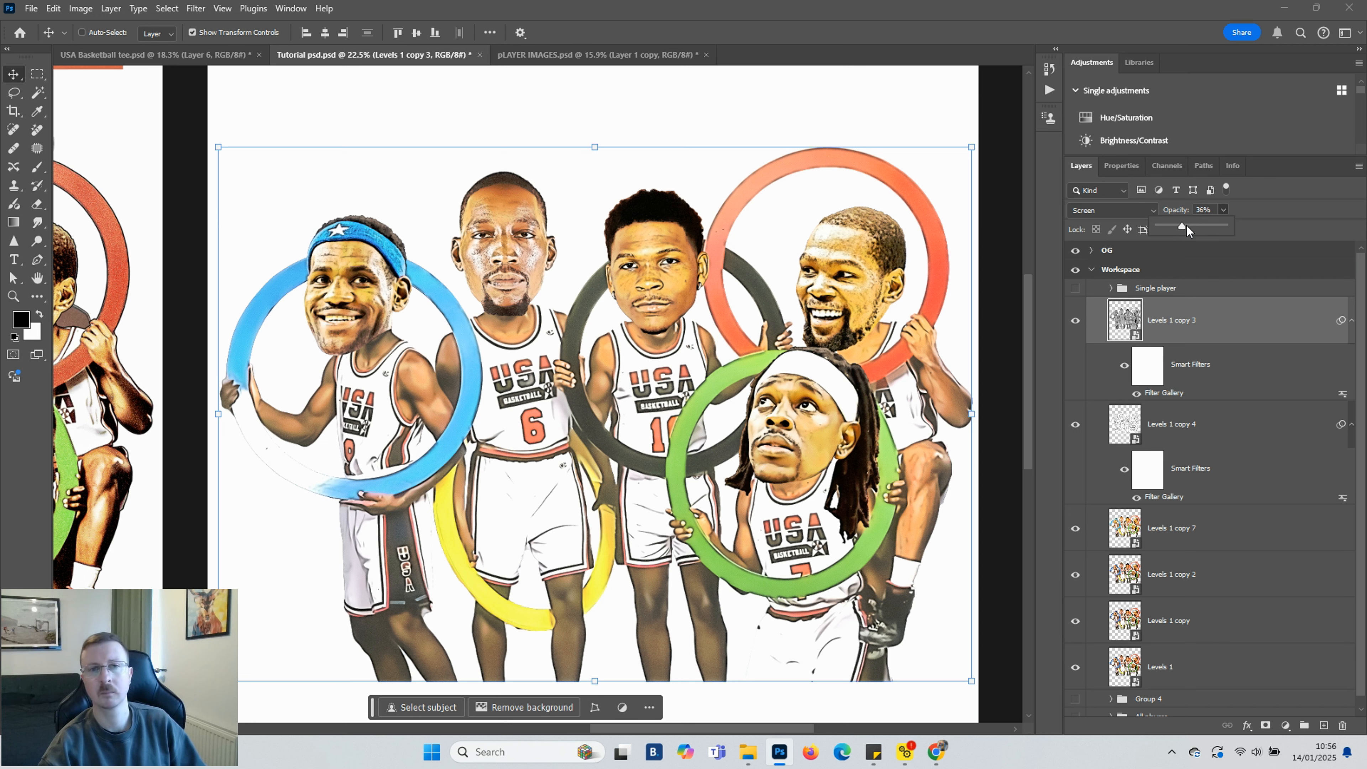
# Add a Posterize adjustment layer at the top of the Workspace group and set its levels to 4
pyautogui.click(1229, 426)
pyautogui.moveTo(1228, 425); pyautogui.dragTo(1200, 326)
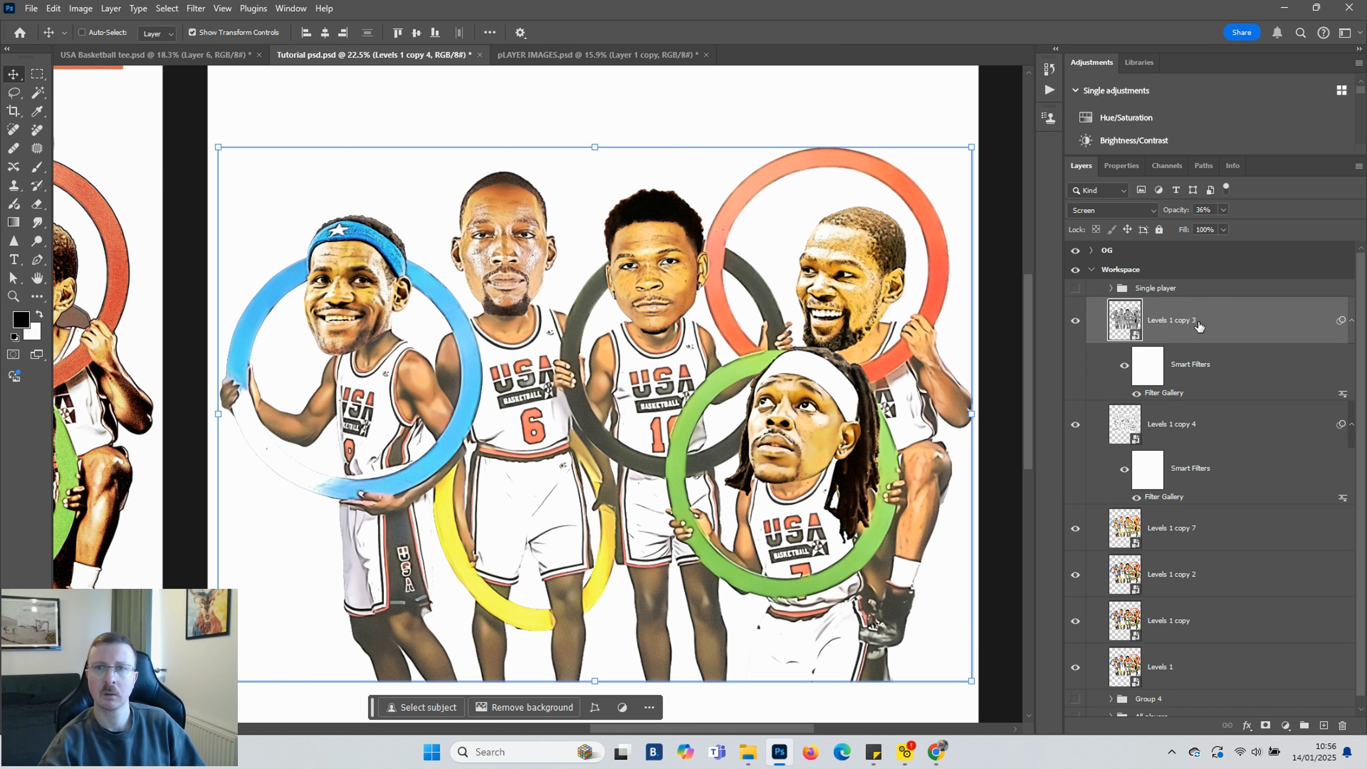
pyautogui.click(1287, 727)
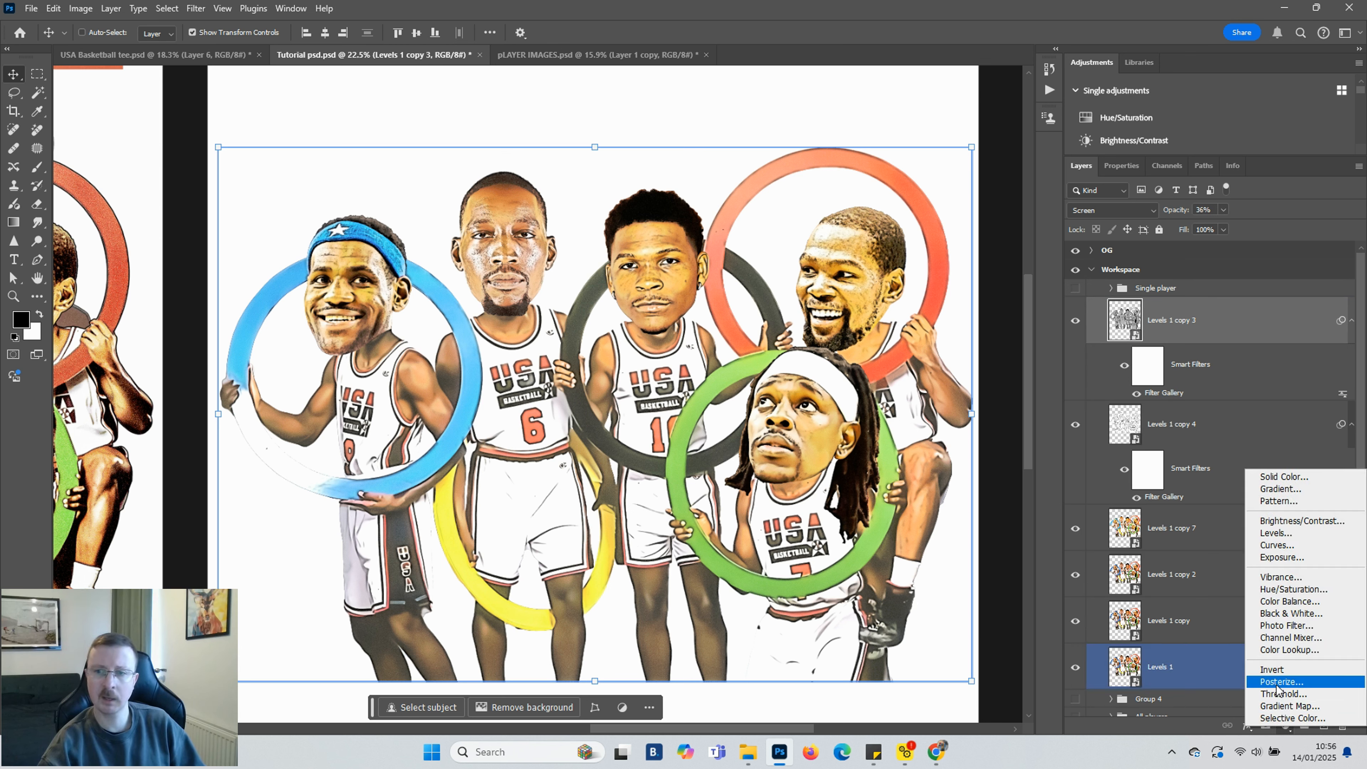
pyautogui.click(1280, 684)
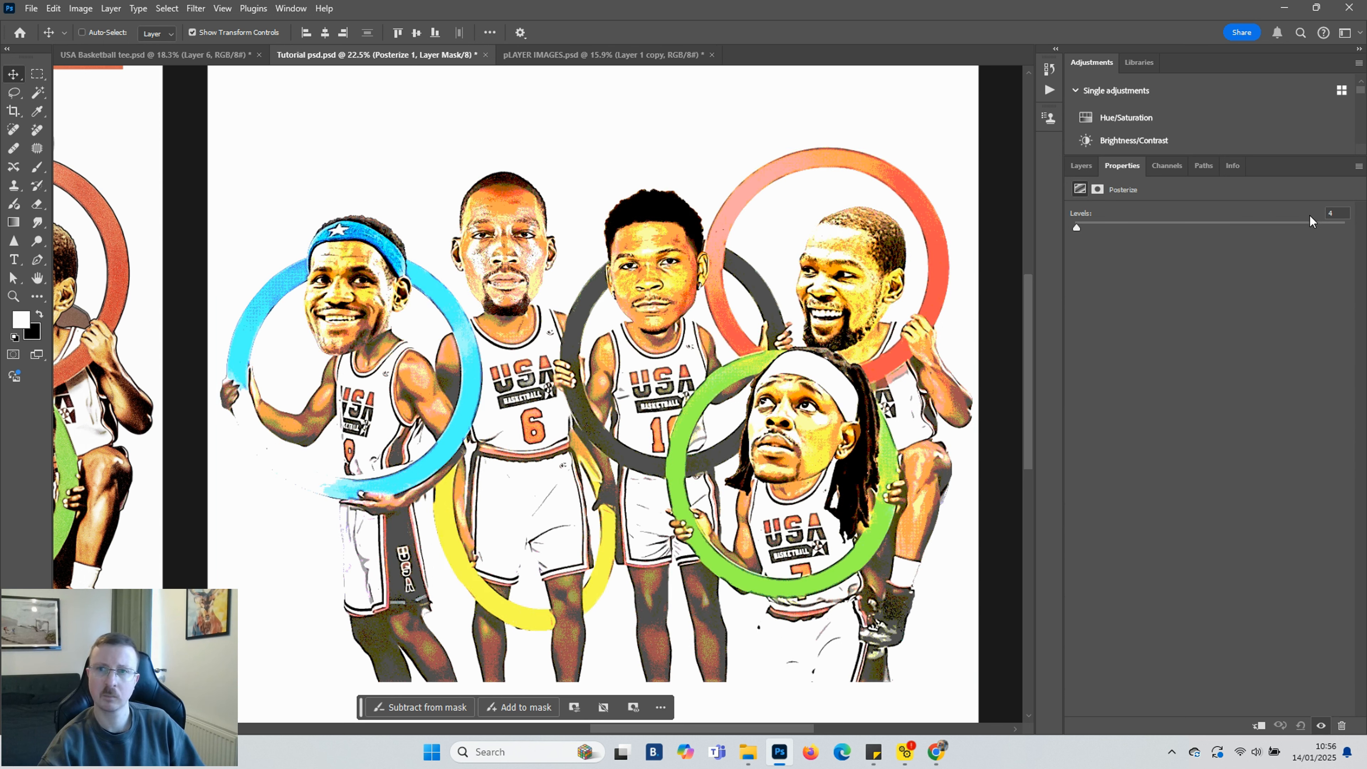
pyautogui.moveTo(1077, 227); pyautogui.dragTo(1105, 227)
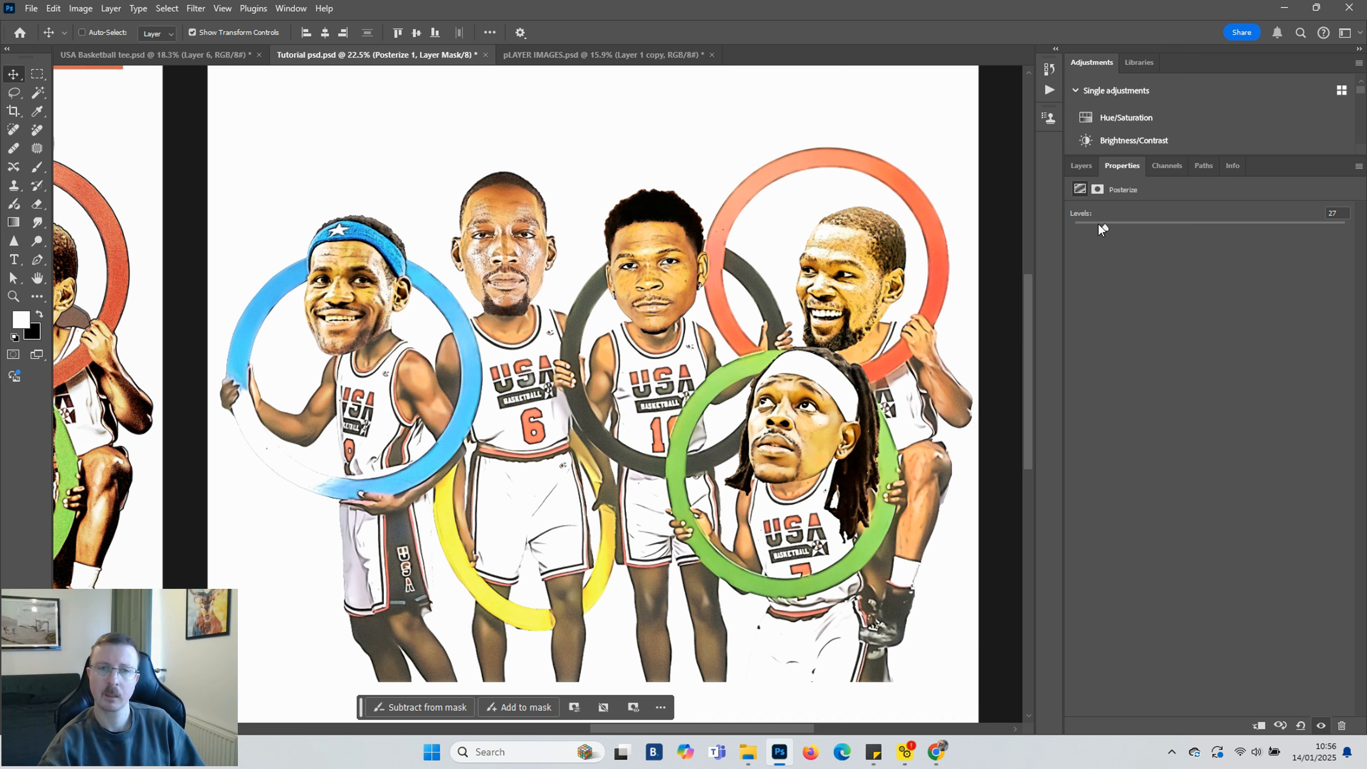
pyautogui.moveTo(1087, 225); pyautogui.dragTo(1077, 224)
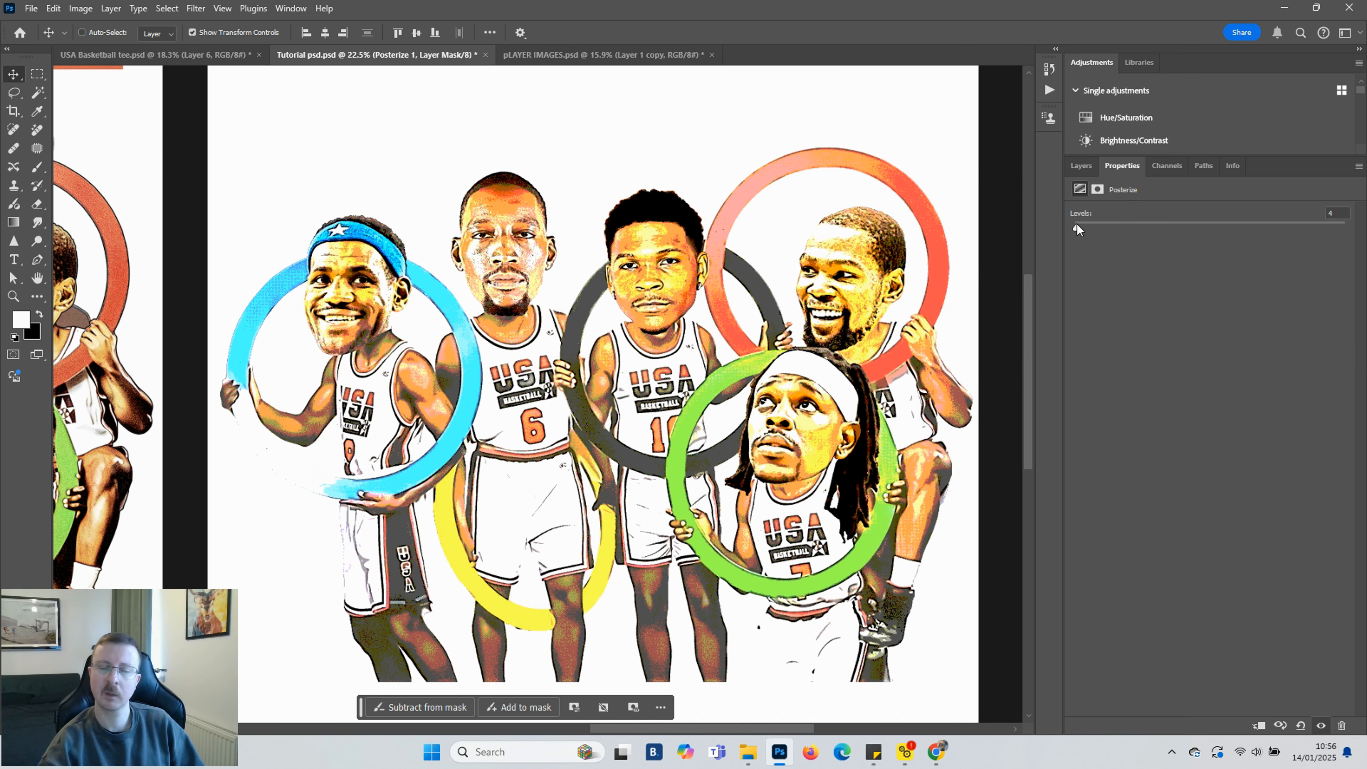
pyautogui.click(1083, 171)
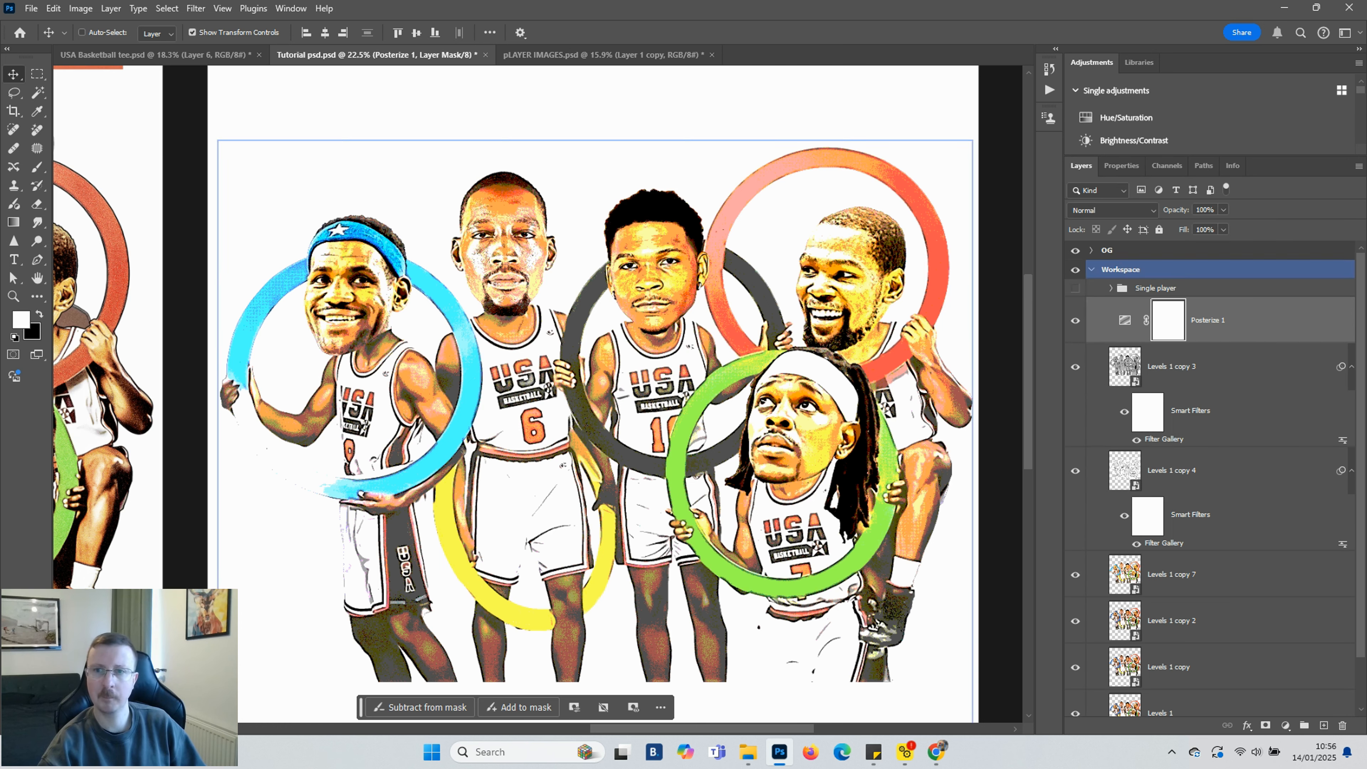
# Select the layers from Posterize 1 down to Levels 1 copy 7 and convert them into a single smart object
pyautogui.click(1238, 371)
pyautogui.click(1225, 473)
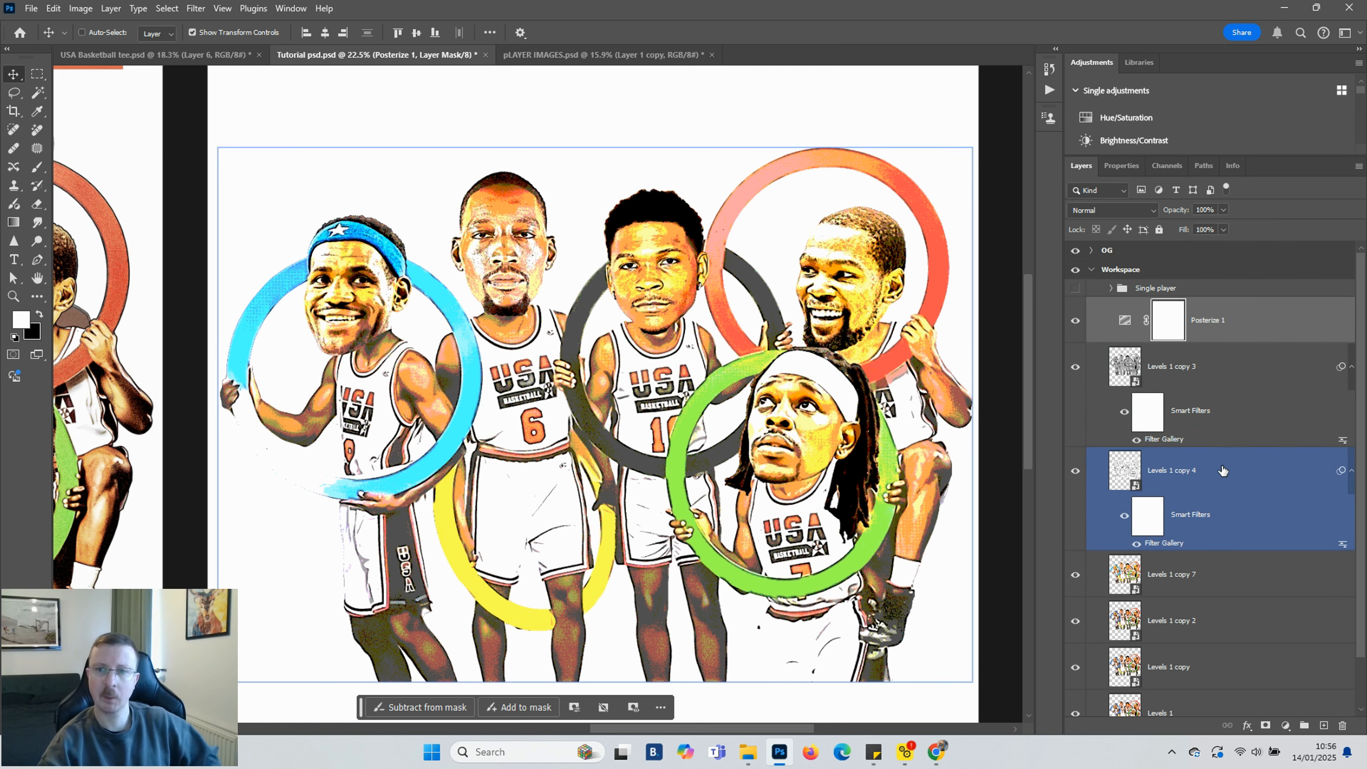
pyautogui.click(1227, 581)
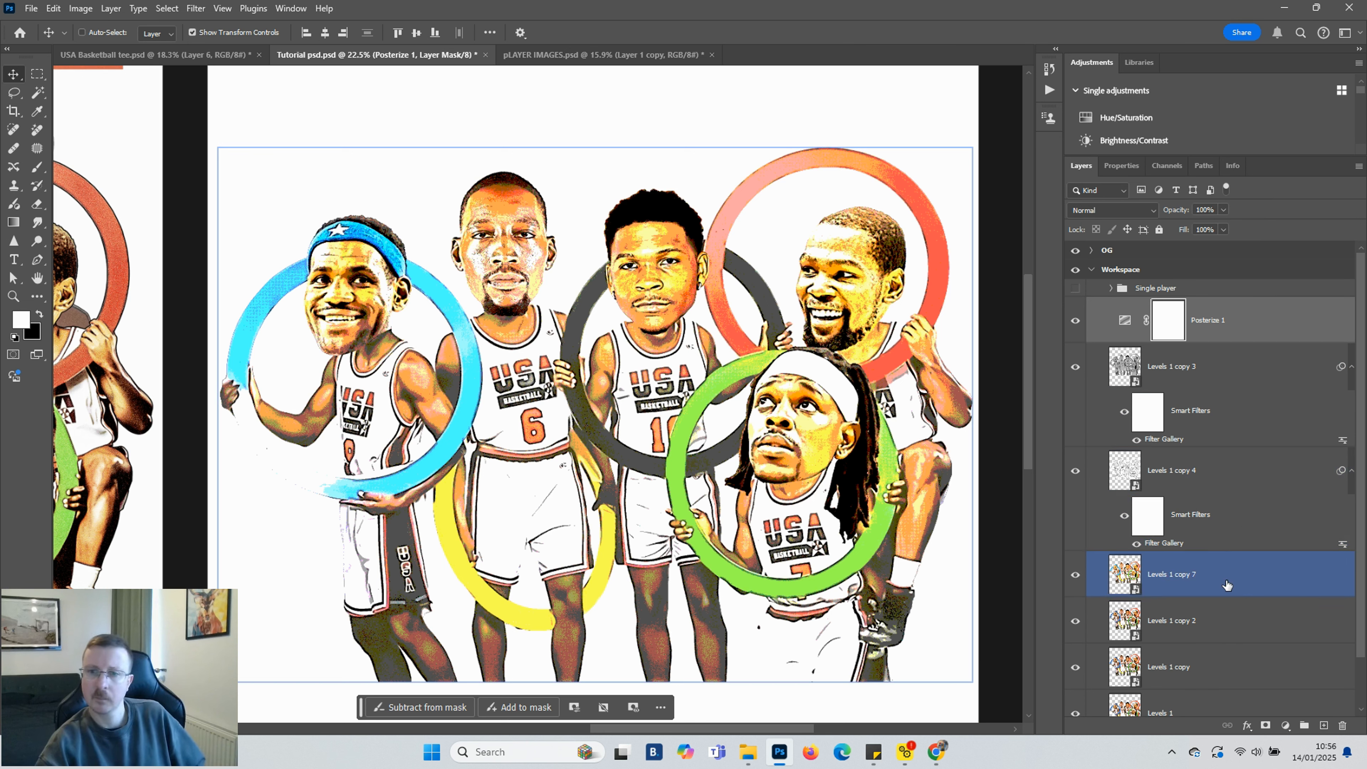
pyautogui.click(1230, 375)
pyautogui.click(1229, 319)
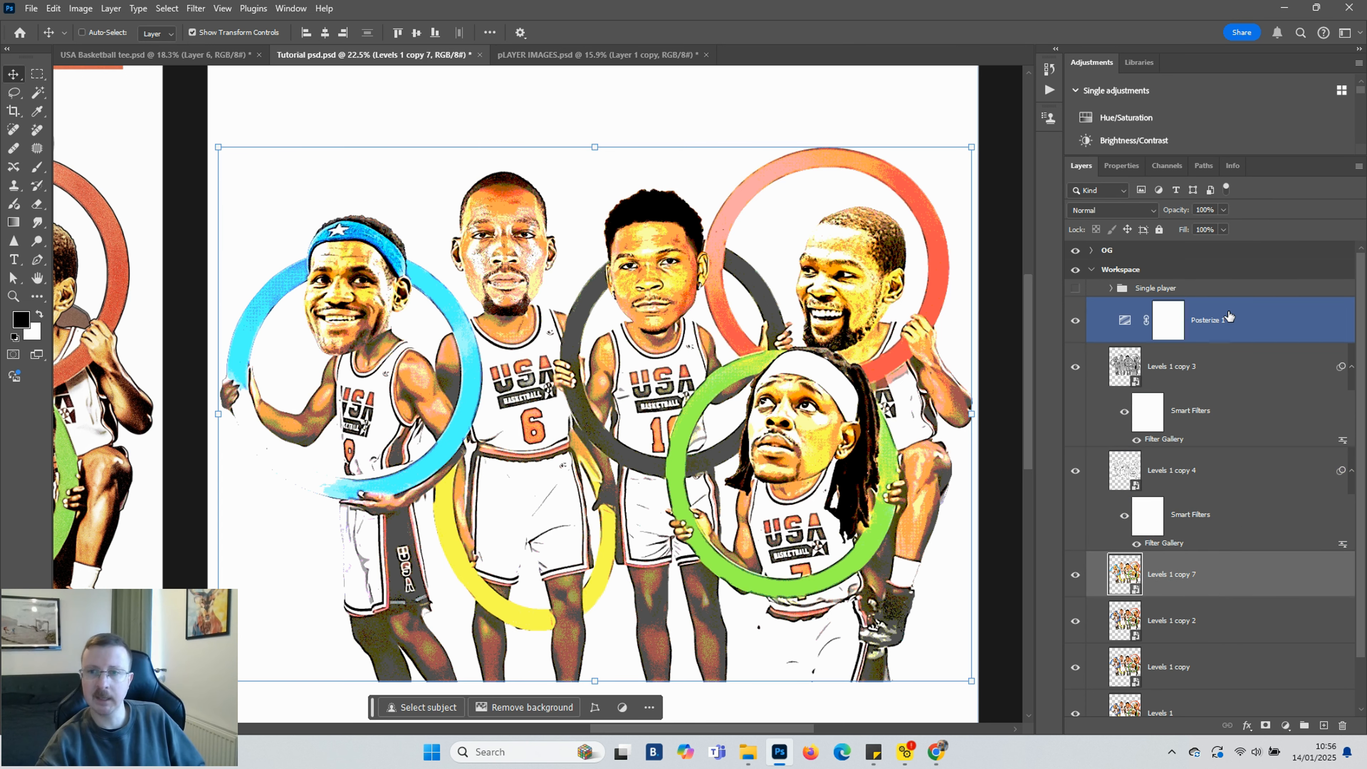
pyautogui.keyDown('shift'); pyautogui.click(1230, 317); pyautogui.keyUp('shift')
pyautogui.rightClick(1229, 317)
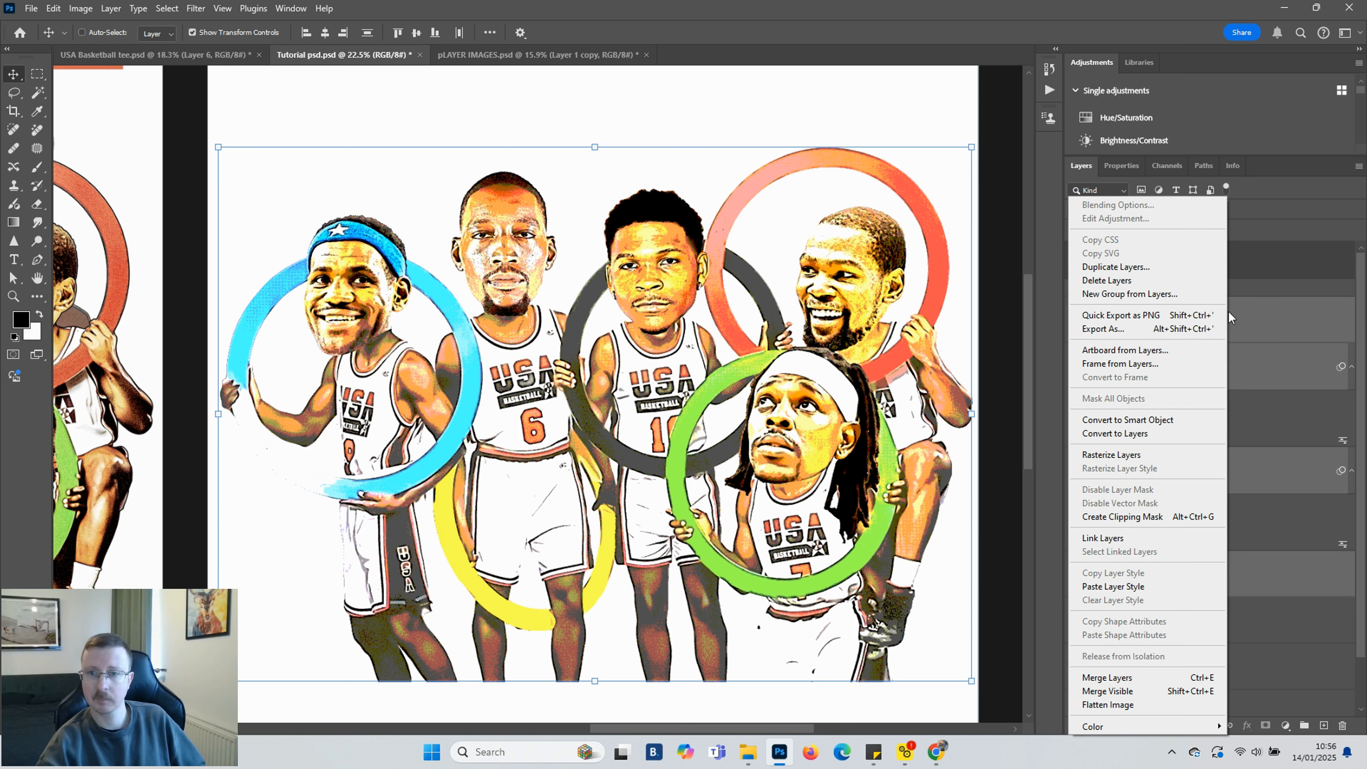
pyautogui.click(1163, 418)
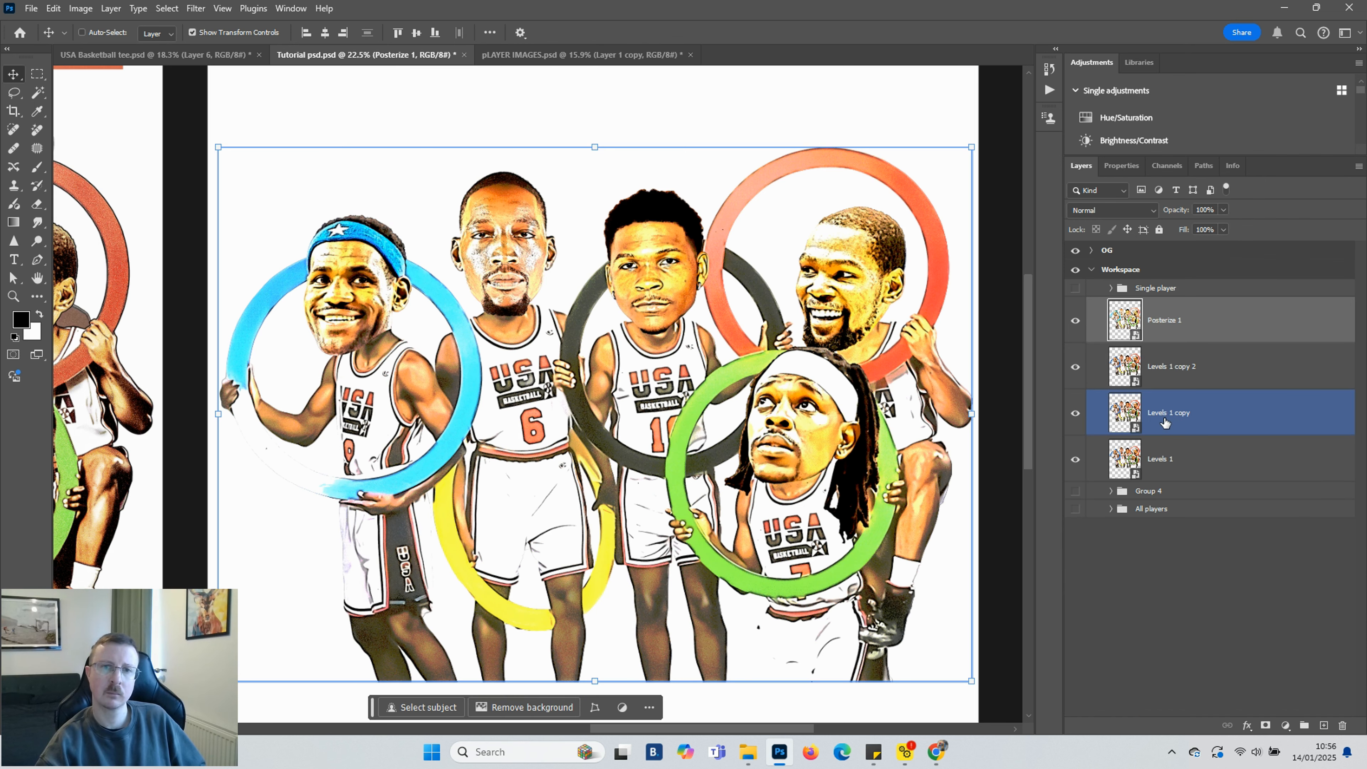
# Add a Levels adjustment layer with input black point 12 and midtone 0.83, toggling it to compare
pyautogui.scroll(-2, 496, 384)
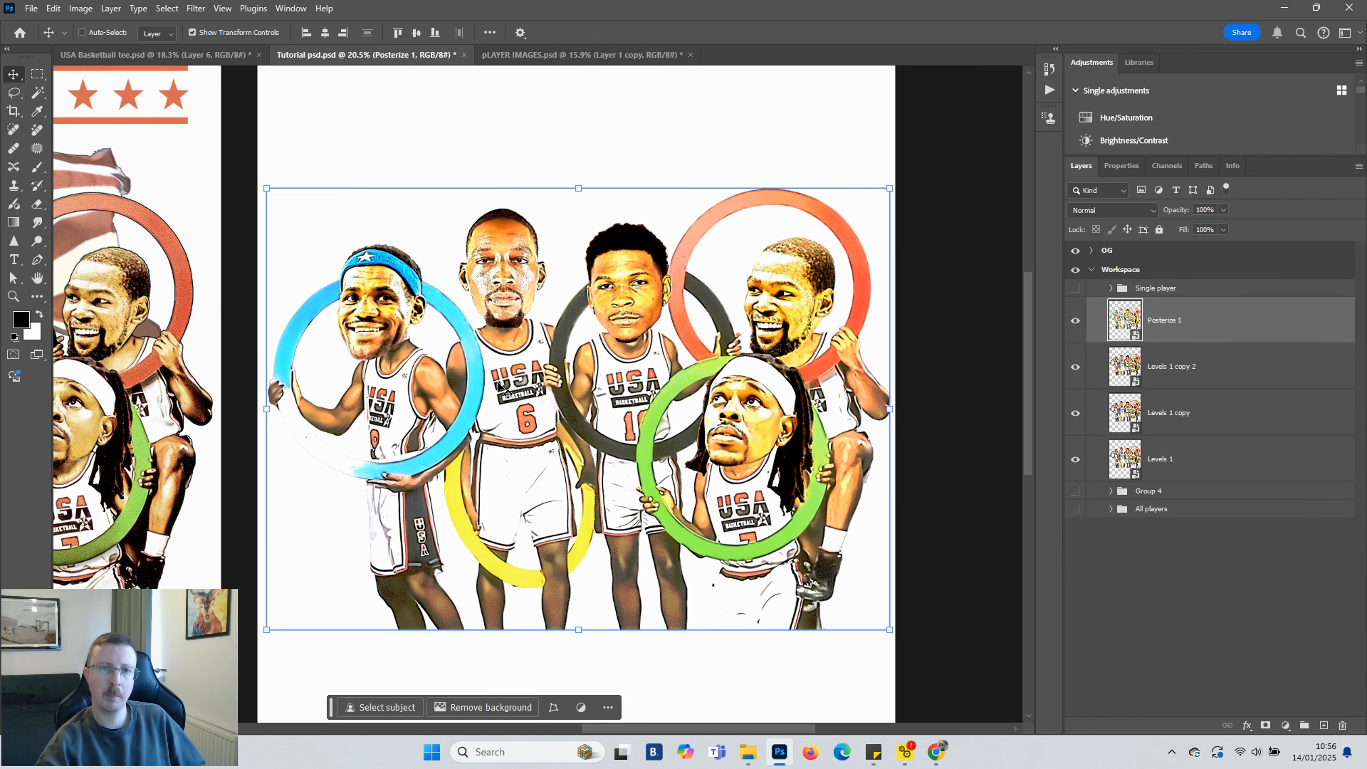
pyautogui.moveTo(753, 728); pyautogui.dragTo(731, 708)
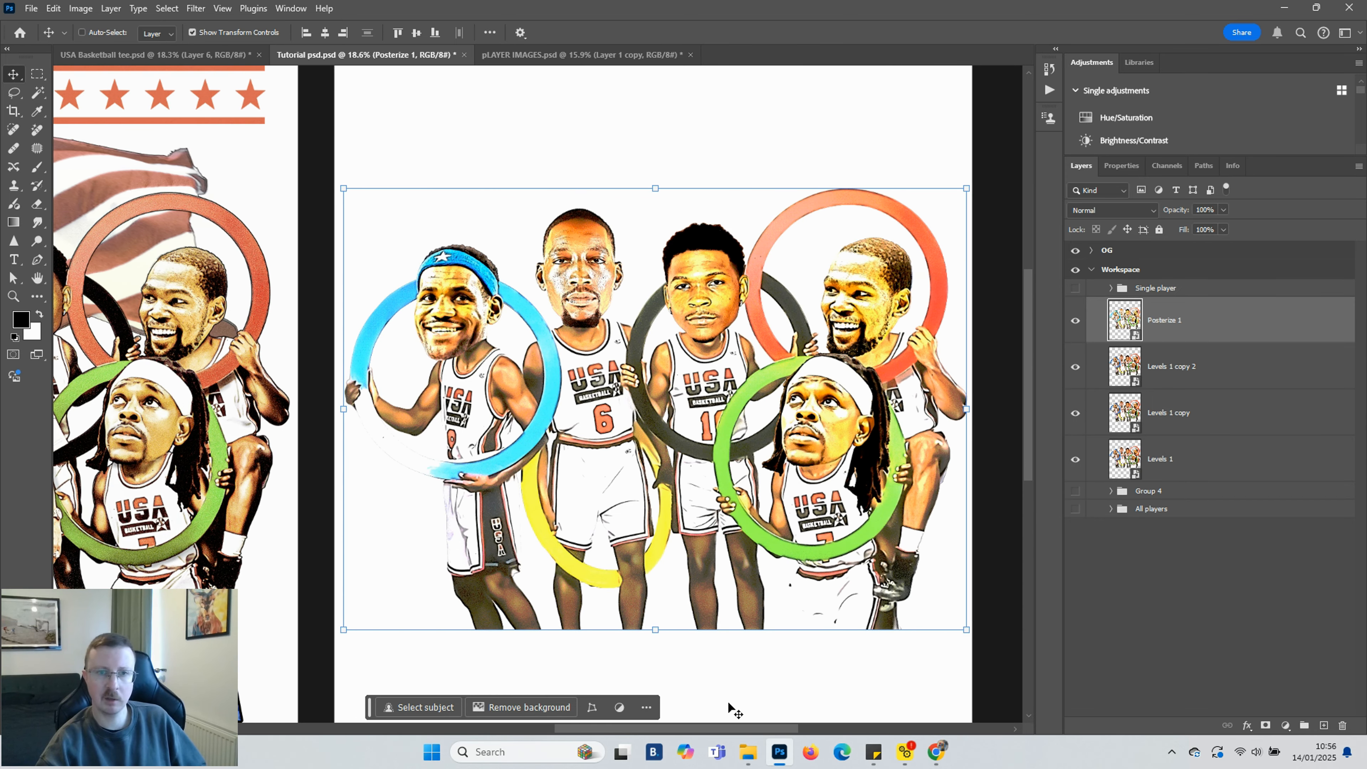
pyautogui.scroll(2, 734, 398)
pyautogui.click(1286, 725)
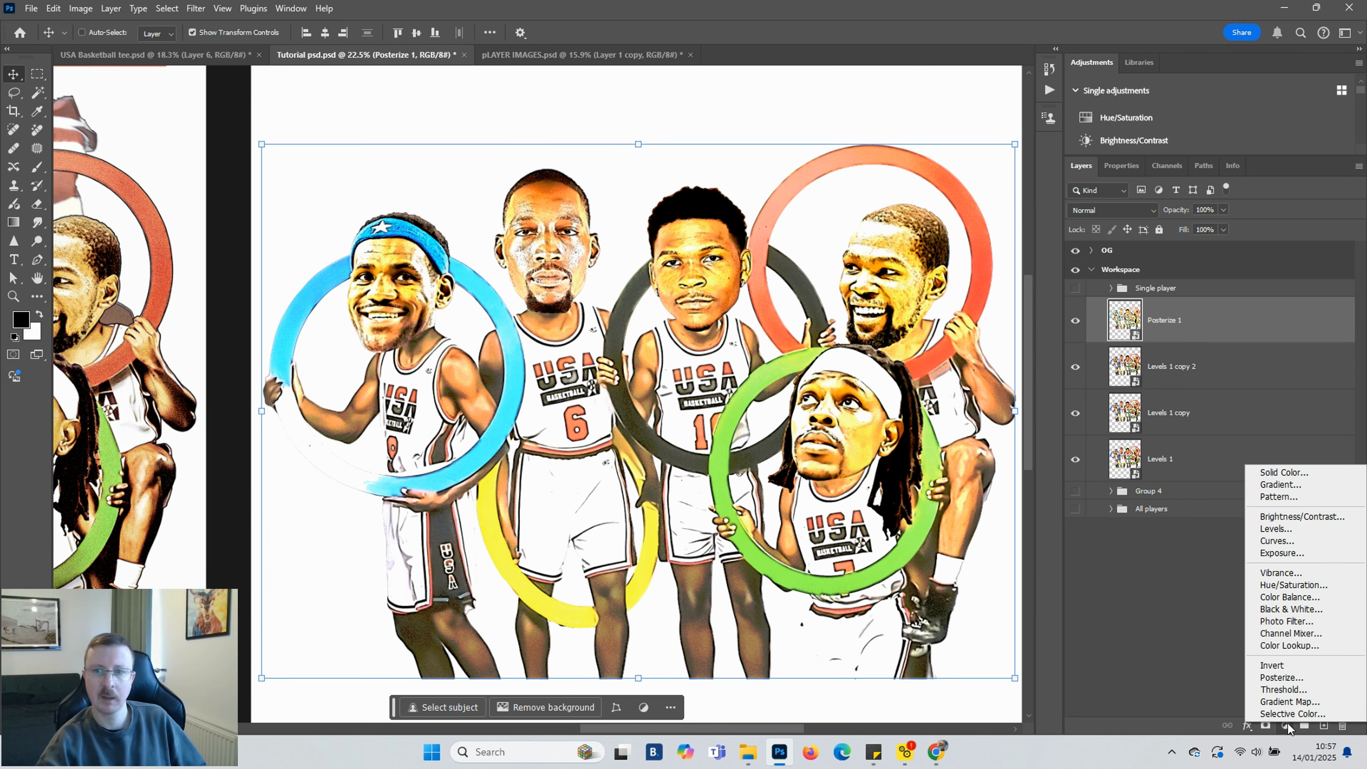
pyautogui.click(1292, 529)
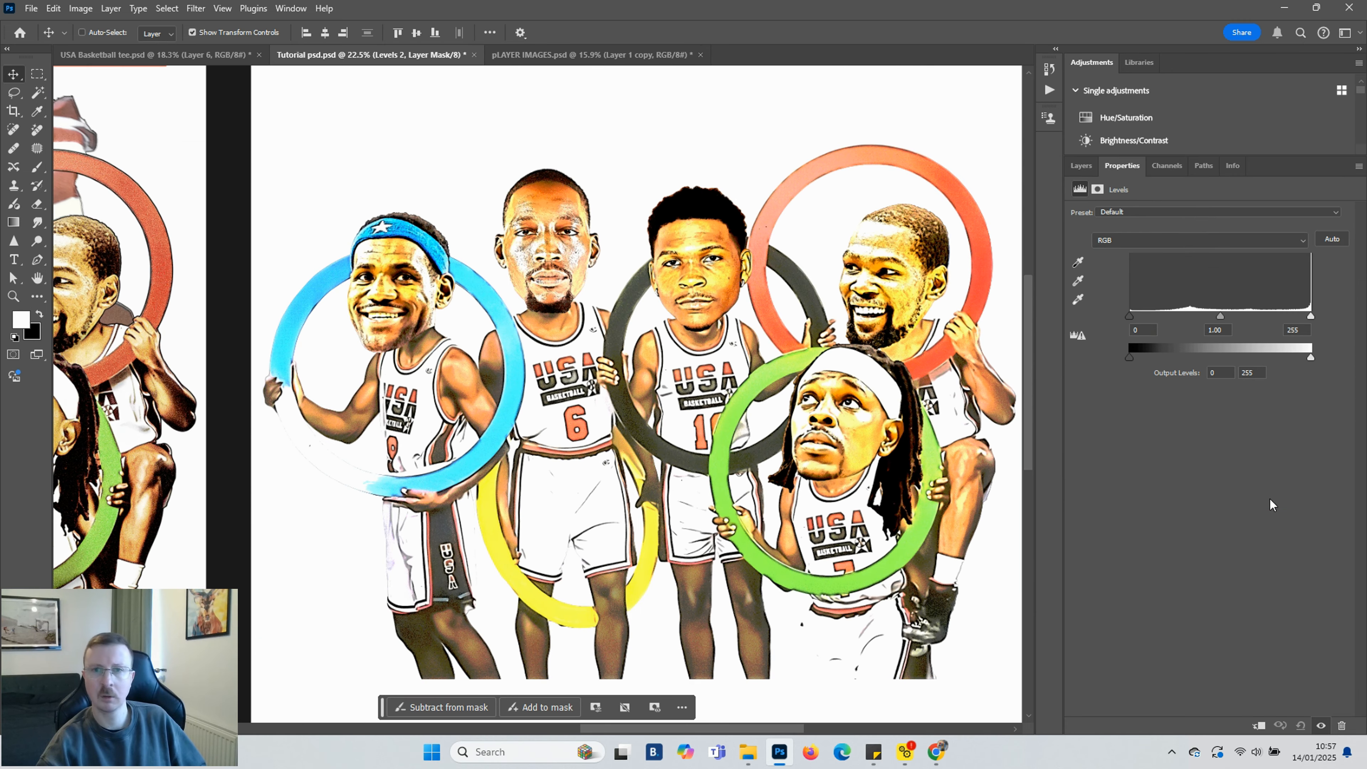
pyautogui.moveTo(1129, 315); pyautogui.dragTo(1140, 317)
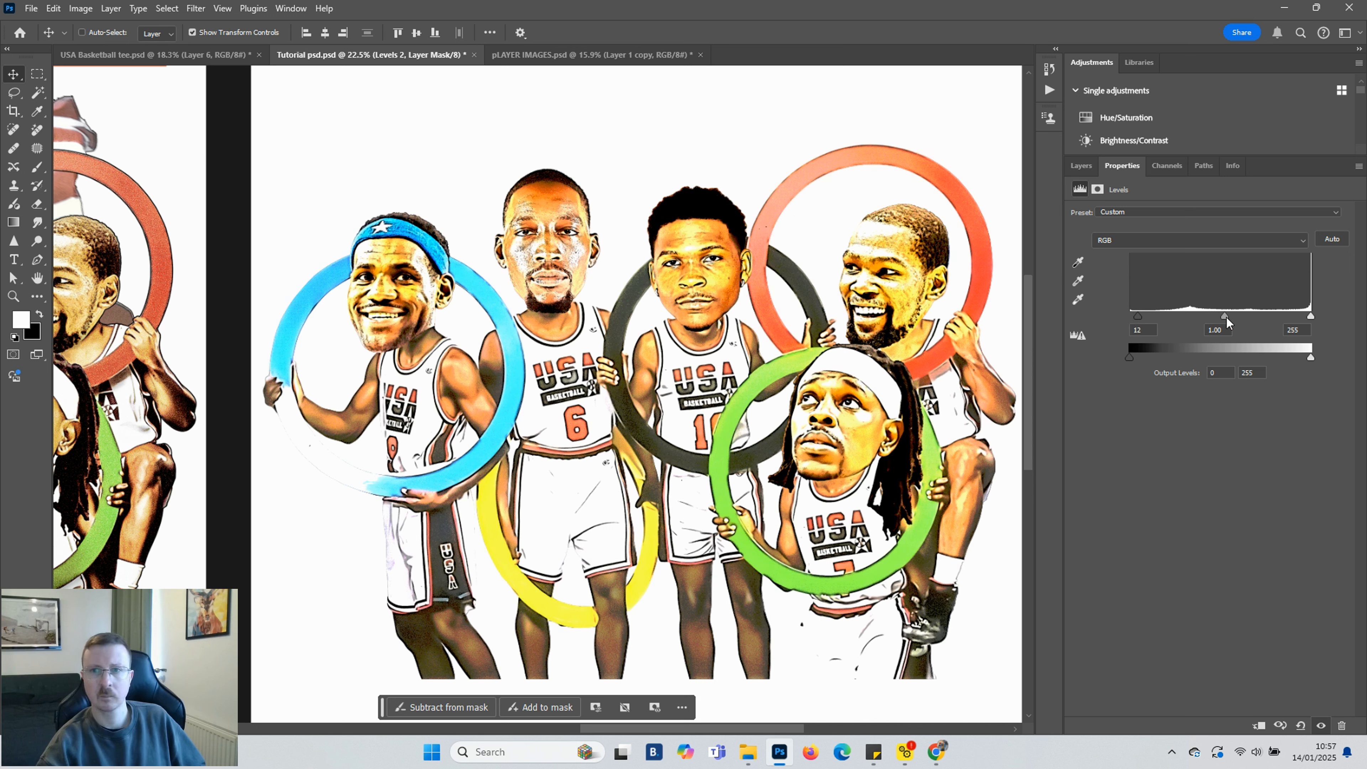
pyautogui.moveTo(1227, 317); pyautogui.dragTo(1237, 316)
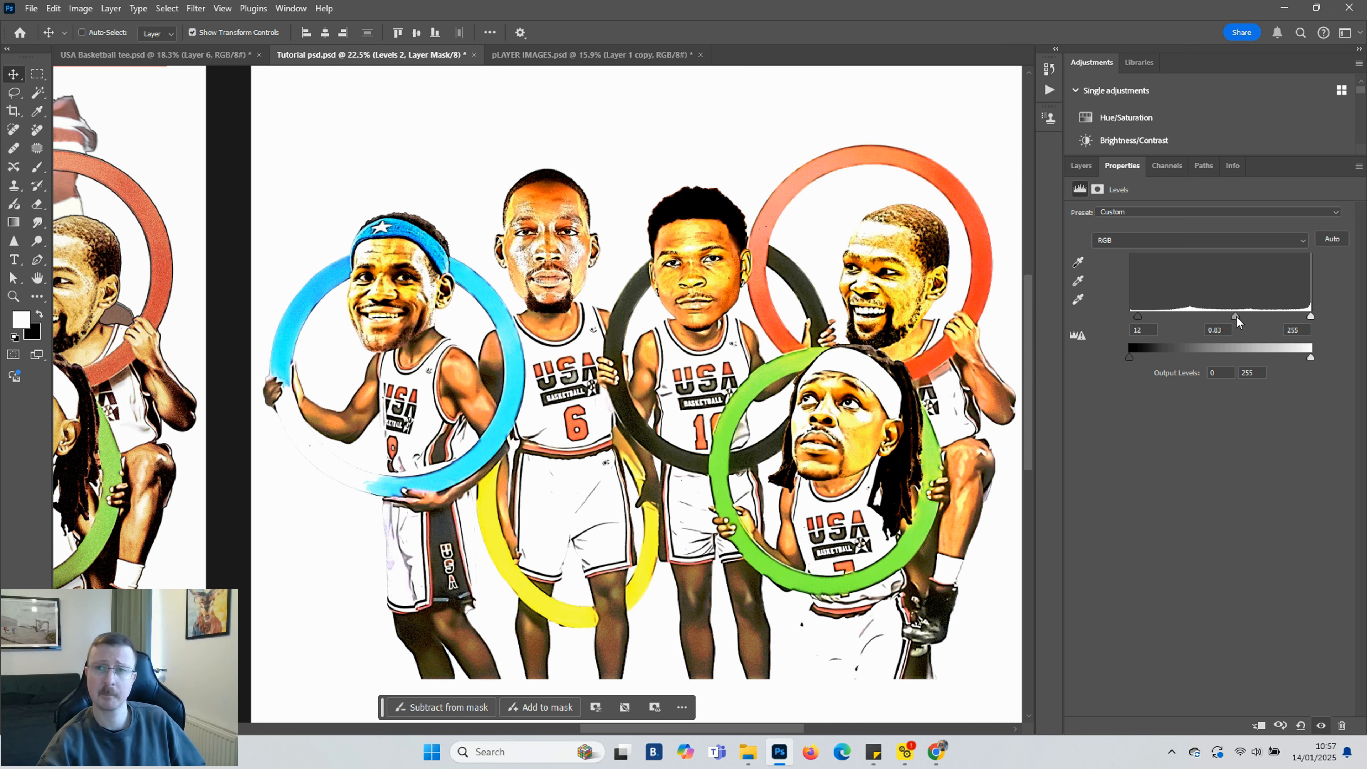
pyautogui.click(1087, 166)
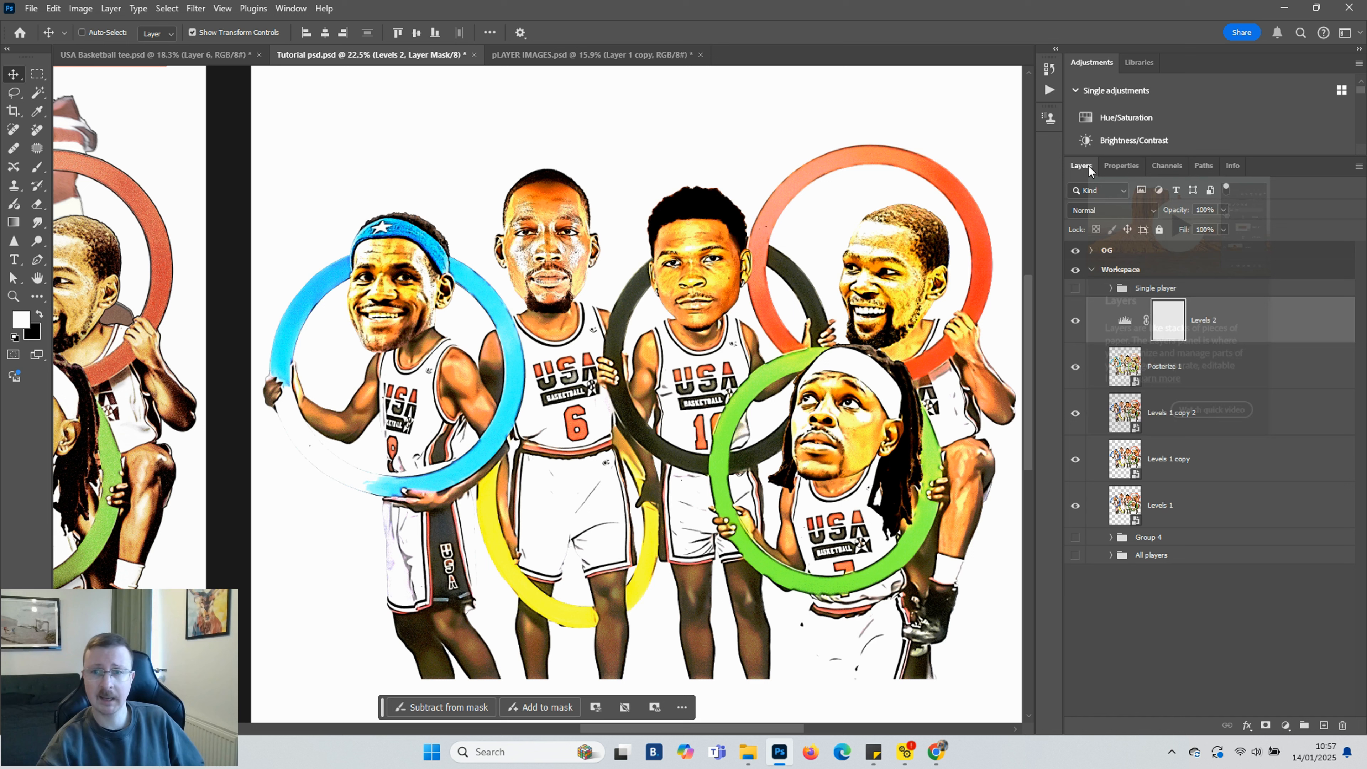
pyautogui.click(1079, 321)
pyautogui.click(1077, 321)
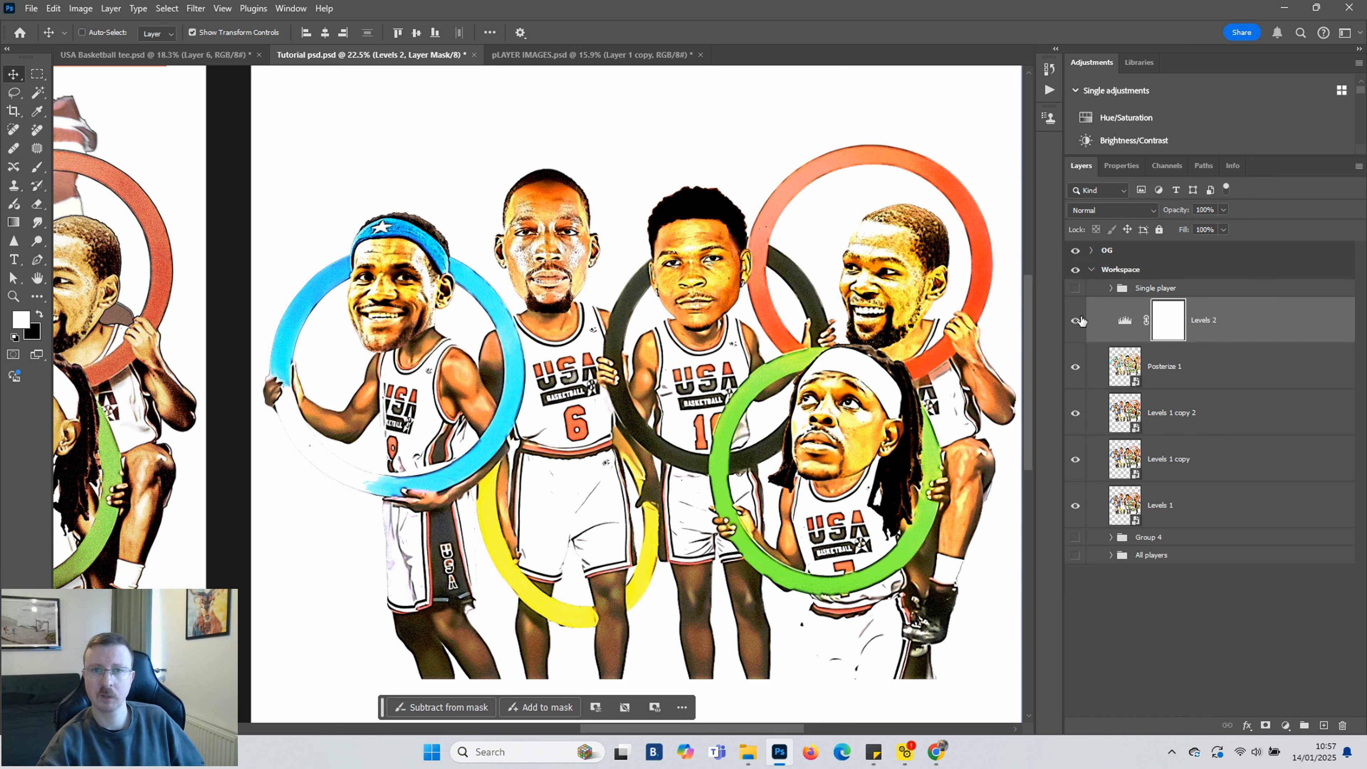
# Add a Gradient Map adjustment layer above Levels 2 and open its gradient in the Gradient Editor
pyautogui.click(1126, 320)
pyautogui.click(1286, 726)
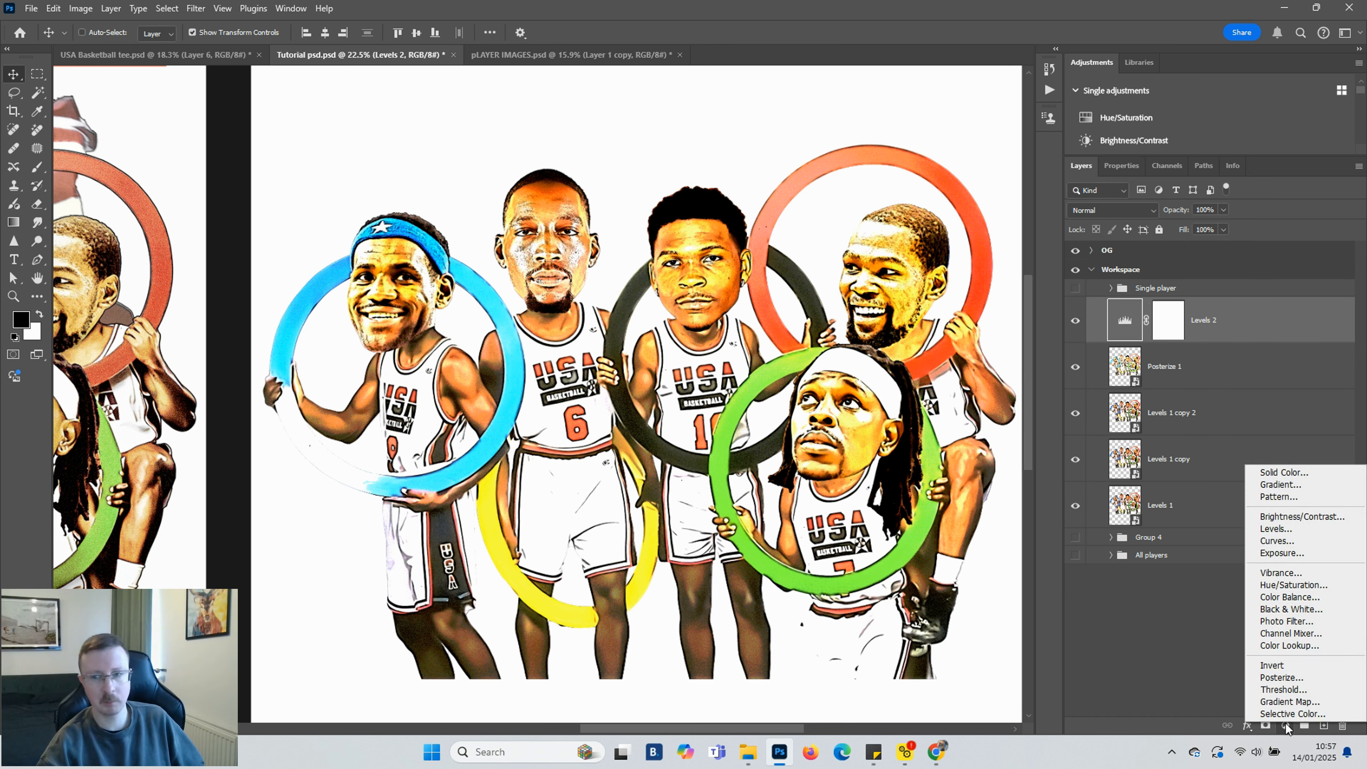
pyautogui.click(1291, 707)
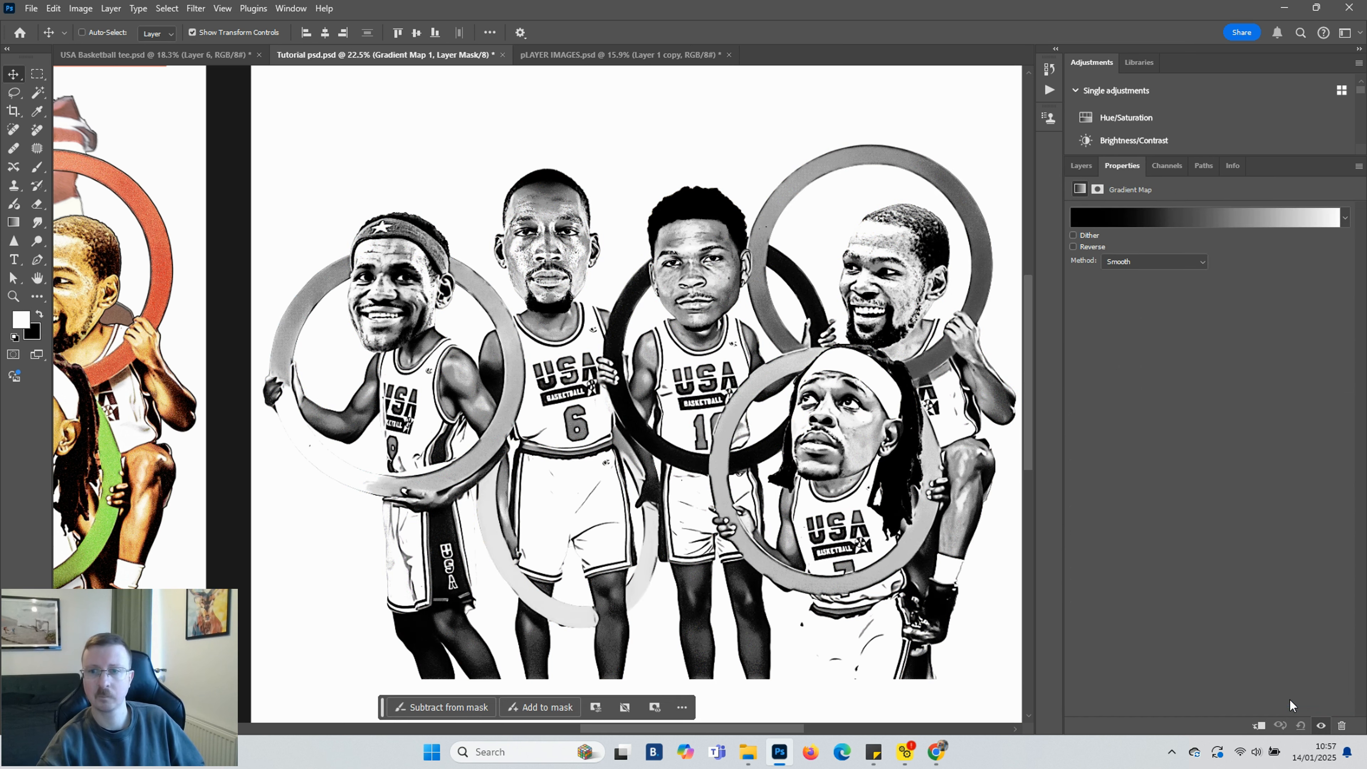
pyautogui.click(1085, 165)
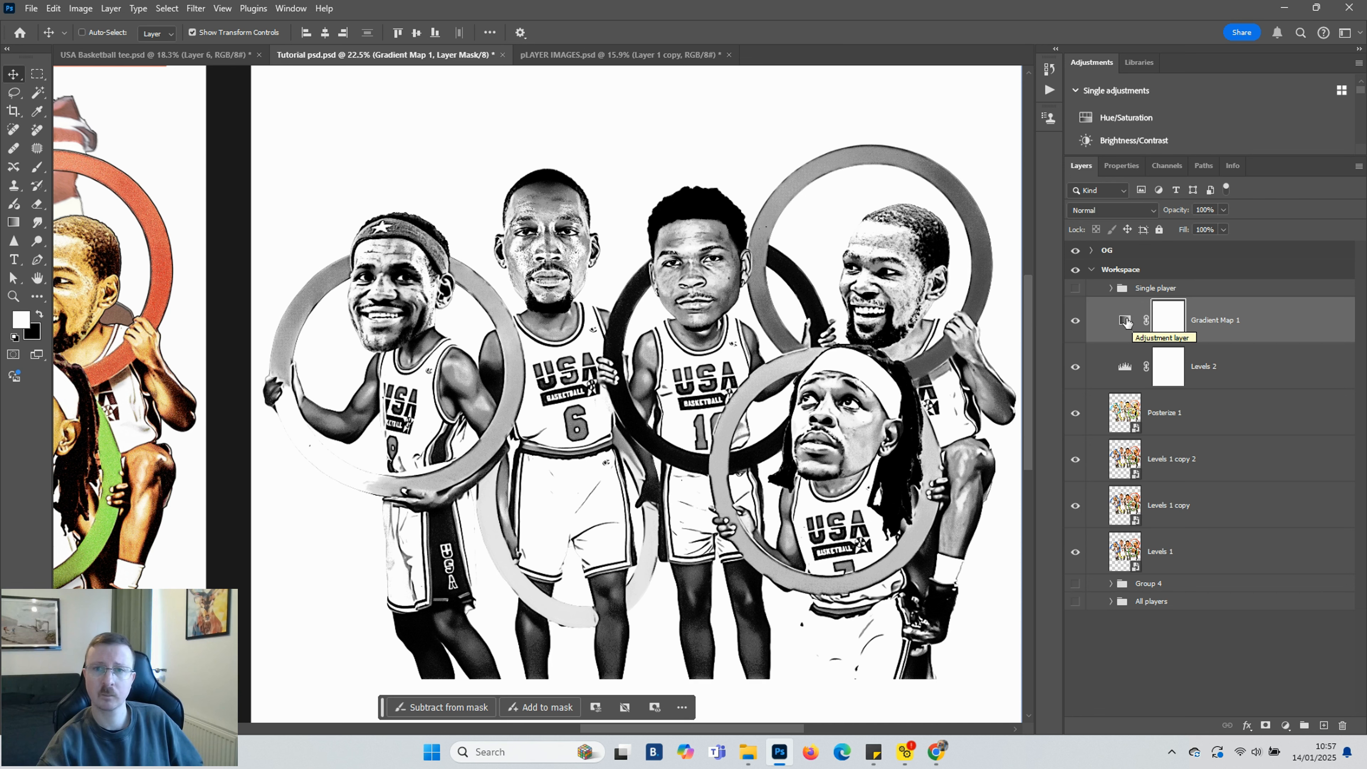
pyautogui.doubleClick(1126, 321)
pyautogui.click(1107, 216)
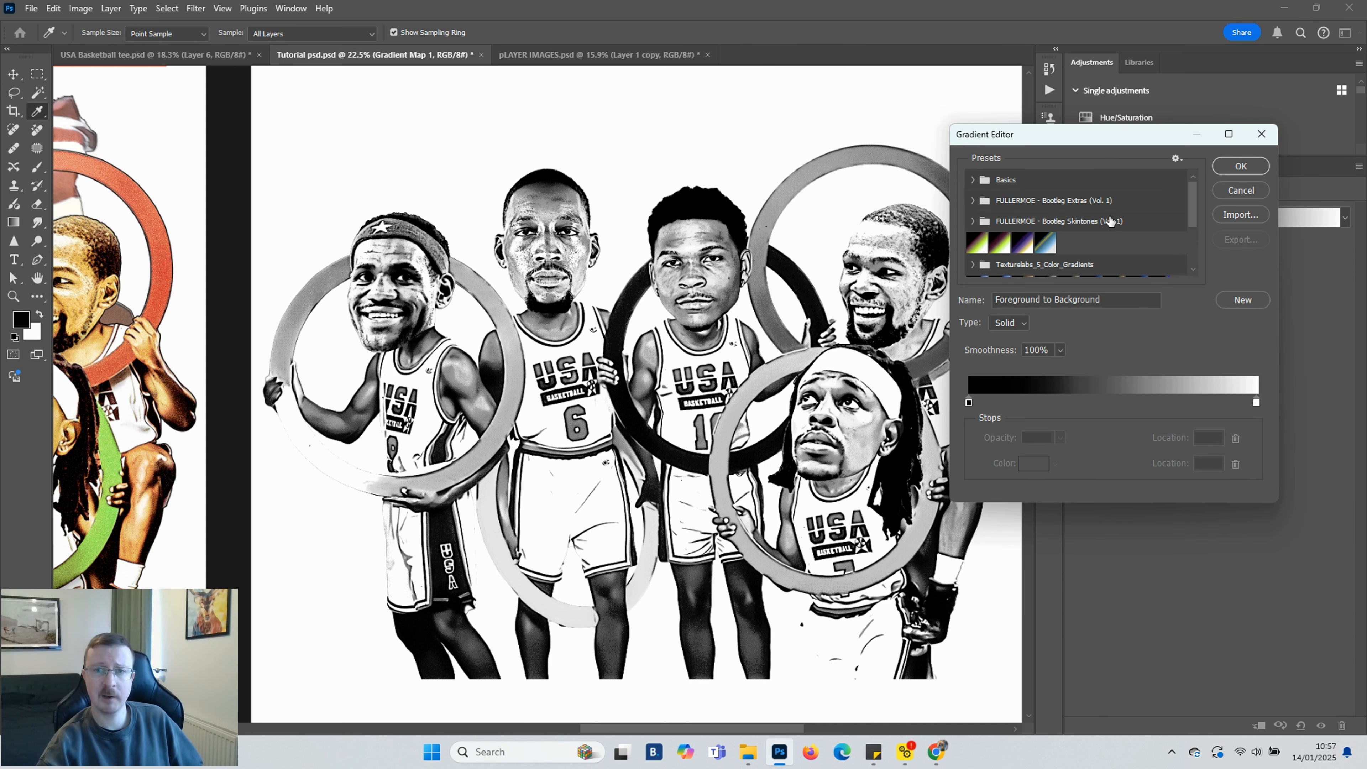
# Try adding a light blue 49cced colour stop to the gradient map
pyautogui.moveTo(969, 404); pyautogui.dragTo(1093, 404)
pyautogui.doubleClick(1093, 404)
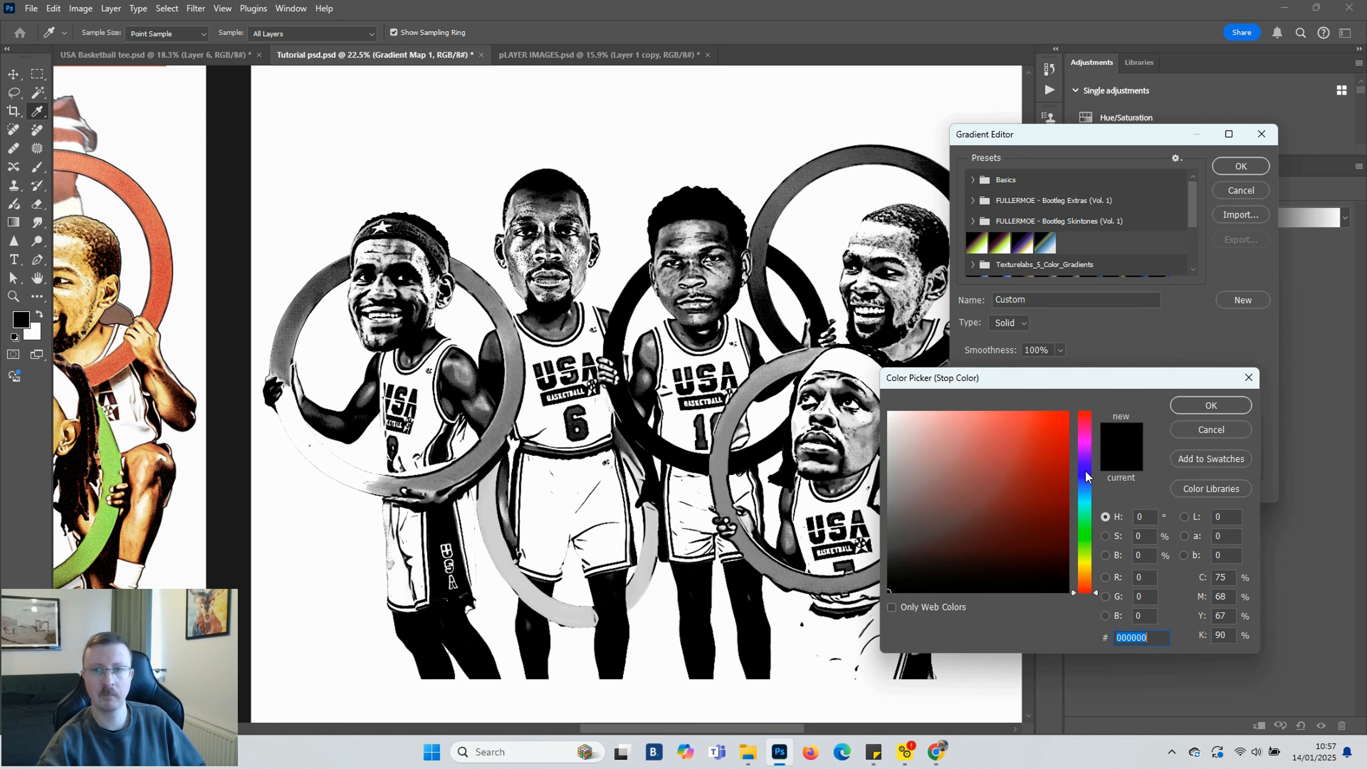
pyautogui.click(1086, 496)
pyautogui.click(1013, 427)
pyautogui.click(1211, 405)
pyautogui.moveTo(970, 403); pyautogui.dragTo(1016, 416)
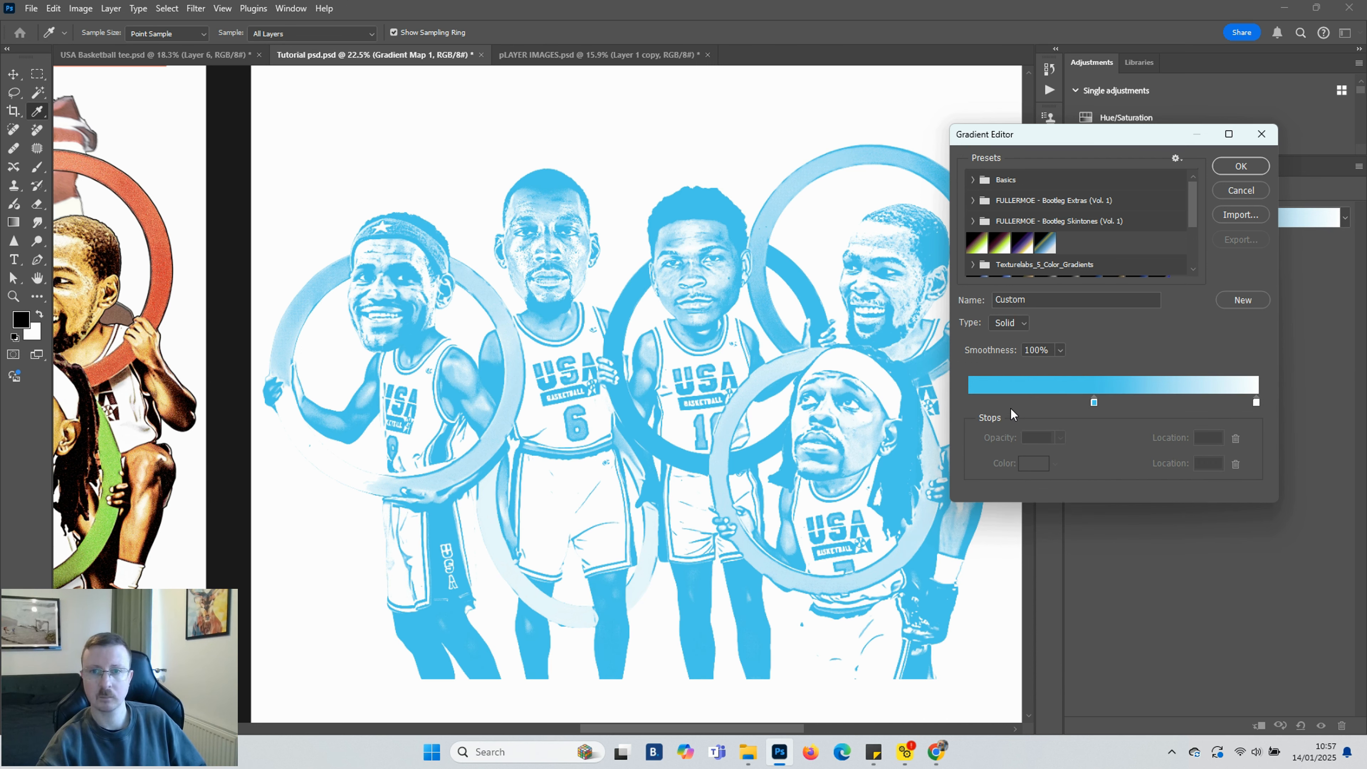
pyautogui.click(969, 400)
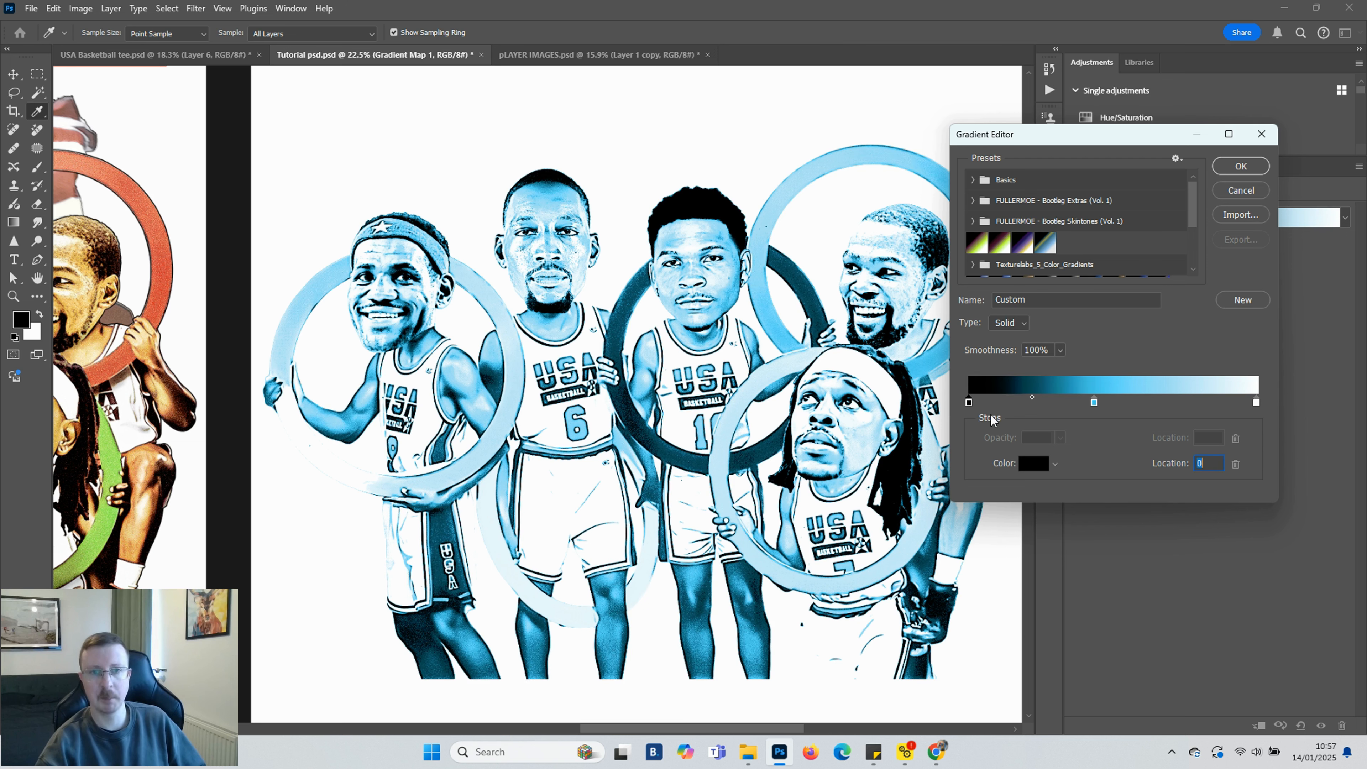
pyautogui.moveTo(1094, 400); pyautogui.dragTo(1104, 463)
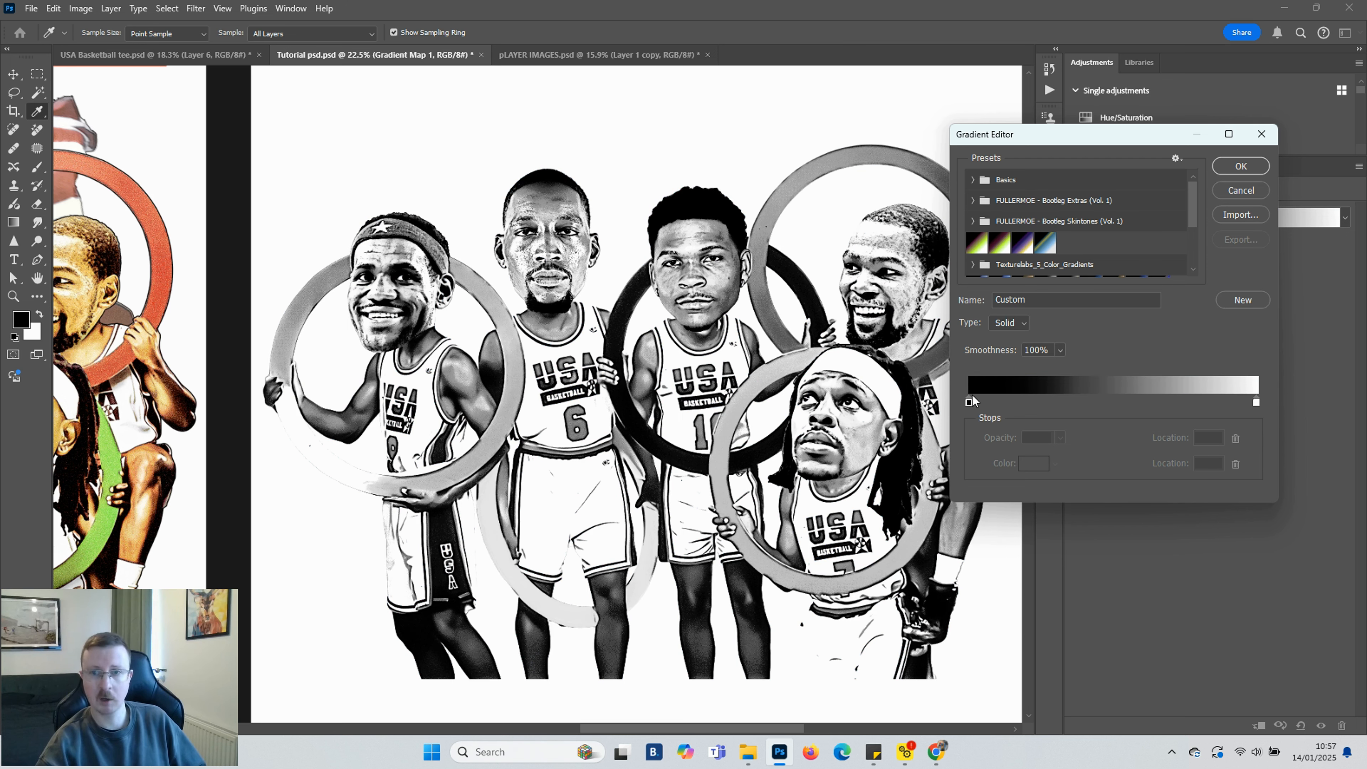
# Add a gradient stop at location 22 and set its colour to 79364d
pyautogui.click(1033, 400)
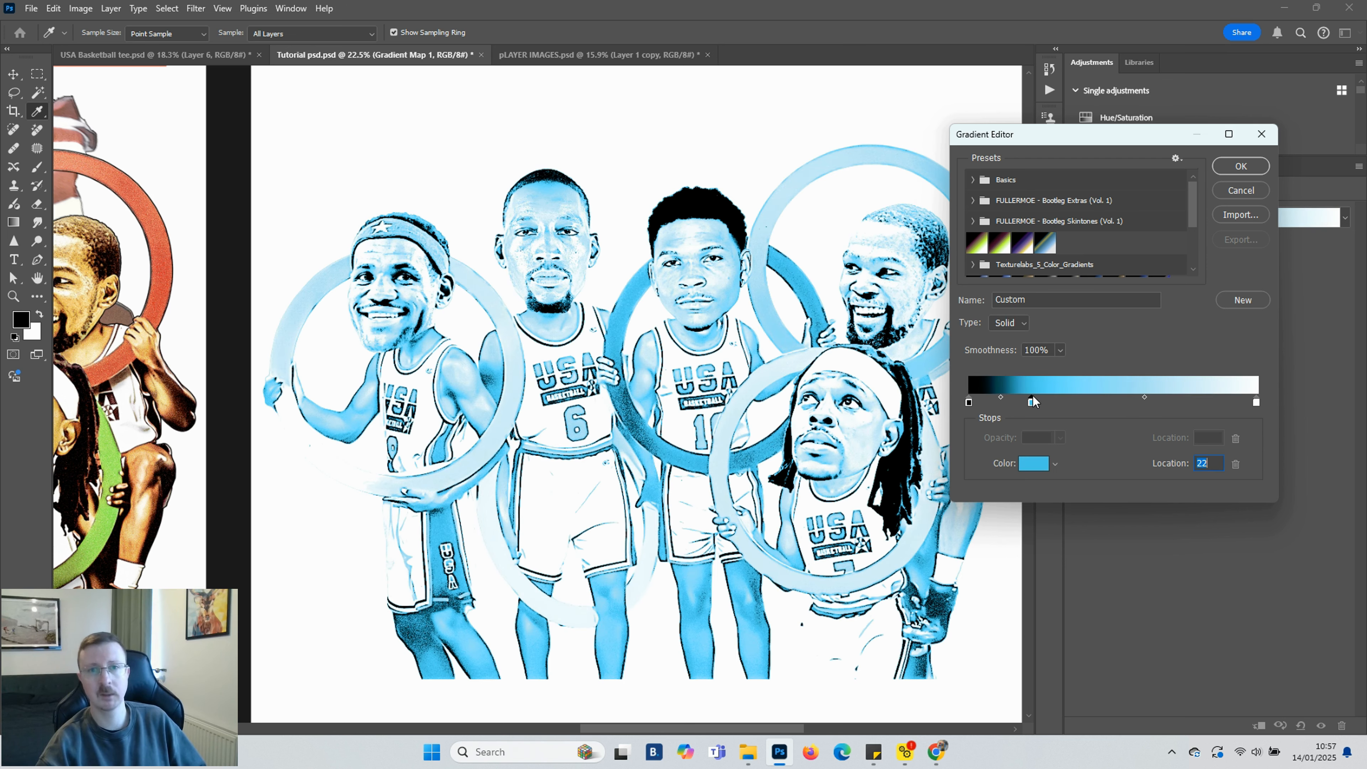
pyautogui.doubleClick(1030, 403)
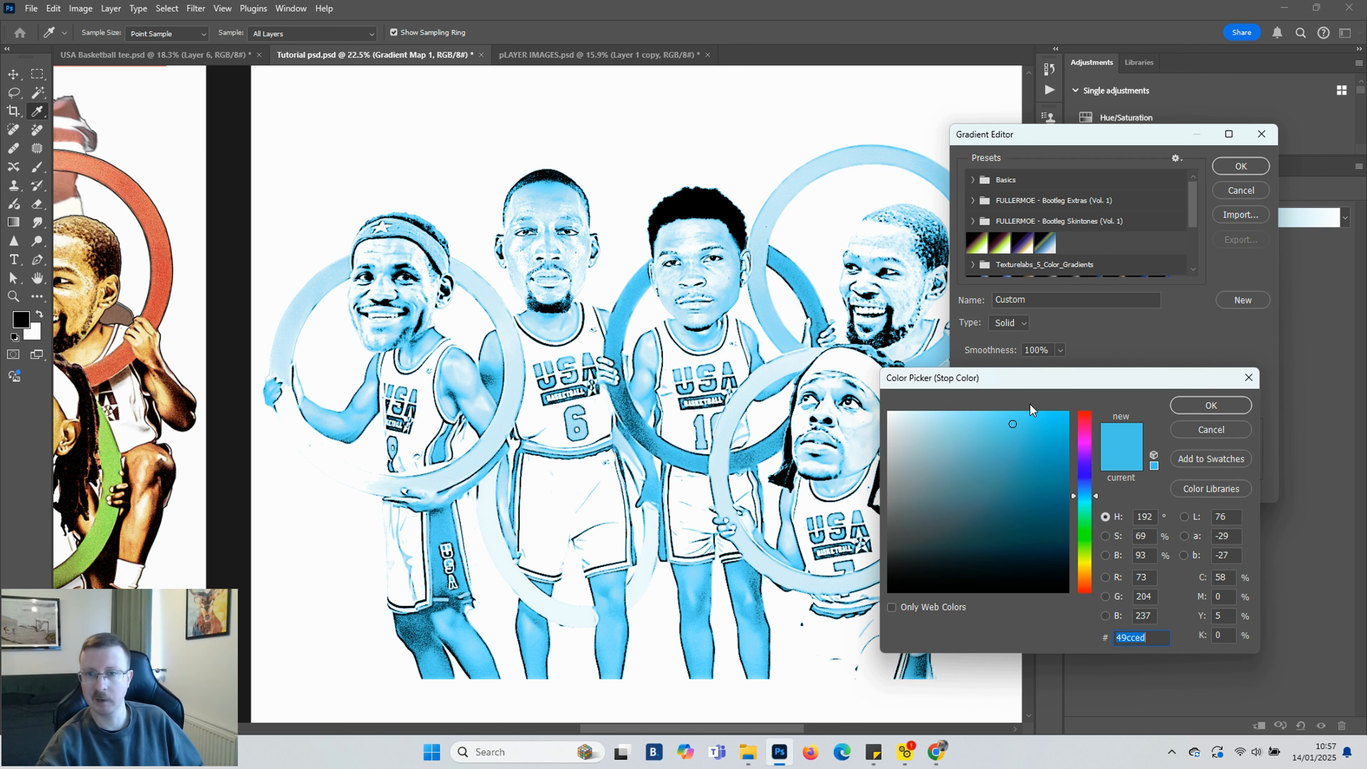
pyautogui.click(1084, 422)
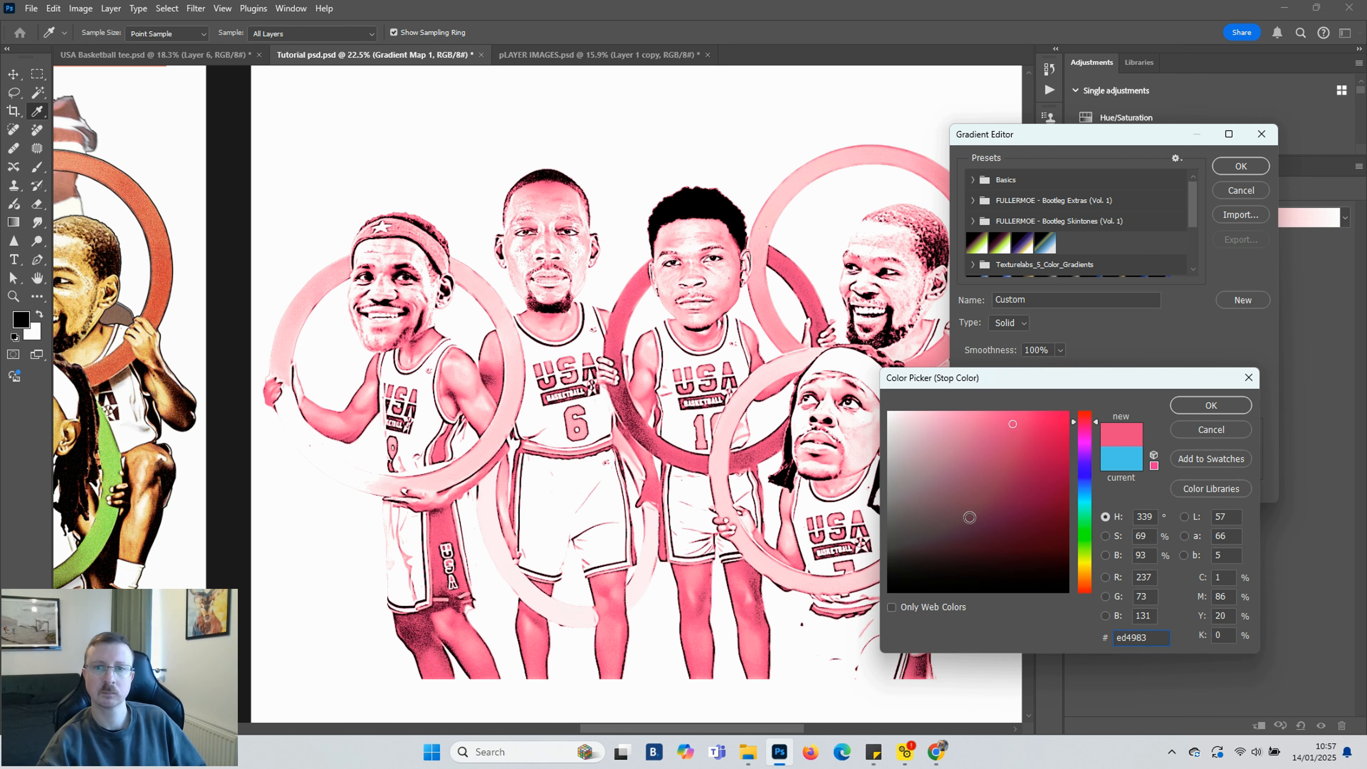
pyautogui.click(970, 516)
pyautogui.moveTo(970, 517)
pyautogui.mouseDown()
pyautogui.moveTo(1006, 498)
pyautogui.moveTo(990, 490)
pyautogui.mouseUp()
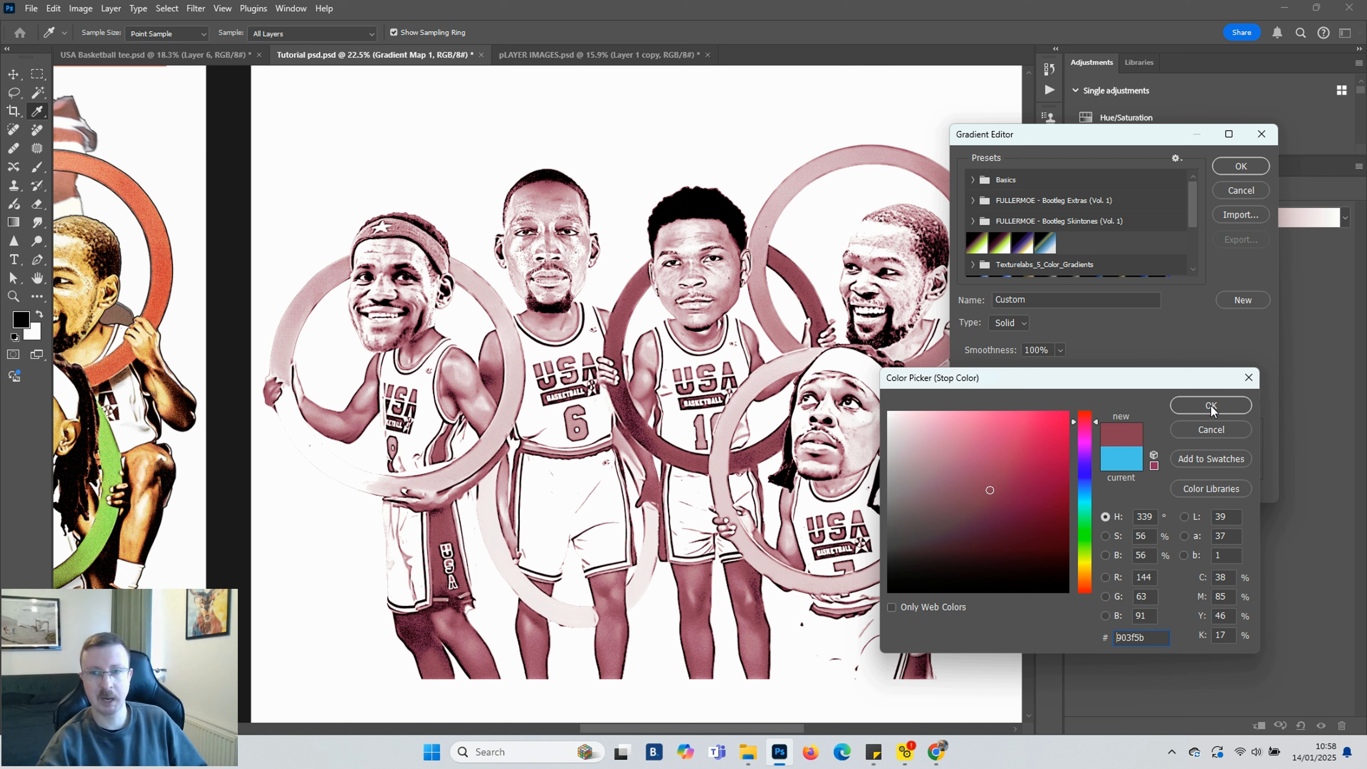
pyautogui.click(988, 507)
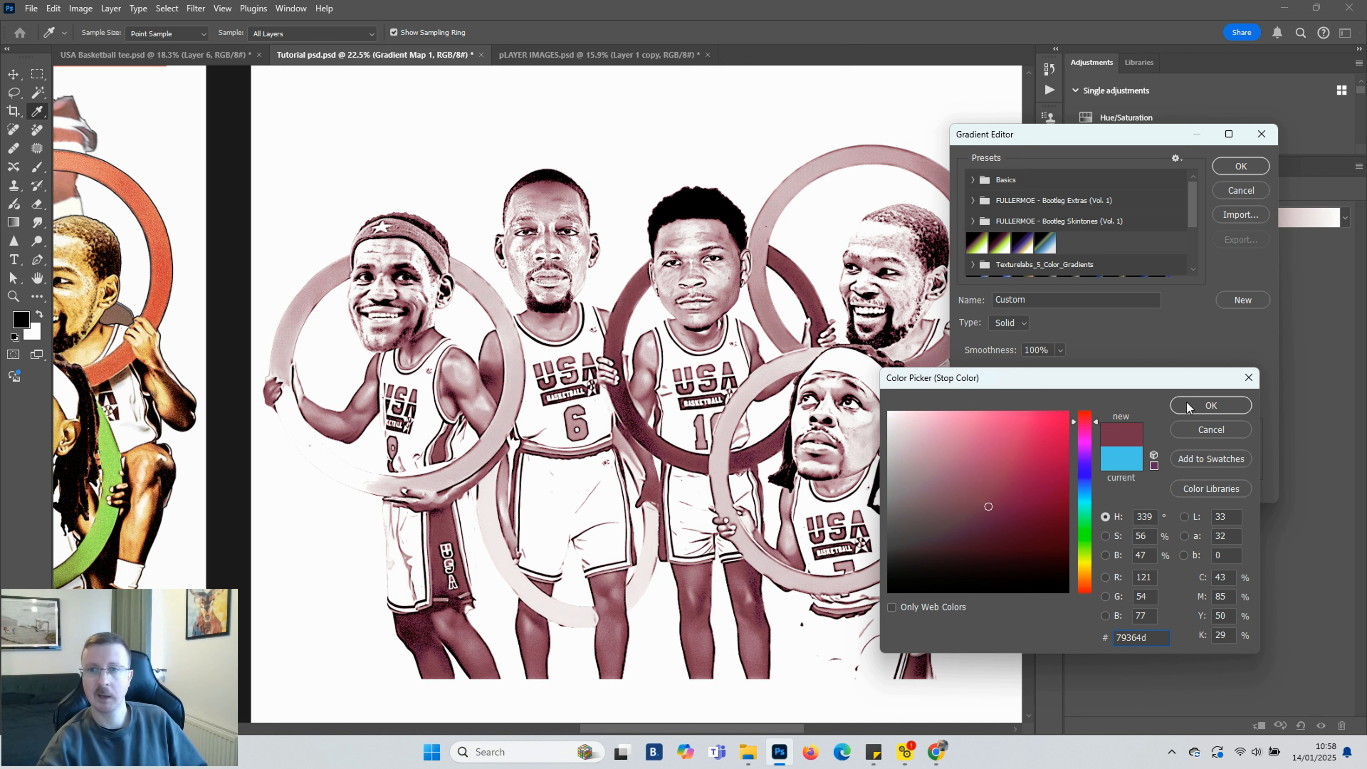
pyautogui.click(1204, 409)
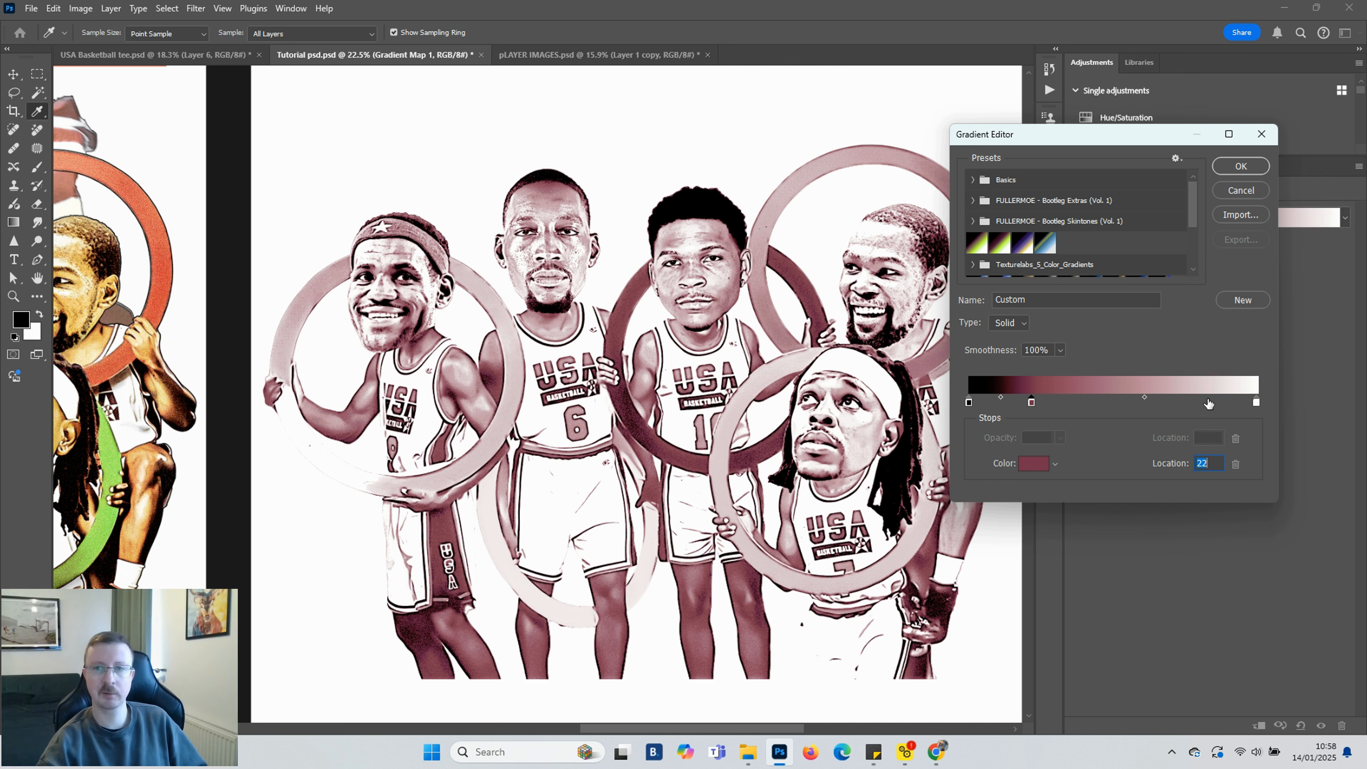
# Add a gradient stop at location 81 coloured f3cc78 and move the black stop to location 6
pyautogui.click(1204, 405)
pyautogui.doubleClick(1204, 403)
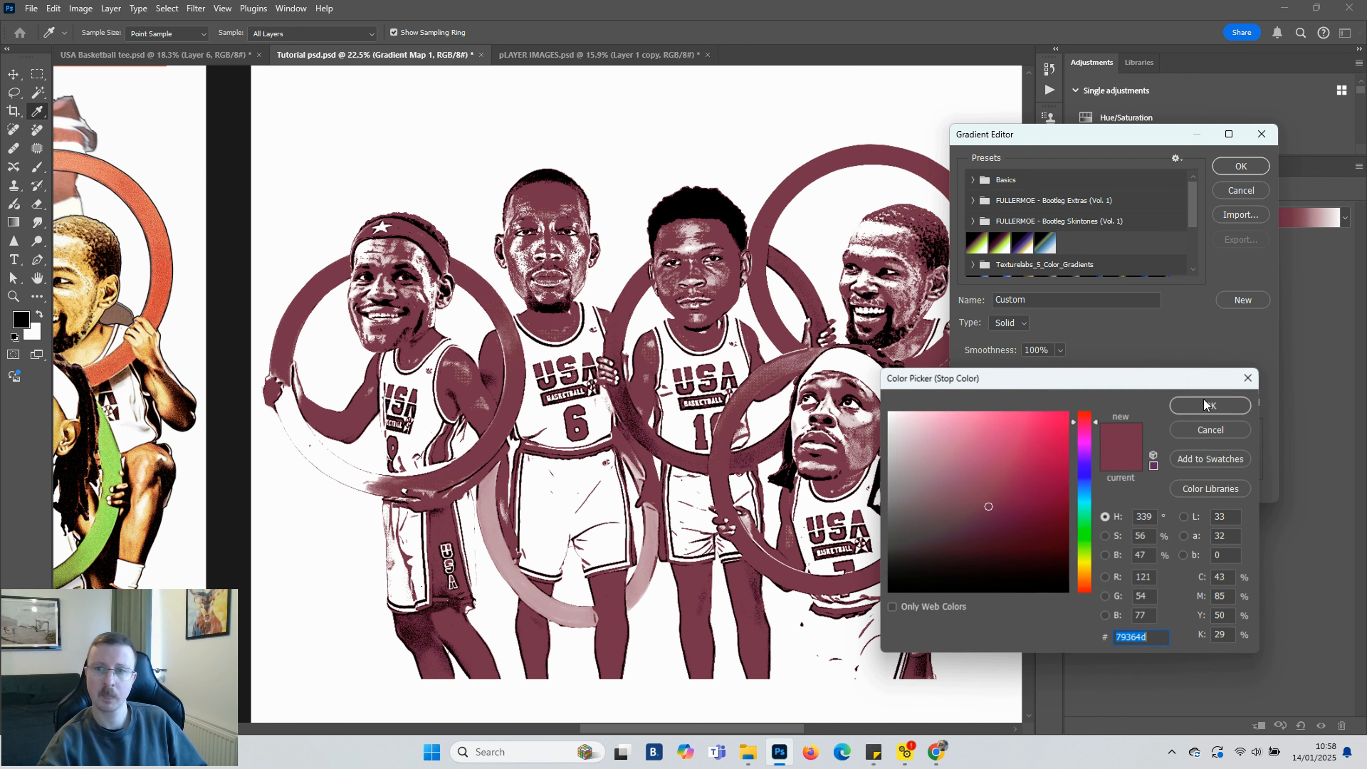
pyautogui.click(1088, 573)
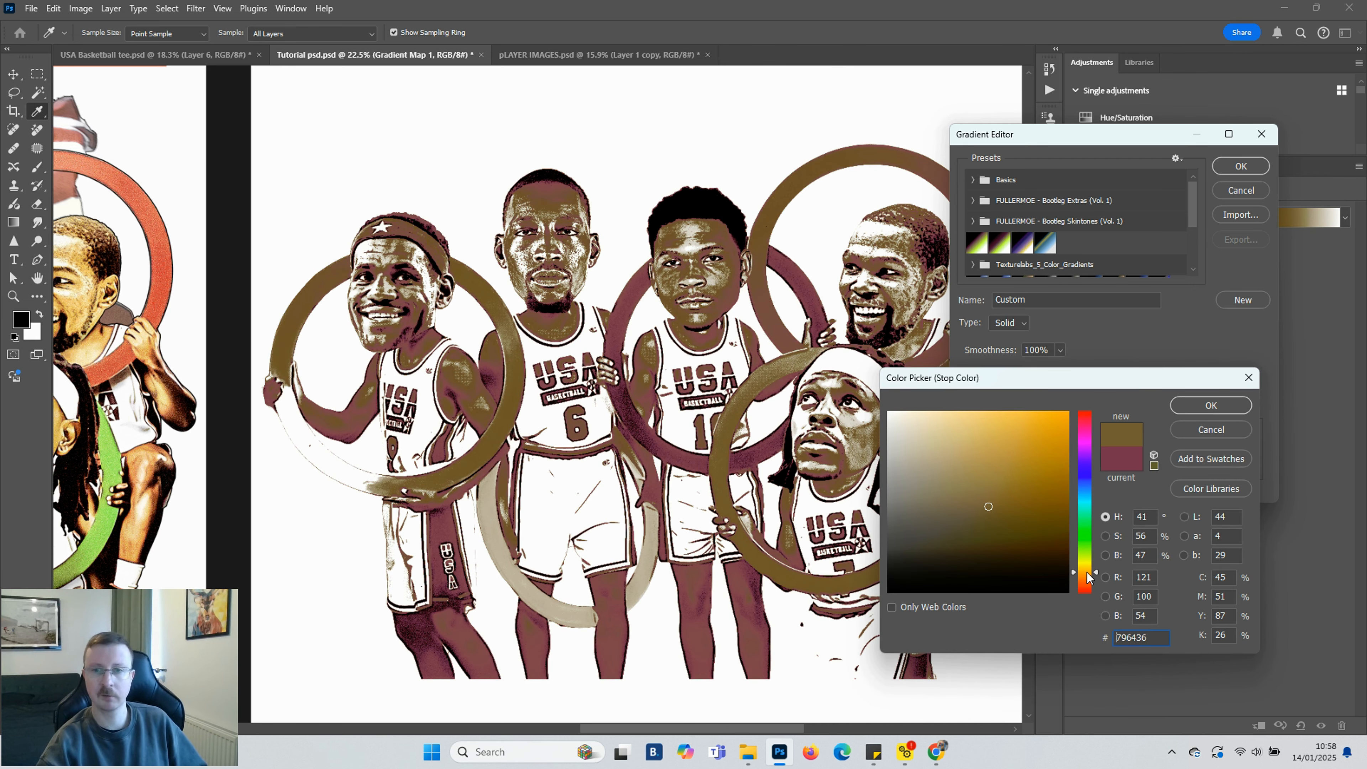
pyautogui.moveTo(1087, 573); pyautogui.dragTo(1084, 575)
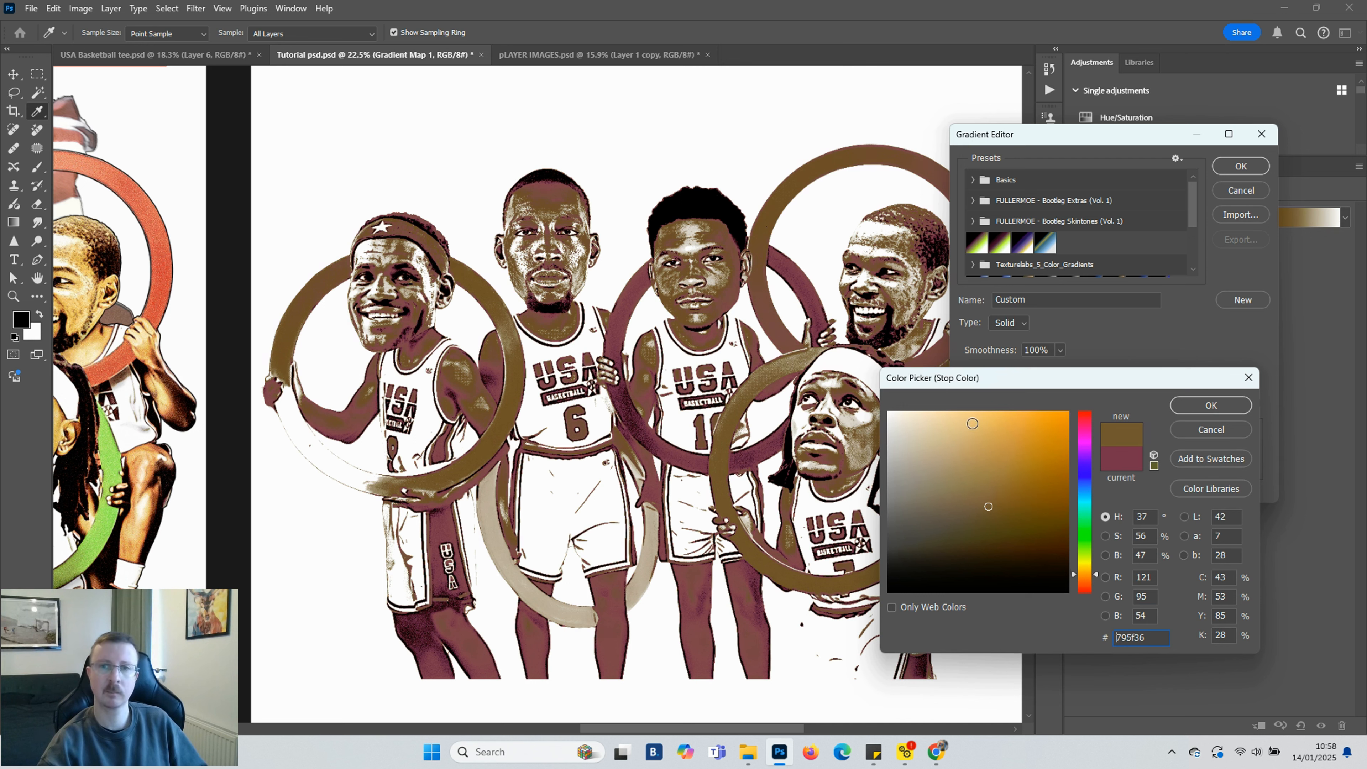
pyautogui.click(980, 419)
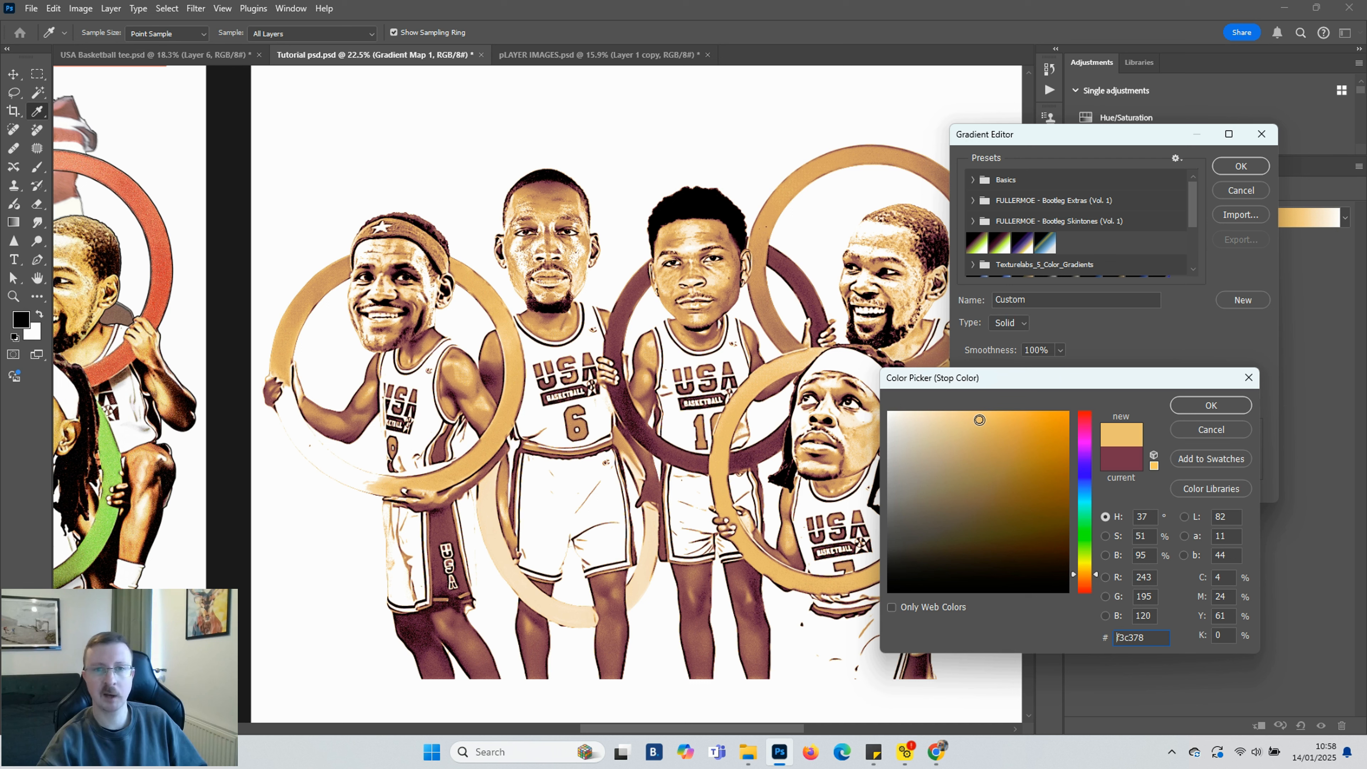
pyautogui.click(1084, 571)
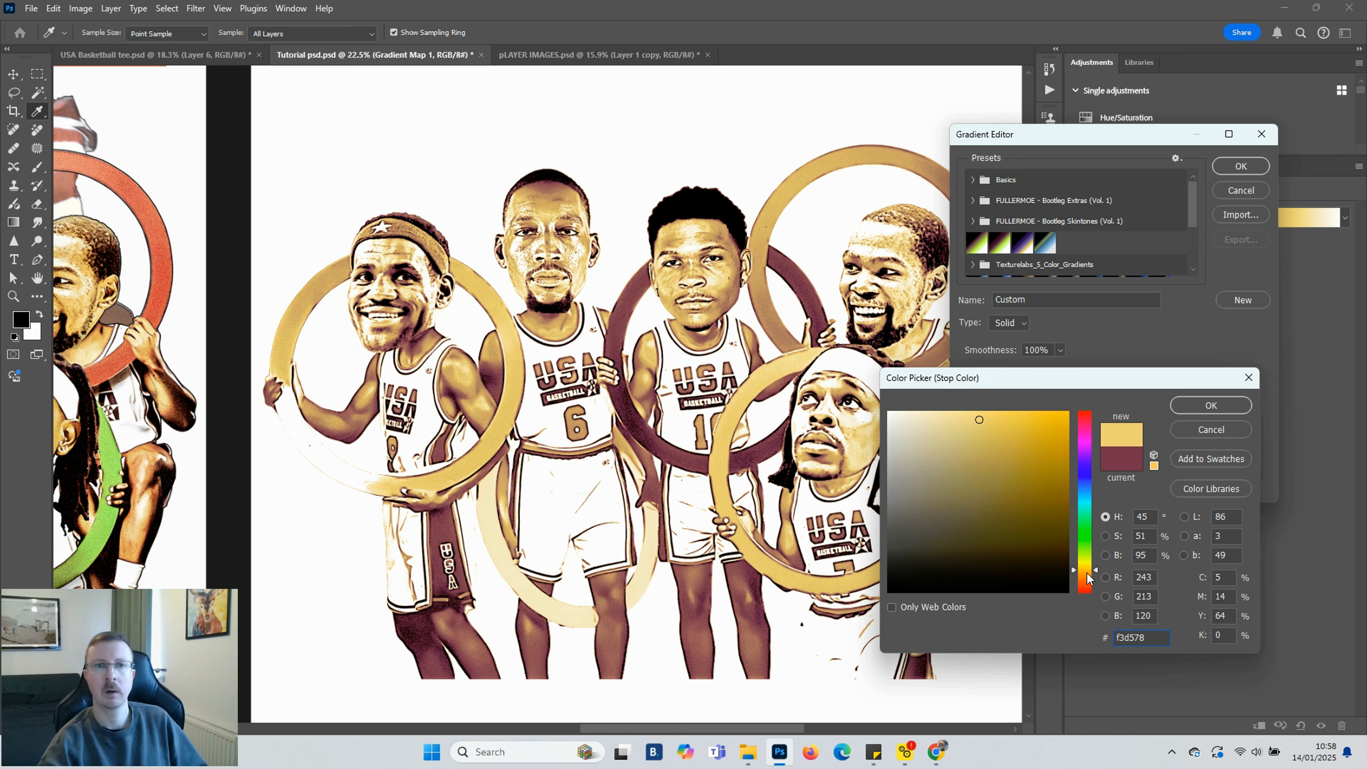
pyautogui.click(1085, 573)
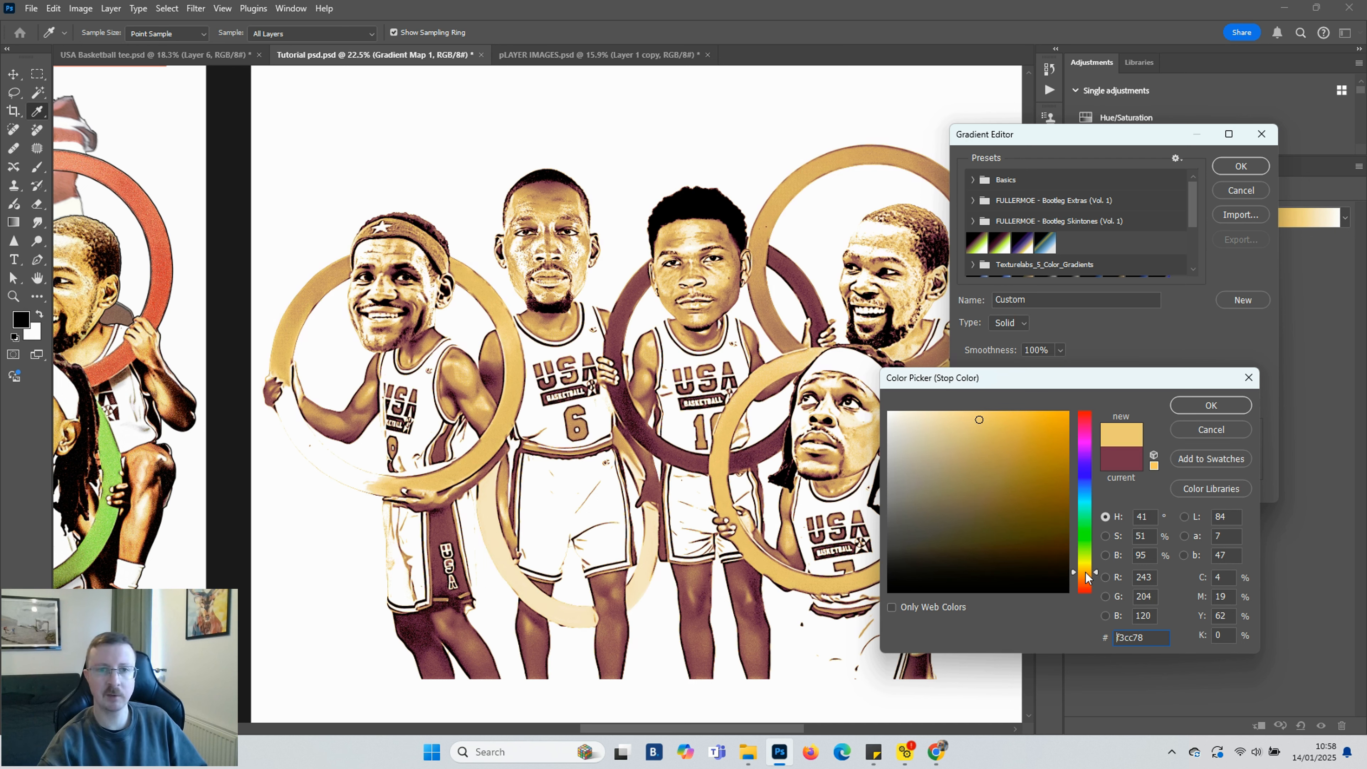
pyautogui.click(1220, 408)
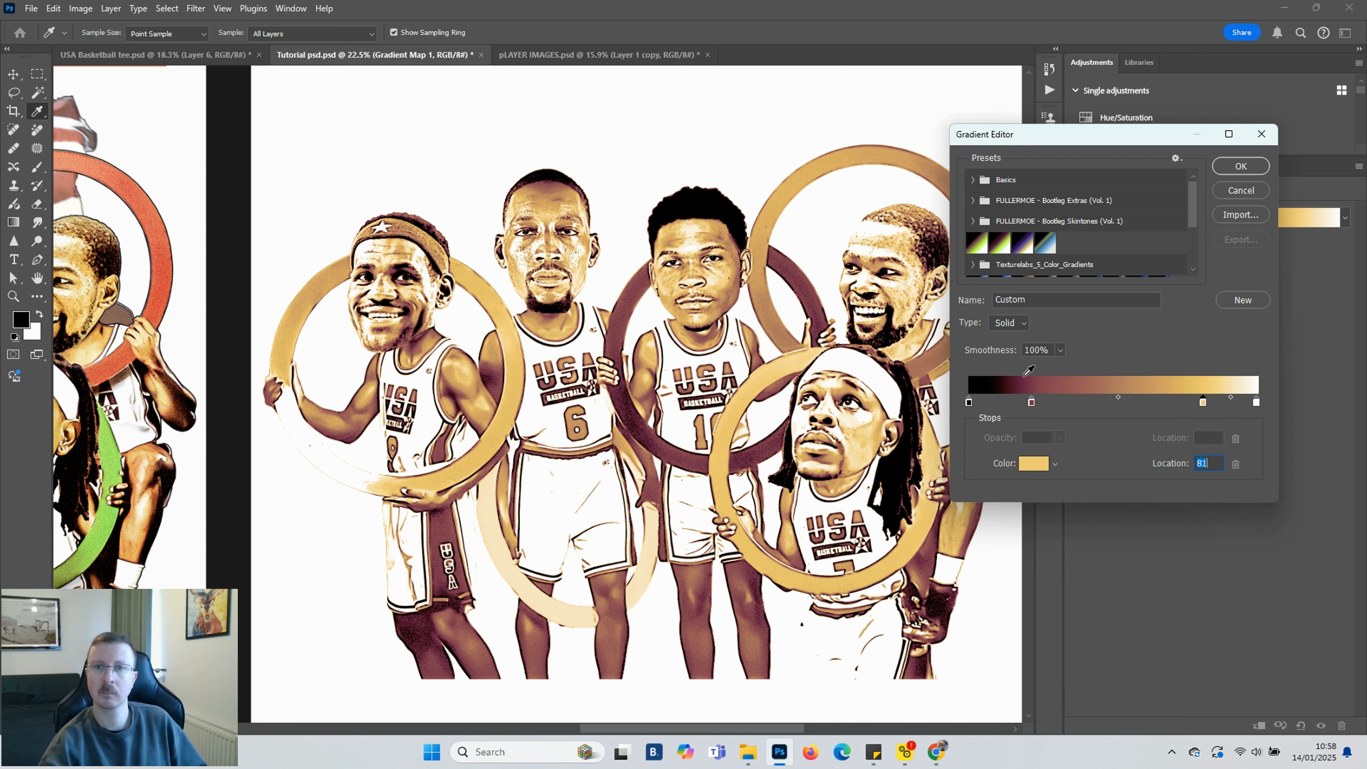
pyautogui.moveTo(1030, 402); pyautogui.dragTo(988, 408)
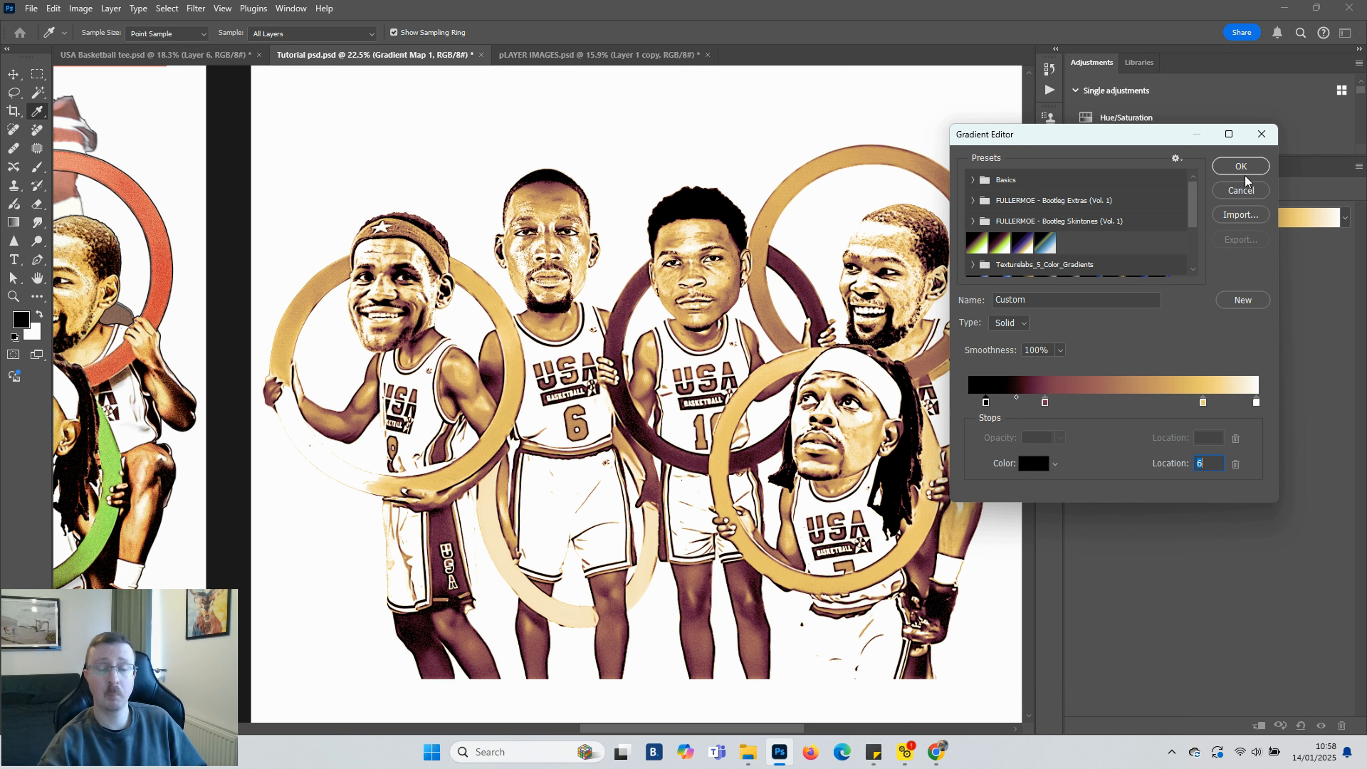
# Confirm the edited gradient and set the Gradient Map layer's blend mode to Hue
pyautogui.click(1245, 165)
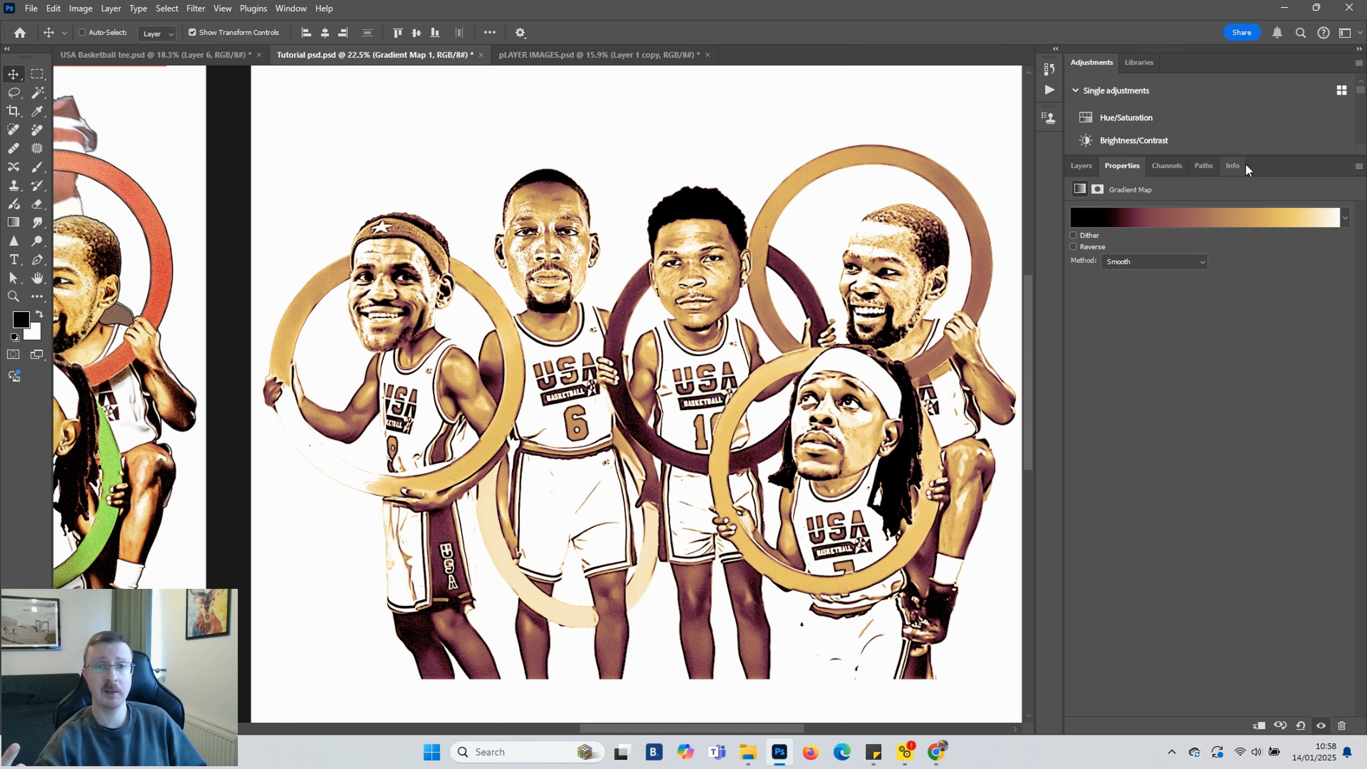
pyautogui.click(1082, 167)
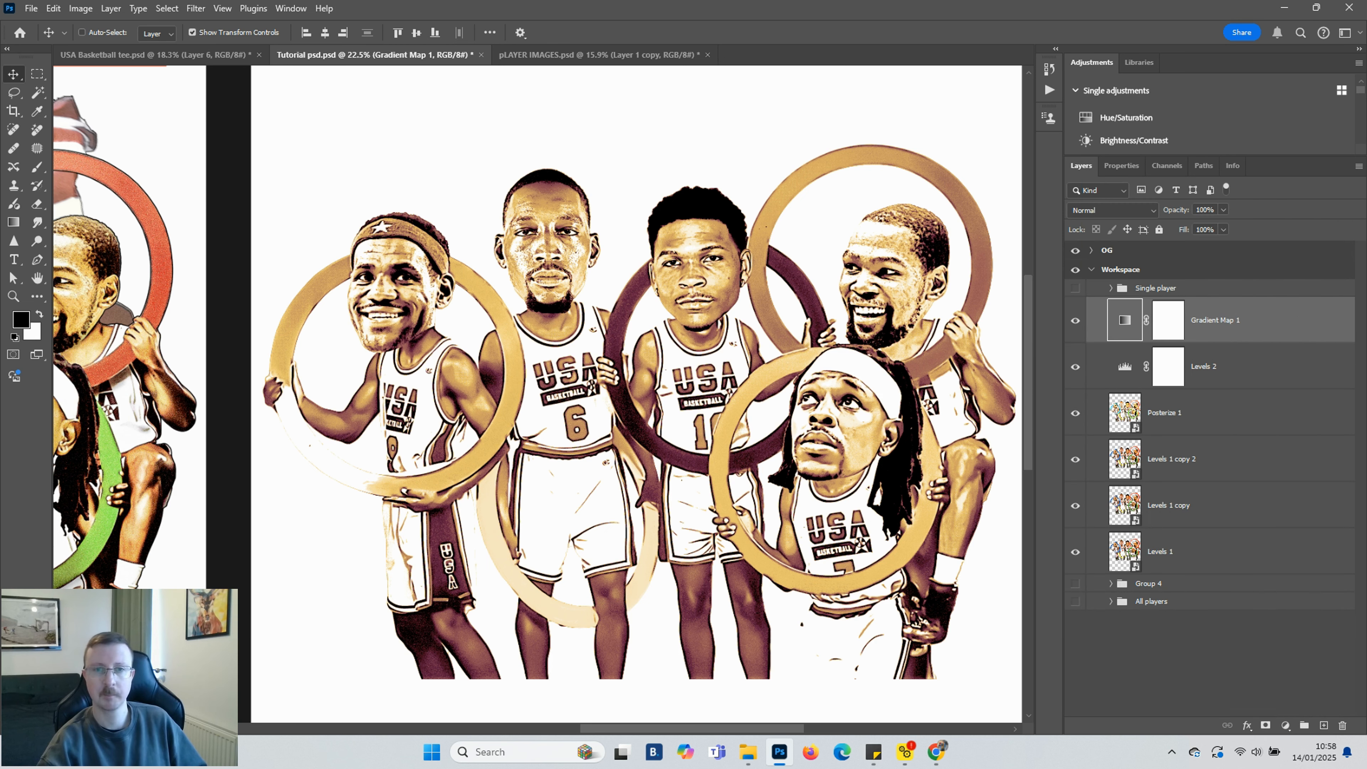
pyautogui.click(1315, 456)
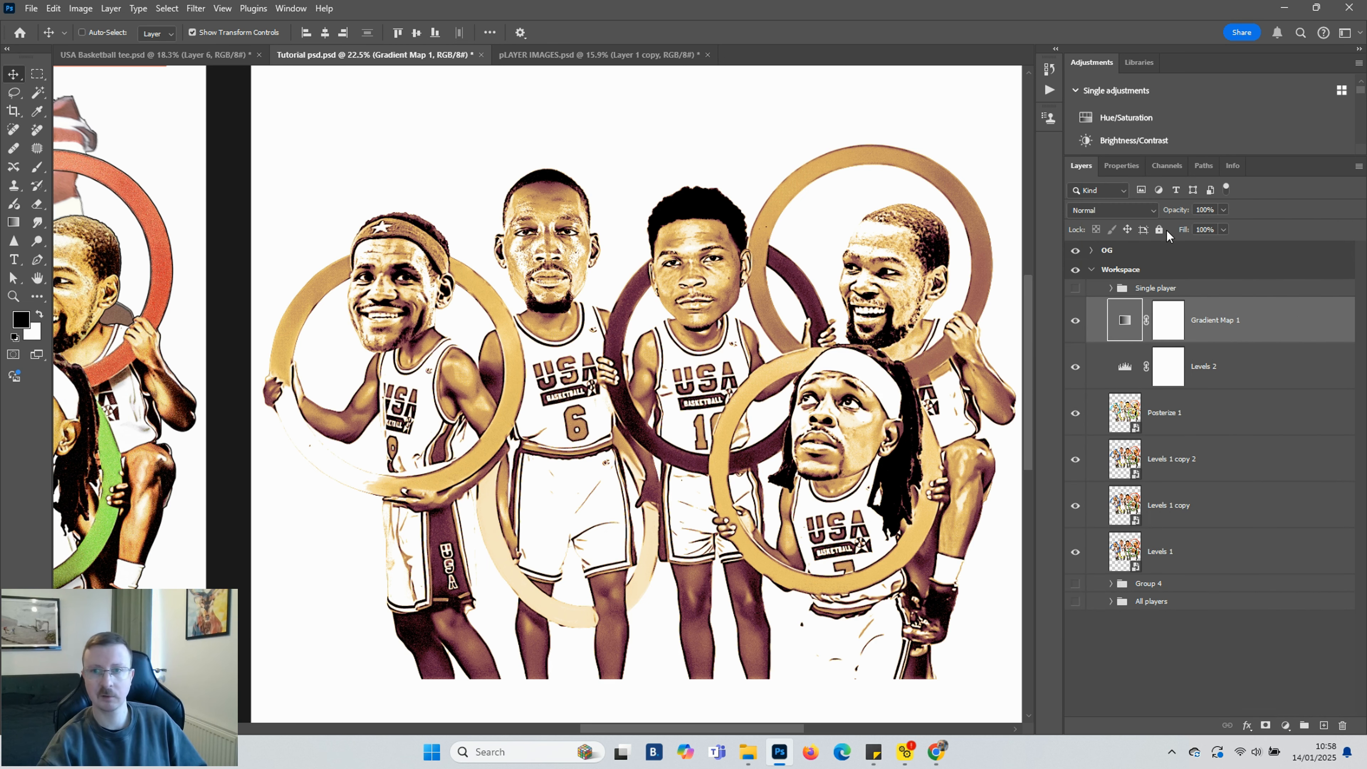
pyautogui.click(1152, 210)
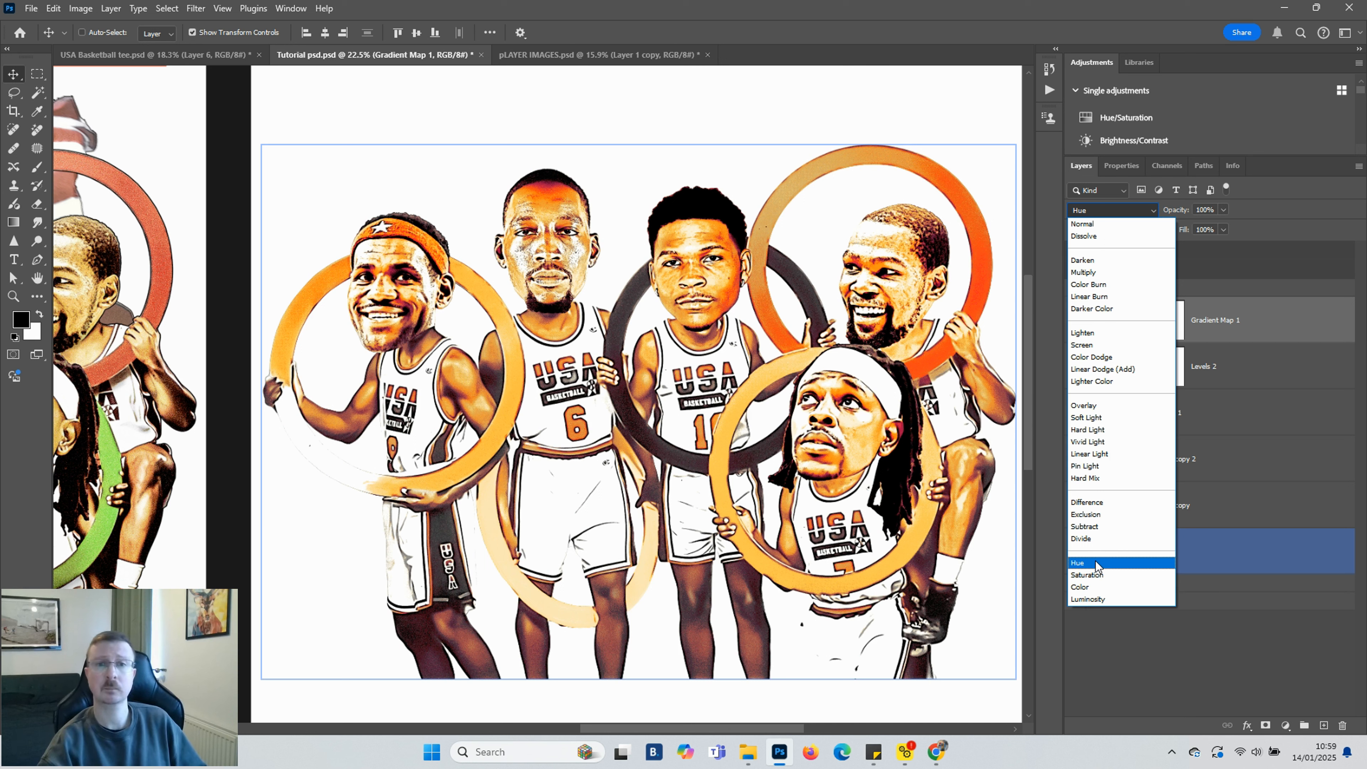
pyautogui.click(1096, 564)
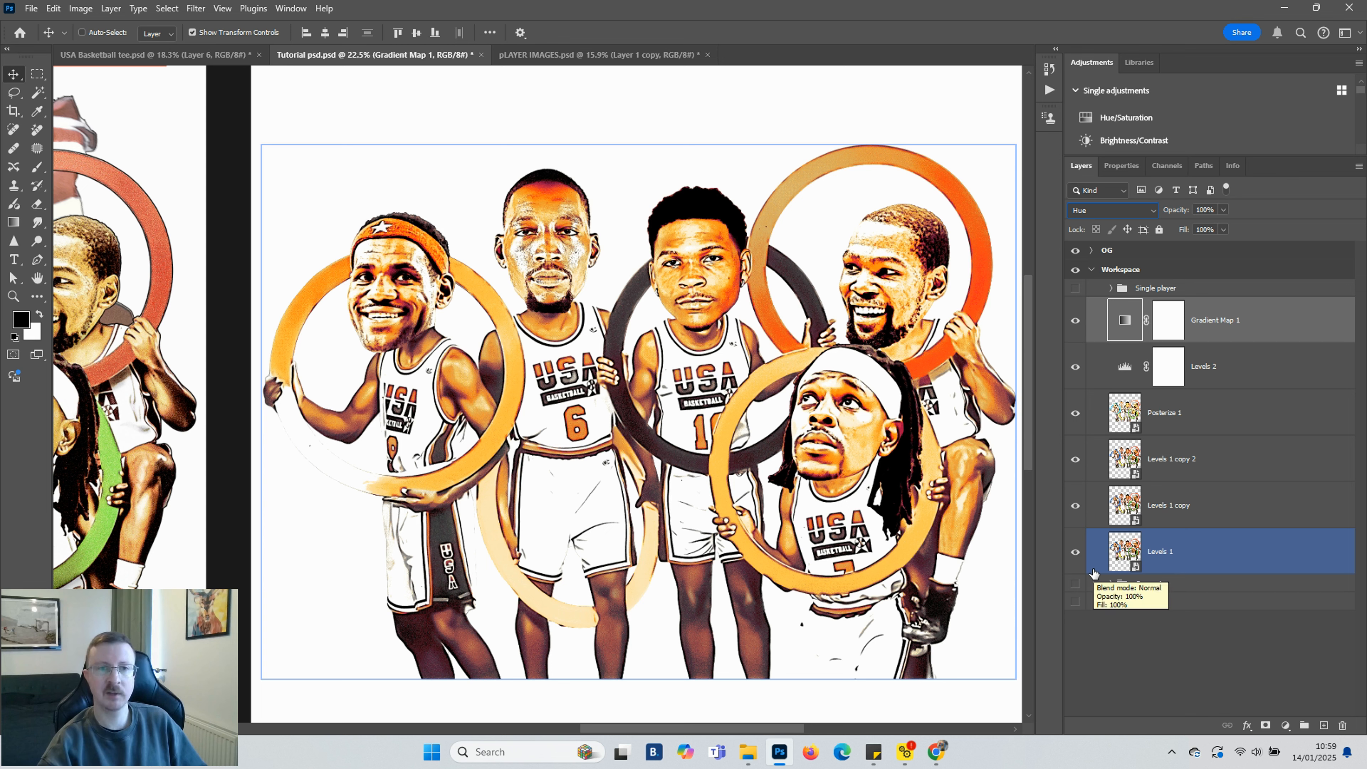
# Lower the Gradient Map layer's opacity to 89% and invert its layer mask to black
pyautogui.click(1166, 327)
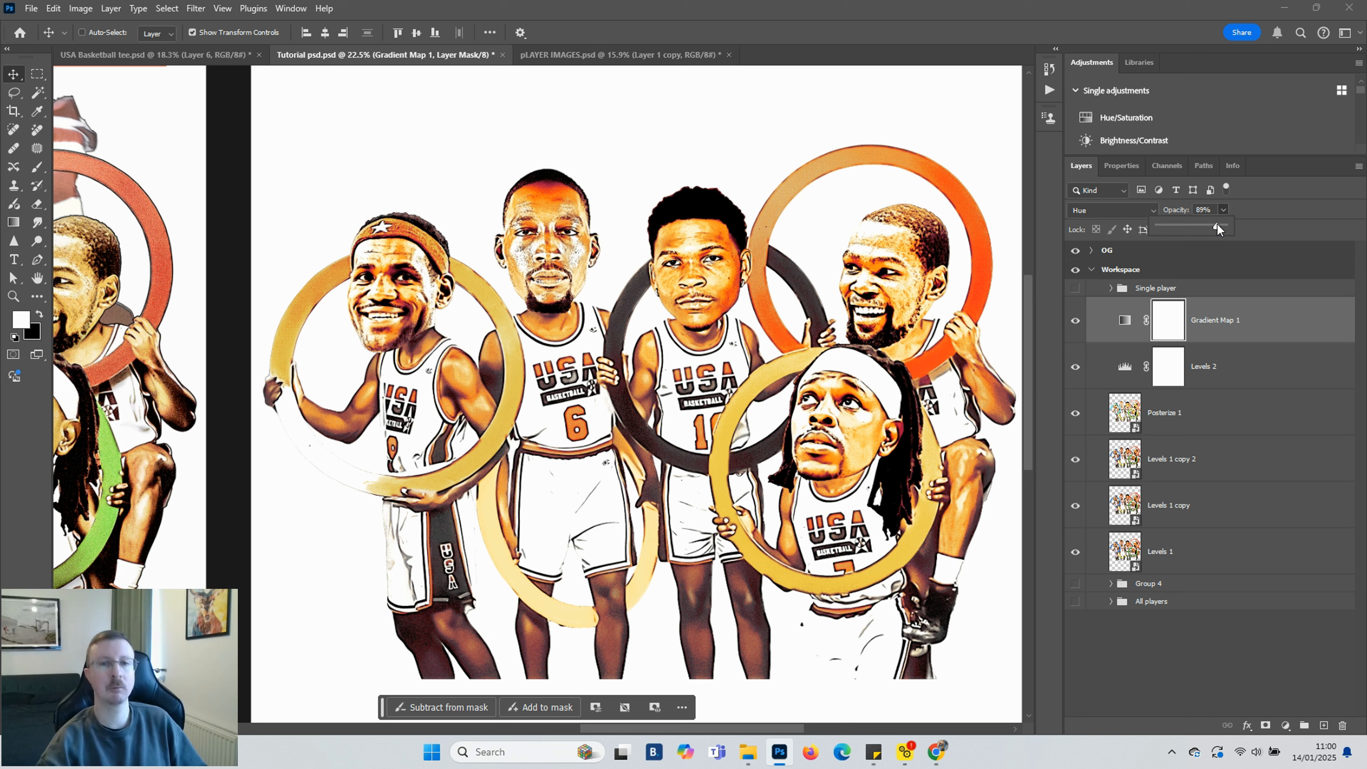
pyautogui.click(1178, 350)
pyautogui.click(1182, 317)
pyautogui.hotkey('ctrl', 'i')
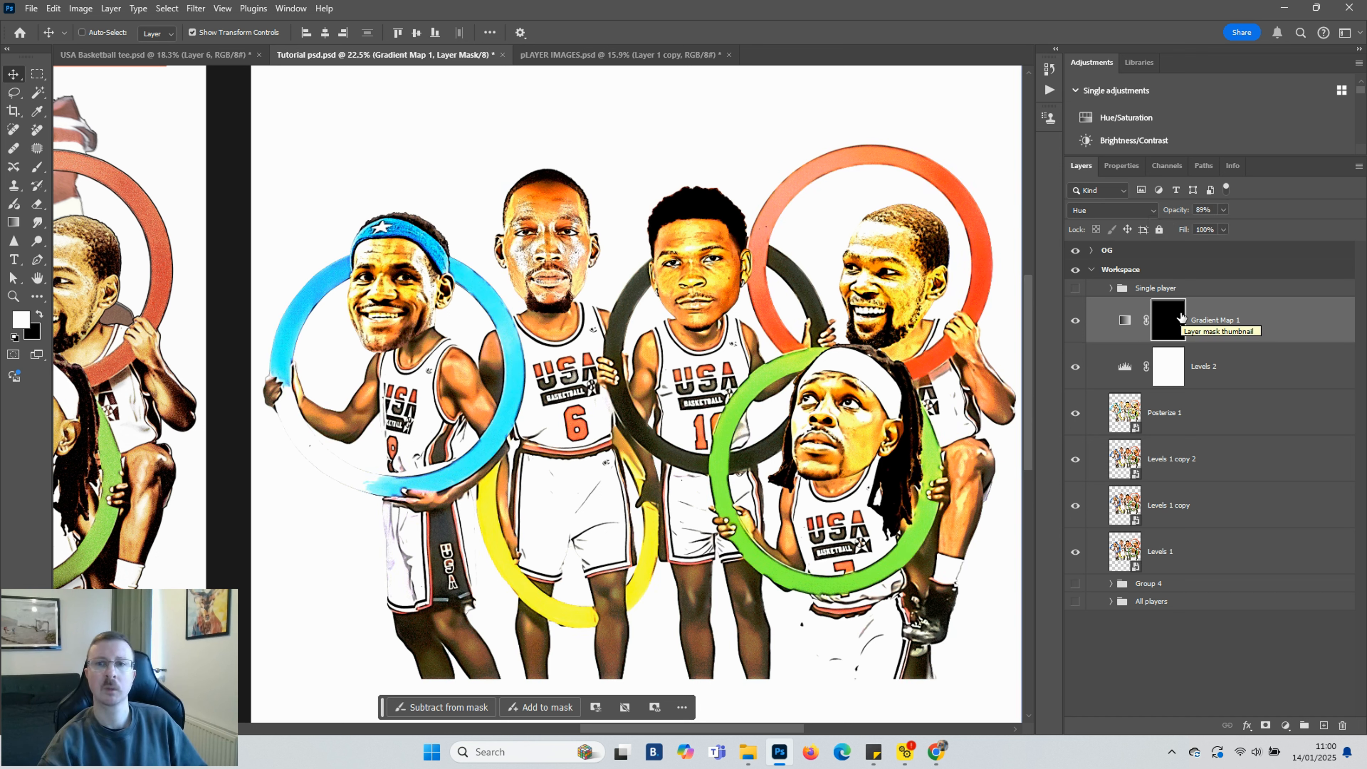
# Paint white with the Brush tool on the Gradient Map mask over the players' faces and heads
pyautogui.press('b')
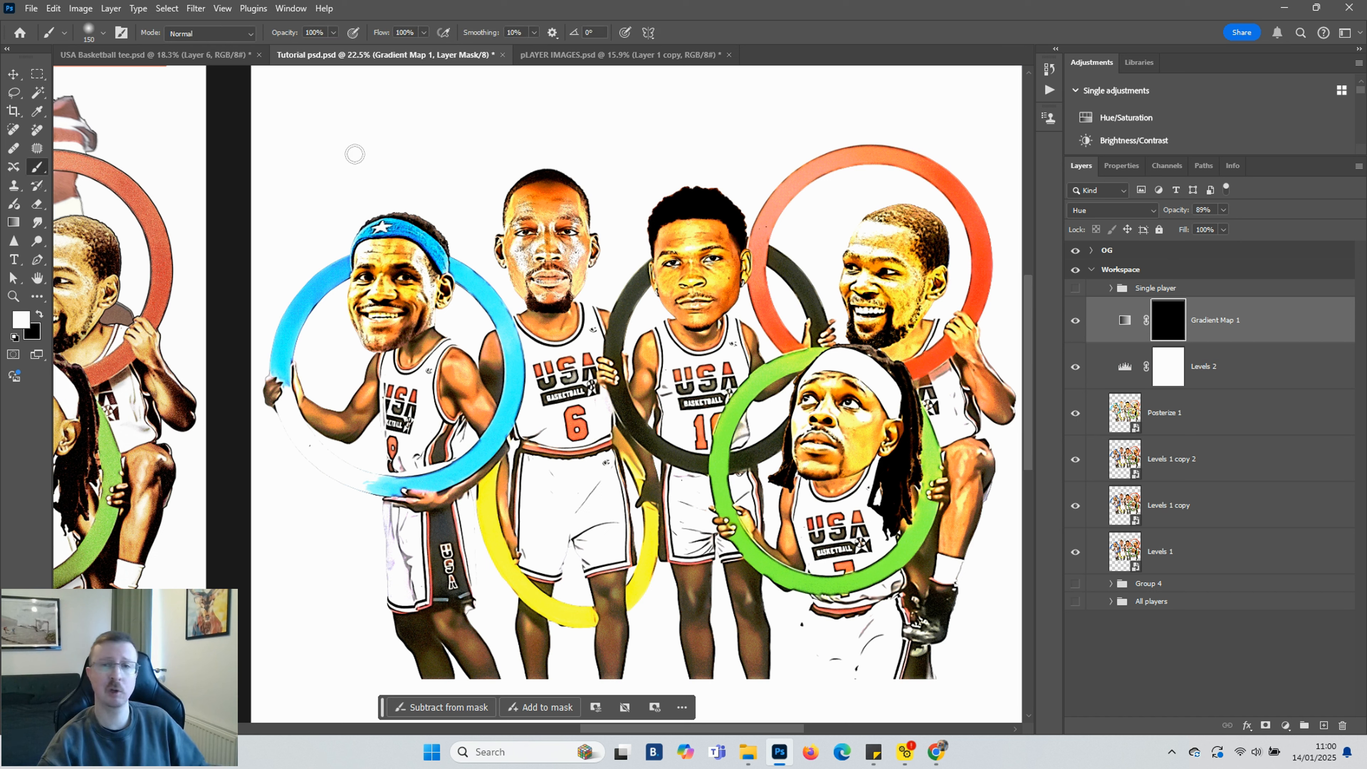
pyautogui.press(']')
pyautogui.press(']')
pyautogui.press(']')
pyautogui.press(']')
pyautogui.press(']')
pyautogui.press(']')
pyautogui.press(']')
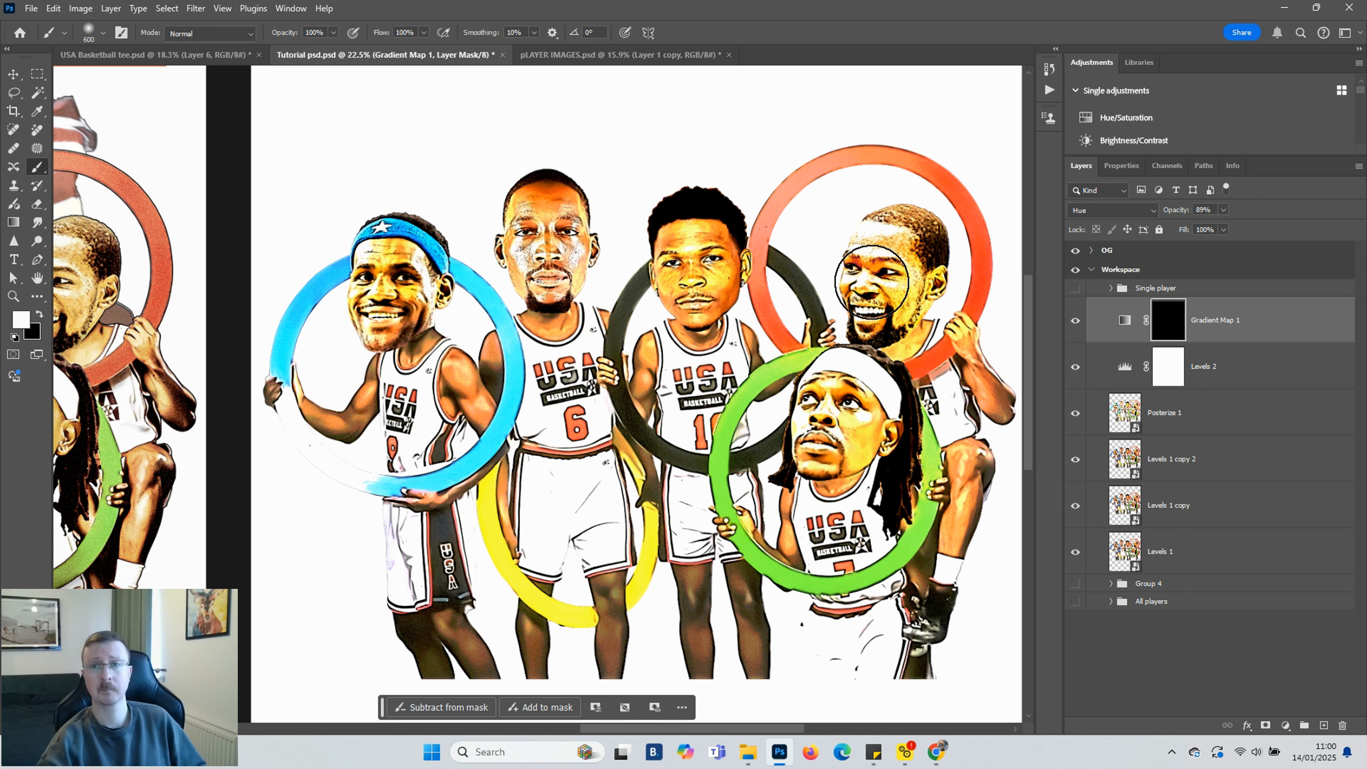
pyautogui.click(906, 267)
pyautogui.scroll(5, 906, 268)
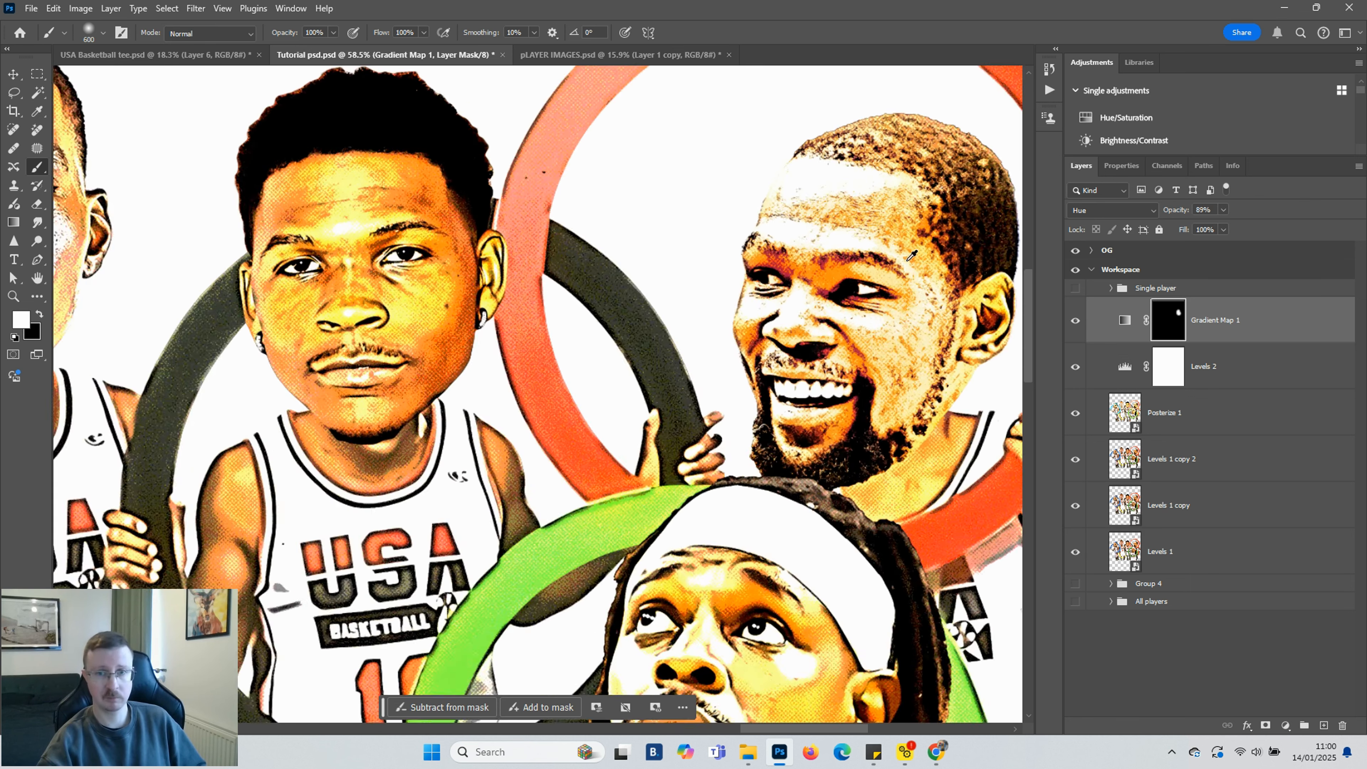
pyautogui.scroll(-3, 864, 295)
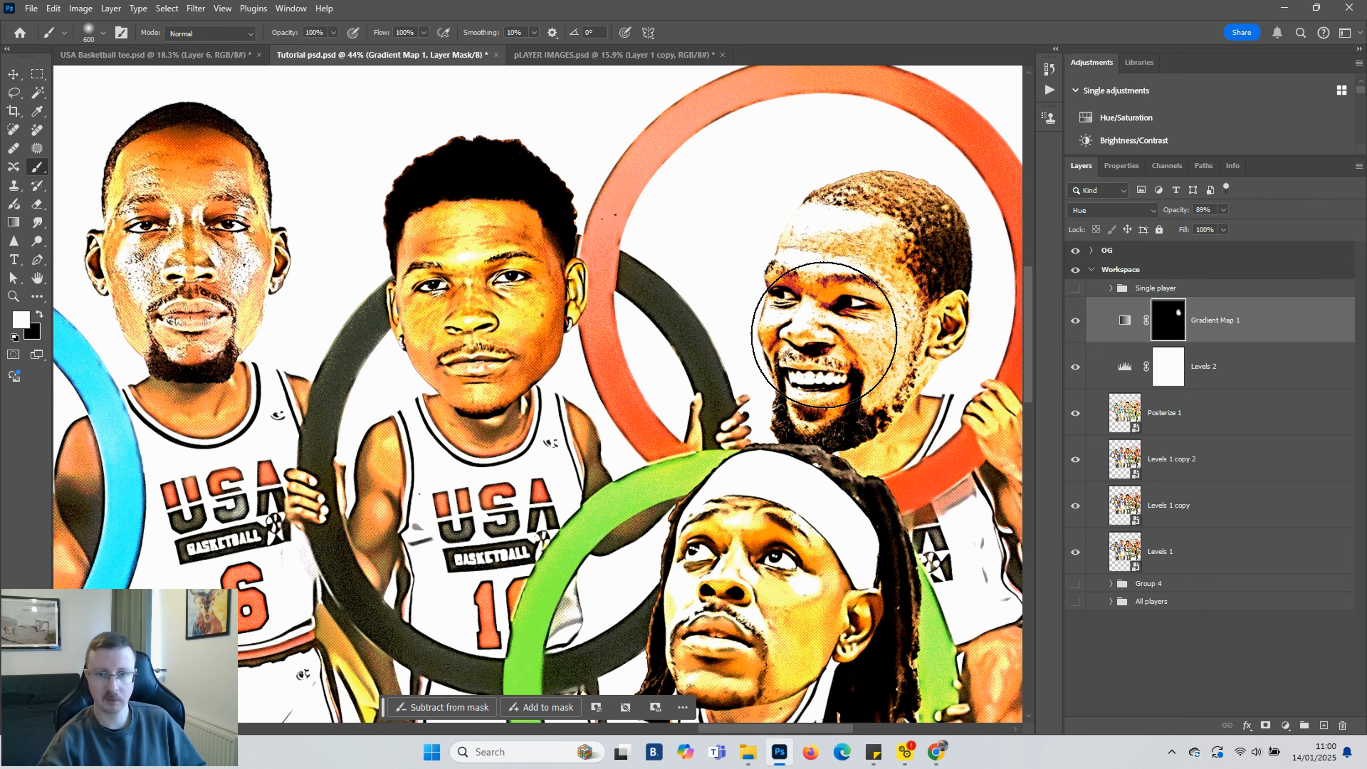
pyautogui.press('[')
pyautogui.press('[')
pyautogui.press('[')
pyautogui.press('[')
pyautogui.press('[')
pyautogui.press('[')
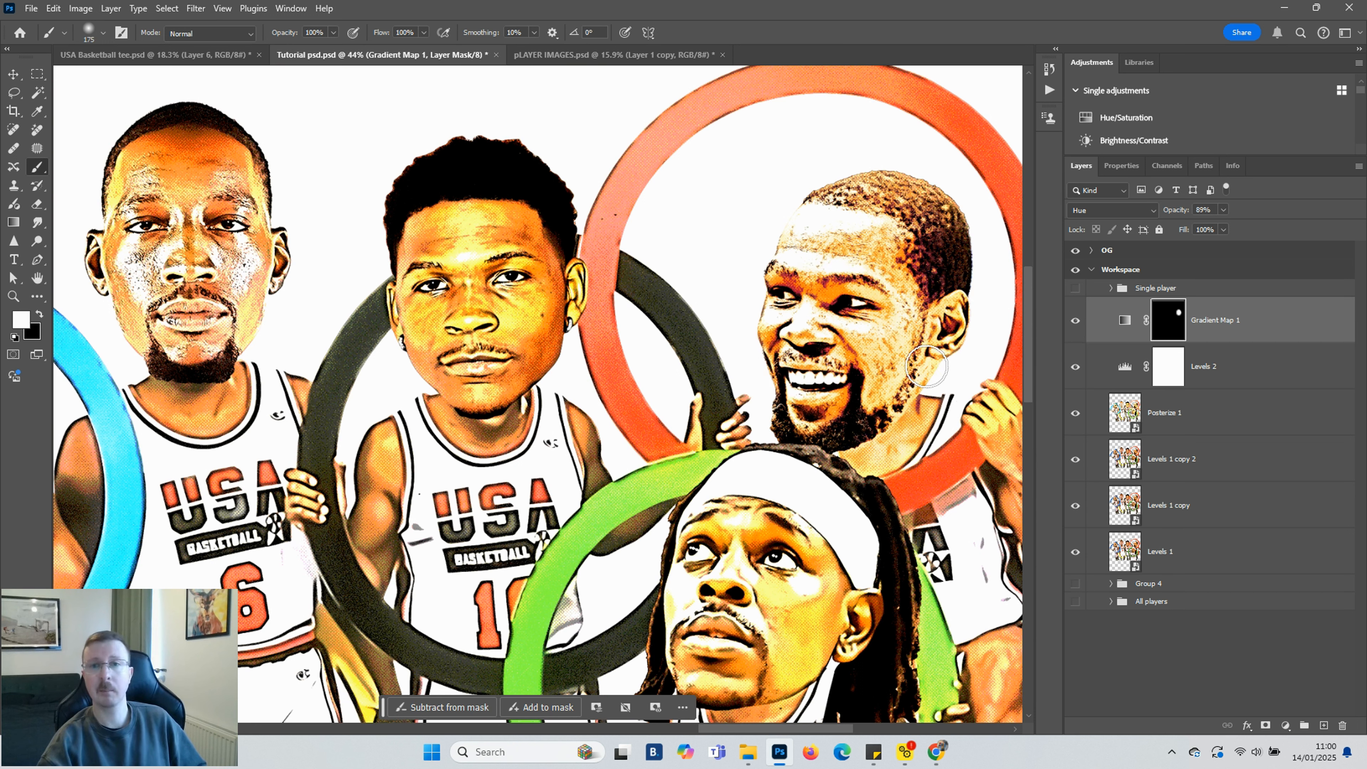
pyautogui.moveTo(945, 327); pyautogui.dragTo(883, 442)
pyautogui.scroll(-5, 883, 441)
pyautogui.hscroll(4, 883, 442)
pyautogui.moveTo(764, 301); pyautogui.dragTo(721, 485)
pyautogui.scroll(-1, 663, 513)
pyautogui.moveTo(366, 364); pyautogui.dragTo(383, 437)
pyautogui.moveTo(566, 194)
pyautogui.mouseDown()
pyautogui.moveTo(479, 296)
pyautogui.moveTo(445, 210)
pyautogui.moveTo(510, 198)
pyautogui.moveTo(545, 131)
pyautogui.mouseUp()
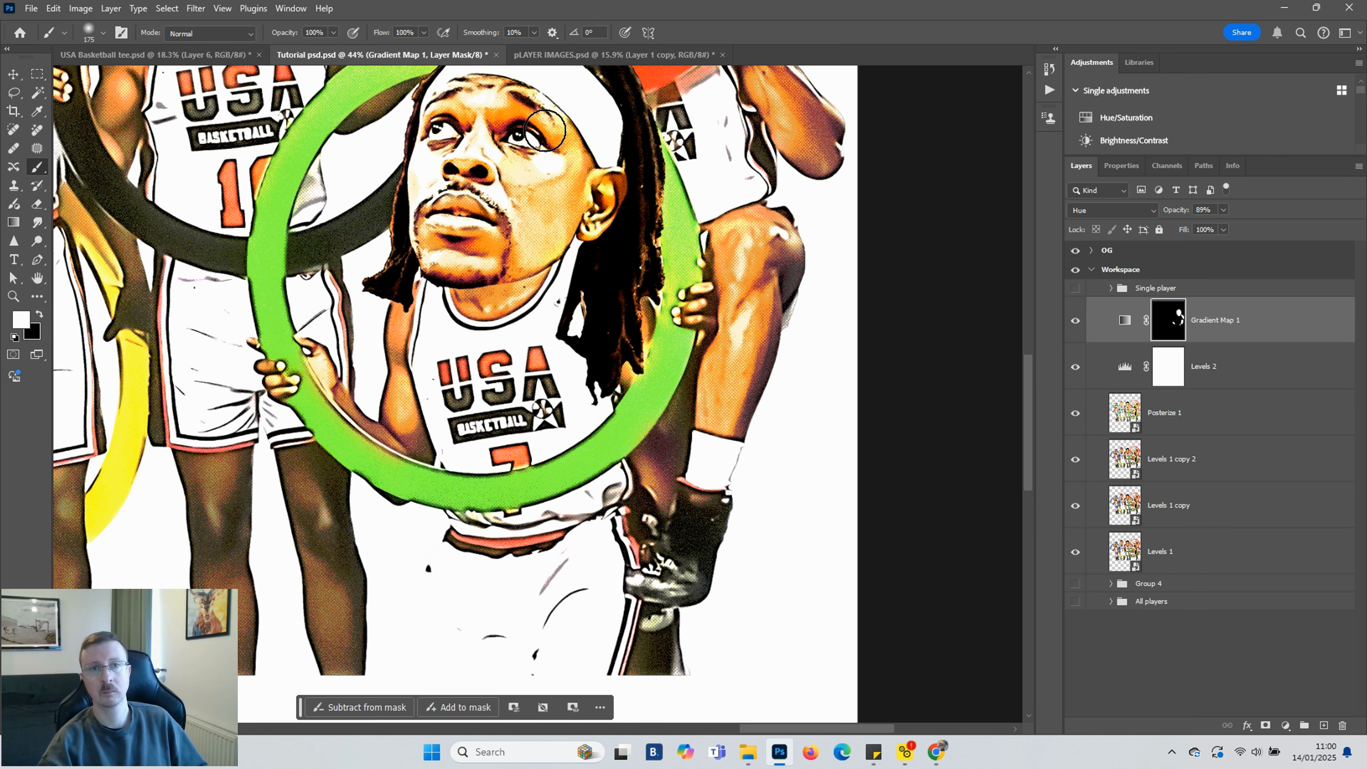
pyautogui.scroll(8, 457, 226)
pyautogui.moveTo(198, 142)
pyautogui.mouseDown()
pyautogui.moveTo(264, 332)
pyautogui.moveTo(207, 240)
pyautogui.moveTo(223, 161)
pyautogui.mouseUp()
pyautogui.press('[')
pyautogui.press('[')
pyautogui.press('[')
pyautogui.press('[')
pyautogui.press('[')
pyautogui.press('[')
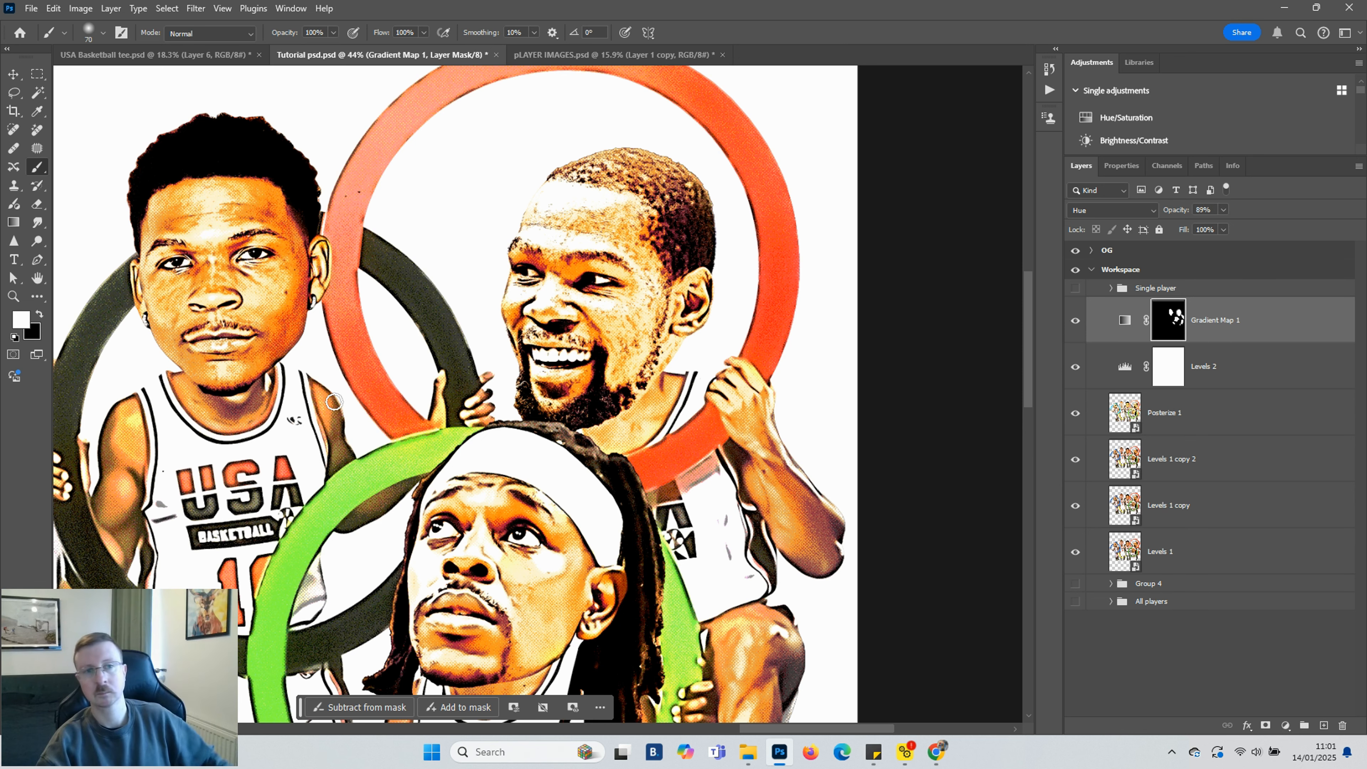
pyautogui.hscroll(-7, 562, 454)
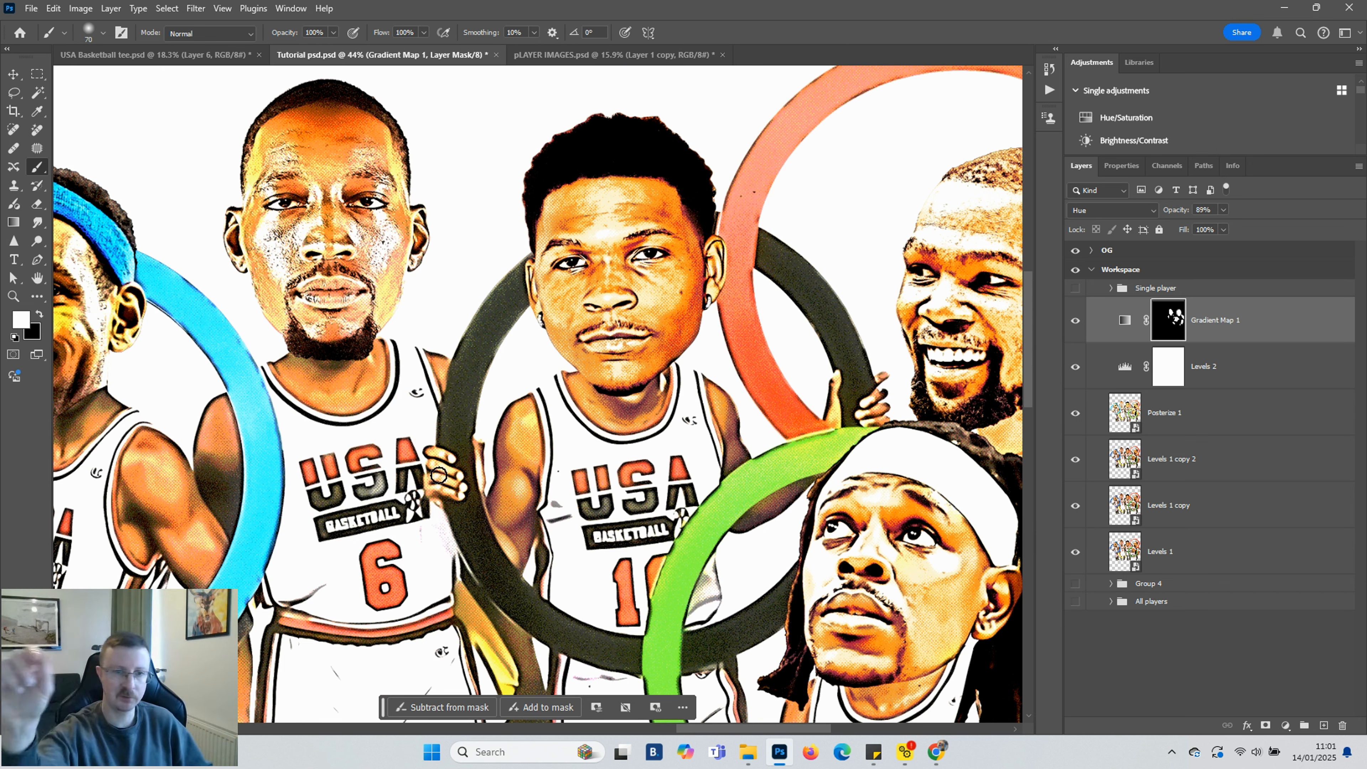
pyautogui.press(']')
pyautogui.press(']')
pyautogui.press(']')
pyautogui.press(']')
pyautogui.press(']')
pyautogui.press(']')
pyautogui.press(']')
pyautogui.press(']')
pyautogui.press(']')
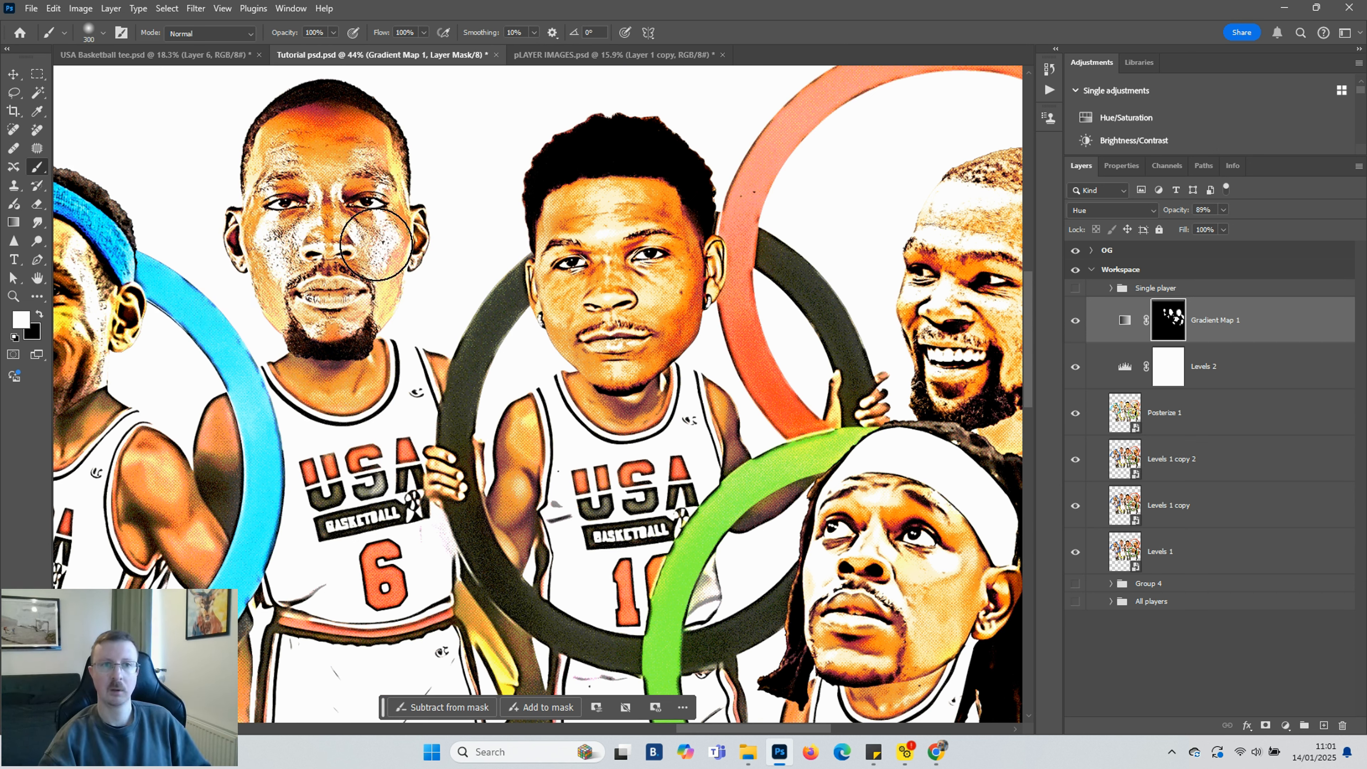
pyautogui.press('[')
pyautogui.press('[')
pyautogui.press('[')
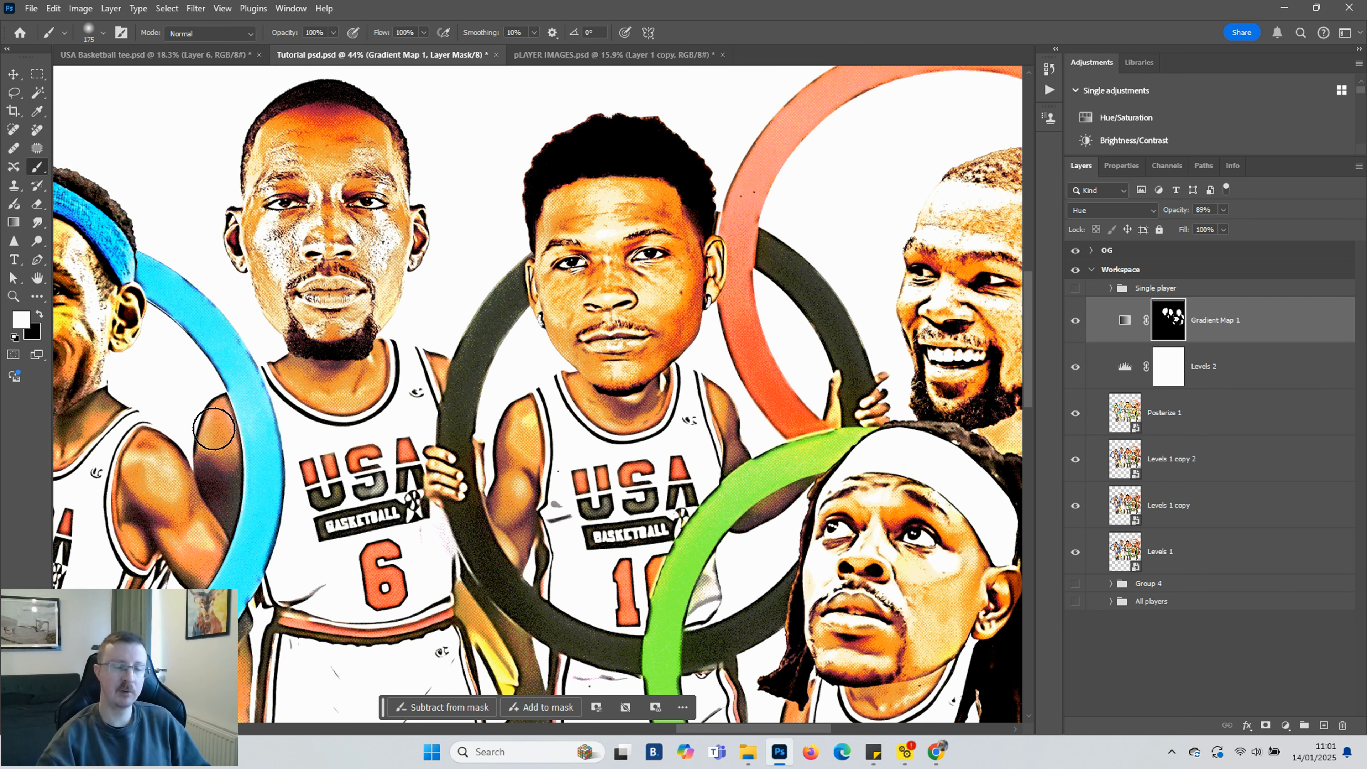
# Continue painting the Gradient Map mask over the players' arms, legs and remaining skin areas
pyautogui.scroll(-5, 229, 443)
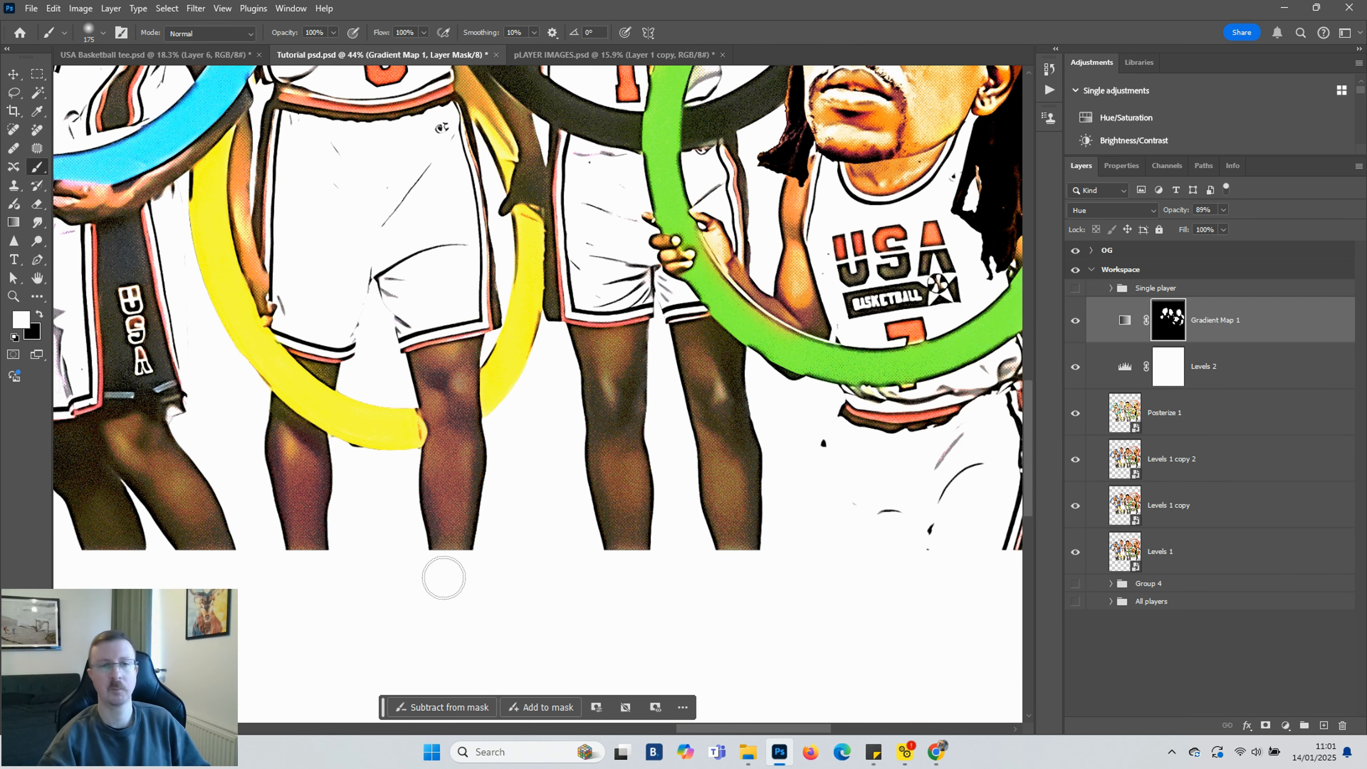
pyautogui.hscroll(-4, 630, 706)
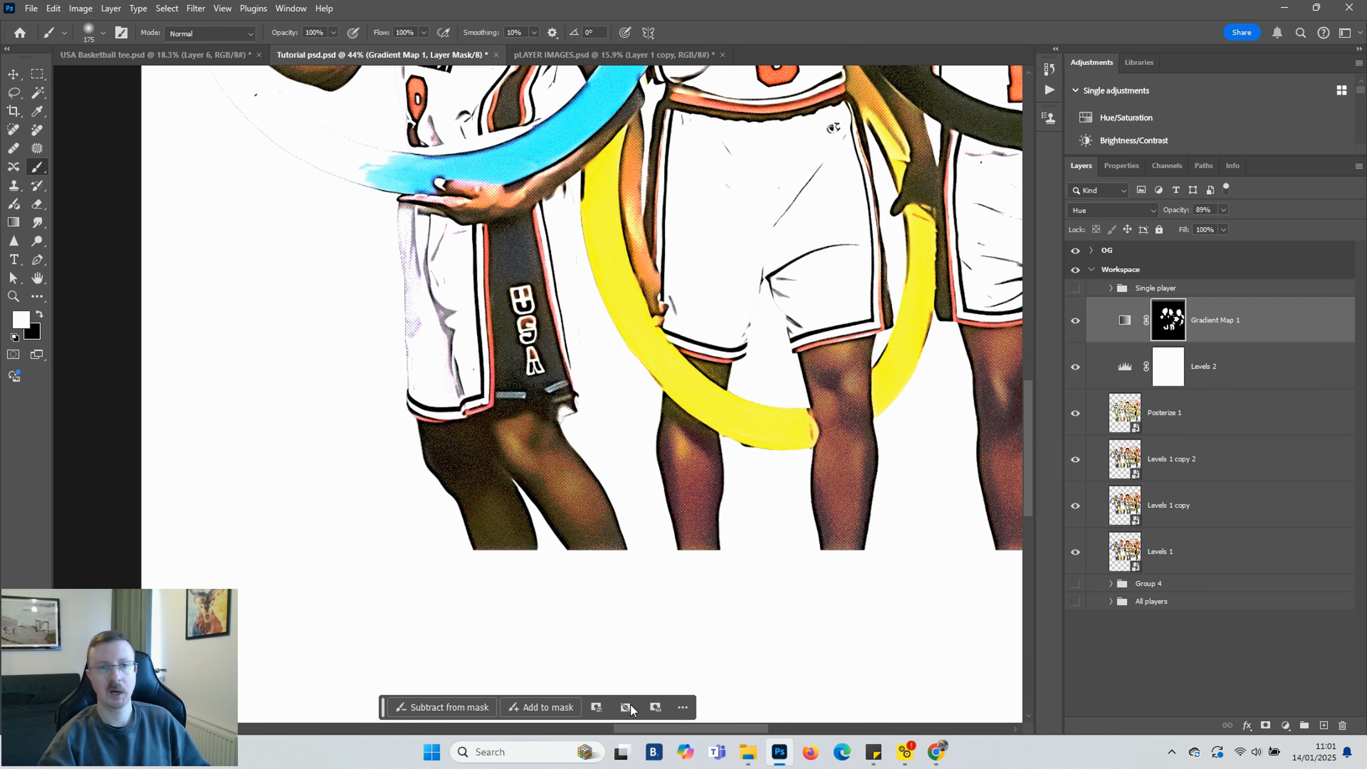
pyautogui.scroll(1, 552, 515)
pyautogui.press('[')
pyautogui.press('[')
pyautogui.press('[')
pyautogui.press('[')
pyautogui.press('[')
pyautogui.press('[')
pyautogui.press('[')
pyautogui.press('[')
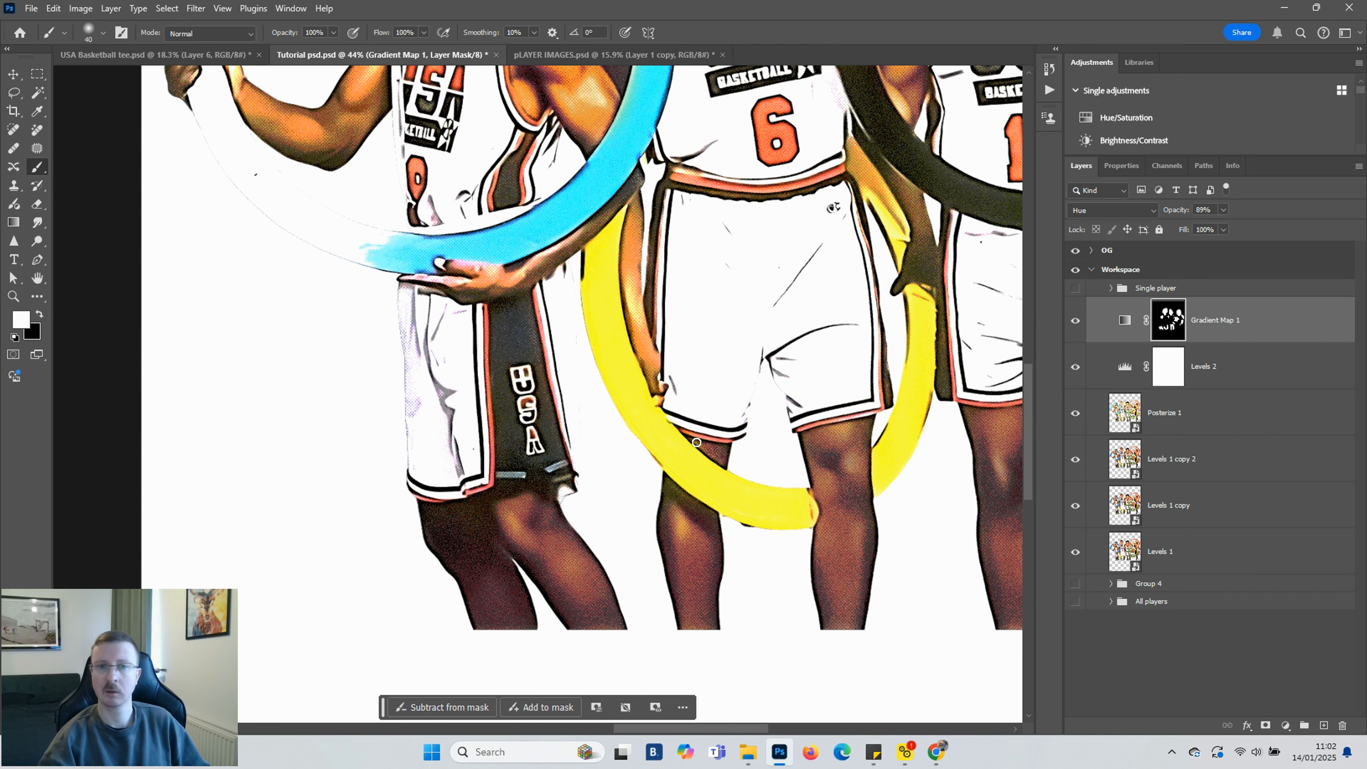
pyautogui.scroll(1, 843, 433)
pyautogui.press(']')
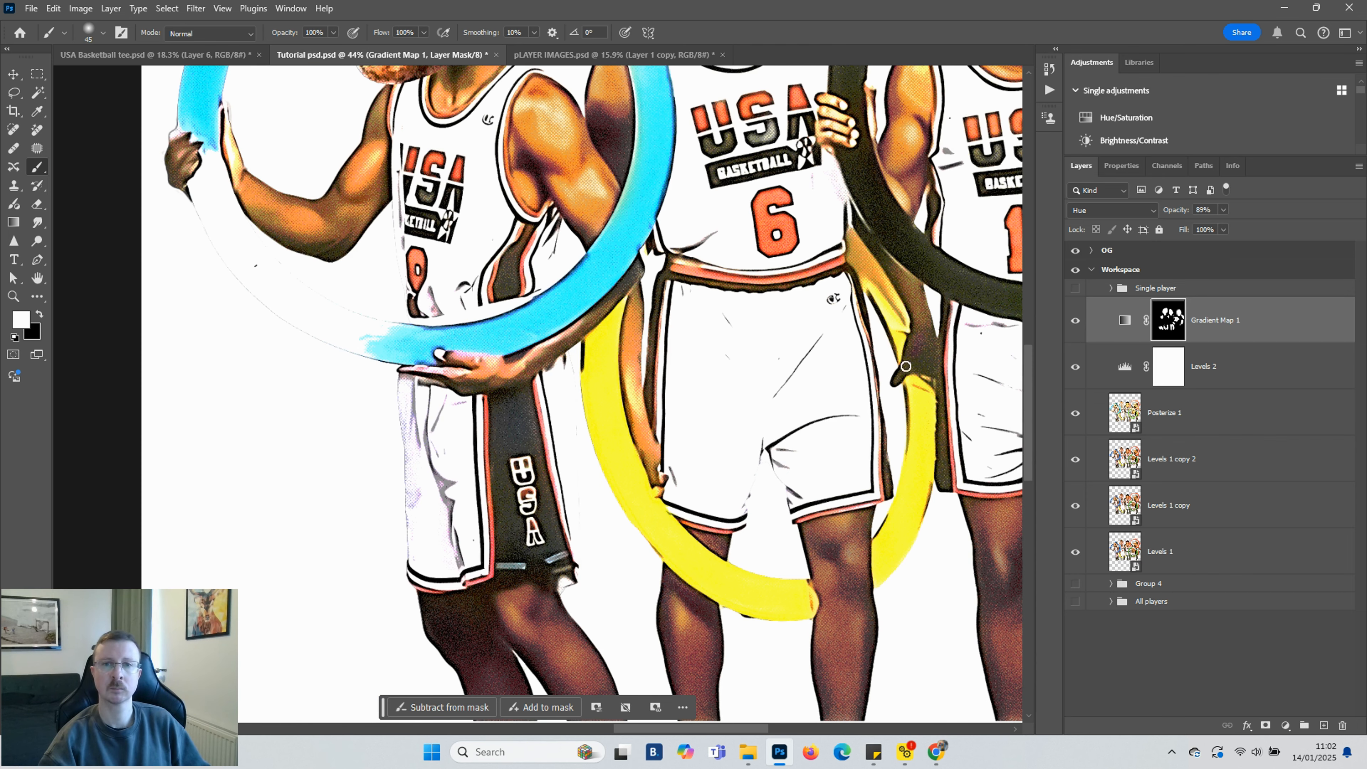
pyautogui.scroll(3, 606, 341)
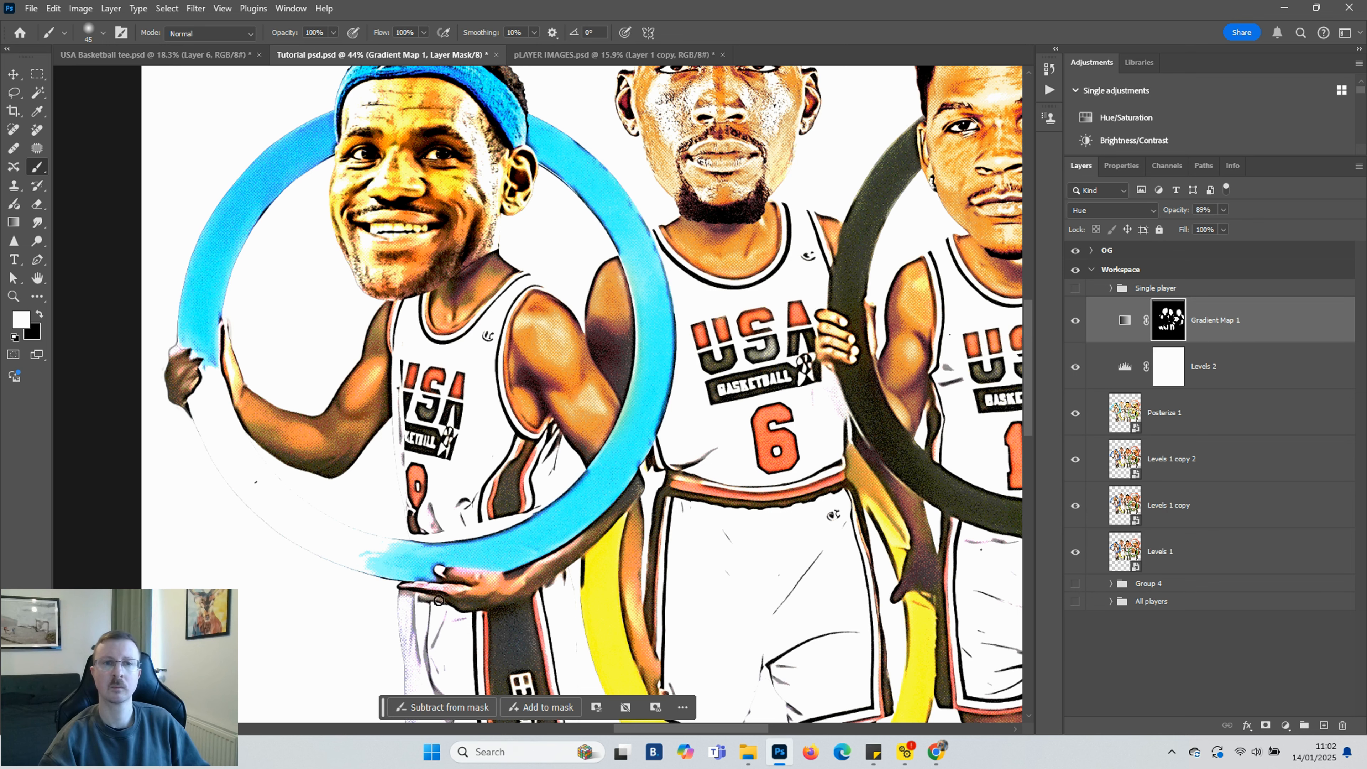
pyautogui.press(']')
pyautogui.press(']')
pyautogui.press(']')
pyautogui.press(']')
pyautogui.press(']')
pyautogui.press(']')
pyautogui.press(']')
pyautogui.press(']')
pyautogui.press(']')
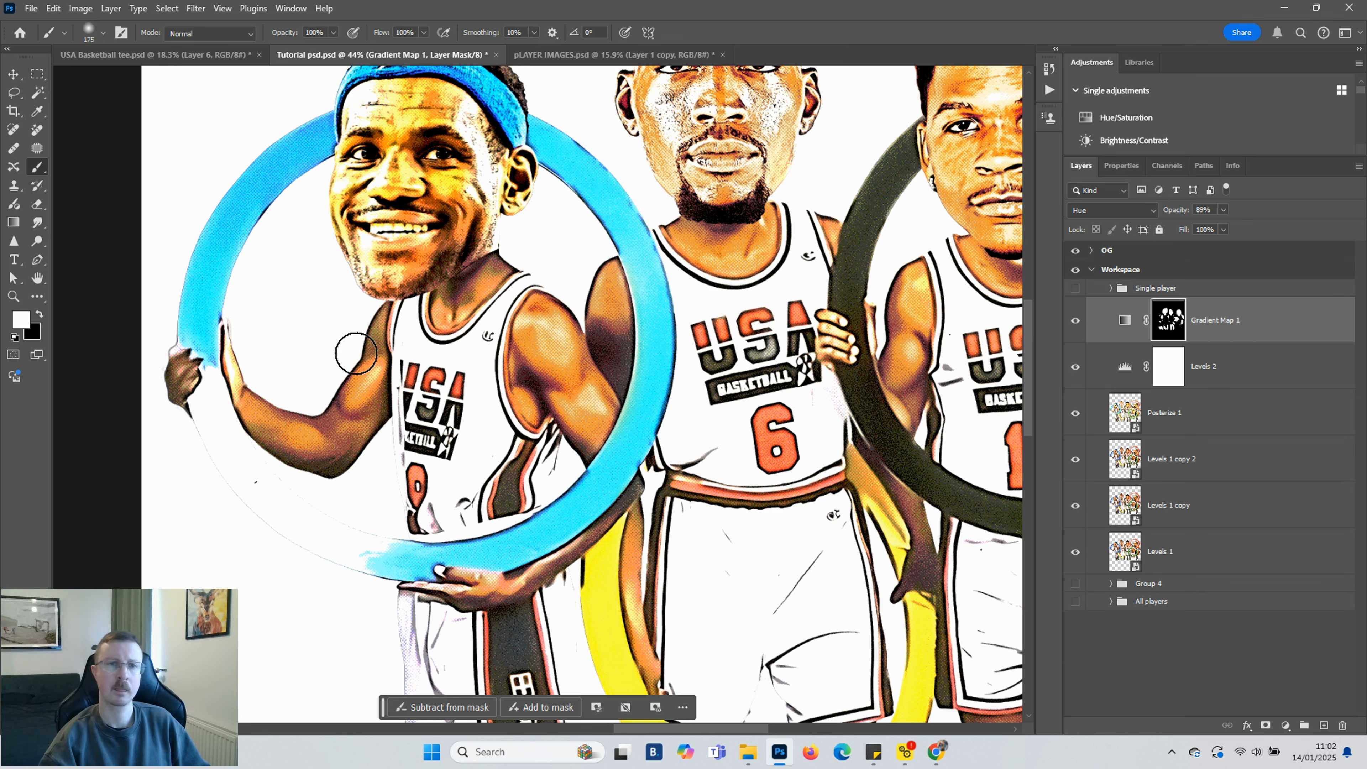
pyautogui.scroll(1, 355, 323)
pyautogui.press('[')
pyautogui.press('[')
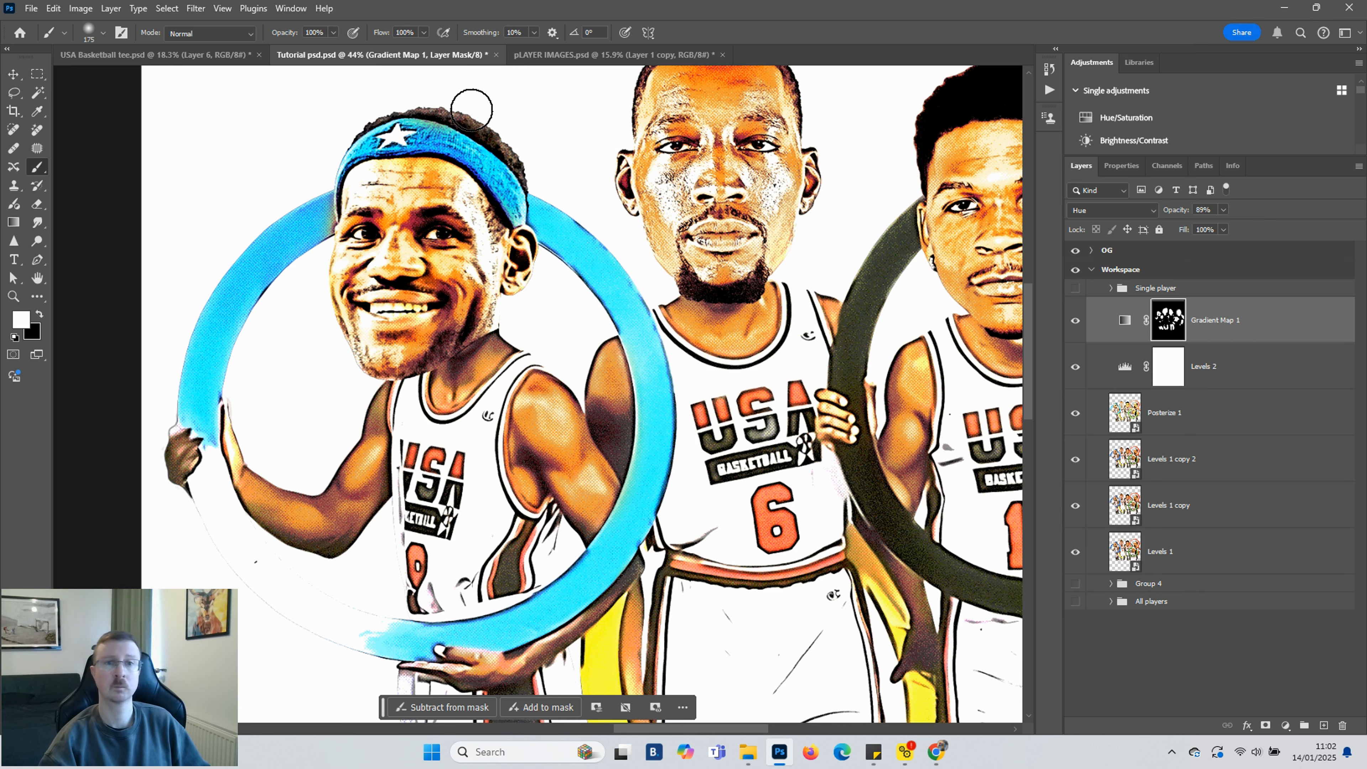
pyautogui.scroll(-3, 460, 435)
pyautogui.scroll(-4, 170, 234)
pyautogui.press(']')
pyautogui.press(']')
pyautogui.scroll(-4, 464, 510)
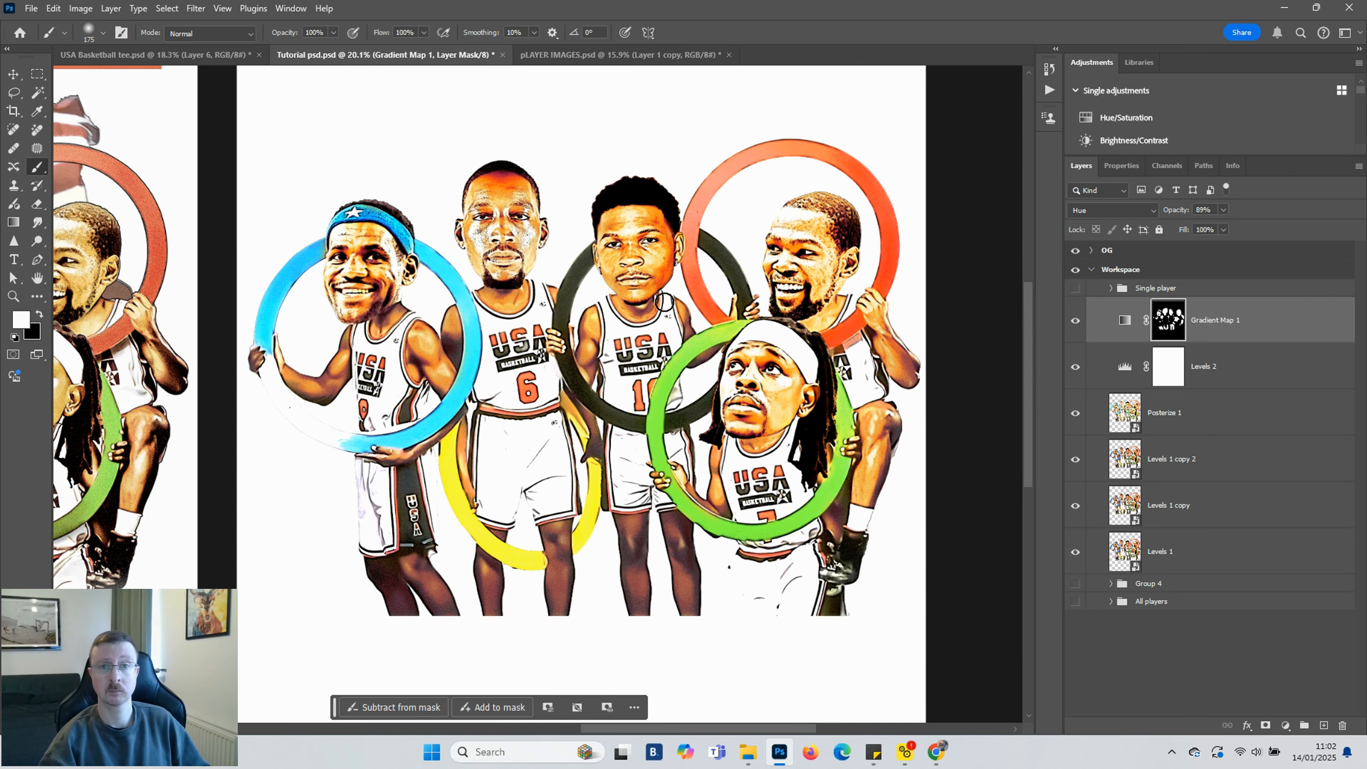
# Toggle the Gradient Map layer's visibility to compare the image with and without it
pyautogui.click(1077, 323)
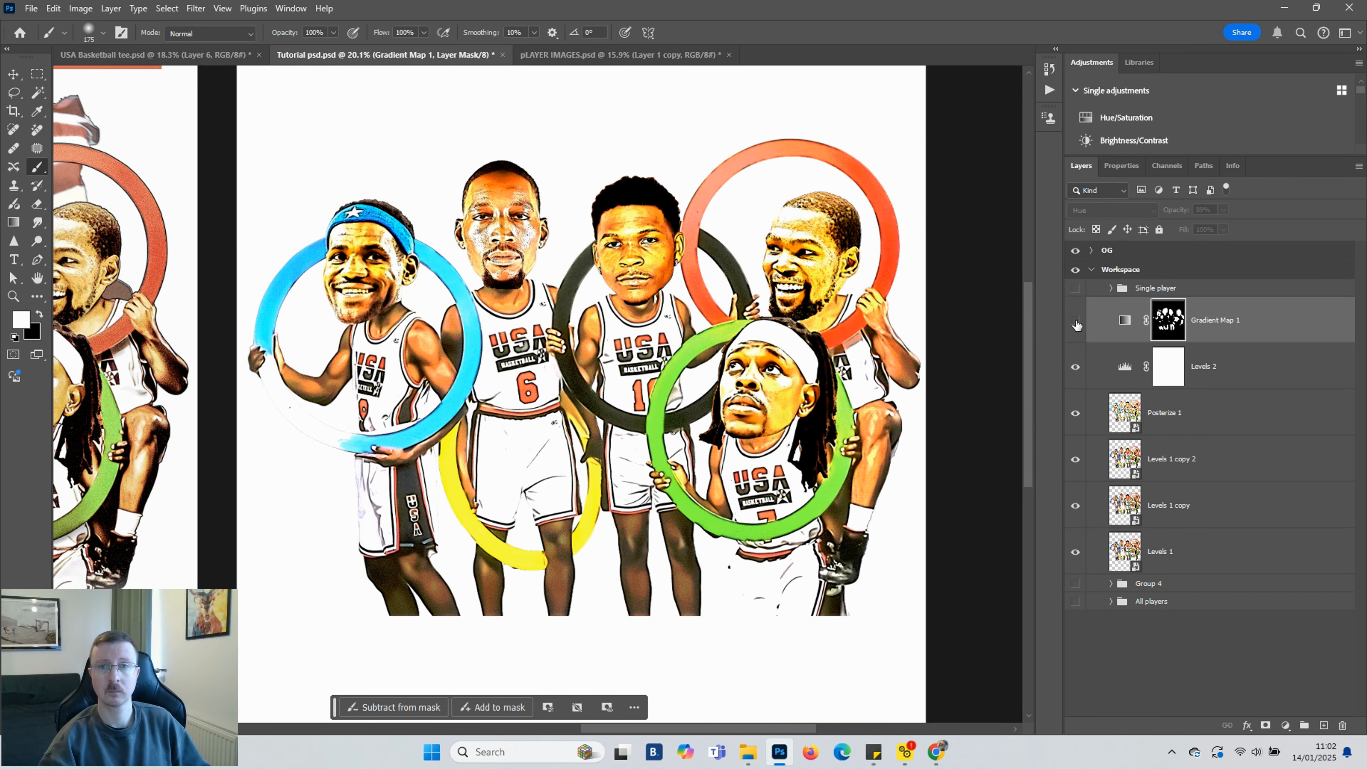
pyautogui.click(1077, 323)
pyautogui.click(1077, 323)
pyautogui.click(1077, 323)
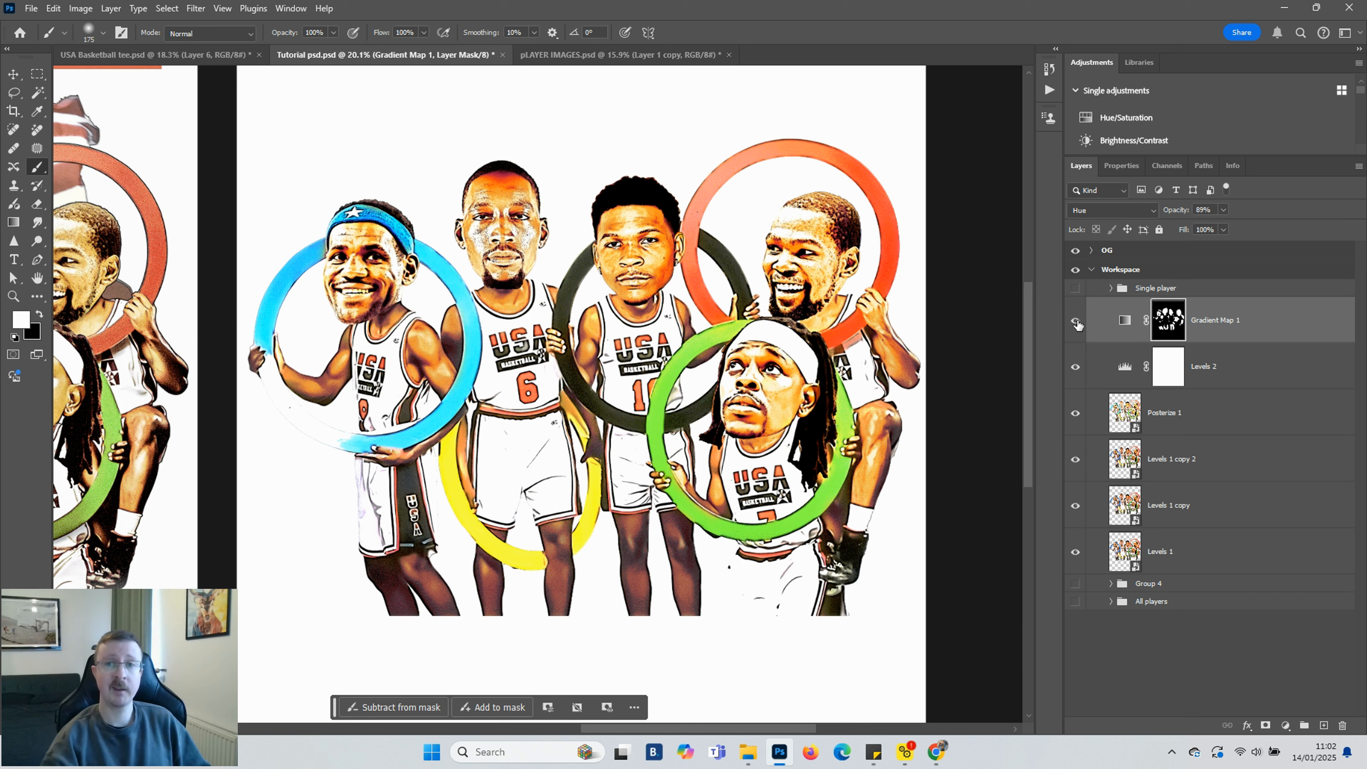
# Add an Exposure adjustment layer above Levels 2 and raise its exposure to about +0.98
pyautogui.click(1232, 373)
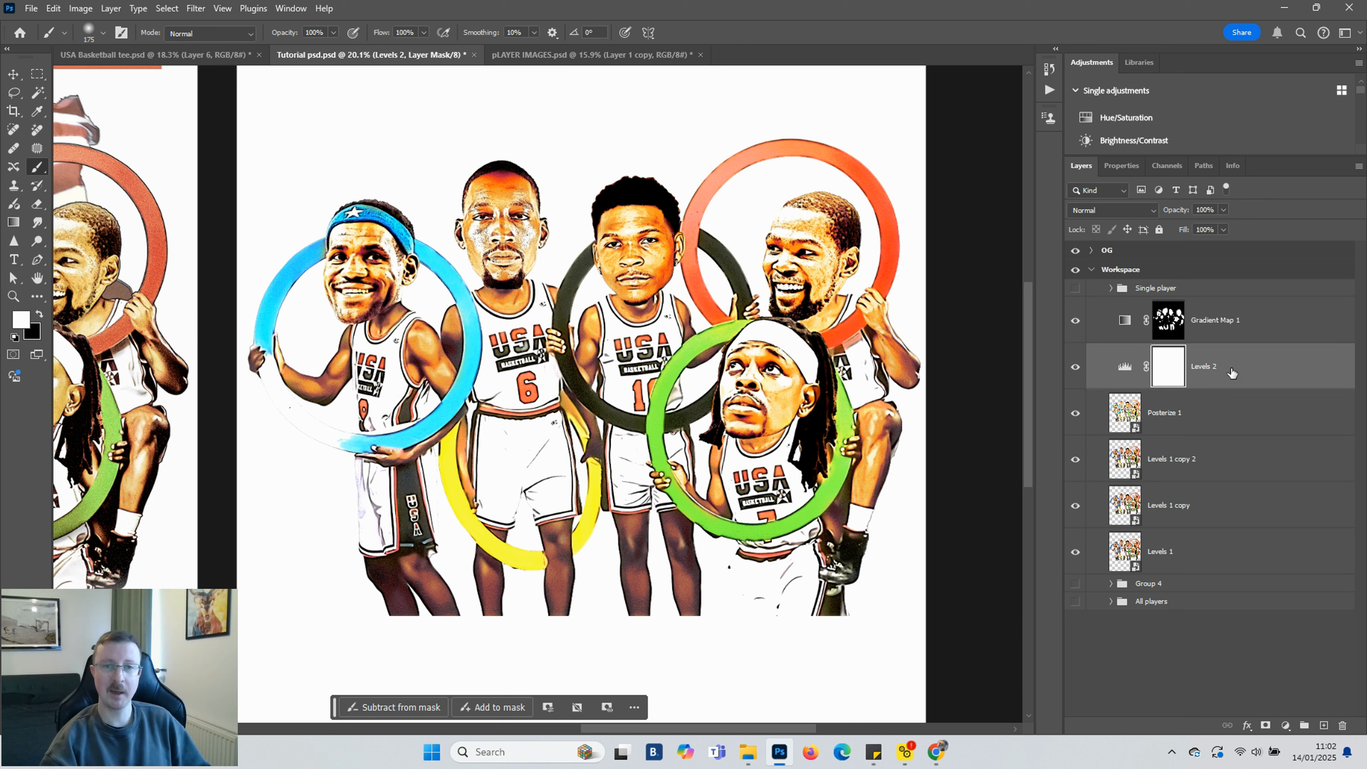
pyautogui.click(1286, 726)
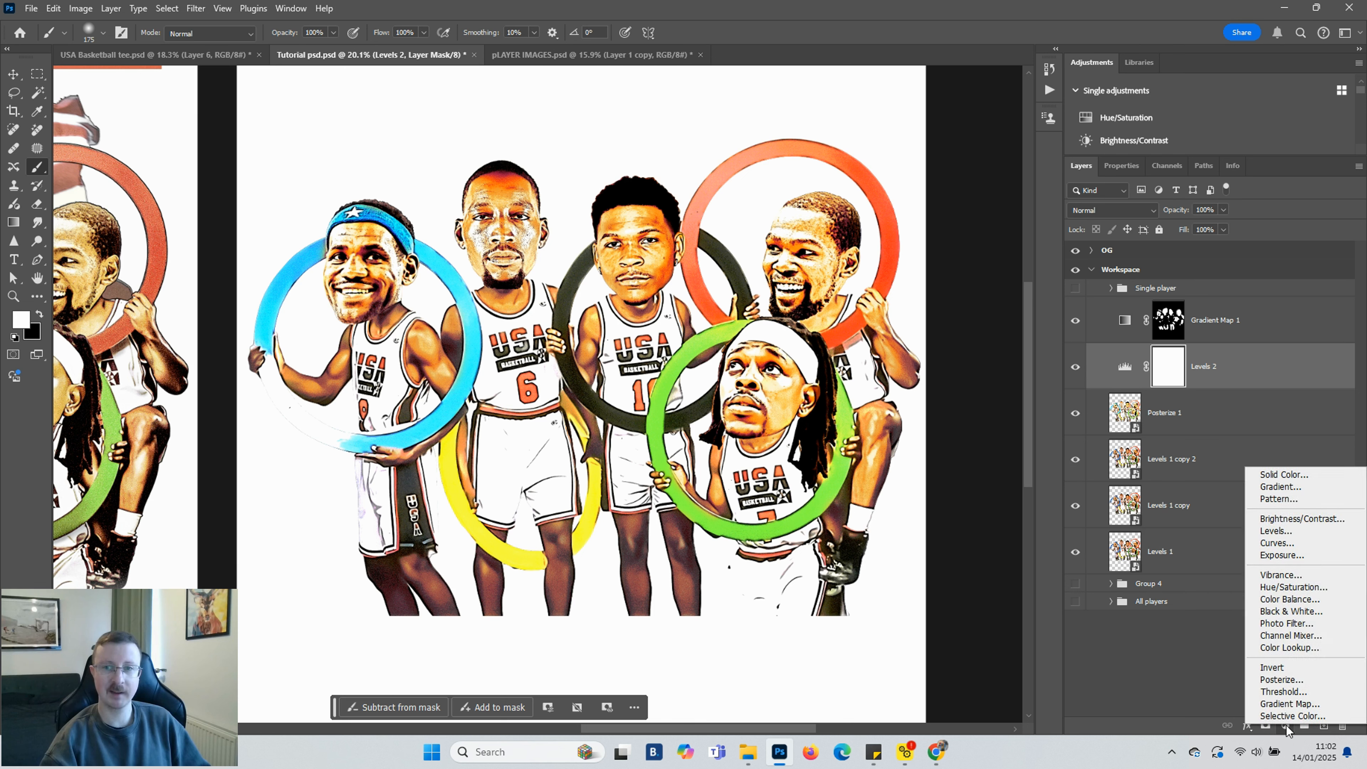
pyautogui.click(1277, 551)
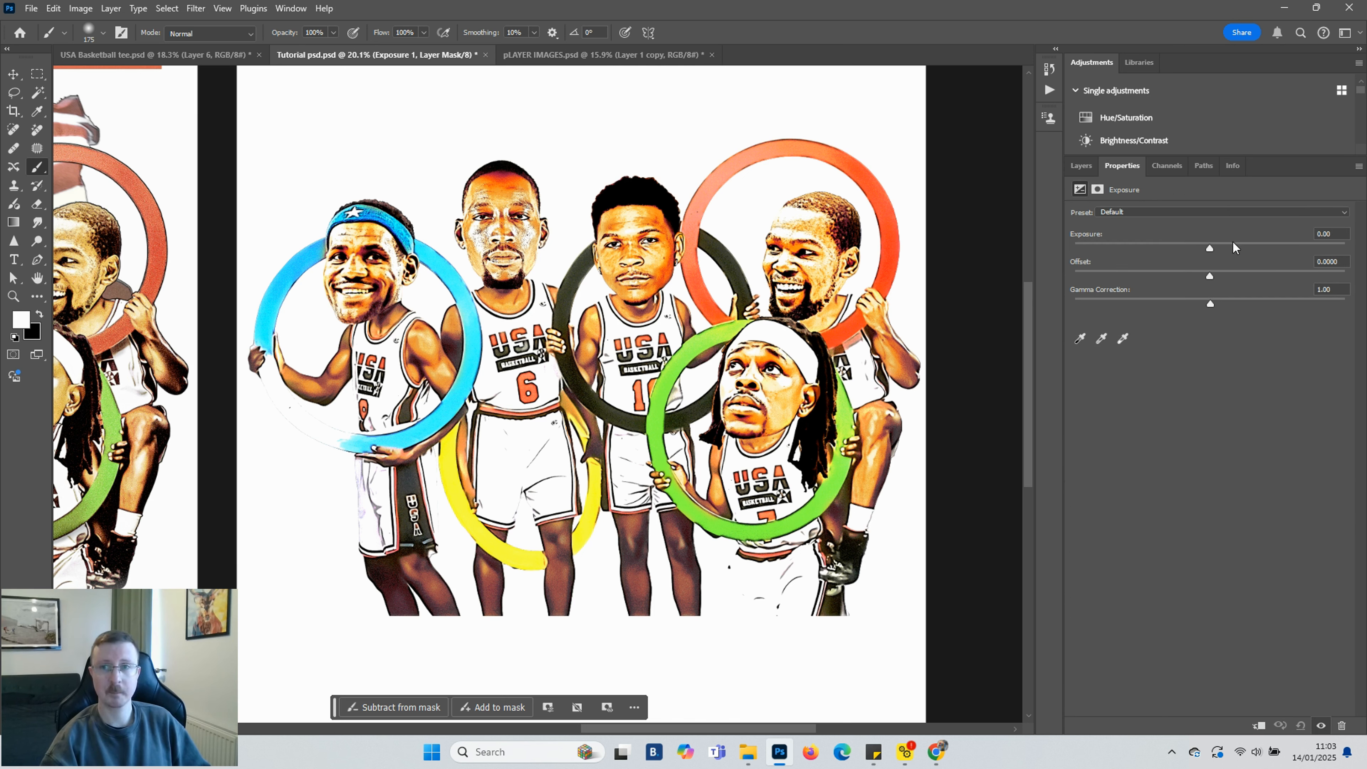
pyautogui.moveTo(1214, 248); pyautogui.dragTo(1231, 249)
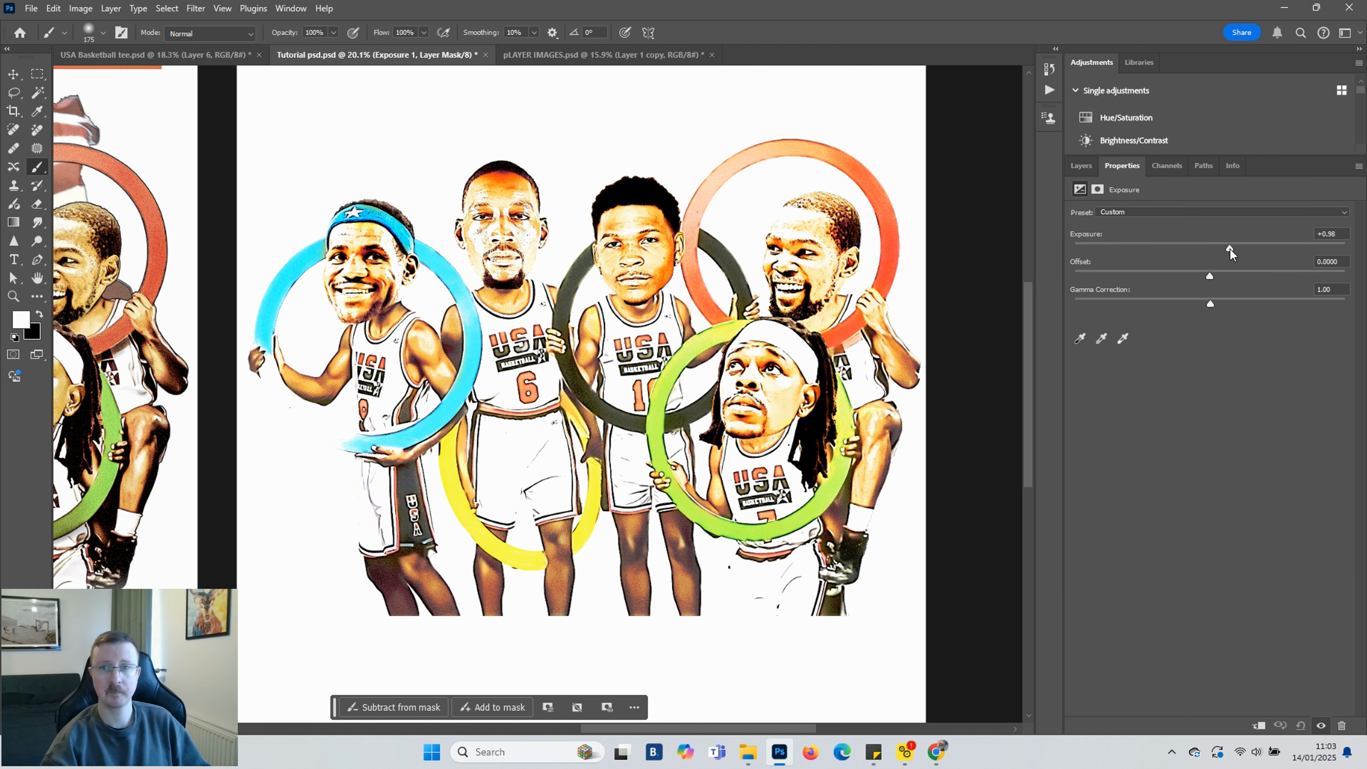
# Invert the Exposure layer's mask to black and set the brush opacity to 47%
pyautogui.click(1083, 167)
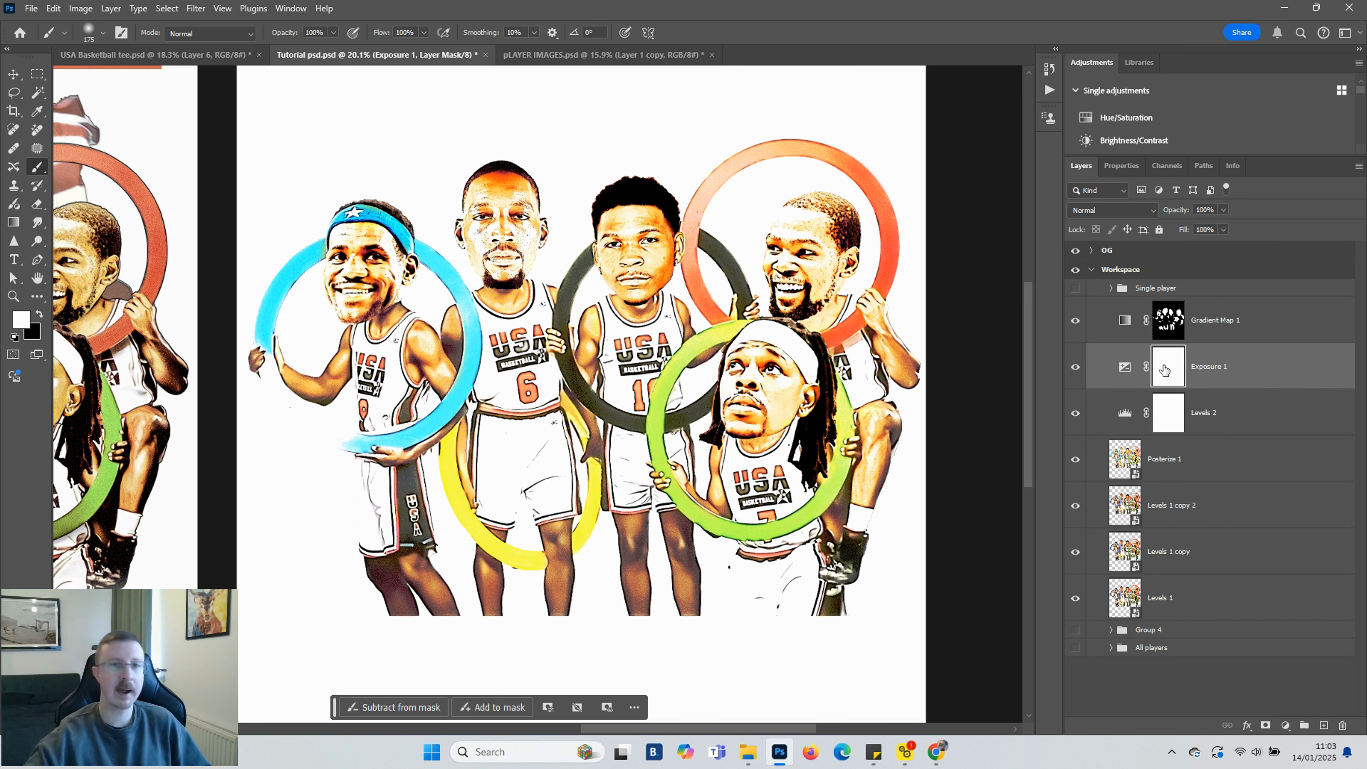
pyautogui.hotkey('ctrl', 'i')
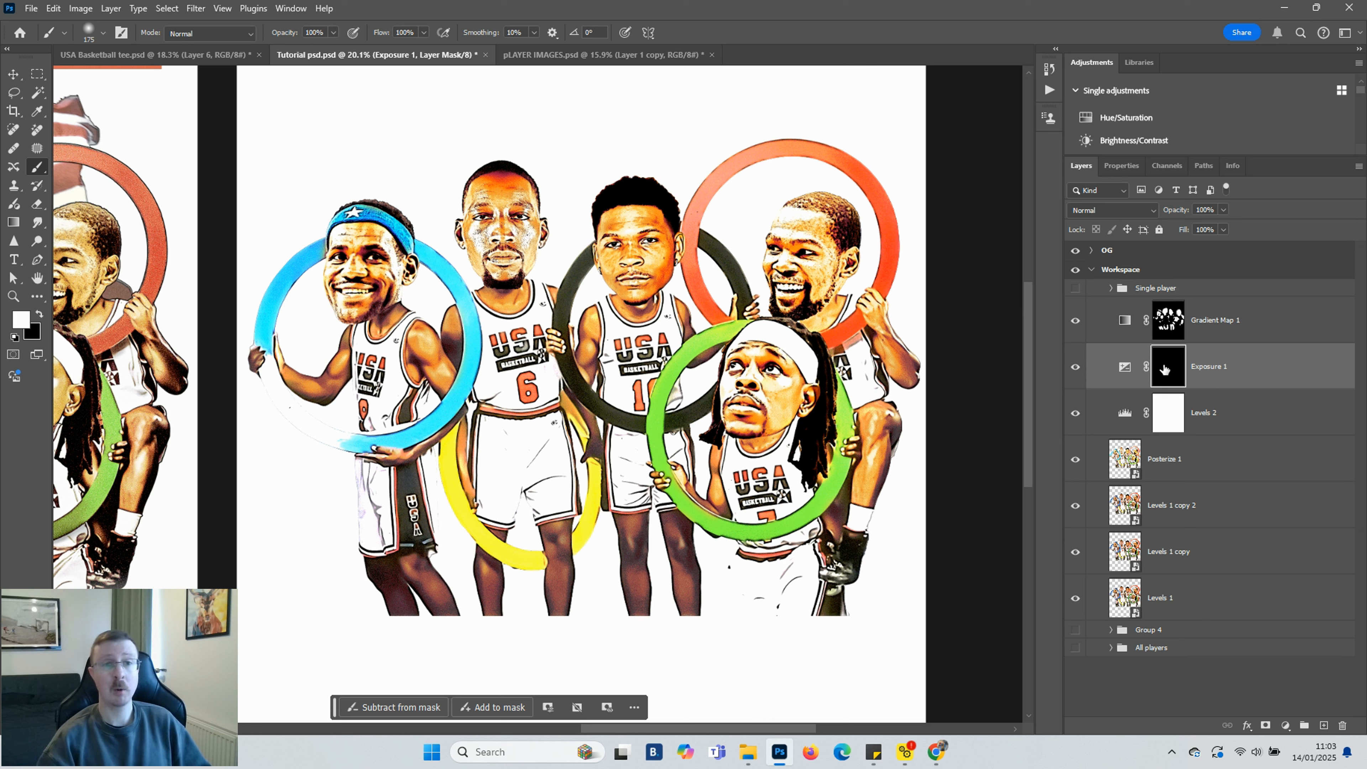
pyautogui.click(333, 33)
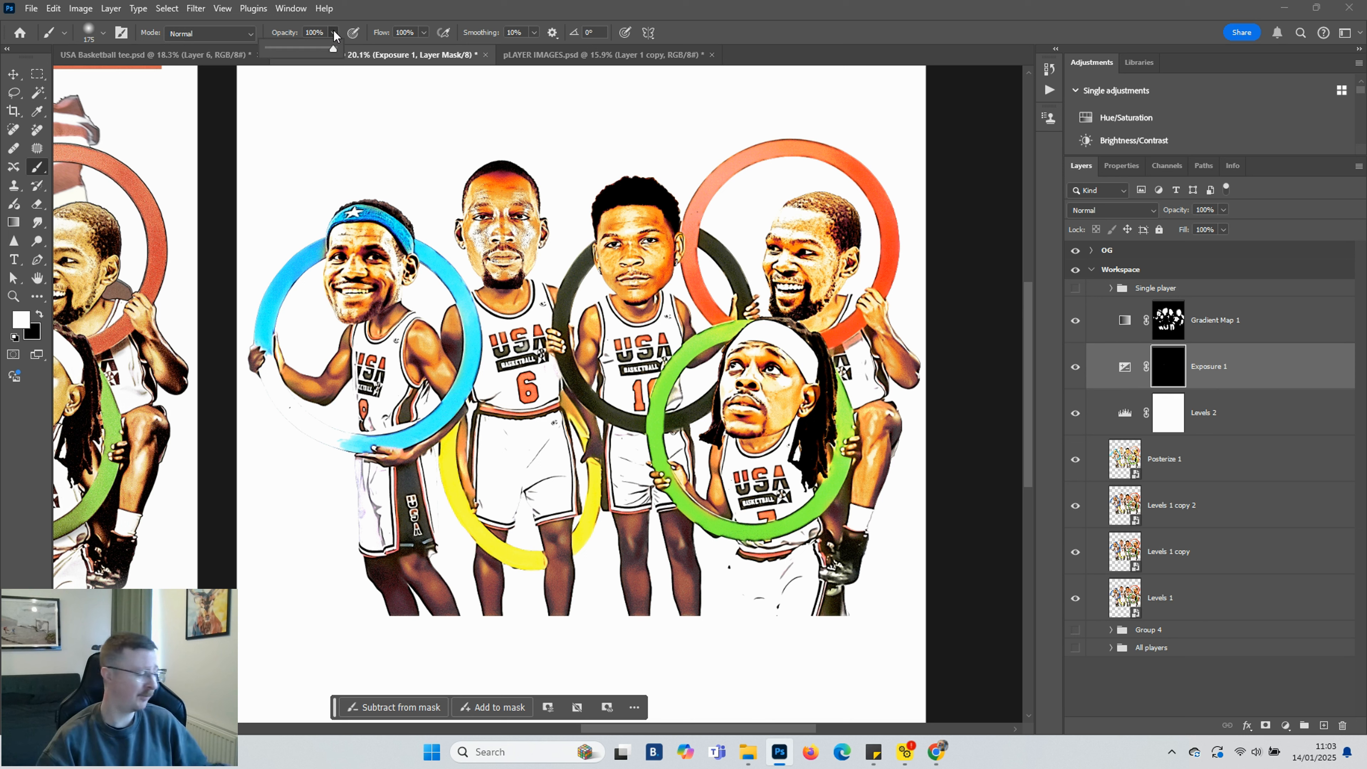
pyautogui.click(300, 47)
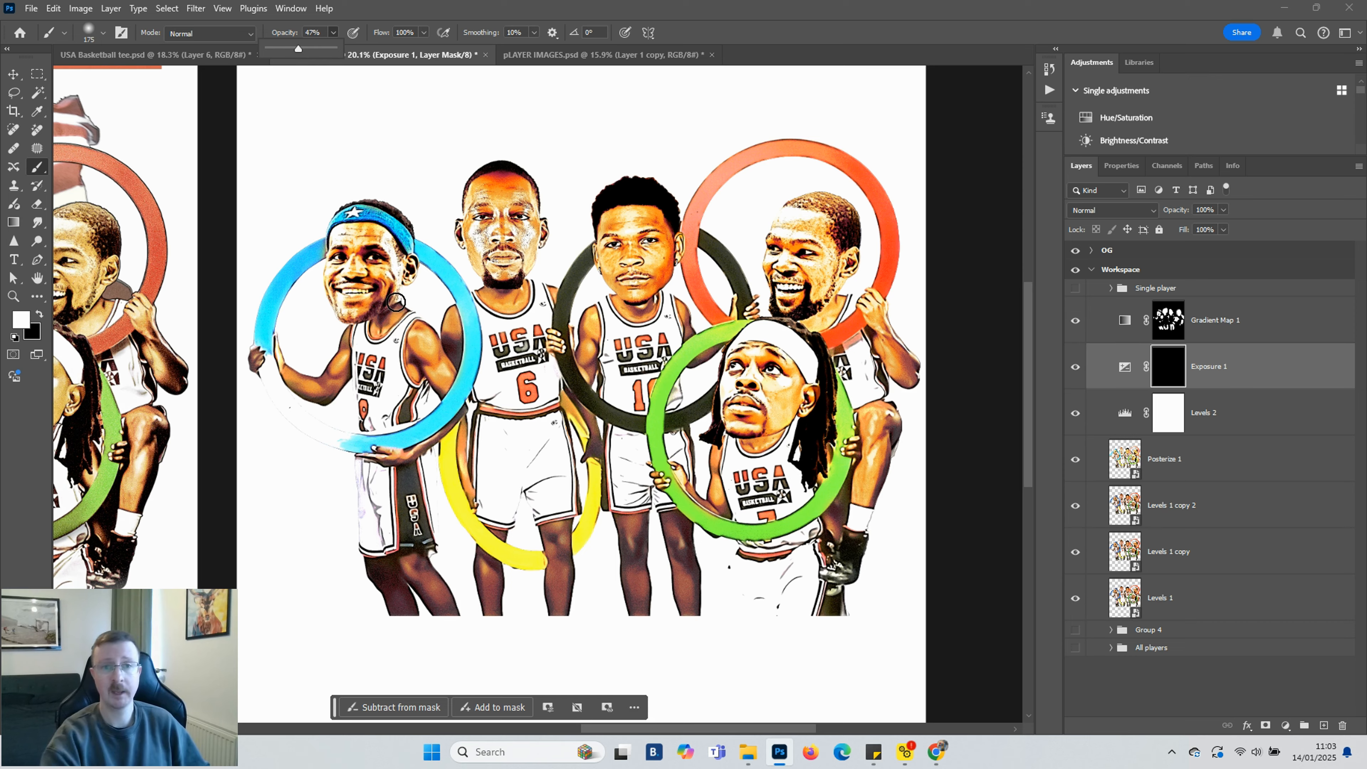
# Paint the Exposure 1 mask over the shoulders and arms of the first two players to brighten them
pyautogui.scroll(3, 404, 388)
pyautogui.scroll(1, 406, 374)
pyautogui.click(458, 307)
pyautogui.moveTo(471, 325); pyautogui.dragTo(525, 391)
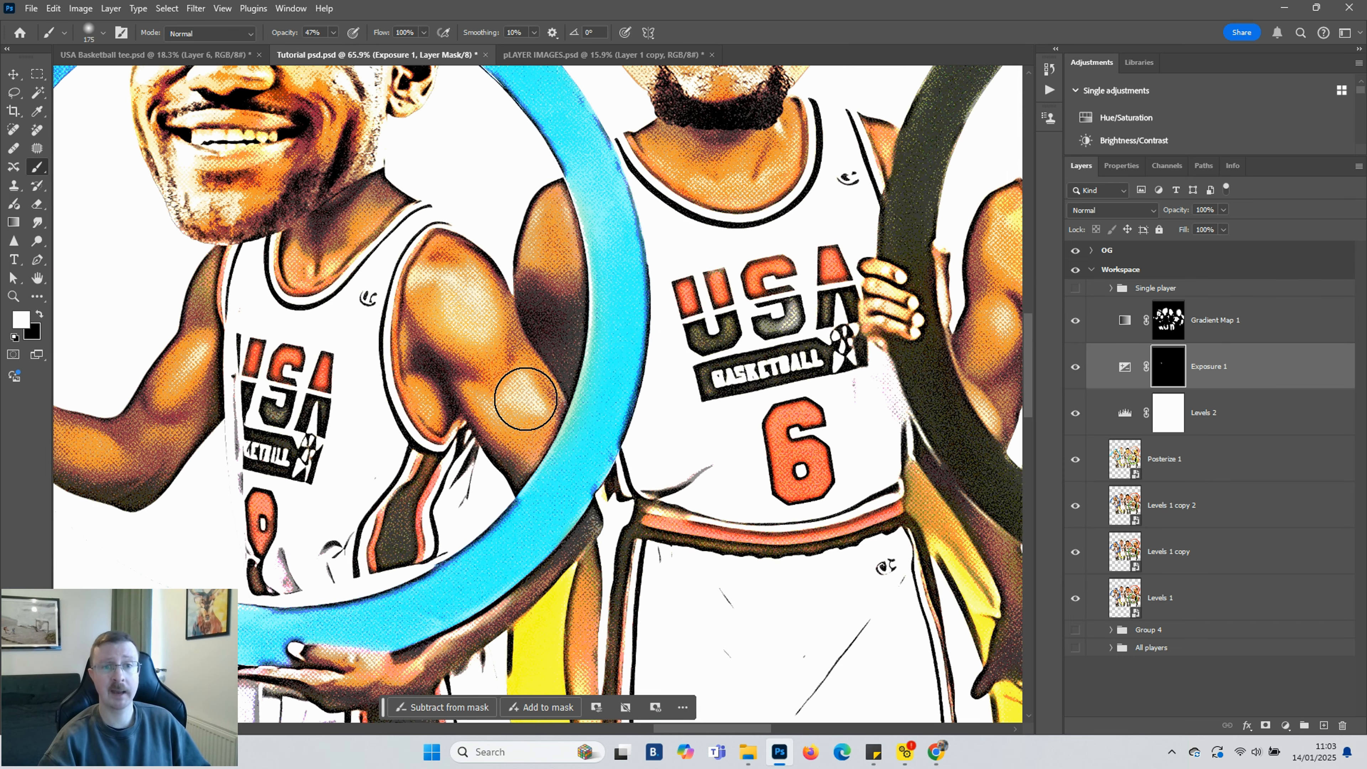
pyautogui.moveTo(525, 274); pyautogui.dragTo(545, 246)
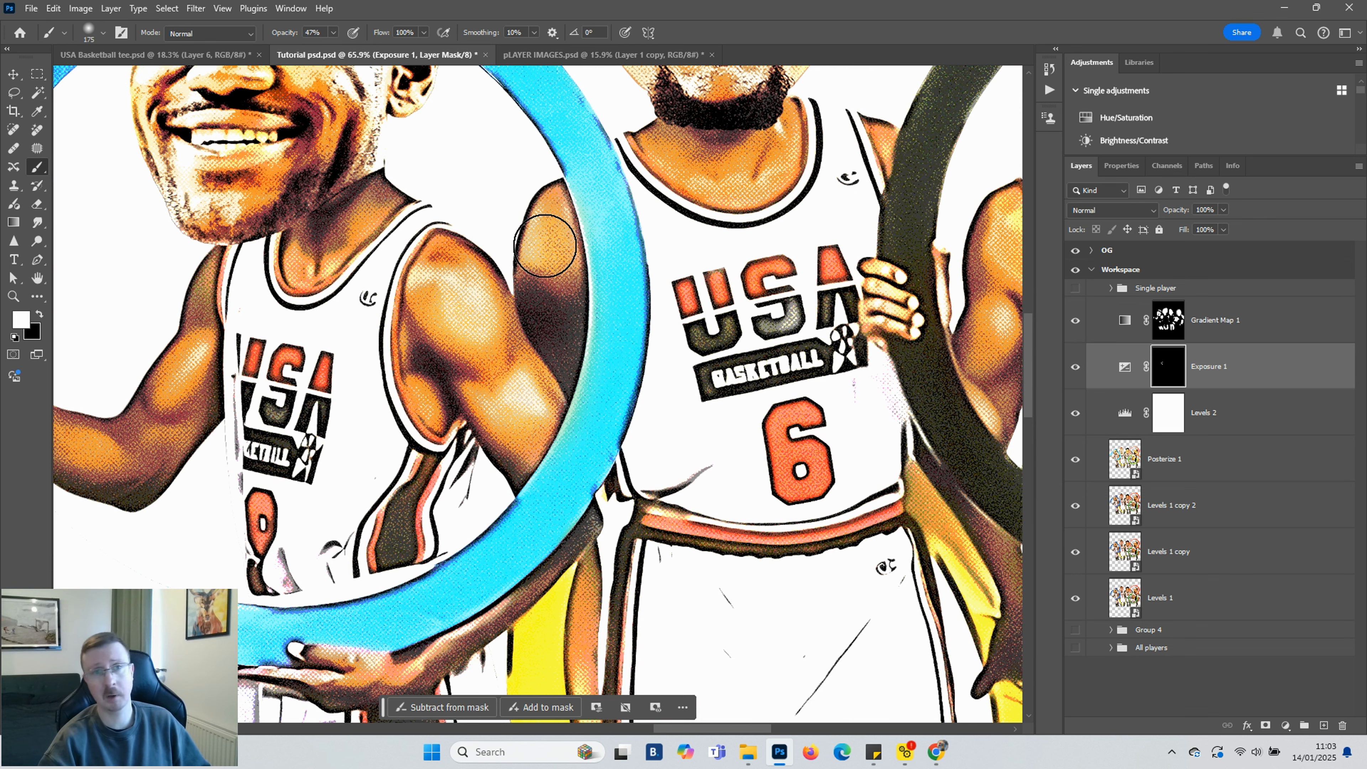
# Paint the Exposure 1 mask down the legs of the middle players
pyautogui.scroll(1, 711, 269)
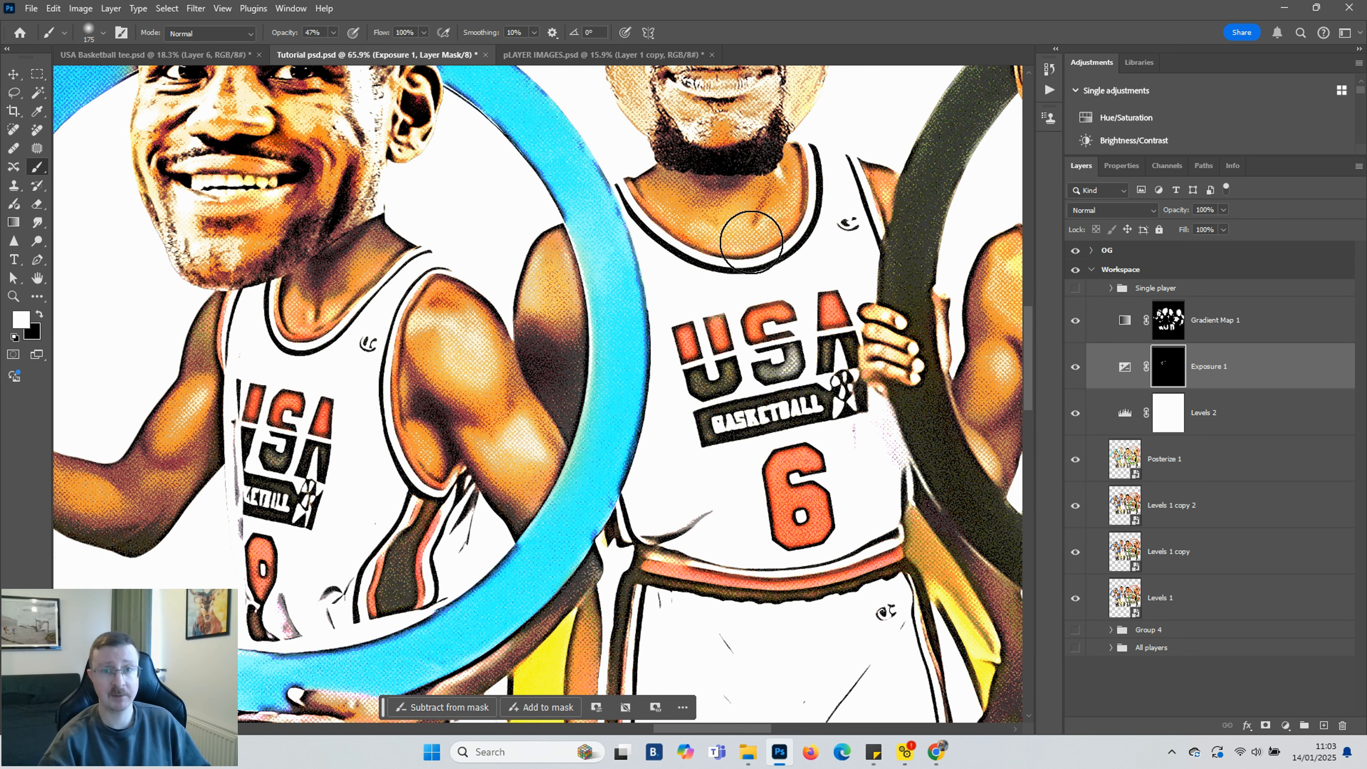
pyautogui.scroll(6, 752, 242)
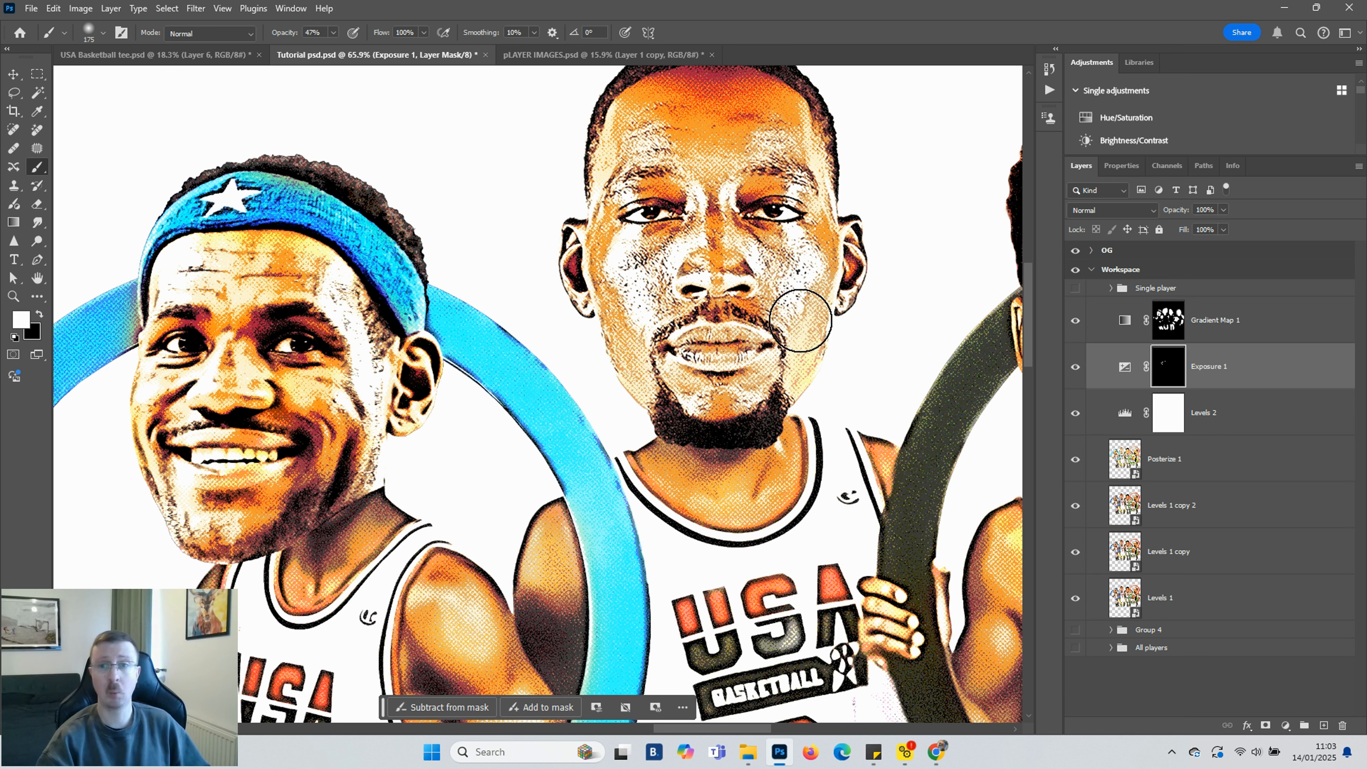
pyautogui.scroll(-2, 388, 388)
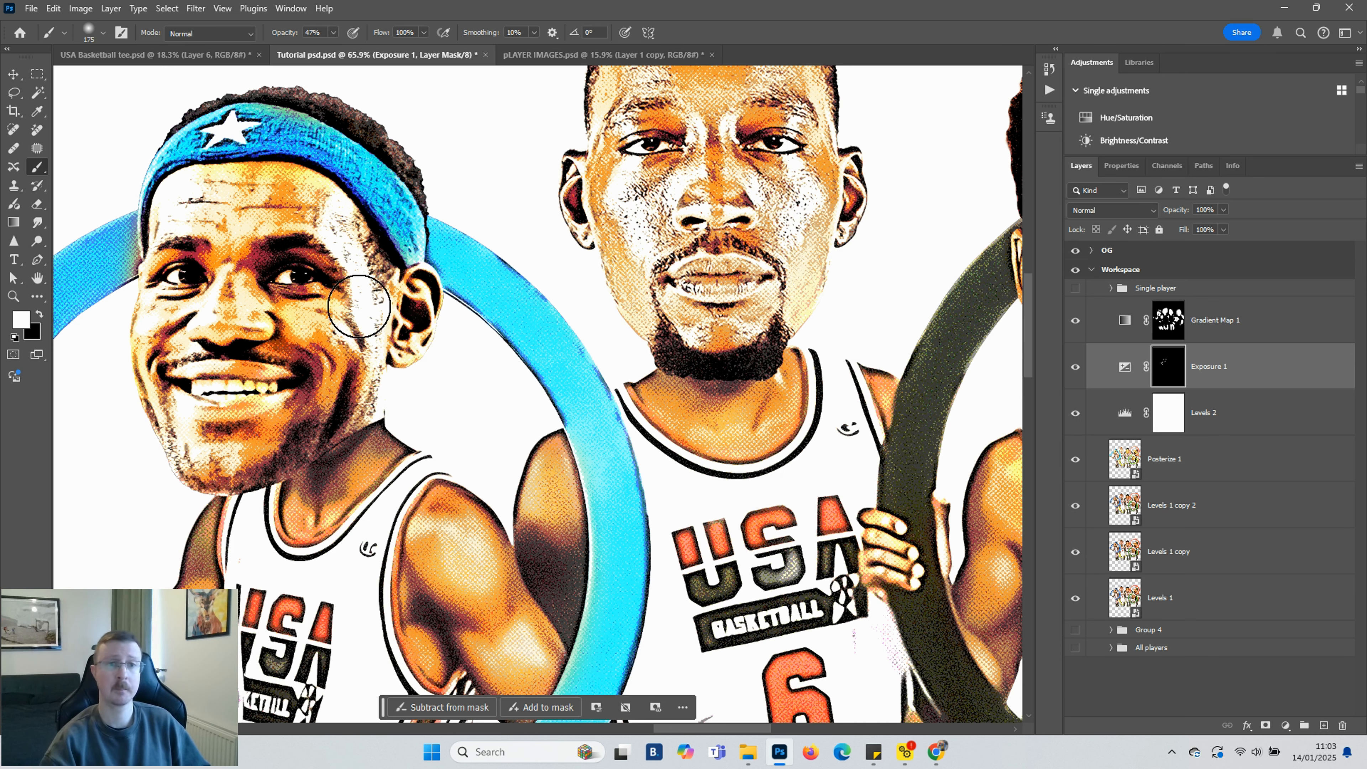
pyautogui.scroll(-2, 366, 382)
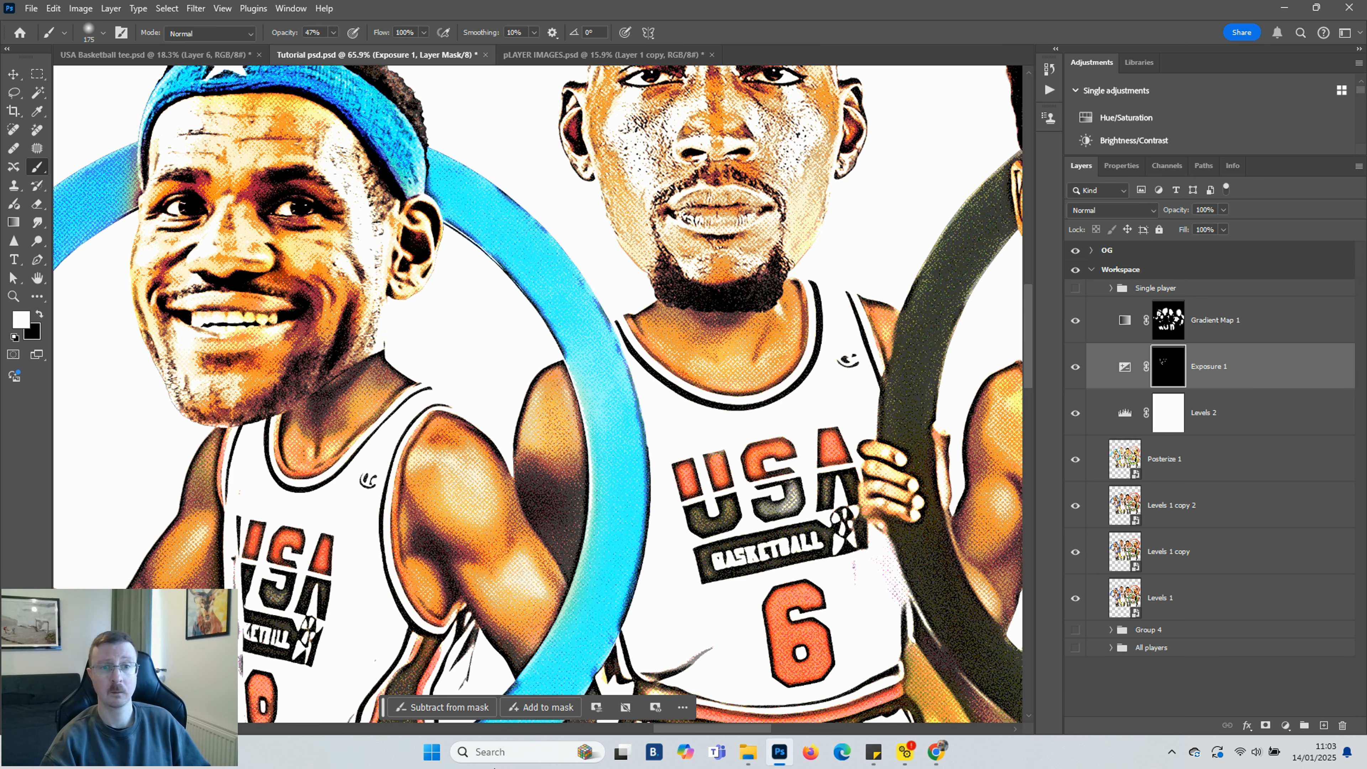
pyautogui.moveTo(666, 731); pyautogui.dragTo(610, 733)
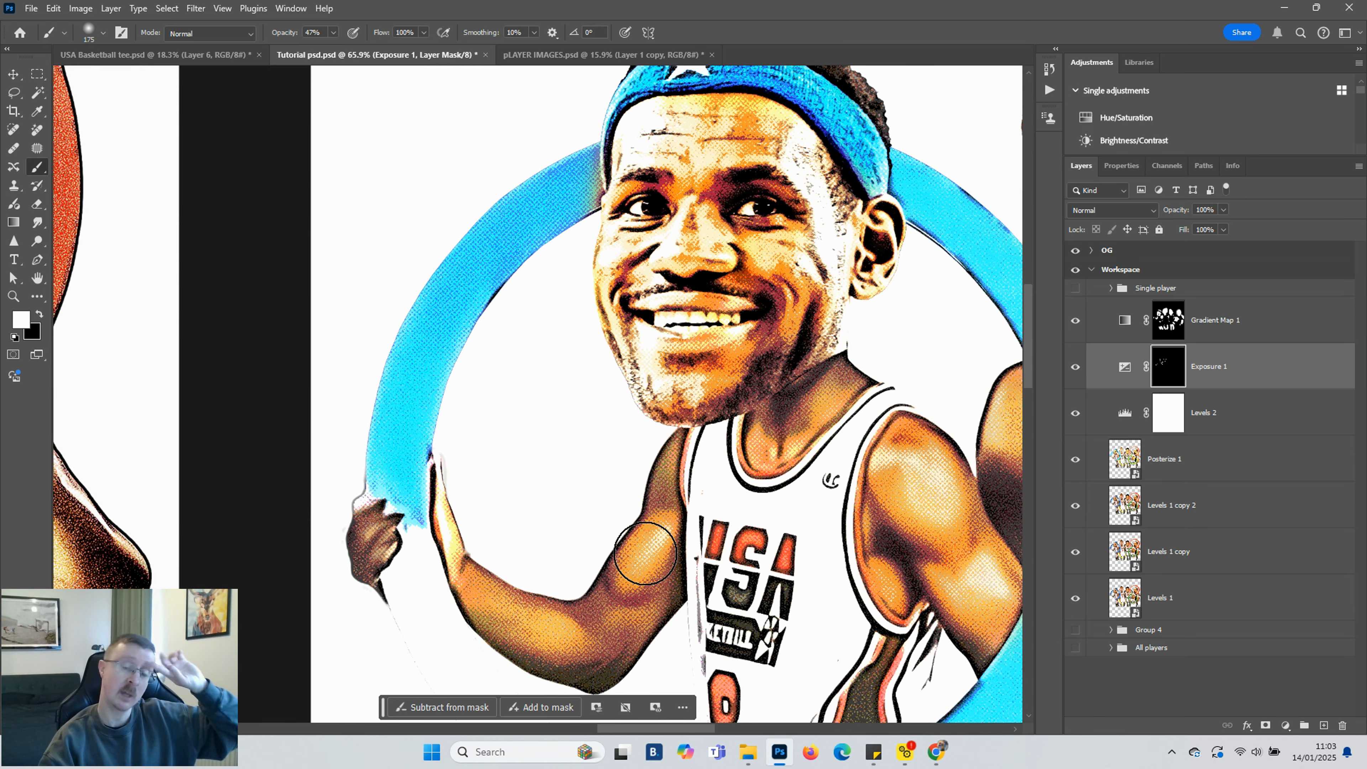
pyautogui.scroll(-8, 646, 560)
pyautogui.scroll(-3, 792, 546)
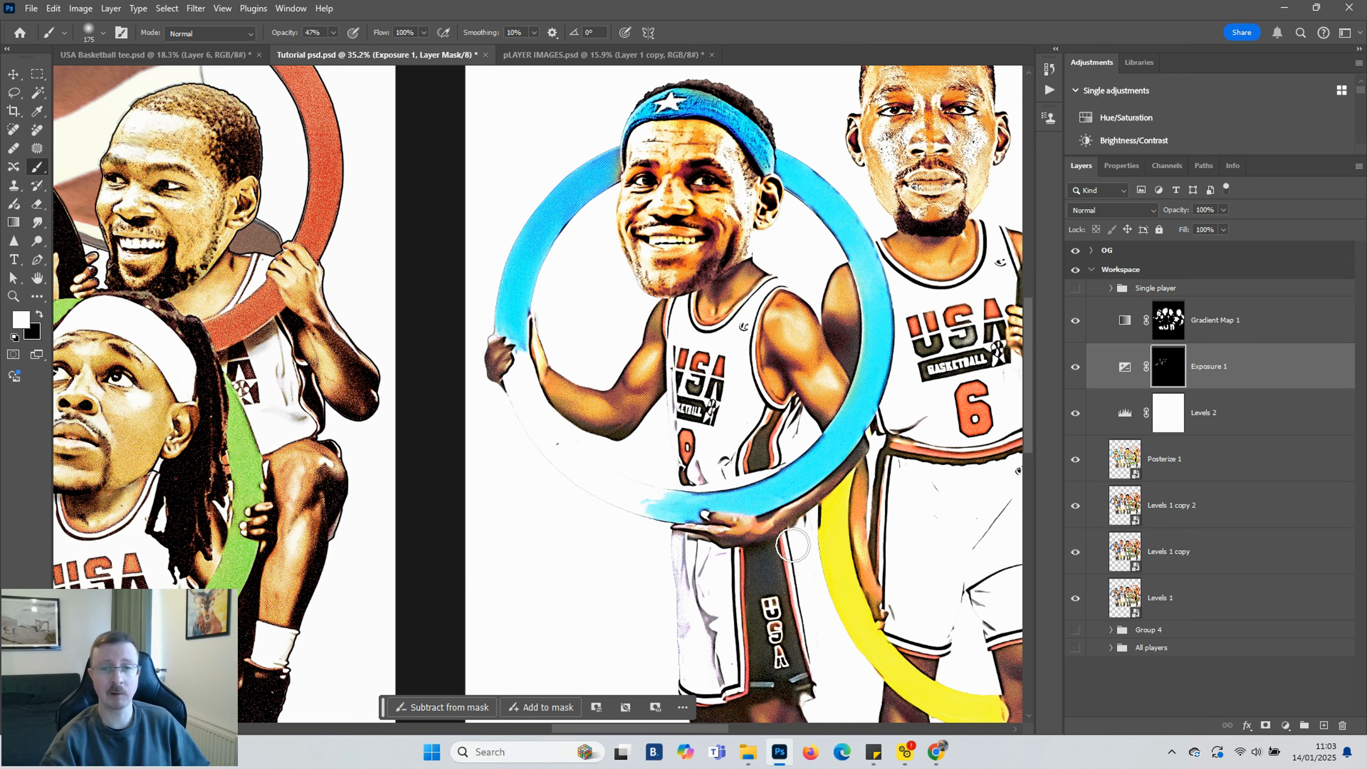
pyautogui.scroll(-4, 792, 546)
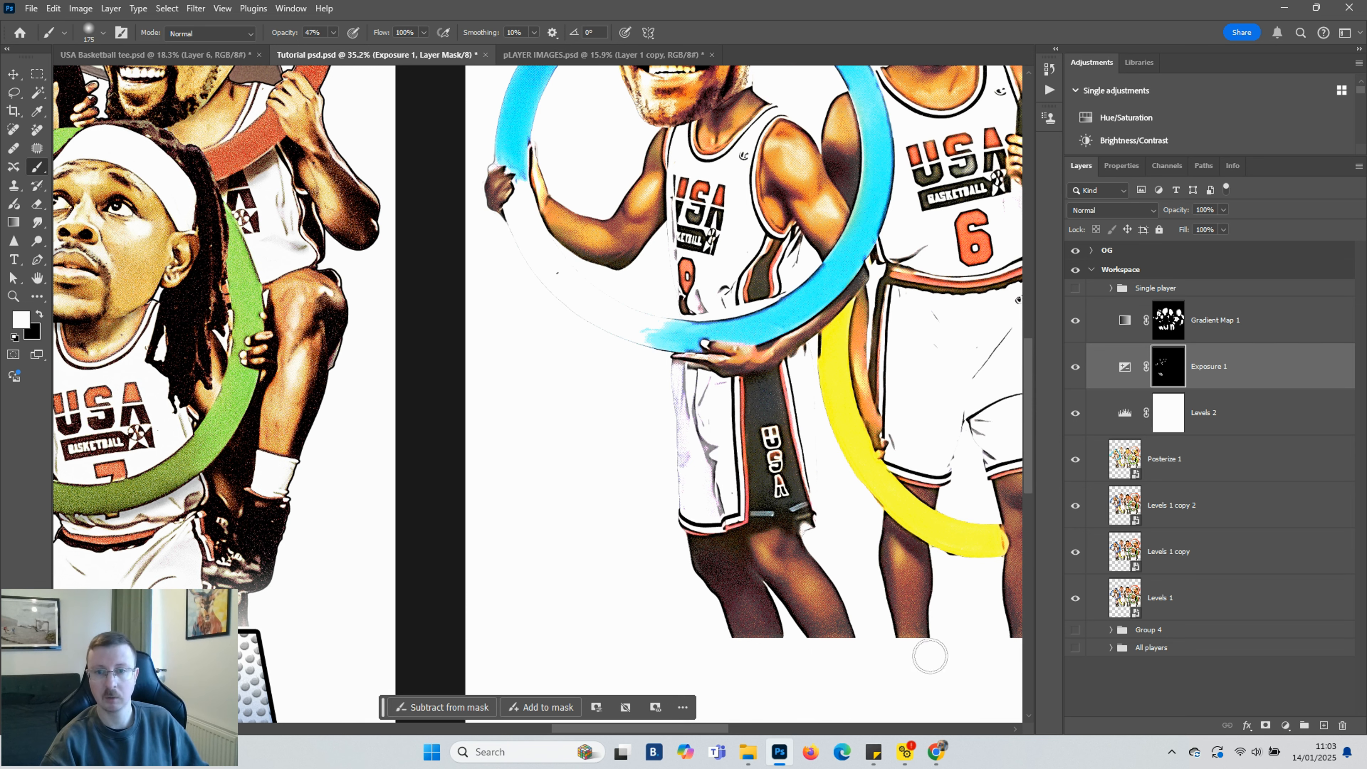
pyautogui.hscroll(5, 722, 689)
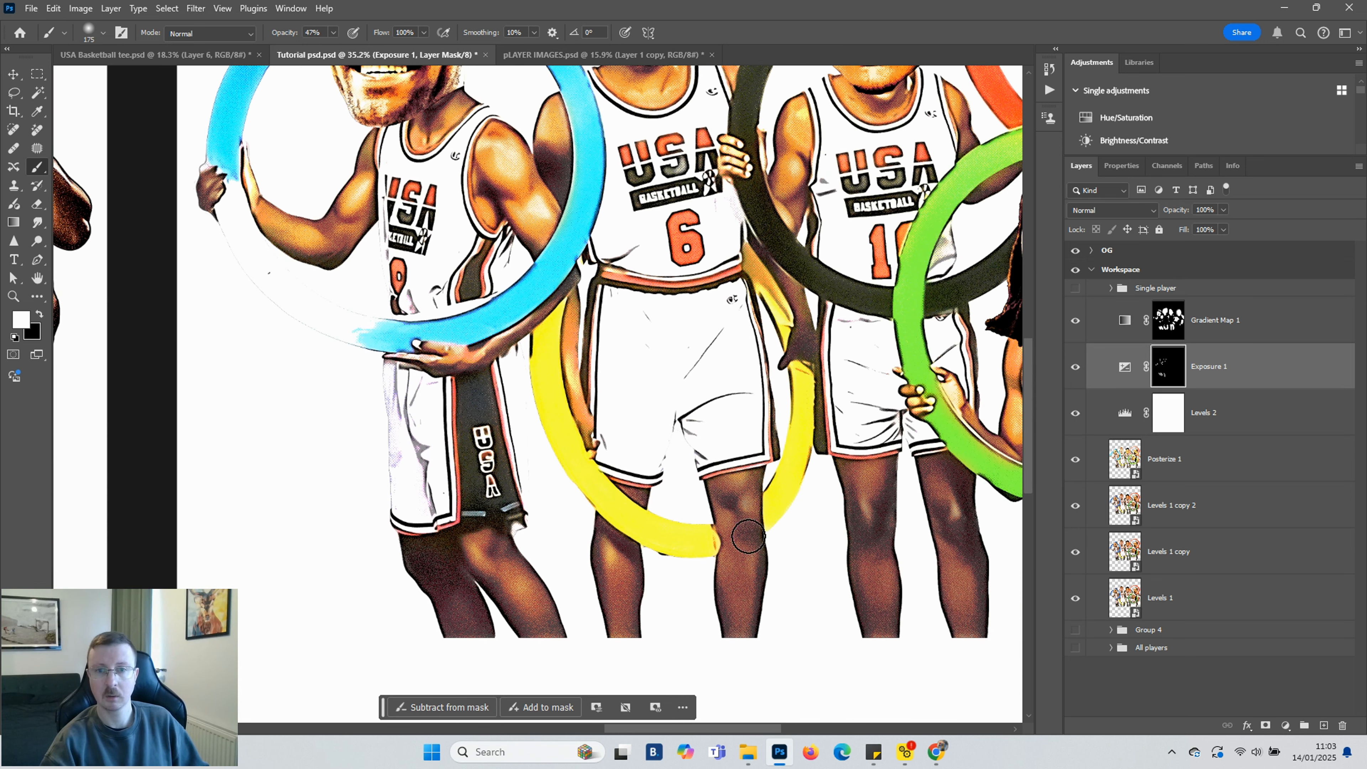
pyautogui.moveTo(734, 501); pyautogui.dragTo(746, 678)
pyautogui.moveTo(862, 476)
pyautogui.mouseDown()
pyautogui.moveTo(889, 653)
pyautogui.moveTo(880, 669)
pyautogui.mouseUp()
pyautogui.moveTo(951, 504); pyautogui.dragTo(987, 635)
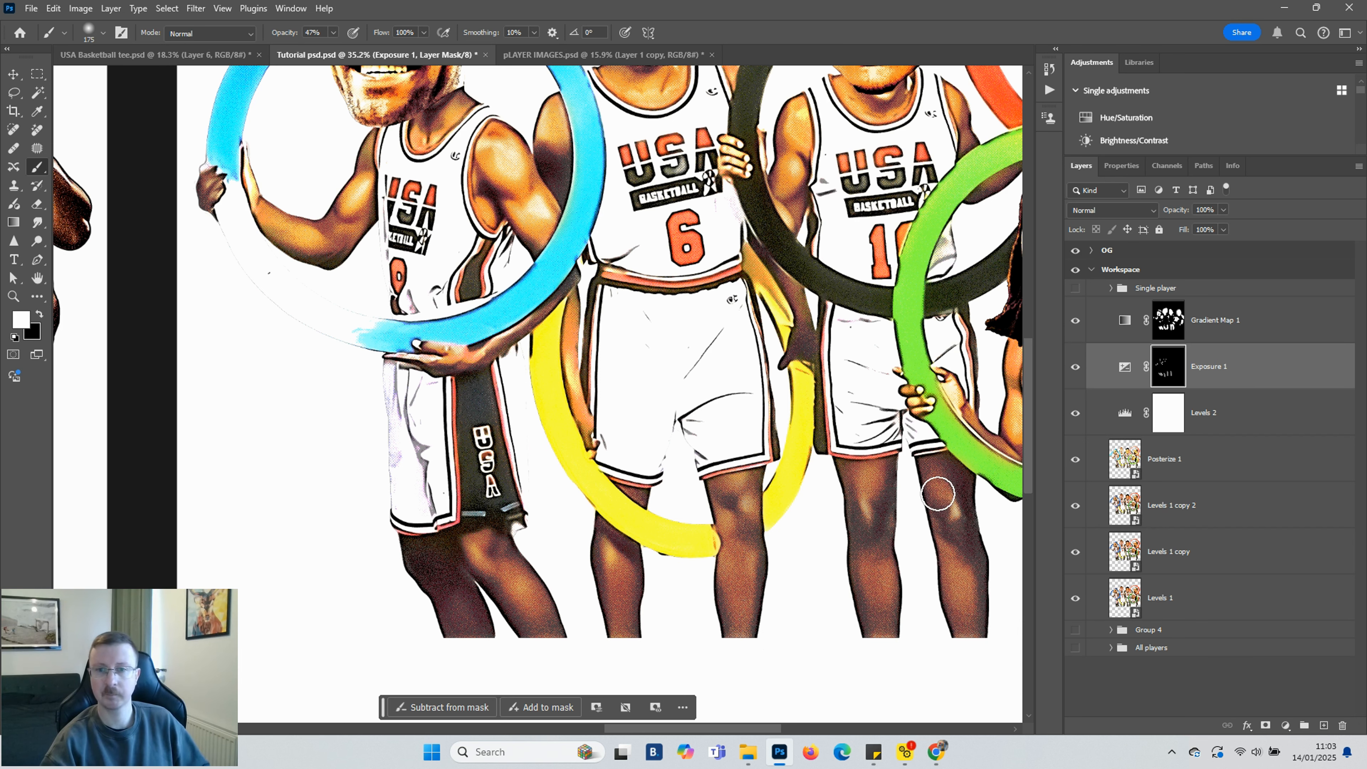
# Review the brightened skin areas across the whole group image
pyautogui.moveTo(688, 728); pyautogui.dragTo(774, 735)
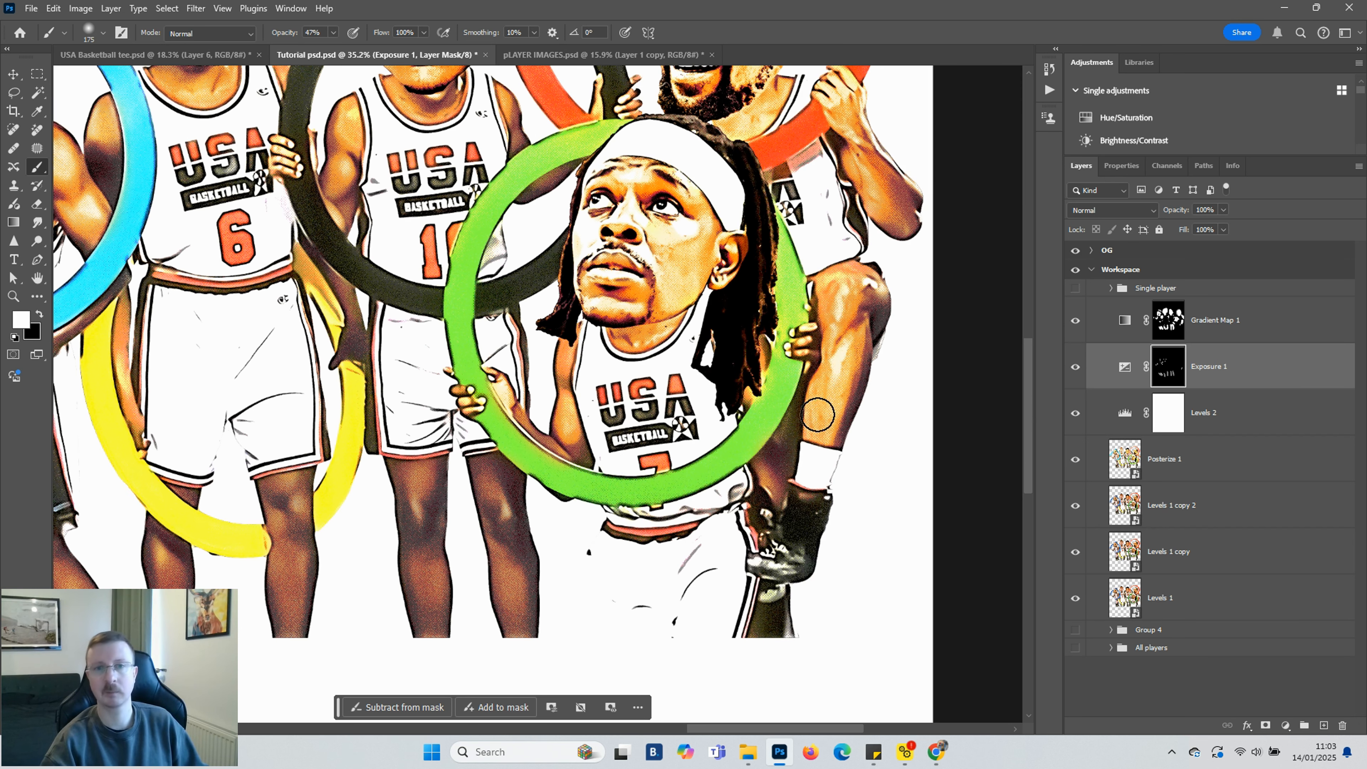
pyautogui.scroll(5, 817, 415)
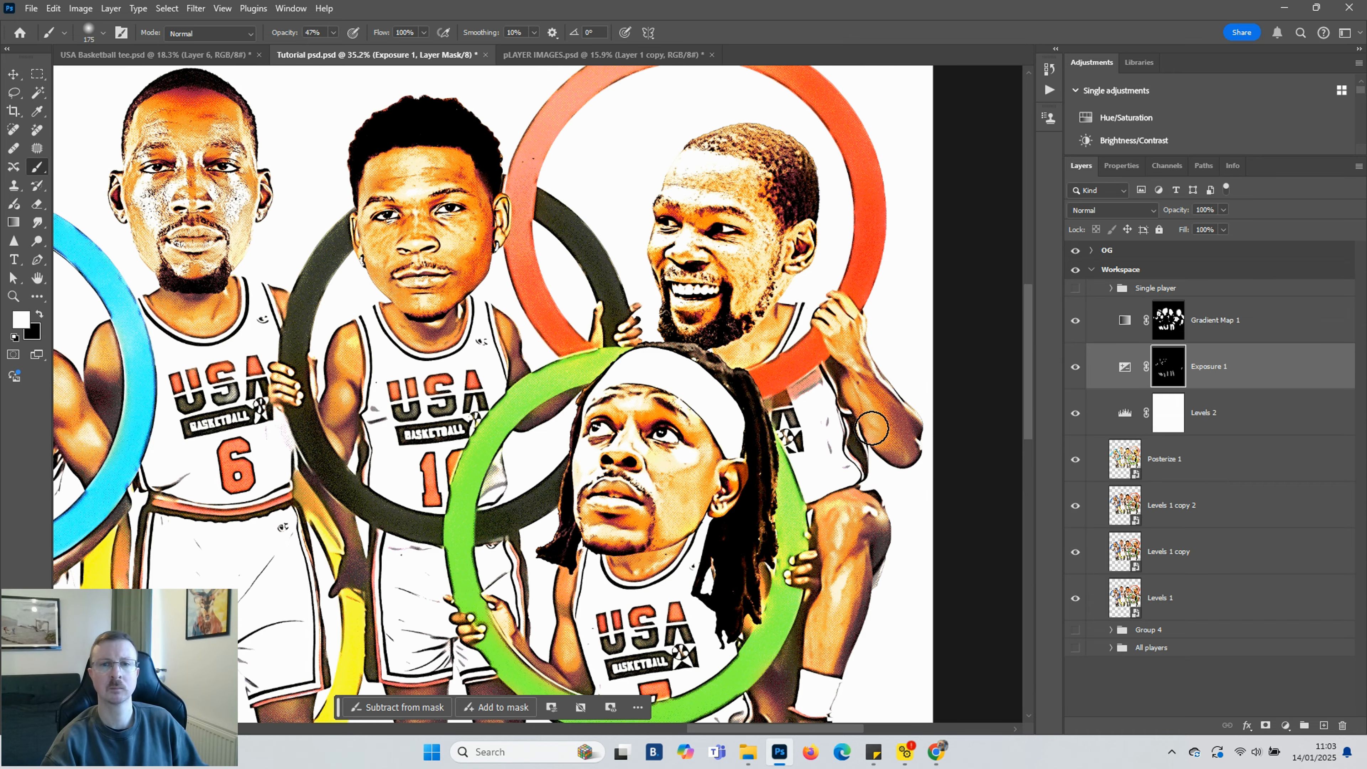
pyautogui.scroll(3, 873, 428)
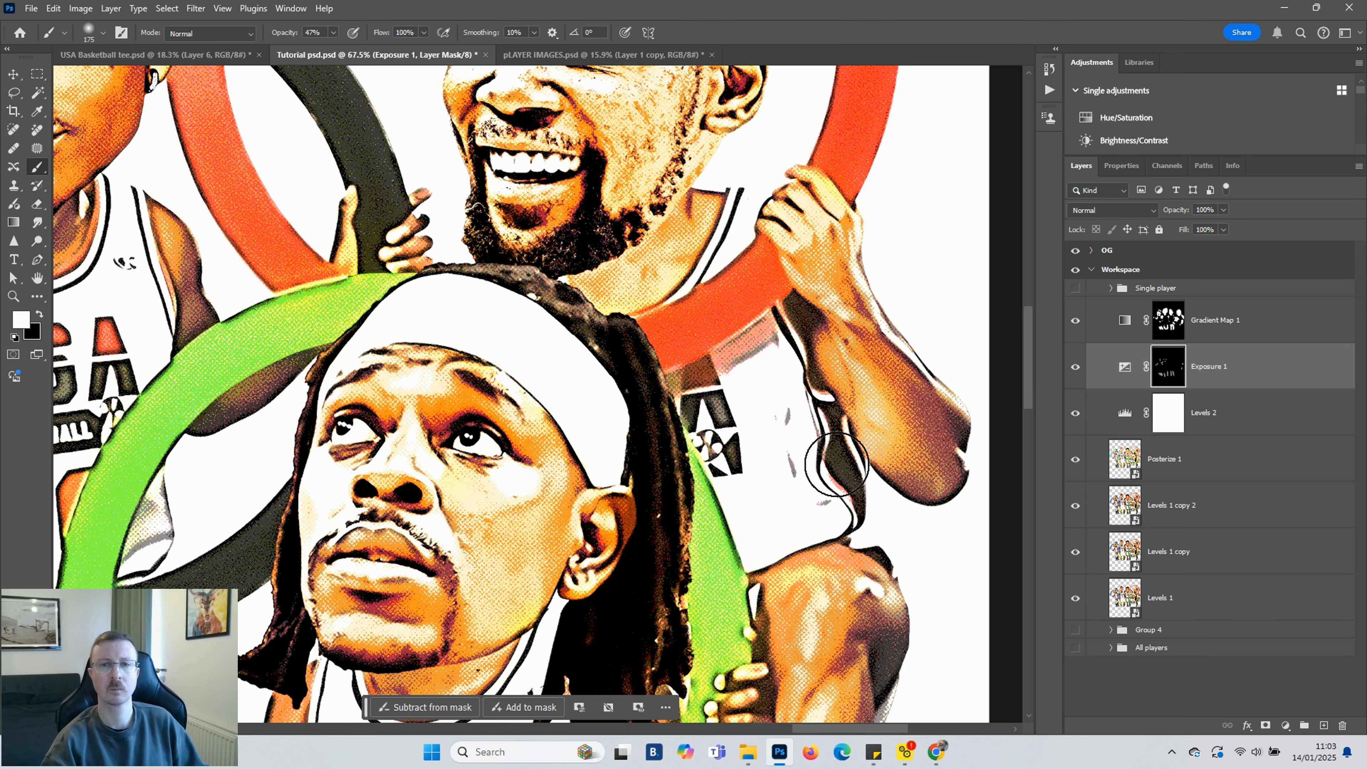
pyautogui.scroll(-1, 665, 306)
pyautogui.scroll(5, 668, 301)
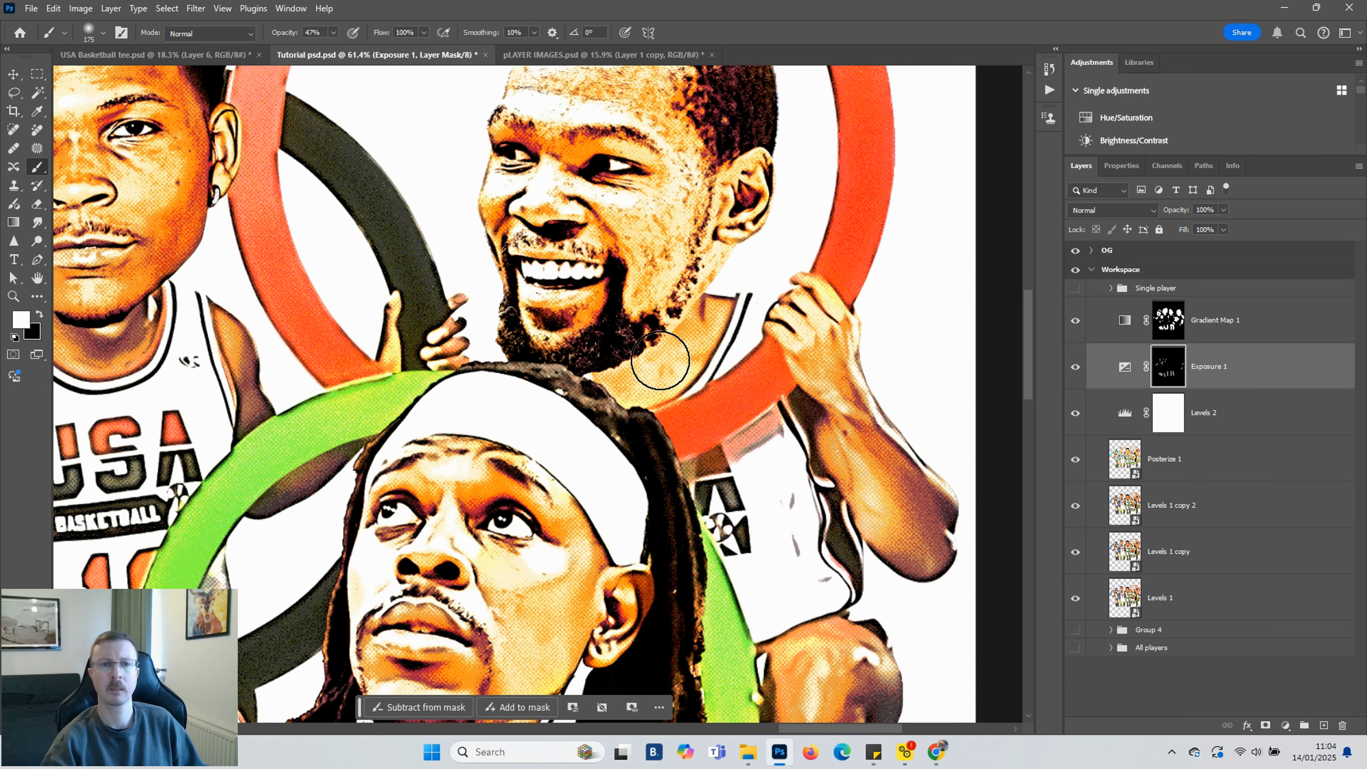
pyautogui.scroll(3, 647, 355)
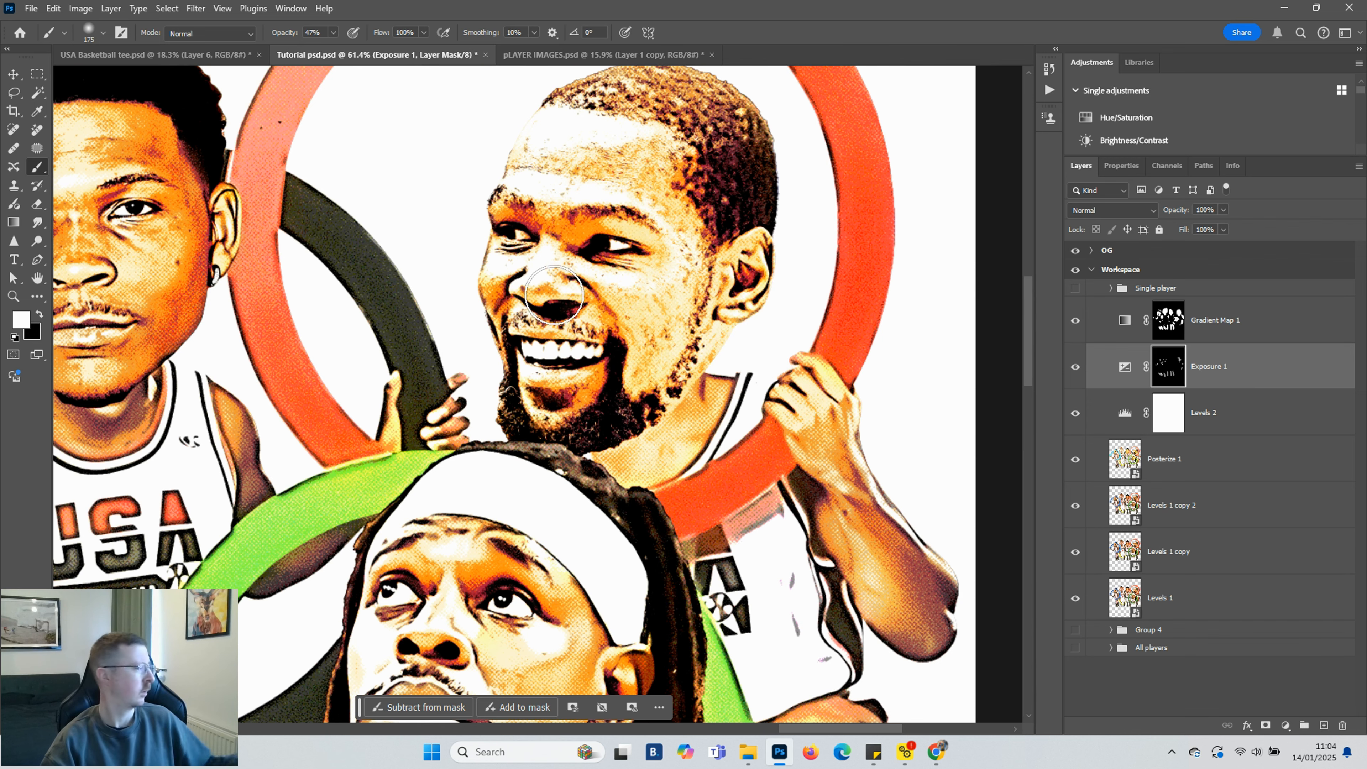
pyautogui.scroll(-4, 532, 302)
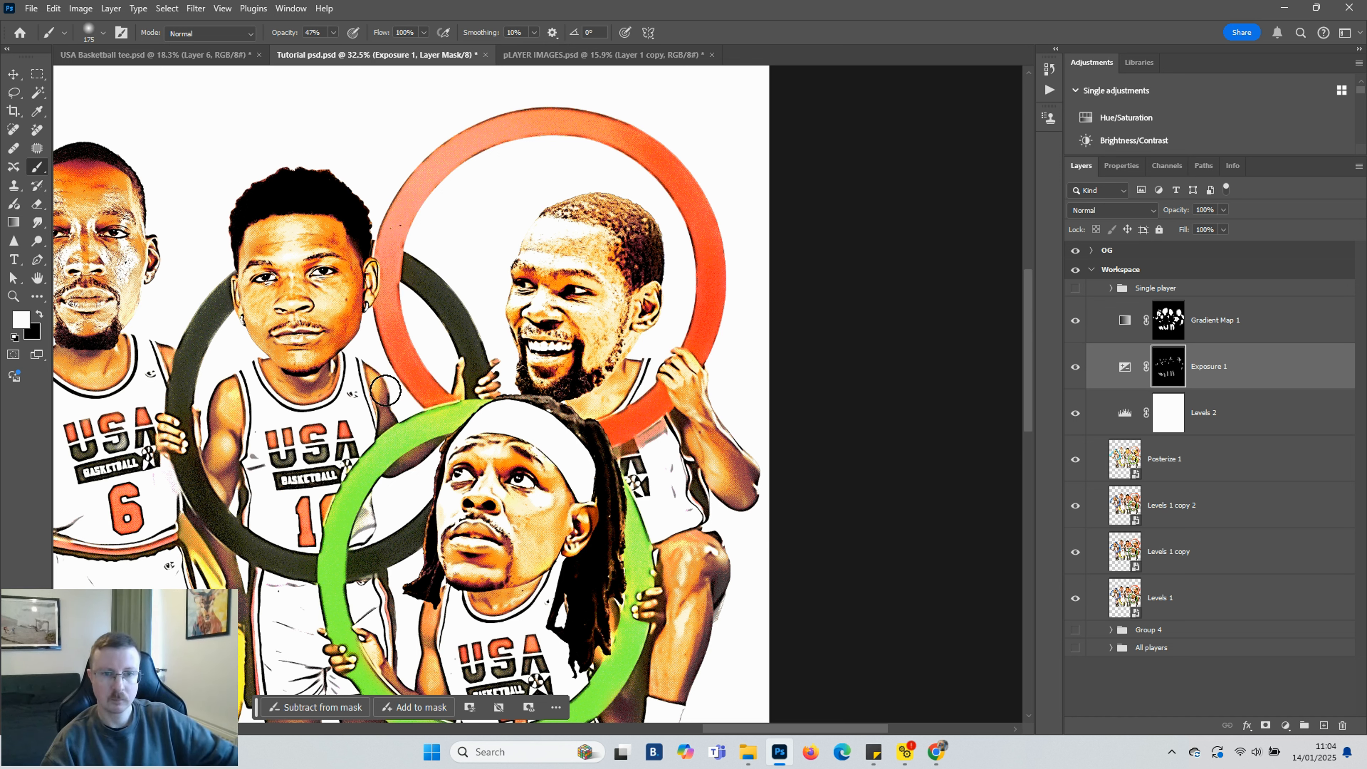
pyautogui.moveTo(758, 731); pyautogui.dragTo(683, 731)
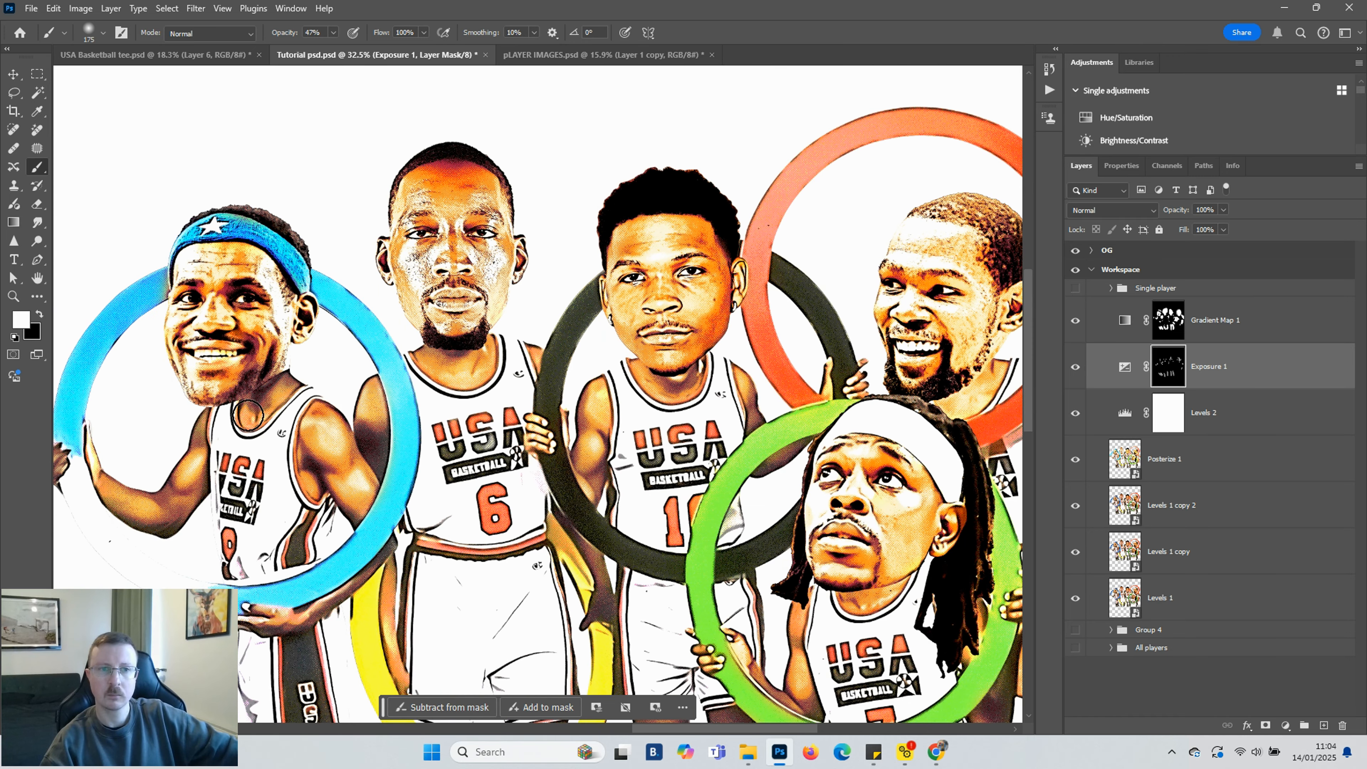
pyautogui.scroll(-2, 237, 415)
pyautogui.scroll(-1, 477, 430)
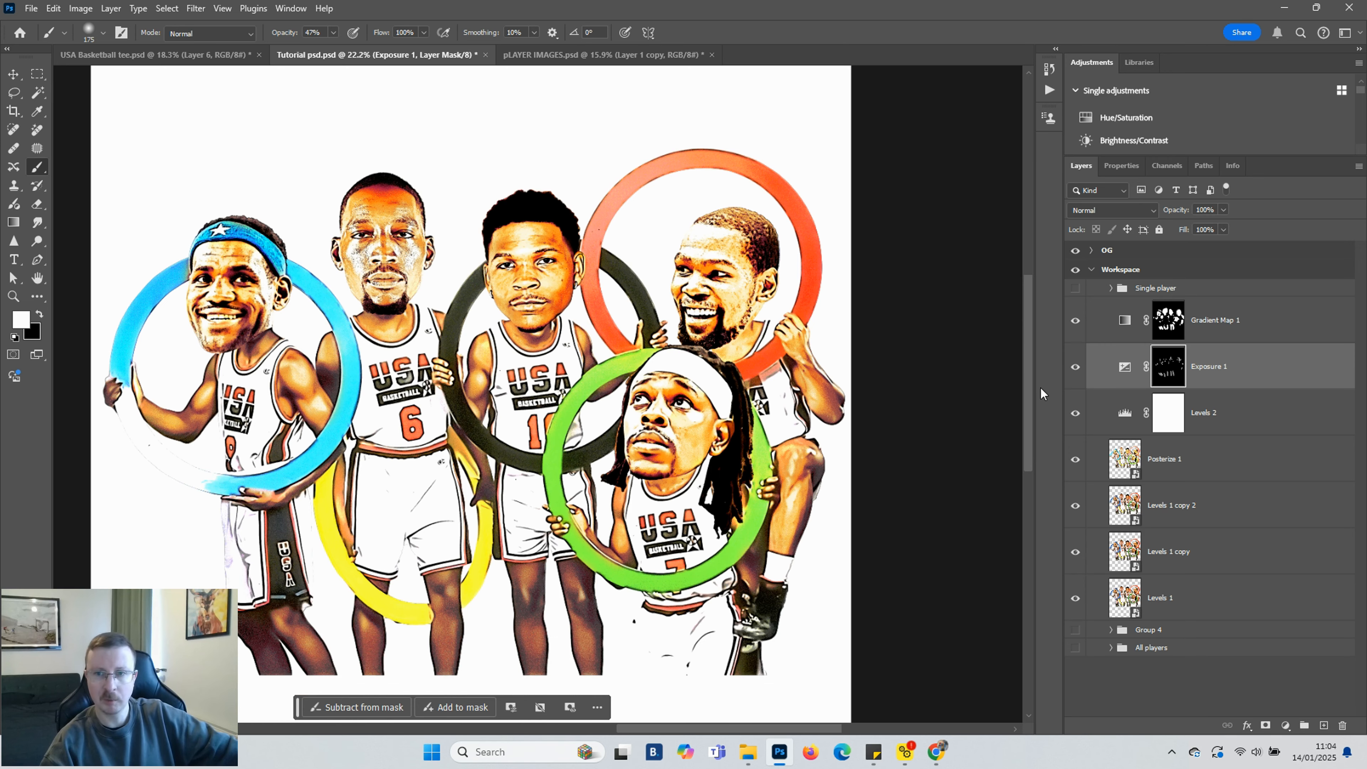
# Toggle the Exposure 1 layer's visibility to compare the image with and without it
pyautogui.click(1077, 367)
pyautogui.click(1076, 367)
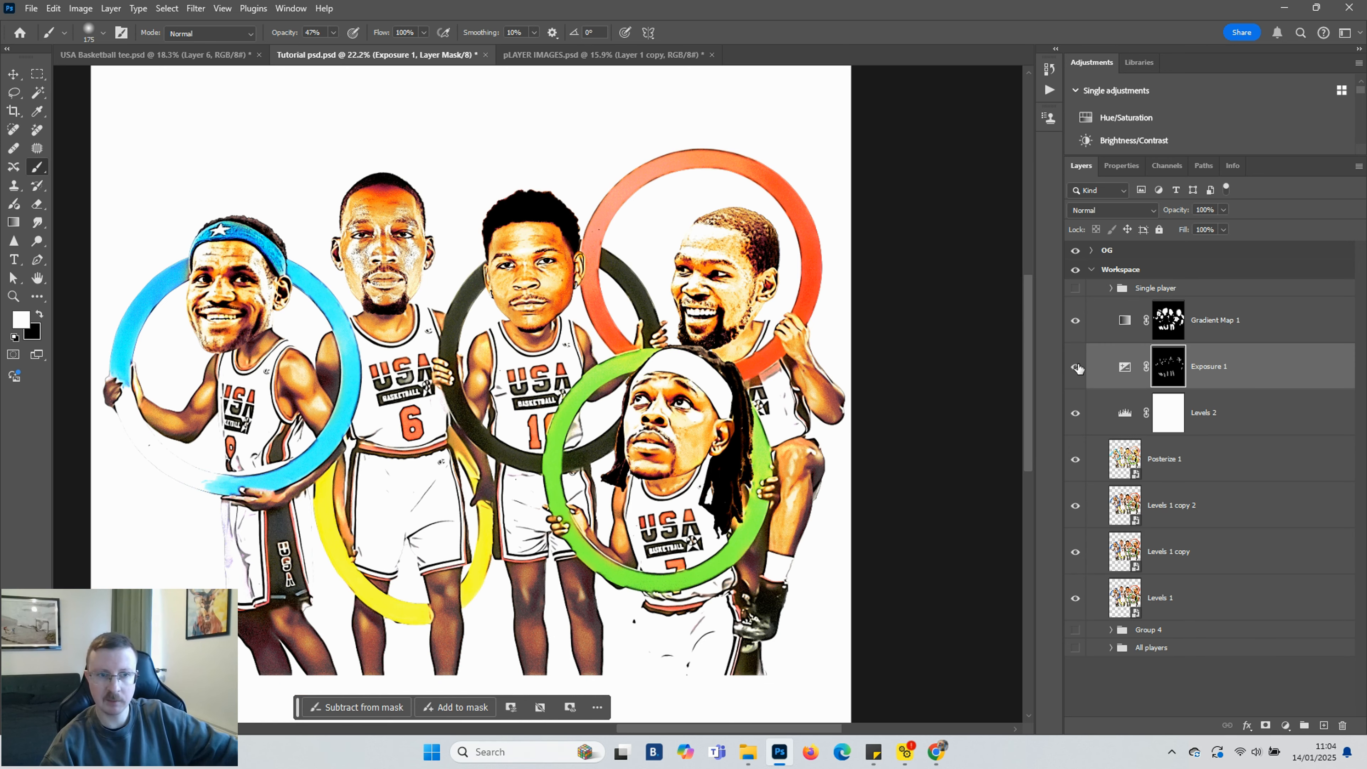
pyautogui.click(1077, 368)
pyautogui.click(1077, 367)
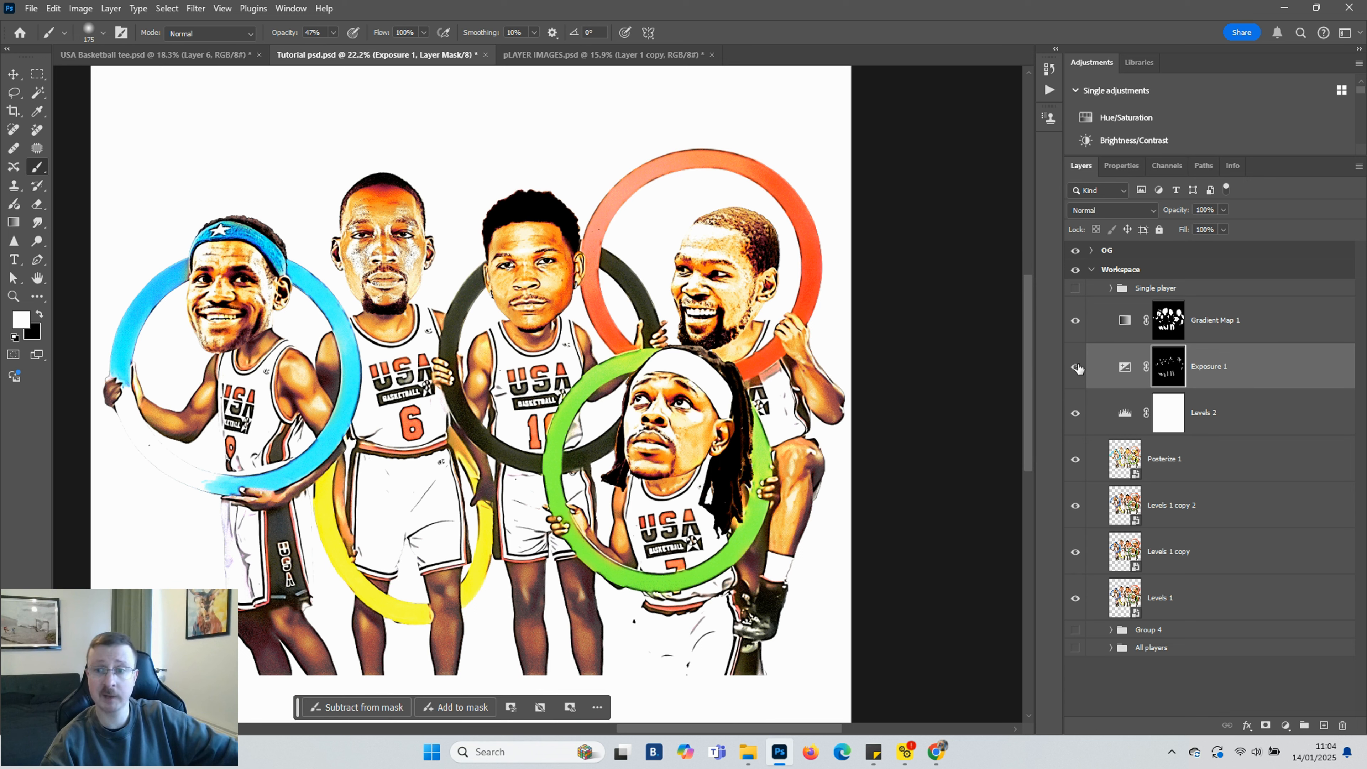
# Add a second Exposure adjustment layer above Levels 2, set exposure to -0.70, and invert its mask to black
pyautogui.click(1275, 427)
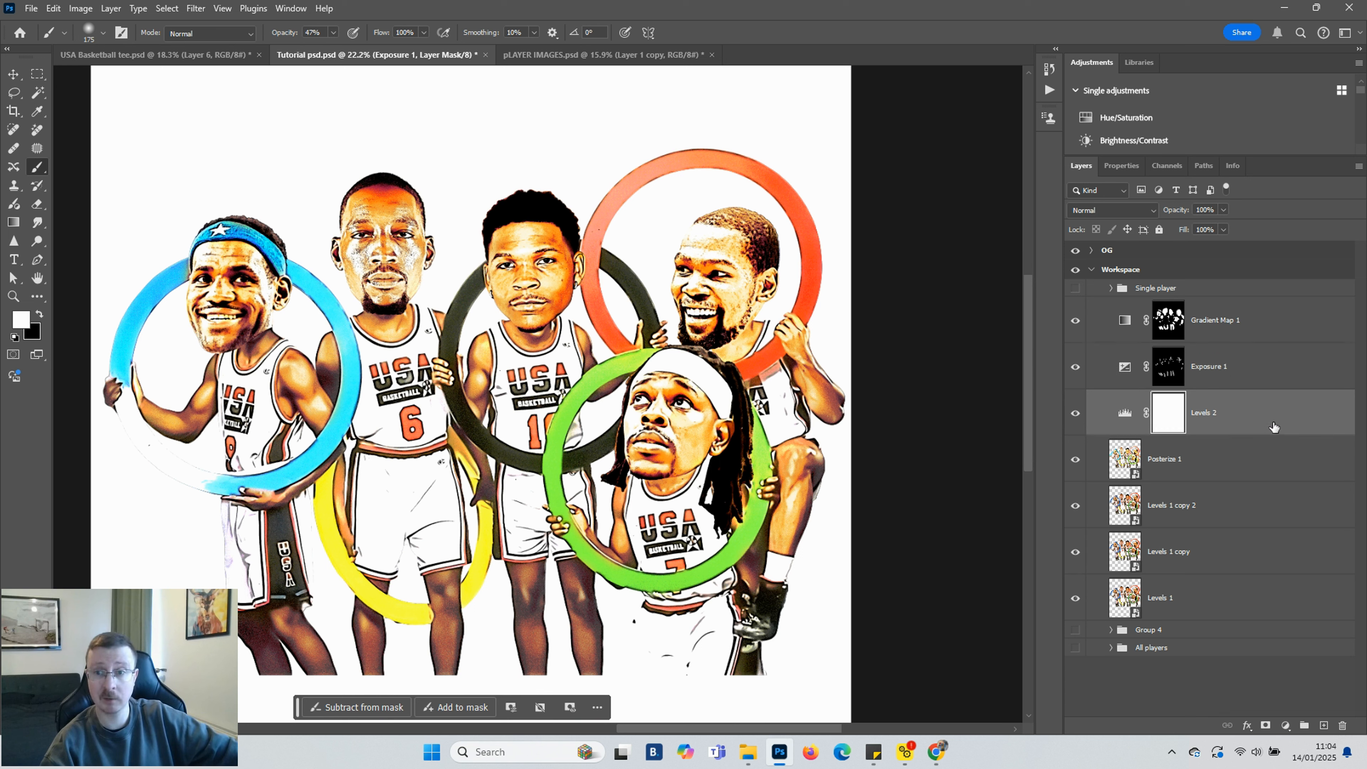
pyautogui.click(1285, 727)
pyautogui.click(1282, 556)
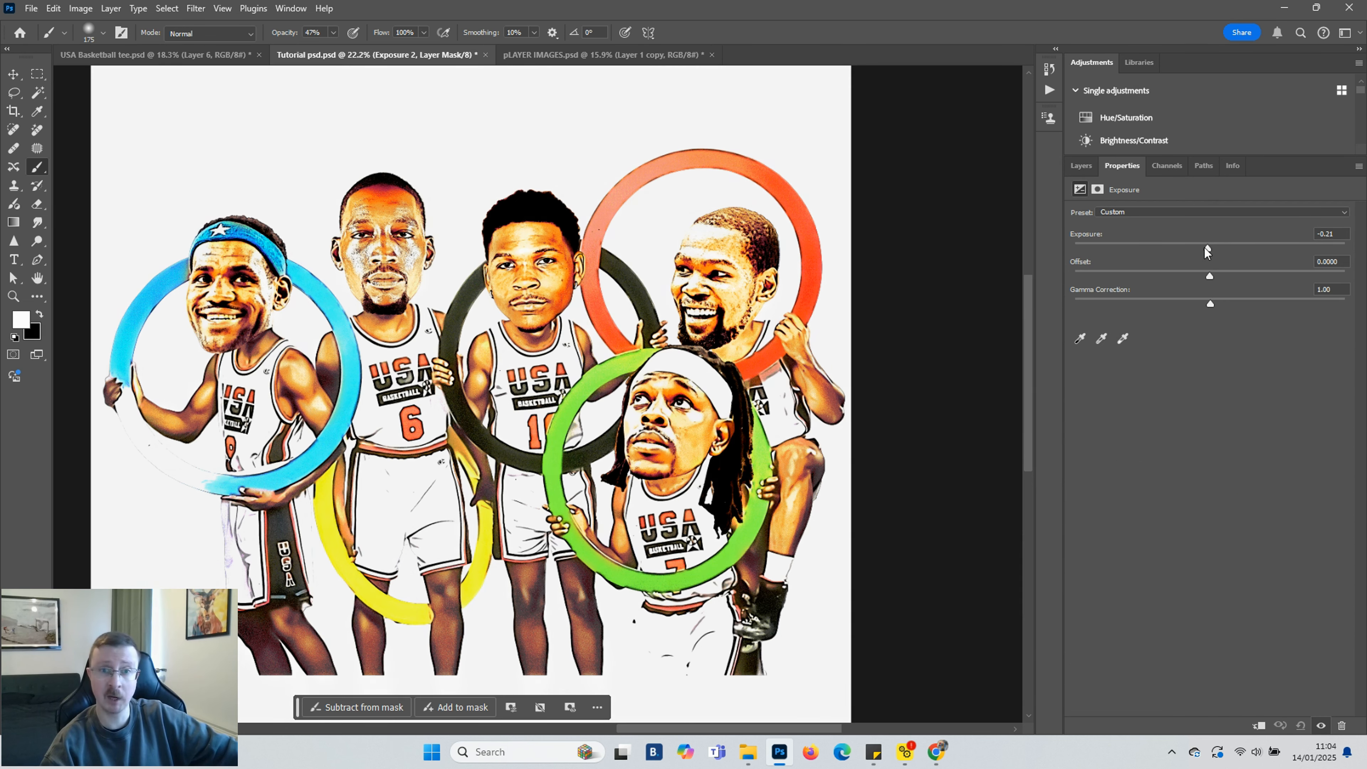
pyautogui.moveTo(1207, 249); pyautogui.dragTo(1196, 249)
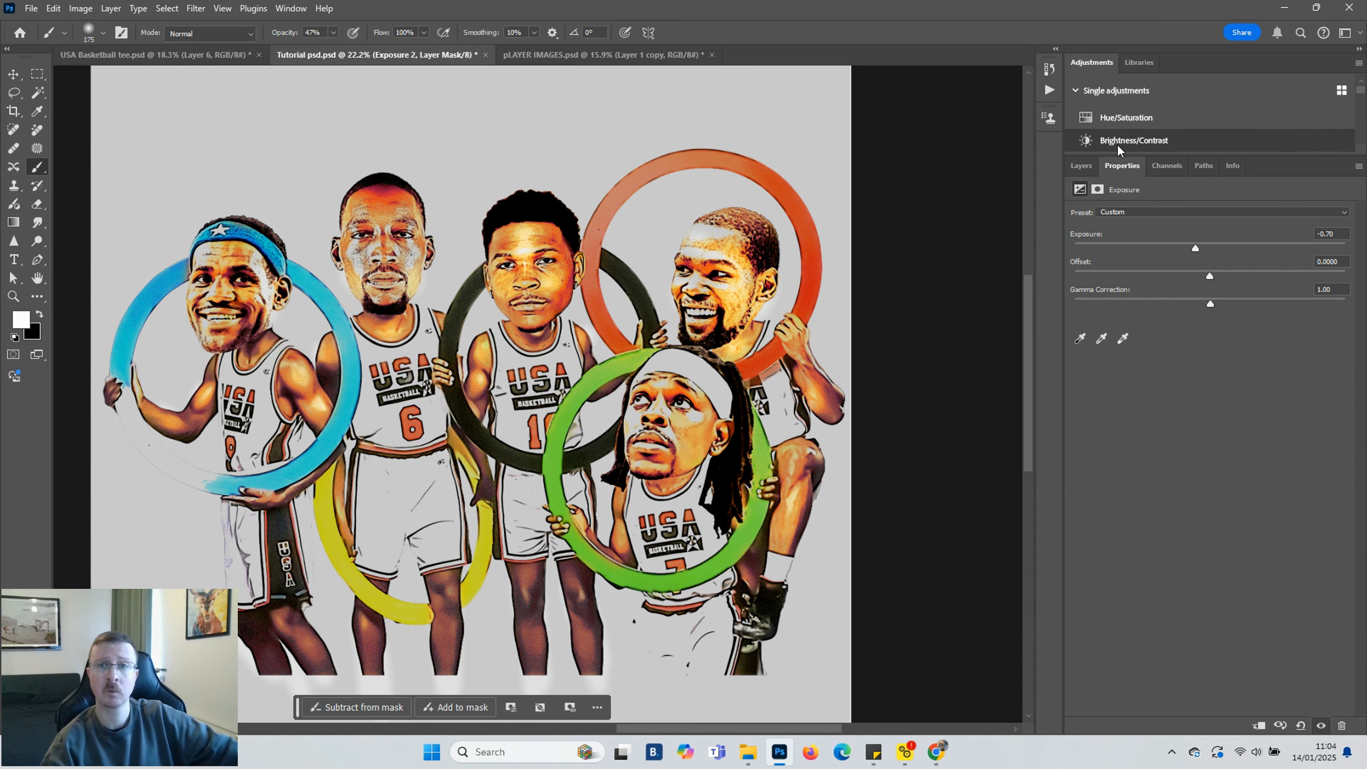
pyautogui.click(1080, 166)
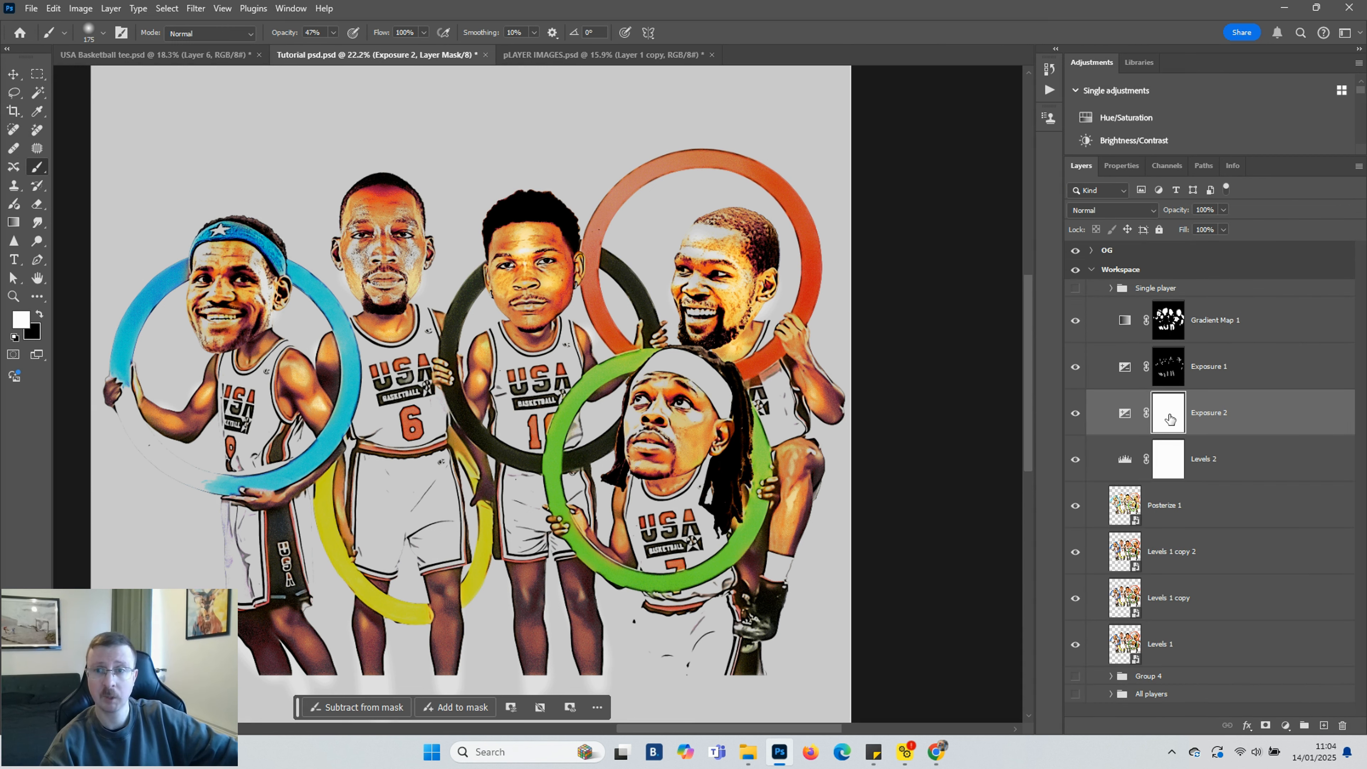
pyautogui.hotkey('ctrl', 'i')
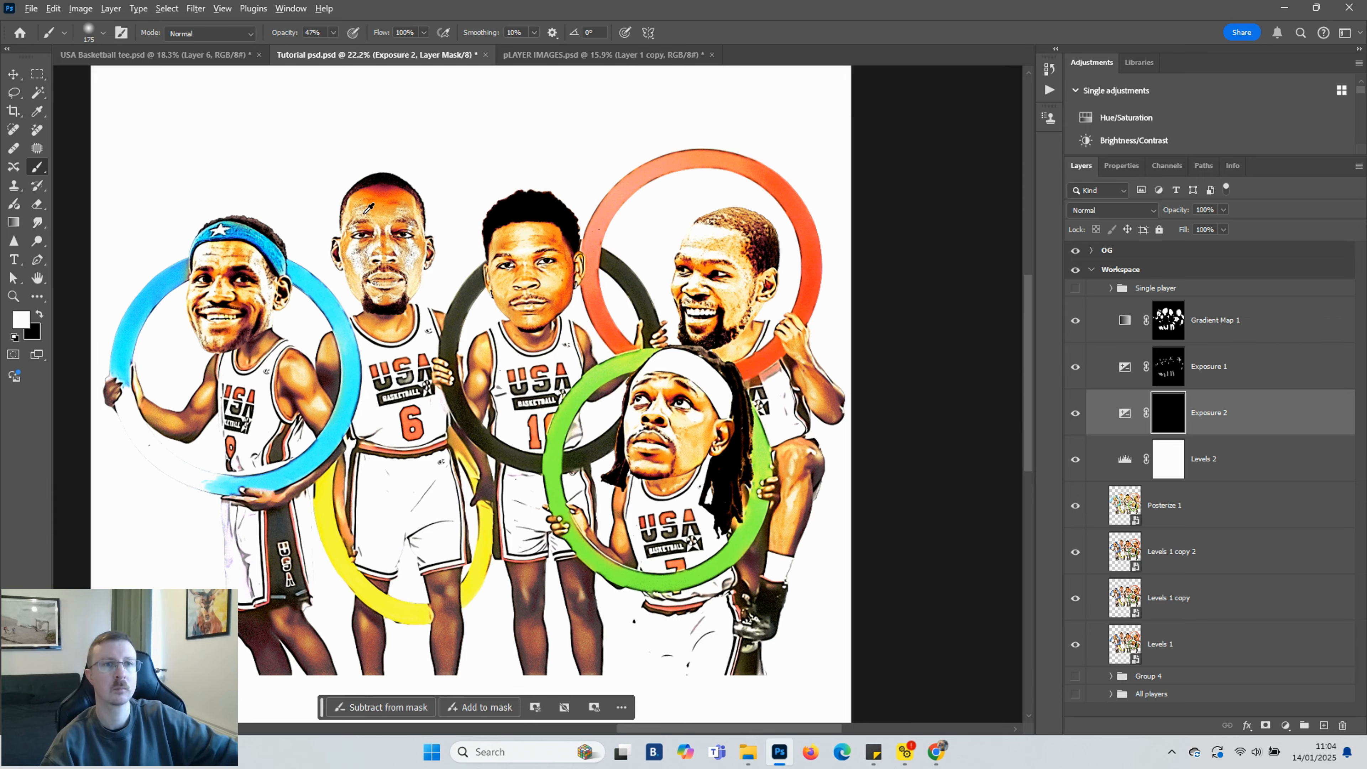
# Paint the Exposure 2 mask over the second player's forehead and jawline with a smaller brush to darken them
pyautogui.scroll(5, 370, 207)
pyautogui.moveTo(416, 192)
pyautogui.mouseDown()
pyautogui.moveTo(427, 168)
pyautogui.moveTo(403, 158)
pyautogui.moveTo(444, 178)
pyautogui.mouseUp()
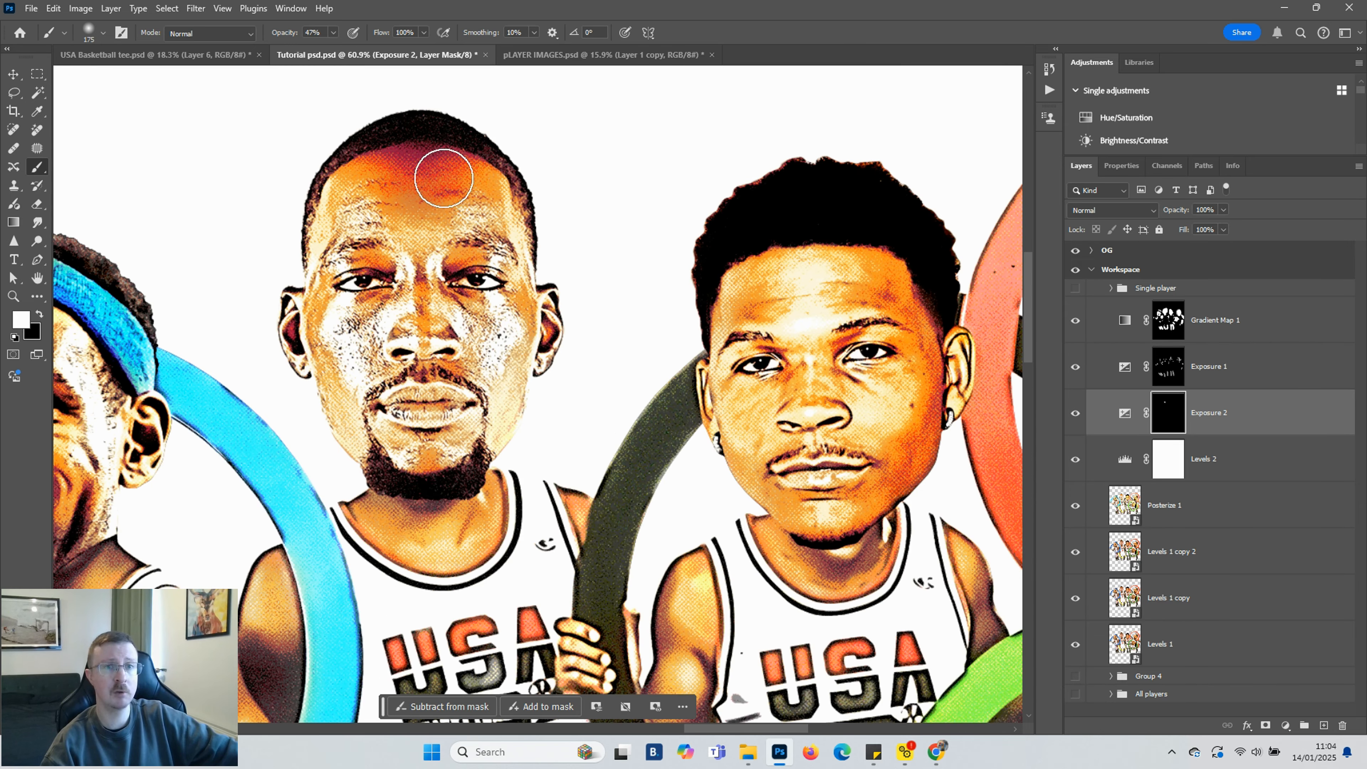
pyautogui.scroll(-2, 457, 253)
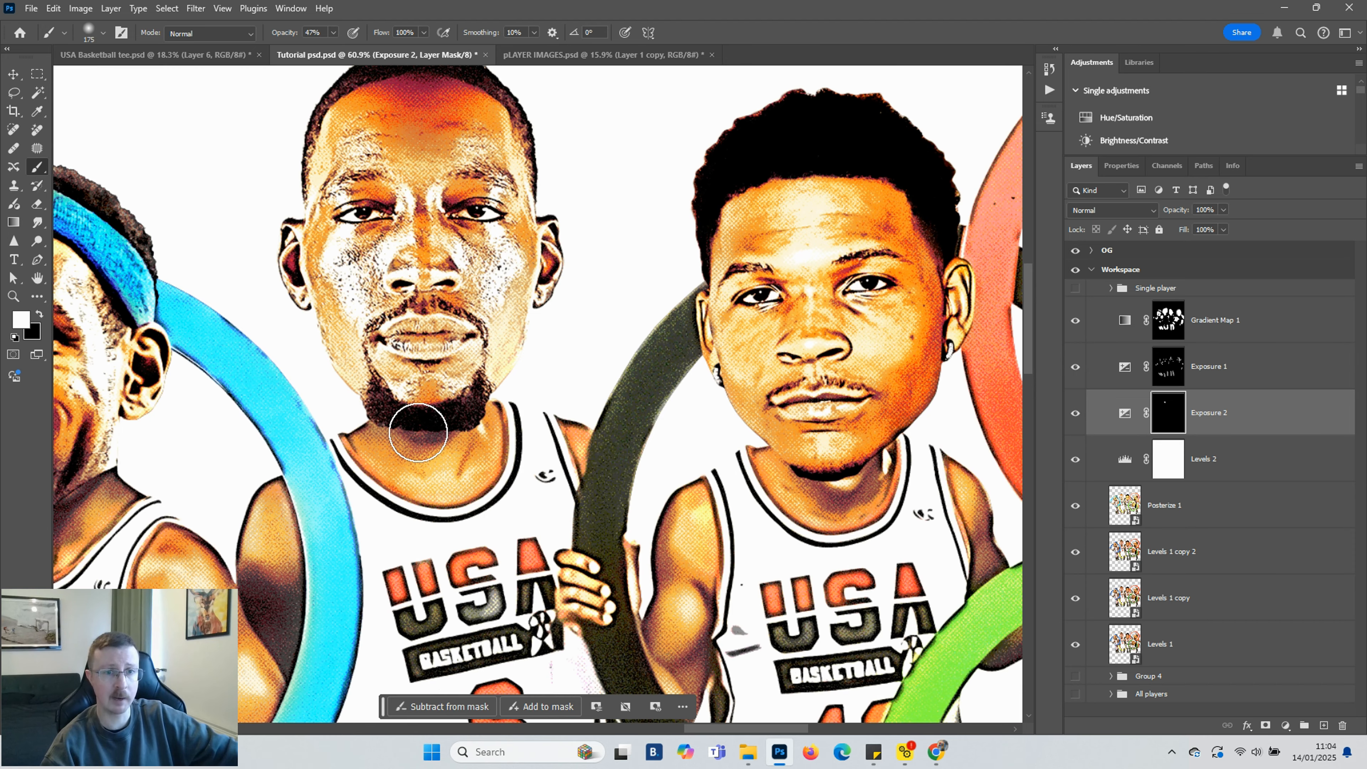
pyautogui.press('[')
pyautogui.press('[')
pyautogui.press('[')
pyautogui.press('[')
pyautogui.moveTo(383, 434)
pyautogui.mouseDown()
pyautogui.moveTo(471, 424)
pyautogui.moveTo(428, 432)
pyautogui.mouseUp()
pyautogui.press('[')
pyautogui.press('[')
pyautogui.press('[')
pyautogui.press('[')
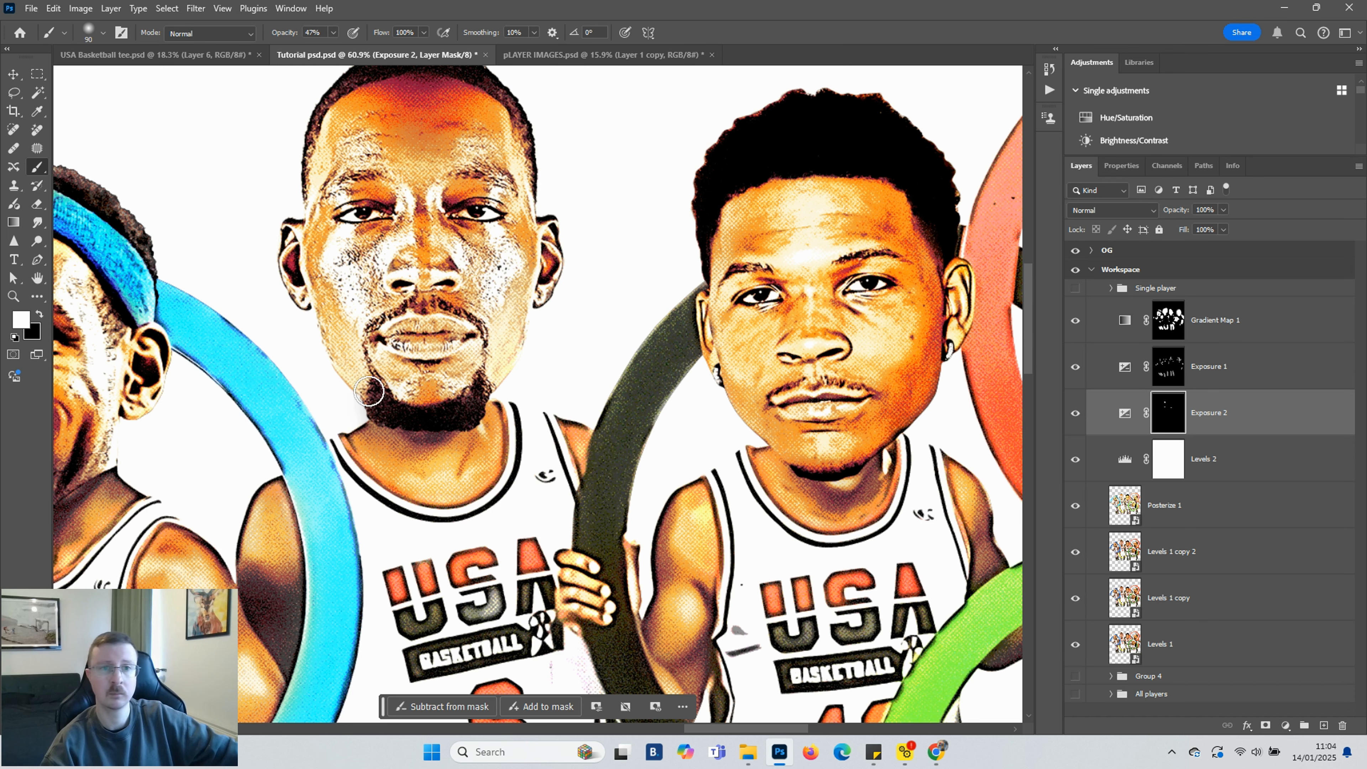
pyautogui.moveTo(374, 317)
pyautogui.mouseDown()
pyautogui.moveTo(423, 310)
pyautogui.moveTo(480, 362)
pyautogui.mouseUp()
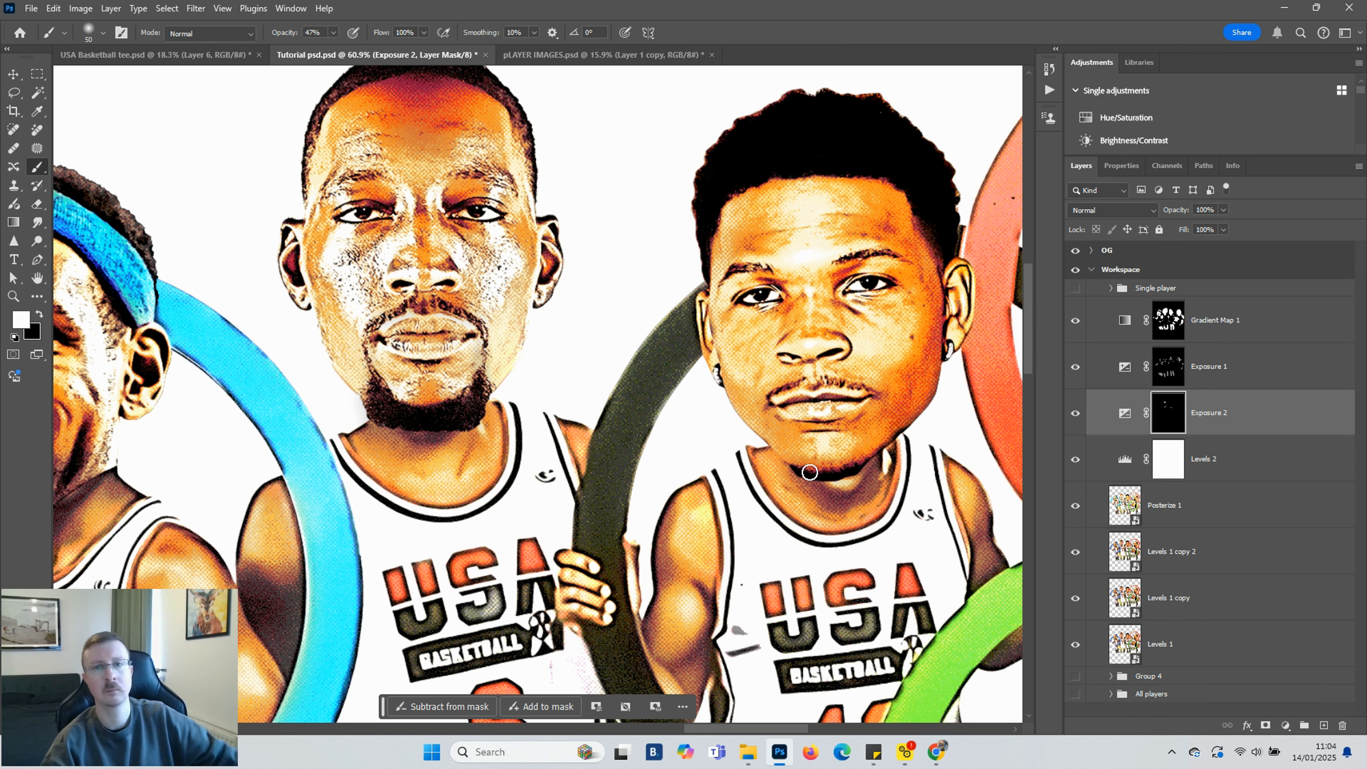
# Enlarge the brush and paint the Exposure 2 mask over shadowed cheeks on the third player and neighbouring faces
pyautogui.press(']')
pyautogui.press(']')
pyautogui.press(']')
pyautogui.press(']')
pyautogui.press(']')
pyautogui.moveTo(919, 272); pyautogui.dragTo(933, 397)
pyautogui.scroll(-3, 501, 205)
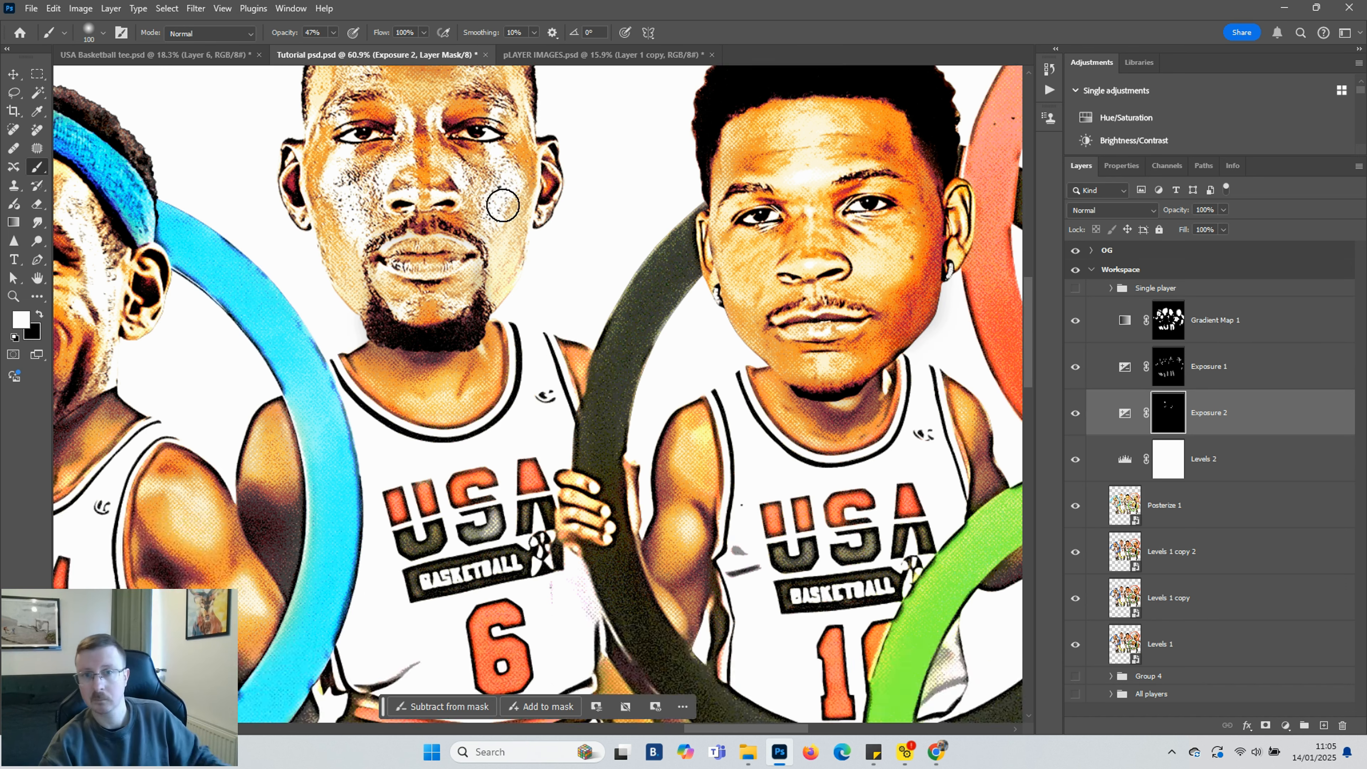
pyautogui.hscroll(-4, 500, 205)
pyautogui.scroll(-2, 269, 350)
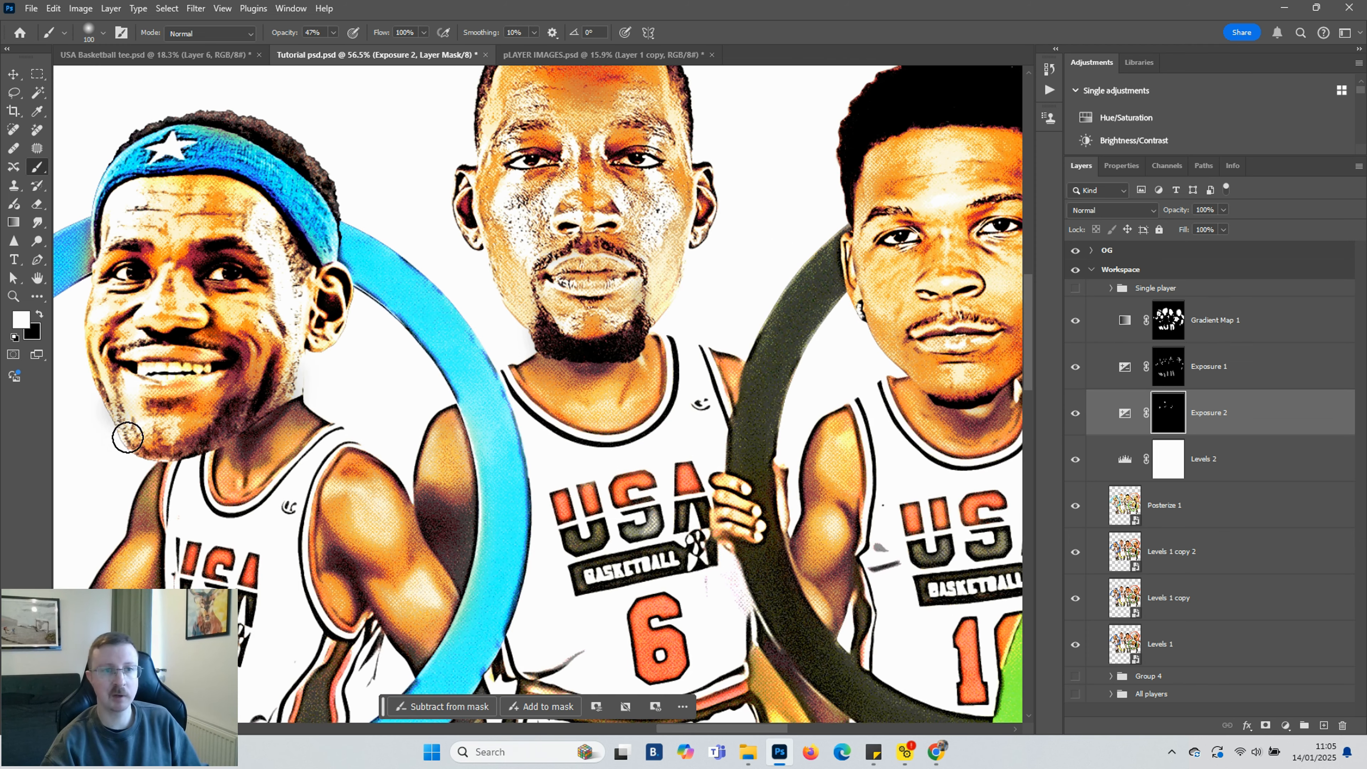
pyautogui.scroll(-2, 290, 291)
pyautogui.scroll(-3, 288, 296)
pyautogui.scroll(5, 610, 260)
pyautogui.moveTo(554, 231); pyautogui.dragTo(574, 305)
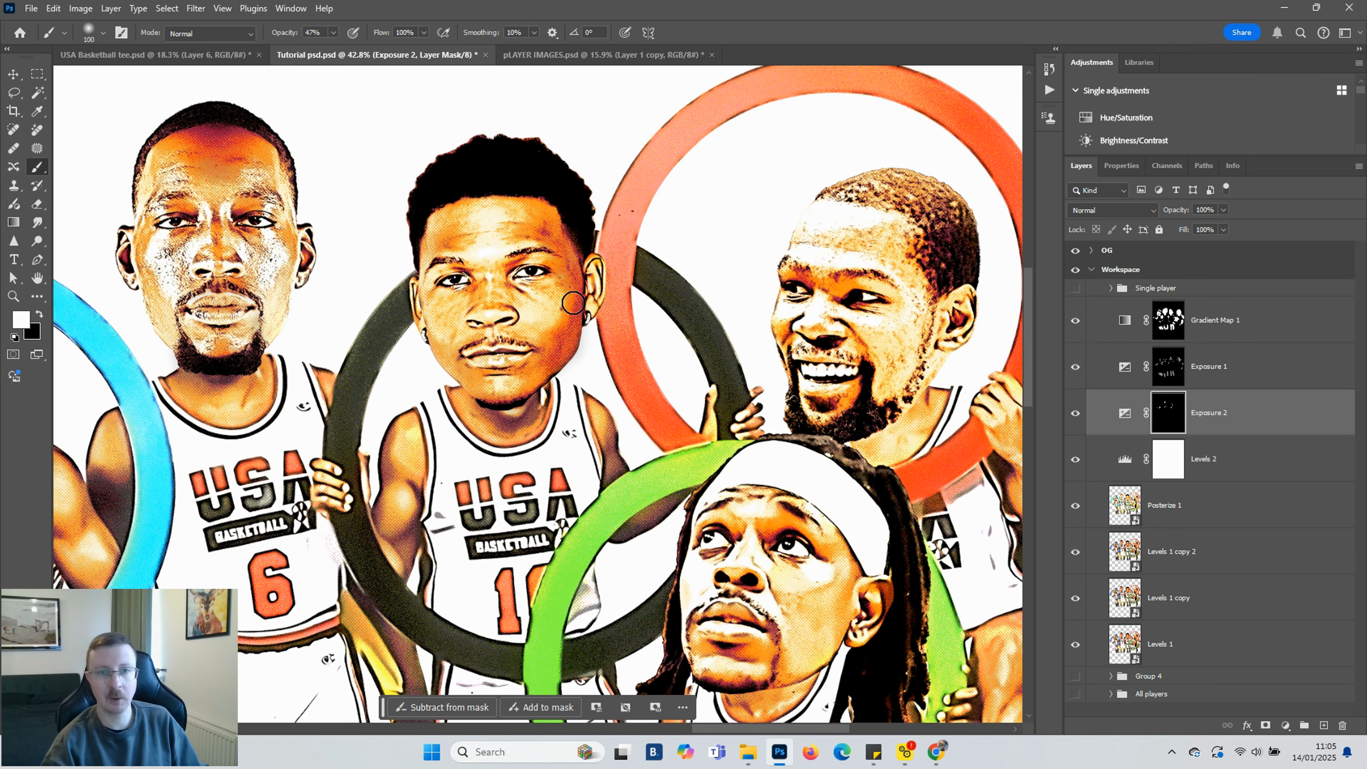
pyautogui.scroll(-3, 568, 356)
pyautogui.scroll(4, 859, 341)
pyautogui.scroll(-3, 851, 347)
pyautogui.moveTo(694, 484)
pyautogui.mouseDown()
pyautogui.moveTo(622, 581)
pyautogui.moveTo(681, 517)
pyautogui.moveTo(666, 549)
pyautogui.mouseUp()
pyautogui.scroll(-4, 665, 549)
pyautogui.scroll(3, 838, 429)
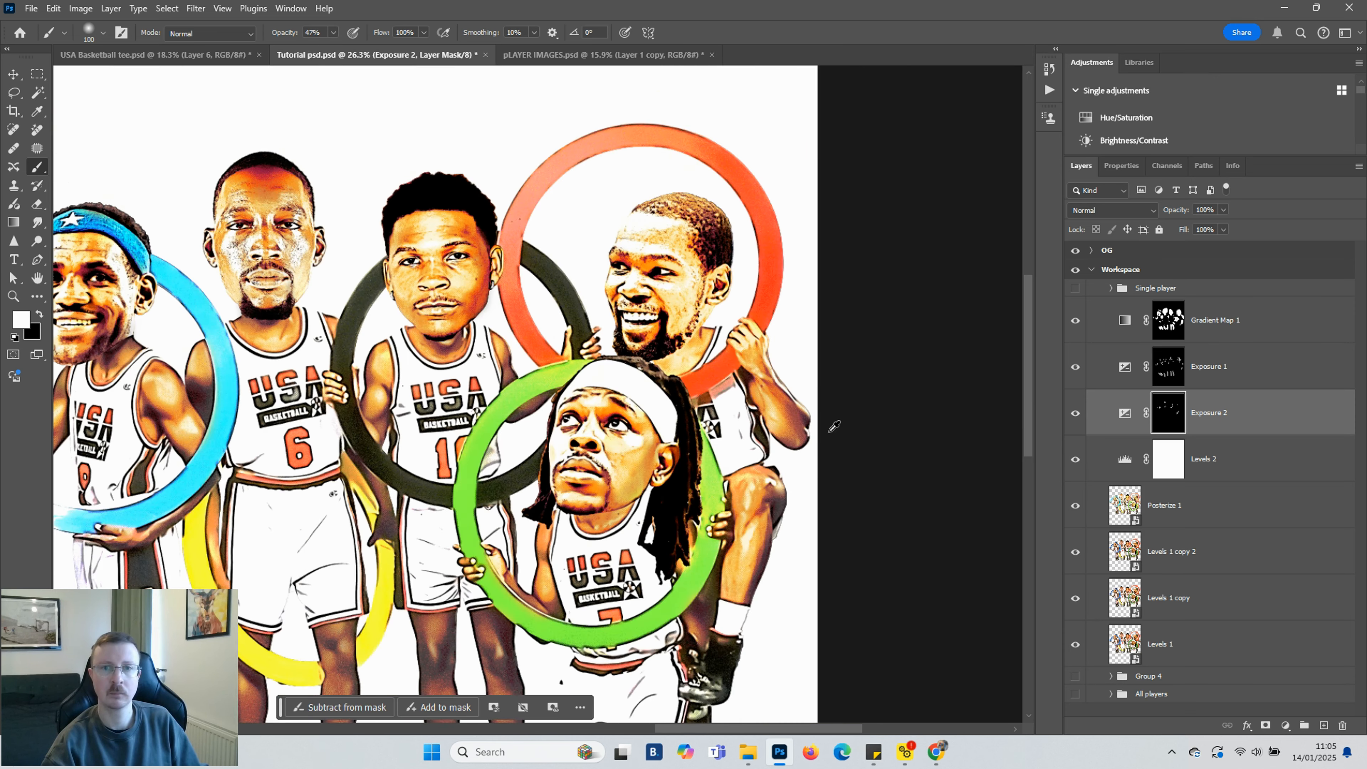
pyautogui.scroll(-3, 557, 357)
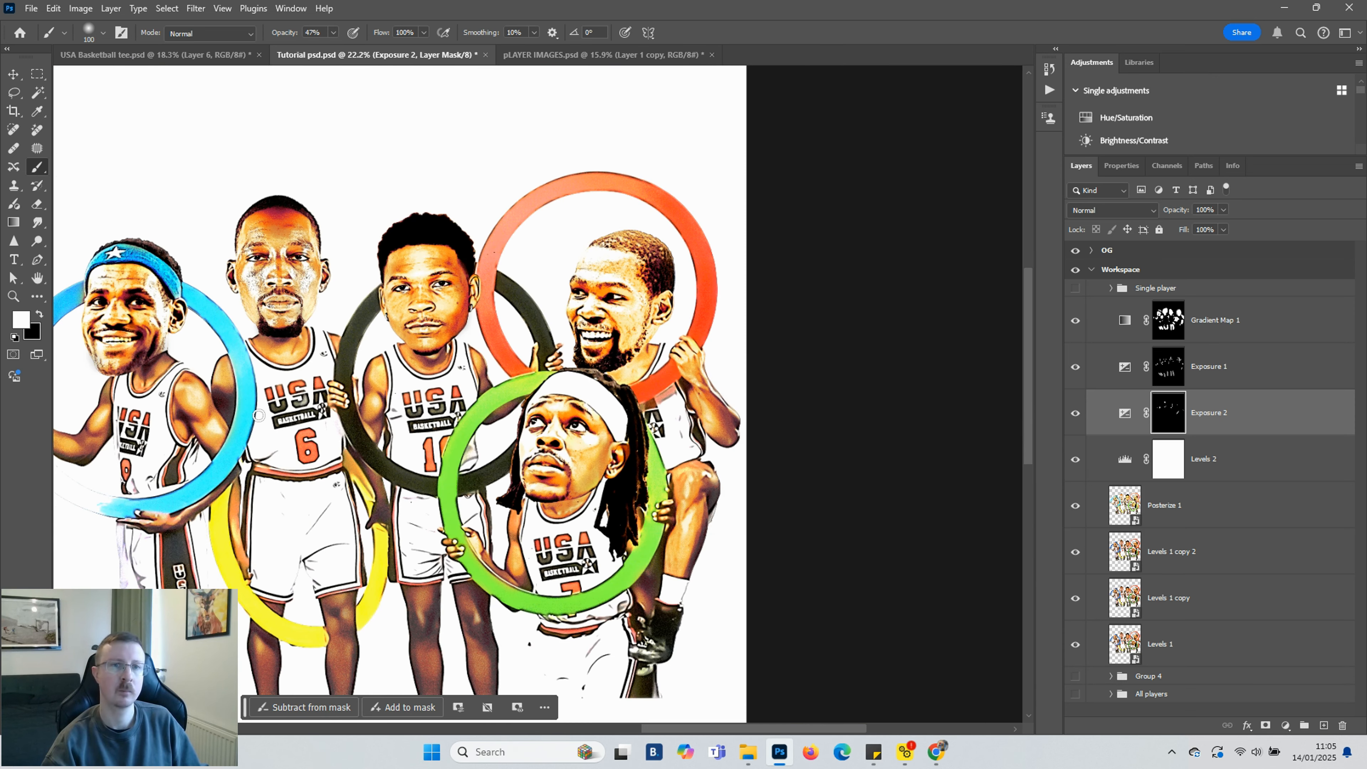
# Toggle the Exposure 2 layer's visibility repeatedly to compare the faces with and without it
pyautogui.scroll(3, 410, 402)
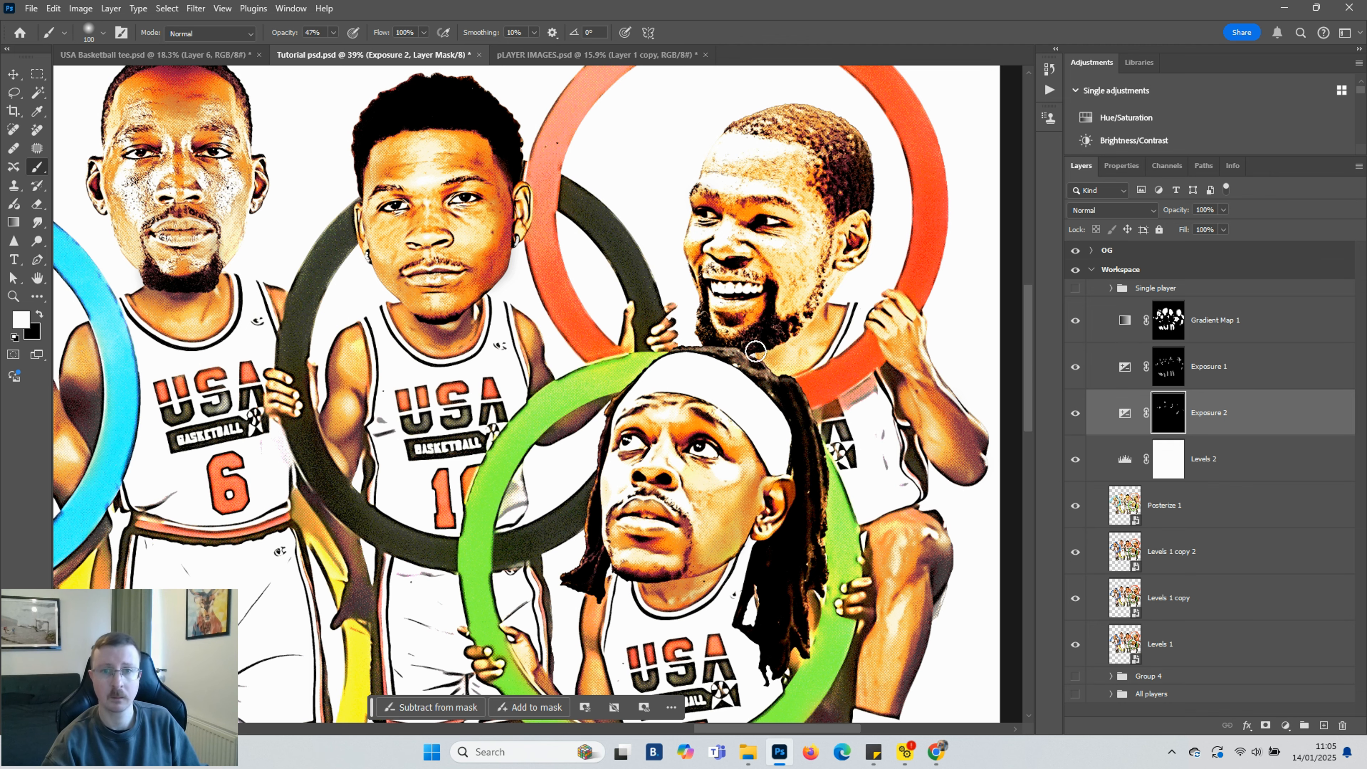
pyautogui.scroll(-5, 781, 339)
pyautogui.scroll(3, 722, 719)
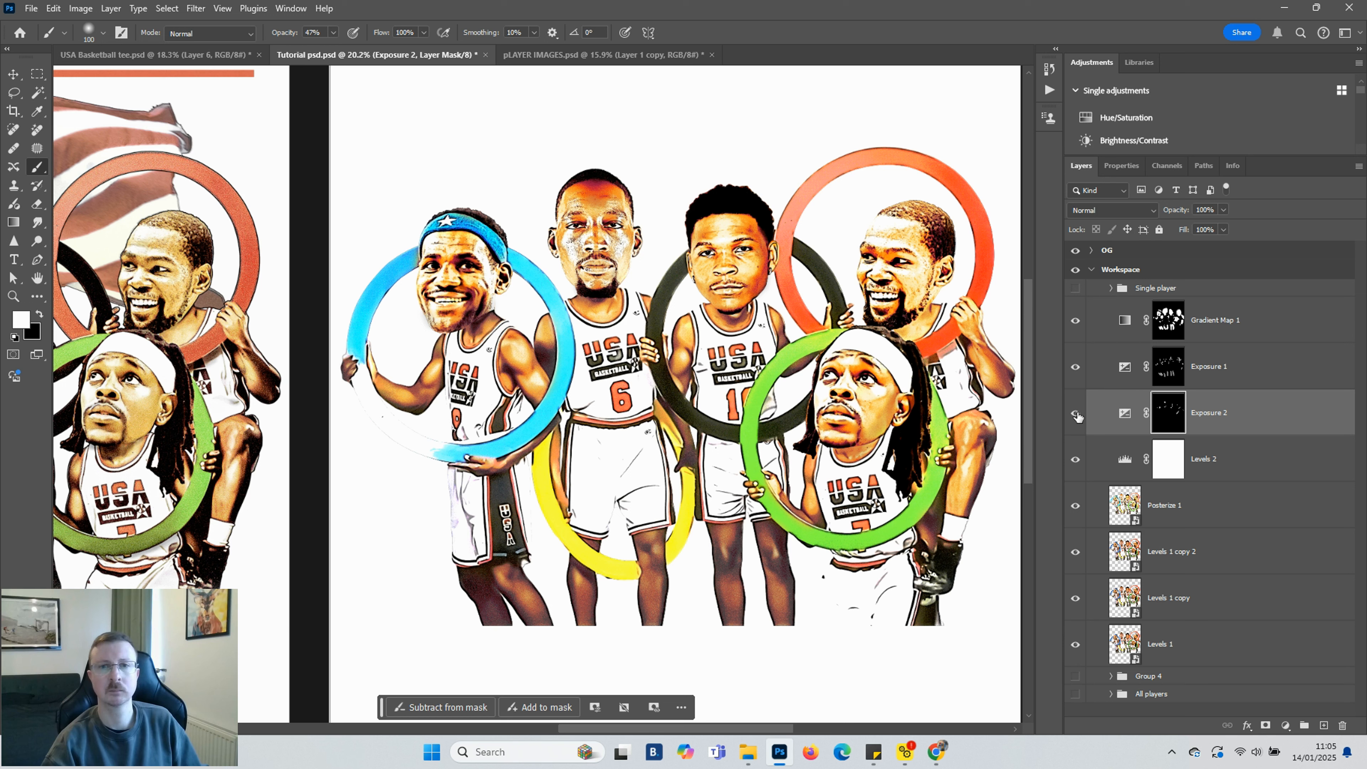
pyautogui.click(1076, 414)
pyautogui.click(1075, 414)
pyautogui.click(1076, 414)
pyautogui.click(1076, 414)
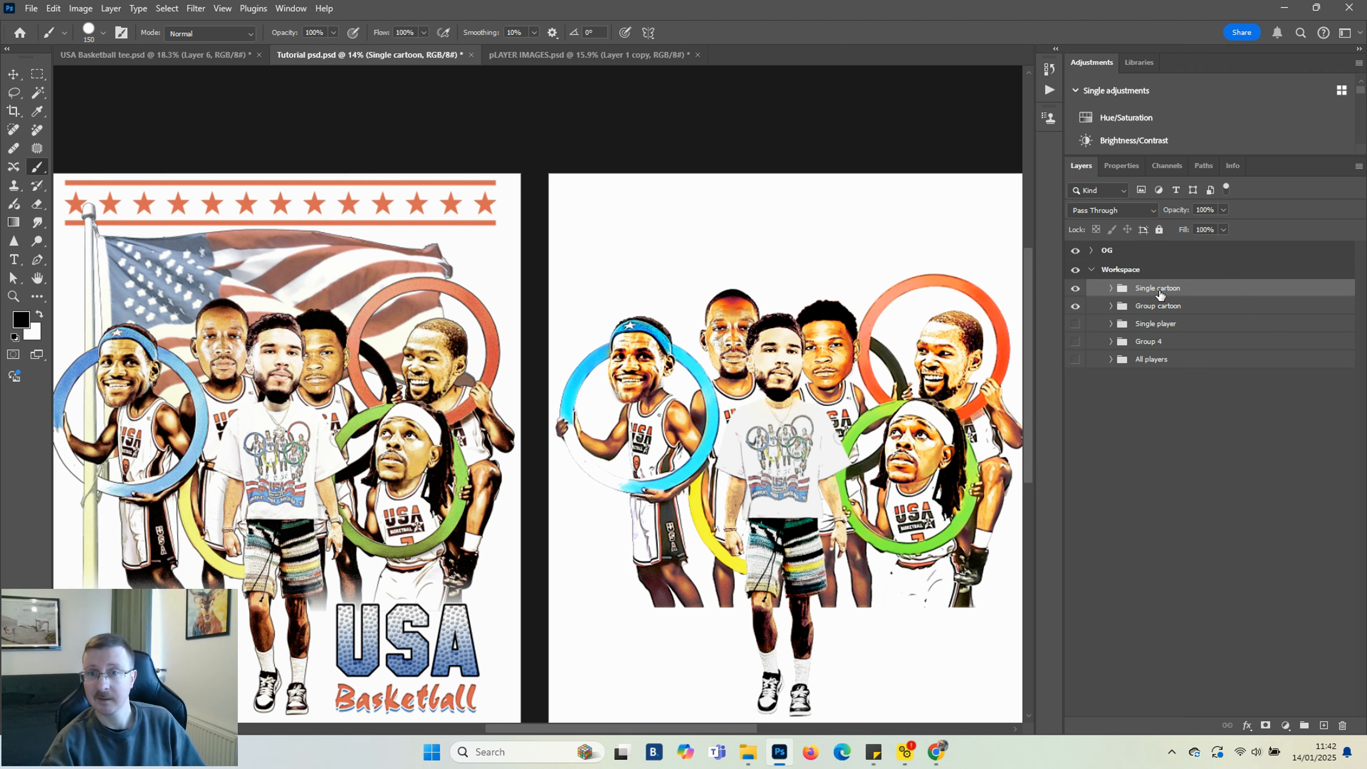
# Duplicate the Single cartoon group, merge the copy into one layer and convert it to a smart object
pyautogui.hotkey('ctrl', 'j')
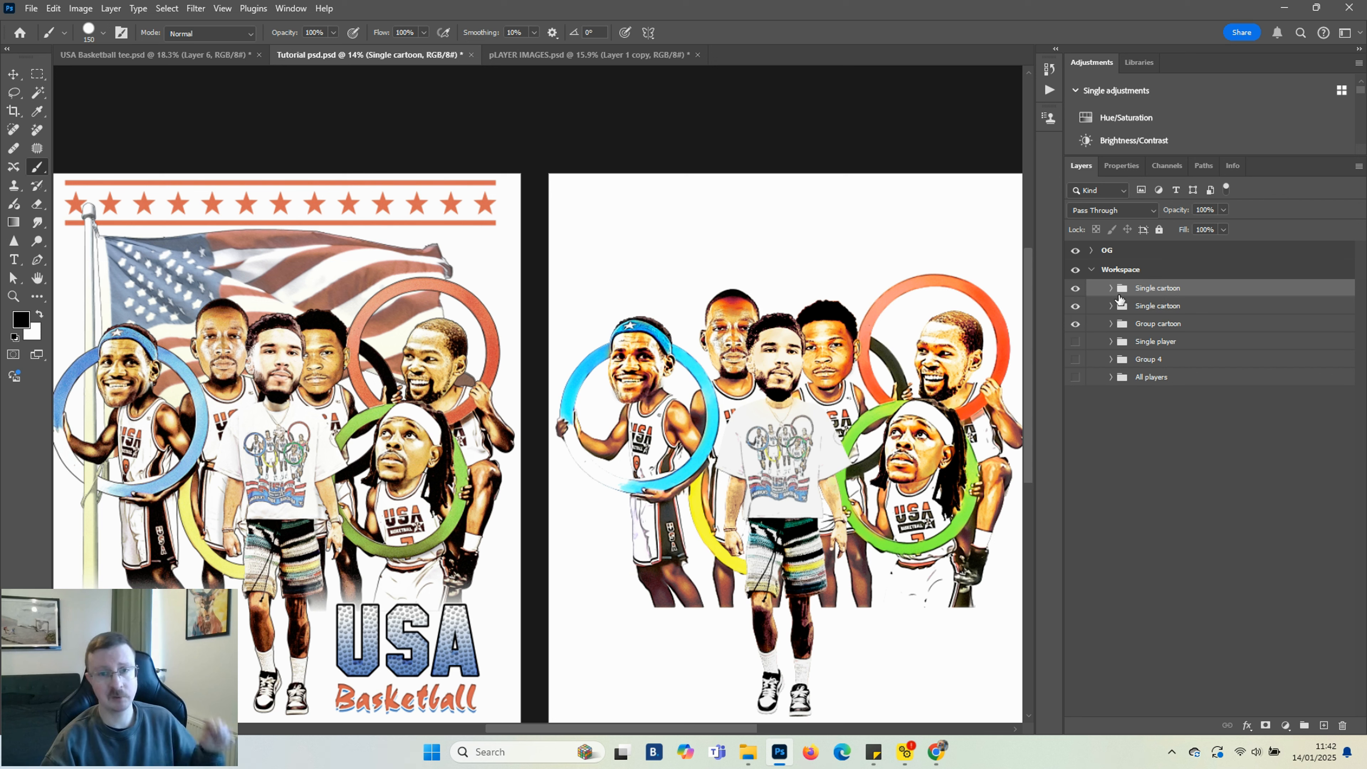
pyautogui.rightClick(1150, 291)
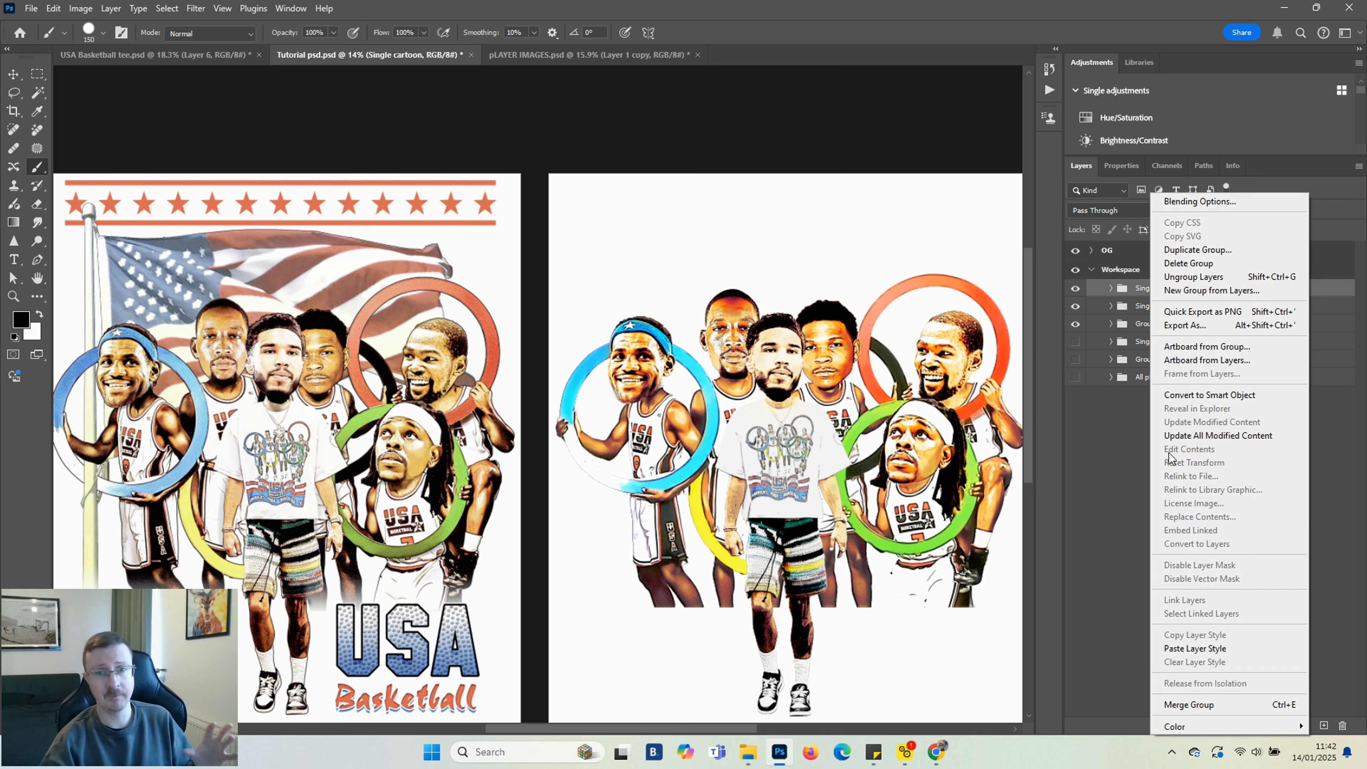
pyautogui.click(1206, 704)
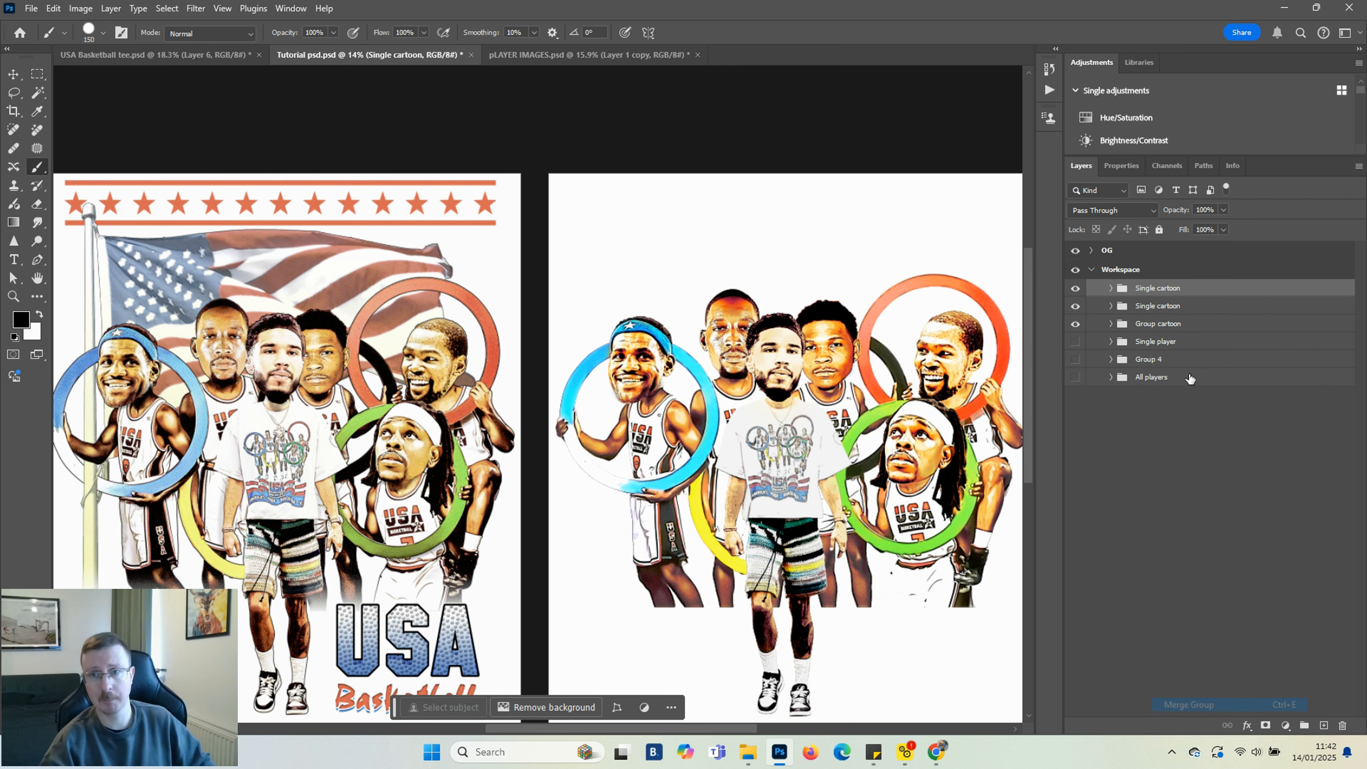
pyautogui.rightClick(1179, 306)
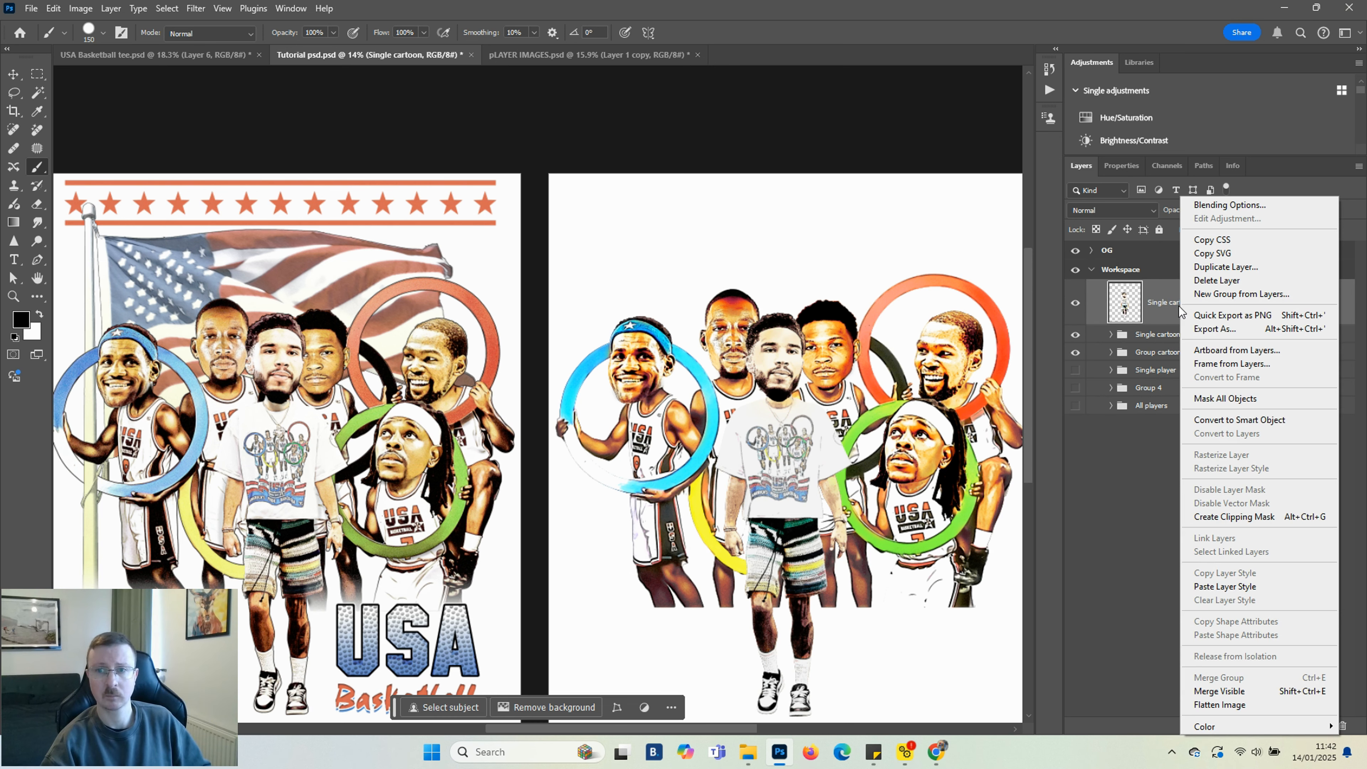
pyautogui.click(1233, 424)
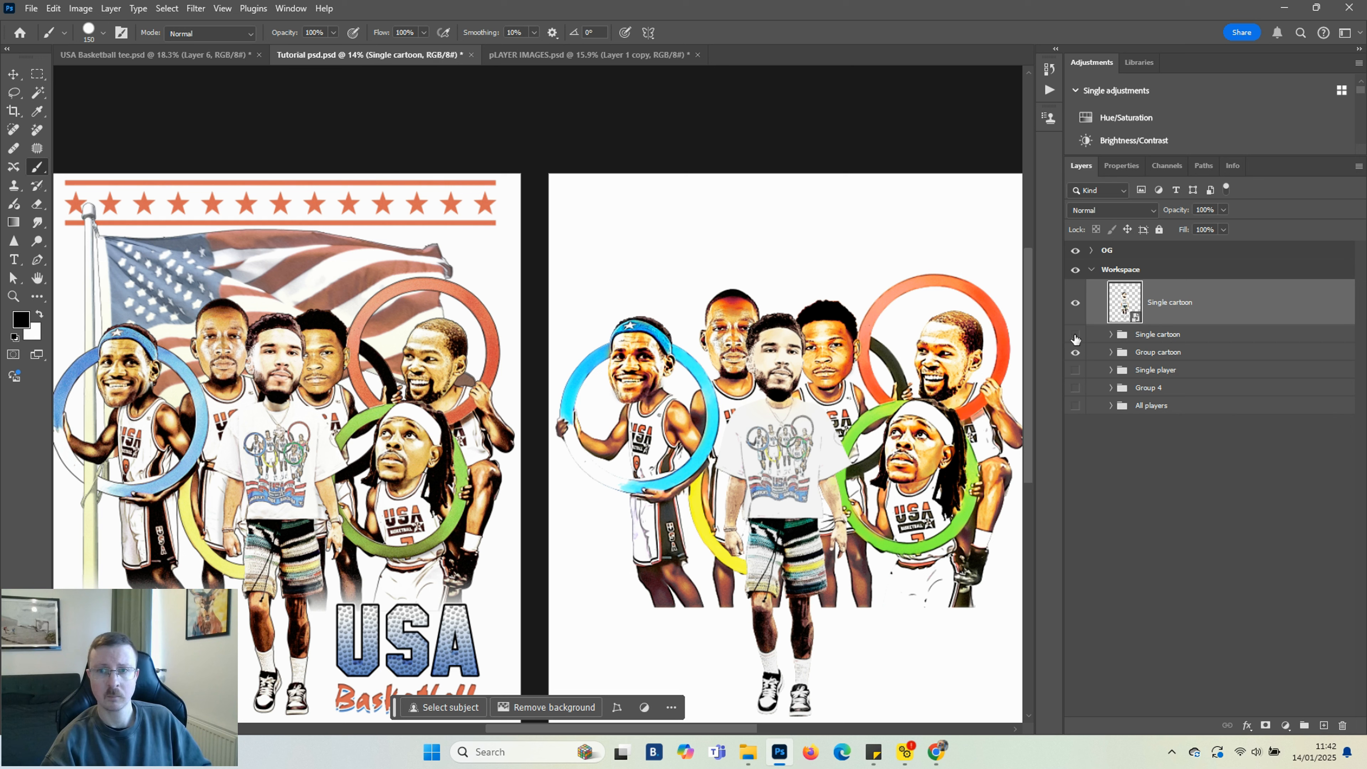
# Duplicate the Group cartoon group, hide the original, merge the copy and convert it to a smart object
pyautogui.moveTo(1152, 335); pyautogui.dragTo(1157, 364)
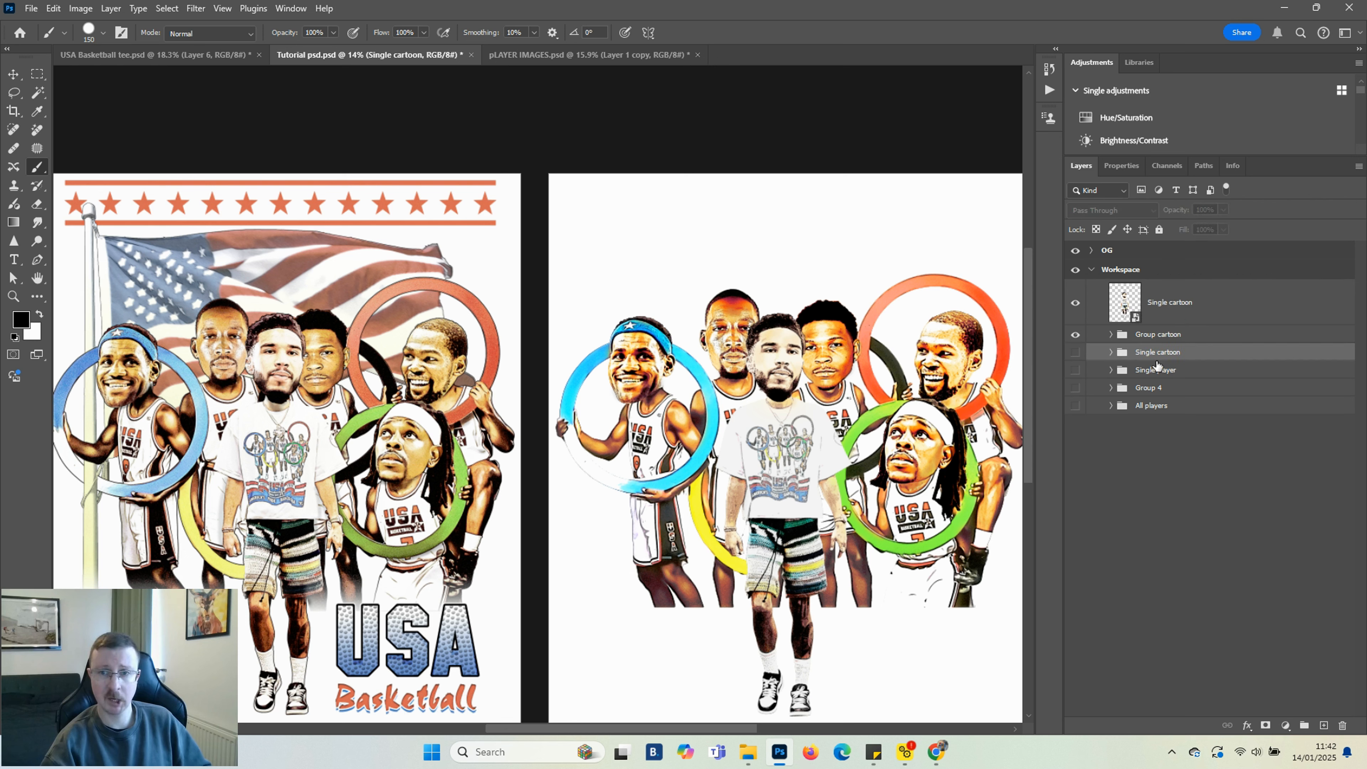
pyautogui.click(1151, 337)
pyautogui.hotkey('ctrl', 'j')
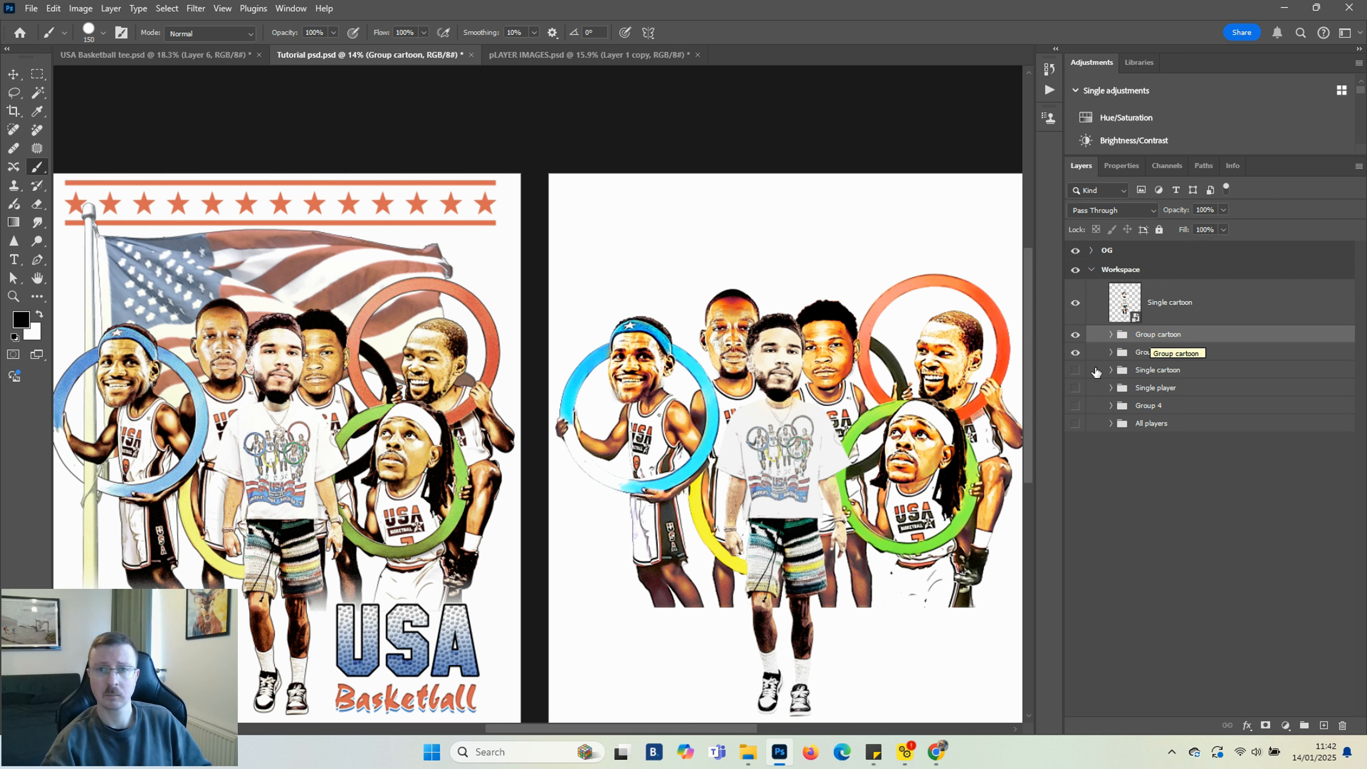
pyautogui.click(1075, 353)
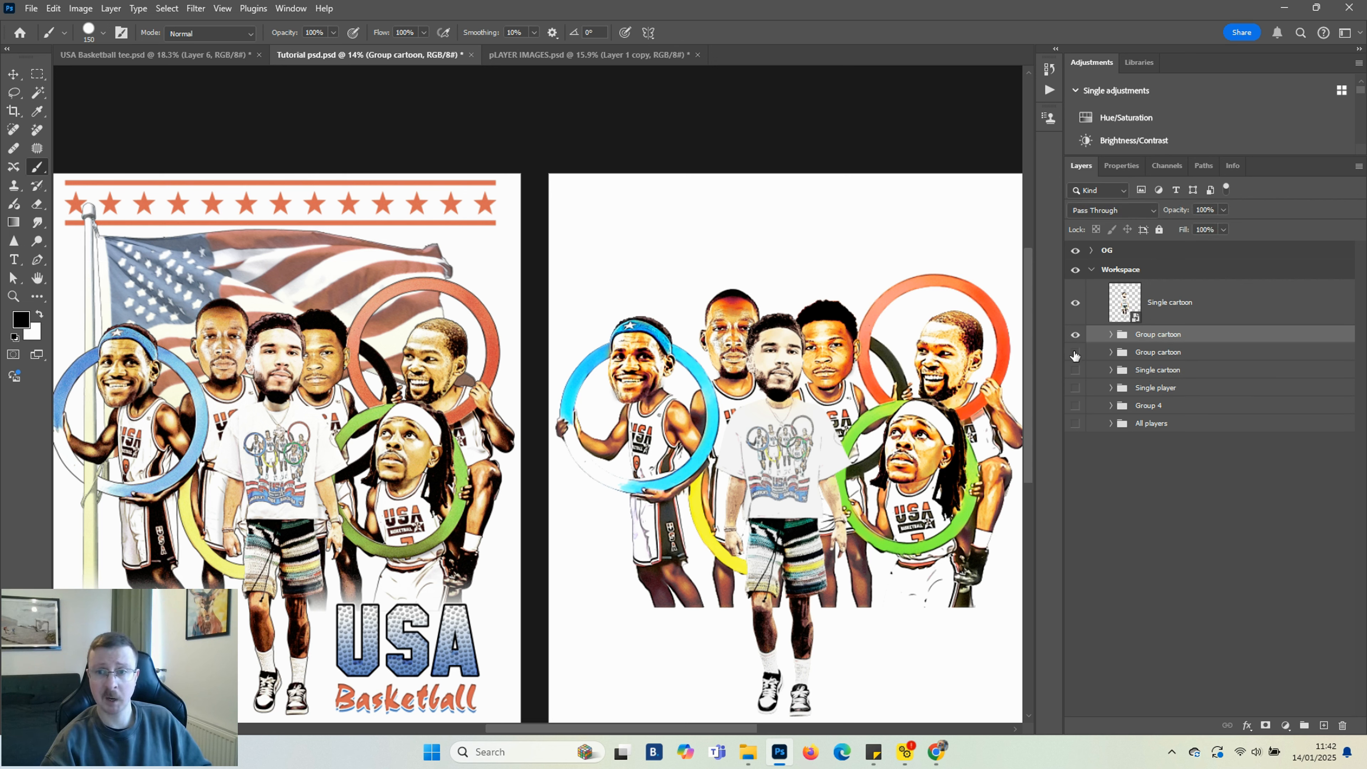
pyautogui.rightClick(1162, 332)
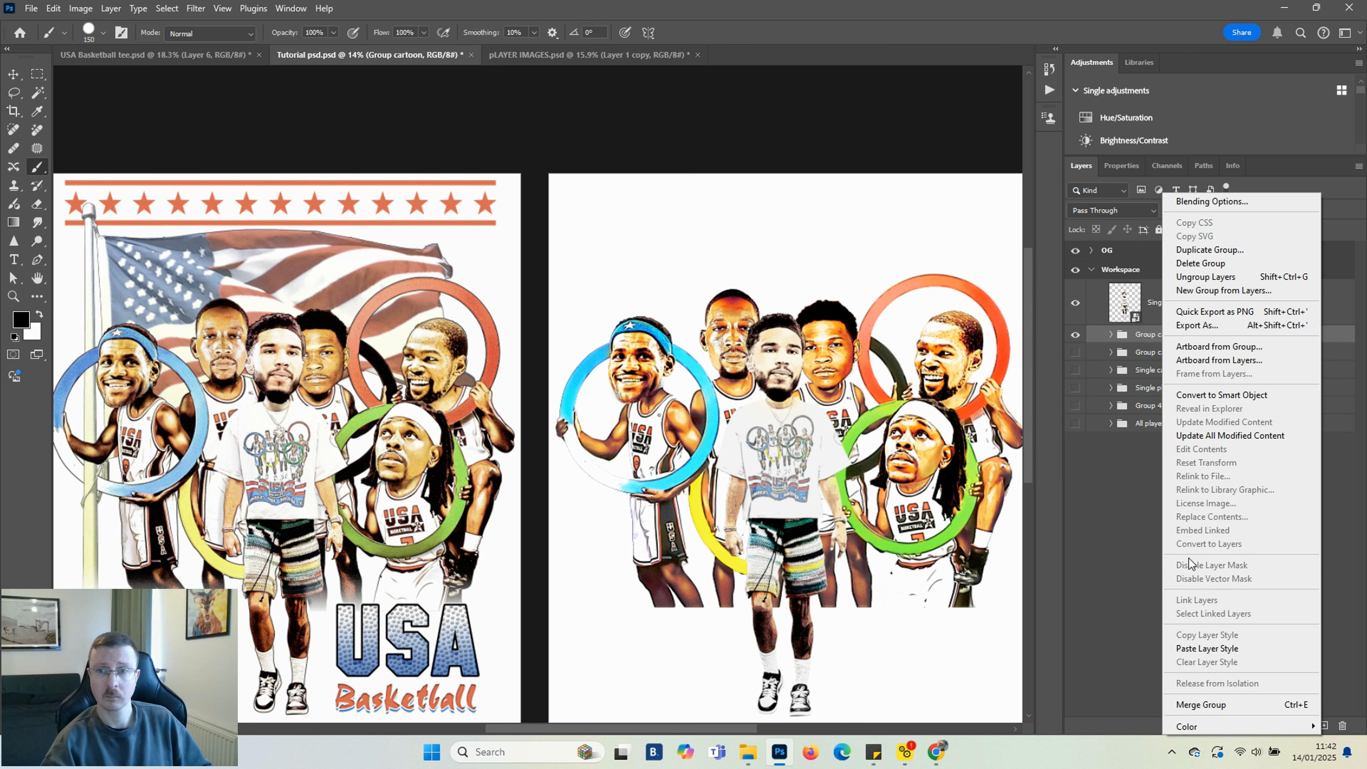
pyautogui.click(1225, 706)
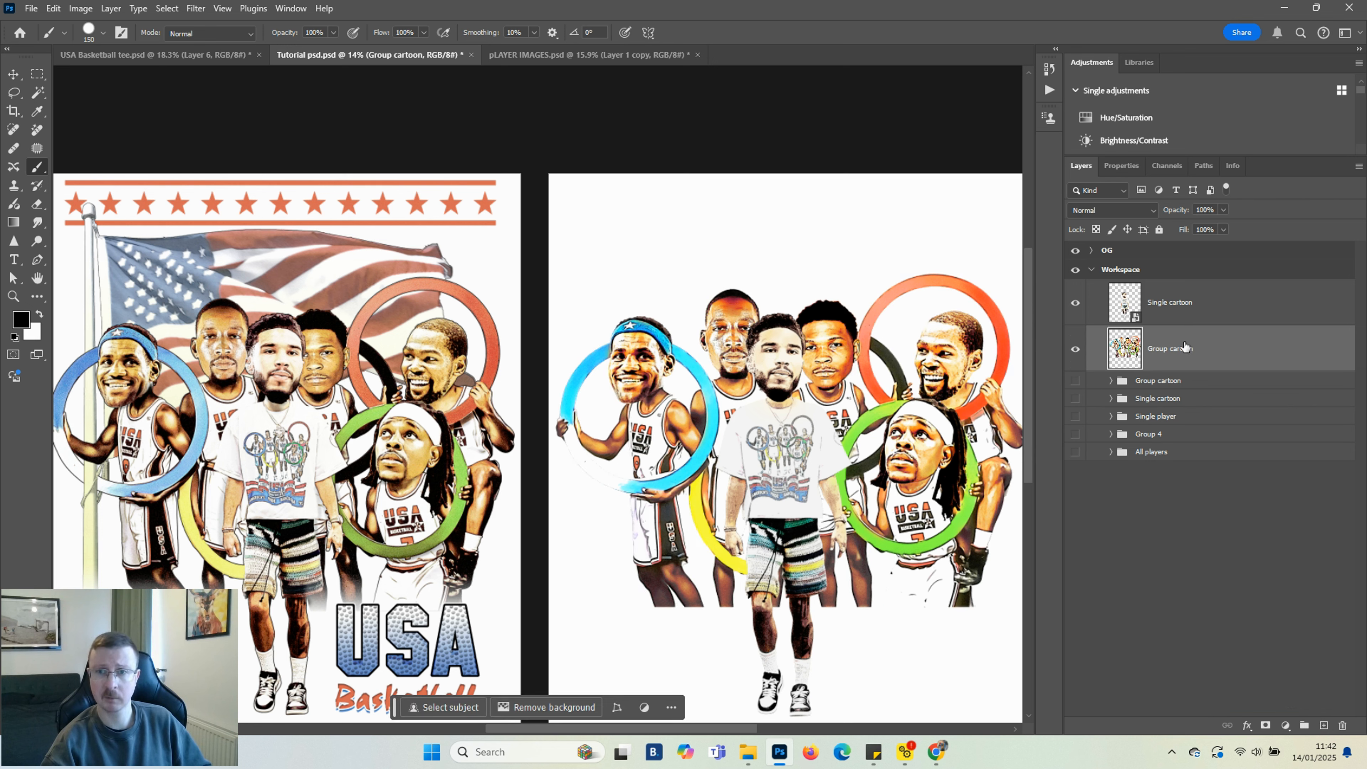
pyautogui.rightClick(1187, 349)
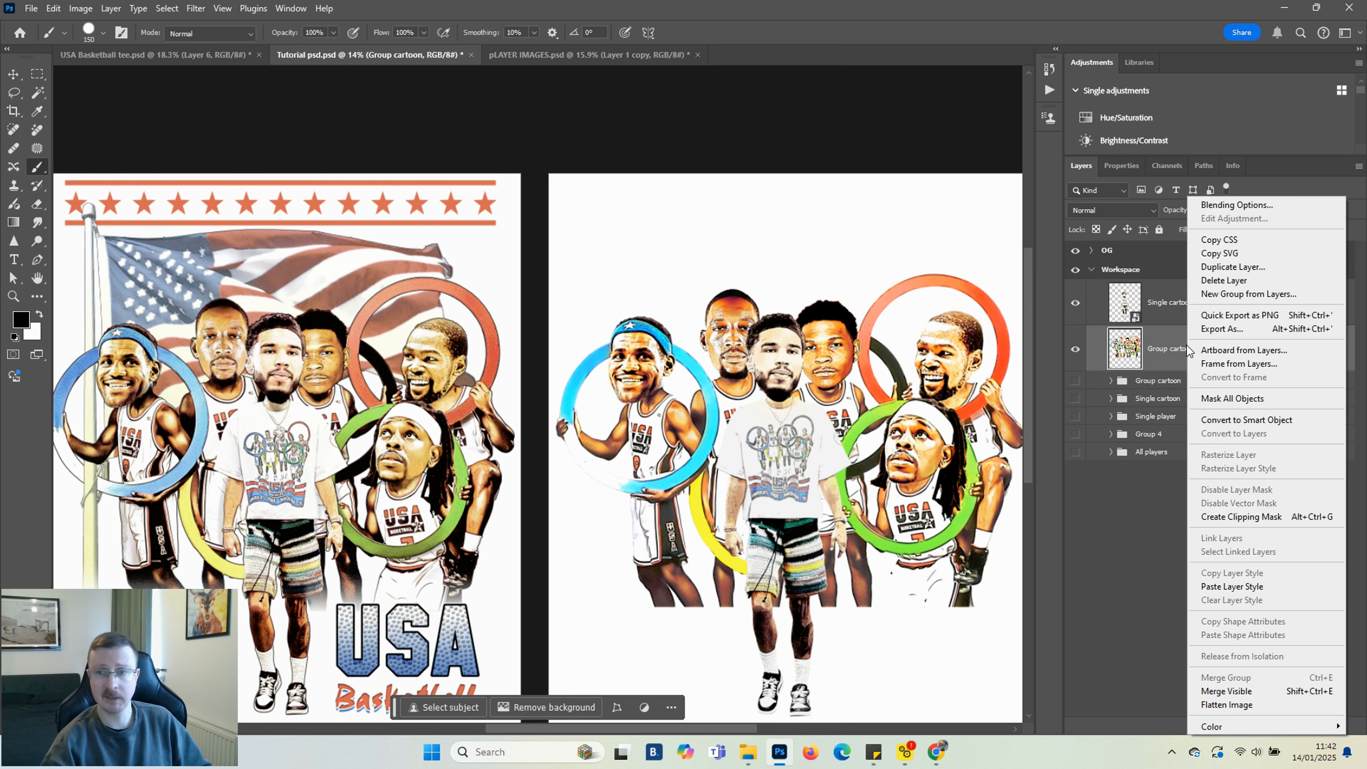
pyautogui.click(1243, 421)
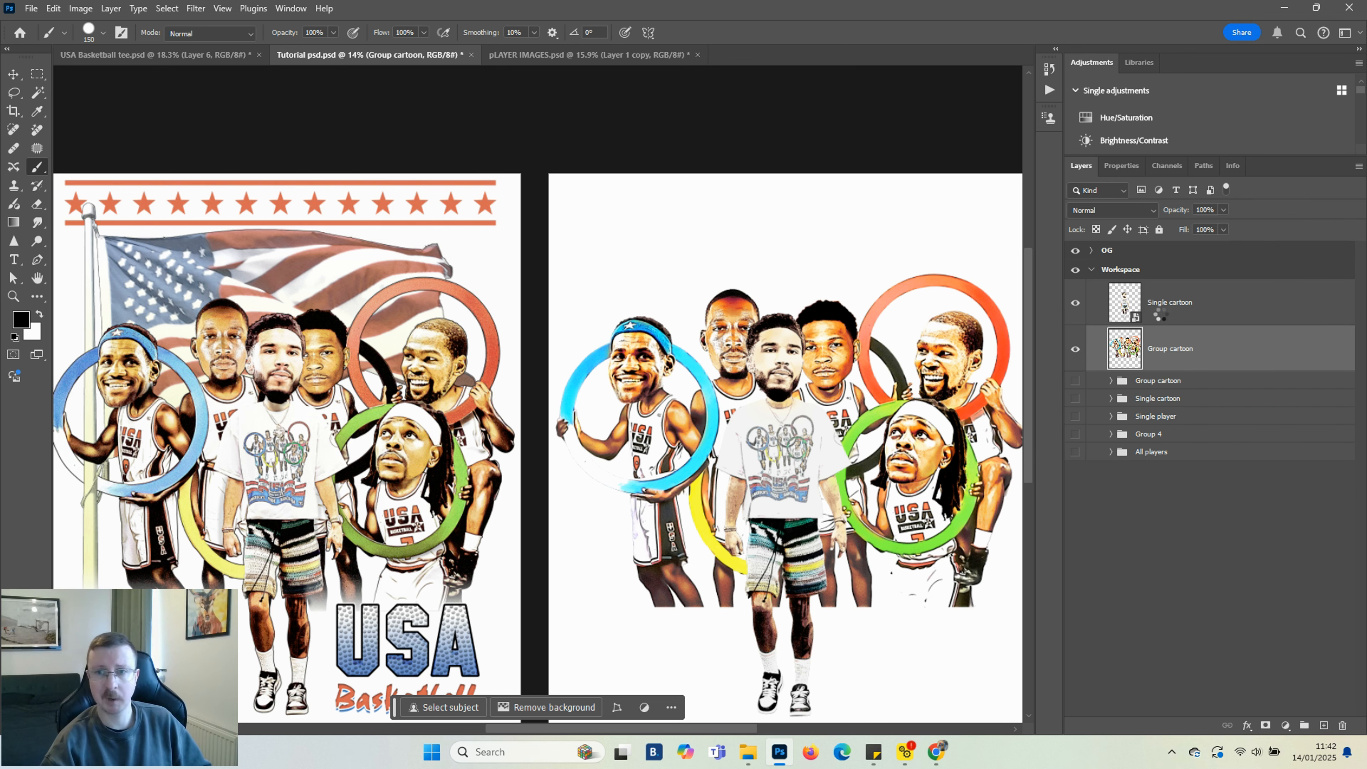
# Add a black 6 px outside Stroke layer style to the Single cartoon smart object
pyautogui.click(1132, 306)
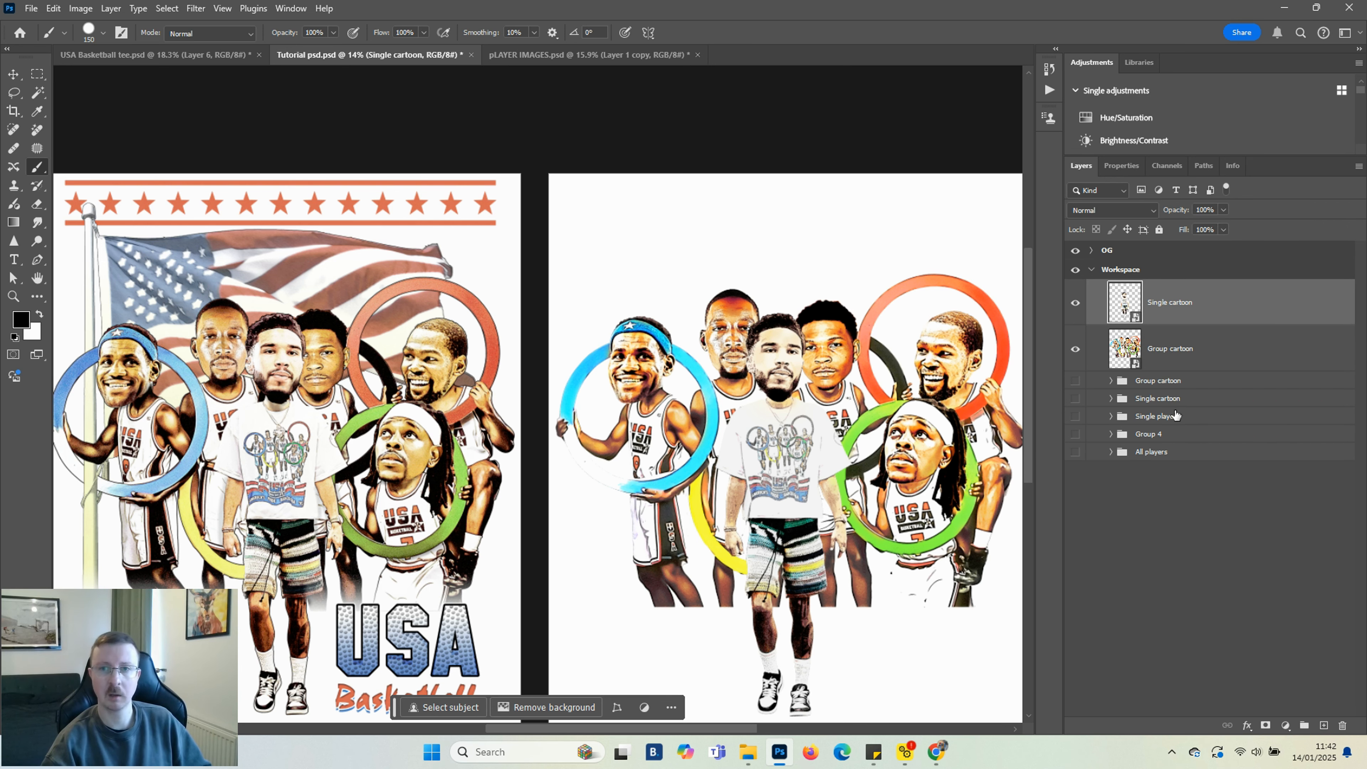
pyautogui.click(1246, 727)
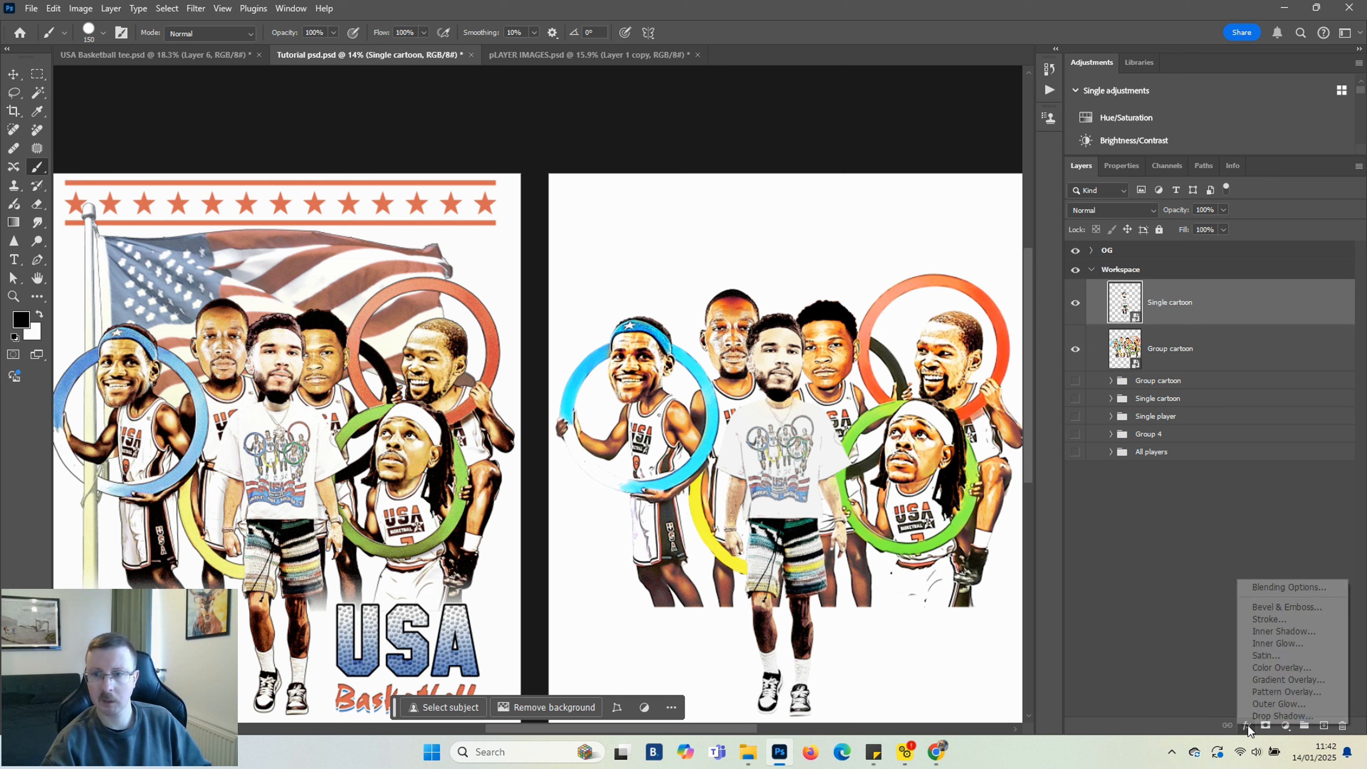
pyautogui.click(1269, 621)
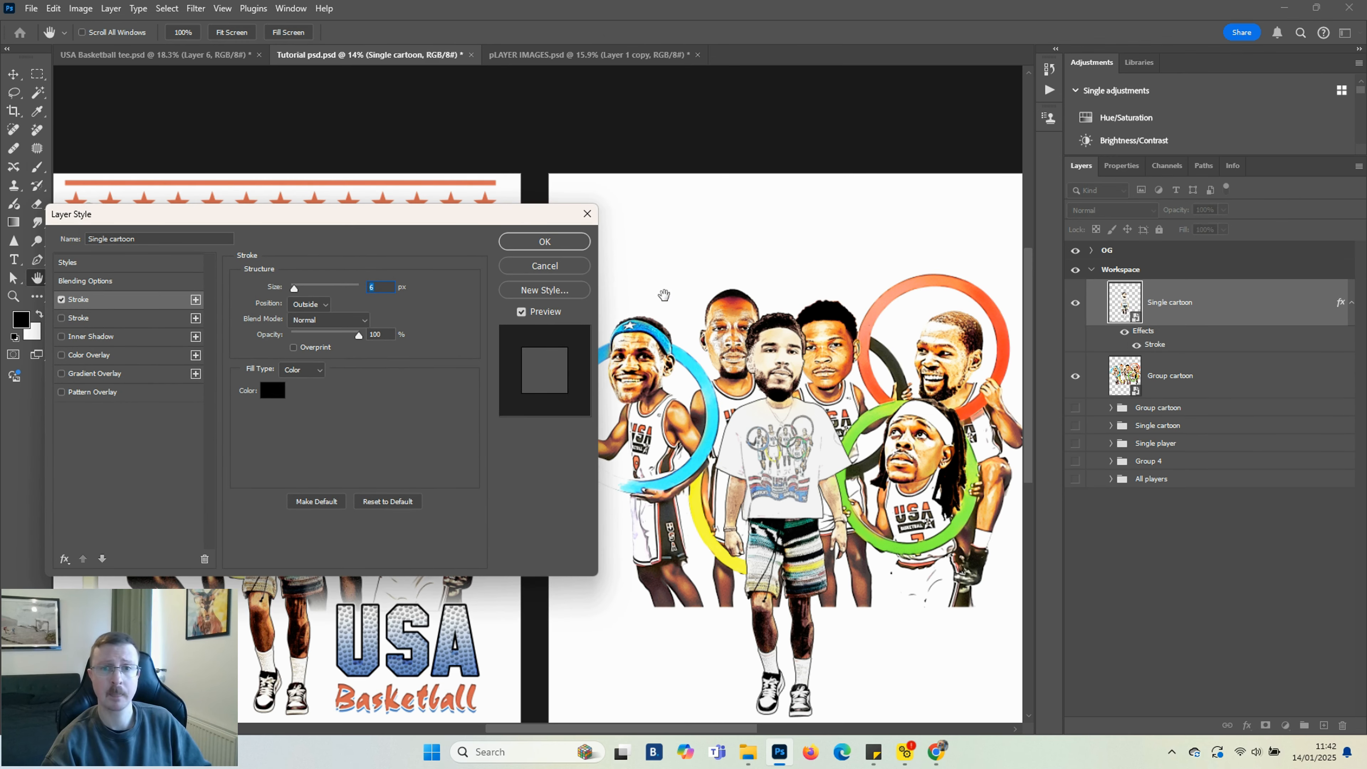
pyautogui.click(544, 242)
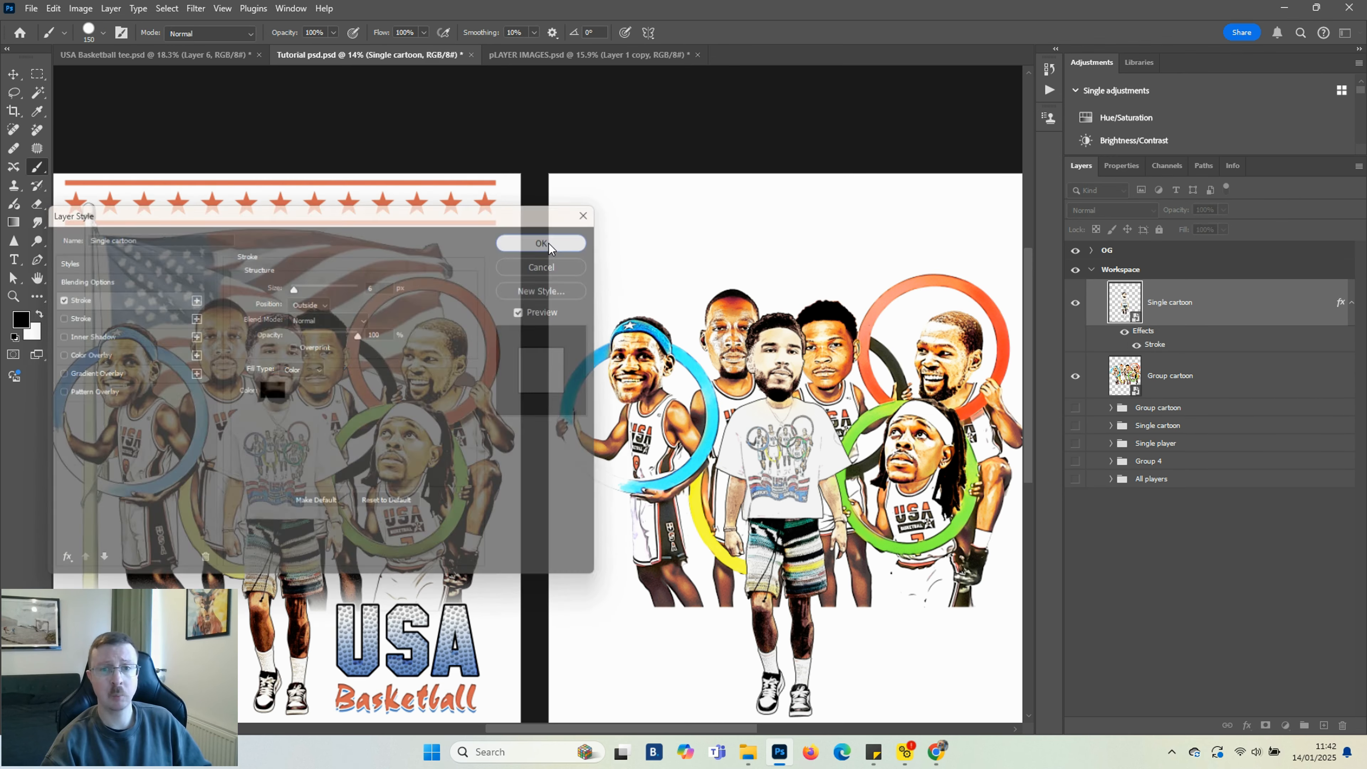
# Add the same black 6 px outside Stroke layer style to the Group cartoon smart object
pyautogui.click(1124, 375)
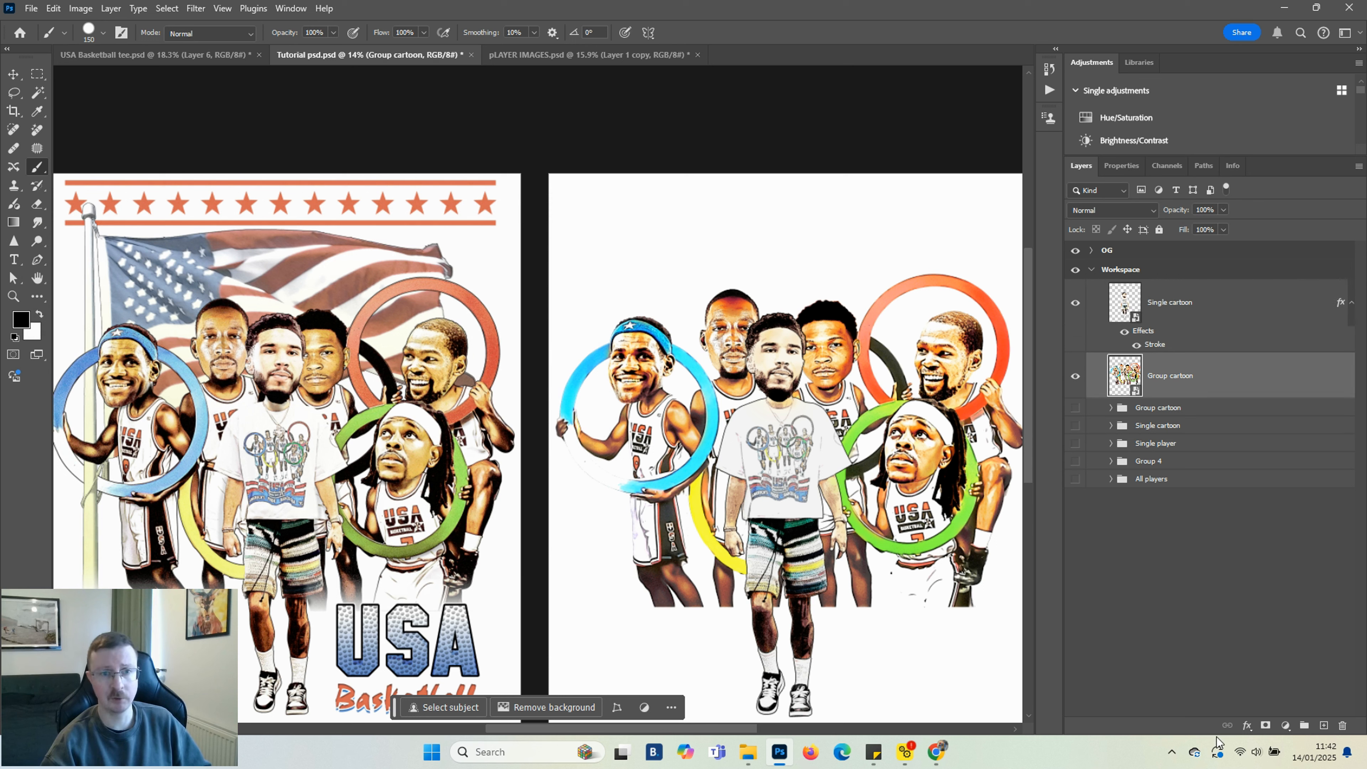
pyautogui.click(1247, 727)
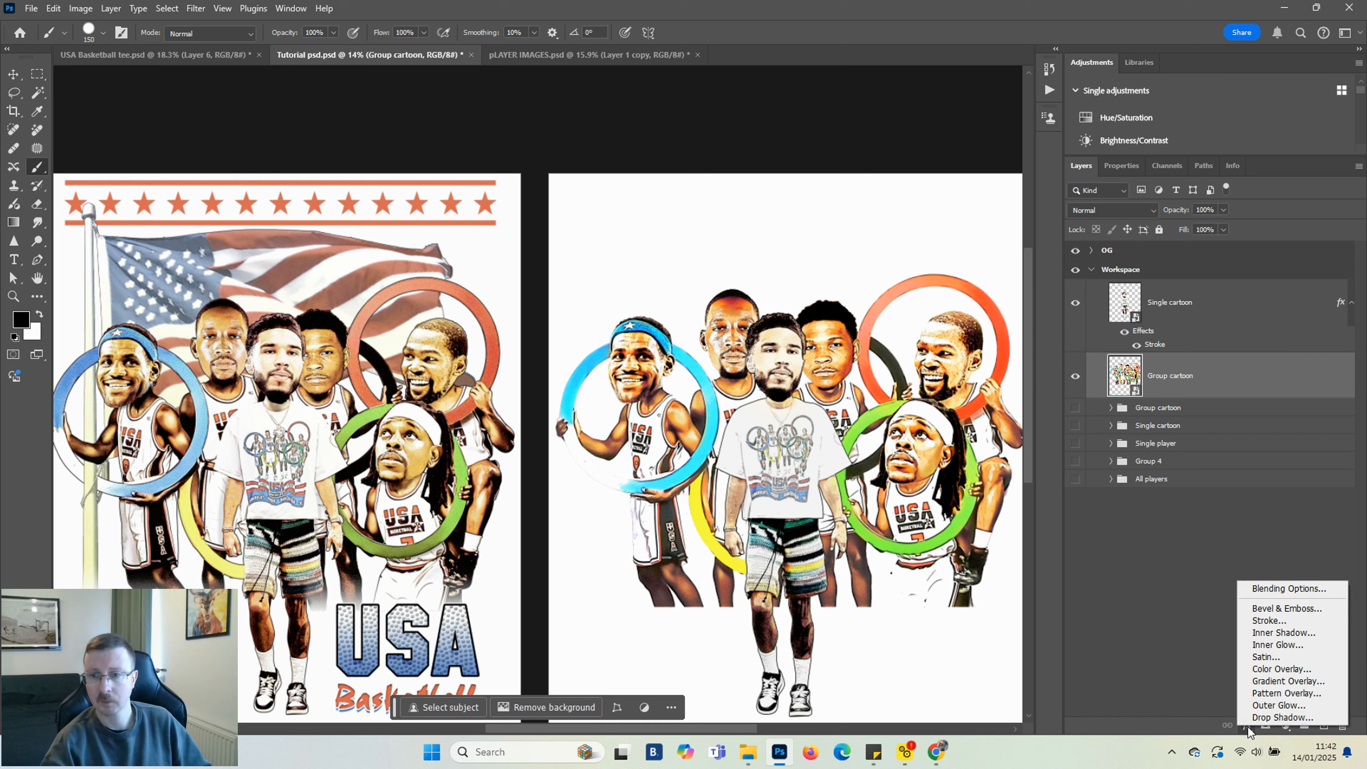
pyautogui.click(1274, 622)
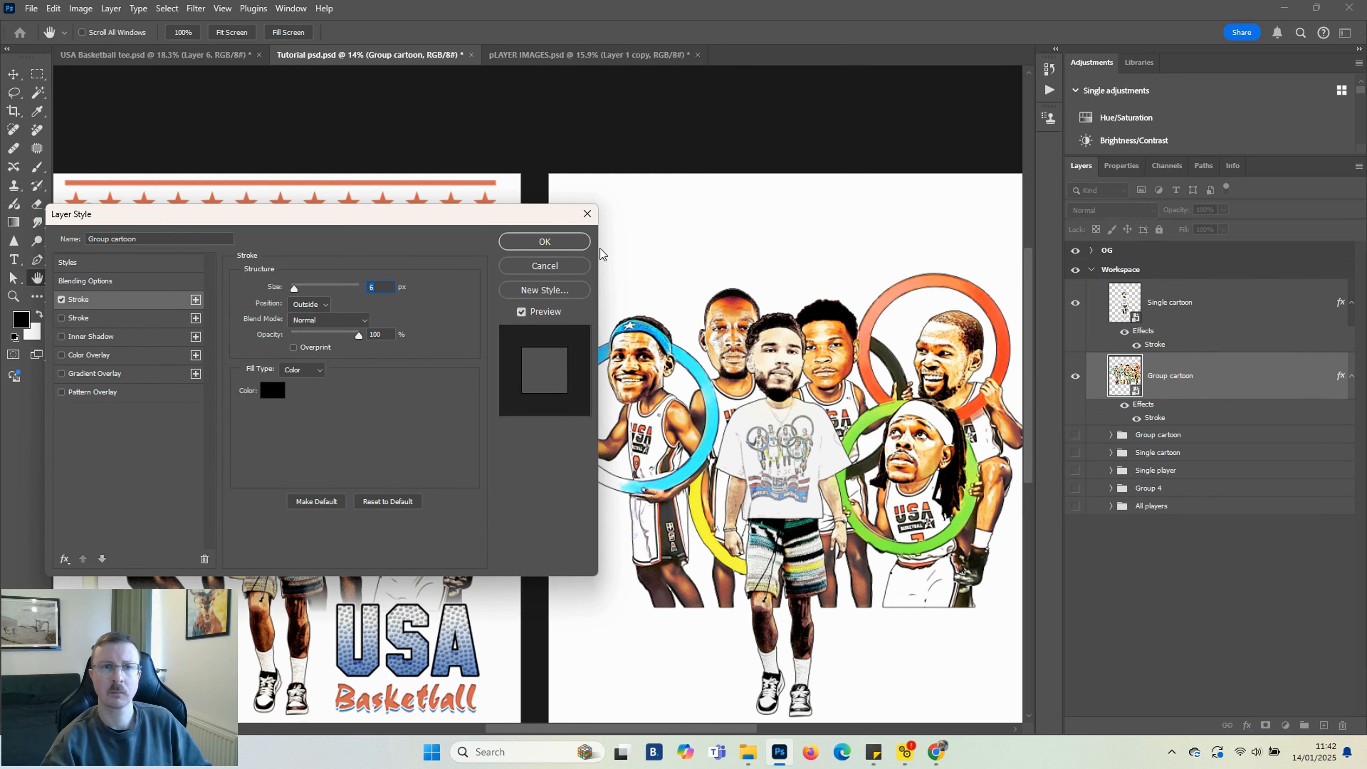
pyautogui.click(545, 241)
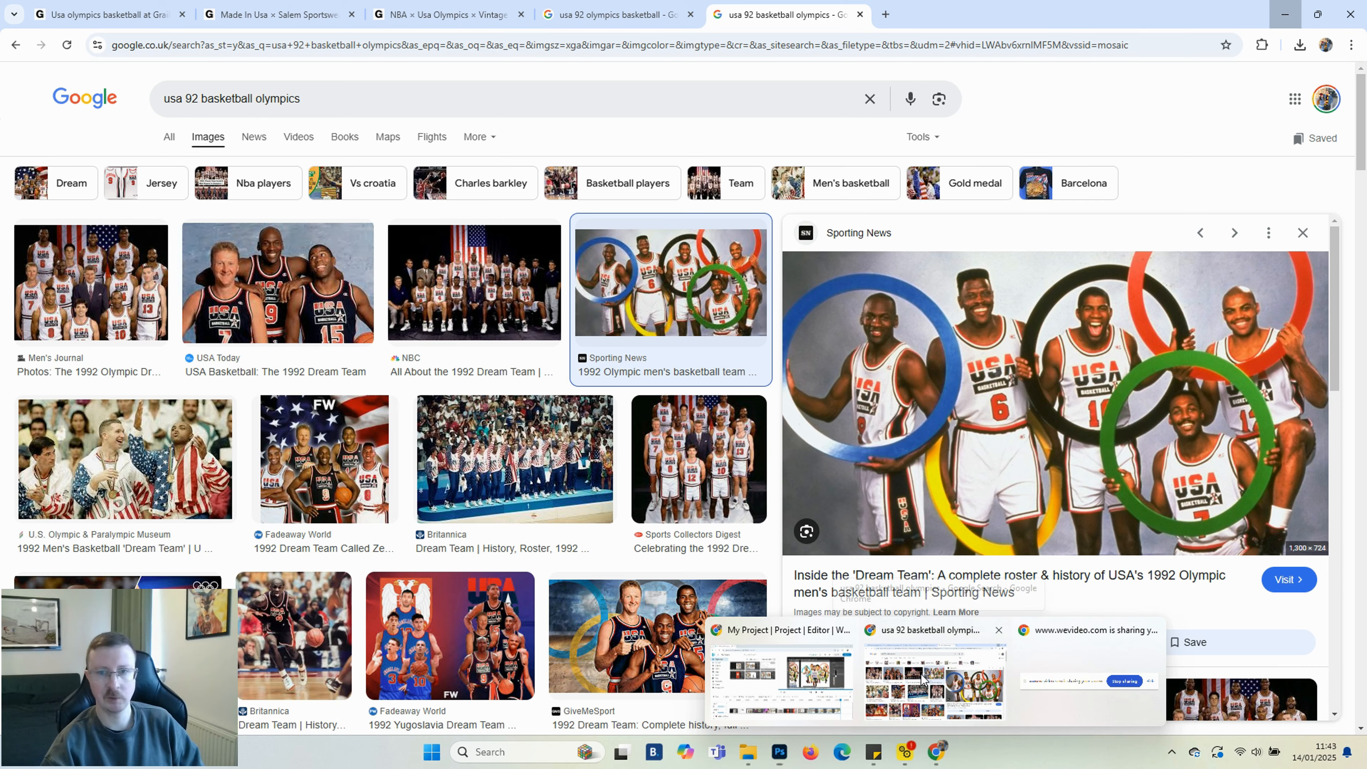
# Switch to the browser, open a new tab and run a Google image search for usa flag and pole
pyautogui.click(922, 680)
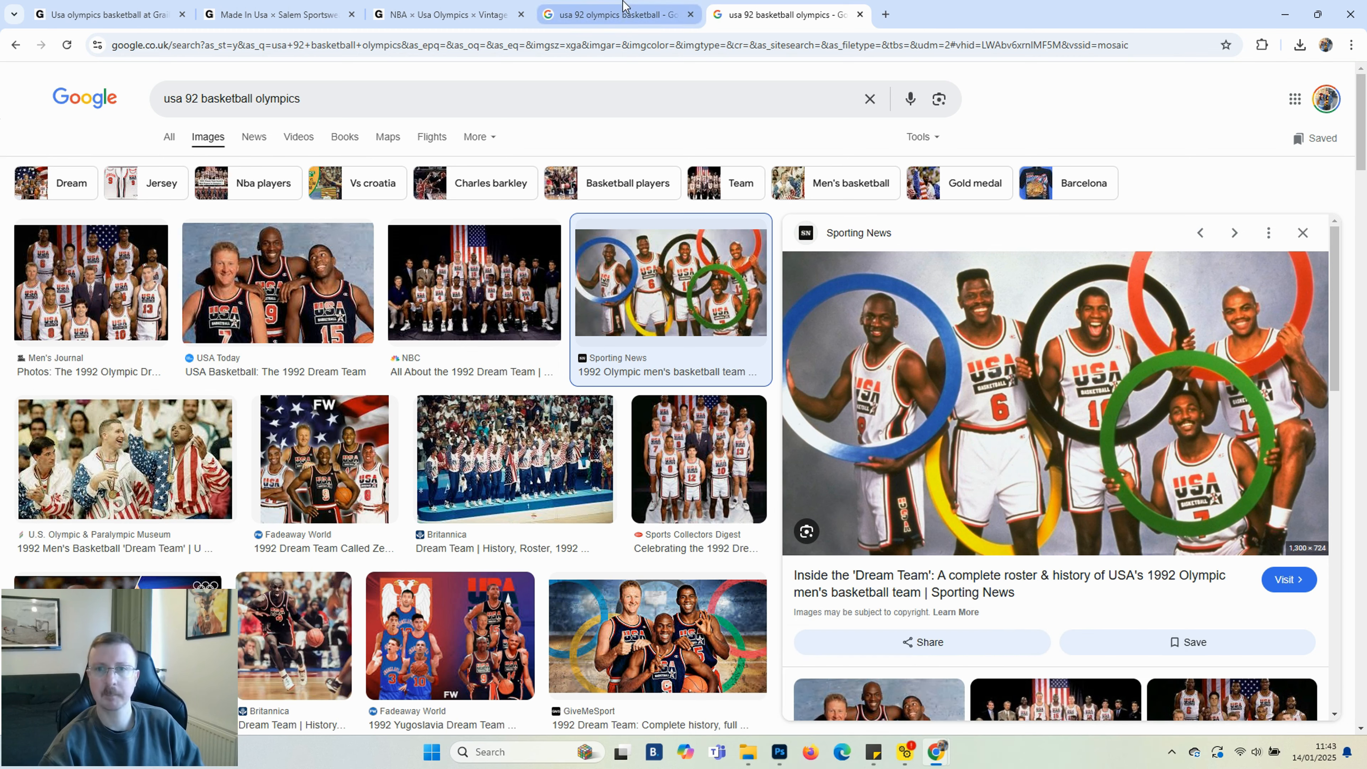
pyautogui.click(886, 15)
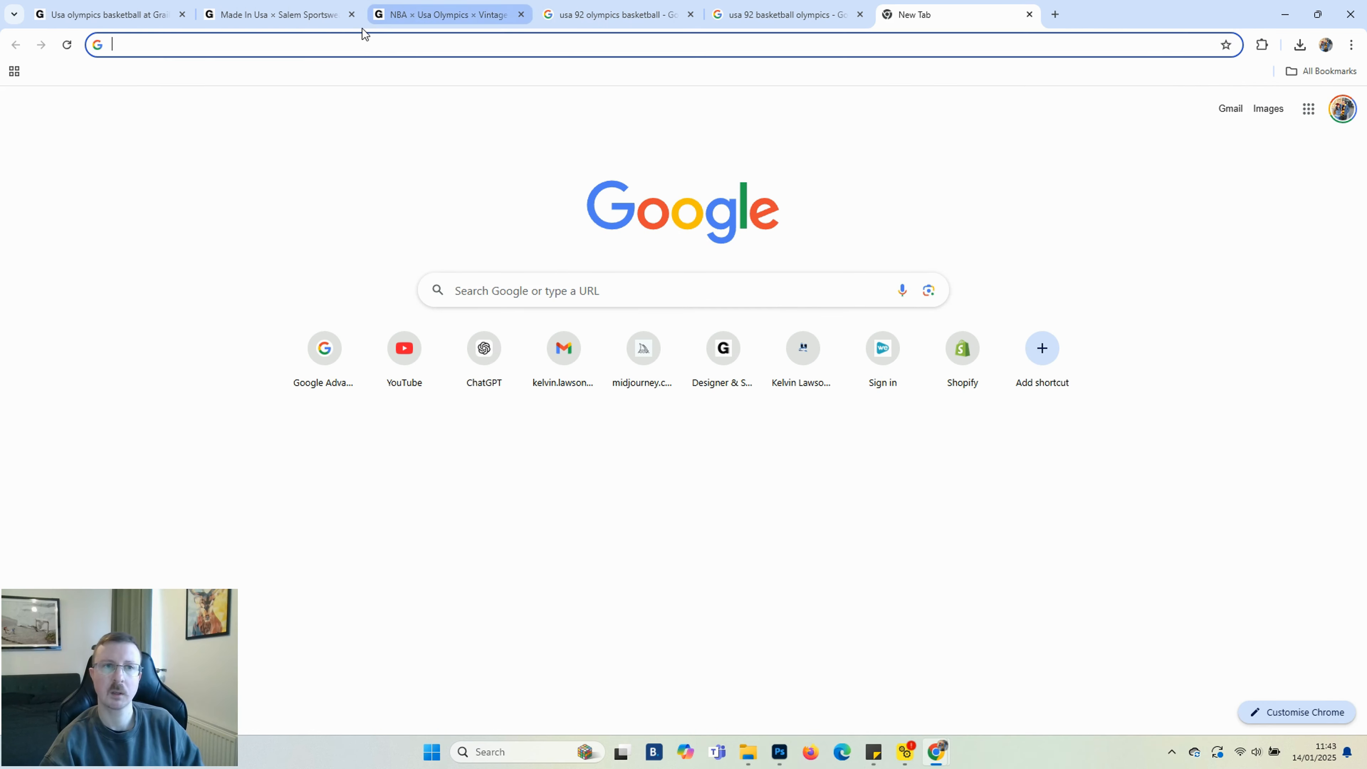
pyautogui.click(314, 39)
pyautogui.write('usa ')
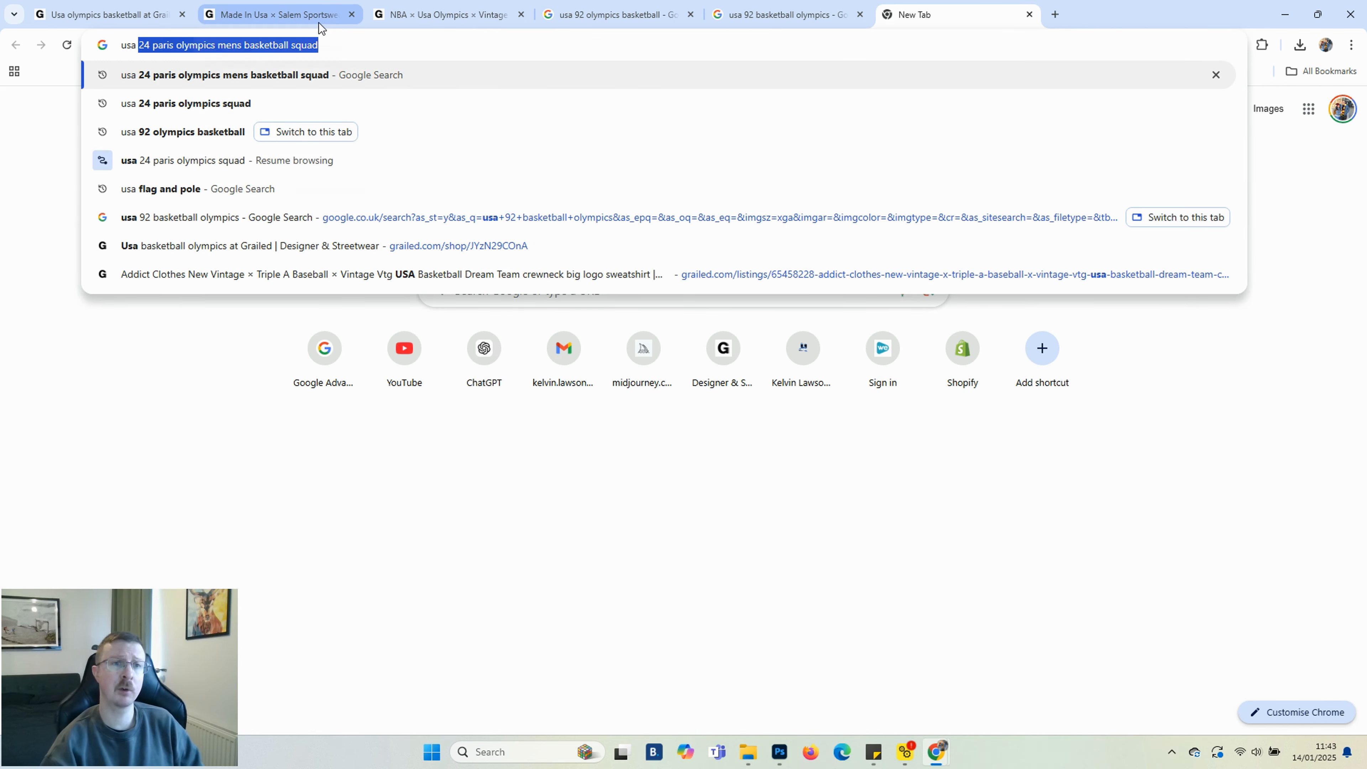
pyautogui.write('flag')
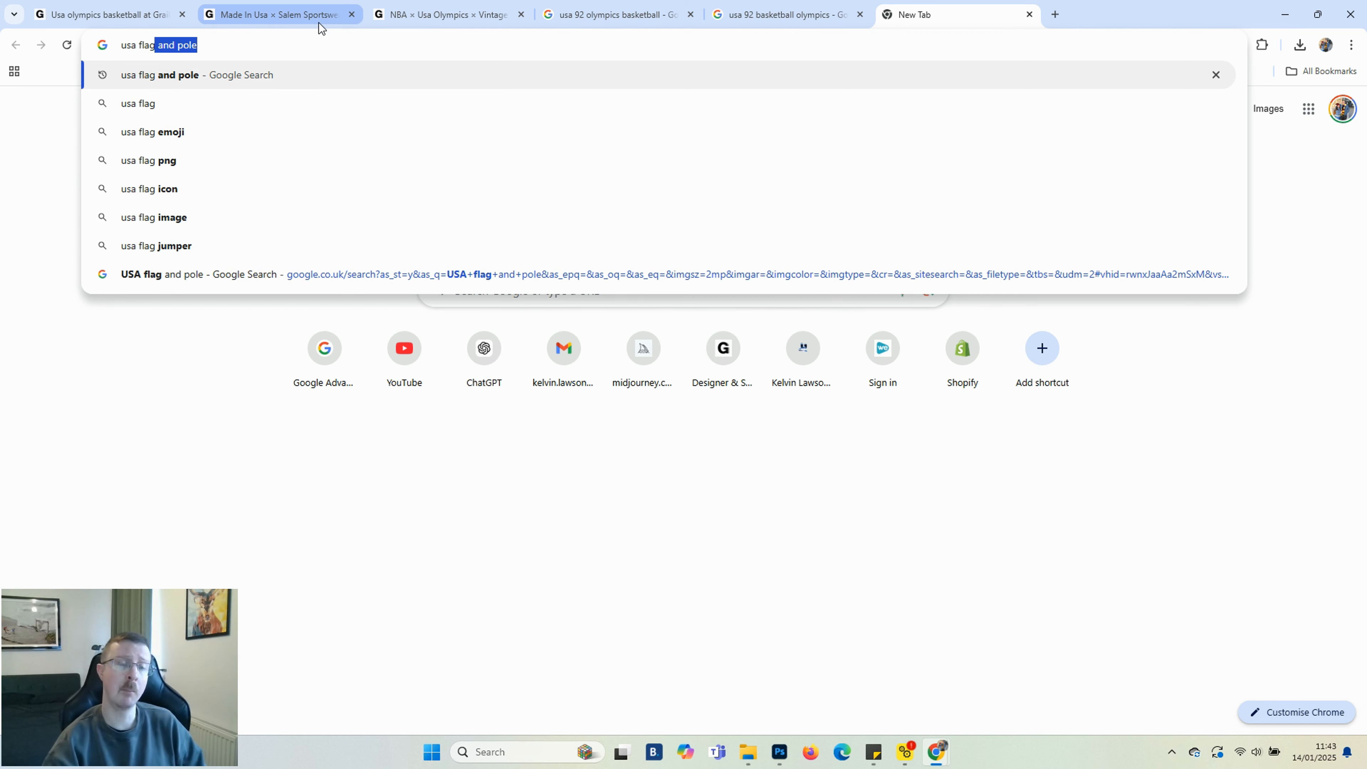
pyautogui.click(271, 75)
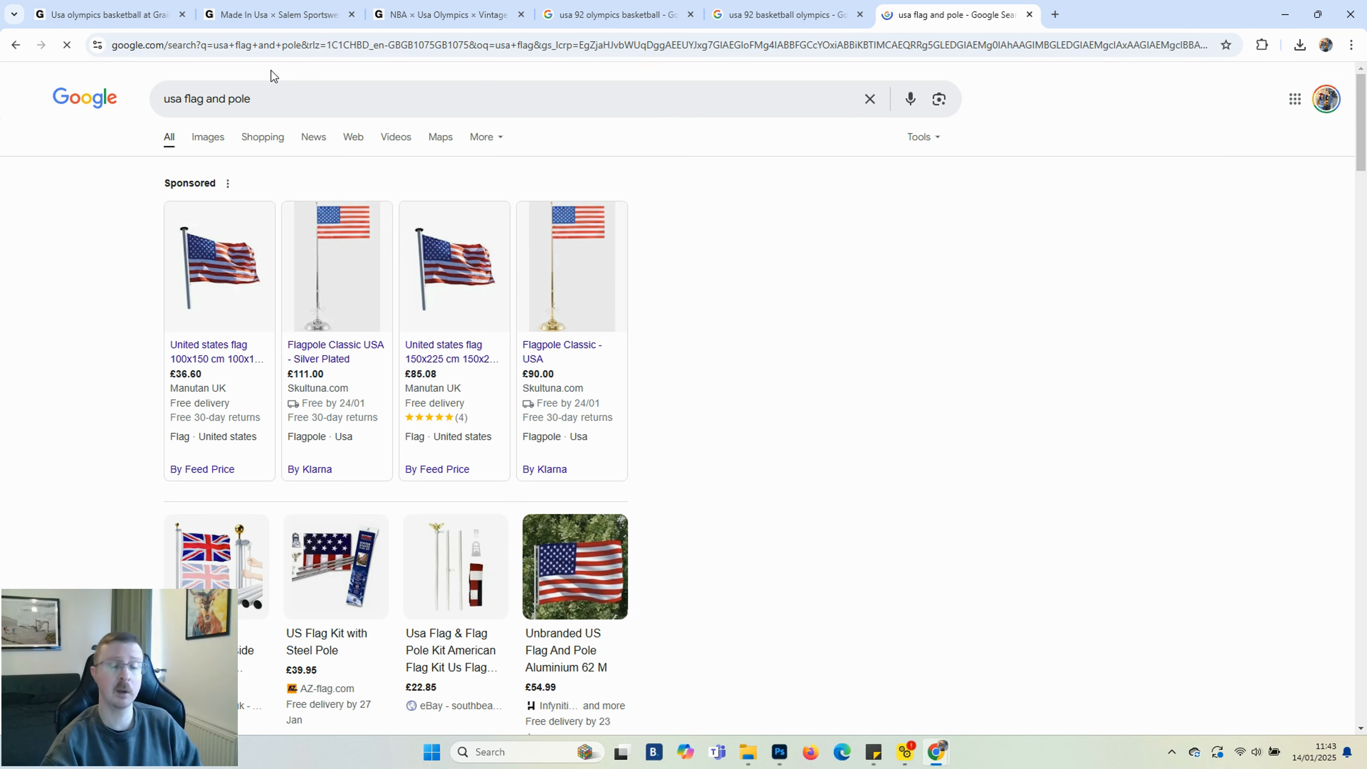
pyautogui.click(208, 139)
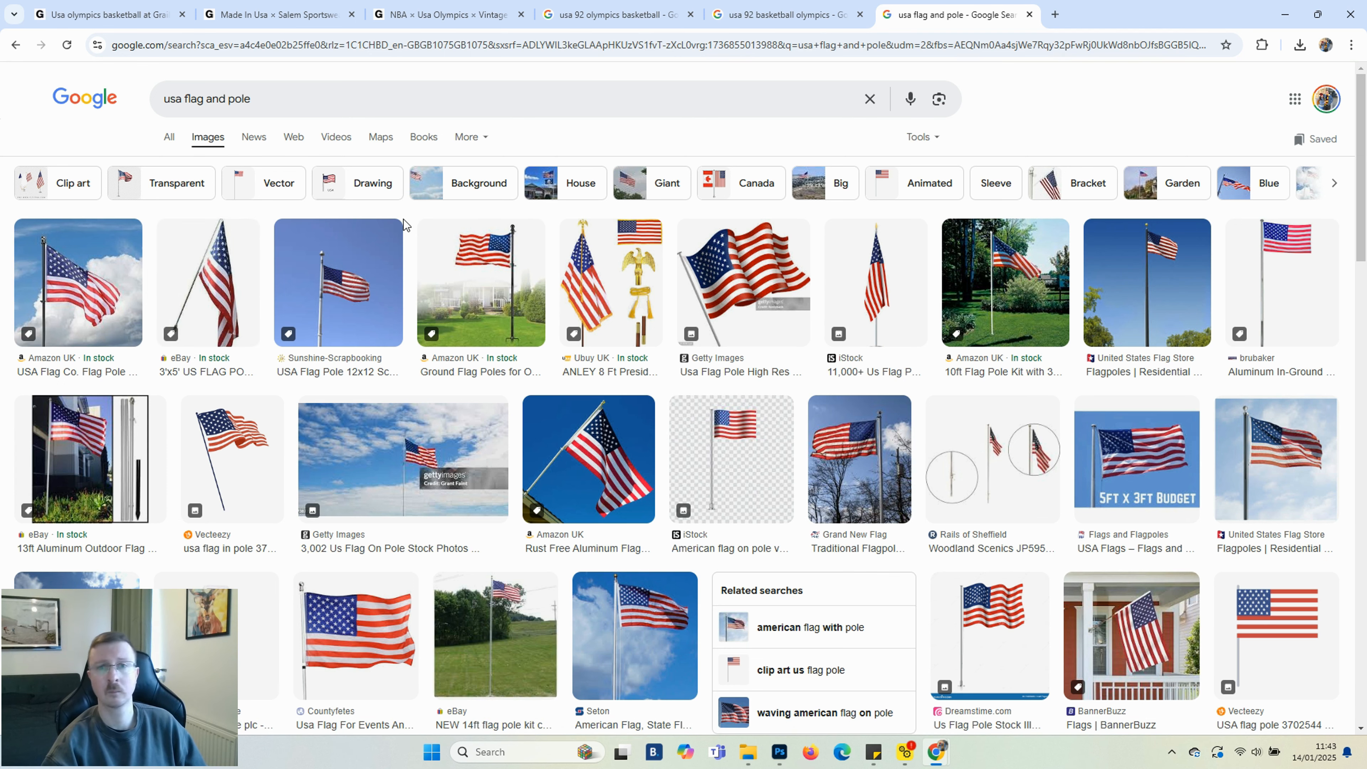
# Open the waving American flag on a pole result, copy the image, and return to Photoshop
pyautogui.scroll(-2, 706, 318)
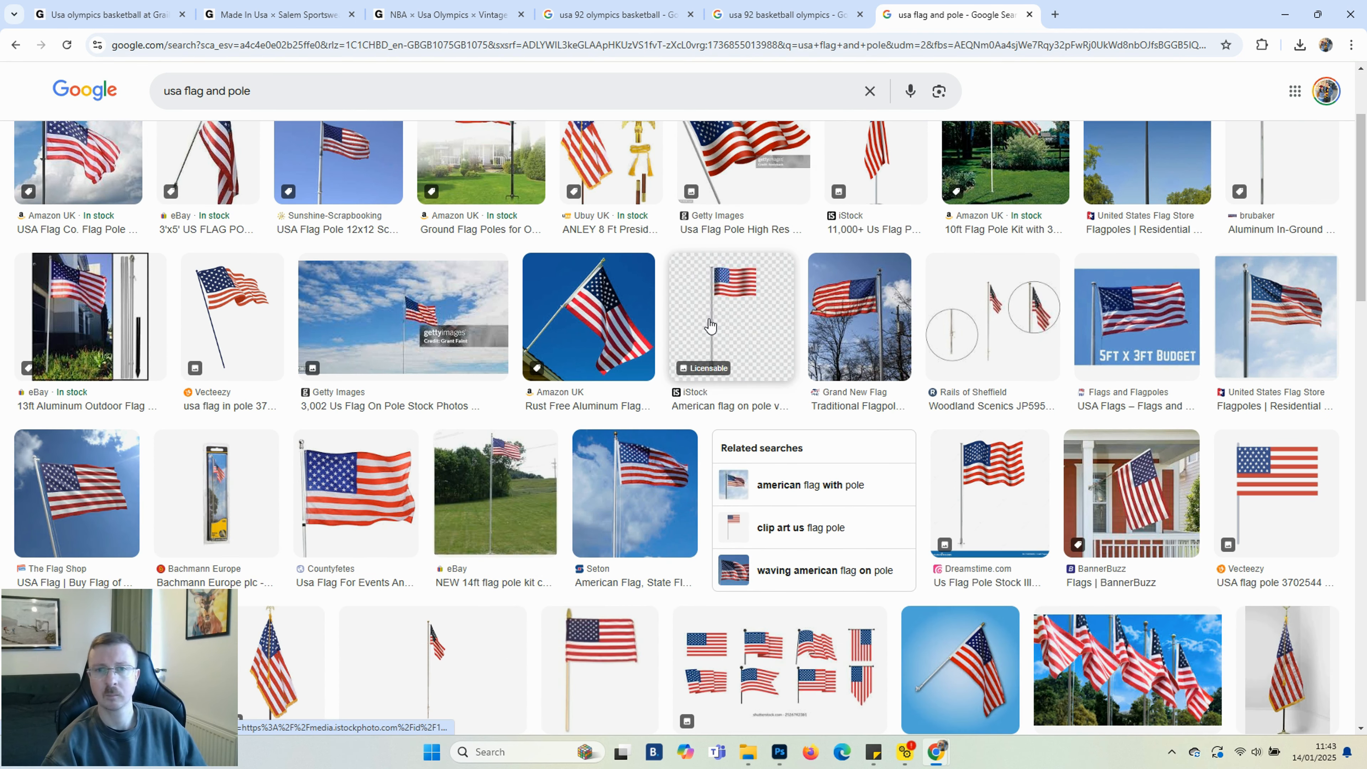
pyautogui.scroll(-3, 709, 325)
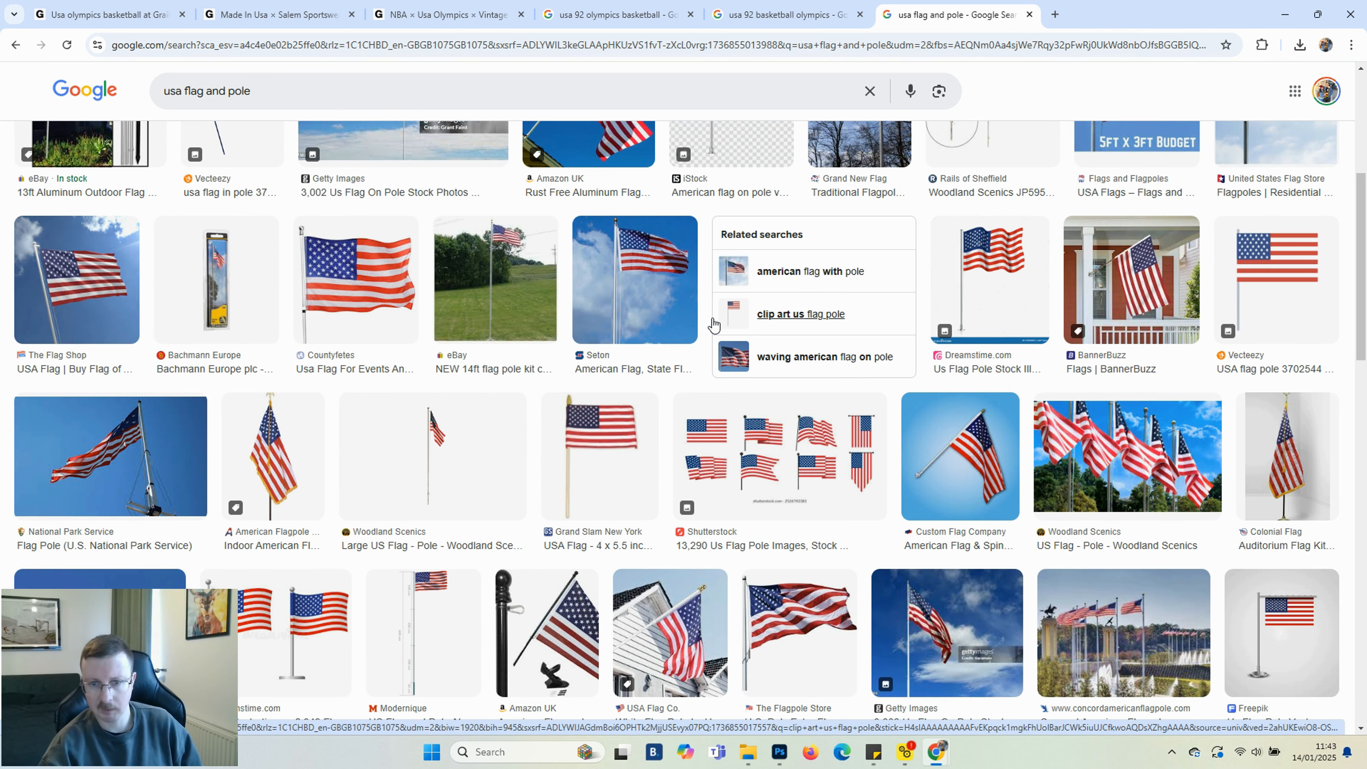
pyautogui.scroll(-2, 713, 323)
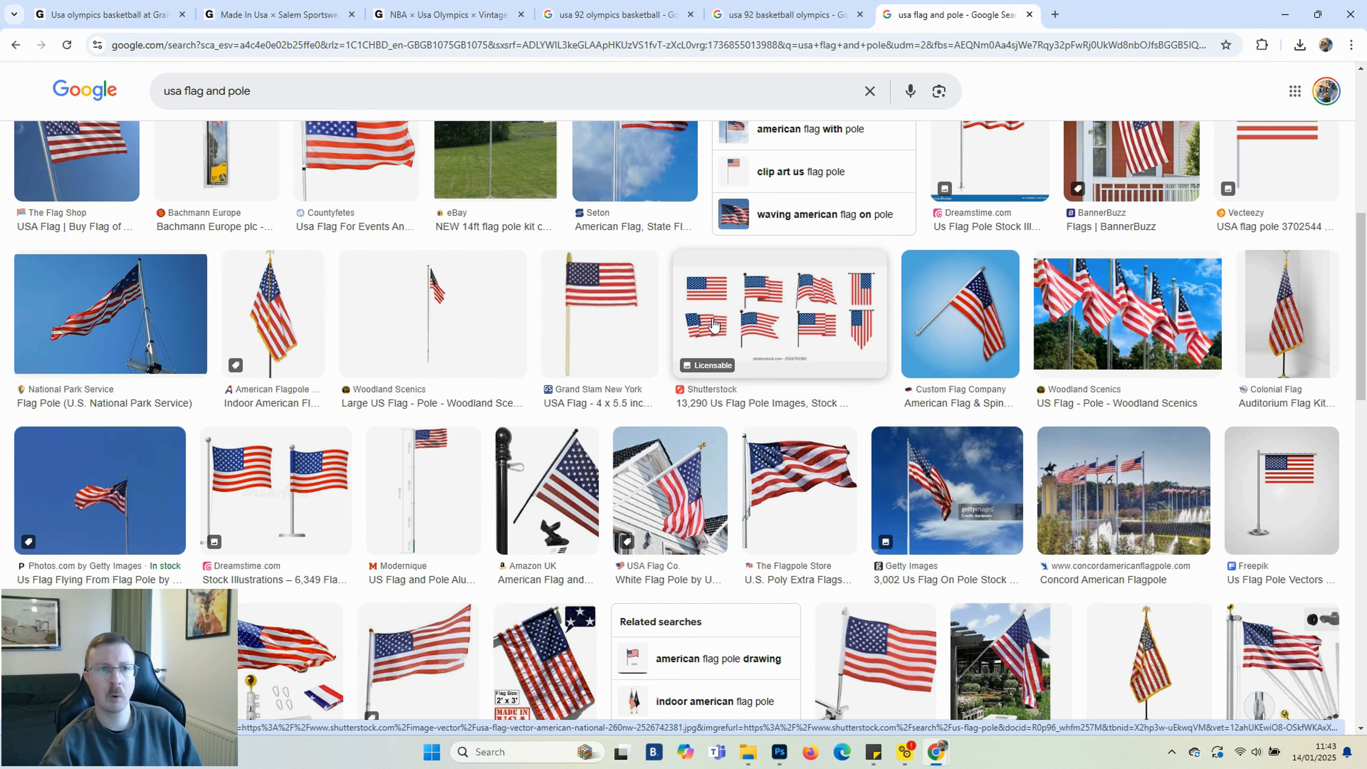
pyautogui.click(797, 472)
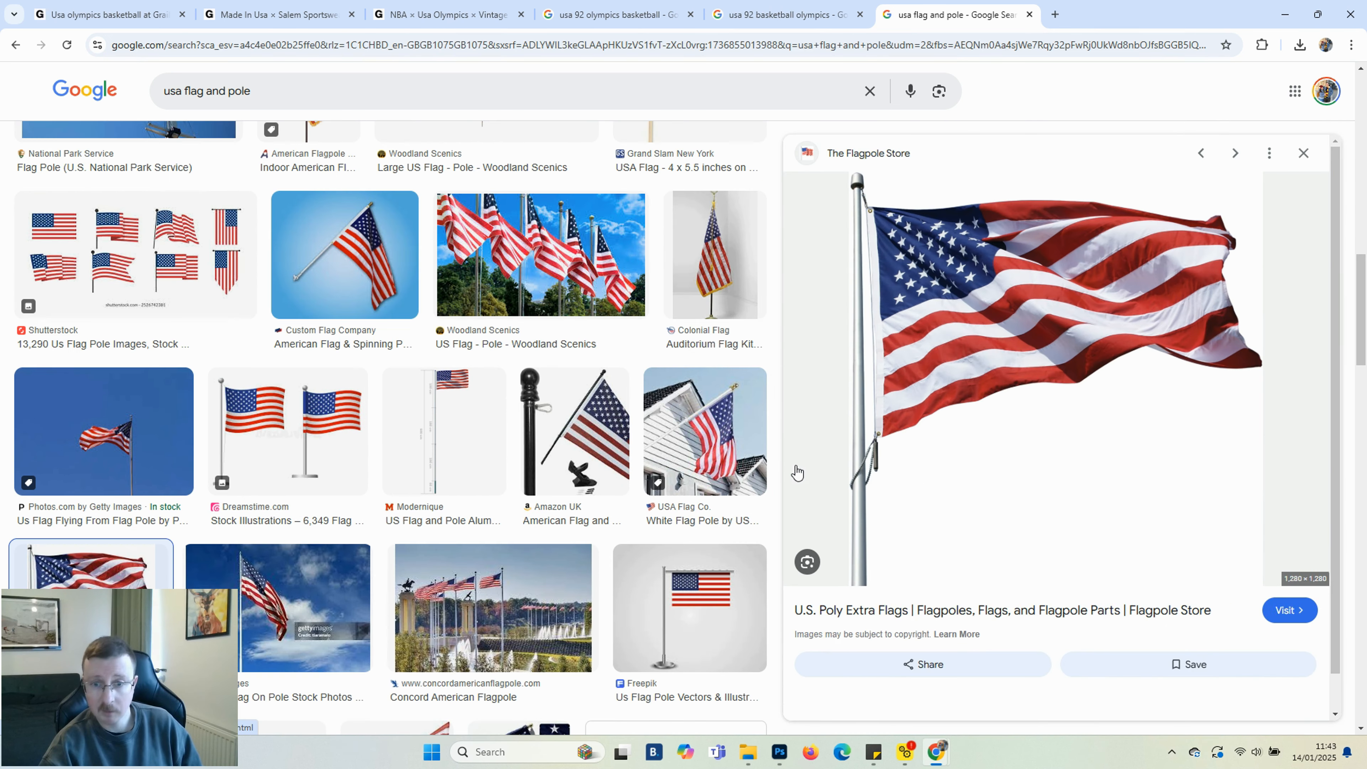
pyautogui.rightClick(978, 366)
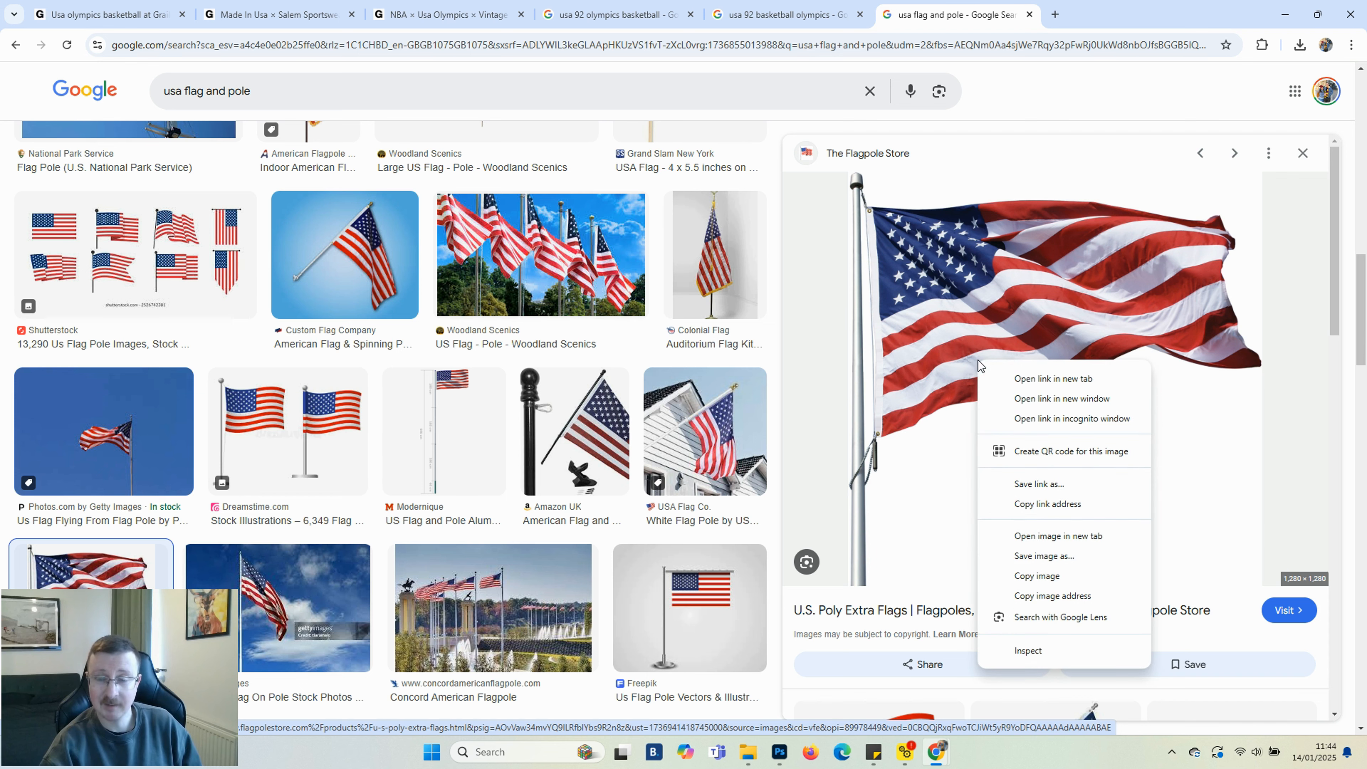
pyautogui.click(1023, 557)
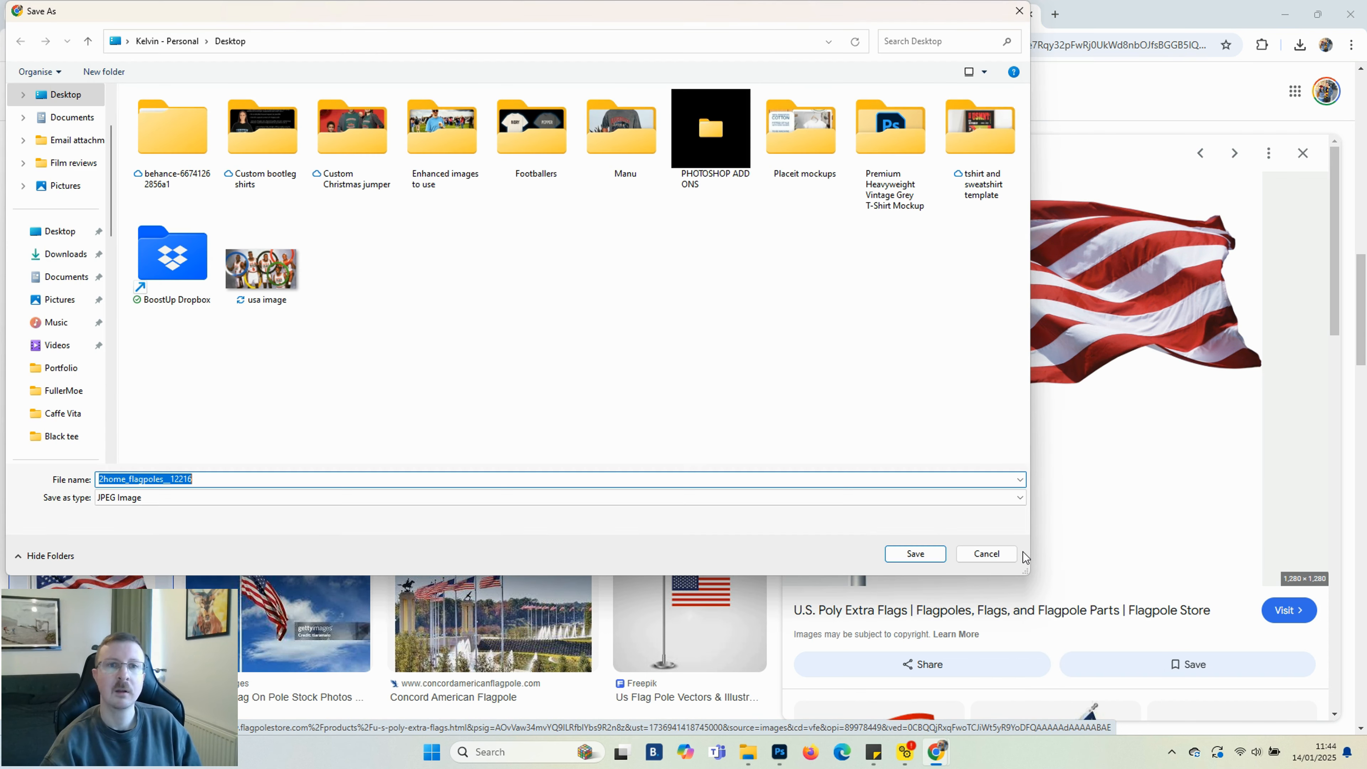
pyautogui.click(1008, 558)
pyautogui.rightClick(1021, 445)
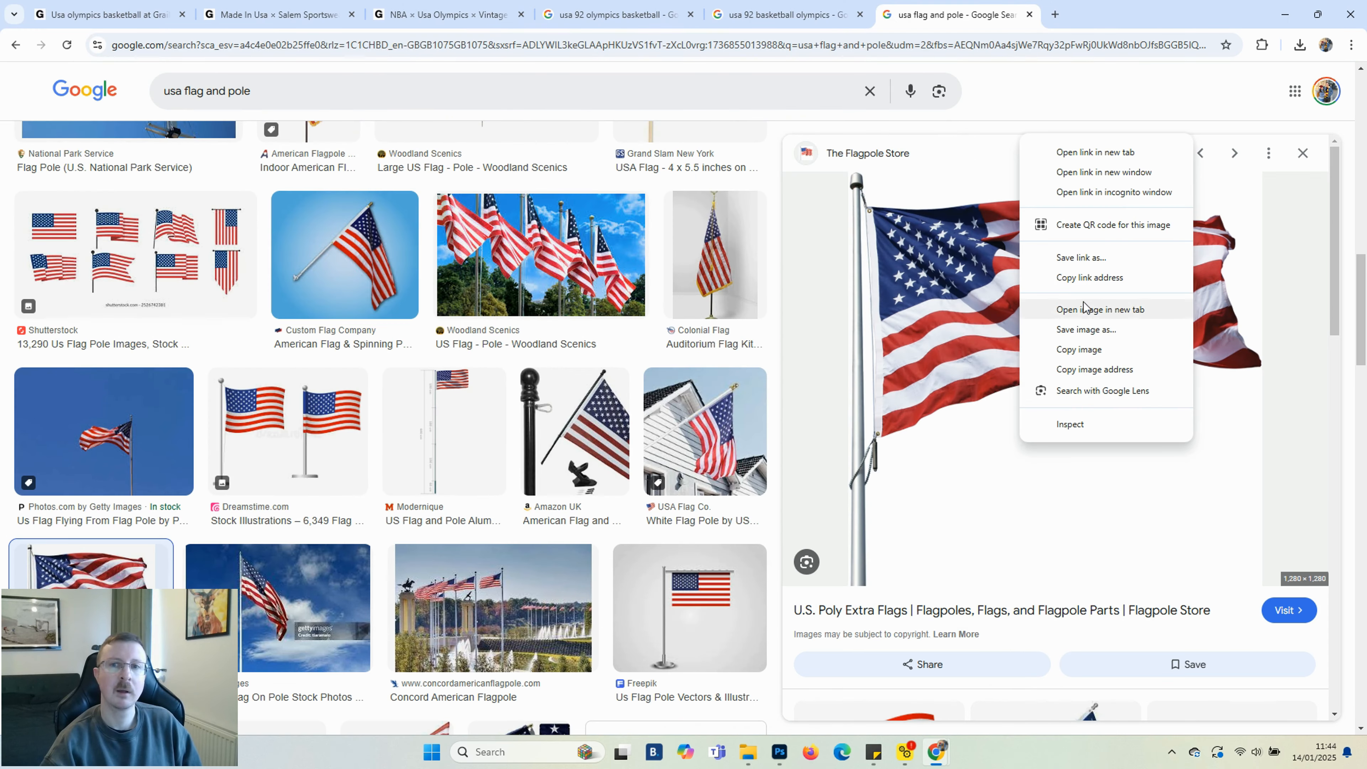
pyautogui.click(1079, 349)
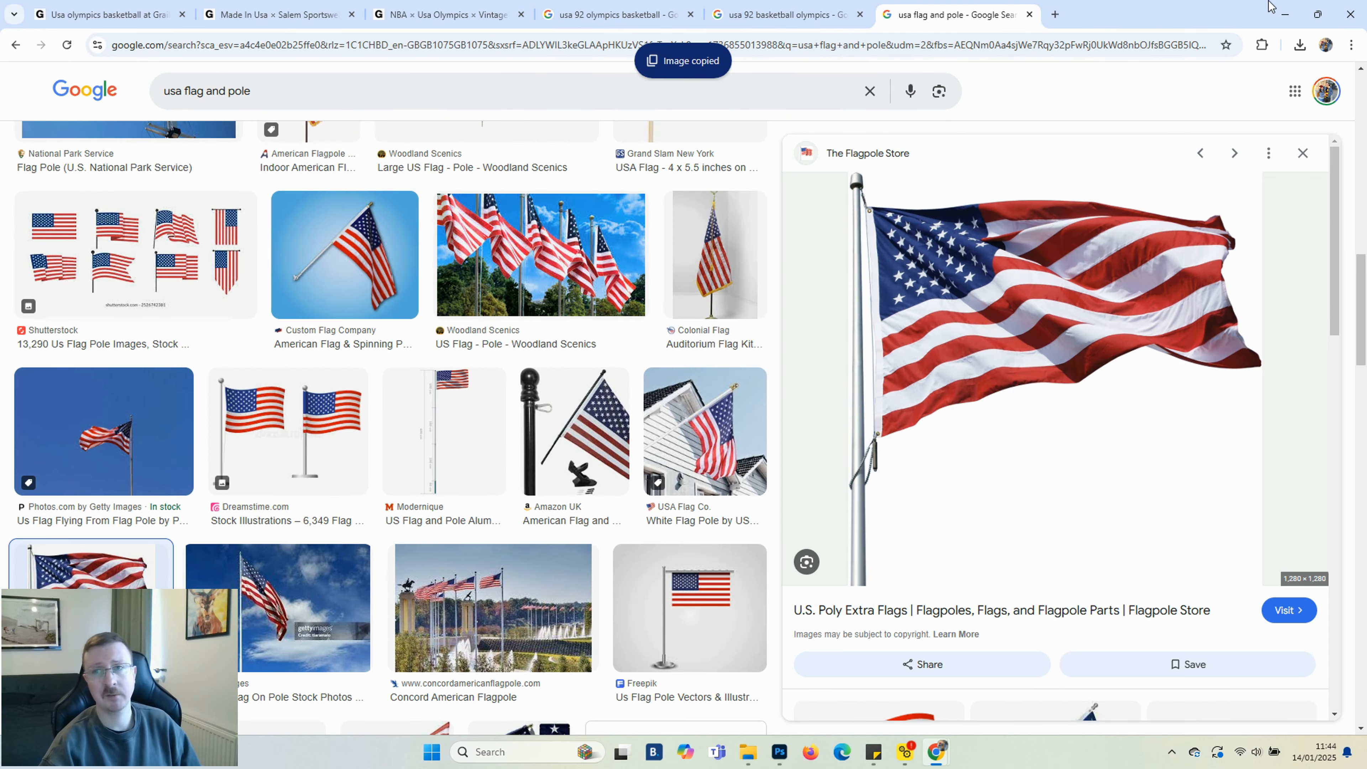
pyautogui.click(1286, 12)
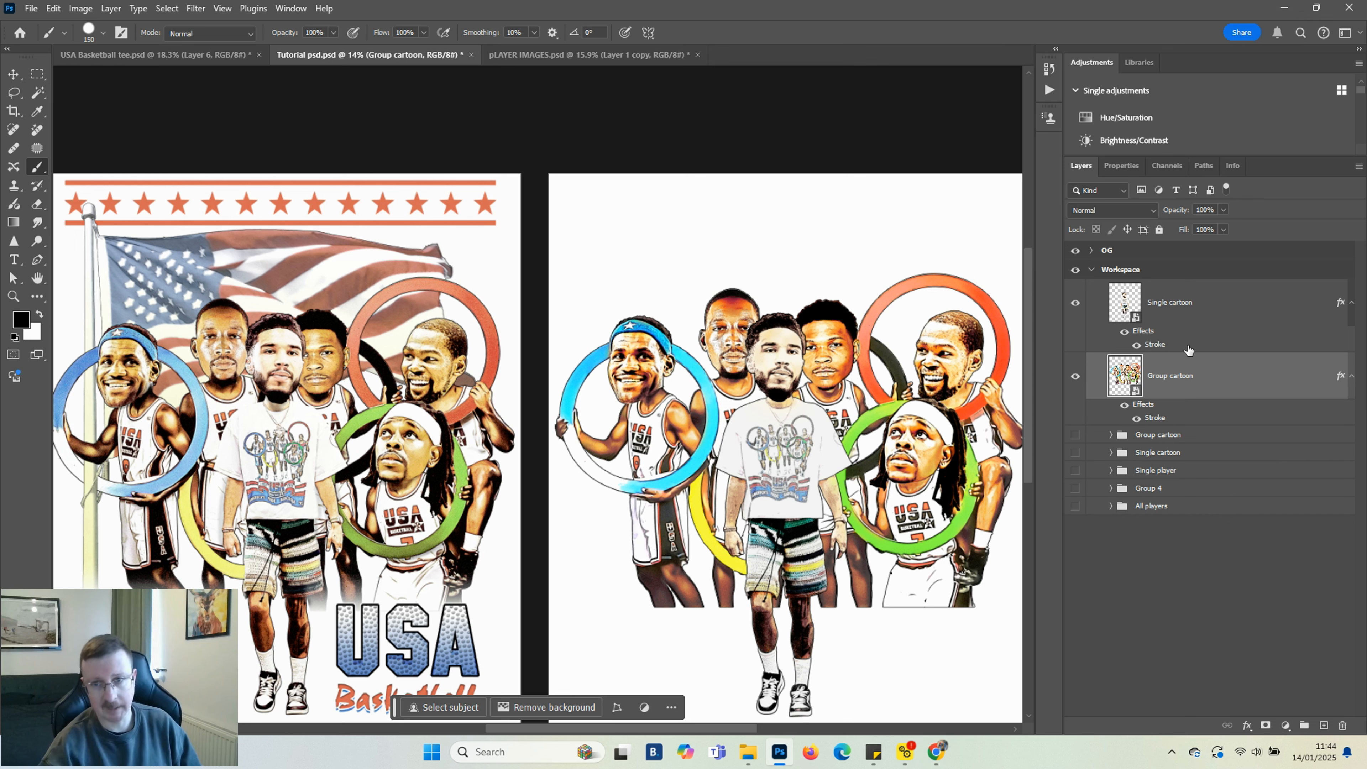
# Add a new layer under the Group cartoon layer and place the flag image behind the players
pyautogui.click(1161, 436)
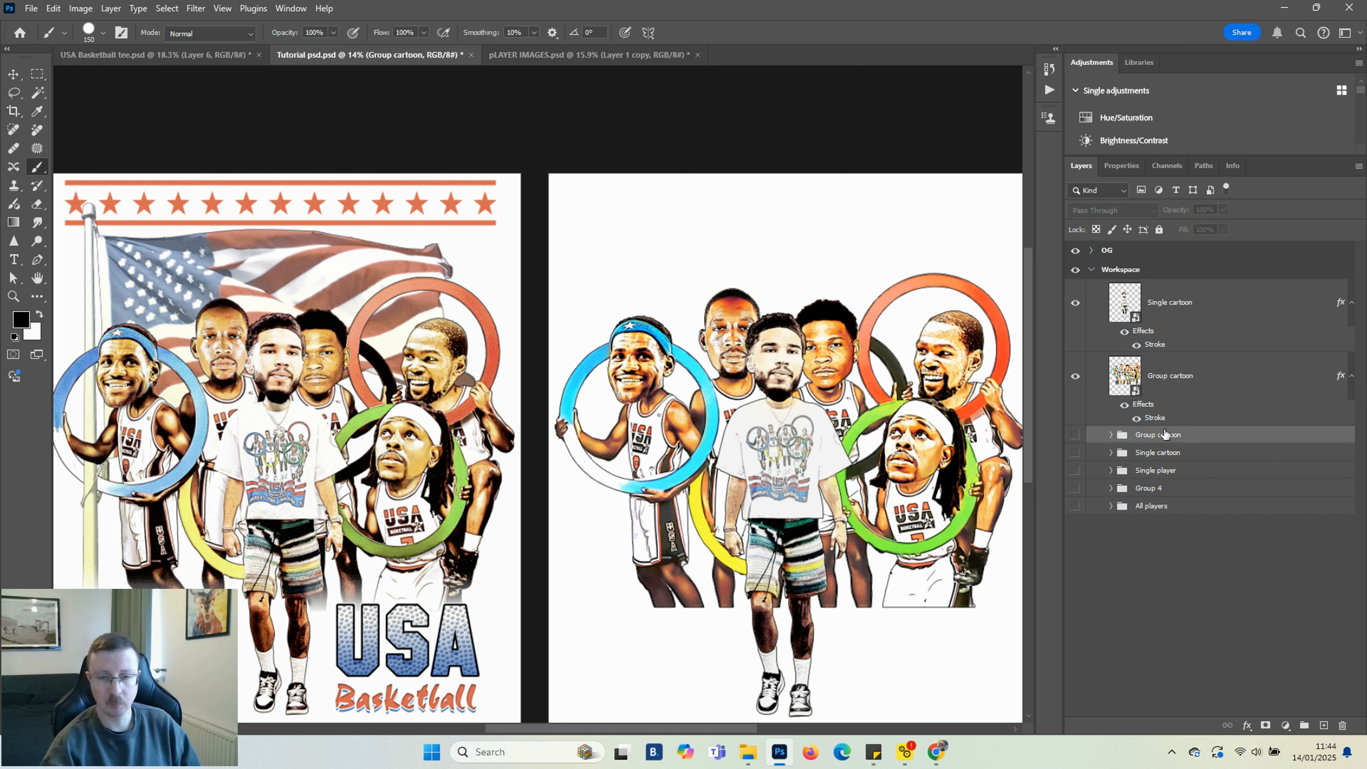
pyautogui.hotkey('ctrl', 'shift', 'alt', 'n')
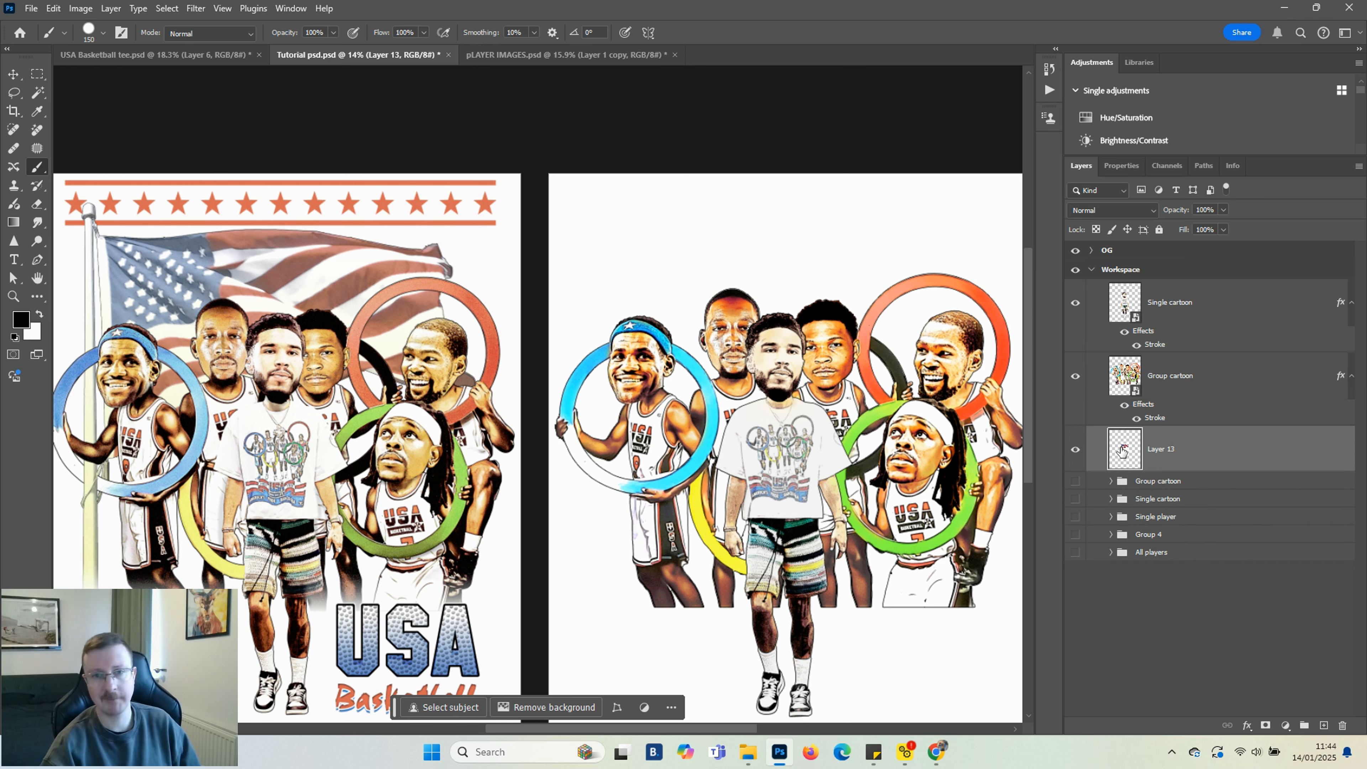
pyautogui.click(14, 74)
pyautogui.keyDown('ctrl'); pyautogui.click(691, 357); pyautogui.keyUp('ctrl')
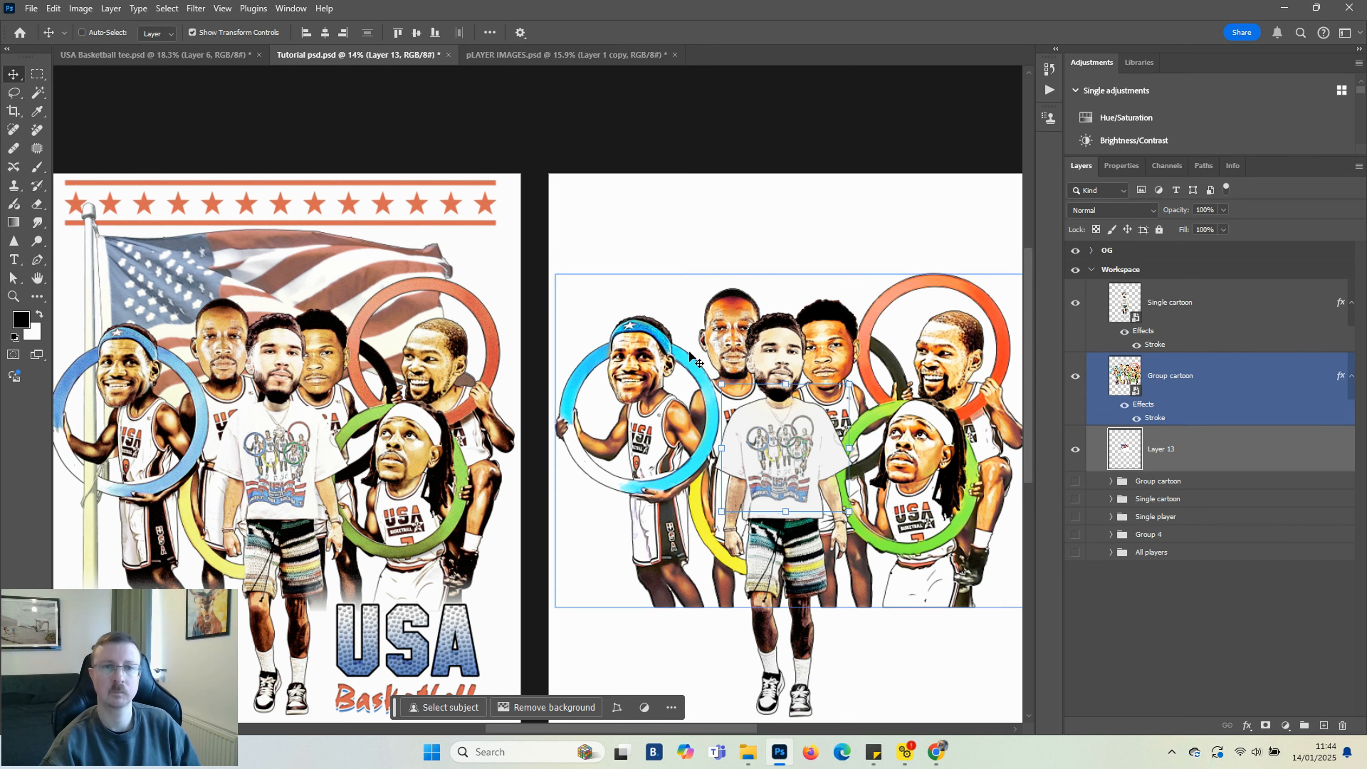
pyautogui.moveTo(723, 384); pyautogui.dragTo(591, 194)
pyautogui.press('Return')
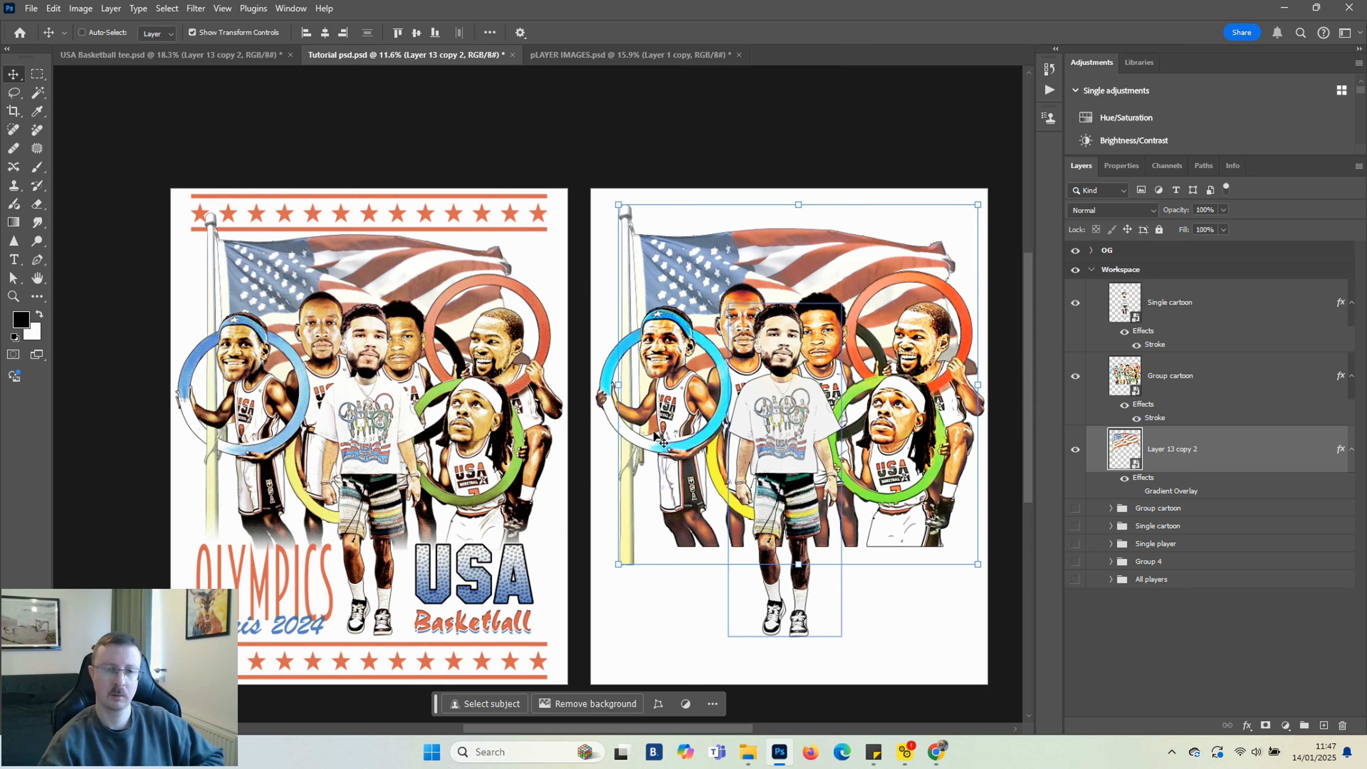
# Lasso the flag pole section beside the left player's blue ring and copy it to a new layer
pyautogui.click(13, 93)
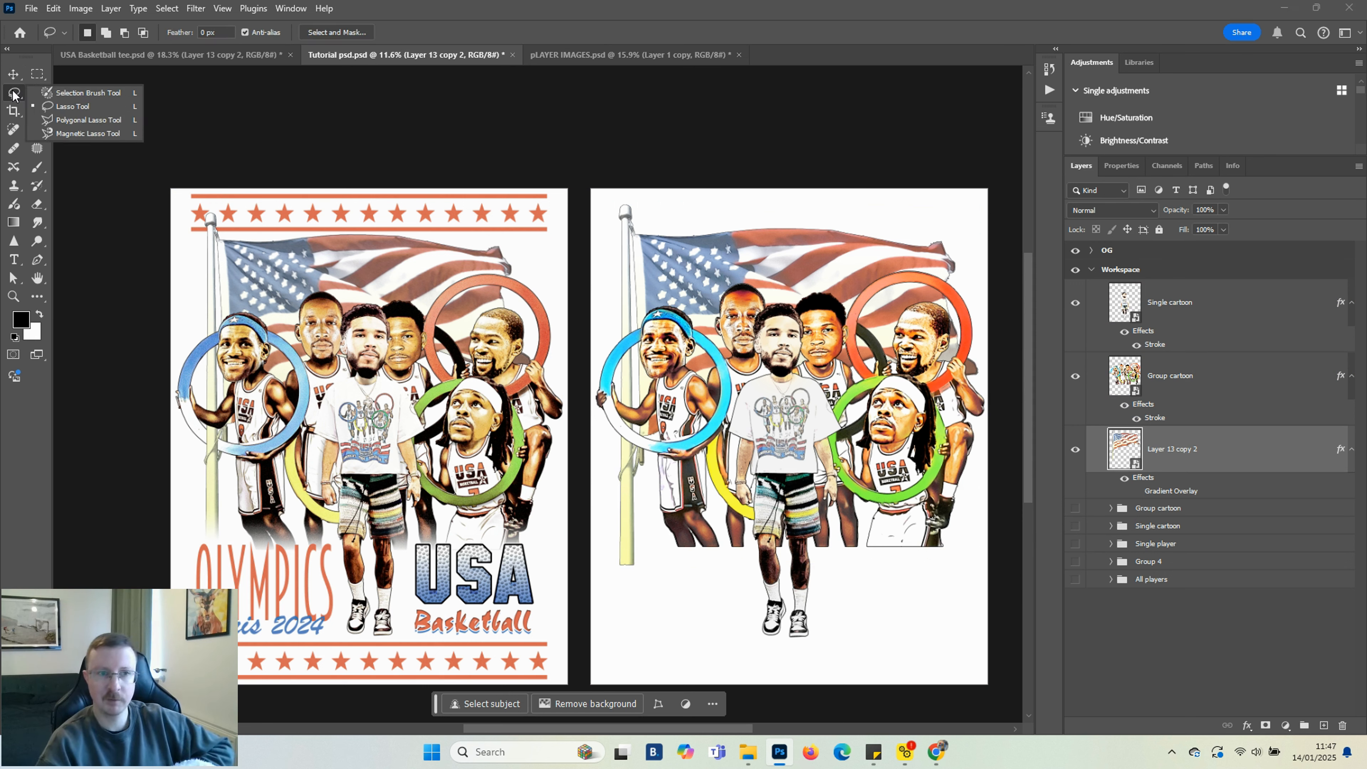
pyautogui.click(72, 106)
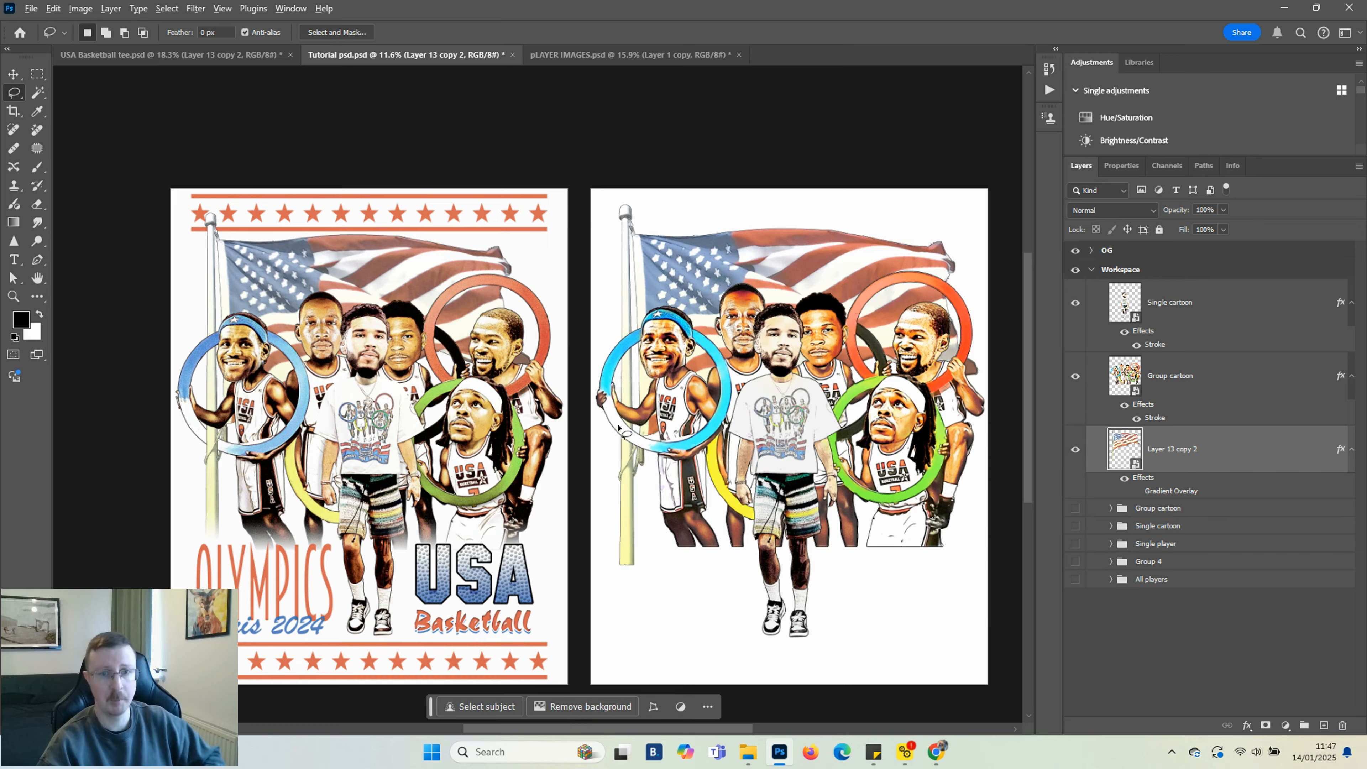
pyautogui.scroll(6, 644, 462)
pyautogui.scroll(1, 647, 433)
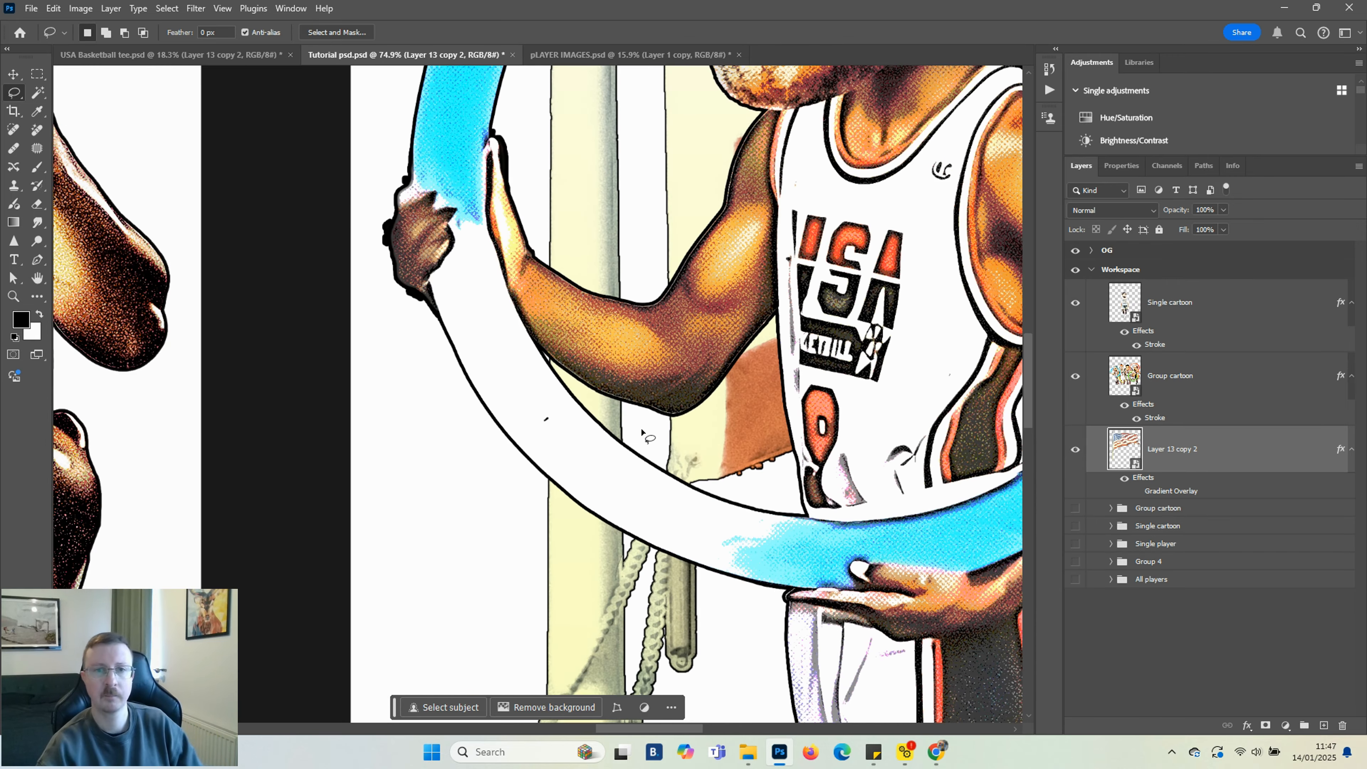
pyautogui.moveTo(730, 488); pyautogui.dragTo(647, 439)
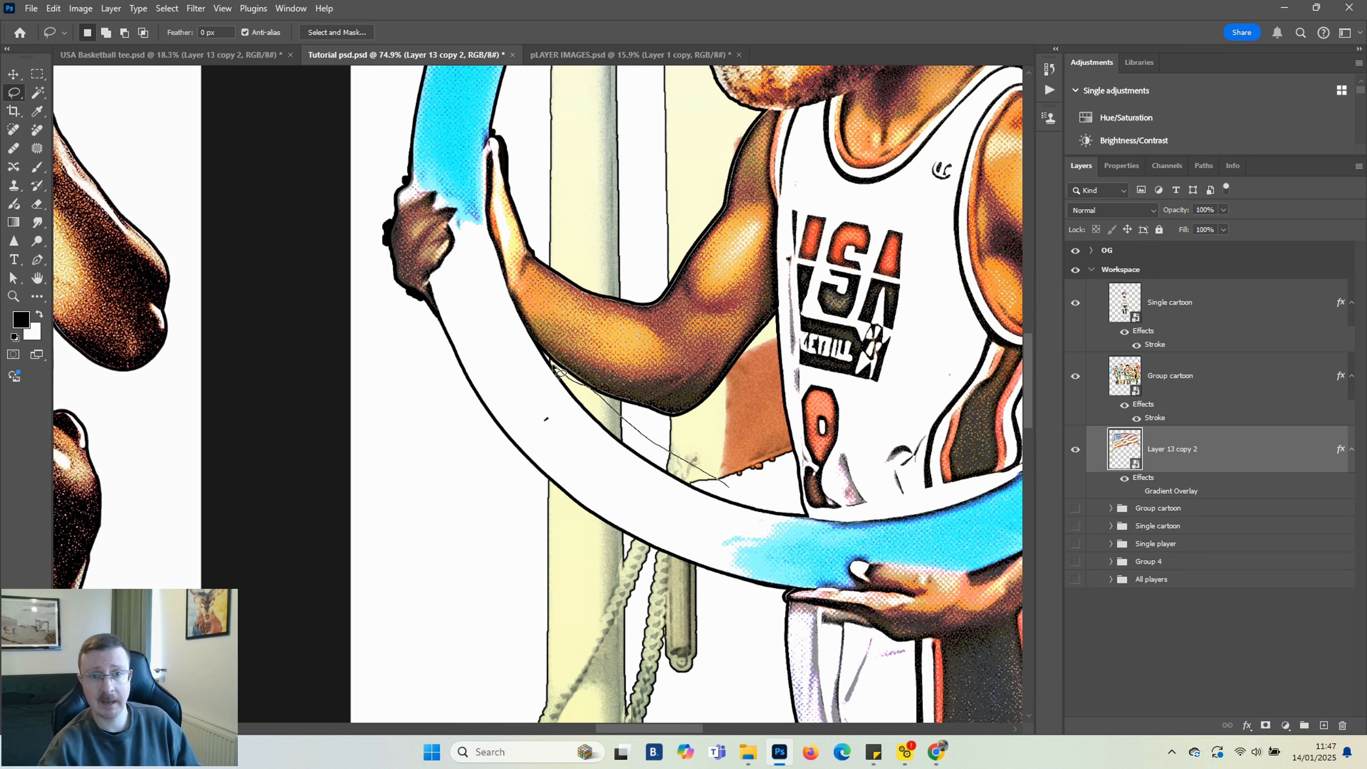
pyautogui.moveTo(534, 364)
pyautogui.mouseDown()
pyautogui.moveTo(516, 552)
pyautogui.moveTo(572, 584)
pyautogui.moveTo(736, 628)
pyautogui.moveTo(740, 521)
pyautogui.moveTo(728, 486)
pyautogui.mouseUp()
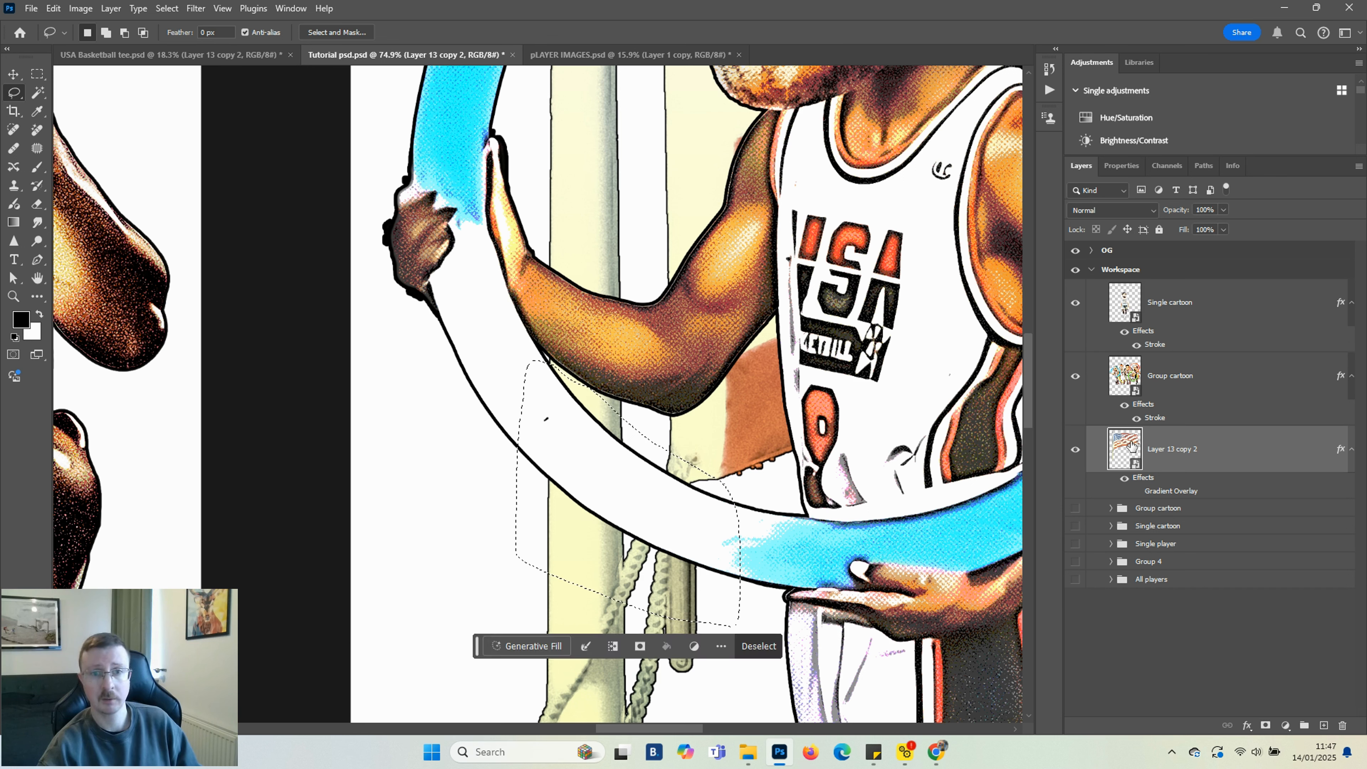
pyautogui.hotkey('ctrl', 'j')
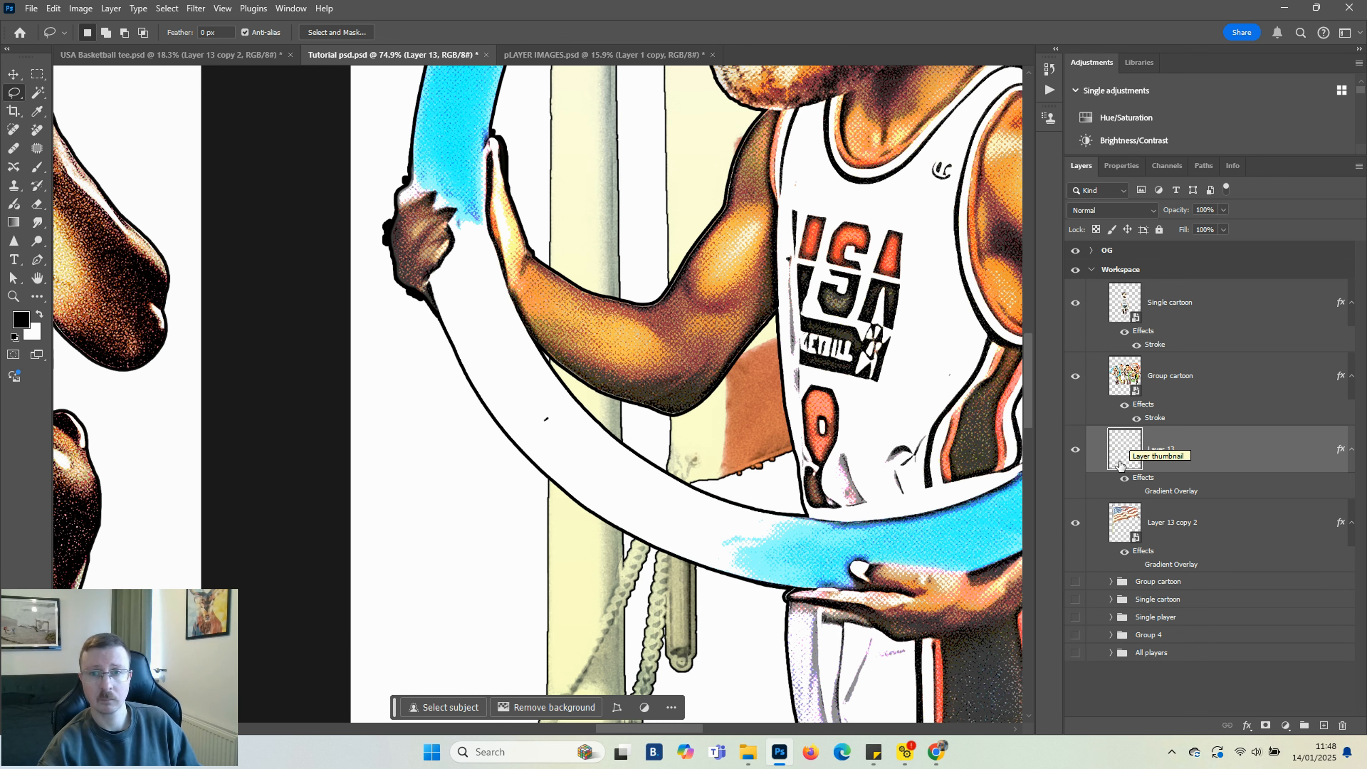
# Move the copied pole layer above the Group cartoon layer
pyautogui.moveTo(1211, 450); pyautogui.dragTo(1195, 371)
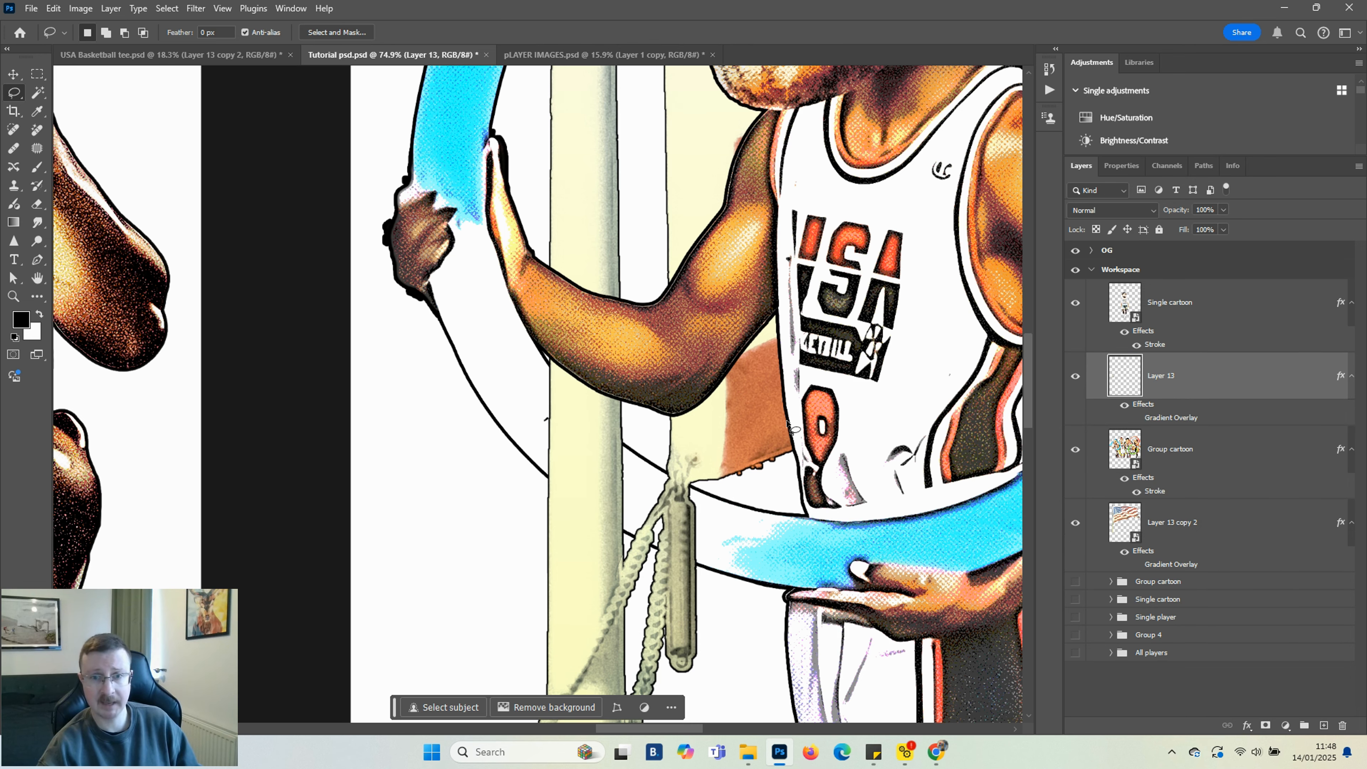
pyautogui.scroll(-10, 788, 423)
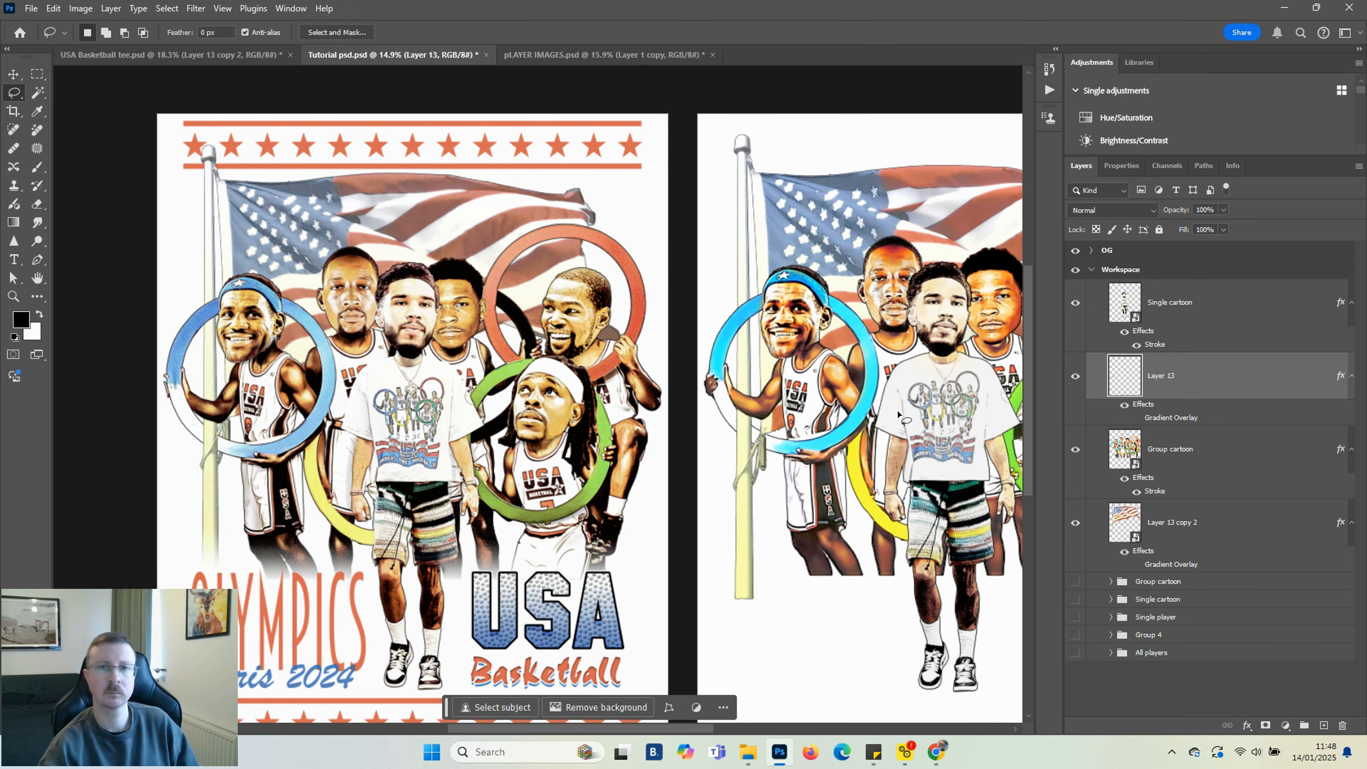
pyautogui.scroll(4, 898, 415)
pyautogui.scroll(-4, 898, 415)
pyautogui.scroll(8, 759, 417)
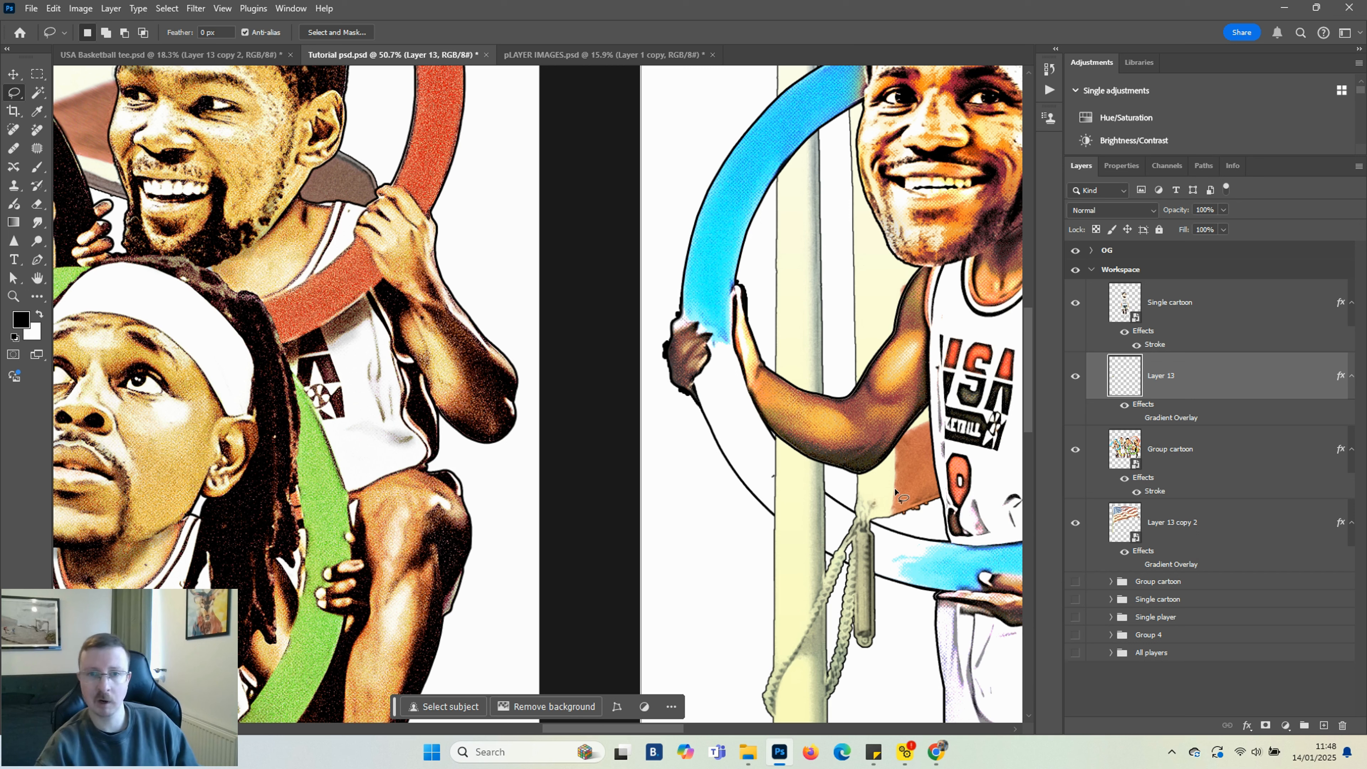
# Add a layer mask to the Group cartoon layer and shrink the brush
pyautogui.click(1137, 452)
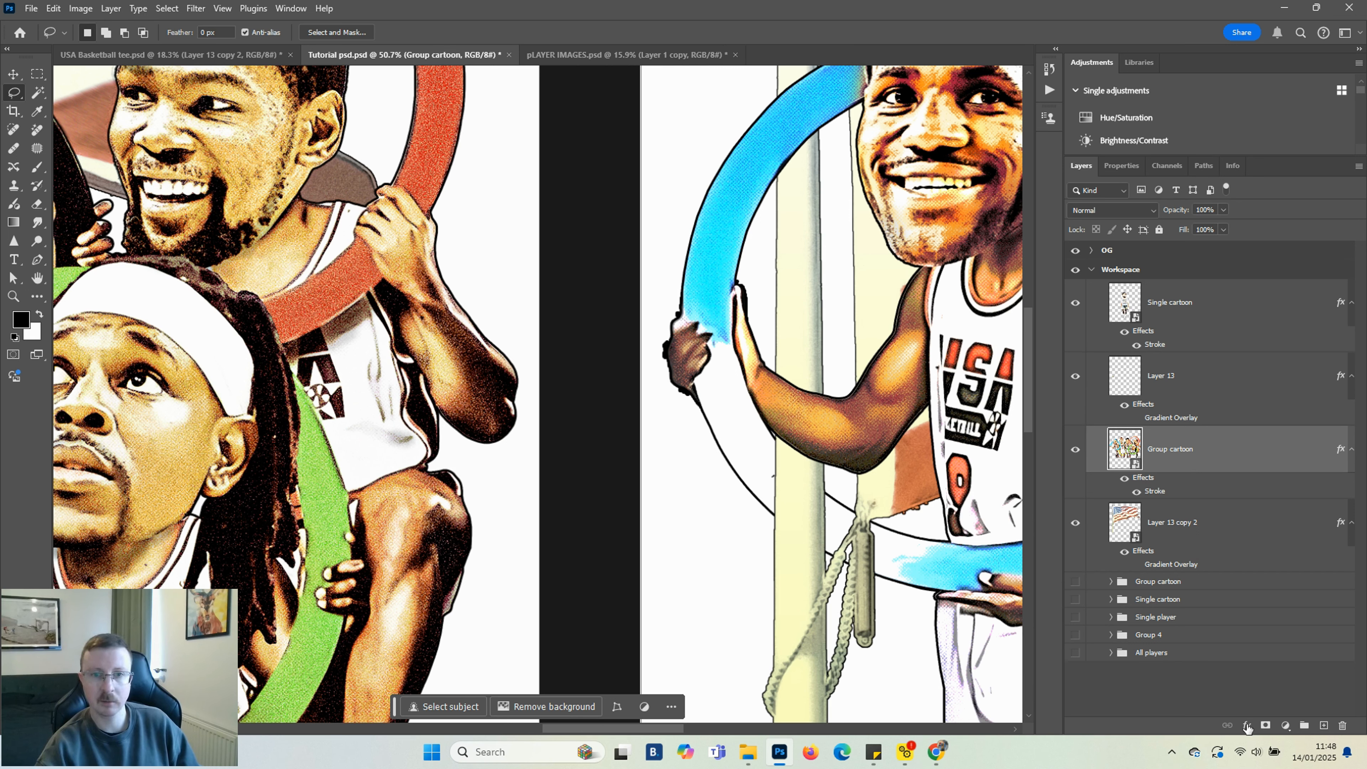
pyautogui.click(1265, 725)
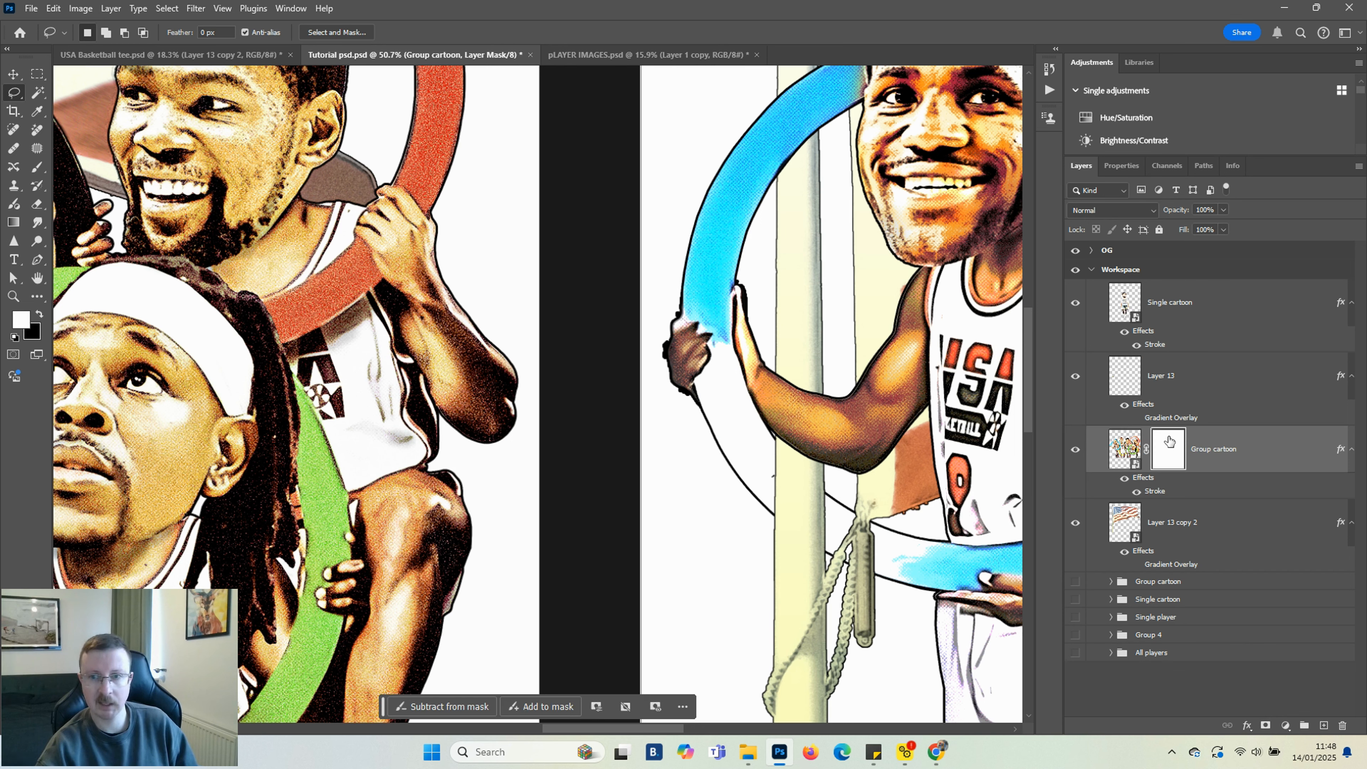
pyautogui.press('b')
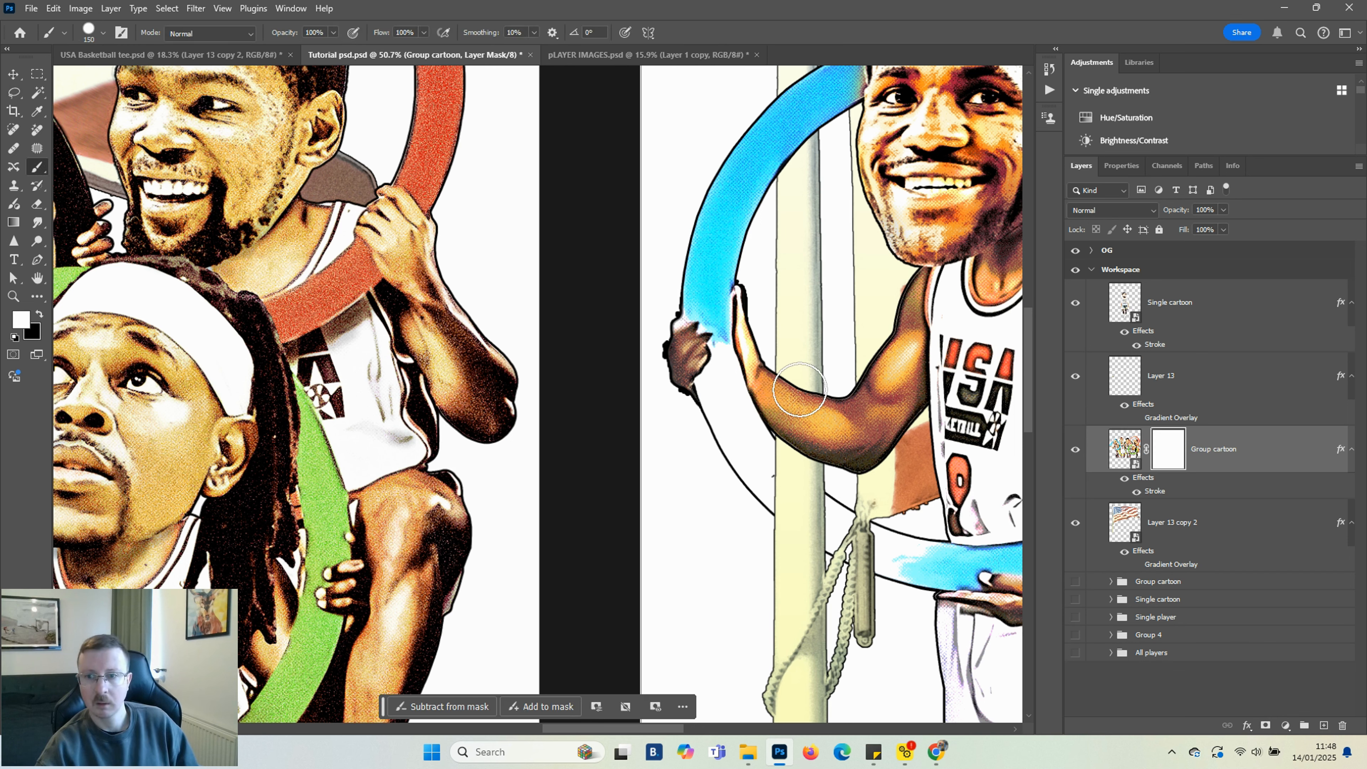
pyautogui.press('[')
pyautogui.press('[')
pyautogui.press('[')
pyautogui.press('[')
pyautogui.press('[')
pyautogui.press('[')
pyautogui.press('[')
pyautogui.press('[')
pyautogui.press('[')
pyautogui.press('[')
pyautogui.press('[')
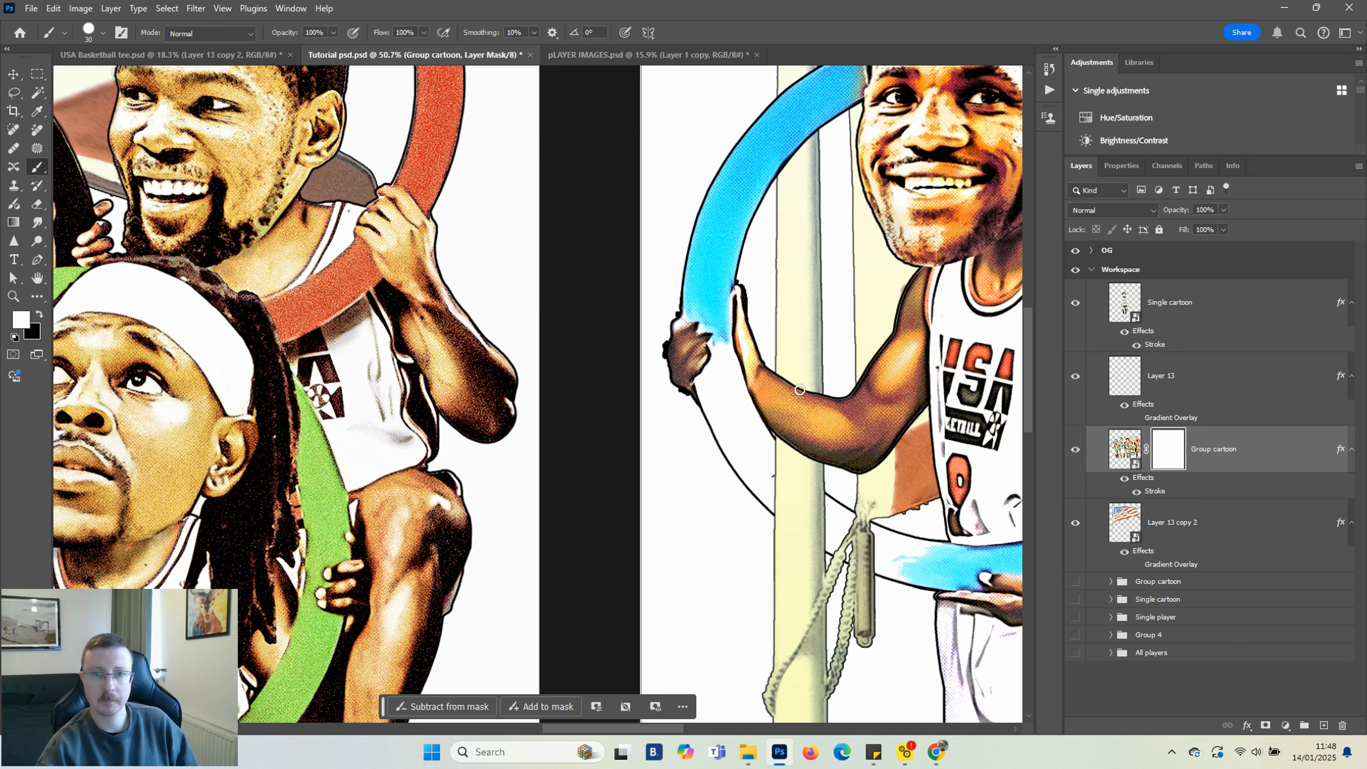
# Paint black on the mask around the left player's hand and ring so the pole shows through
pyautogui.scroll(6, 657, 342)
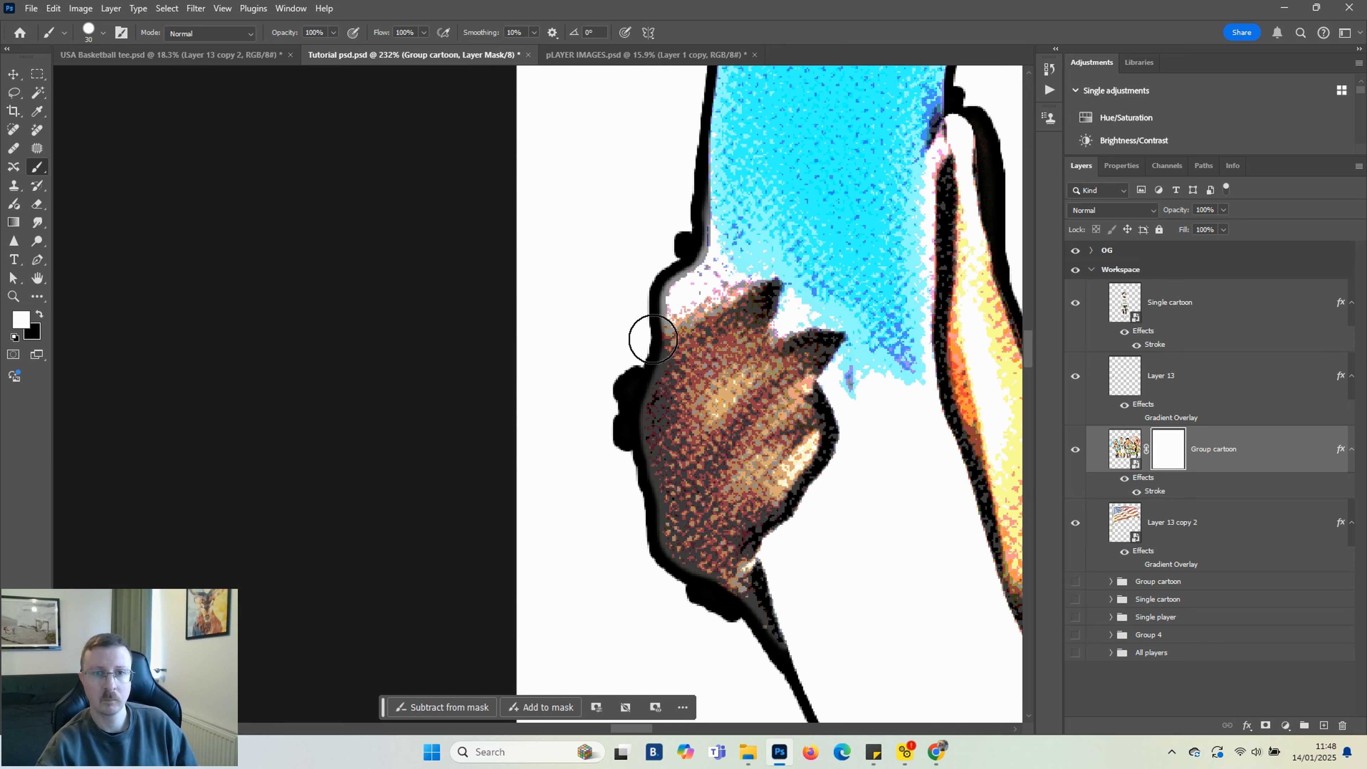
pyautogui.press('[')
pyautogui.press('[')
pyautogui.press('[')
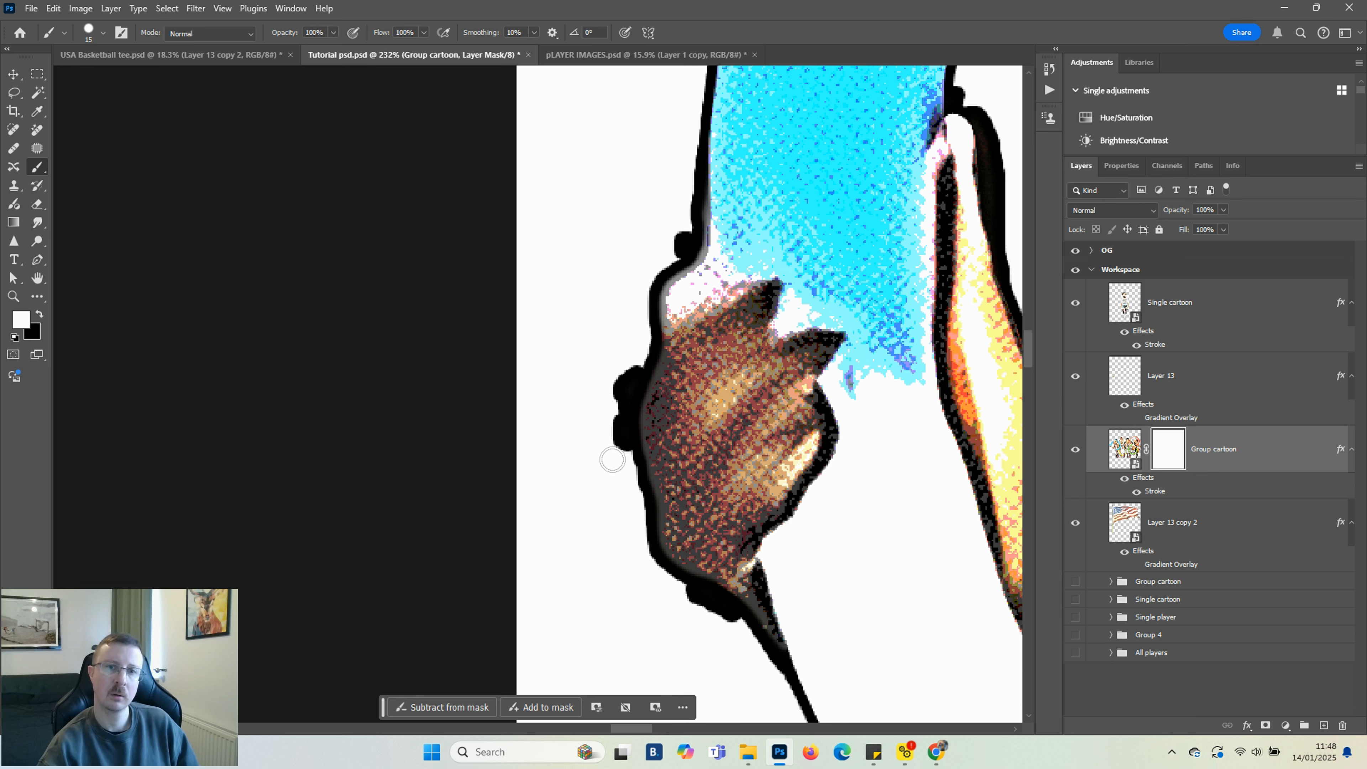
pyautogui.press('x')
pyautogui.moveTo(626, 372)
pyautogui.mouseDown()
pyautogui.moveTo(618, 430)
pyautogui.moveTo(638, 487)
pyautogui.moveTo(626, 405)
pyautogui.moveTo(698, 235)
pyautogui.moveTo(668, 257)
pyautogui.moveTo(688, 233)
pyautogui.mouseUp()
pyautogui.scroll(-2, 698, 429)
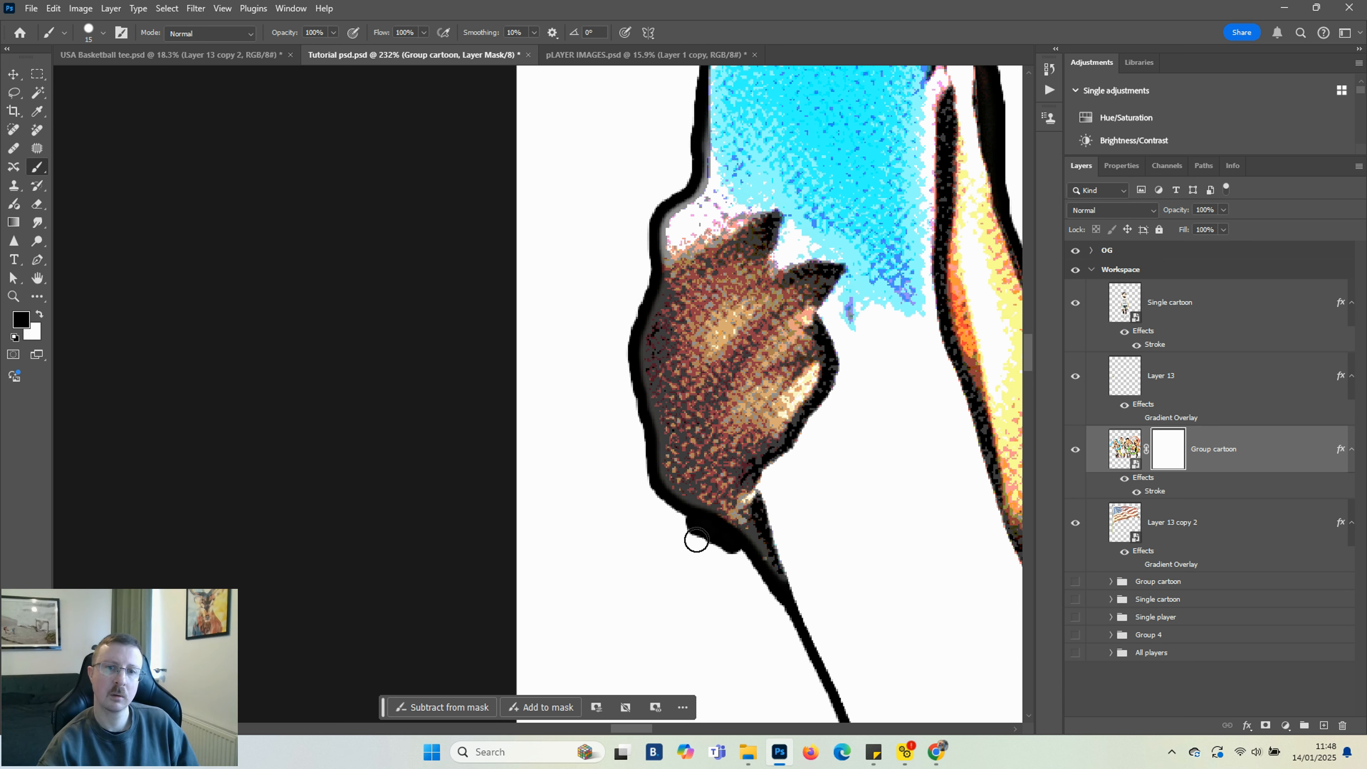
pyautogui.moveTo(682, 523)
pyautogui.mouseDown()
pyautogui.moveTo(735, 552)
pyautogui.moveTo(703, 520)
pyautogui.moveTo(666, 516)
pyautogui.moveTo(696, 528)
pyautogui.mouseUp()
pyautogui.scroll(-6, 700, 525)
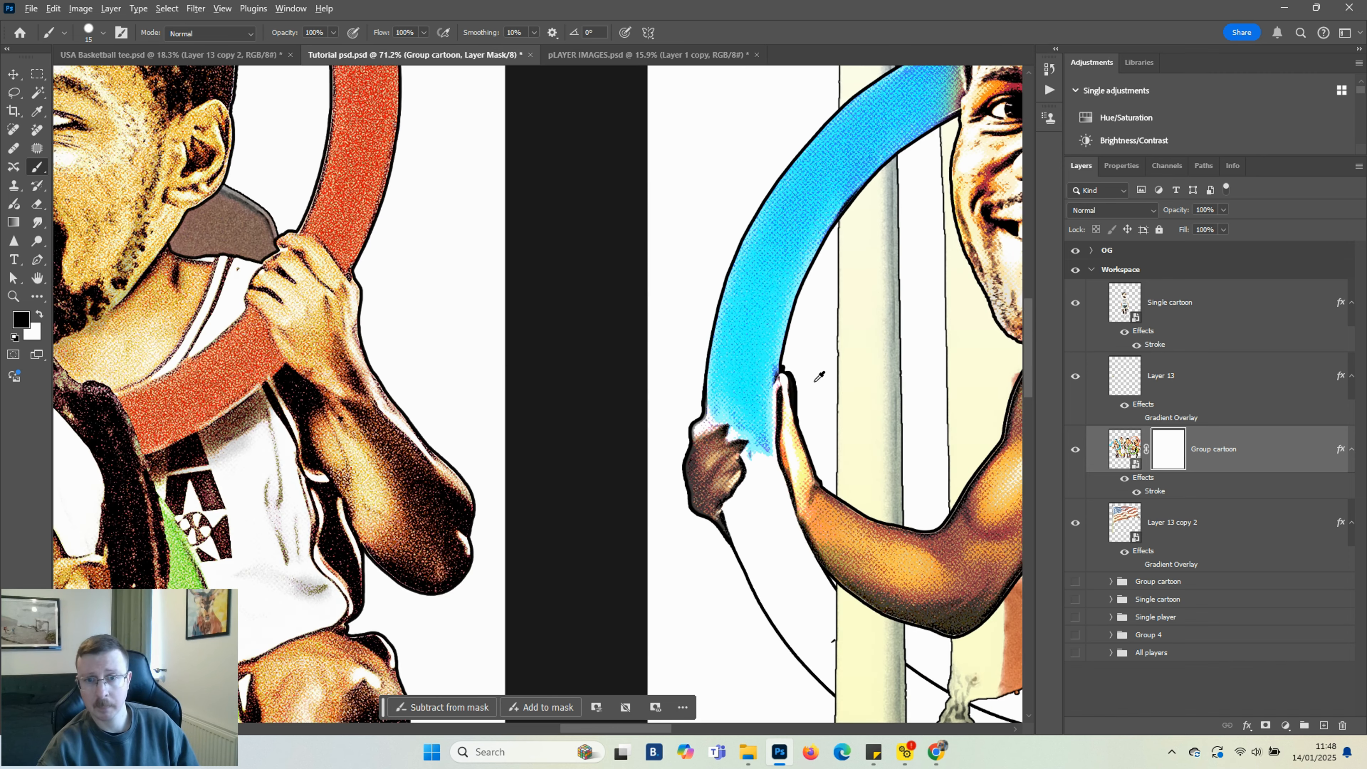
pyautogui.scroll(7, 791, 368)
pyautogui.moveTo(767, 362)
pyautogui.mouseDown()
pyautogui.moveTo(734, 314)
pyautogui.moveTo(779, 372)
pyautogui.moveTo(807, 536)
pyautogui.mouseUp()
# Zoom out and review the whole design
pyautogui.scroll(-8, 818, 534)
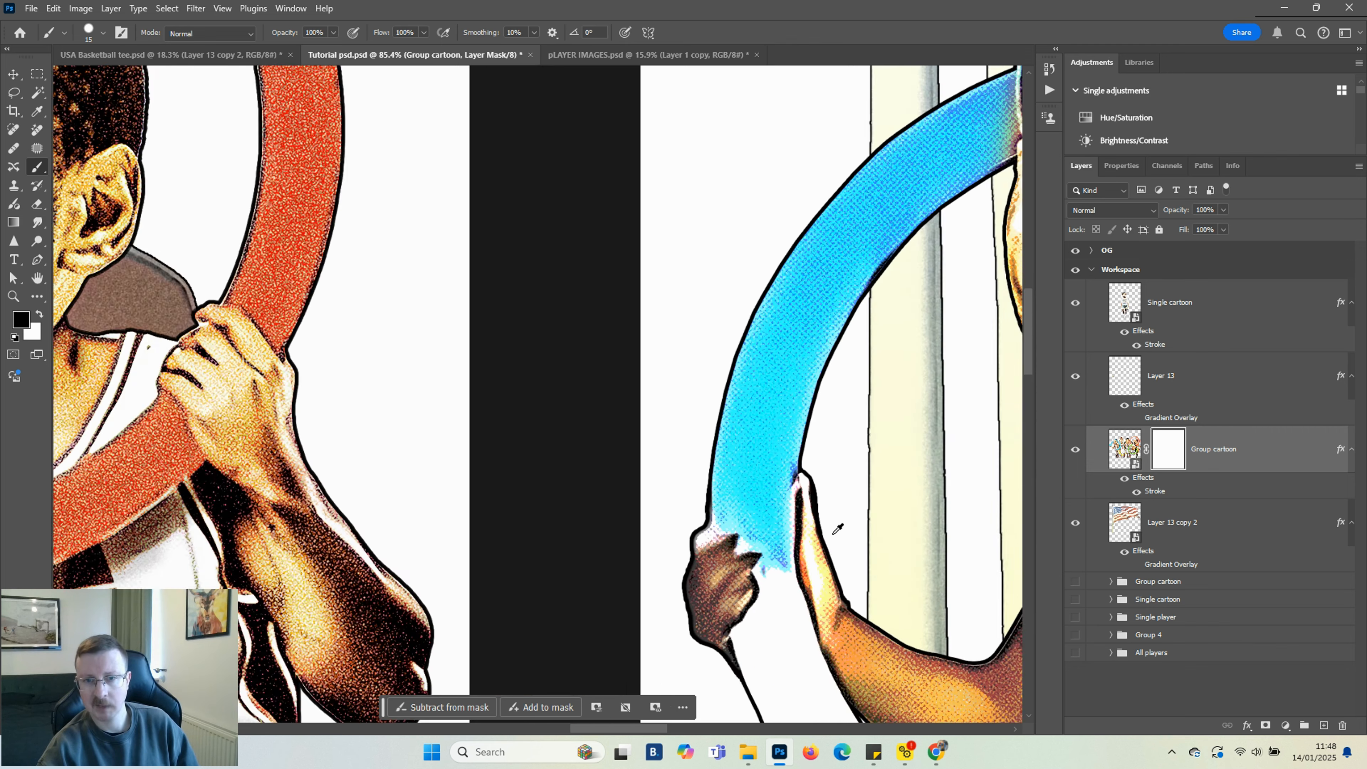
pyautogui.scroll(-2, 872, 593)
pyautogui.scroll(-3, 860, 562)
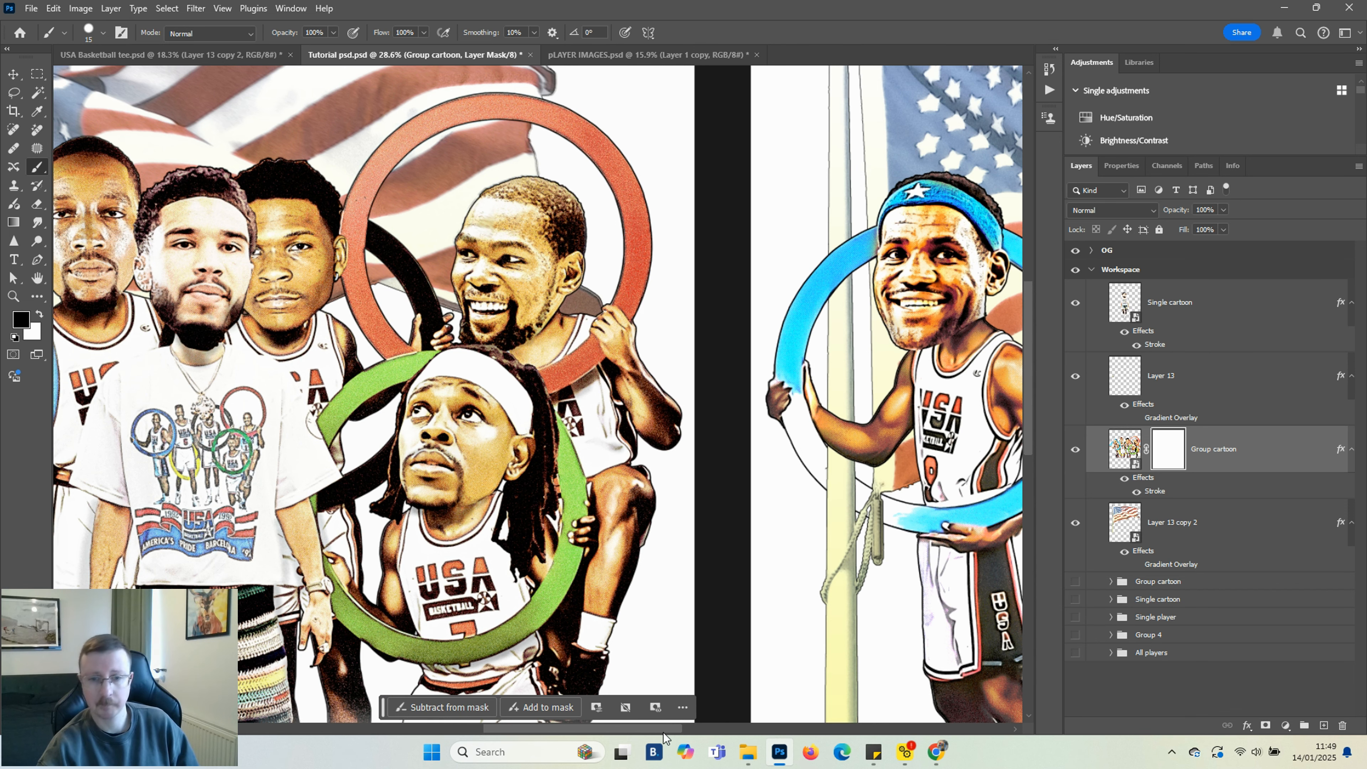
pyautogui.hscroll(3, 778, 488)
pyautogui.scroll(-3, 778, 487)
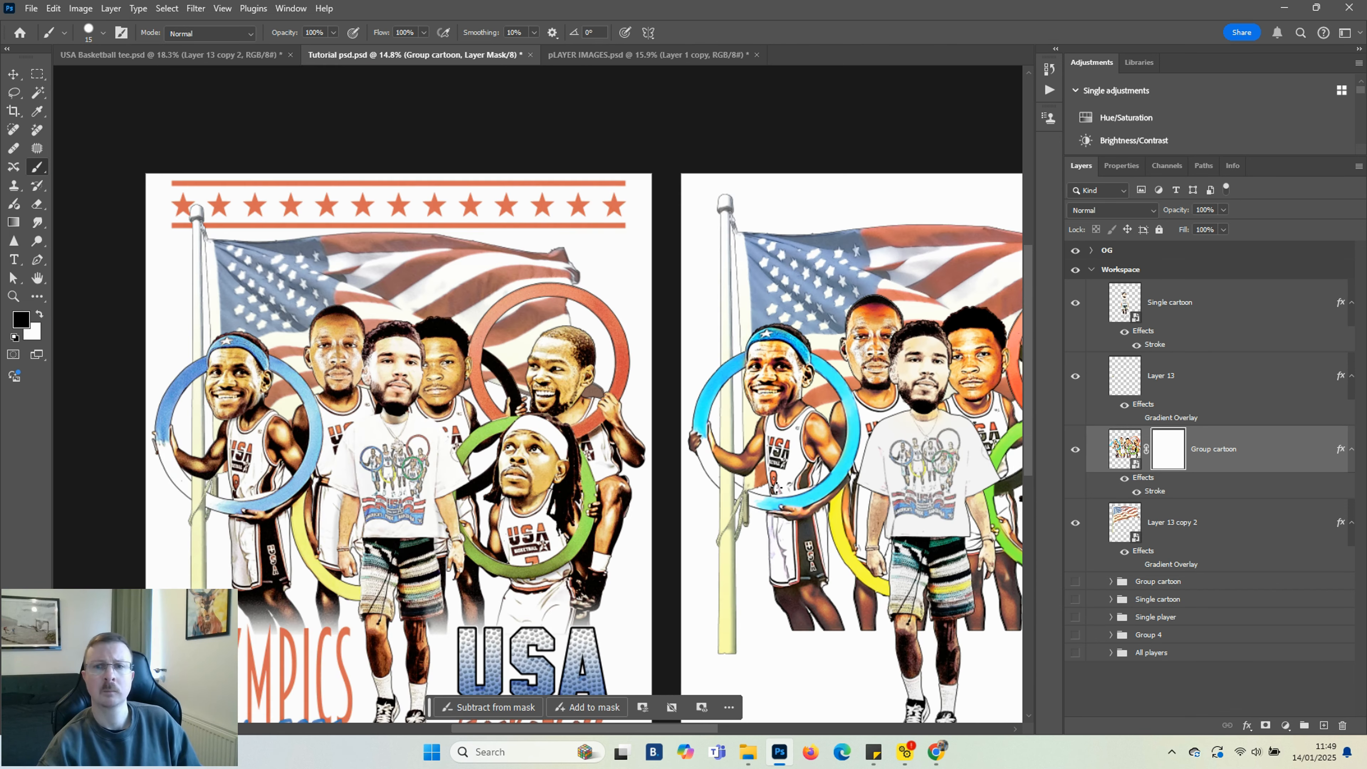
pyautogui.moveTo(646, 731); pyautogui.dragTo(672, 737)
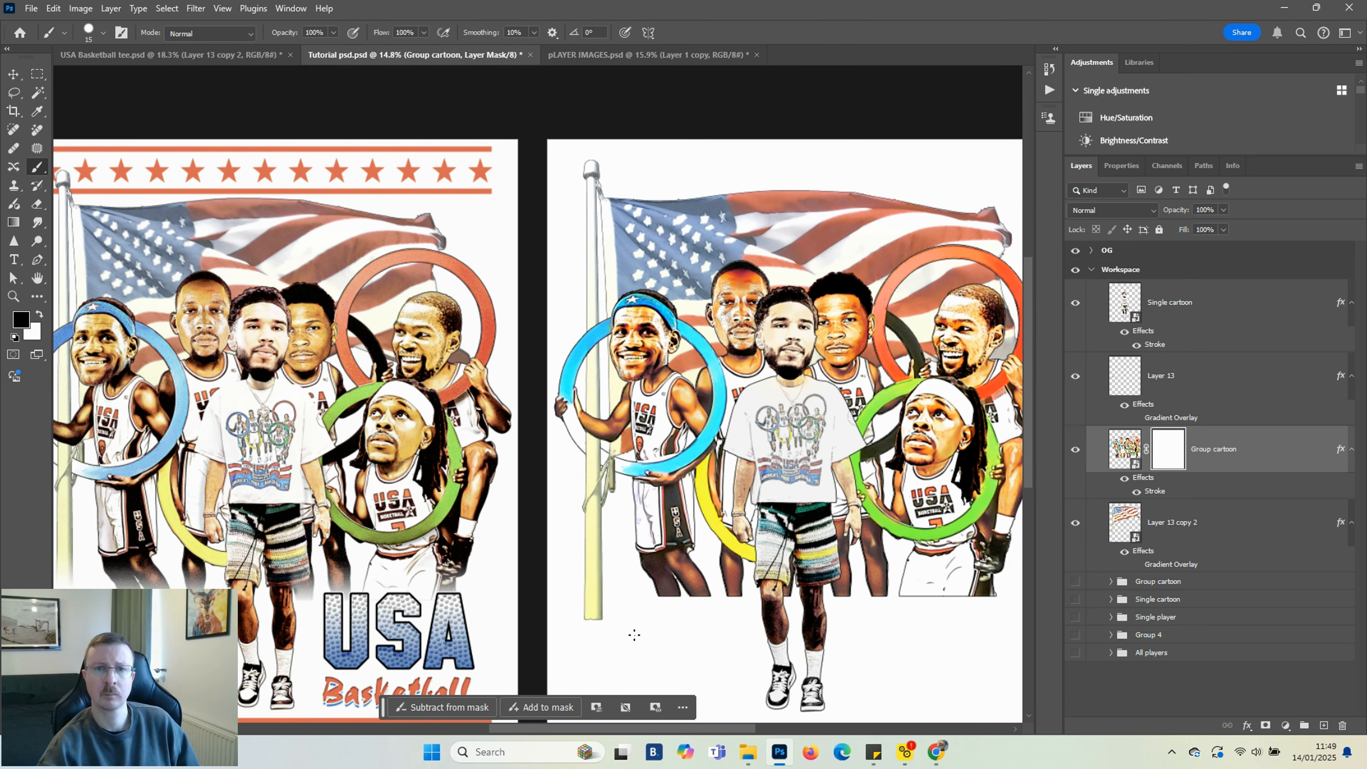
pyautogui.scroll(-2, 635, 635)
pyautogui.scroll(1, 630, 633)
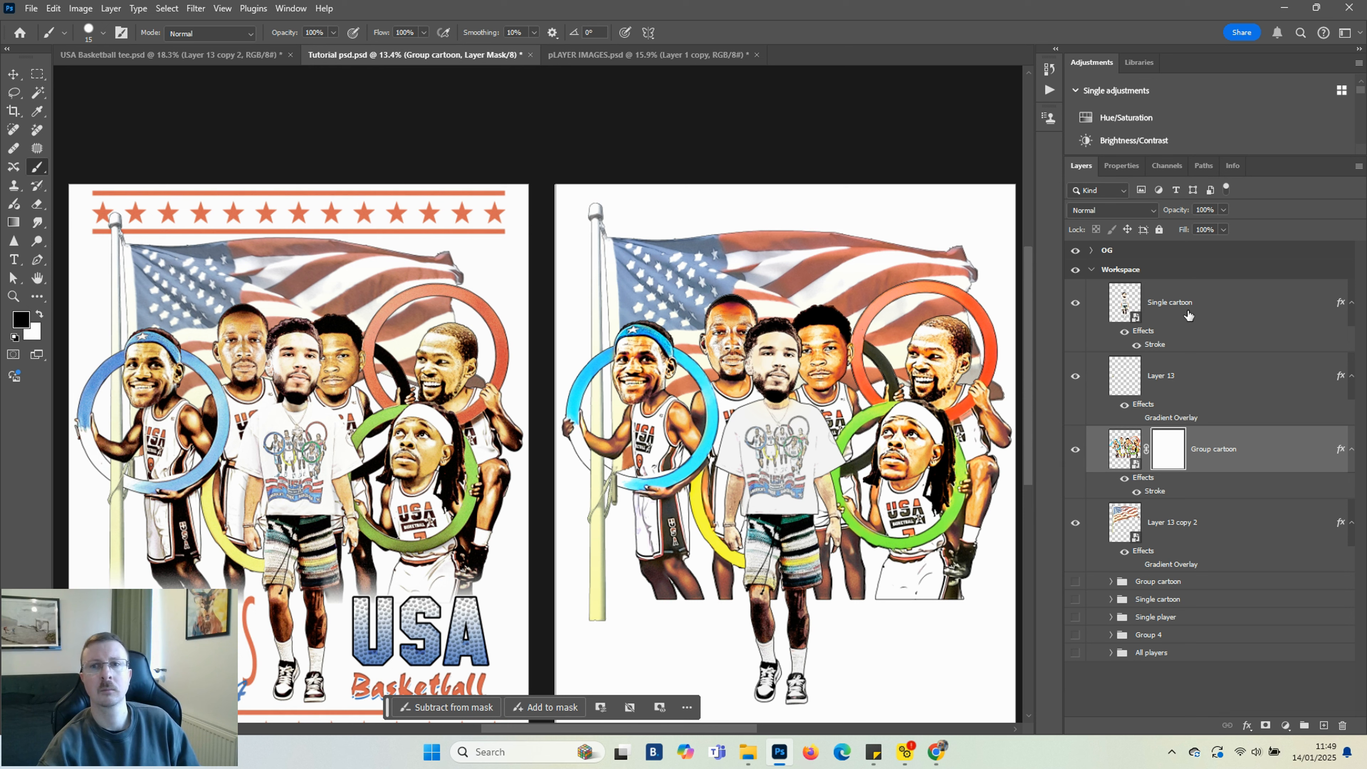
# Group the flag layer on its own, then group the Single cartoon, Layer 13 and Group cartoon layers together
pyautogui.click(1227, 526)
pyautogui.hotkey('ctrl', 'g')
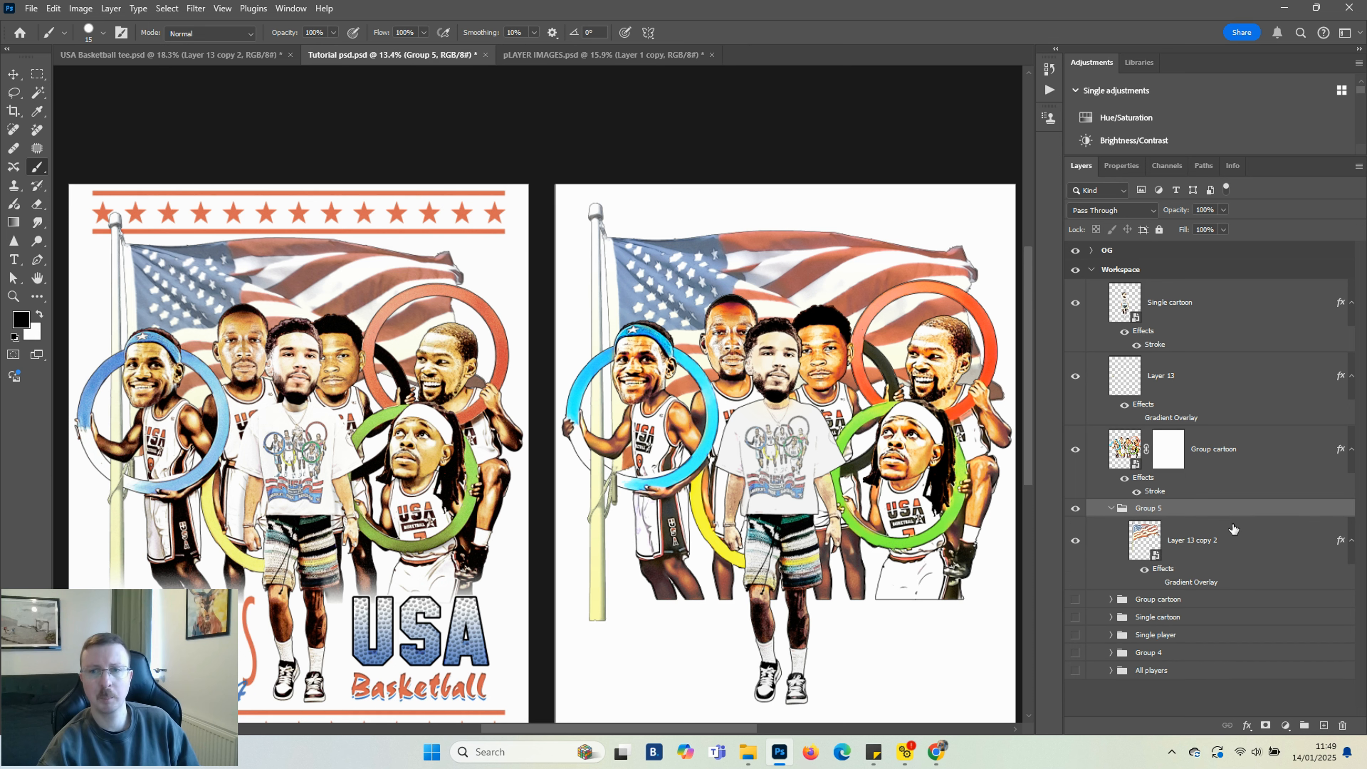
pyautogui.click(1112, 507)
pyautogui.click(1192, 309)
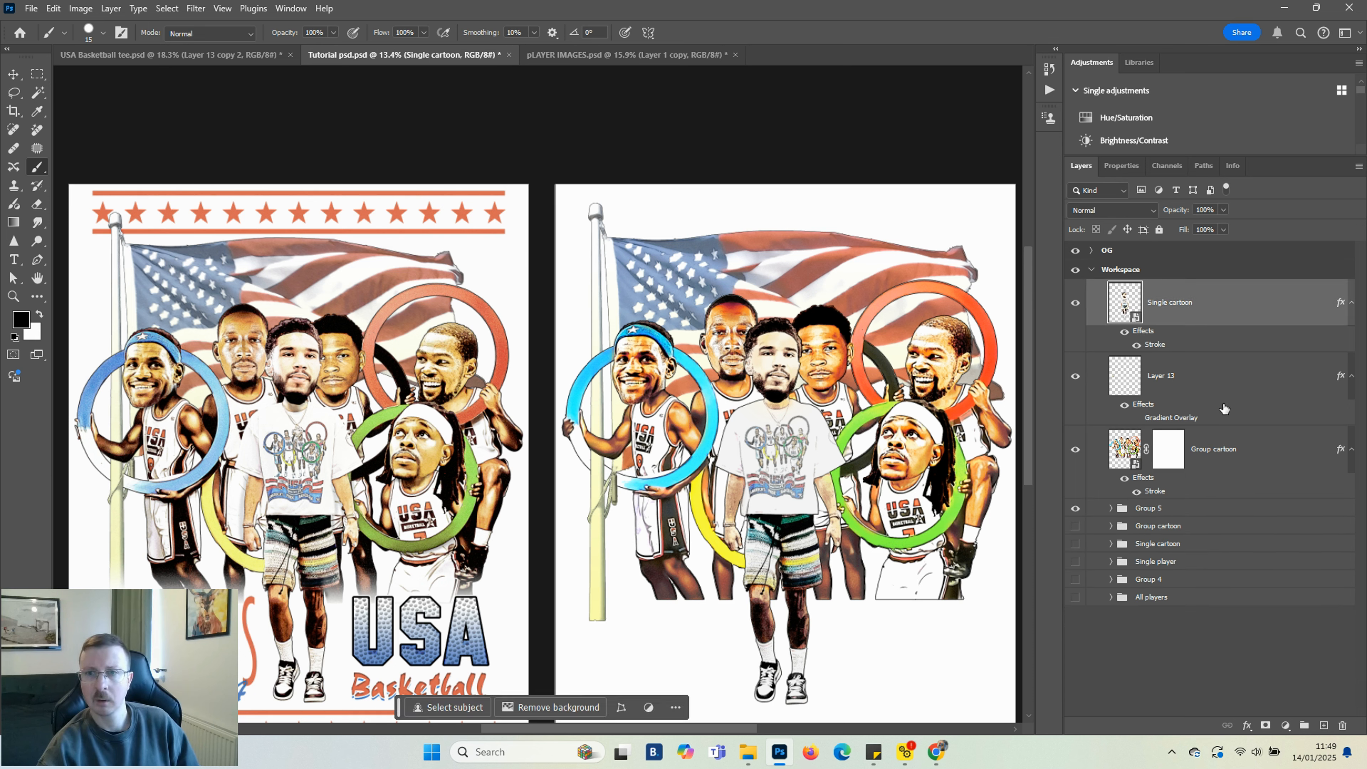
pyautogui.keyDown('shift'); pyautogui.click(1246, 459); pyautogui.keyUp('shift')
pyautogui.hotkey('ctrl', 'g')
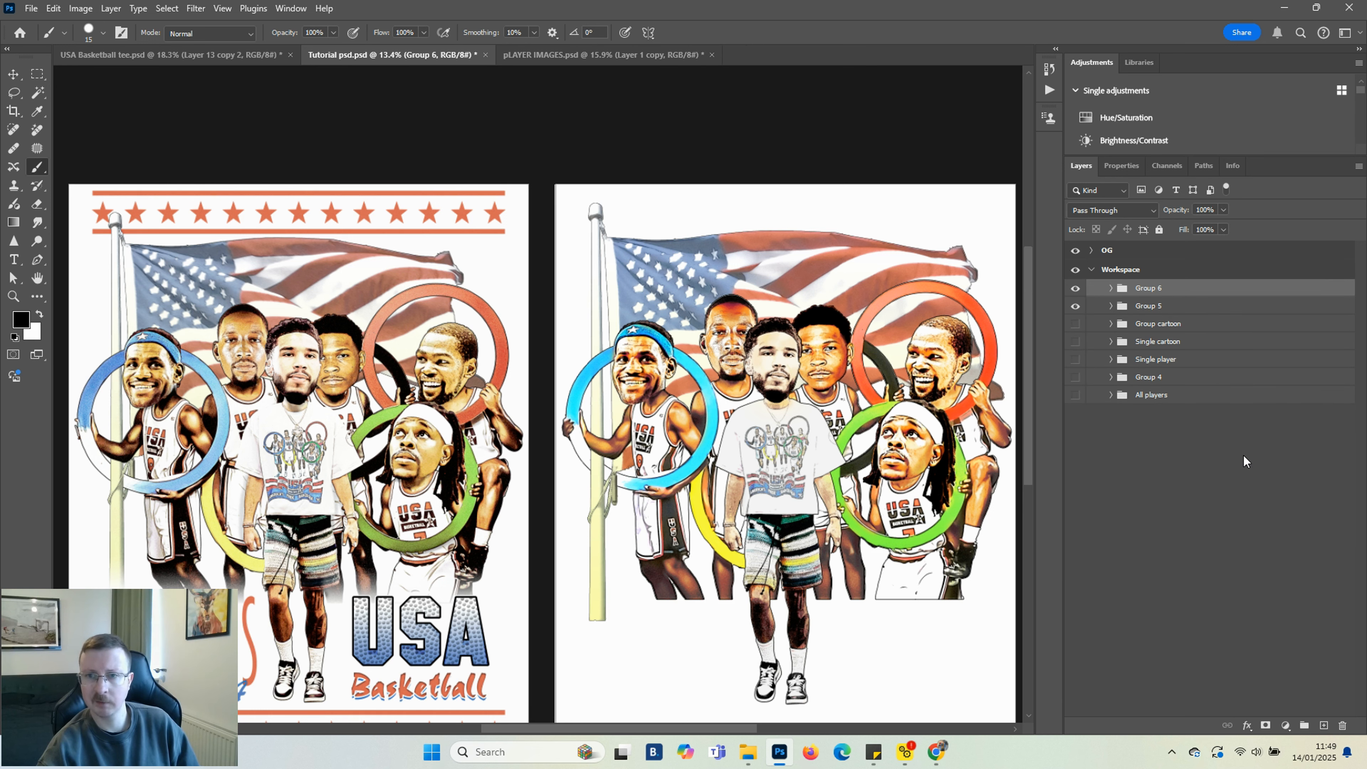
# Rename the new groups as Cartoon elements and Flag
pyautogui.doubleClick(1157, 288)
pyautogui.press('Return')
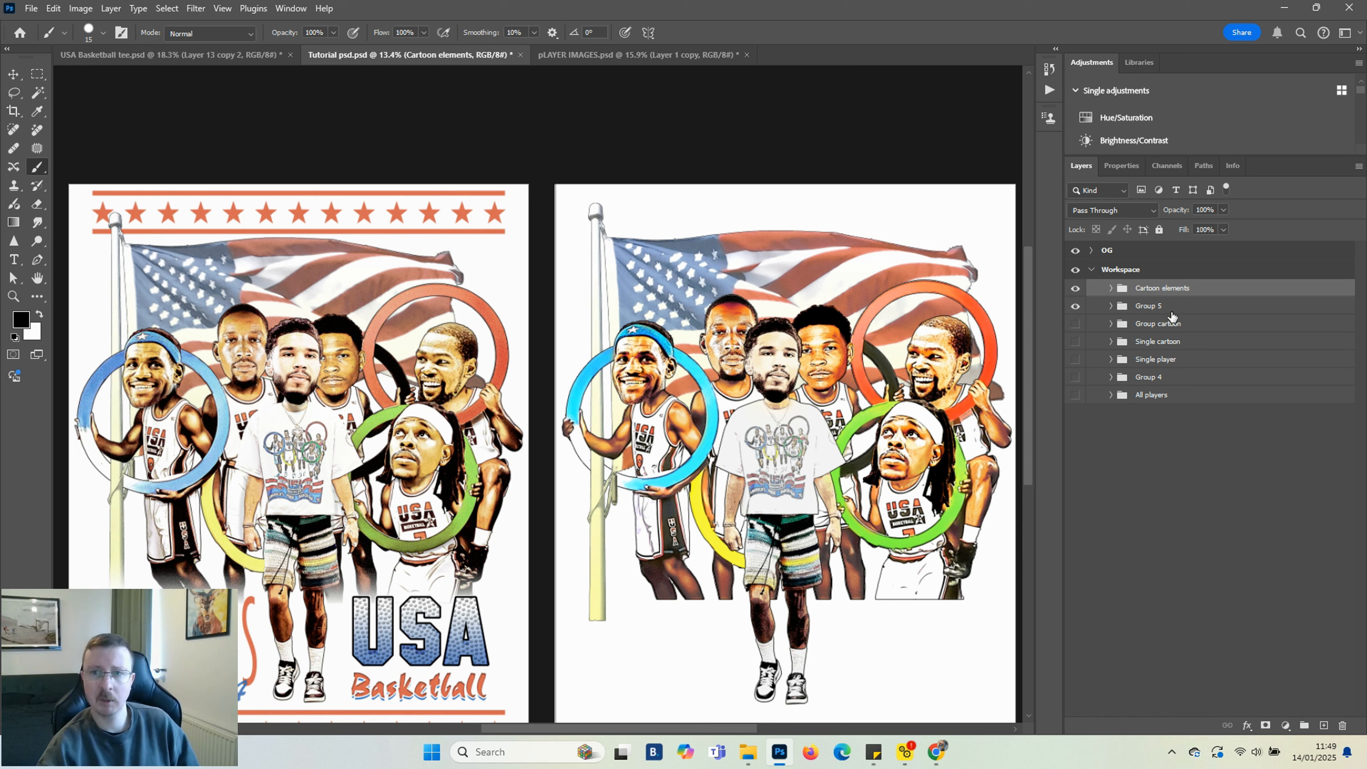
pyautogui.doubleClick(1158, 305)
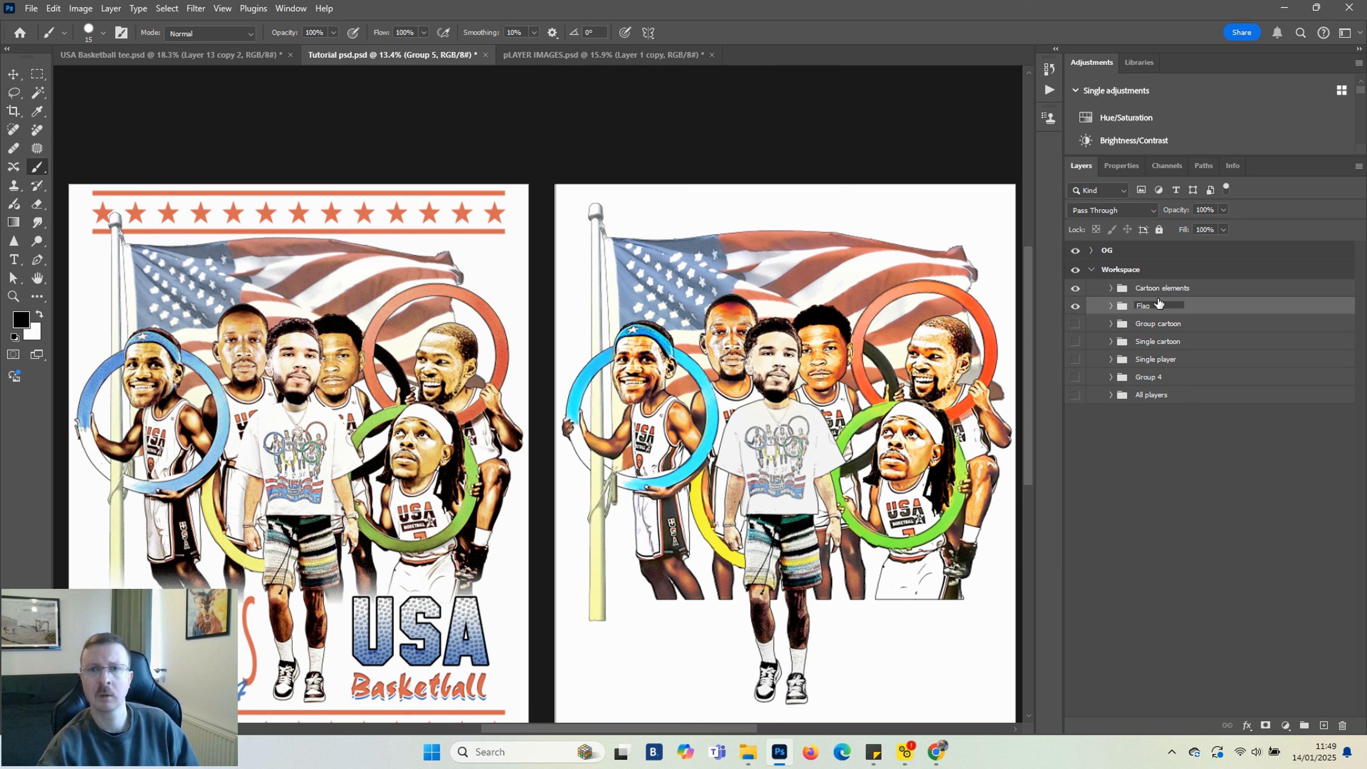
pyautogui.press('Return')
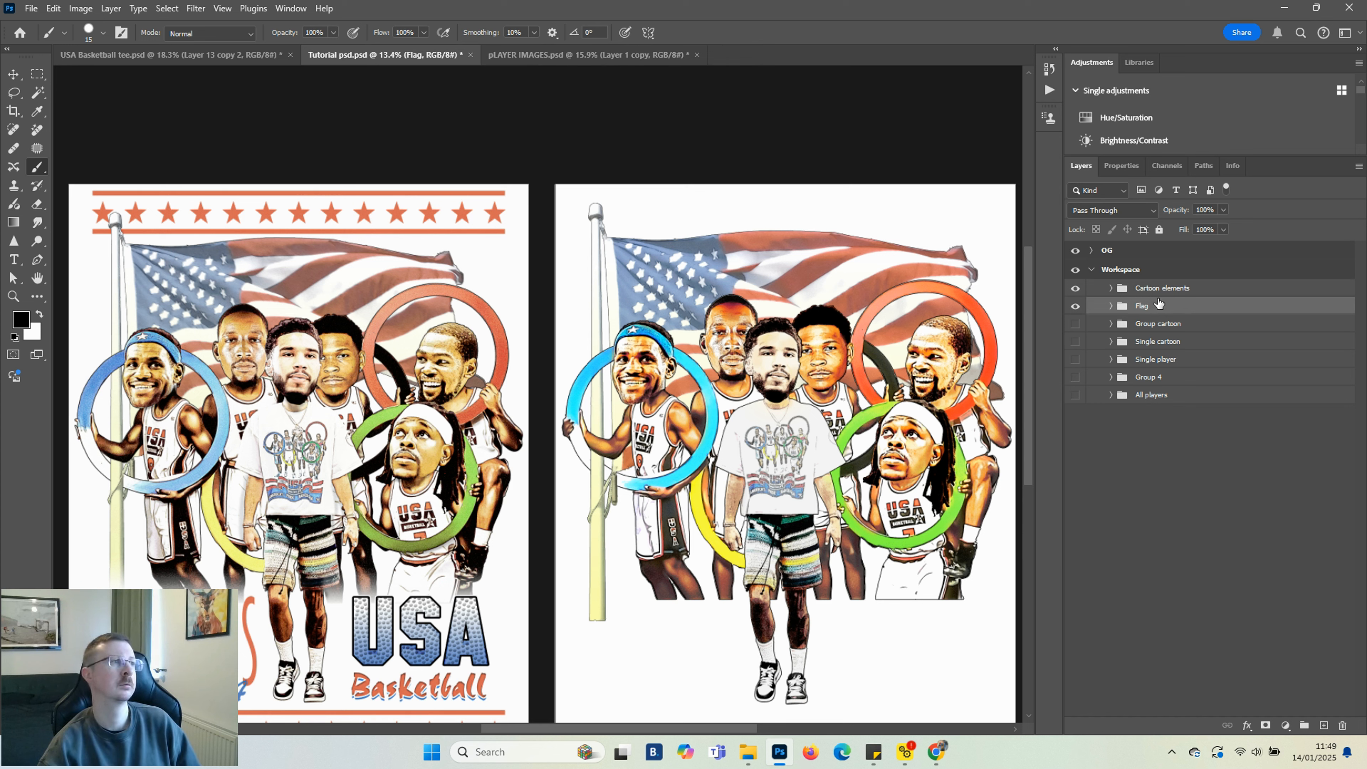
# Add an OLYMPICS text layer below the players, above the Cartoon elements group
pyautogui.scroll(-2, 491, 588)
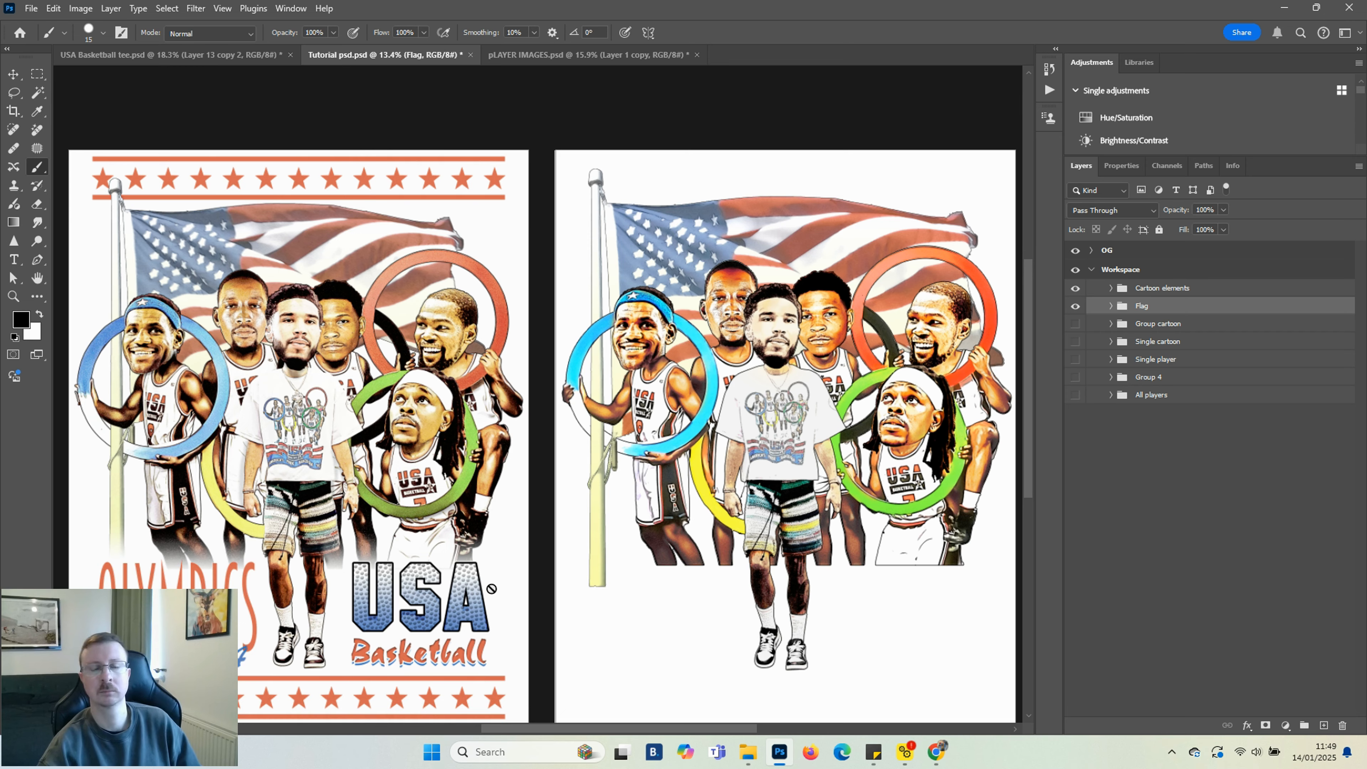
pyautogui.click(1181, 289)
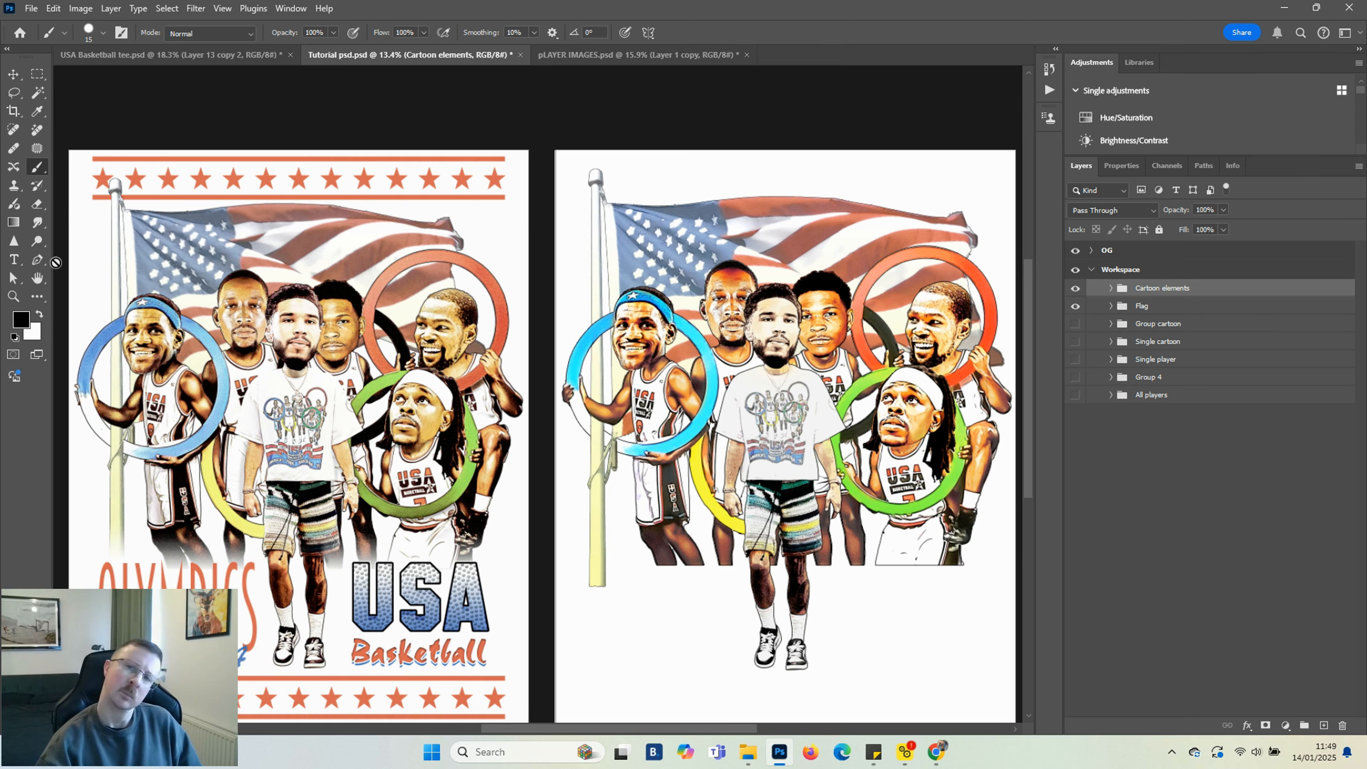
pyautogui.click(13, 260)
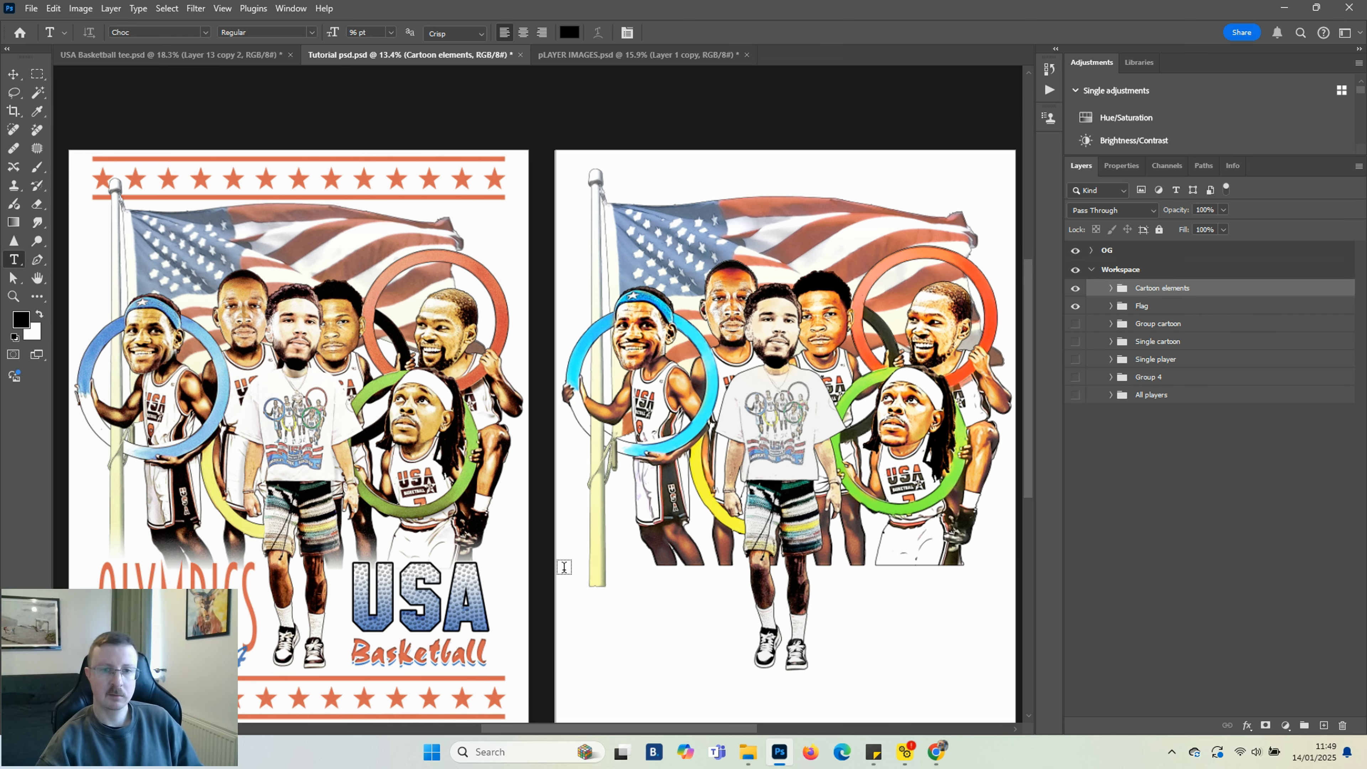
pyautogui.moveTo(566, 558); pyautogui.dragTo(810, 706)
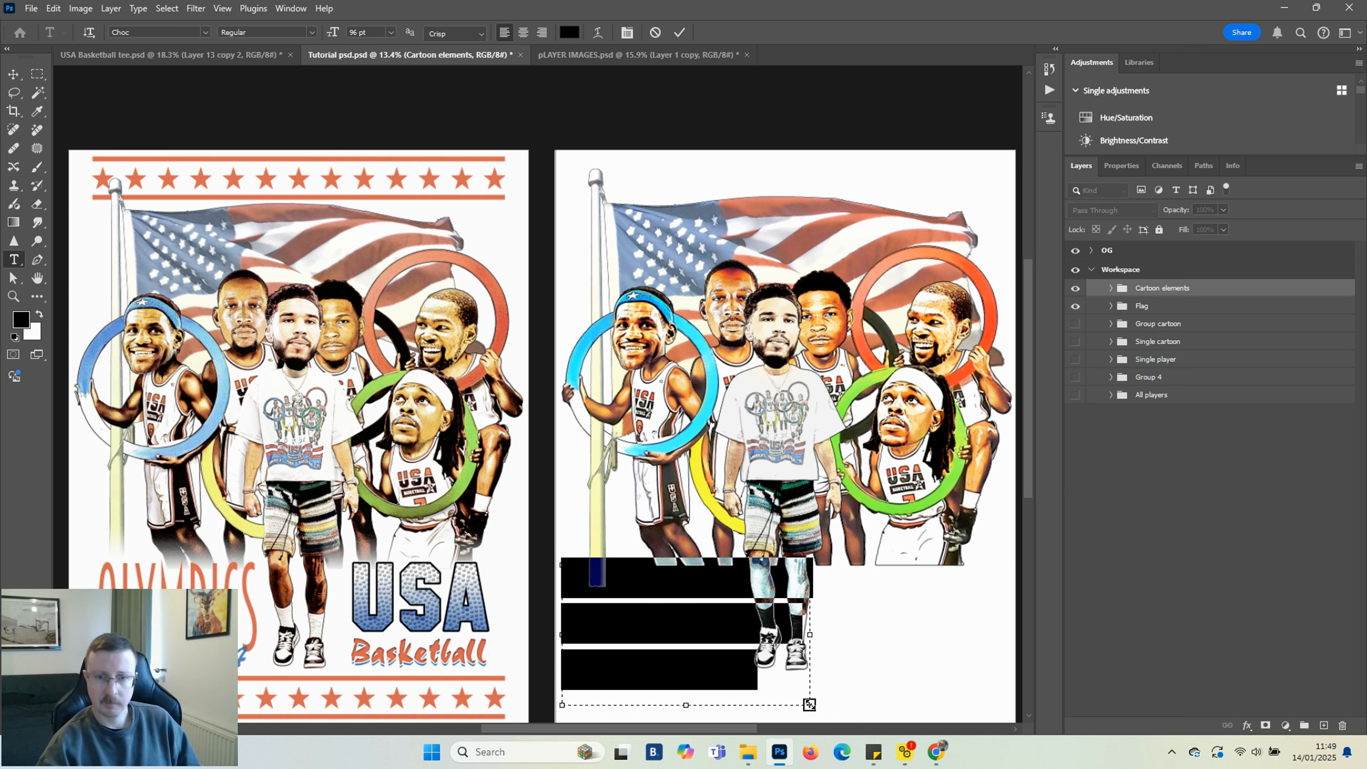
pyautogui.press('capslock')
pyautogui.write('OLYMPICS')
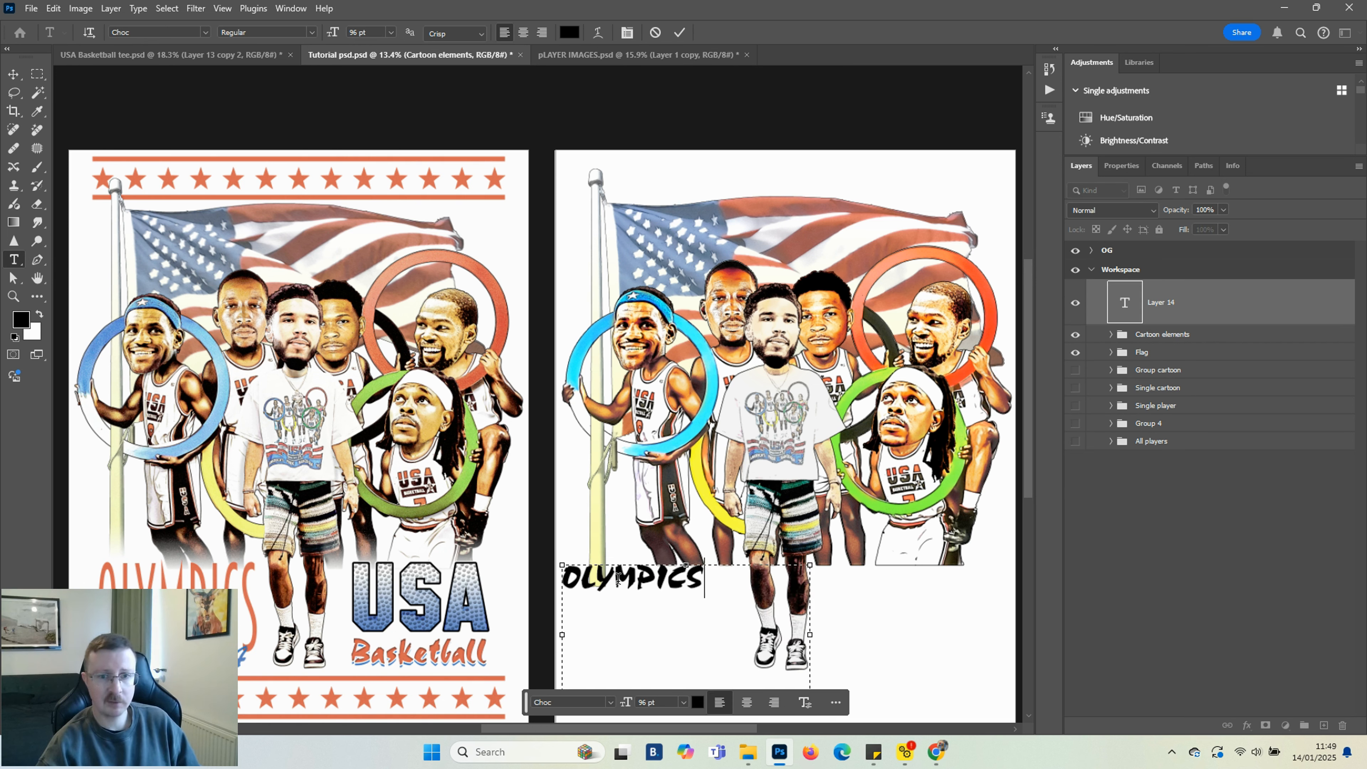
pyautogui.click(12, 75)
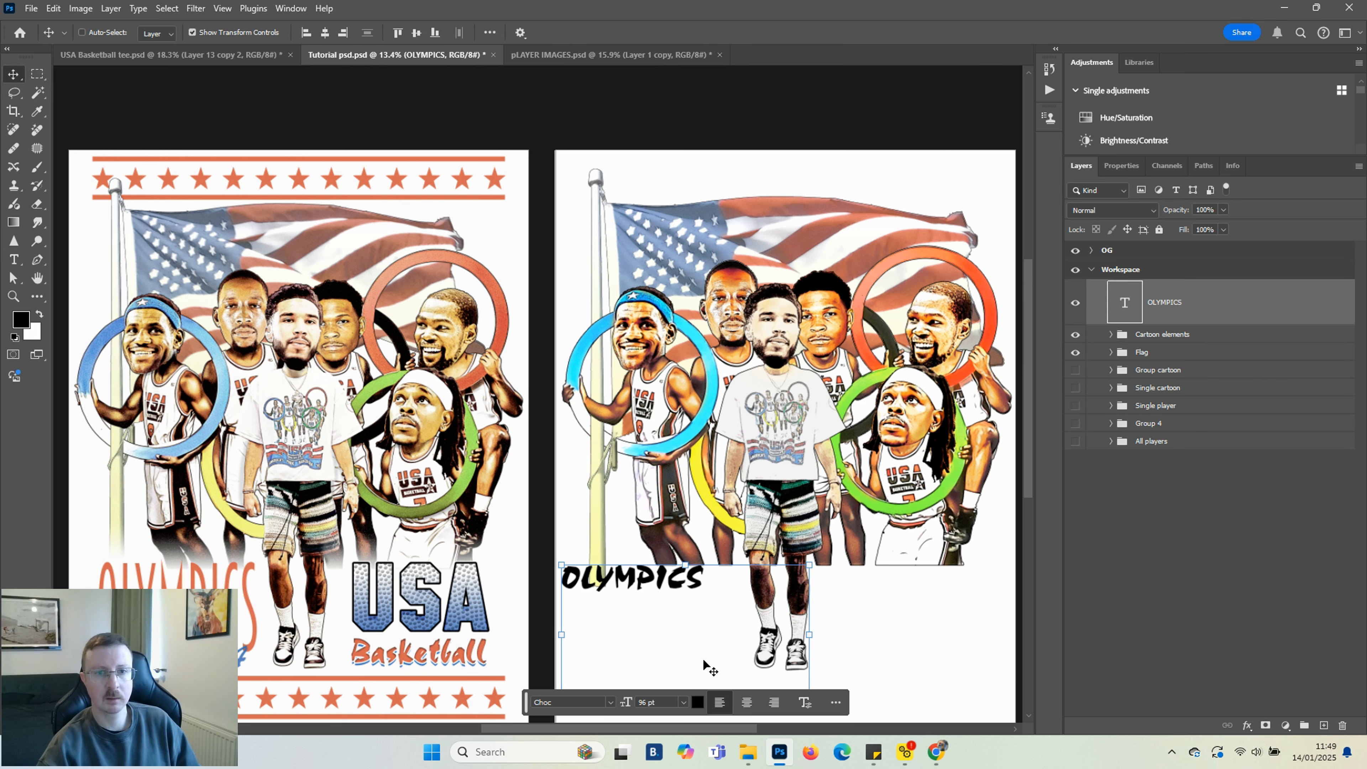
# Set the OLYMPICS text font to Breamcatcher and its size to 179 pt
pyautogui.click(611, 702)
pyautogui.scroll(1, 756, 334)
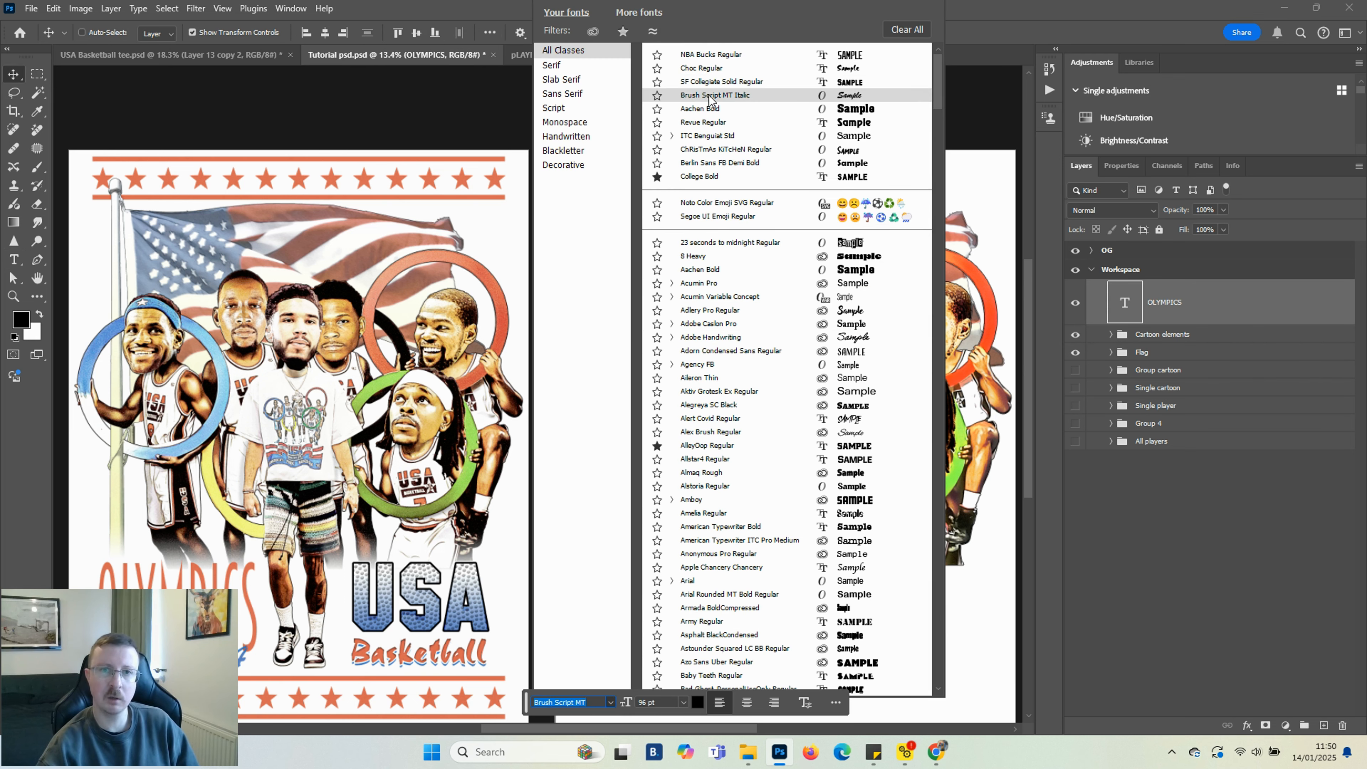
pyautogui.write('Ballpark')
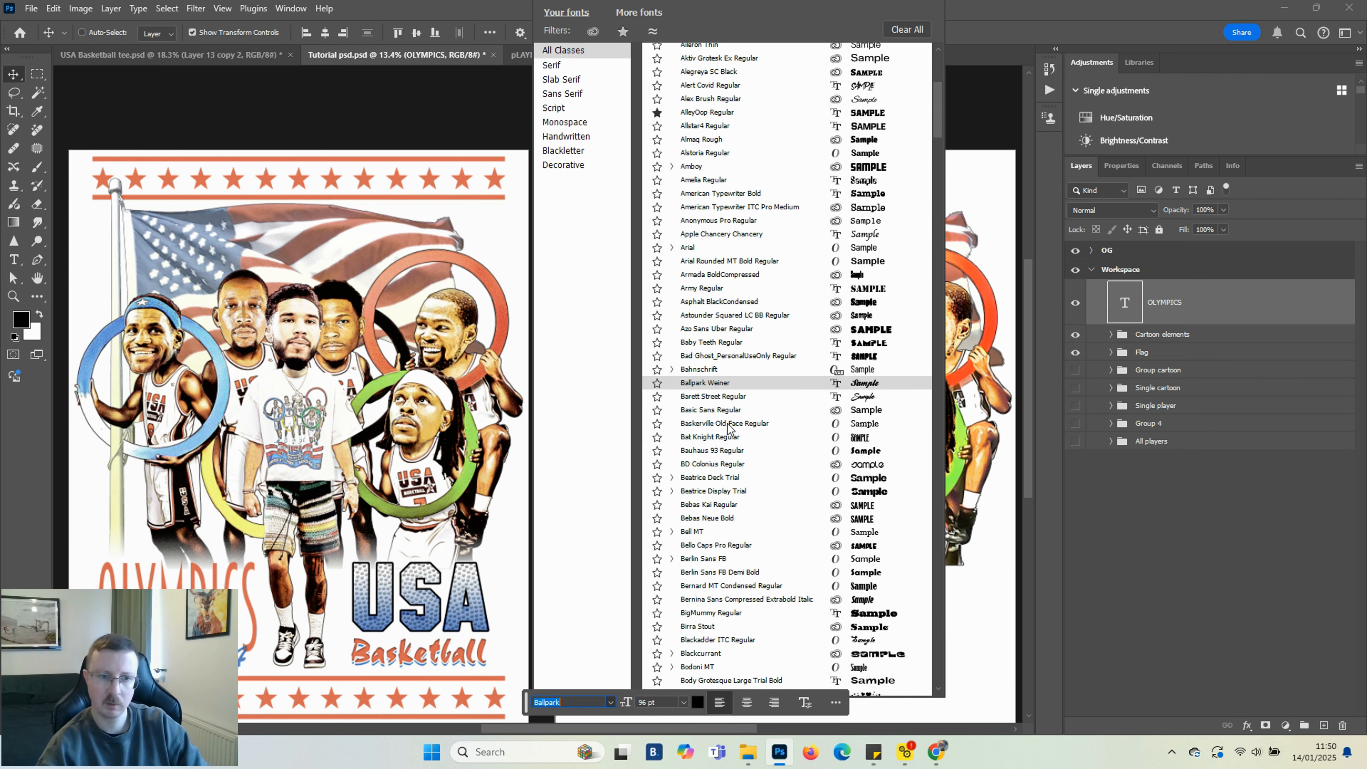
pyautogui.scroll(-4, 724, 512)
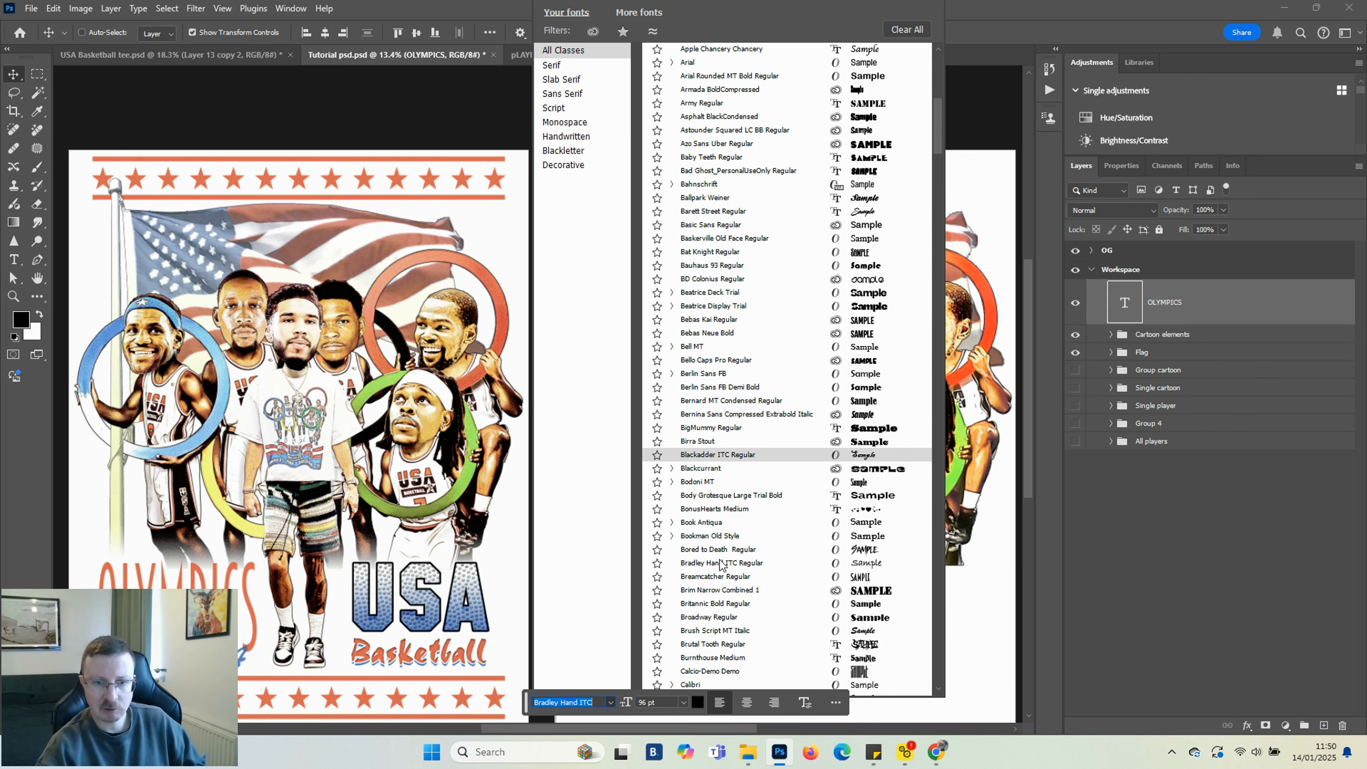
pyautogui.scroll(-1, 721, 562)
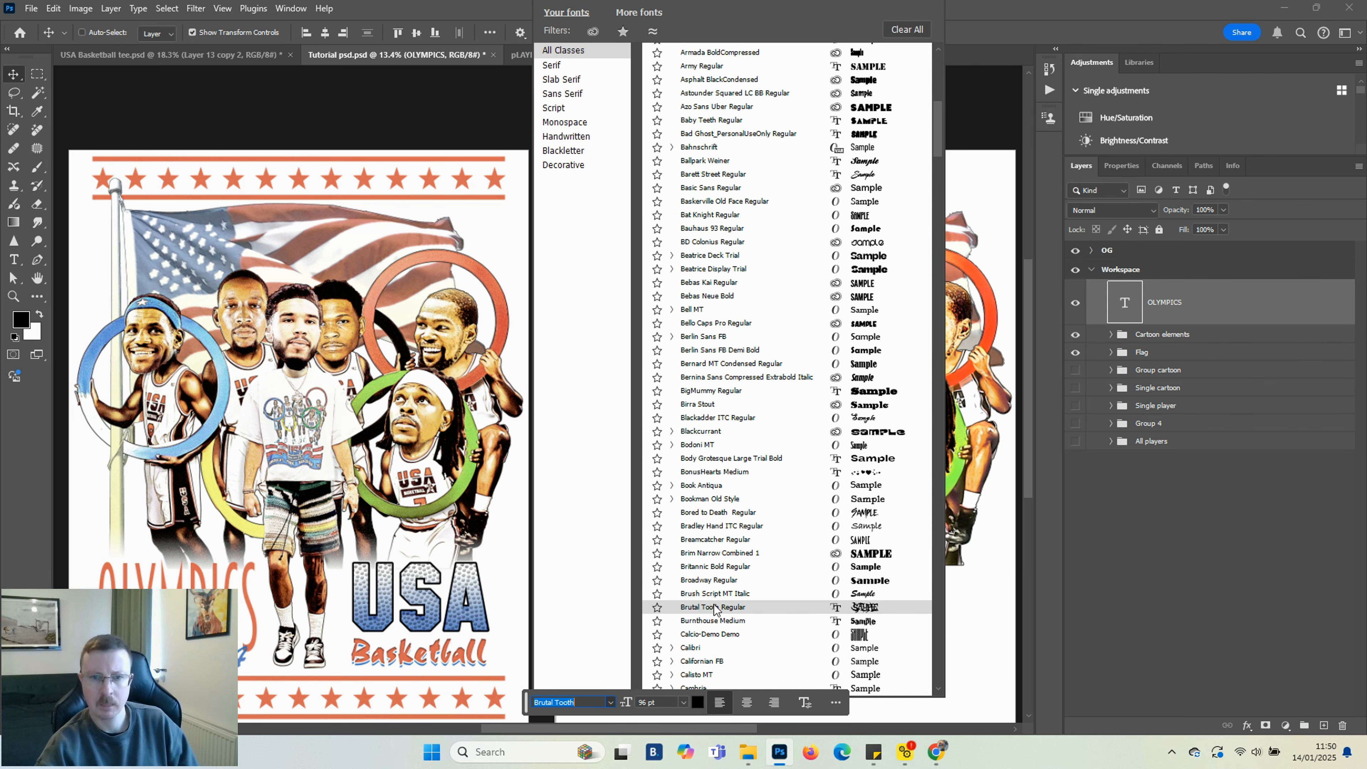
pyautogui.click(708, 540)
pyautogui.moveTo(602, 588); pyautogui.dragTo(645, 597)
pyautogui.scroll(-3, 604, 590)
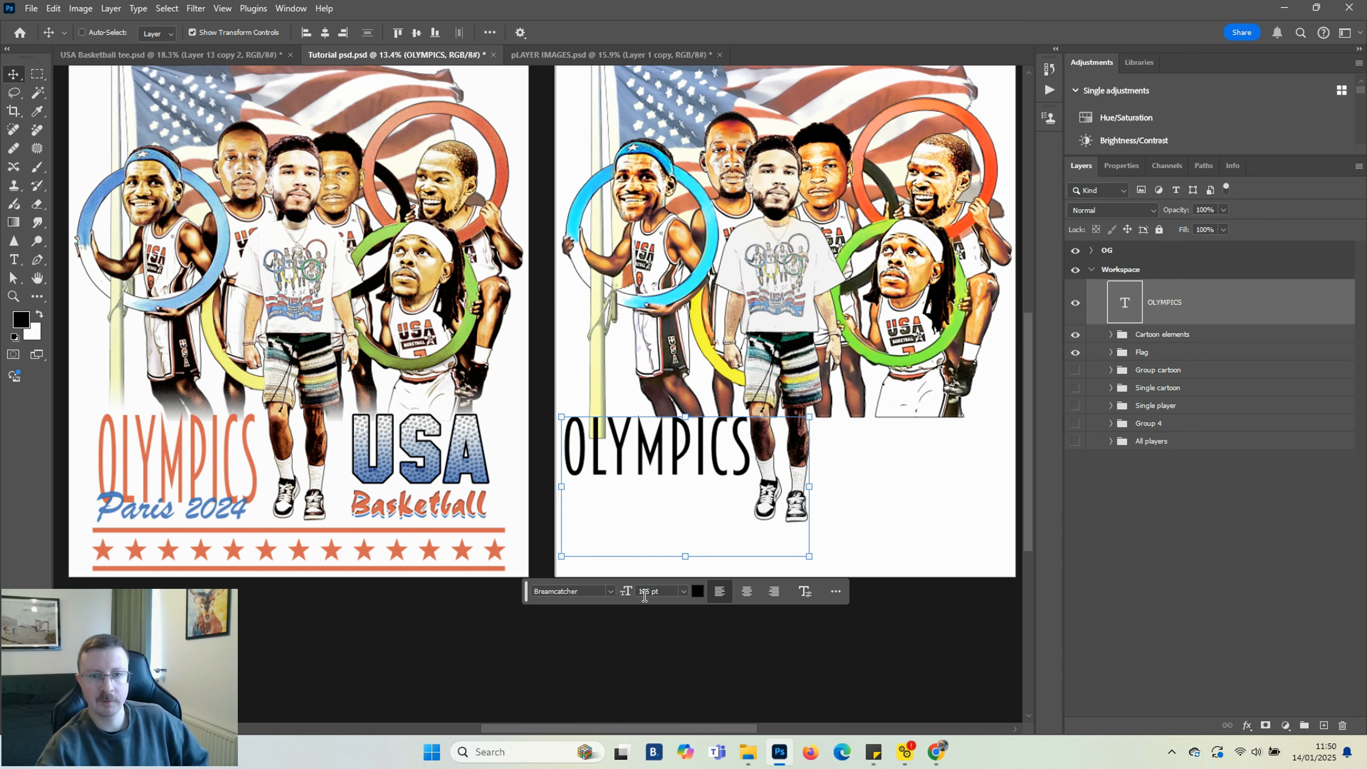
# Nudge the OLYMPICS text upward and stretch it to about 267 pt
pyautogui.click(624, 592)
pyautogui.click(1132, 167)
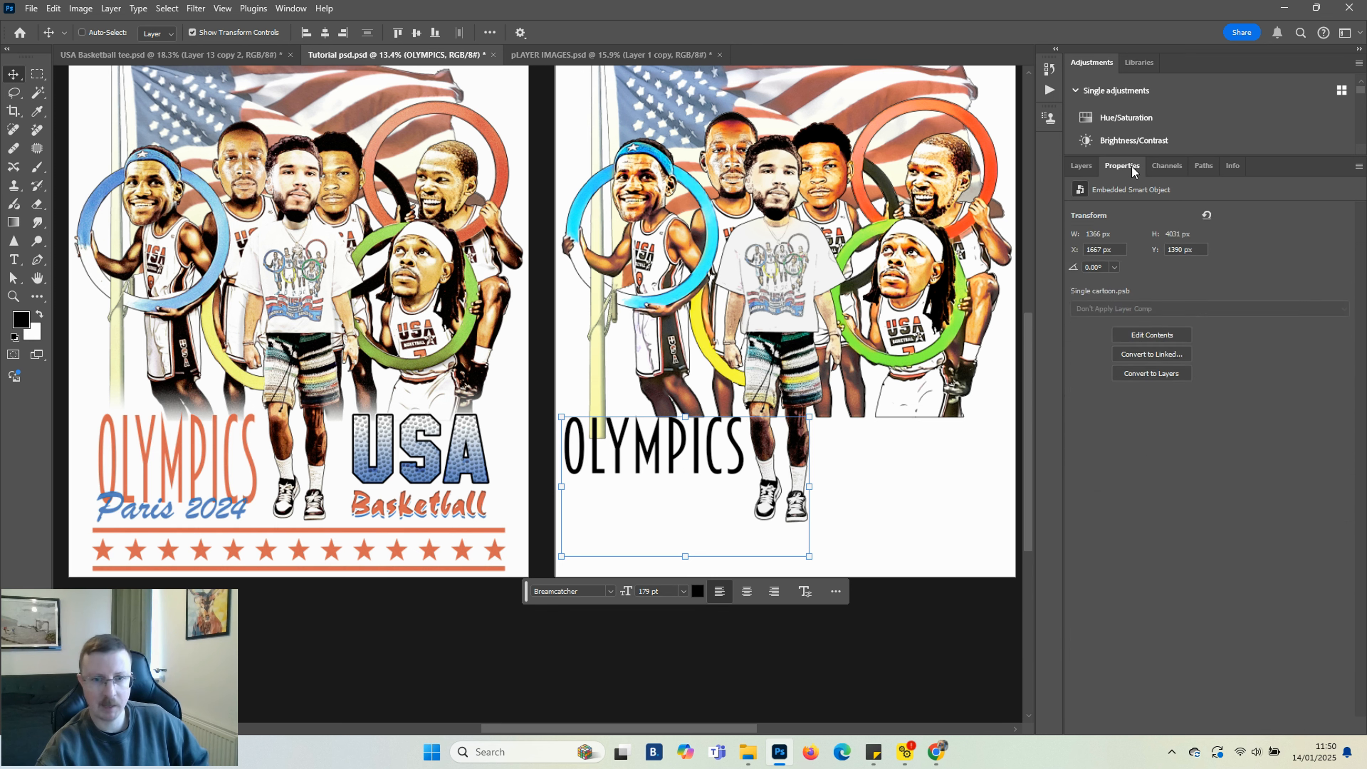
pyautogui.click(1143, 213)
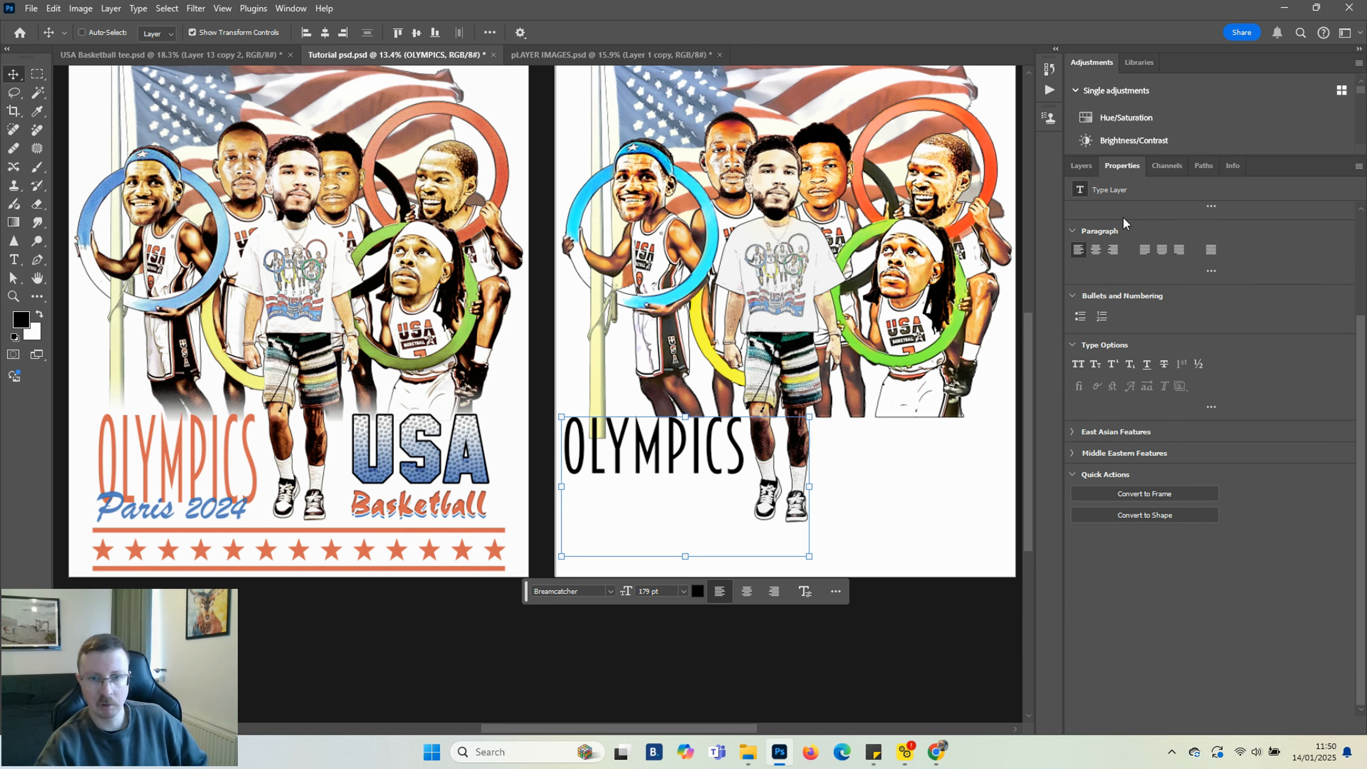
pyautogui.click(1083, 166)
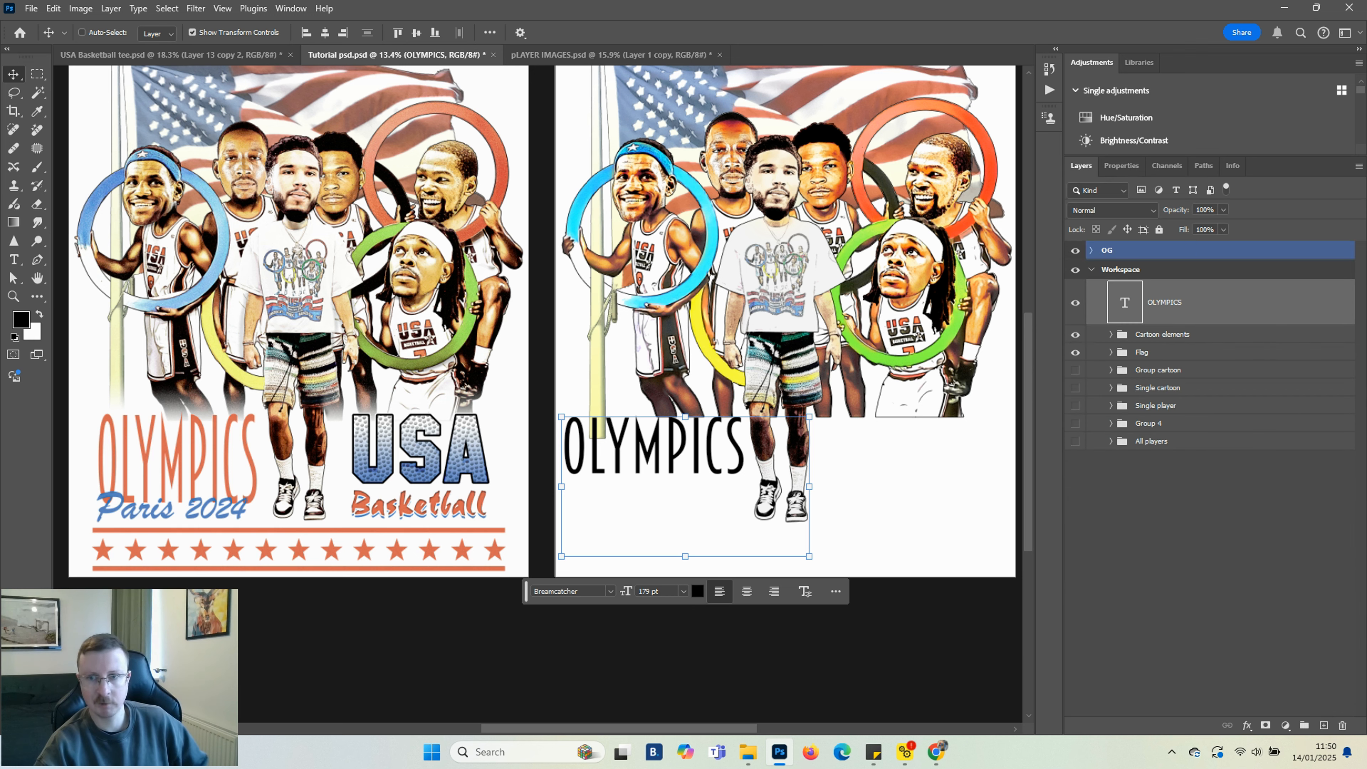
pyautogui.click(685, 558)
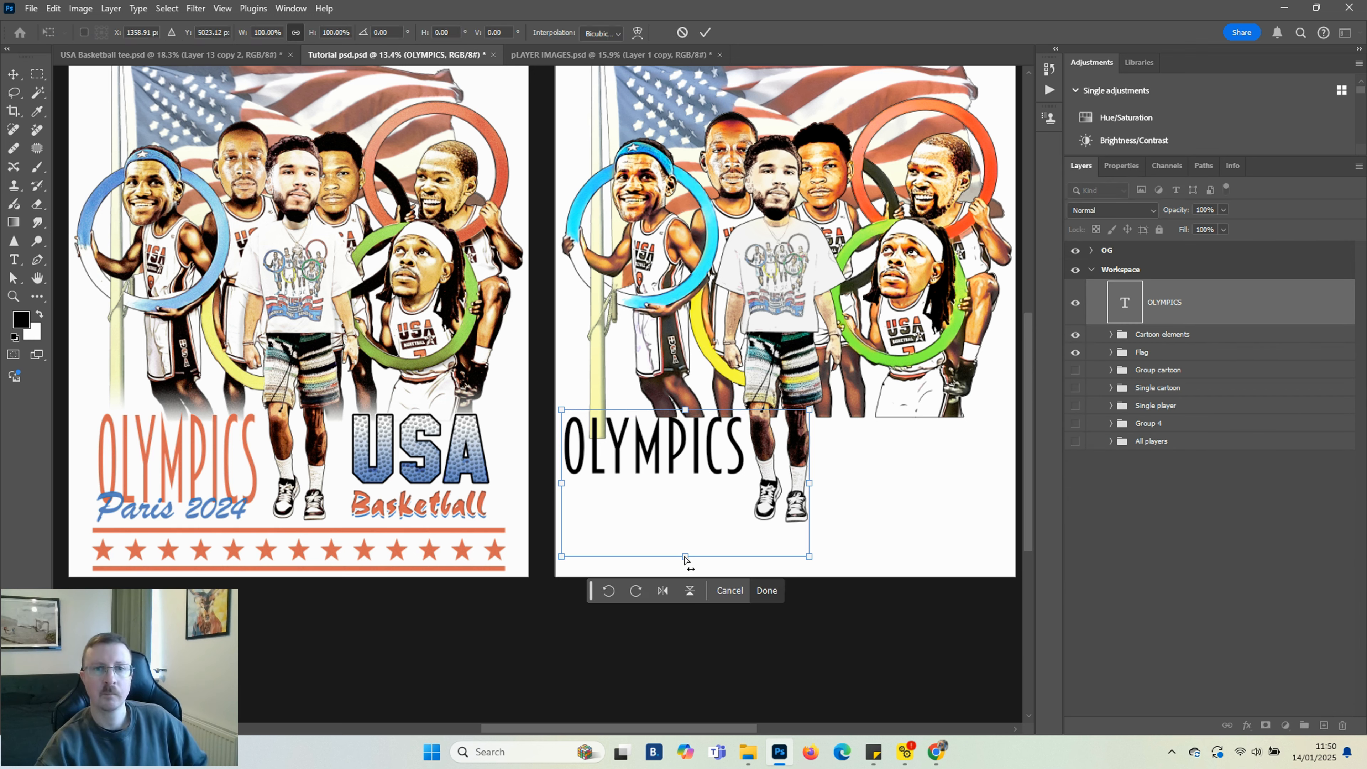
pyautogui.moveTo(697, 441); pyautogui.dragTo(696, 431)
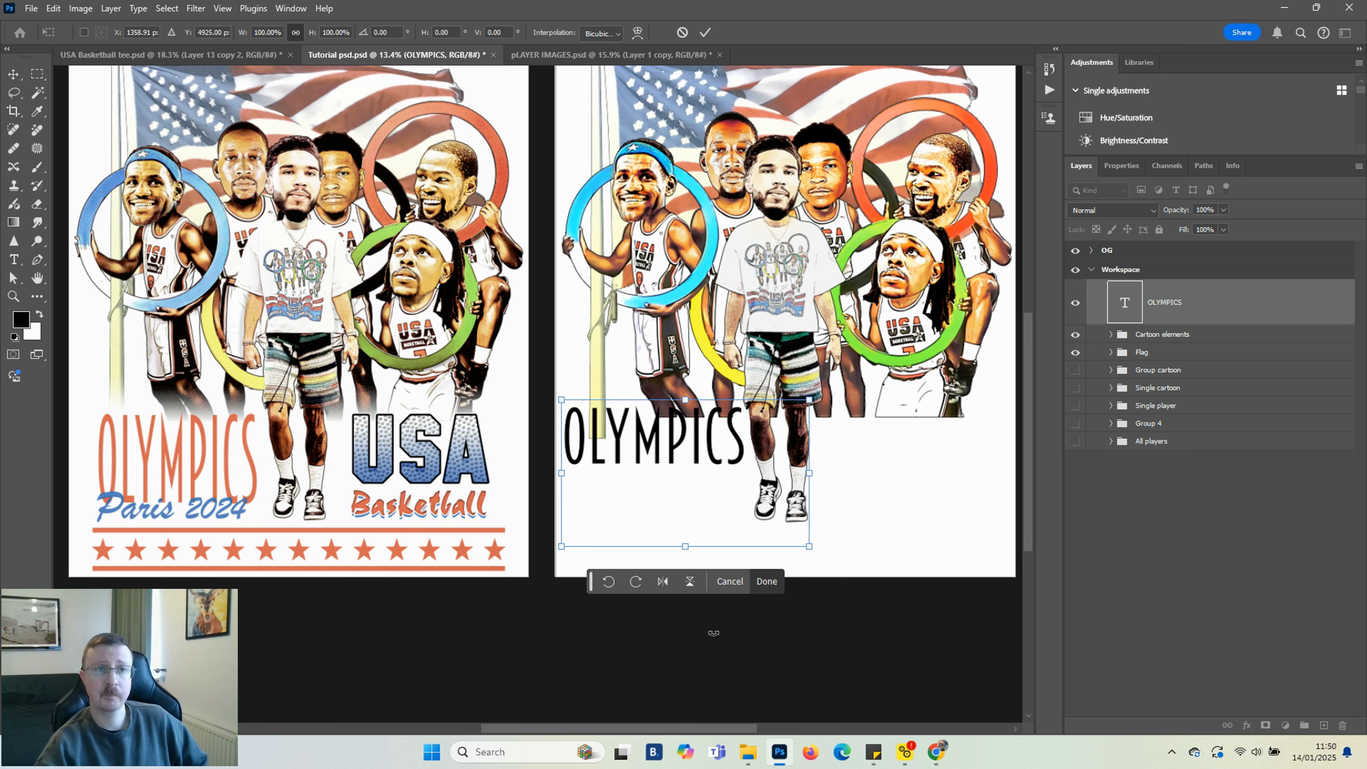
pyautogui.click(768, 581)
pyautogui.moveTo(686, 547); pyautogui.dragTo(686, 618)
pyautogui.click(773, 654)
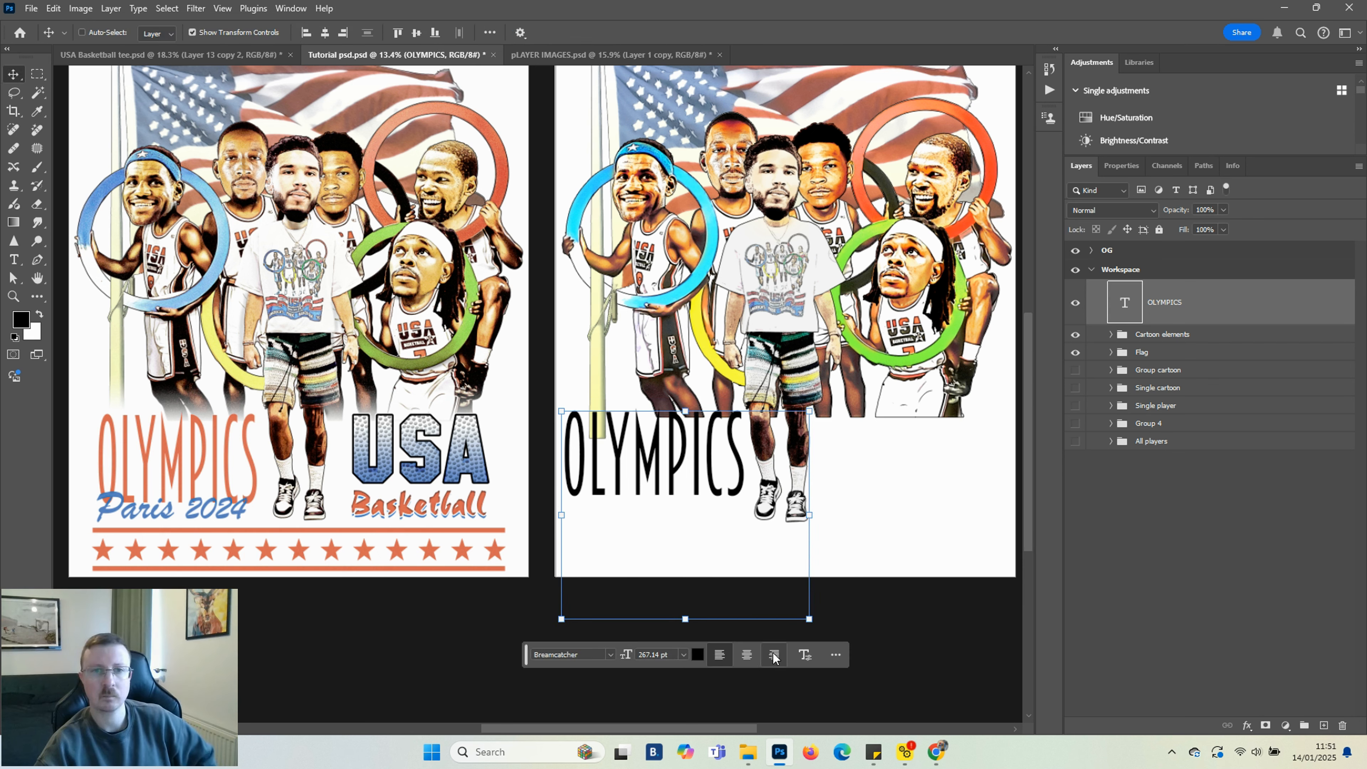
# Add a Color Overlay to the OLYMPICS text, sampling the orange from the reference design's OLYMPICS lettering
pyautogui.click(1246, 726)
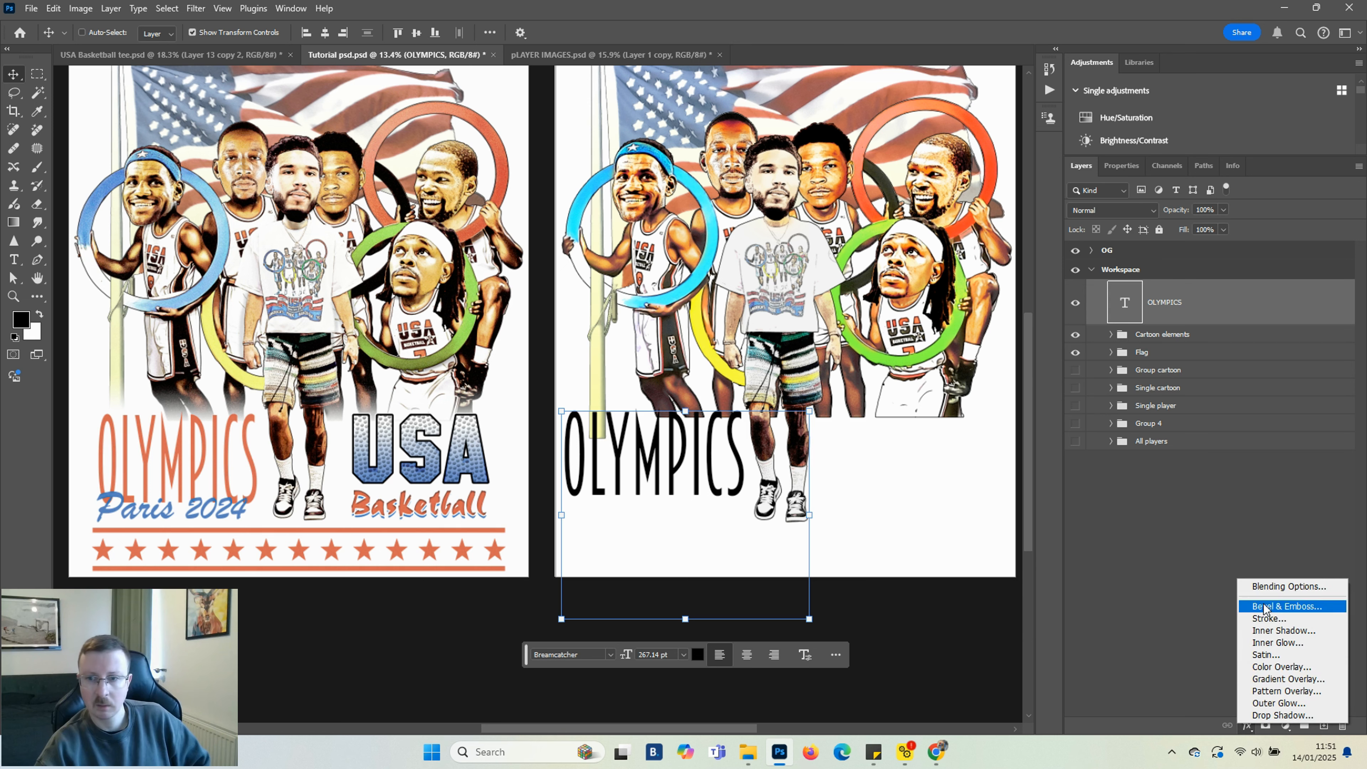
pyautogui.click(1260, 691)
pyautogui.moveTo(392, 221); pyautogui.dragTo(919, 336)
pyautogui.click(915, 404)
pyautogui.click(245, 442)
pyautogui.press('Return')
pyautogui.press('Return')
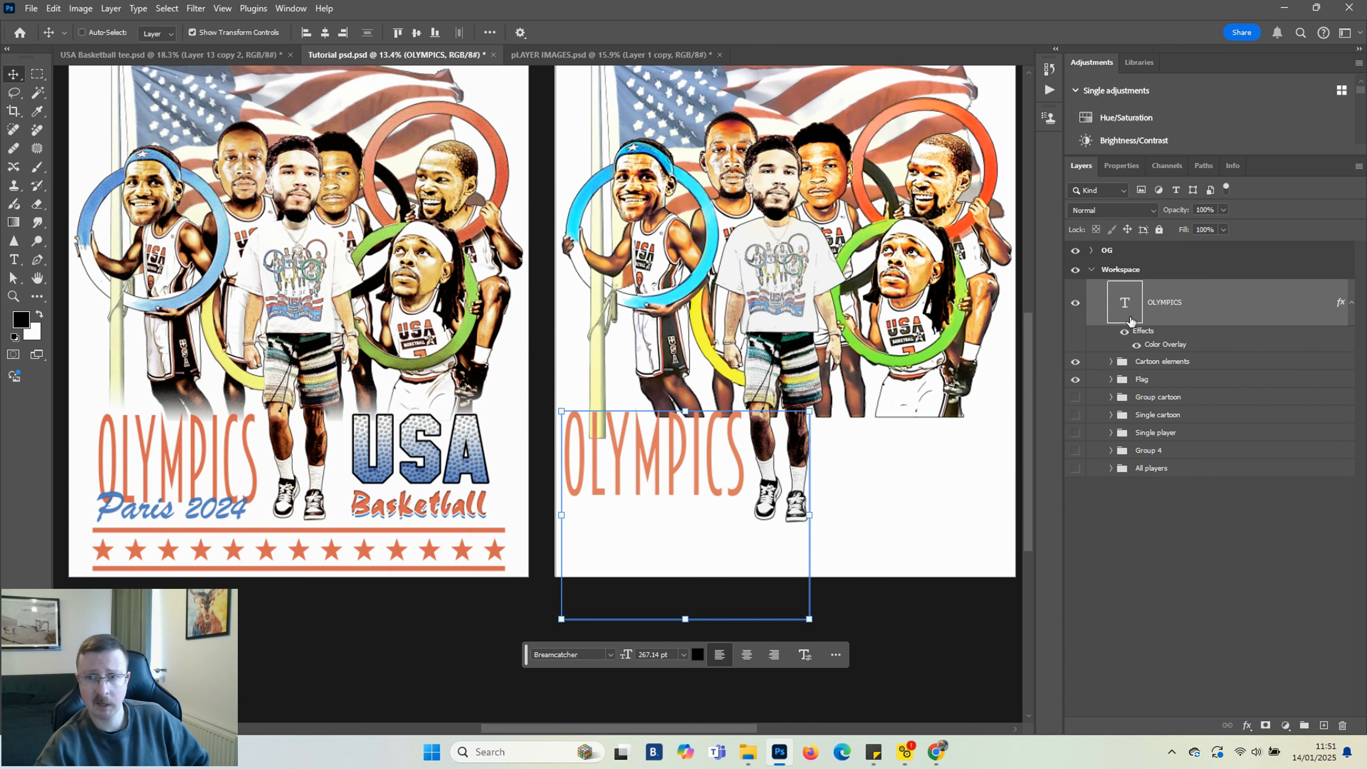
# Reopen the Color Overlay colour picker to check the sampled colour
pyautogui.doubleClick(1164, 346)
pyautogui.click(914, 404)
pyautogui.click(992, 439)
pyautogui.click(1191, 405)
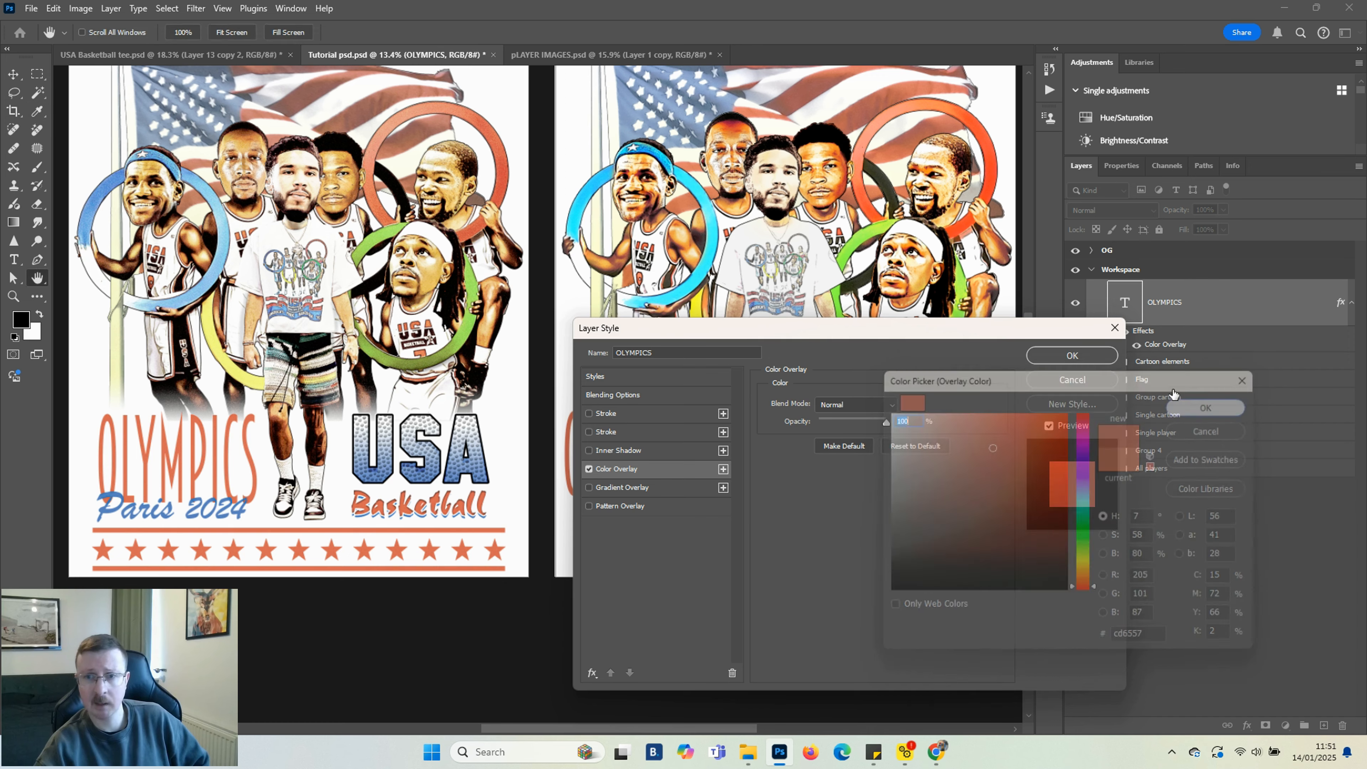
pyautogui.click(1083, 357)
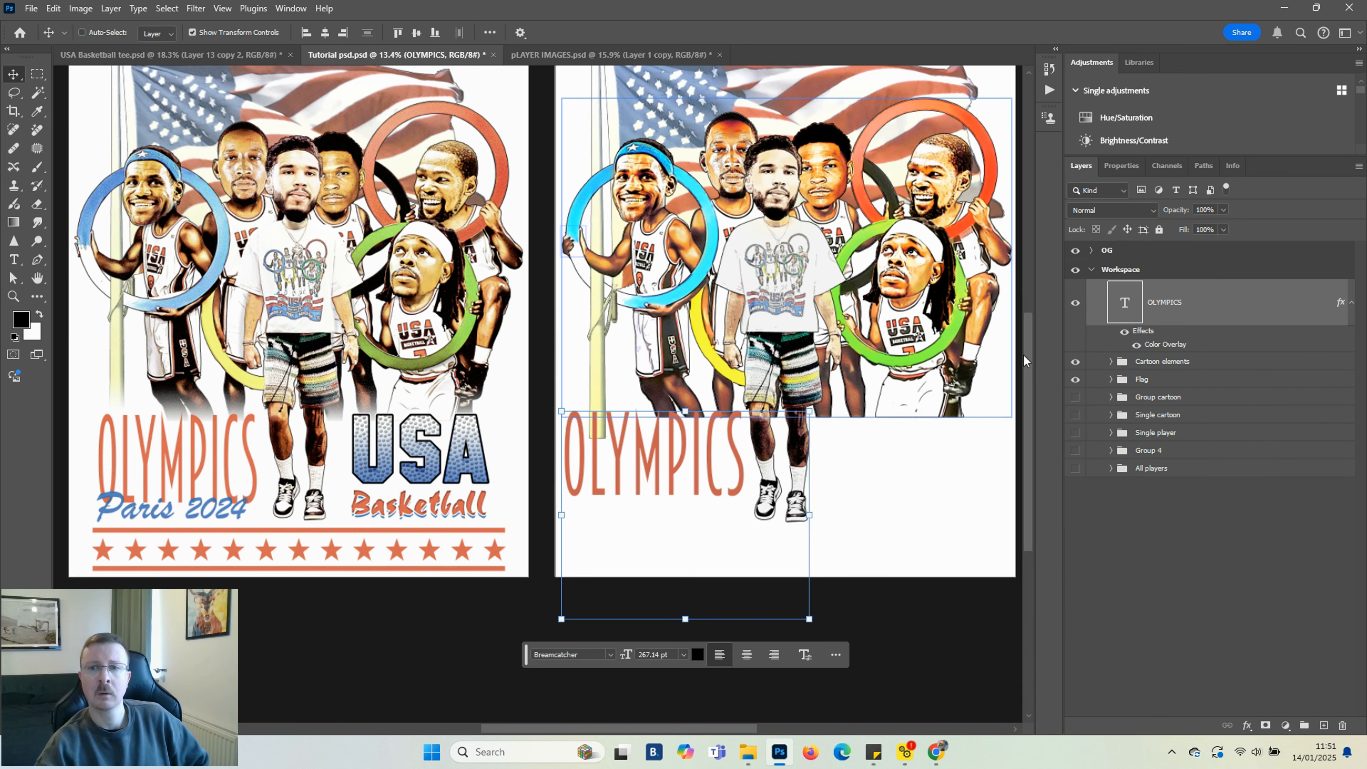
pyautogui.doubleClick(1166, 345)
pyautogui.click(913, 404)
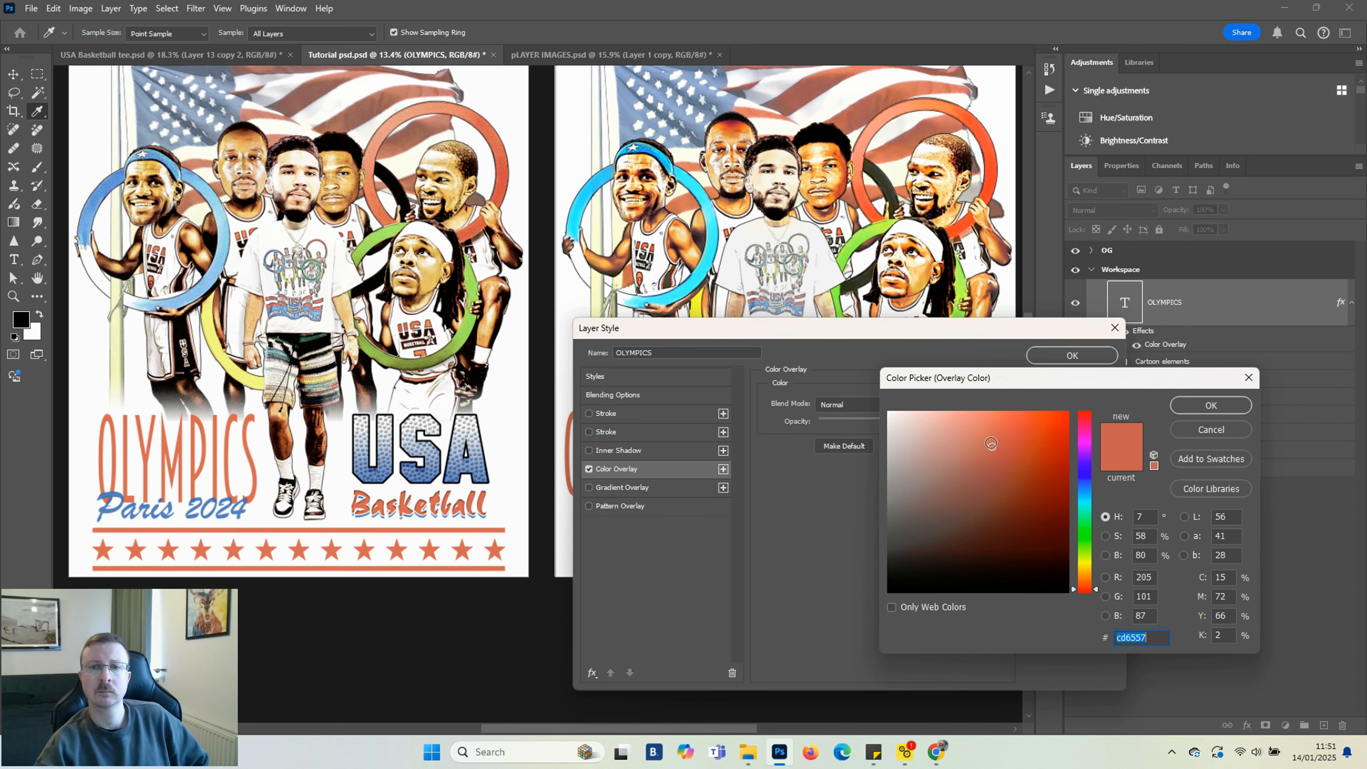
pyautogui.click(1185, 408)
pyautogui.click(1083, 353)
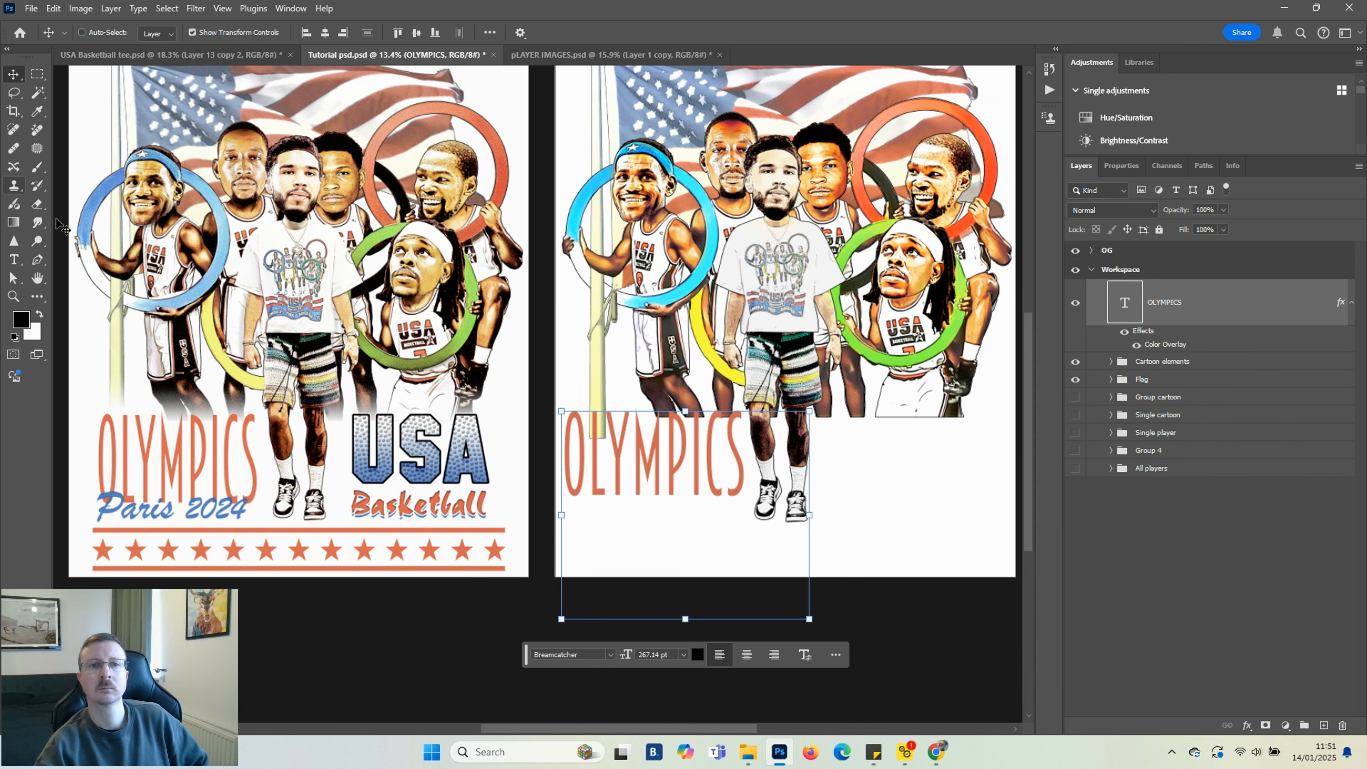
# Add a second text line reading PARIS 2024 and move it just below OLYMPICS
pyautogui.click(14, 259)
pyautogui.moveTo(588, 531); pyautogui.dragTo(953, 619)
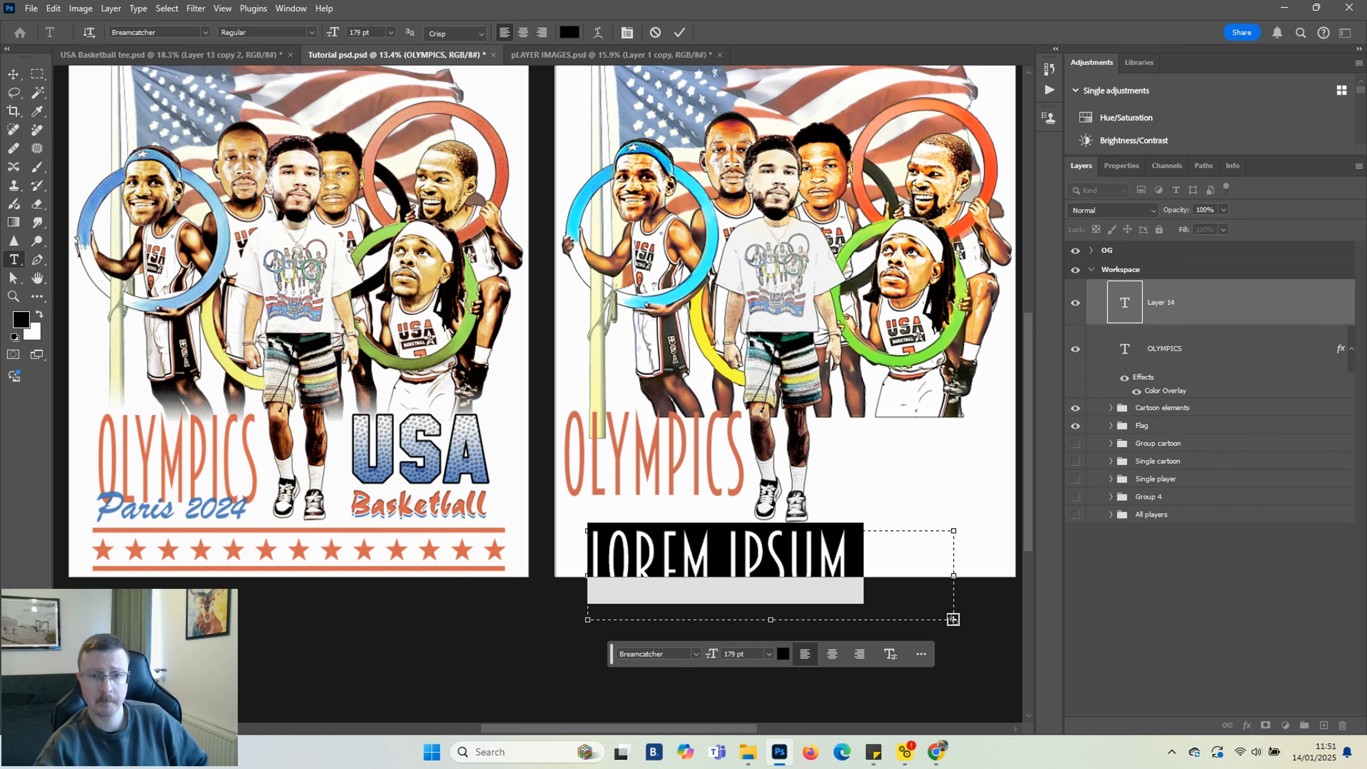
pyautogui.write('PARIS 2024')
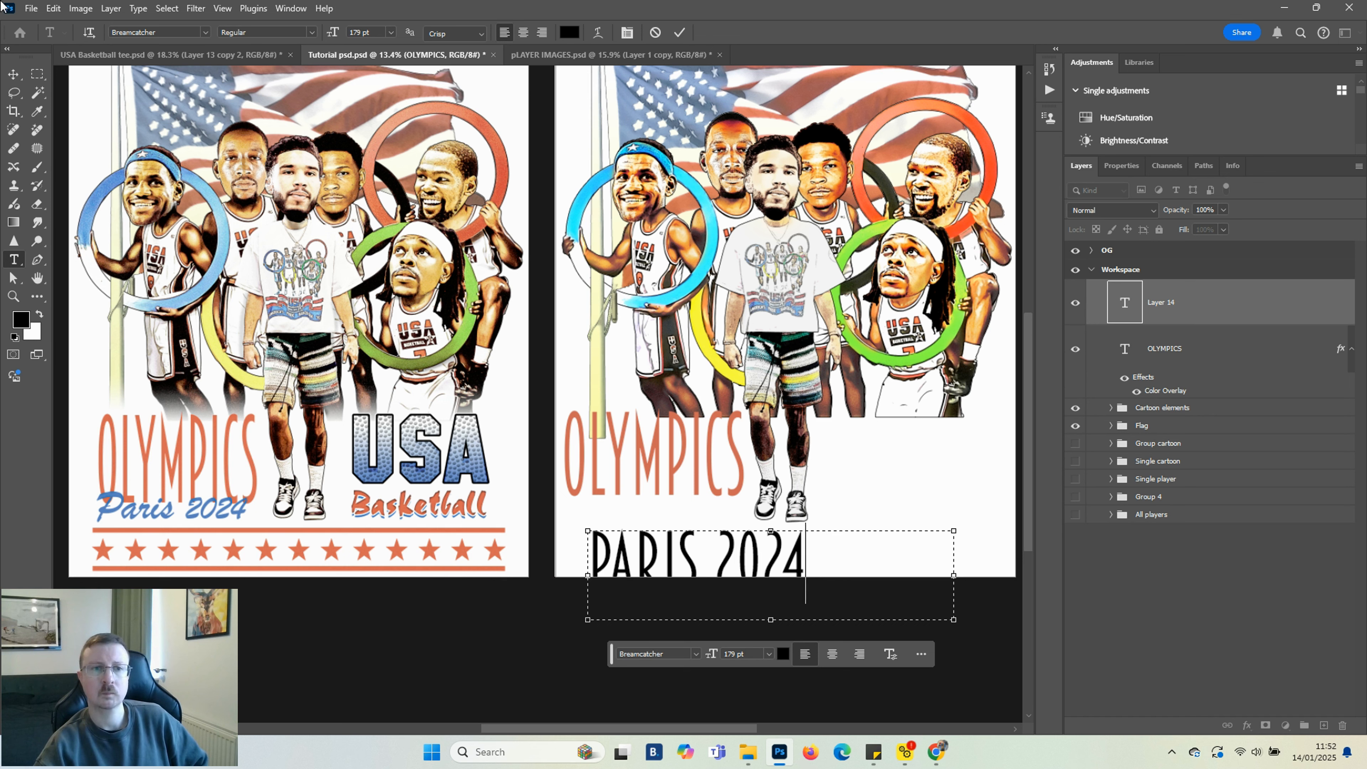
pyautogui.click(13, 74)
pyautogui.moveTo(700, 590); pyautogui.dragTo(678, 533)
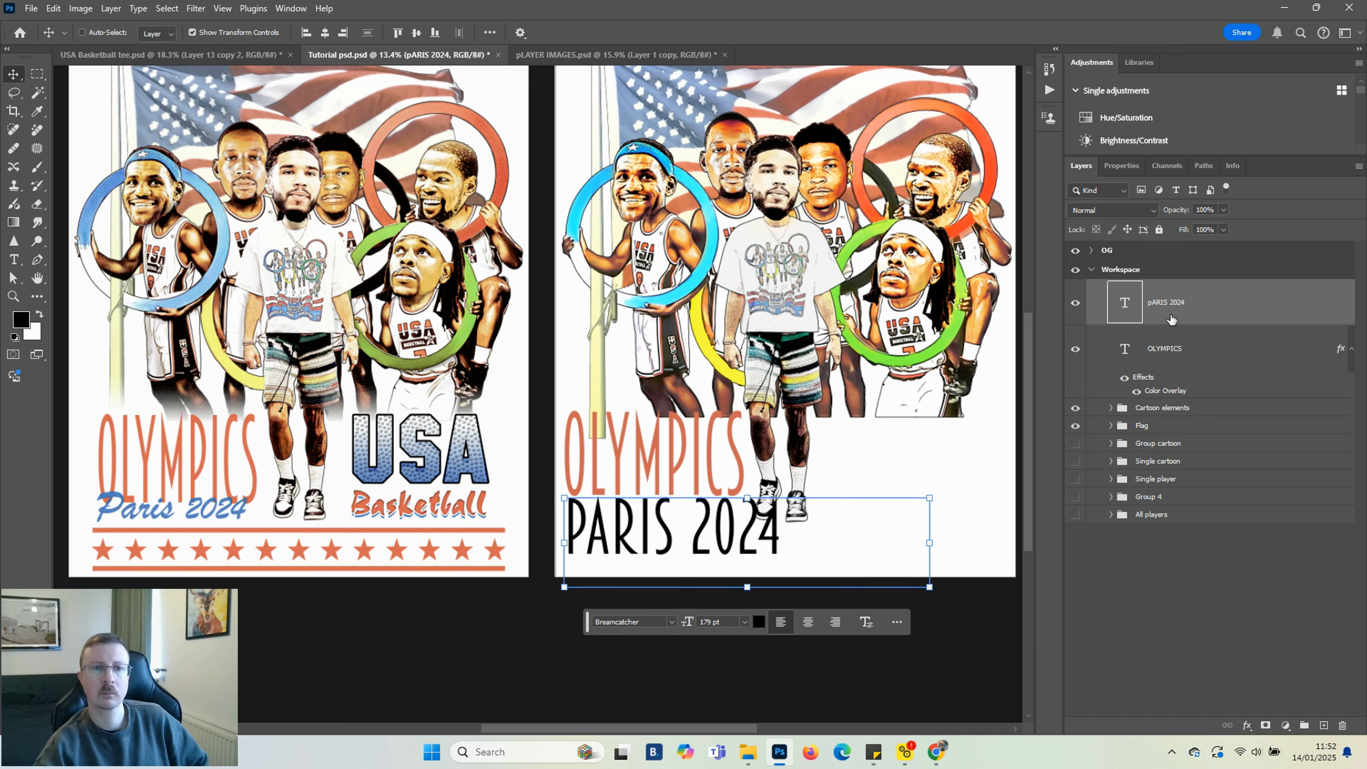
# Retype the second text line as Paris 2024 to fix its capitalisation
pyautogui.click(13, 260)
pyautogui.moveTo(790, 539); pyautogui.dragTo(541, 538)
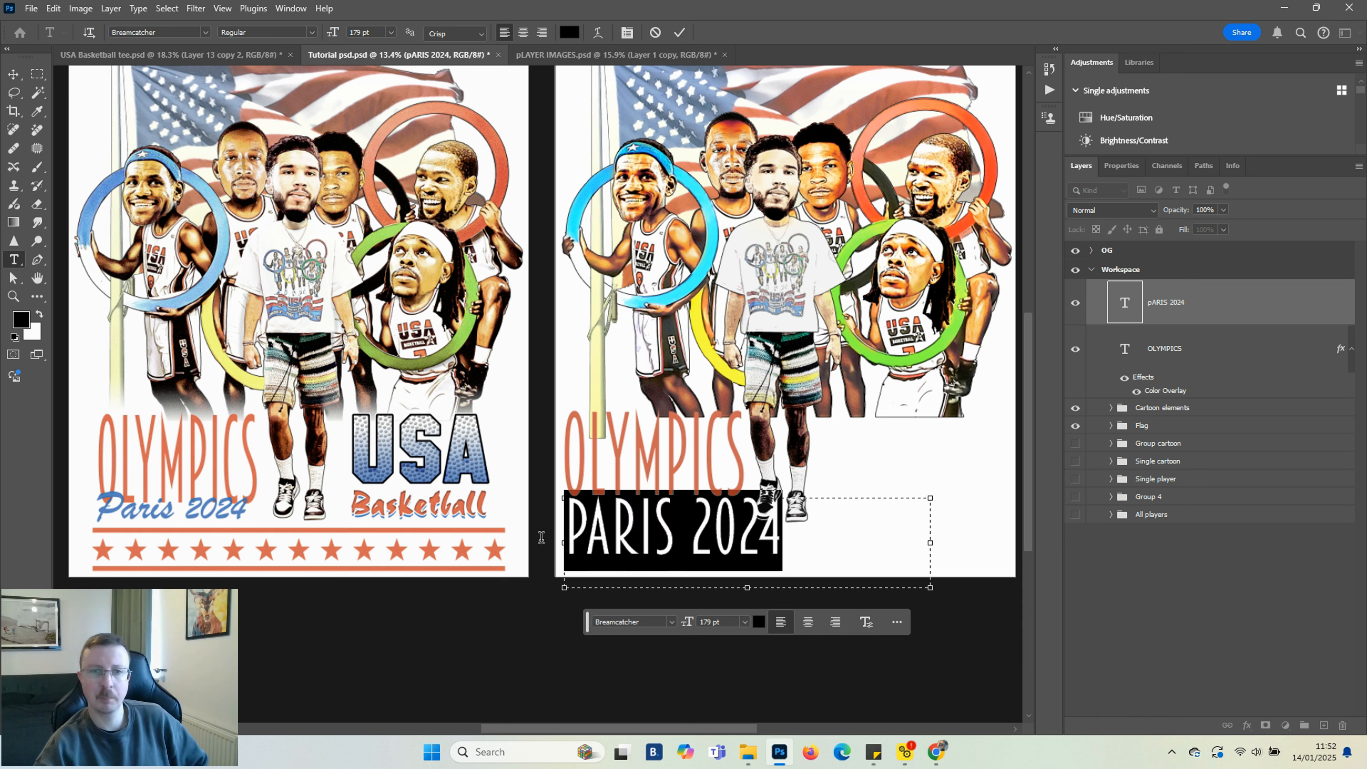
pyautogui.write('PARIS ')
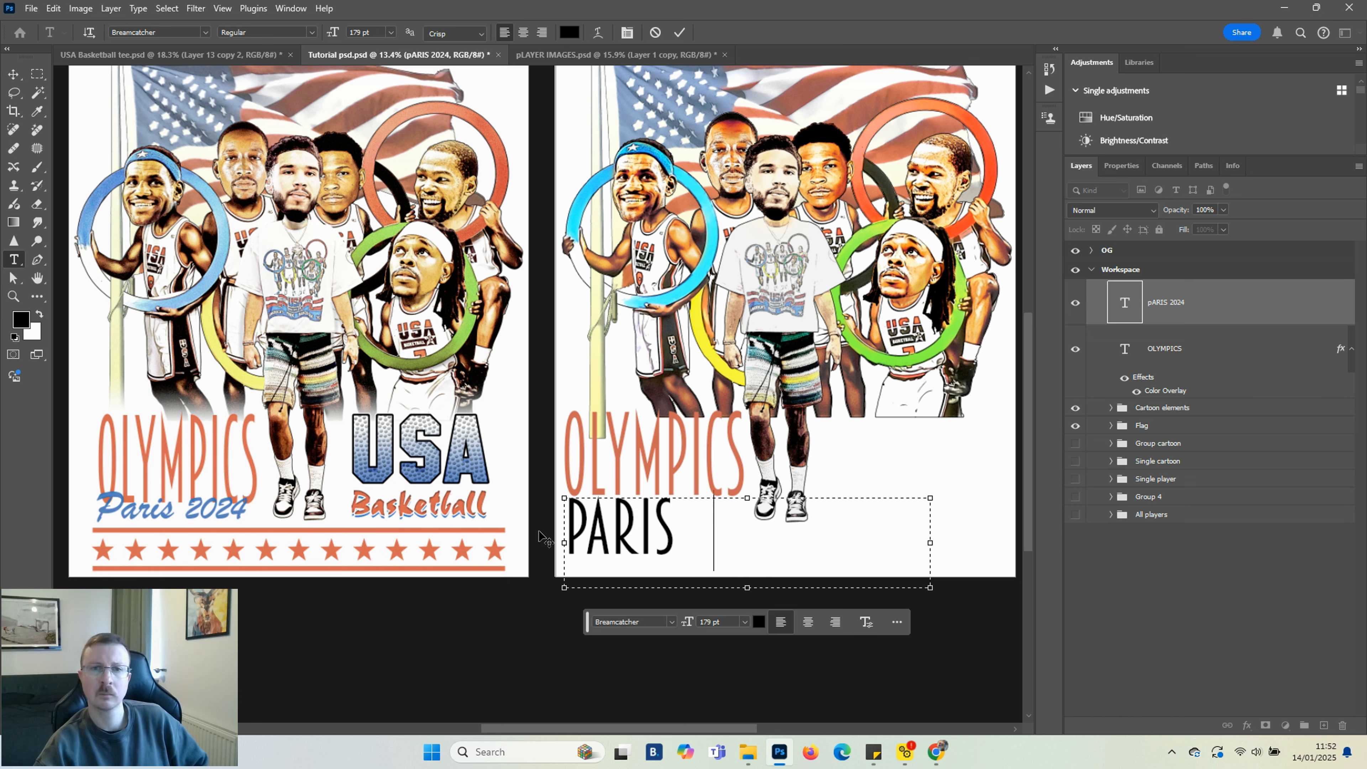
pyautogui.write('2024')
pyautogui.hotkey('ctrl', 'Return')
pyautogui.press('v')
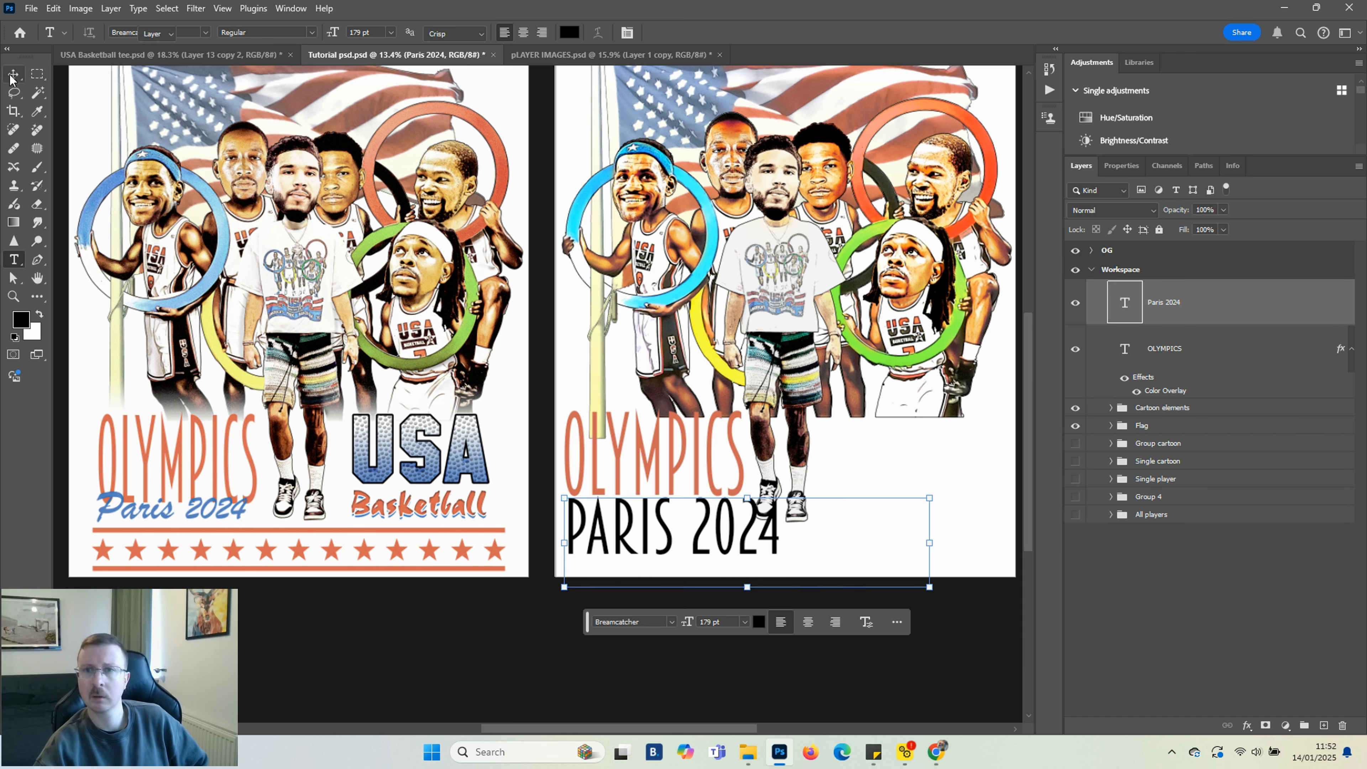
# Set the Paris 2024 text to Brush Script MT Italic at 113 pt and move it up just under OLYMPICS
pyautogui.click(672, 623)
pyautogui.write('script')
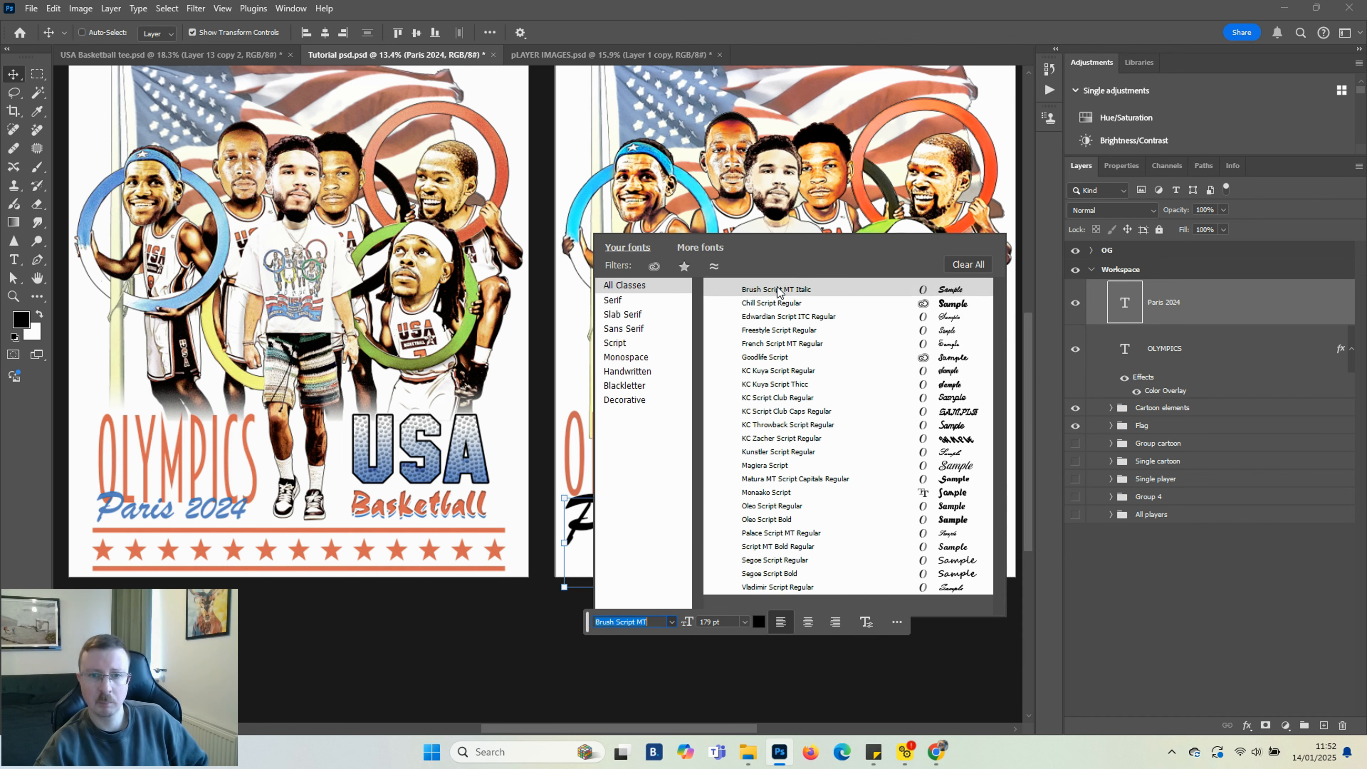
pyautogui.click(777, 290)
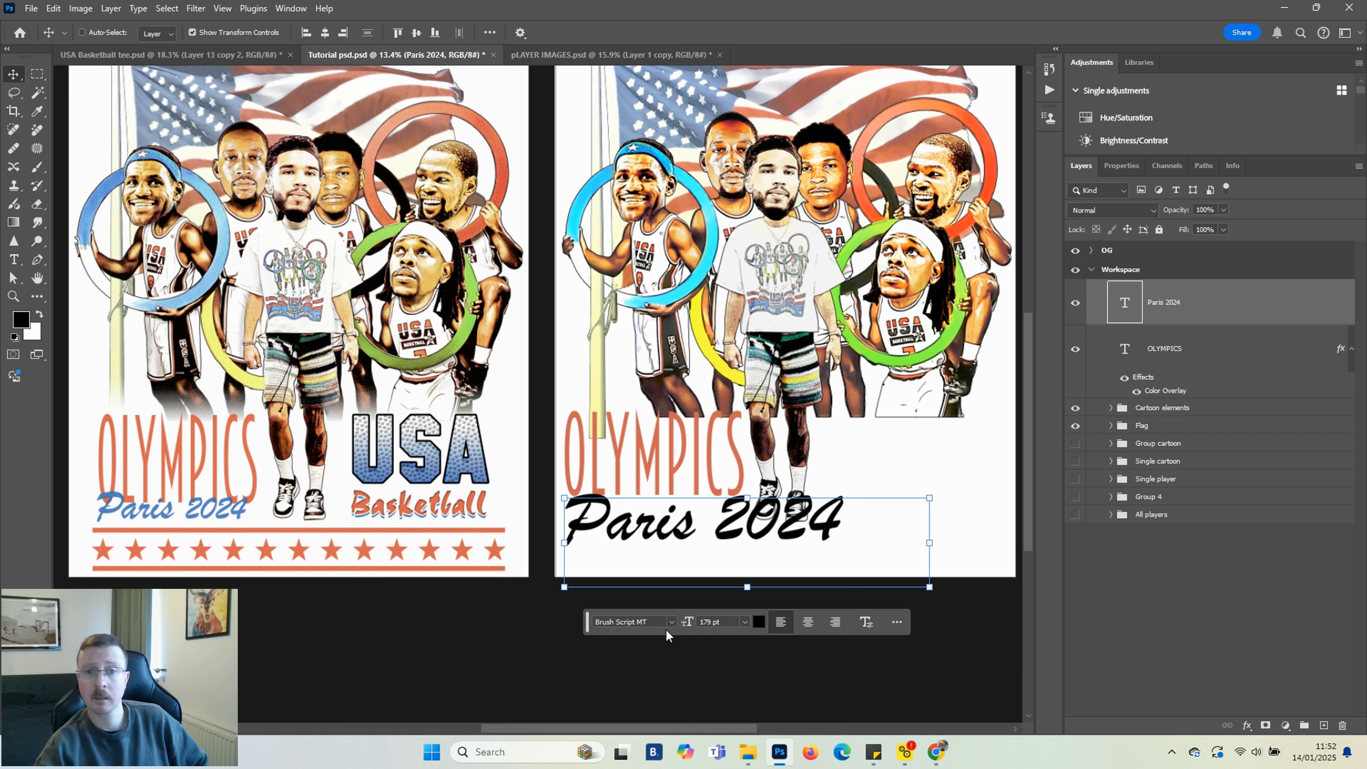
pyautogui.moveTo(689, 622); pyautogui.dragTo(639, 618)
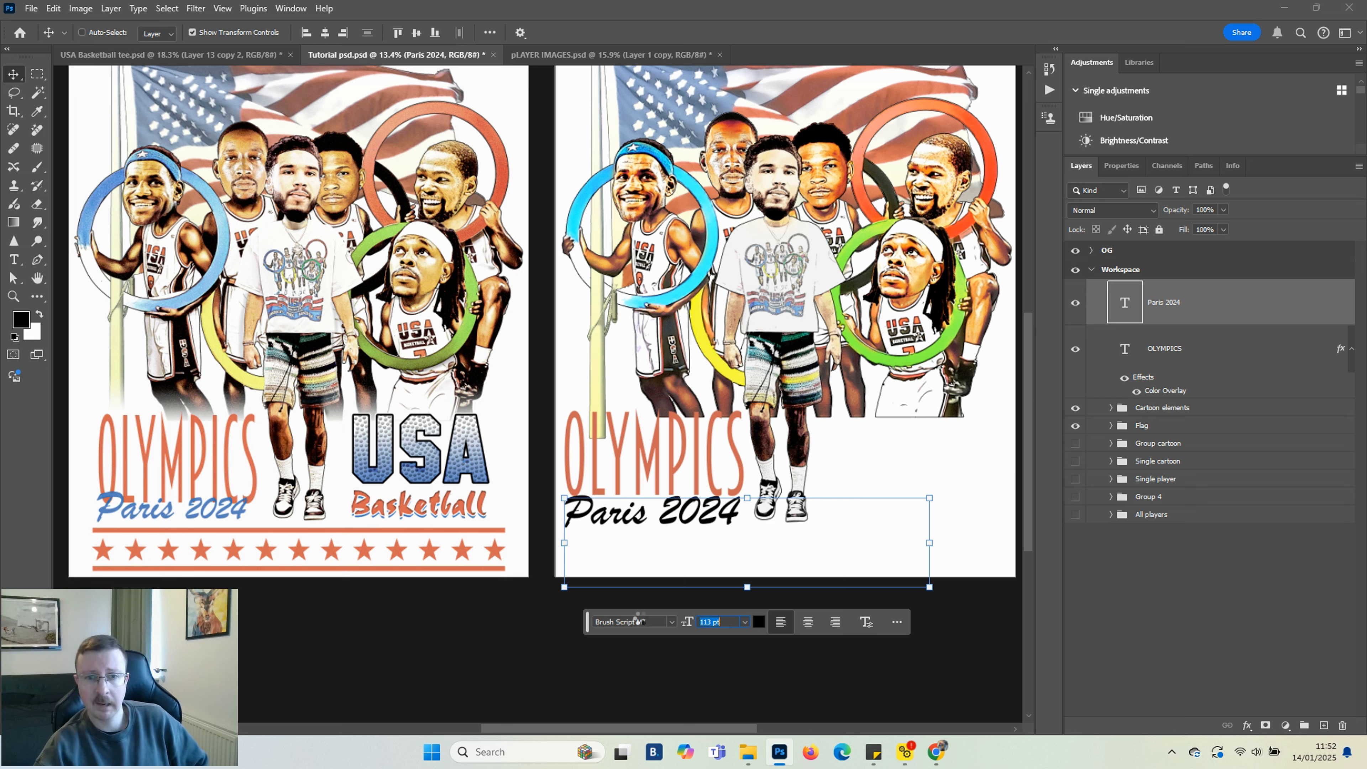
pyautogui.moveTo(691, 510); pyautogui.dragTo(694, 496)
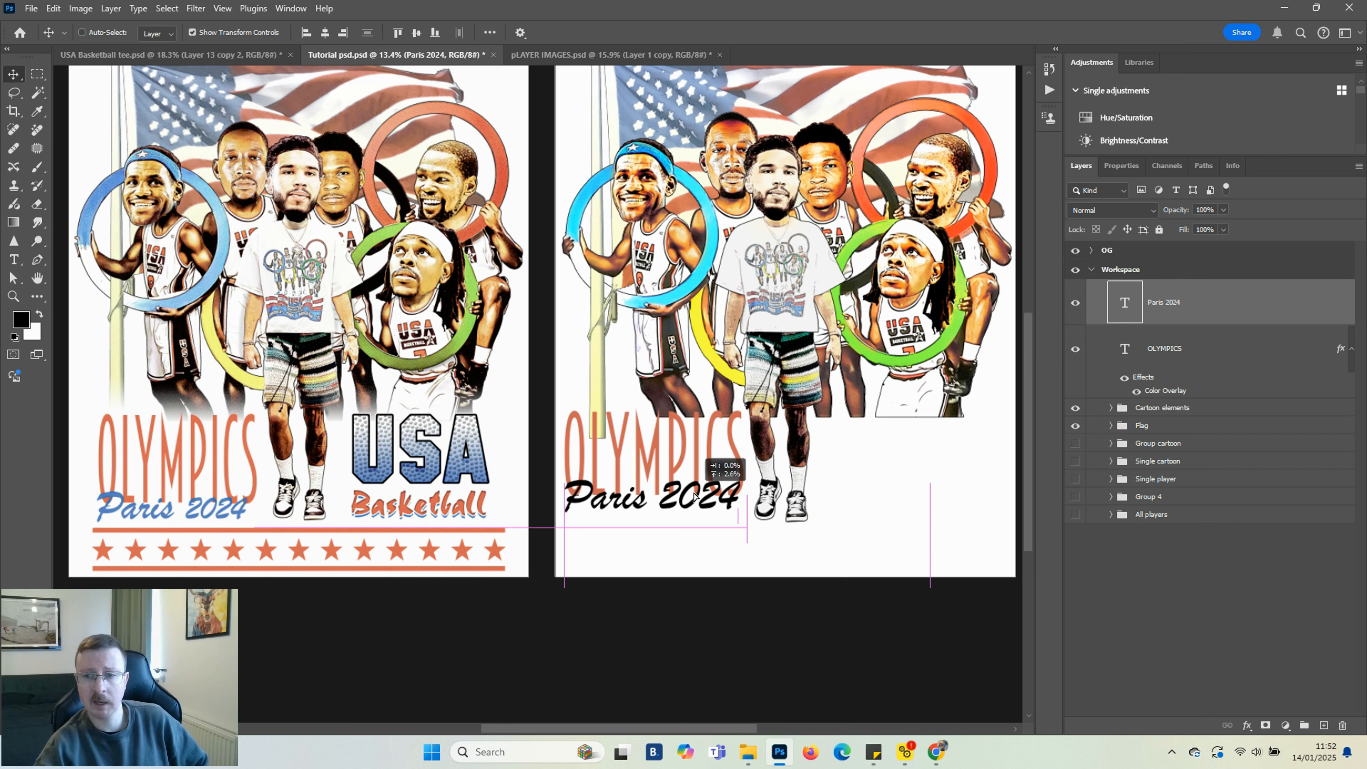
pyautogui.moveTo(694, 497); pyautogui.dragTo(694, 496)
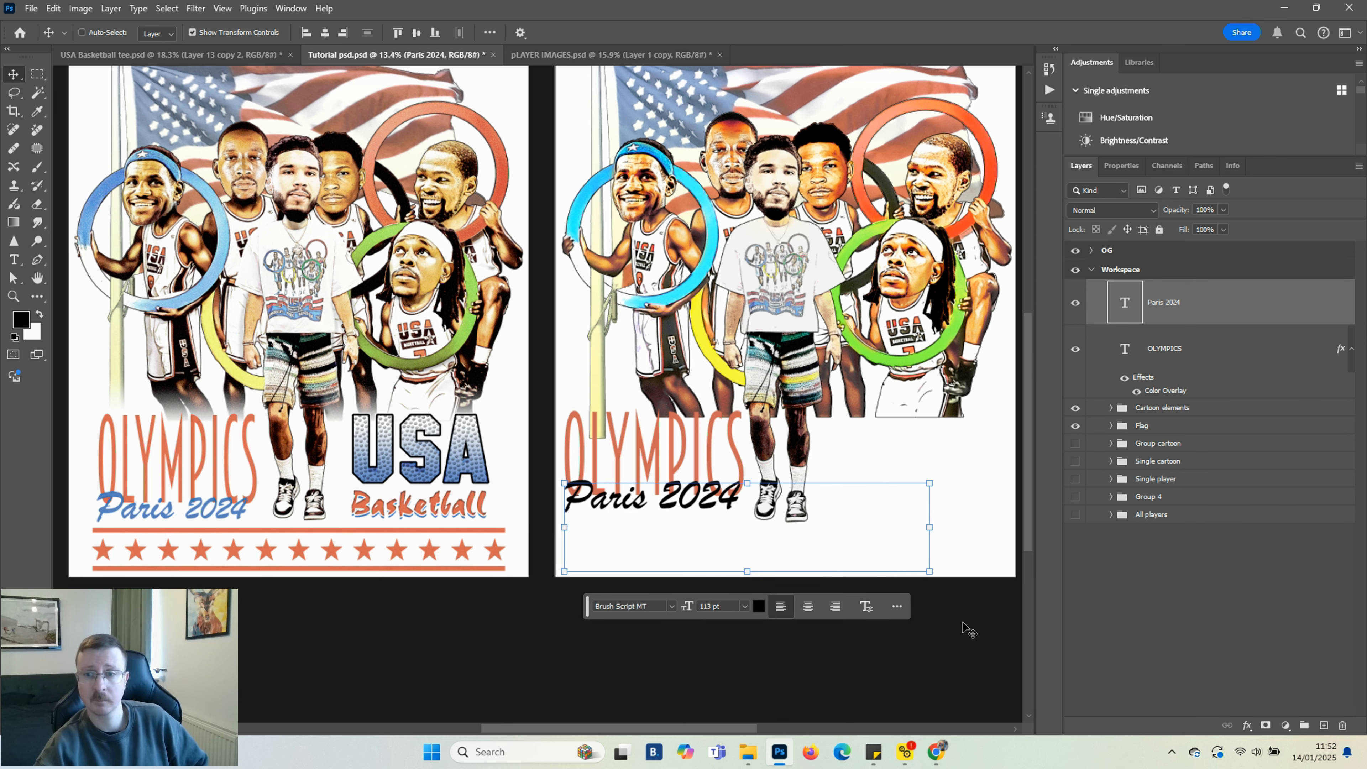
# Select the text, cartoon and flag layers together and nudge them all down a little on the canvas
pyautogui.scroll(2, 967, 633)
pyautogui.scroll(1, 959, 644)
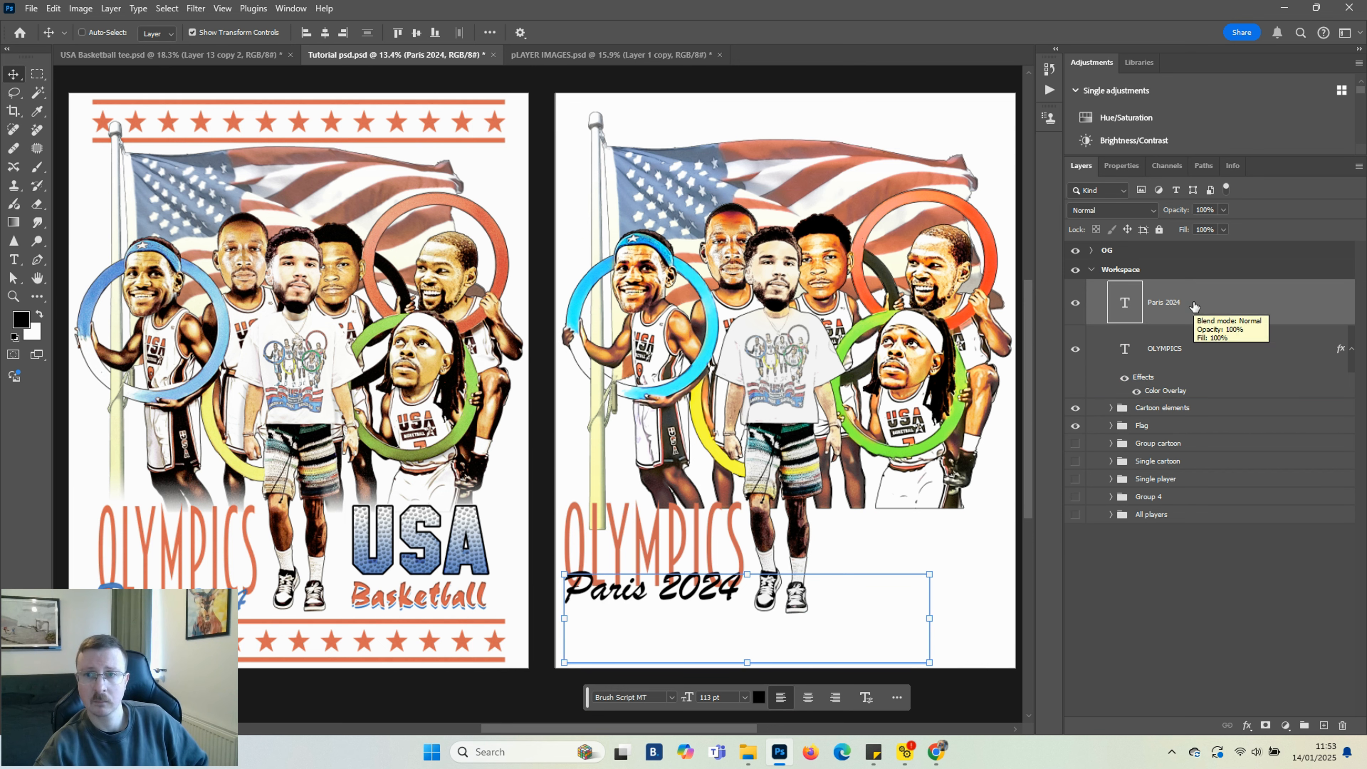
pyautogui.keyDown('shift'); pyautogui.click(1155, 427); pyautogui.keyUp('shift')
pyautogui.hotkey('shift', 'Down')
pyautogui.hotkey('shift', 'Down')
pyautogui.hotkey('shift', 'Down')
pyautogui.hotkey('shift', 'Down')
pyautogui.hotkey('shift', 'Down')
pyautogui.hotkey('shift', 'Down')
pyautogui.hotkey('shift', 'Down')
pyautogui.hotkey('shift', 'Down')
pyautogui.hotkey('shift', 'Down')
pyautogui.hotkey('shift', 'Down')
pyautogui.hotkey('shift', 'Down')
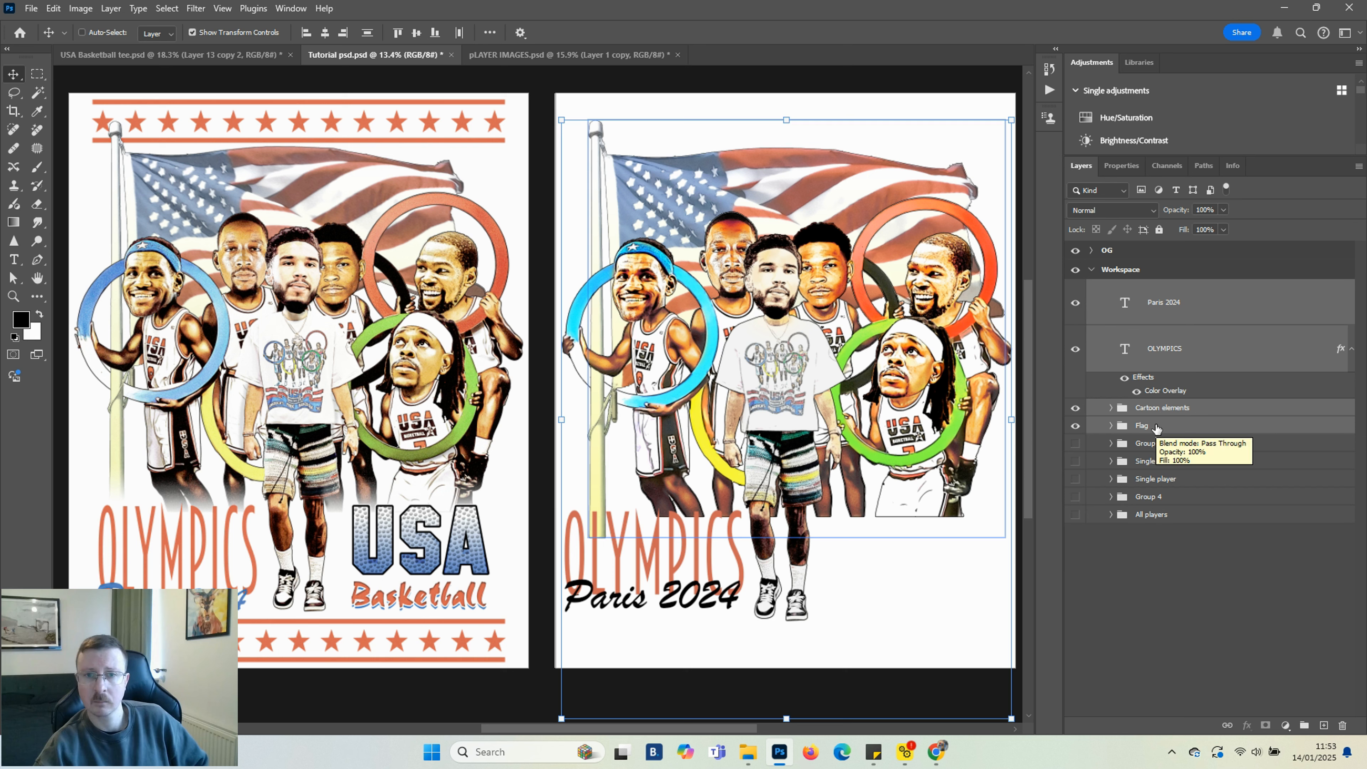
pyautogui.hotkey('shift', 'Down')
pyautogui.hotkey('shift', 'Down')
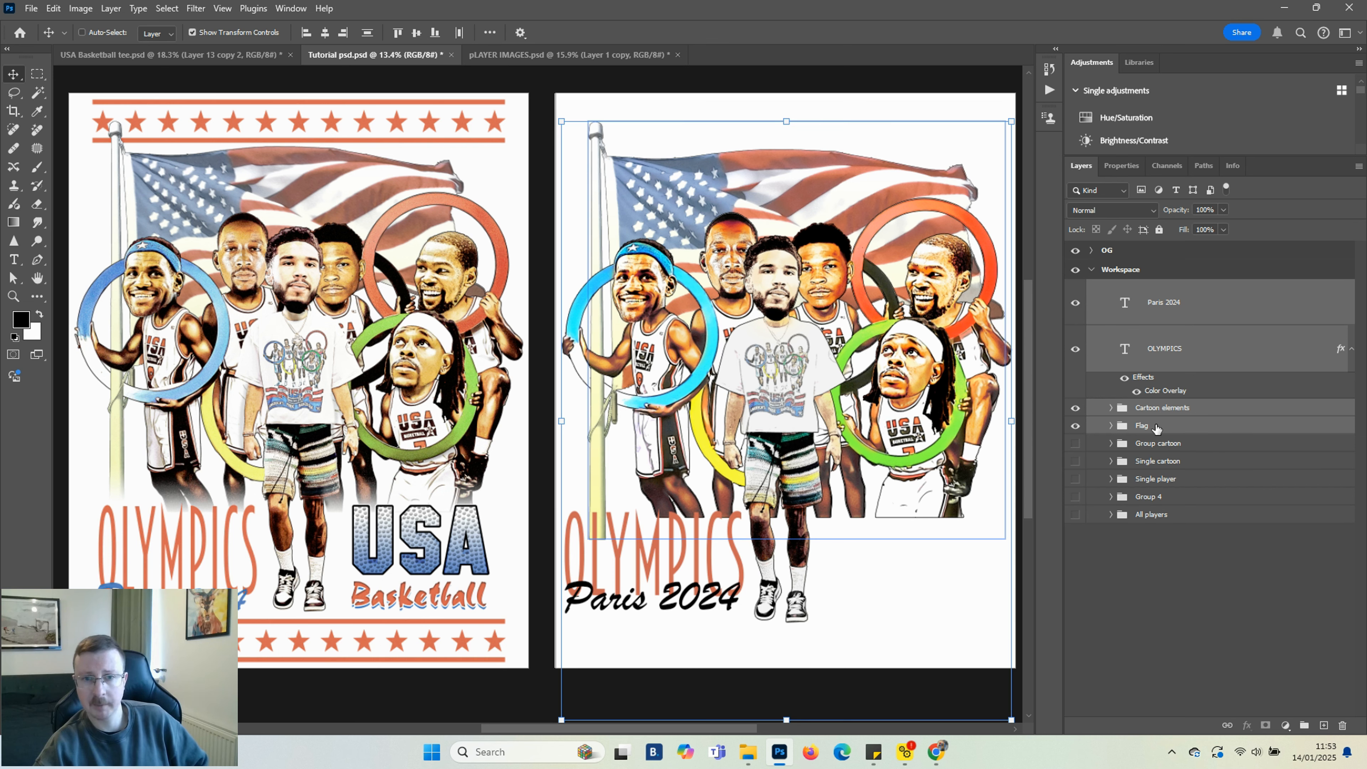
pyautogui.click(1282, 592)
# Scale the Paris 2024 text up to about 118.61 pt and nudge it slightly down
pyautogui.keyDown('ctrl'); pyautogui.click(738, 588); pyautogui.keyUp('ctrl')
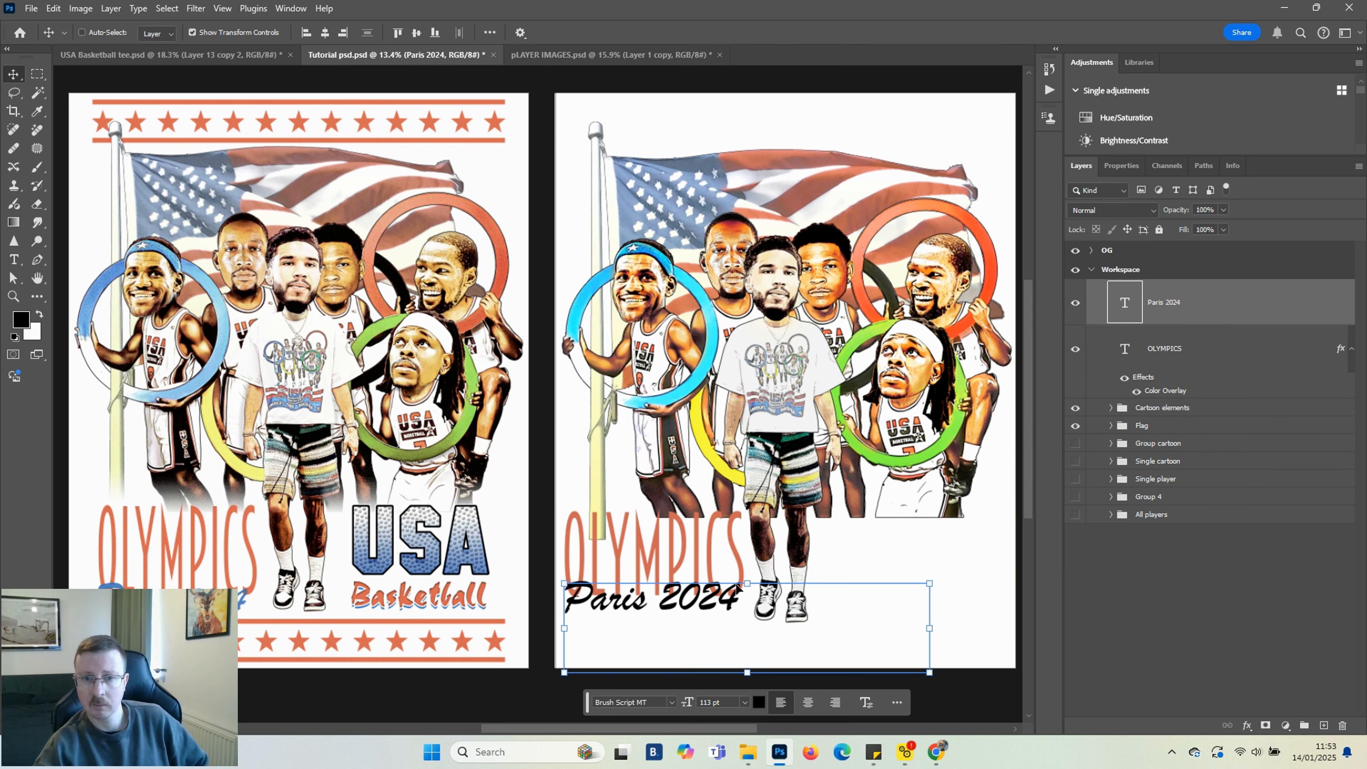
pyautogui.click(748, 584)
pyautogui.moveTo(748, 573); pyautogui.dragTo(747, 579)
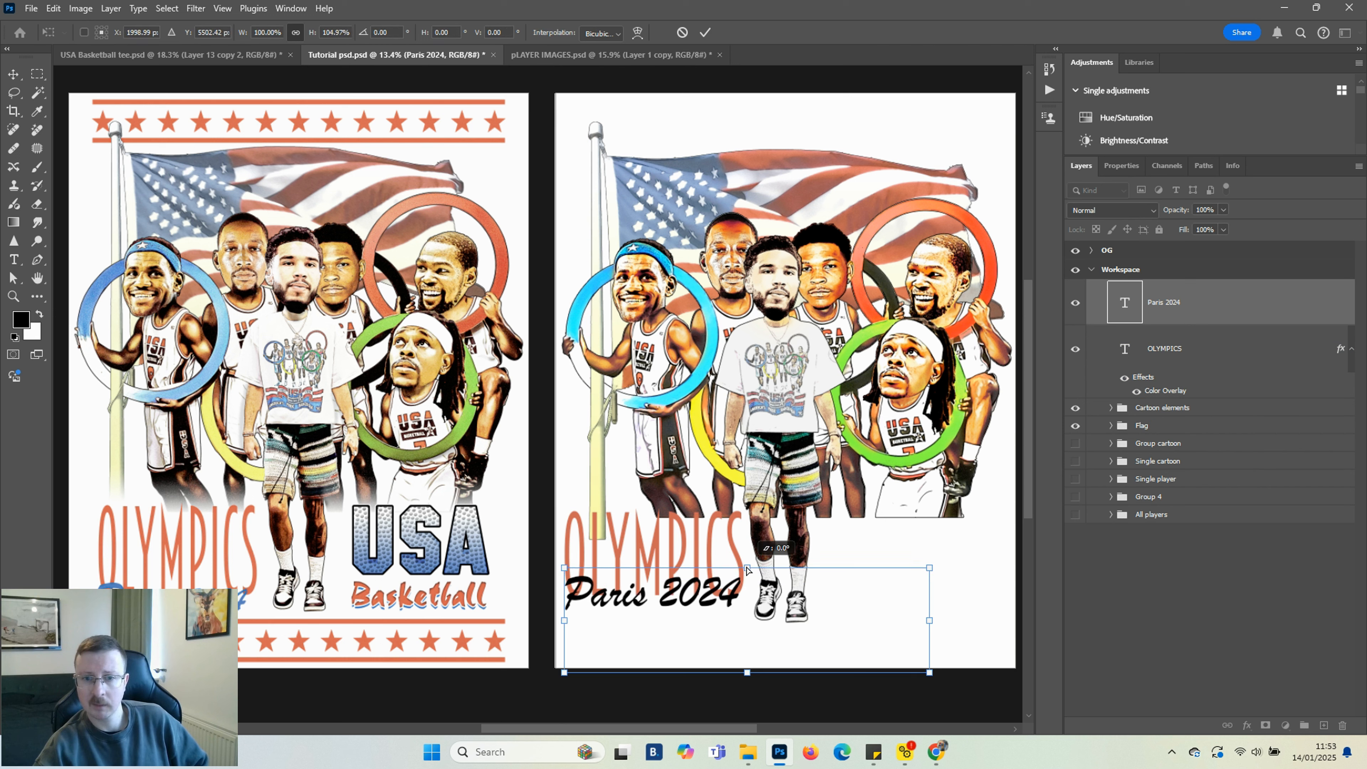
pyautogui.click(839, 710)
pyautogui.press('Down')
pyautogui.press('Down')
pyautogui.press('Down')
pyautogui.press('Down')
pyautogui.press('Down')
pyautogui.press('Down')
pyautogui.press('Down')
pyautogui.press('Down')
pyautogui.press('Down')
pyautogui.press('Down')
pyautogui.press('Down')
pyautogui.press('Down')
pyautogui.press('Down')
pyautogui.press('Down')
pyautogui.press('Down')
pyautogui.press('Down')
pyautogui.press('Down')
pyautogui.press('Down')
pyautogui.press('Down')
pyautogui.press('Down')
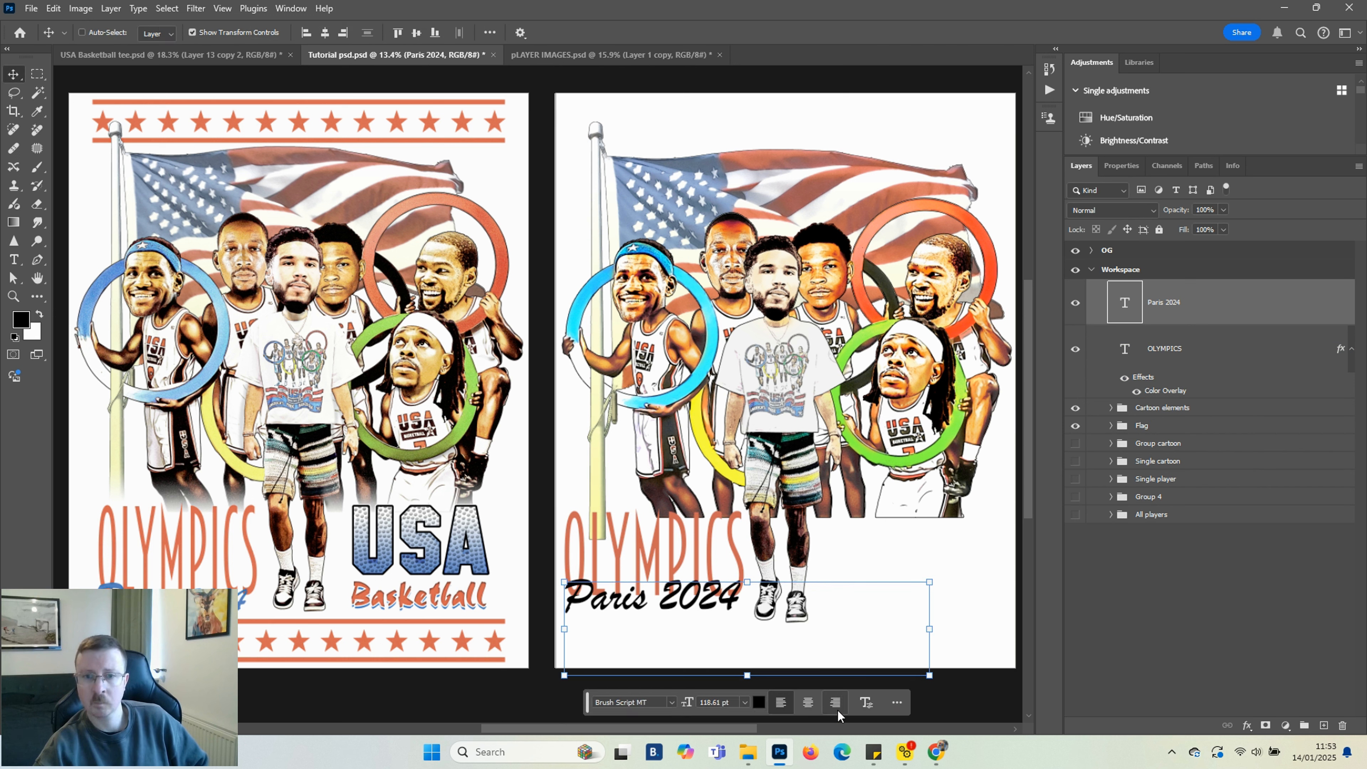
# Add a Color Overlay to the Paris 2024 text using the blue #5e89c4
pyautogui.click(1248, 727)
pyautogui.click(1276, 668)
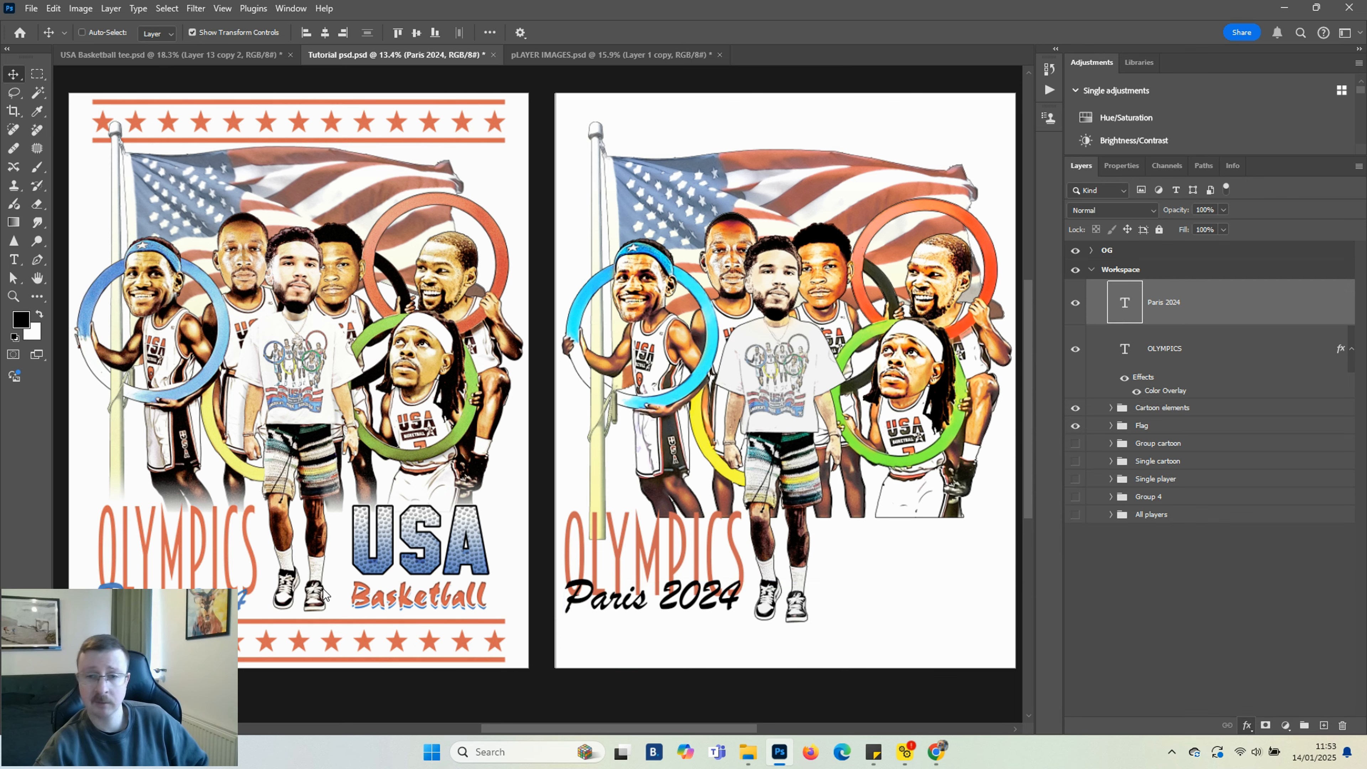
pyautogui.click(910, 404)
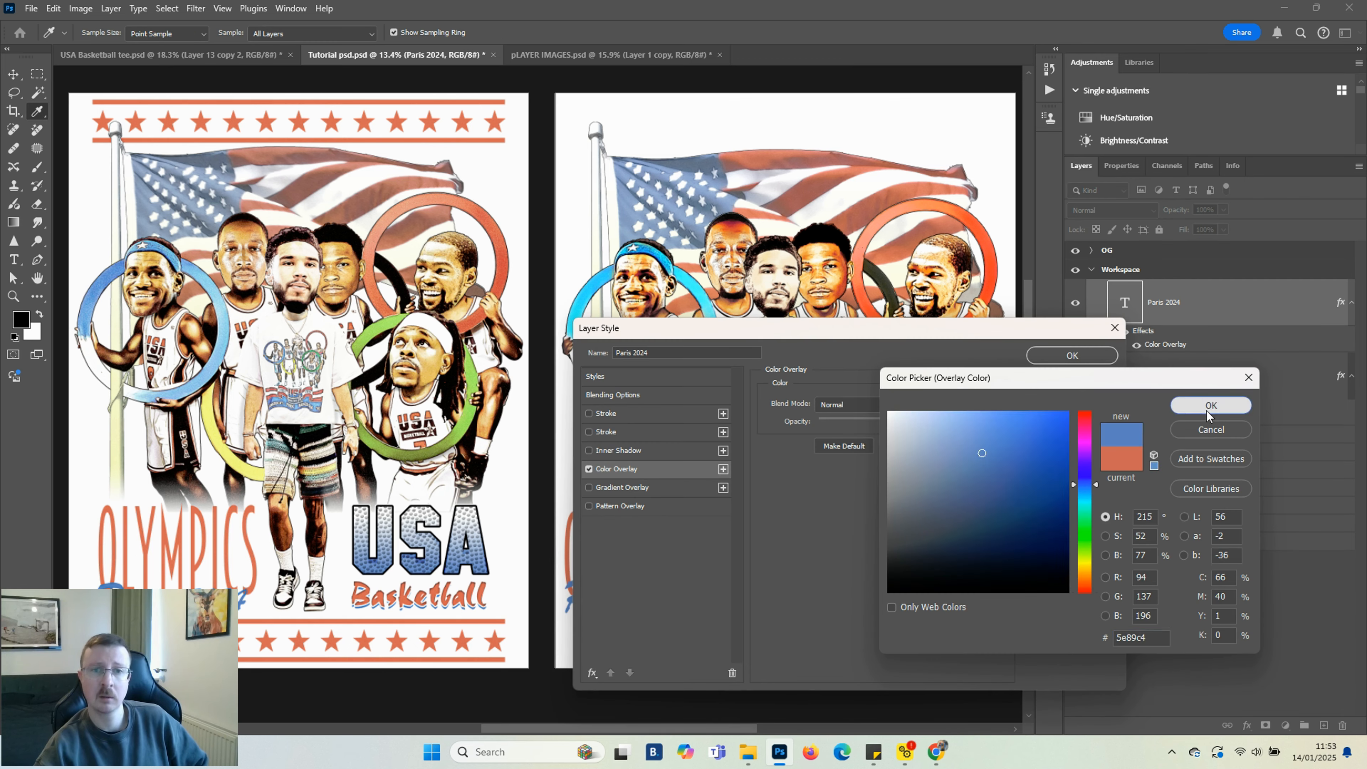
pyautogui.click(1212, 405)
pyautogui.click(1073, 355)
pyautogui.click(1260, 618)
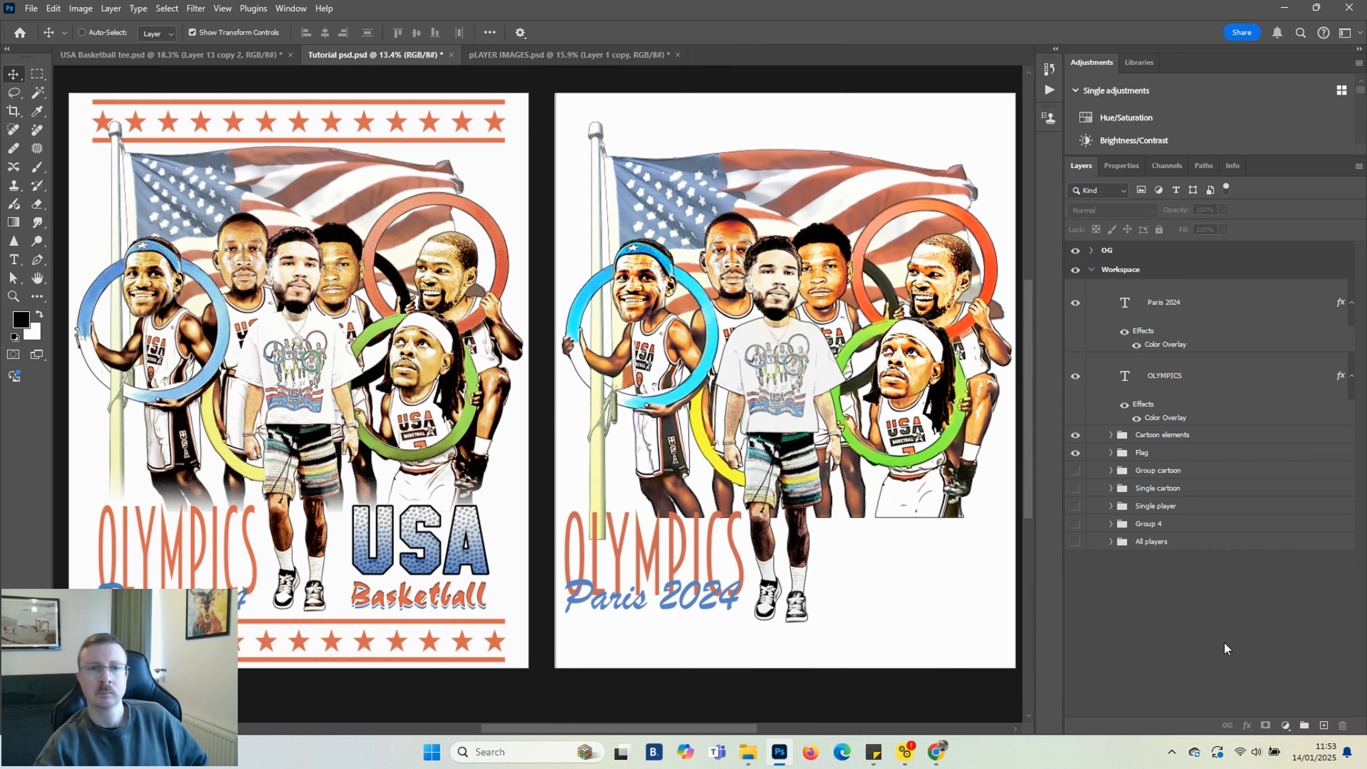
# Create a new text box to the right of OLYMPICS and enter USA
pyautogui.click(1206, 302)
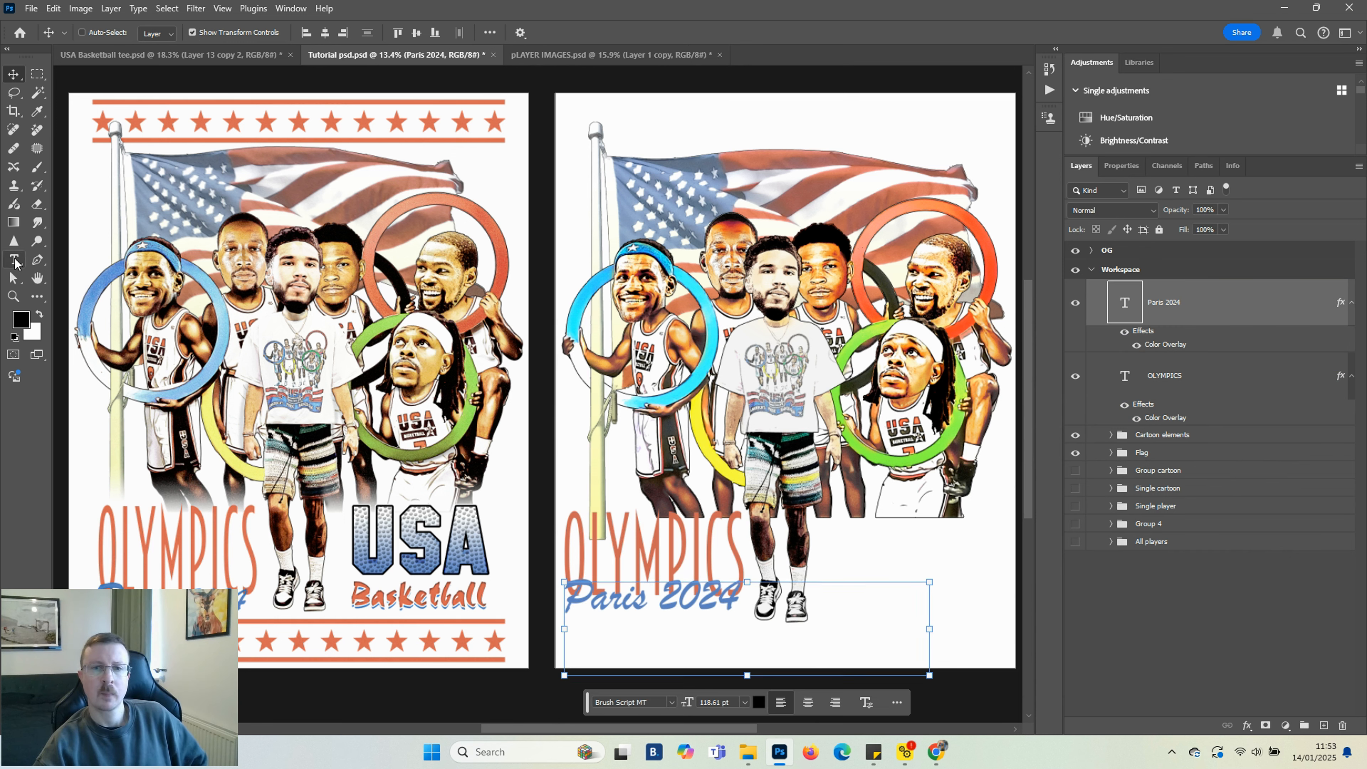
pyautogui.click(15, 260)
pyautogui.moveTo(818, 513); pyautogui.dragTo(997, 601)
pyautogui.write('U')
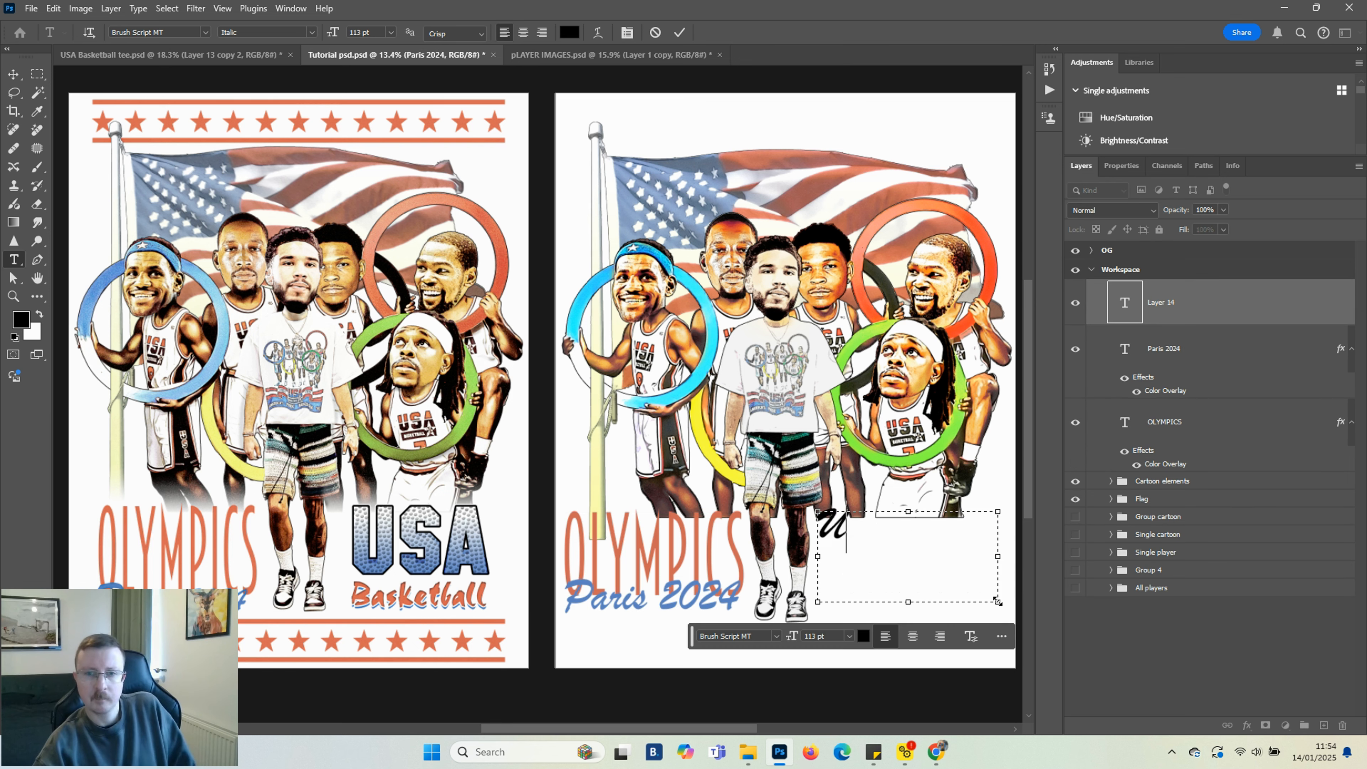
pyautogui.write('SA')
pyautogui.hotkey('ctrl', 'Return')
pyautogui.press('v')
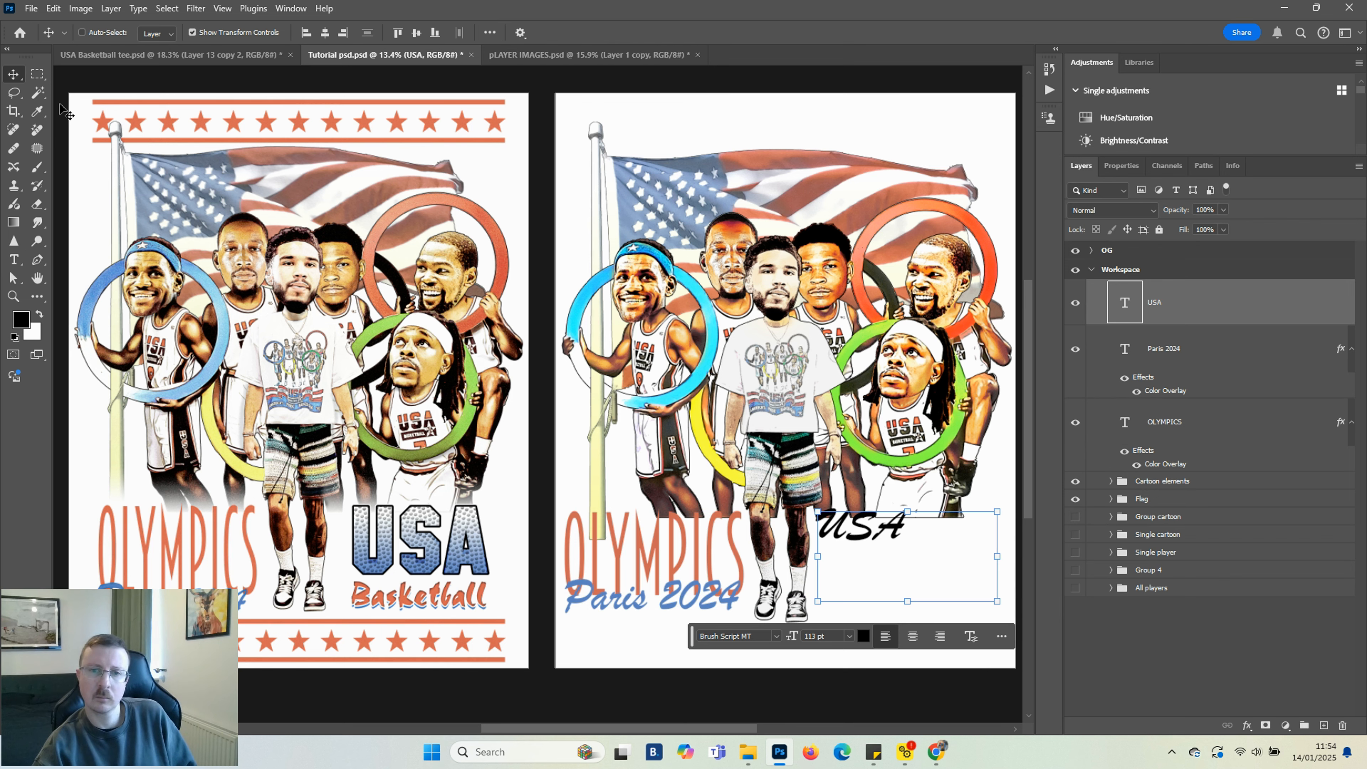
# Change the USA text font to SF Collegiate Solid
pyautogui.click(776, 636)
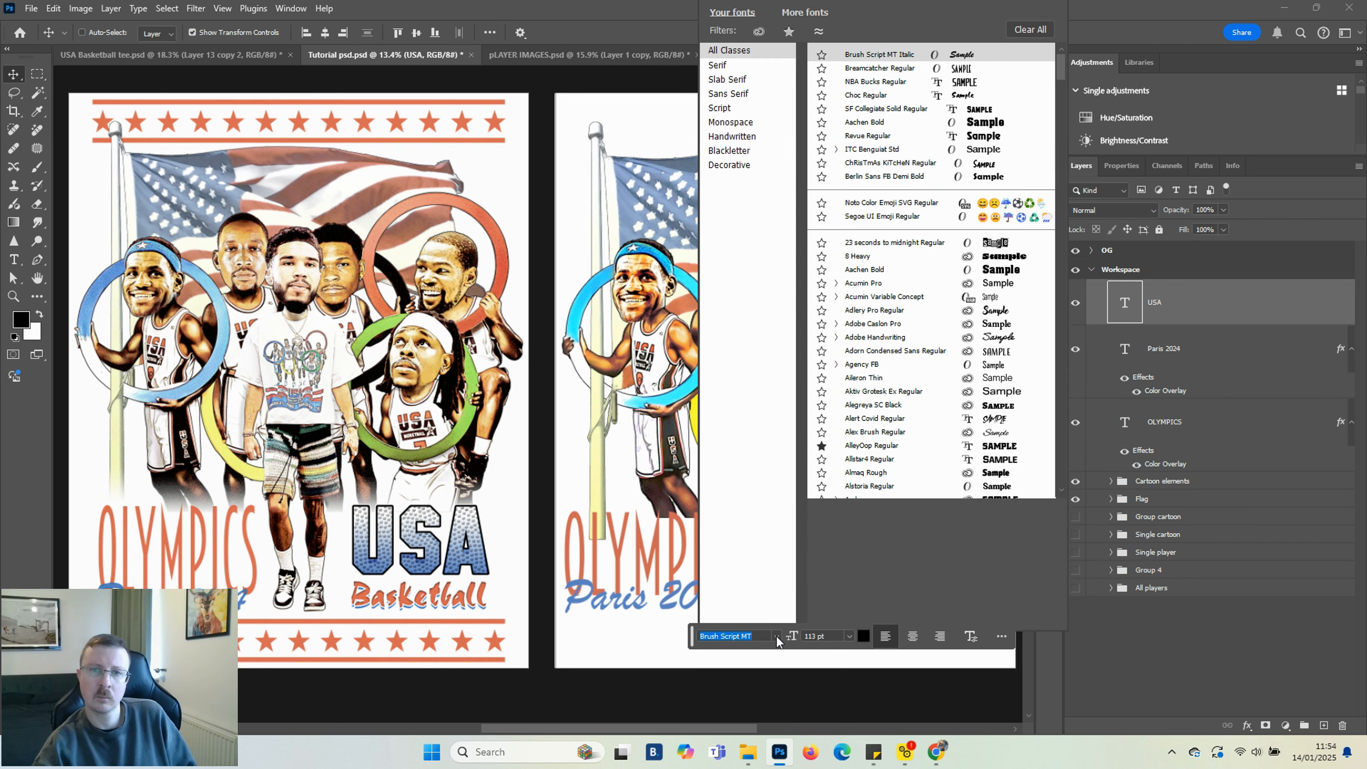
pyautogui.click(888, 83)
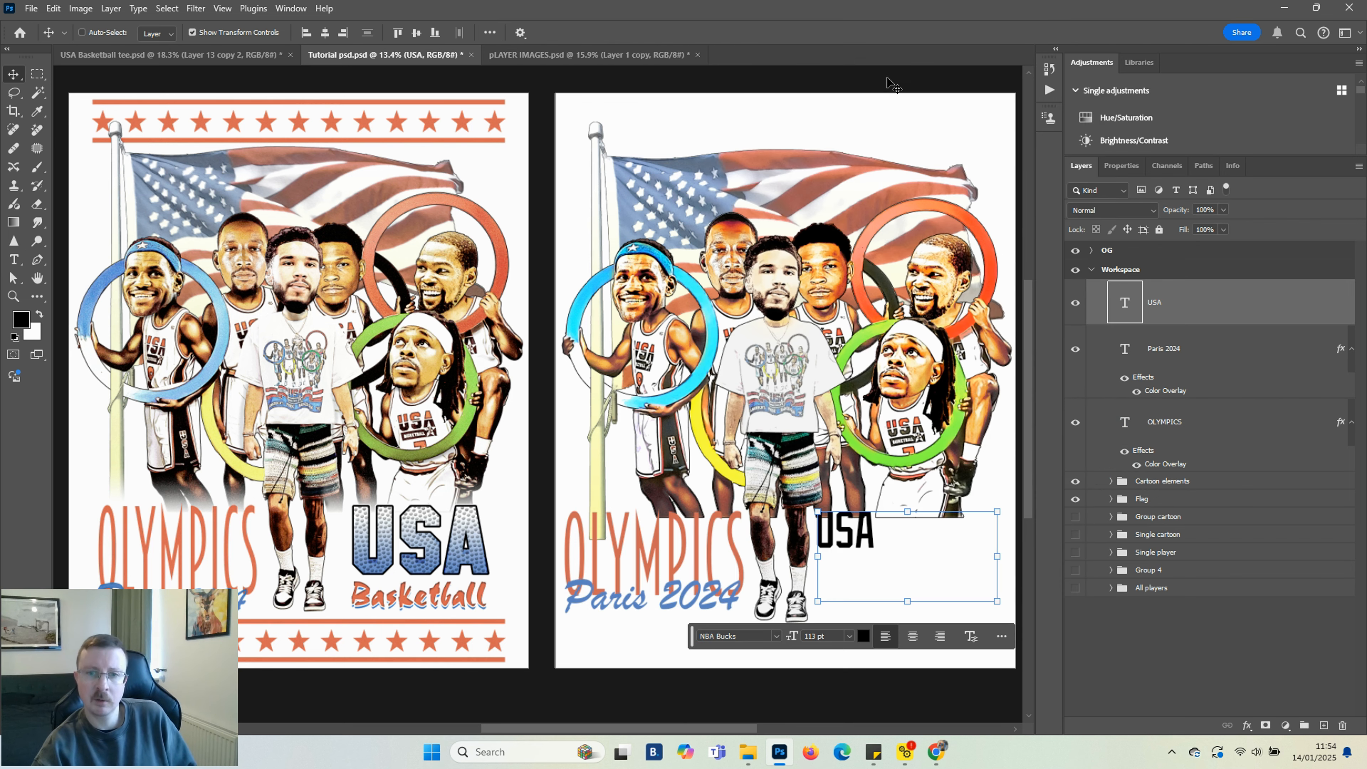
pyautogui.click(776, 637)
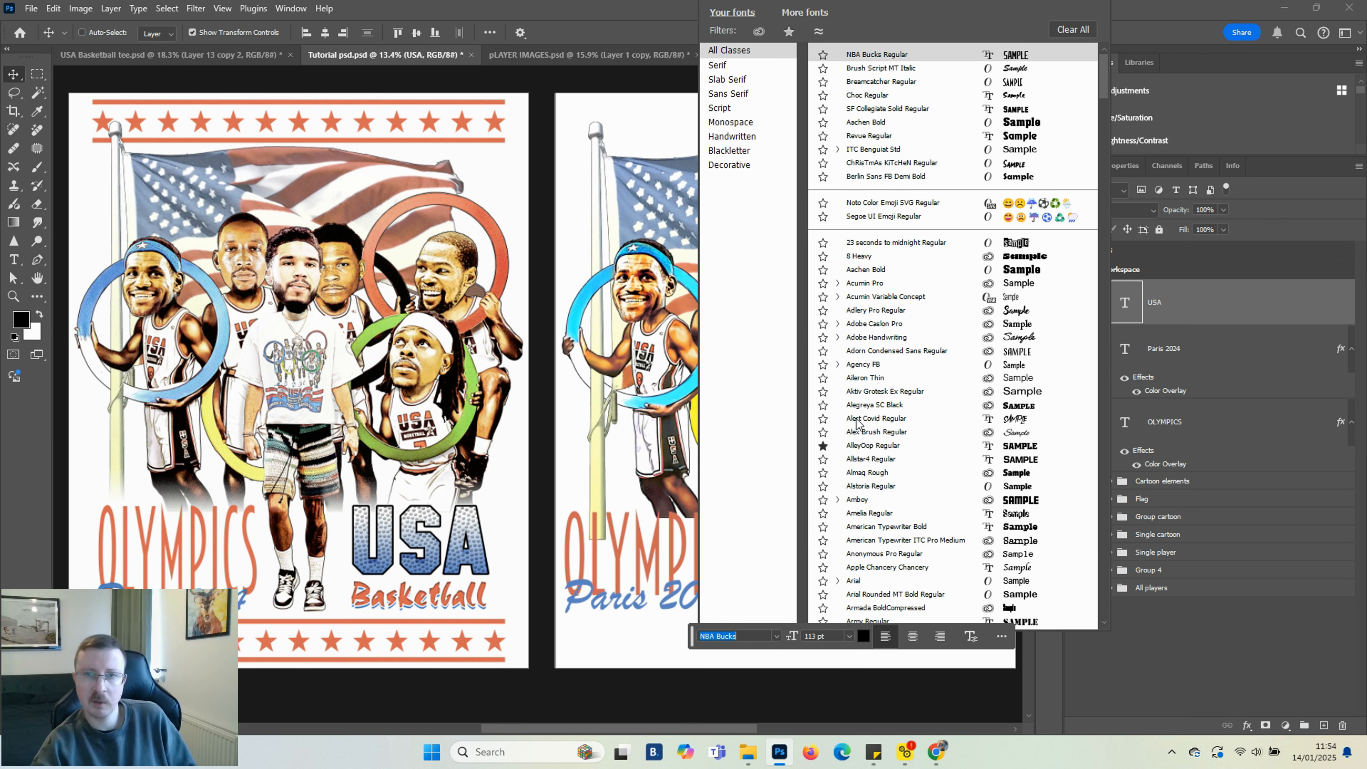
pyautogui.click(876, 110)
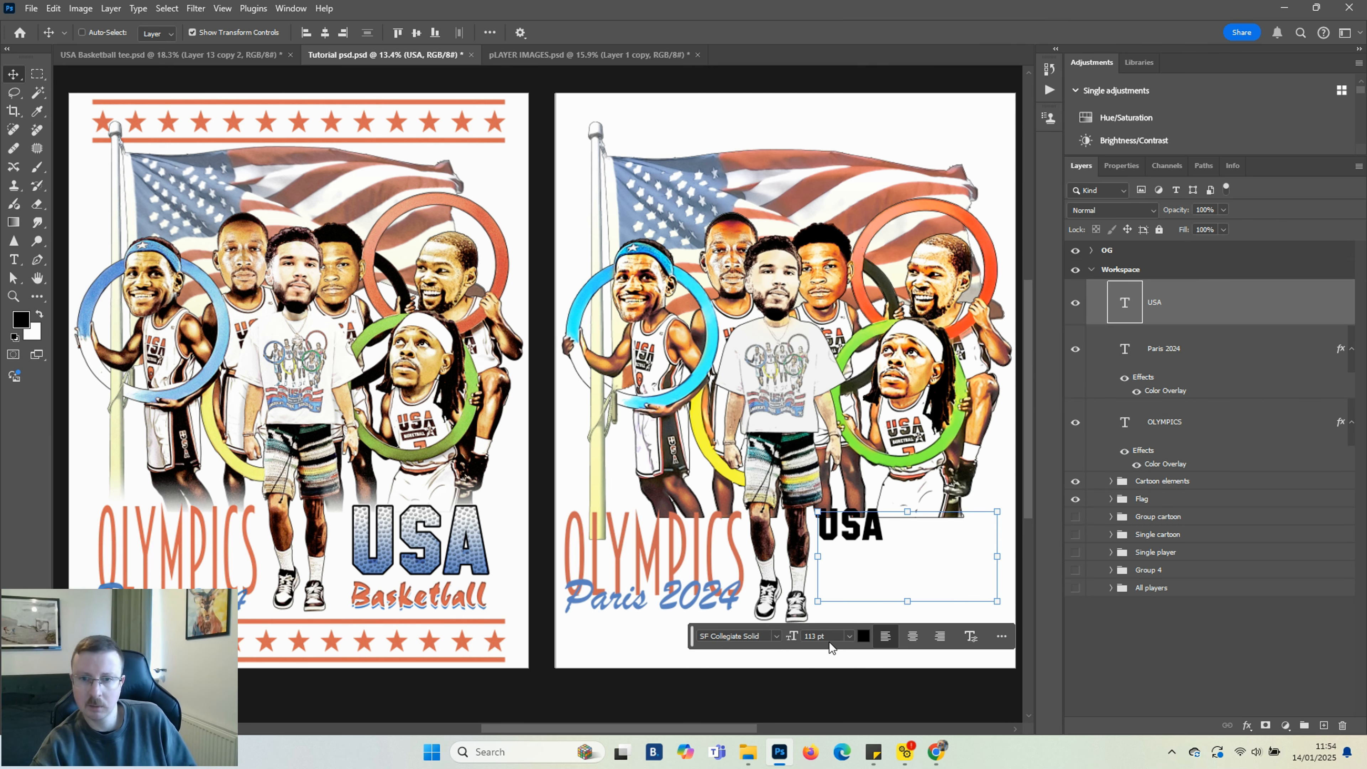
# Enlarge the USA text to 218 pt and position it beside OLYMPICS
pyautogui.moveTo(798, 639); pyautogui.dragTo(852, 645)
pyautogui.moveTo(883, 548); pyautogui.dragTo(896, 552)
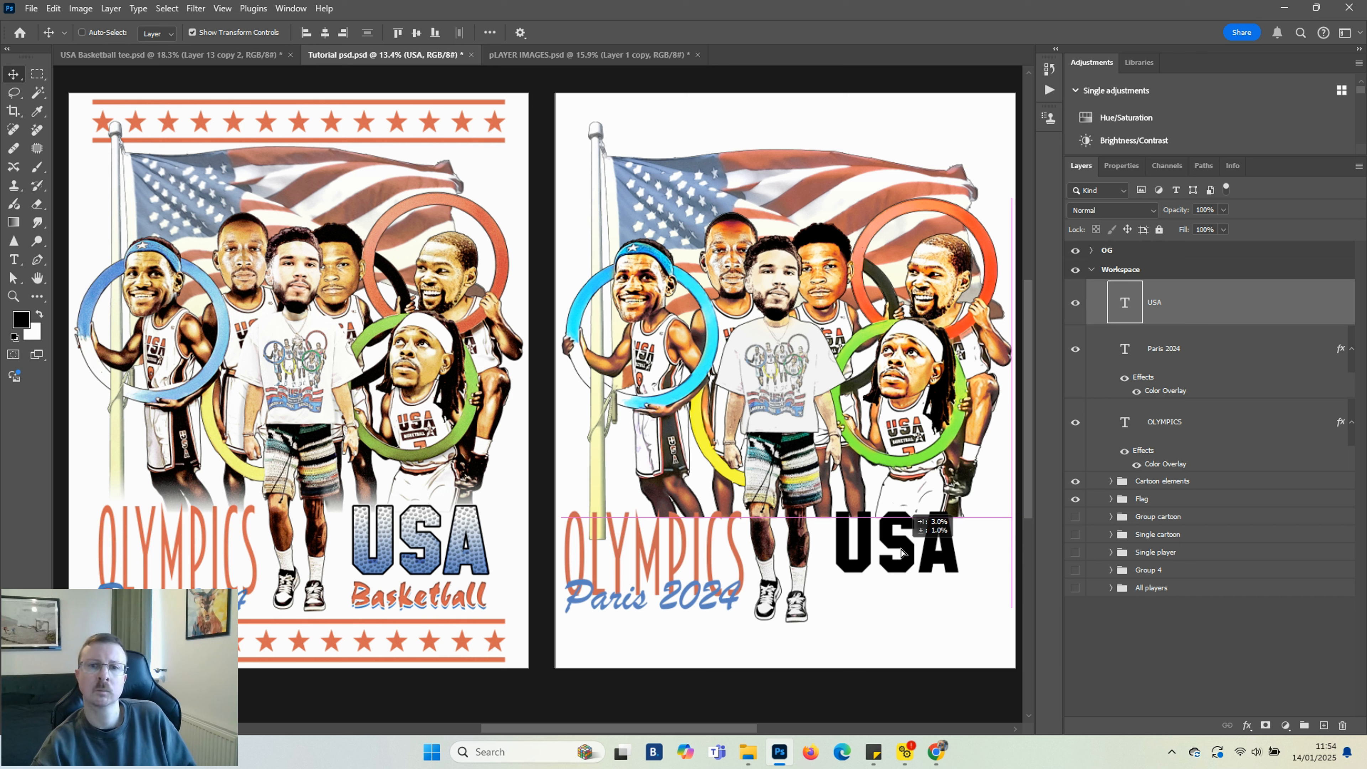
pyautogui.moveTo(897, 552); pyautogui.dragTo(898, 552)
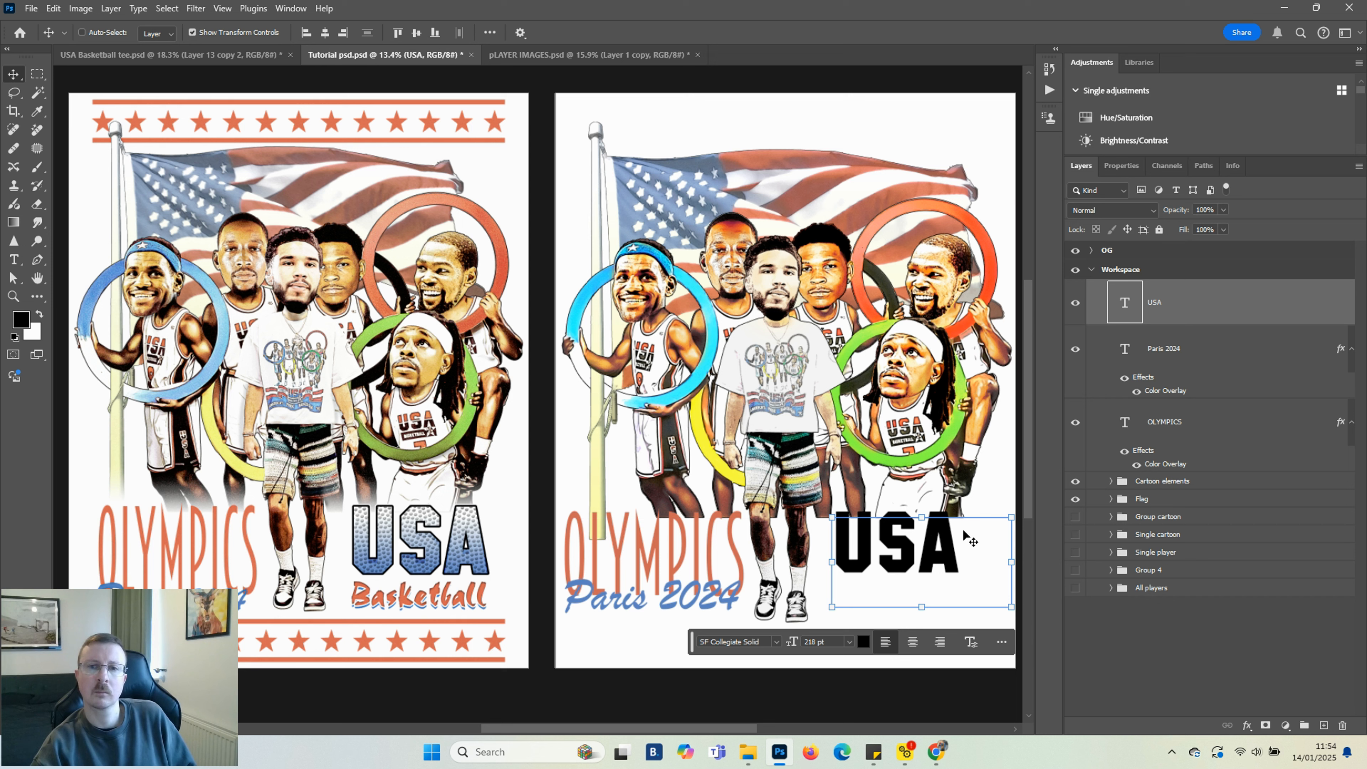
# Expand the Cartoon elements group and nudge the Single cartoon layer slightly to the right
pyautogui.click(1111, 481)
pyautogui.click(1182, 514)
pyautogui.hotkey('shift', 'Right')
pyautogui.hotkey('shift', 'Right')
pyautogui.hotkey('shift', 'Right')
pyautogui.hotkey('shift', 'Right')
pyautogui.hotkey('shift', 'Right')
pyautogui.hotkey('shift', 'Right')
pyautogui.hotkey('shift', 'Right')
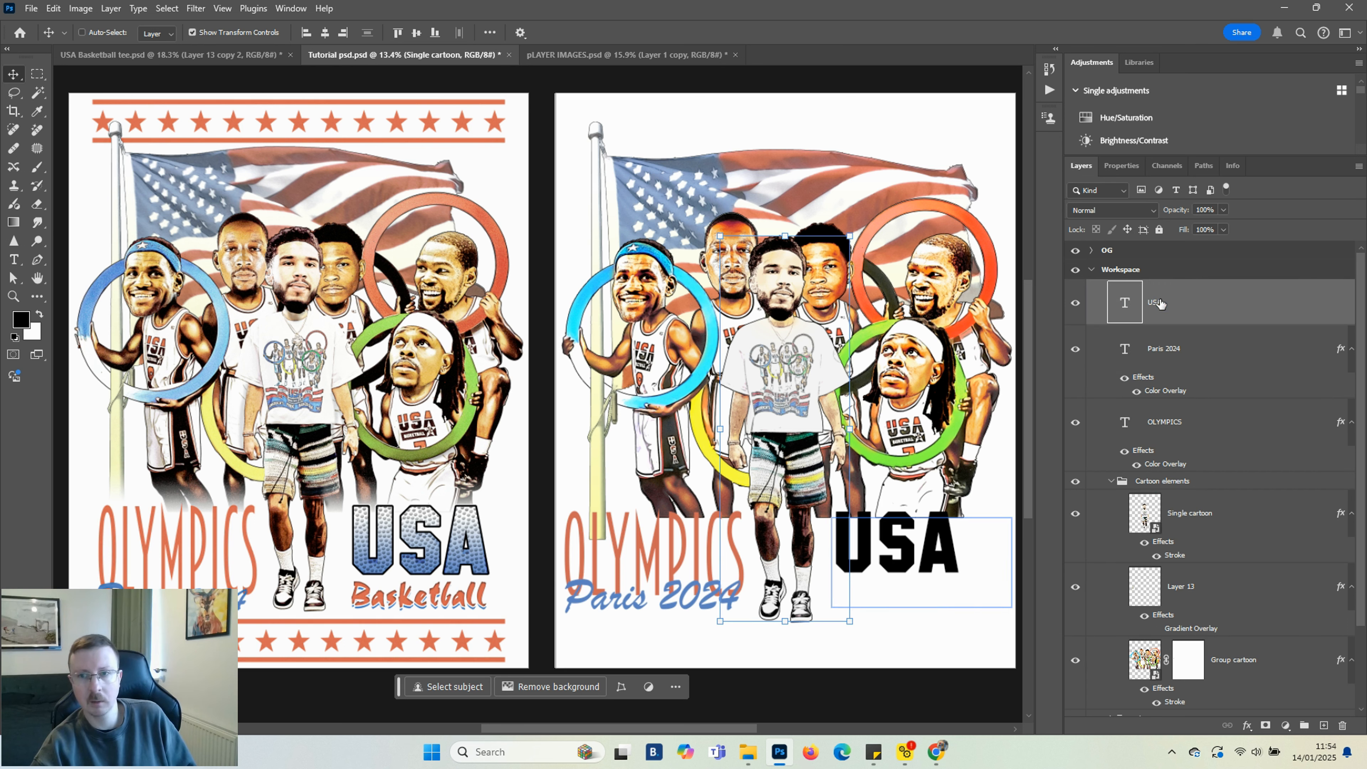
# Increase the USA text size to 257 pt
pyautogui.click(1155, 302)
pyautogui.moveTo(797, 644); pyautogui.dragTo(817, 646)
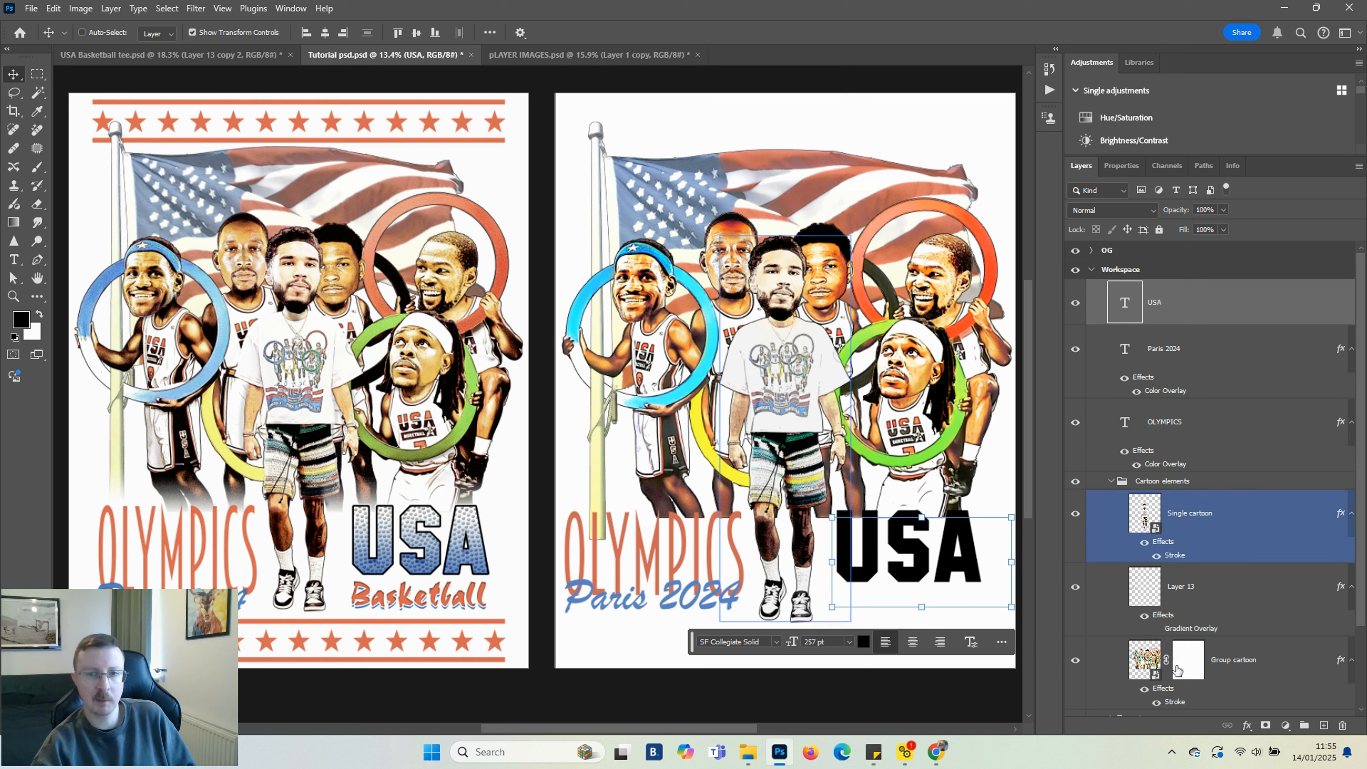
# Open the USA layer's styles and try presets from the FULLERMOE 90s NBA Text Styles Pack
pyautogui.click(1247, 725)
pyautogui.click(1271, 587)
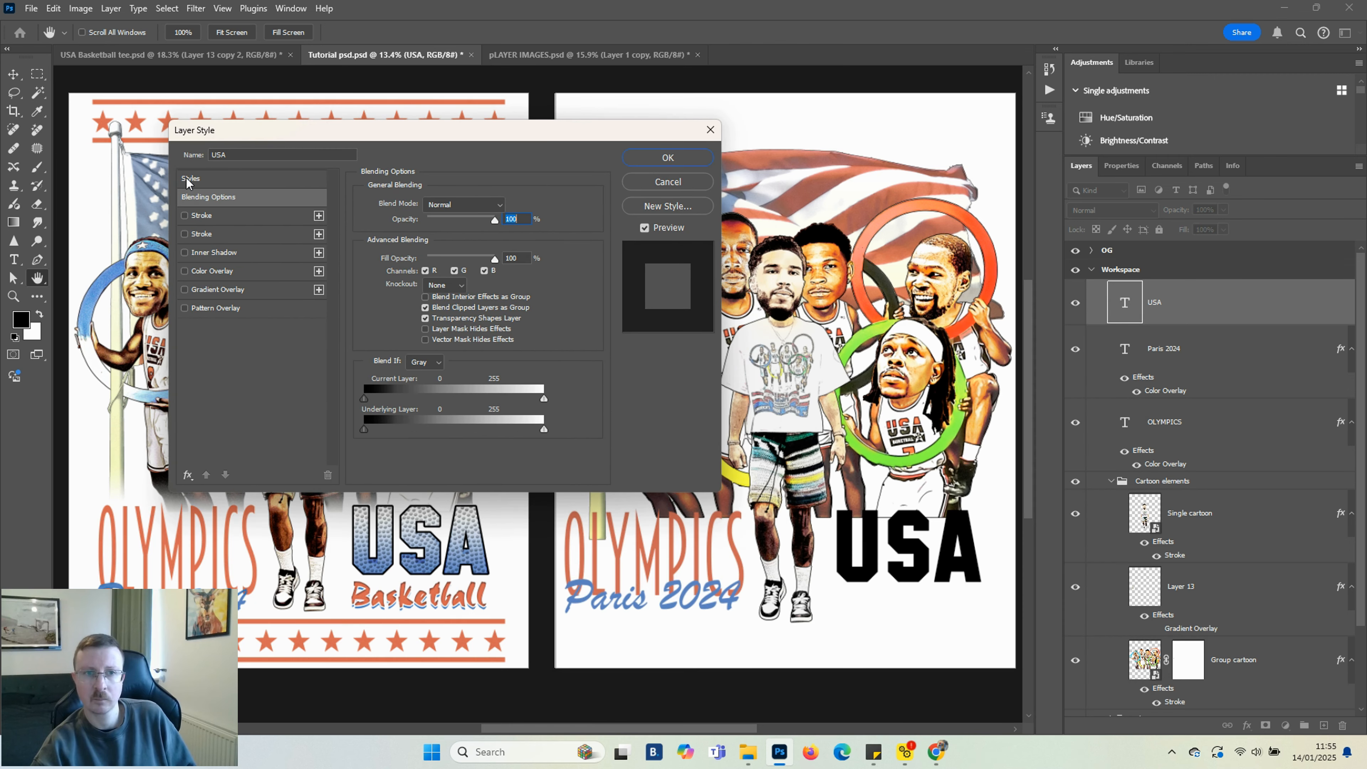
pyautogui.click(189, 180)
pyautogui.click(361, 228)
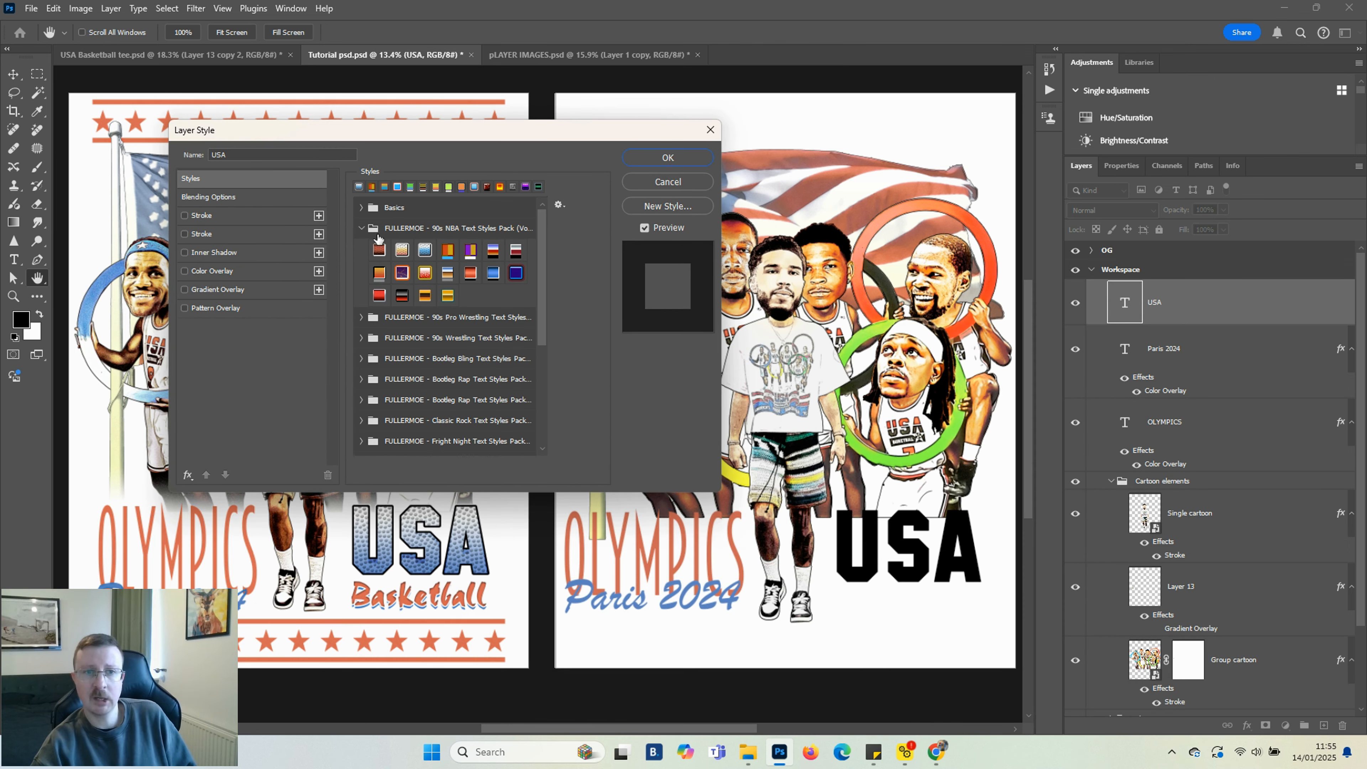
pyautogui.click(425, 250)
pyautogui.click(383, 253)
pyautogui.click(403, 250)
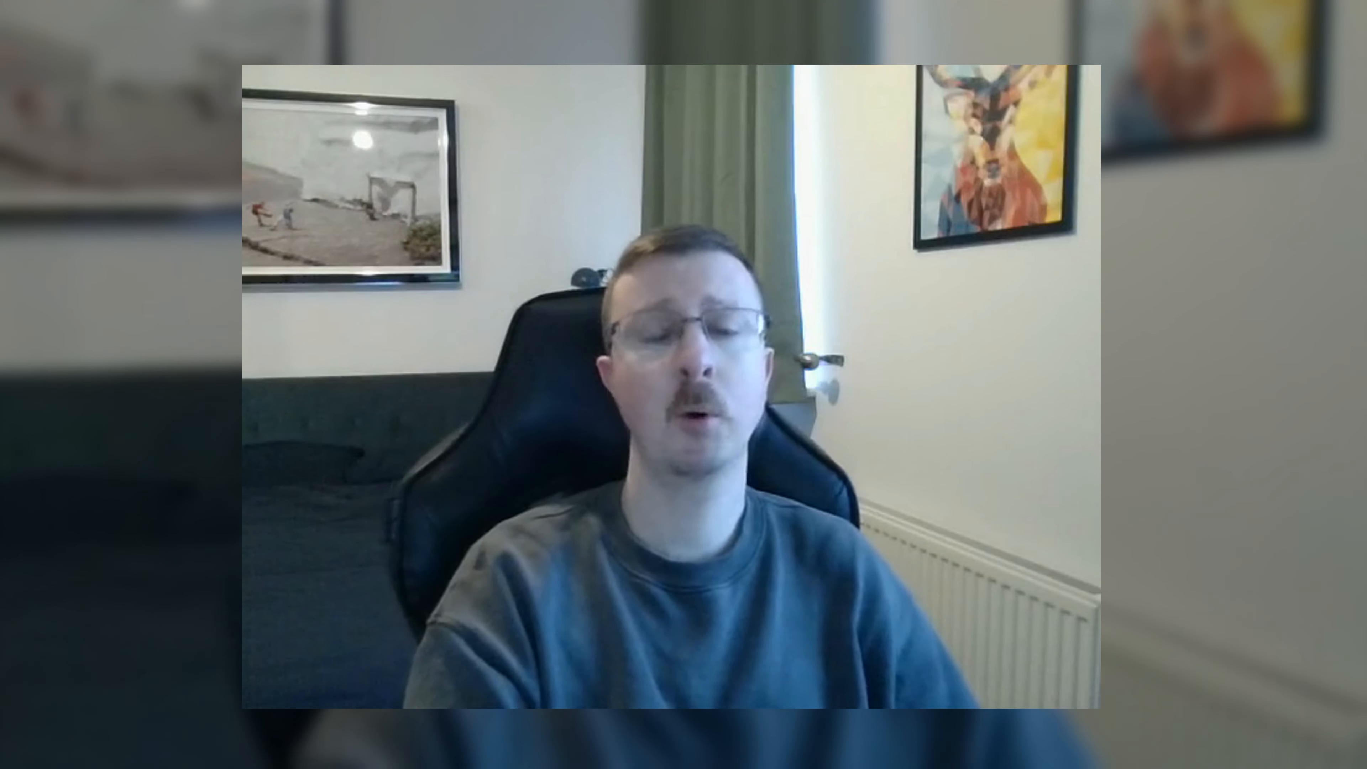
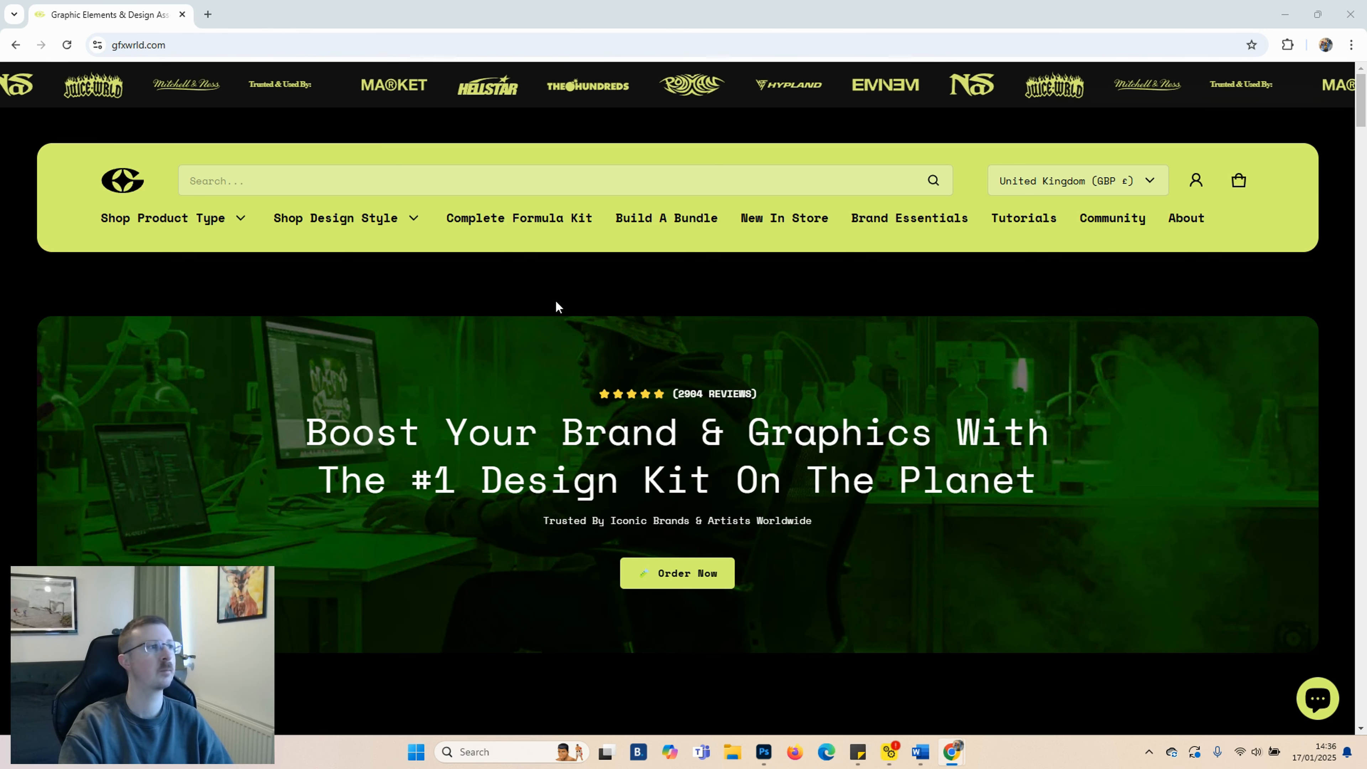
# Browse the Text Style Packs collection on the gfxwrld website
pyautogui.click(220, 221)
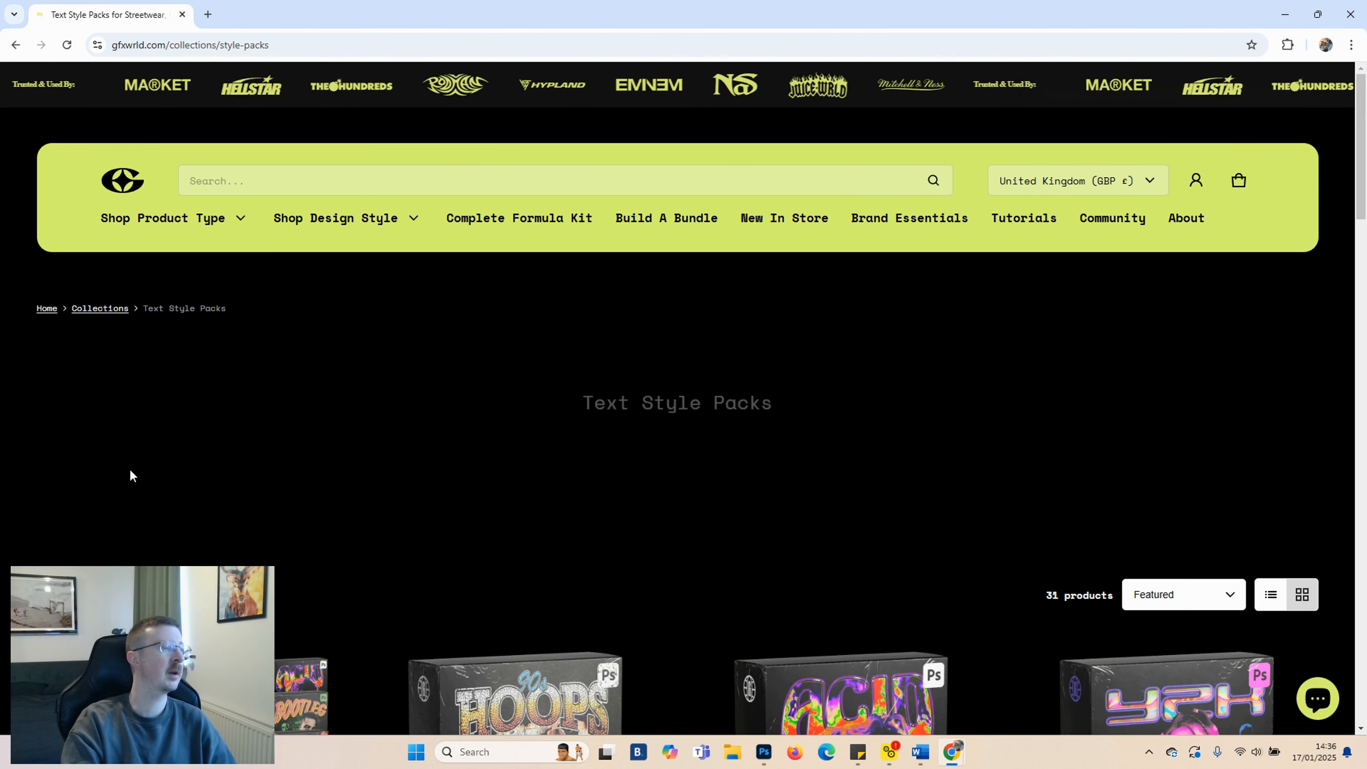
pyautogui.scroll(-5, 183, 310)
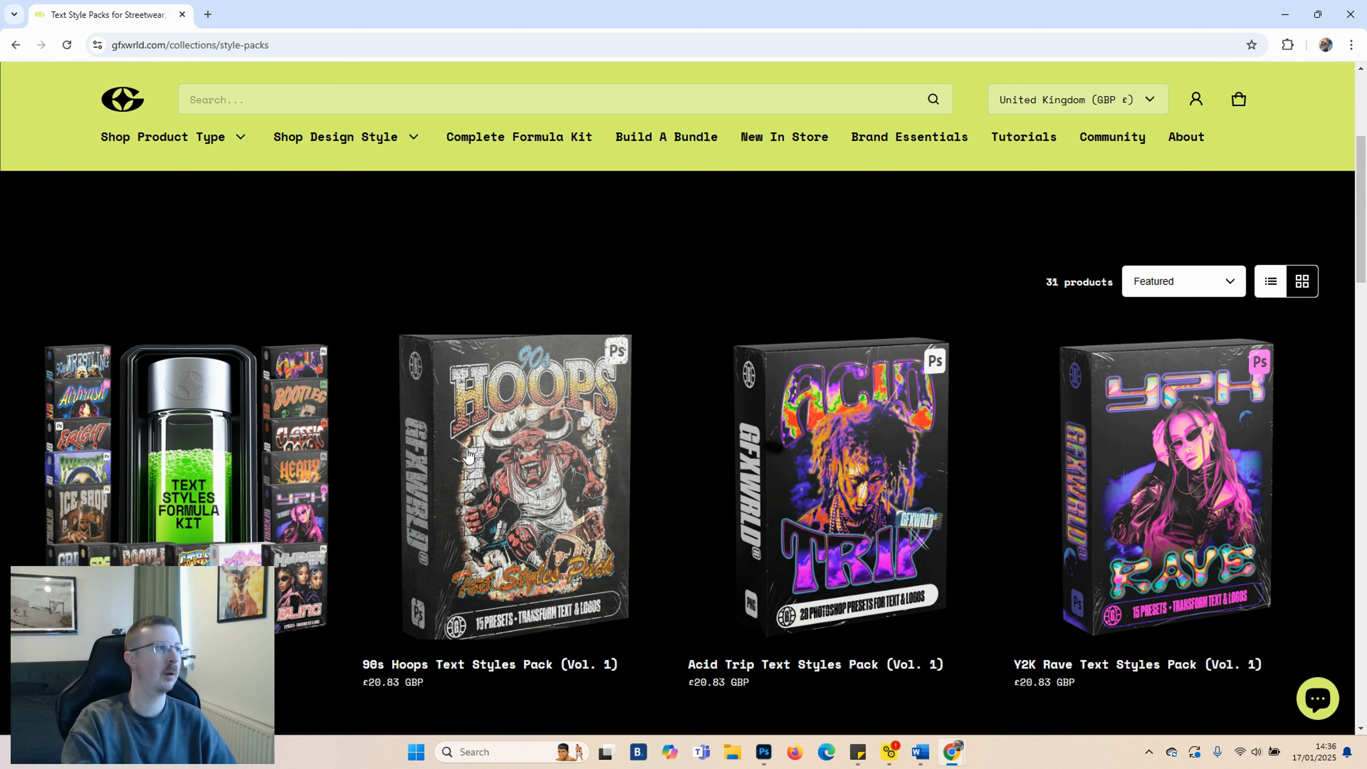
pyautogui.scroll(-3, 522, 474)
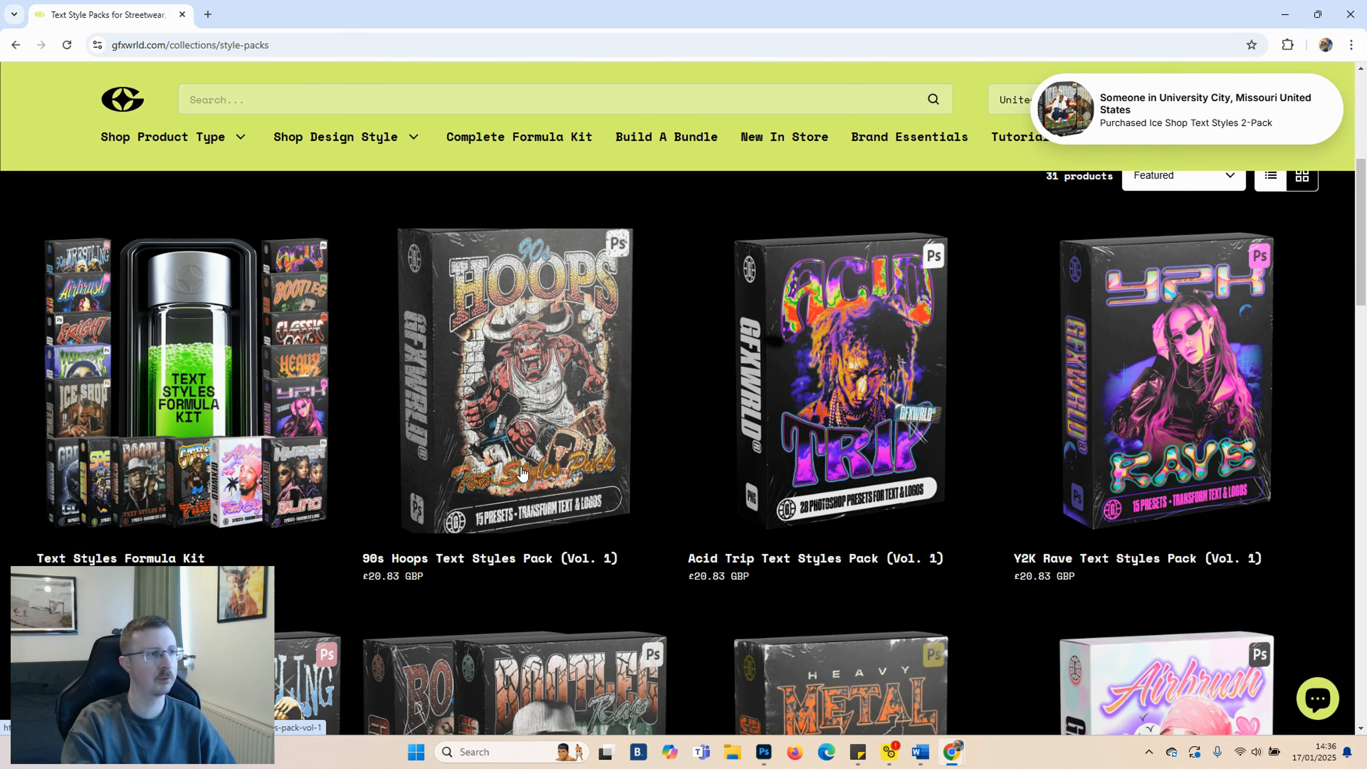
pyautogui.scroll(-1, 850, 342)
pyautogui.scroll(-3, 850, 342)
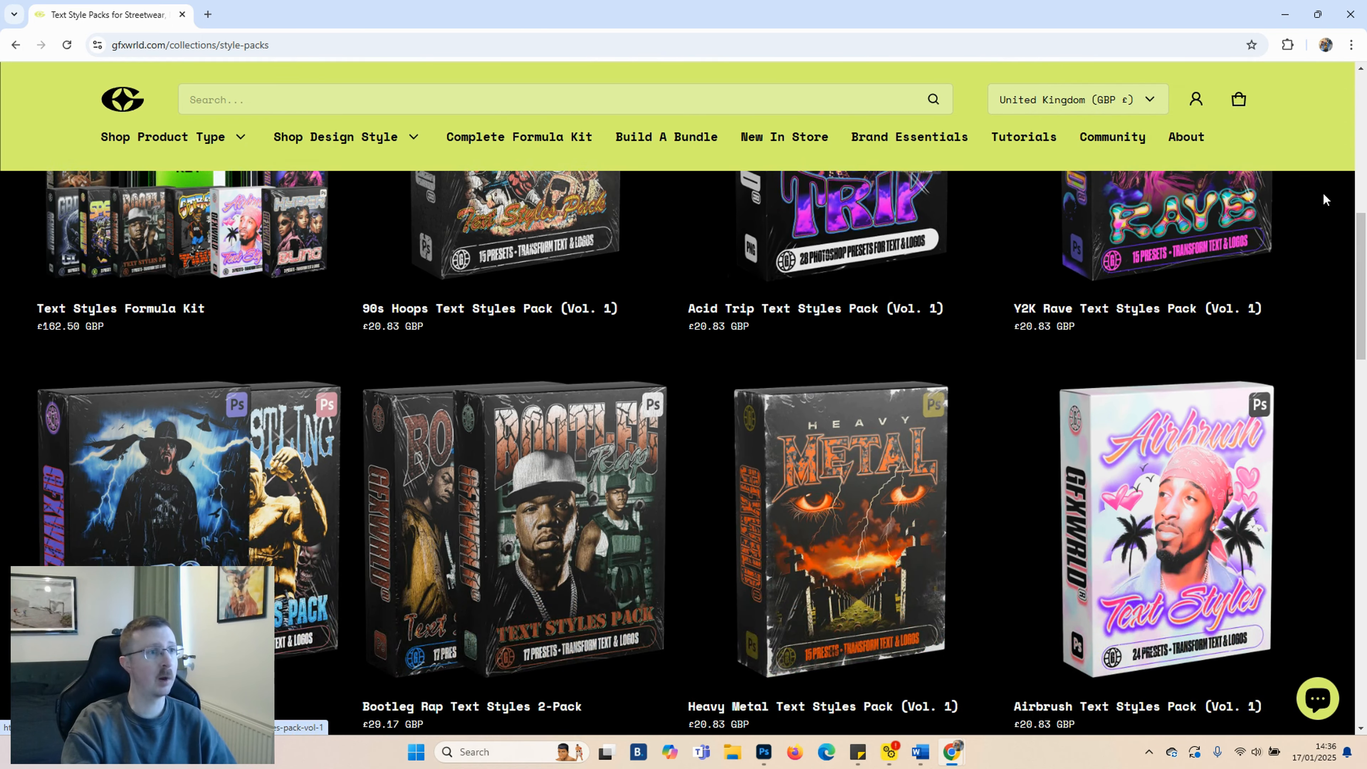
pyautogui.scroll(-1, 1142, 307)
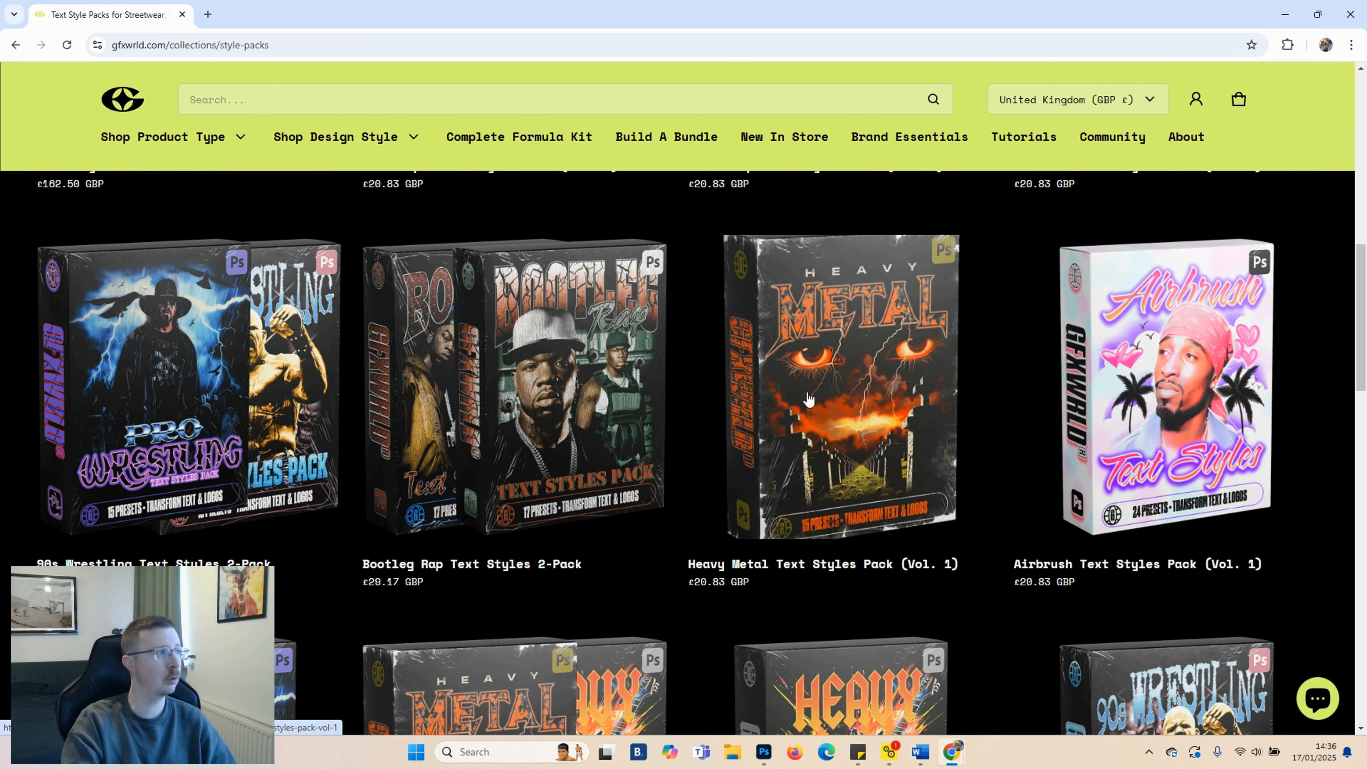
pyautogui.scroll(-8, 306, 399)
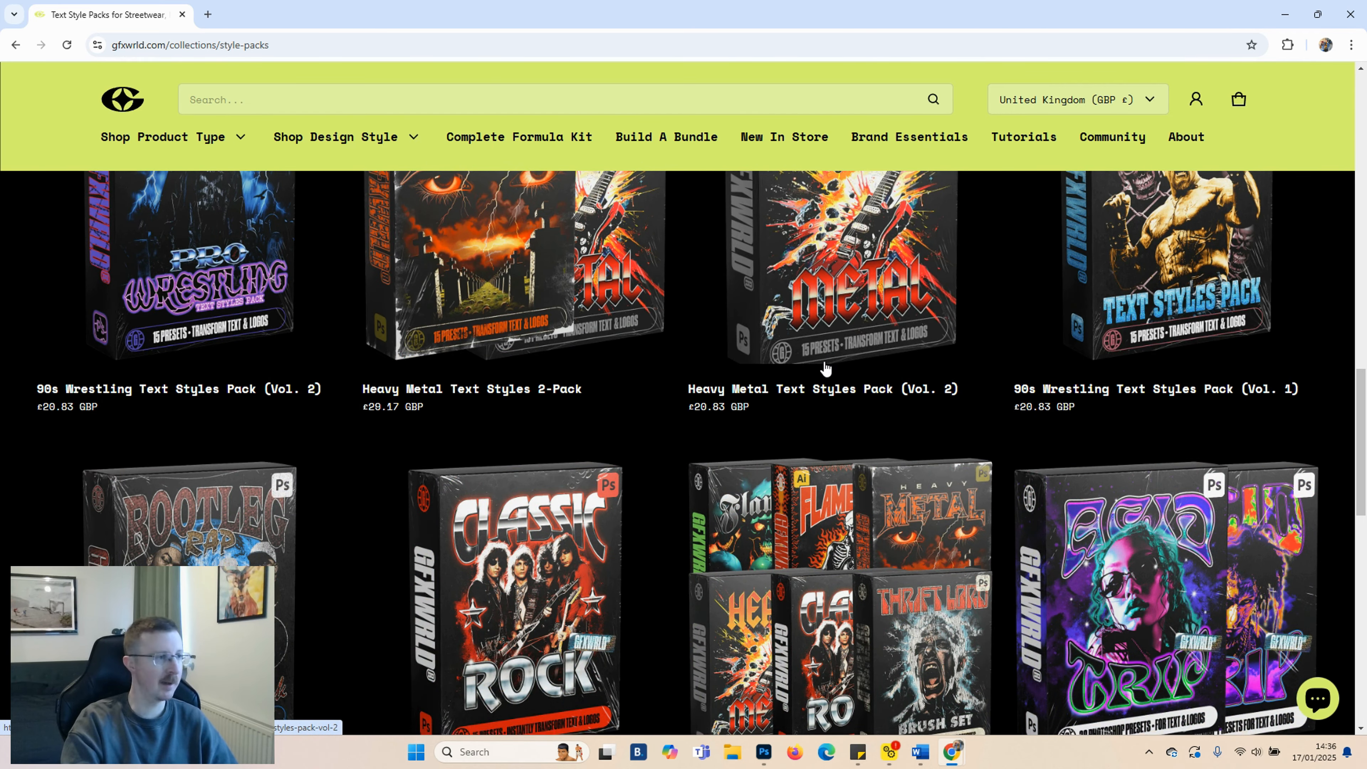
pyautogui.scroll(-5, 819, 372)
pyautogui.scroll(3, 752, 390)
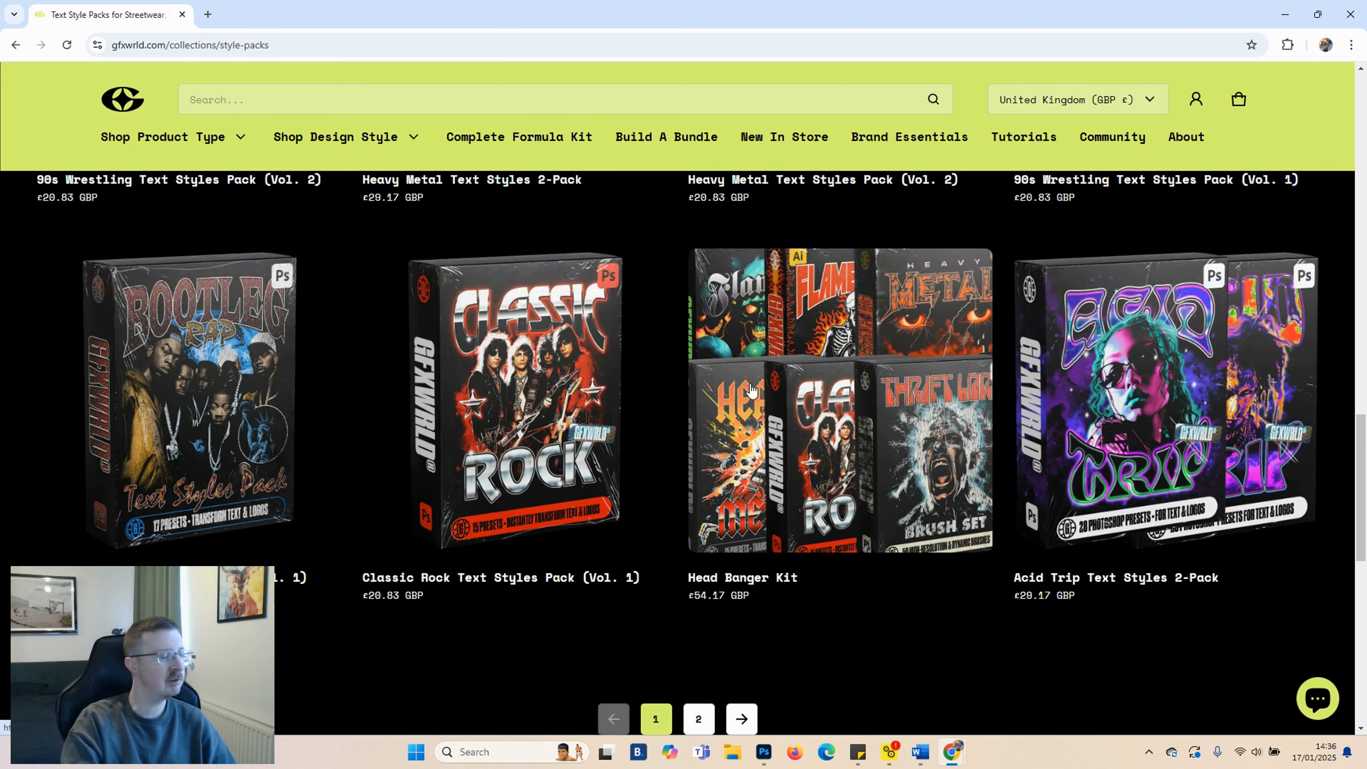
pyautogui.scroll(20, 940, 437)
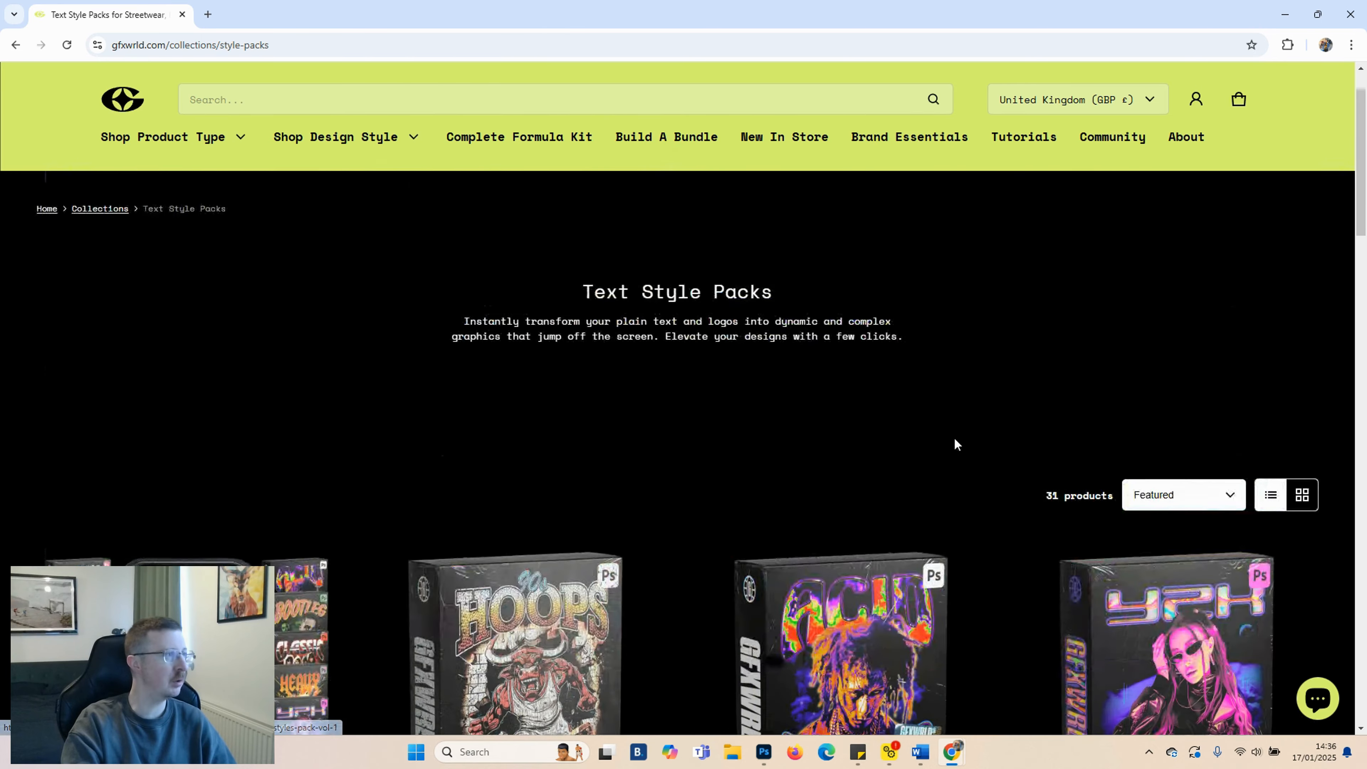
pyautogui.scroll(-5, 954, 437)
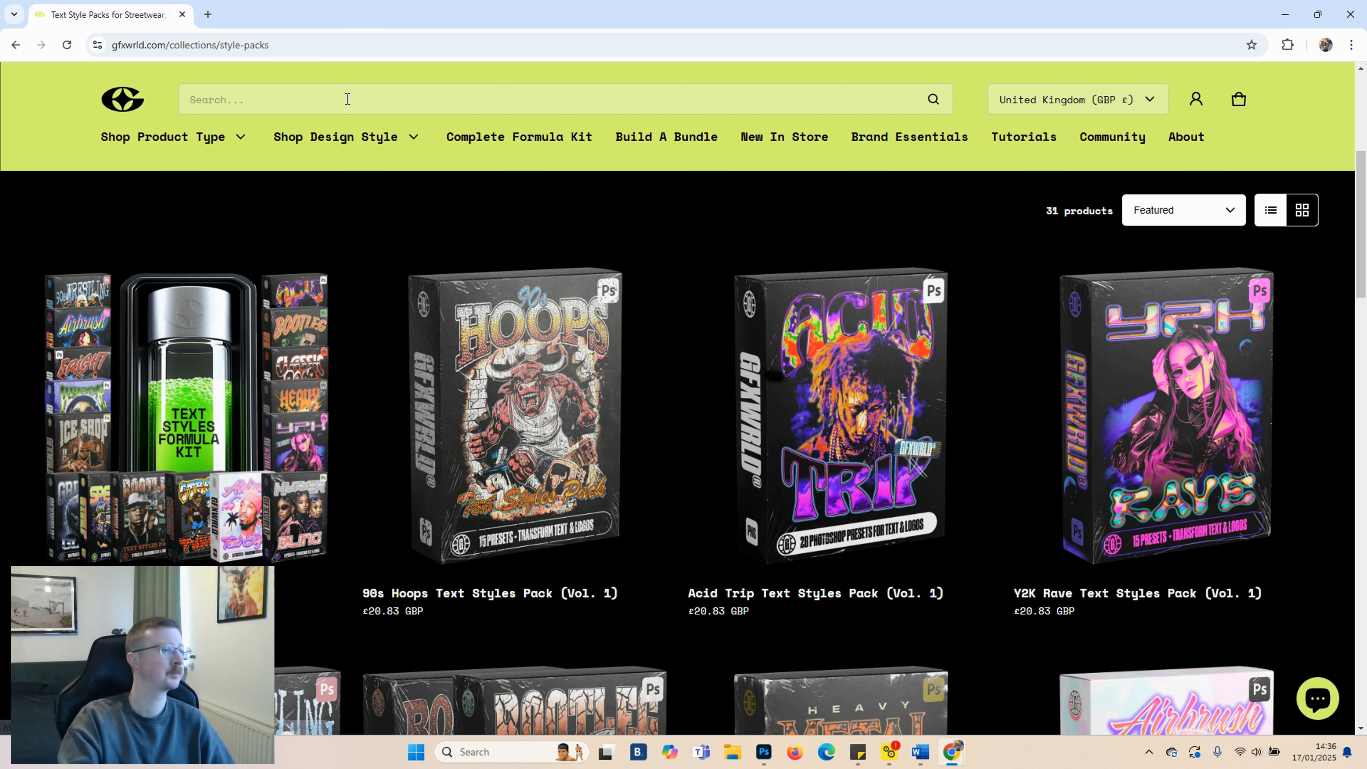
# Switch to the ROCK GOD document in Photoshop, hide the ROCK GOD layer and select the BOOTLEG layer
pyautogui.click(764, 761)
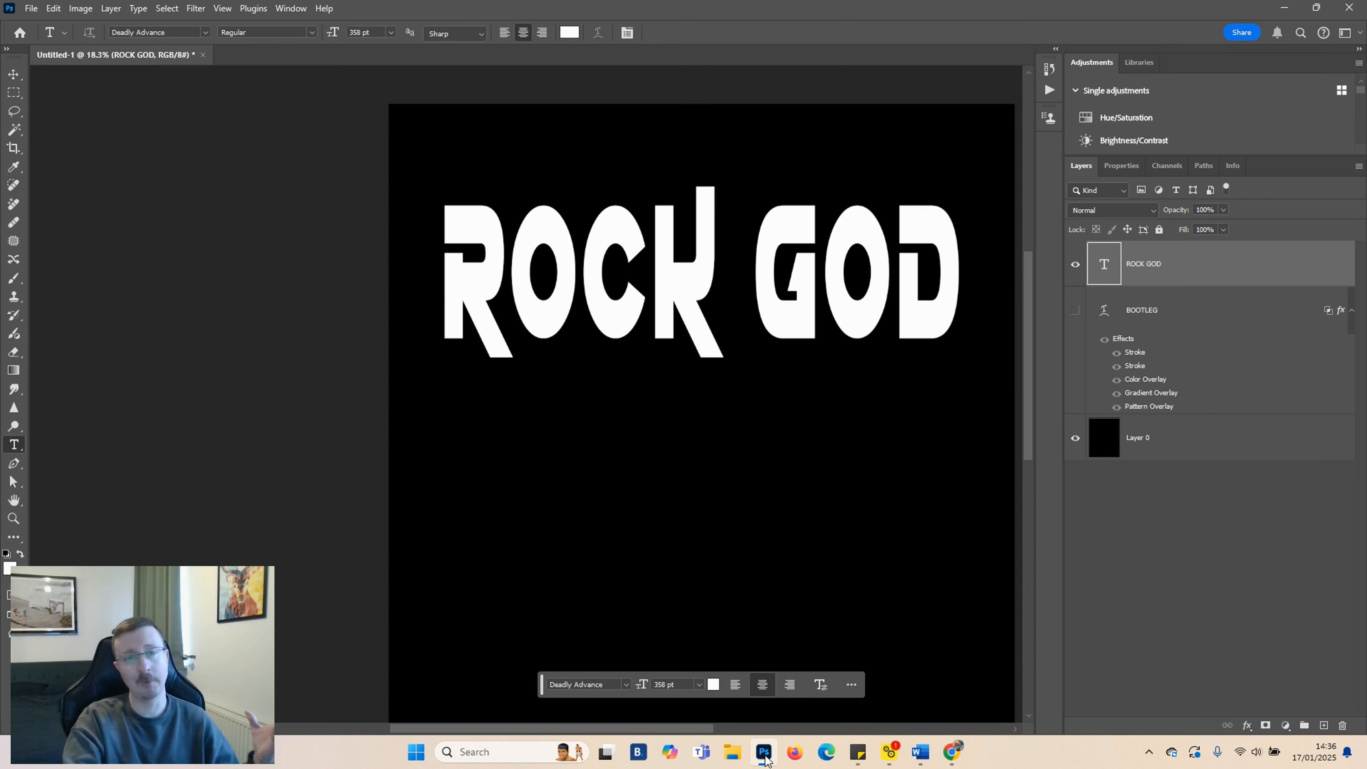
pyautogui.click(1076, 265)
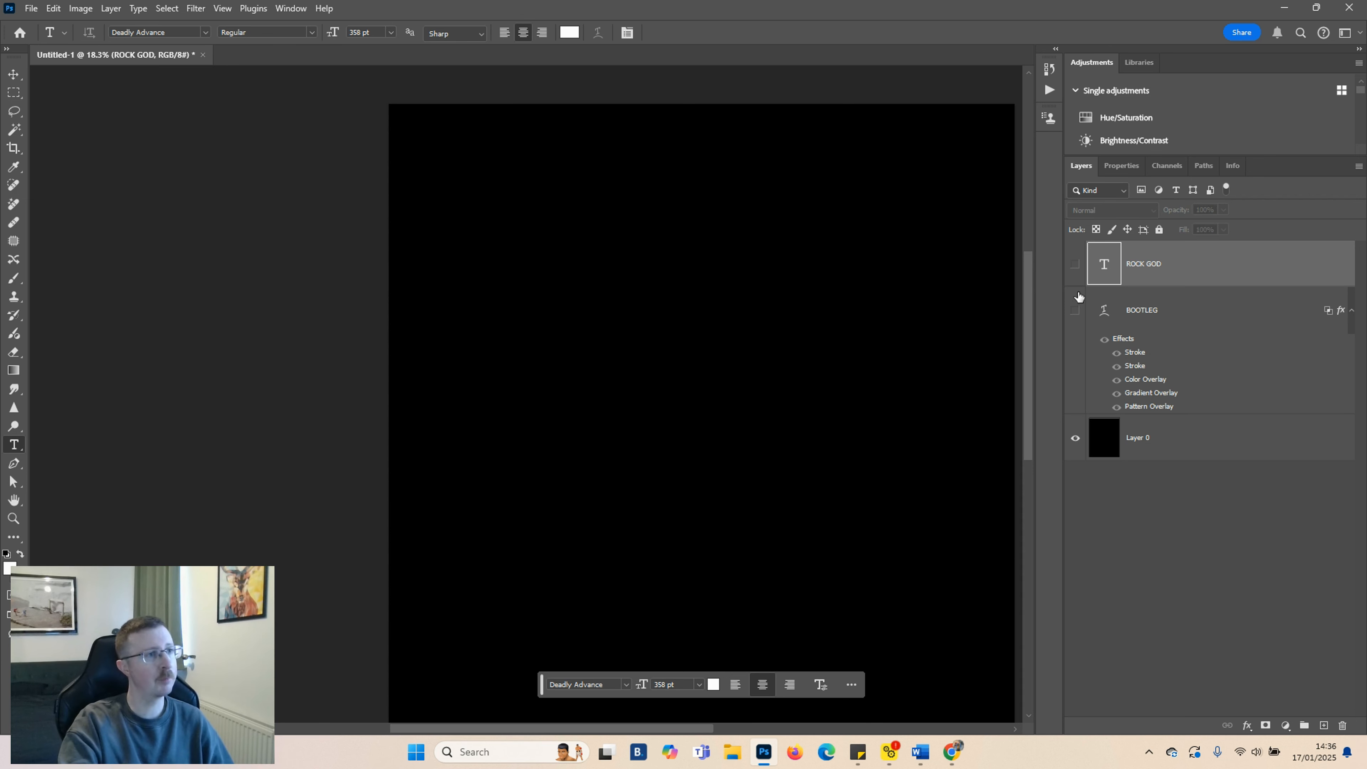
pyautogui.click(1130, 320)
# Open the BOOTLEG layer's Layer Style dialog, show the Styles list and expand the FULLERMOE Bootleg Rap Text Styles Pack
pyautogui.click(1248, 725)
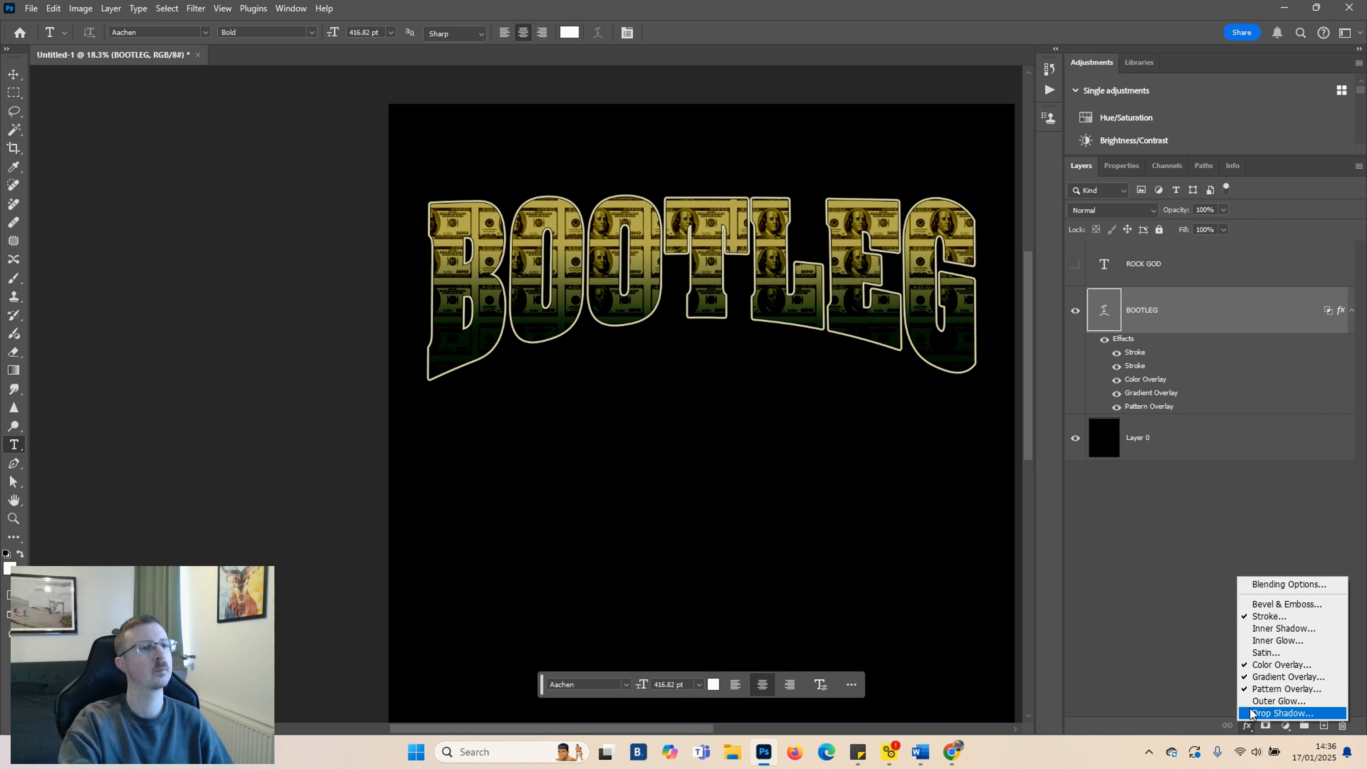
pyautogui.click(1266, 584)
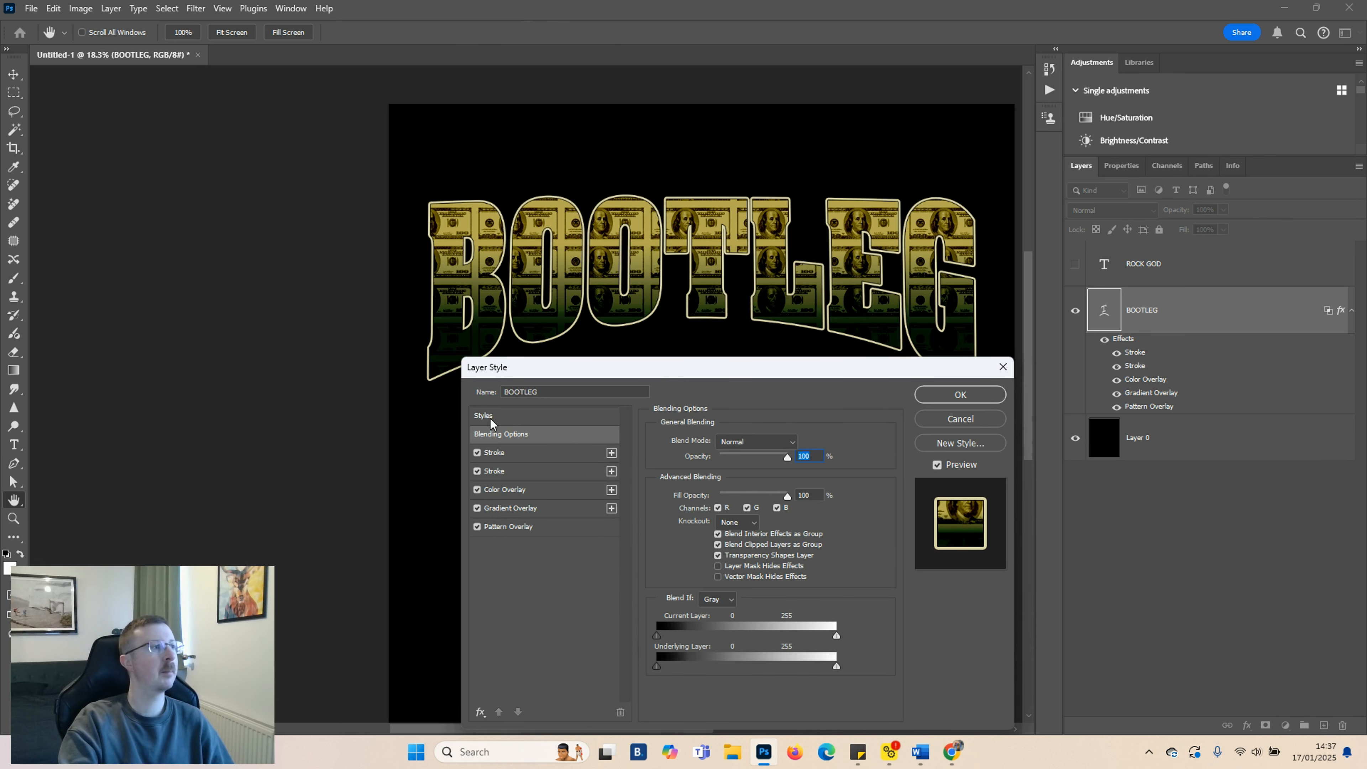
pyautogui.click(487, 417)
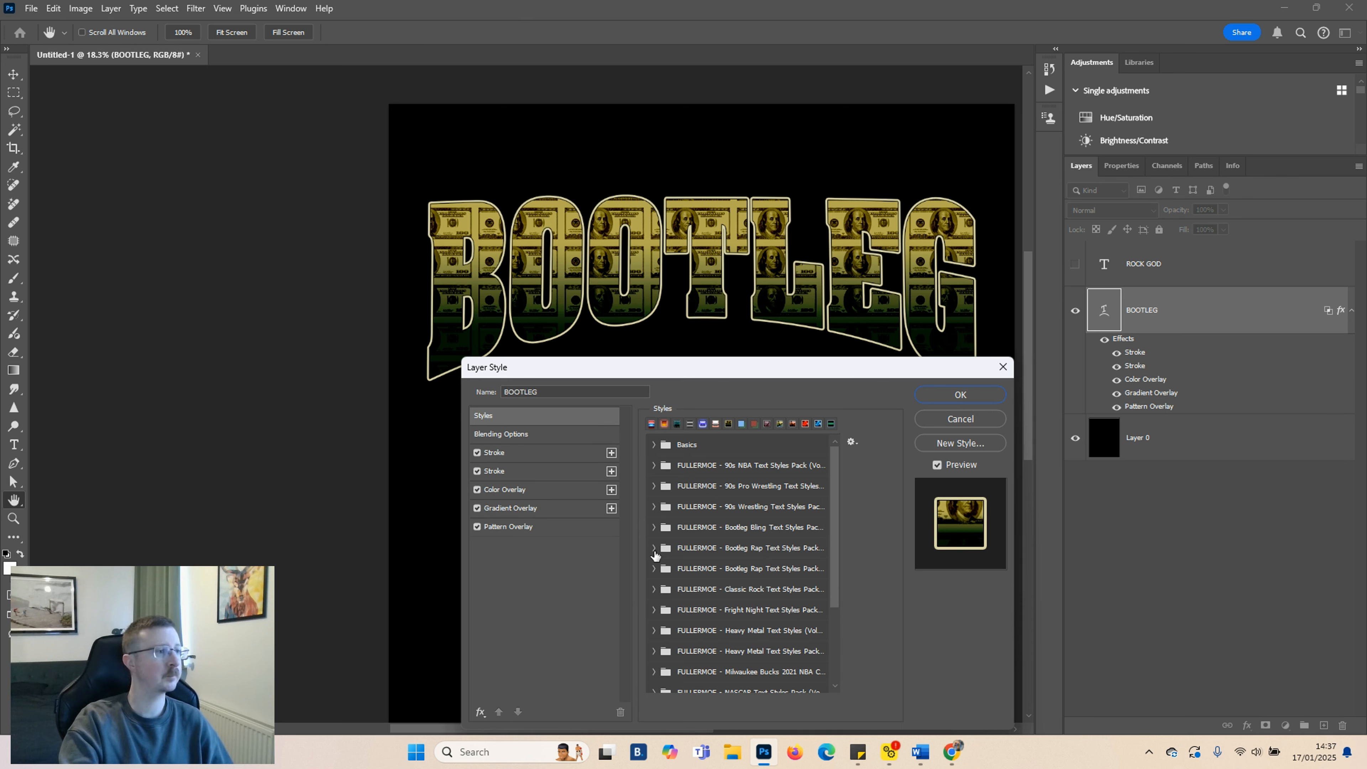
pyautogui.click(654, 549)
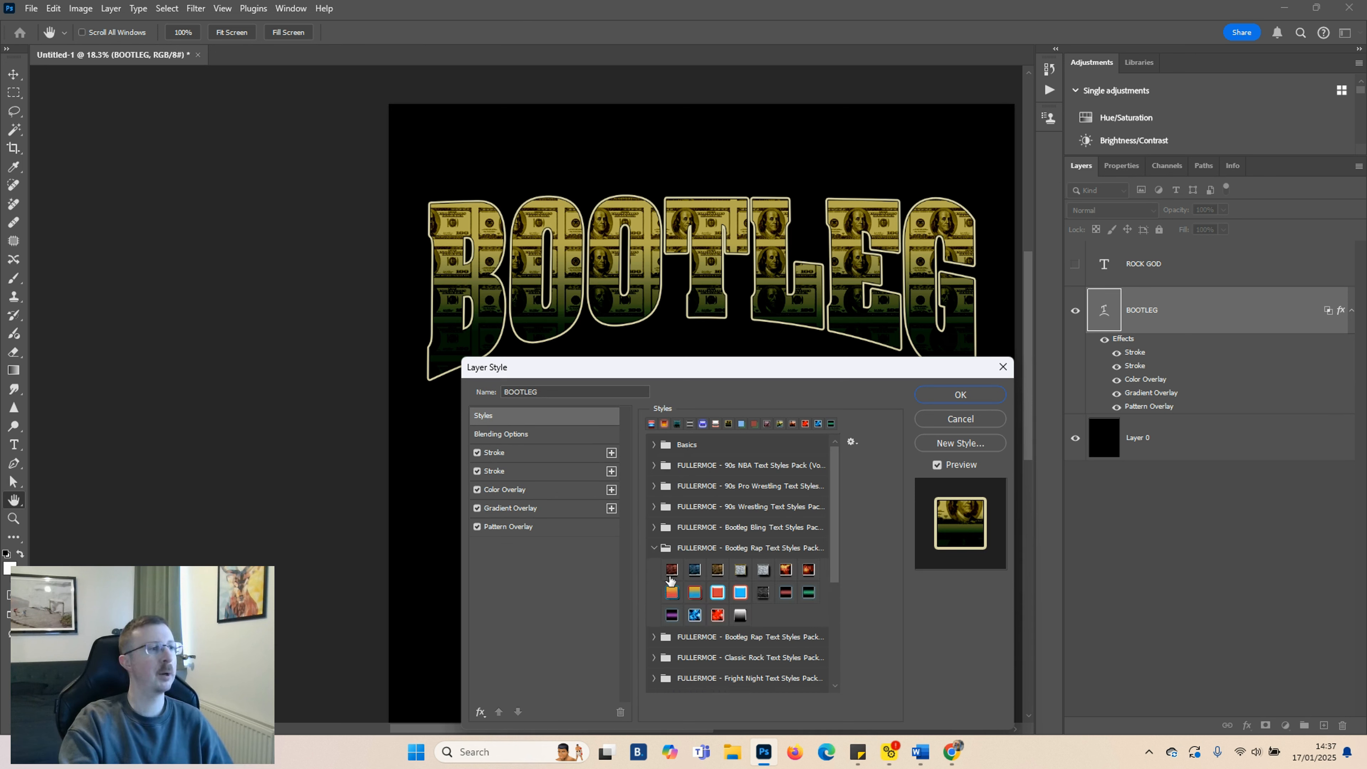
# Try the presets from the first Bootleg Rap Text Styles Pack on the BOOTLEG text
pyautogui.click(676, 574)
pyautogui.moveTo(714, 377); pyautogui.dragTo(671, 434)
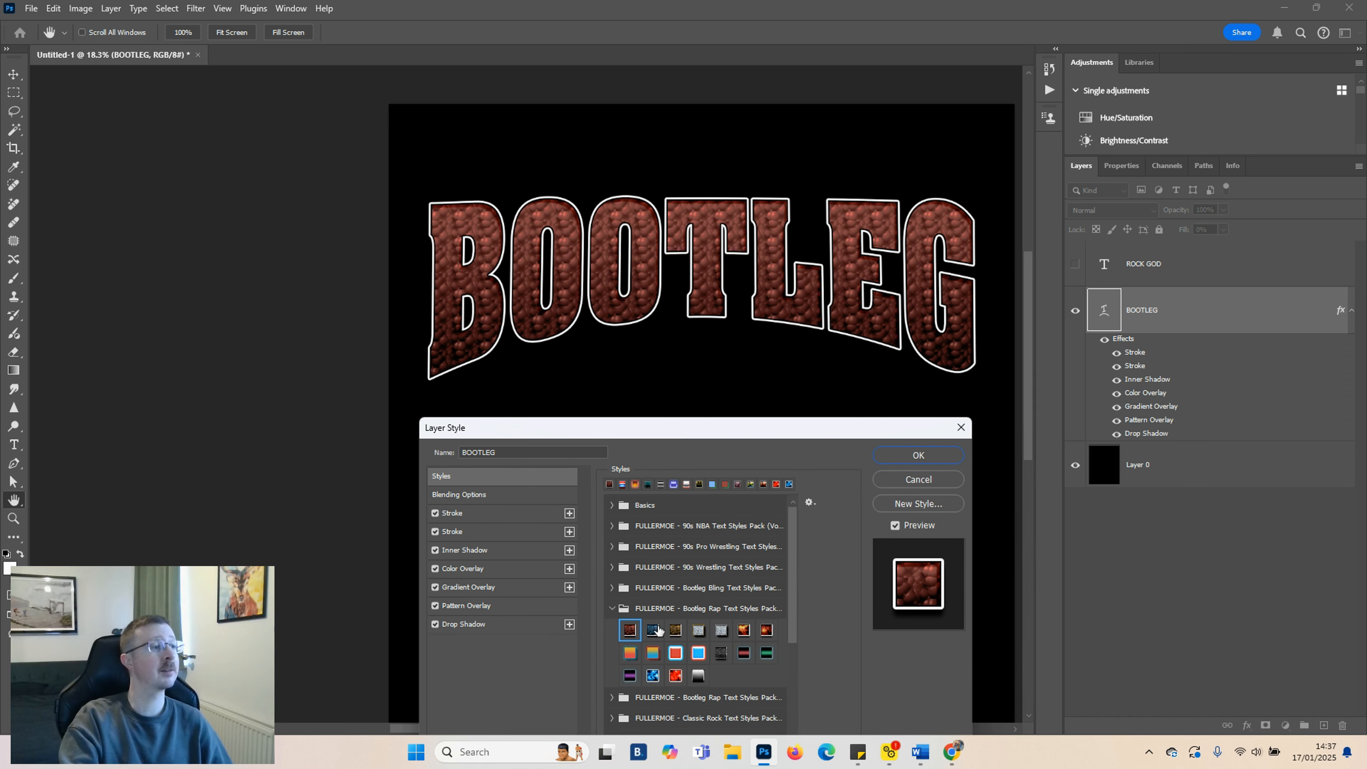
pyautogui.click(652, 631)
pyautogui.click(674, 631)
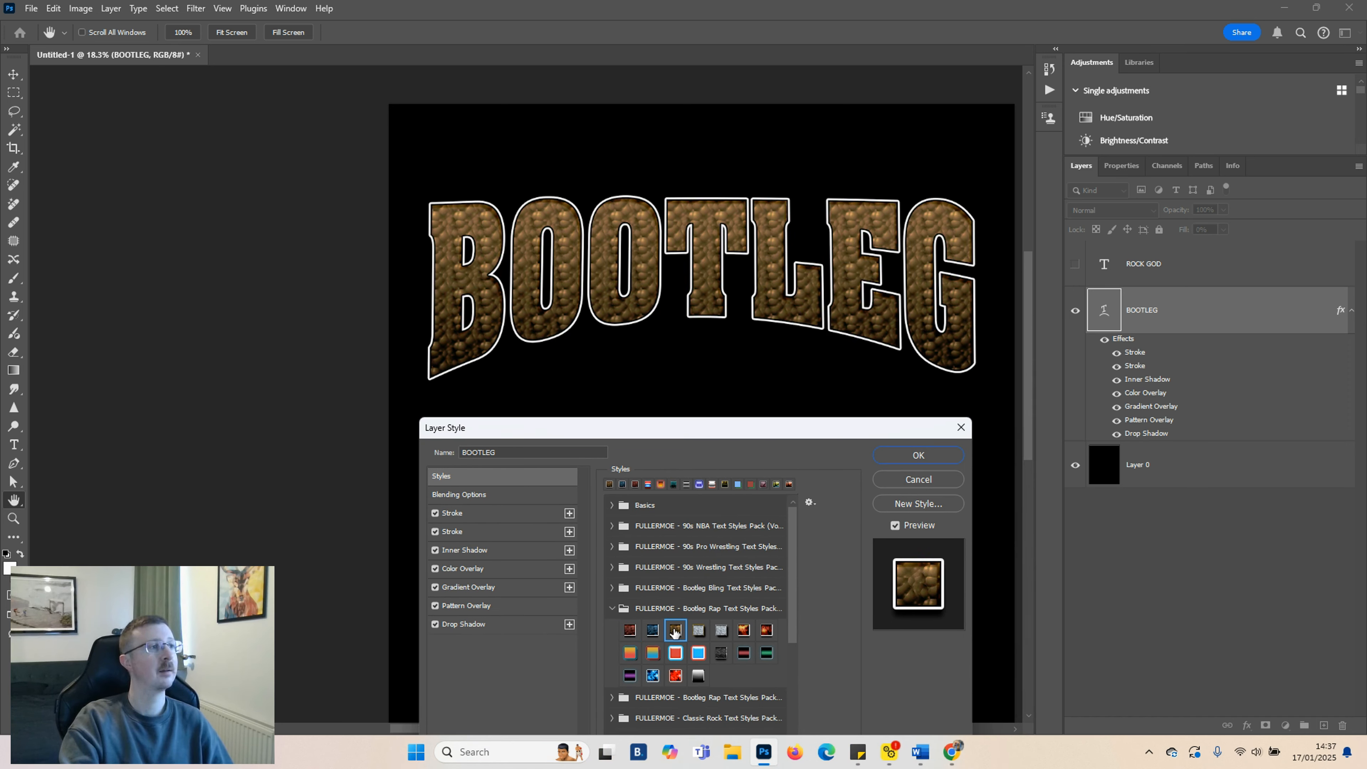
pyautogui.click(698, 630)
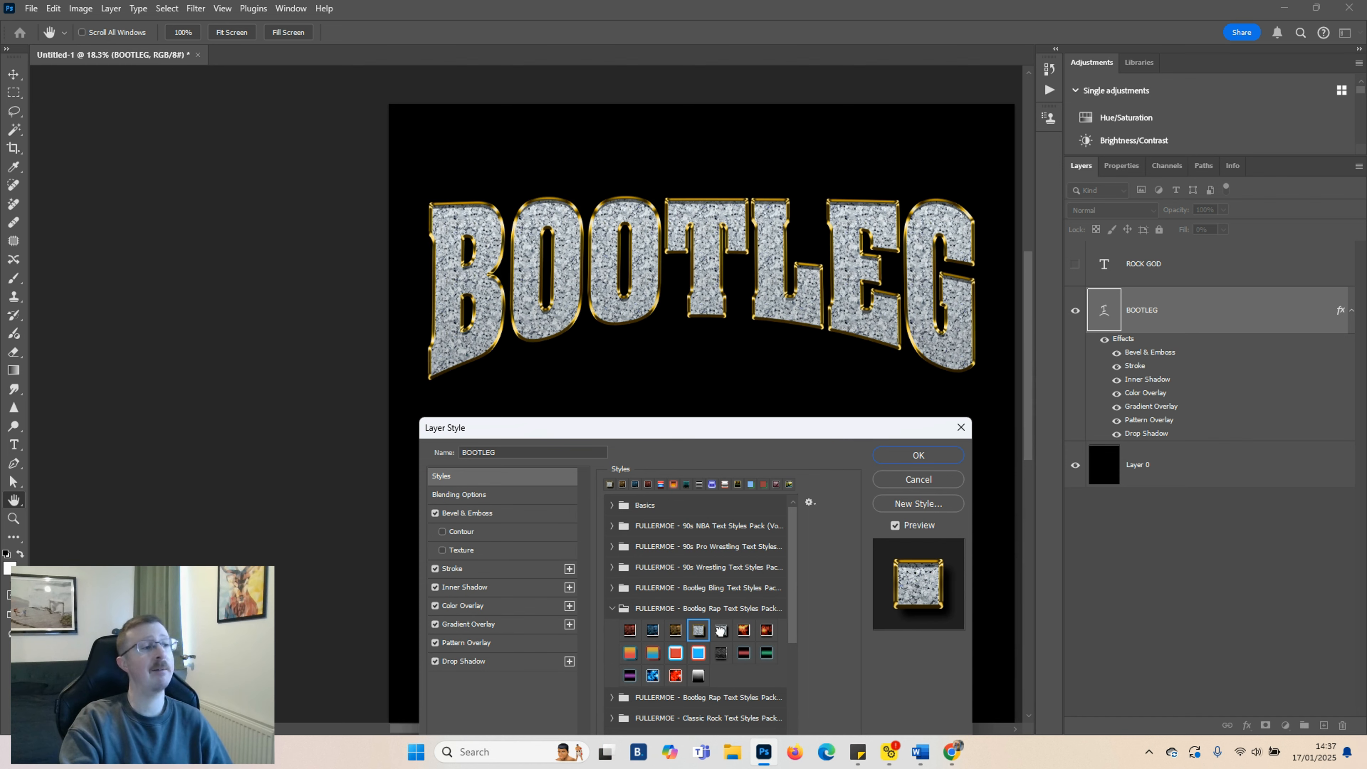
pyautogui.click(744, 631)
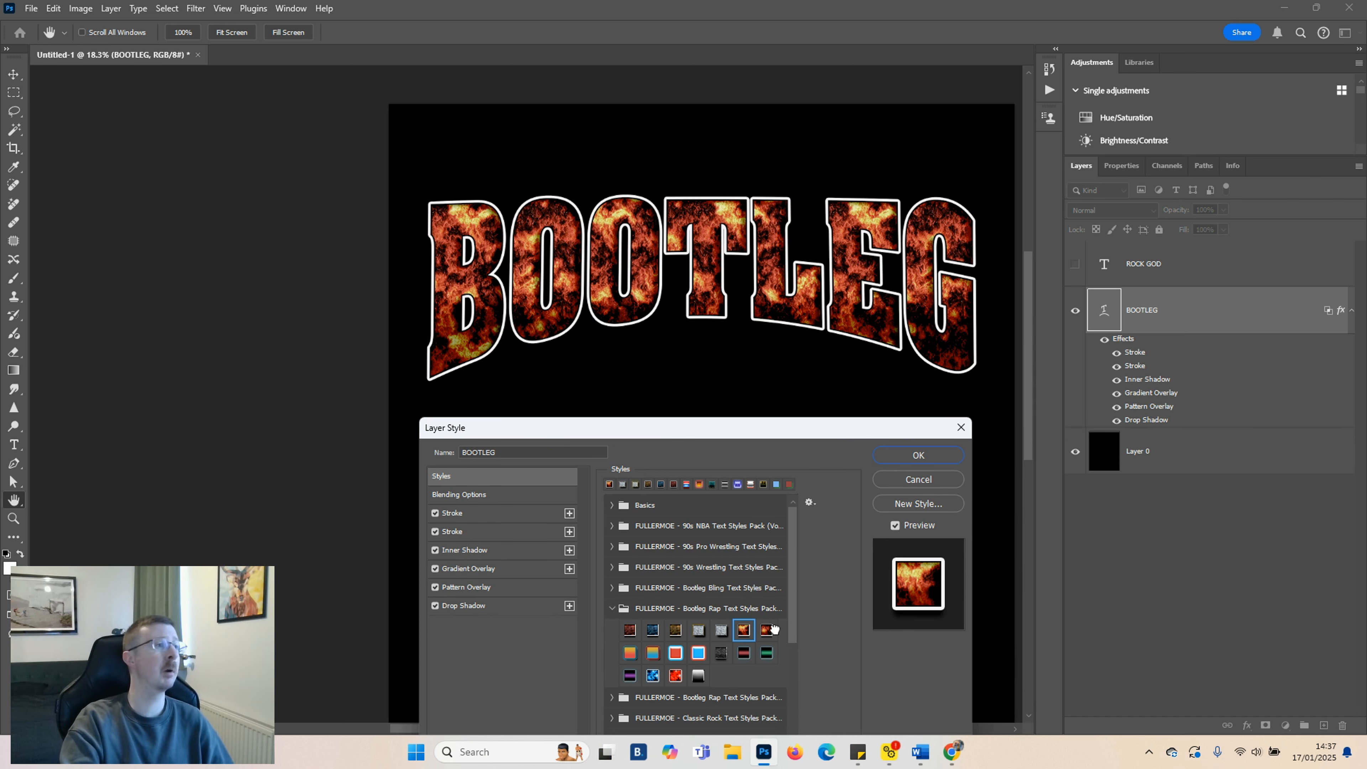
pyautogui.click(767, 653)
pyautogui.click(744, 653)
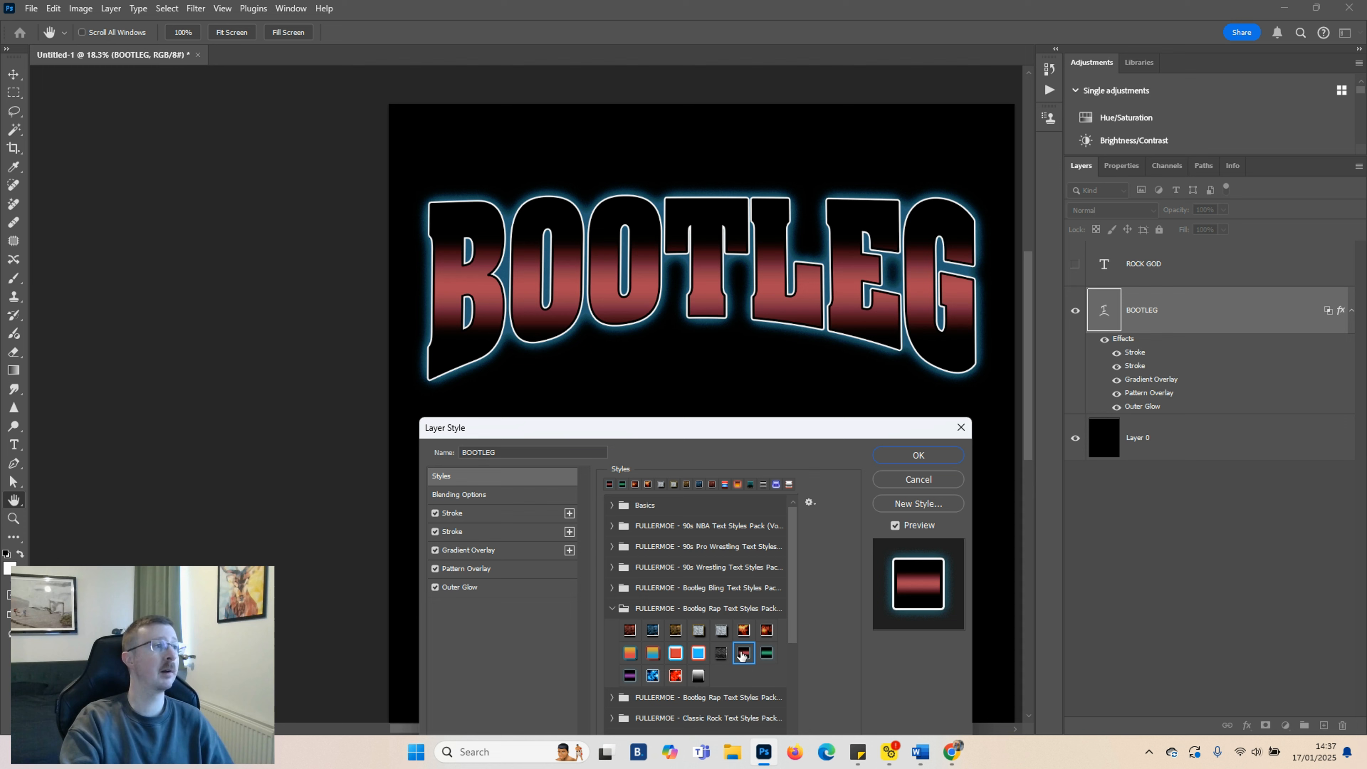
pyautogui.click(697, 677)
pyautogui.click(674, 677)
pyautogui.click(651, 679)
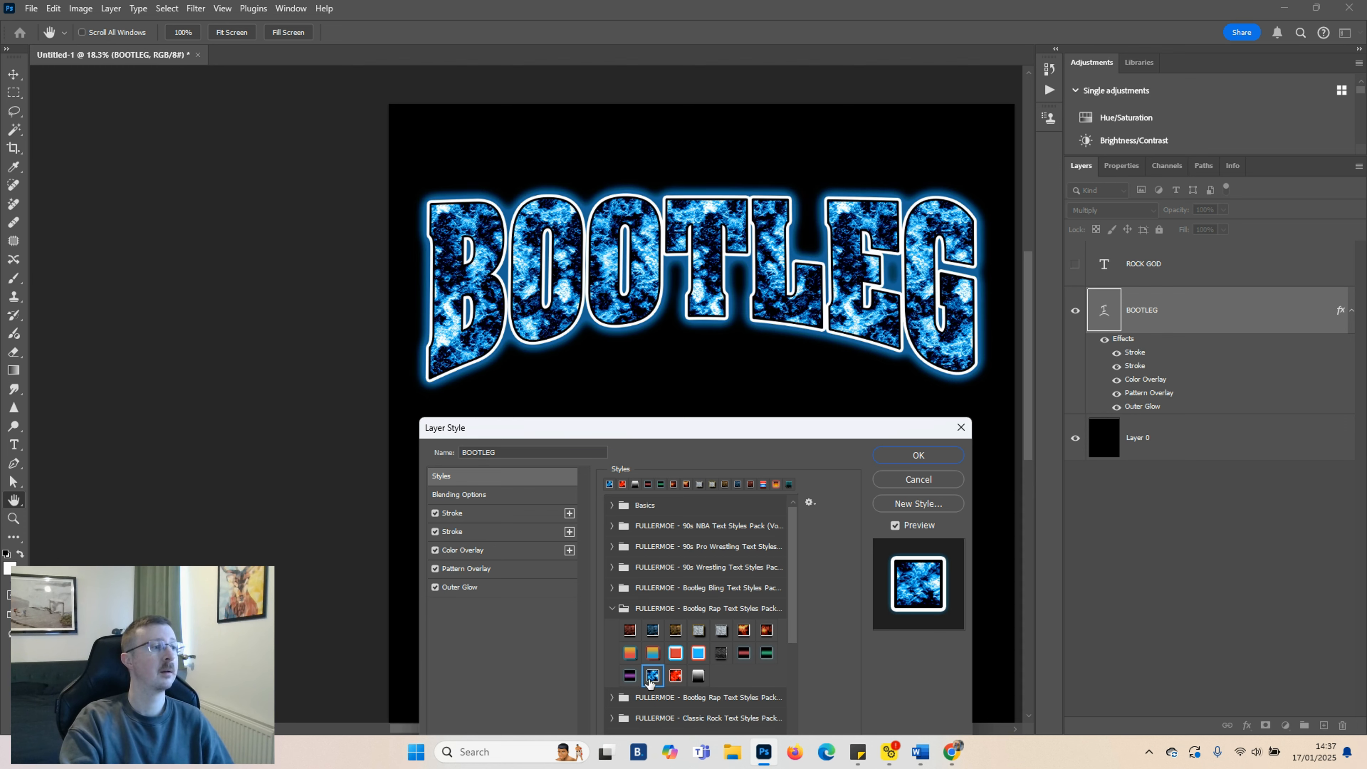
pyautogui.click(625, 677)
# Expand the second Bootleg Rap Text Styles Pack and try its presets on the BOOTLEG text
pyautogui.scroll(-1, 635, 668)
pyautogui.click(612, 686)
pyautogui.scroll(-2, 653, 649)
pyautogui.click(630, 688)
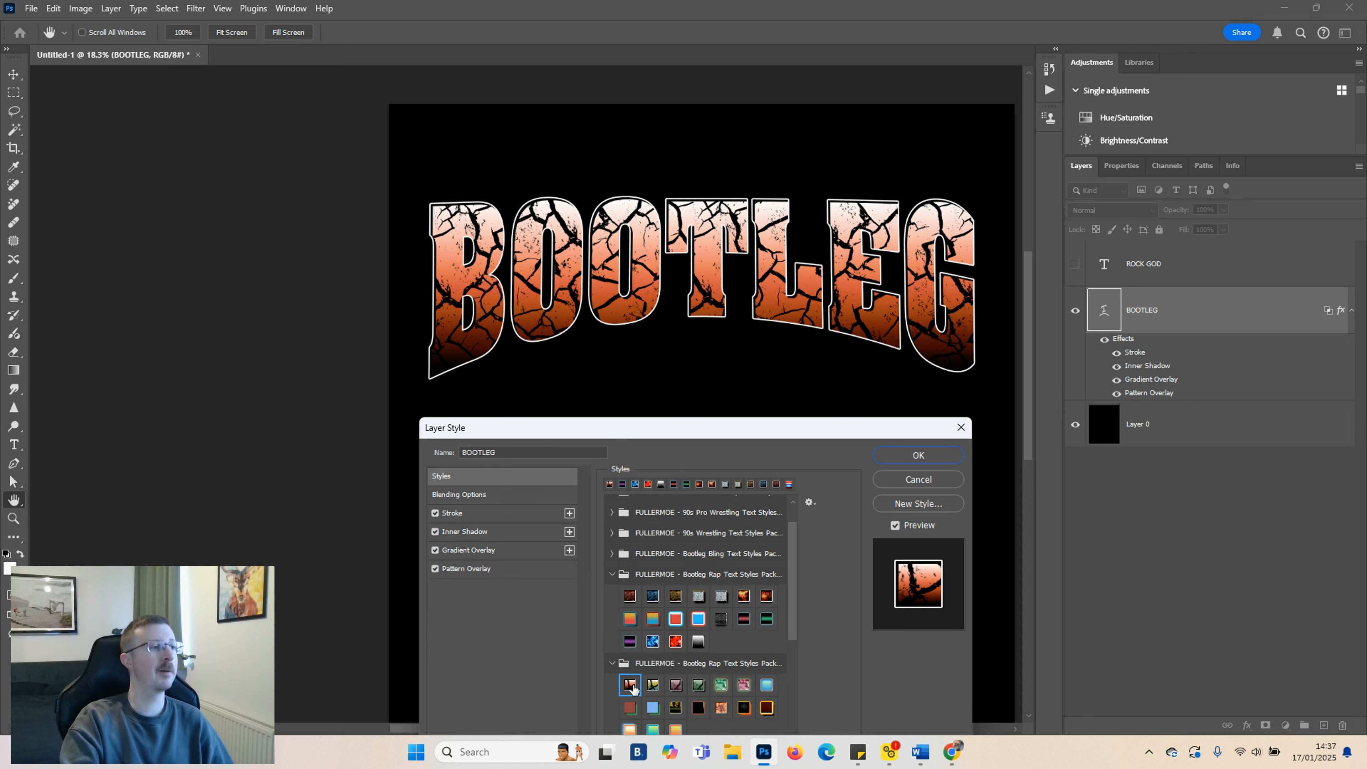
pyautogui.click(653, 685)
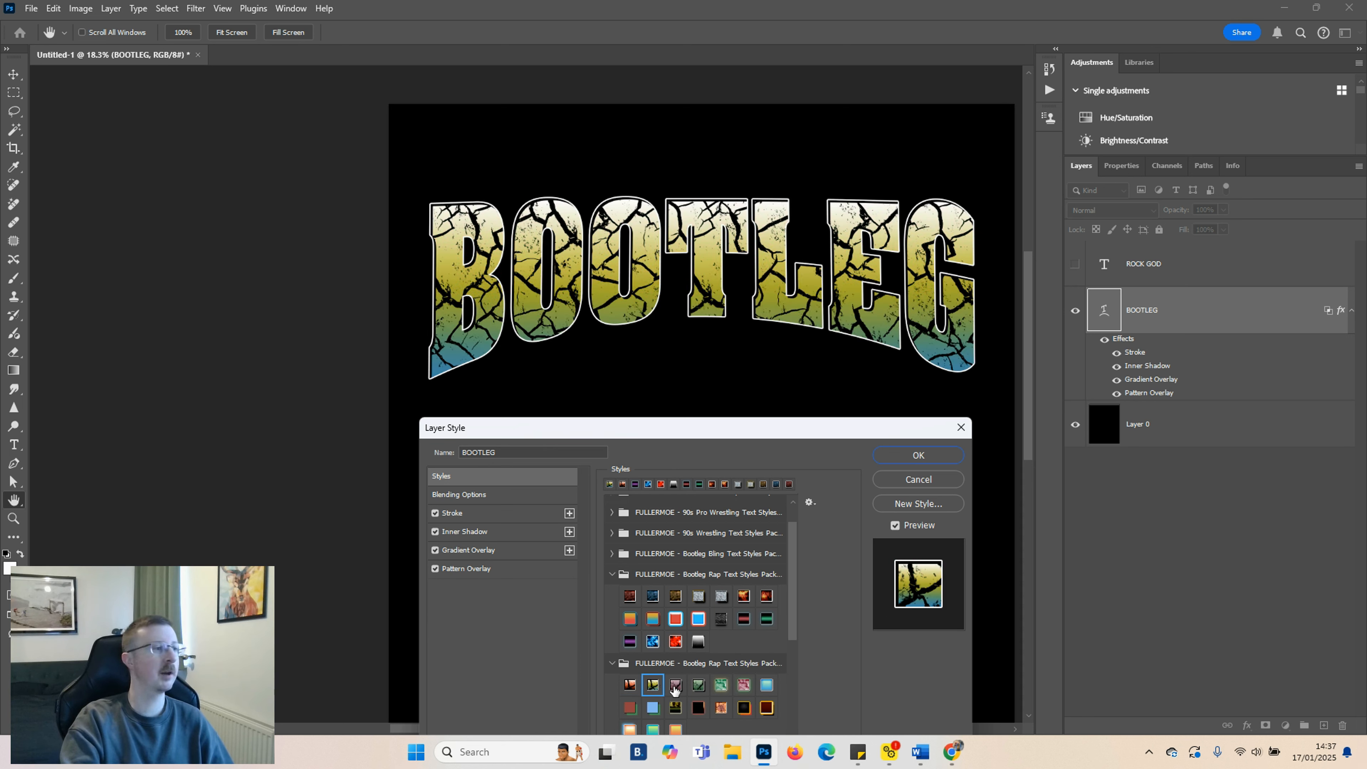
pyautogui.click(675, 686)
pyautogui.click(699, 686)
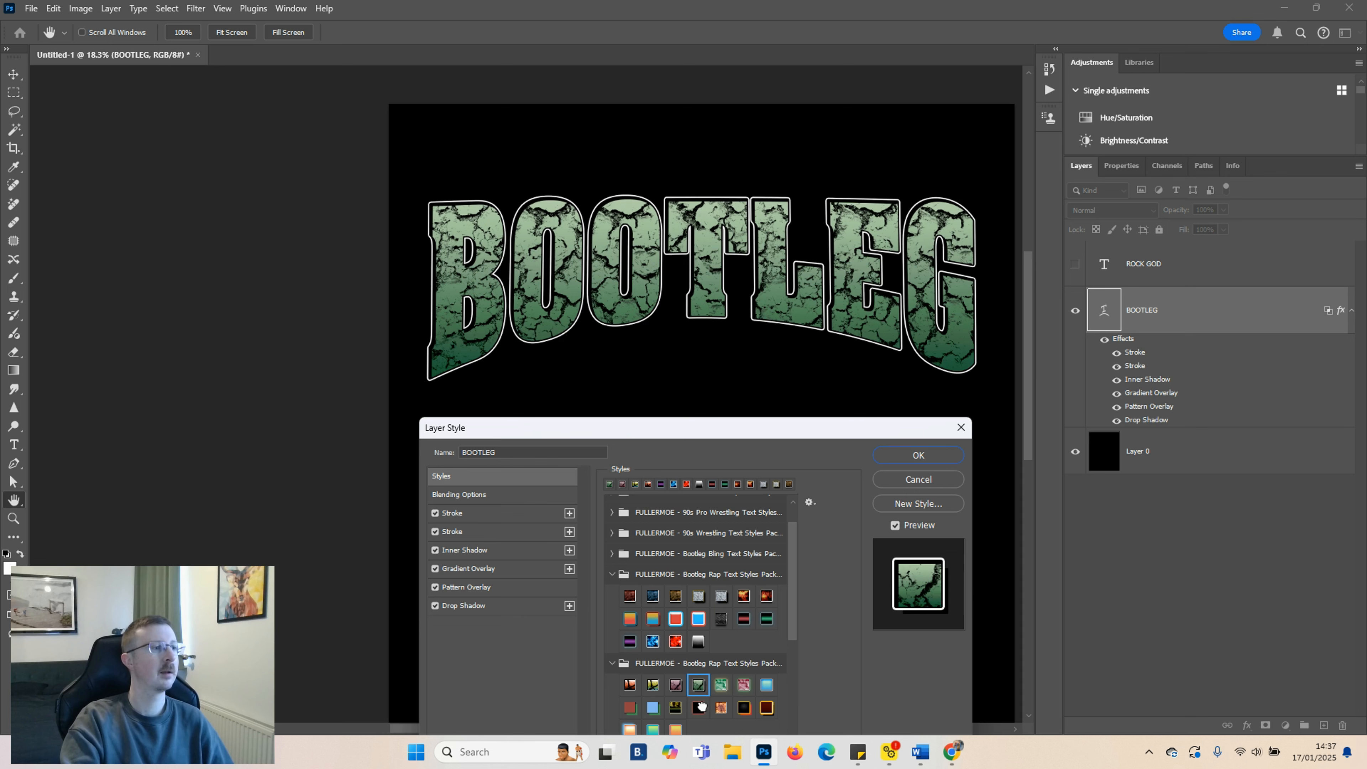
pyautogui.click(699, 708)
pyautogui.click(722, 707)
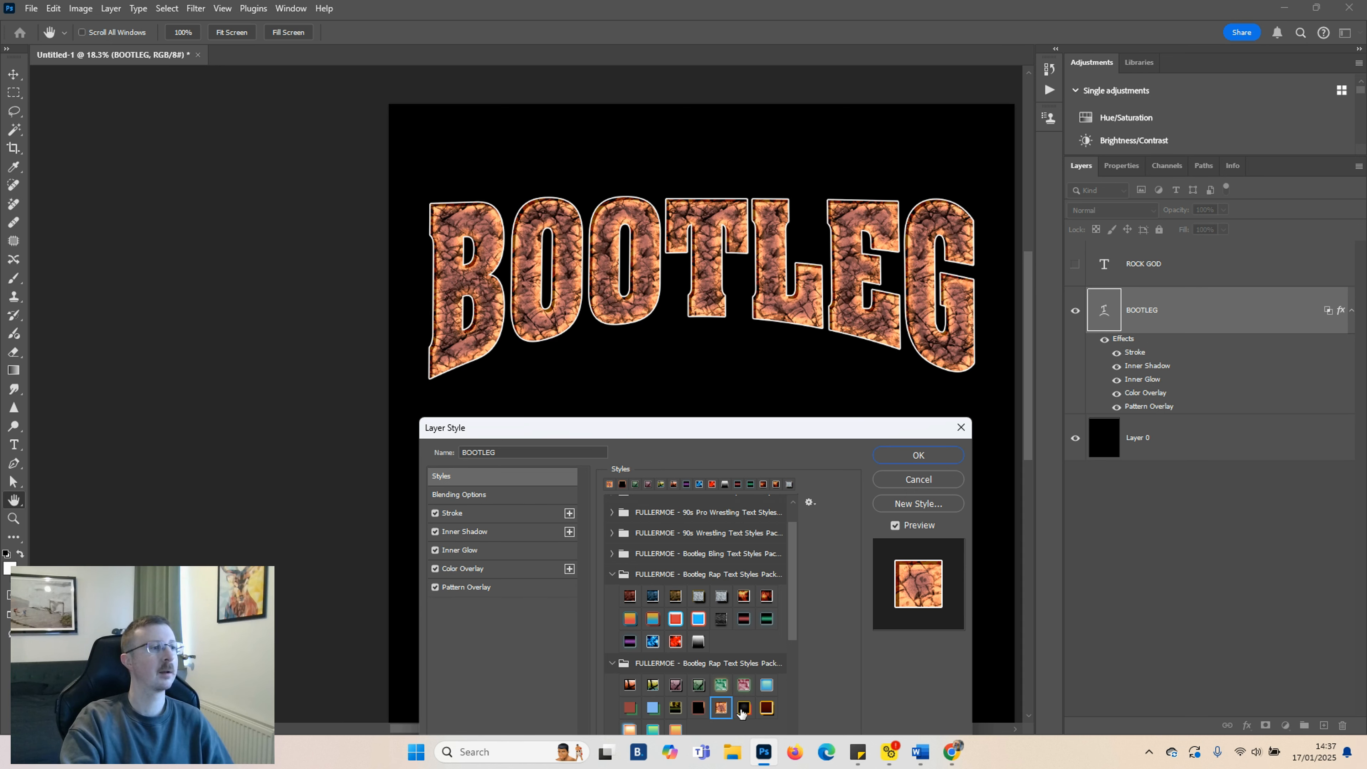
pyautogui.click(741, 712)
pyautogui.scroll(-2, 705, 674)
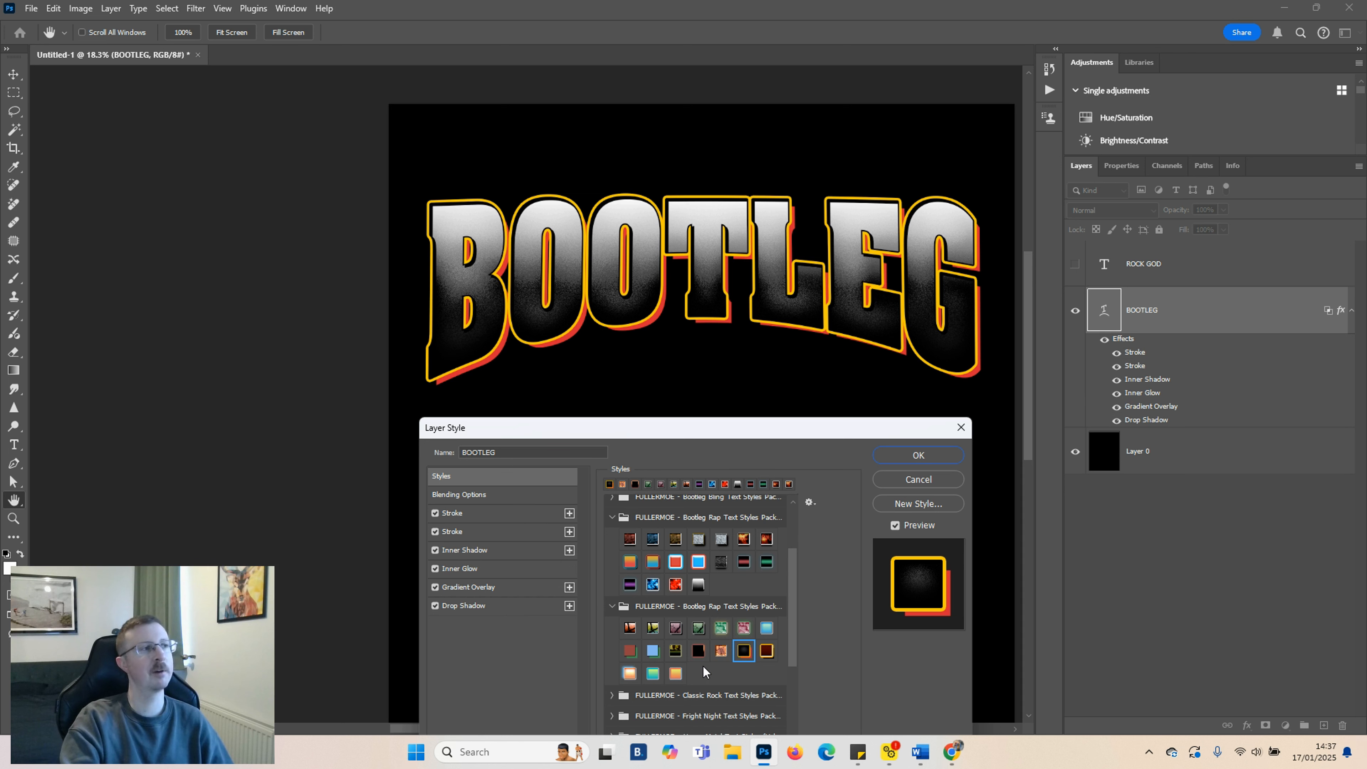
pyautogui.click(629, 673)
pyautogui.click(653, 674)
pyautogui.click(675, 673)
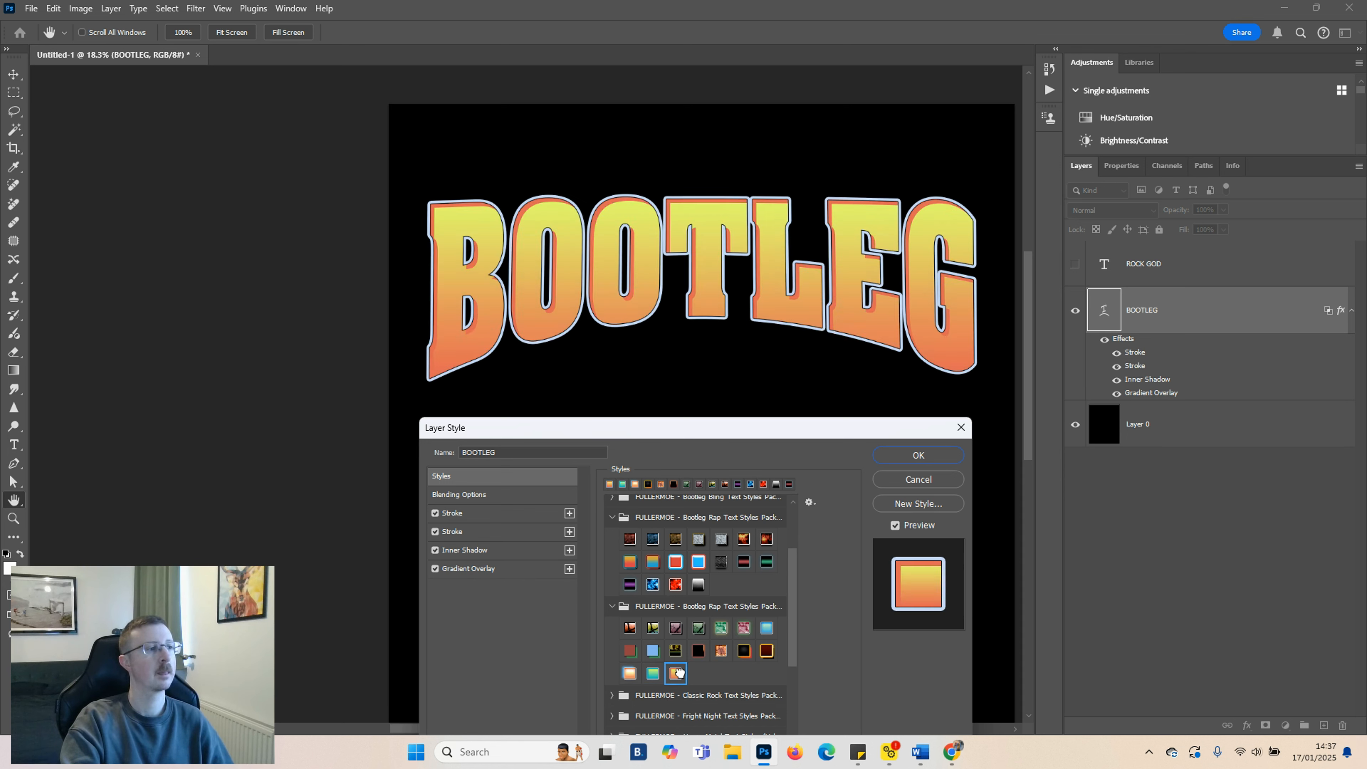
pyautogui.scroll(-1, 677, 673)
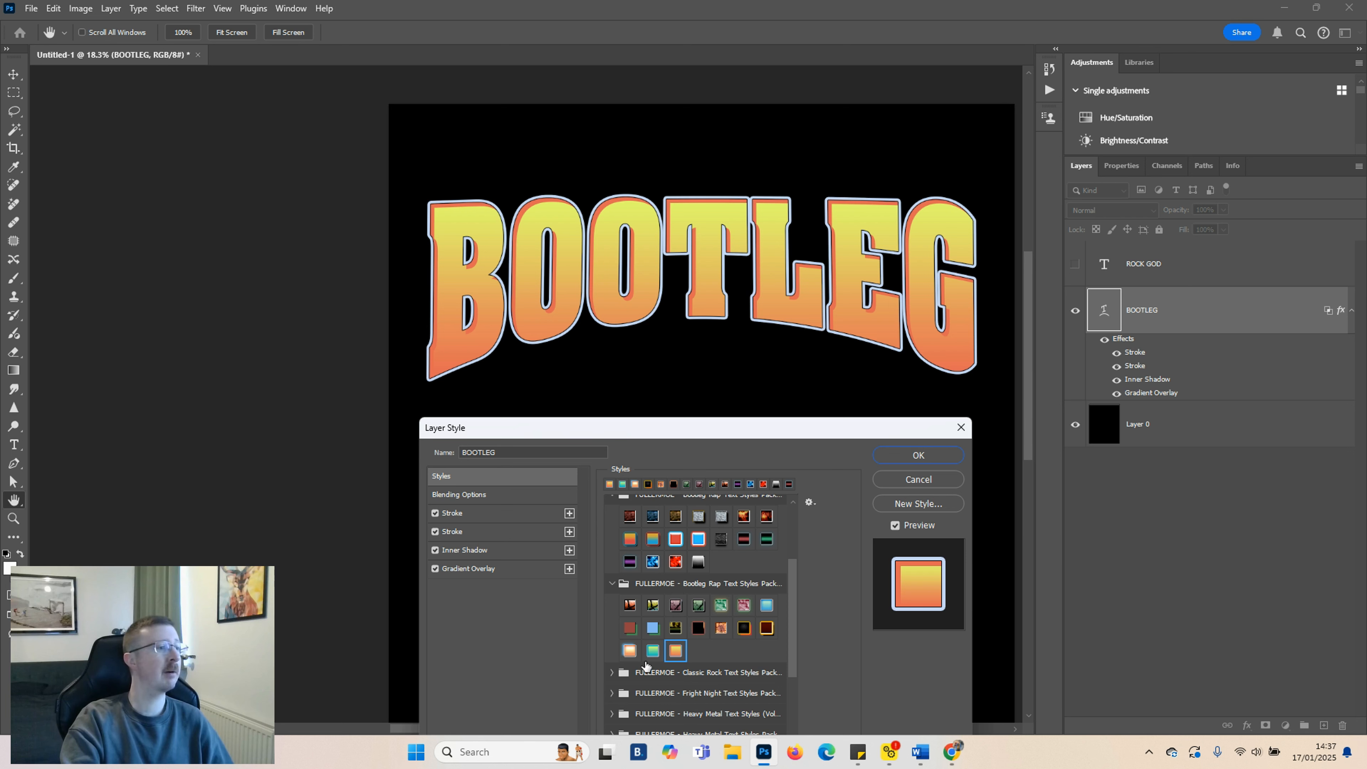
pyautogui.scroll(5, 640, 548)
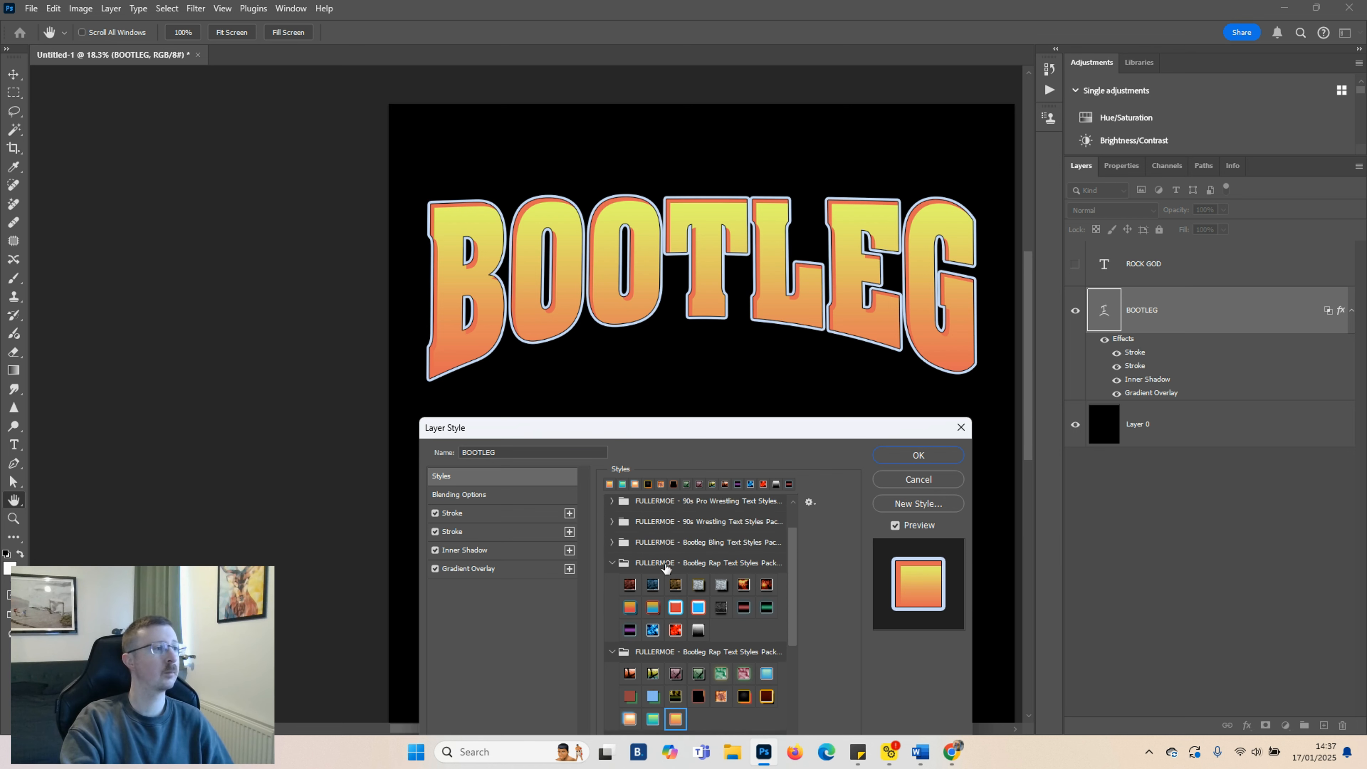
# Expand the 90s Pro Wrestling Text Styles Pack and apply its gold chrome preset to BOOTLEG
pyautogui.click(614, 546)
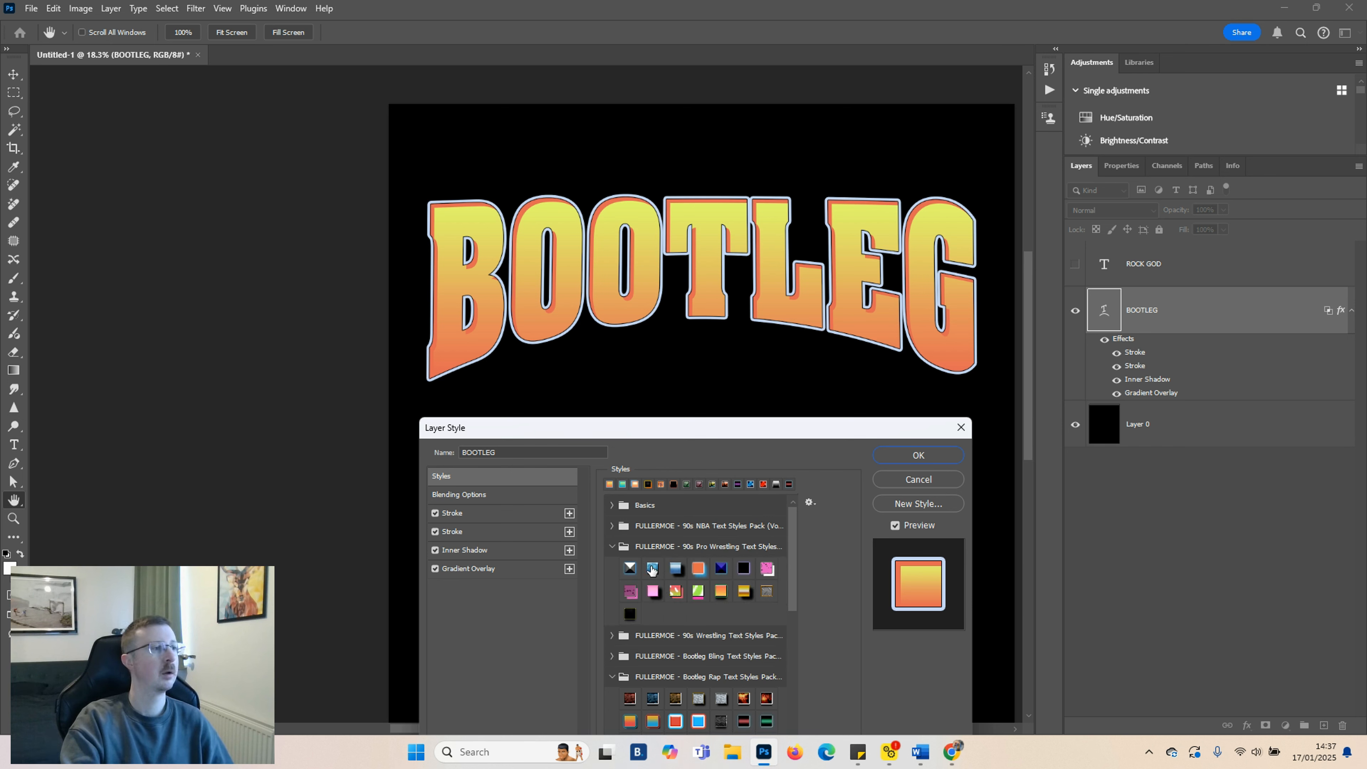
pyautogui.click(652, 569)
pyautogui.click(676, 568)
pyautogui.click(676, 592)
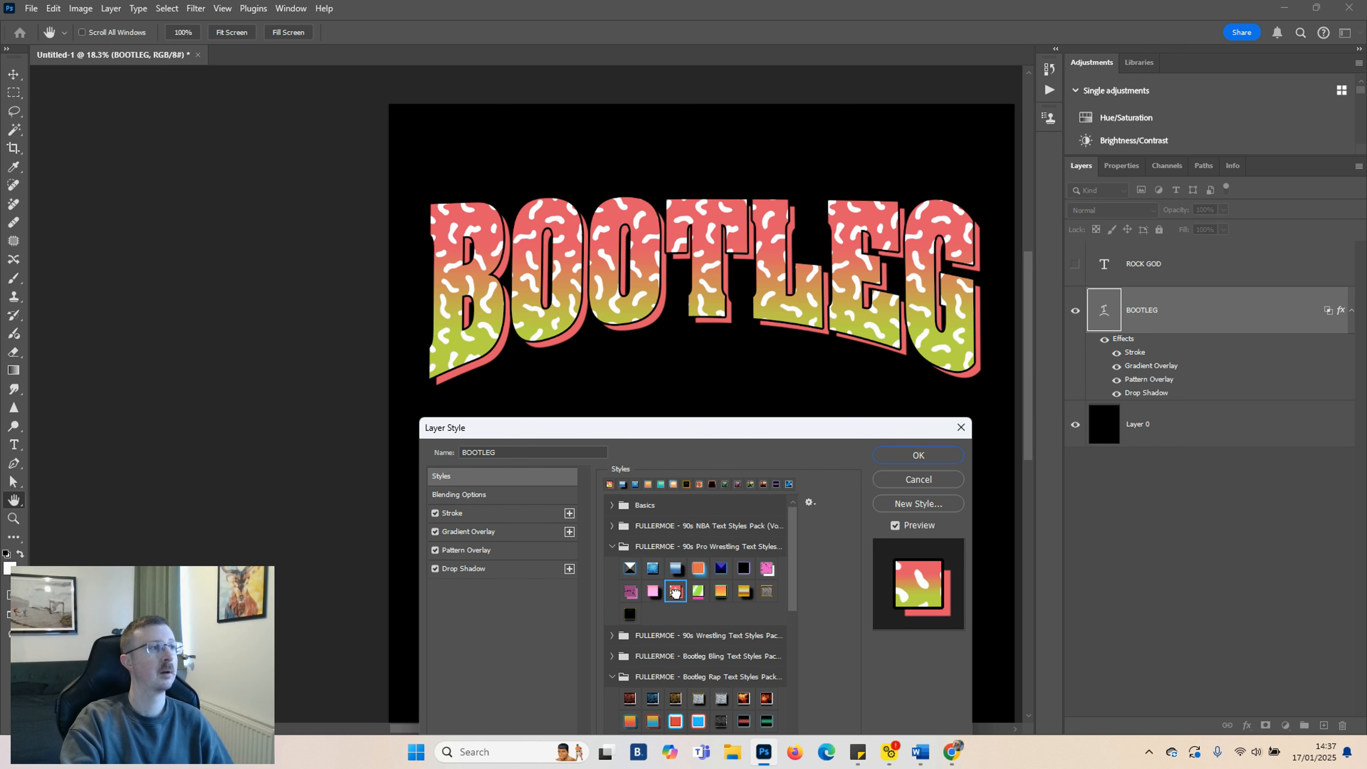
pyautogui.click(698, 591)
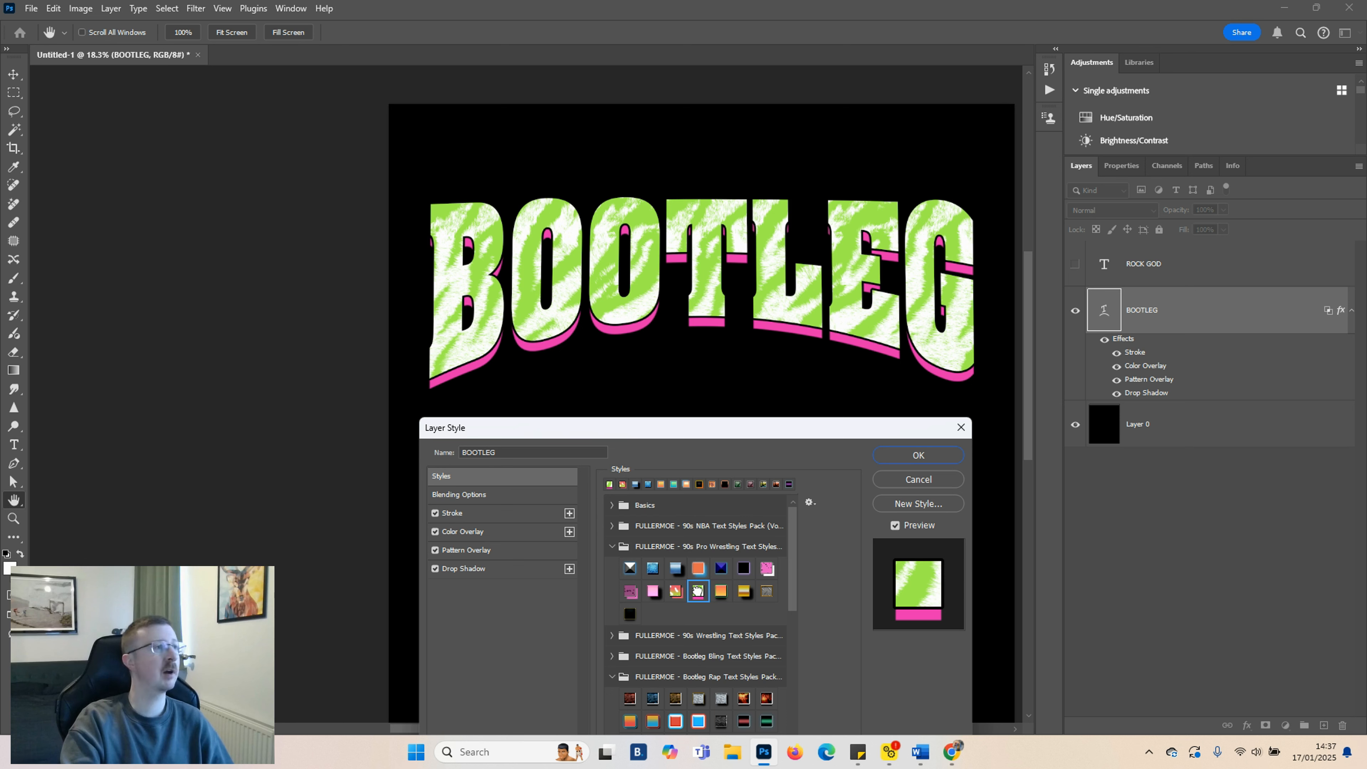
pyautogui.click(720, 592)
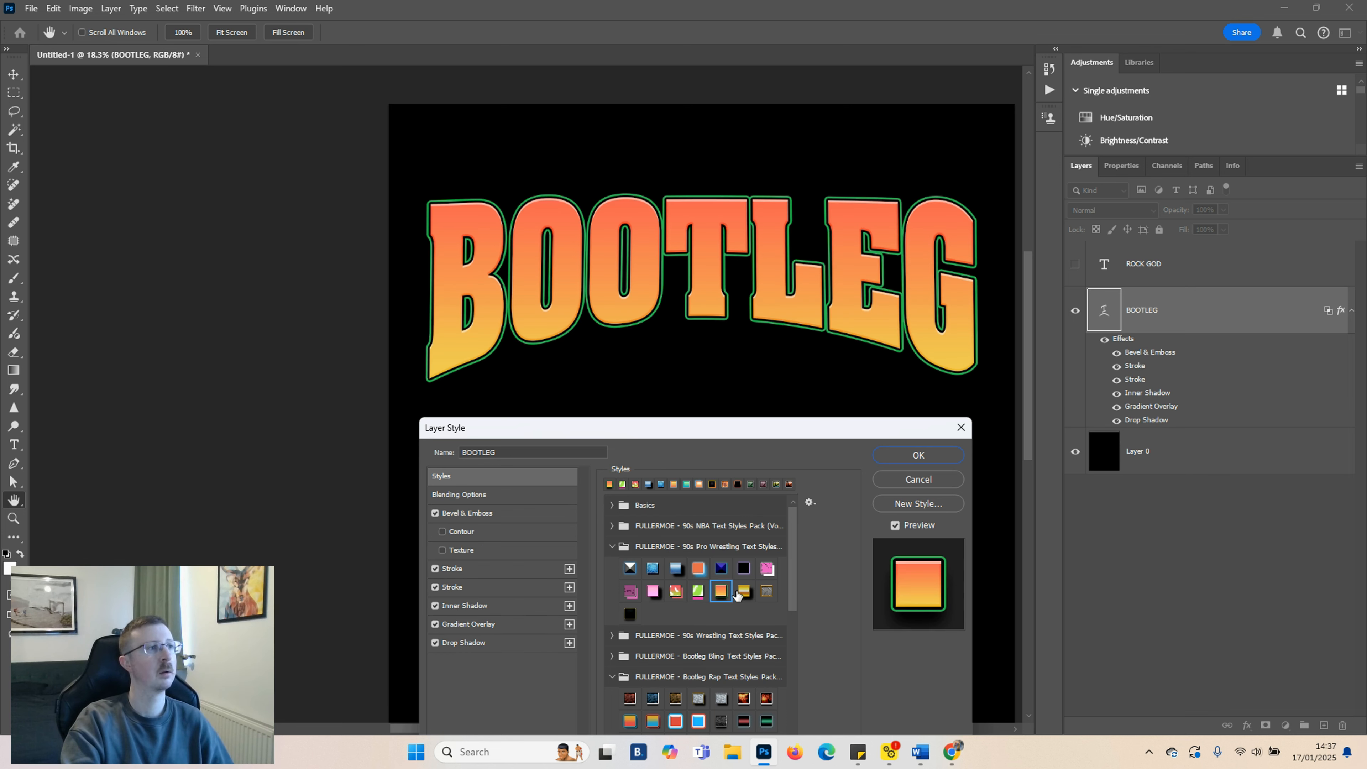
pyautogui.click(742, 592)
pyautogui.click(612, 547)
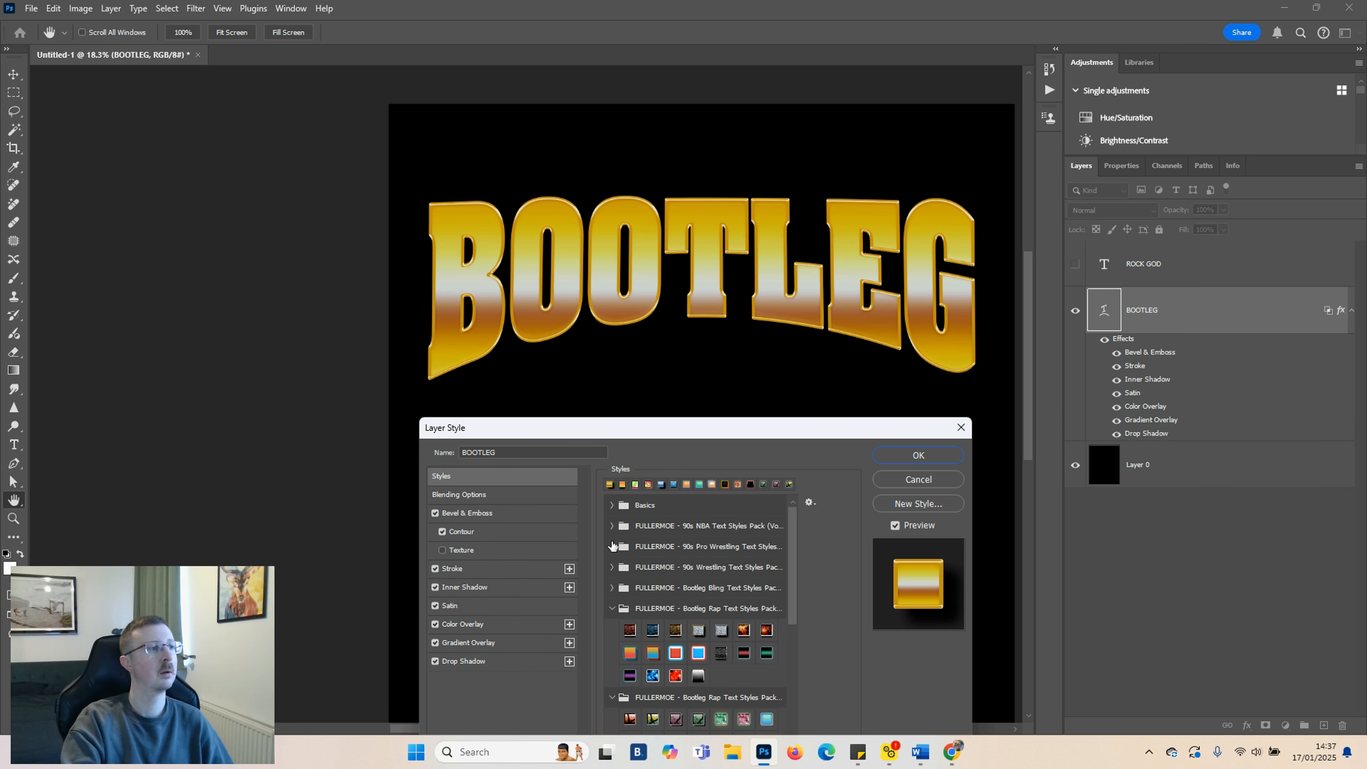
pyautogui.click(611, 506)
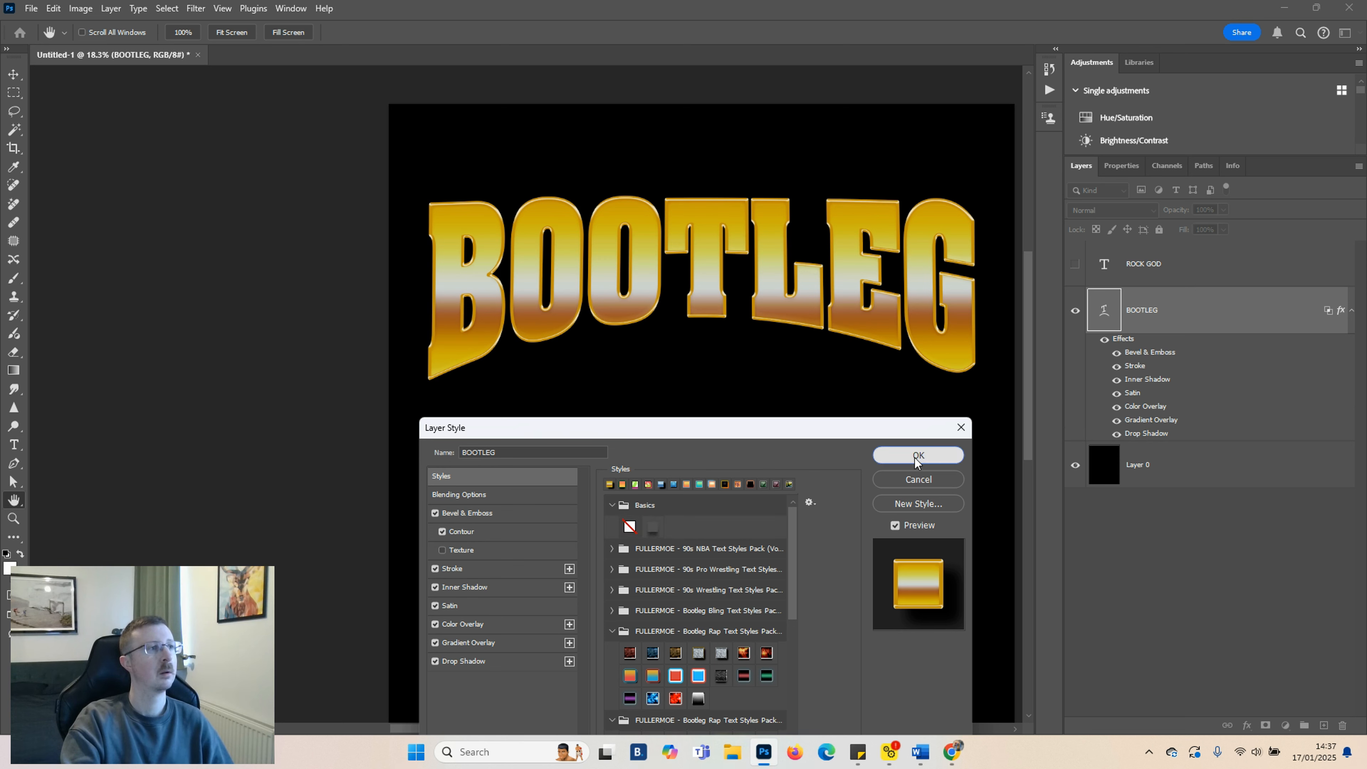
# Confirm the BOOTLEG layer style, hide the BOOTLEG layer, then show and select the ROCK GOD text layer
pyautogui.click(918, 455)
pyautogui.click(1075, 311)
pyautogui.click(1076, 264)
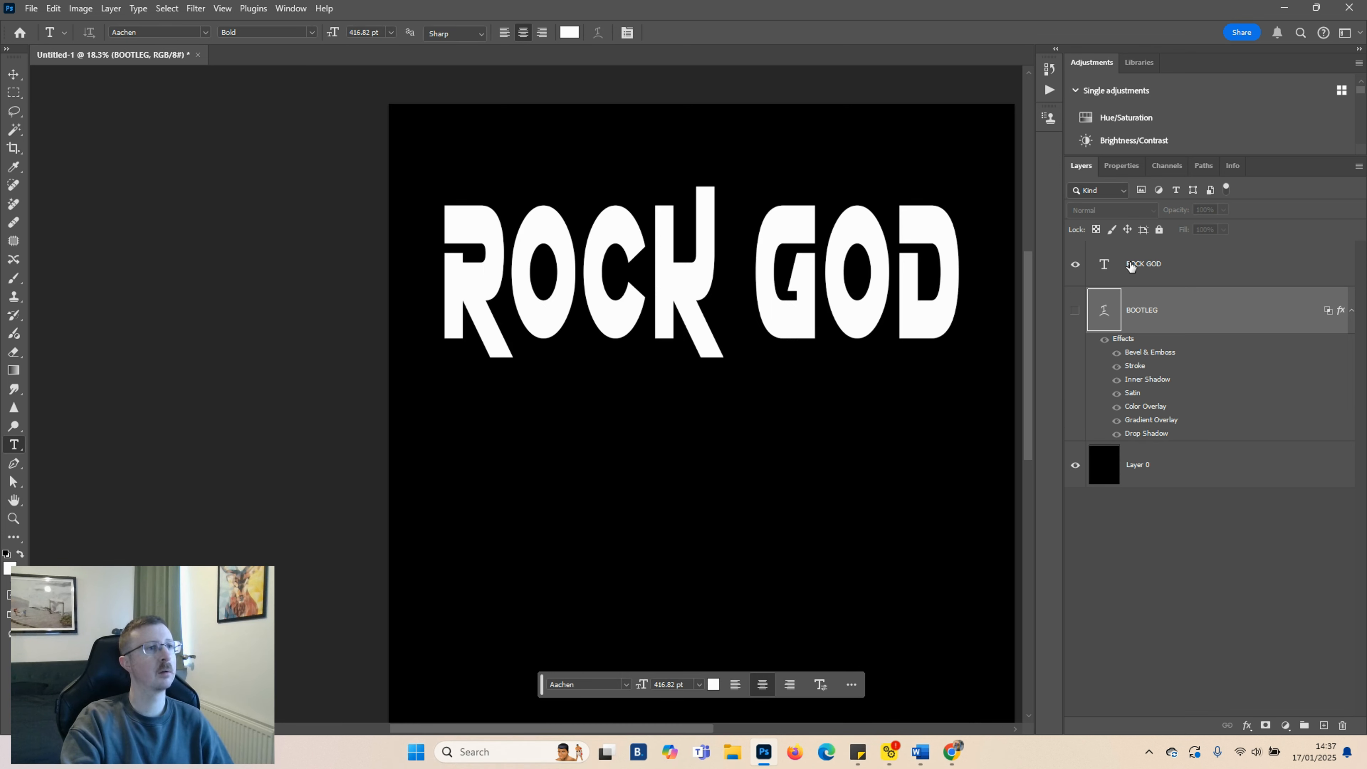
pyautogui.click(1104, 264)
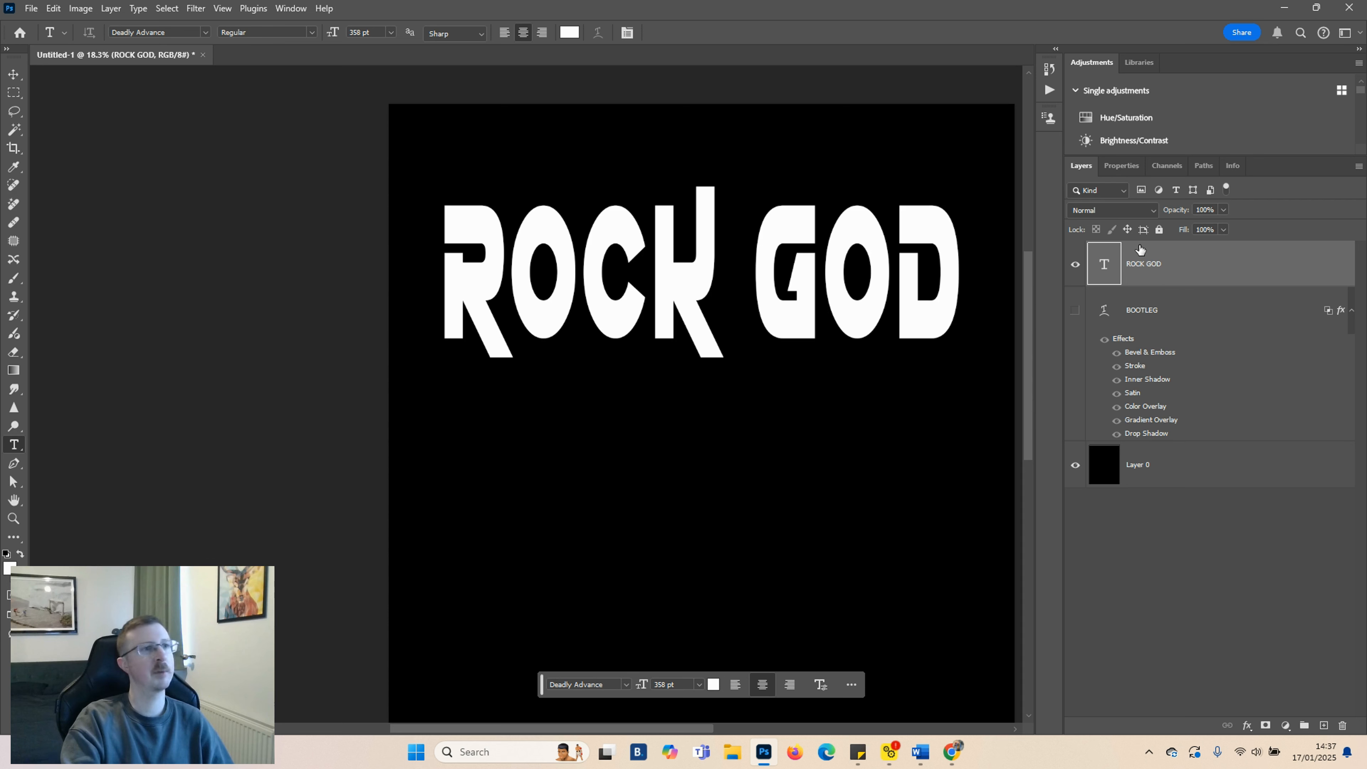
# Open the ROCK GOD layer's Layer Style, show the Styles list and expand the FULLERMOE Classic Rock Text Styles Pack
pyautogui.click(1247, 725)
pyautogui.click(1290, 589)
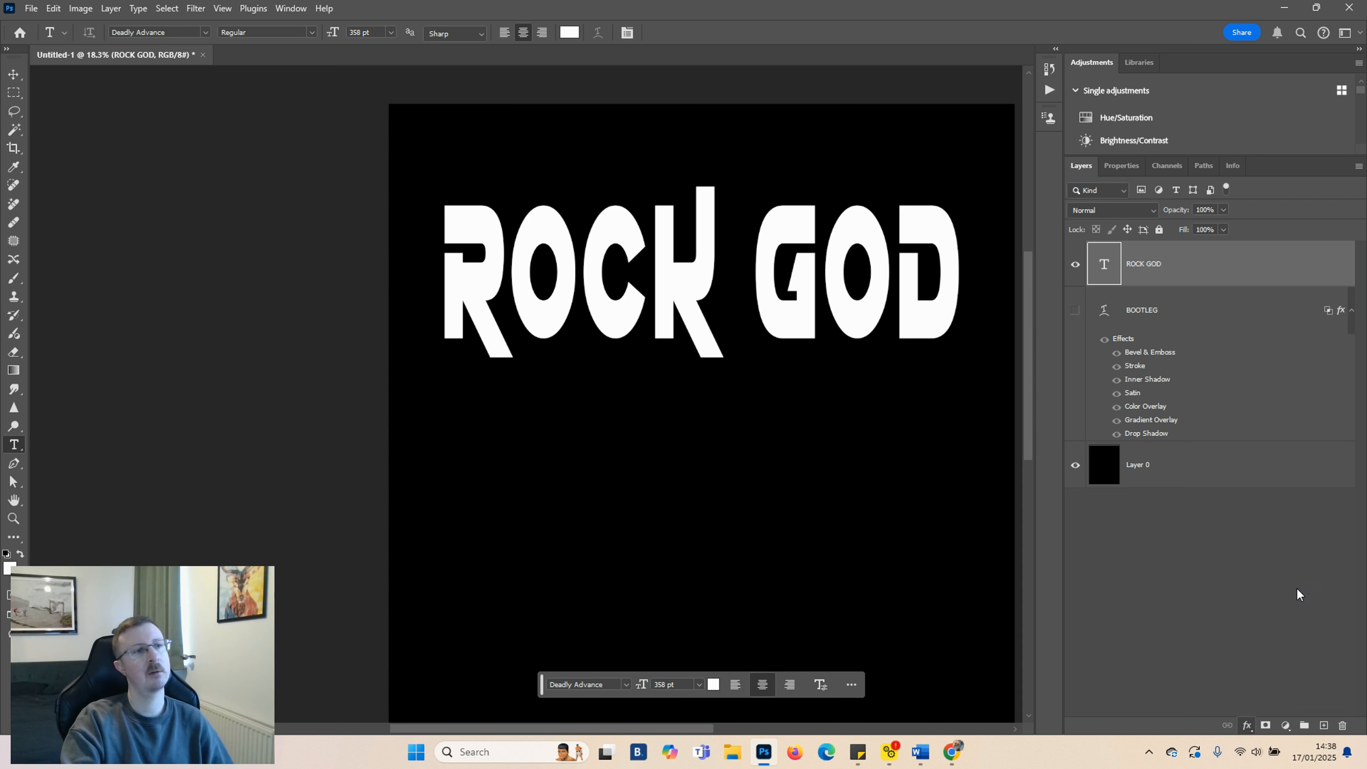
pyautogui.click(445, 418)
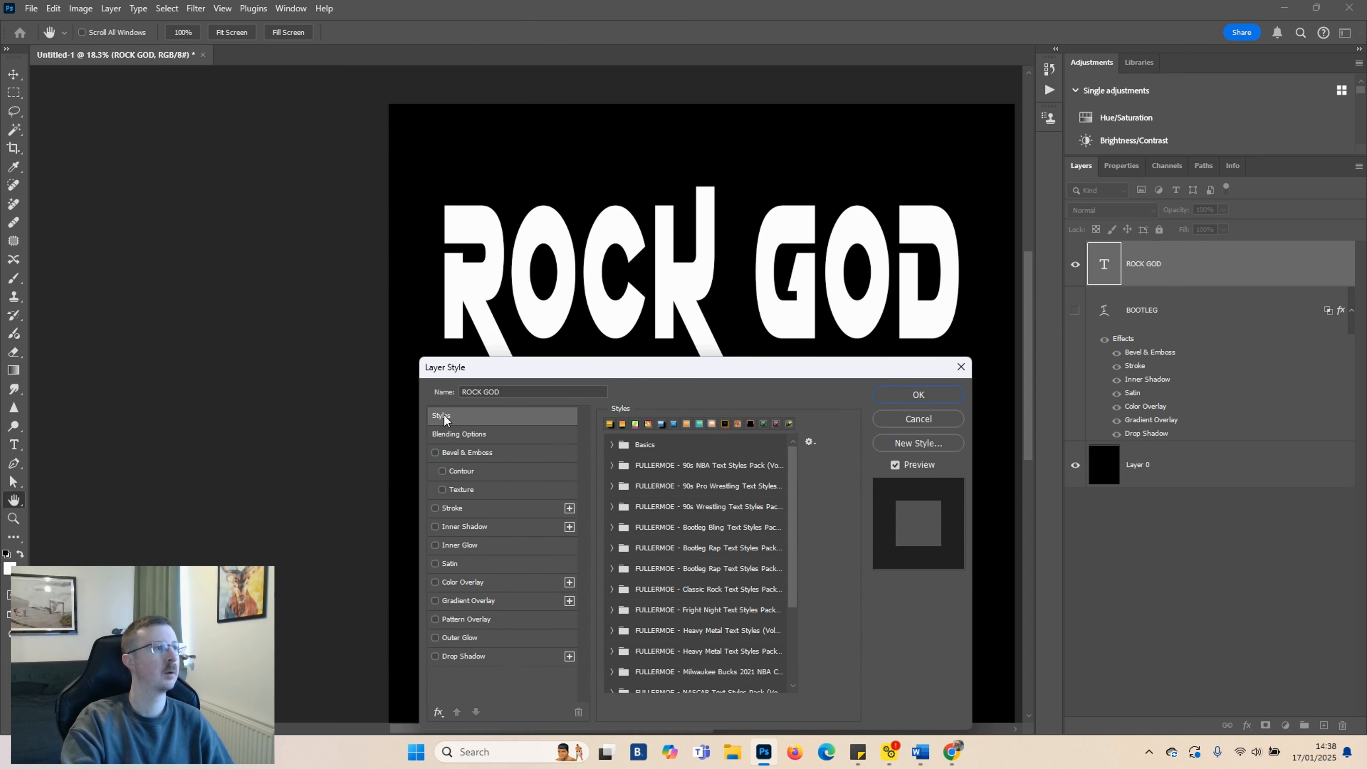
pyautogui.scroll(-2, 687, 476)
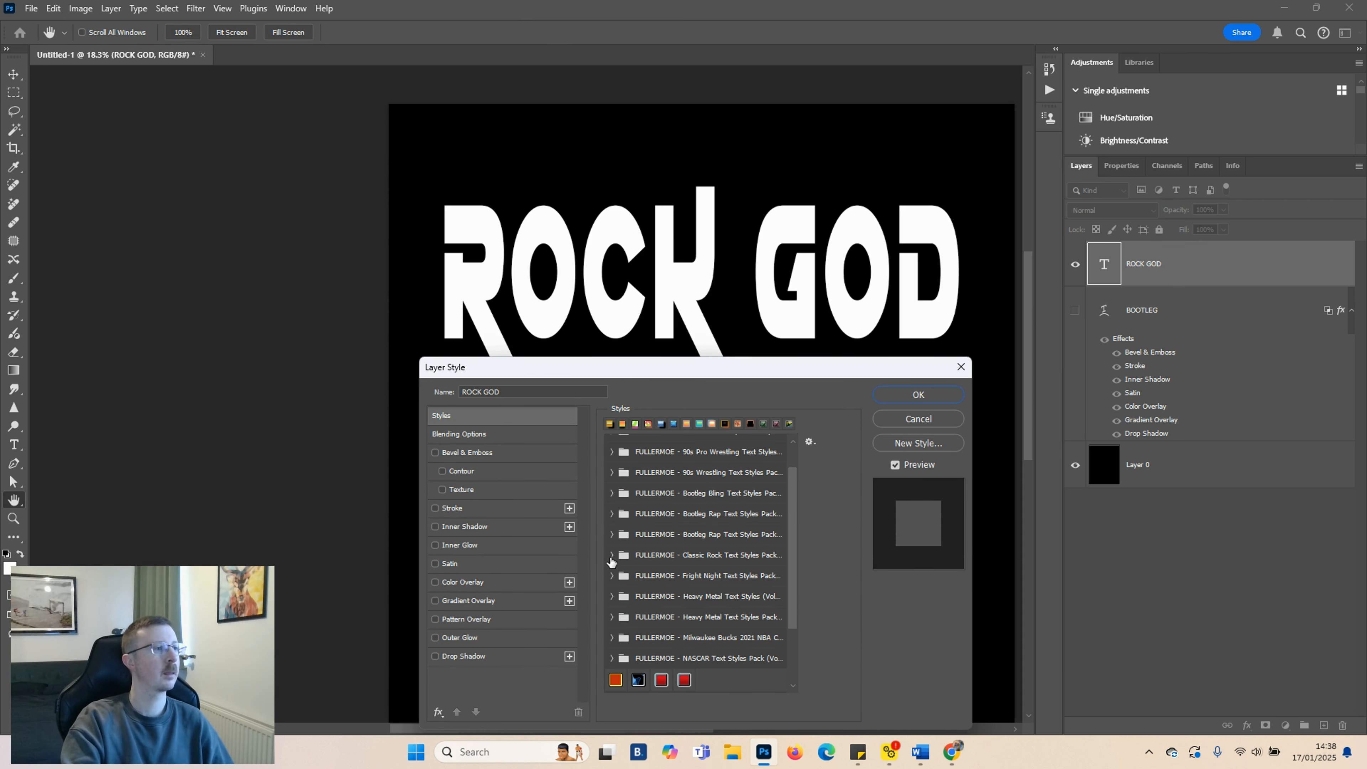
pyautogui.click(611, 556)
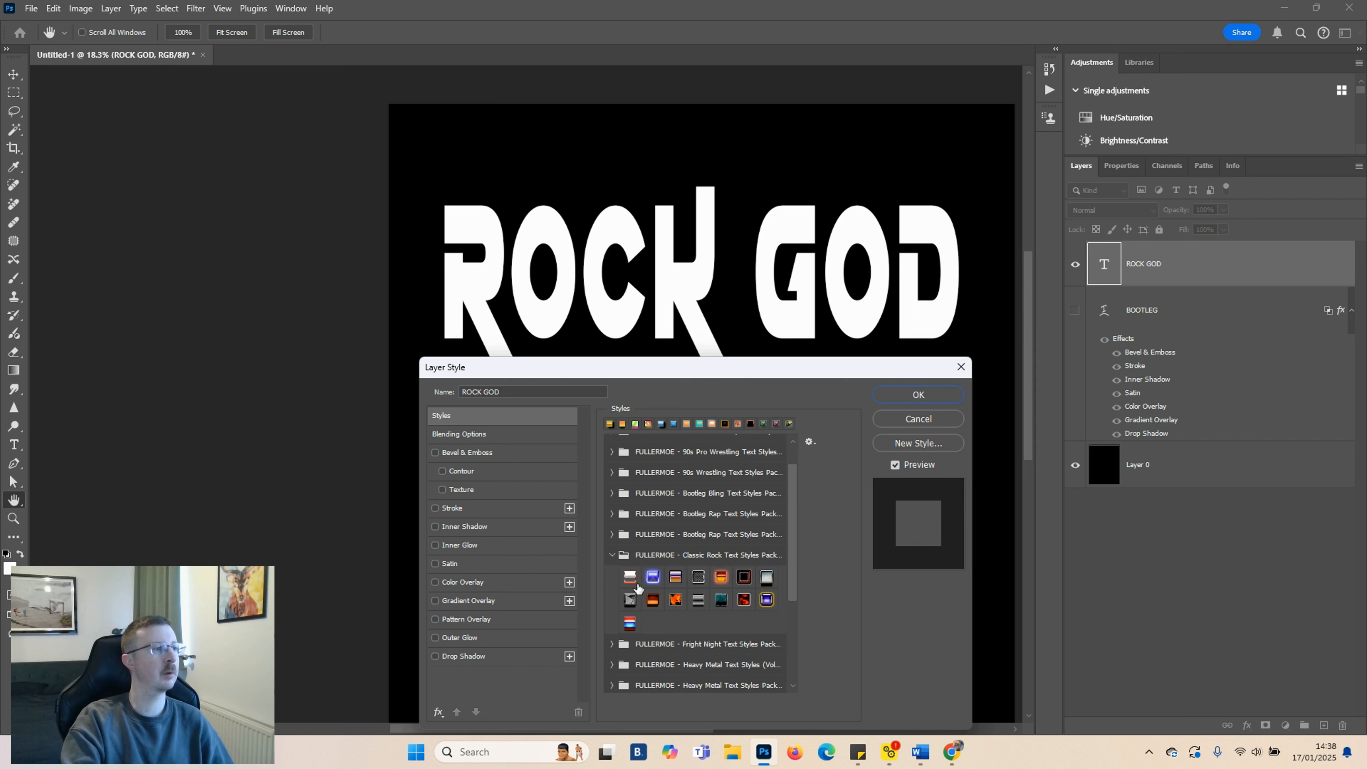
# Try several Classic Rock Text Styles presets on the ROCK GOD text, including the red chrome and silver chrome ones
pyautogui.click(629, 577)
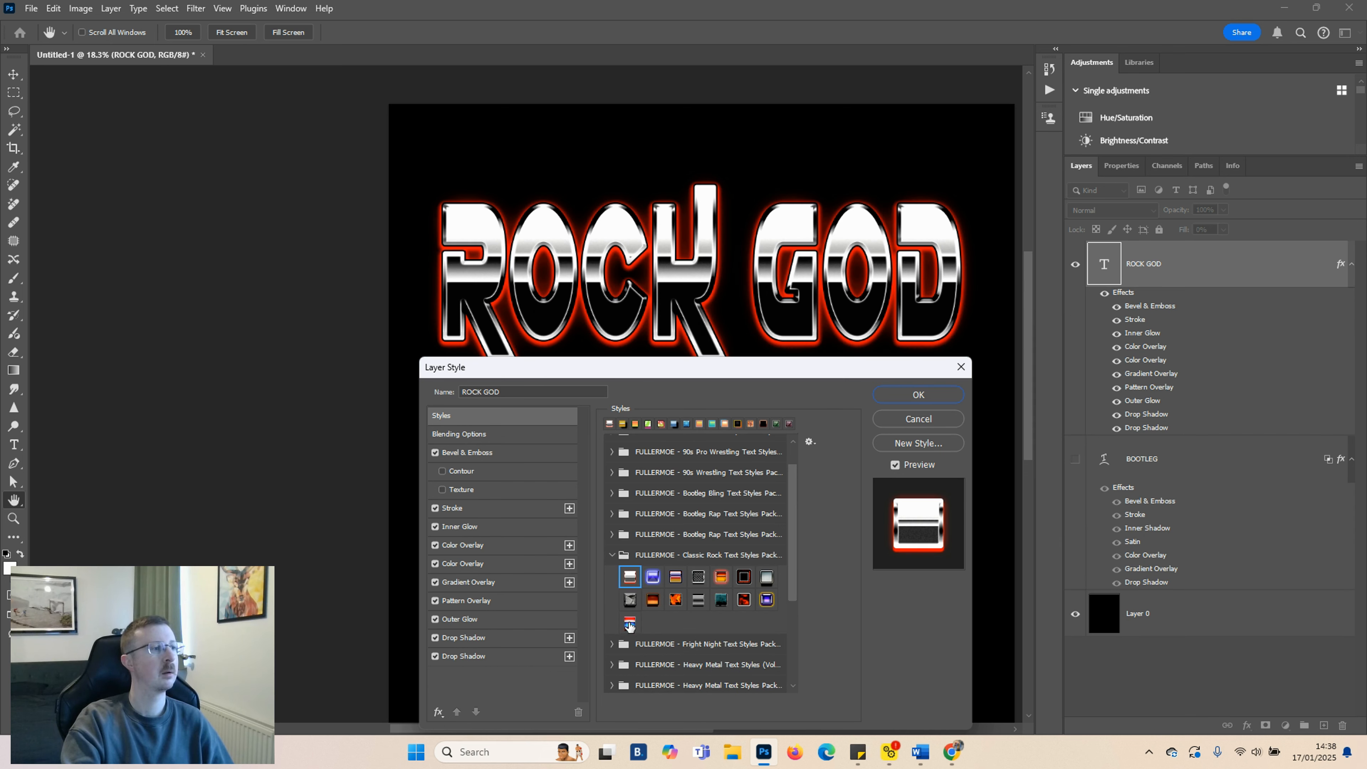
pyautogui.click(630, 623)
pyautogui.click(653, 599)
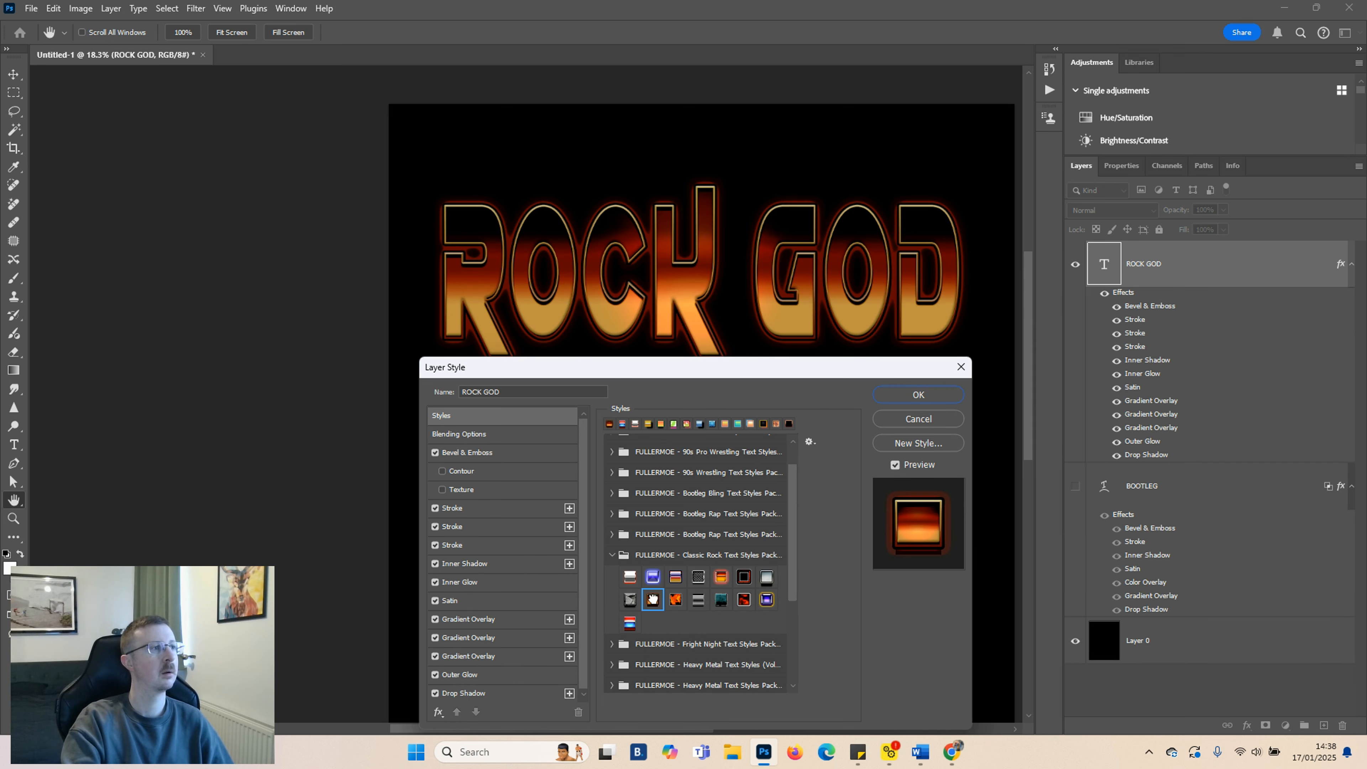
pyautogui.click(675, 600)
pyautogui.click(698, 600)
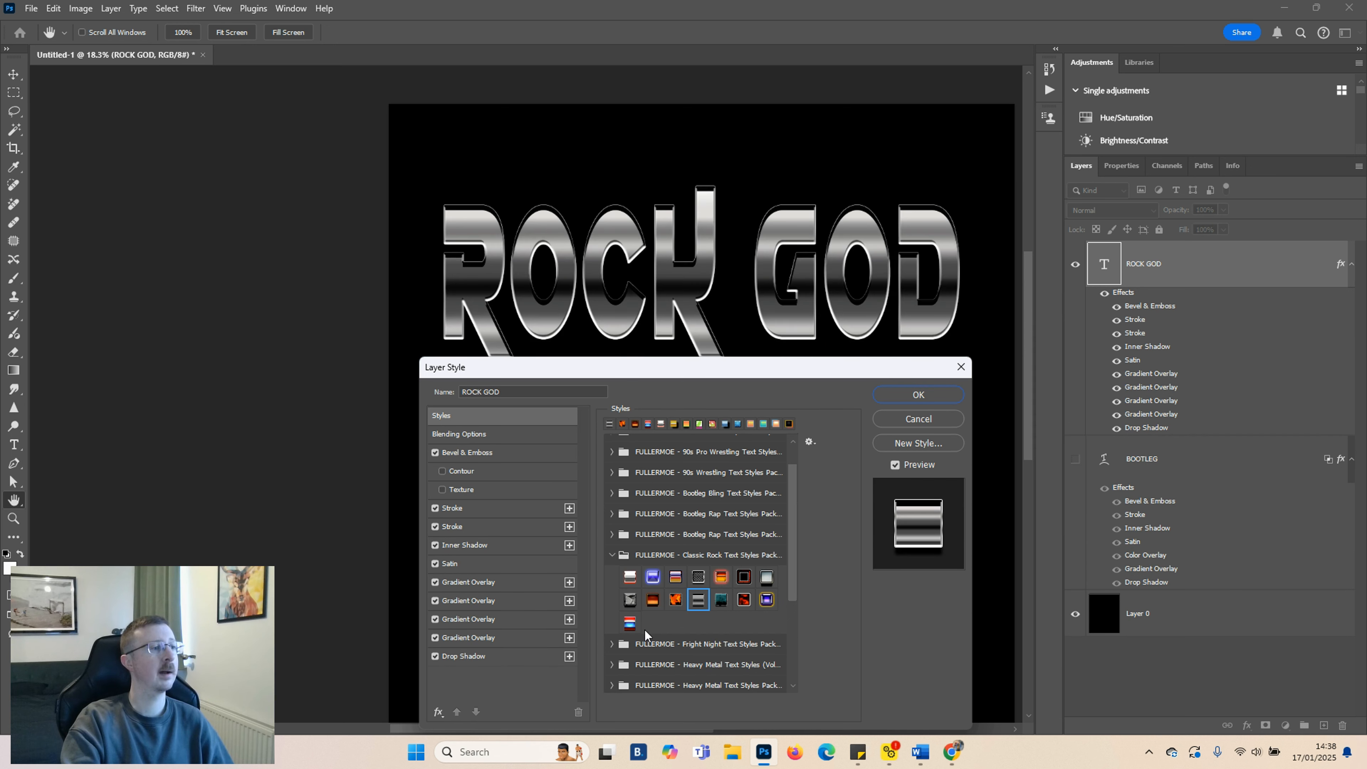
# Expand the second Heavy Metal Text Styles Pack and try its presets, settling on the red fill with yellow stroke and shadow
pyautogui.click(612, 685)
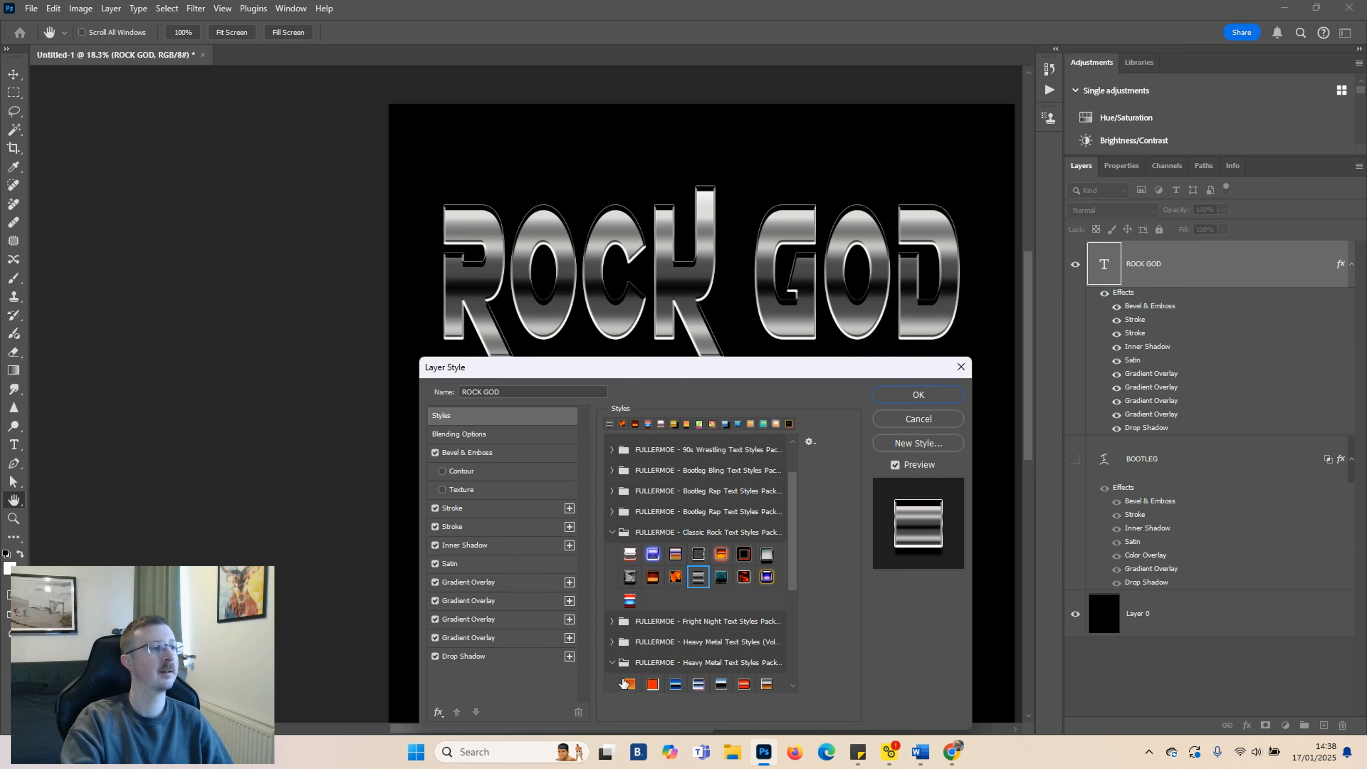
pyautogui.click(629, 684)
pyautogui.click(654, 683)
pyautogui.scroll(-3, 673, 663)
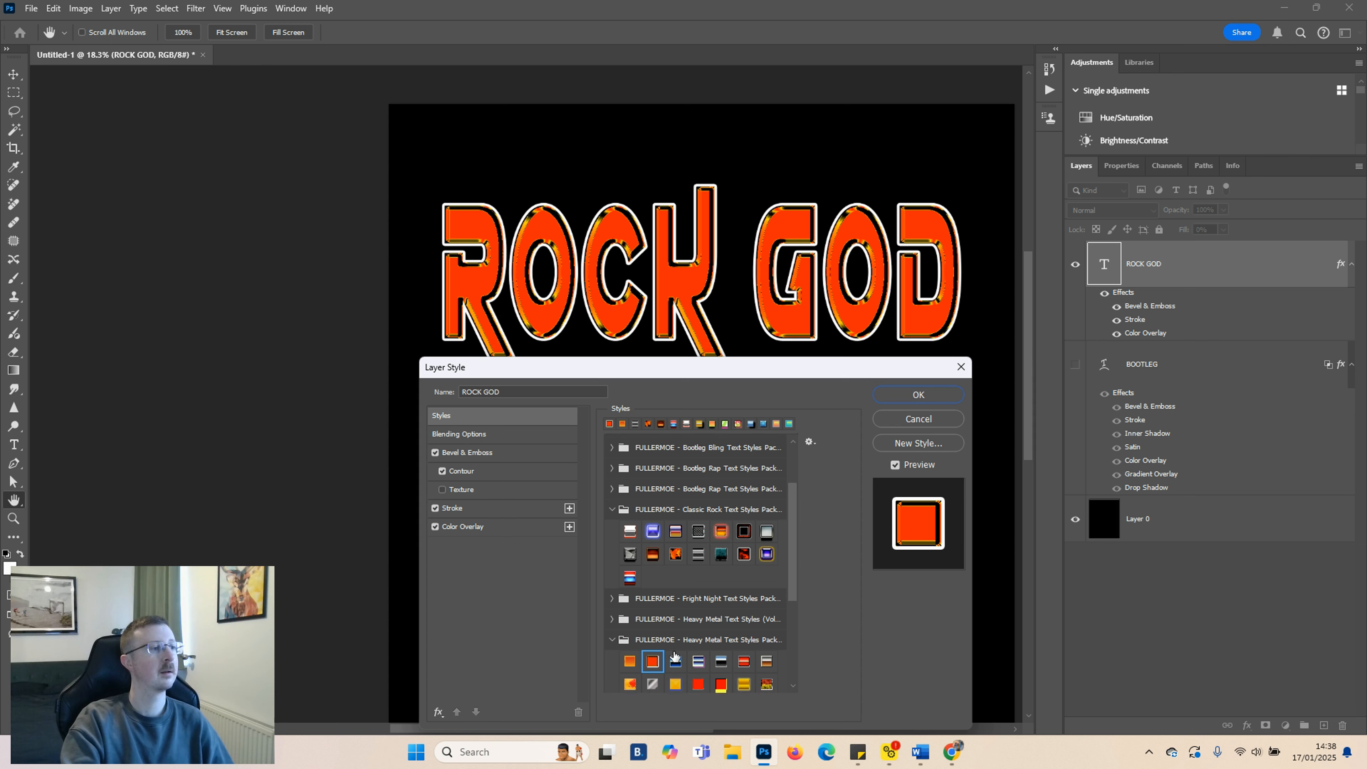
pyautogui.click(675, 651)
pyautogui.click(698, 650)
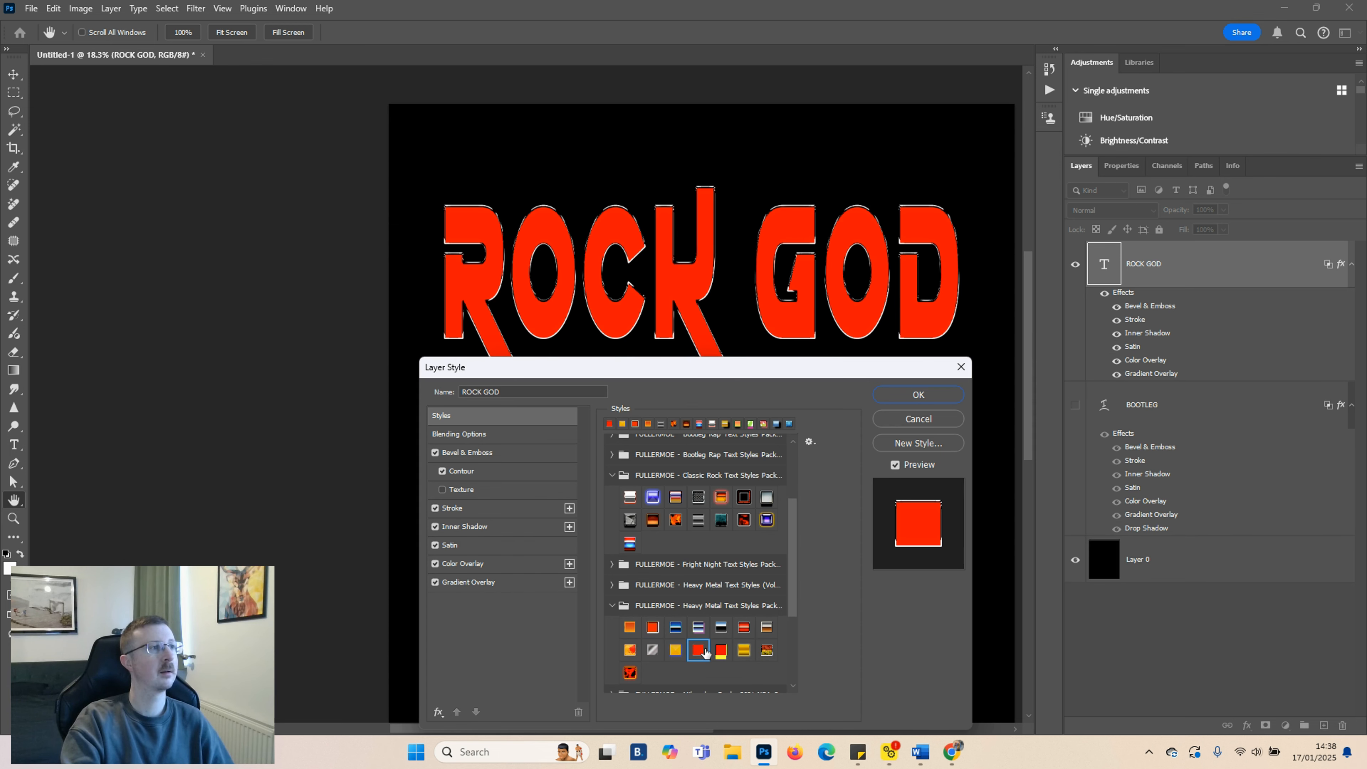
pyautogui.click(723, 652)
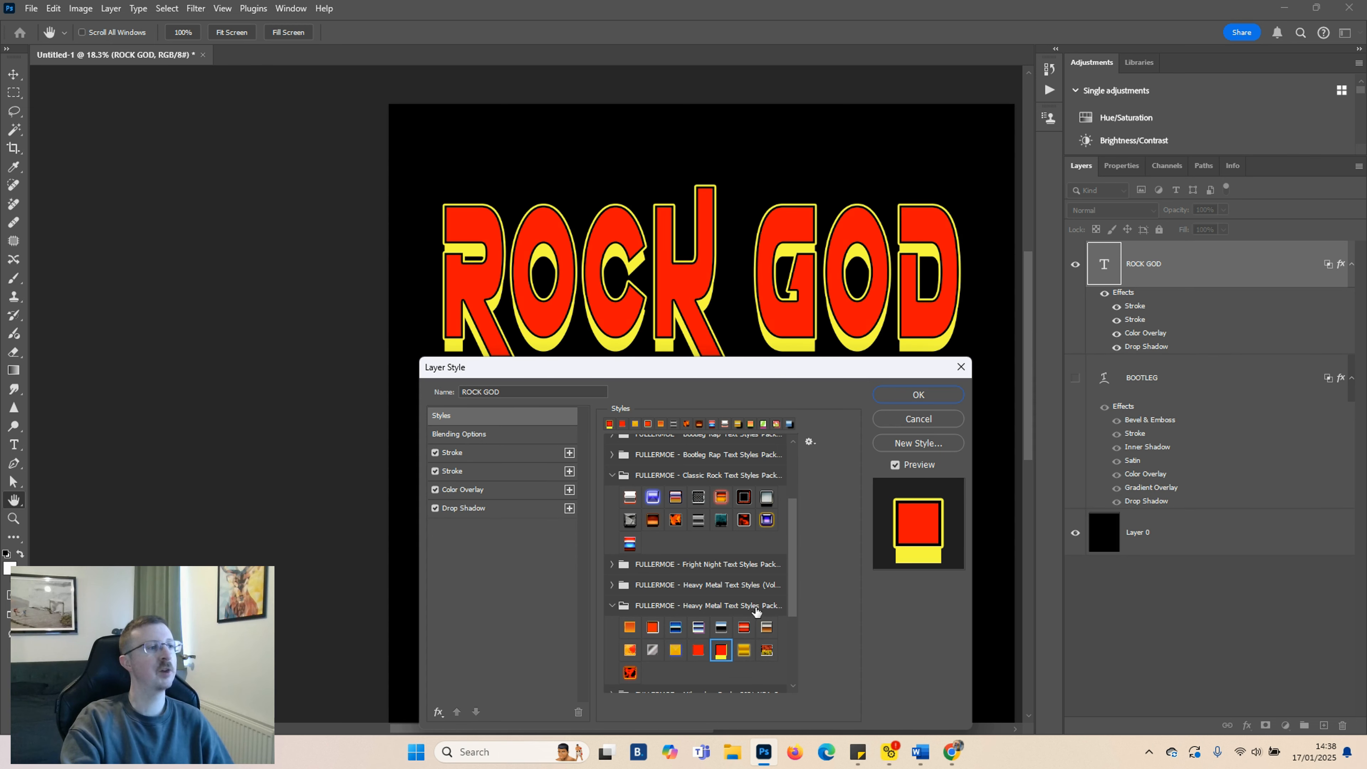
# Set the ROCK GOD drop shadow distance to 42 px, confirm the style and hide the ROCK GOD layer
pyautogui.moveTo(768, 370); pyautogui.dragTo(784, 443)
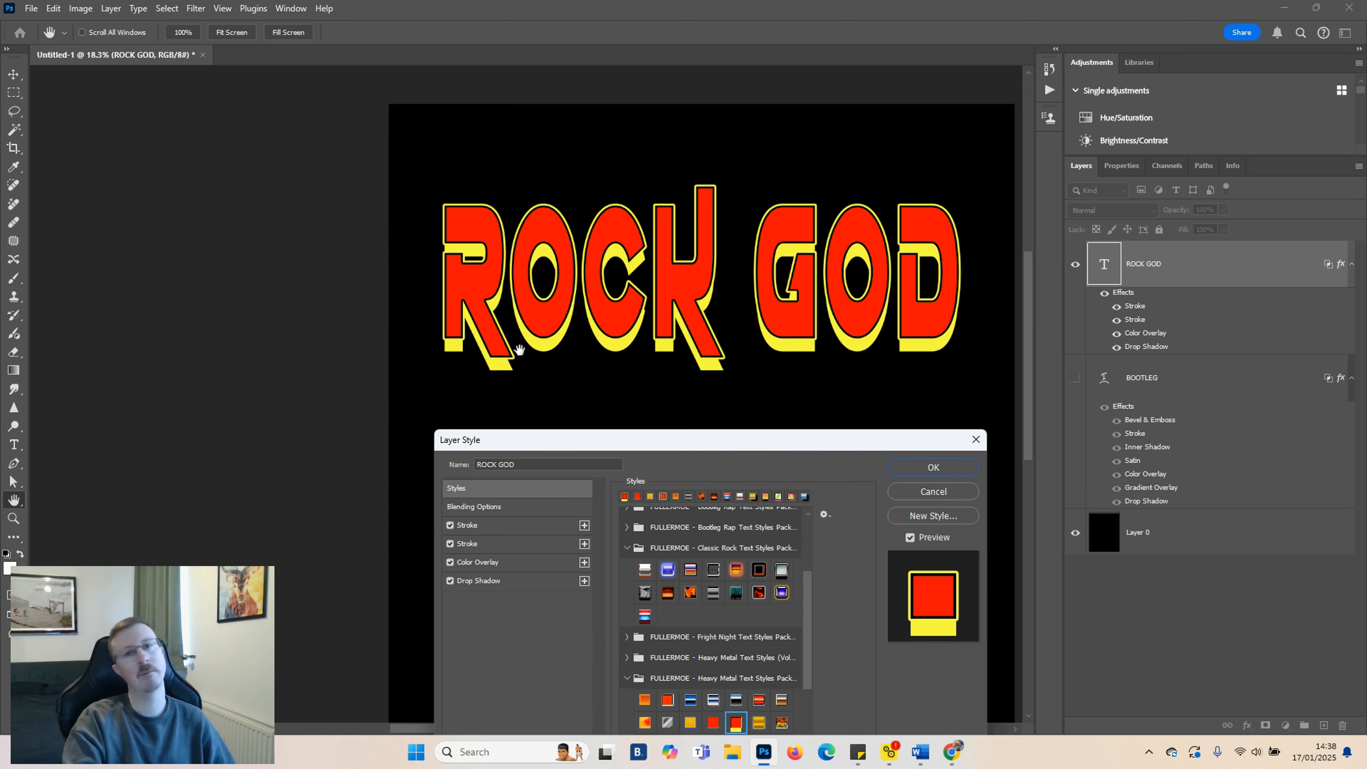
pyautogui.click(470, 582)
pyautogui.moveTo(731, 580); pyautogui.dragTo(710, 573)
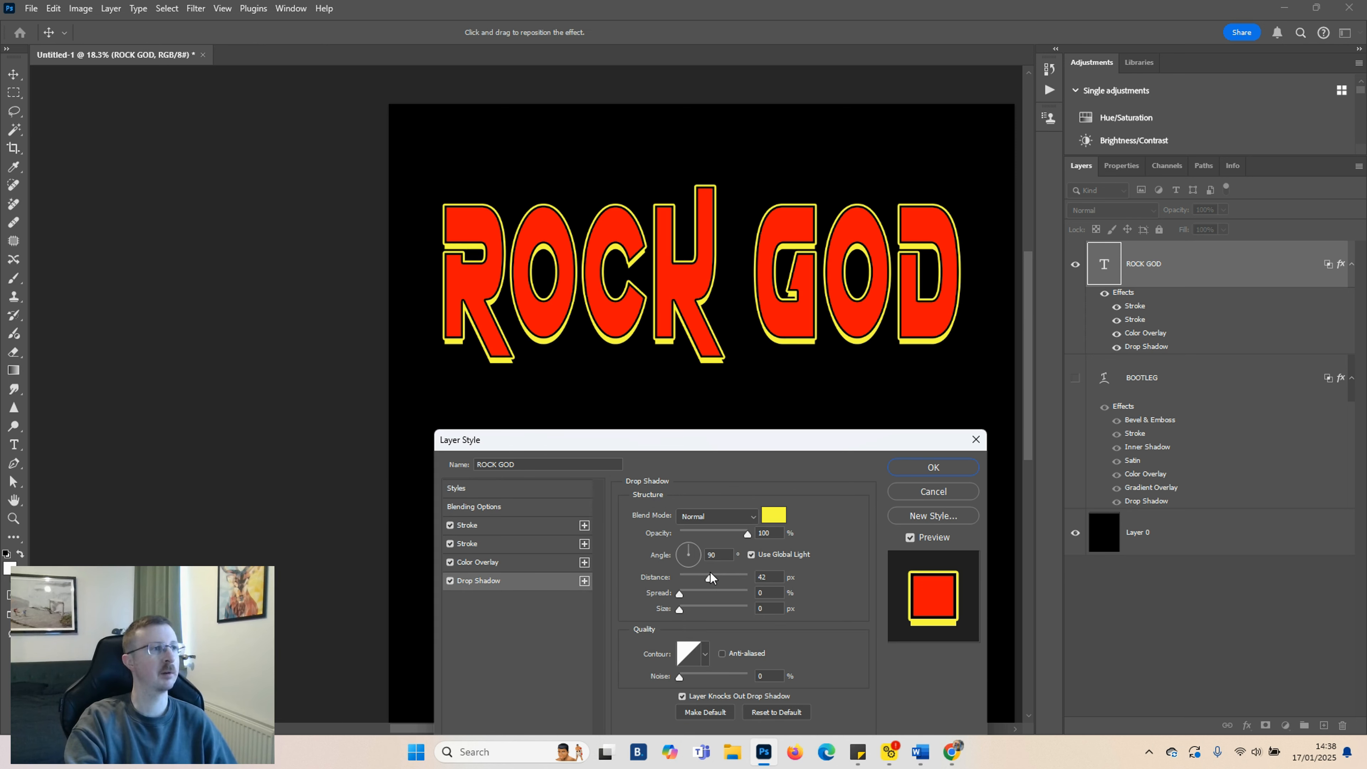
pyautogui.click(957, 468)
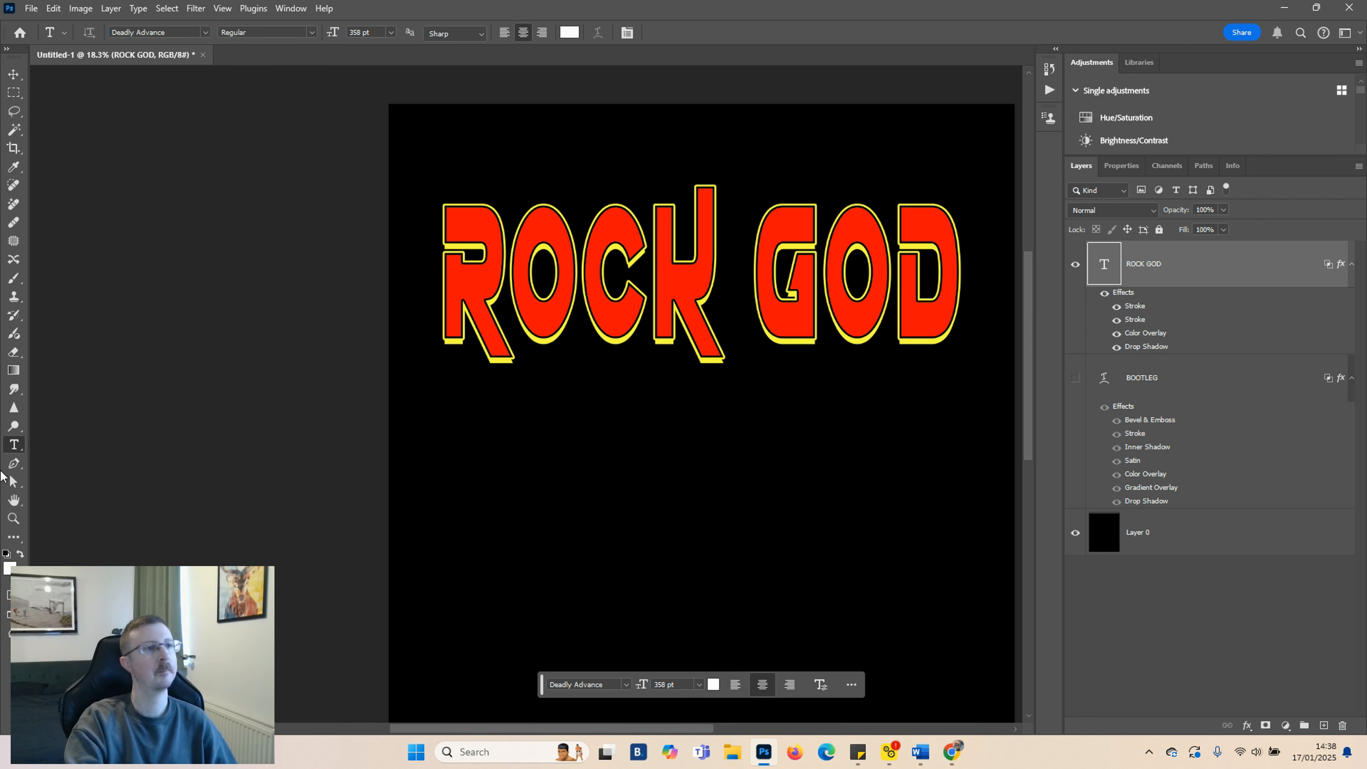
pyautogui.click(1076, 266)
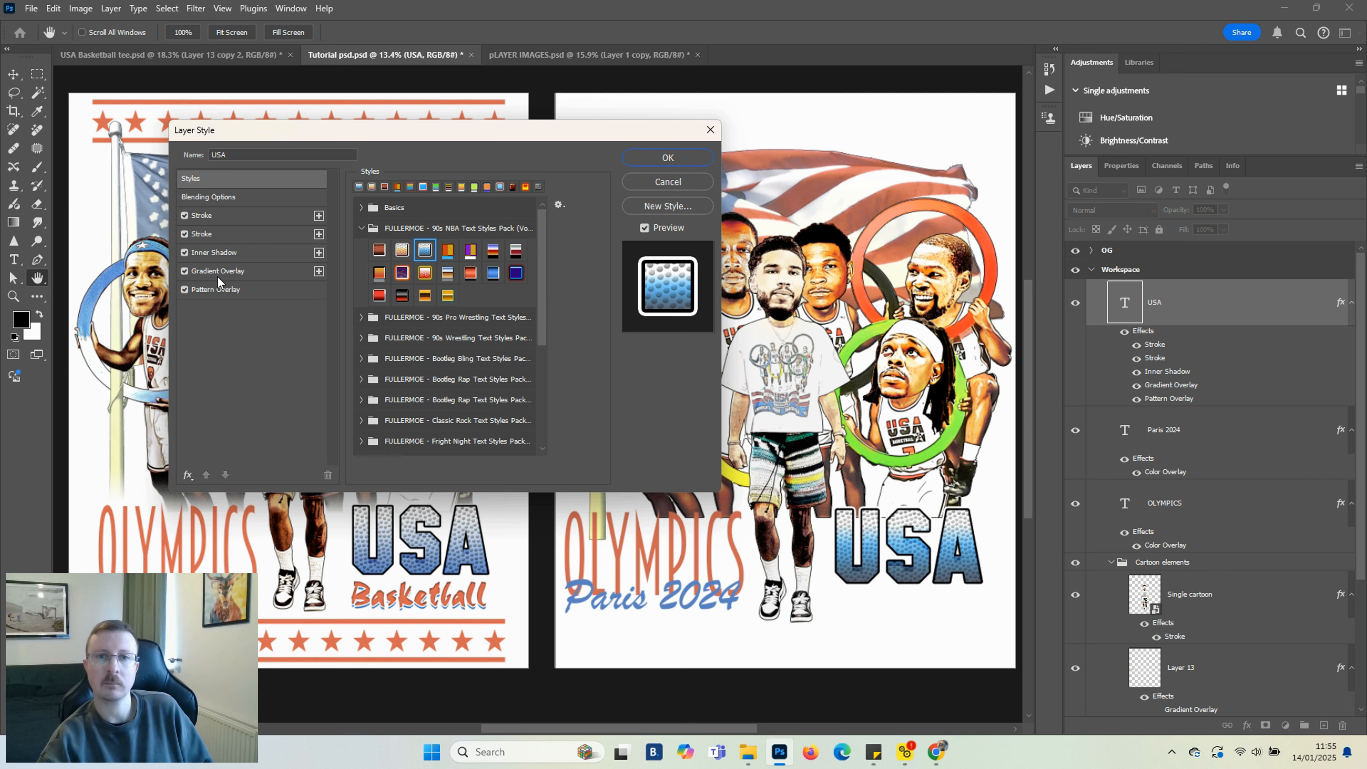
# Open the USA layer's Gradient Overlay settings and set its blend mode to Multiply
pyautogui.click(217, 274)
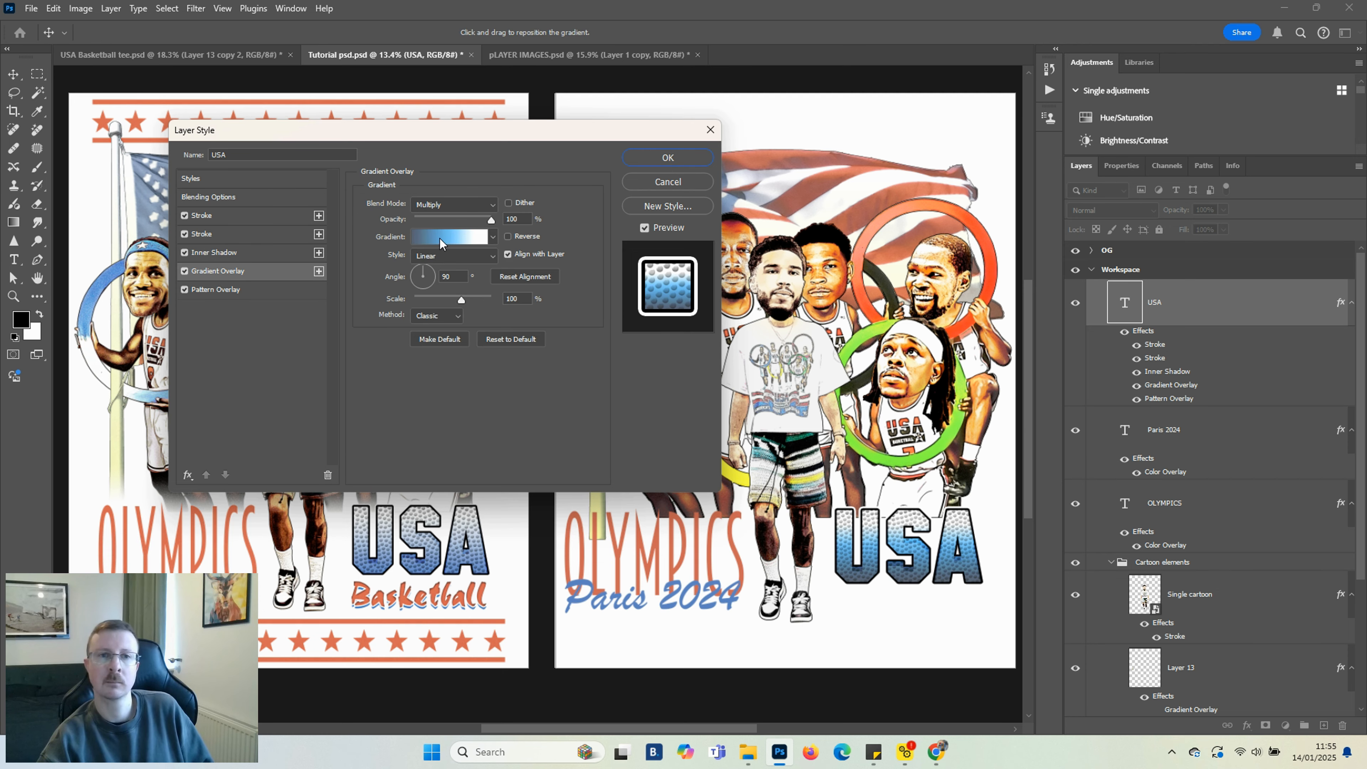
pyautogui.click(441, 205)
pyautogui.click(454, 218)
pyautogui.click(433, 204)
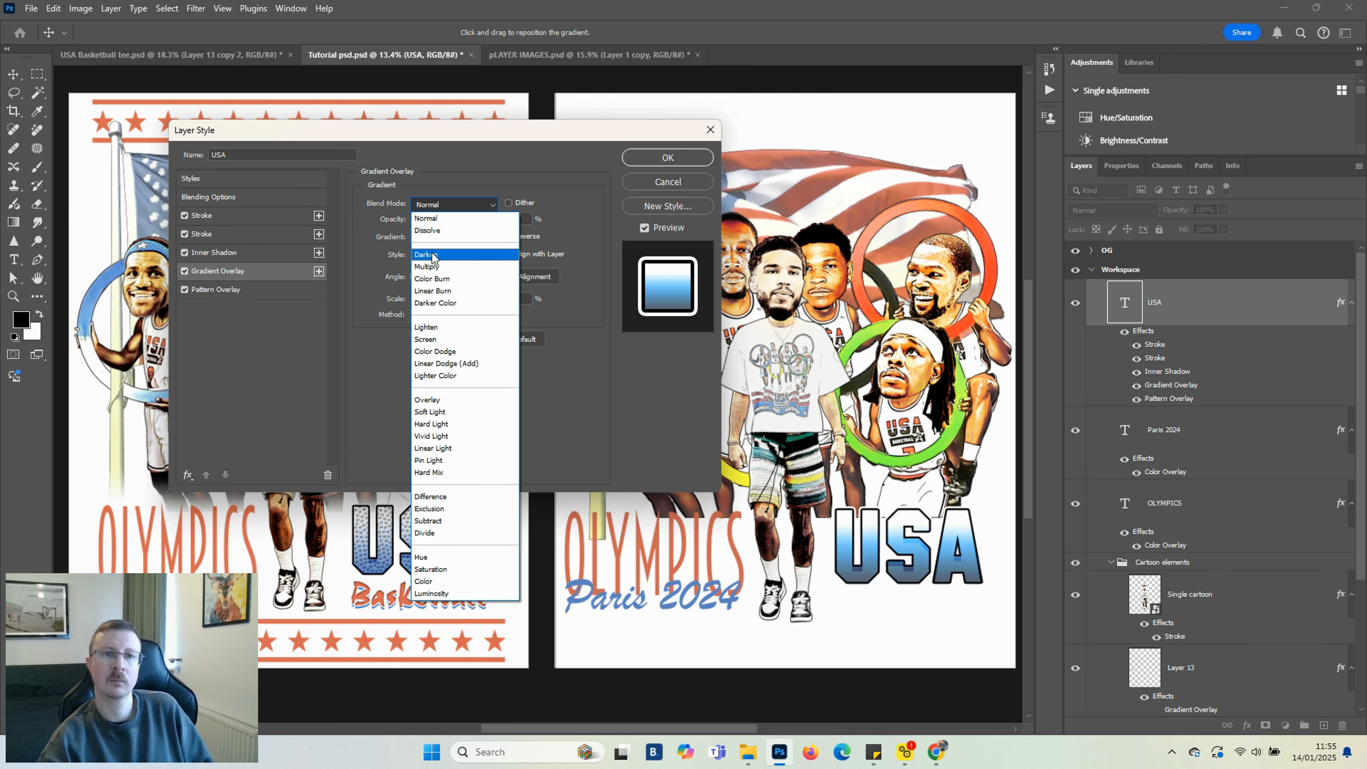
pyautogui.click(431, 266)
# Edit the overlay gradient, sampling the blue of the Paris 2024 text for the first color stop, and confirm
pyautogui.click(423, 233)
pyautogui.moveTo(1116, 403); pyautogui.dragTo(1104, 445)
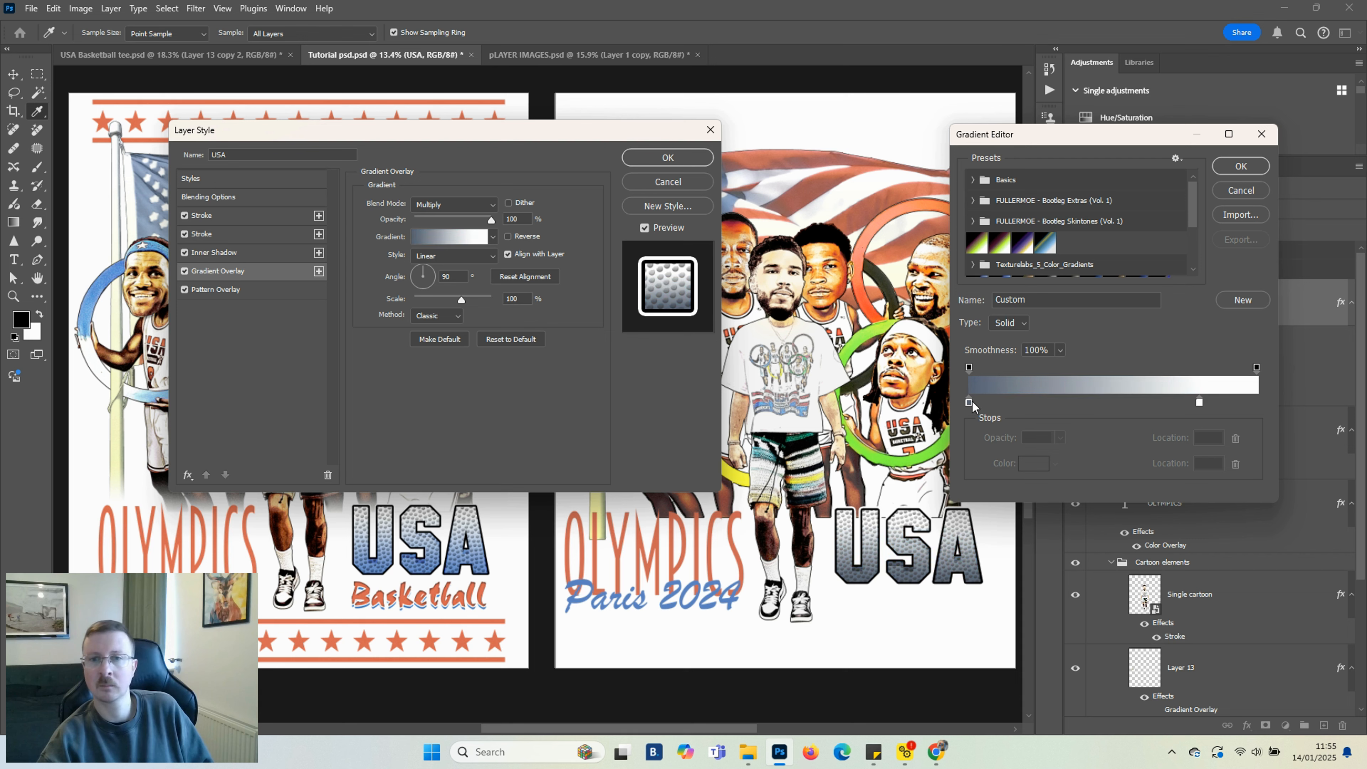
pyautogui.doubleClick(970, 403)
pyautogui.click(625, 594)
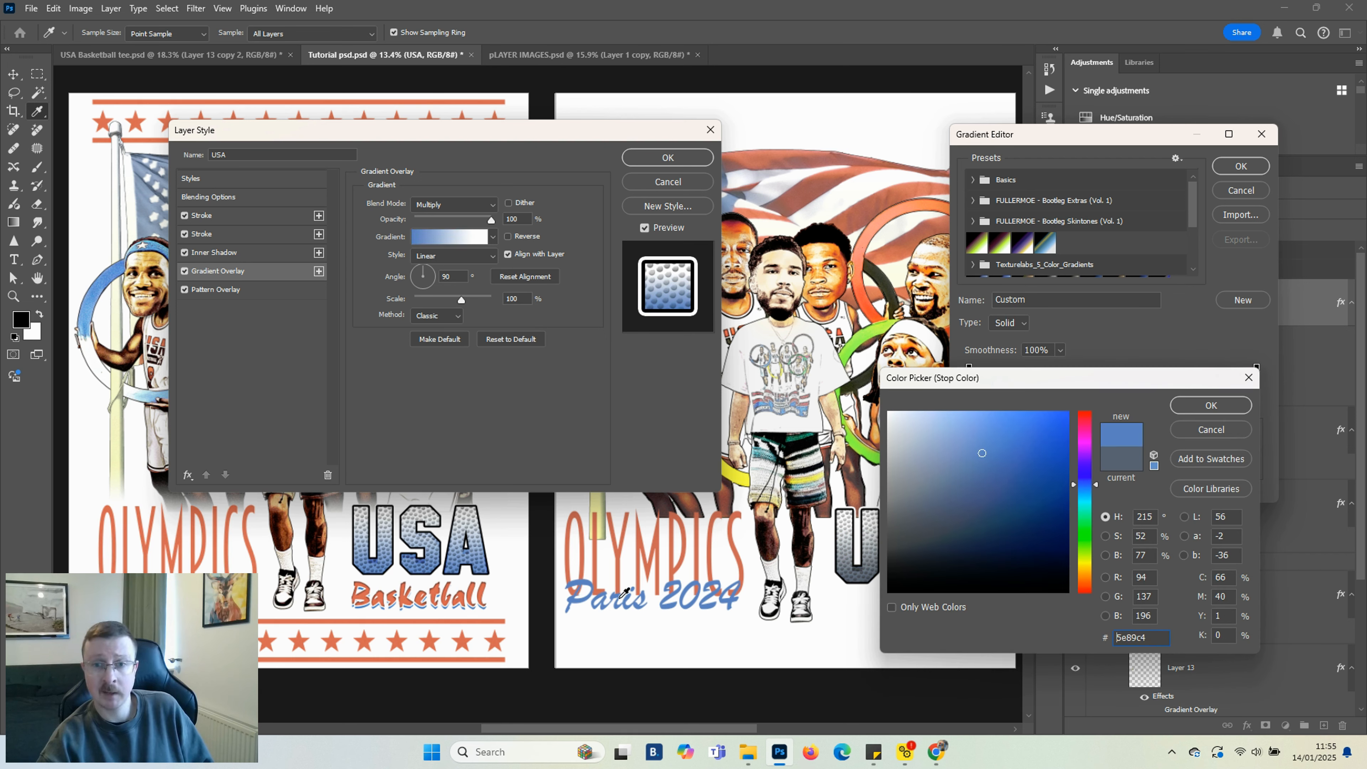
pyautogui.click(1205, 410)
pyautogui.moveTo(972, 404); pyautogui.dragTo(988, 405)
pyautogui.click(1241, 166)
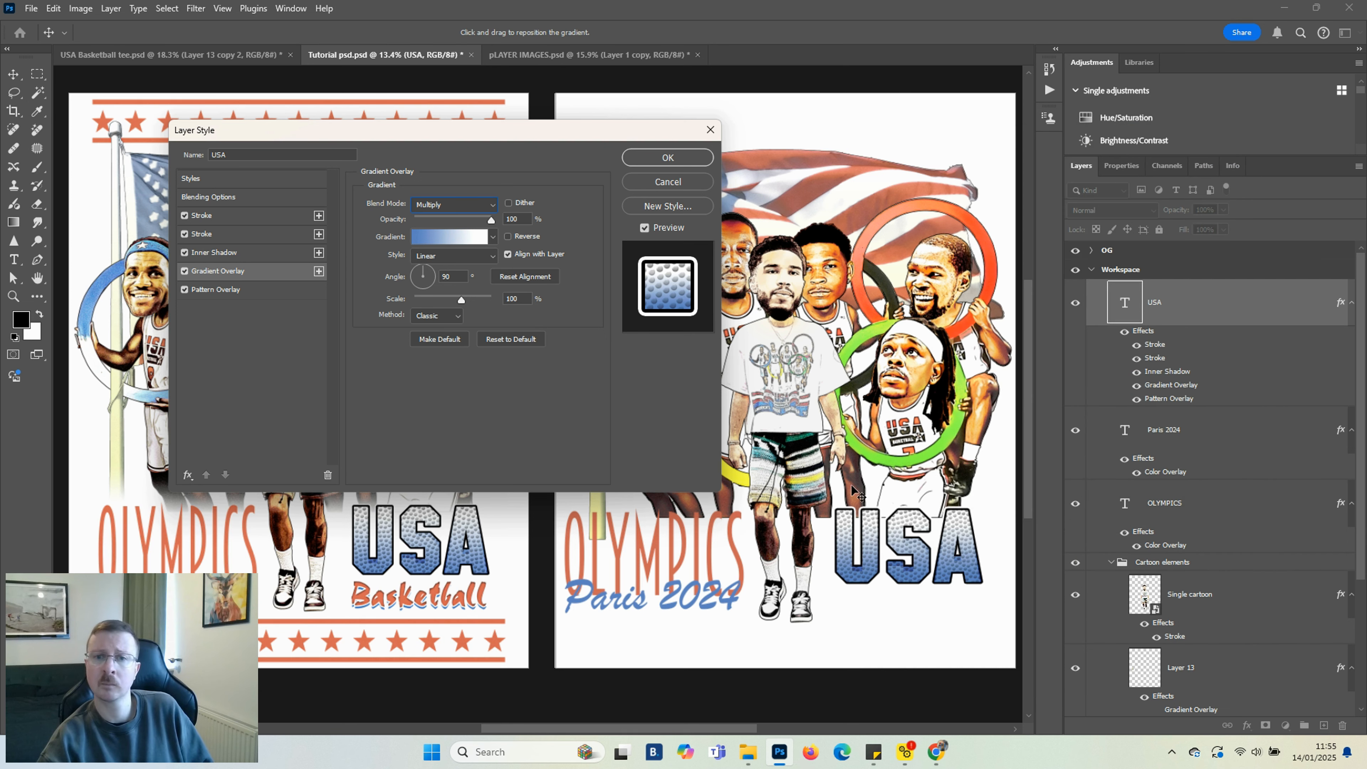
# Adjust the USA layer's Inner Shadow distance to about 44 px and confirm the layer style
pyautogui.click(215, 252)
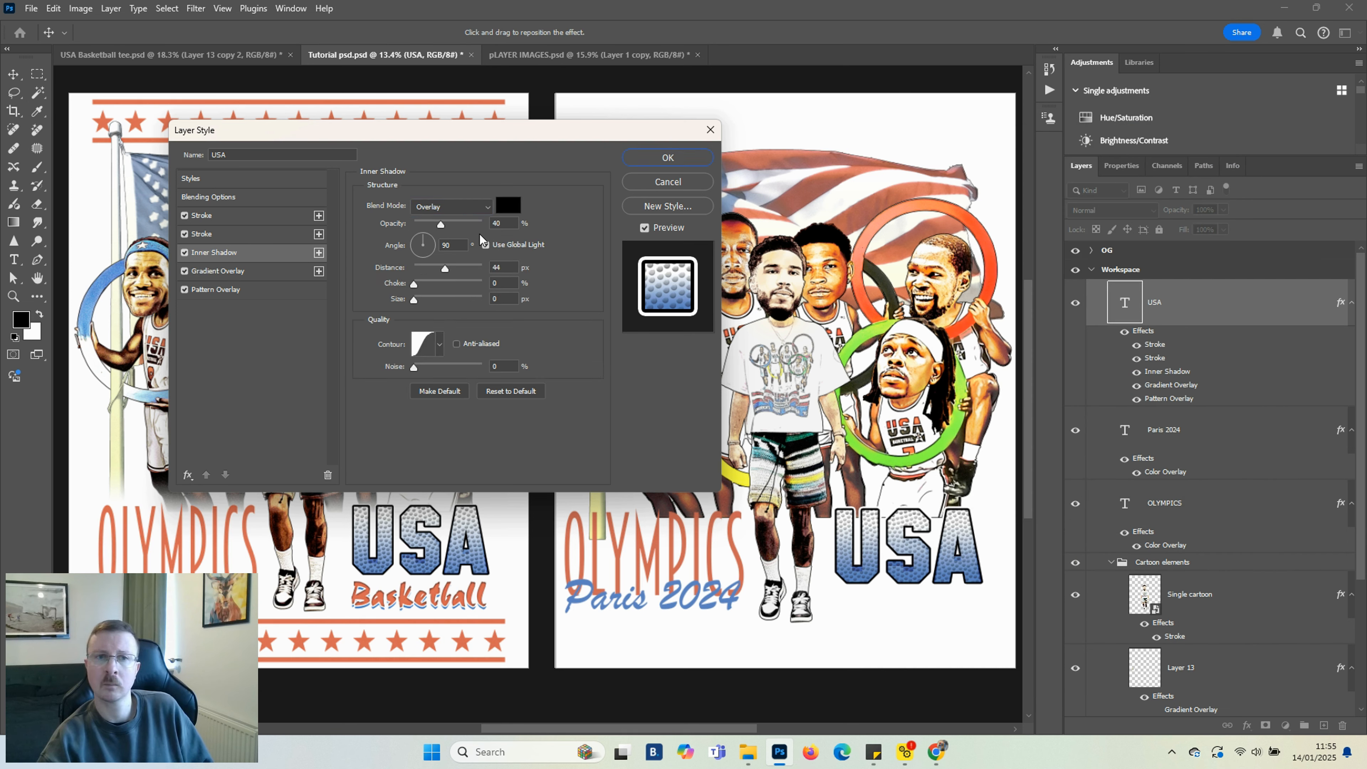
pyautogui.moveTo(432, 269); pyautogui.dragTo(429, 268)
pyautogui.click(667, 156)
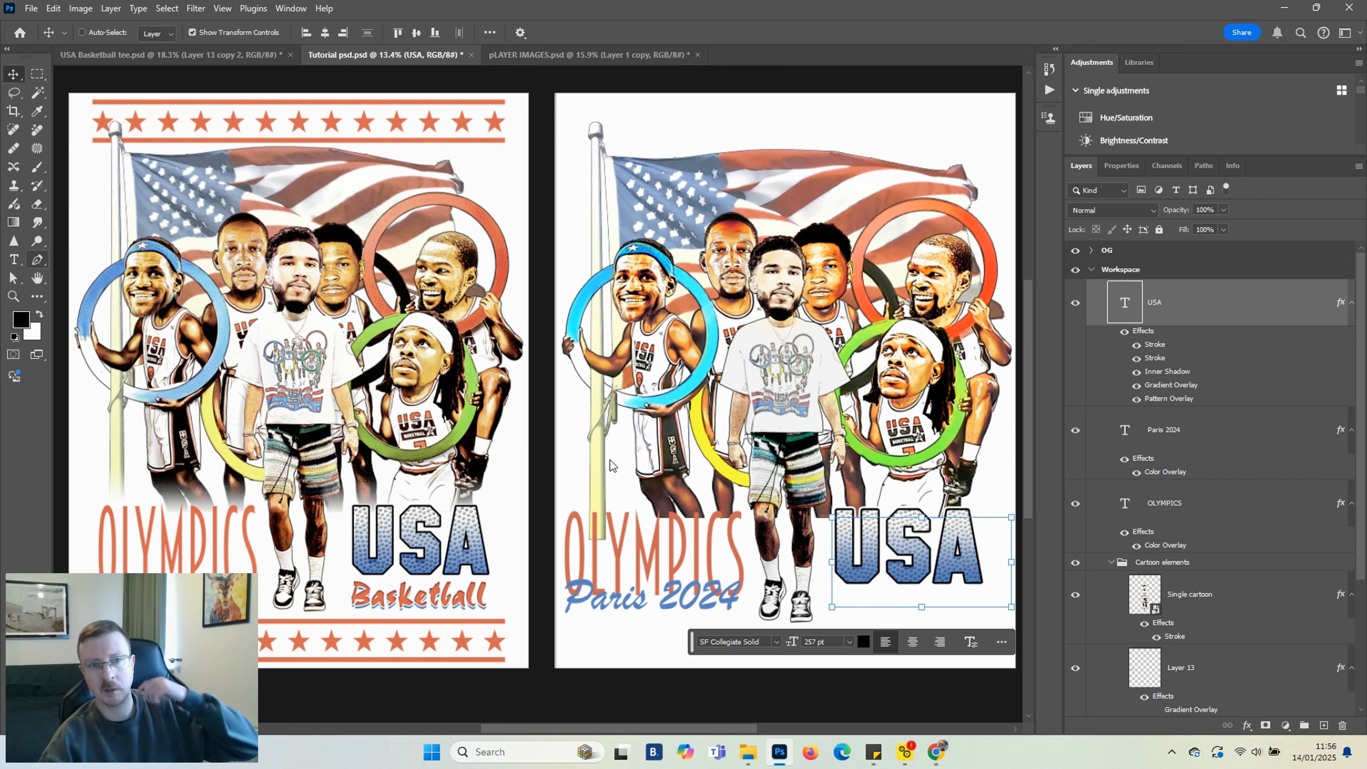
# Create a text box below the USA lettering and type Basketball
pyautogui.press('t')
pyautogui.scroll(-1, 743, 560)
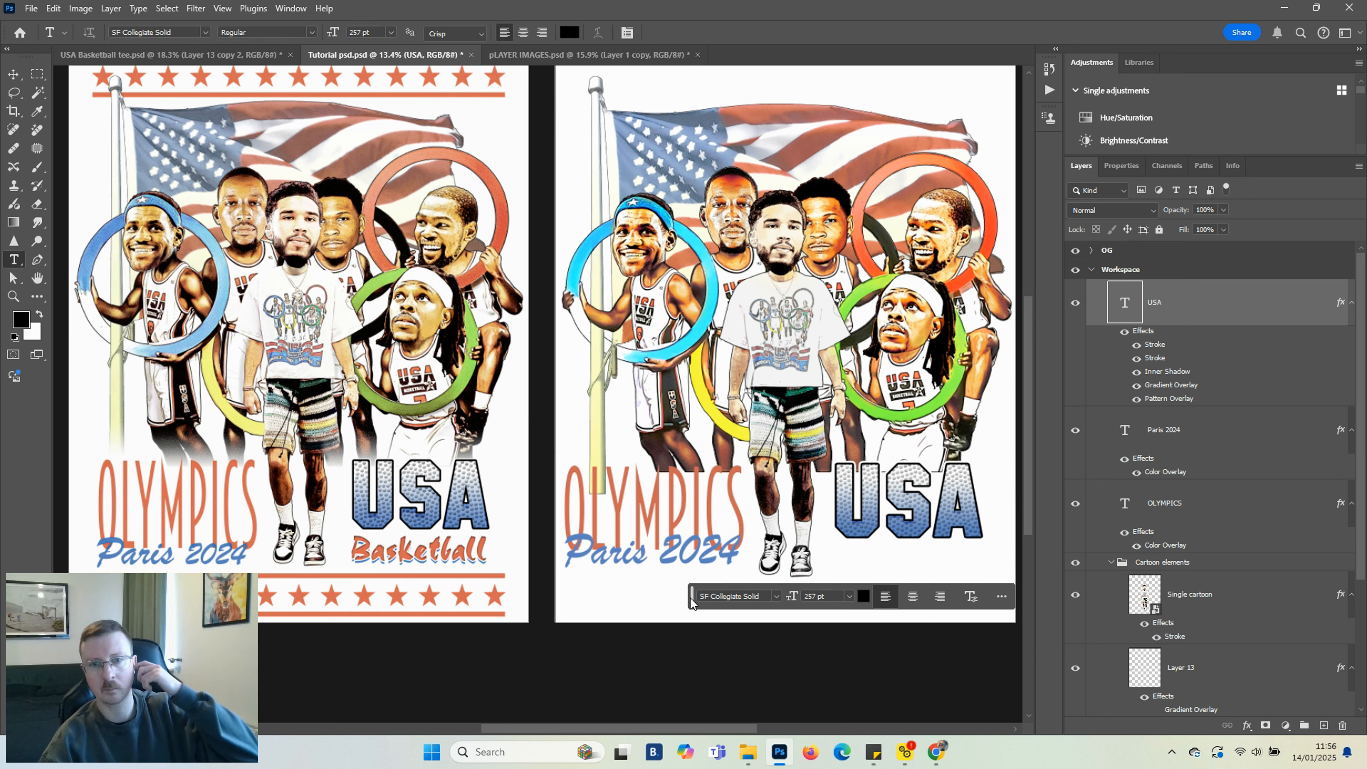
pyautogui.moveTo(843, 563); pyautogui.dragTo(1005, 613)
pyautogui.write('Basketball')
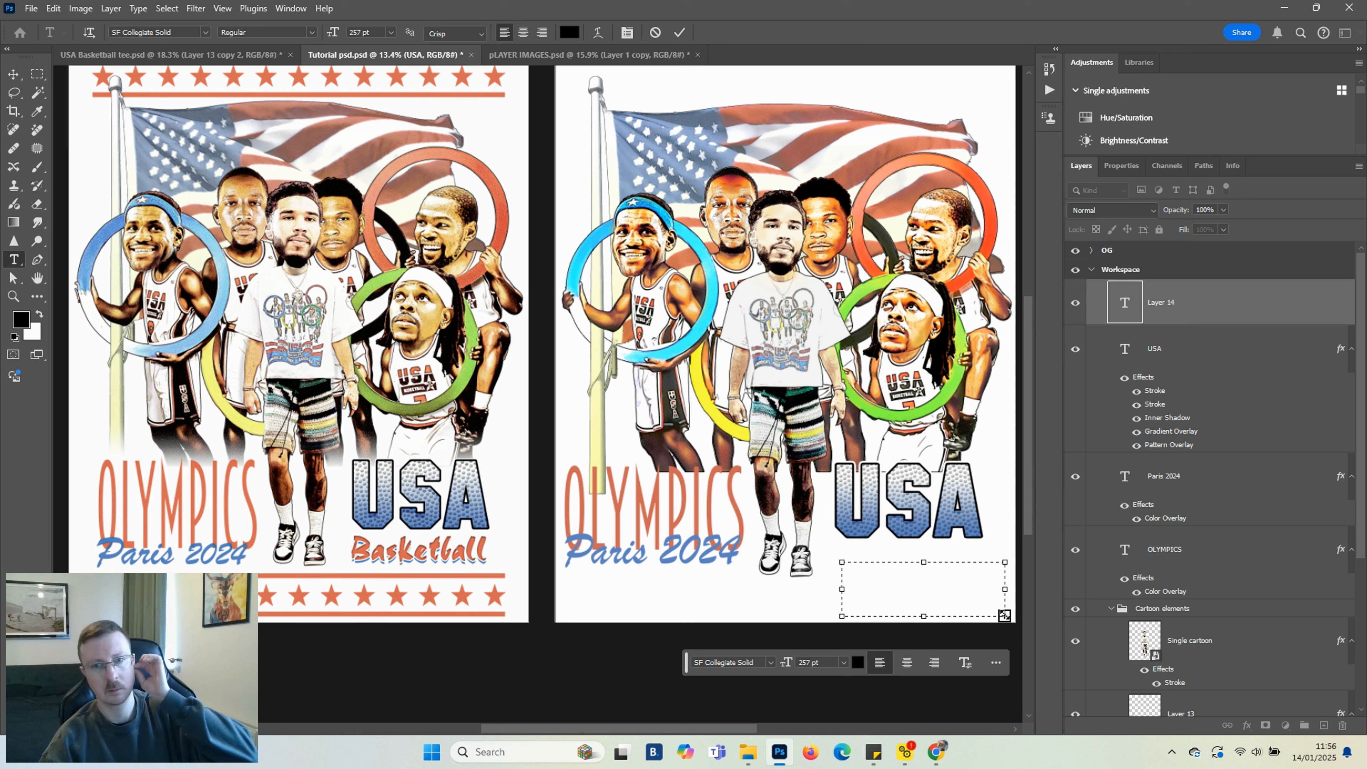
pyautogui.click(14, 74)
# Set the Basketball text size to 84 pt
pyautogui.click(799, 662)
pyautogui.write('119')
pyautogui.press('Return')
pyautogui.write('84')
pyautogui.press('Return')
# Change the Basketball text font to Choc Regular
pyautogui.click(1169, 301)
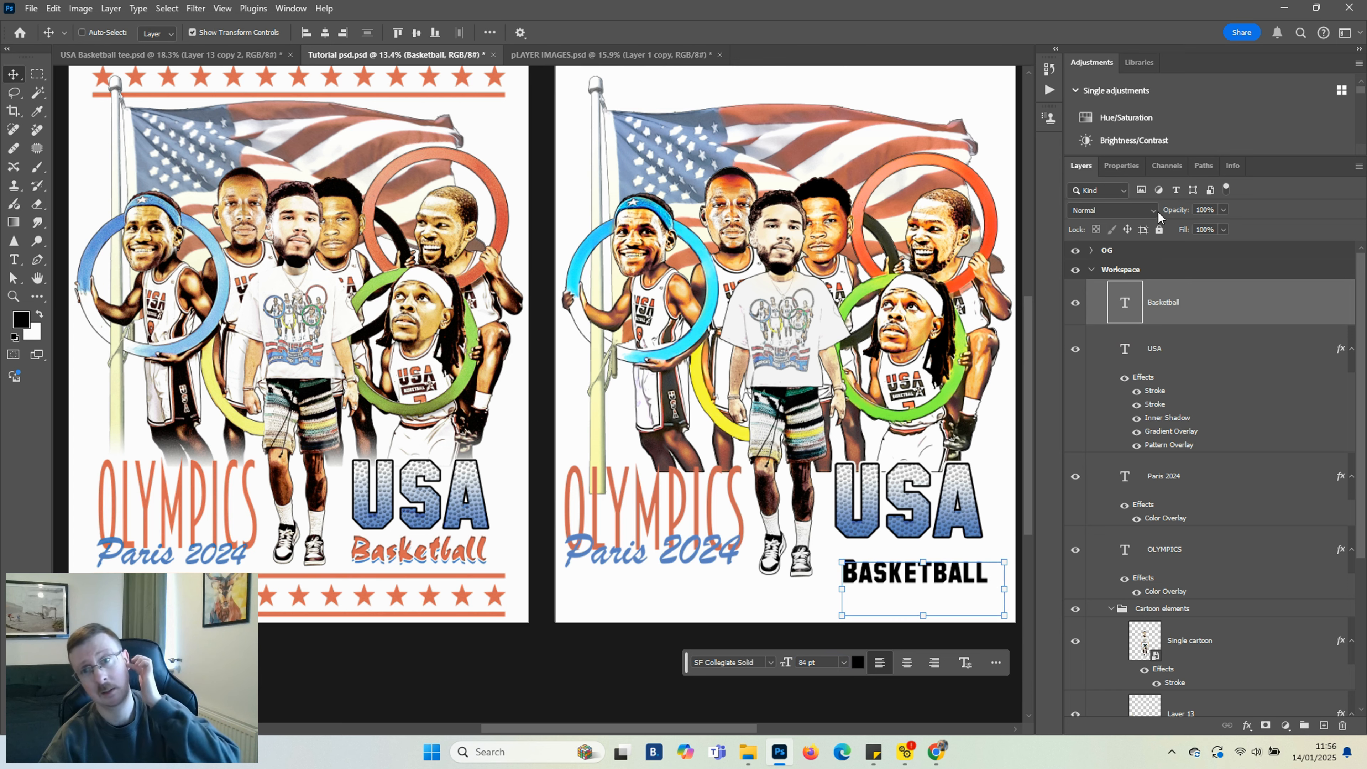
pyautogui.click(1154, 211)
pyautogui.click(1258, 388)
pyautogui.click(771, 662)
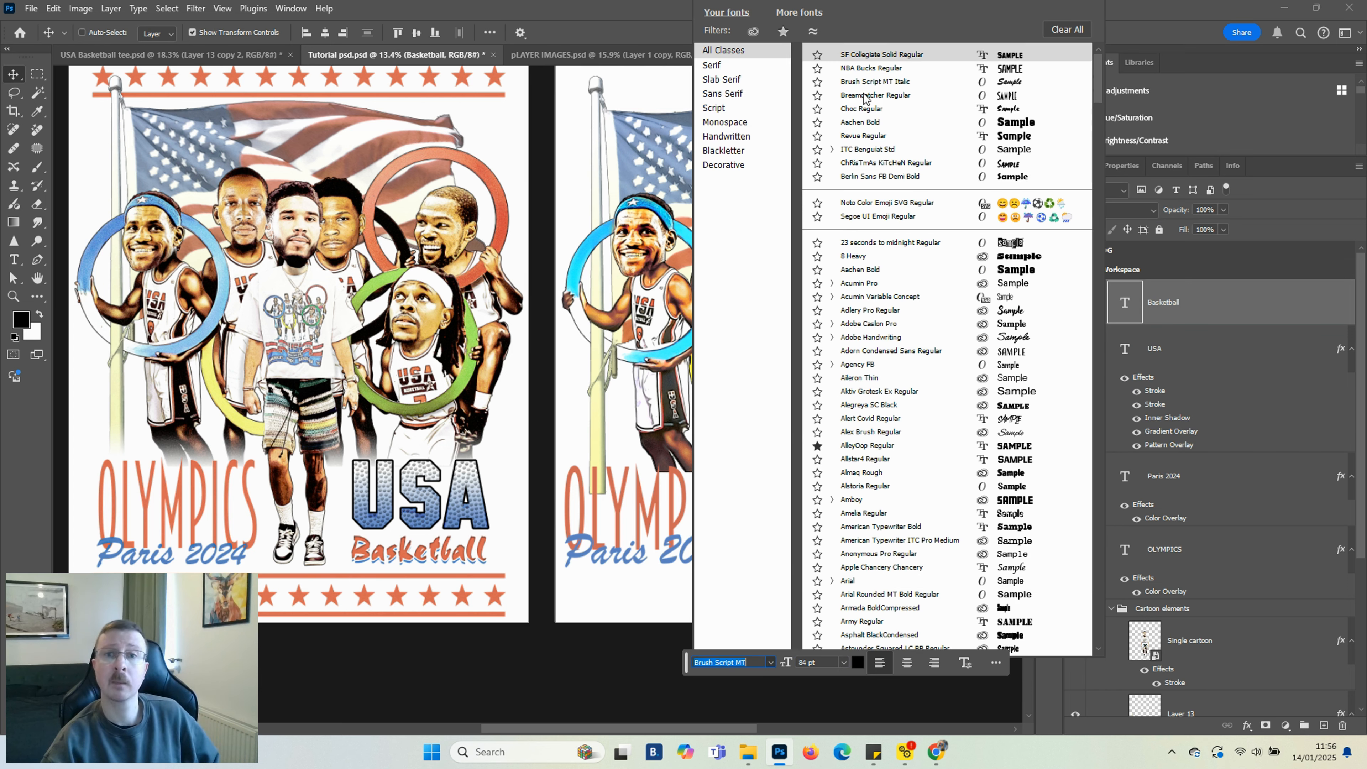
pyautogui.click(863, 110)
# Move the Basketball text up beneath USA and enlarge it to 111 pt
pyautogui.moveTo(921, 575); pyautogui.dragTo(913, 550)
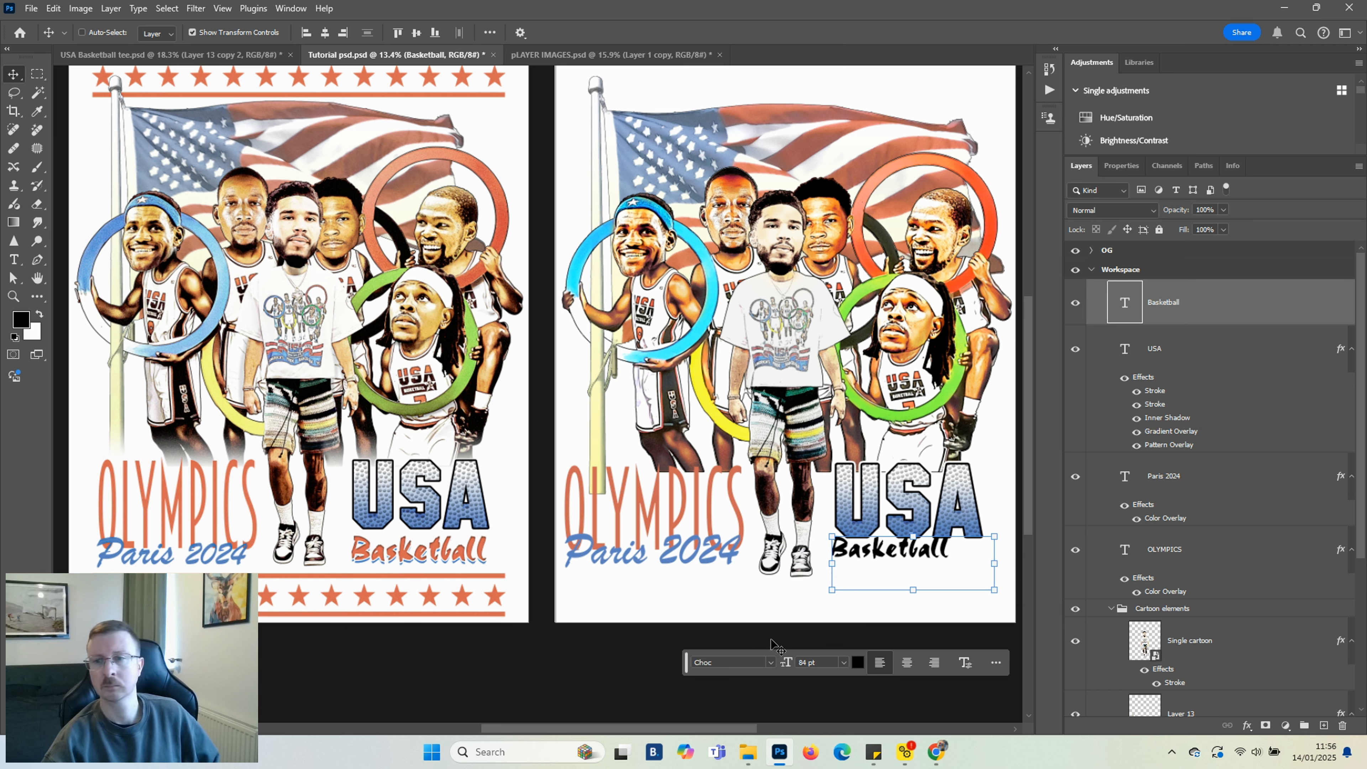
pyautogui.moveTo(786, 662); pyautogui.dragTo(804, 658)
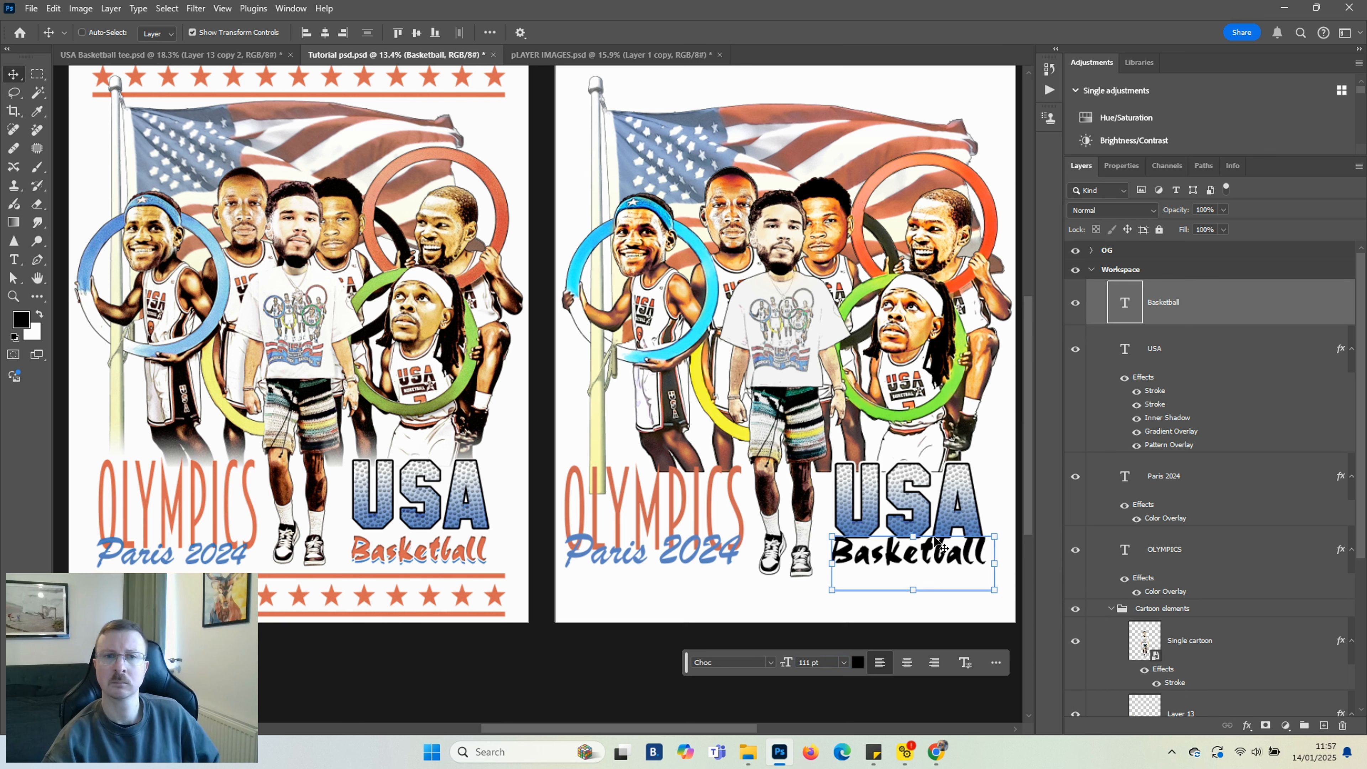
pyautogui.moveTo(938, 553); pyautogui.dragTo(938, 556)
# Move the Basketball layer below the USA layer in the layer stack
pyautogui.click(1252, 496)
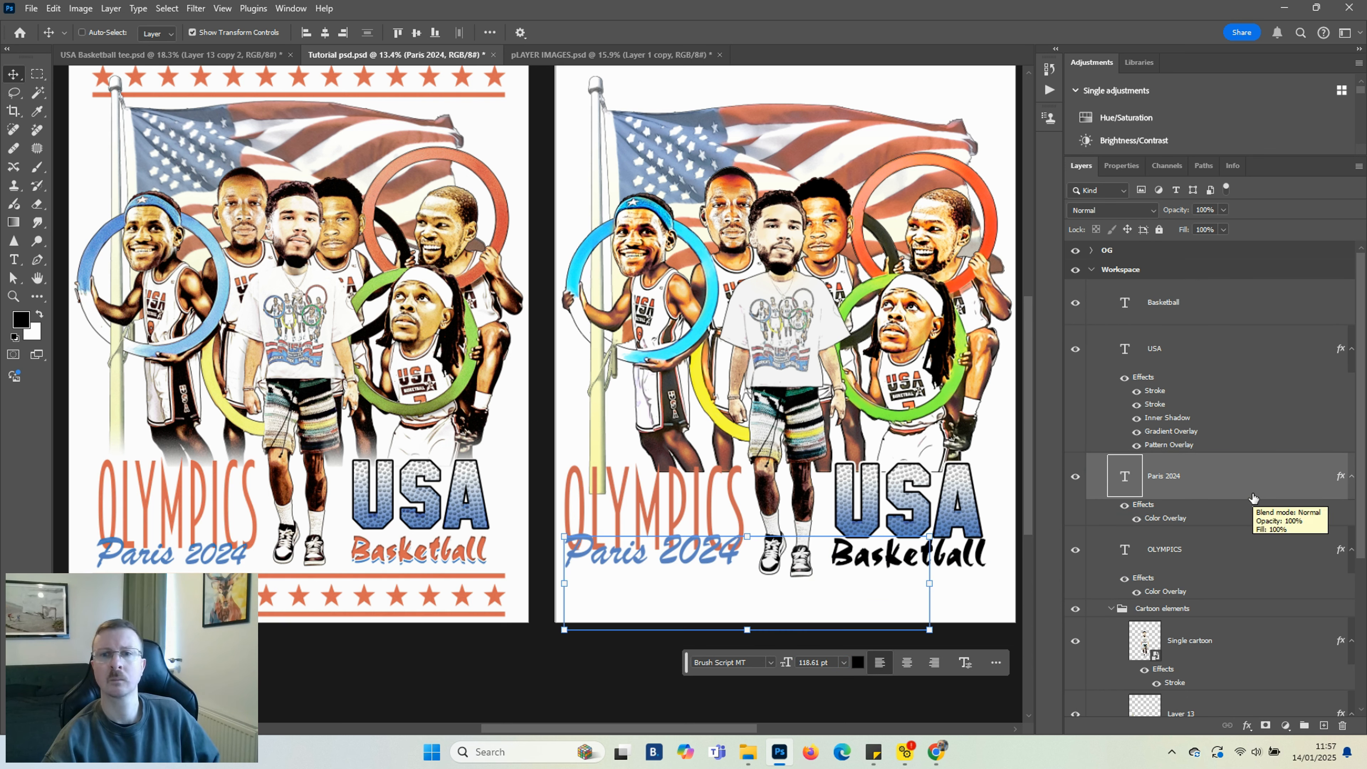
pyautogui.click(1195, 302)
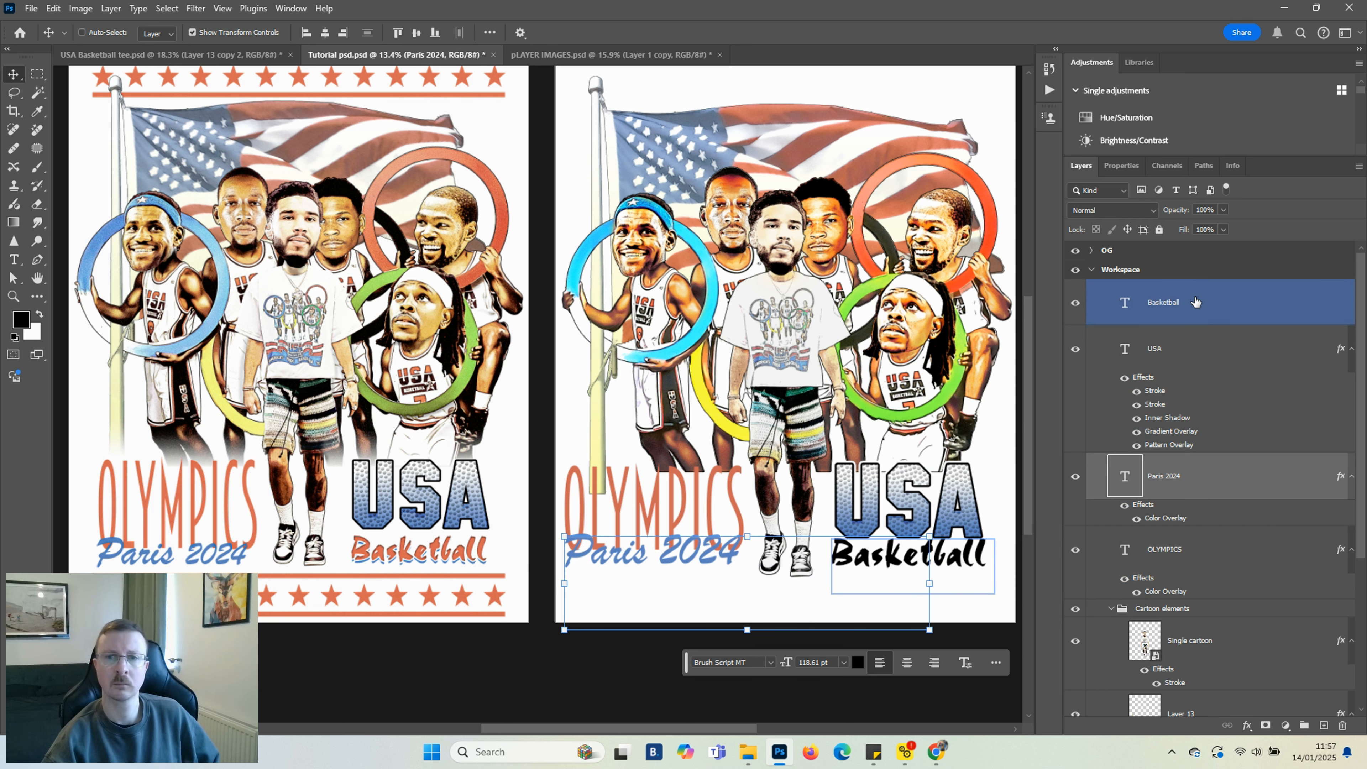
pyautogui.moveTo(1191, 306); pyautogui.dragTo(1189, 377)
pyautogui.click(1206, 641)
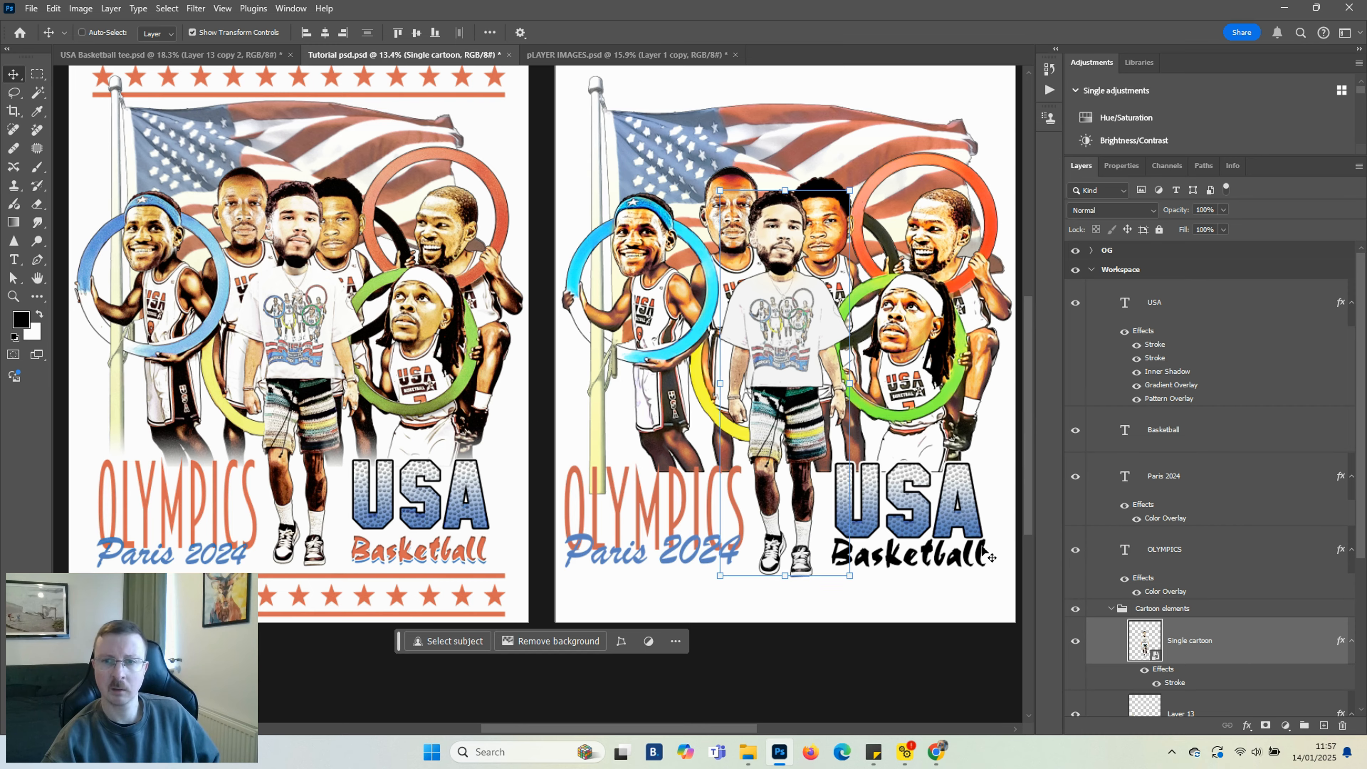
# Move the Basketball layer back above the USA layer
pyautogui.scroll(3, 991, 558)
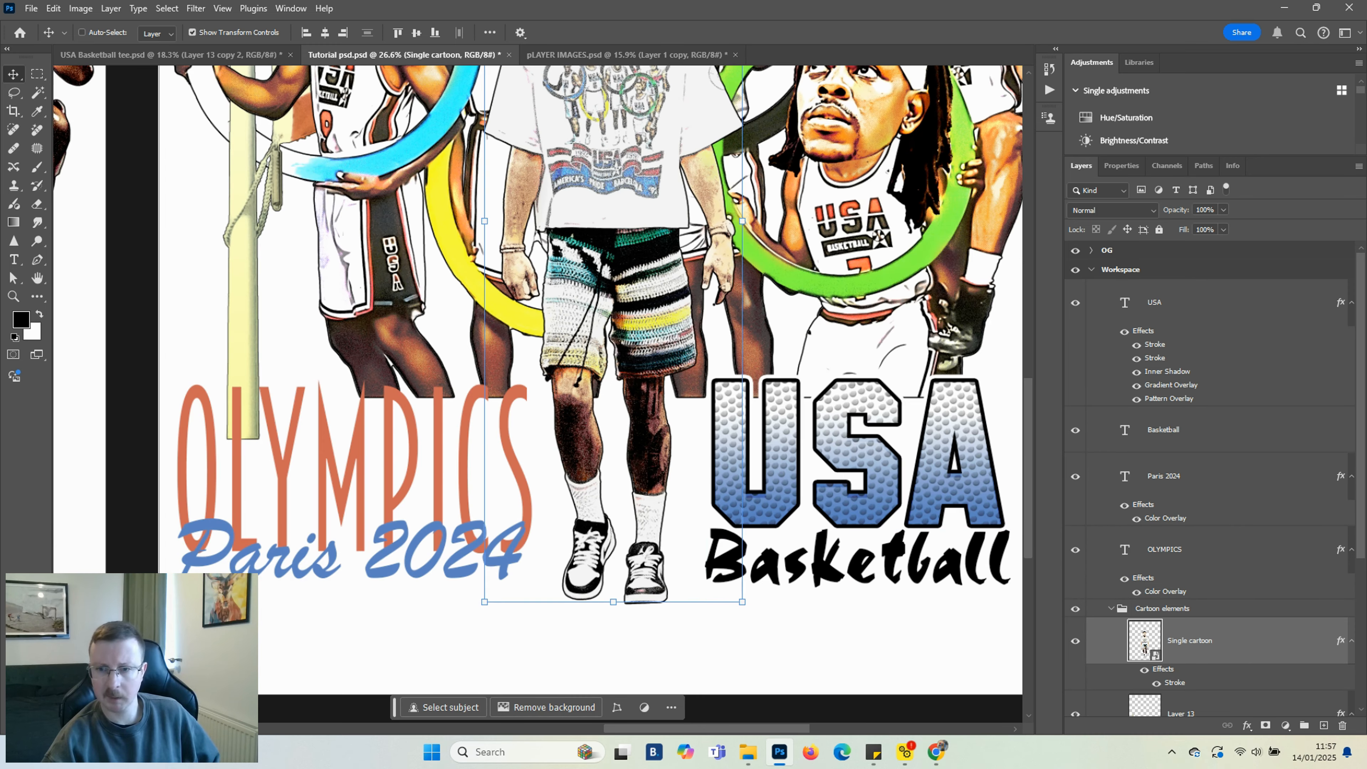
pyautogui.click(1215, 433)
pyautogui.moveTo(1215, 434); pyautogui.dragTo(1190, 291)
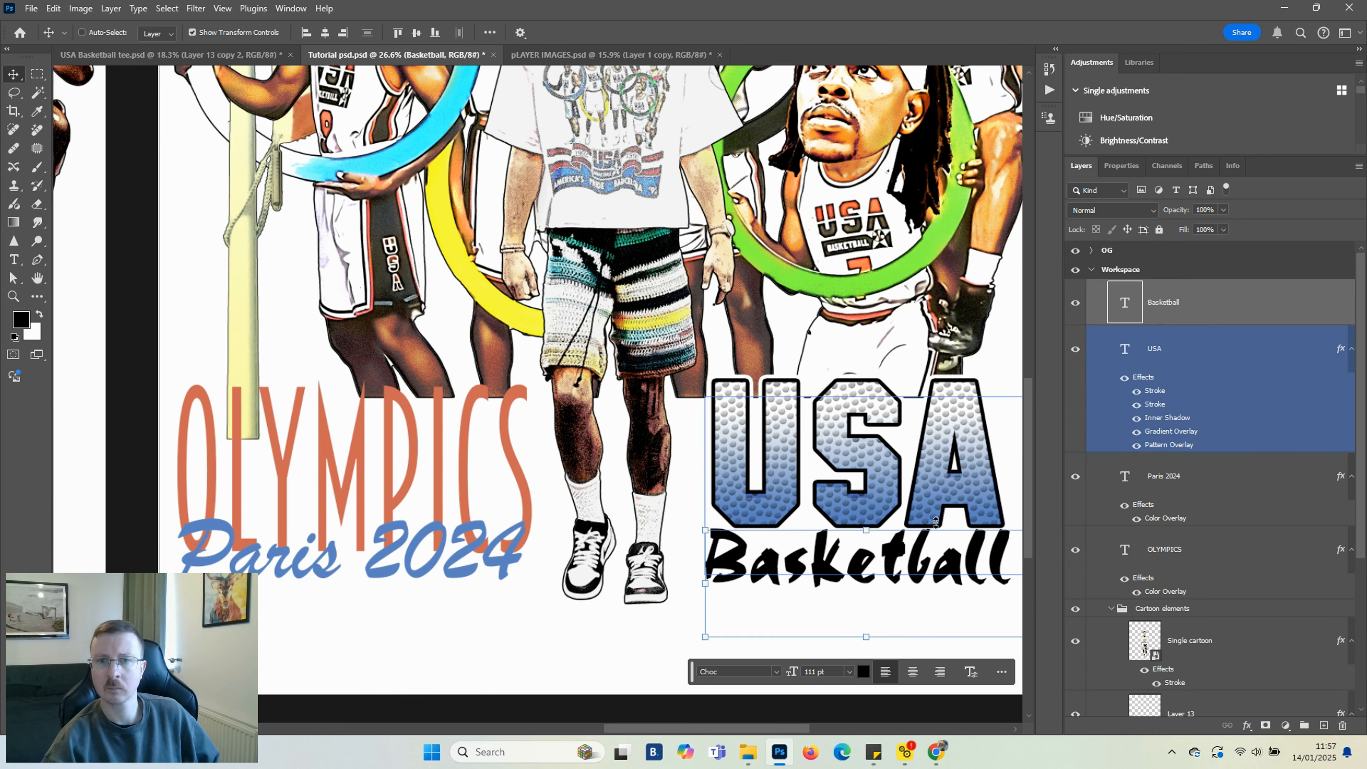
# Nudge the USA text slightly upward above the Basketball lettering
pyautogui.scroll(-2, 910, 501)
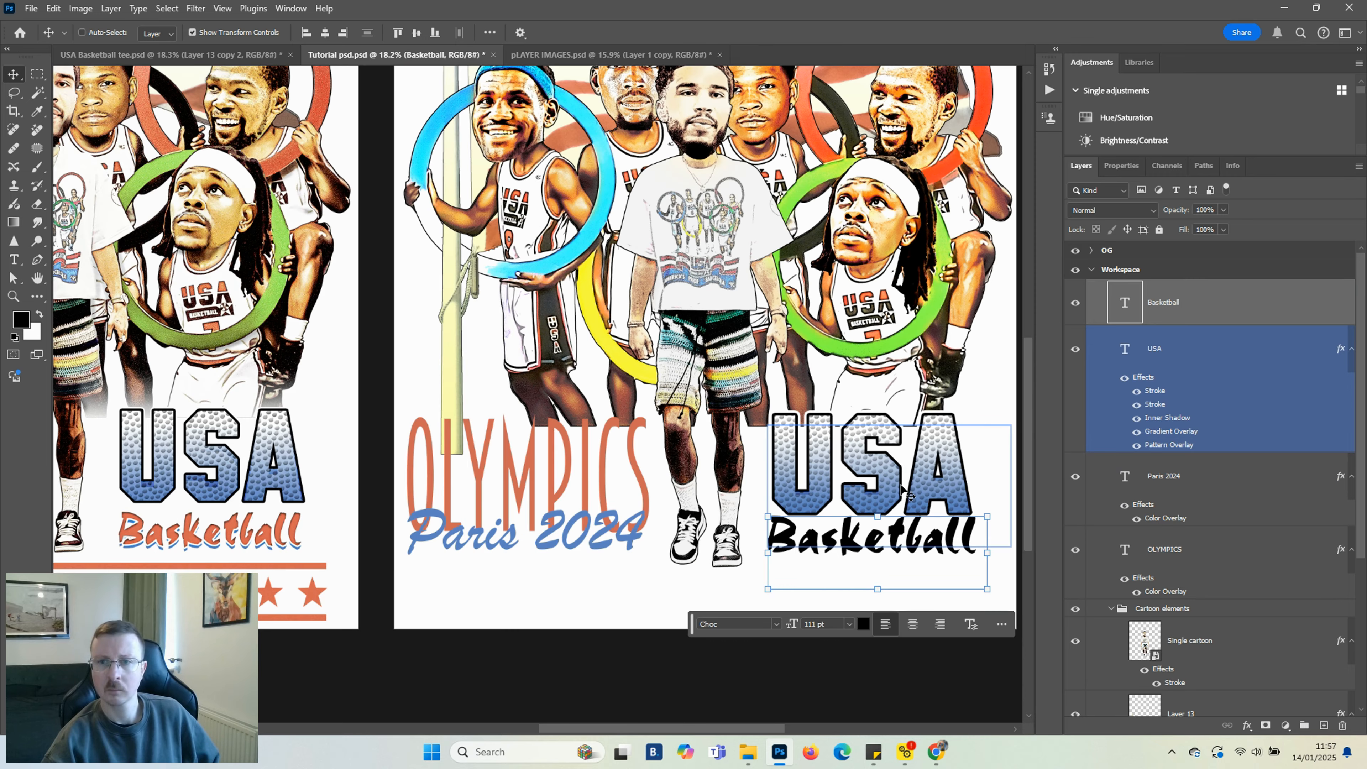
pyautogui.click(1241, 359)
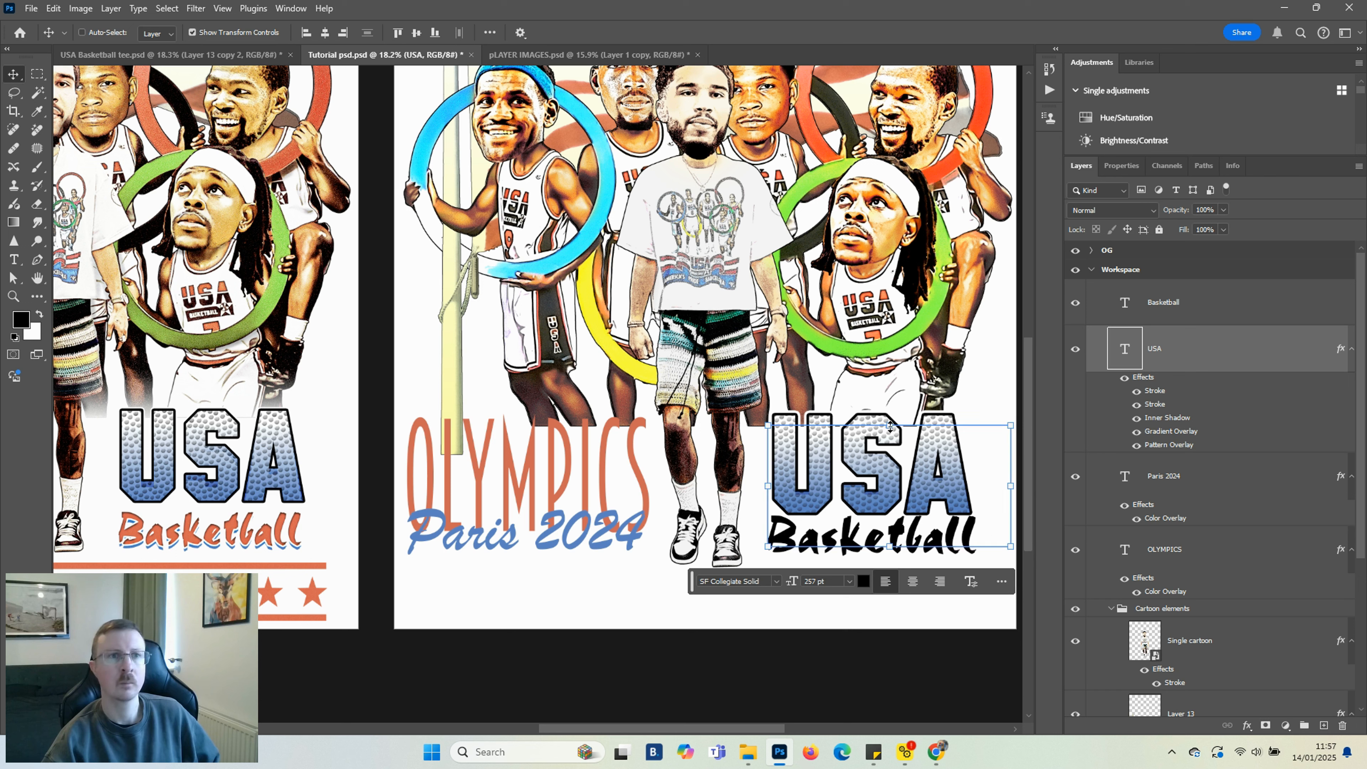
pyautogui.moveTo(890, 425); pyautogui.dragTo(891, 410)
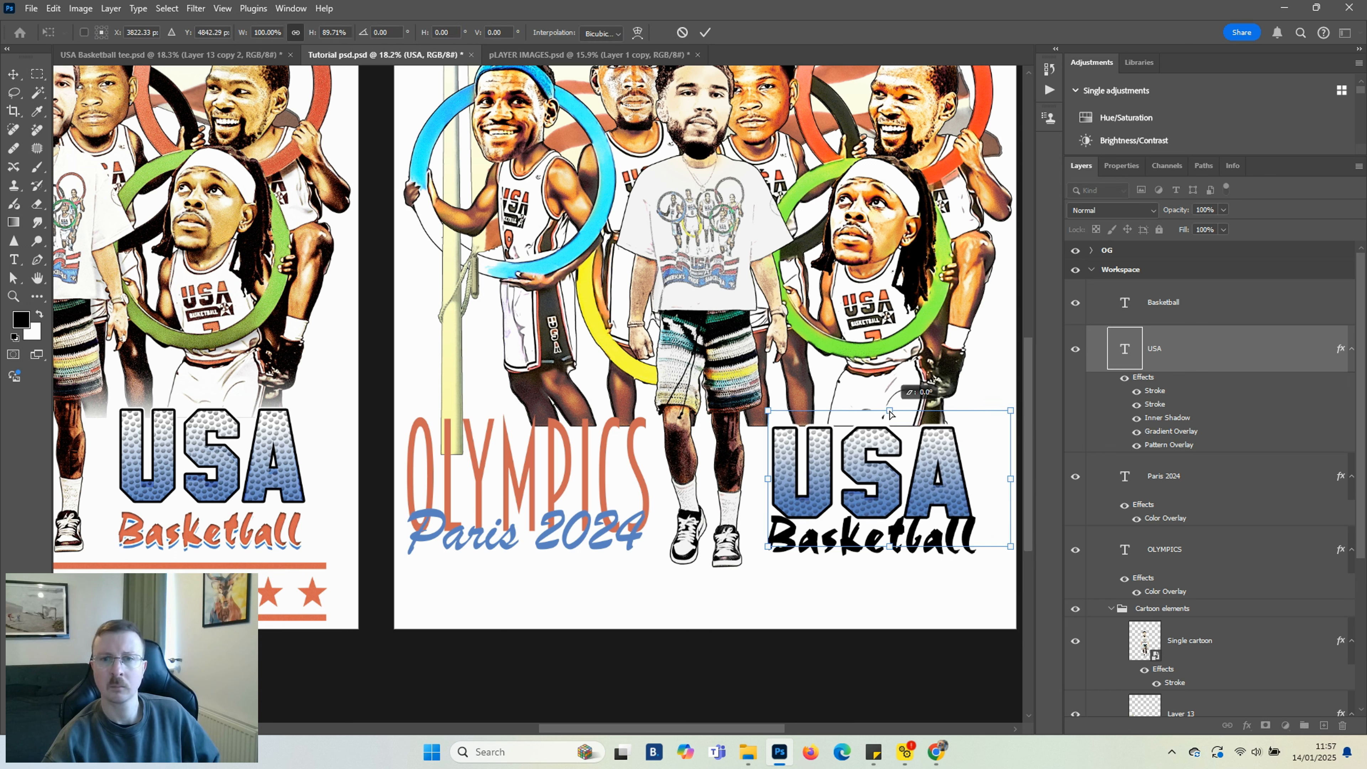
pyautogui.press('Return')
pyautogui.moveTo(890, 488); pyautogui.dragTo(889, 480)
# Add a Color Overlay to the Basketball text, sampling the orange of the OLYMPICS lettering
pyautogui.click(1260, 645)
pyautogui.scroll(-3, 816, 568)
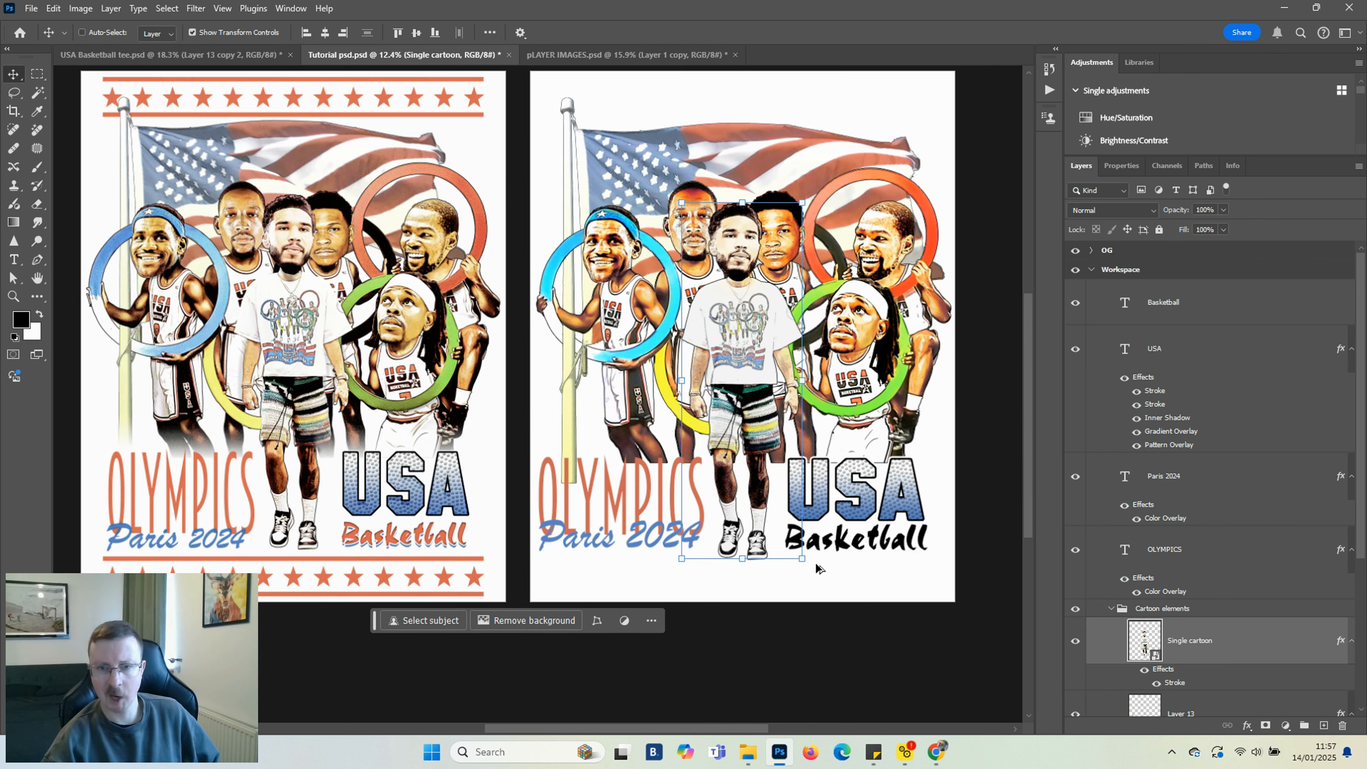
pyautogui.scroll(1, 859, 550)
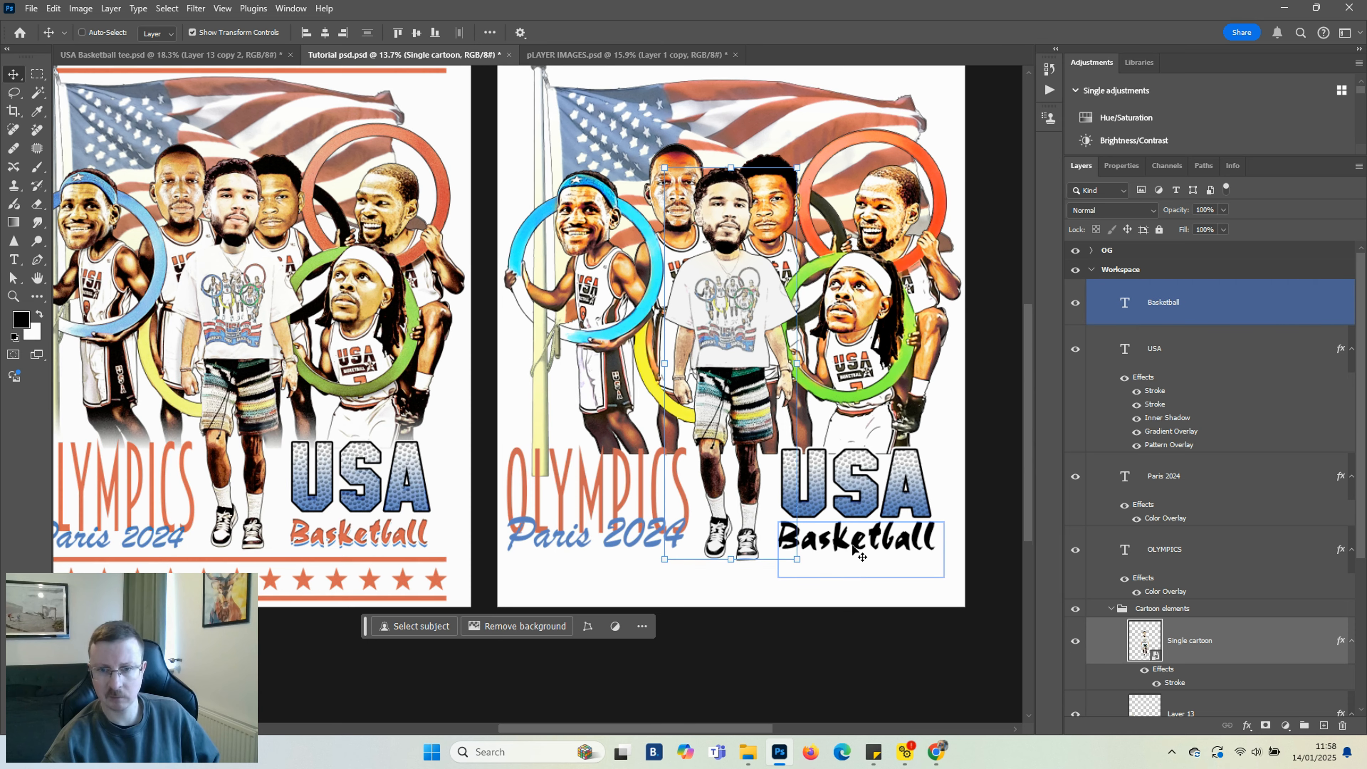
pyautogui.keyDown('ctrl'); pyautogui.click(860, 549); pyautogui.keyUp('ctrl')
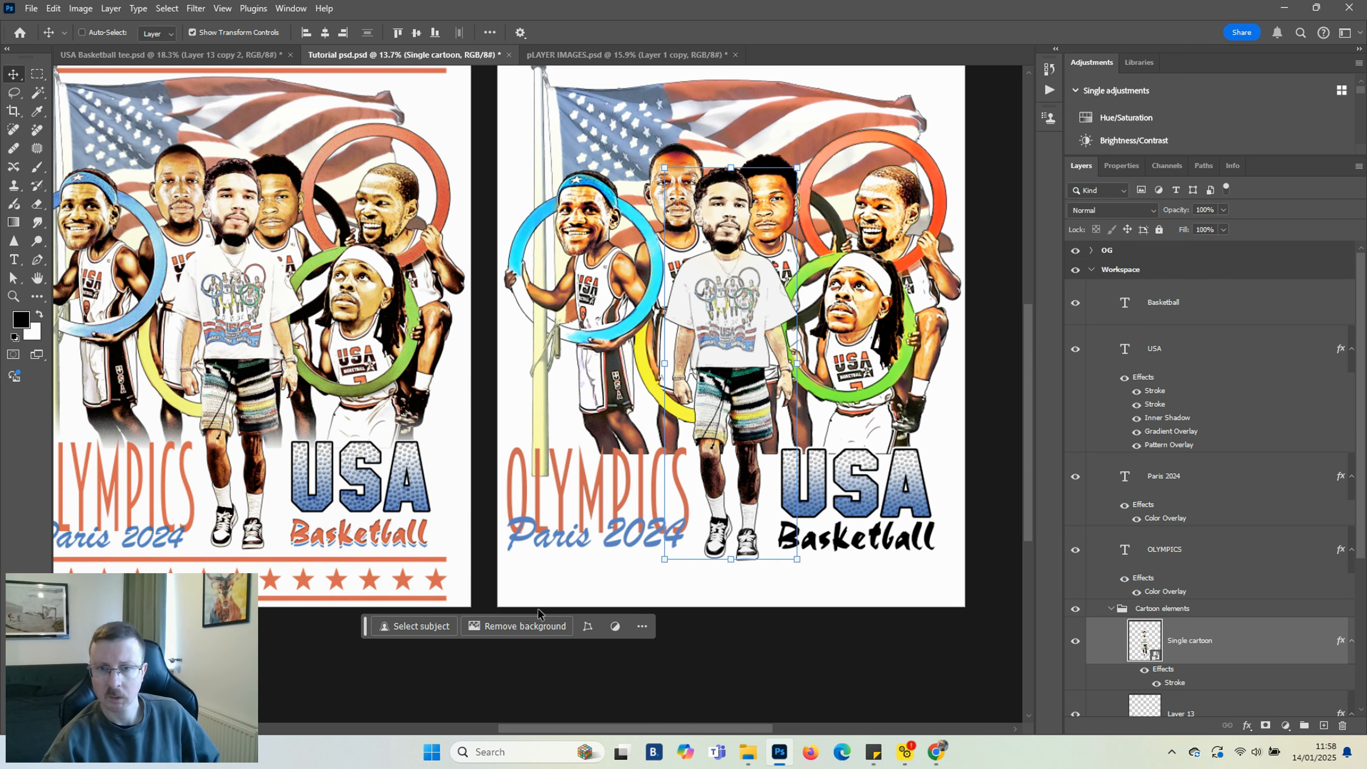
pyautogui.moveTo(794, 613); pyautogui.dragTo(791, 612)
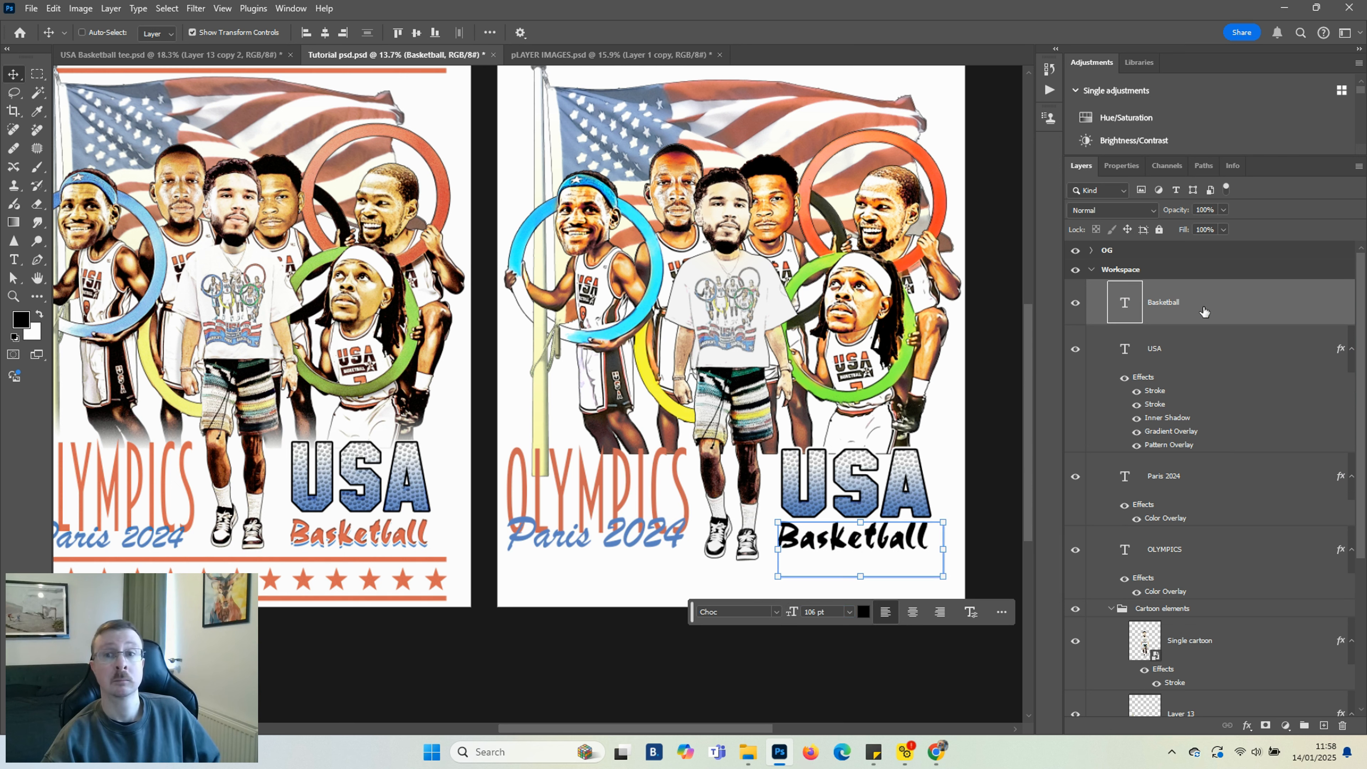
pyautogui.click(1248, 725)
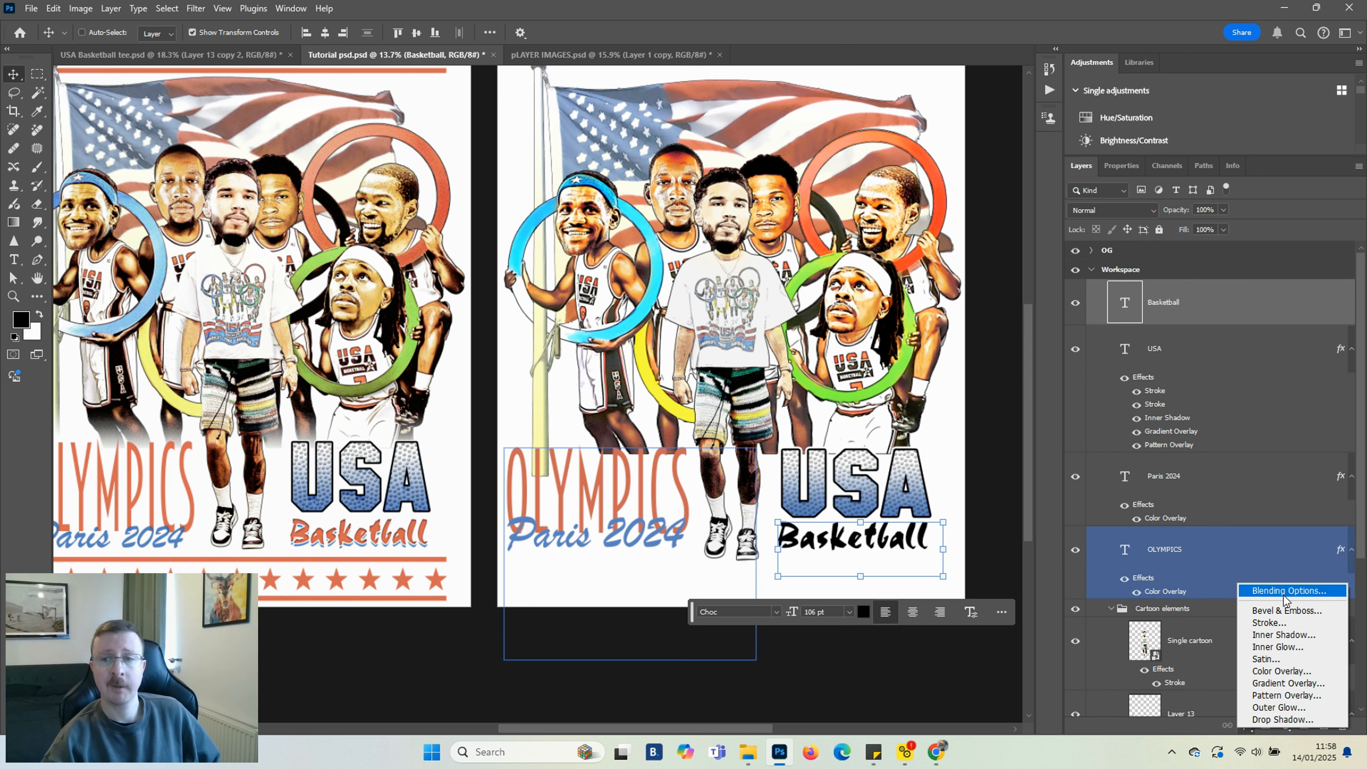
pyautogui.click(1273, 671)
pyautogui.click(509, 205)
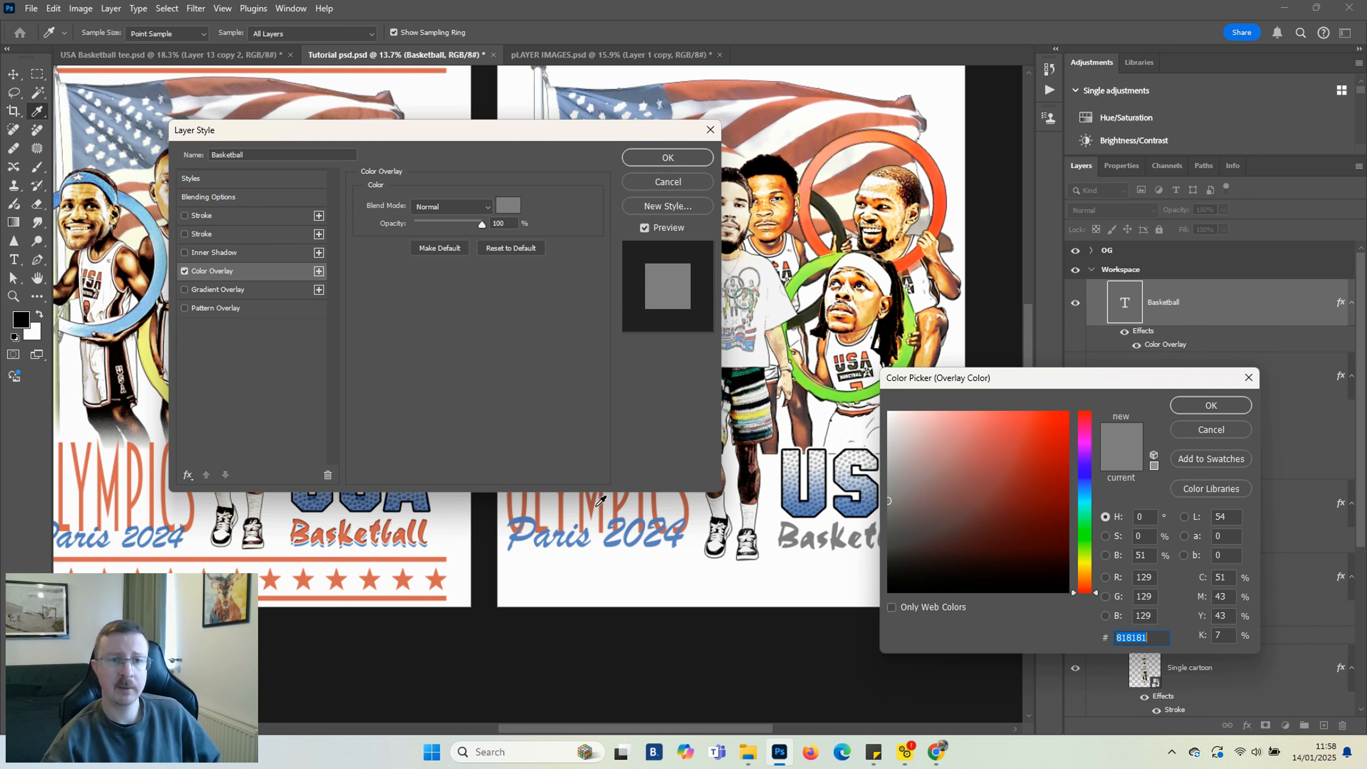
pyautogui.click(618, 507)
pyautogui.click(1206, 409)
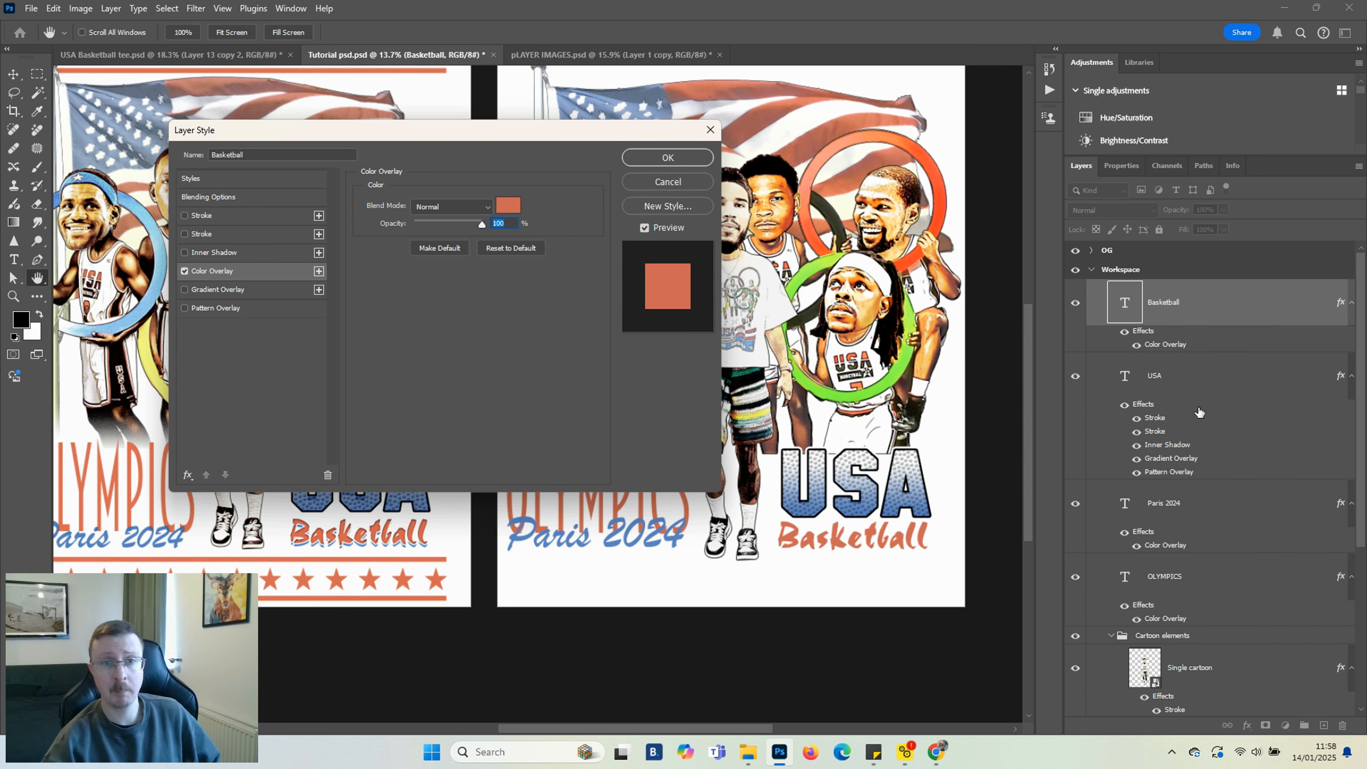
# Add a Drop Shadow to the Basketball text using the blue sampled from the Paris 2024 lettering
pyautogui.click(188, 474)
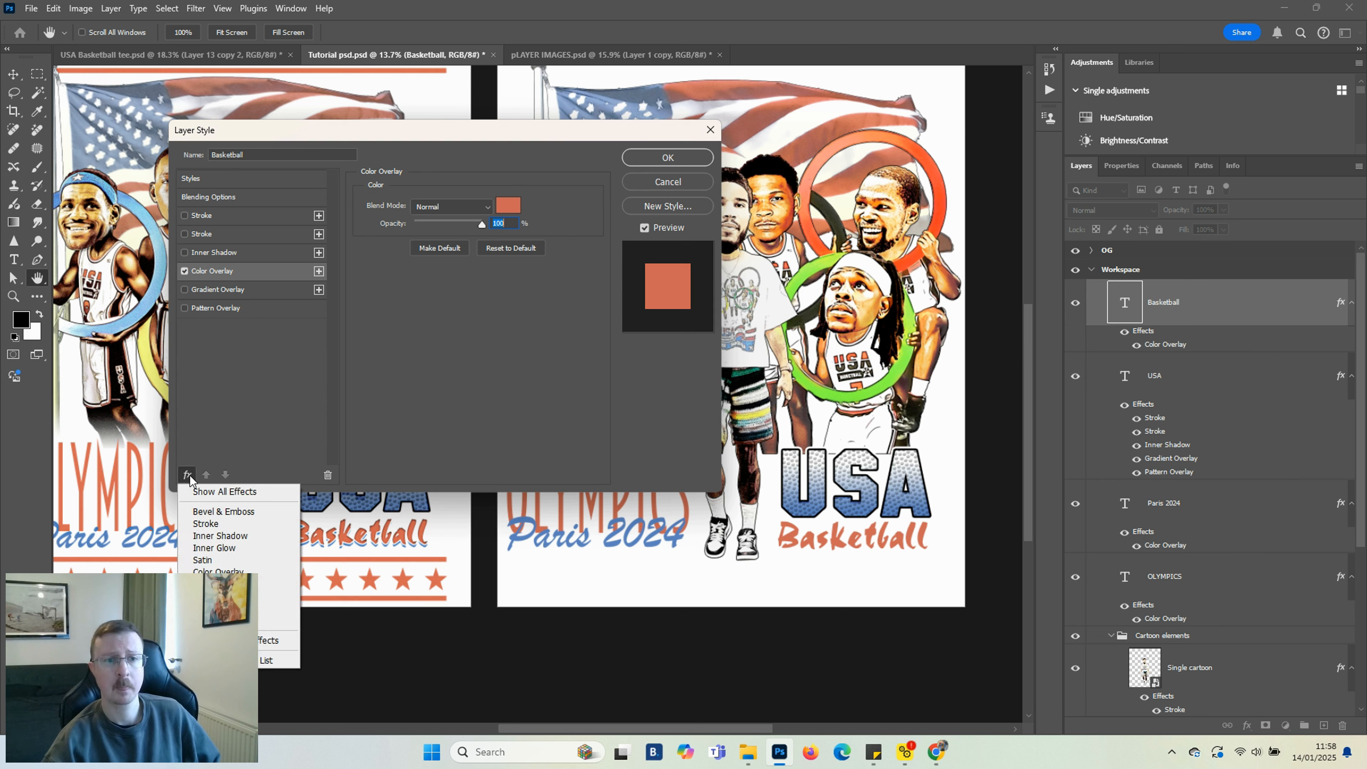
pyautogui.click(227, 621)
pyautogui.click(503, 209)
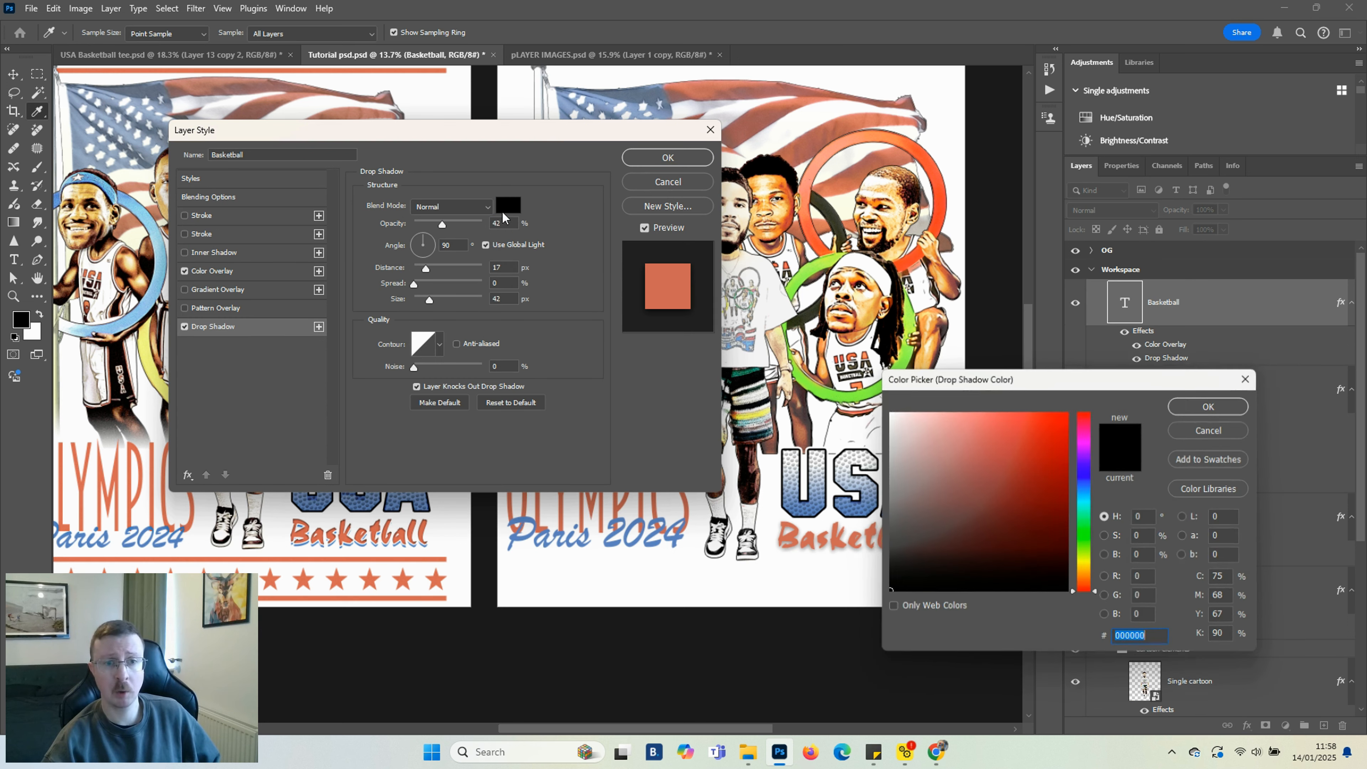
pyautogui.click(623, 528)
pyautogui.click(1211, 405)
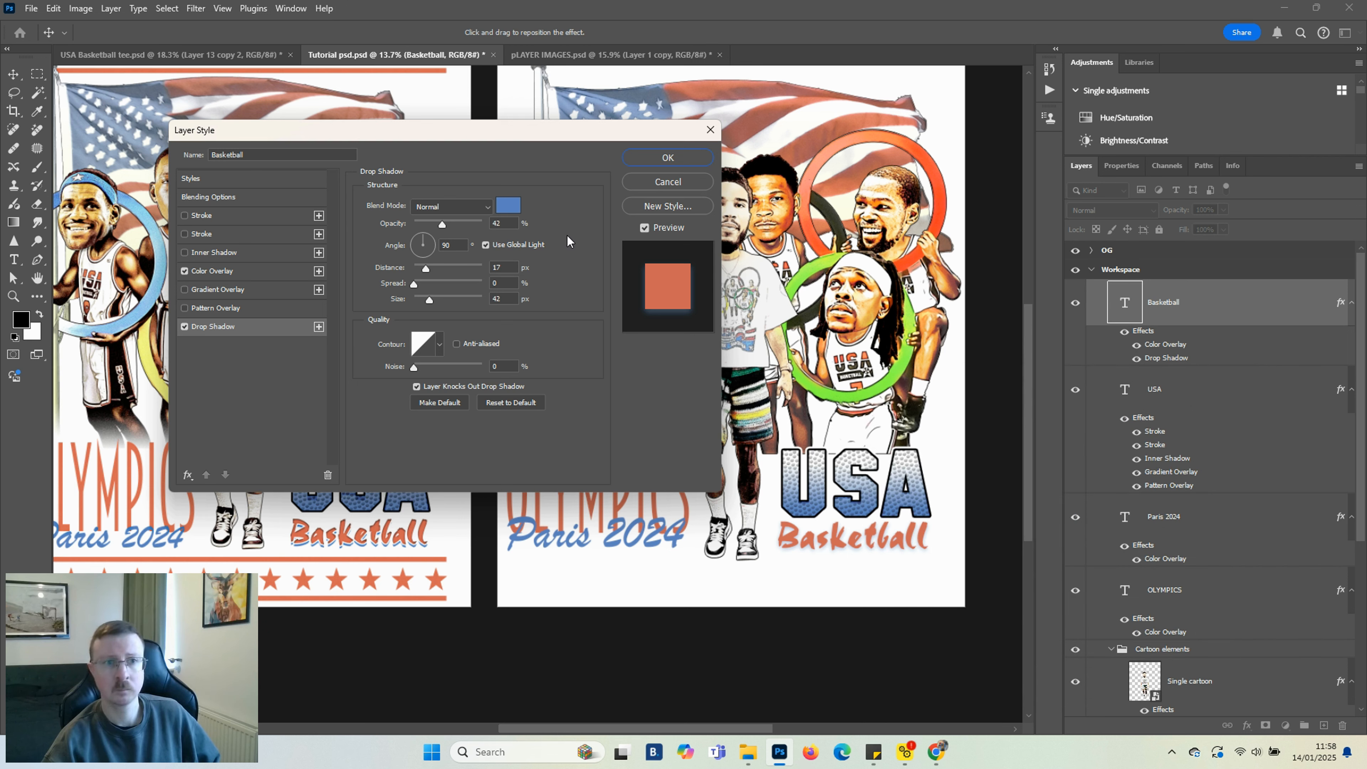
# Add a white outside Stroke of 6 px to the Basketball text
pyautogui.click(185, 216)
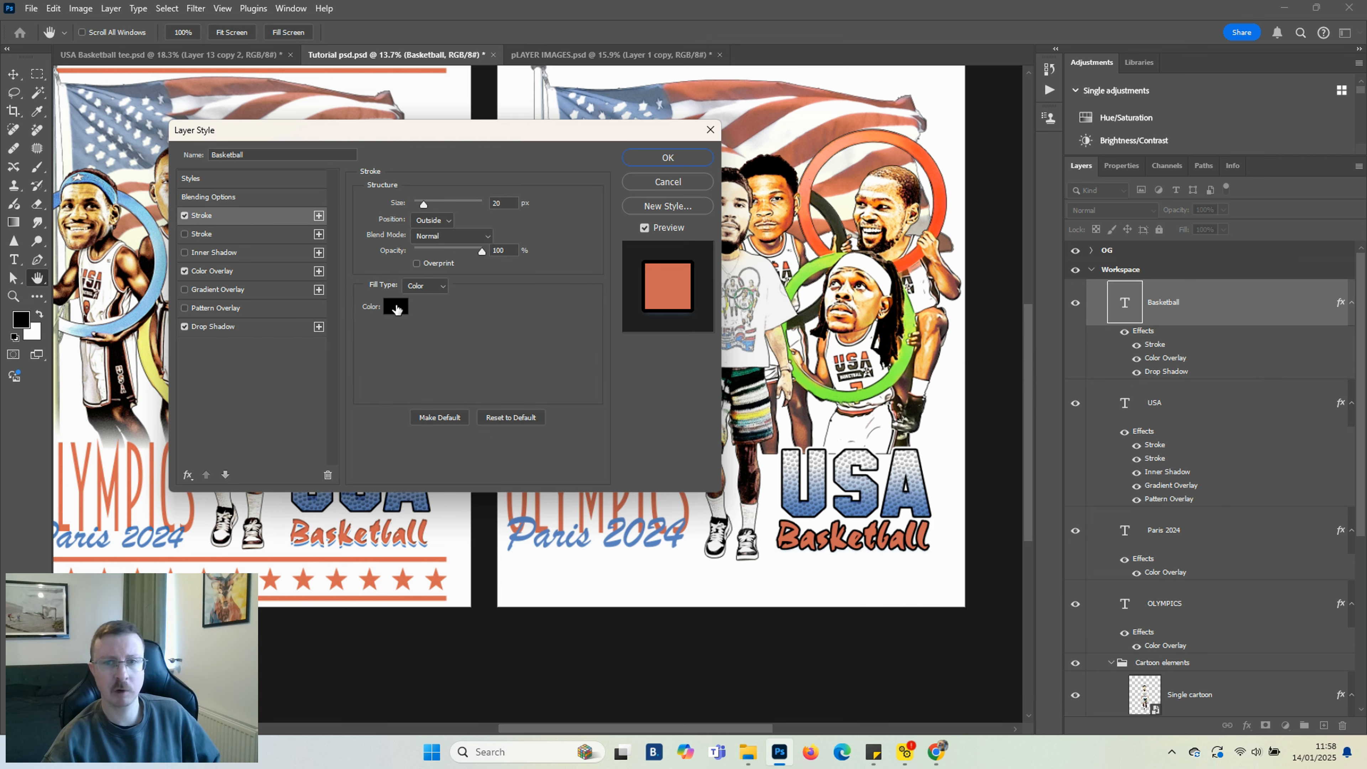
pyautogui.click(397, 308)
pyautogui.click(892, 415)
pyautogui.click(1212, 403)
pyautogui.moveTo(424, 203); pyautogui.dragTo(417, 204)
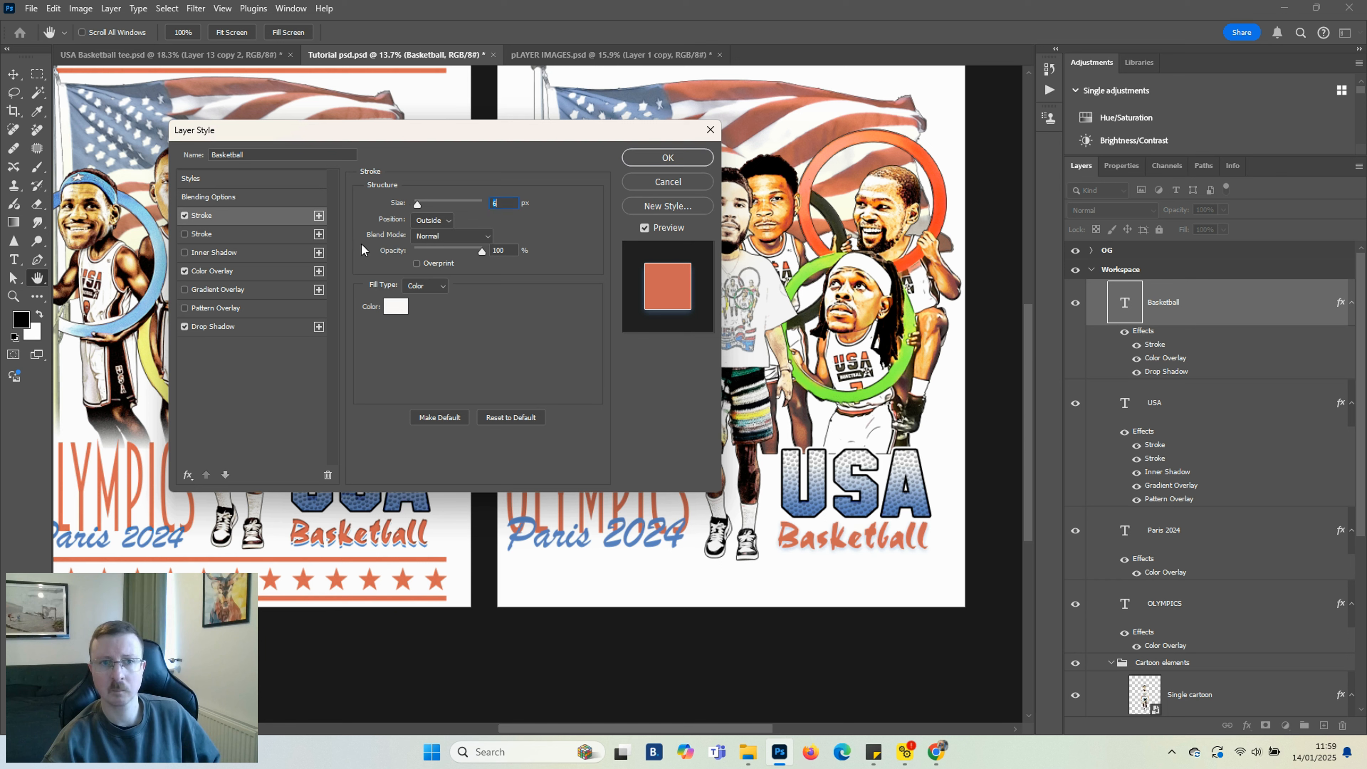
# Set the Basketball drop shadow to 100% opacity, 26 px distance and 0 px size
pyautogui.click(215, 326)
pyautogui.moveTo(425, 268); pyautogui.dragTo(569, 228)
pyautogui.moveTo(431, 270); pyautogui.dragTo(434, 270)
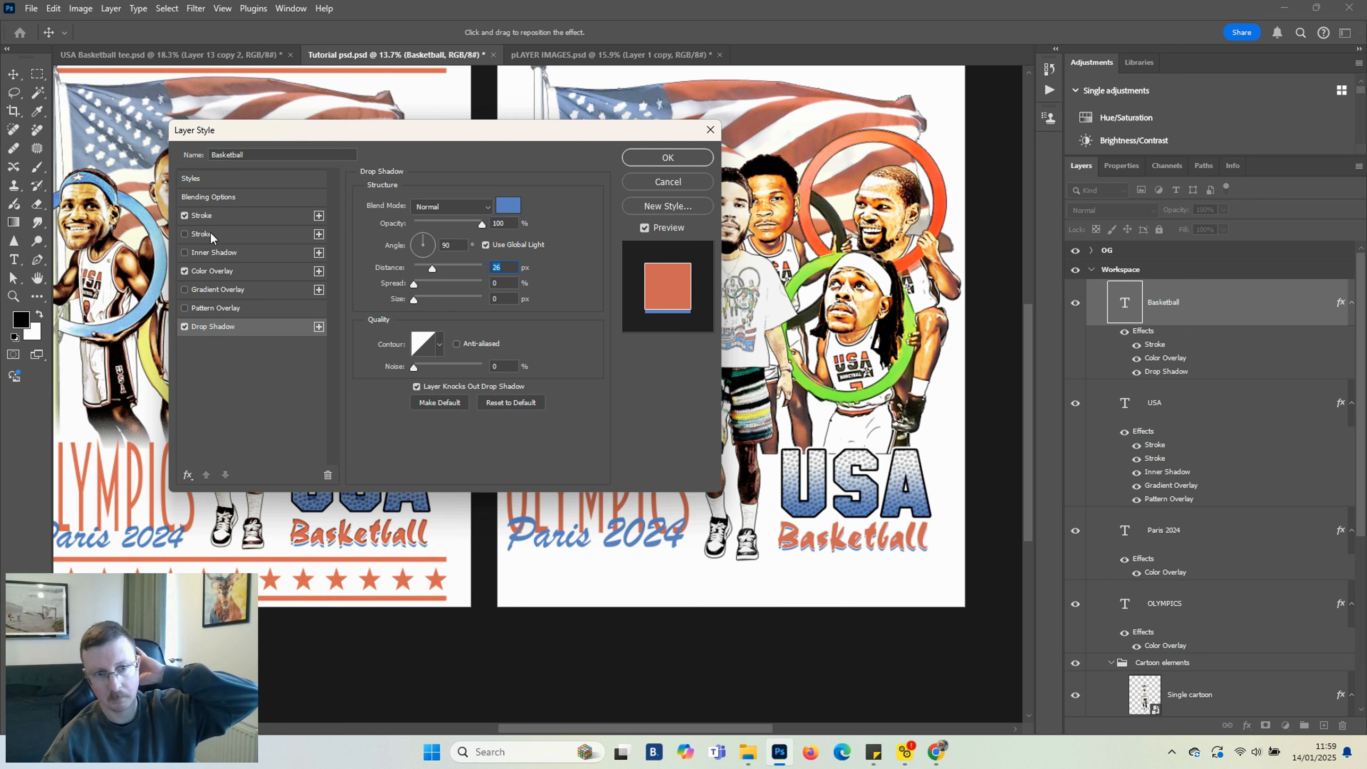
# Add an Inner Shadow to the Basketball text at 100% opacity and about 14 px distance, and apply the style
pyautogui.click(213, 217)
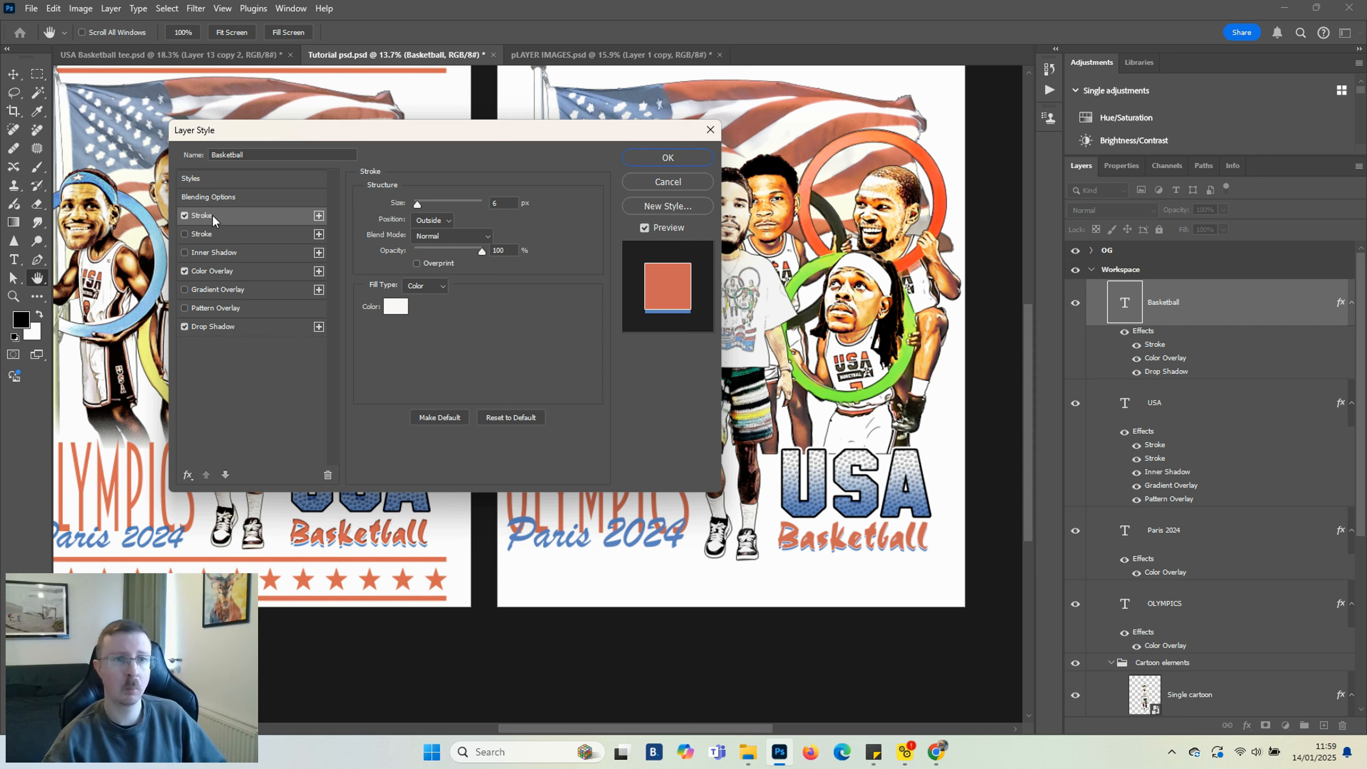
pyautogui.click(210, 253)
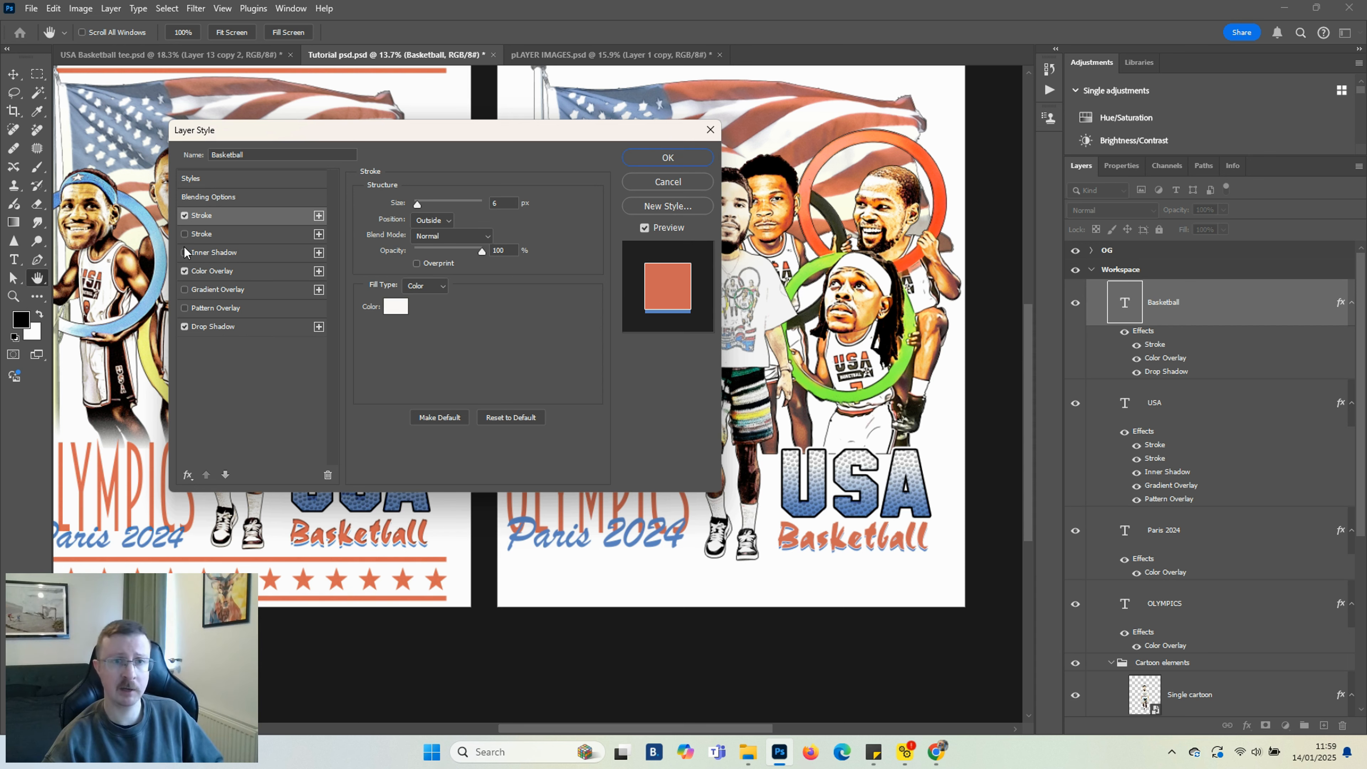
pyautogui.click(442, 208)
pyautogui.click(444, 213)
pyautogui.moveTo(441, 224); pyautogui.dragTo(485, 224)
pyautogui.moveTo(428, 267); pyautogui.dragTo(427, 271)
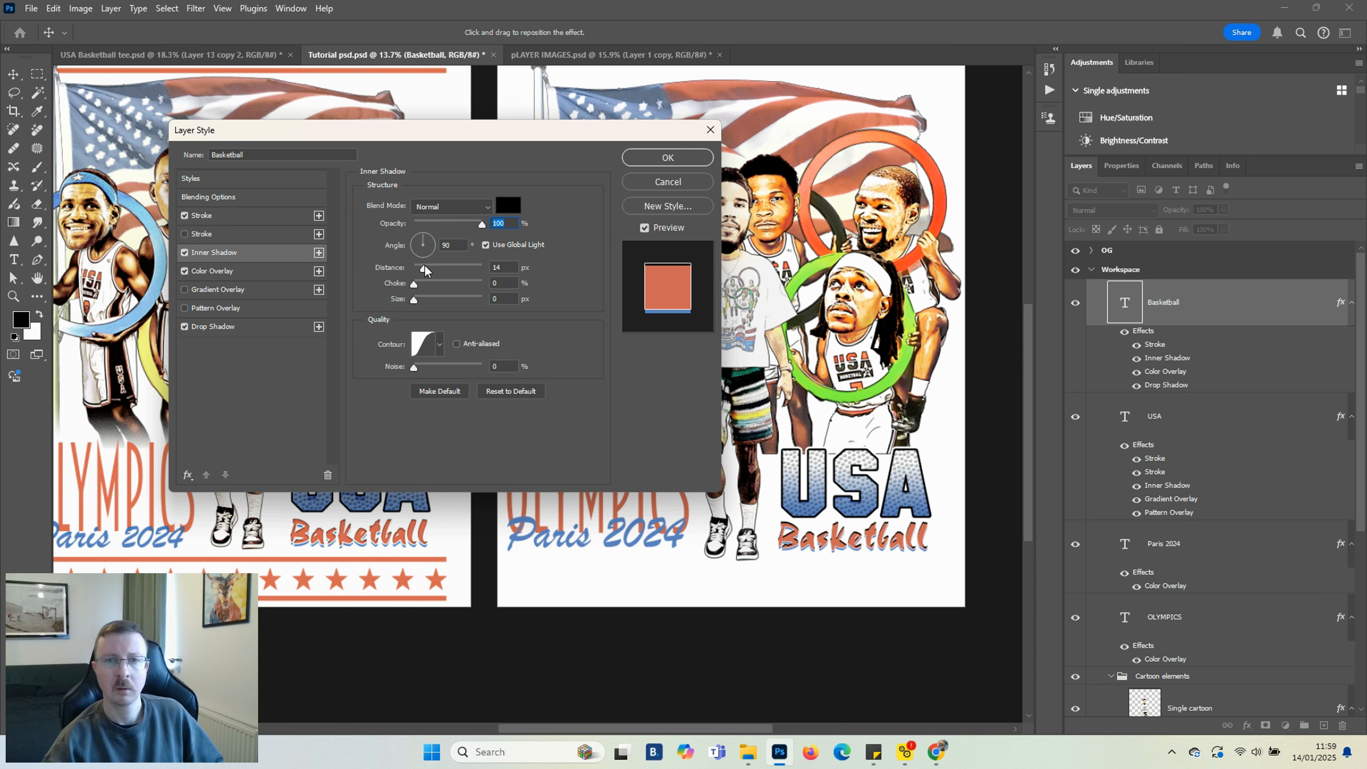
pyautogui.moveTo(424, 270); pyautogui.dragTo(423, 270)
pyautogui.click(654, 158)
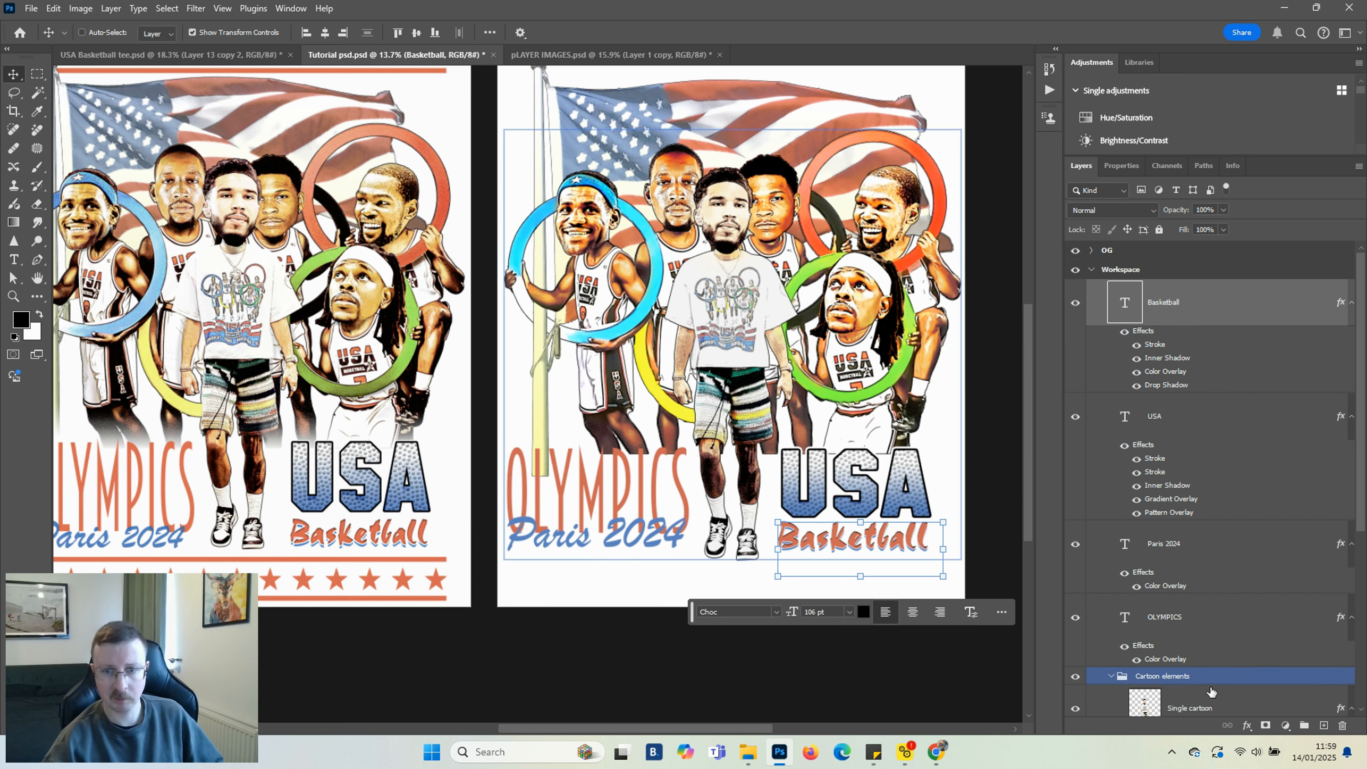
# Increase the Basketball drop shadow distance to about 31 px
pyautogui.click(1174, 676)
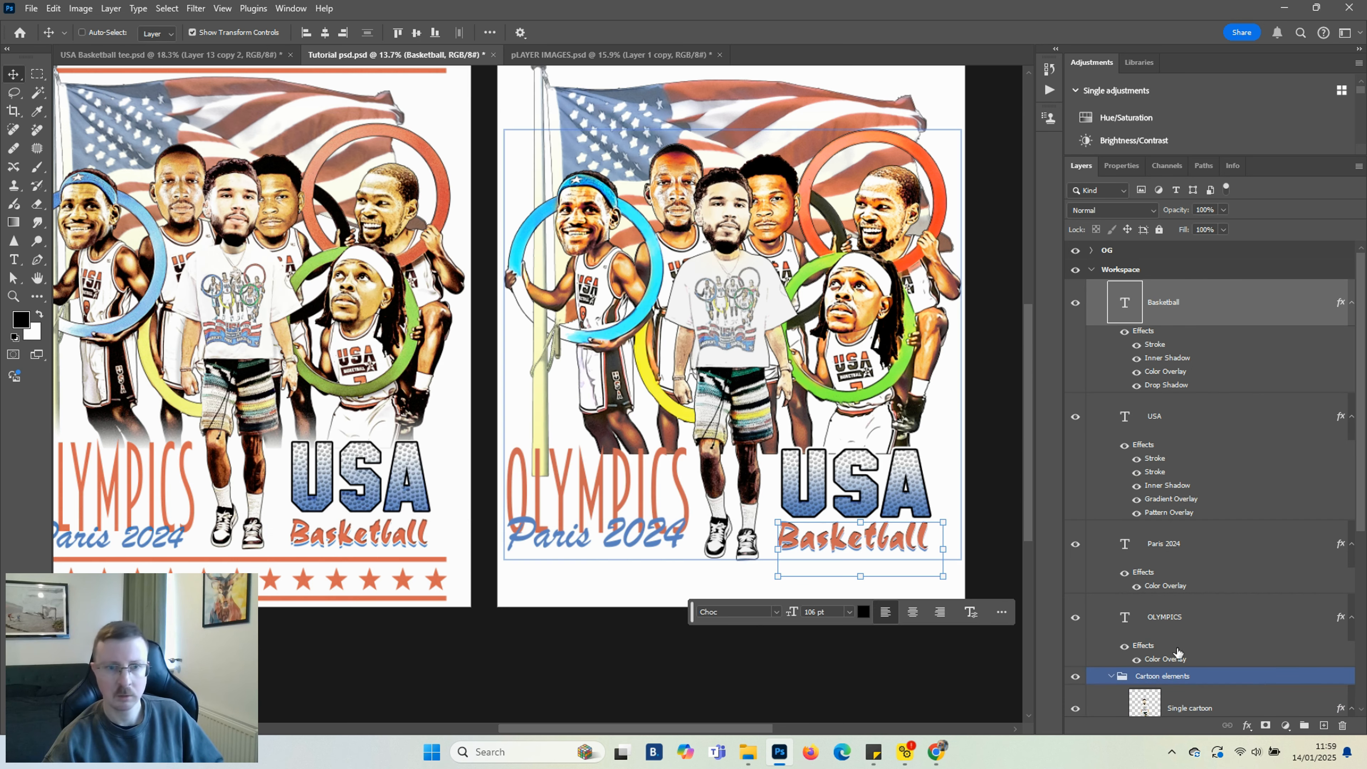
pyautogui.doubleClick(1157, 386)
pyautogui.click(438, 271)
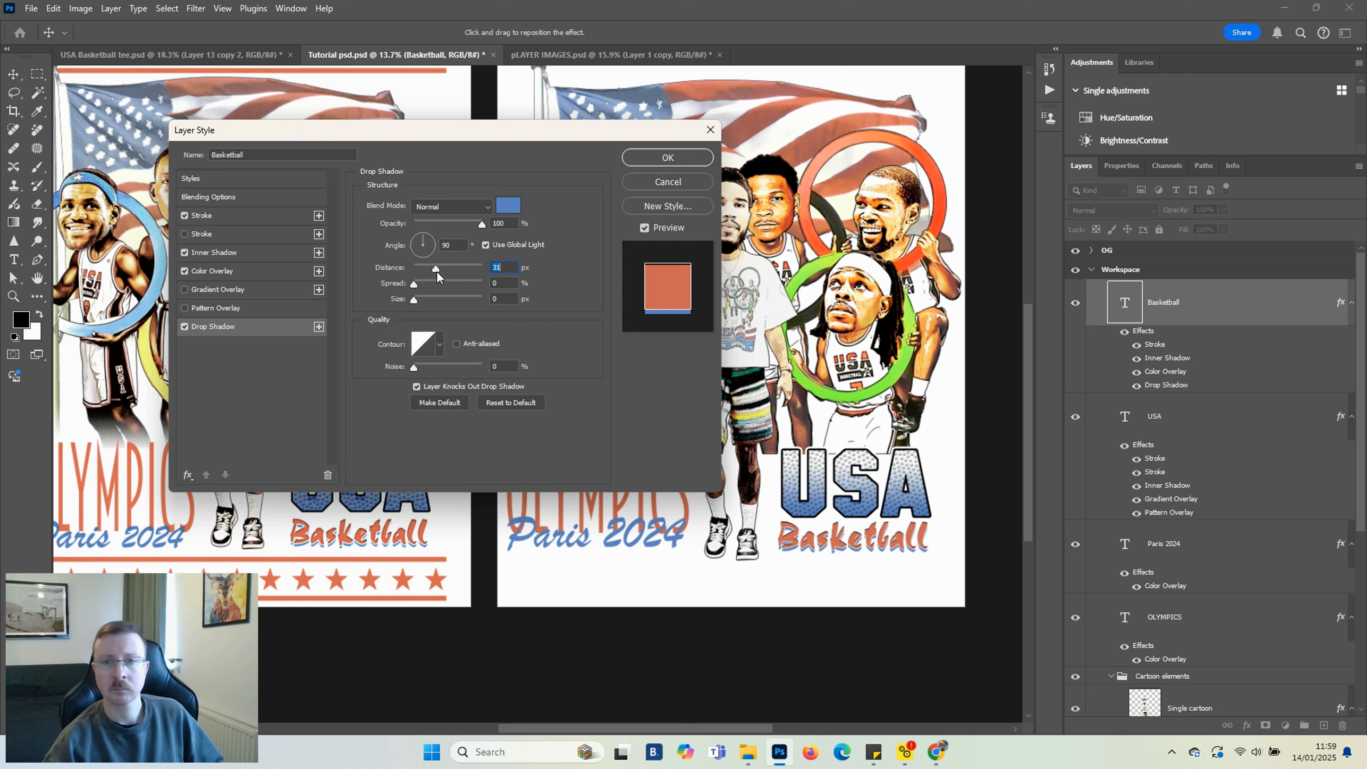
pyautogui.click(668, 157)
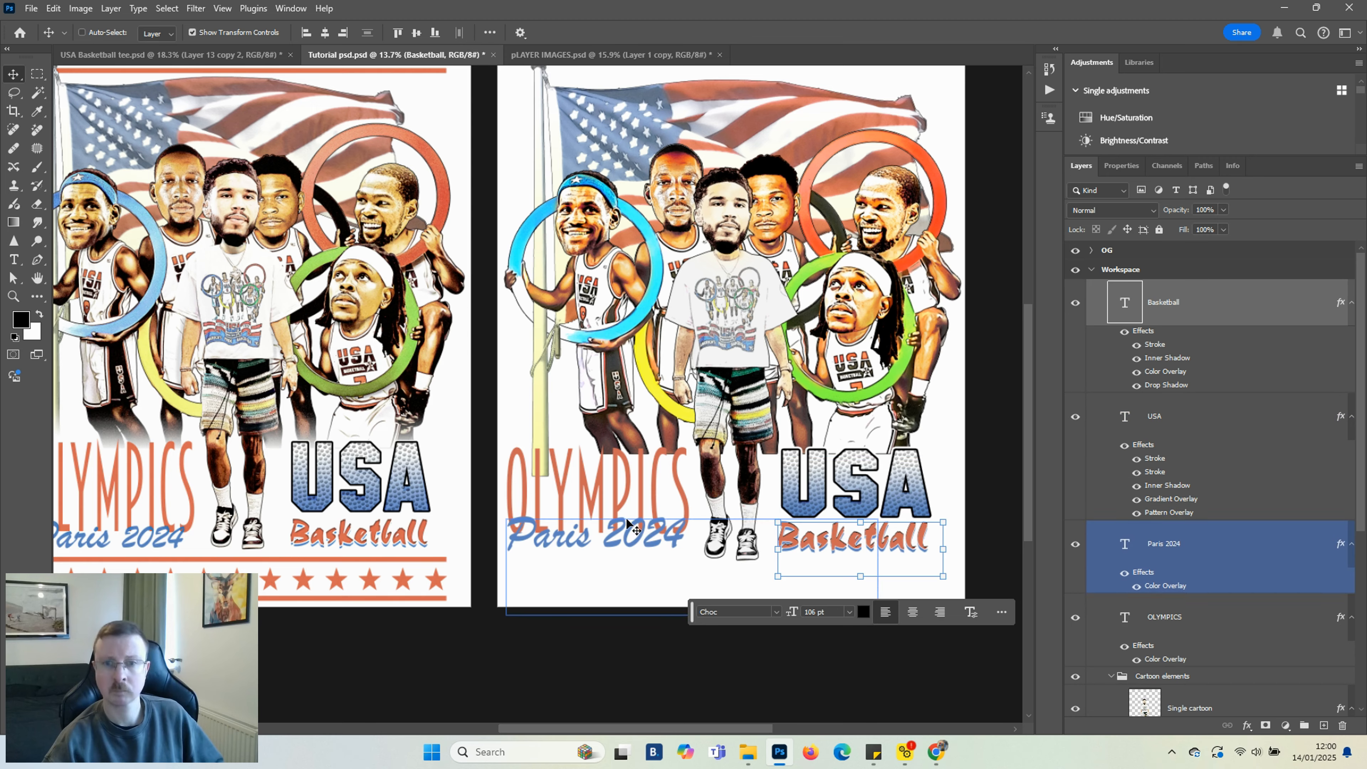
# Open 05 - Stars Banner from the elements pack's PNG Elements folder in Photoshop and convert its layer to a smart object
pyautogui.scroll(-2, 627, 525)
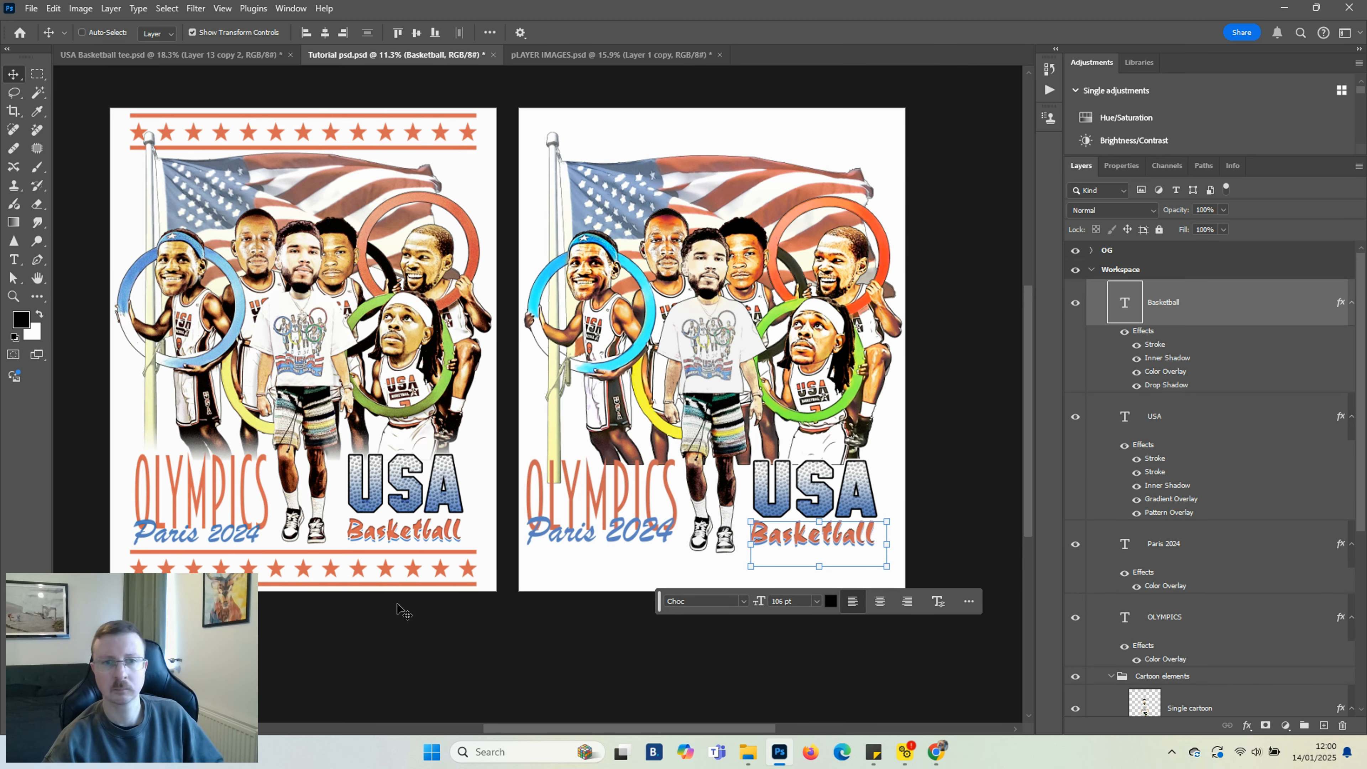
pyautogui.click(749, 752)
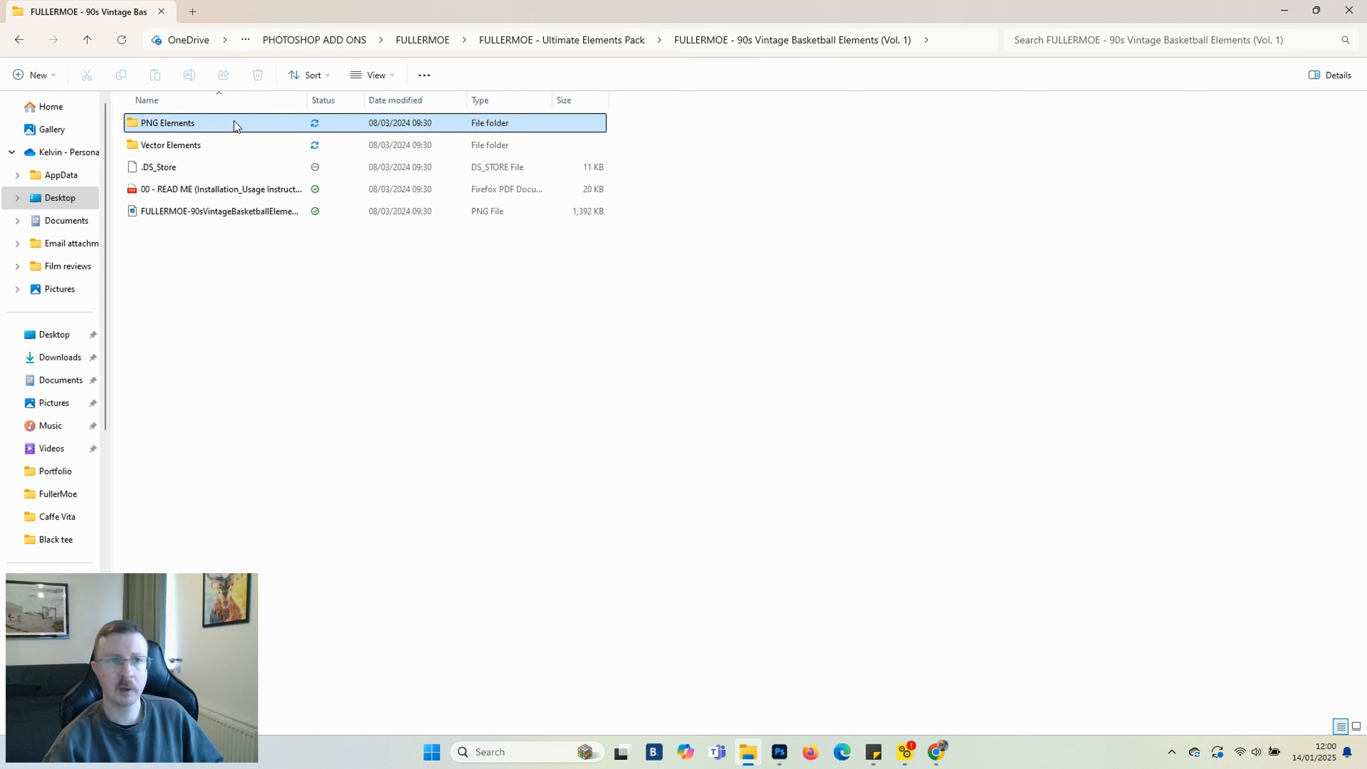
pyautogui.doubleClick(236, 125)
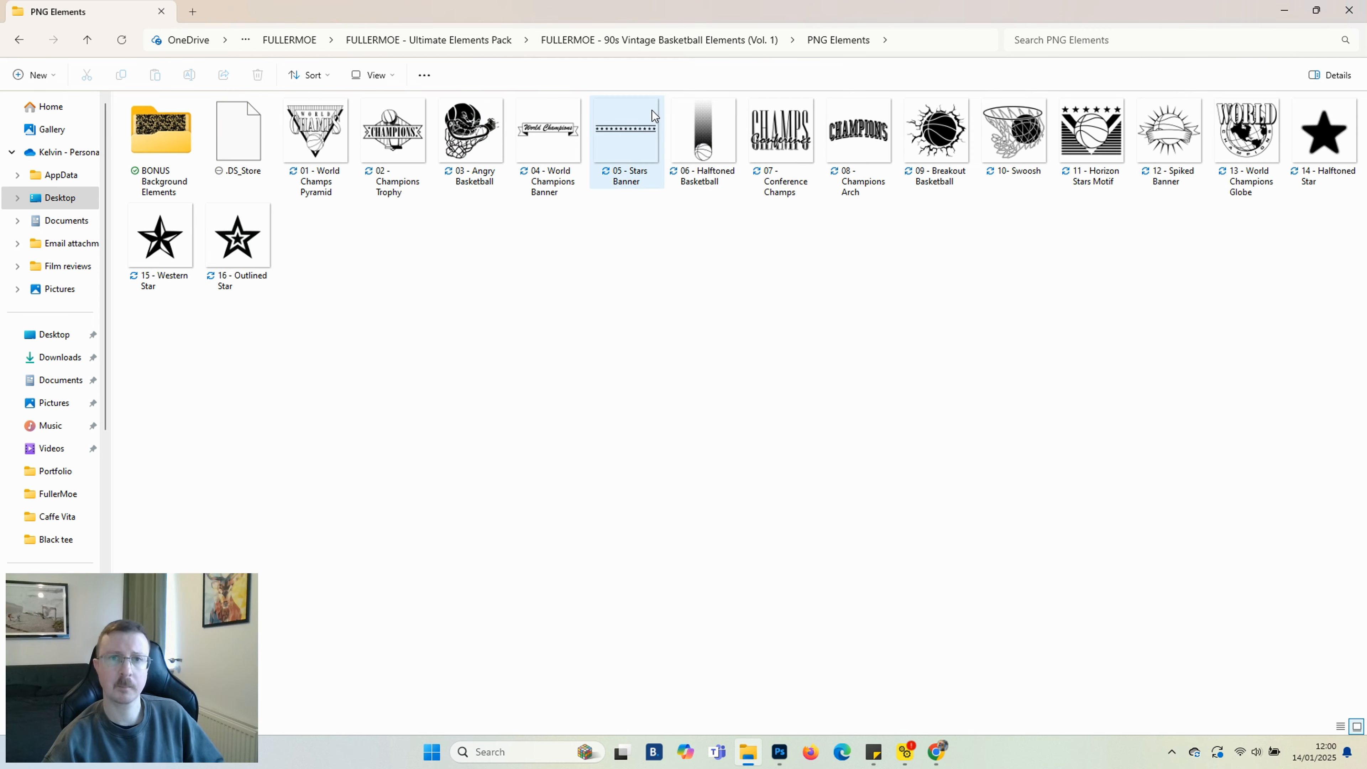
pyautogui.moveTo(626, 132); pyautogui.dragTo(1174, 338)
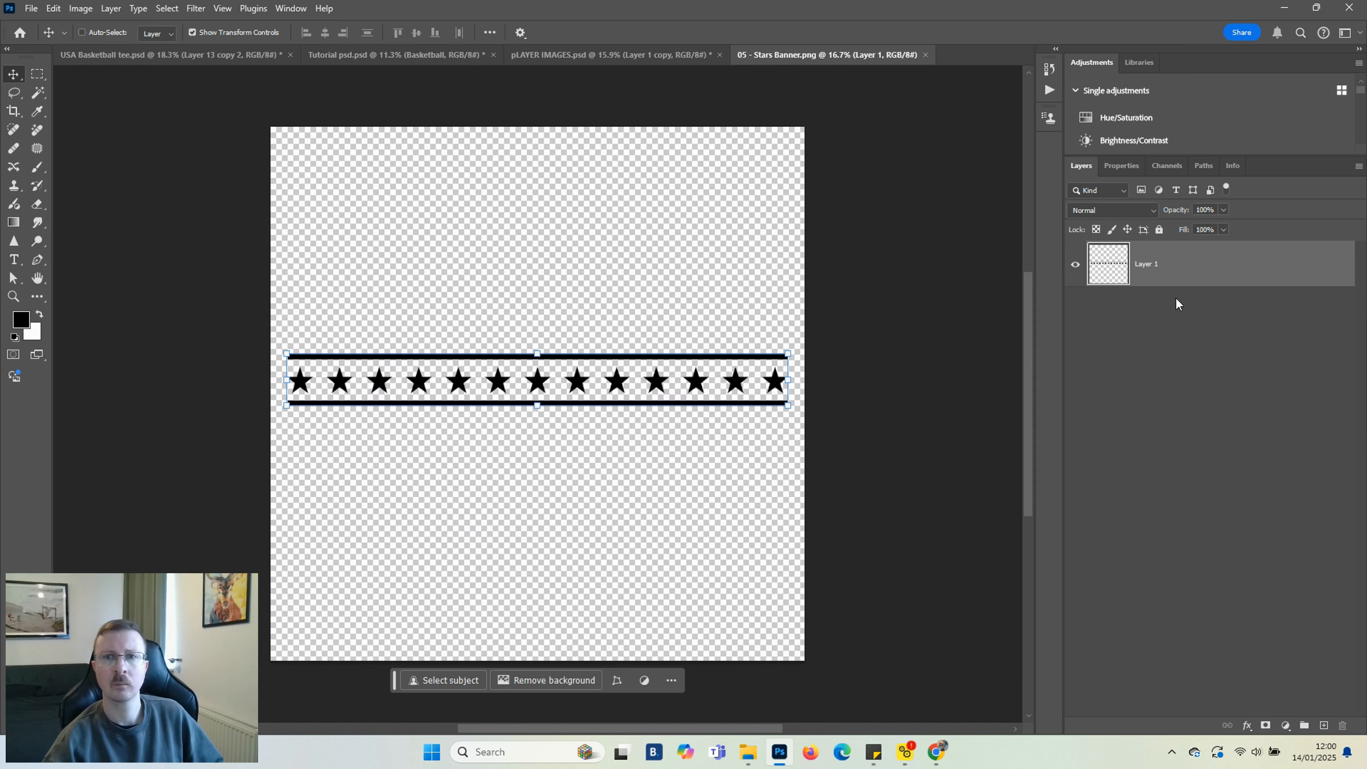
pyautogui.rightClick(1168, 269)
pyautogui.click(1222, 424)
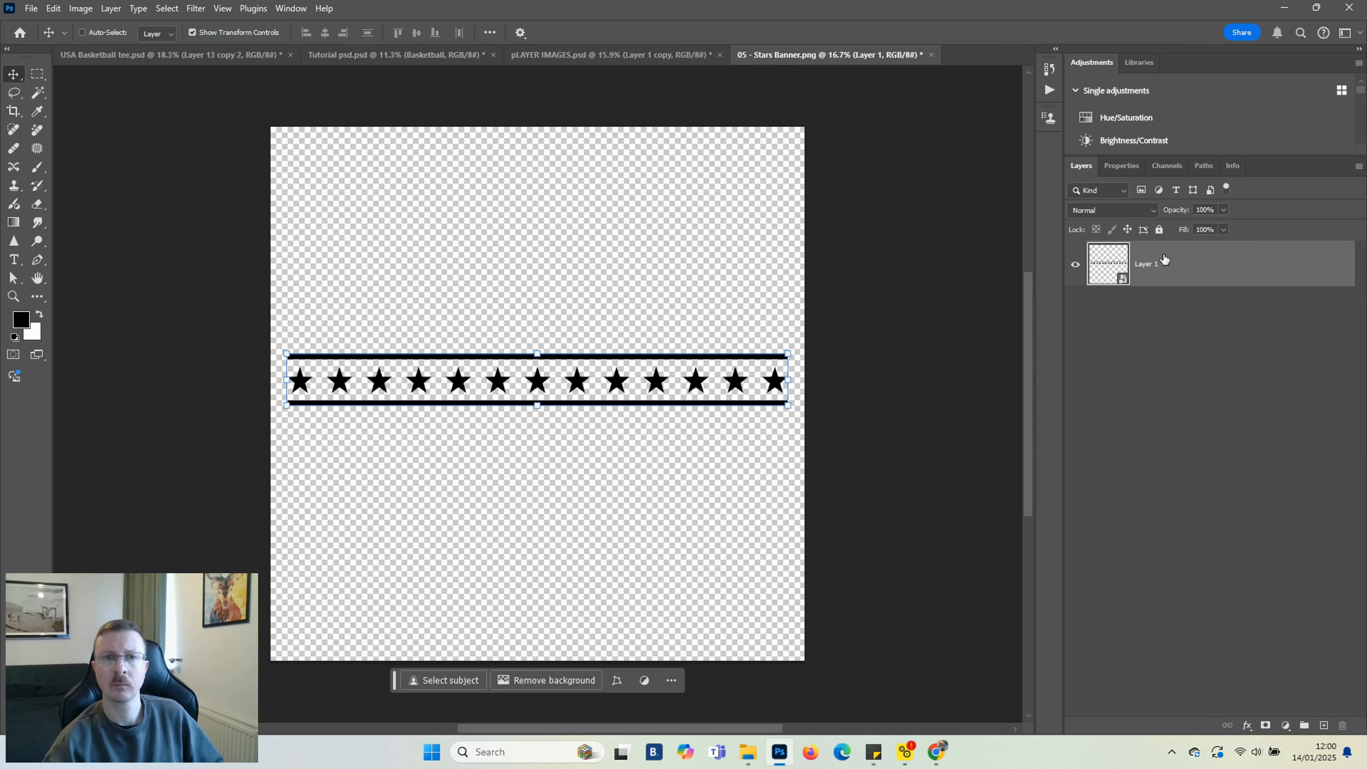
# Paste the stars banner into the Tutorial document and move it below the Paris 2024 and Basketball text
pyautogui.click(356, 57)
pyautogui.scroll(-5, 1184, 484)
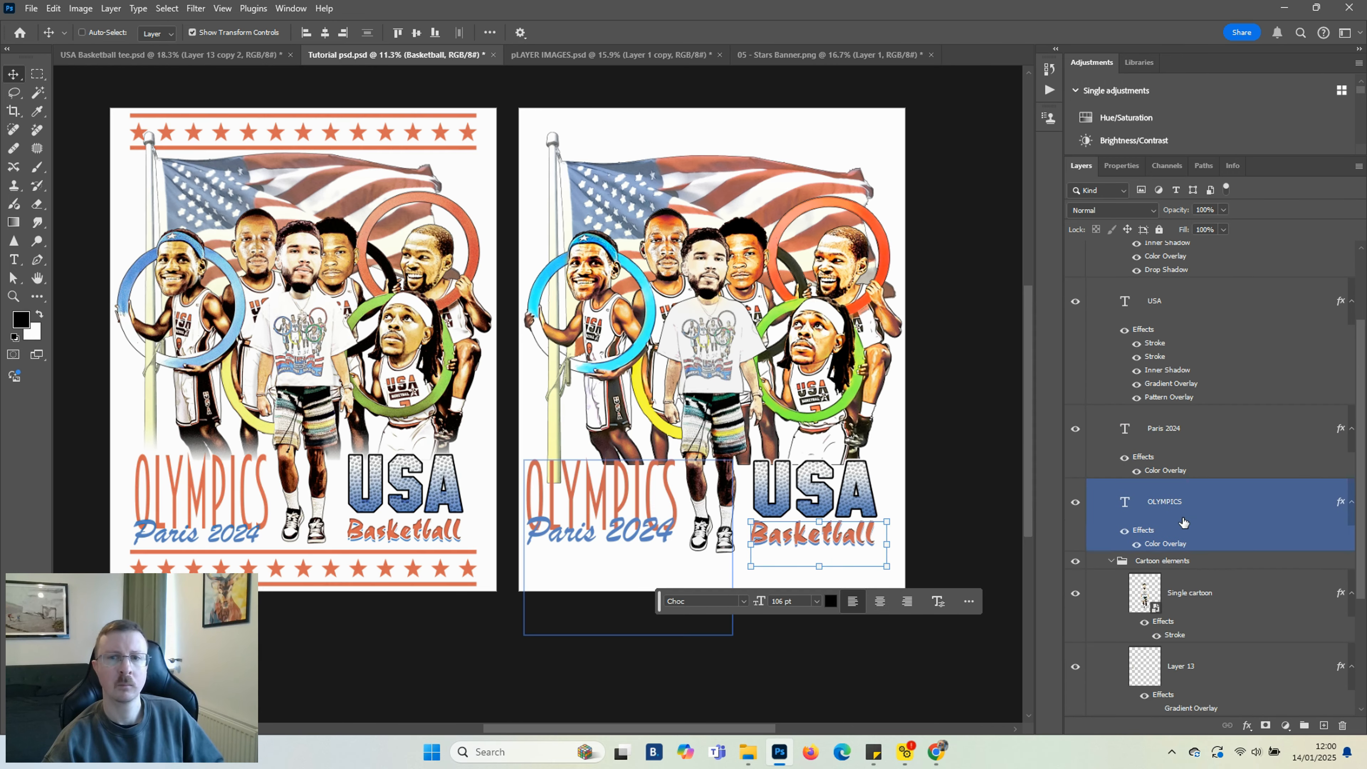
pyautogui.click(1173, 620)
pyautogui.click(1157, 637)
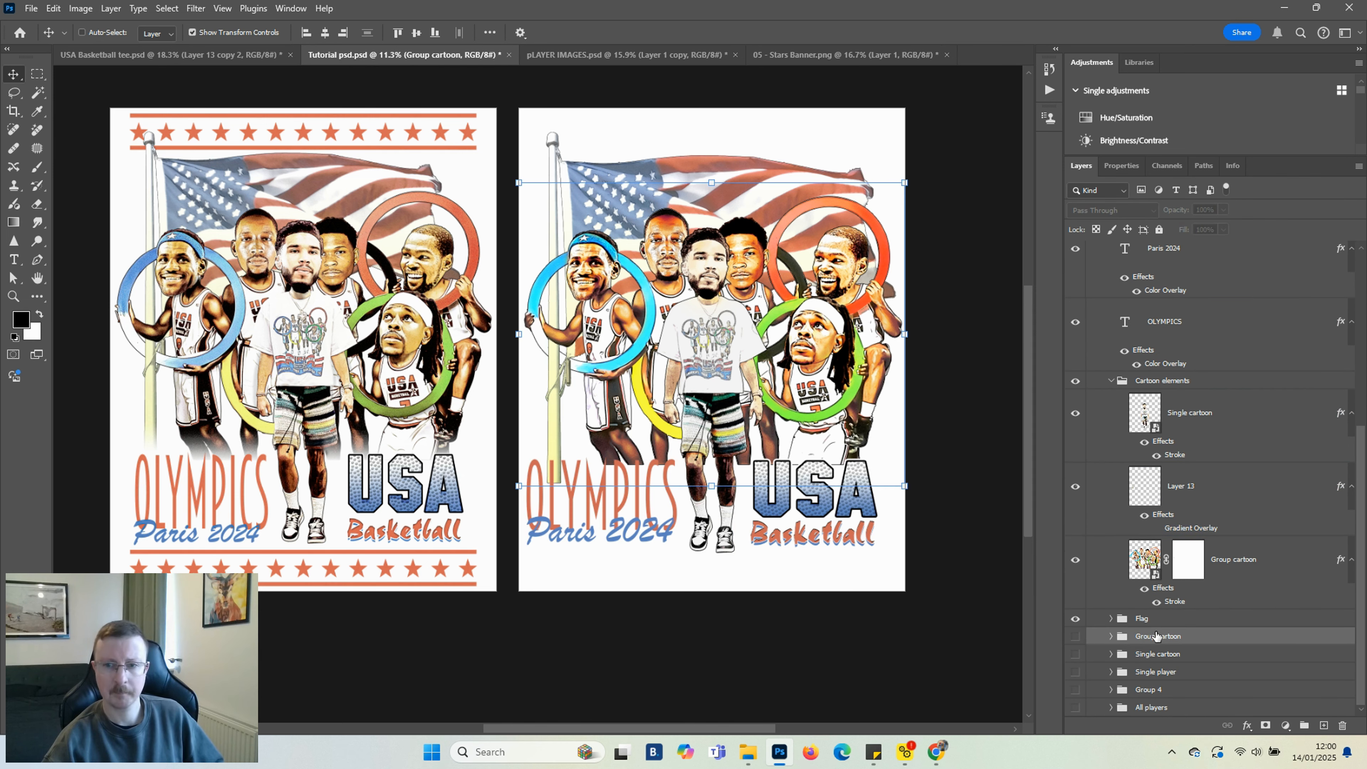
pyautogui.hotkey('ctrl', 'v')
pyautogui.moveTo(737, 353); pyautogui.dragTo(711, 563)
pyautogui.scroll(2, 862, 548)
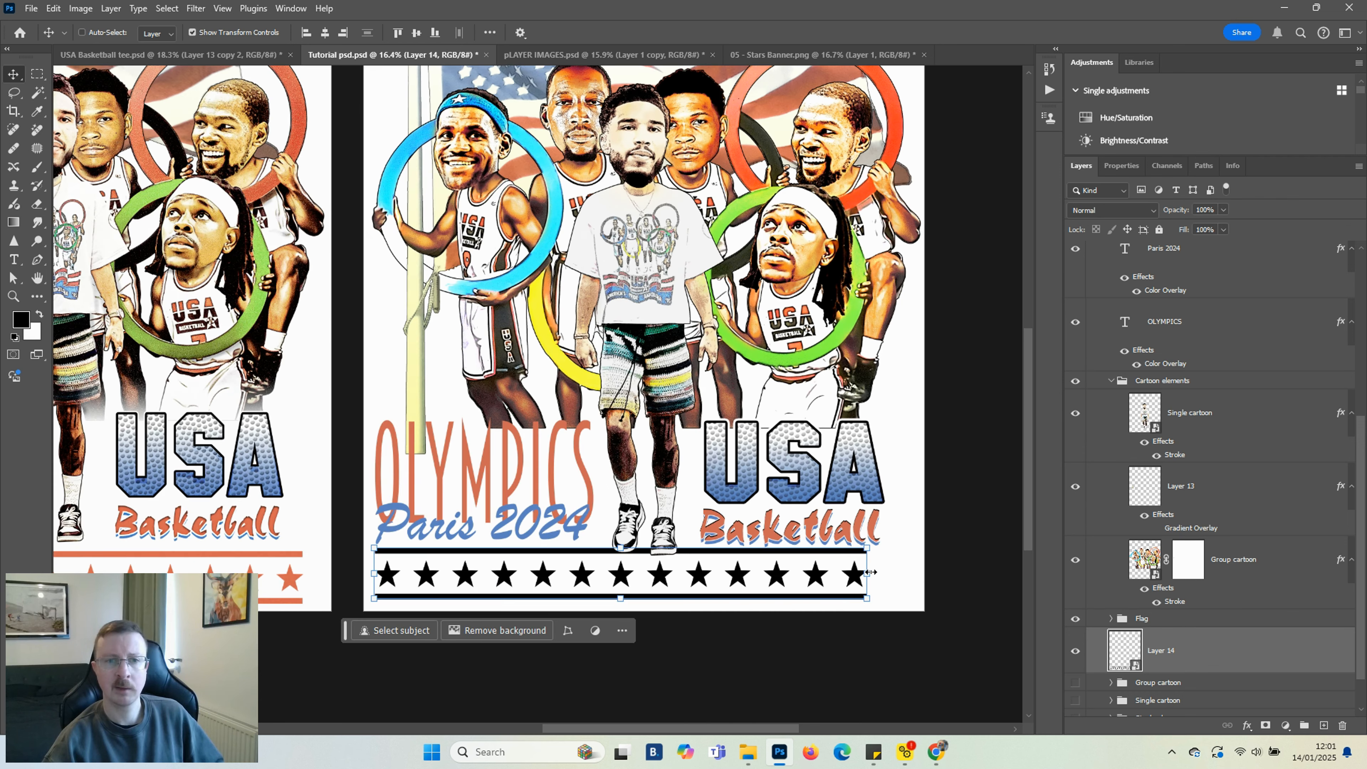
# Stretch the stars banner wider so it spans the width of the design
pyautogui.hotkey('ctrl', 't')
pyautogui.moveTo(870, 575); pyautogui.dragTo(912, 572)
pyautogui.click(724, 635)
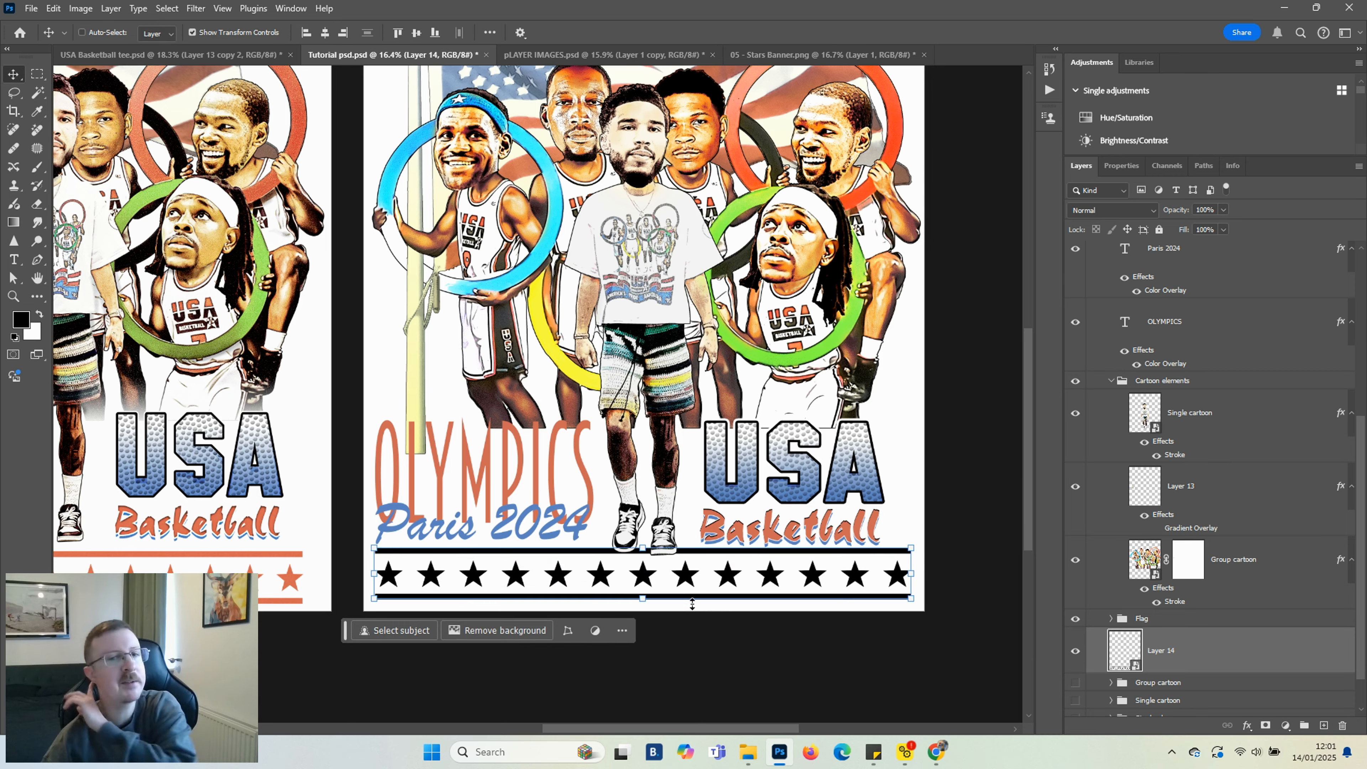
pyautogui.scroll(-3, 680, 601)
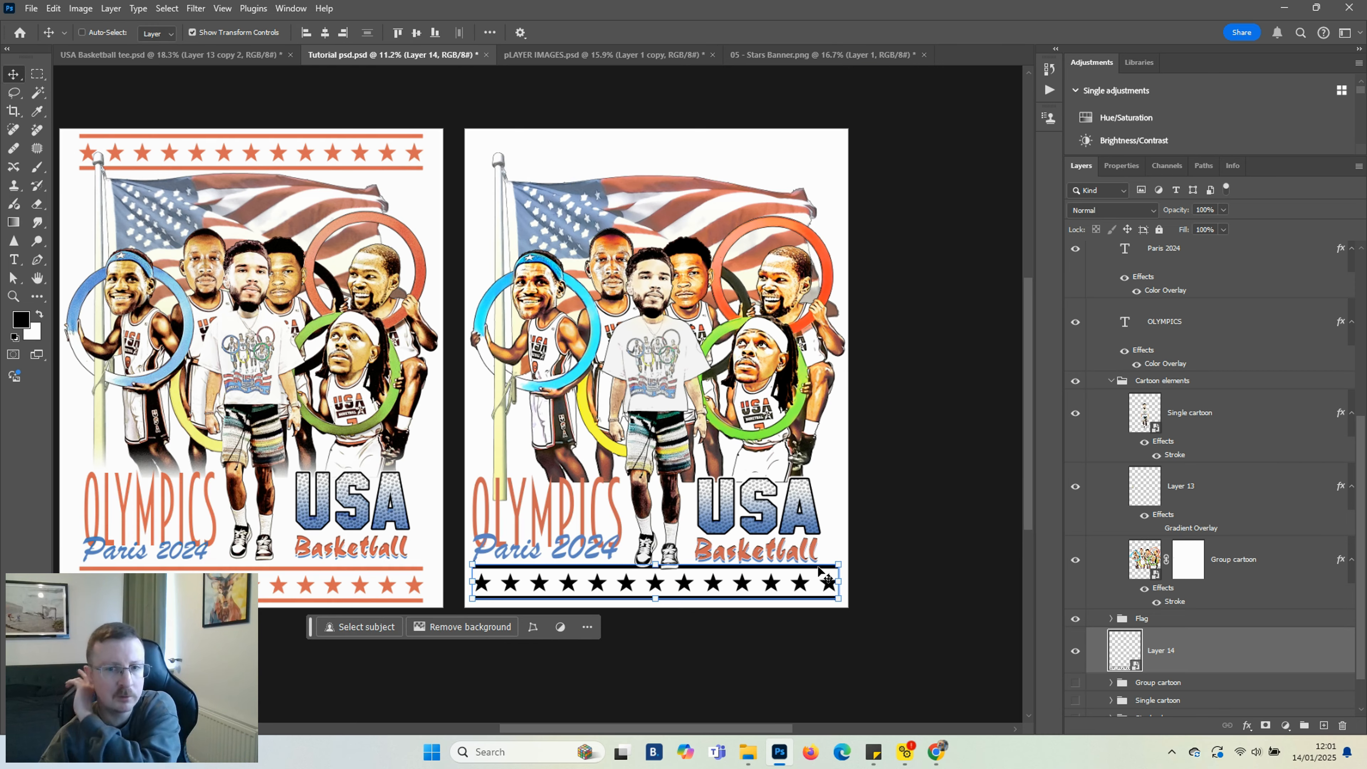
# Give the stars banner layer an orange Color Overlay
pyautogui.click(1169, 684)
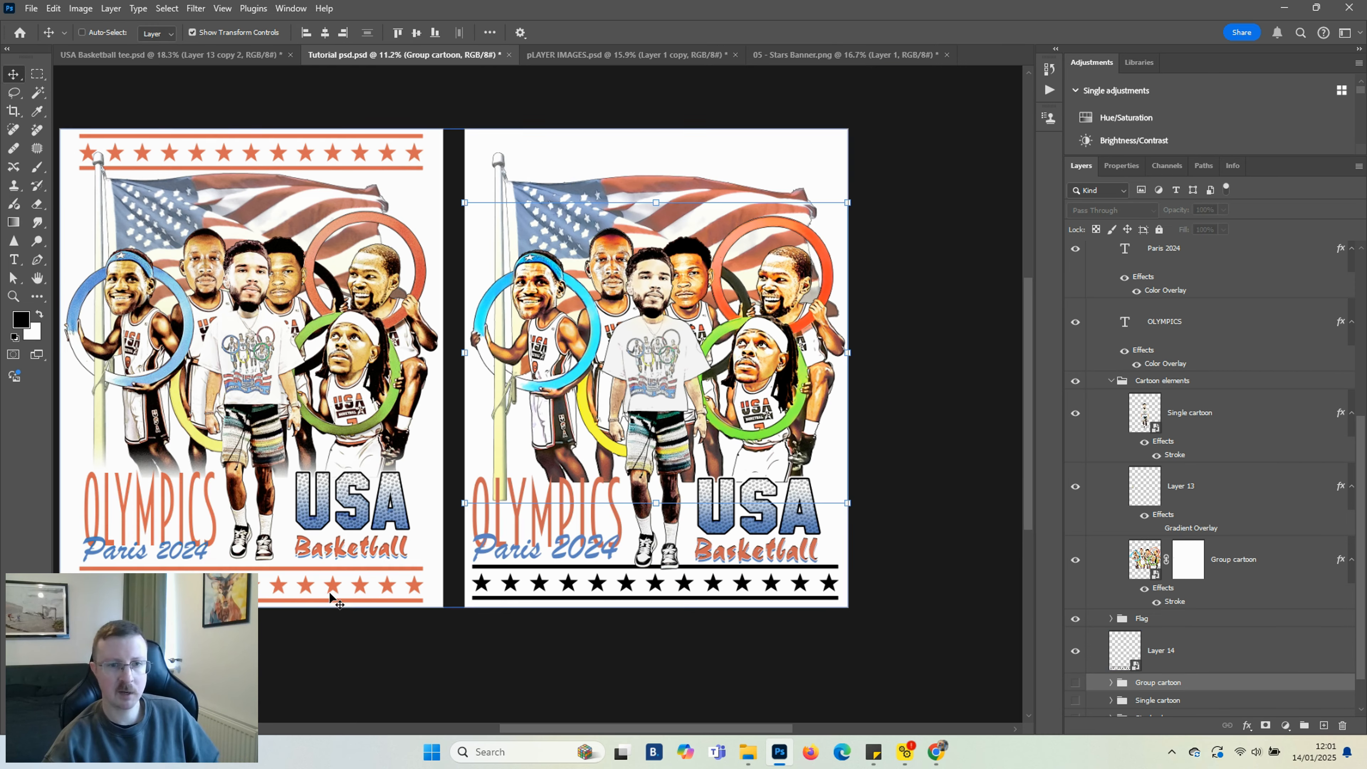
pyautogui.click(1104, 660)
pyautogui.click(1247, 725)
pyautogui.click(1277, 668)
pyautogui.click(668, 158)
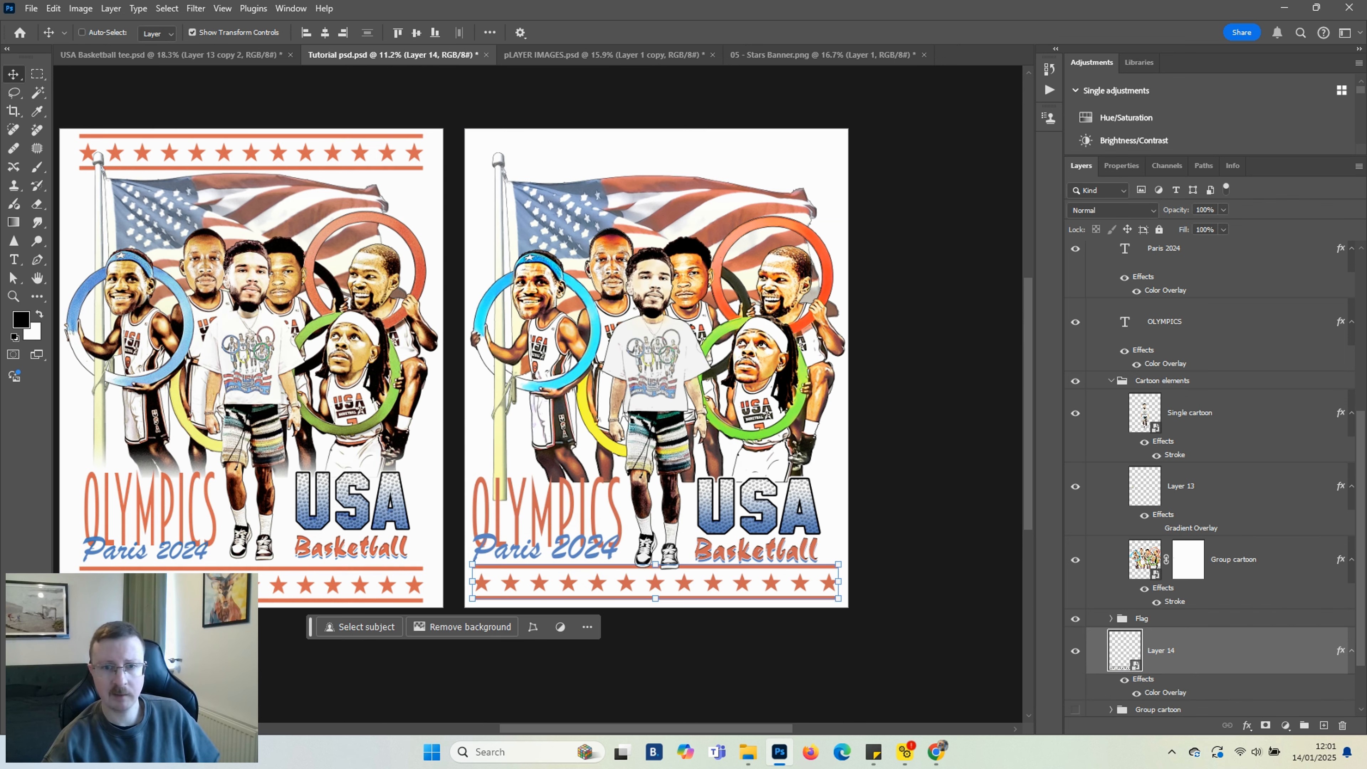
# Duplicate the stars banner layer and move the copy to the top edge of the design
pyautogui.hotkey('ctrl', 'j')
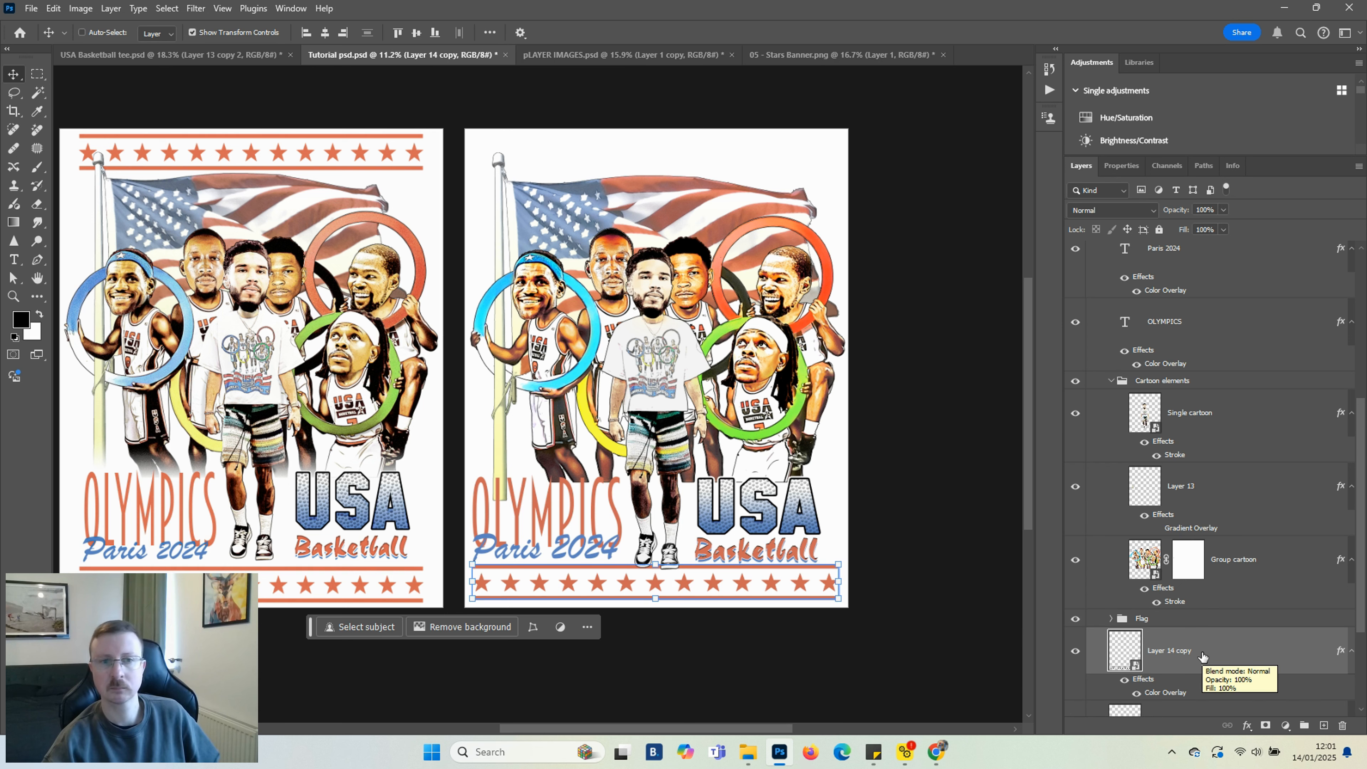
pyautogui.moveTo(670, 584); pyautogui.dragTo(663, 153)
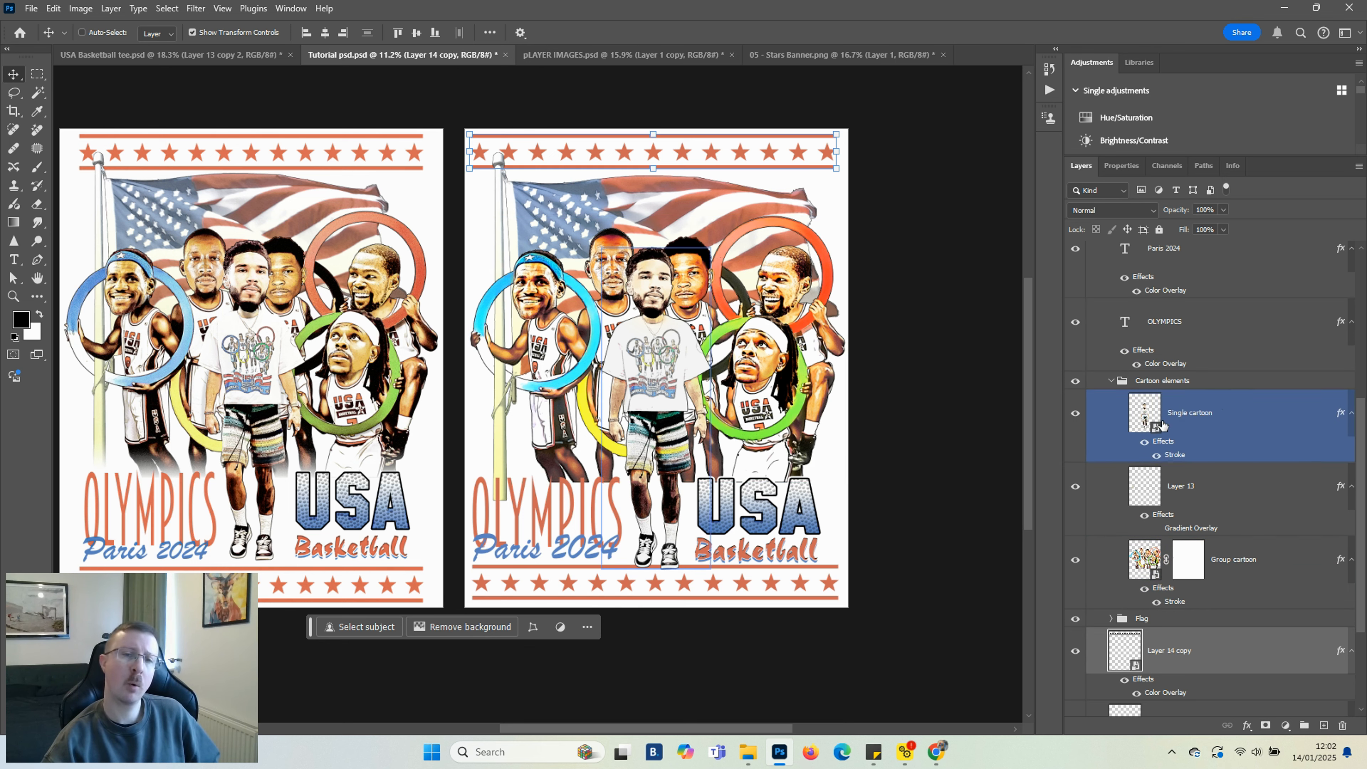
# Group the Basketball, USA, Paris 2024 and OLYMPICS text layers into a group named Text
pyautogui.click(1111, 381)
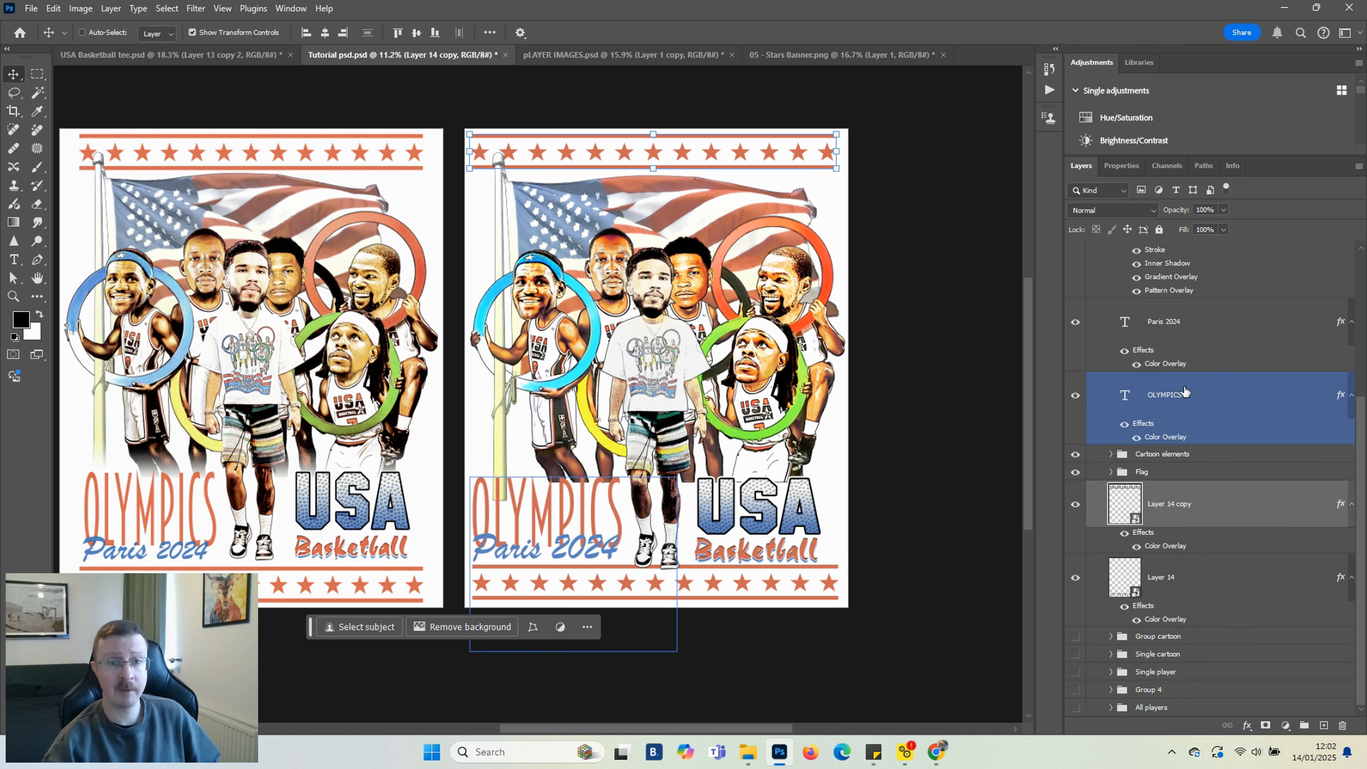
pyautogui.click(1168, 396)
pyautogui.scroll(5, 1189, 324)
pyautogui.keyDown('shift'); pyautogui.click(1189, 315); pyautogui.keyUp('shift')
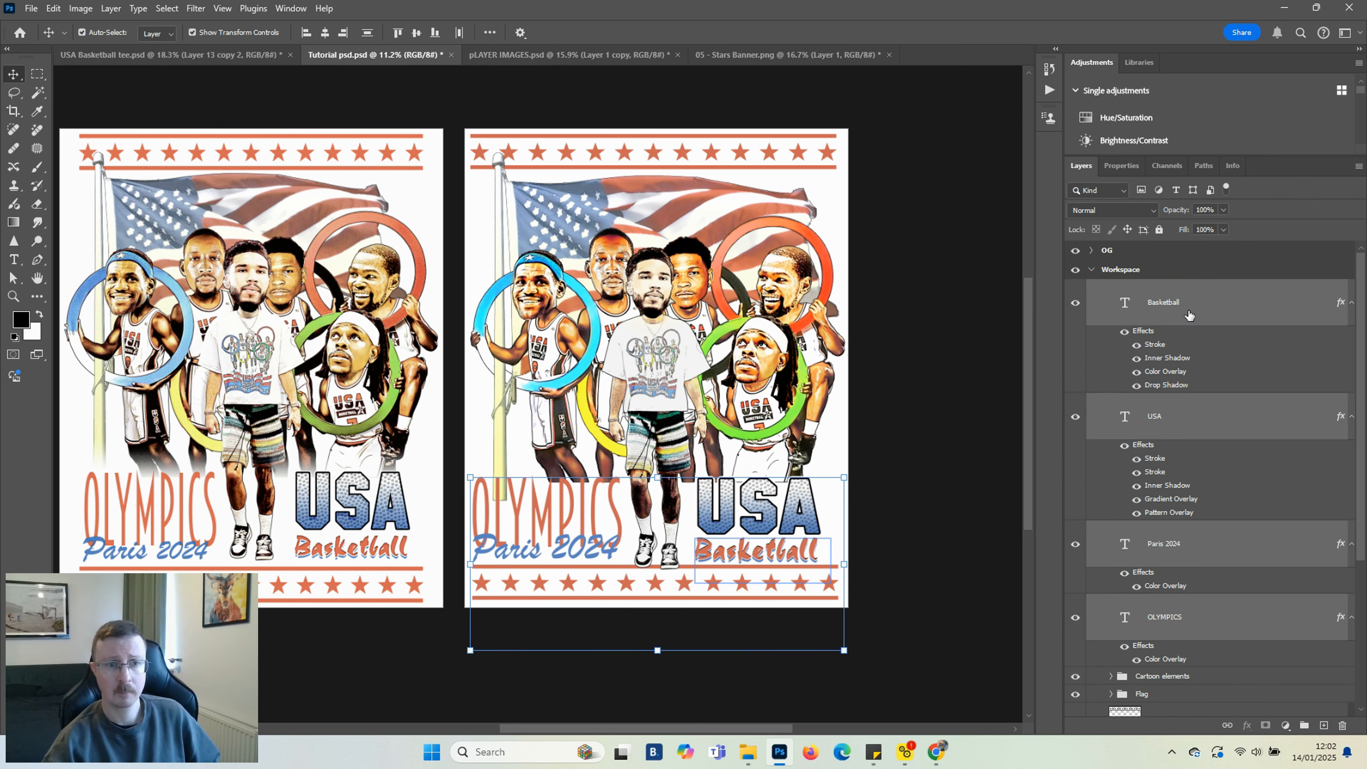
pyautogui.hotkey('ctrl', 'g')
pyautogui.doubleClick(1164, 287)
pyautogui.write('Text')
# Group both stars banner layers into a group named Star borders
pyautogui.click(1170, 356)
pyautogui.keyDown('shift'); pyautogui.click(1163, 429); pyautogui.keyUp('shift')
pyautogui.hotkey('ctrl', 'g')
pyautogui.doubleClick(1153, 341)
pyautogui.write('Star borders')
pyautogui.press('Return')
# Clear the layer style from the Group cartoon layer inside Cartoon elements
pyautogui.click(1110, 307)
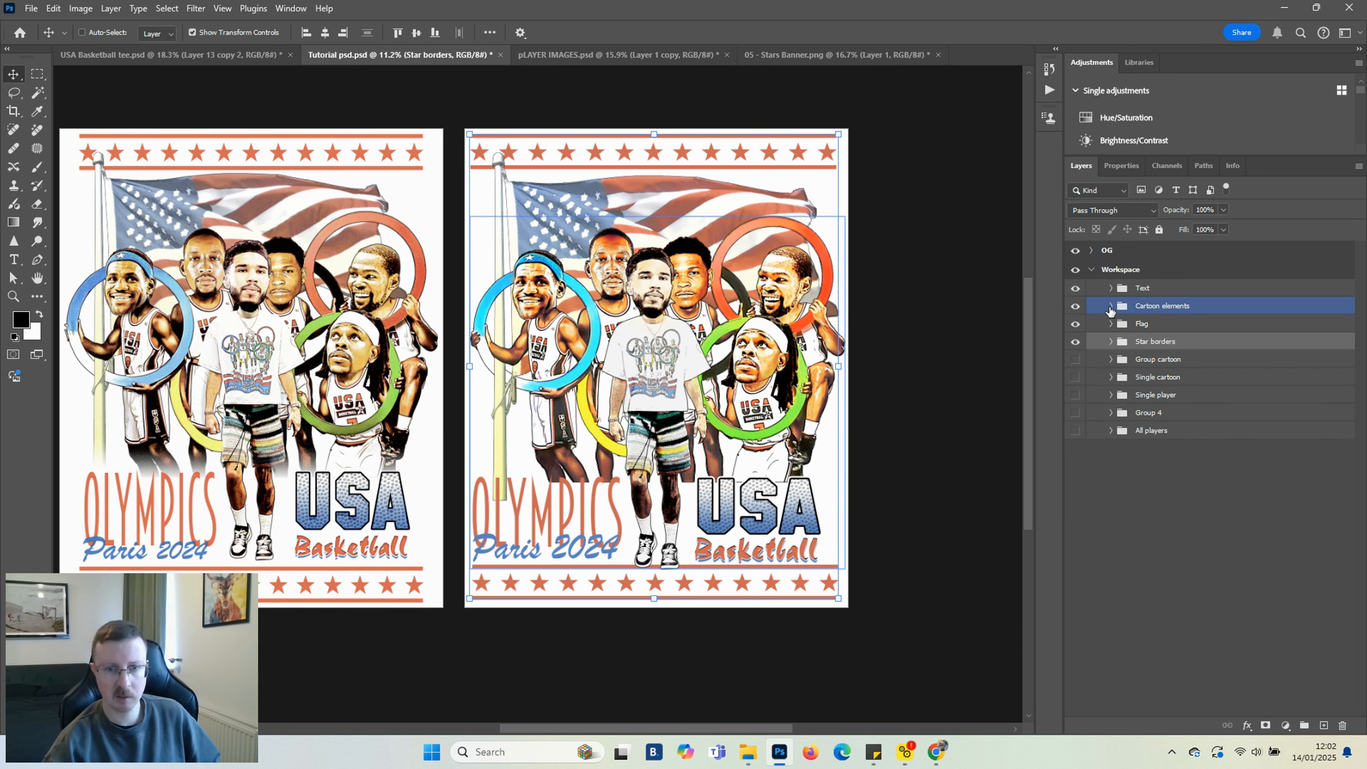
pyautogui.click(1110, 307)
pyautogui.click(1145, 495)
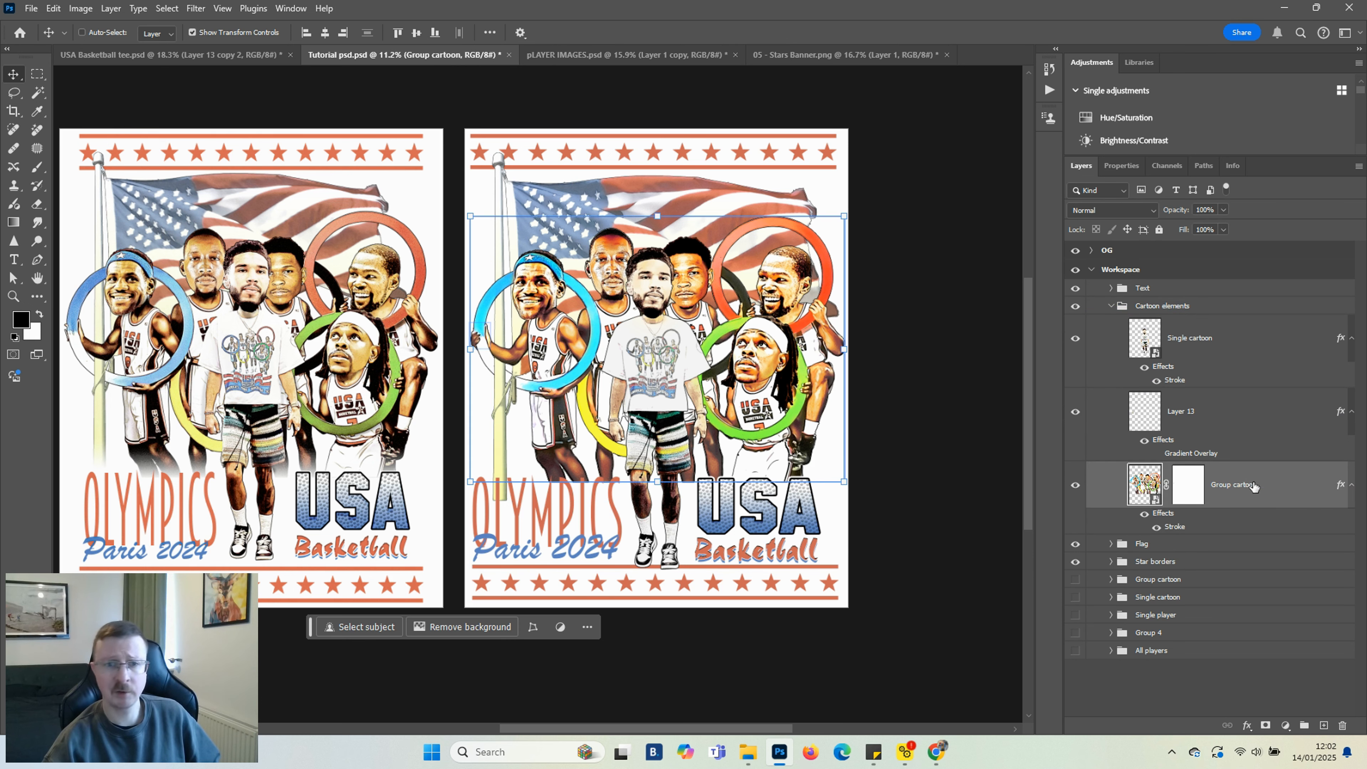
pyautogui.rightClick(1108, 250)
pyautogui.click(1184, 248)
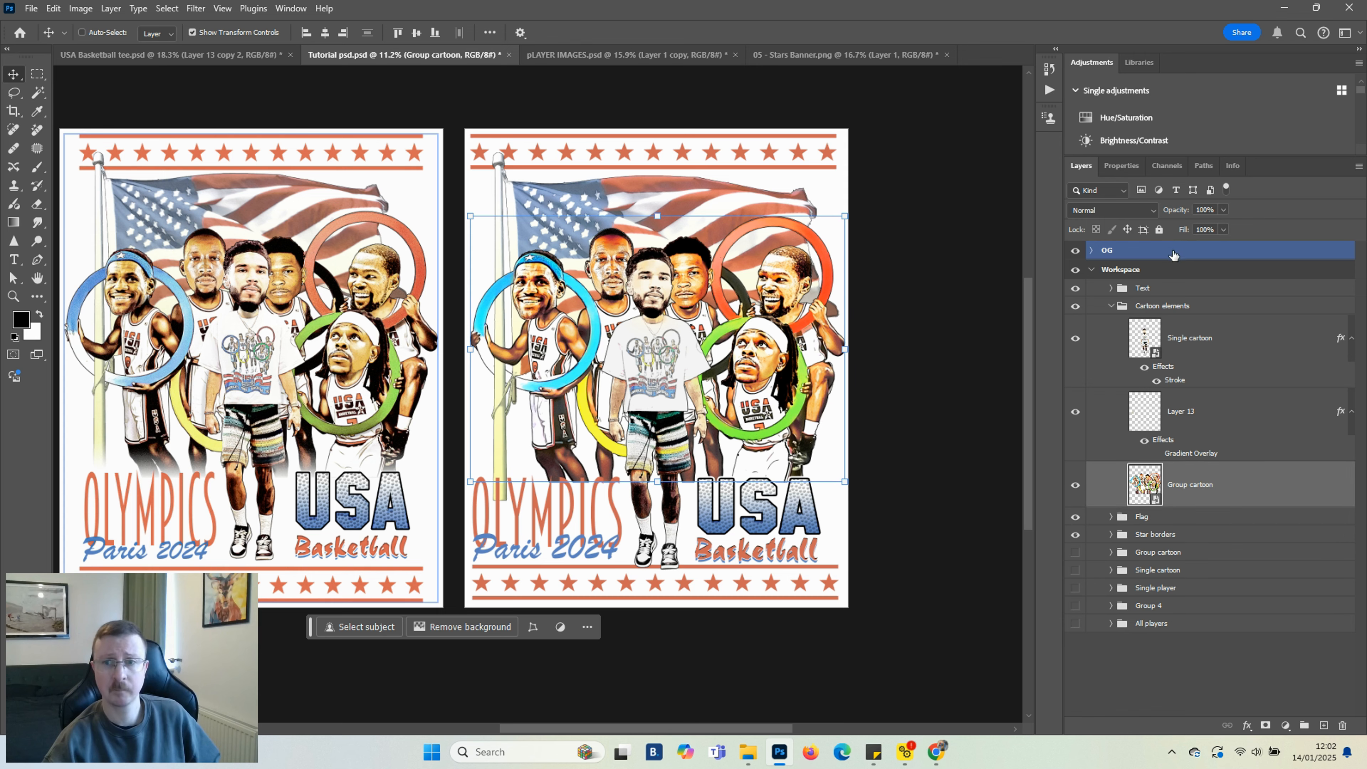
# Add a Gradient Overlay to the Group cartoon layer and pick the transparent preset from the Basics gradients
pyautogui.scroll(3, 689, 484)
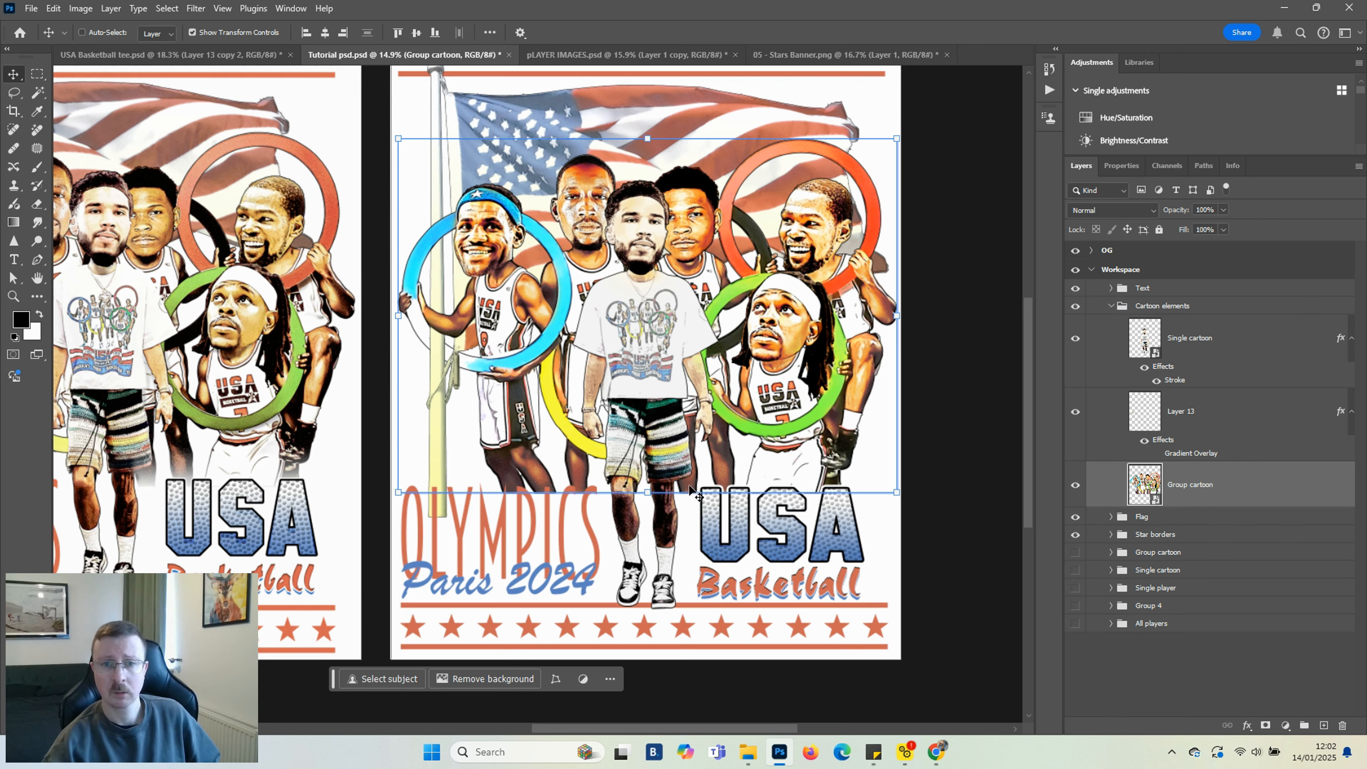
pyautogui.click(1248, 725)
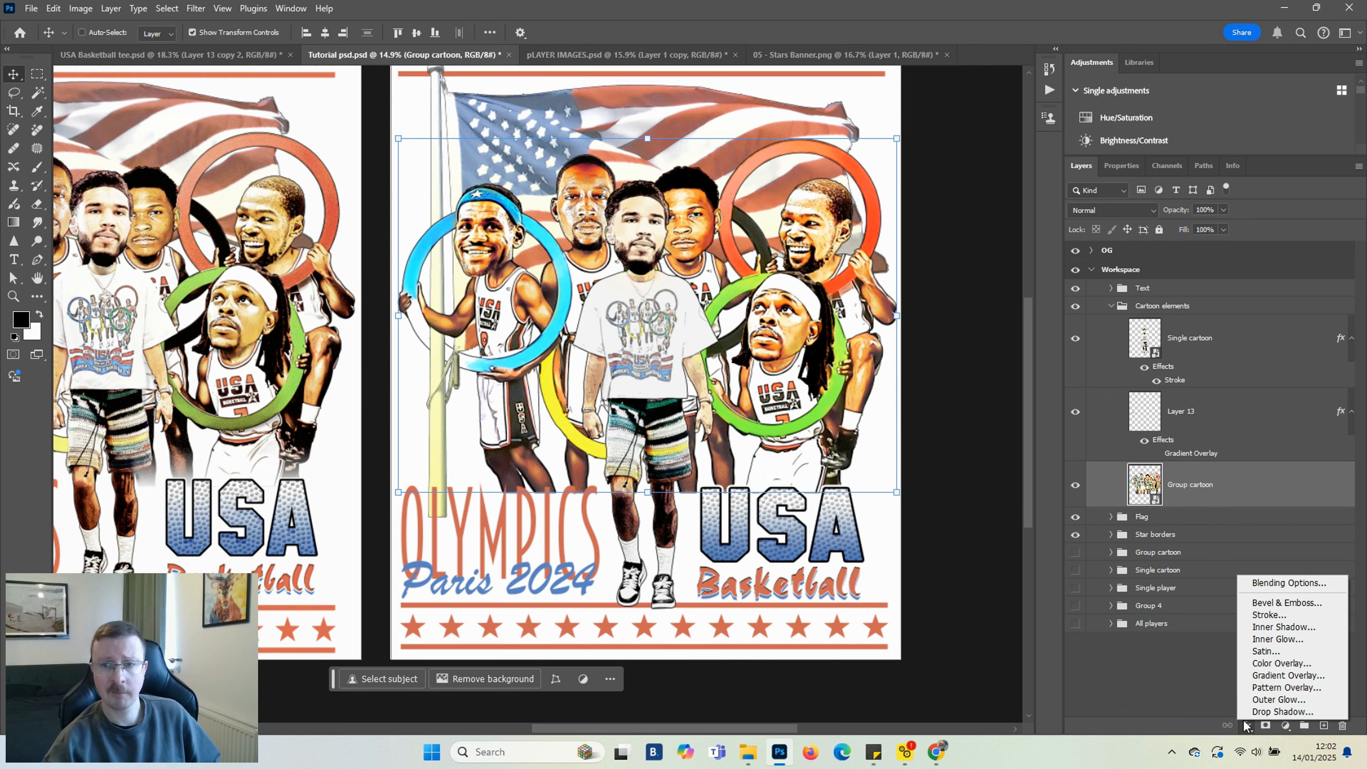
pyautogui.click(1271, 676)
pyautogui.click(453, 204)
pyautogui.click(447, 254)
pyautogui.moveTo(476, 130); pyautogui.dragTo(639, 39)
pyautogui.click(585, 115)
pyautogui.click(588, 114)
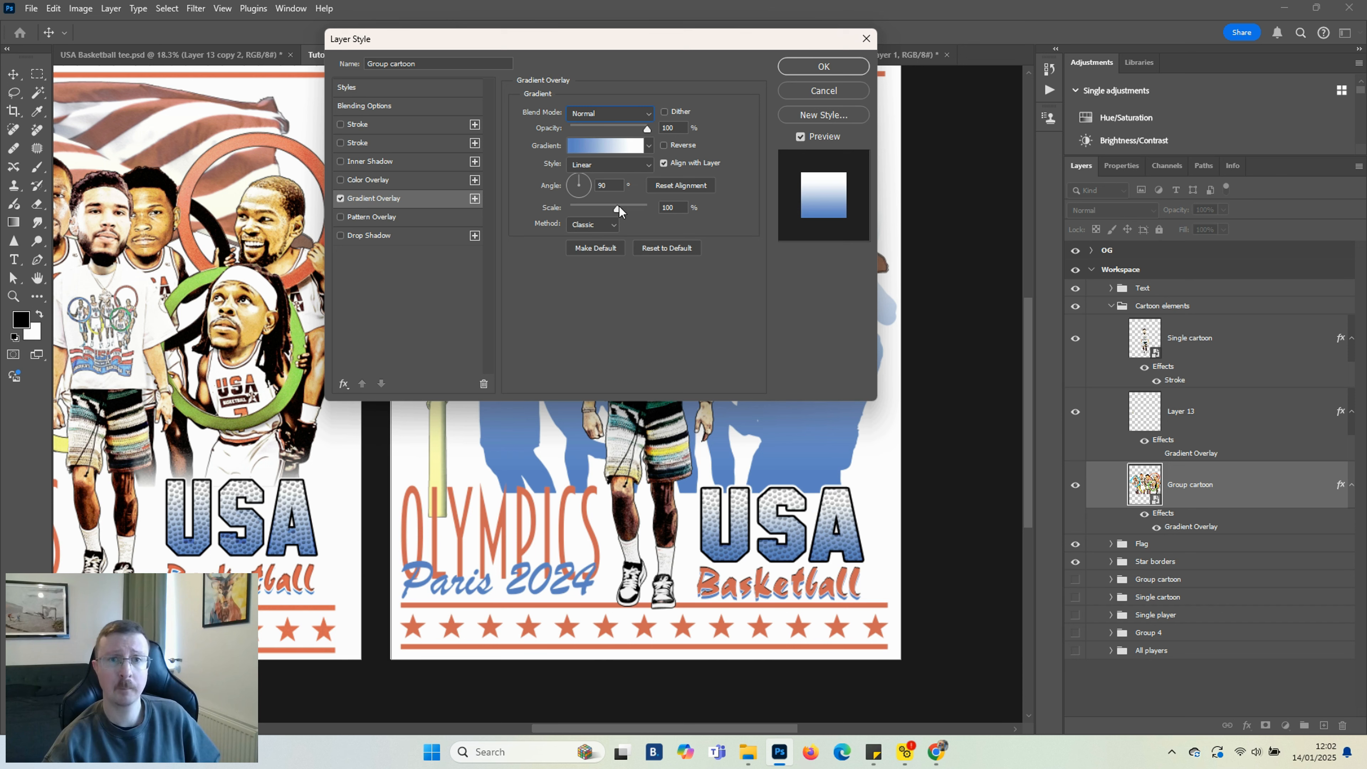
pyautogui.click(600, 146)
pyautogui.click(972, 180)
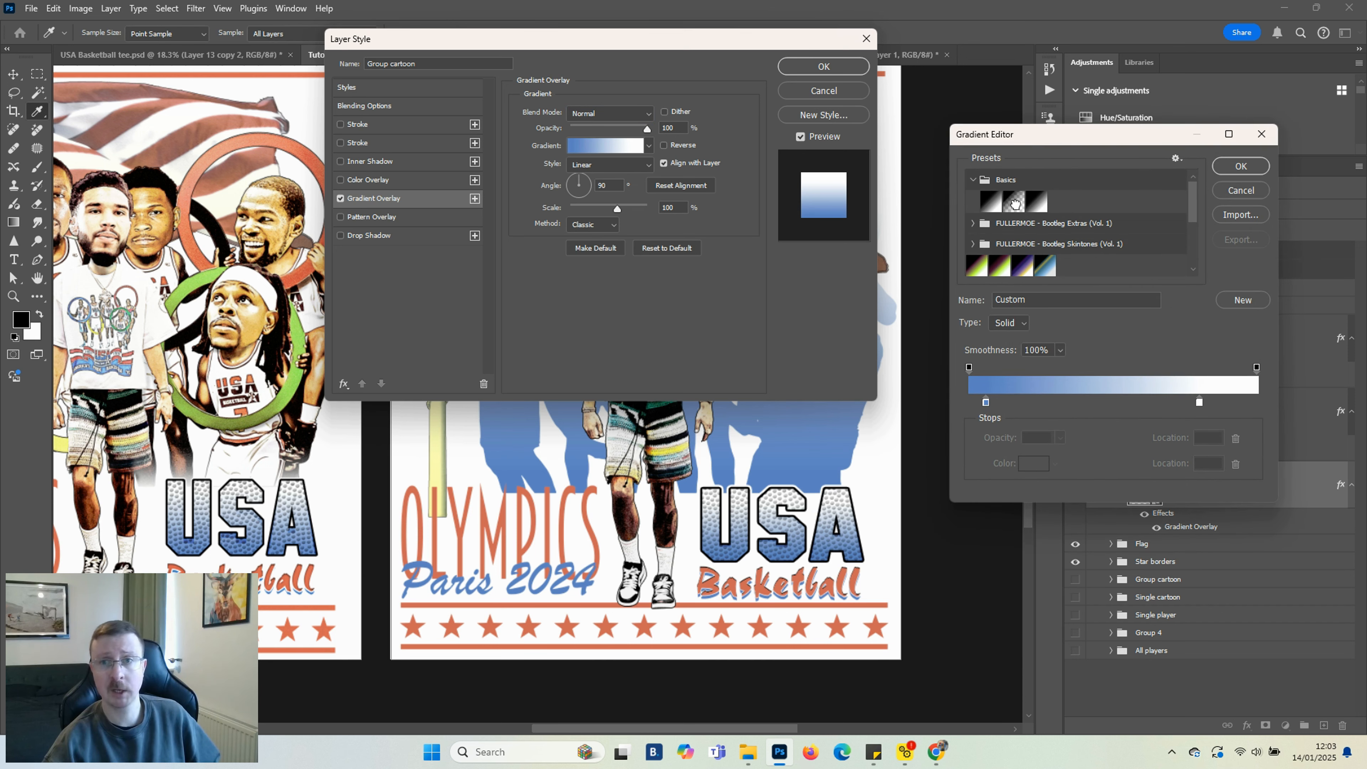
pyautogui.click(1014, 201)
# Set the gradient's colour stop to white and place the stops at locations 0 and 100
pyautogui.doubleClick(969, 403)
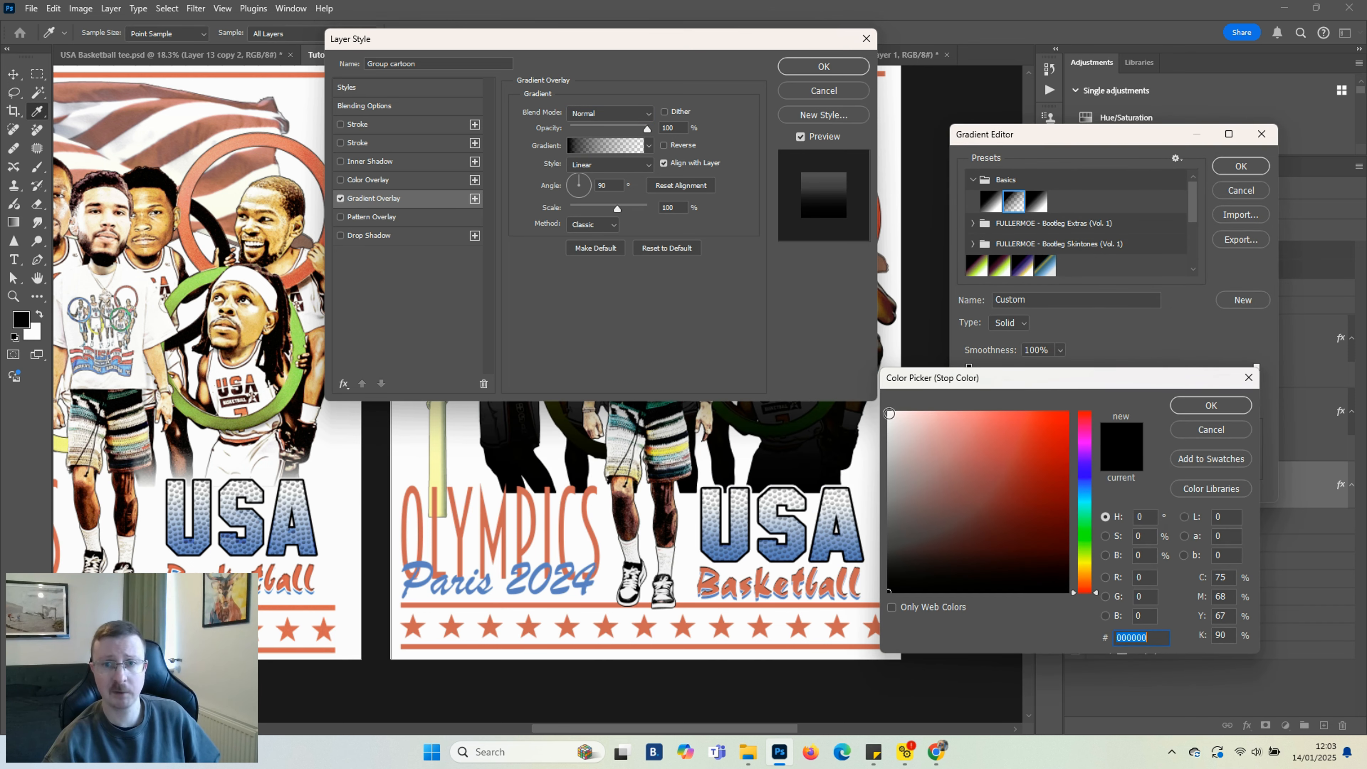
pyautogui.click(890, 414)
pyautogui.click(1211, 409)
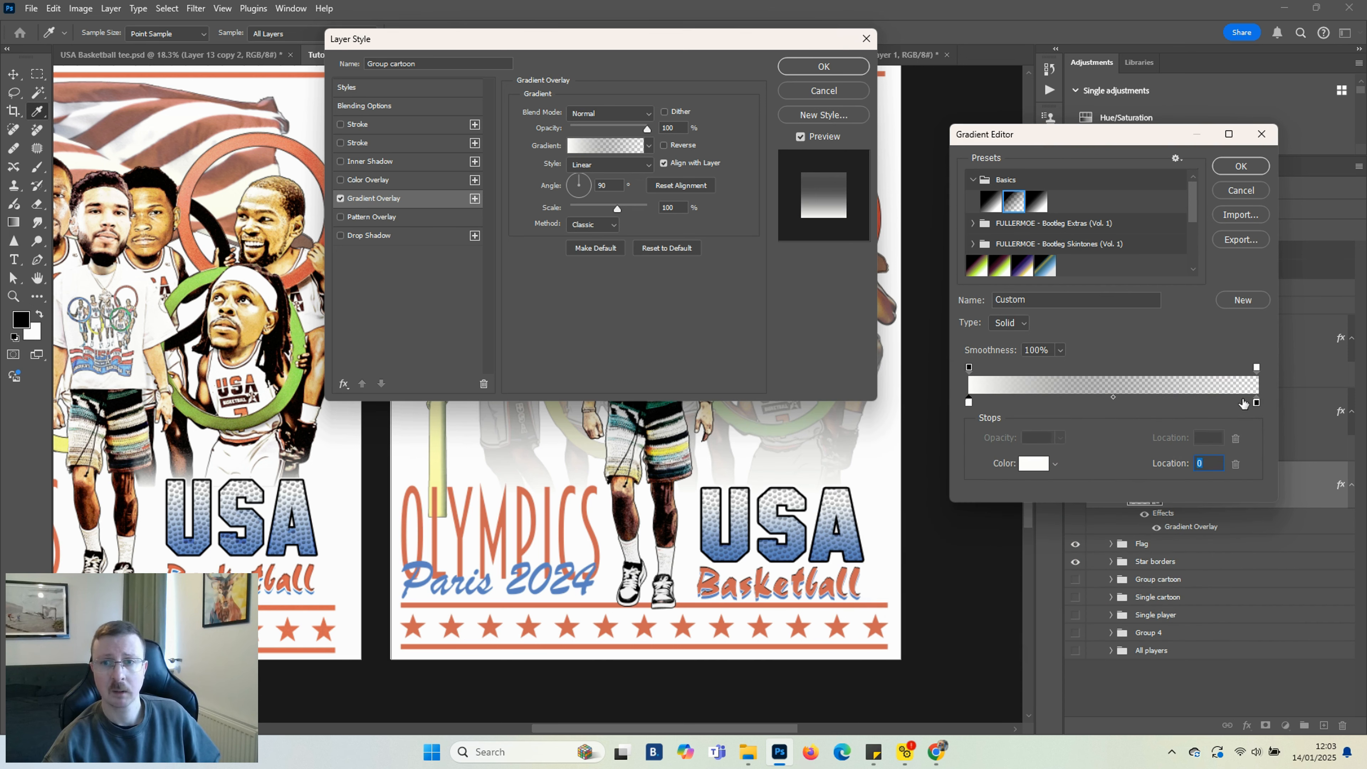
pyautogui.click(1254, 403)
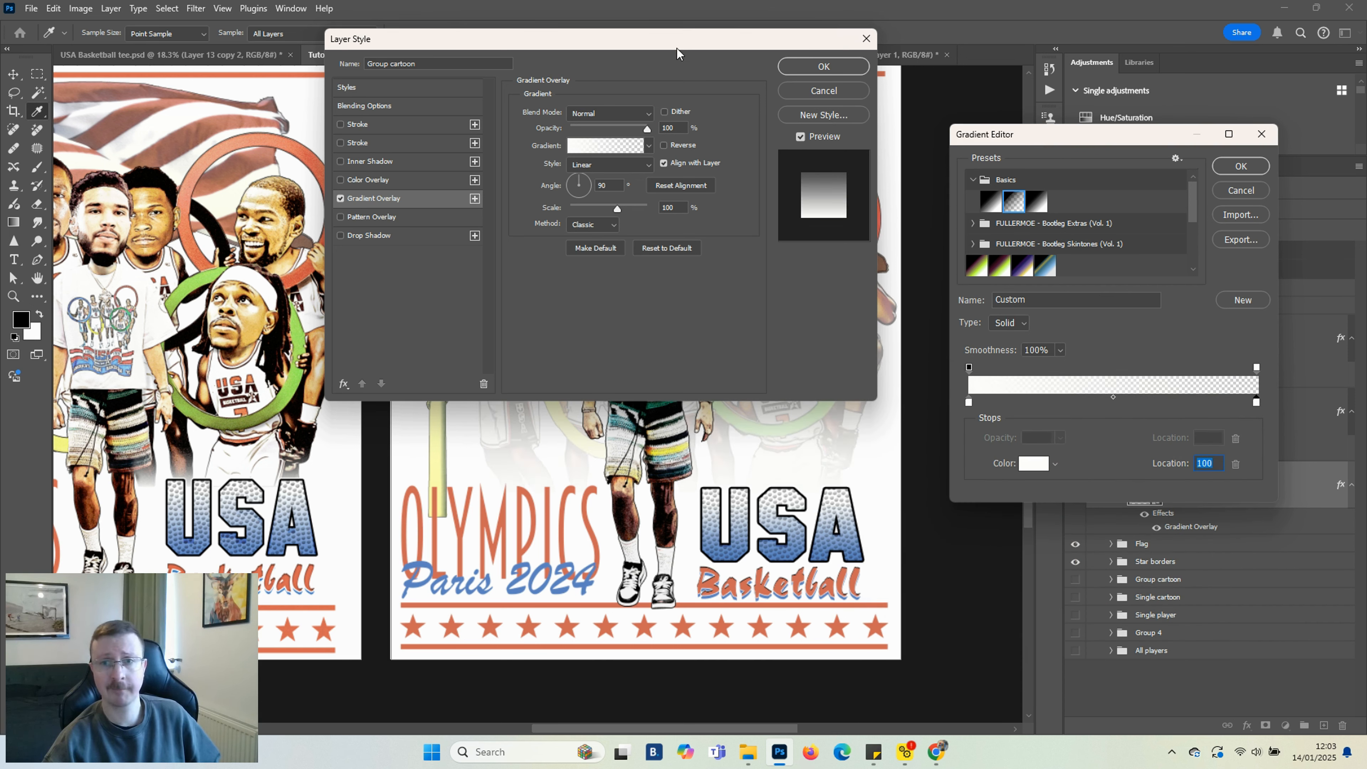
pyautogui.click(1241, 166)
# Set the gradient overlay's scale to 10% and reposition it on the canvas so the cartoon's bottom fades out
pyautogui.moveTo(748, 44); pyautogui.dragTo(339, 266)
pyautogui.moveTo(208, 431); pyautogui.dragTo(142, 431)
pyautogui.moveTo(812, 389); pyautogui.dragTo(791, 507)
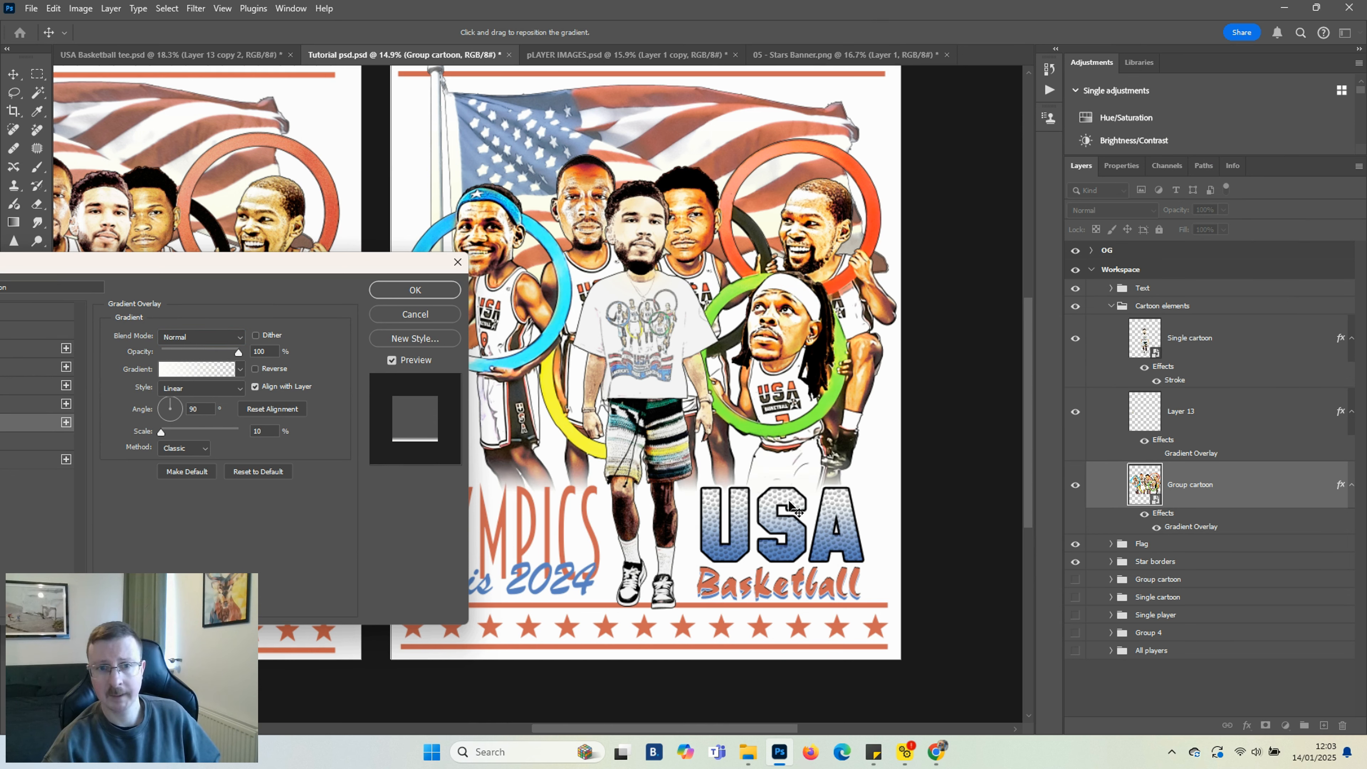
pyautogui.click(415, 290)
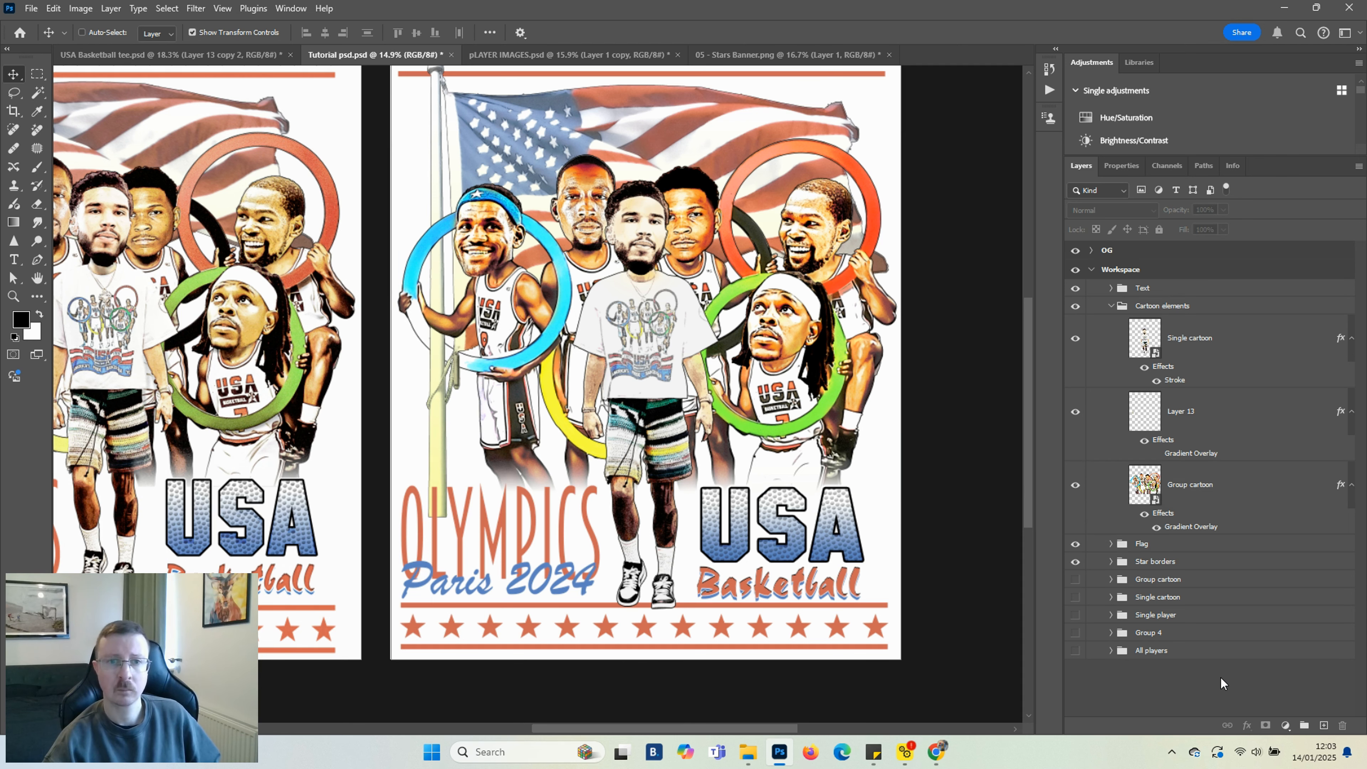
# Add the same white fading Gradient Overlay to the flag layer and reposition it upward on the canvas
pyautogui.moveTo(724, 729); pyautogui.dragTo(681, 725)
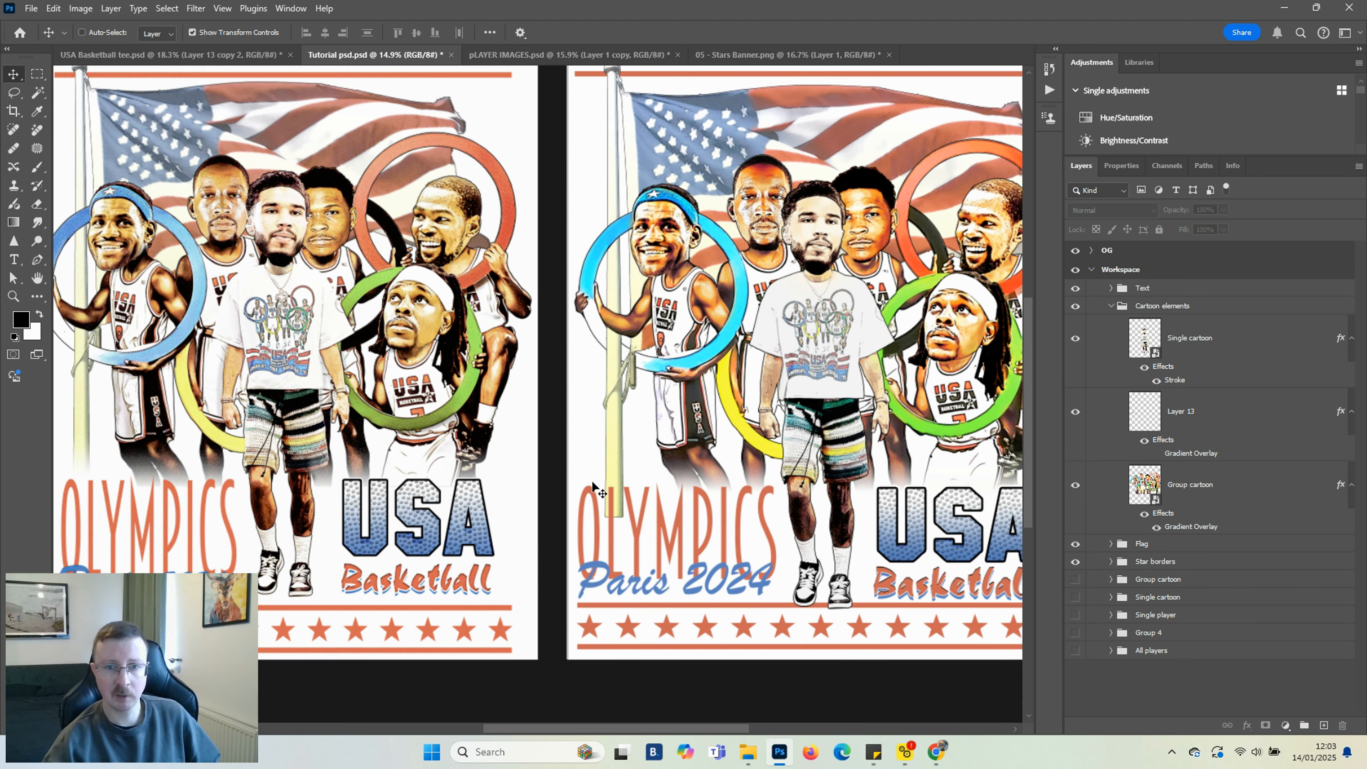
pyautogui.click(1138, 545)
pyautogui.click(1113, 544)
pyautogui.click(1200, 575)
pyautogui.click(1247, 727)
pyautogui.click(1268, 682)
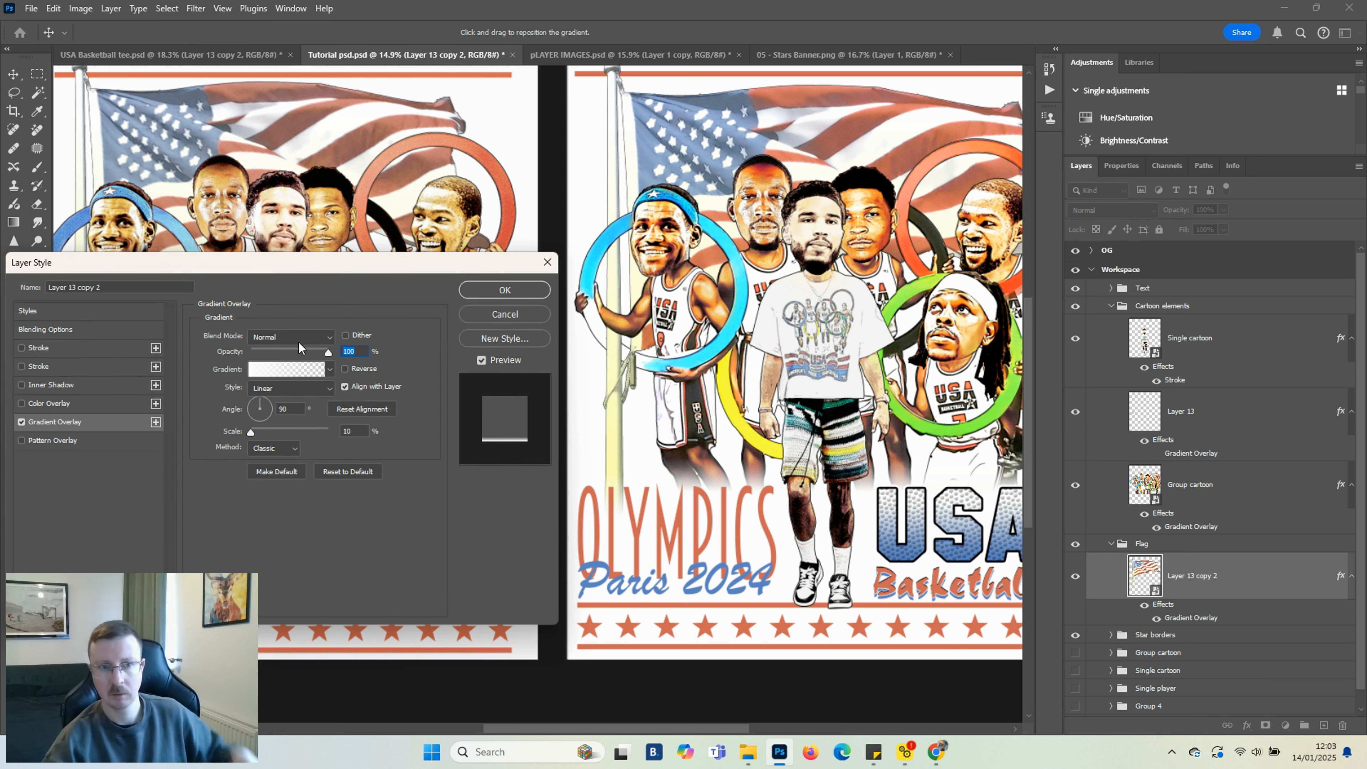
pyautogui.moveTo(701, 549); pyautogui.dragTo(700, 510)
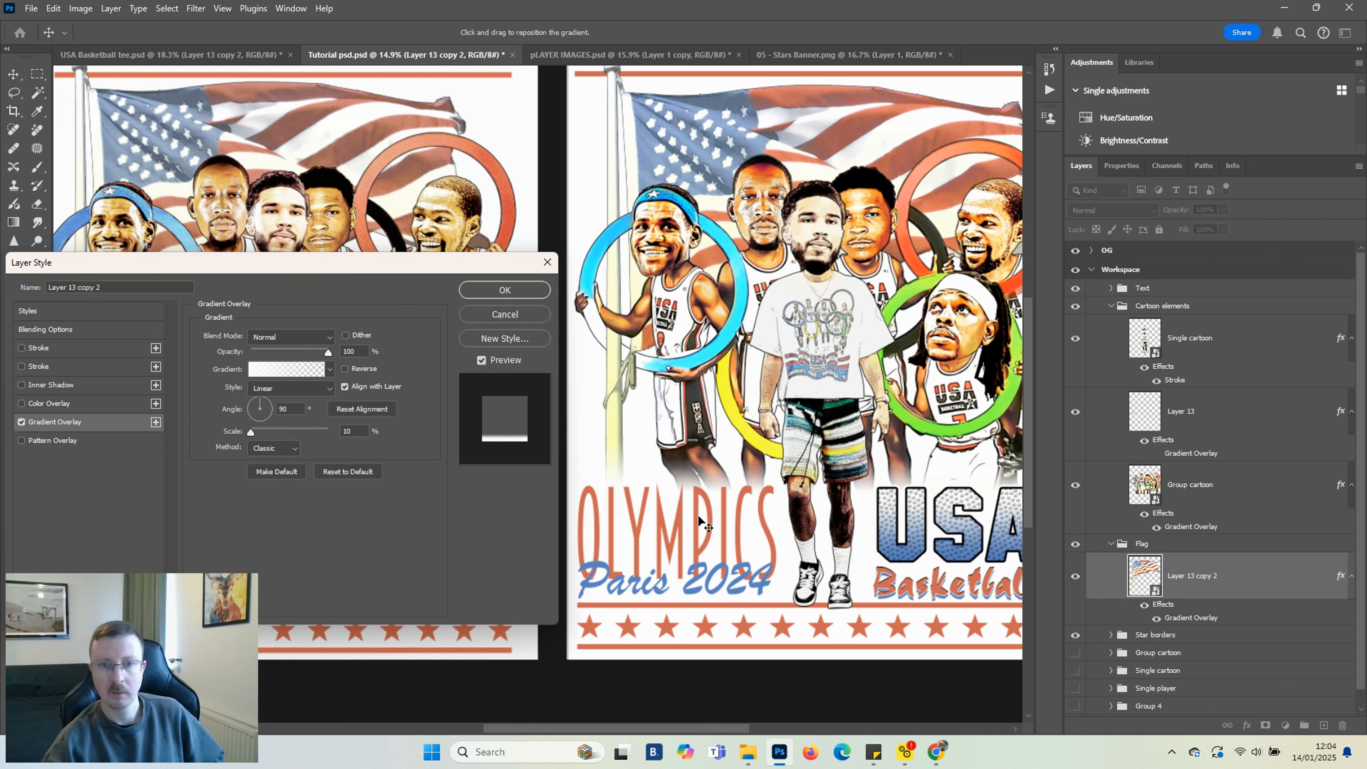
pyautogui.click(526, 290)
# Move Layer 13 above Single cartoon in the Cartoon elements group
pyautogui.scroll(-2, 635, 443)
pyautogui.moveTo(738, 721); pyautogui.dragTo(746, 709)
pyautogui.scroll(3, 925, 566)
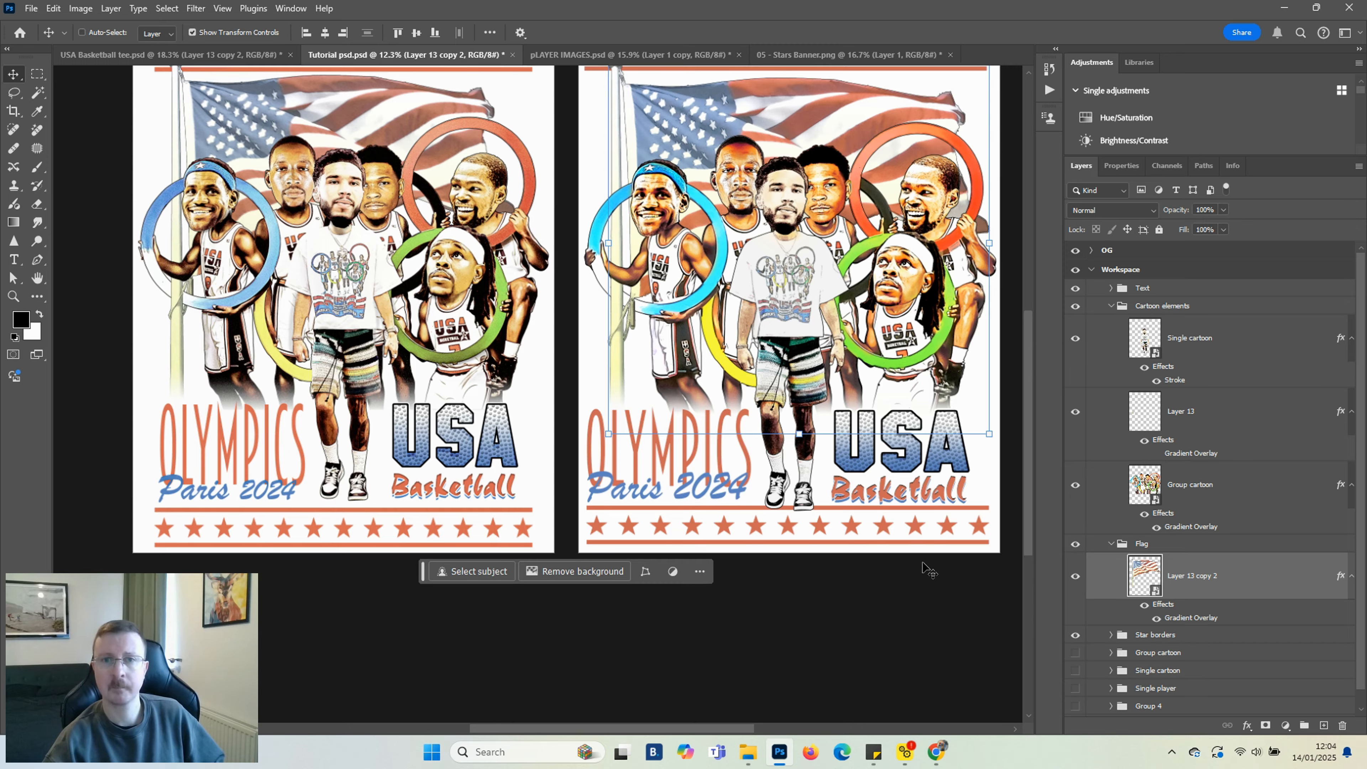
pyautogui.click(1112, 544)
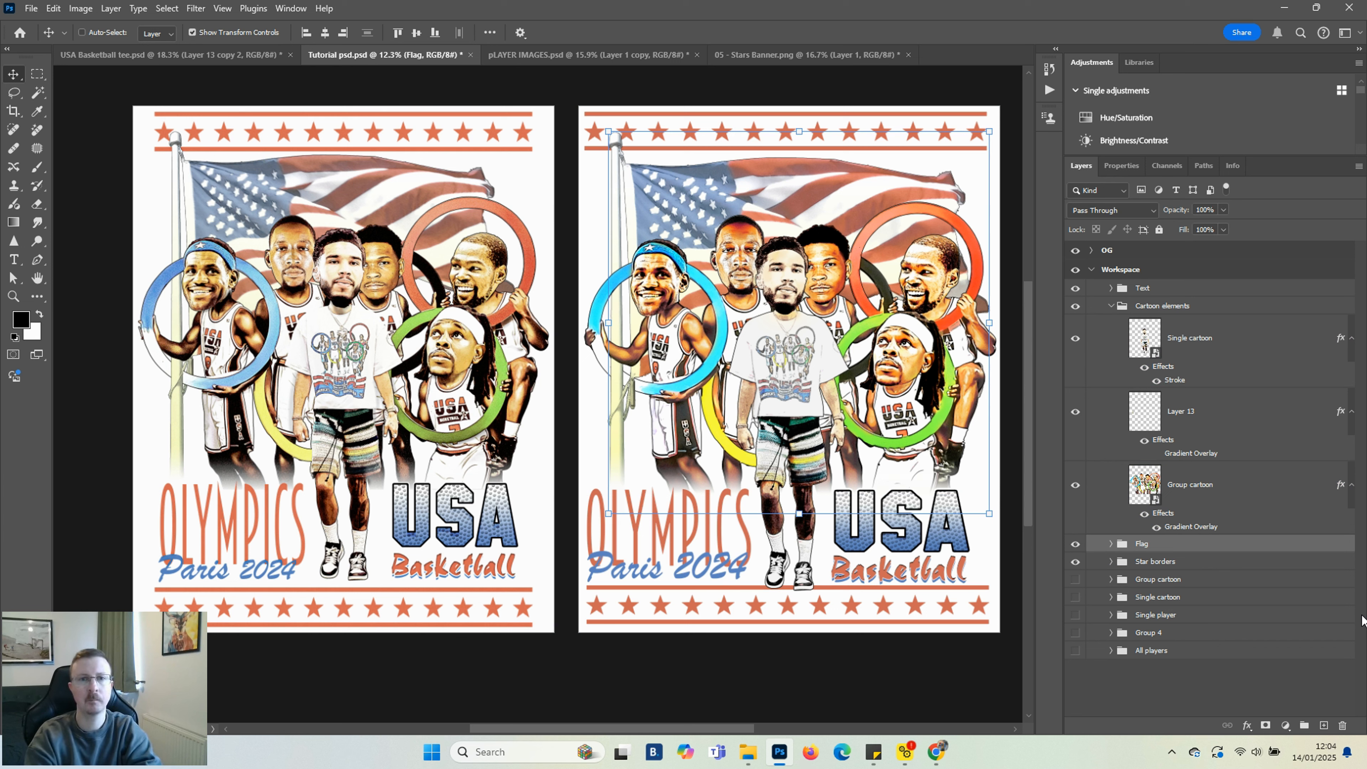
pyautogui.click(1218, 418)
pyautogui.moveTo(1218, 418); pyautogui.dragTo(1212, 324)
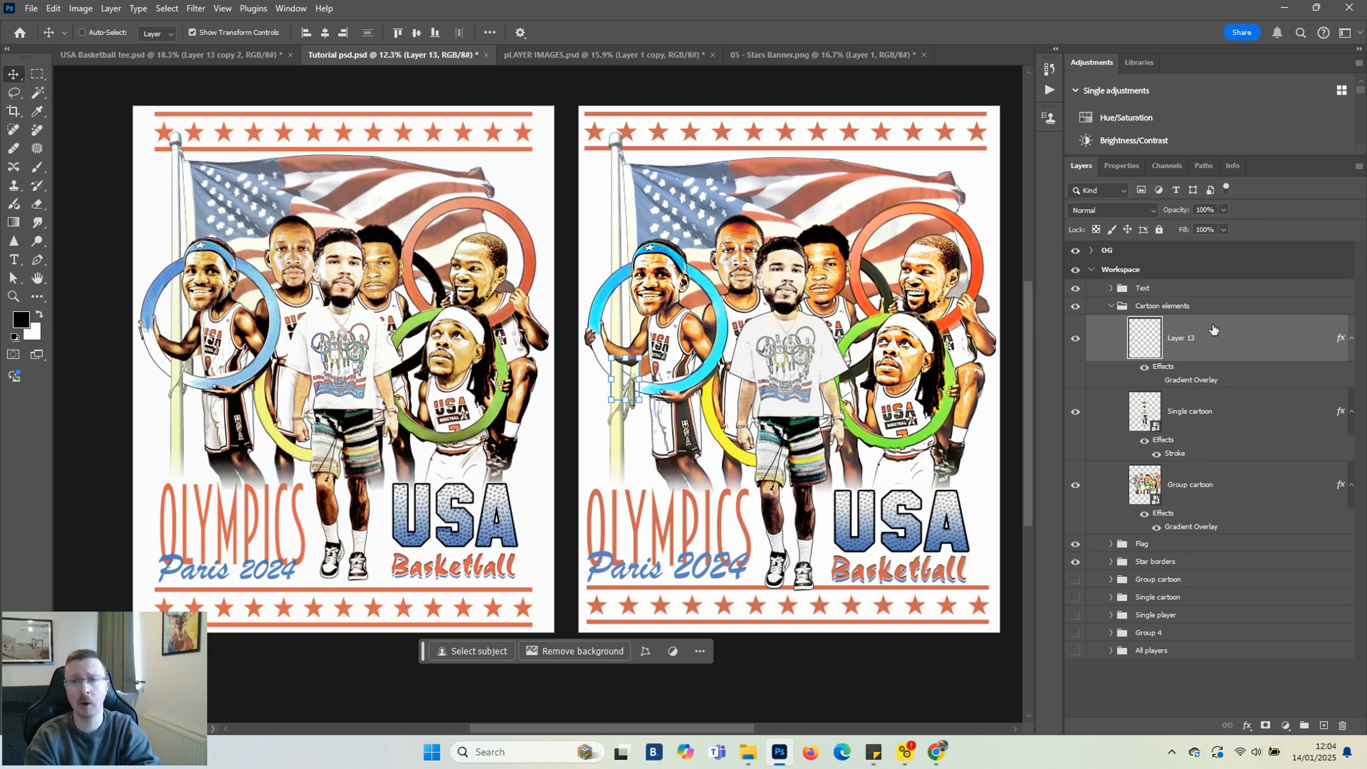
# Group Single cartoon and Group cartoon into Group 5, duplicate the group and merge the copy into one layer
pyautogui.click(1218, 415)
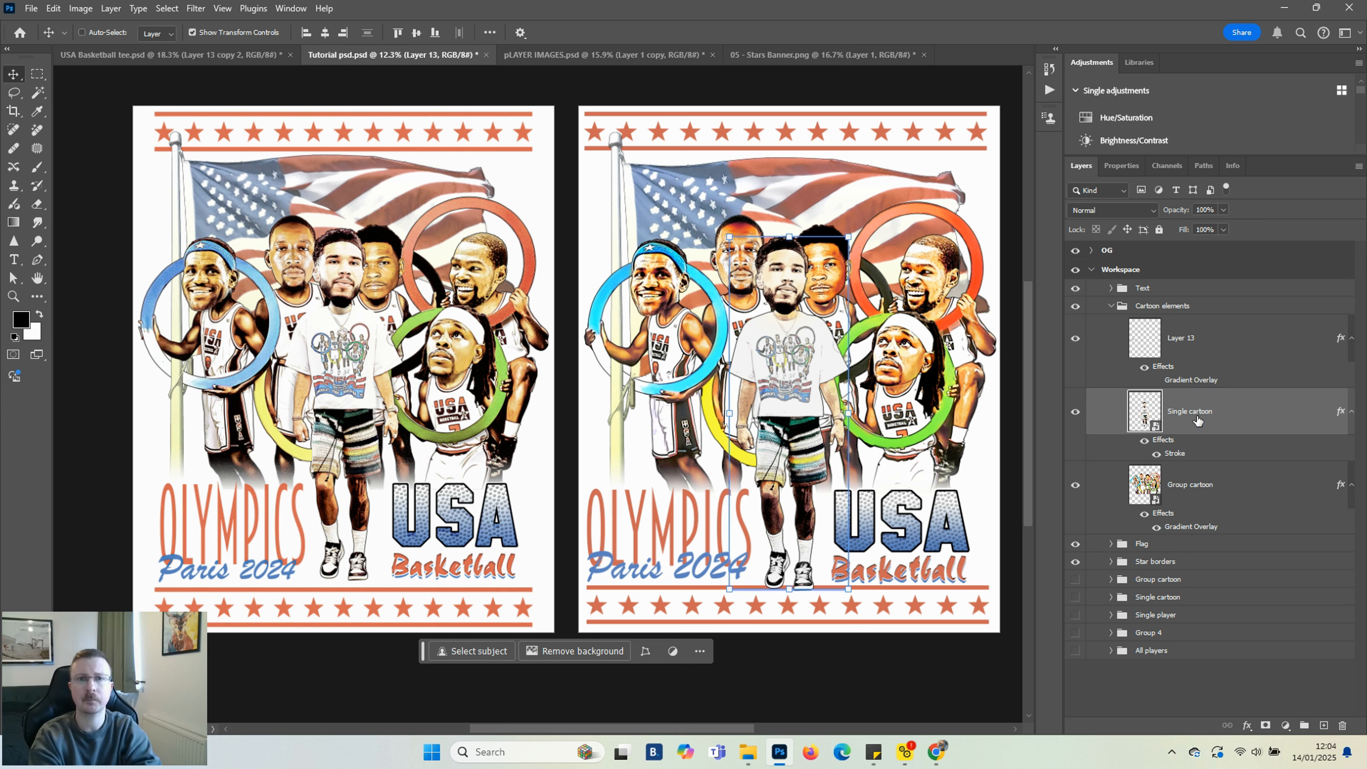
pyautogui.keyDown('shift'); pyautogui.click(1219, 500); pyautogui.keyUp('shift')
pyautogui.hotkey('ctrl', 'g')
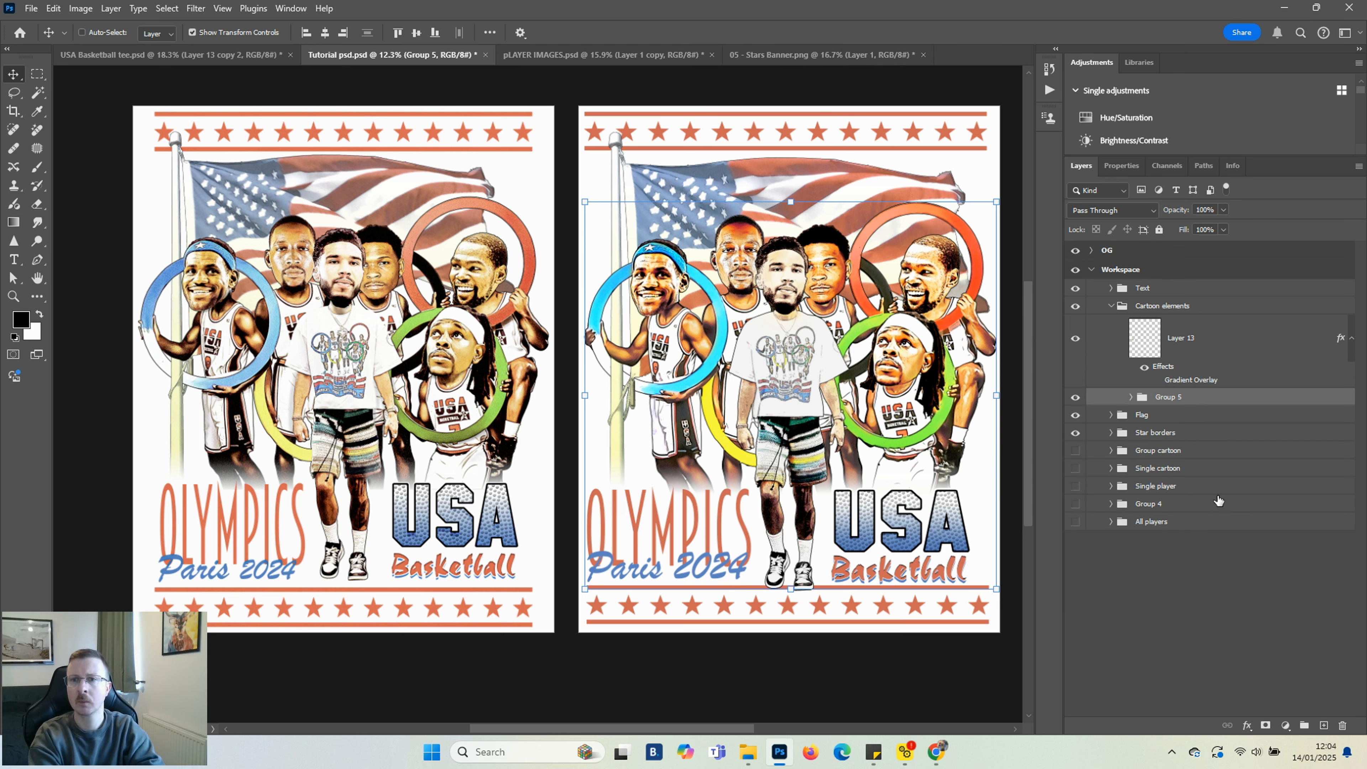
pyautogui.click(1076, 415)
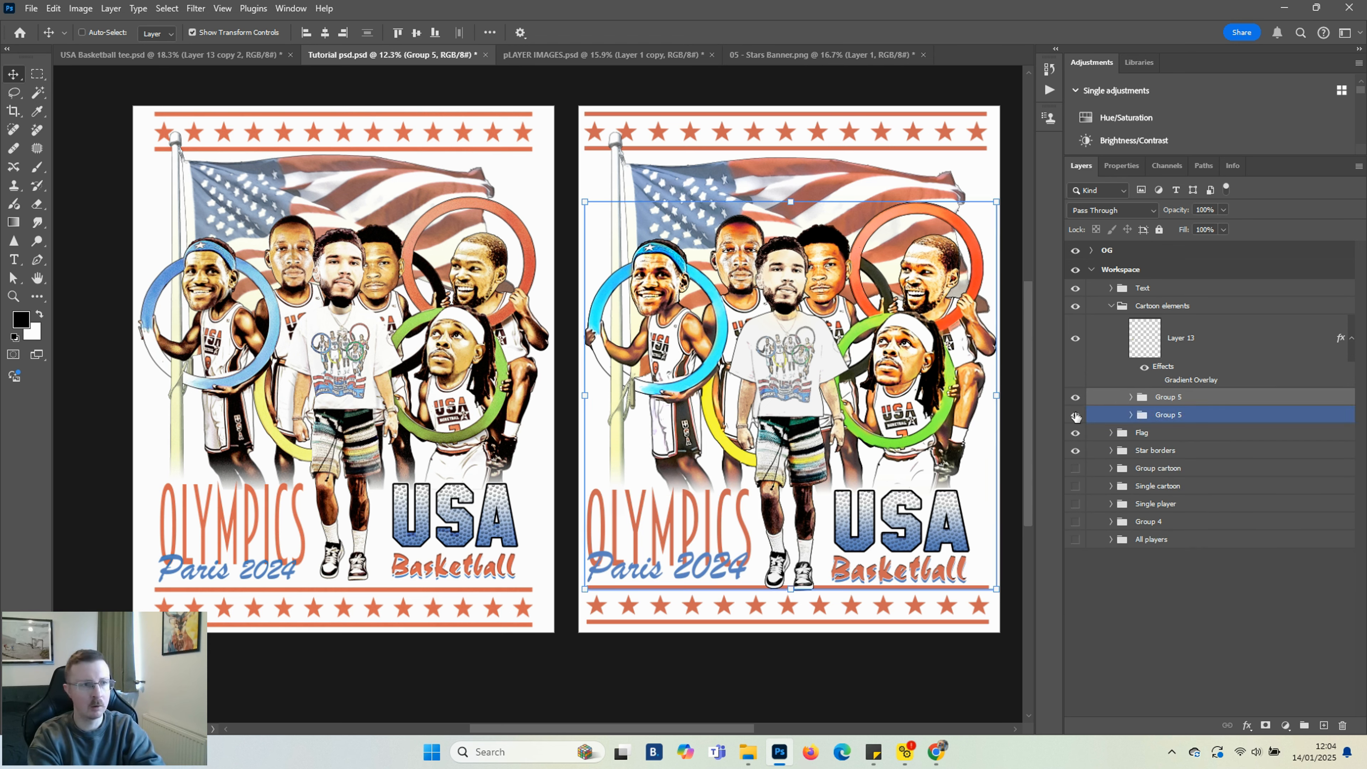
pyautogui.rightClick(1166, 402)
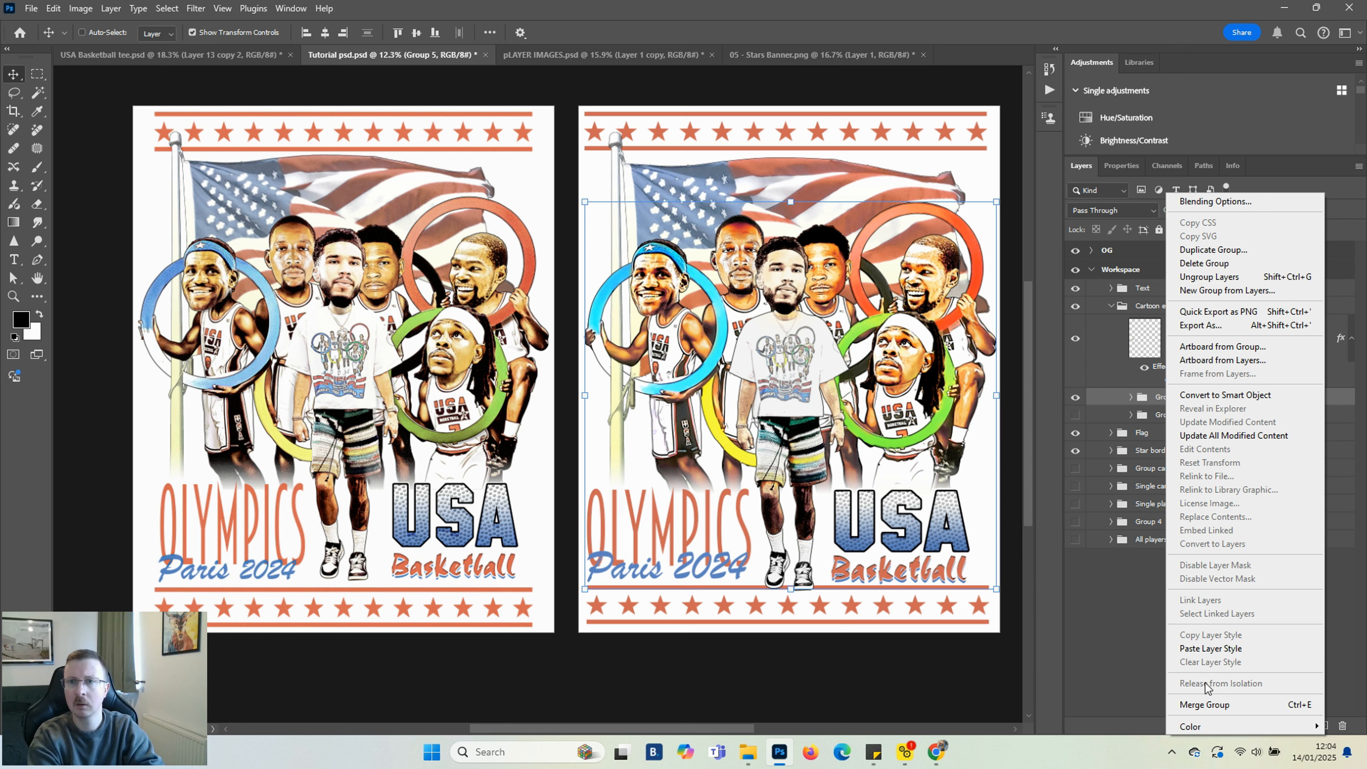
pyautogui.click(1205, 705)
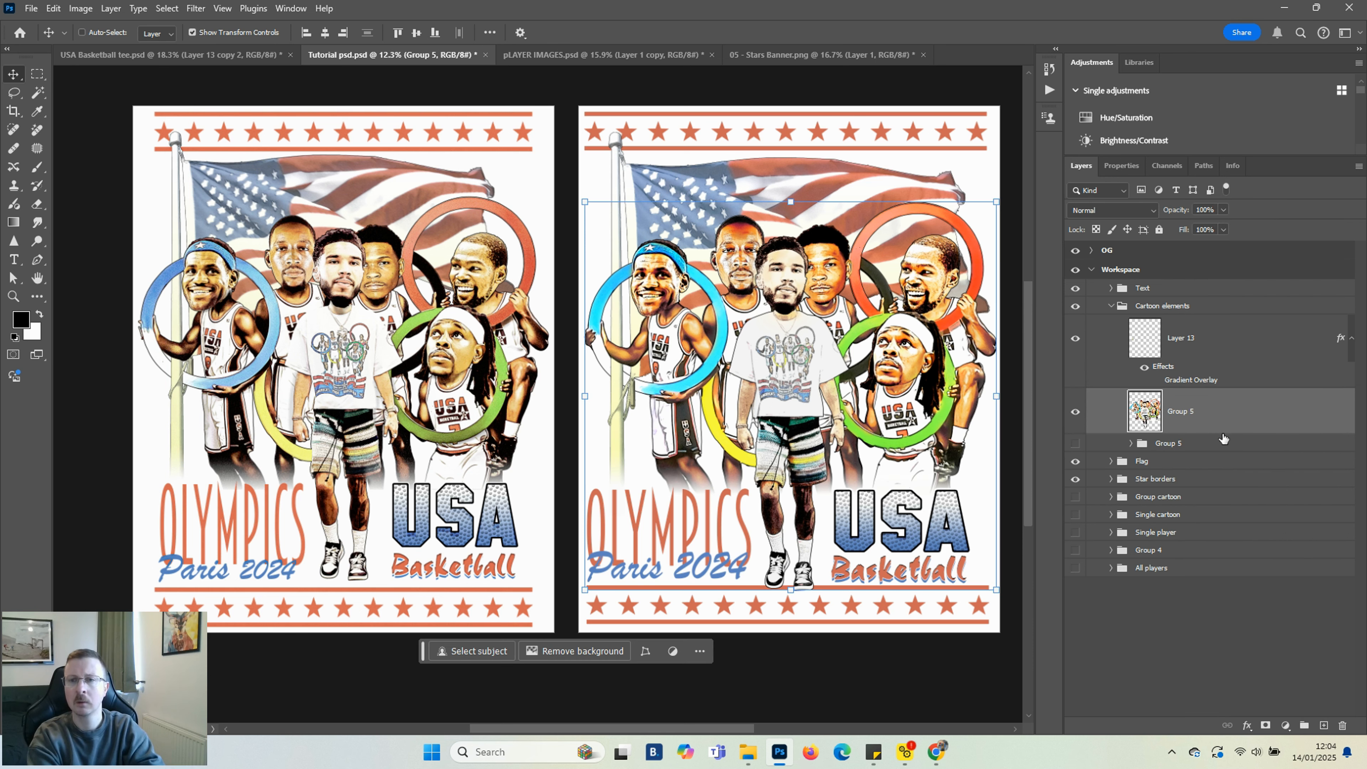
# Convert the merged Group 5 layer to a smart object
pyautogui.rightClick(1226, 415)
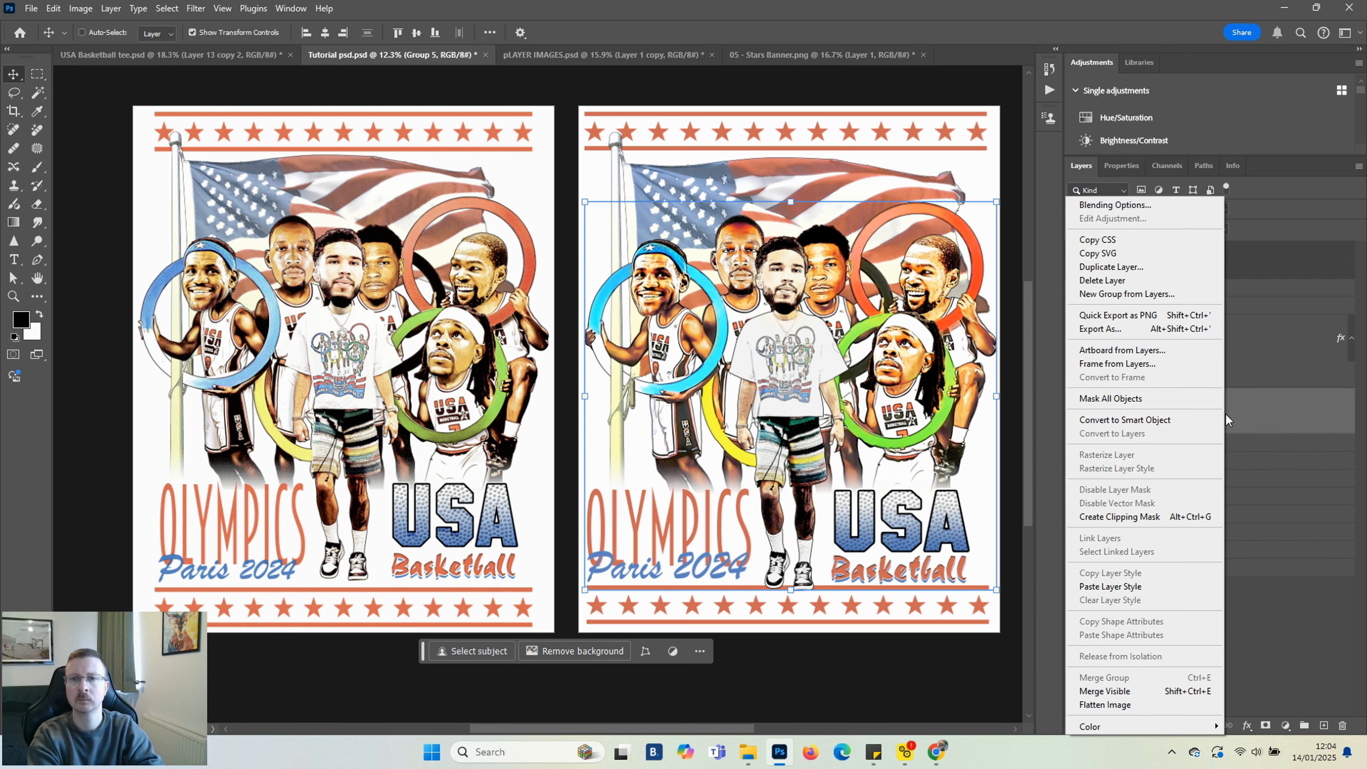
pyautogui.click(1123, 419)
pyautogui.click(1077, 413)
pyautogui.click(1077, 413)
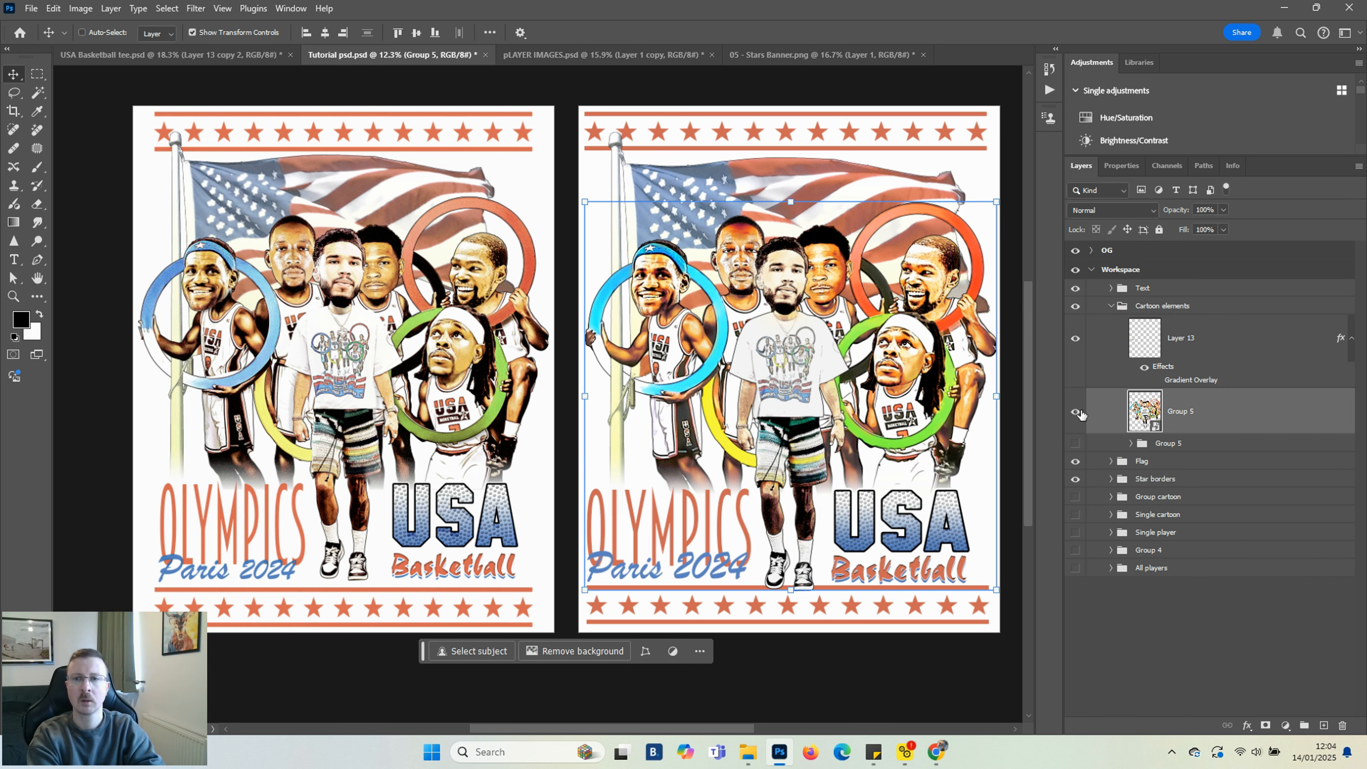
# Apply a Camera Raw Filter to the Group 5 smart object using the Vintage 06 profile
pyautogui.click(198, 8)
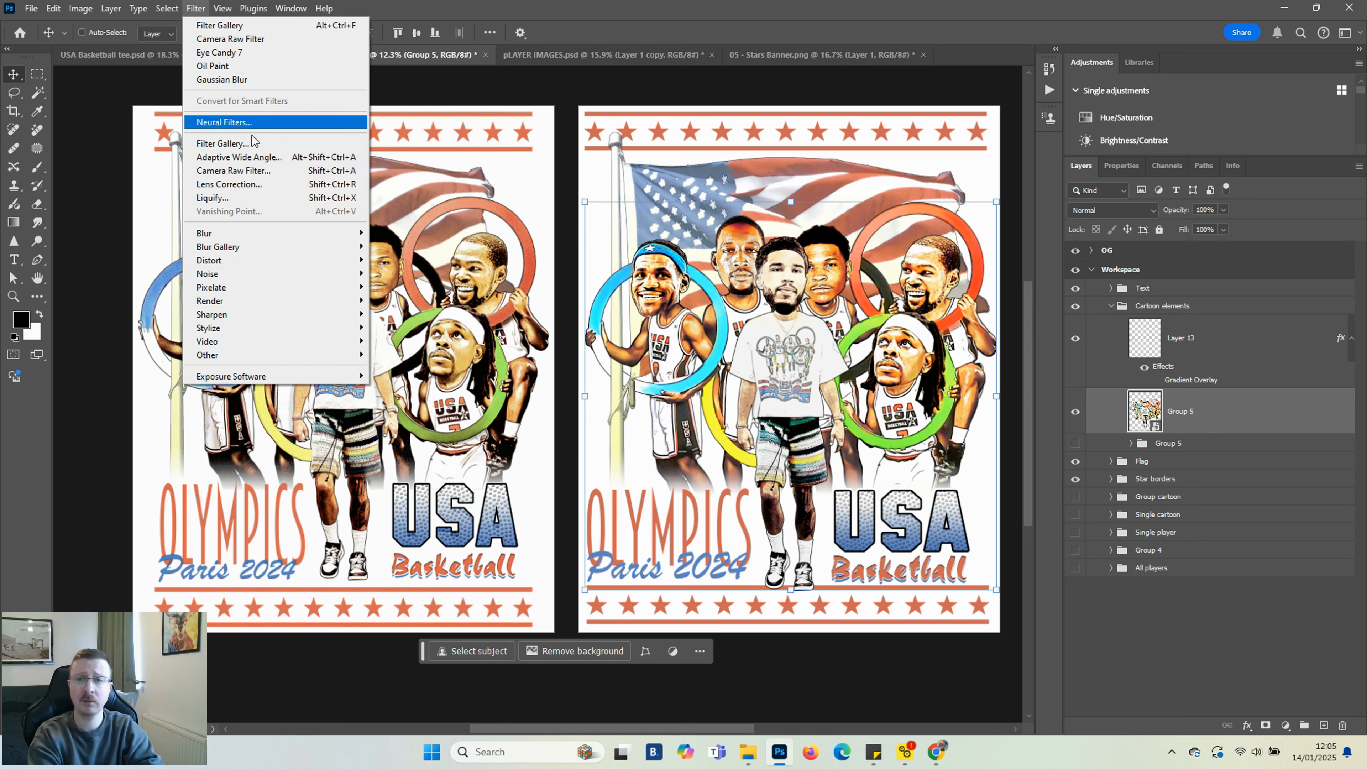
pyautogui.click(235, 170)
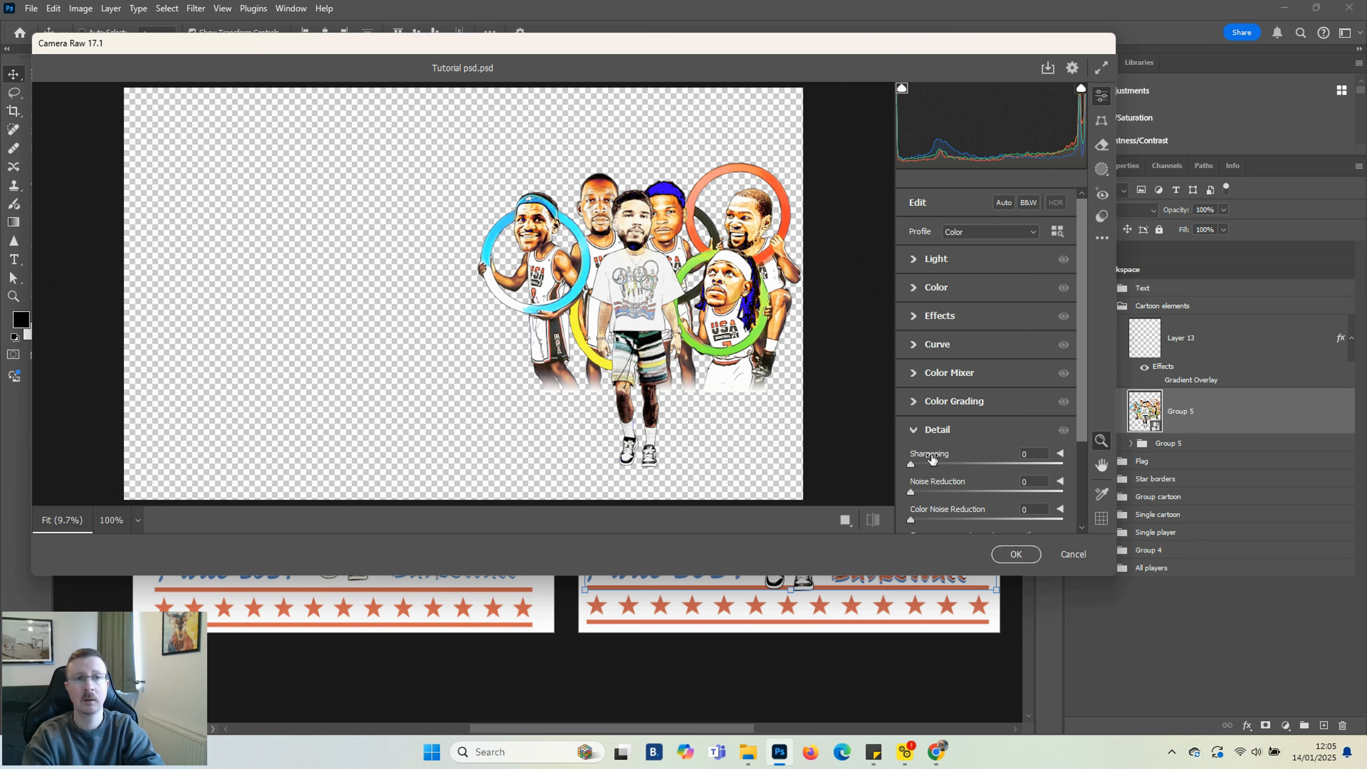
pyautogui.click(979, 236)
pyautogui.click(974, 235)
pyautogui.click(968, 233)
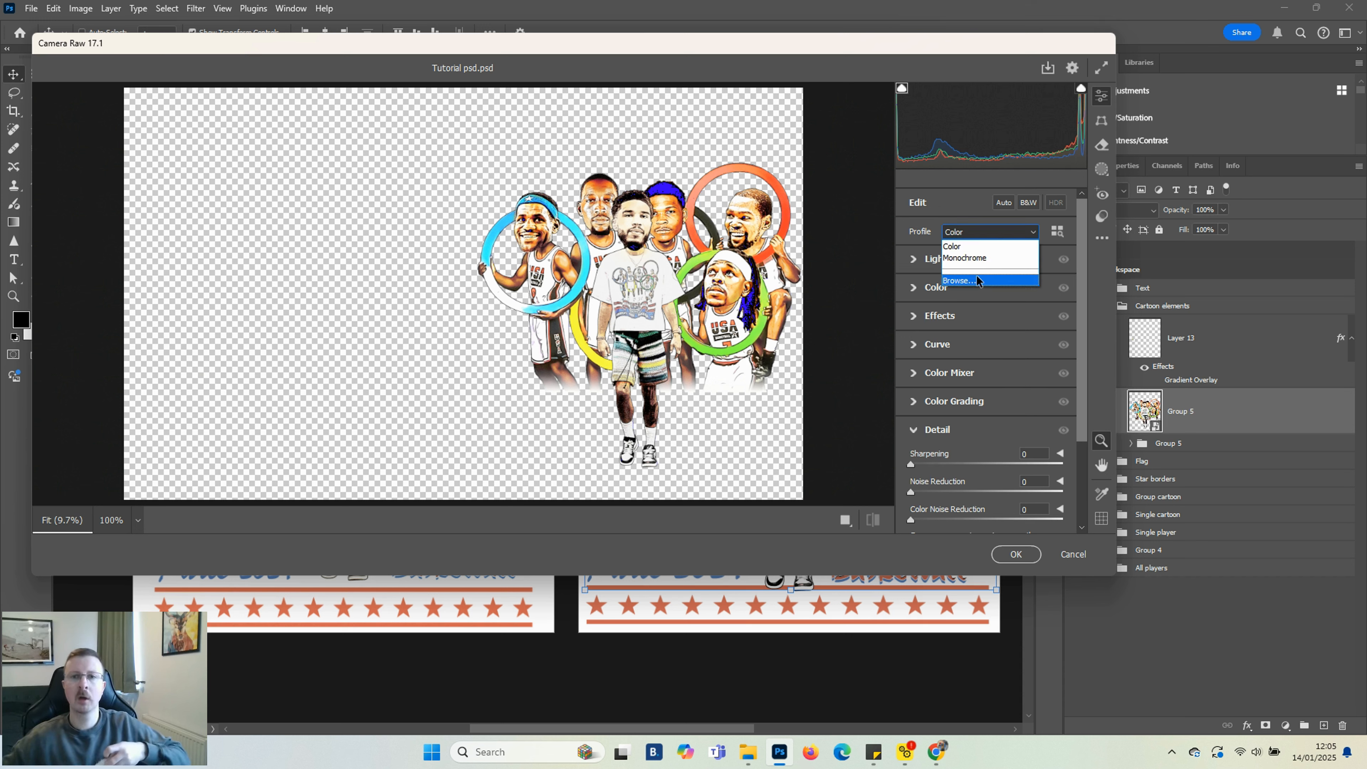
pyautogui.click(961, 280)
pyautogui.click(909, 439)
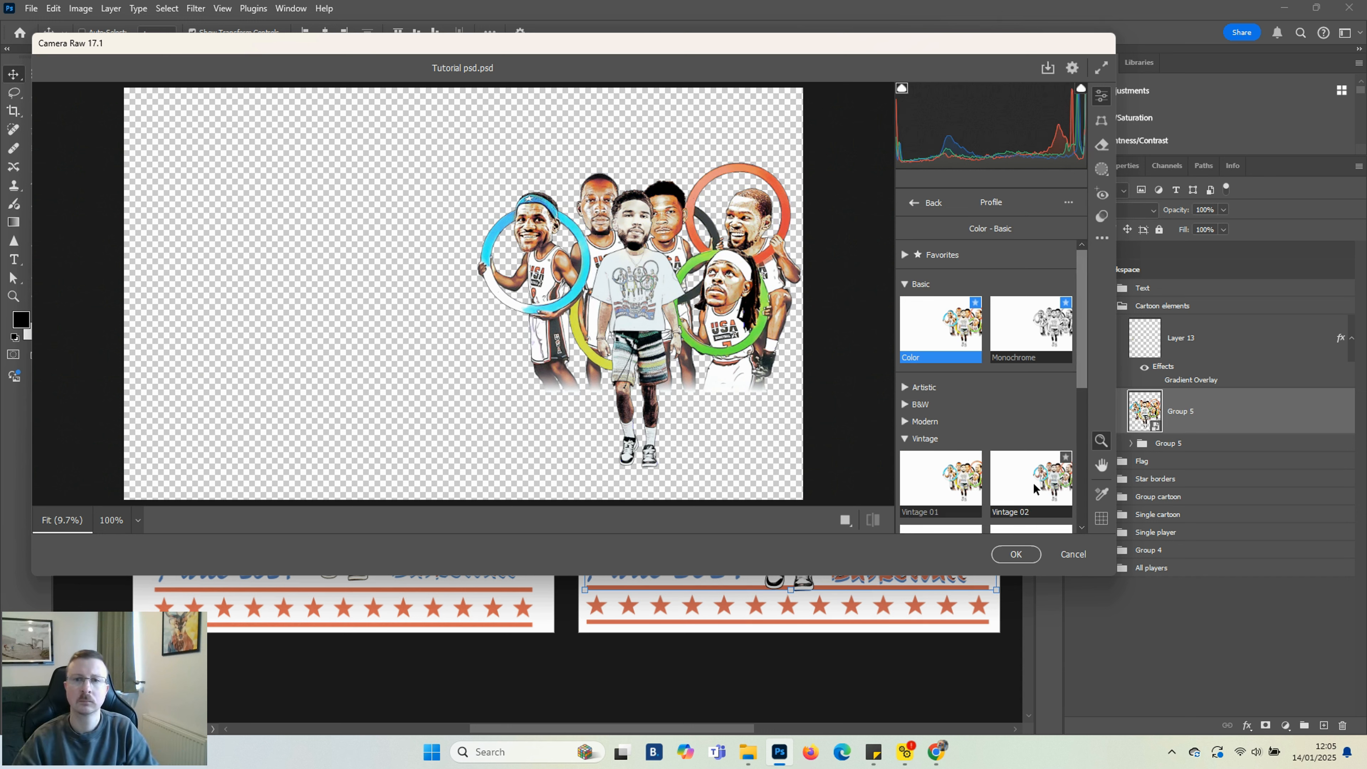
pyautogui.scroll(-2, 1033, 483)
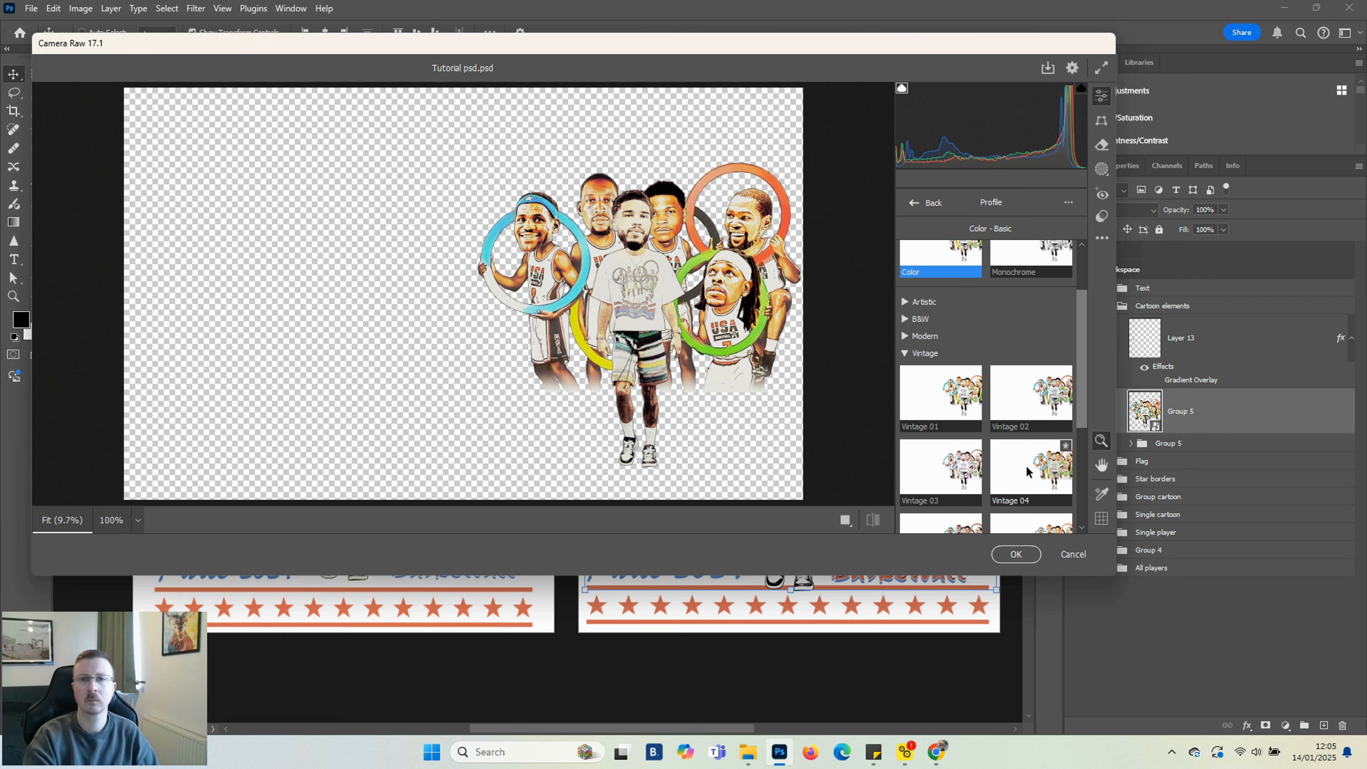
pyautogui.scroll(-2, 1027, 465)
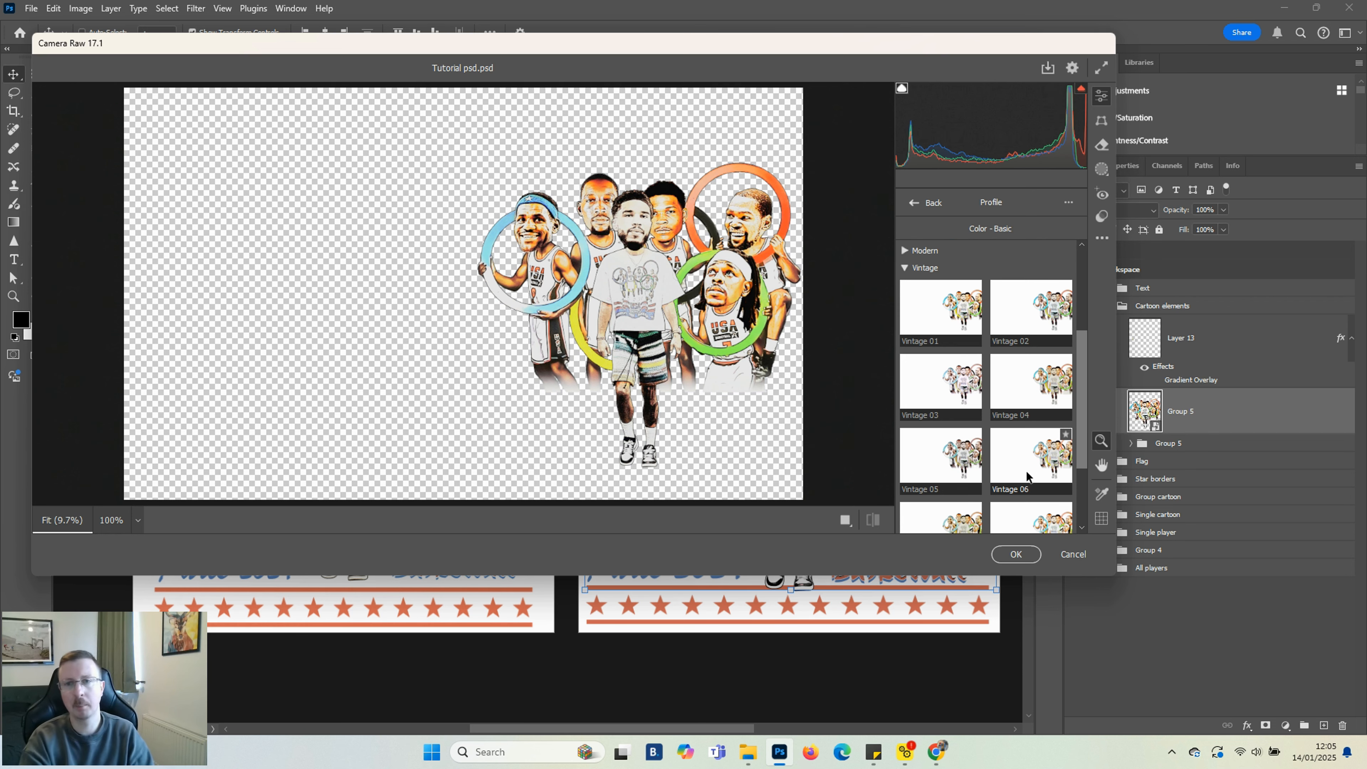
pyautogui.scroll(-3, 1034, 515)
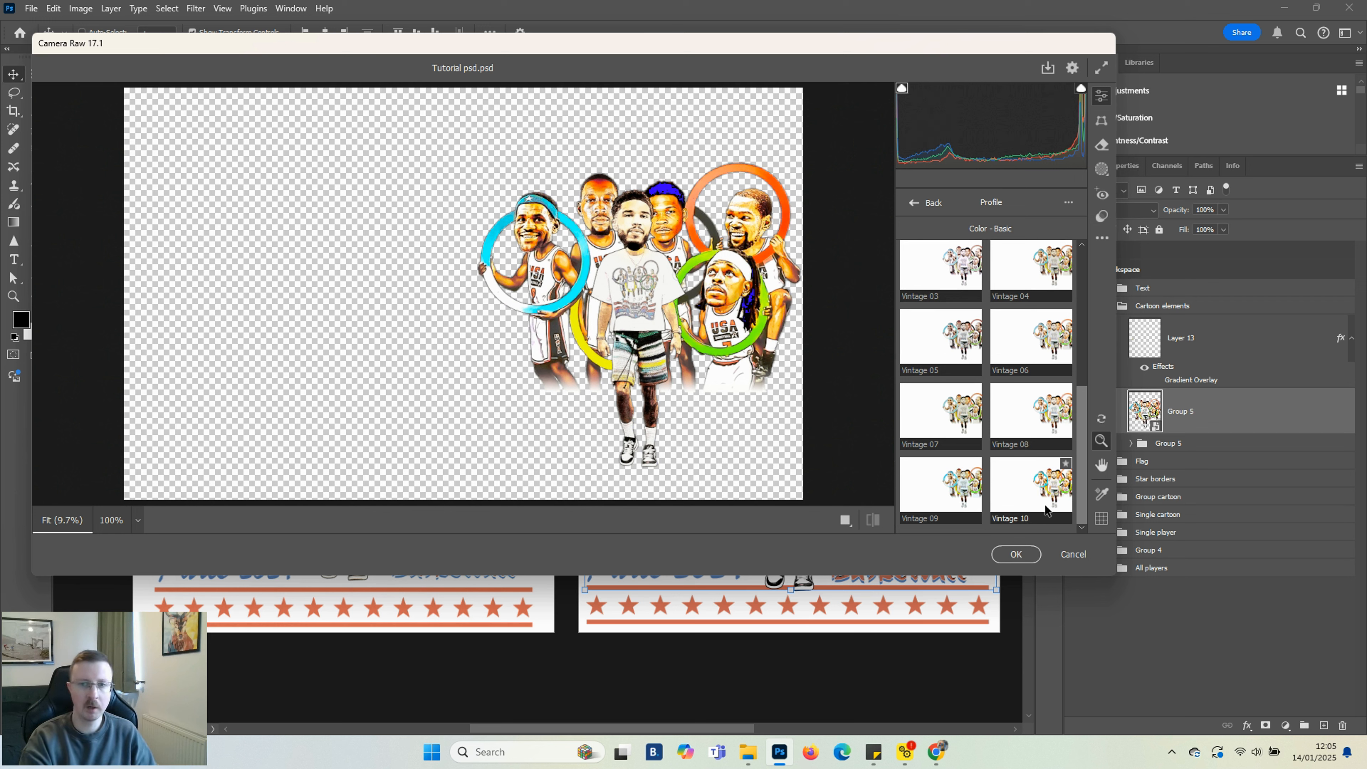
pyautogui.click(1017, 352)
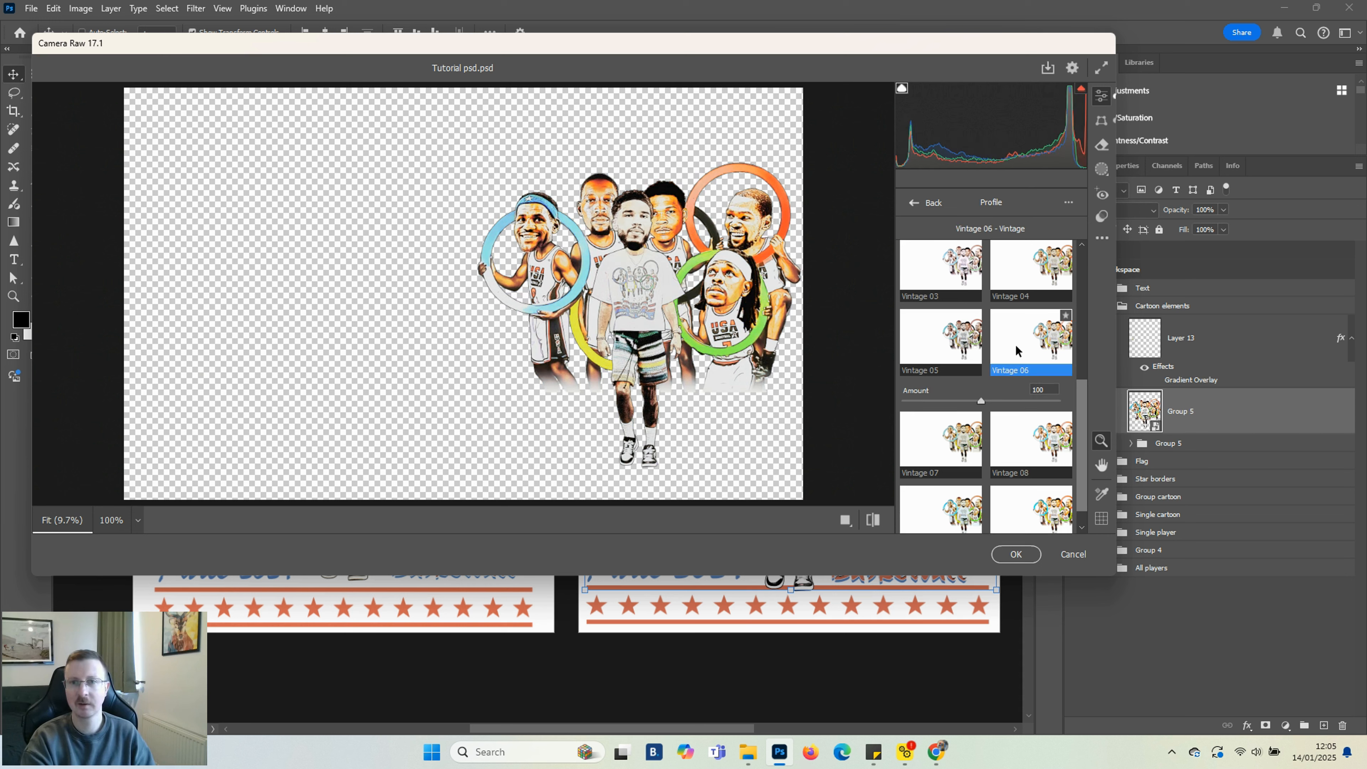
pyautogui.click(1017, 553)
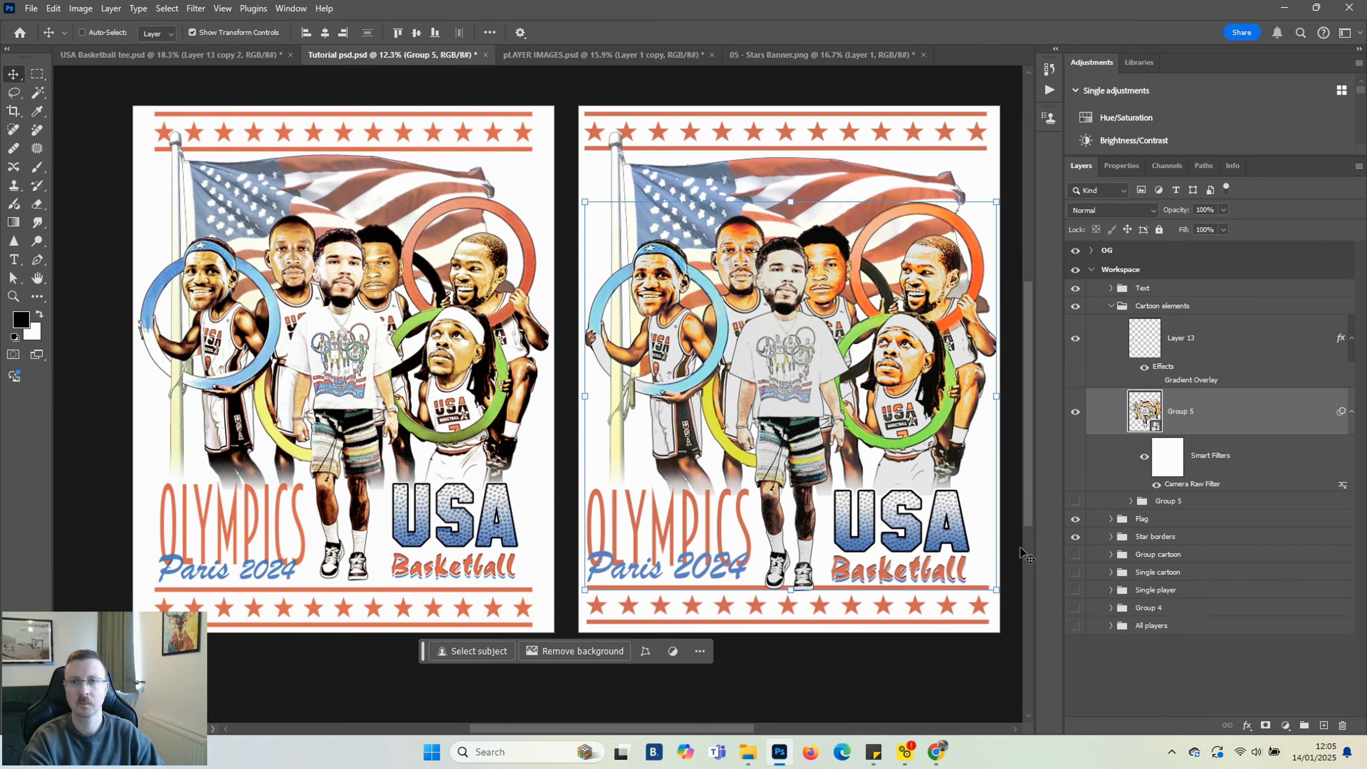
# Add a Selective Color adjustment layer above Group 5 and set the Cyans' Cyan value to -71
pyautogui.click(1189, 679)
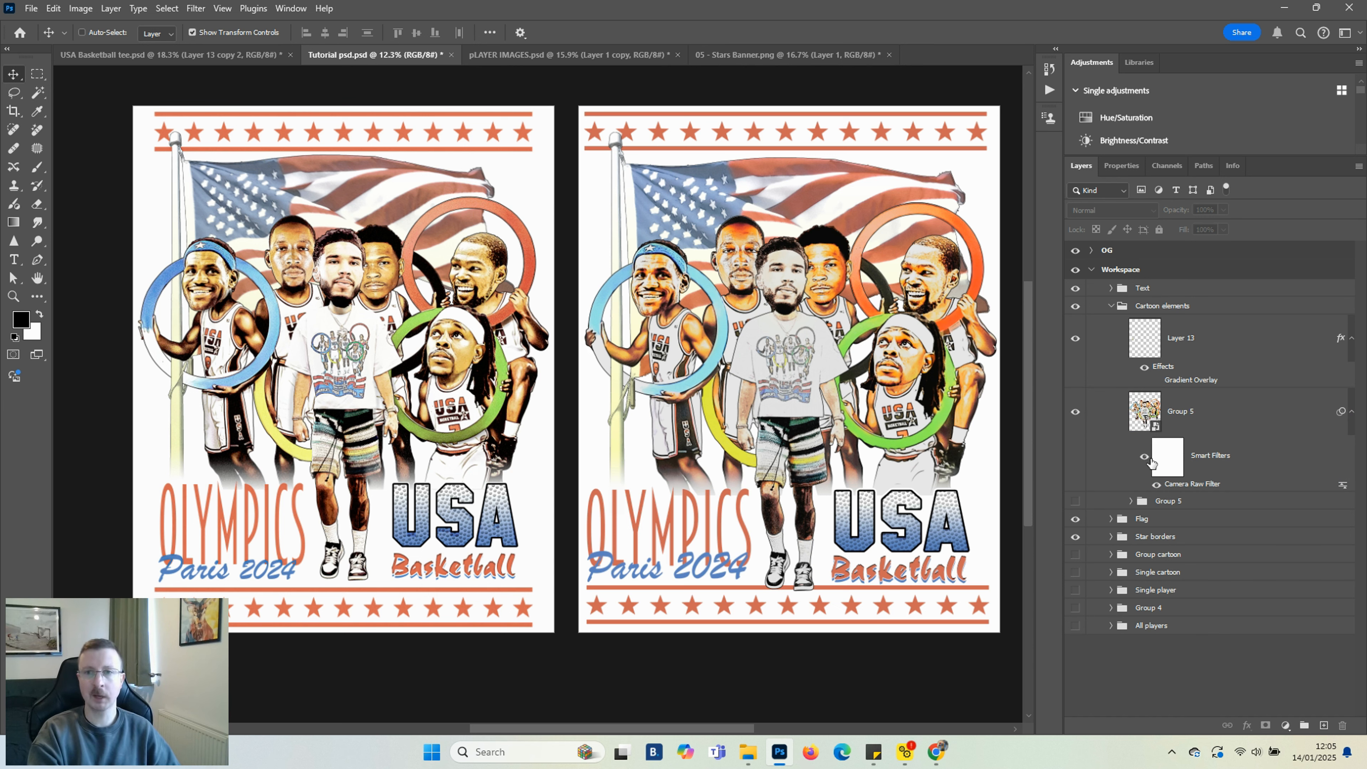
pyautogui.click(1201, 423)
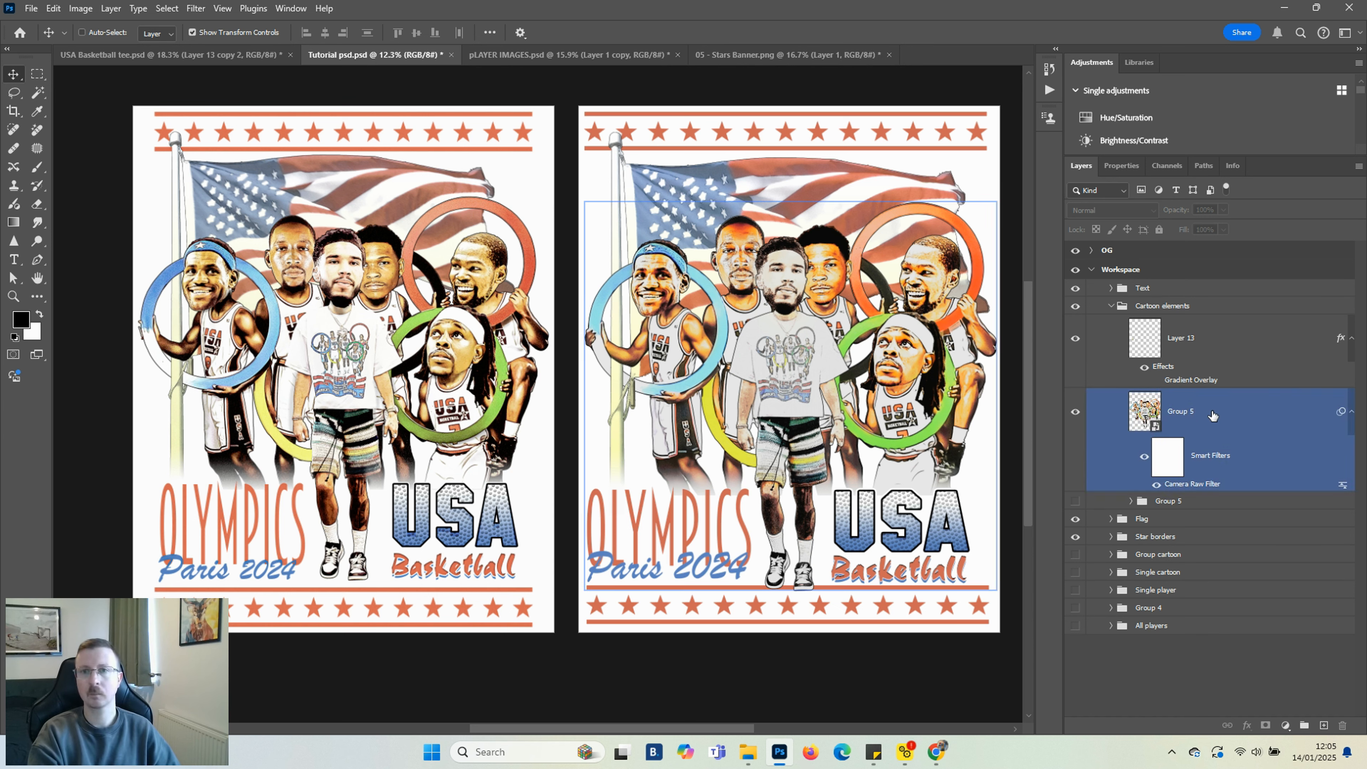
pyautogui.click(1213, 414)
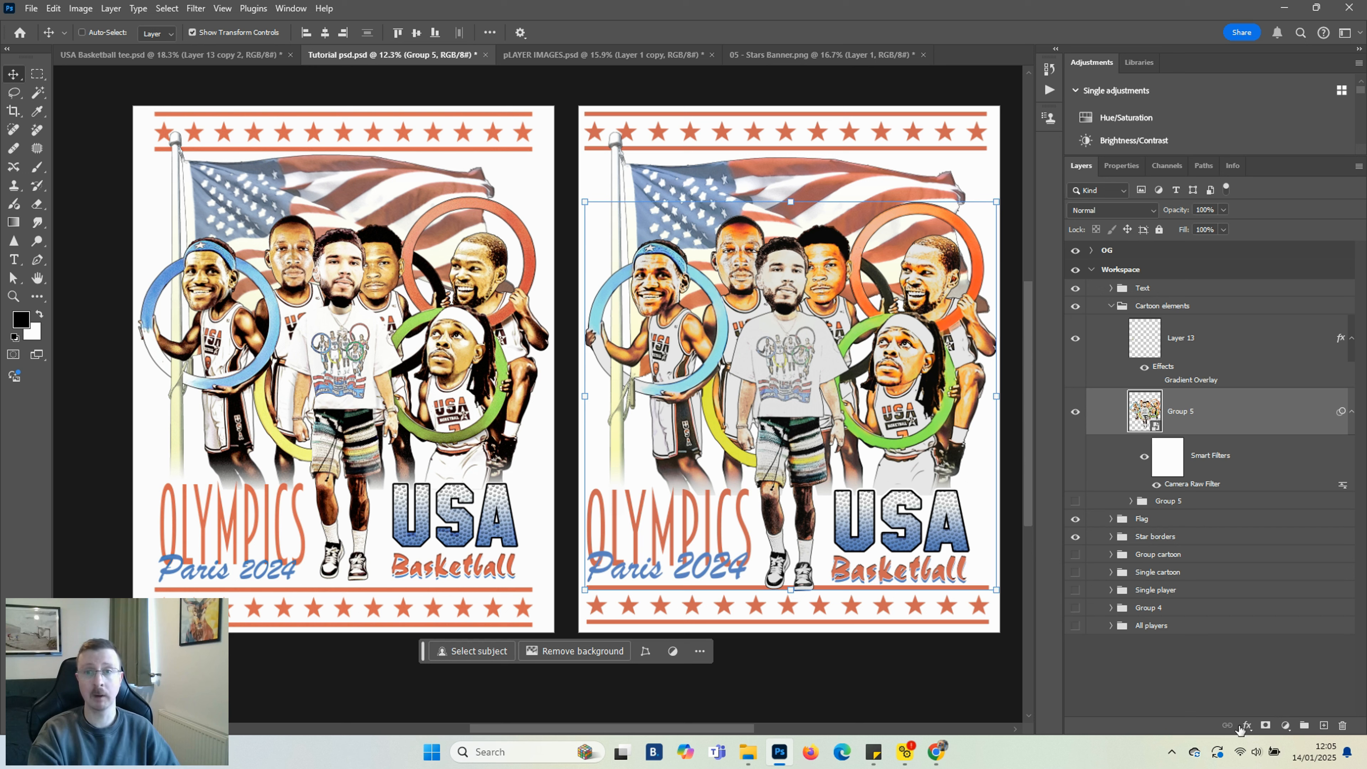
pyautogui.click(1287, 726)
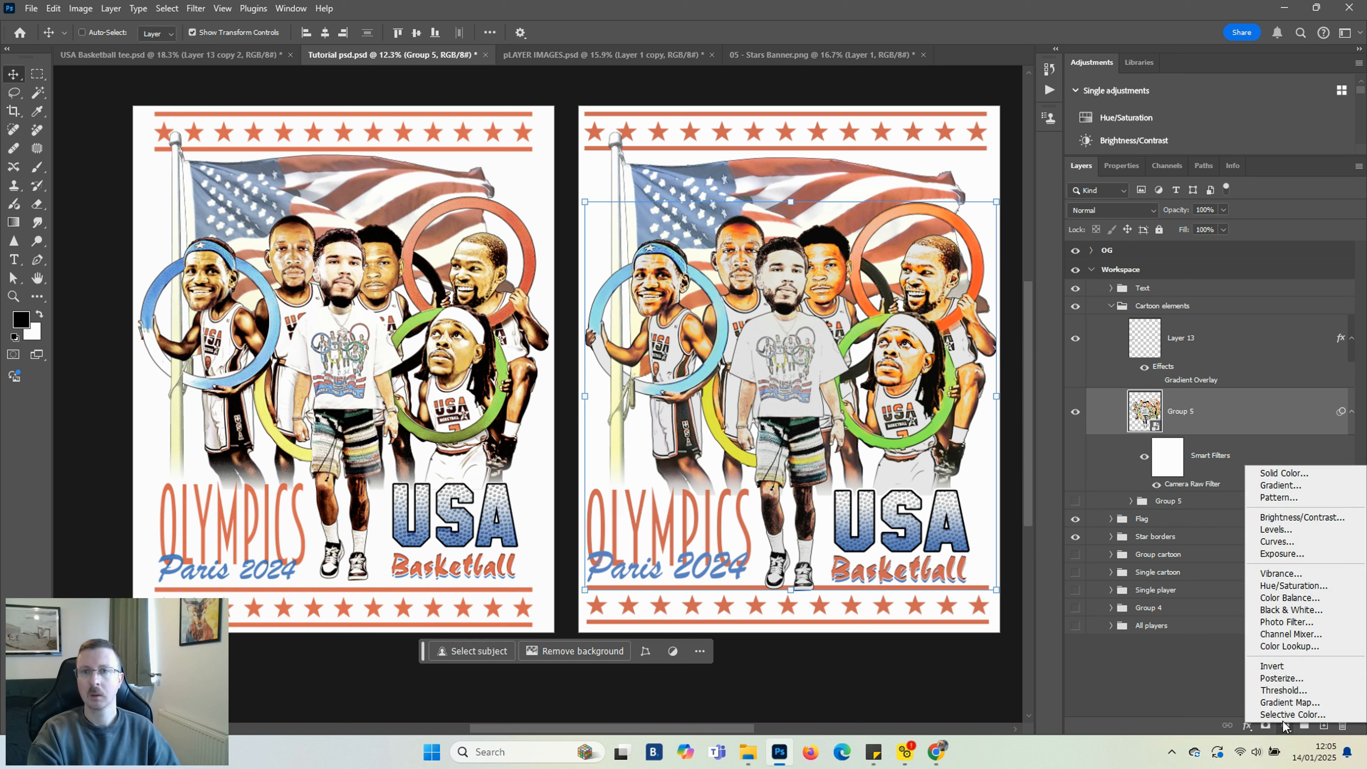
pyautogui.click(1285, 715)
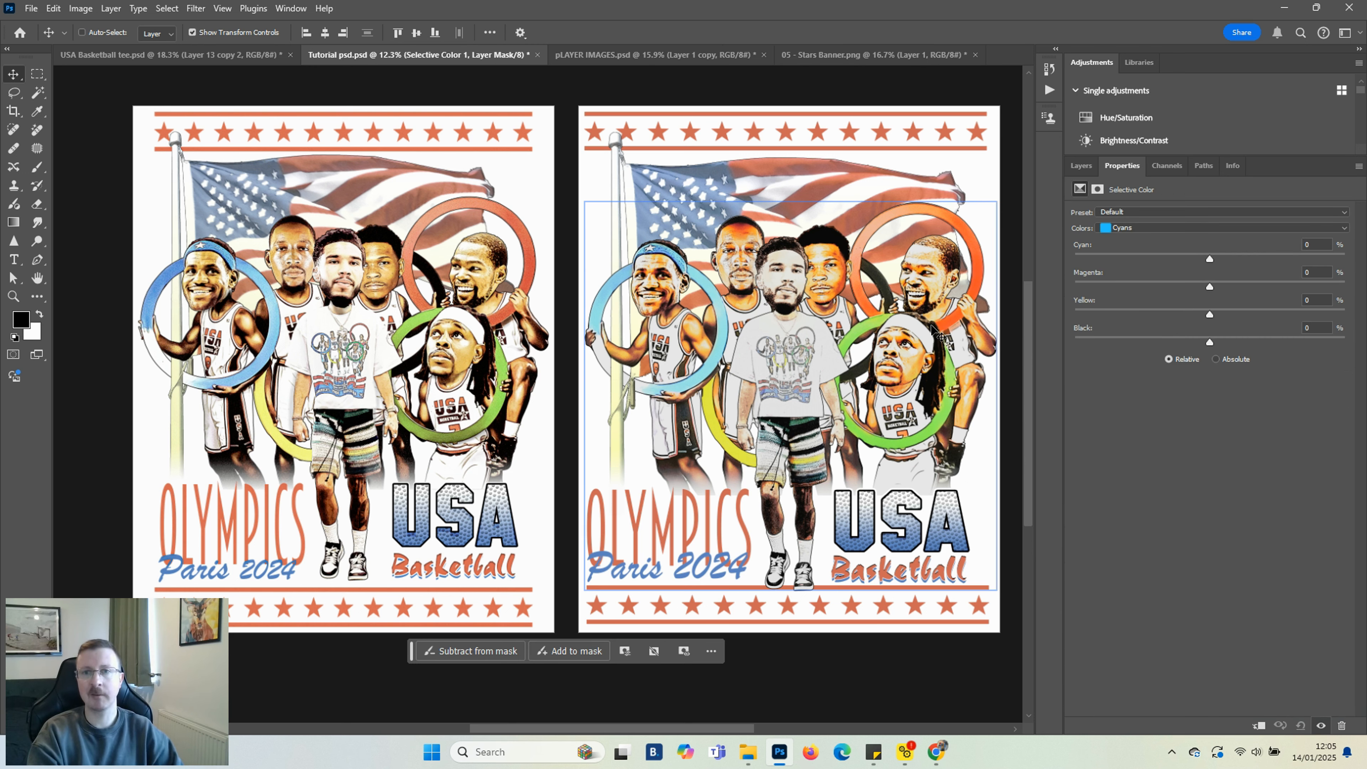
pyautogui.click(1181, 229)
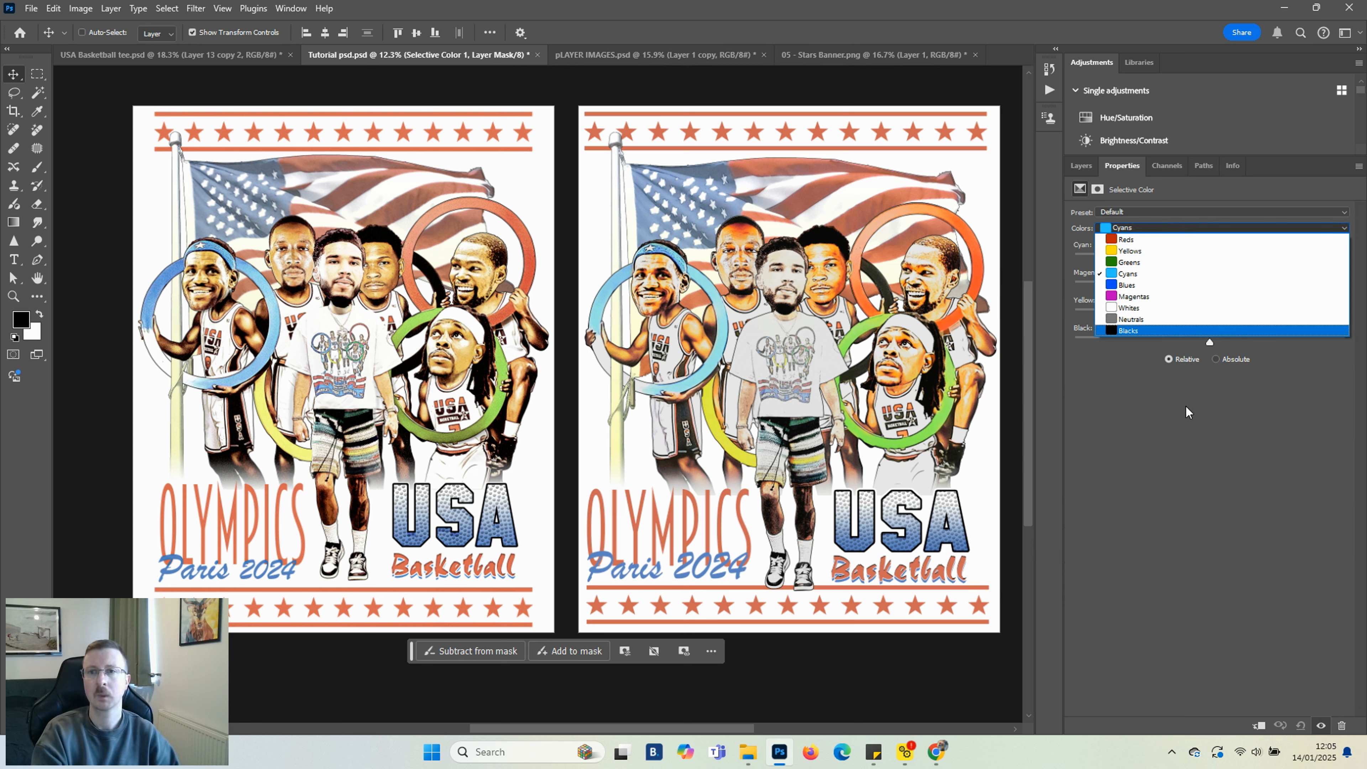
pyautogui.click(1154, 272)
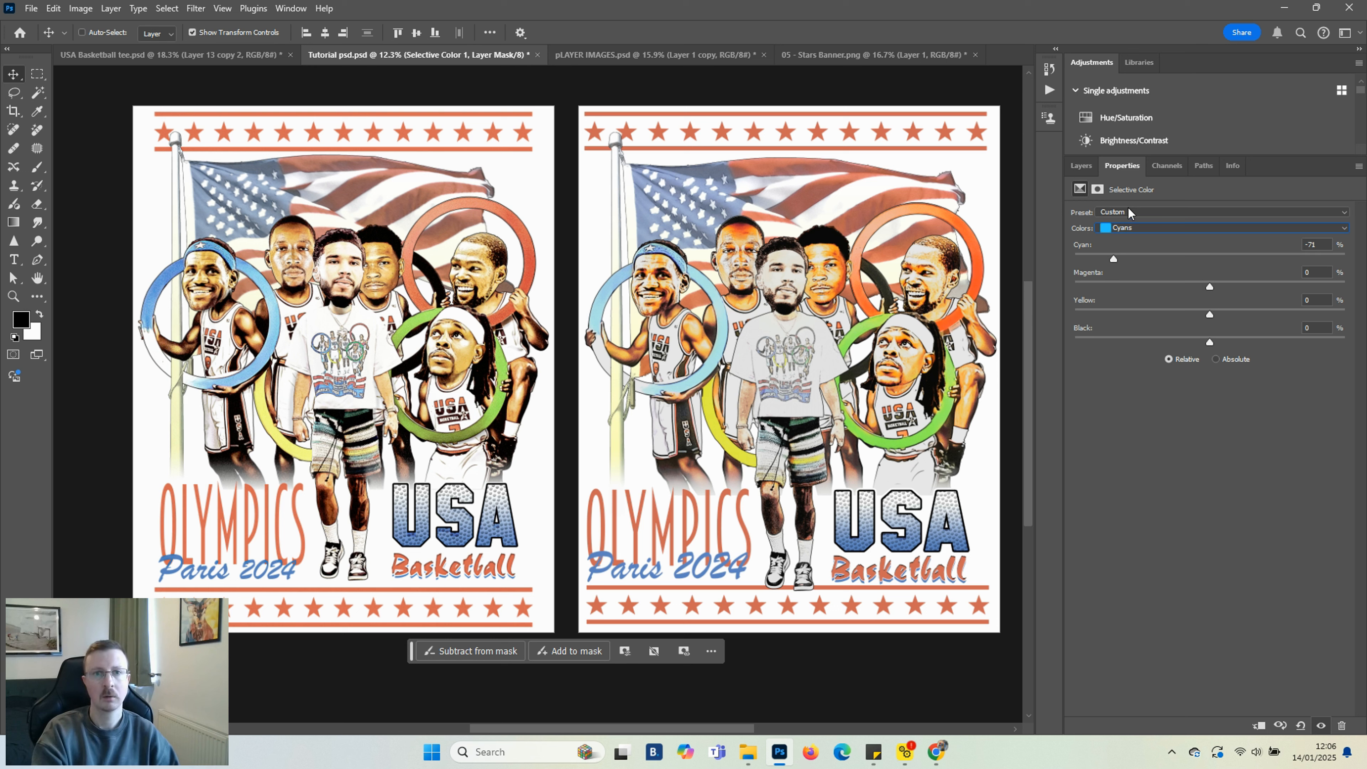
# Set the Blues in the Selective Color adjustment to Cyan -5 and Black +17
pyautogui.click(1165, 230)
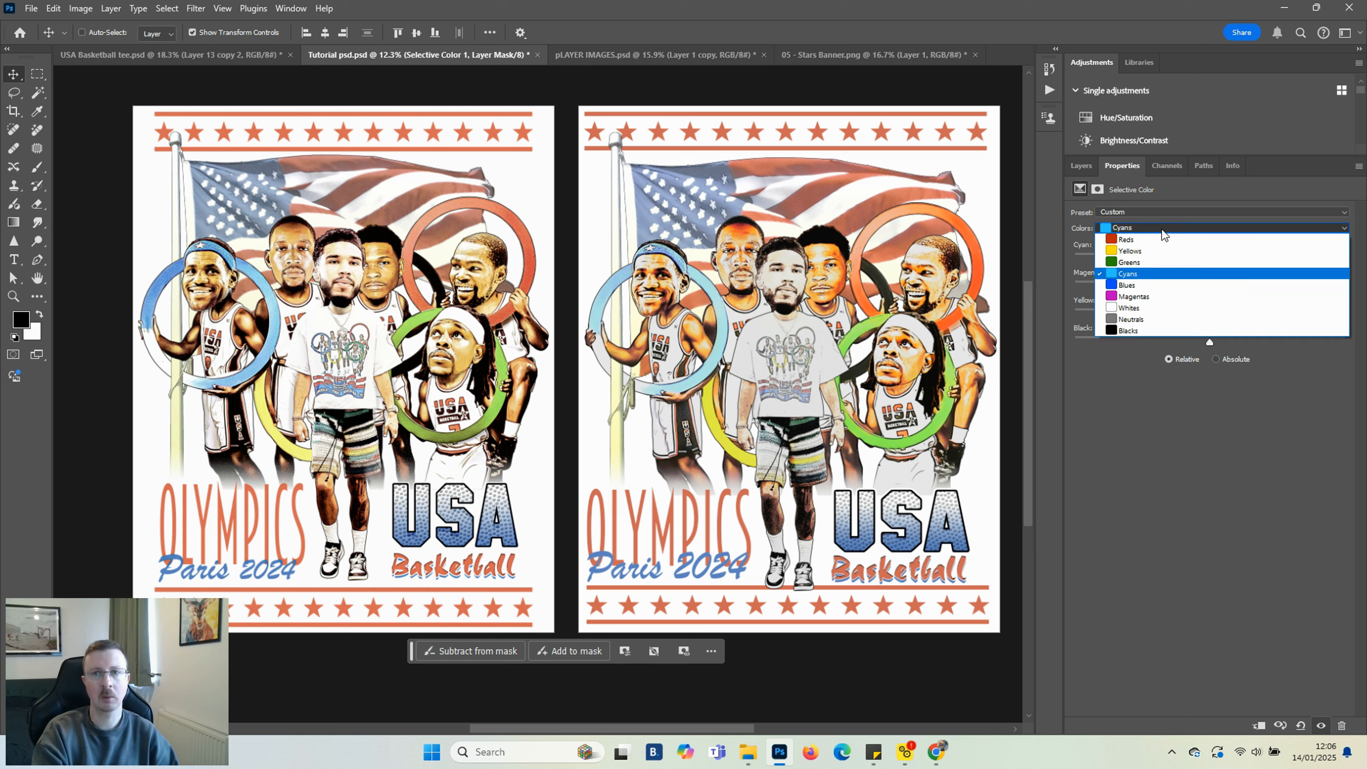
pyautogui.click(1154, 288)
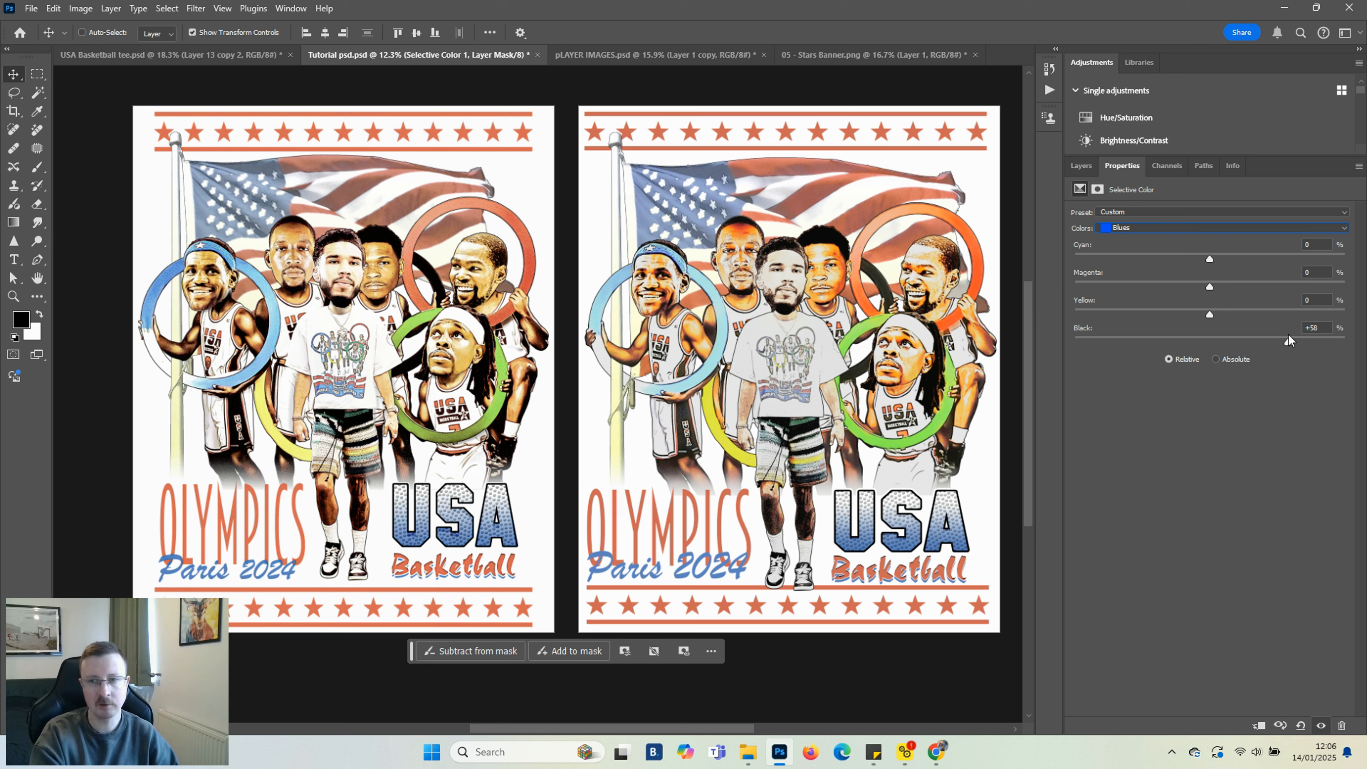
pyautogui.moveTo(1288, 340); pyautogui.dragTo(1233, 337)
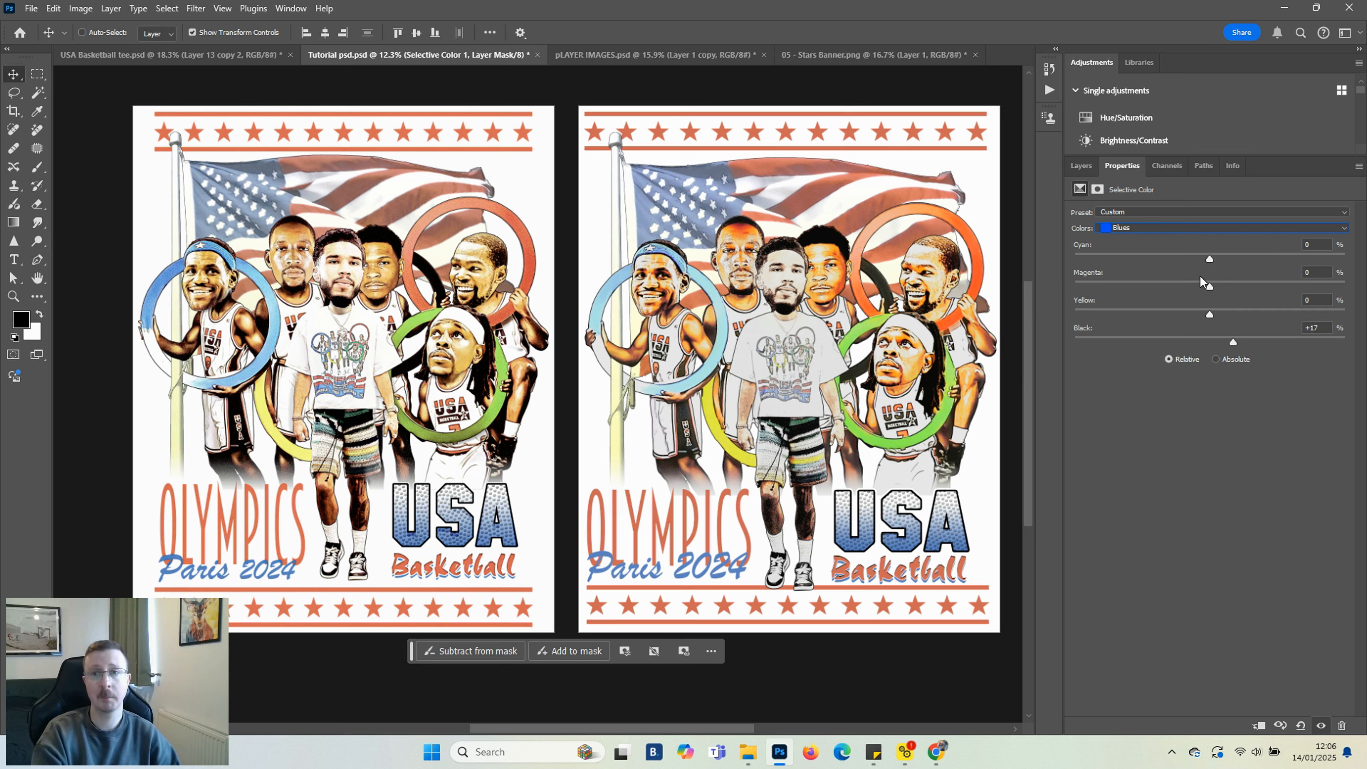
pyautogui.click(1237, 255)
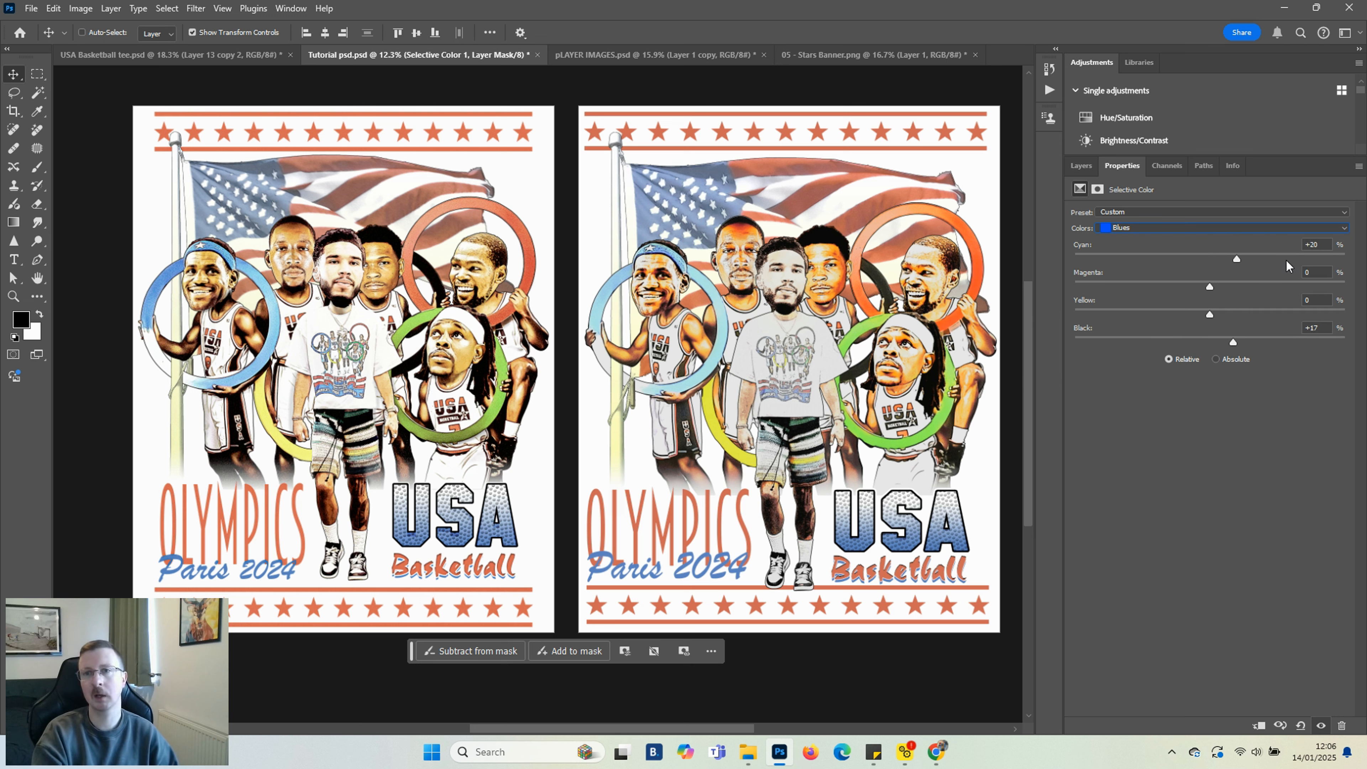
pyautogui.click(1330, 254)
pyautogui.click(1103, 258)
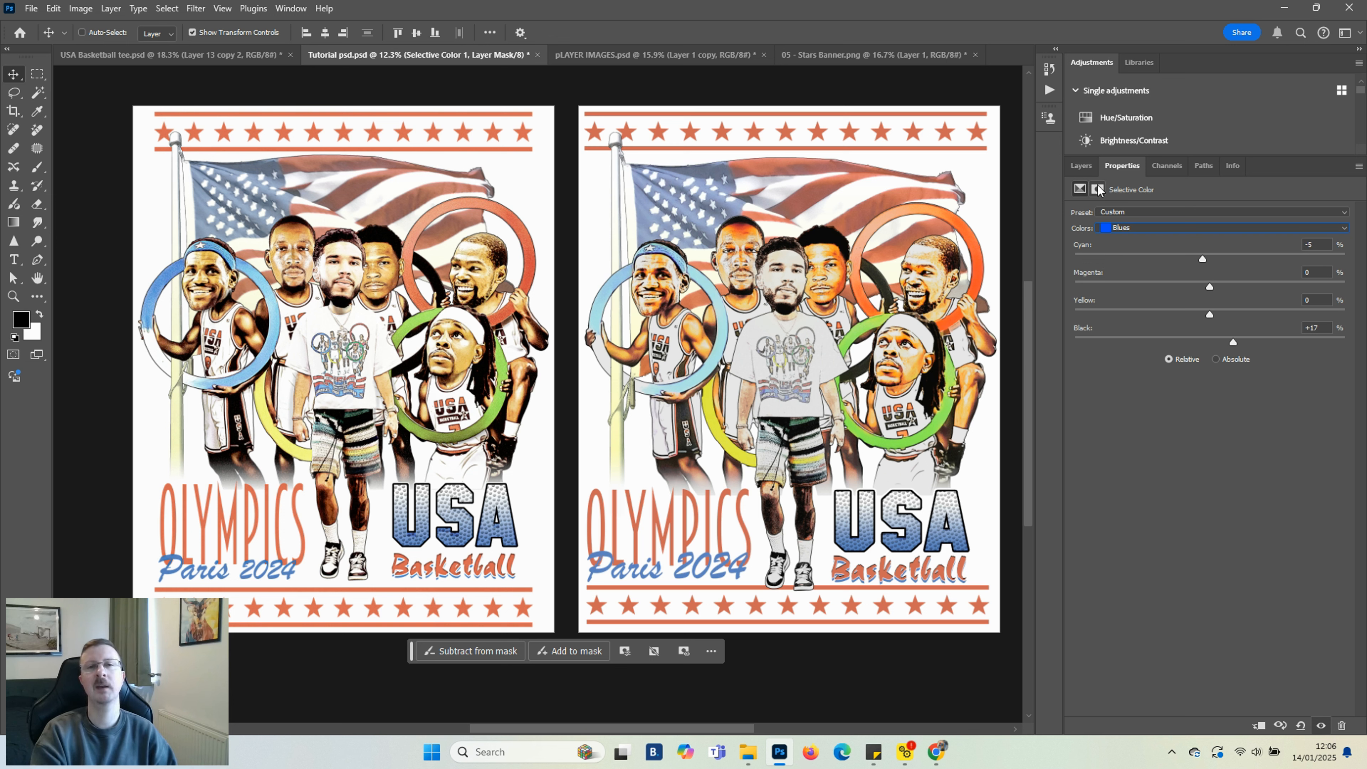
# Add a Hue/Saturation adjustment layer directly above Group 5 with Hue set to +12
pyautogui.click(1086, 170)
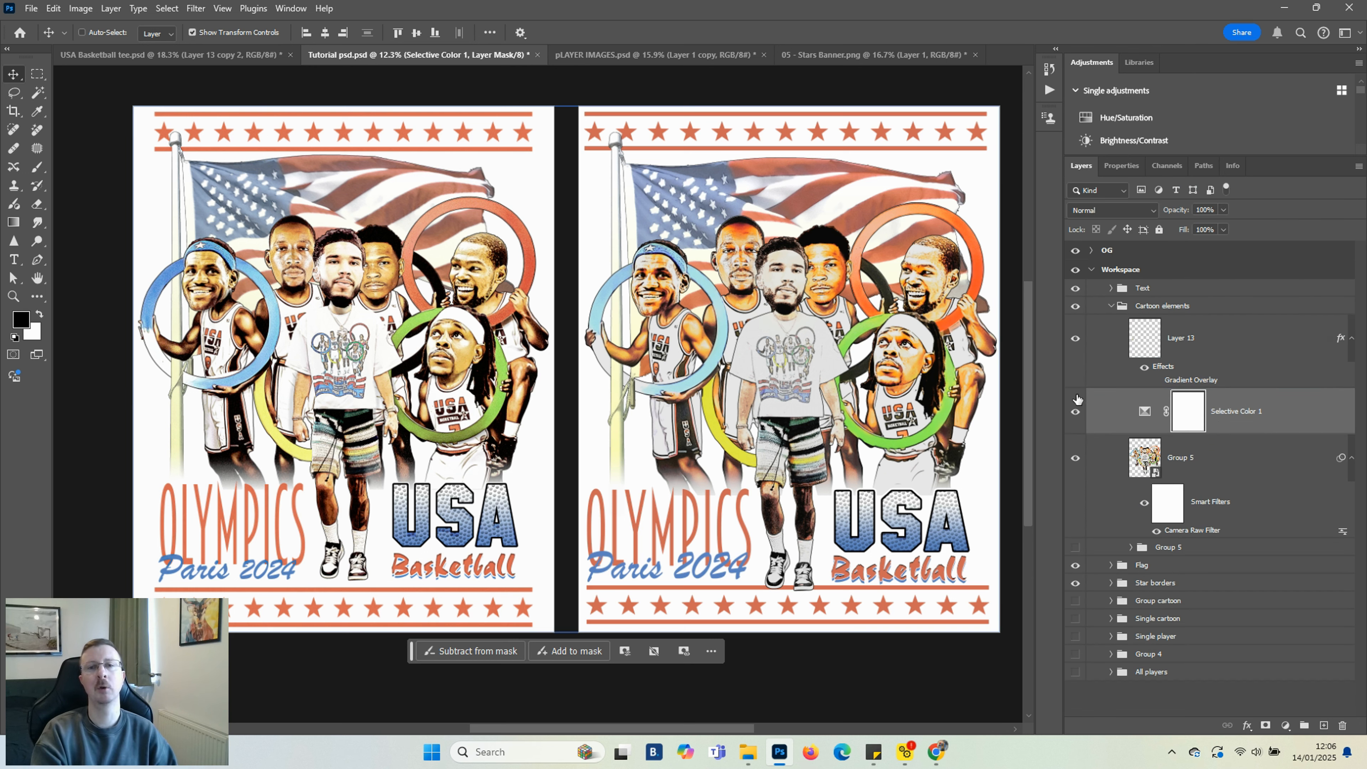
pyautogui.click(1076, 413)
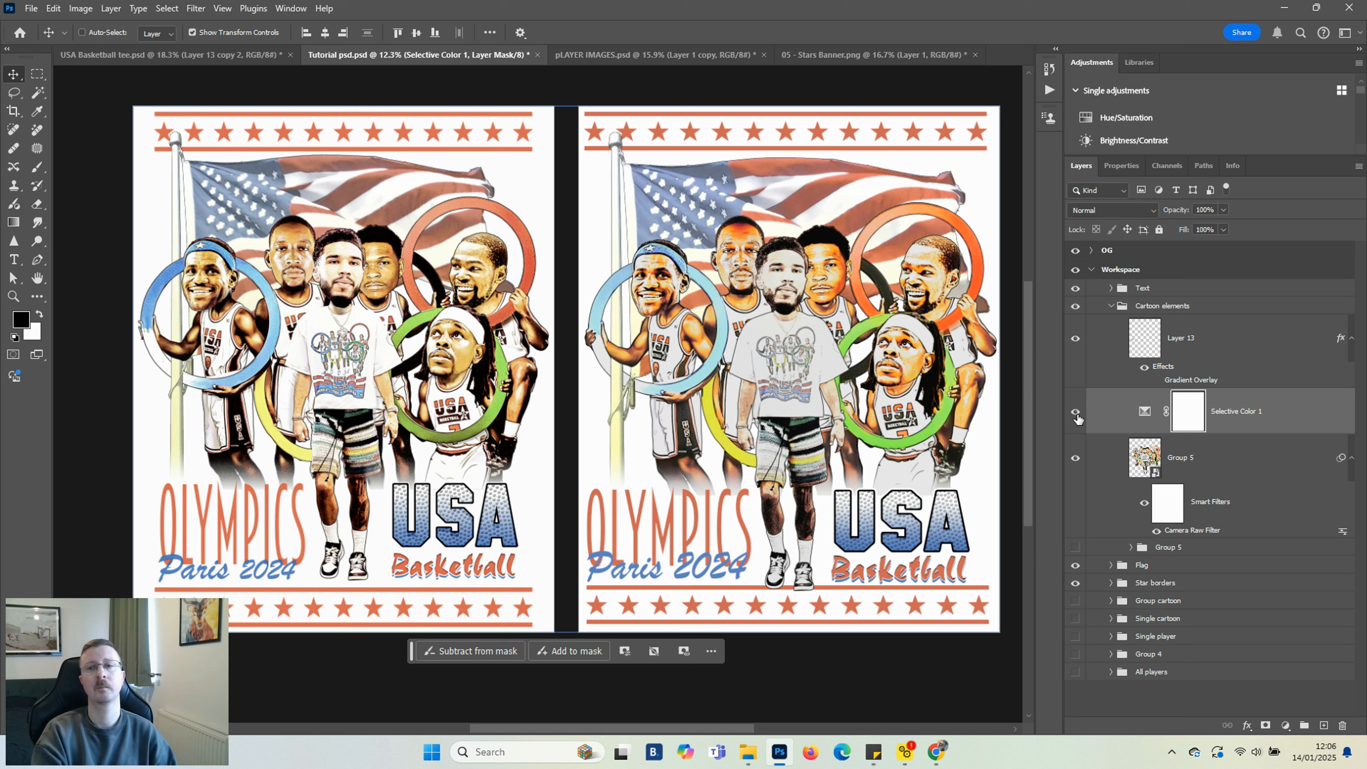
pyautogui.click(1261, 423)
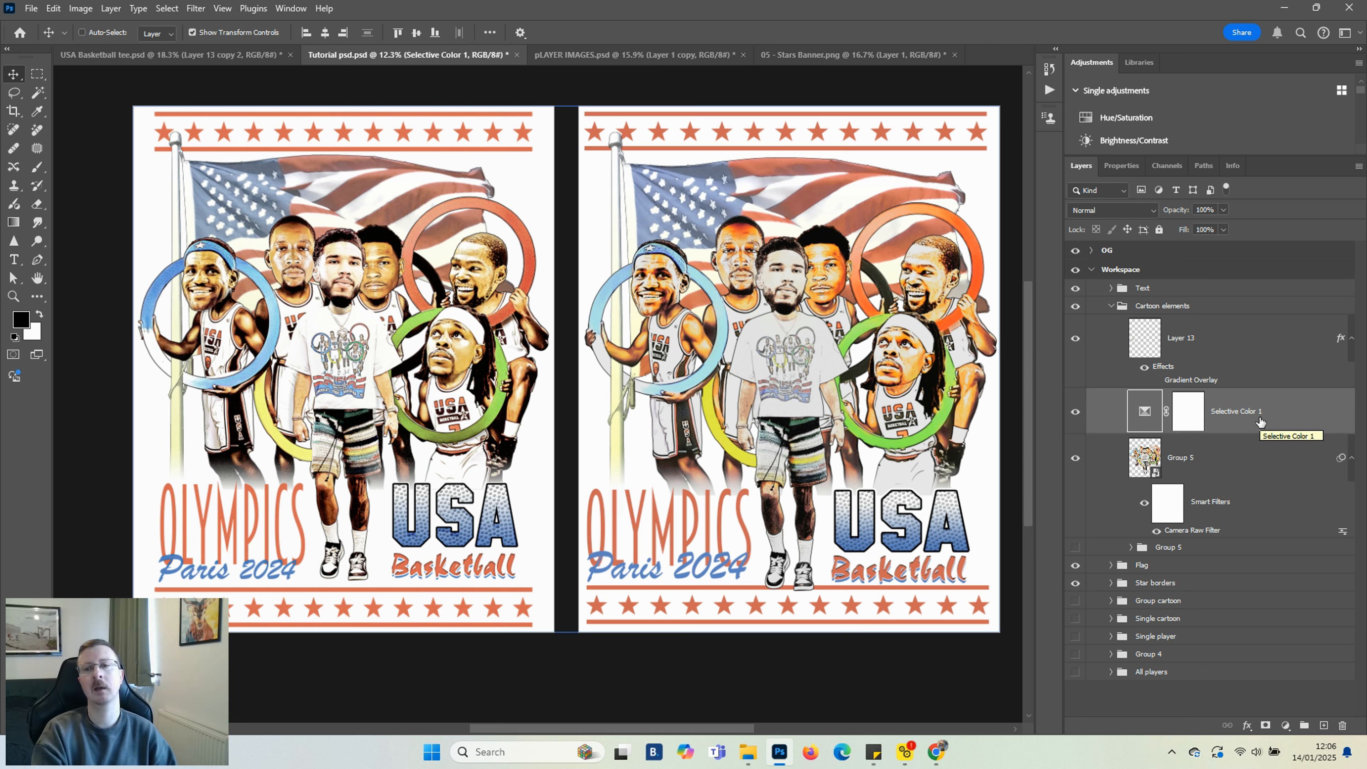
pyautogui.click(1286, 725)
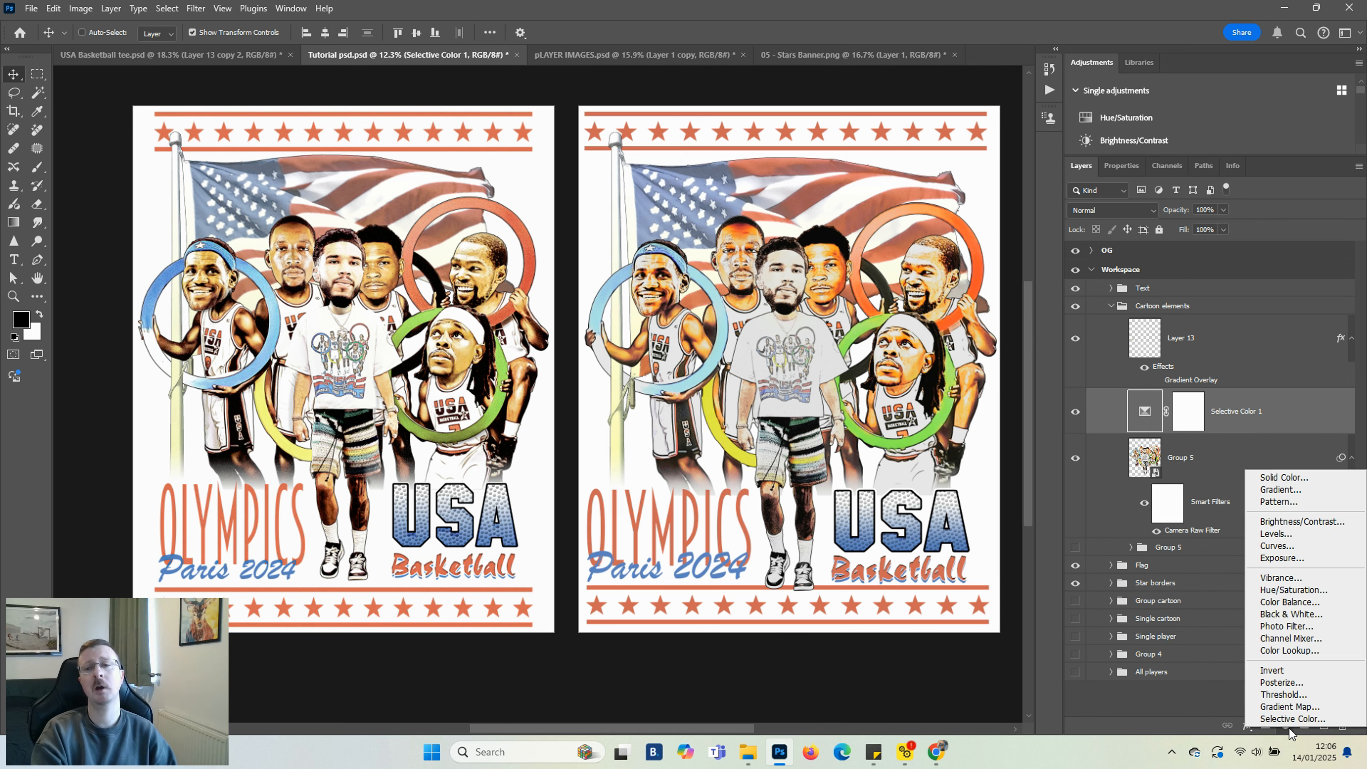
pyautogui.click(1151, 456)
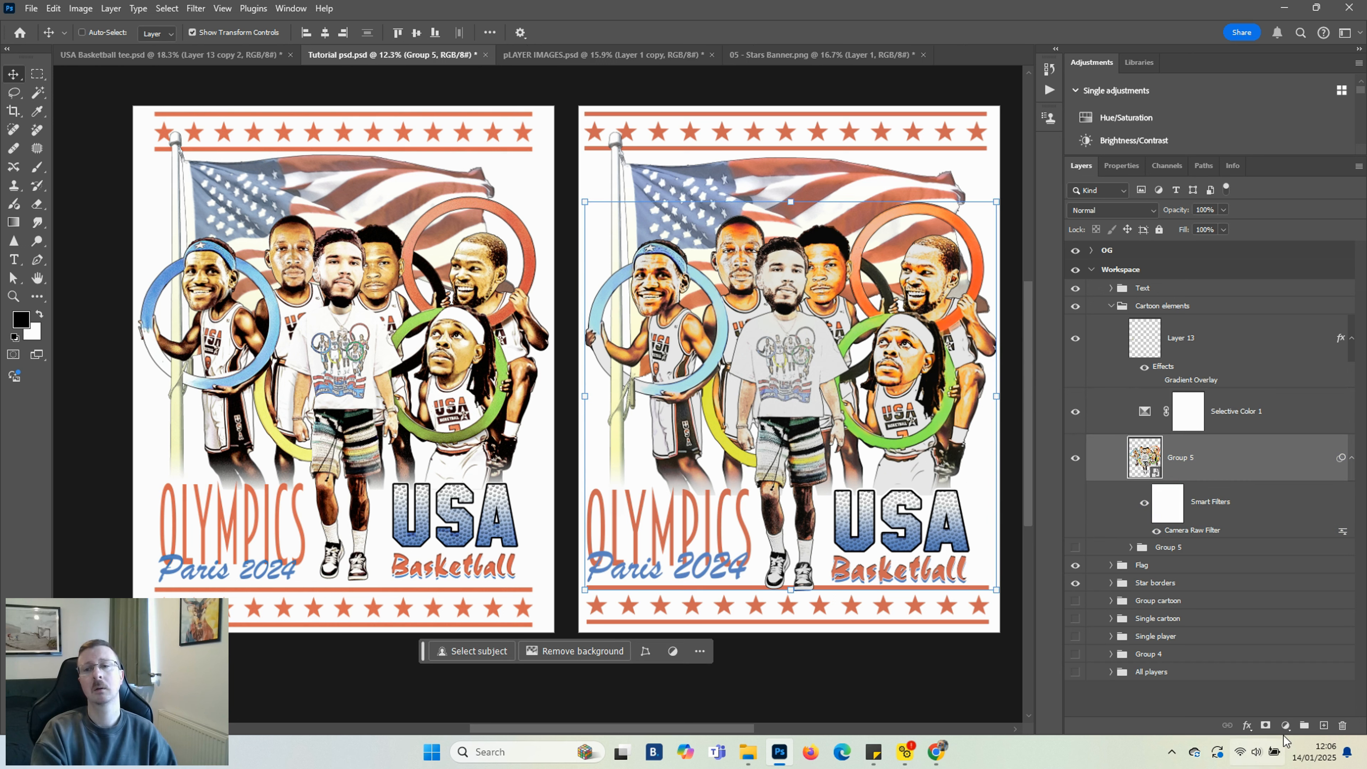
pyautogui.click(1286, 726)
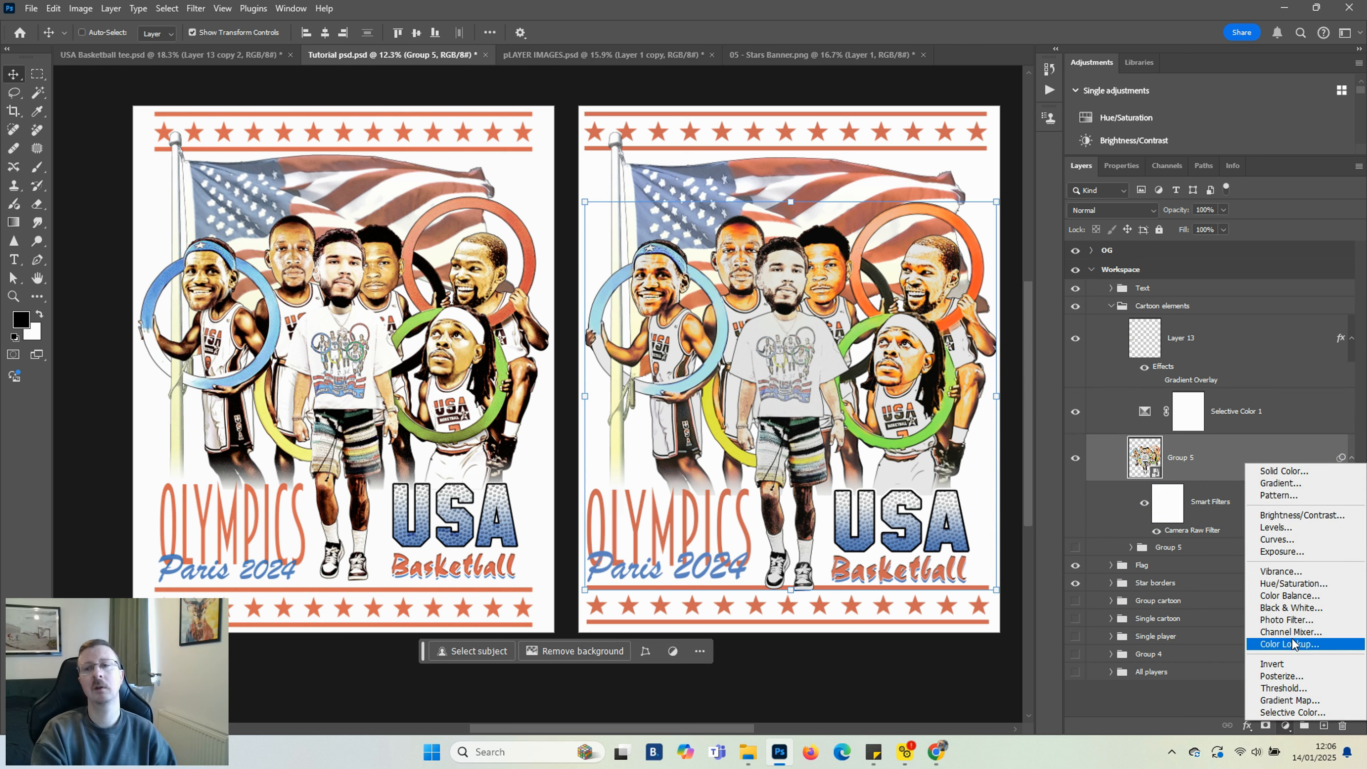
pyautogui.click(1286, 584)
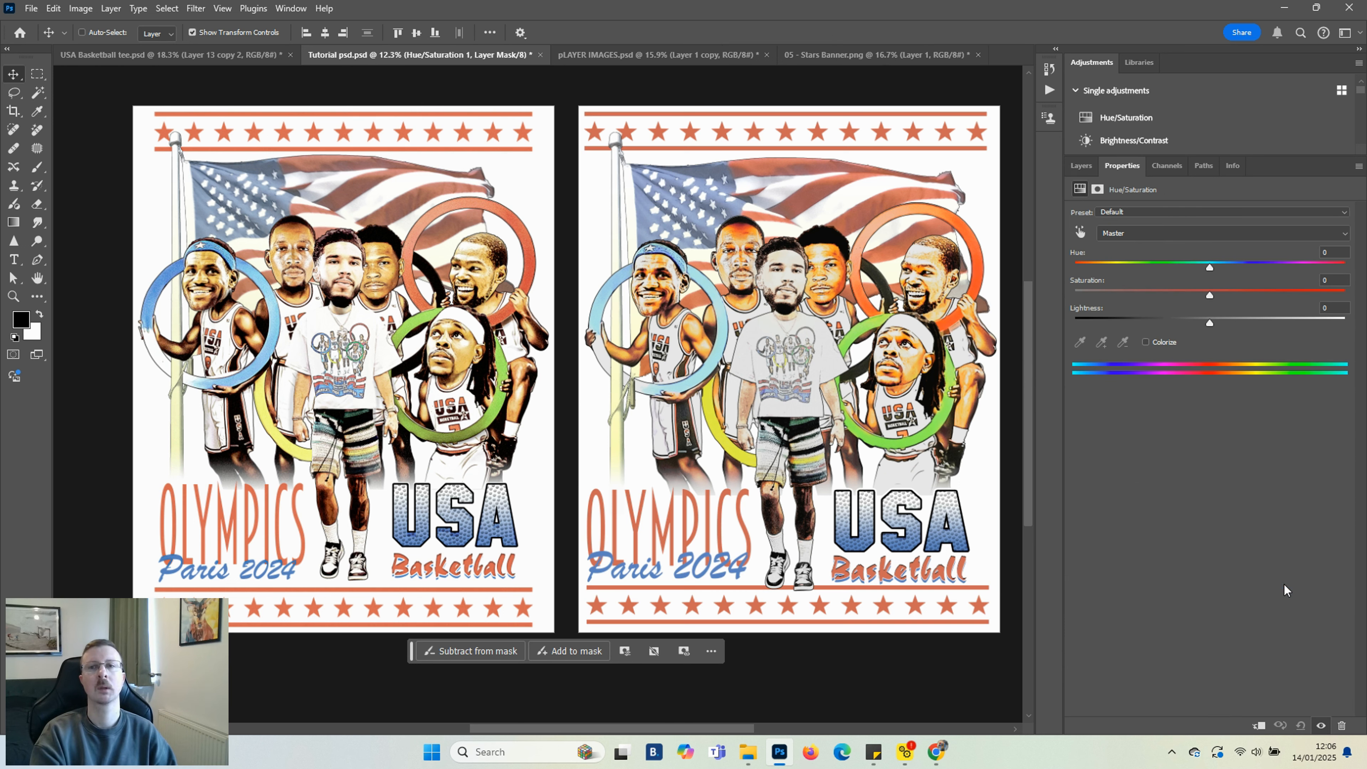
pyautogui.moveTo(1211, 265); pyautogui.dragTo(1217, 266)
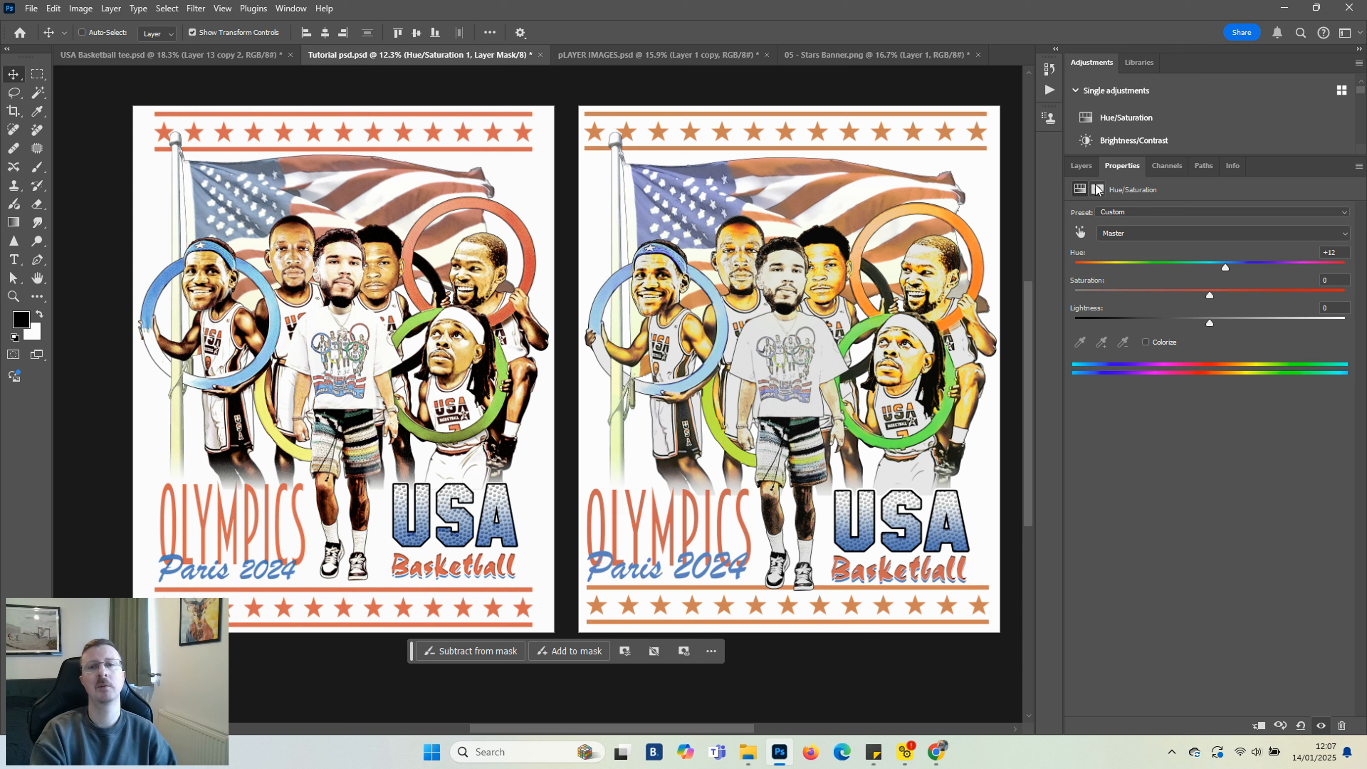
# Invert the Hue/Saturation layer mask to black and clip both adjustment layers to Group 5
pyautogui.click(1081, 165)
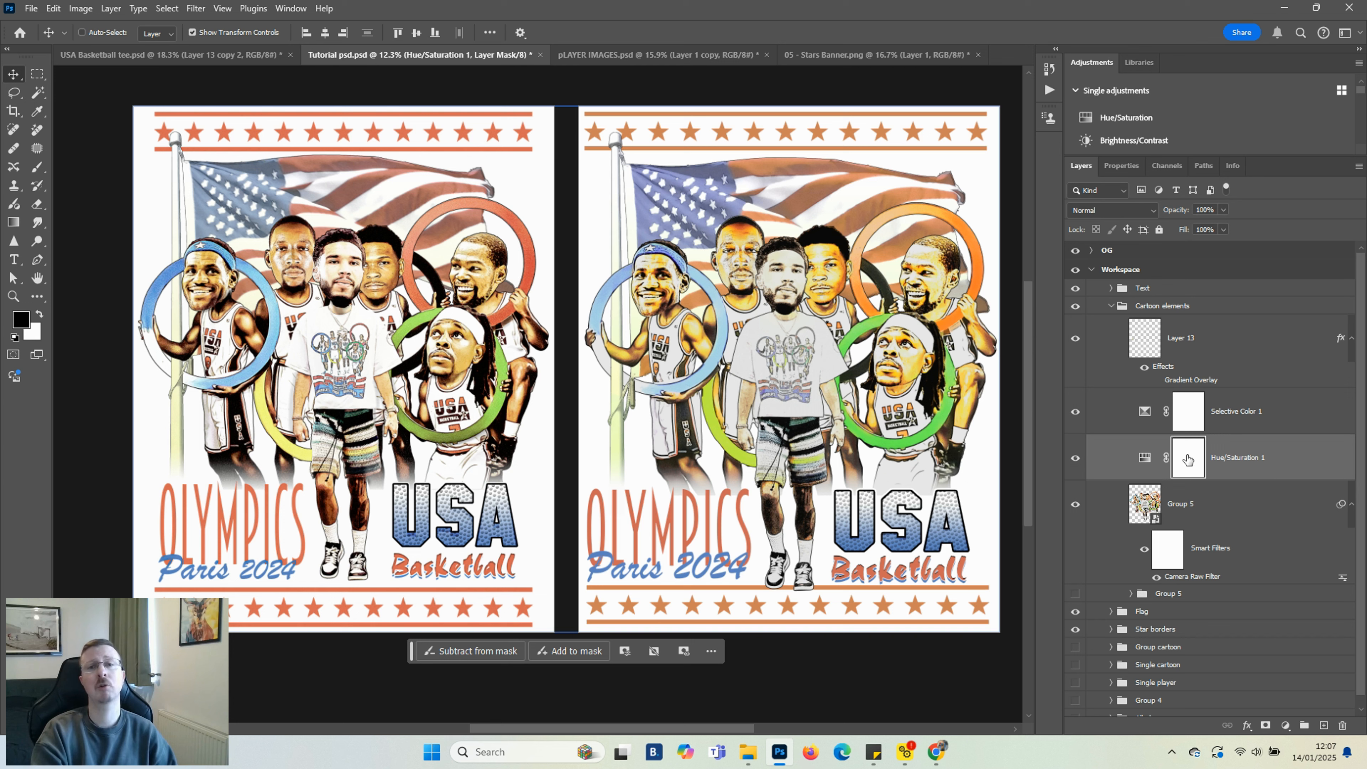
pyautogui.hotkey('ctrl', 'i')
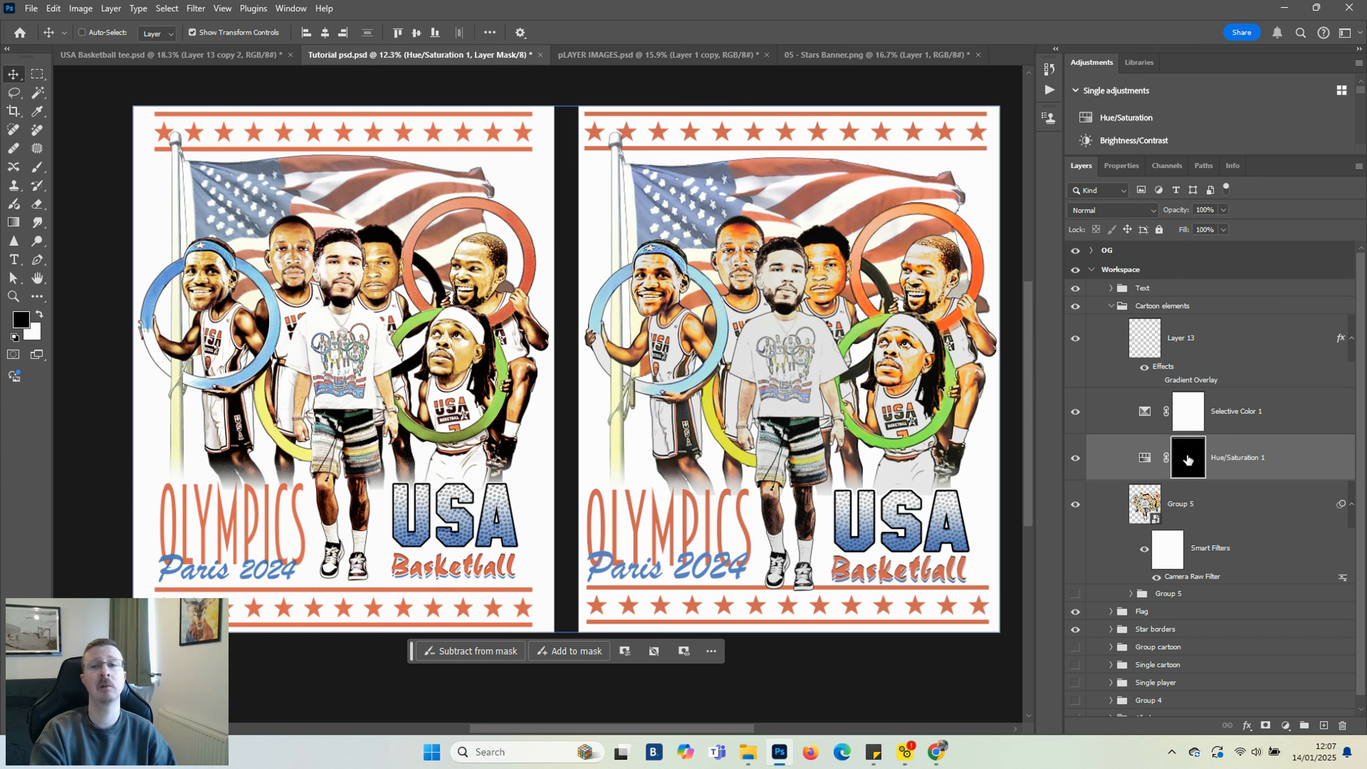
pyautogui.press('b')
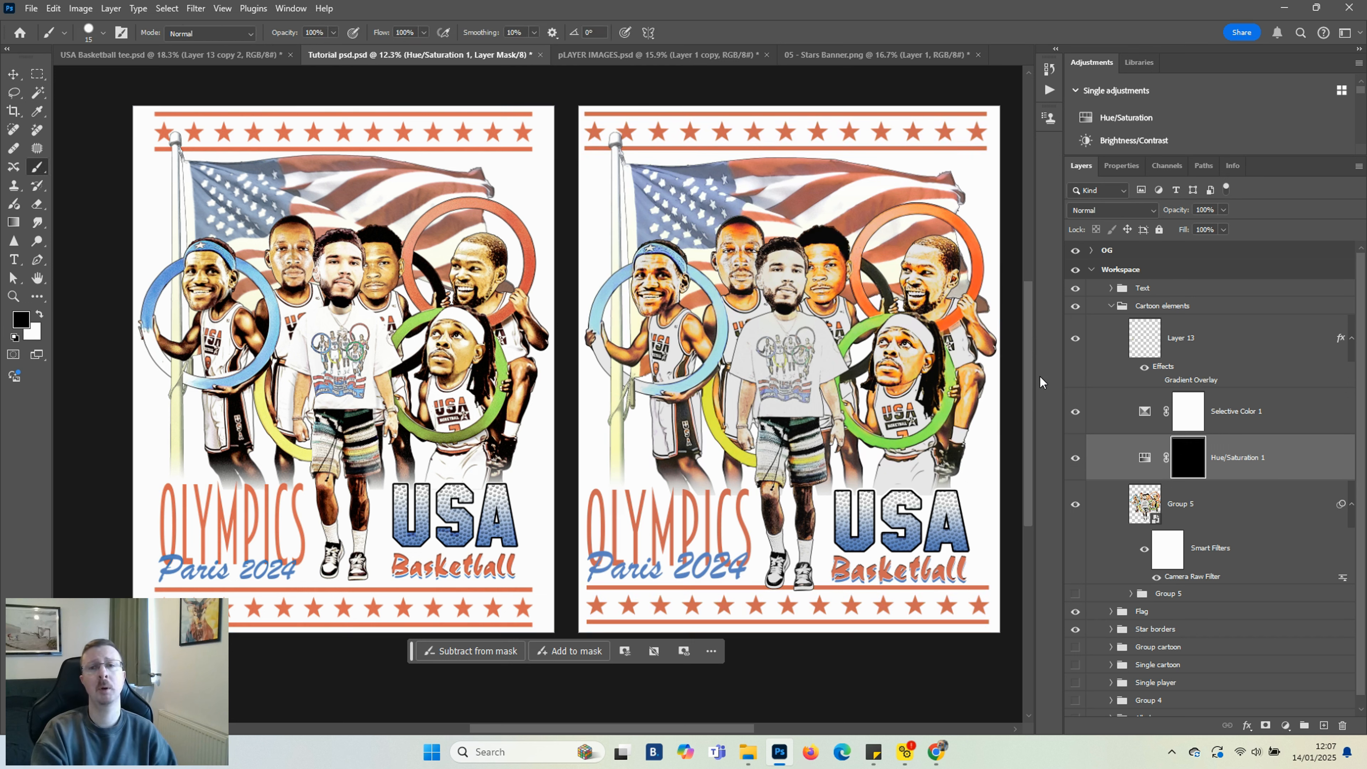
pyautogui.click(1245, 469)
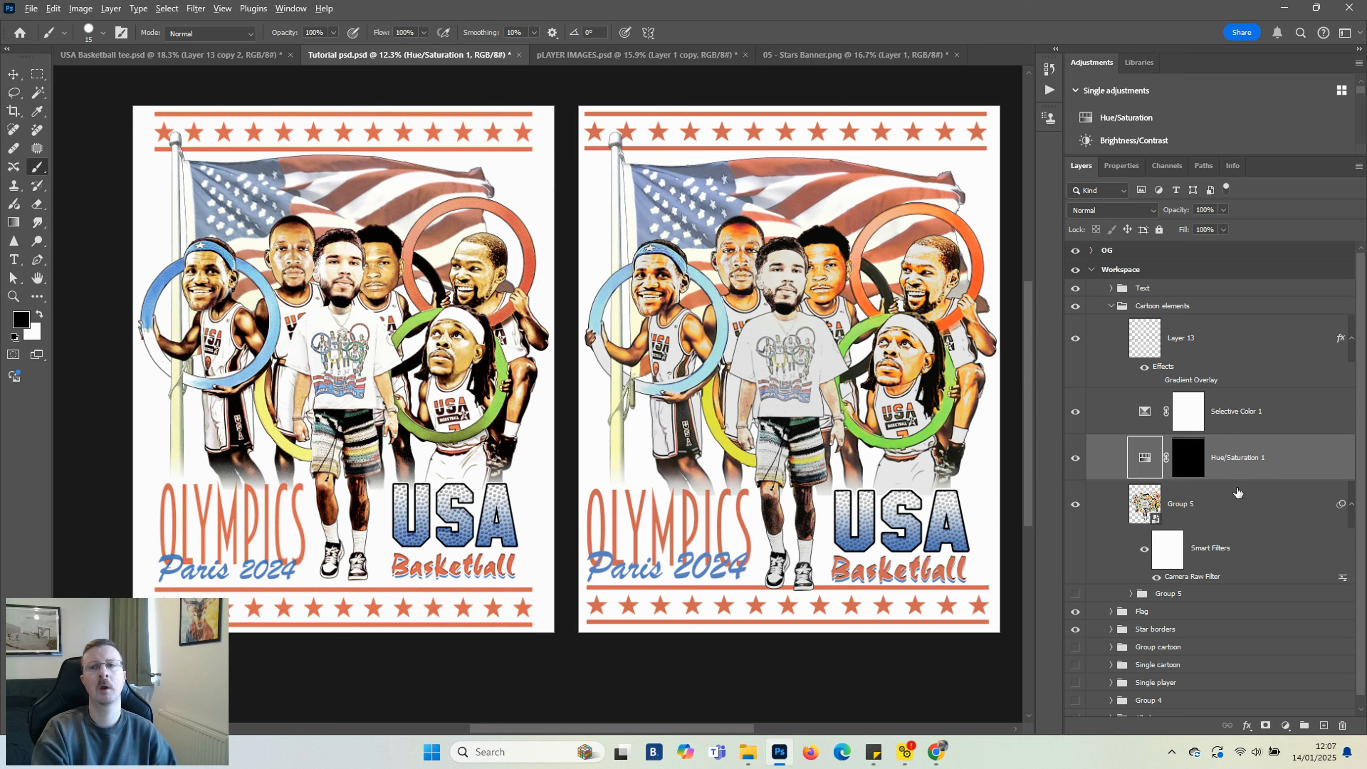
pyautogui.keyDown('alt'); pyautogui.click(1238, 479); pyautogui.keyUp('alt')
pyautogui.keyDown('alt'); pyautogui.click(1241, 434); pyautogui.keyUp('alt')
pyautogui.click(1205, 455)
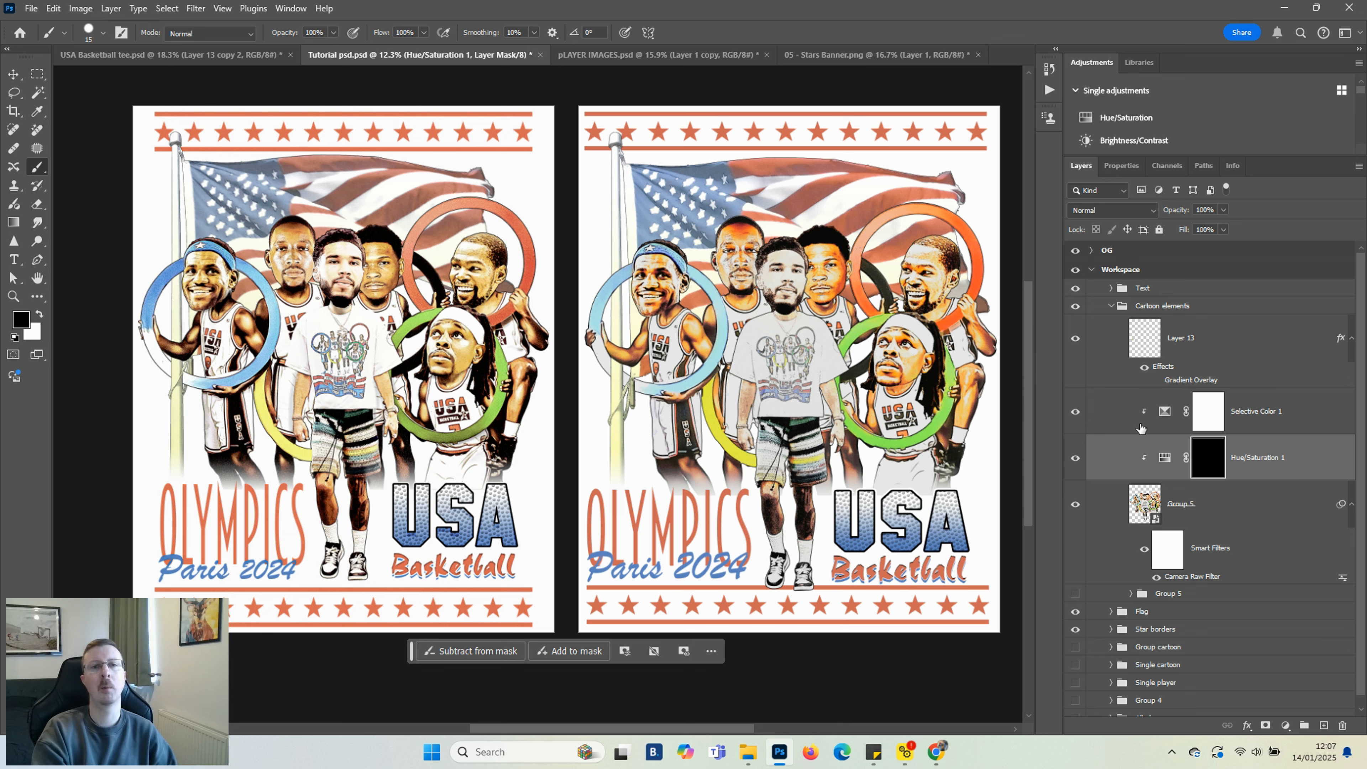
# Paint white with a soft round brush on the Hue/Saturation mask to reveal the adjustment over the blue ring around the left player
pyautogui.click(103, 33)
pyautogui.click(196, 216)
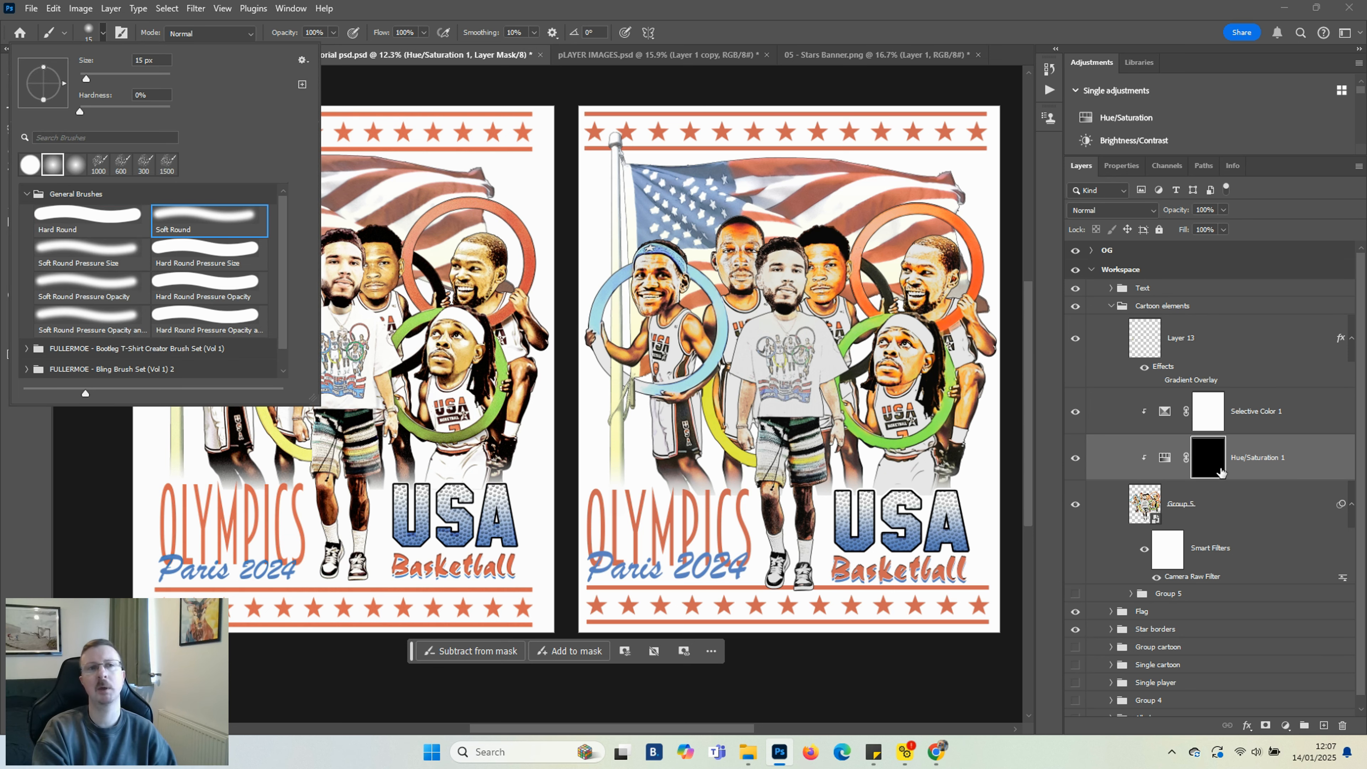
pyautogui.click(1217, 468)
pyautogui.scroll(6, 572, 338)
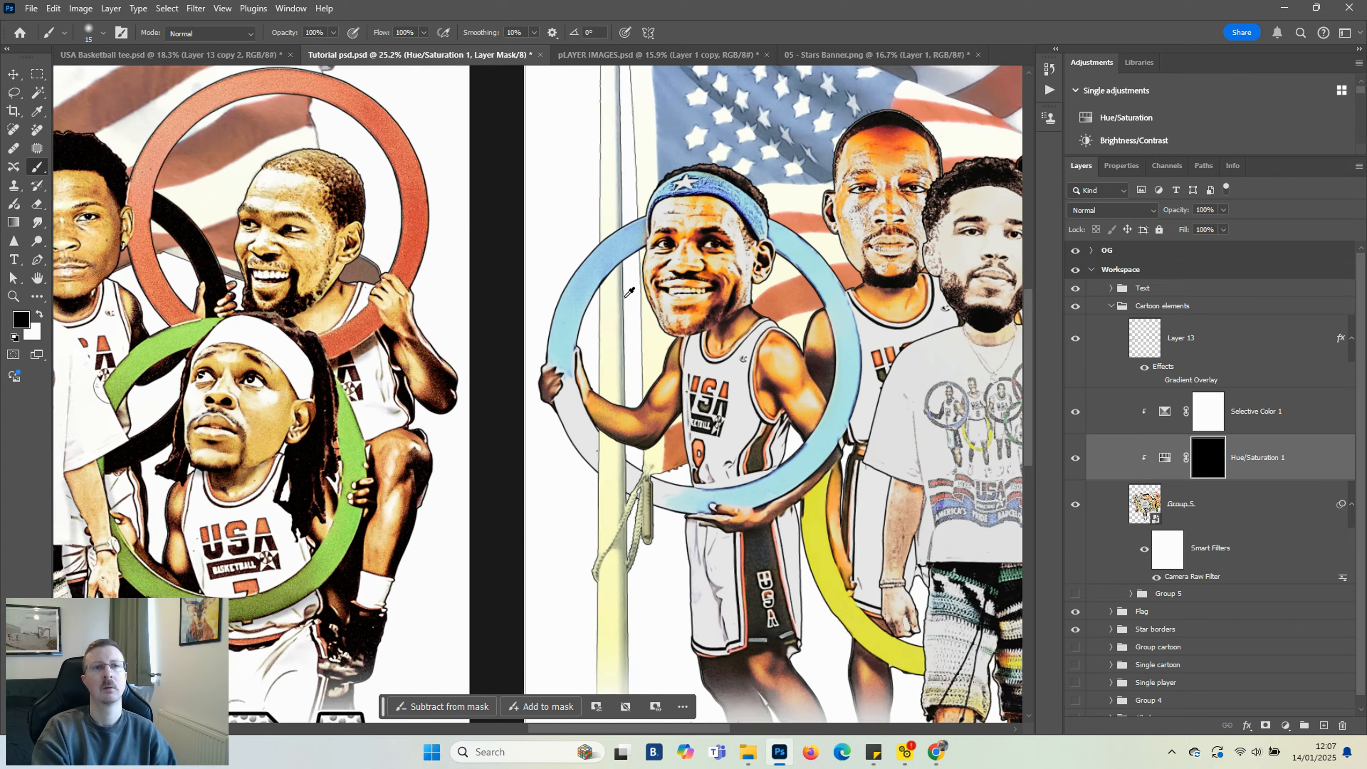
pyautogui.press('x')
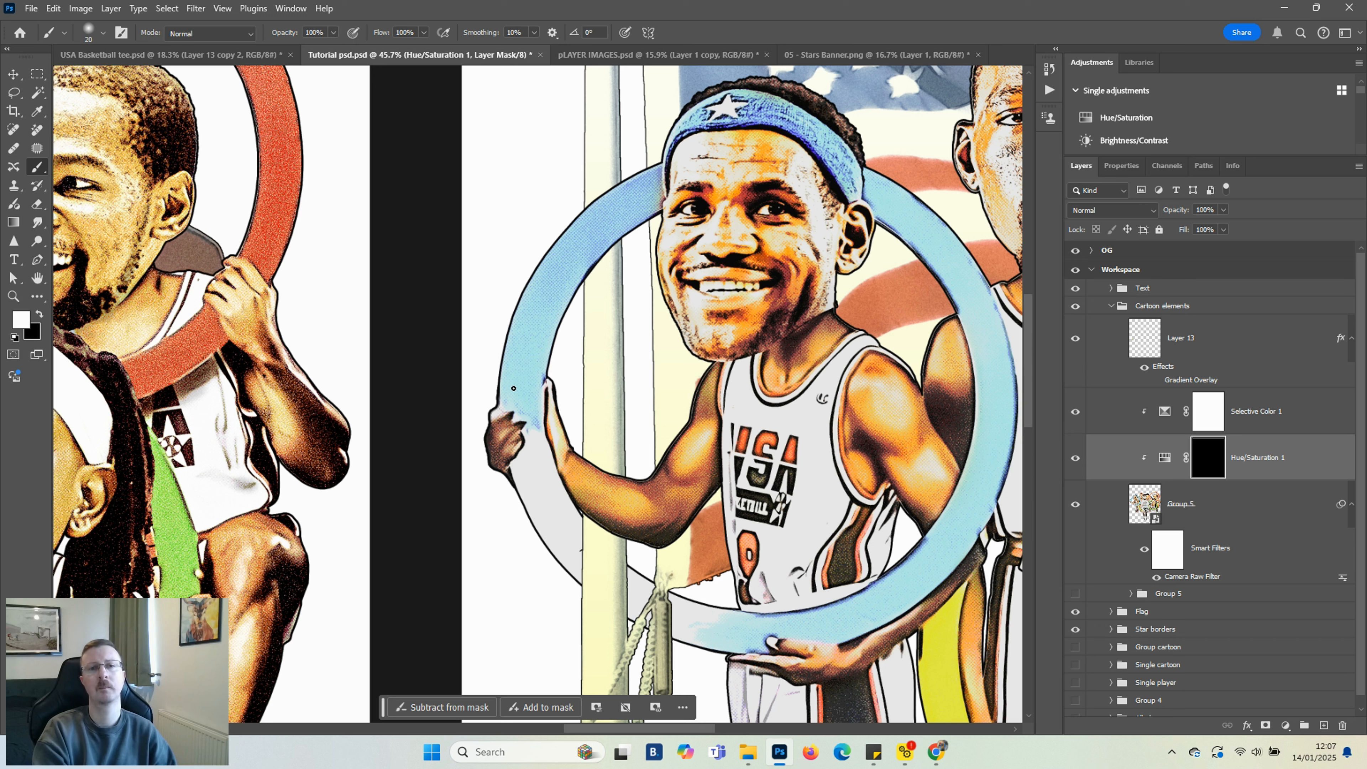
pyautogui.press(']')
pyautogui.press(']')
pyautogui.press(']')
pyautogui.press(']')
pyautogui.press(']')
pyautogui.press(']')
pyautogui.press(']')
pyautogui.press(']')
pyautogui.moveTo(522, 381)
pyautogui.mouseDown()
pyautogui.moveTo(533, 318)
pyautogui.moveTo(514, 399)
pyautogui.moveTo(550, 285)
pyautogui.moveTo(606, 206)
pyautogui.moveTo(635, 190)
pyautogui.moveTo(563, 241)
pyautogui.moveTo(524, 296)
pyautogui.moveTo(502, 414)
pyautogui.moveTo(536, 324)
pyautogui.moveTo(509, 416)
pyautogui.moveTo(570, 265)
pyautogui.moveTo(613, 208)
pyautogui.mouseUp()
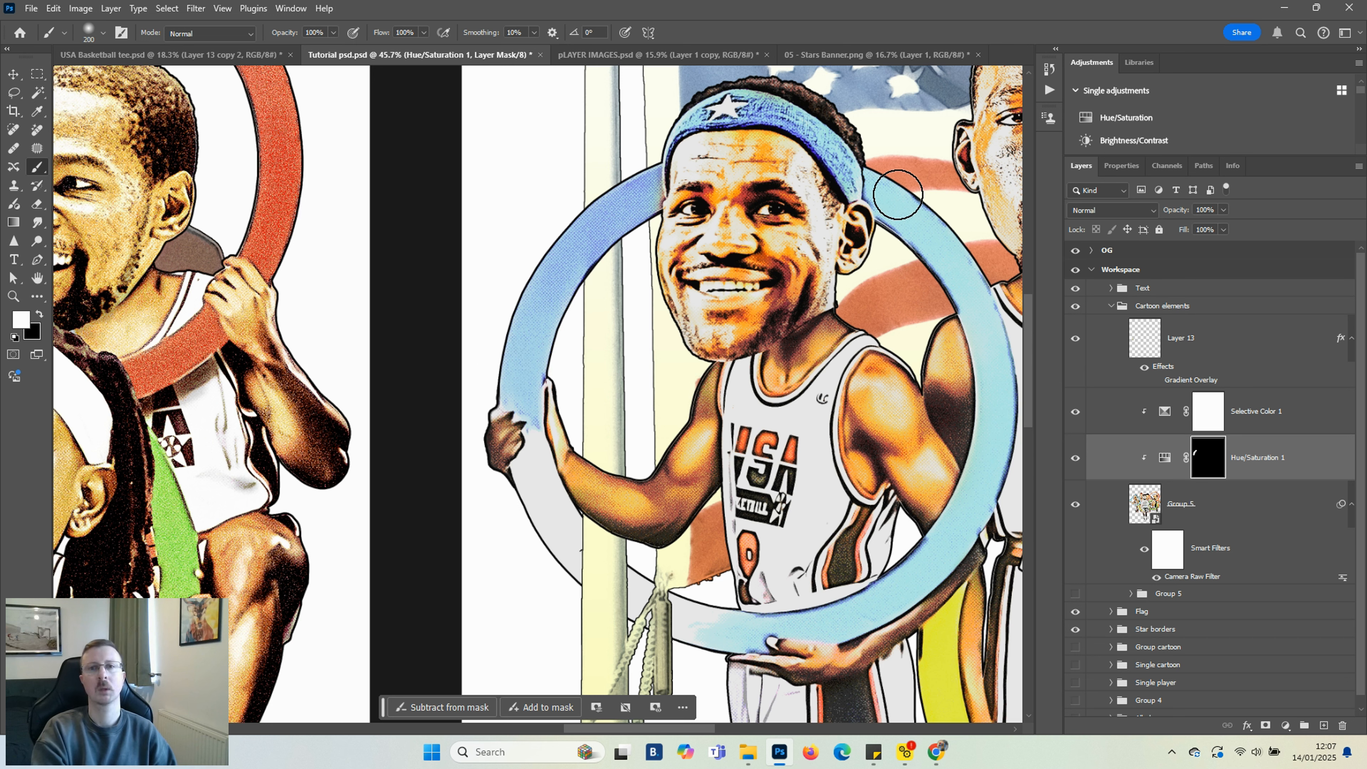
pyautogui.press('[')
pyautogui.press('[')
pyautogui.press('[')
pyautogui.moveTo(882, 191)
pyautogui.mouseDown()
pyautogui.moveTo(924, 245)
pyautogui.moveTo(896, 198)
pyautogui.moveTo(960, 268)
pyautogui.moveTo(876, 187)
pyautogui.moveTo(965, 275)
pyautogui.moveTo(934, 227)
pyautogui.moveTo(993, 326)
pyautogui.moveTo(994, 374)
pyautogui.moveTo(953, 264)
pyautogui.moveTo(986, 418)
pyautogui.moveTo(986, 307)
pyautogui.moveTo(991, 362)
pyautogui.moveTo(947, 528)
pyautogui.moveTo(991, 415)
pyautogui.moveTo(994, 428)
pyautogui.moveTo(923, 570)
pyautogui.moveTo(979, 483)
pyautogui.moveTo(912, 579)
pyautogui.moveTo(970, 515)
pyautogui.moveTo(870, 603)
pyautogui.moveTo(938, 557)
pyautogui.moveTo(779, 627)
pyautogui.moveTo(888, 605)
pyautogui.moveTo(767, 622)
pyautogui.moveTo(921, 593)
pyautogui.moveTo(786, 619)
pyautogui.mouseUp()
pyautogui.press(']')
pyautogui.press(']')
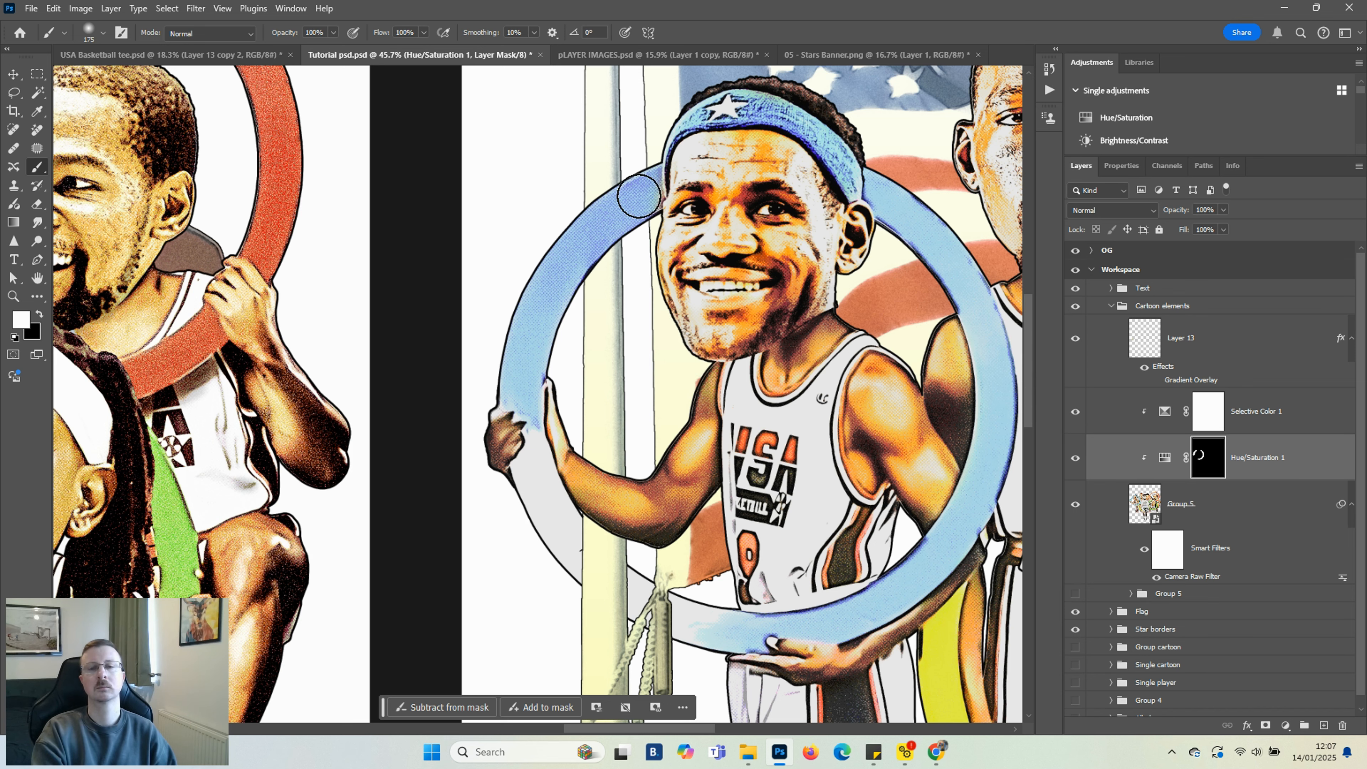
# Toggle the Hue/Saturation layer's visibility to compare the ring with and without the adjustment
pyautogui.scroll(-5, 558, 274)
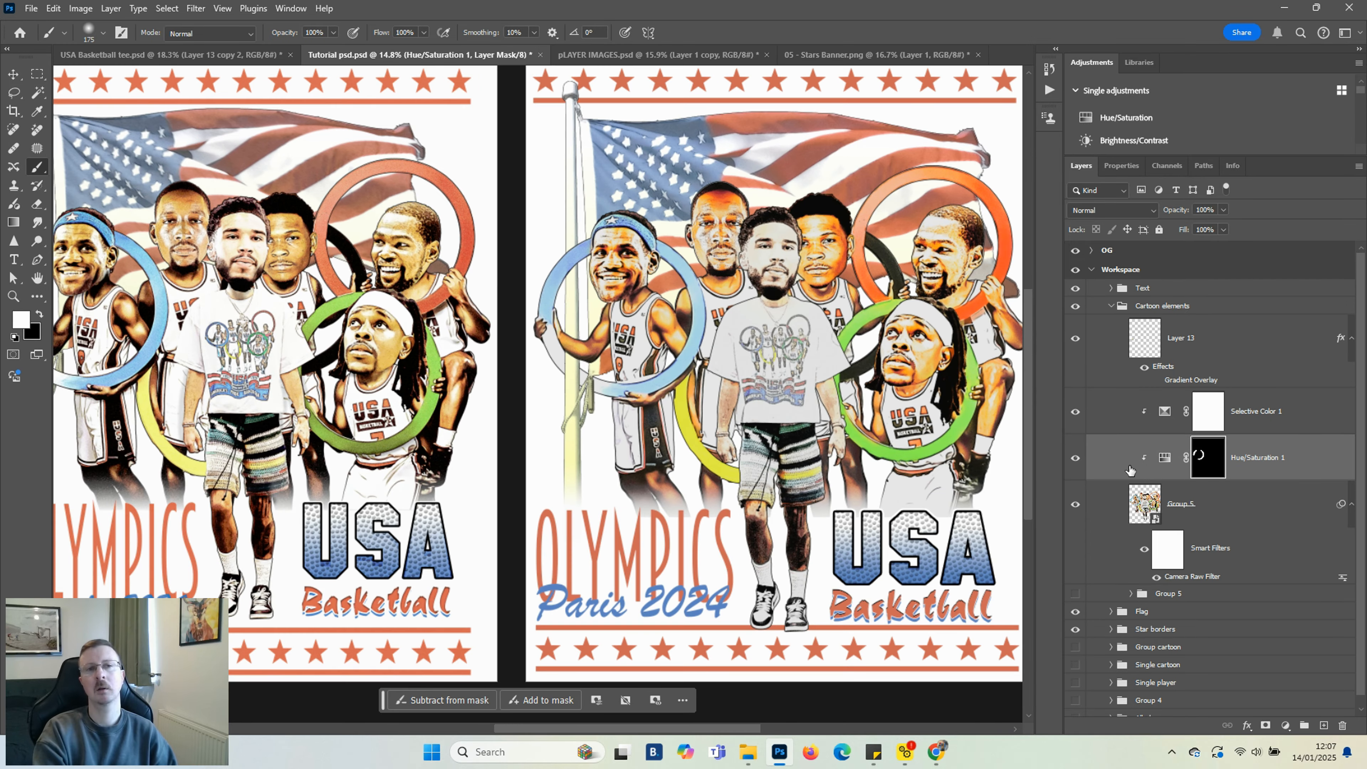
pyautogui.click(1076, 458)
pyautogui.click(1076, 458)
pyautogui.scroll(-1, 593, 437)
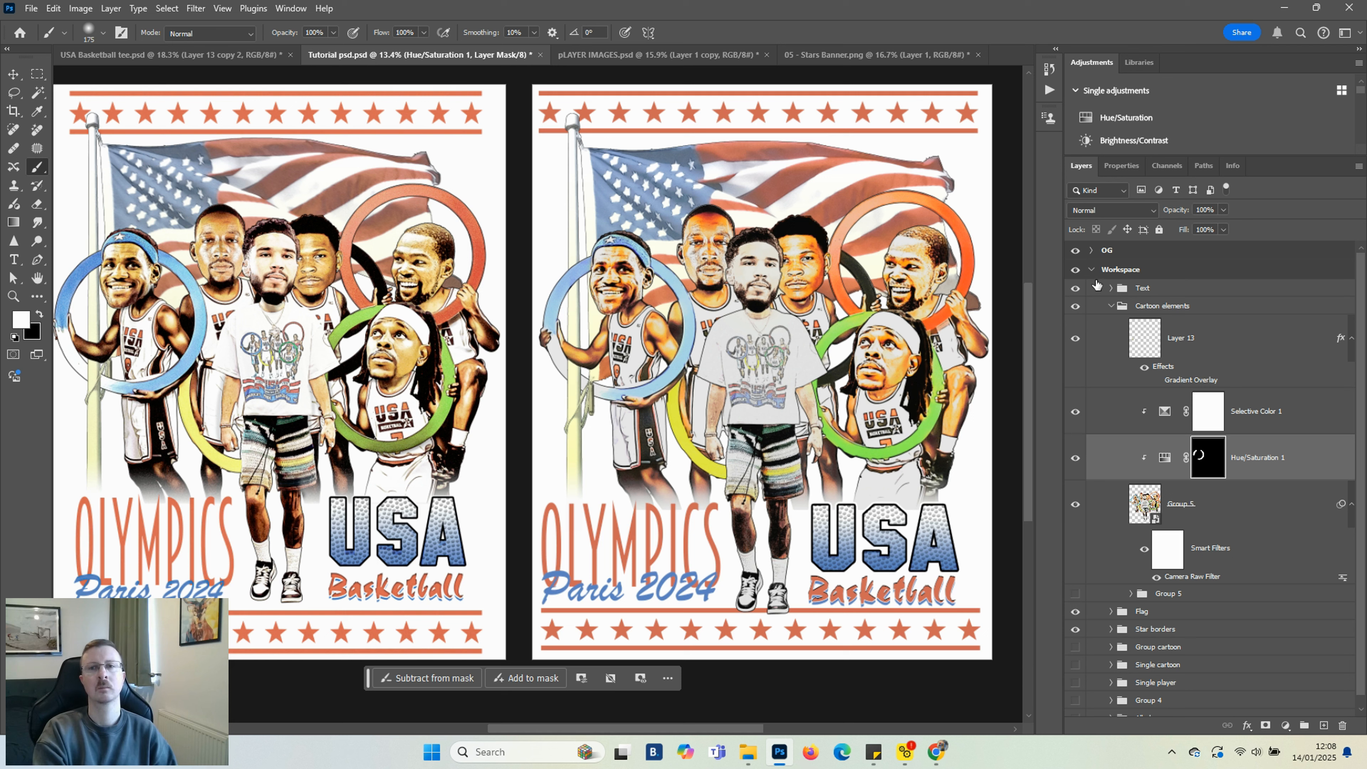
# Group the Text, Cartoon elements, Flag and Star borders groups into a new group named Complete composition
pyautogui.click(1091, 270)
pyautogui.click(1091, 270)
pyautogui.click(1111, 288)
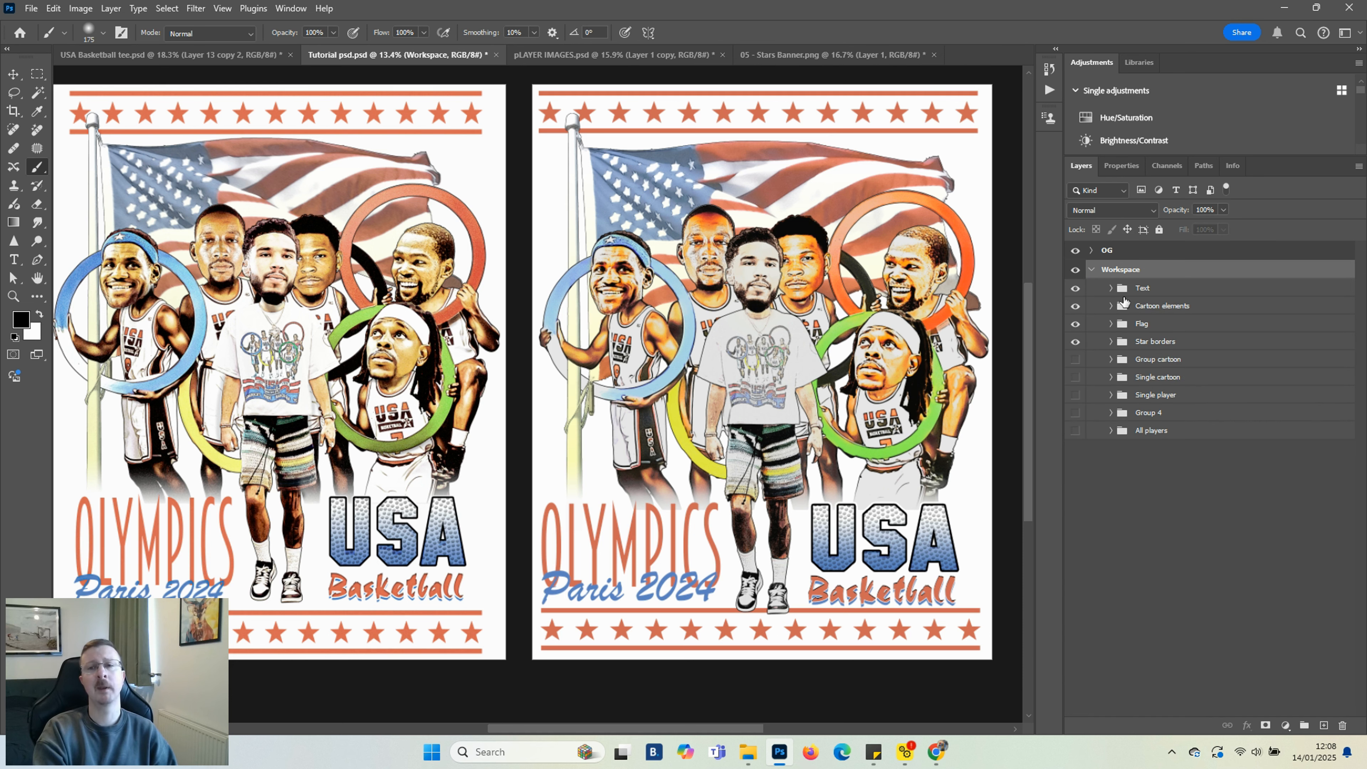
pyautogui.click(1143, 289)
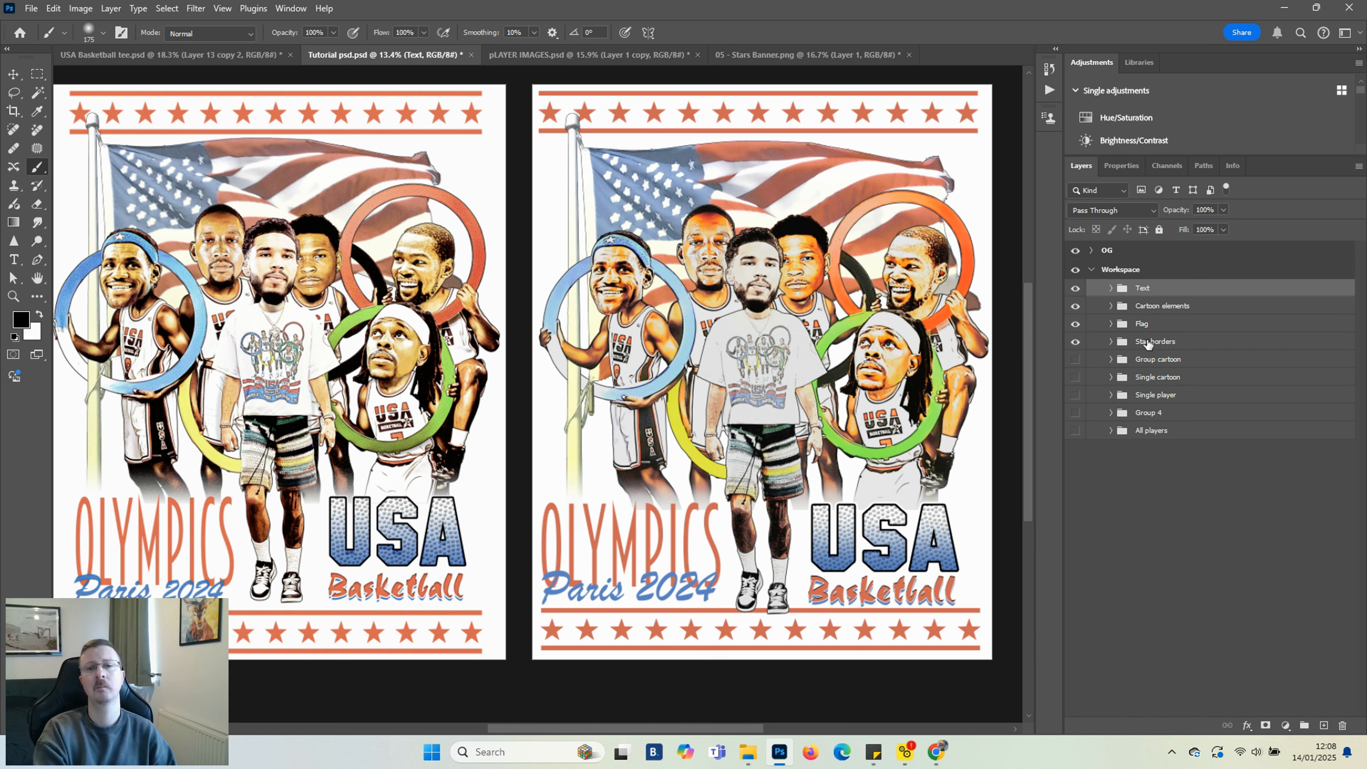
pyautogui.keyDown('shift'); pyautogui.click(1149, 345); pyautogui.keyUp('shift')
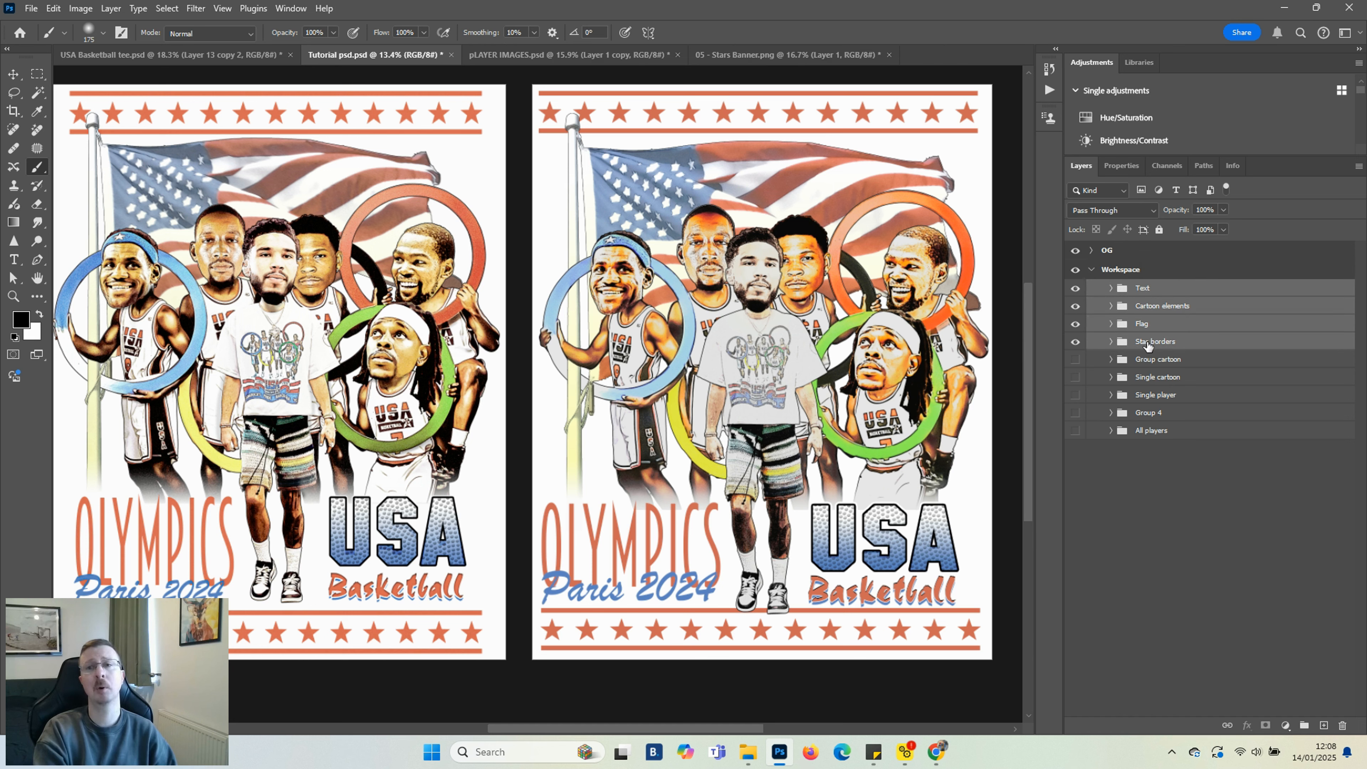
pyautogui.hotkey('ctrl', 'g')
pyautogui.doubleClick(1148, 288)
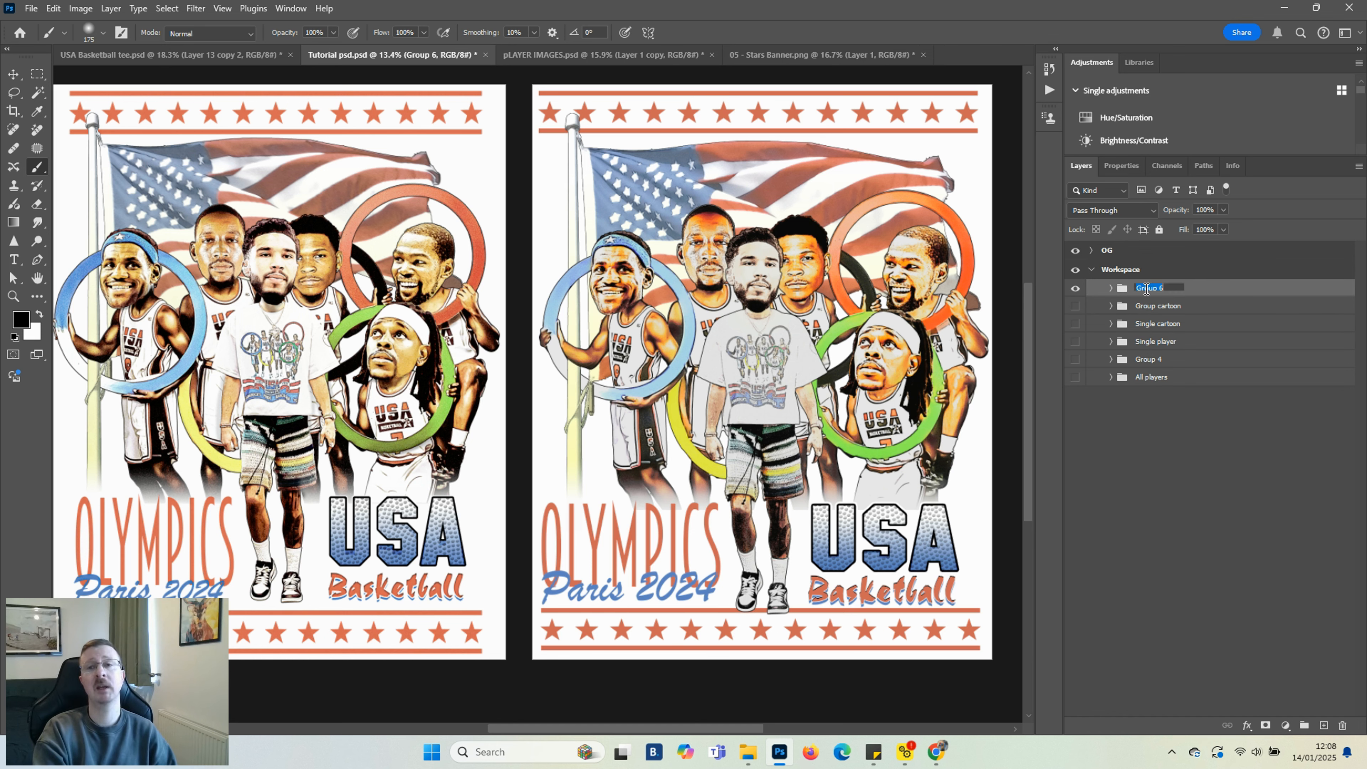
pyautogui.write('Co')
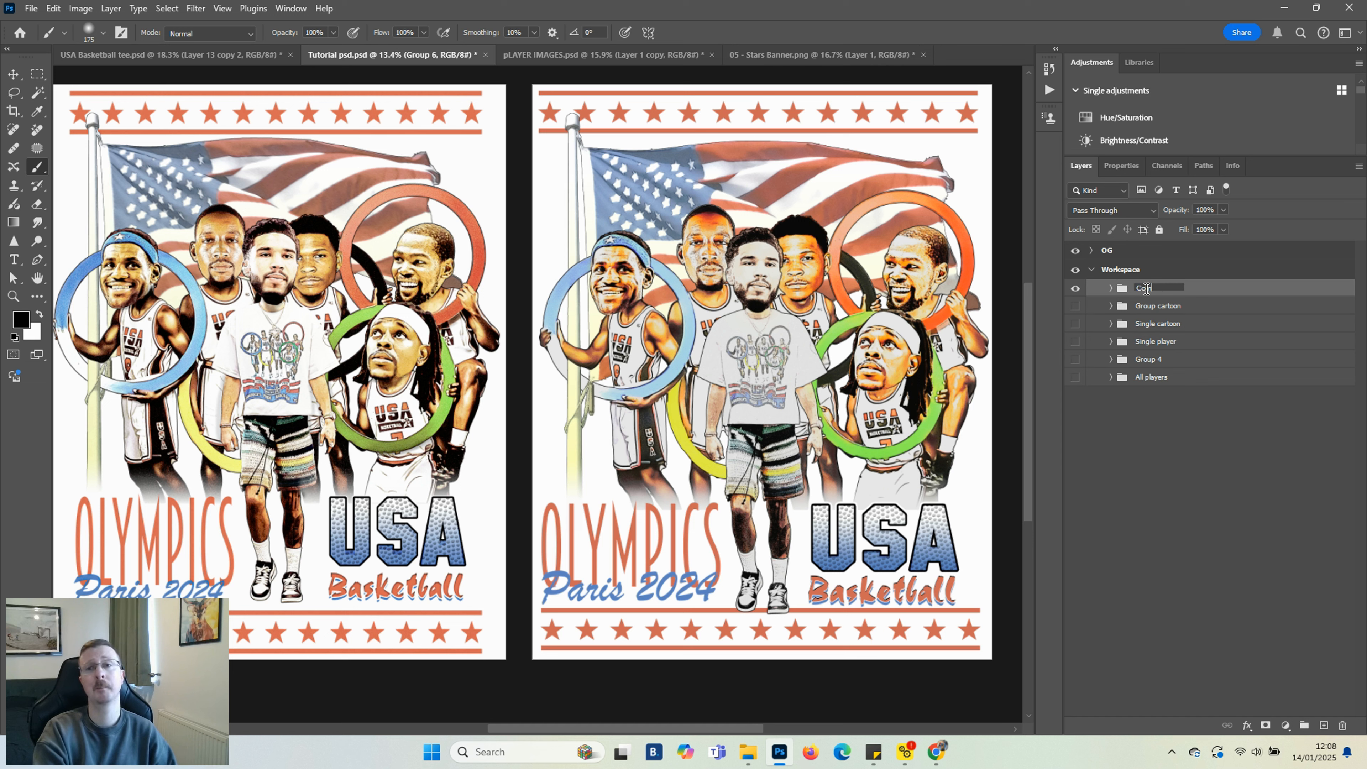
pyautogui.write('mplete copmposition')
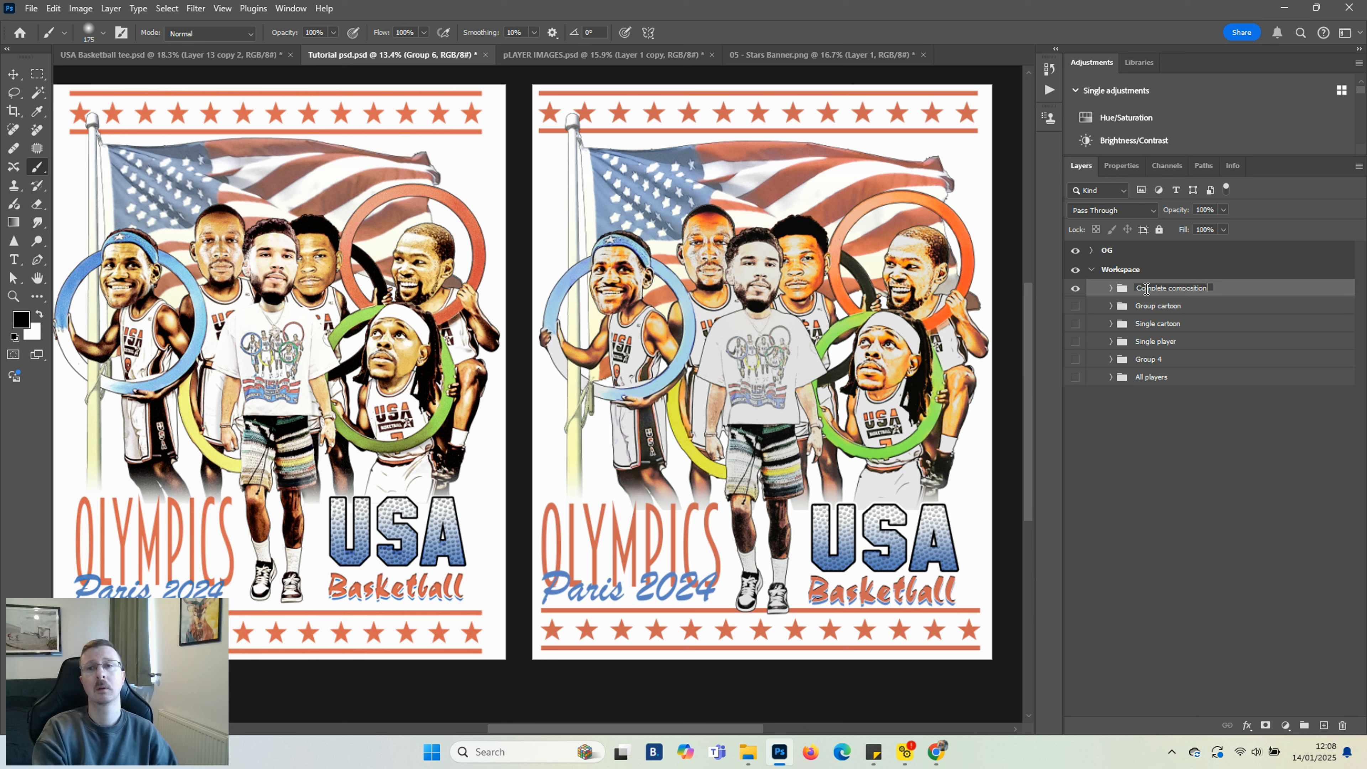
pyautogui.press('Return')
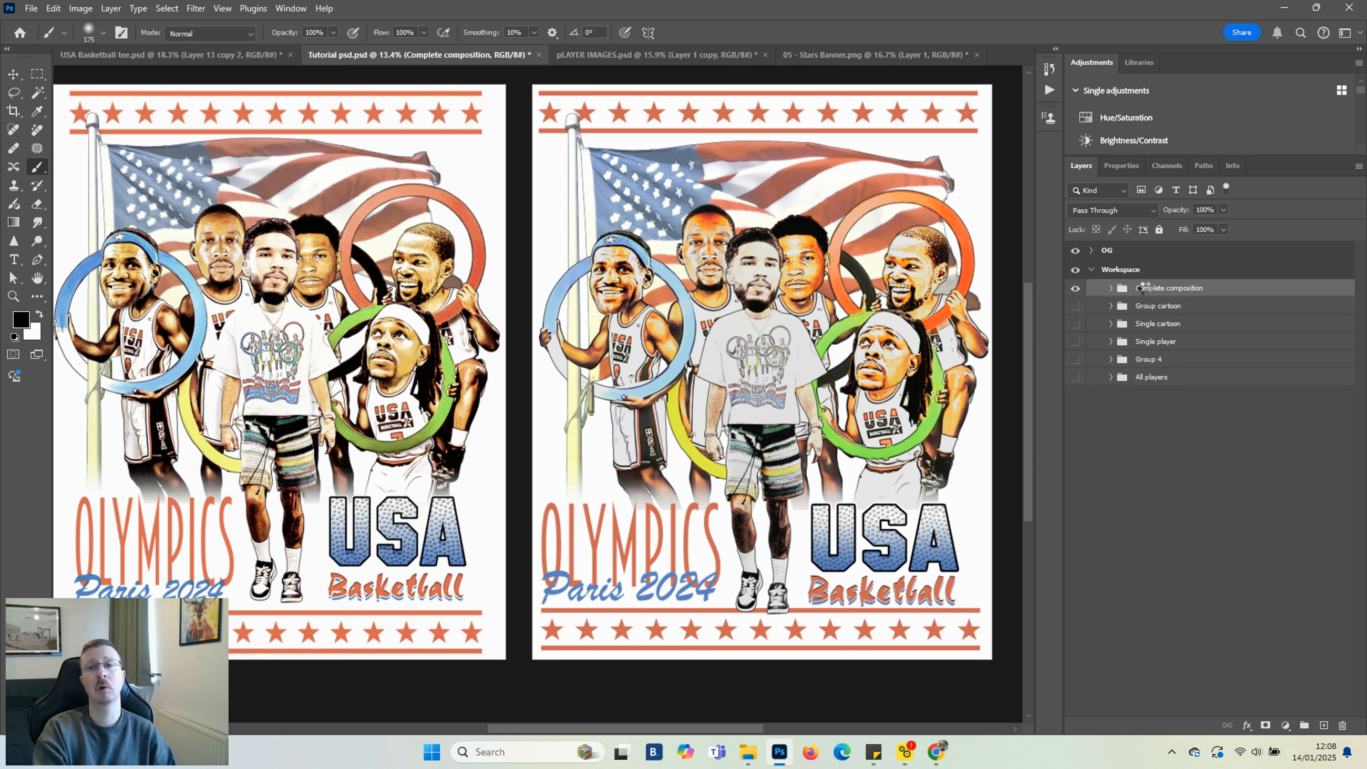
# Merge a copy of the Complete composition group into one layer and convert it to a smart object
pyautogui.click(1079, 306)
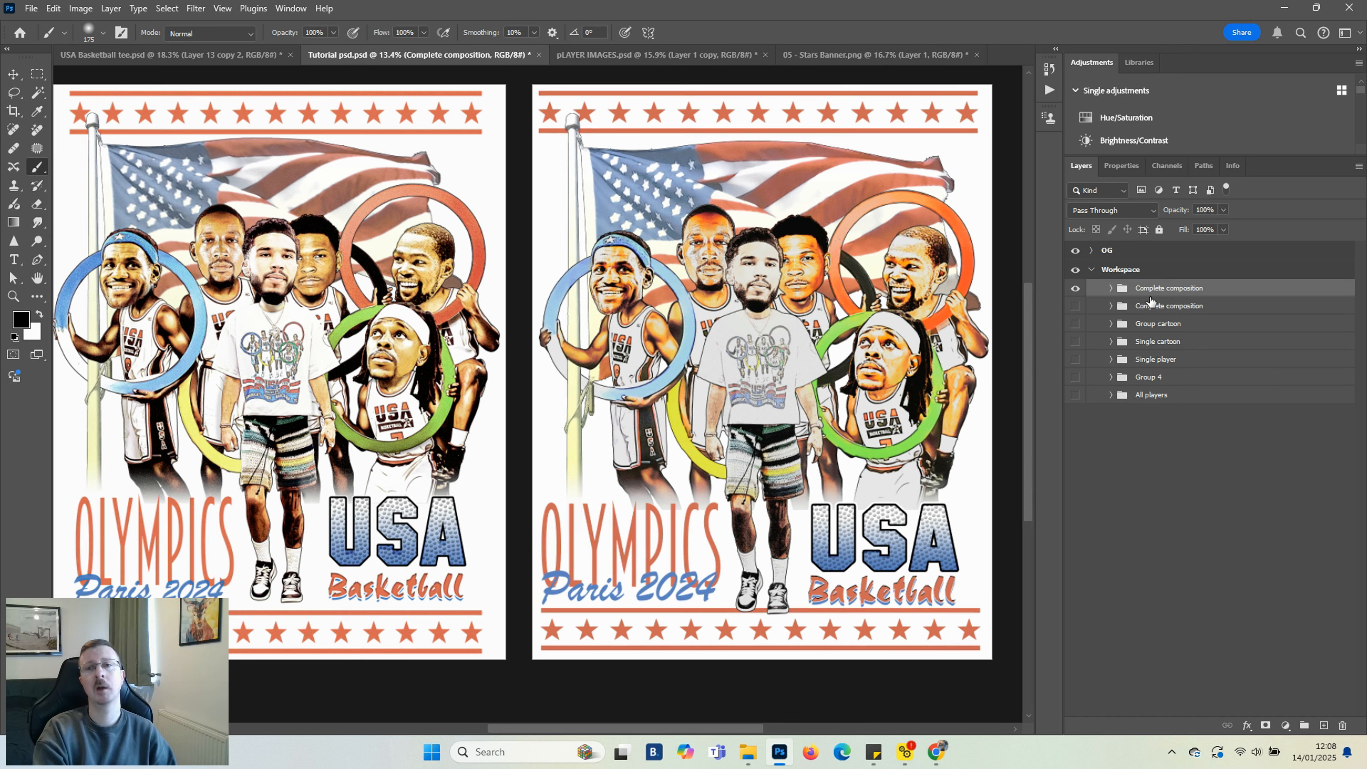
pyautogui.rightClick(1154, 289)
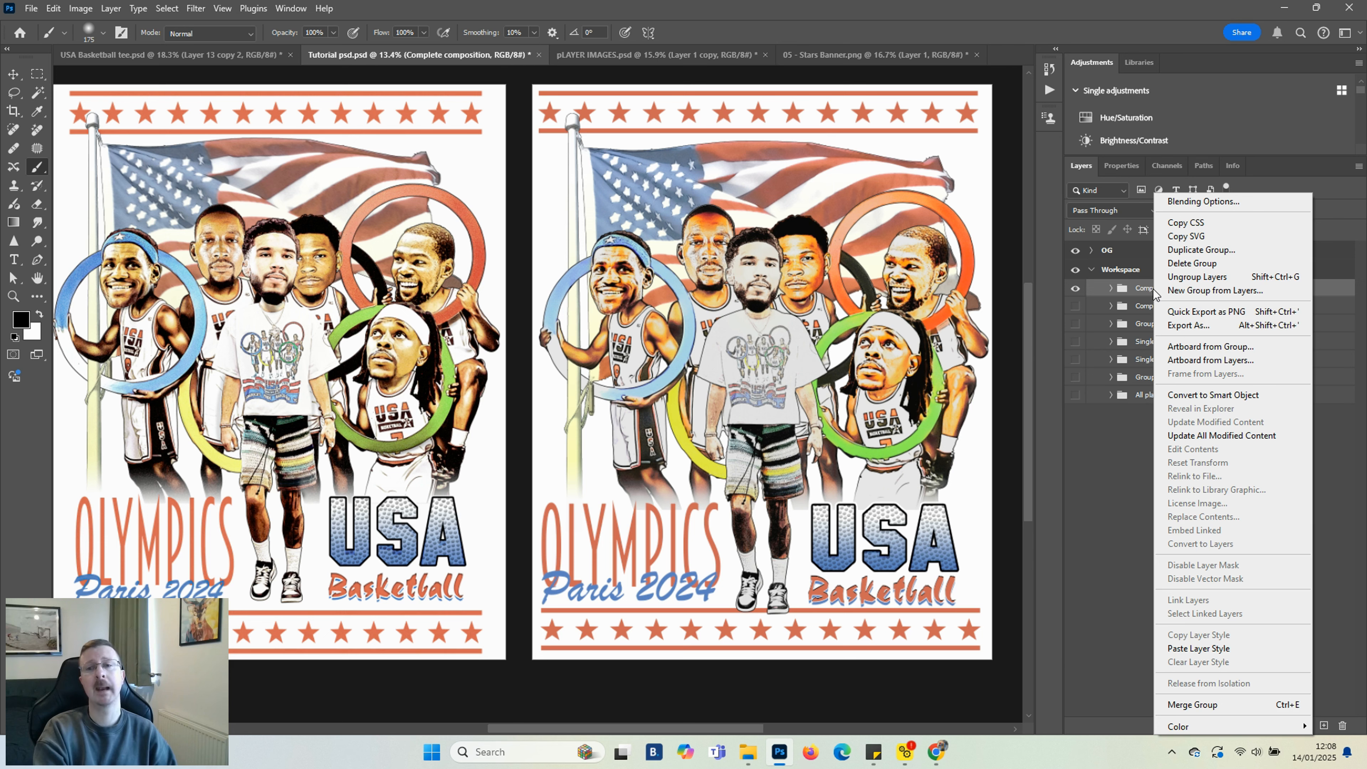
pyautogui.click(1195, 706)
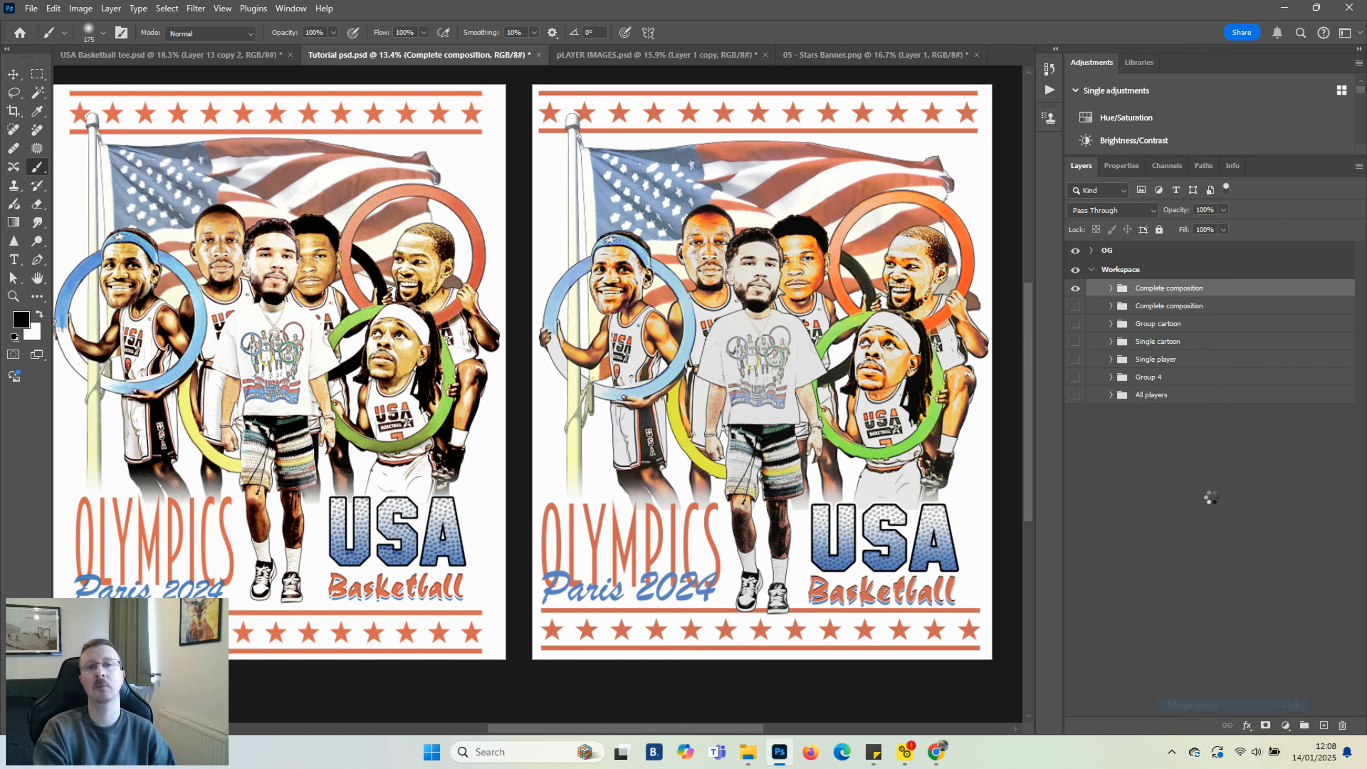
pyautogui.rightClick(1186, 308)
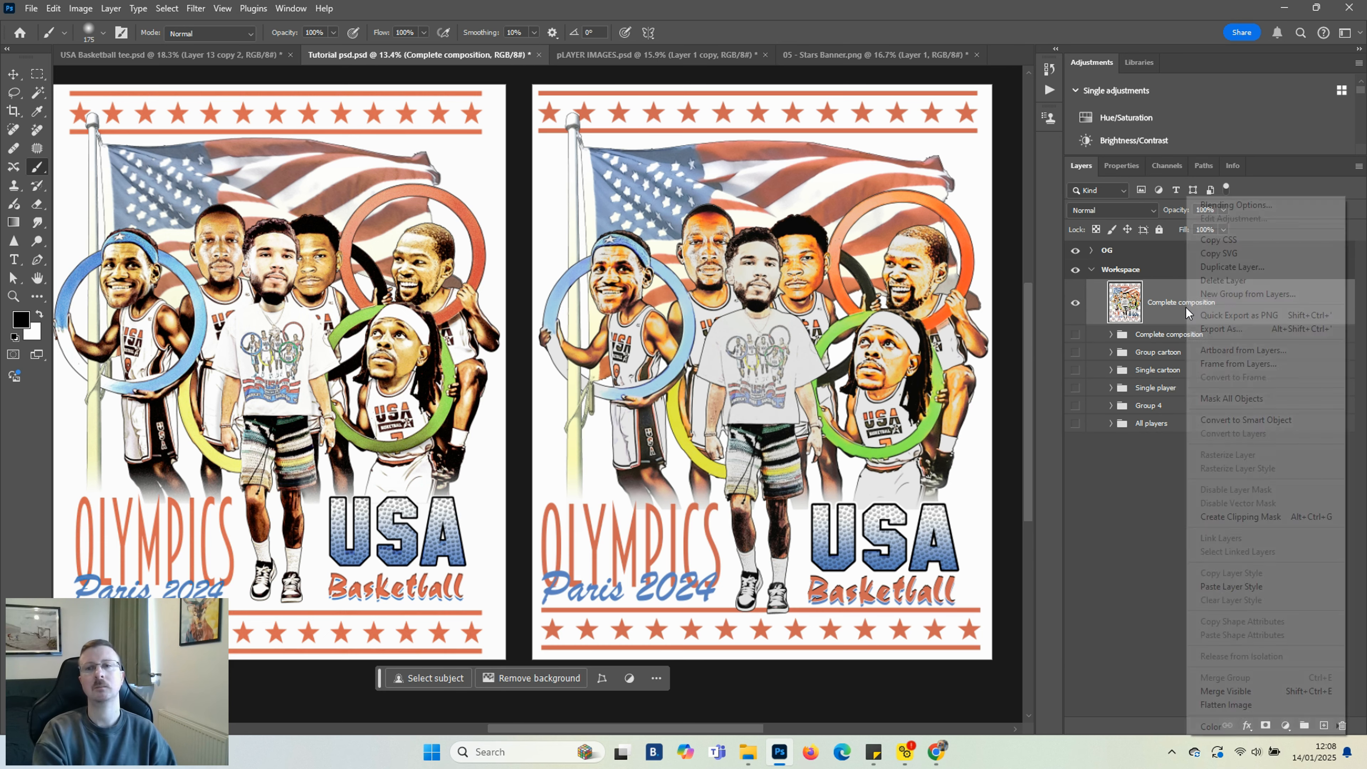
pyautogui.click(1231, 421)
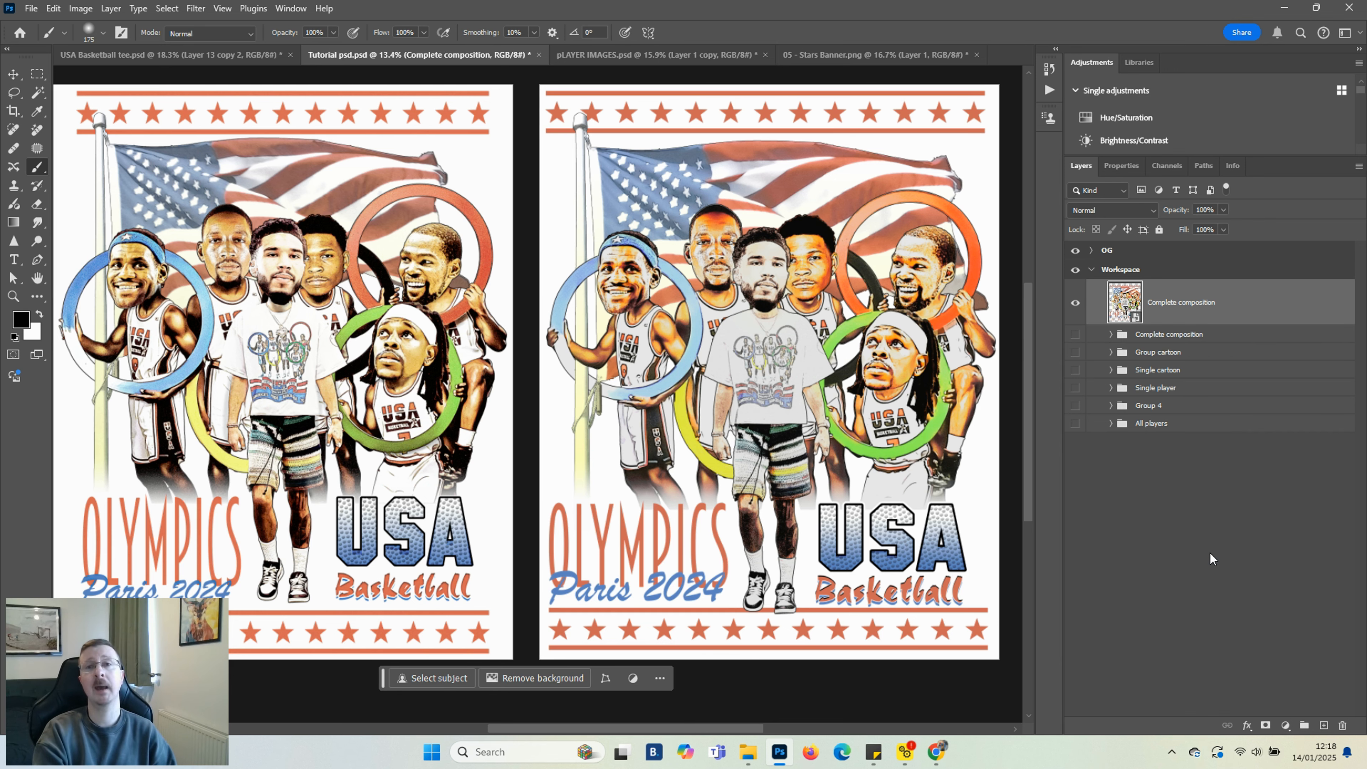
# Apply a Camera Raw Filter to the merged smart object using the Vintage 04 profile at amount 37
pyautogui.click(195, 9)
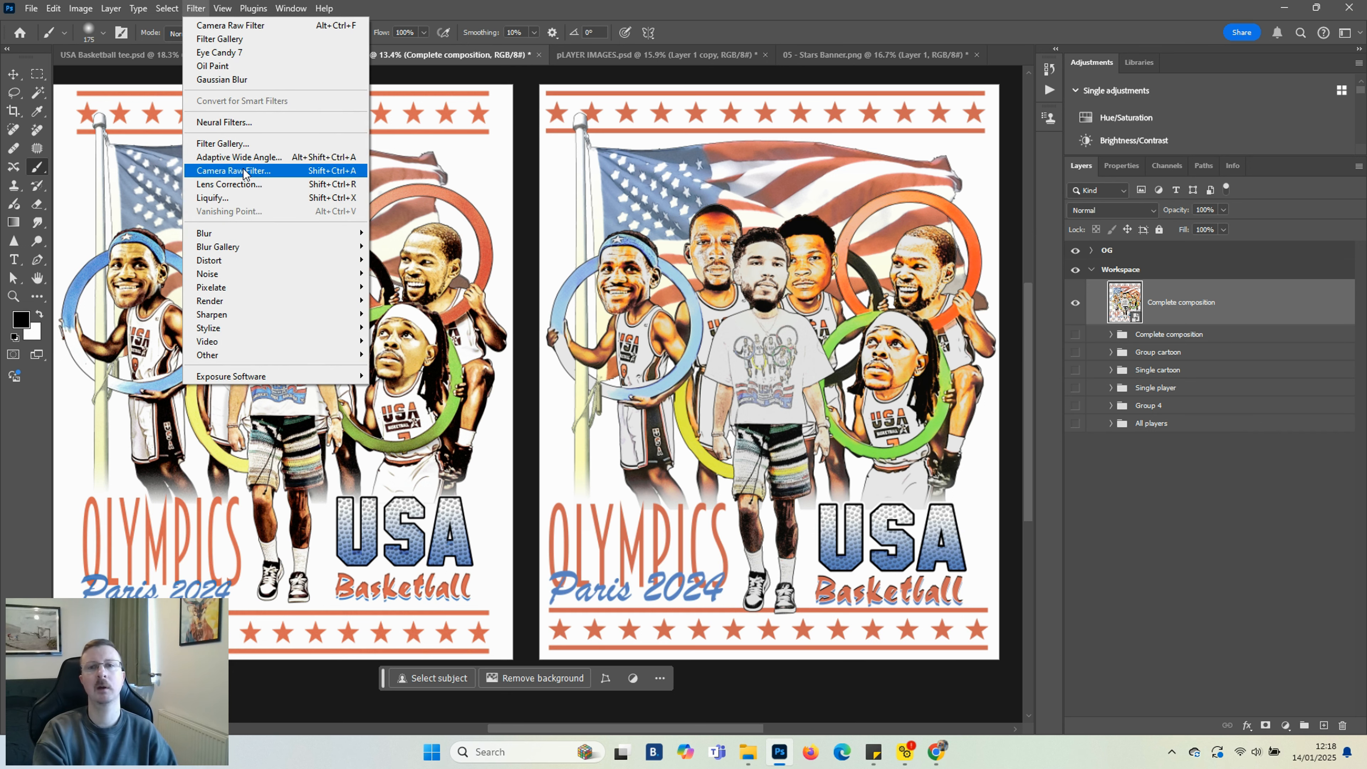
pyautogui.click(243, 171)
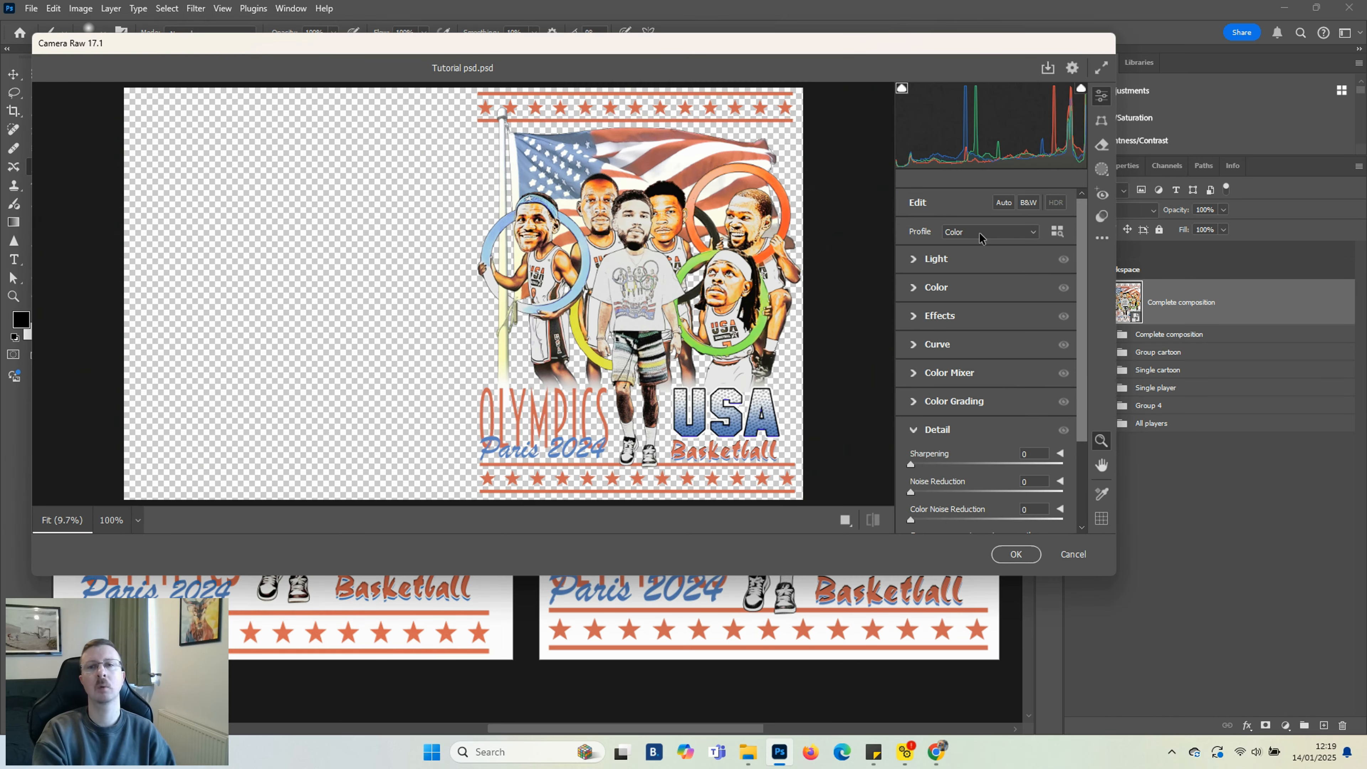
pyautogui.click(980, 233)
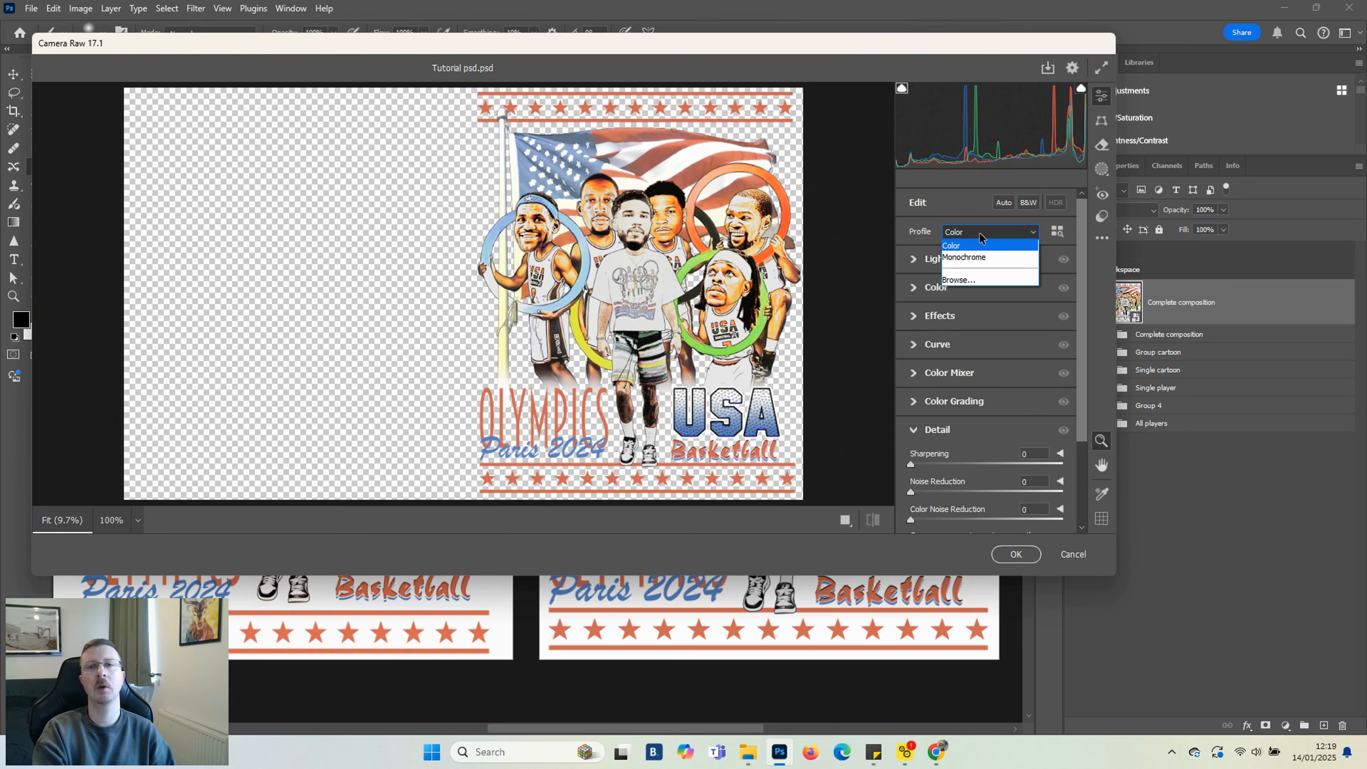
pyautogui.click(966, 281)
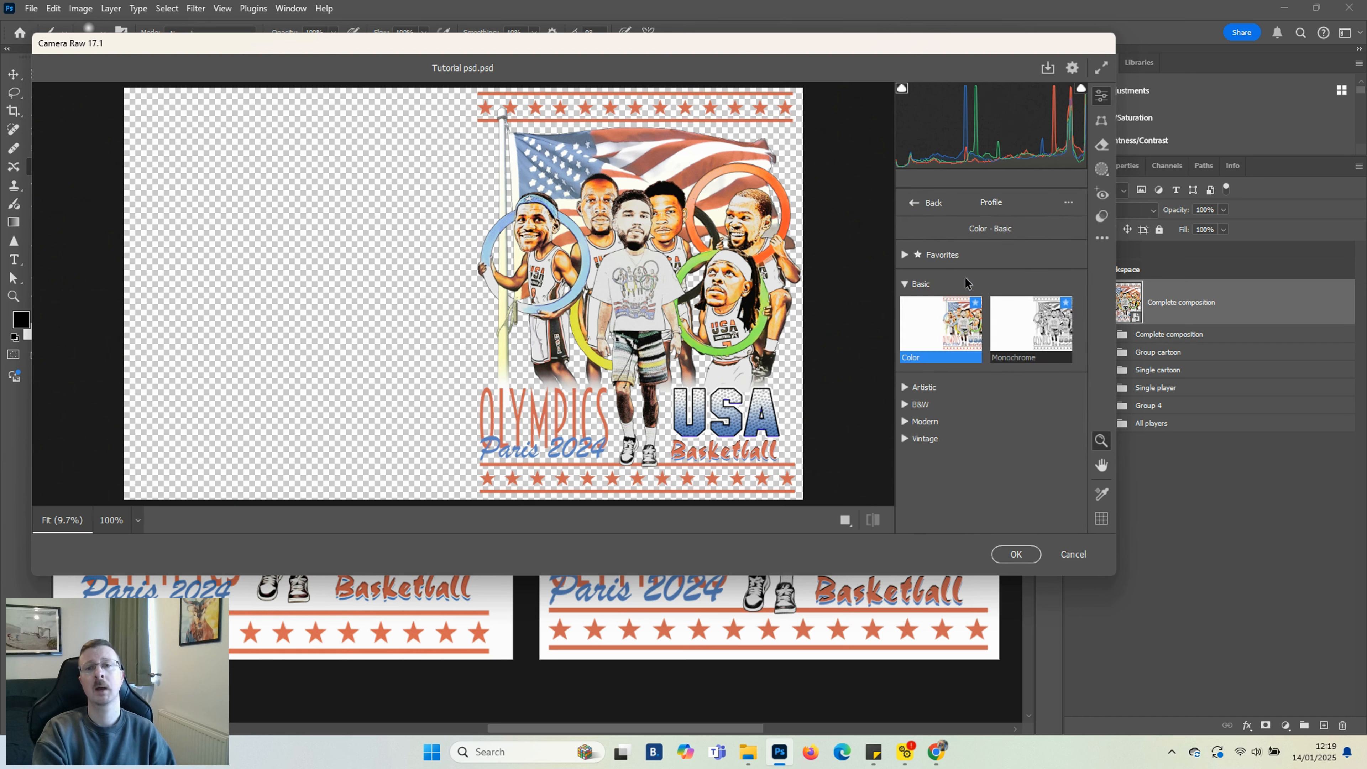
pyautogui.click(905, 439)
pyautogui.click(1022, 482)
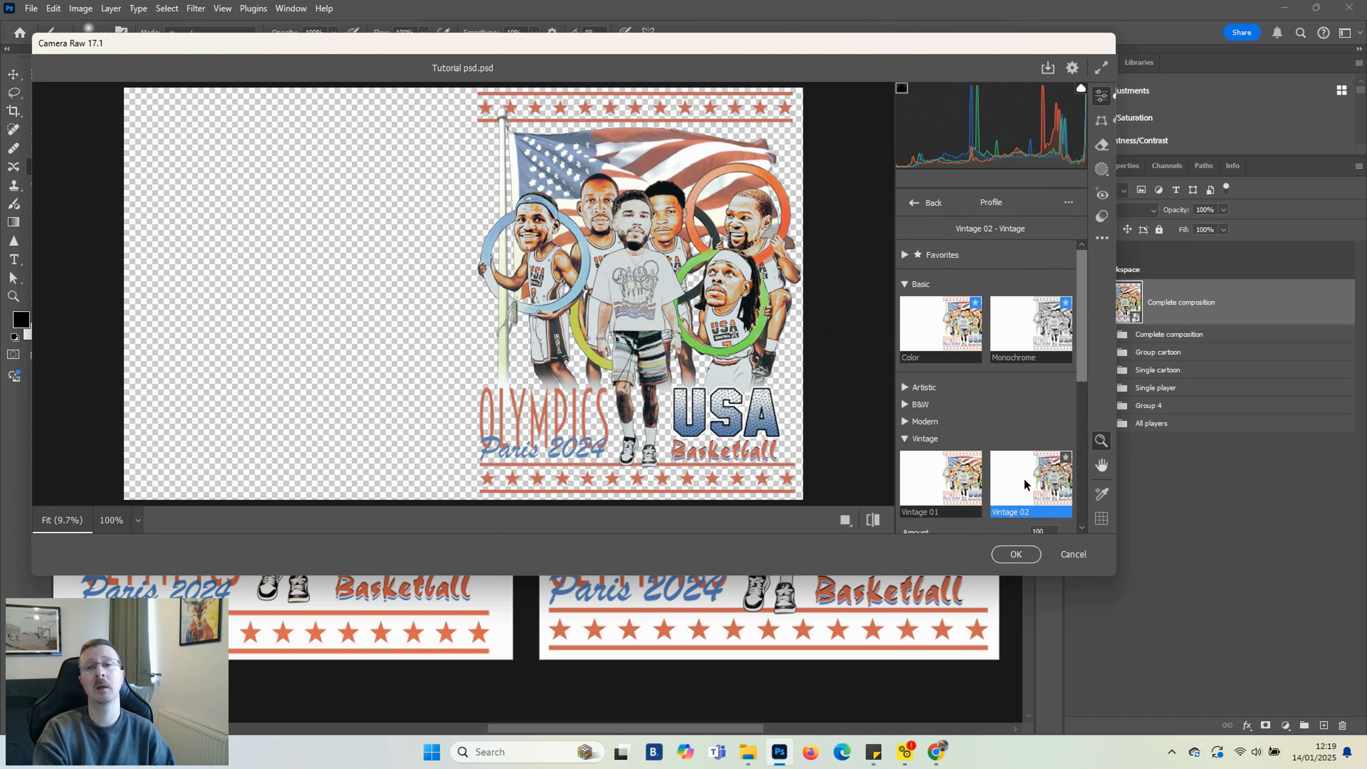
pyautogui.scroll(-3, 1021, 478)
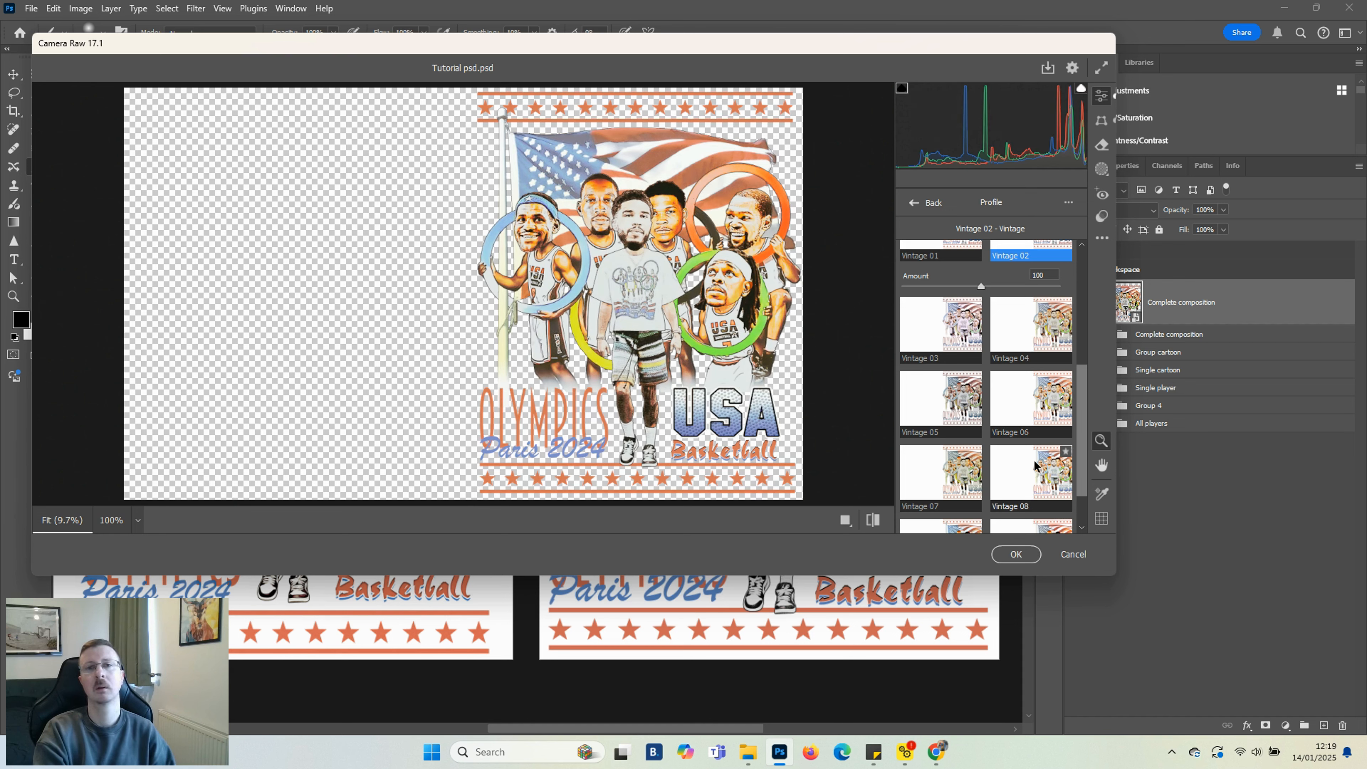
pyautogui.scroll(-1, 1034, 464)
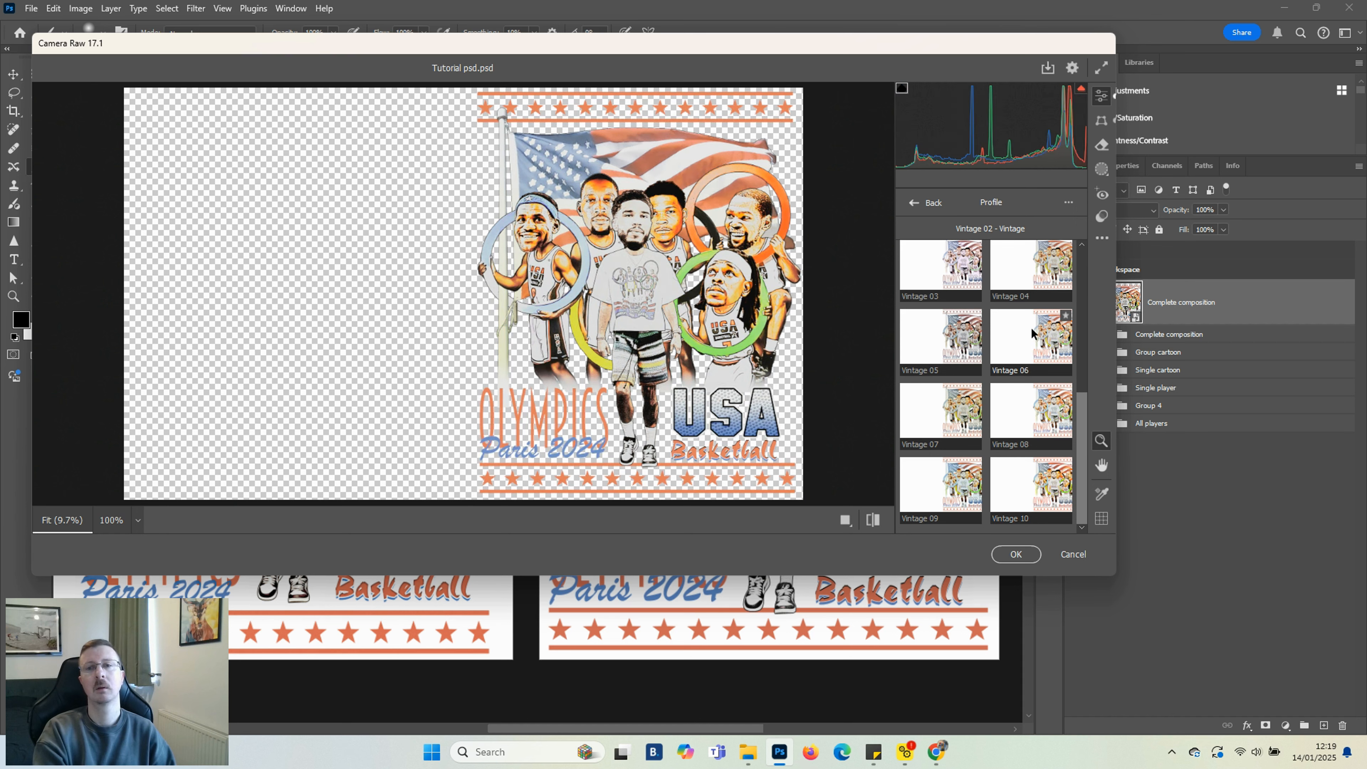
pyautogui.click(1030, 266)
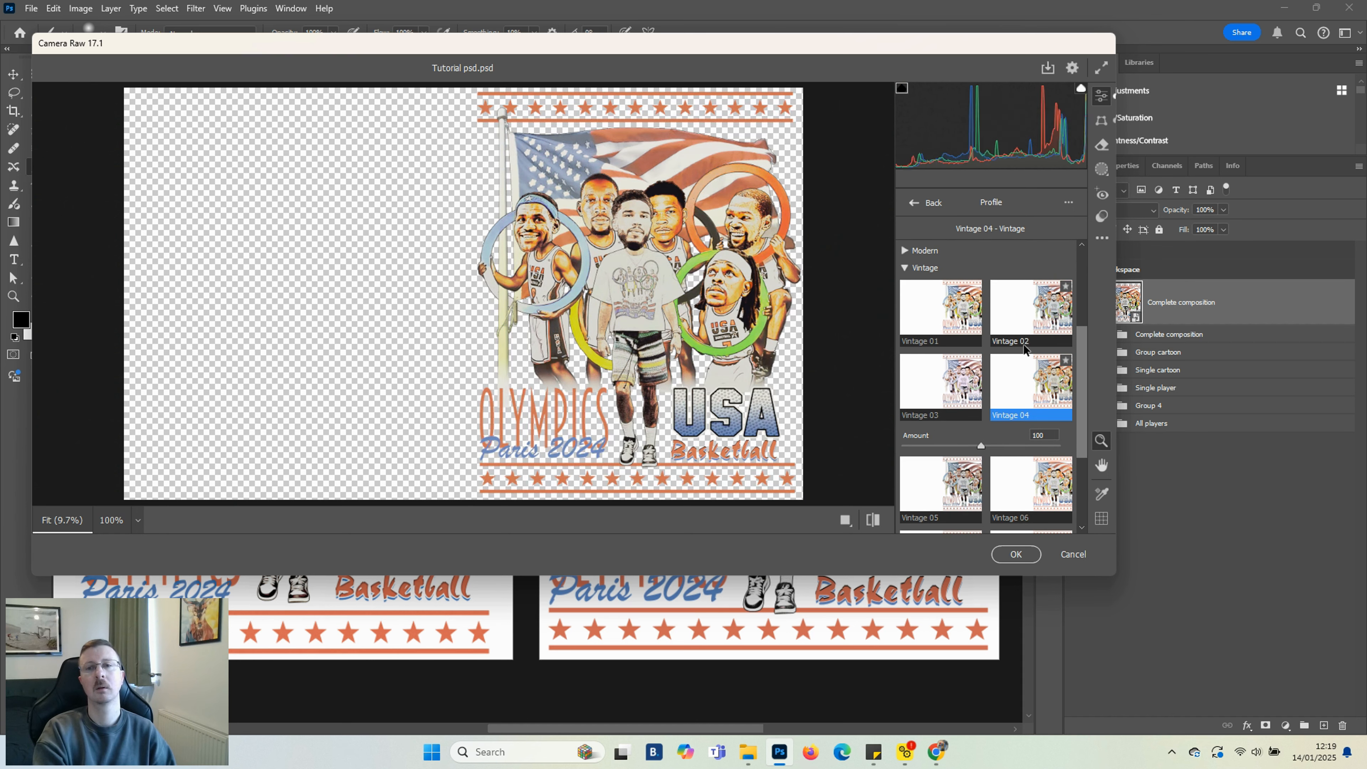
pyautogui.moveTo(981, 447); pyautogui.dragTo(924, 448)
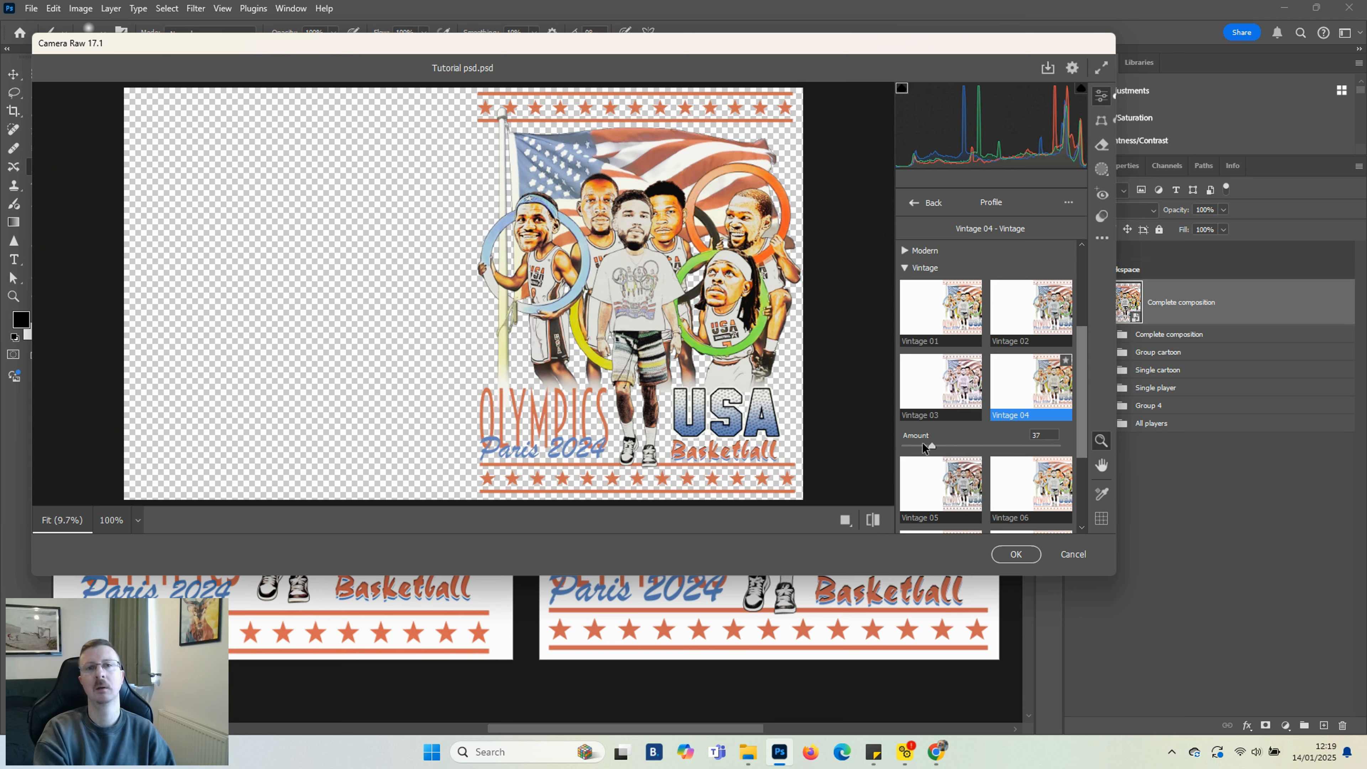
pyautogui.click(1016, 554)
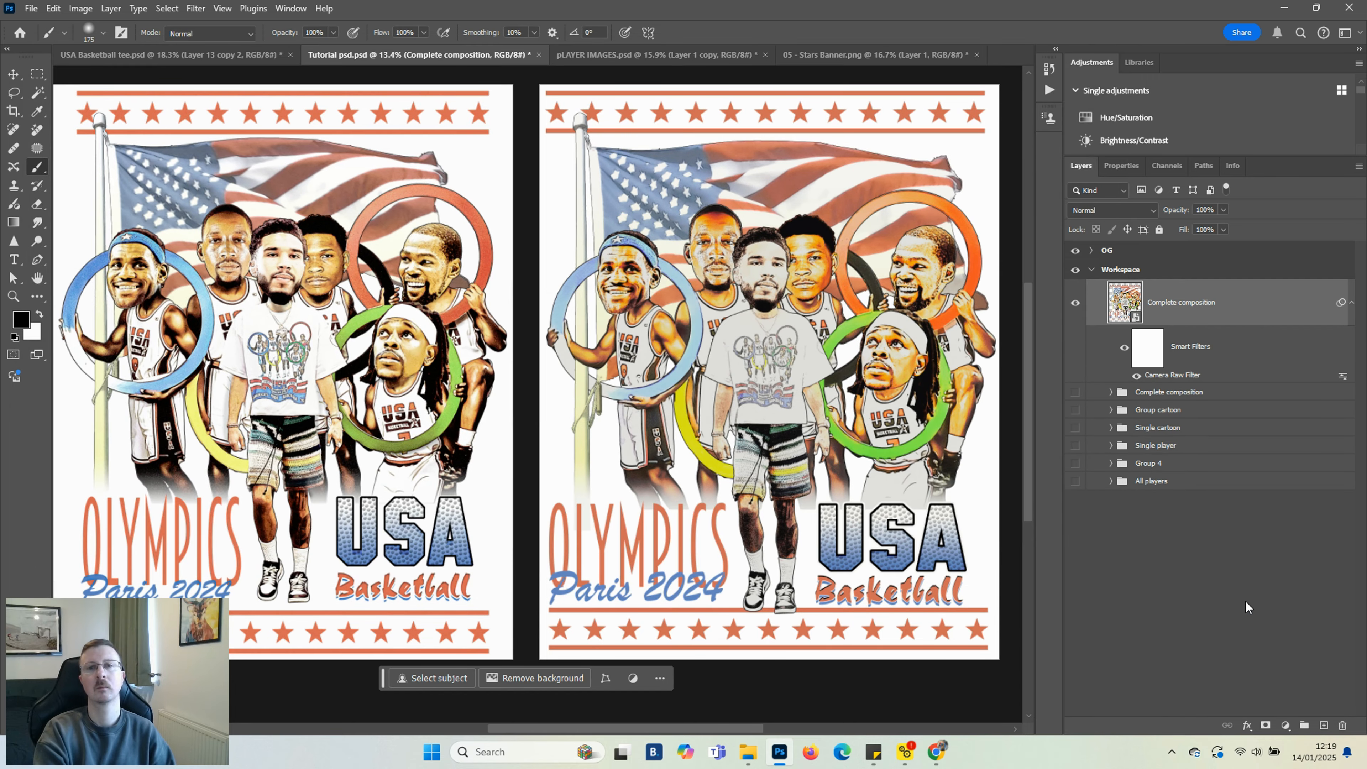
# Add a Color Balance adjustment layer with Midtones set to Cyan-Red +20 and Yellow-Blue +4
pyautogui.click(1124, 349)
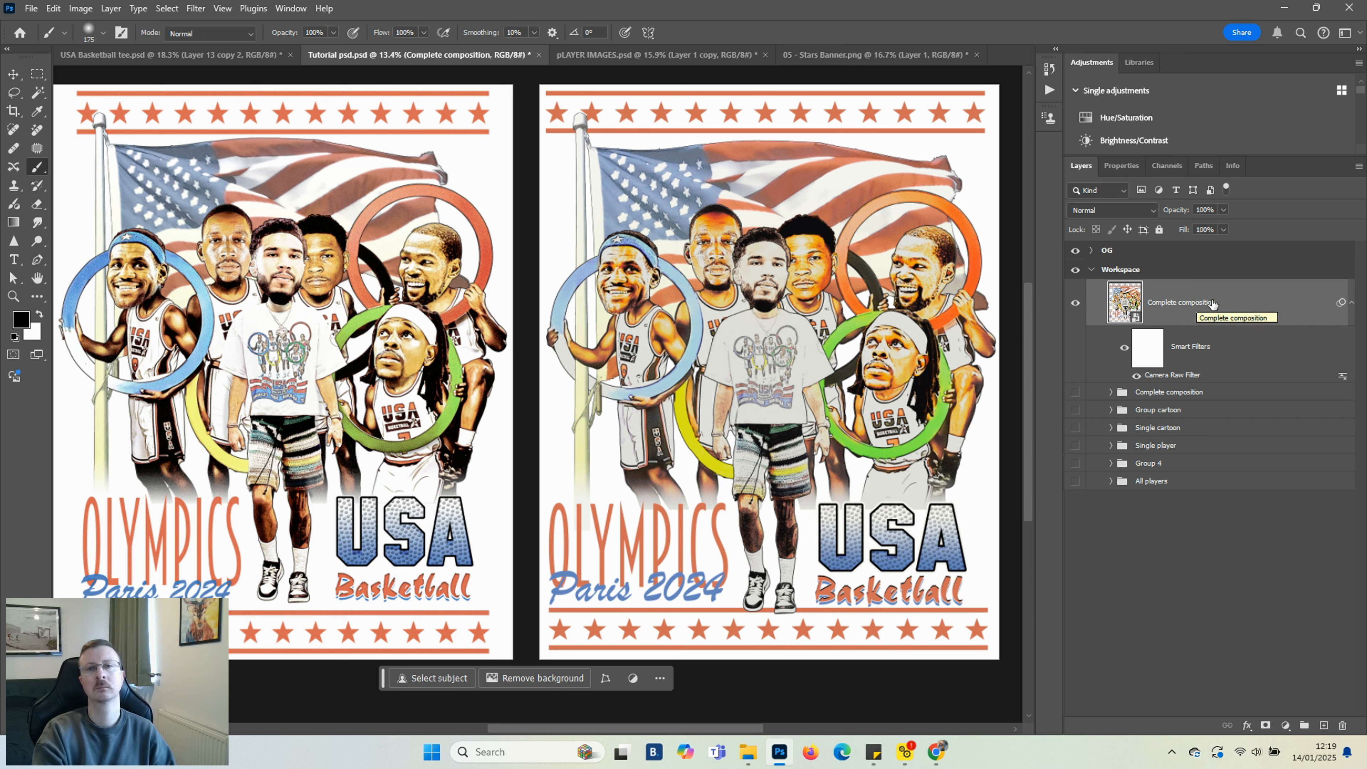
pyautogui.click(1284, 726)
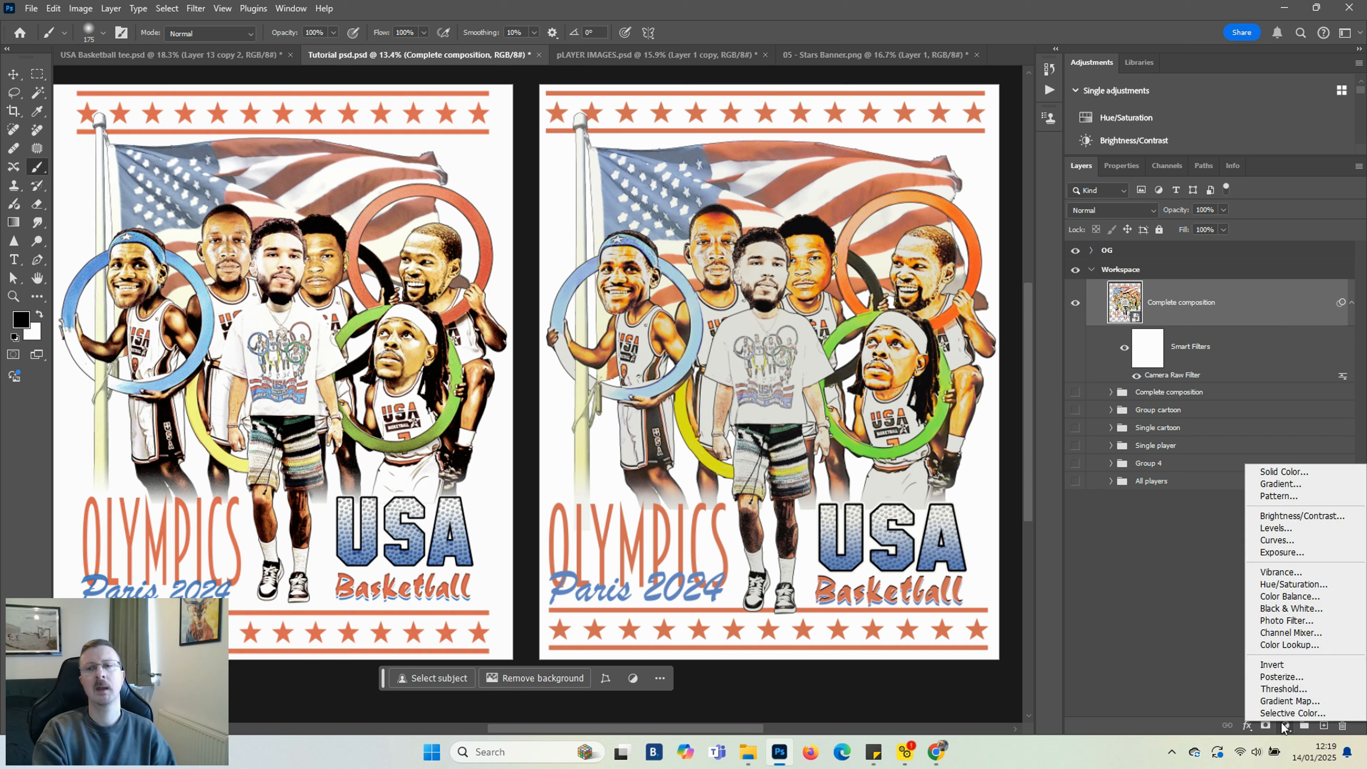
pyautogui.click(1290, 597)
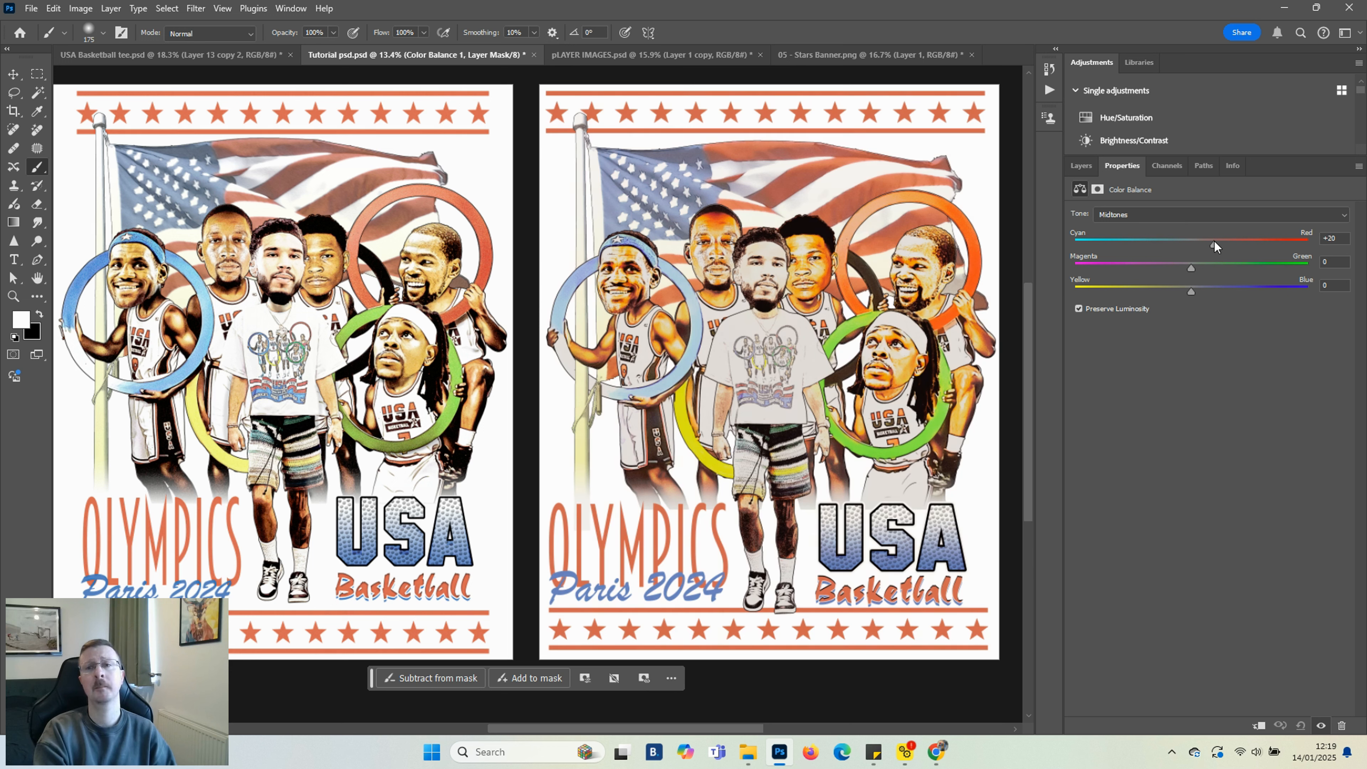
pyautogui.moveTo(1190, 293); pyautogui.dragTo(1206, 290)
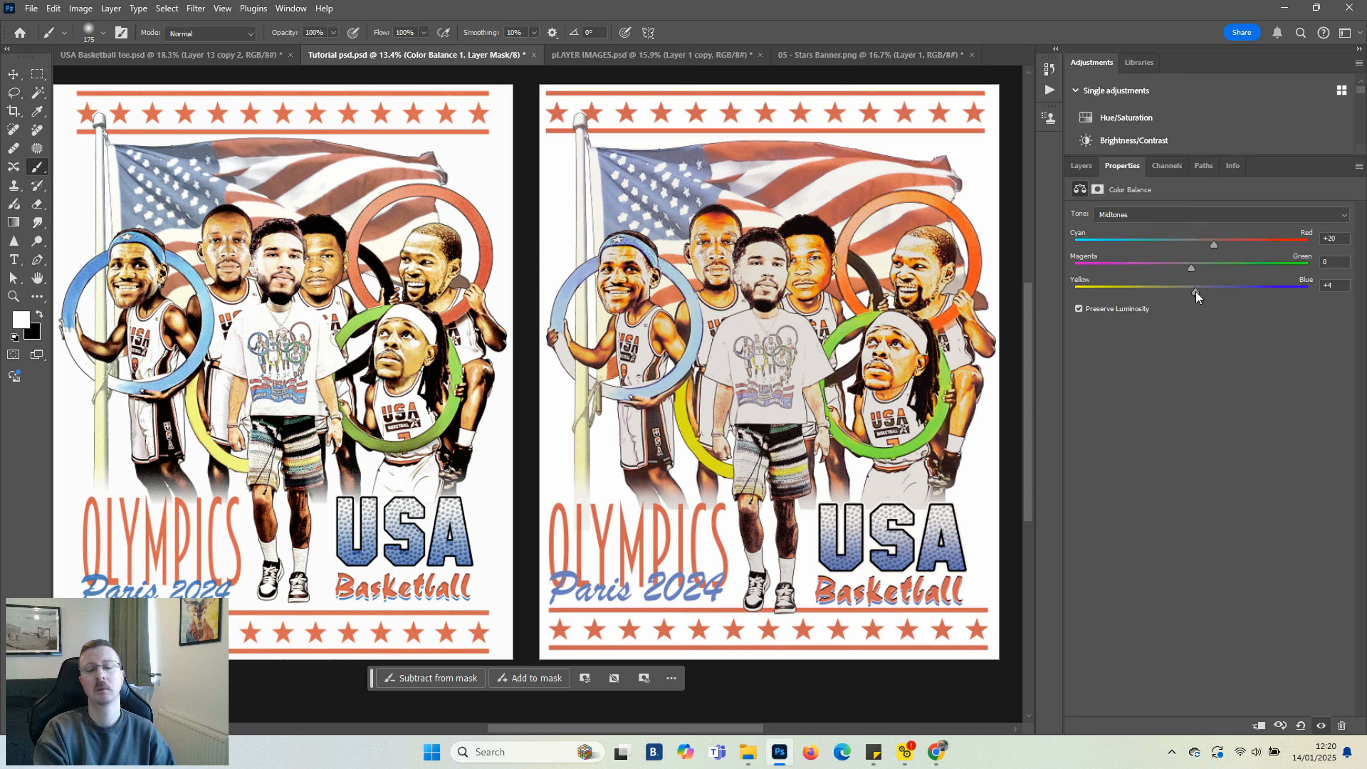
# Toggle the Color Balance layer's visibility to compare the artwork before and after
pyautogui.click(1075, 165)
pyautogui.click(1076, 304)
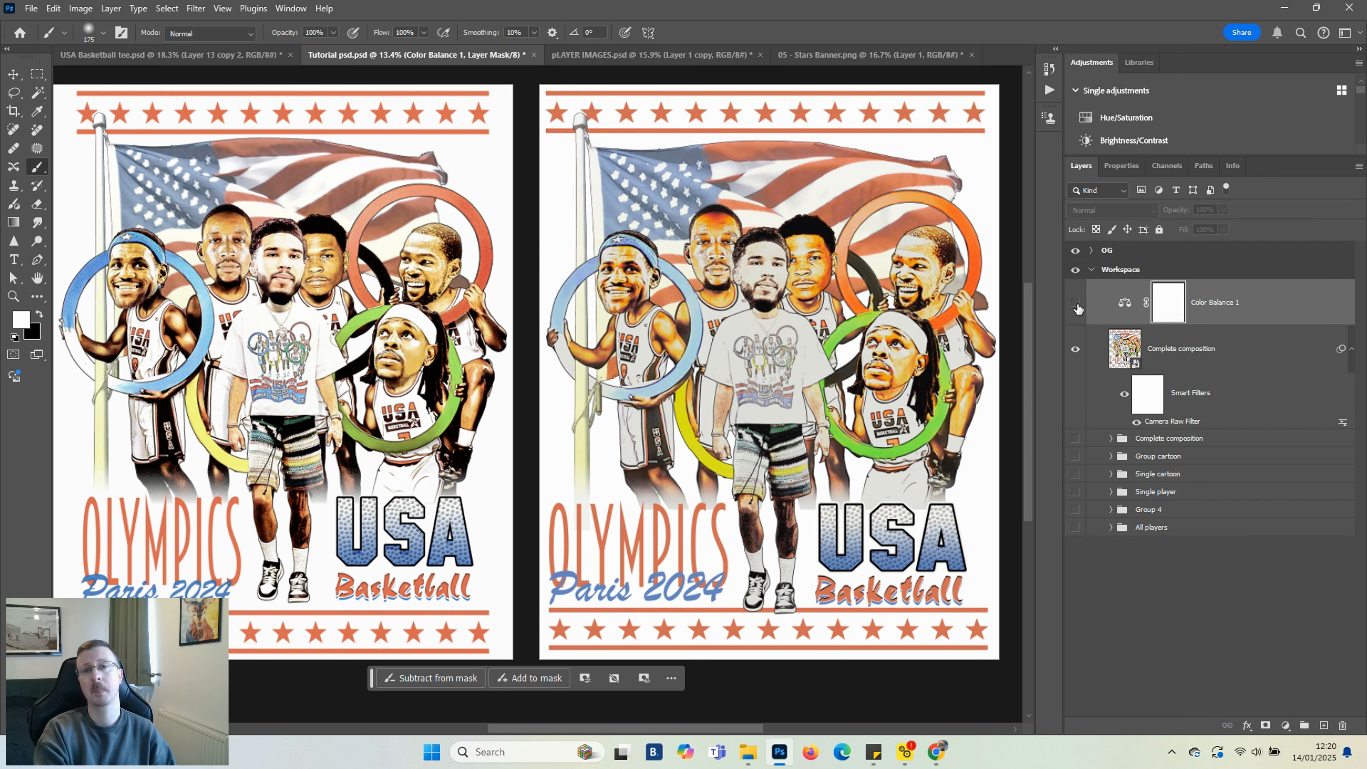
pyautogui.click(1077, 305)
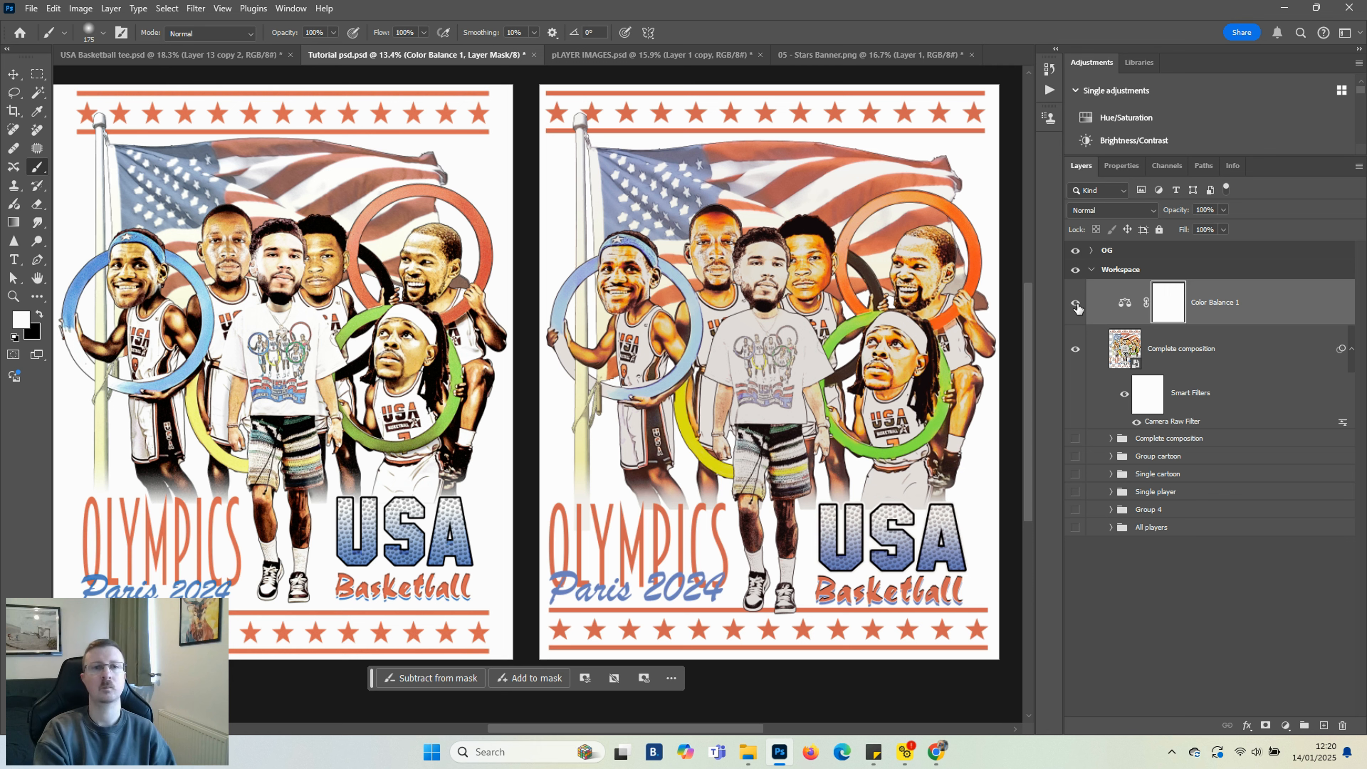
# Switch the Color Balance layer's visibility off and back on, then reselect that layer
pyautogui.click(1077, 304)
pyautogui.click(1078, 306)
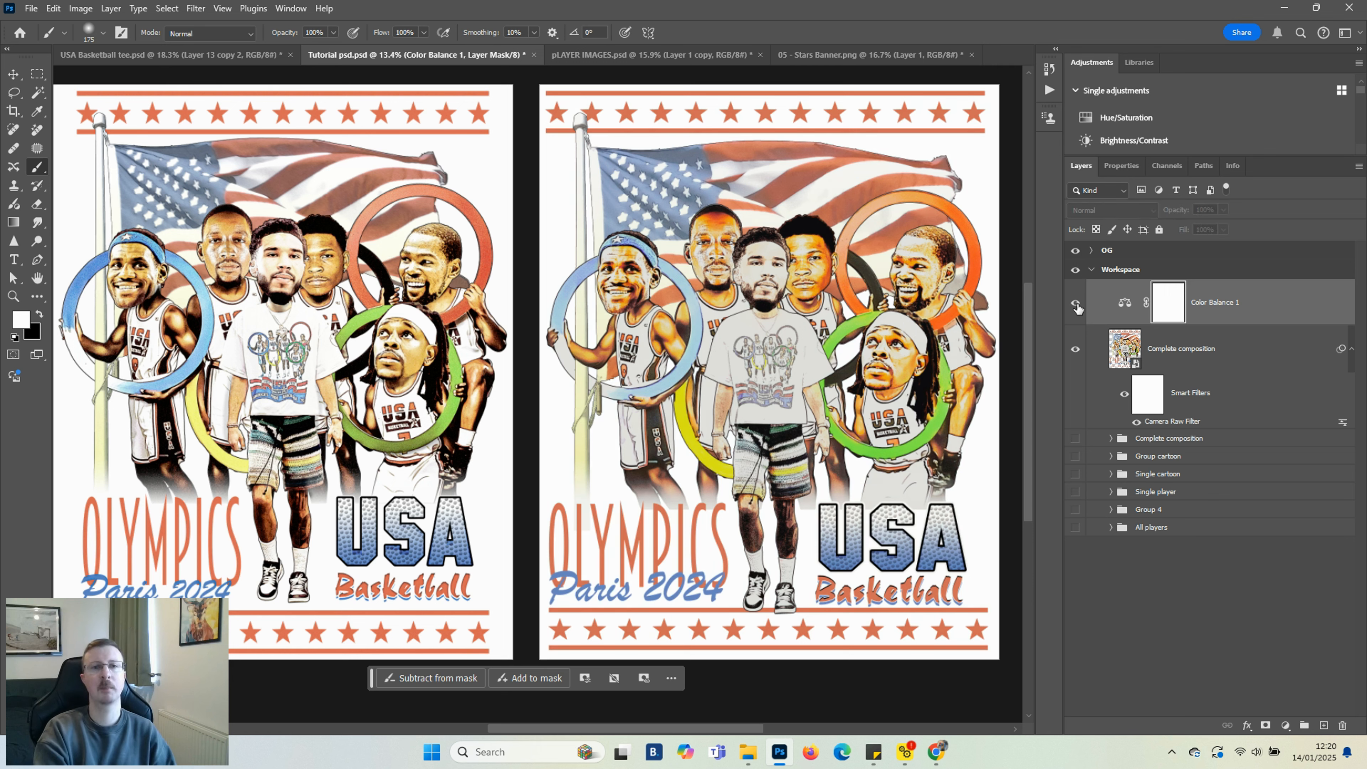
pyautogui.click(1240, 307)
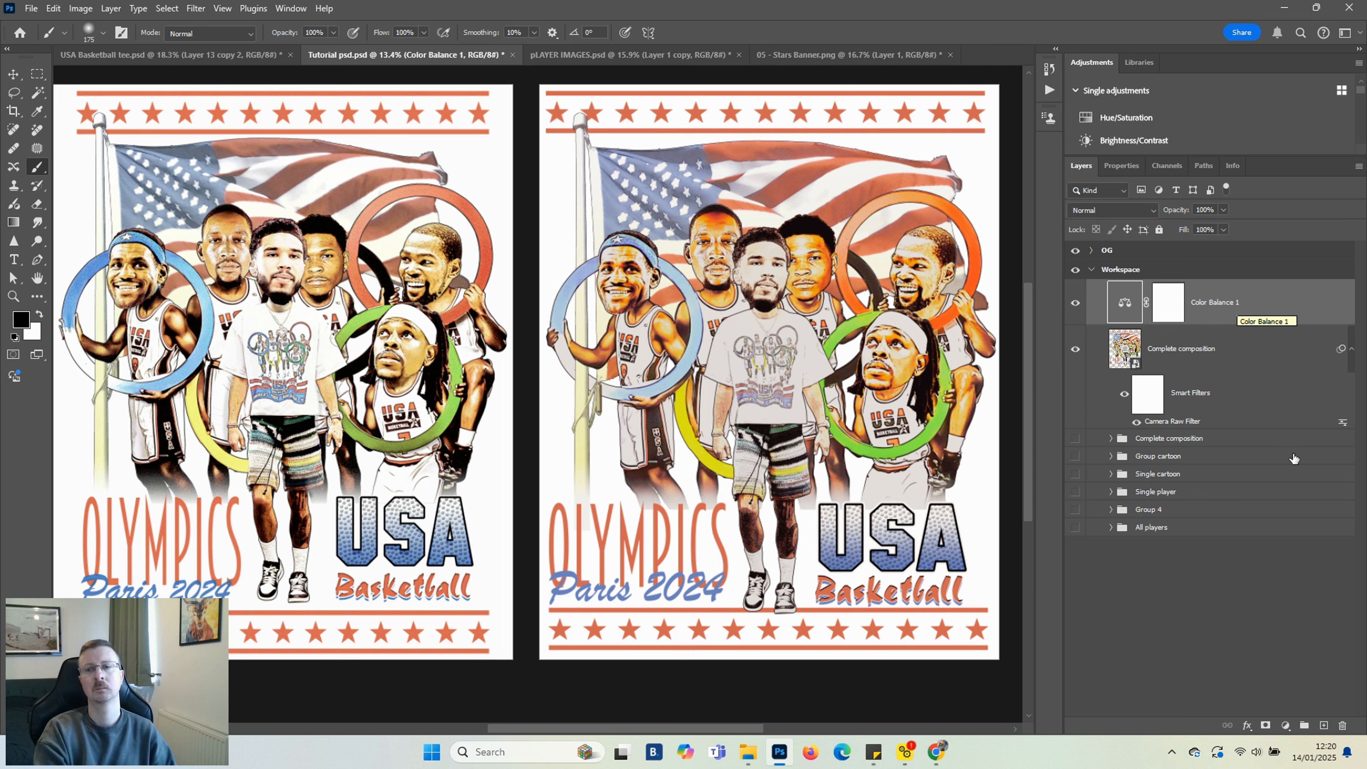
# Add a Hue/Saturation adjustment layer above the Color Balance layer
pyautogui.click(1285, 725)
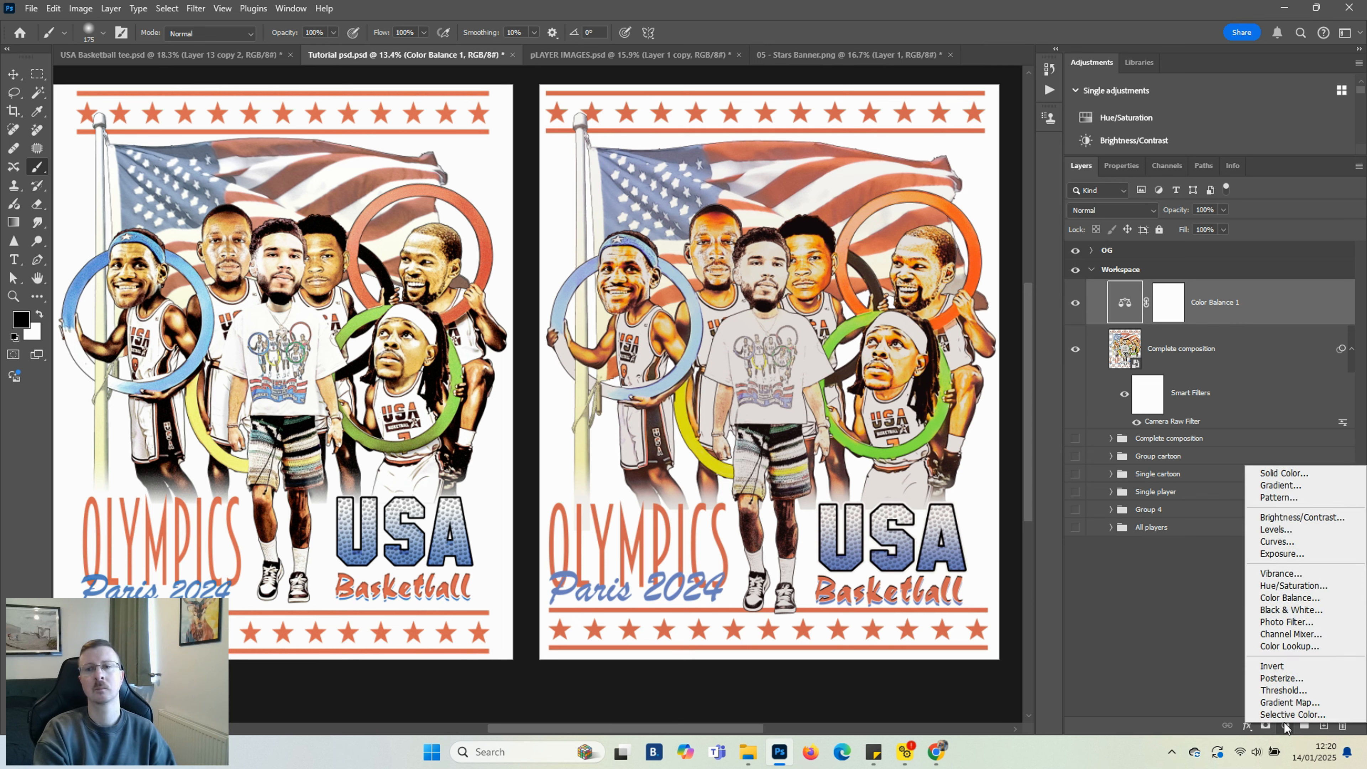
pyautogui.click(1289, 585)
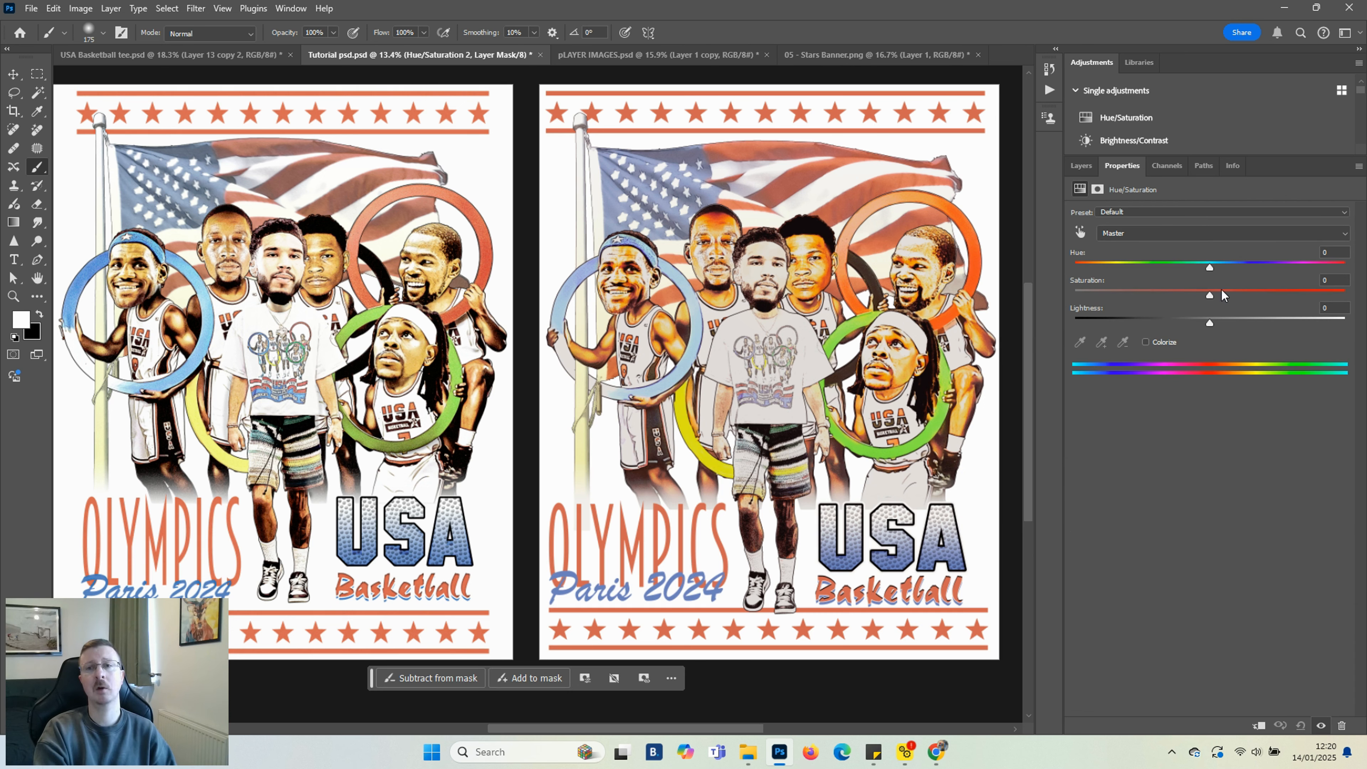
pyautogui.click(1211, 268)
pyautogui.click(1080, 167)
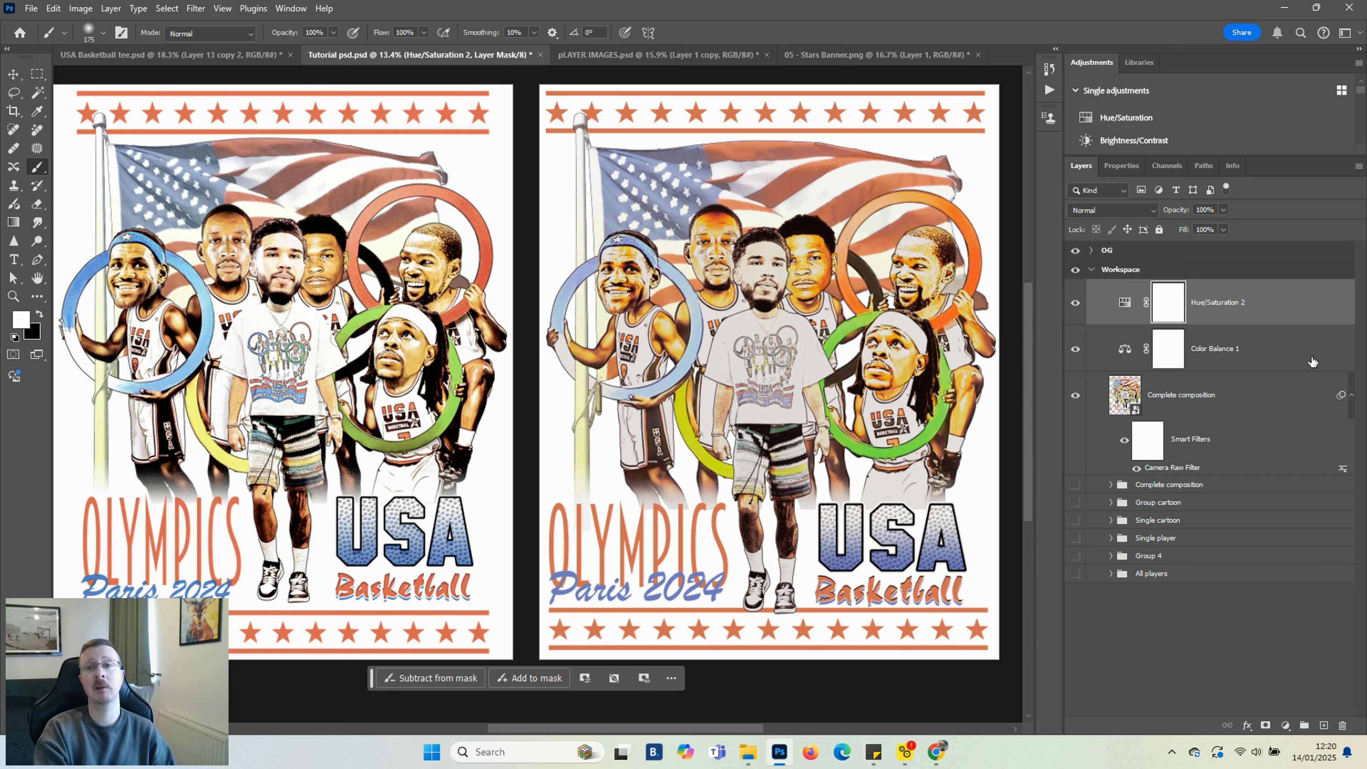
# Add a Vibrance adjustment layer with Vibrance set to -19 and Saturation to +4
pyautogui.click(1286, 726)
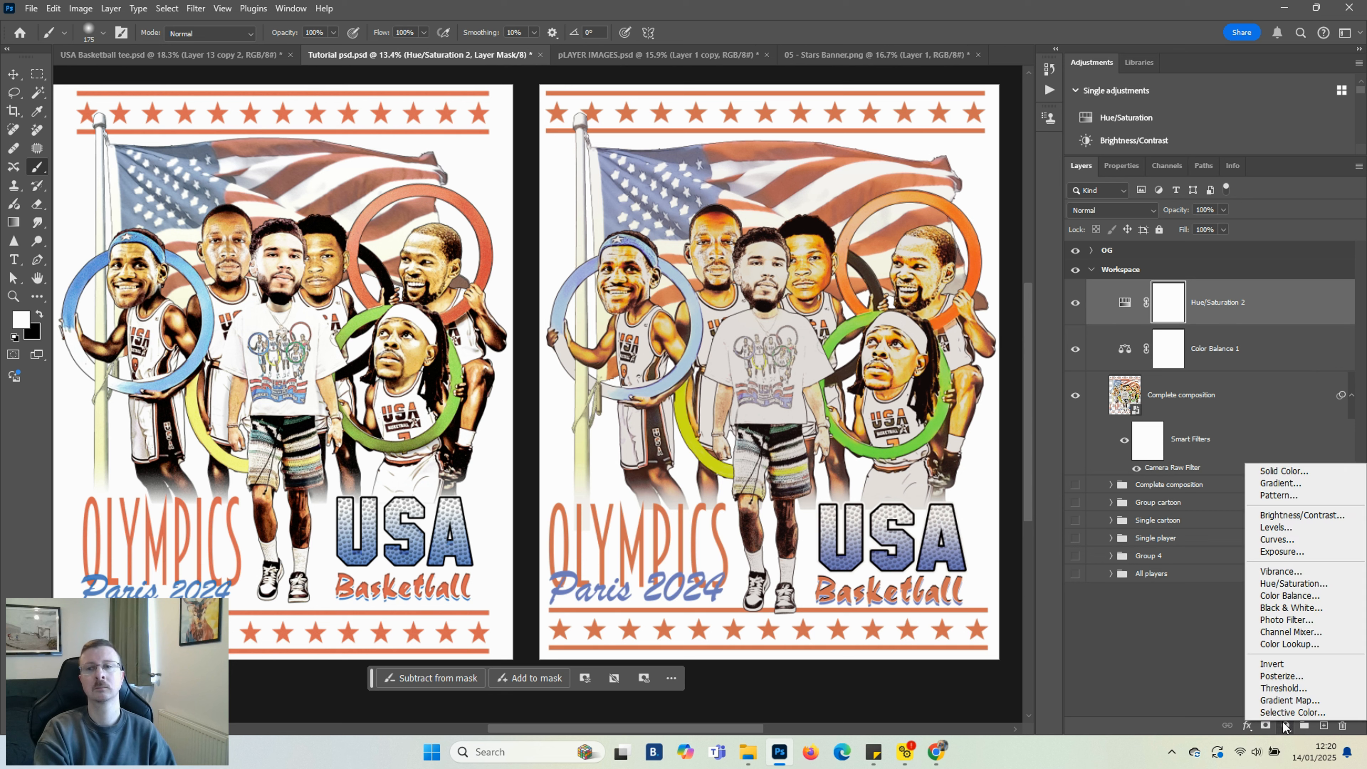
pyautogui.click(1284, 572)
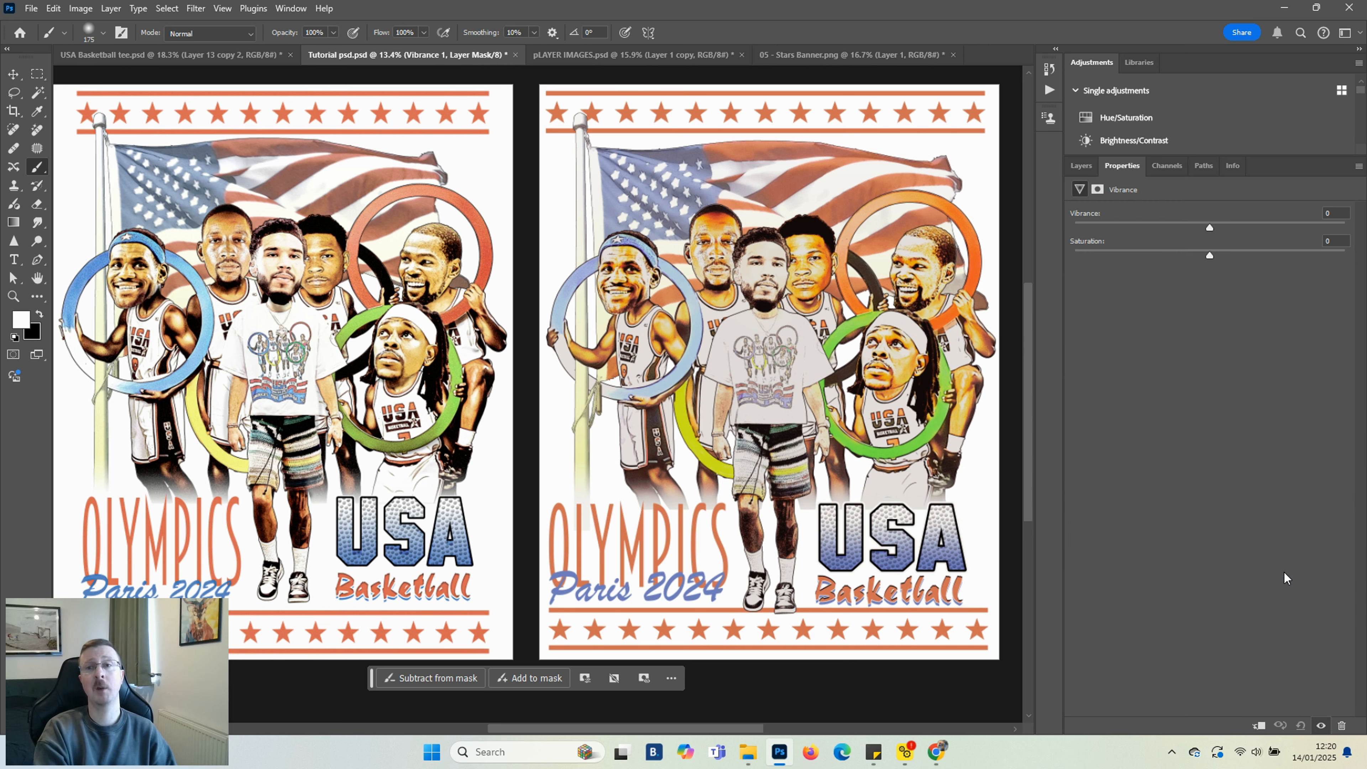
pyautogui.moveTo(1205, 226); pyautogui.dragTo(1156, 227)
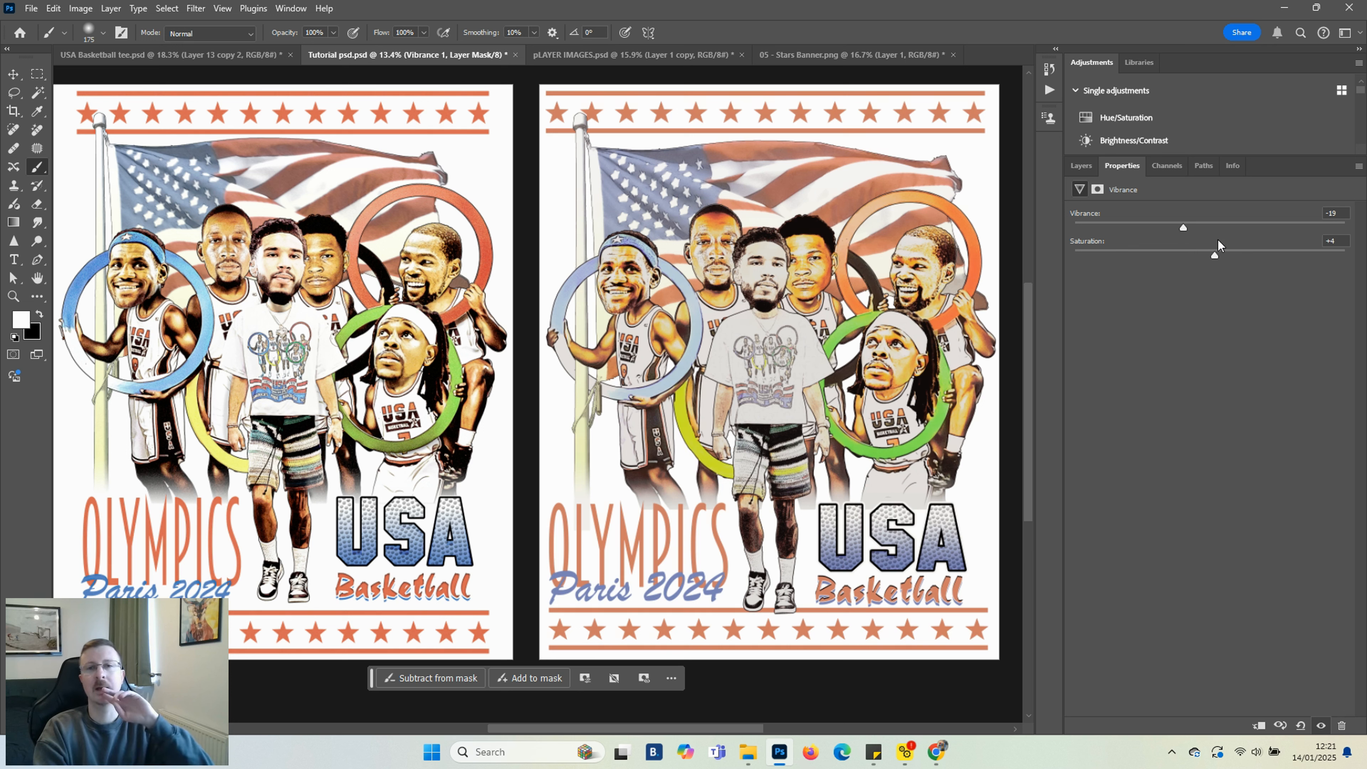
pyautogui.click(1079, 166)
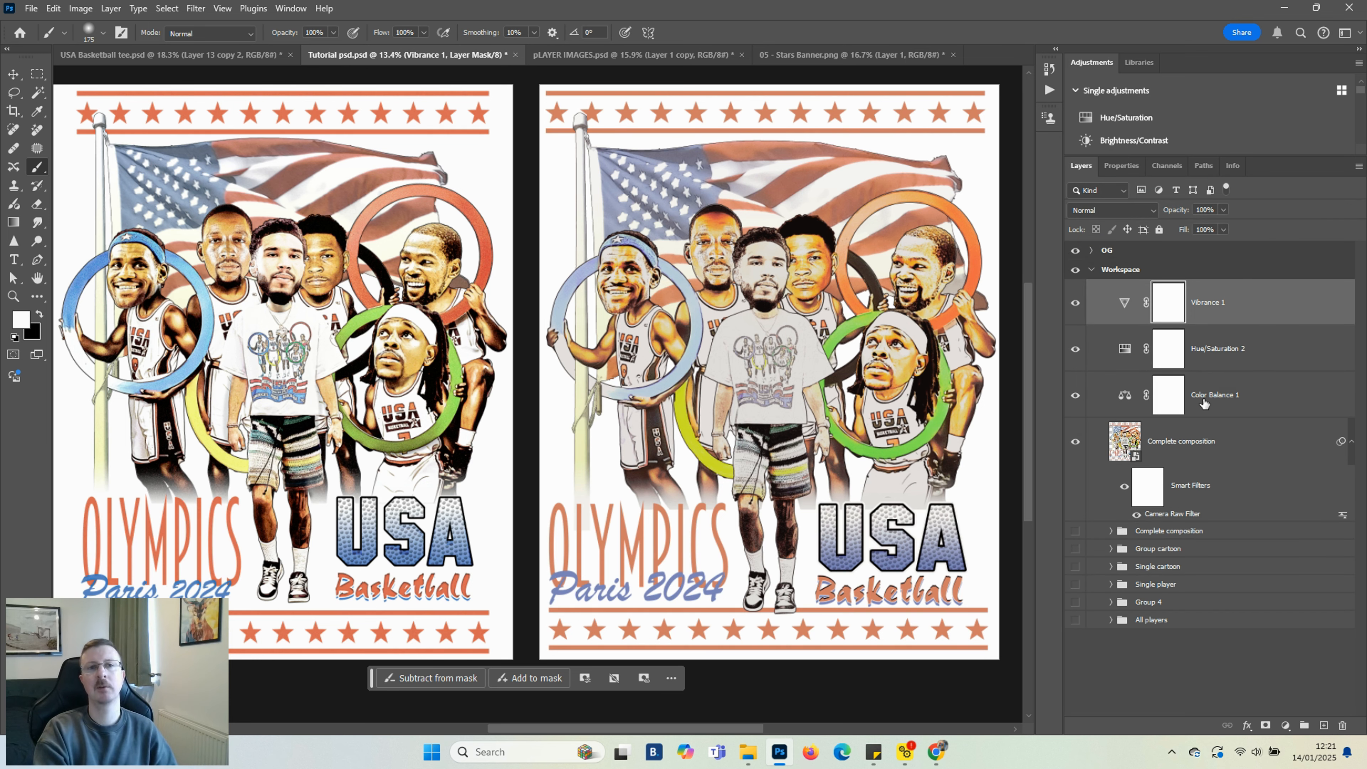
# Add a Gradient Map adjustment layer and rearrange its gradient stops to run from black to white
pyautogui.click(1286, 726)
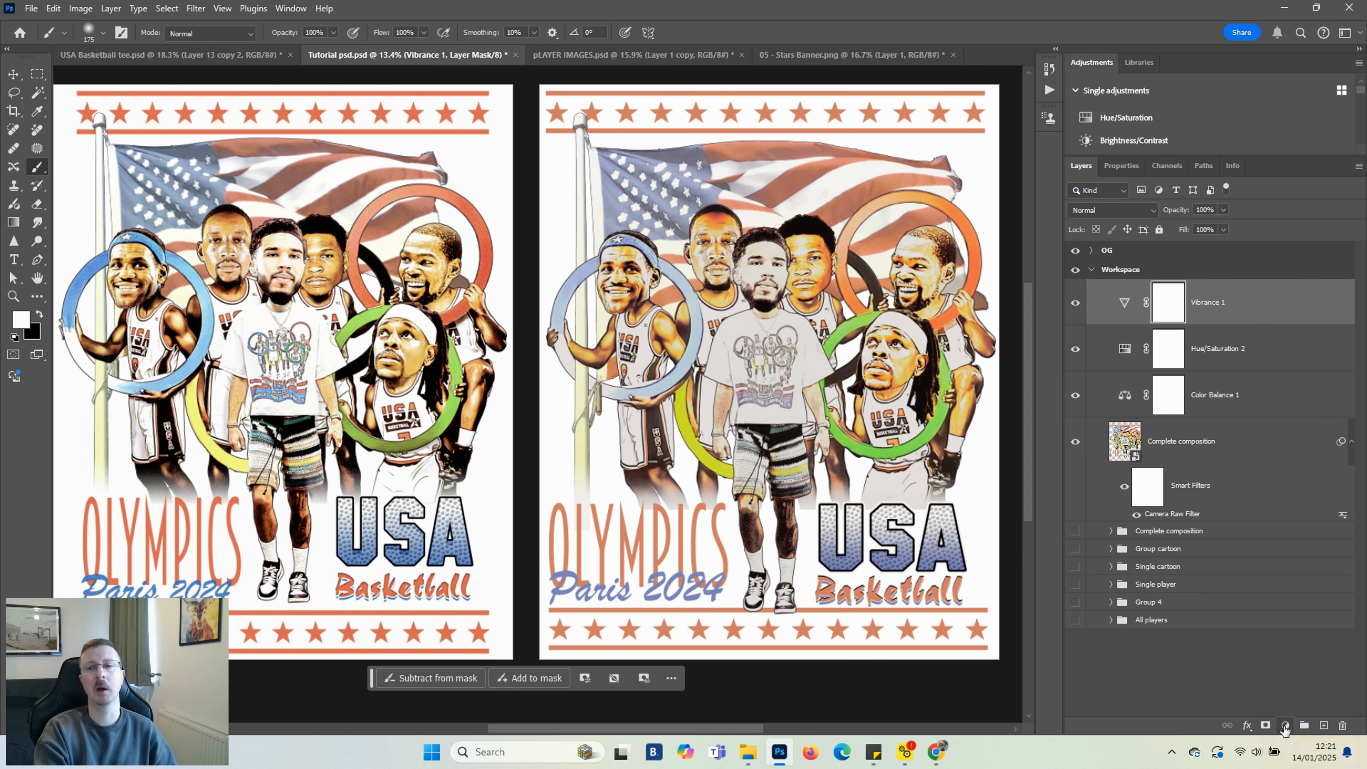
pyautogui.click(1282, 705)
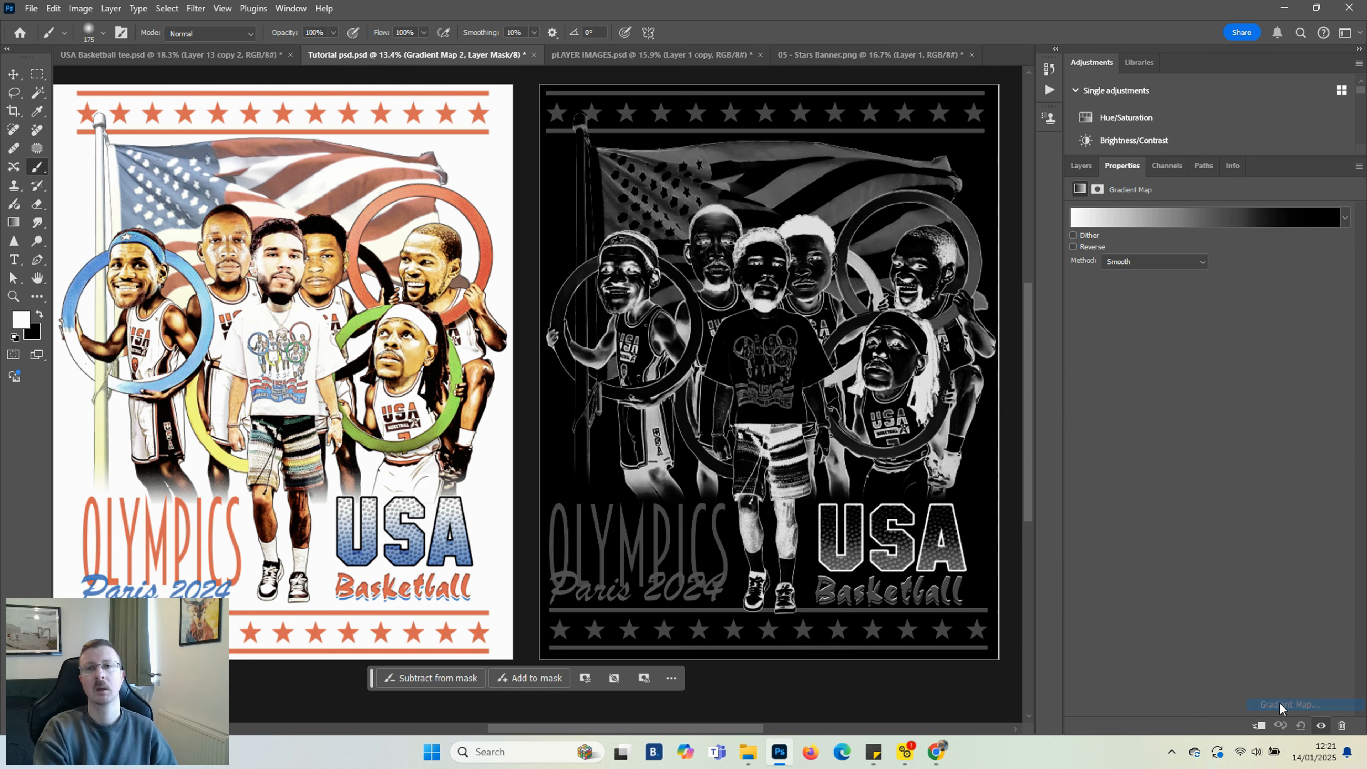
pyautogui.click(1255, 218)
pyautogui.moveTo(969, 402); pyautogui.dragTo(1115, 406)
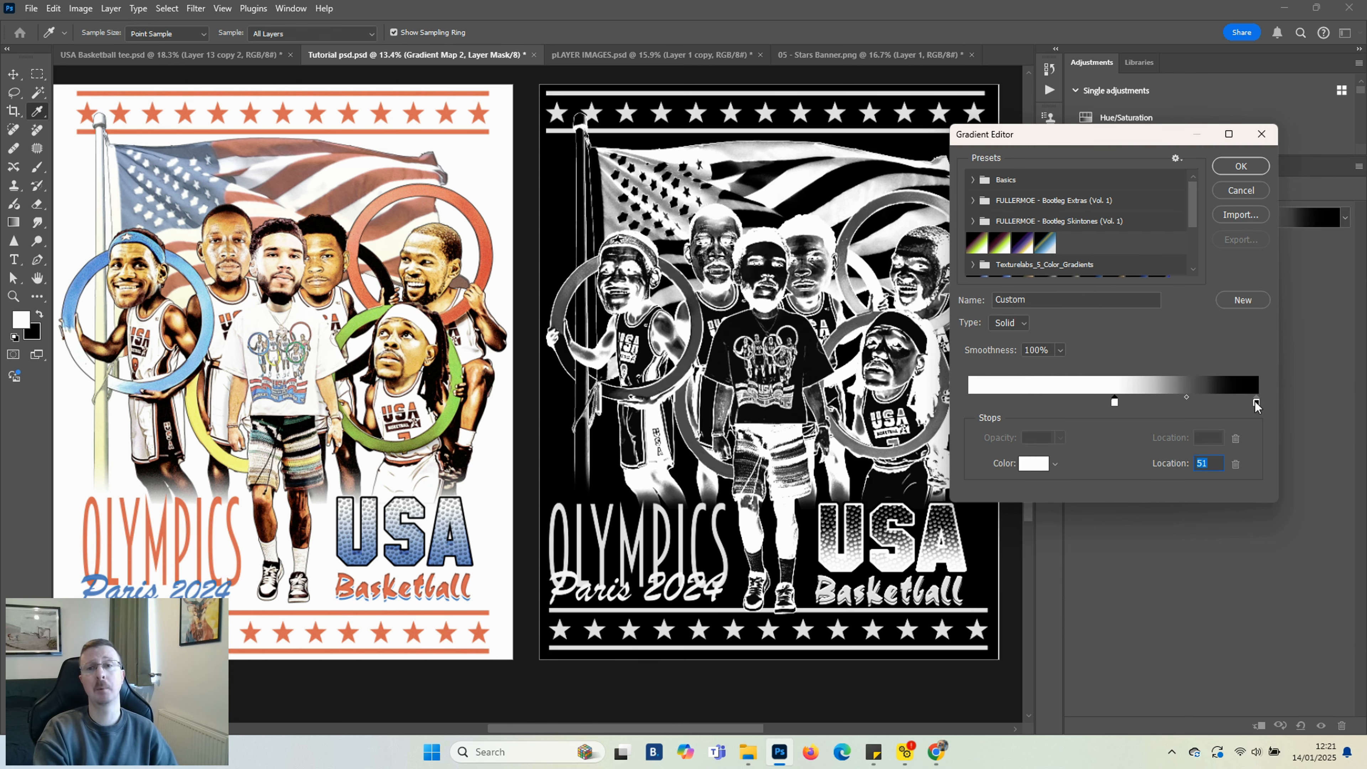
pyautogui.moveTo(1257, 402); pyautogui.dragTo(968, 403)
pyautogui.moveTo(1115, 402); pyautogui.dragTo(1277, 408)
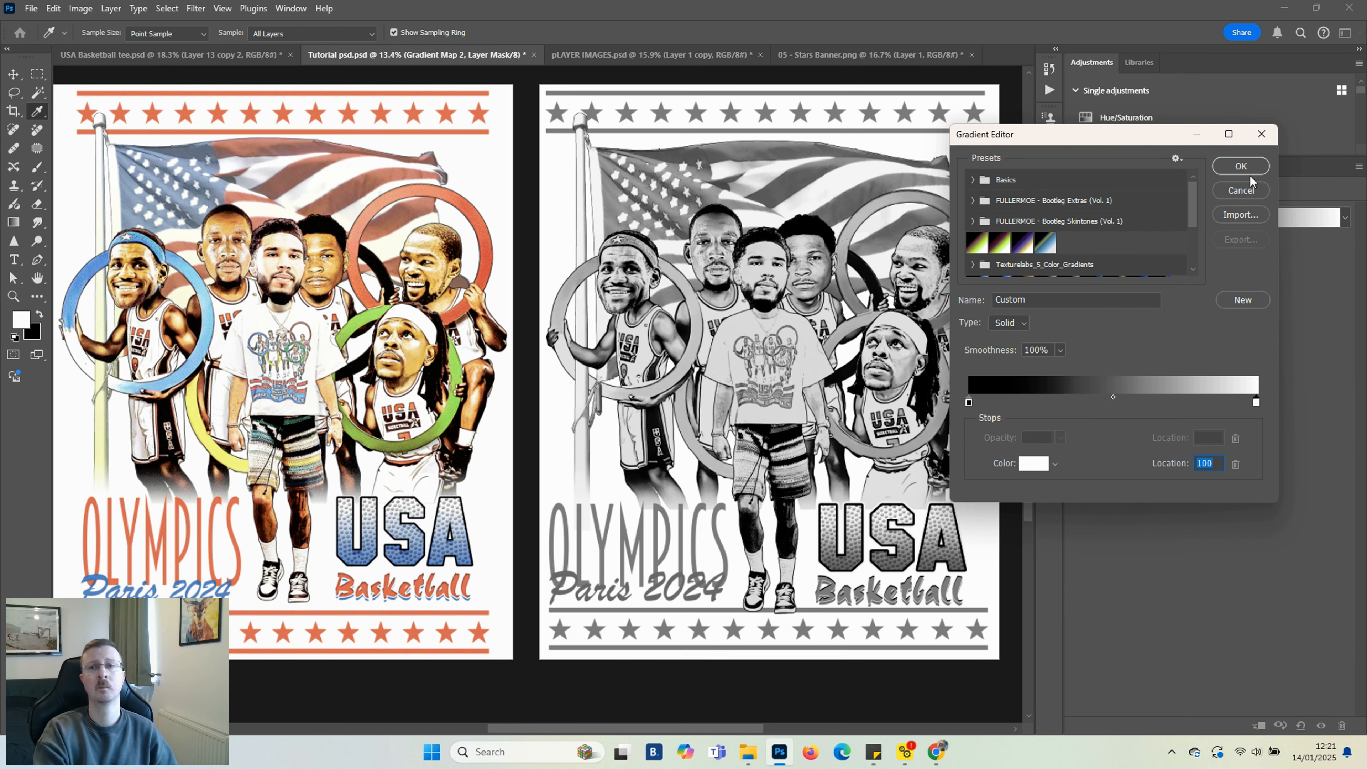
pyautogui.click(1247, 170)
pyautogui.click(1081, 167)
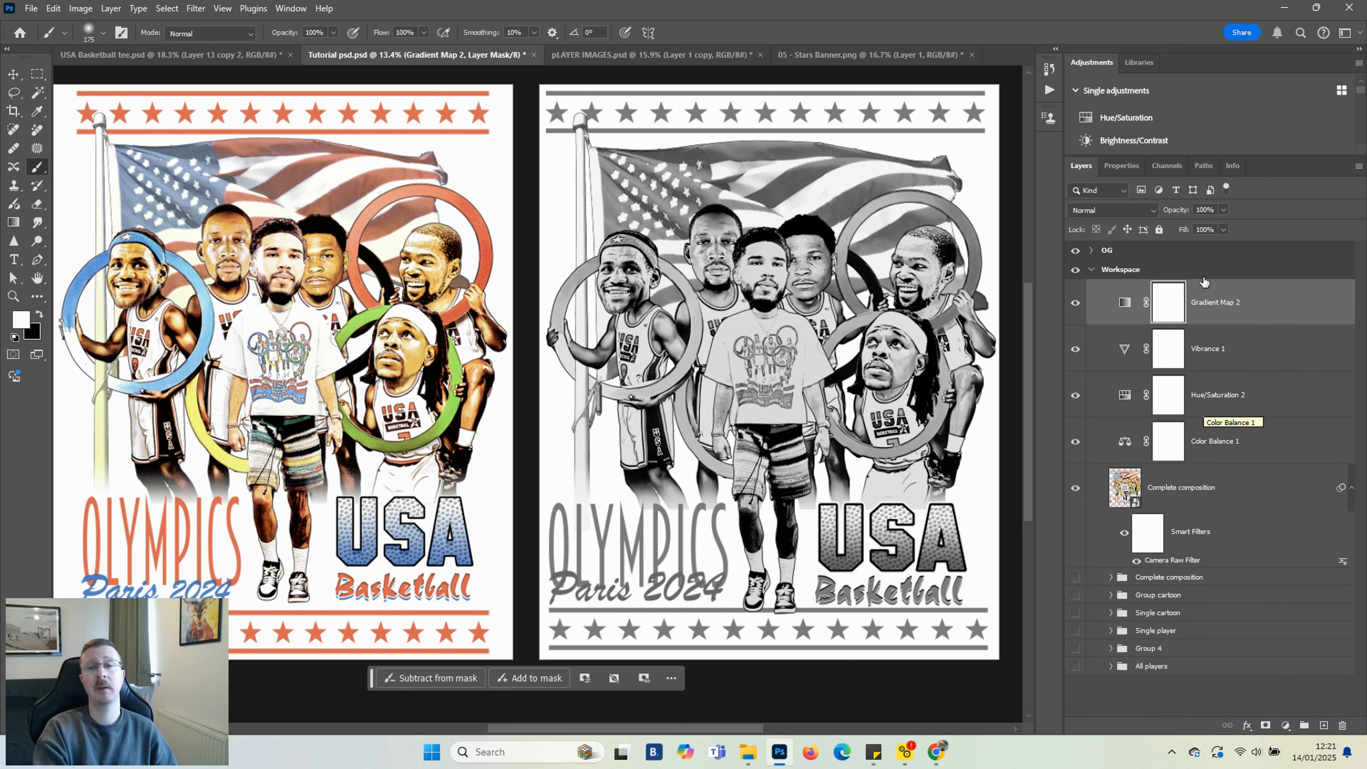
# Set the Gradient Map layer's blend mode to Lighten with opacity 41%, and toggle its visibility to compare
pyautogui.click(1152, 211)
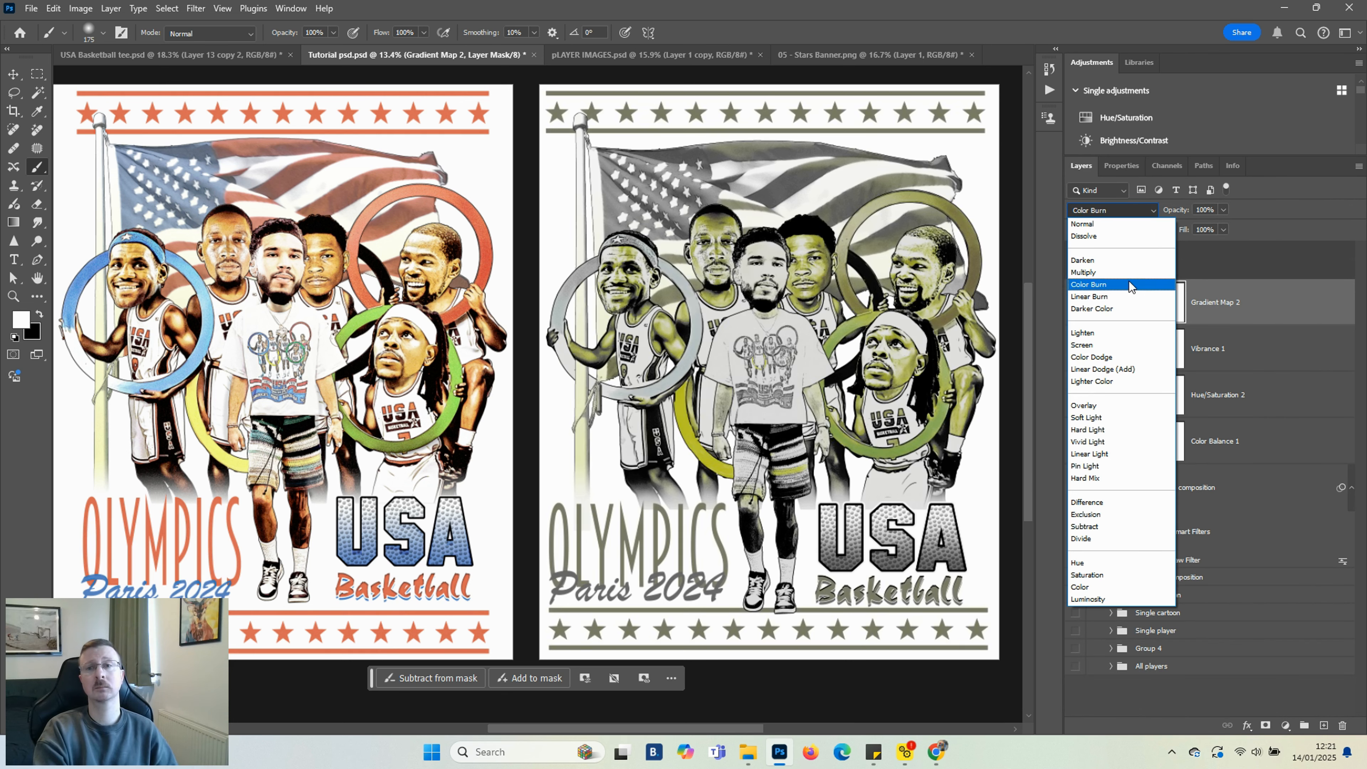
pyautogui.click(1114, 333)
pyautogui.click(1188, 228)
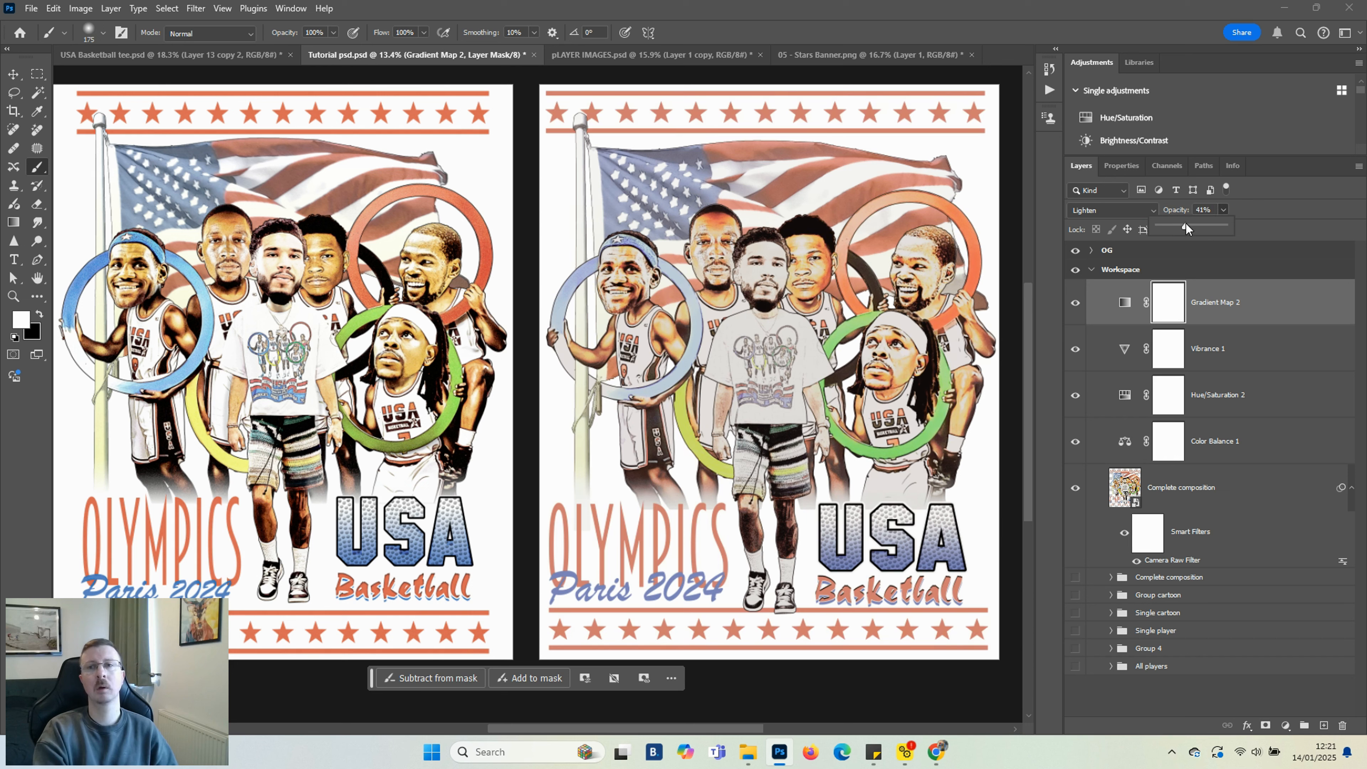
pyautogui.click(1075, 303)
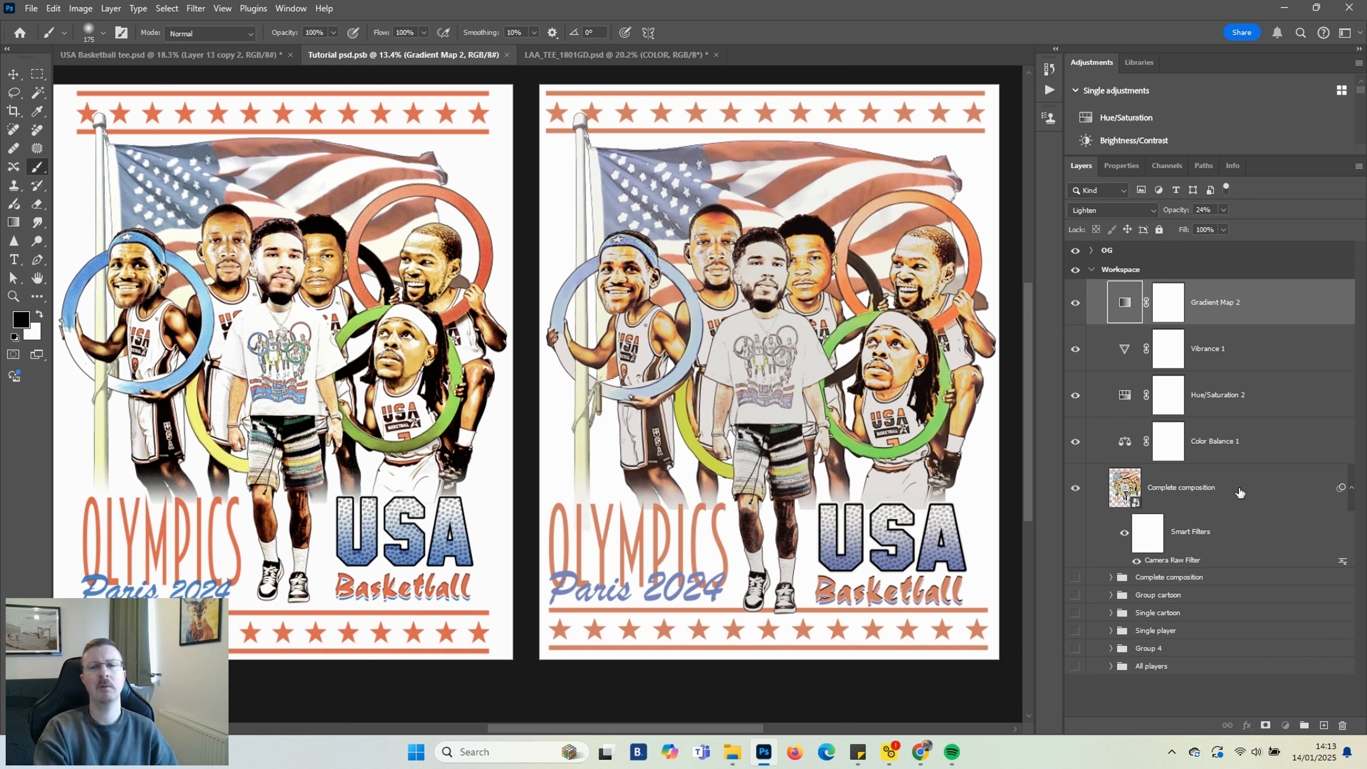
# Group the adjustment layers with the composition, duplicate the group and hide the lower copy
pyautogui.keyDown('shift'); pyautogui.click(1239, 493); pyautogui.keyUp('shift')
pyautogui.hotkey('ctrl', 'g')
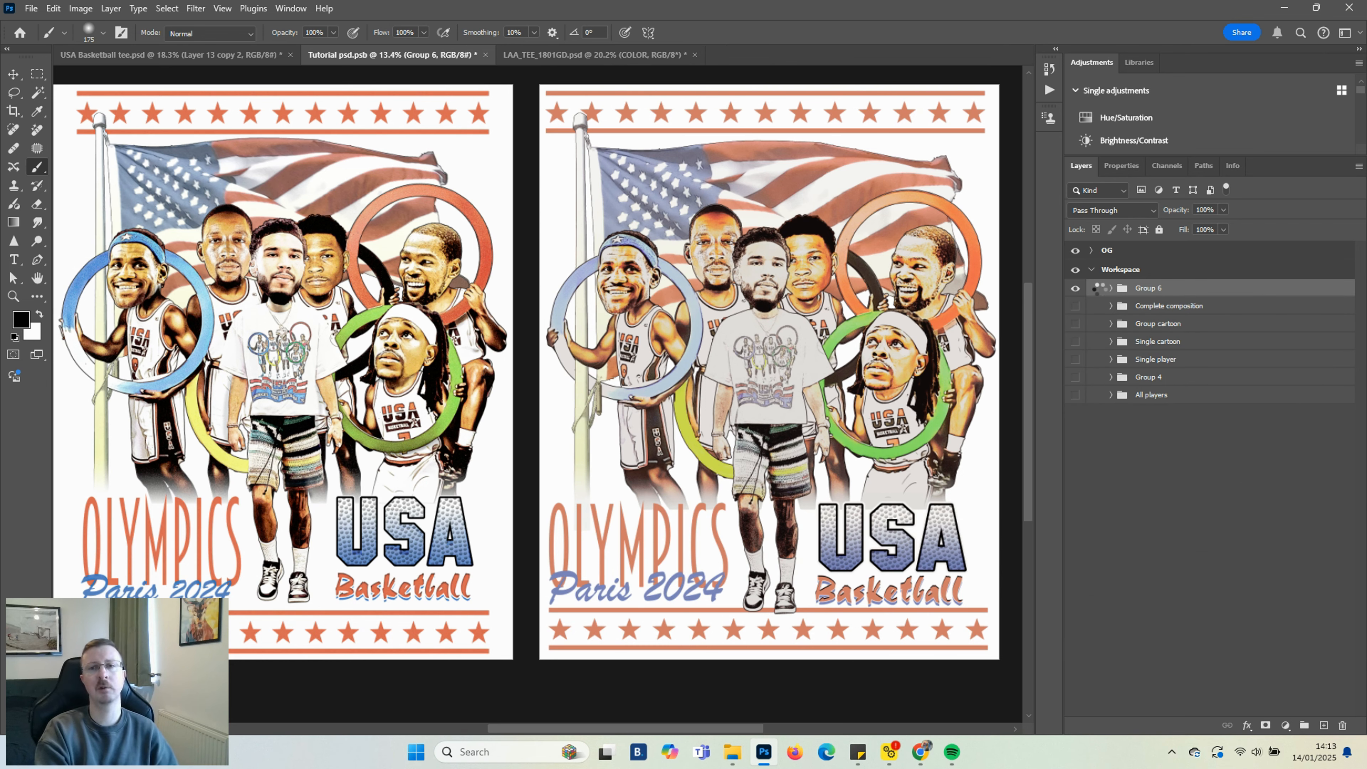
pyautogui.hotkey('ctrl', 'j')
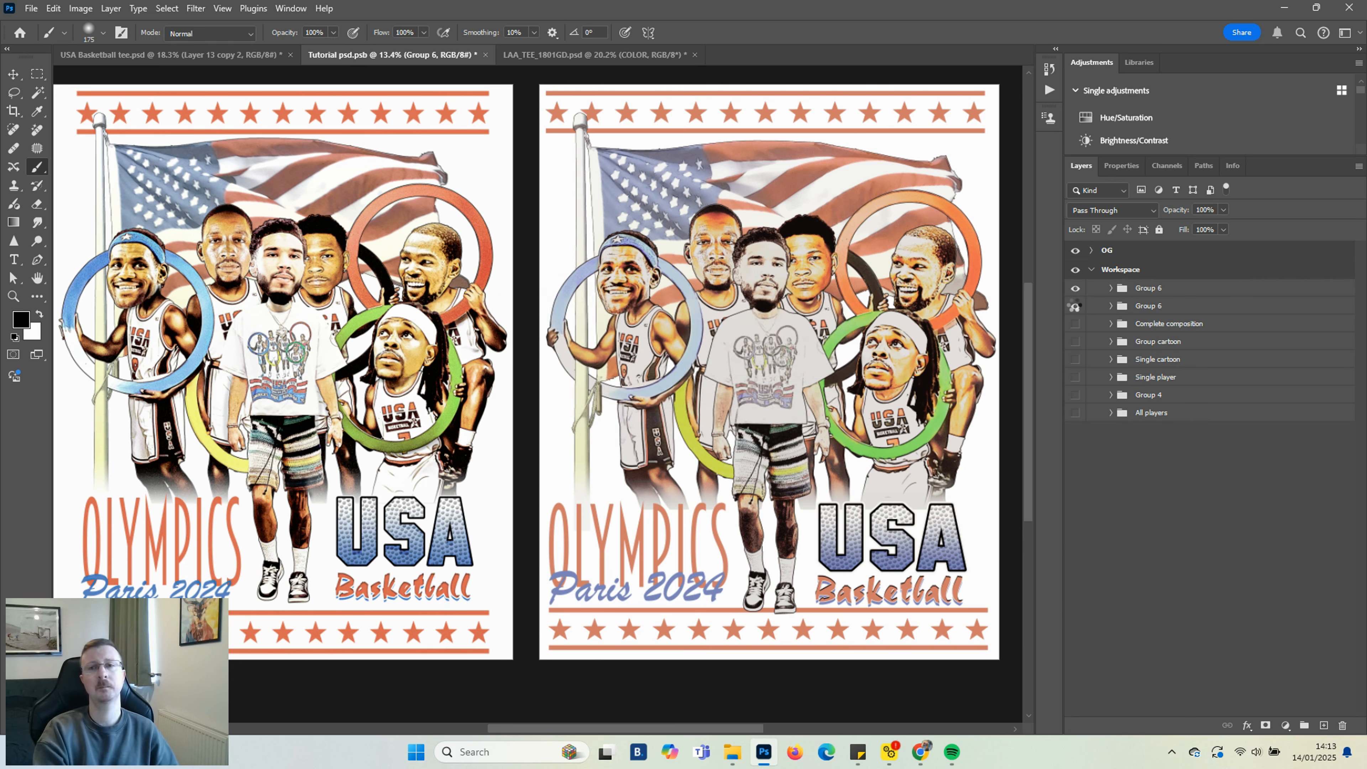
pyautogui.click(1075, 306)
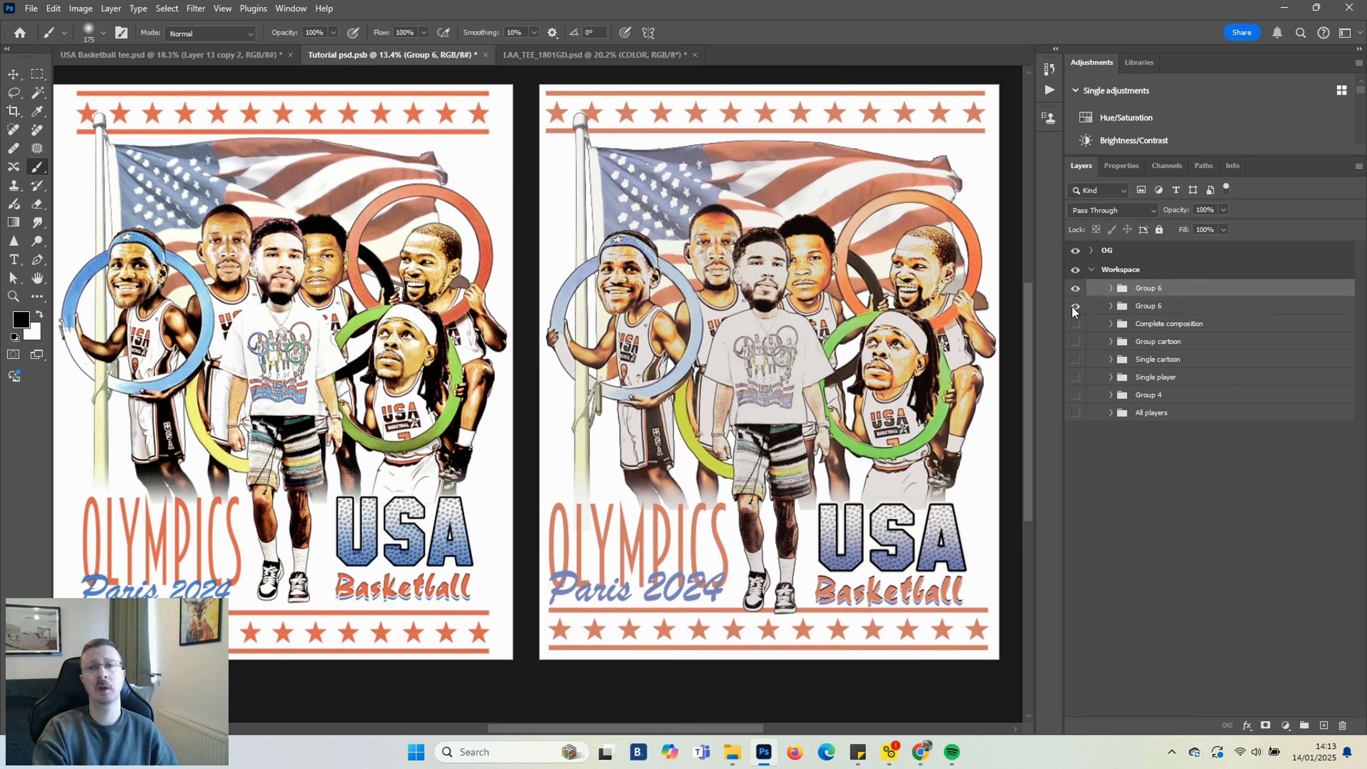
# Merge the top Group 6 into a single layer and convert it to a smart object
pyautogui.rightClick(1146, 293)
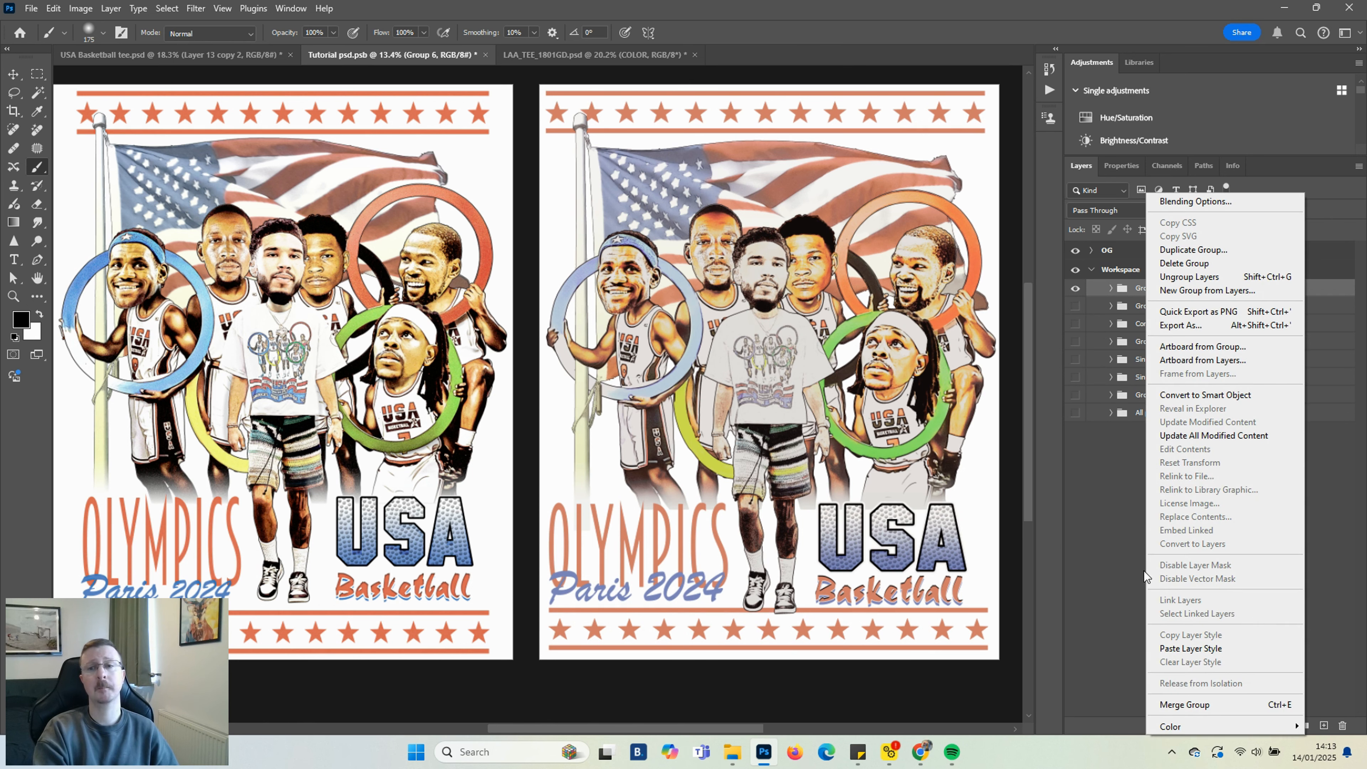
pyautogui.click(1187, 704)
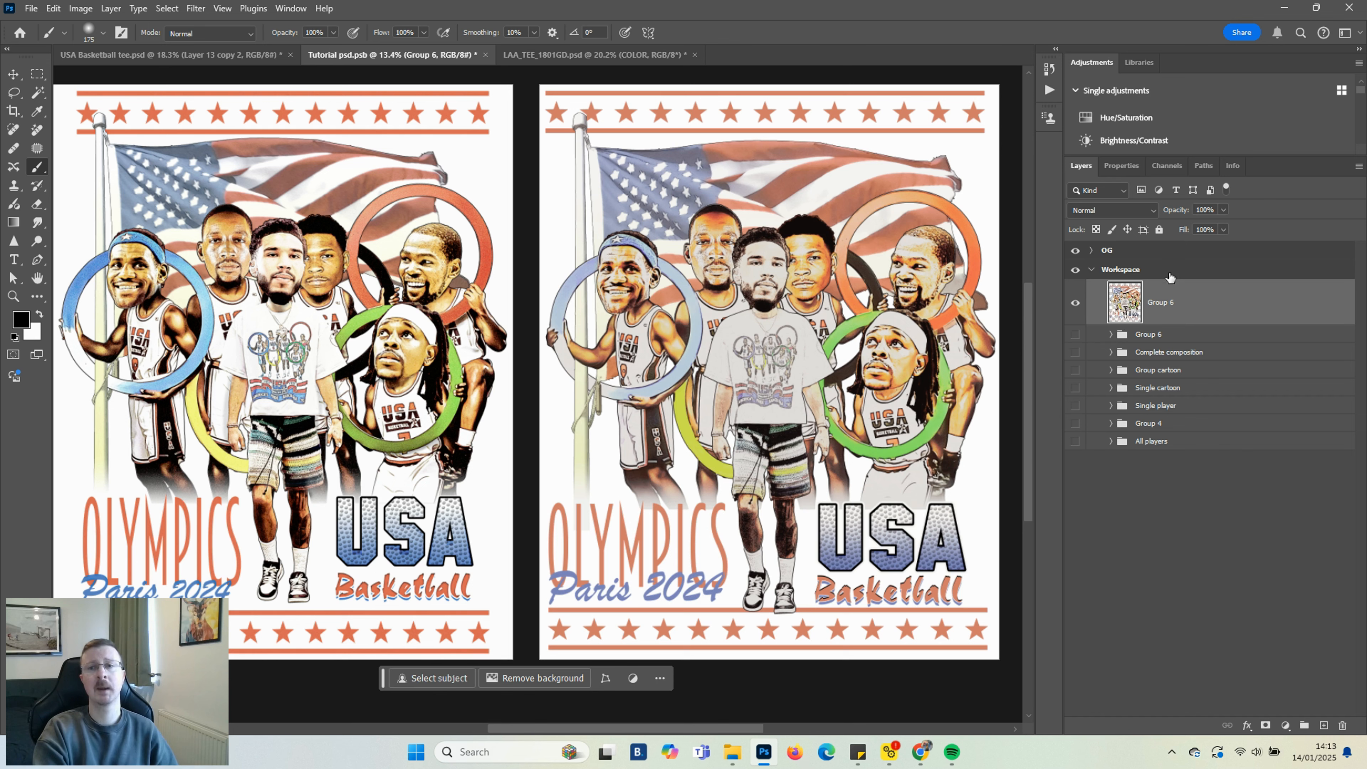
pyautogui.rightClick(1183, 305)
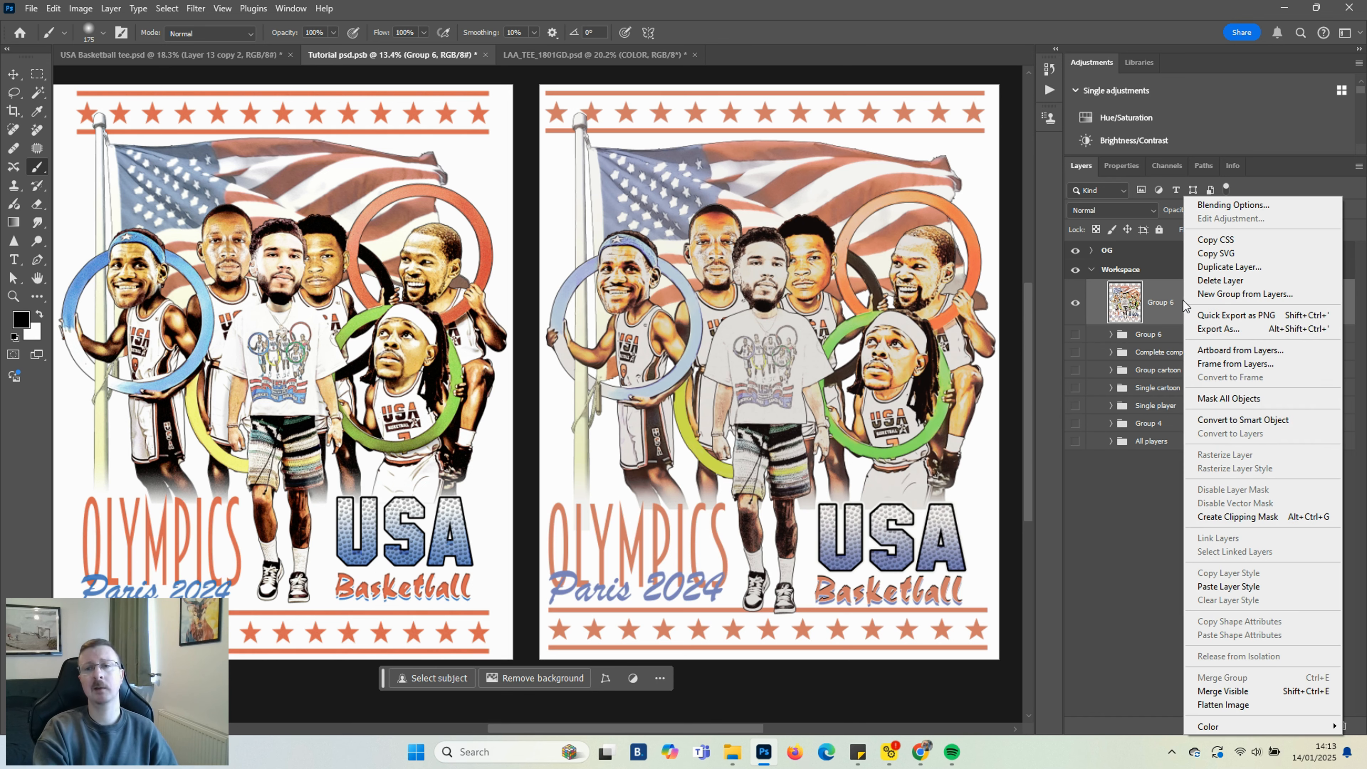
pyautogui.click(1218, 421)
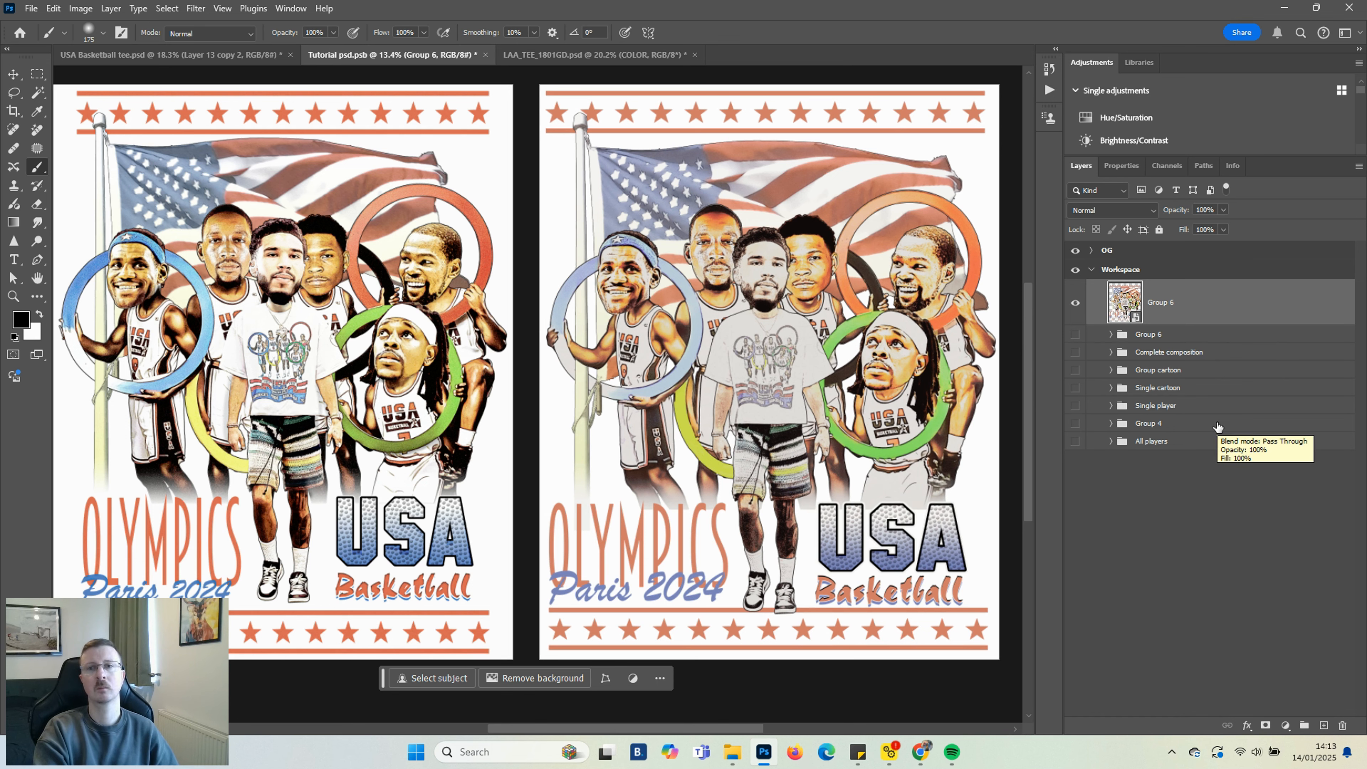
# Switch to the LAA_TEE_1801GD.psd mockup and paste the artwork into the DESIGN HERE folder
pyautogui.click(554, 54)
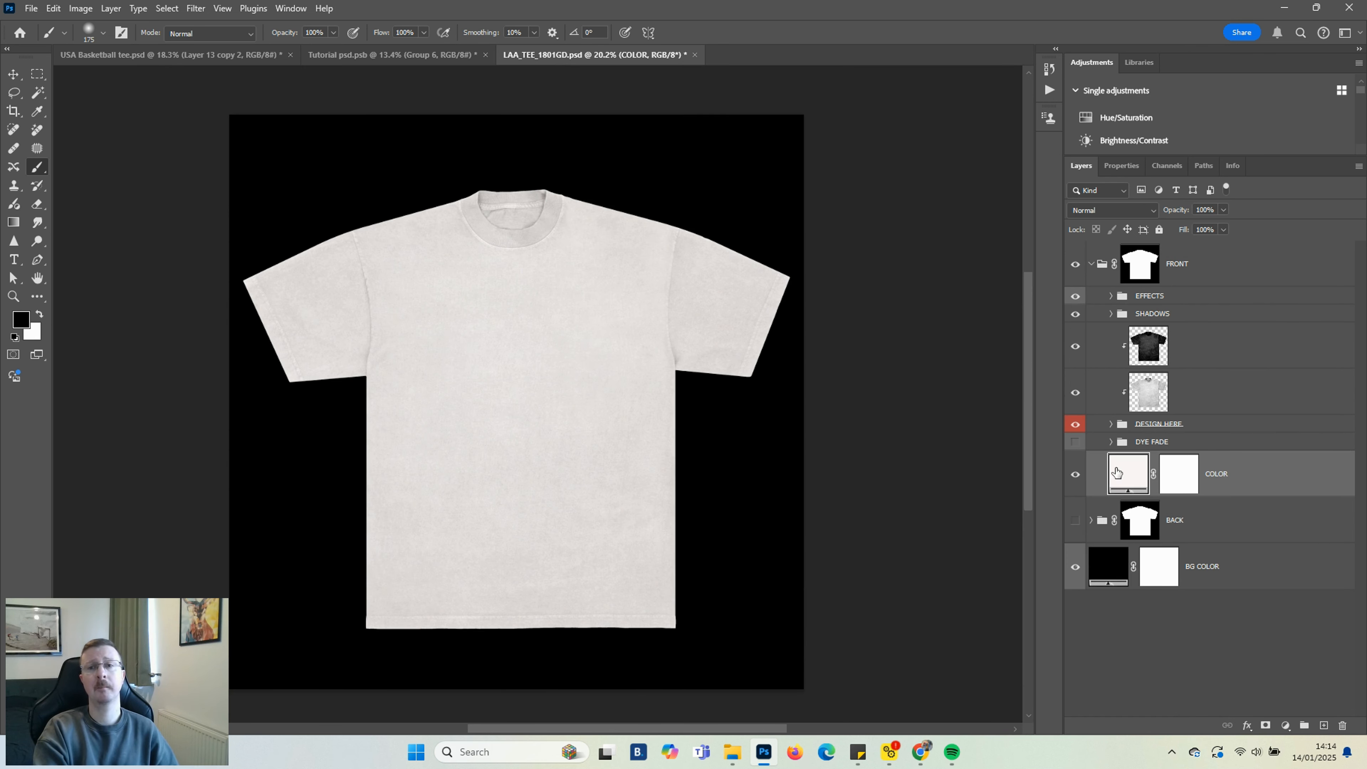
pyautogui.click(1112, 426)
pyautogui.click(1150, 456)
pyautogui.hotkey('ctrl', 'v')
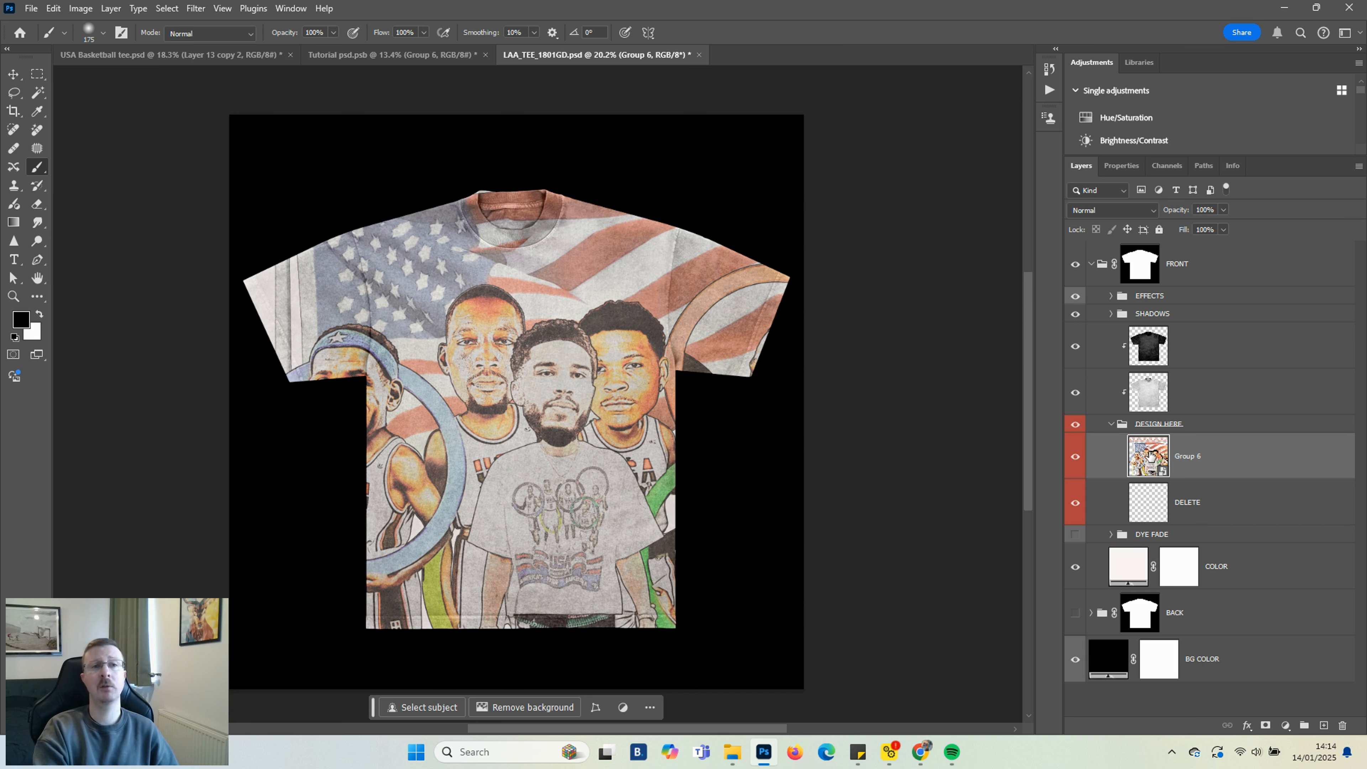
# Scale the pasted artwork to about 82% and position it on the t-shirt's front
pyautogui.click(13, 74)
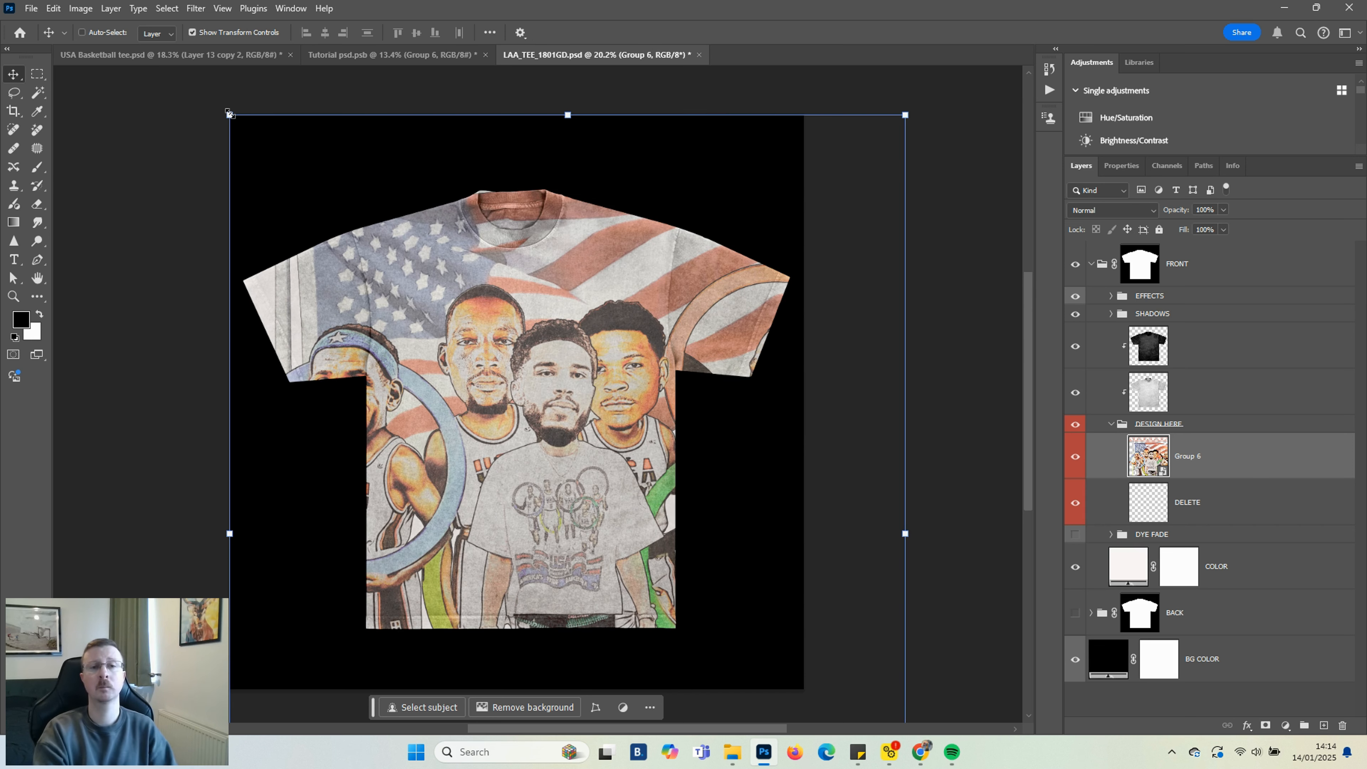
pyautogui.moveTo(230, 115); pyautogui.dragTo(429, 361)
pyautogui.moveTo(540, 496); pyautogui.dragTo(497, 388)
pyautogui.moveTo(379, 257); pyautogui.dragTo(389, 268)
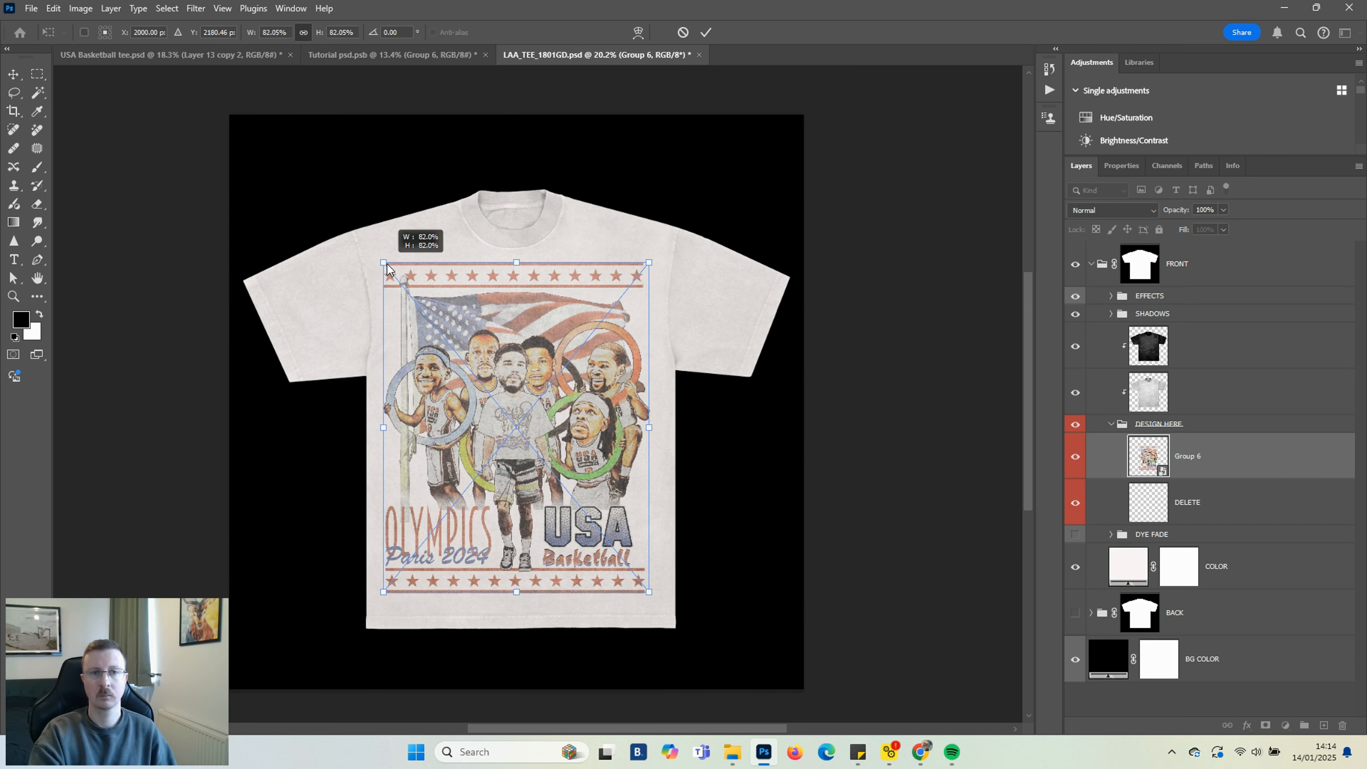
pyautogui.moveTo(495, 384); pyautogui.dragTo(494, 381)
pyautogui.click(598, 627)
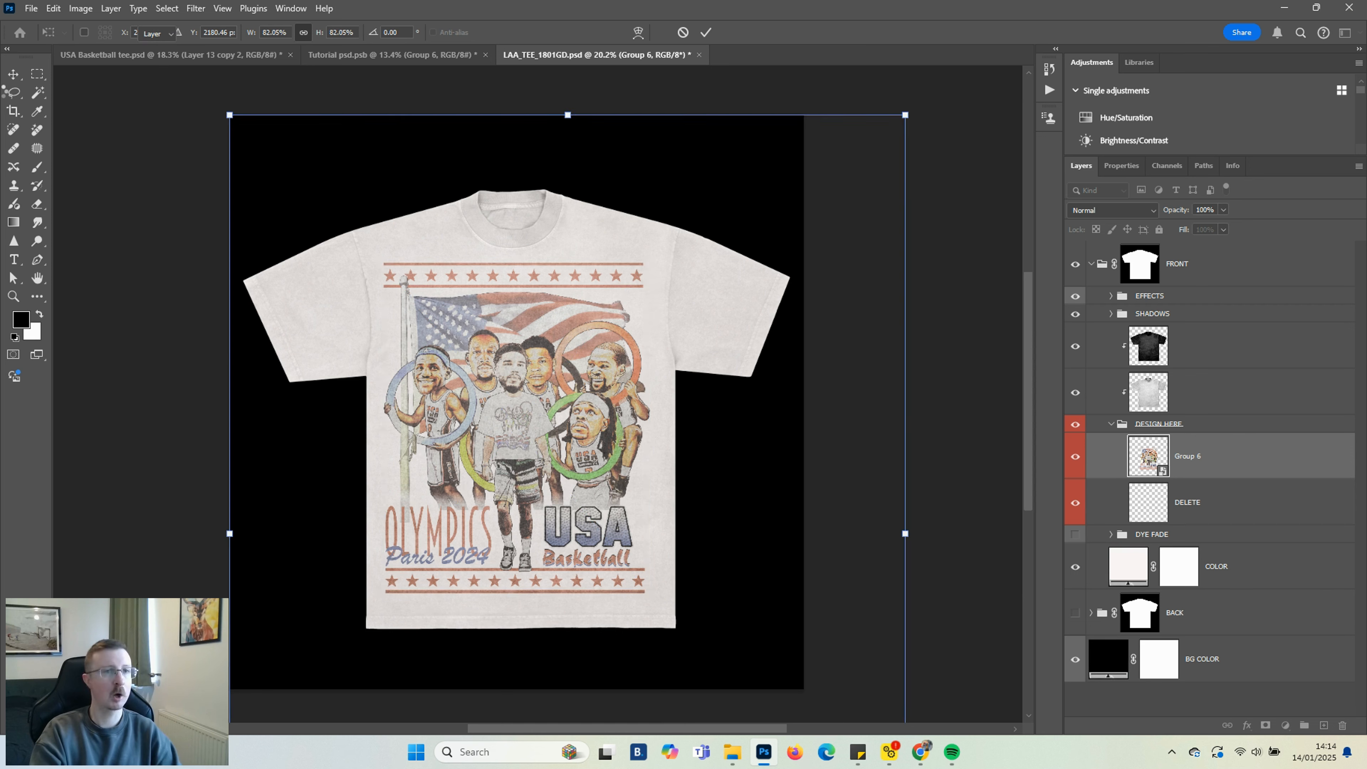
# Hide the two shirt texture layers above the design folder and duplicate the collapsed FRONT group
pyautogui.scroll(1, 763, 419)
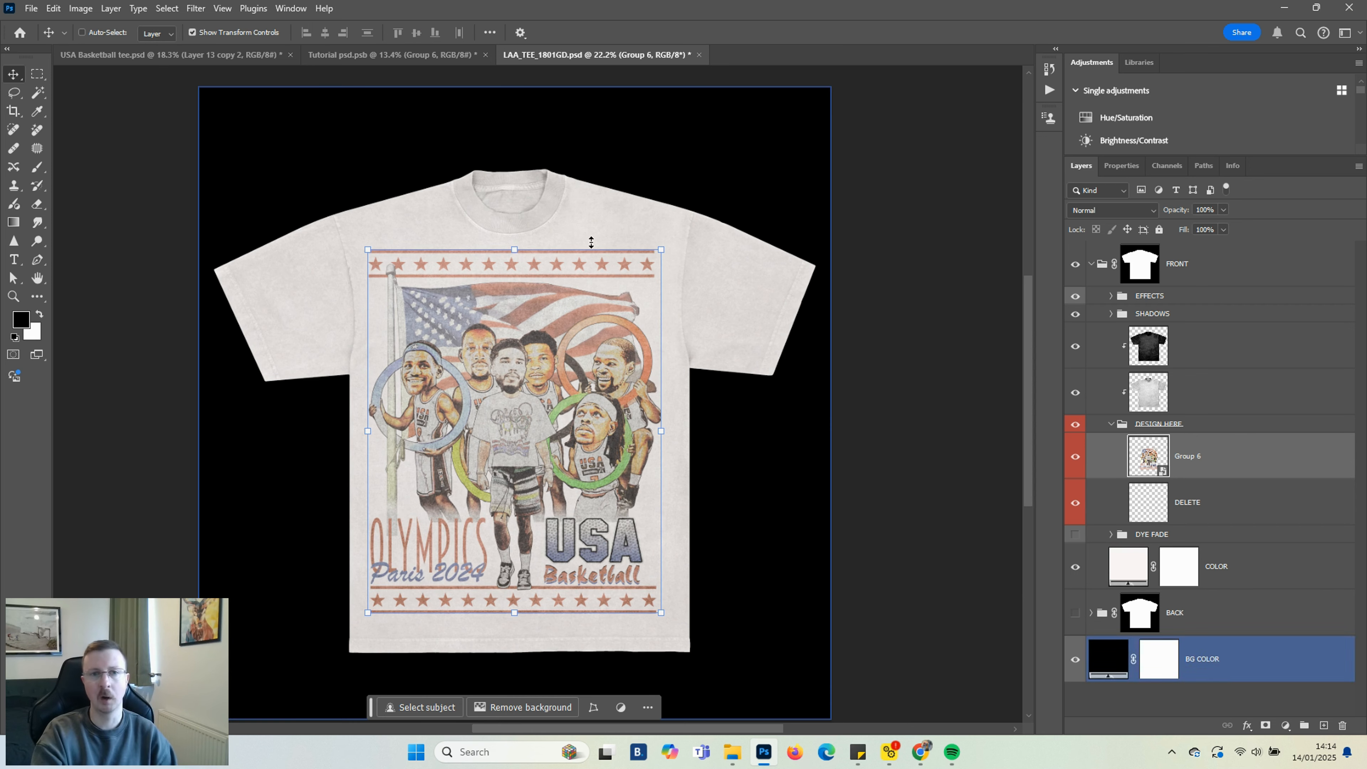
pyautogui.click(1075, 392)
pyautogui.click(1090, 360)
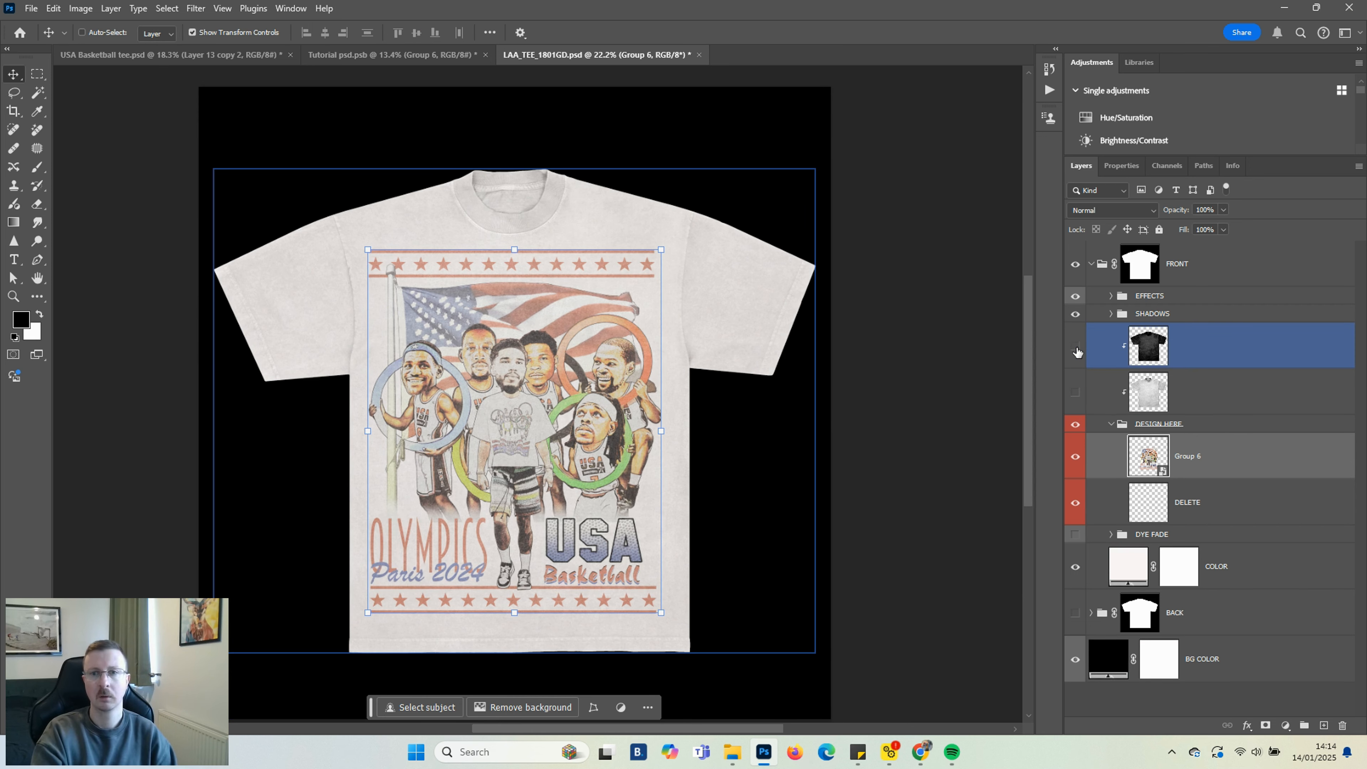
pyautogui.click(1292, 509)
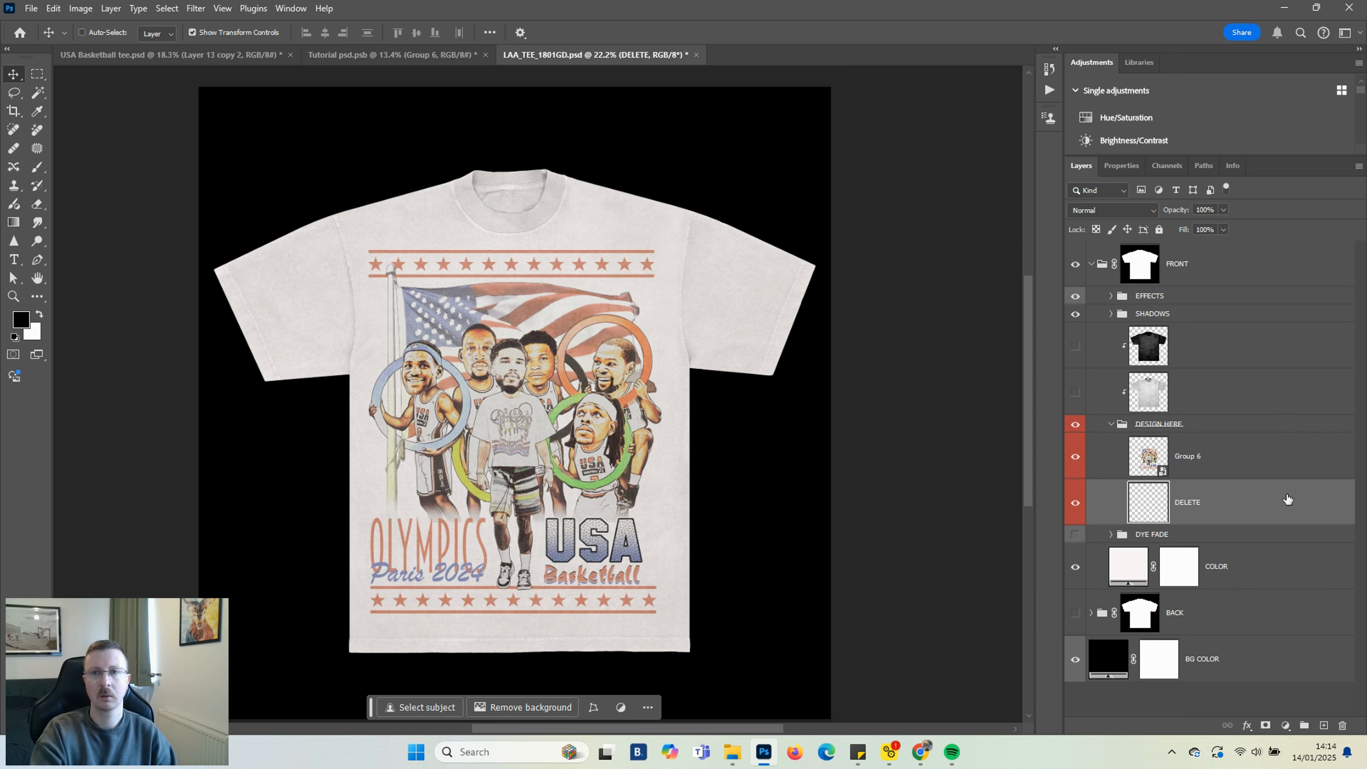
pyautogui.click(1091, 264)
pyautogui.hotkey('ctrl', 'j')
# Merge the FRONT copy group into one layer and convert it to a smart object
pyautogui.rightClick(1206, 268)
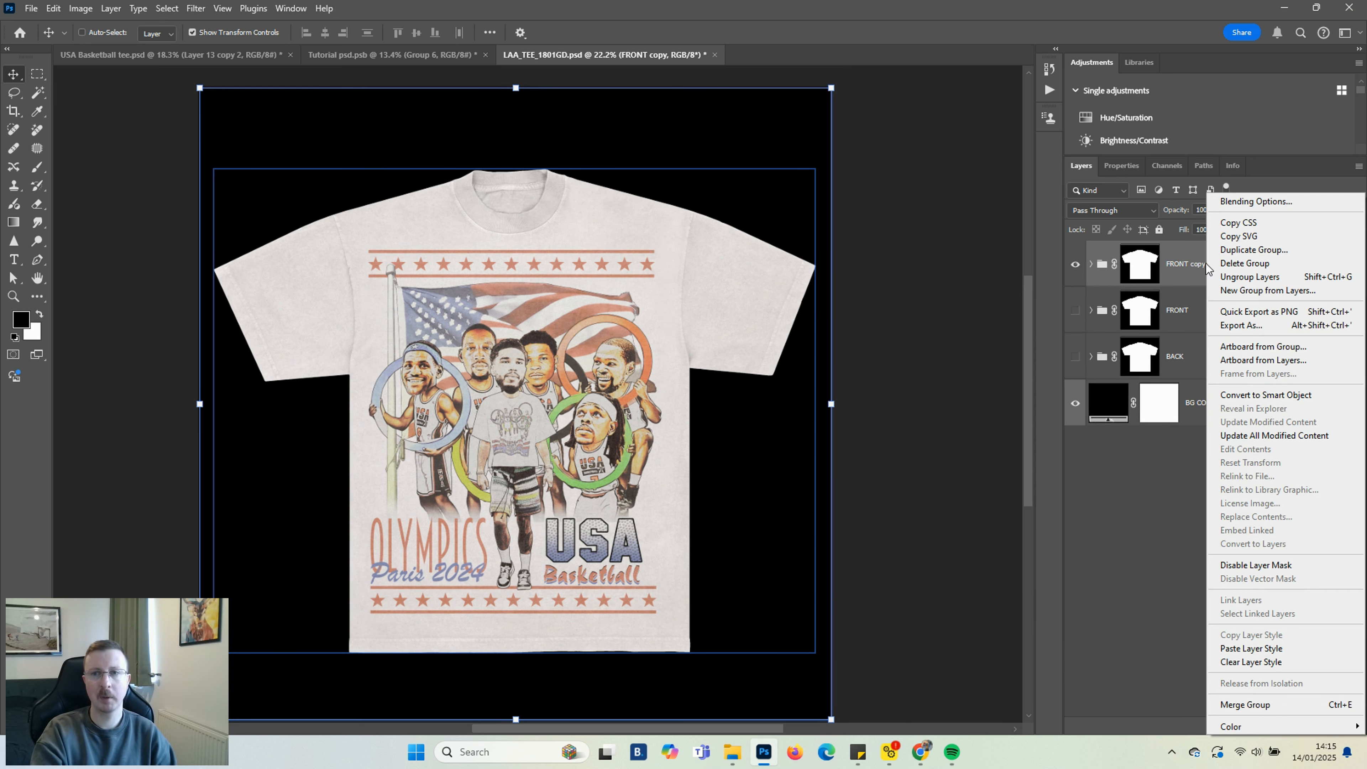
pyautogui.click(1245, 705)
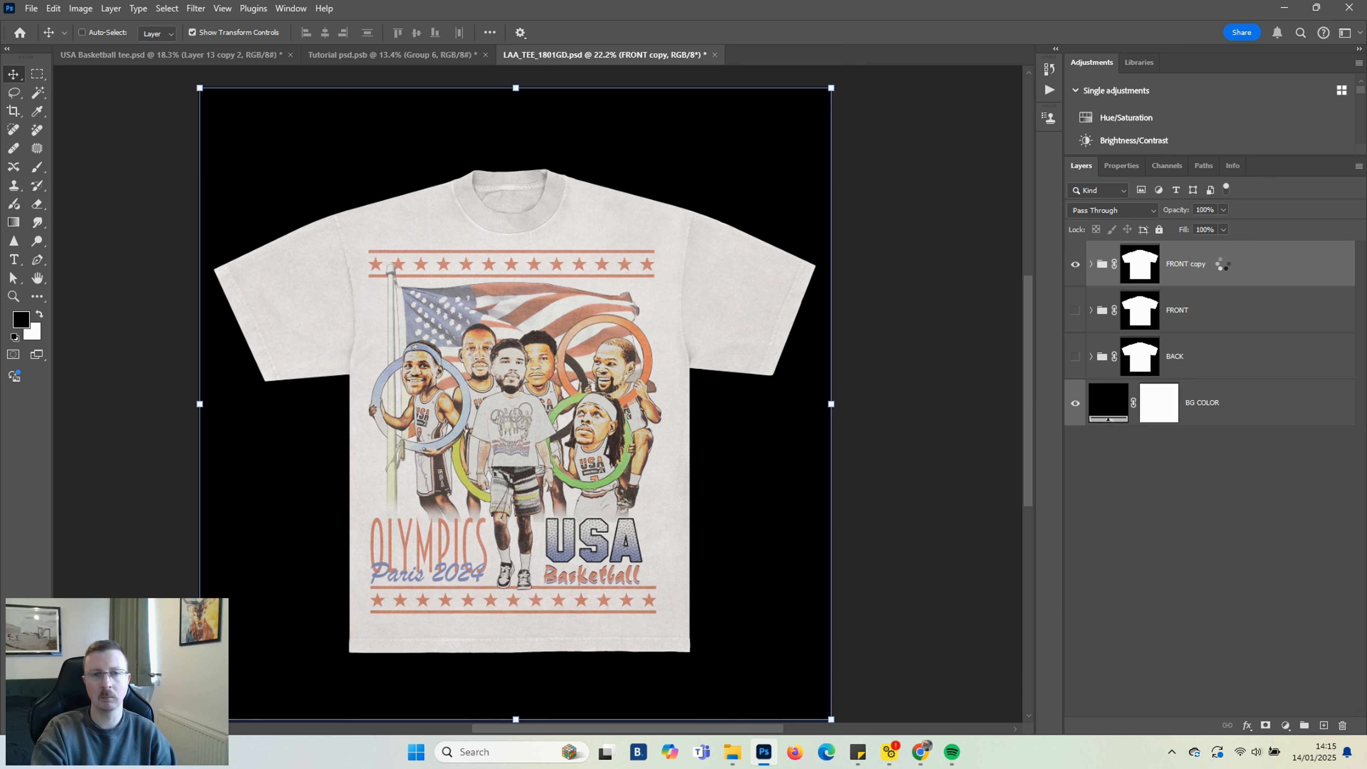
pyautogui.rightClick(1213, 263)
pyautogui.click(1149, 420)
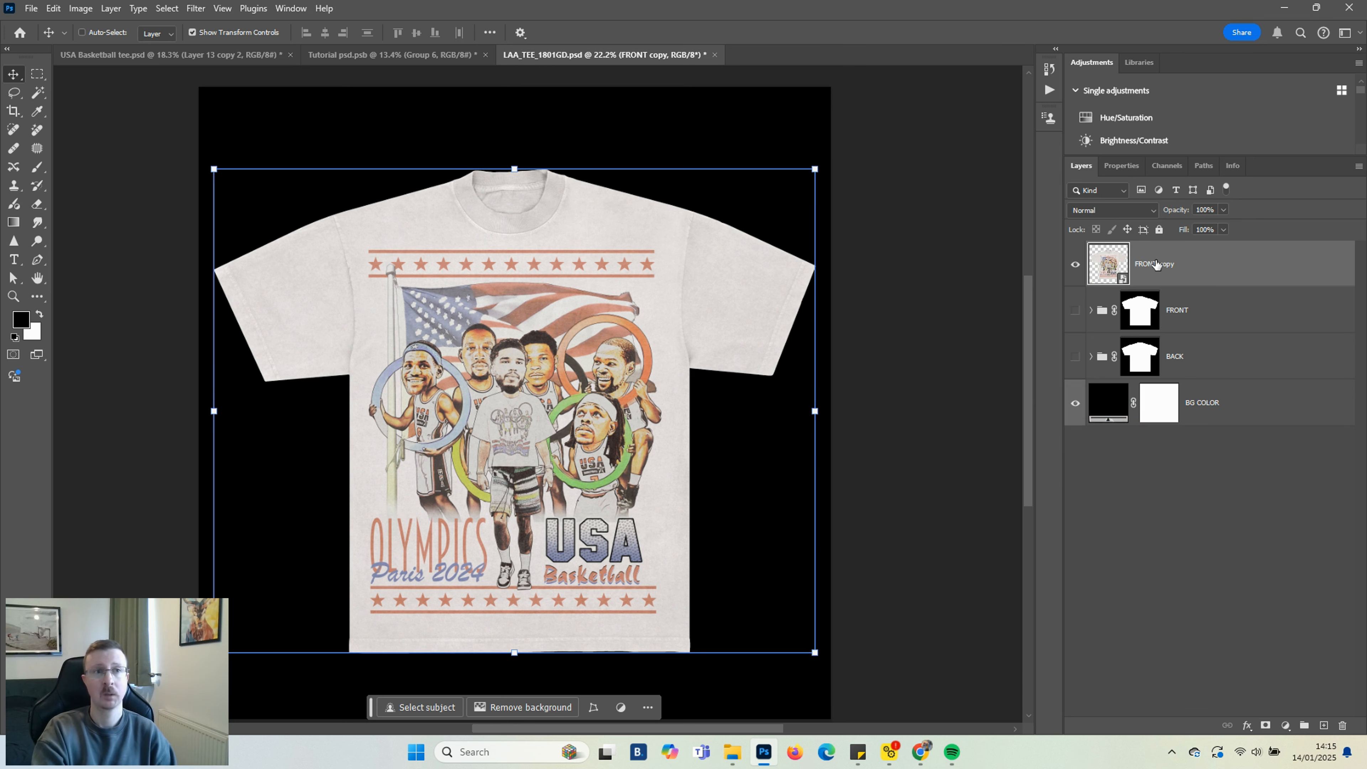
# Create a new 1080 x 1350 px document at 72 ppi with a black background
pyautogui.click(31, 8)
pyautogui.click(40, 21)
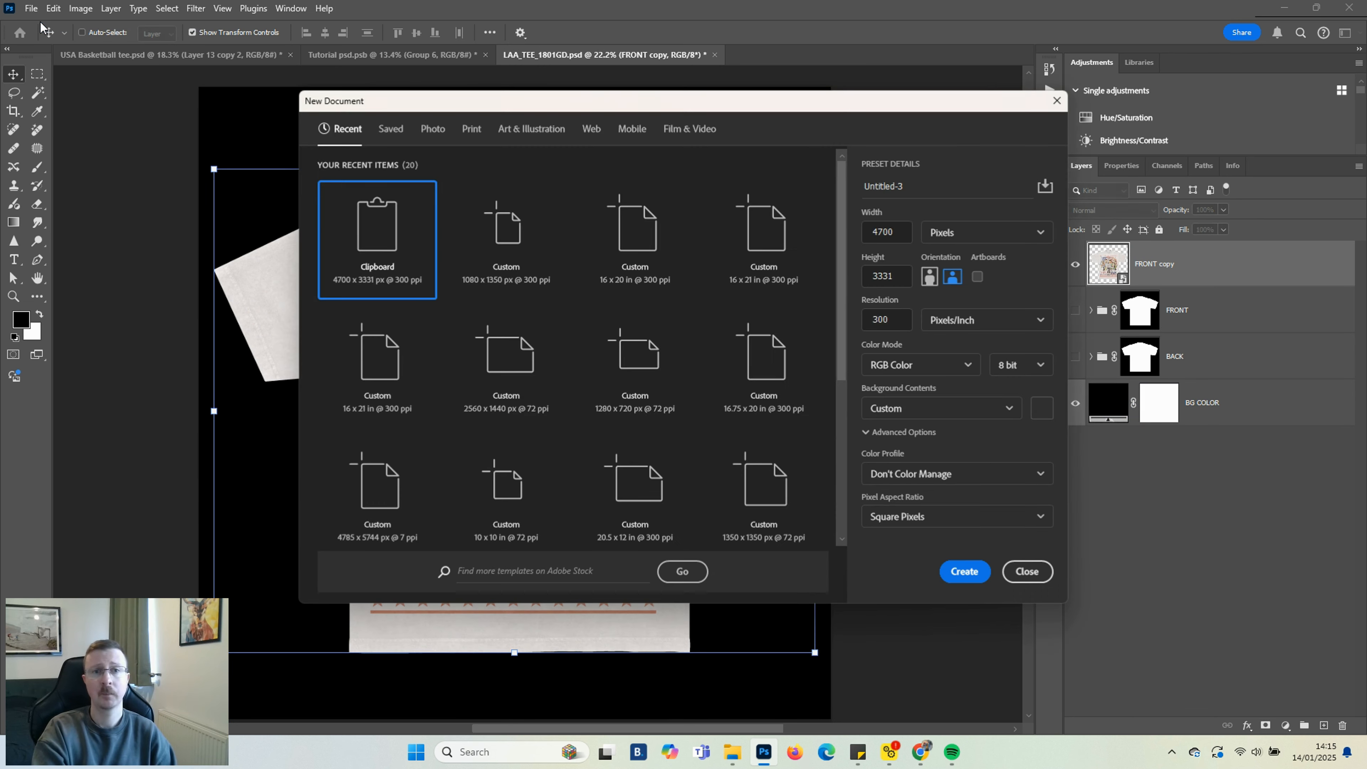
pyautogui.click(498, 253)
pyautogui.click(901, 280)
pyautogui.click(899, 320)
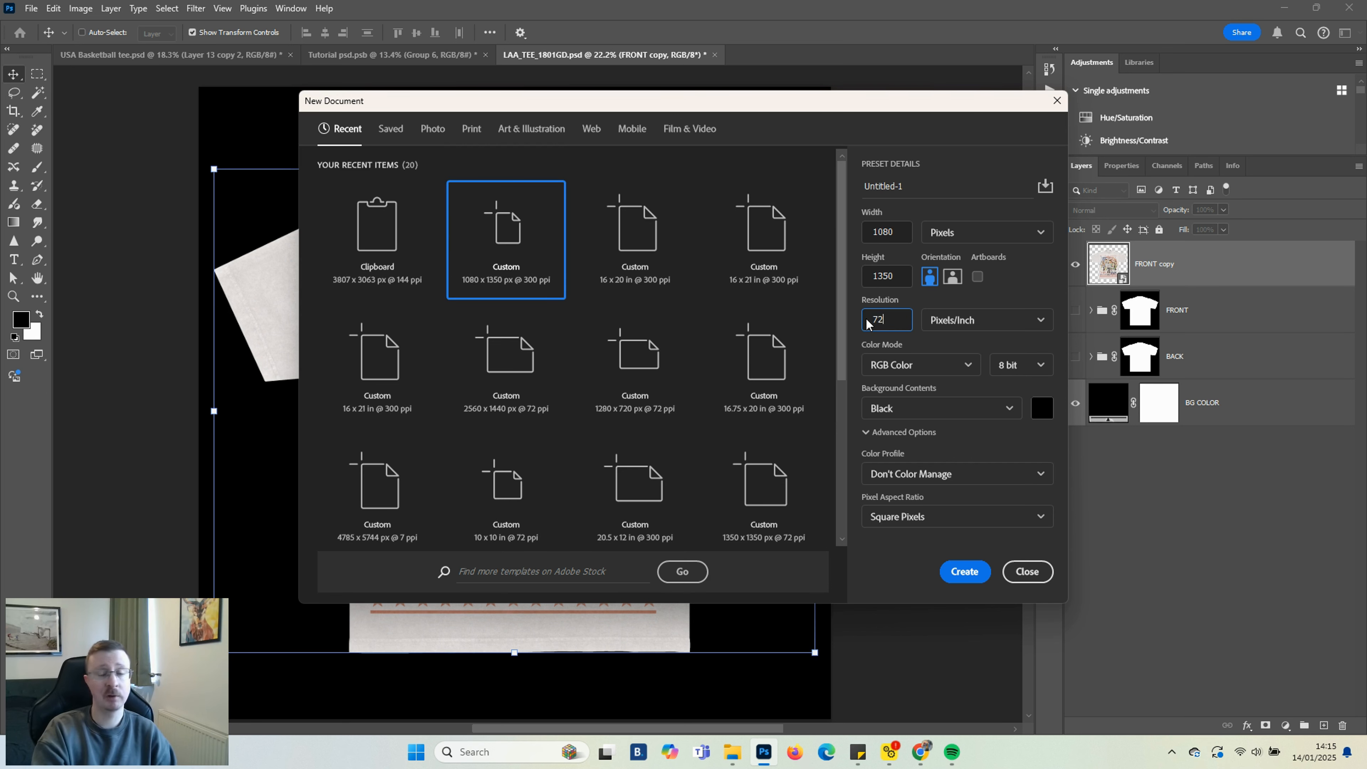
pyautogui.click(964, 572)
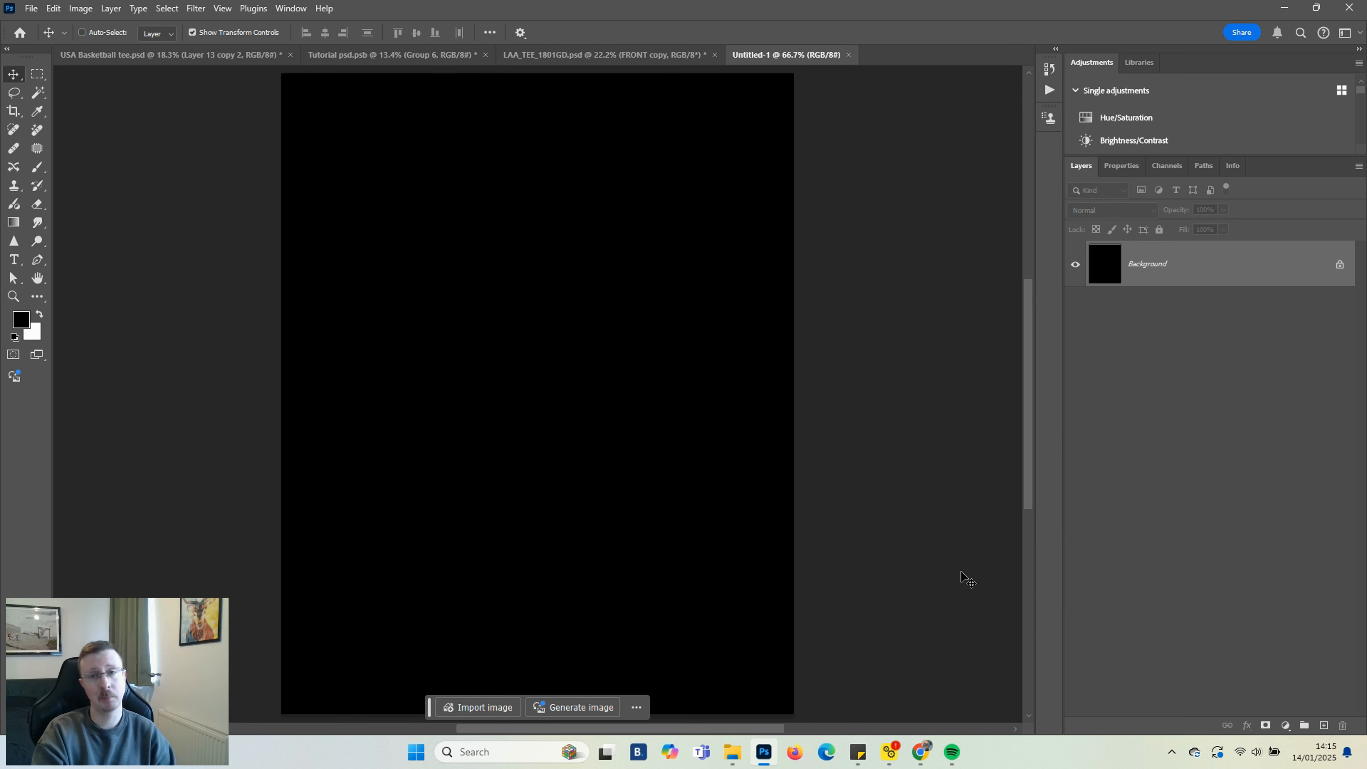
# Unlock the background layer, paste the merged artwork, and scale it to about 107% to fill the canvas
pyautogui.click(1339, 273)
pyautogui.hotkey('ctrl', 'v')
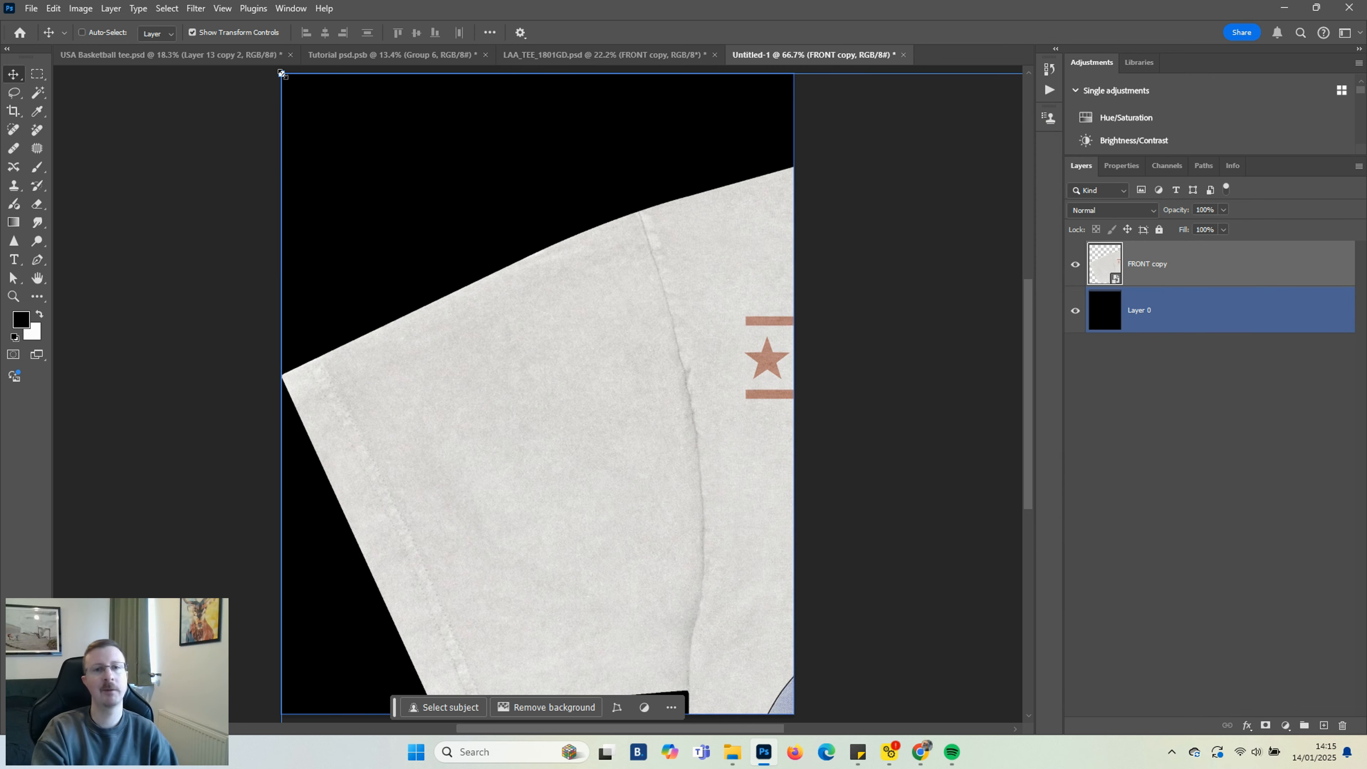
pyautogui.moveTo(484, 258); pyautogui.dragTo(300, 179)
pyautogui.scroll(3, 468, 330)
pyautogui.click(652, 703)
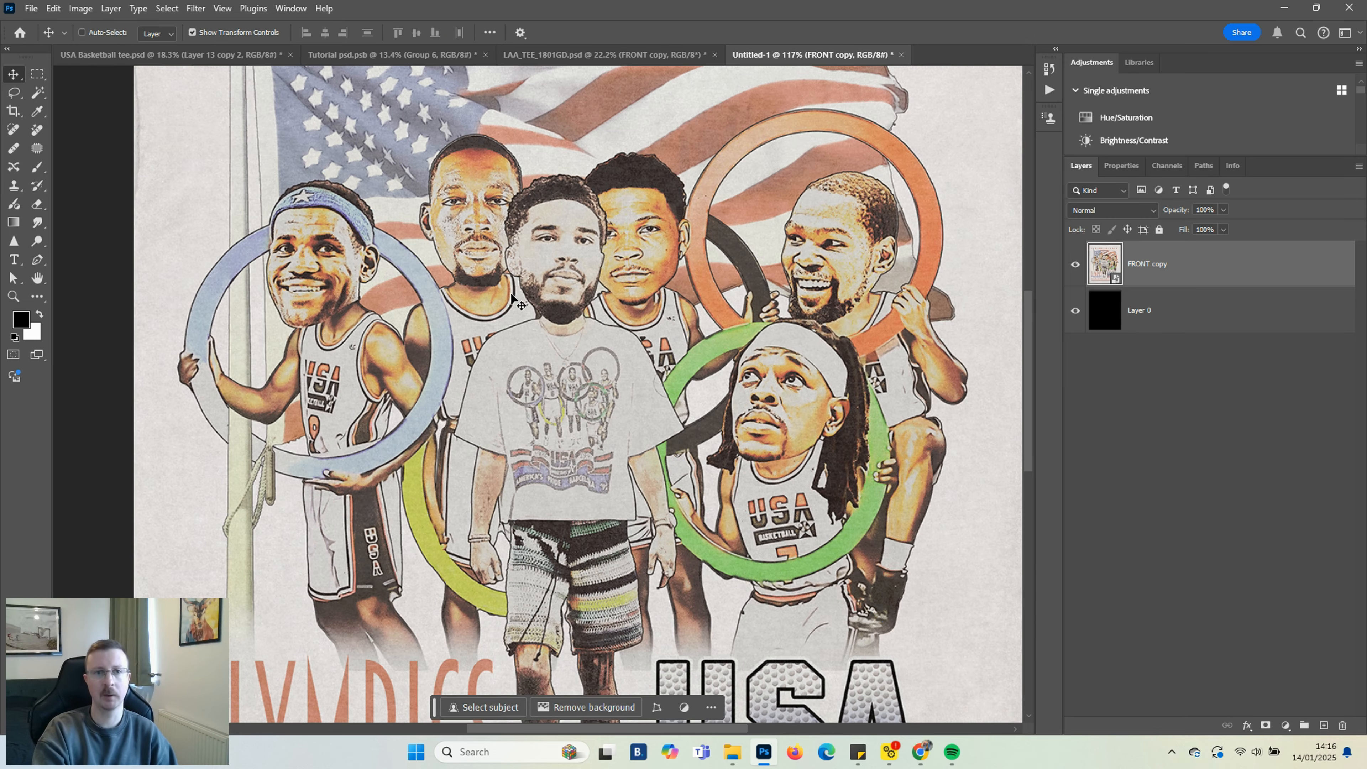
pyautogui.scroll(-5, 501, 291)
pyautogui.moveTo(204, 110); pyautogui.dragTo(188, 97)
pyautogui.moveTo(541, 461); pyautogui.dragTo(546, 471)
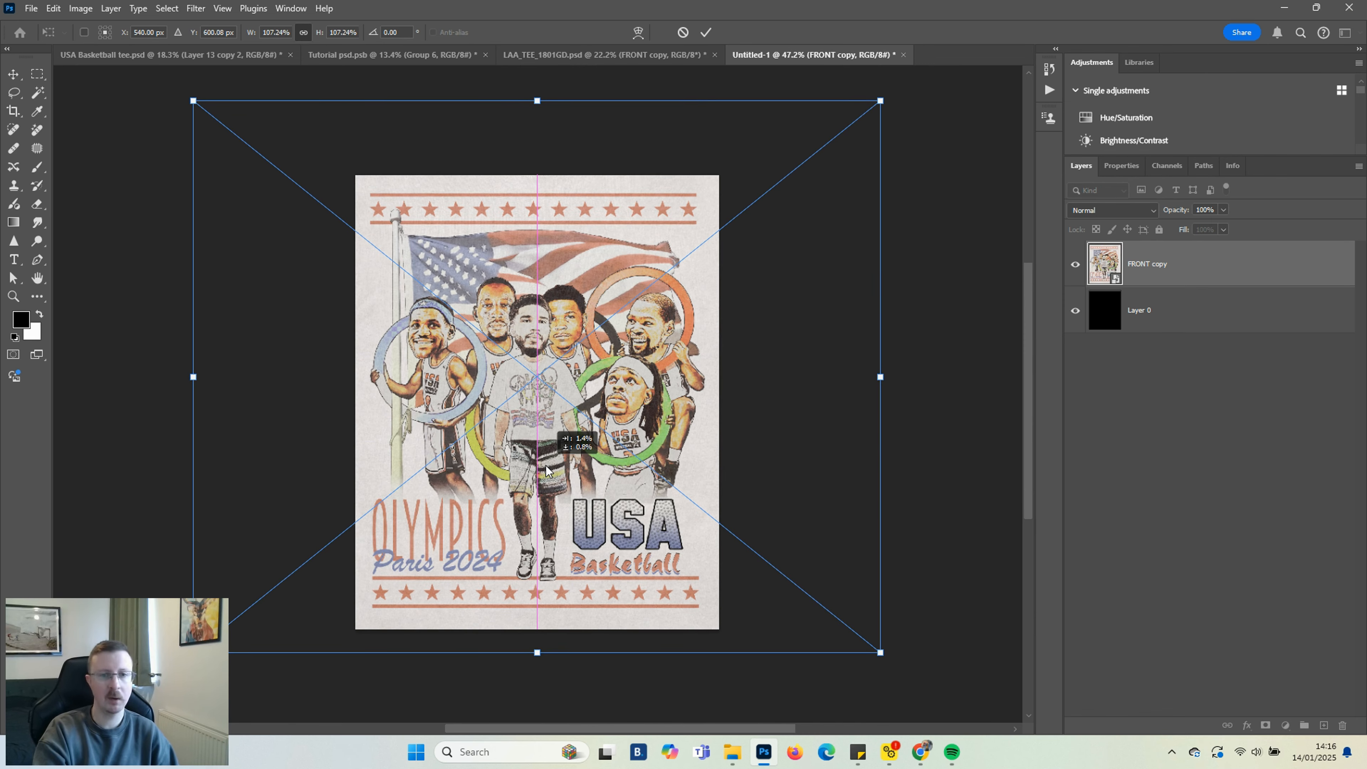
pyautogui.click(618, 687)
# Zoom in and inspect the pasted artwork on the new canvas
pyautogui.click(1152, 306)
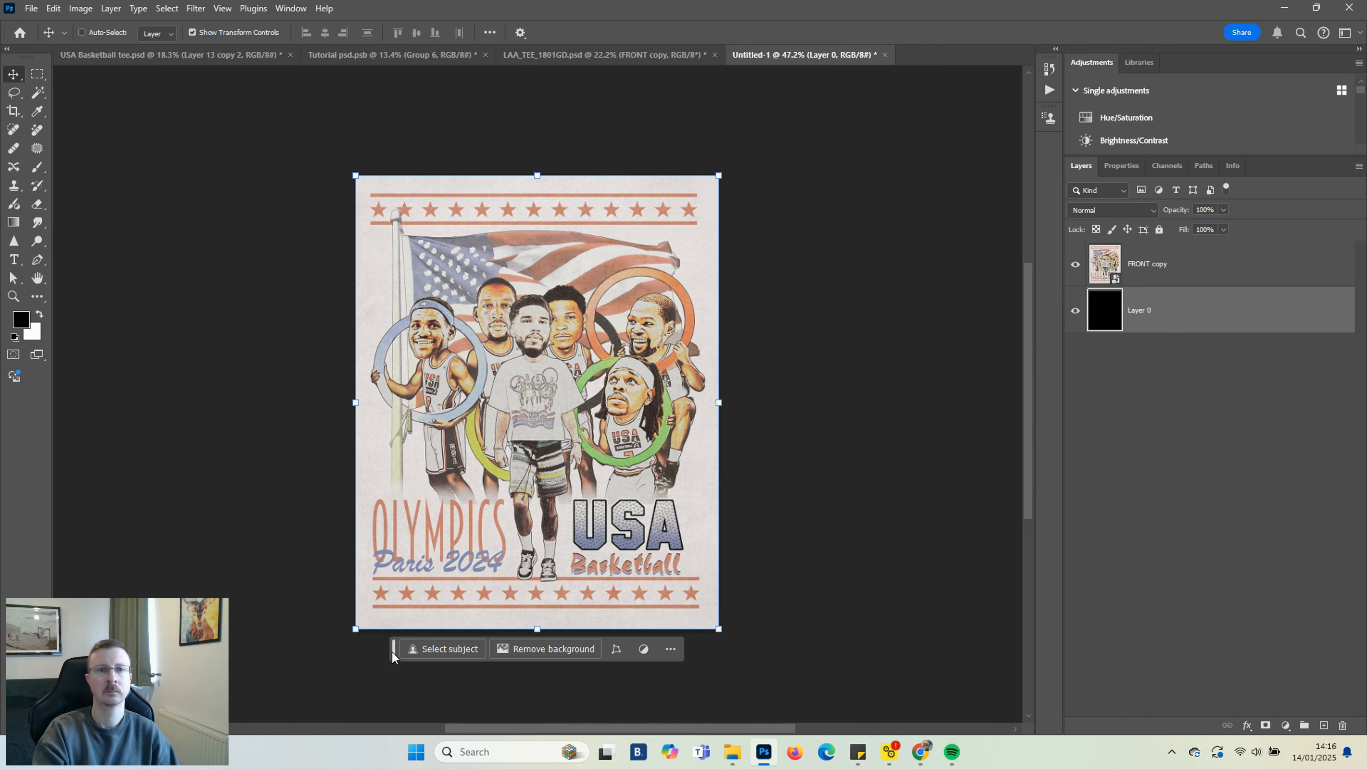
pyautogui.moveTo(394, 652); pyautogui.dragTo(389, 698)
pyautogui.scroll(6, 411, 548)
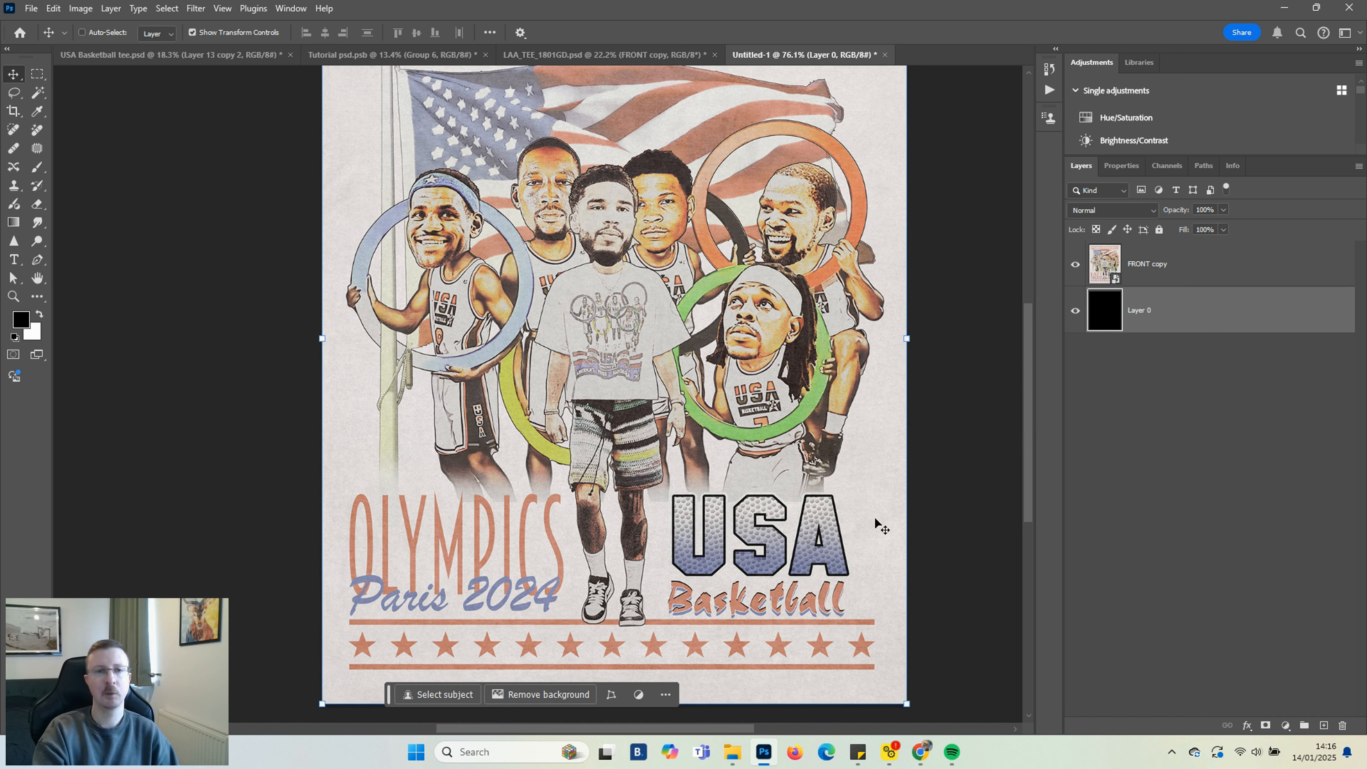
pyautogui.scroll(3, 934, 466)
pyautogui.scroll(-1, 934, 467)
pyautogui.scroll(-1, 956, 393)
pyautogui.scroll(1, 957, 399)
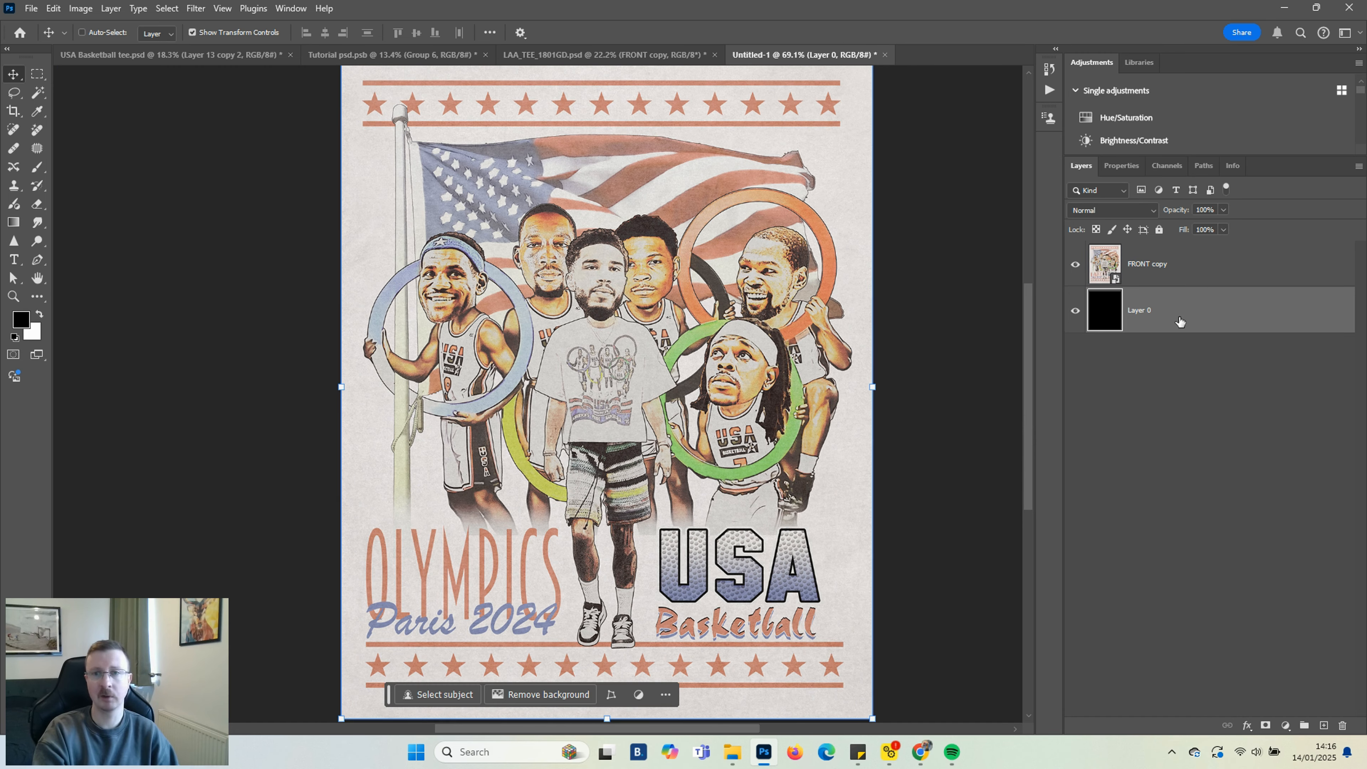
pyautogui.moveTo(389, 695); pyautogui.dragTo(978, 695)
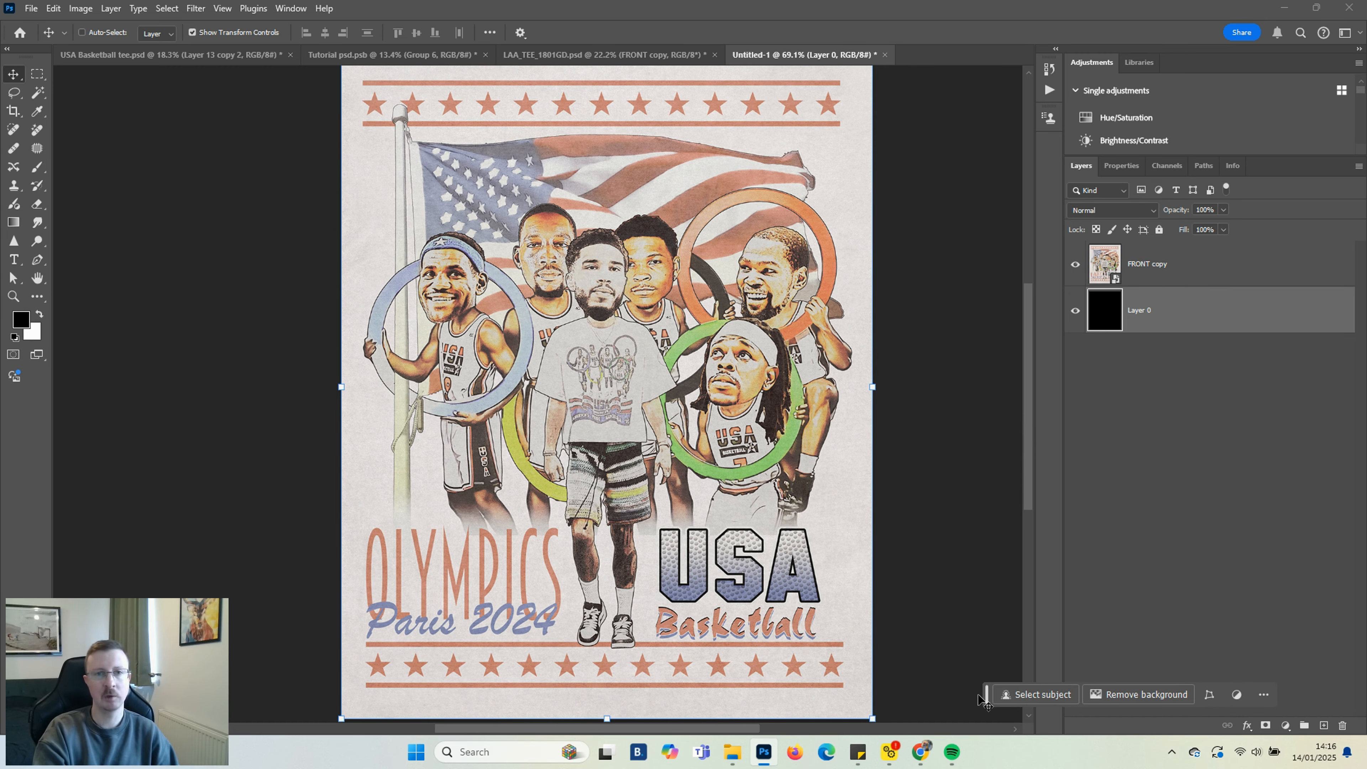